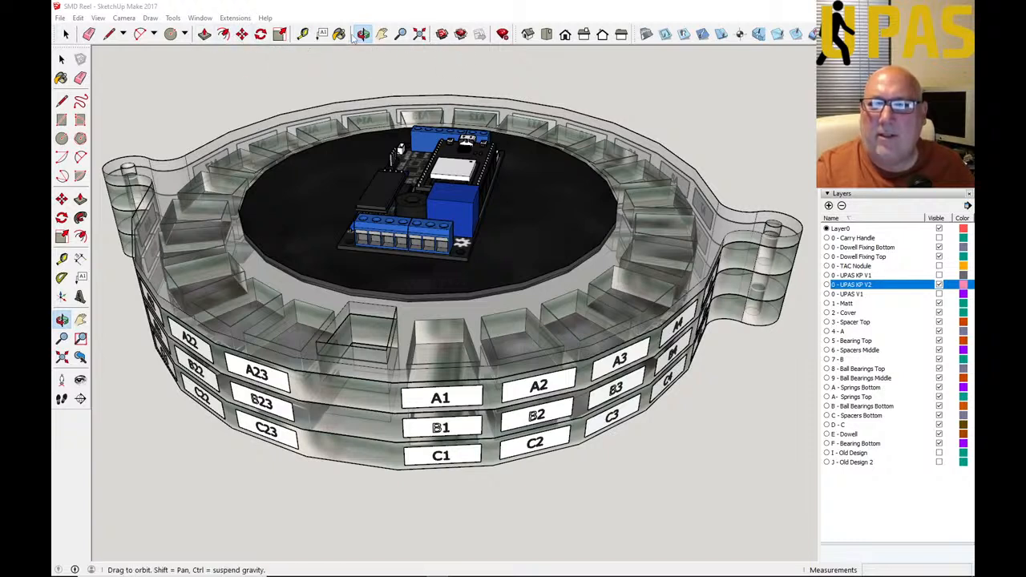
Step: View the reel model from the top and hide the 0 - UPAS KP V2 and 1 - Matt layers
left_click(546, 36)
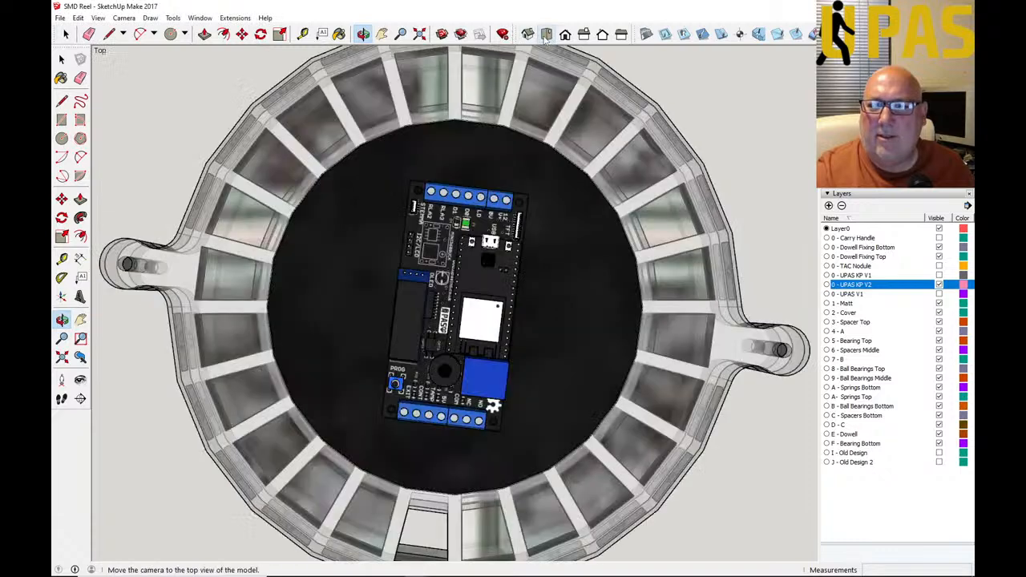
left_click(939, 284)
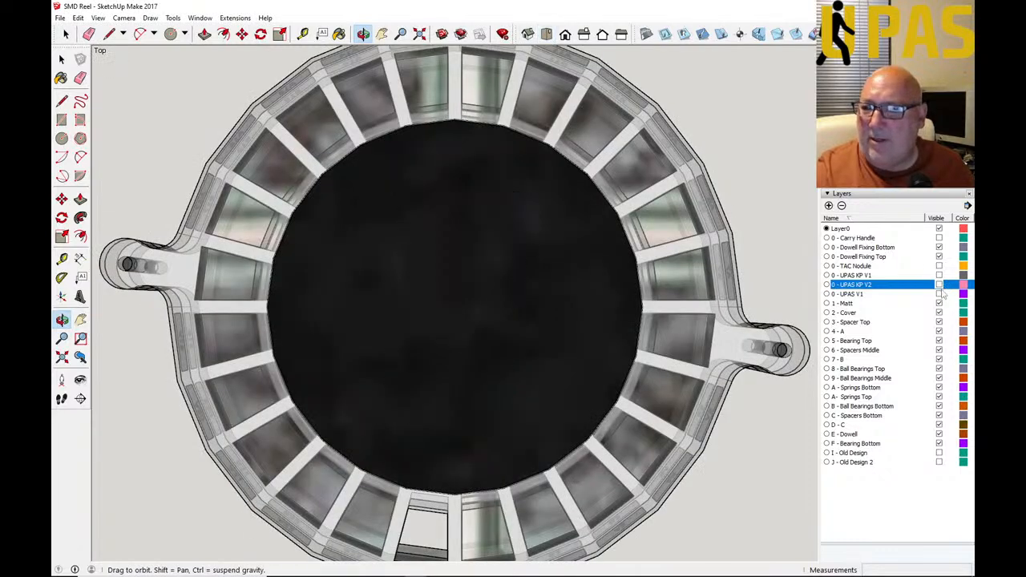
left_click(939, 303)
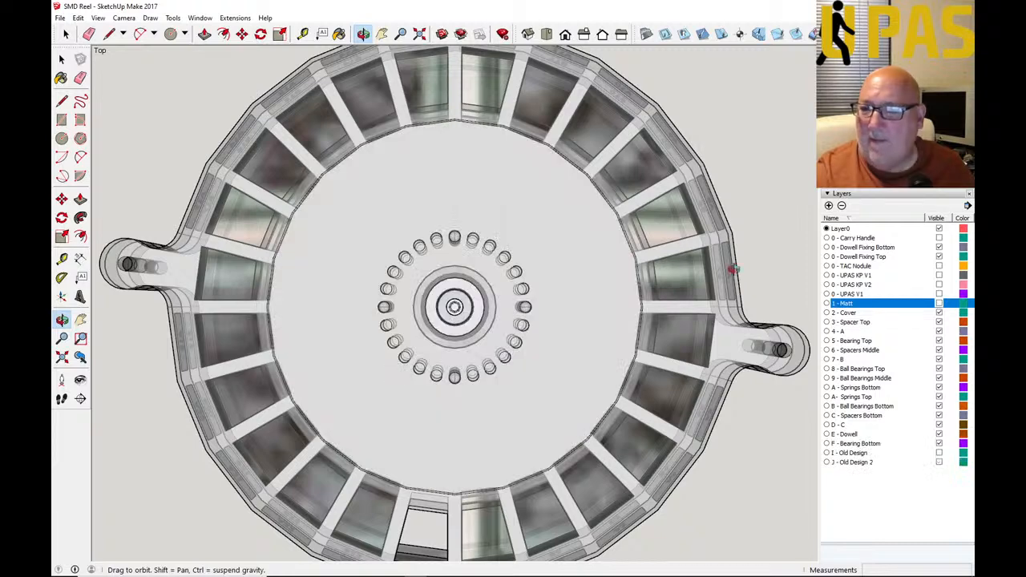
Step: Switch the camera to parallel projection and fit the whole reel in the view
left_click(123, 18)
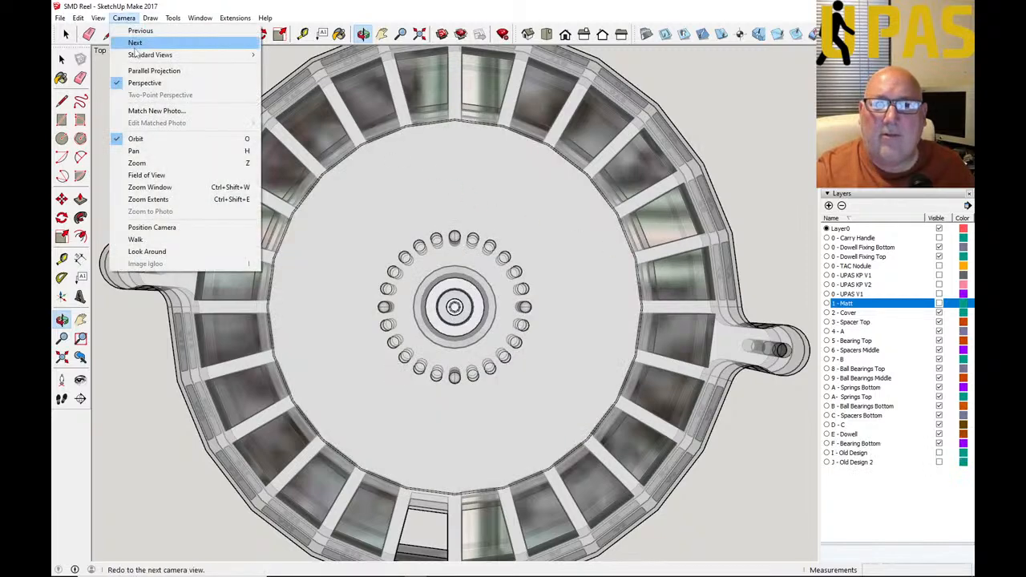
left_click(138, 69)
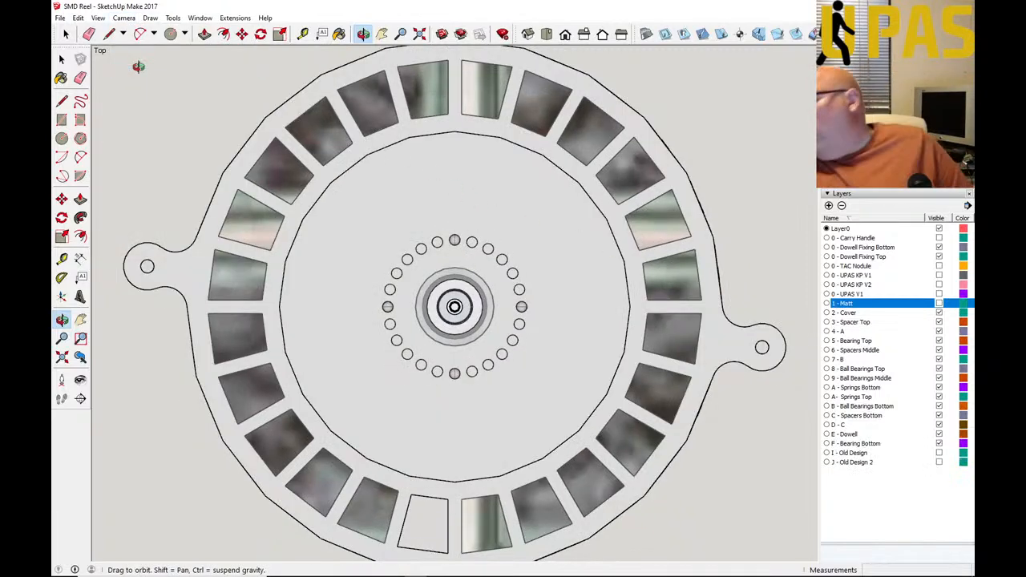
left_click(419, 34)
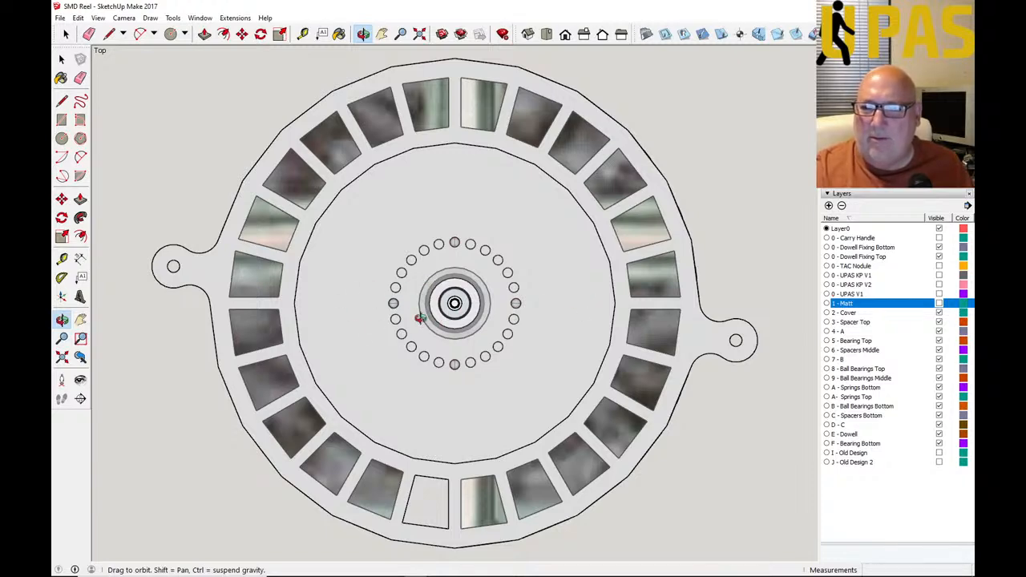
Step: Hide the 2 - Cover, 5 - Bearing Top and 3 - Spacer Top layers around the central hub
scroll(458, 322, "up", 5)
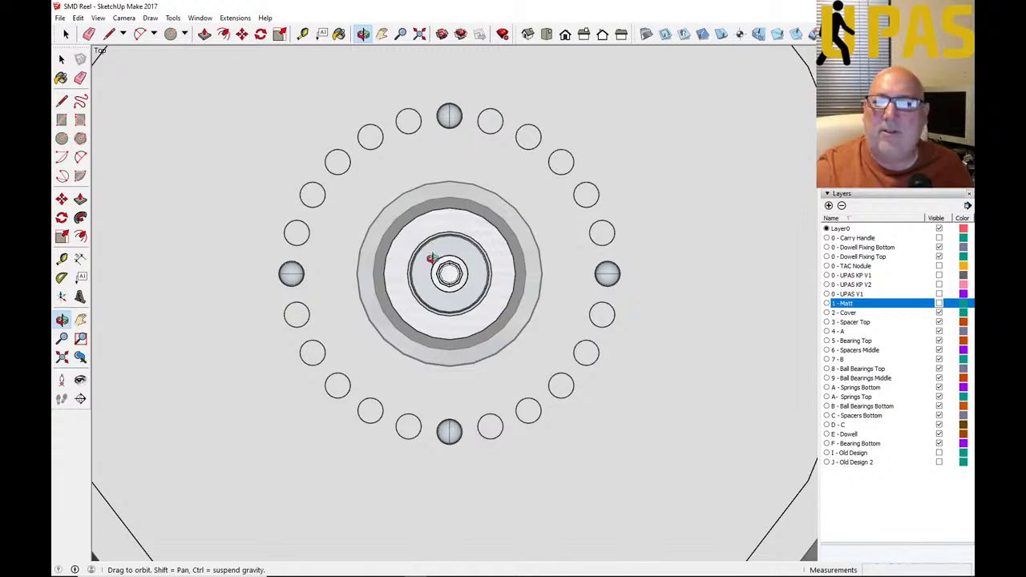
scroll(451, 282, "down", 2)
scroll(460, 295, "up", 4)
scroll(460, 289, "down", 2)
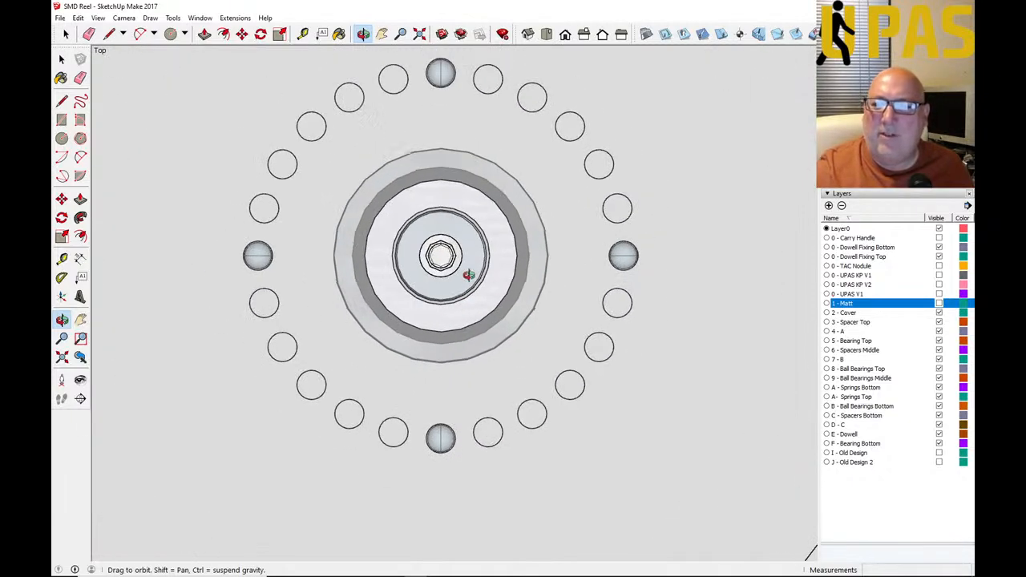
left_click(939, 315)
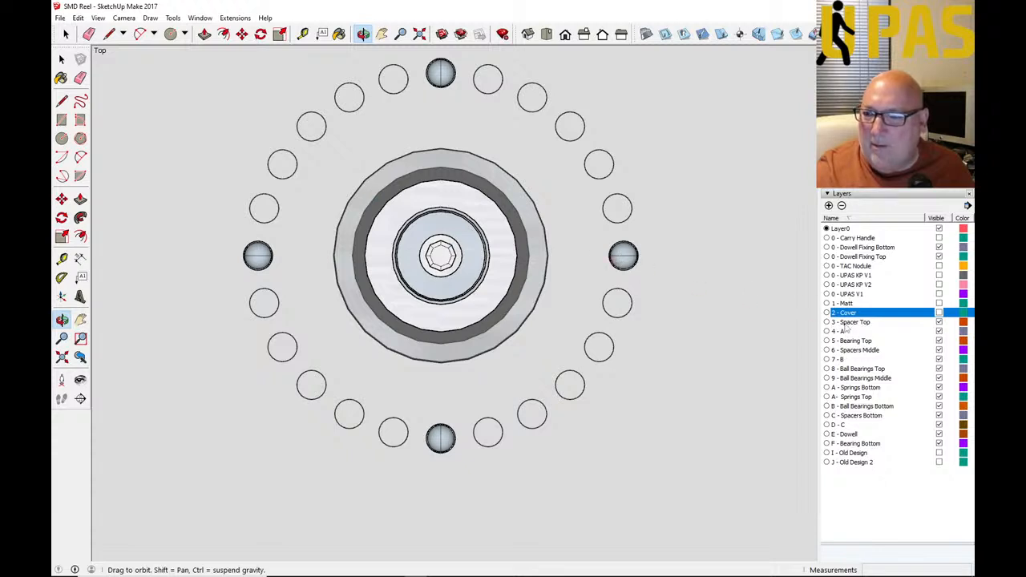
left_click(939, 322)
left_click(939, 322)
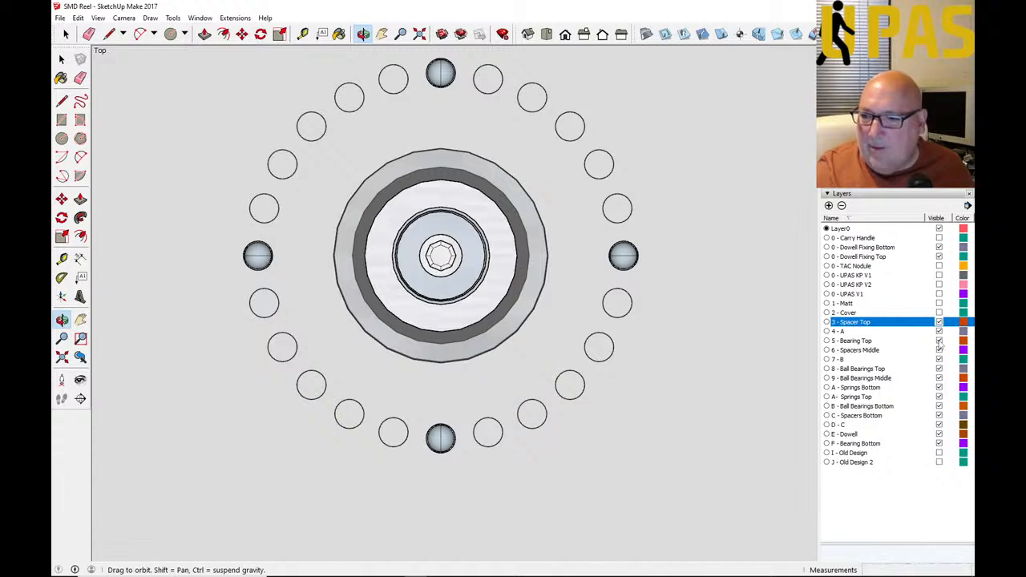
left_click(939, 340)
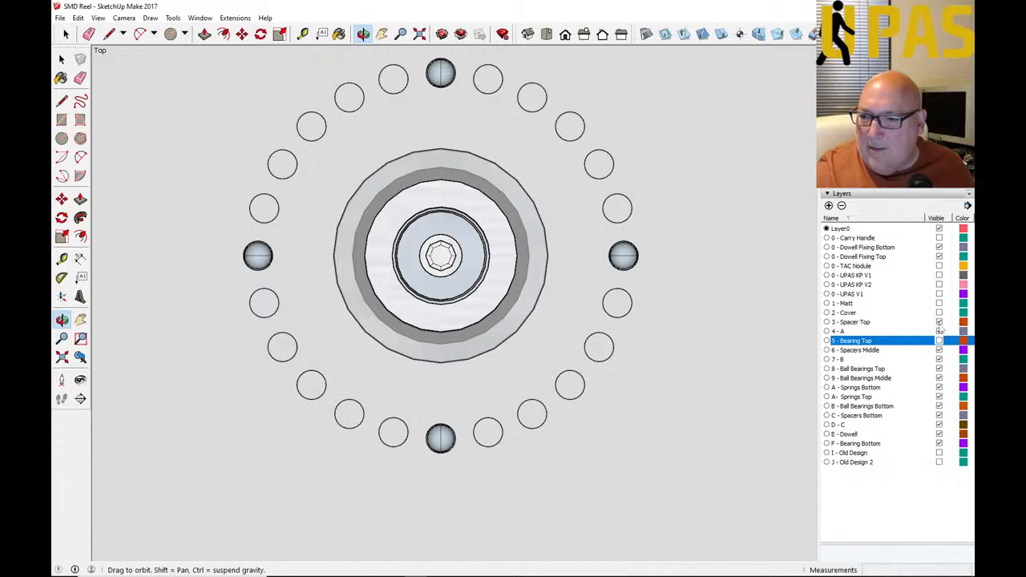
left_click(939, 322)
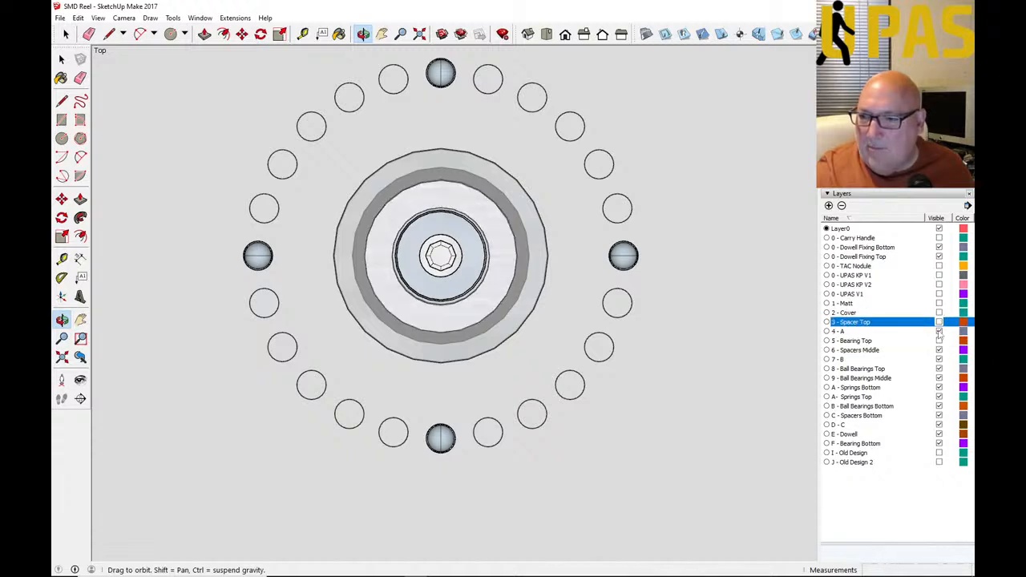
Step: Toggle the 3 - Spacer Top layer on and off repeatedly to examine the top spacer at the hub, leaving it hidden
left_click(939, 322)
left_click(939, 322)
left_click(938, 322)
left_click(938, 323)
left_click(938, 323)
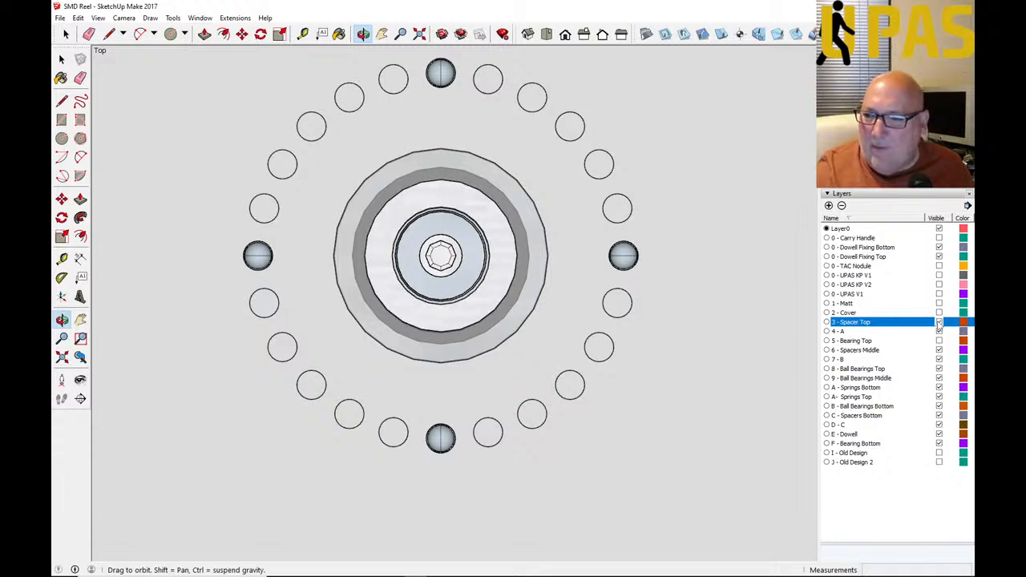
left_click(938, 322)
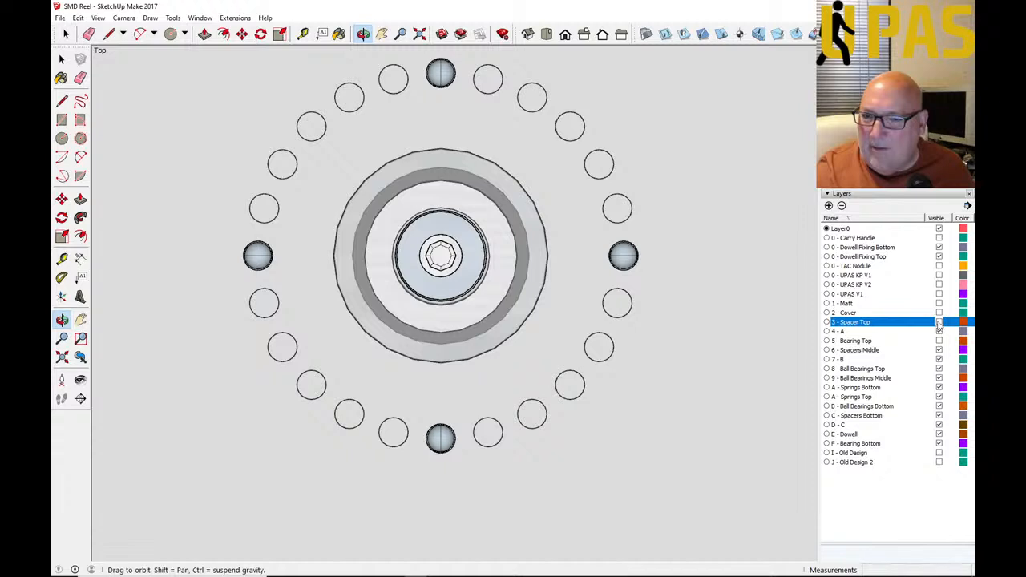
left_click(939, 322)
left_click(939, 322)
left_click(939, 323)
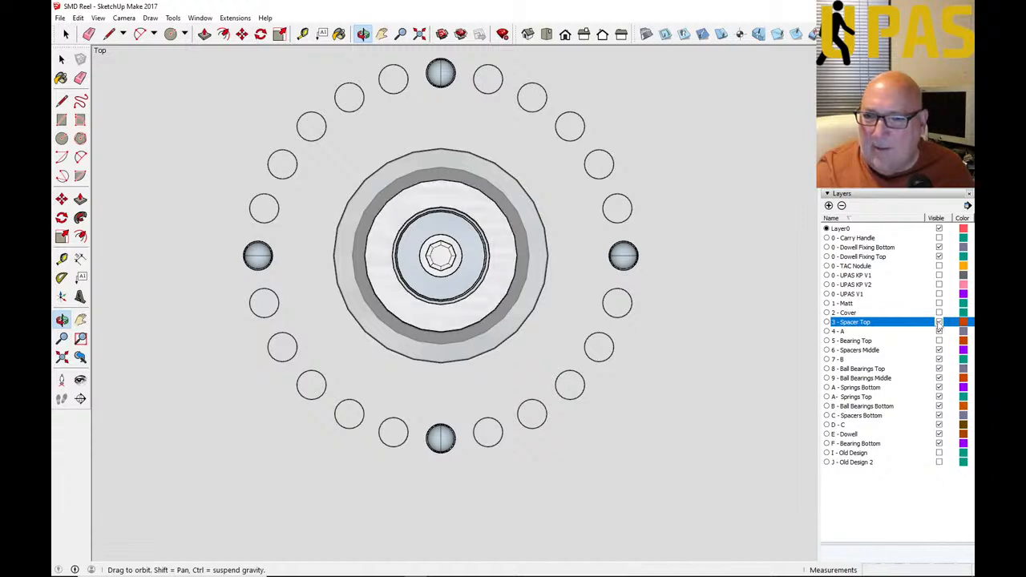
left_click(938, 322)
left_click(938, 322)
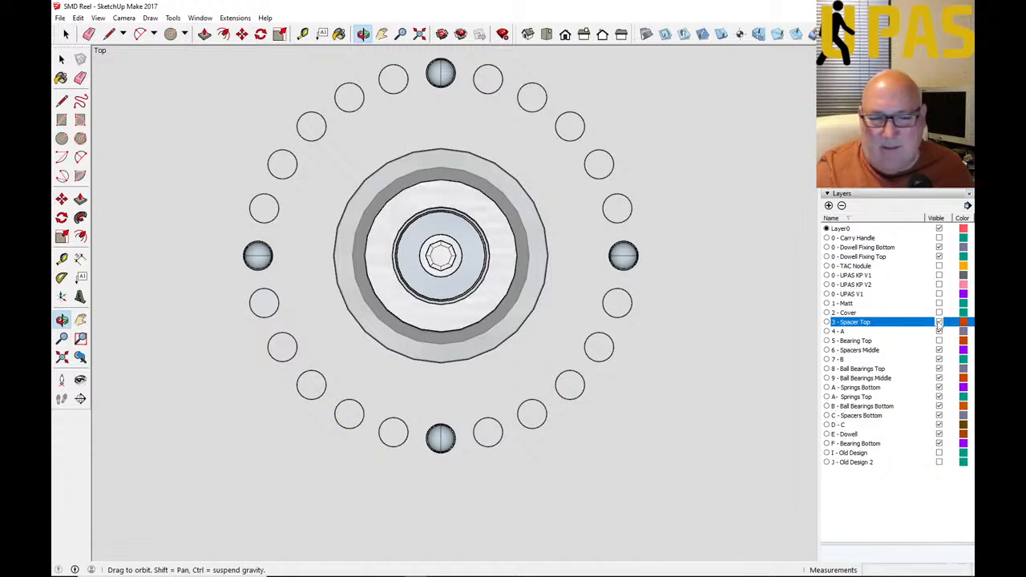
left_click(938, 322)
left_click(938, 322)
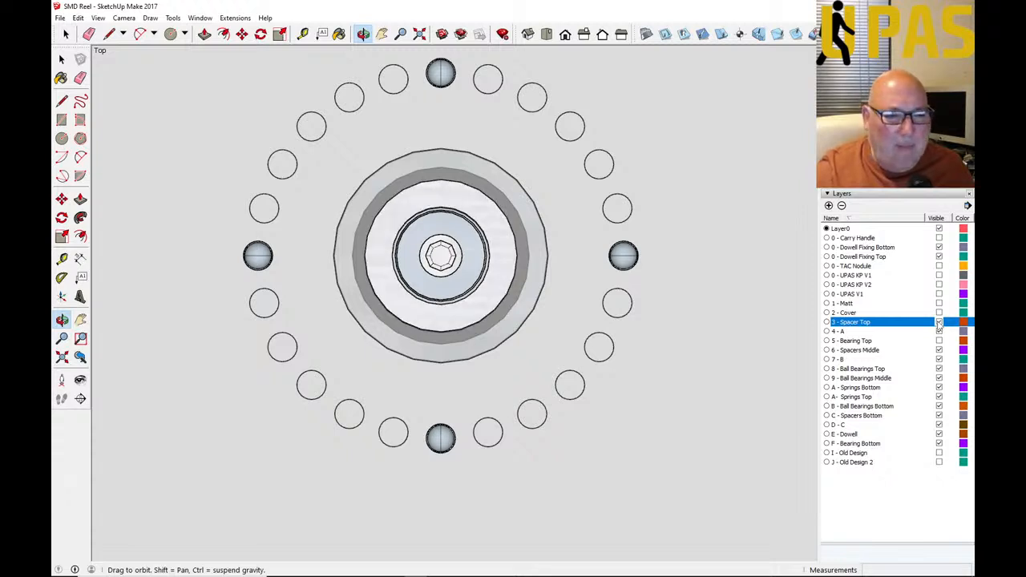
left_click(939, 322)
left_click(938, 322)
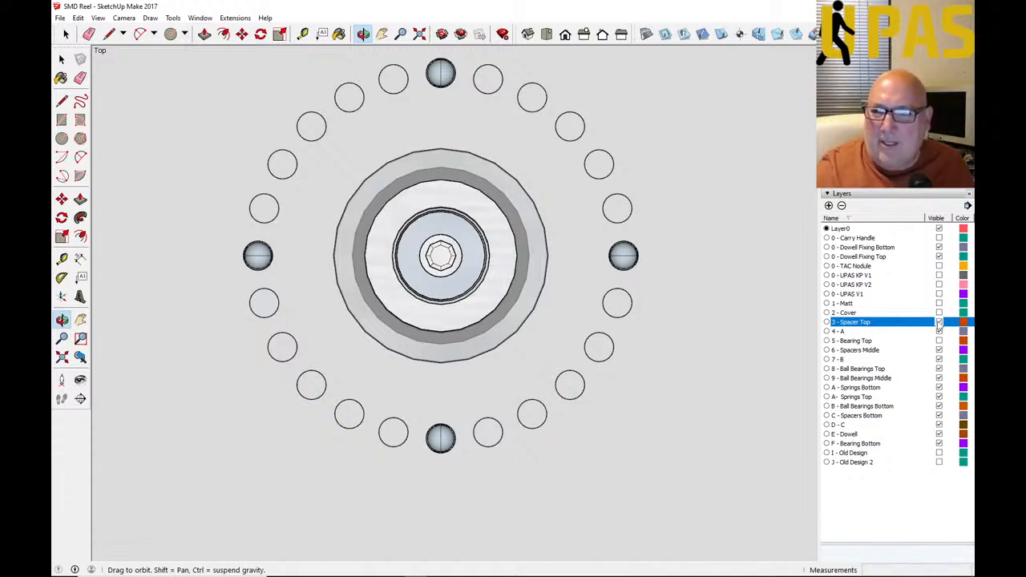
left_click(938, 322)
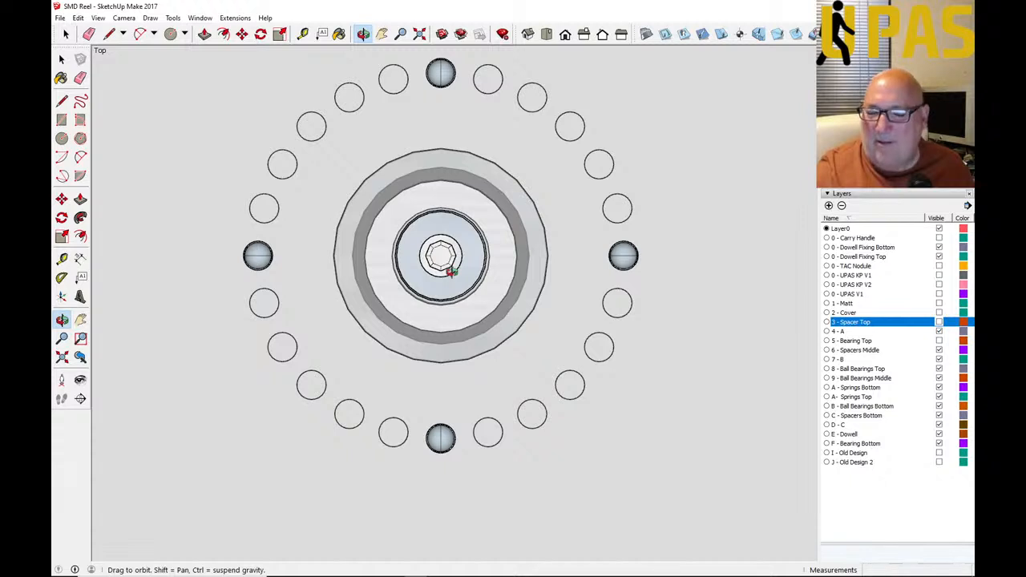
left_click(938, 322)
left_click(938, 322)
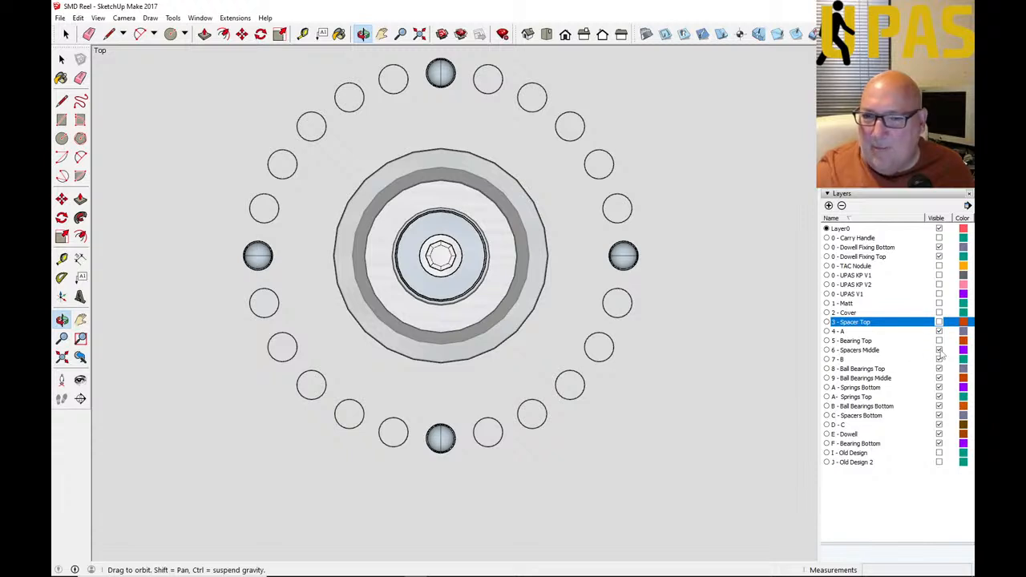
Step: Toggle the 6 - Spacers Middle layer to compare the hub with and without it, and leave it hidden
left_click(938, 351)
left_click(938, 351)
left_click(939, 351)
left_click(940, 352)
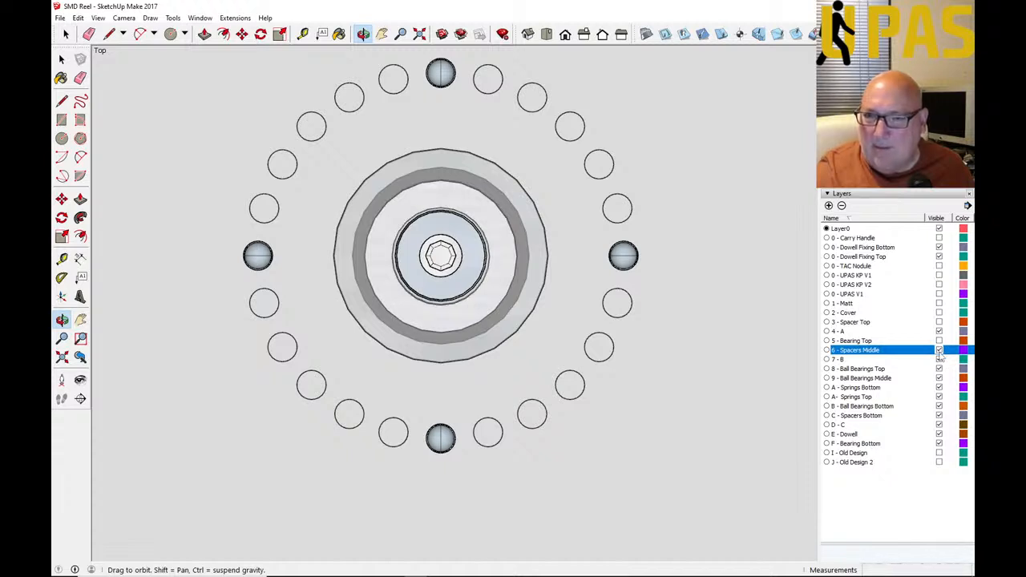
left_click(123, 18)
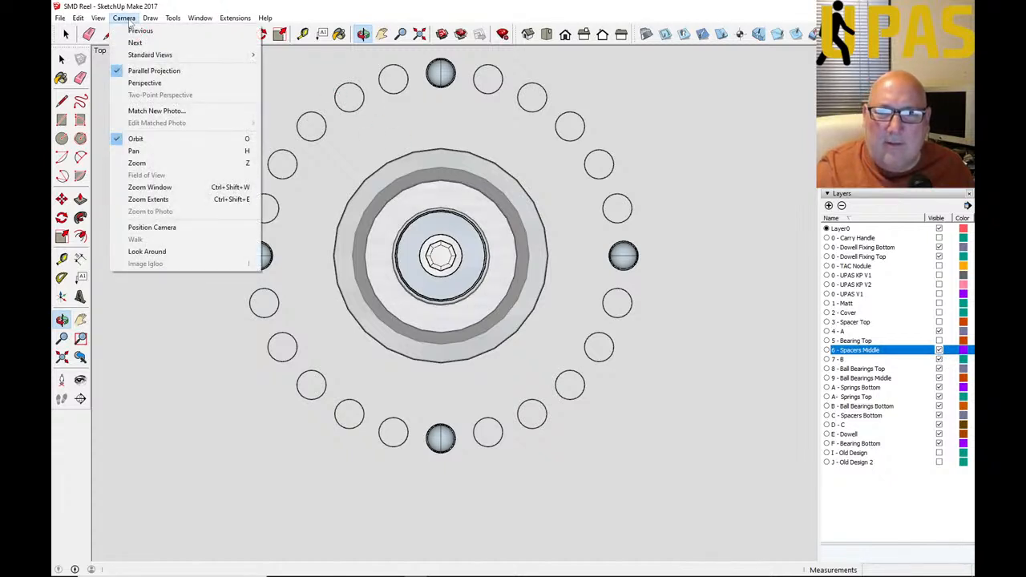
left_click(187, 12)
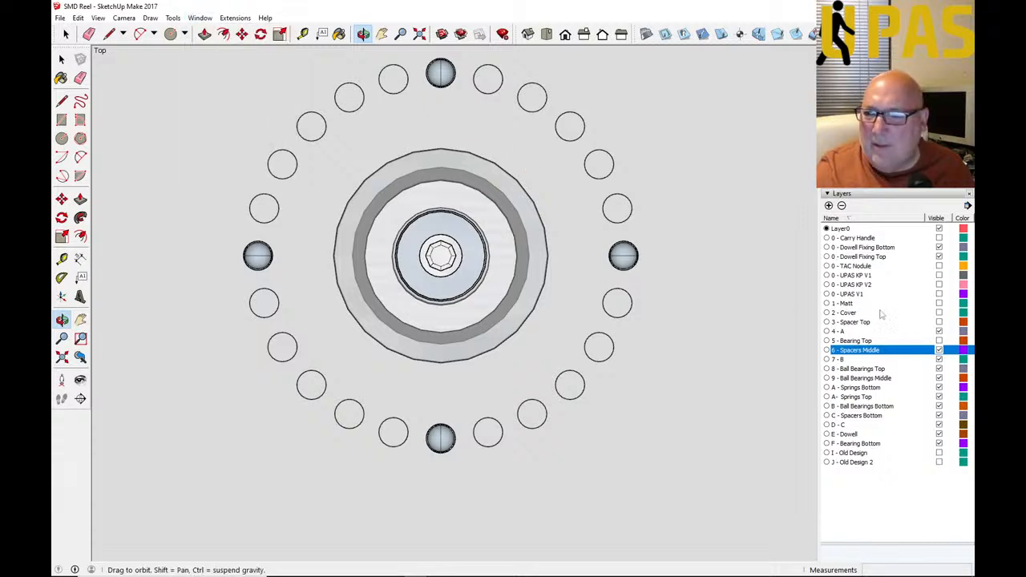
left_click(938, 350)
left_click(938, 350)
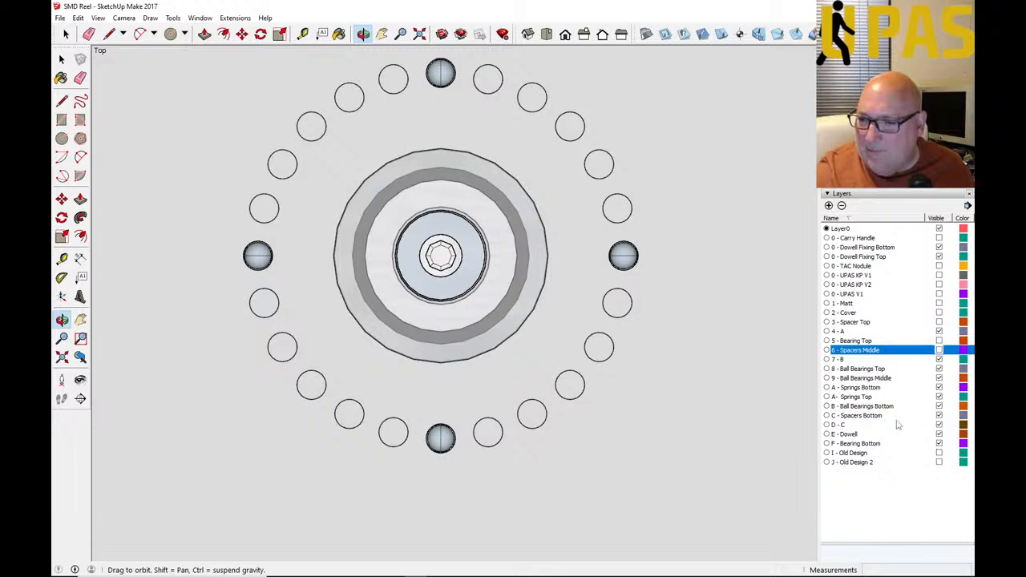
Step: Toggle the C - Spacers Bottom layer on and off to examine the bottom spacer, leaving it visible
left_click(939, 418)
left_click(939, 418)
left_click(938, 417)
left_click(939, 418)
left_click(939, 417)
left_click(939, 416)
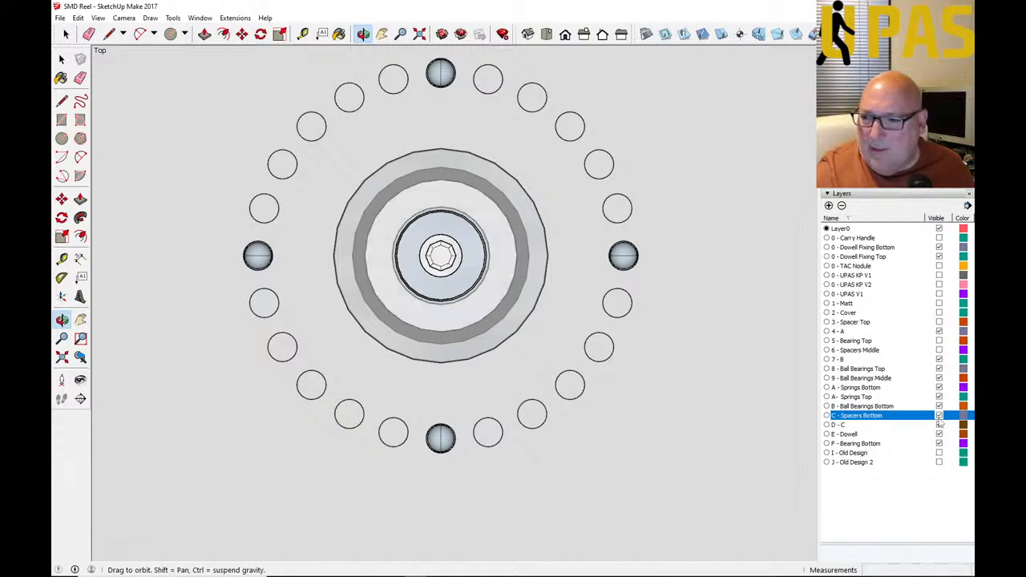
Step: Hide the ball bearing layers (top, middle and bottom) and both springs layers
left_click(939, 370)
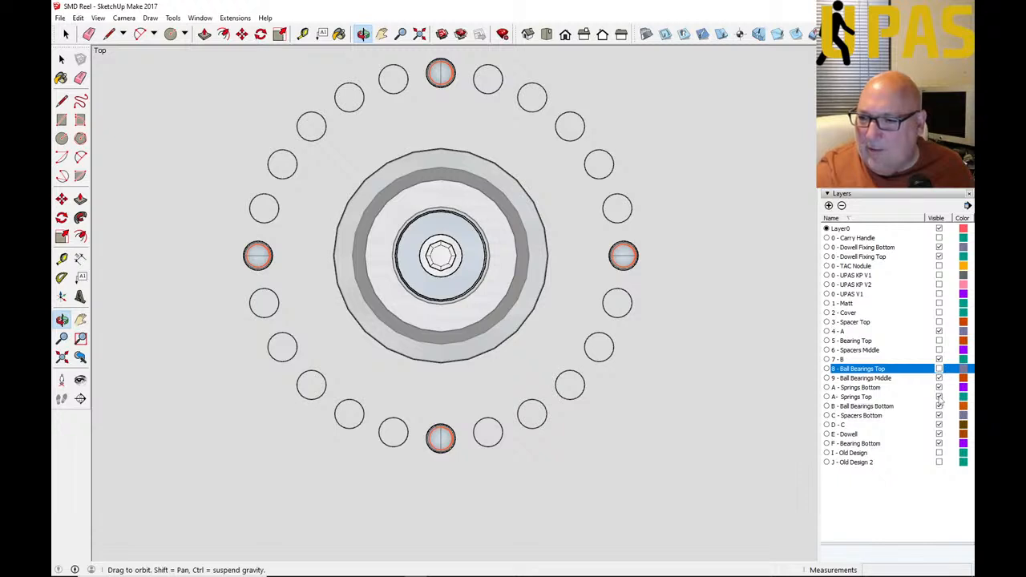
left_click(939, 397)
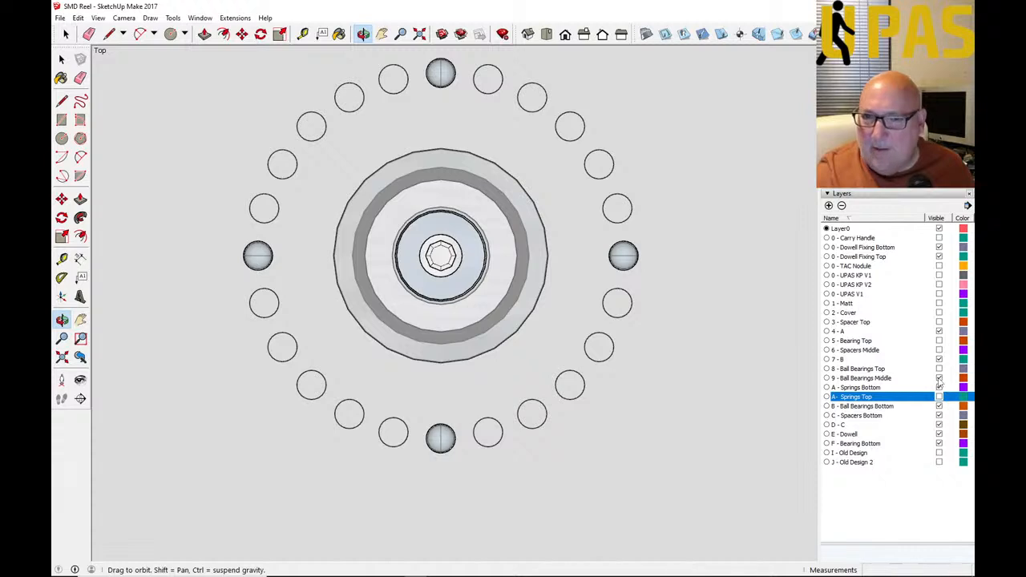
left_click(938, 378)
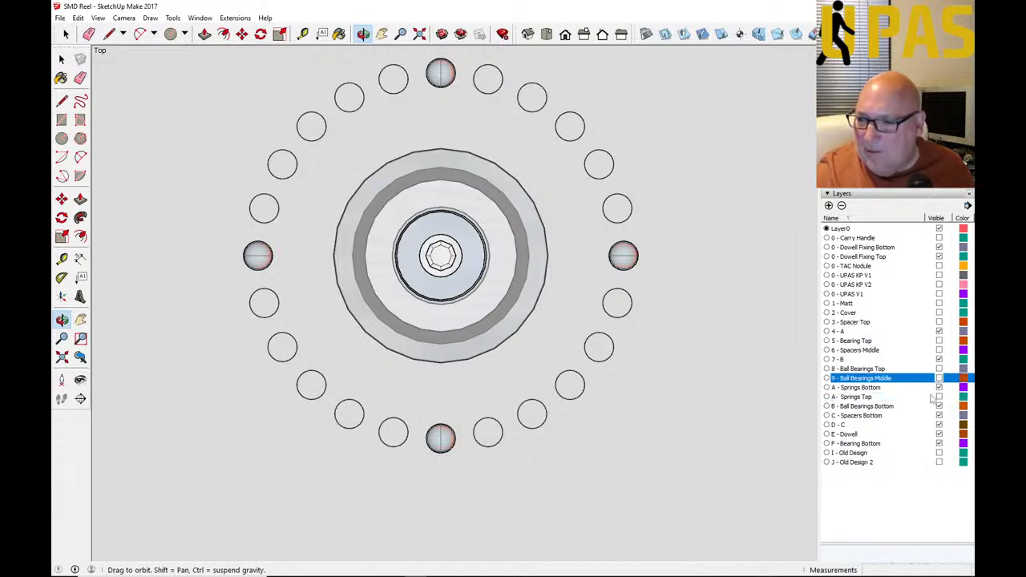
left_click(939, 388)
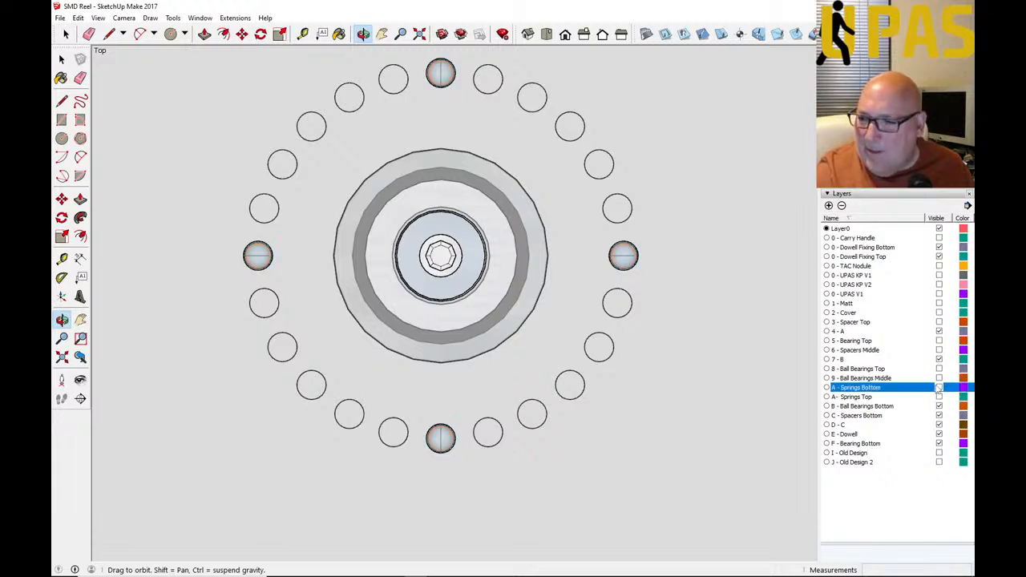
left_click(938, 406)
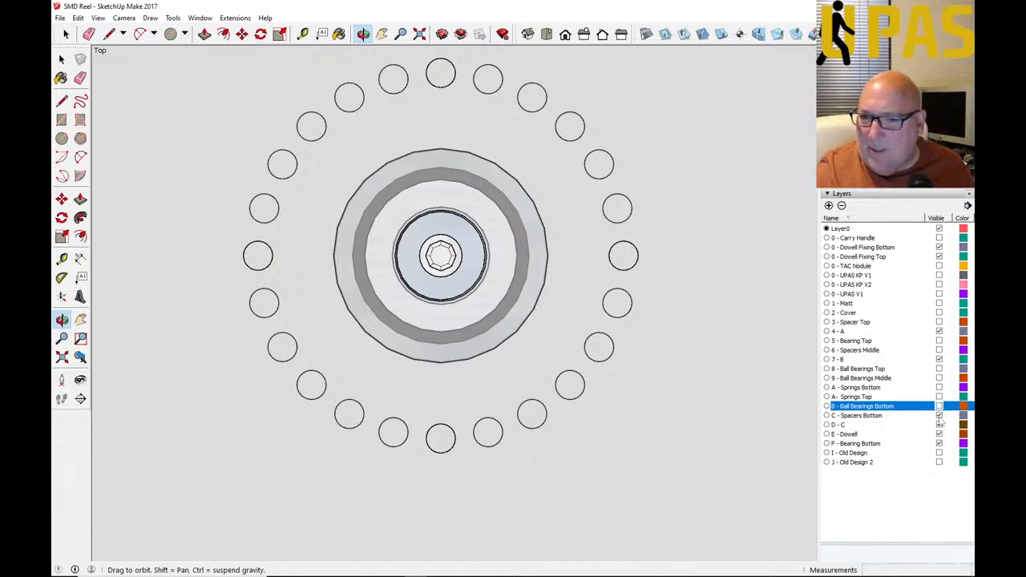
Step: Hide the C - Spacers Bottom, 4 - A and 7 - B layers, keeping D - C visible
left_click(939, 415)
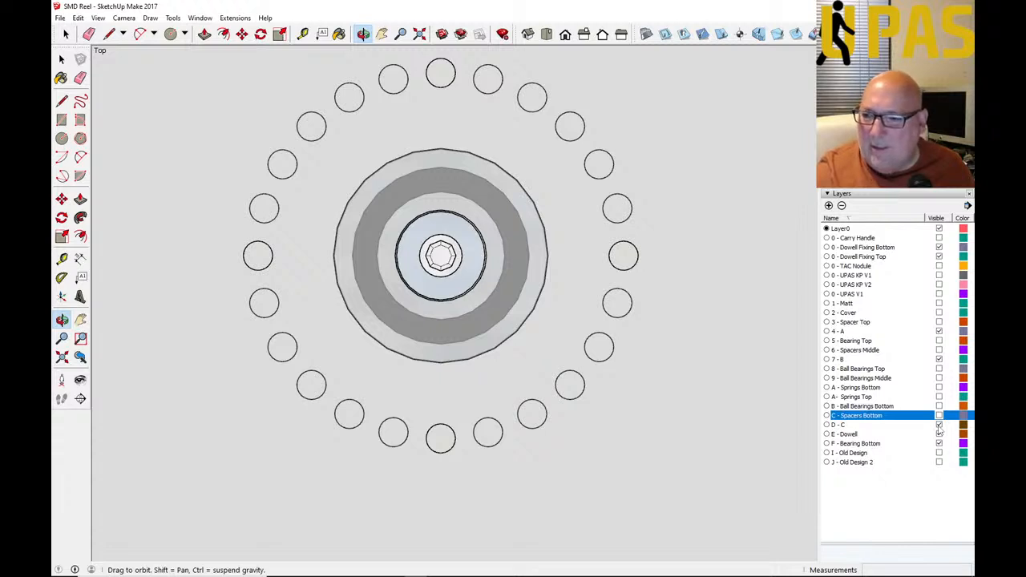
left_click(939, 425)
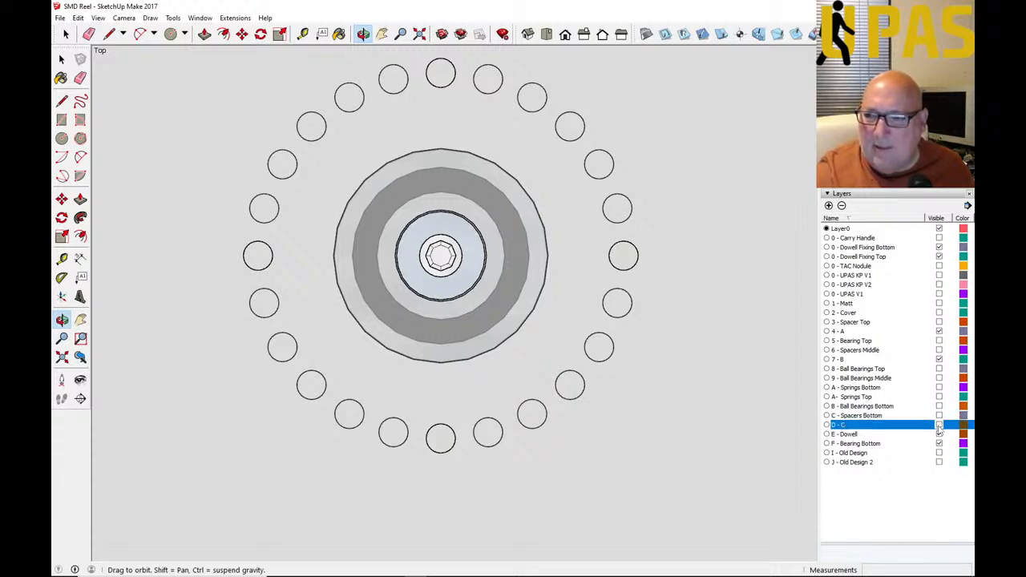
left_click(938, 425)
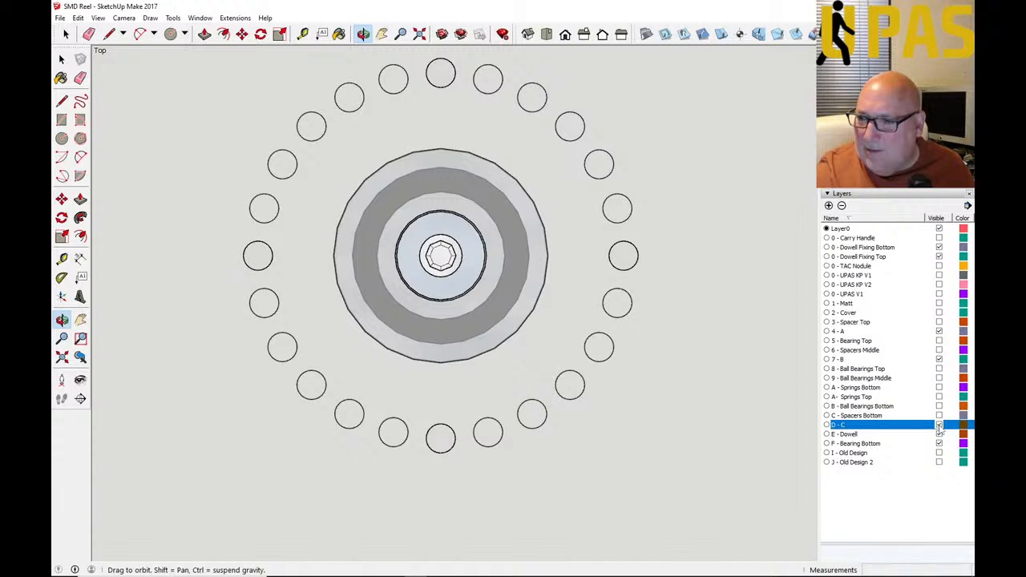
left_click(939, 332)
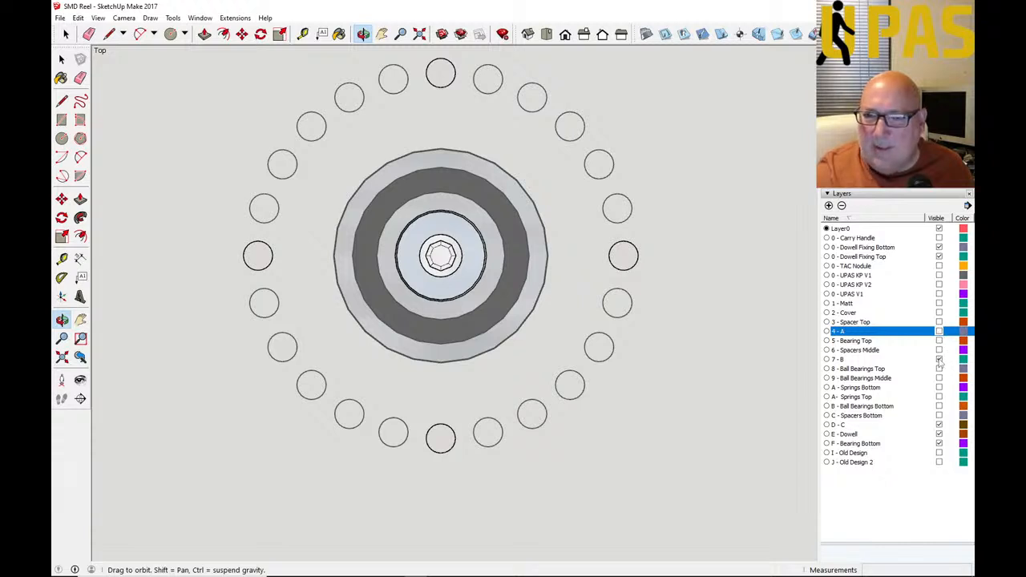
left_click(938, 360)
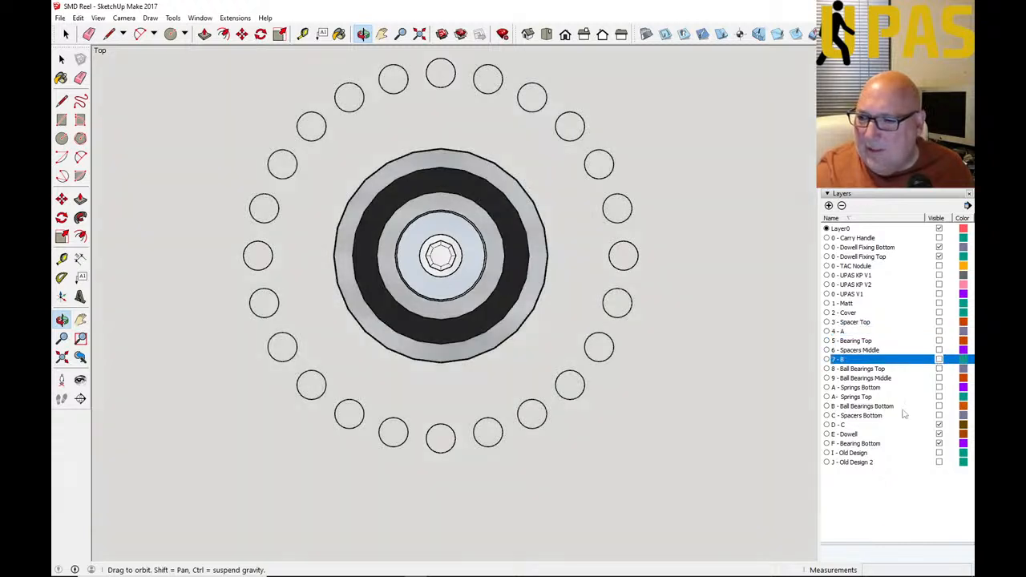
Step: Hide the D - C layer and examine the bottom bearing and dowel from below
left_click(939, 424)
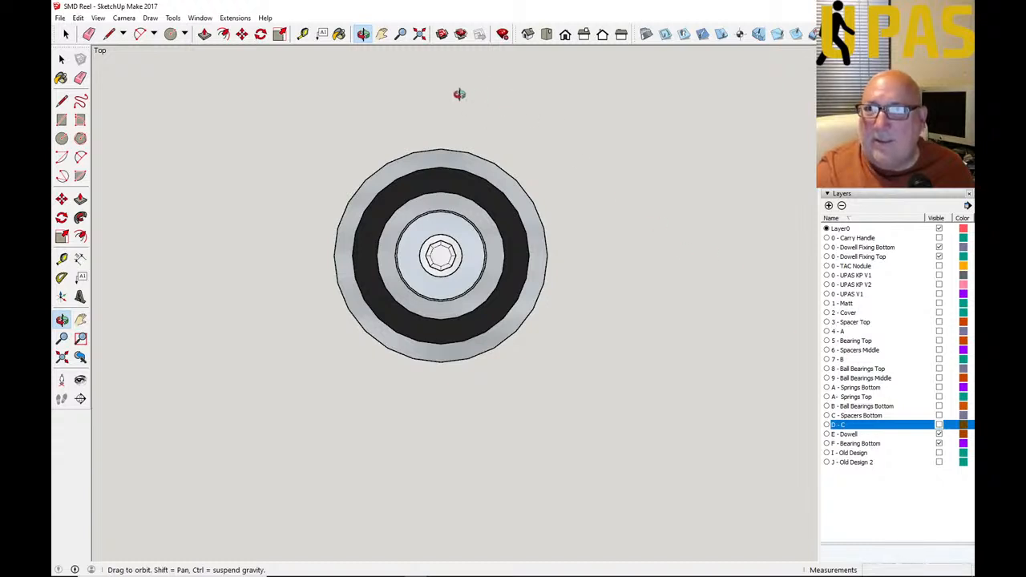
left_click_drag(488, 273, 488, 252)
left_click_drag(540, 327, 529, 241)
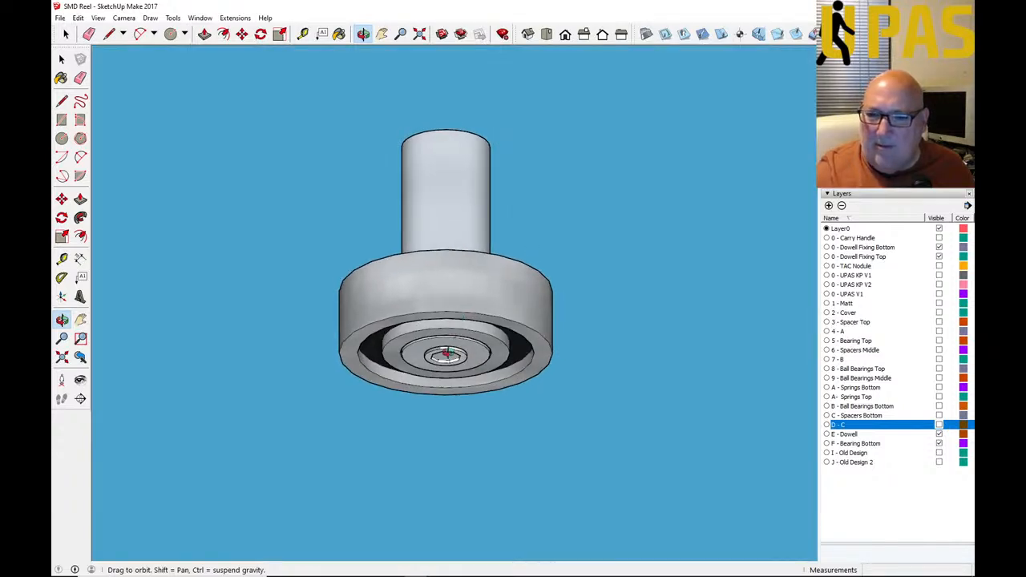
scroll(447, 354, "up", 5)
left_click_drag(403, 395, 435, 272)
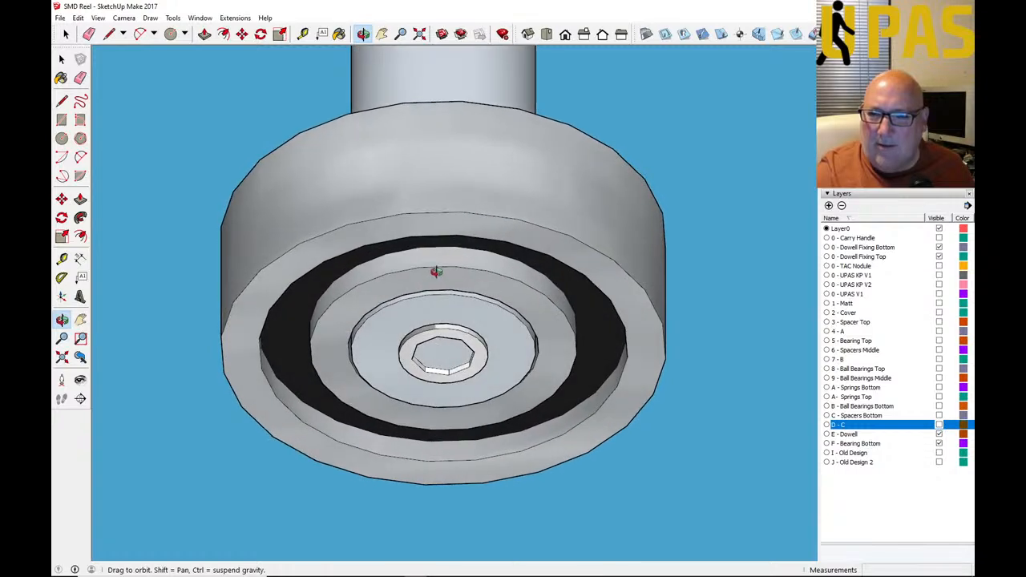
left_click_drag(447, 326, 660, 360)
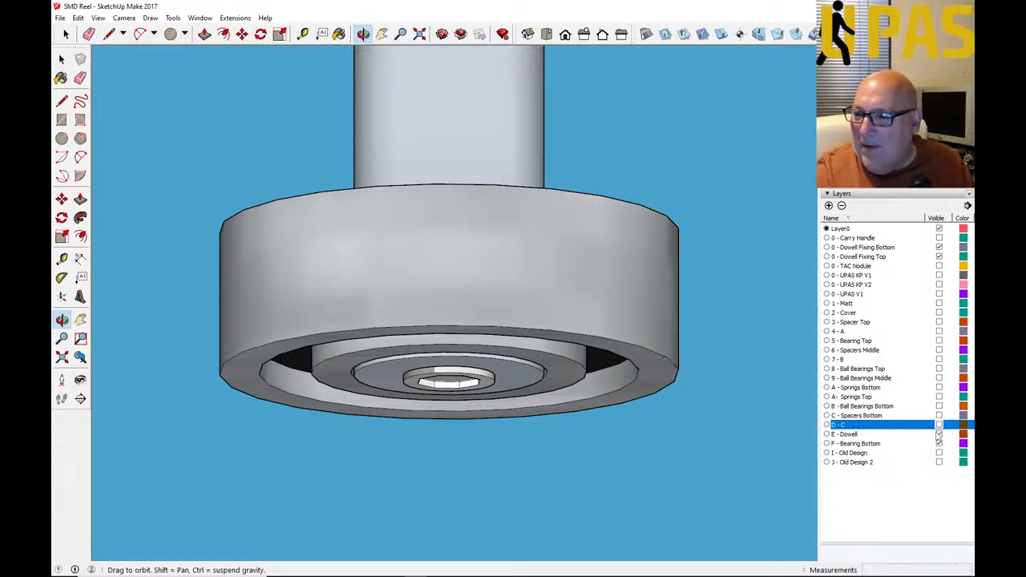
Step: Show the D - C layer again and examine its ring of holes around the bottom bearing
left_click(939, 426)
left_click_drag(479, 358, 447, 357)
scroll(443, 385, "up", 3)
mouse_move(431, 413)
left_mouse_down()
mouse_move(415, 339)
mouse_move(364, 302)
mouse_move(405, 327)
mouse_move(395, 291)
mouse_move(411, 252)
left_mouse_up()
scroll(363, 303, "down", 5)
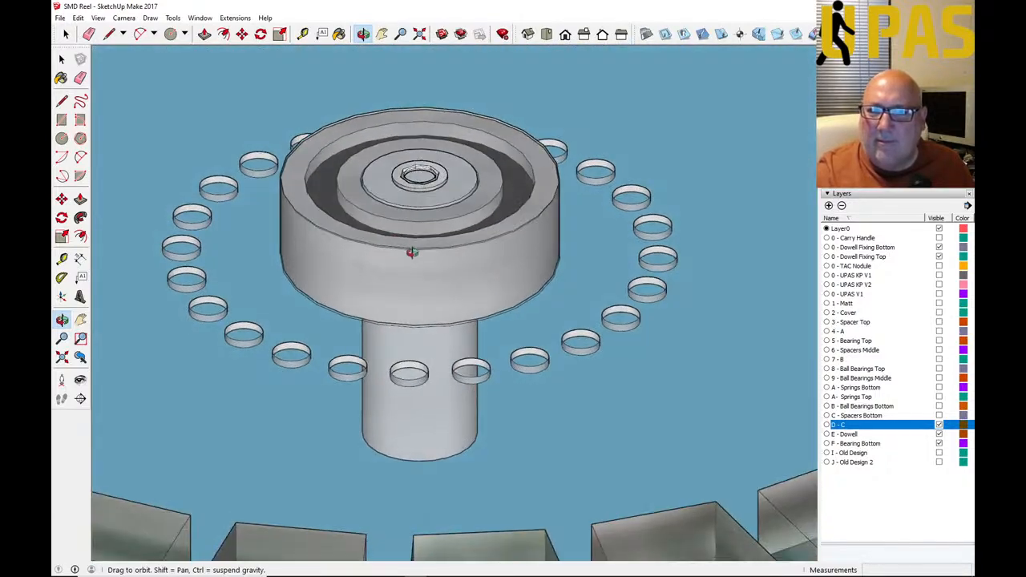
Step: Switch the camera to perspective and examine the whole C reel section with its compartments around the hub
left_click(124, 18)
left_click(139, 81)
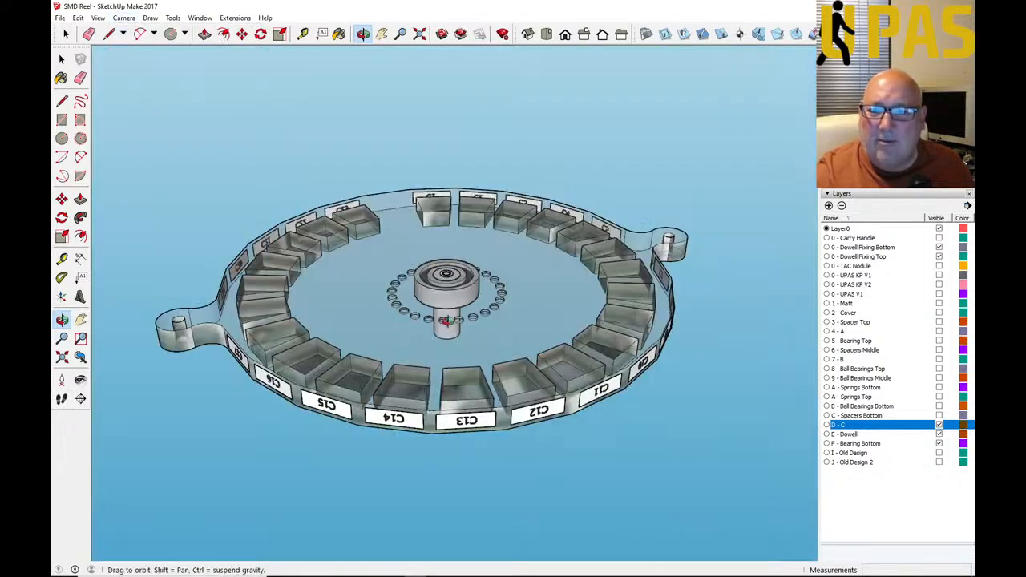
scroll(447, 325, "up", 6)
mouse_move(470, 286)
left_mouse_down()
mouse_move(435, 222)
mouse_move(446, 251)
mouse_move(433, 344)
left_mouse_up()
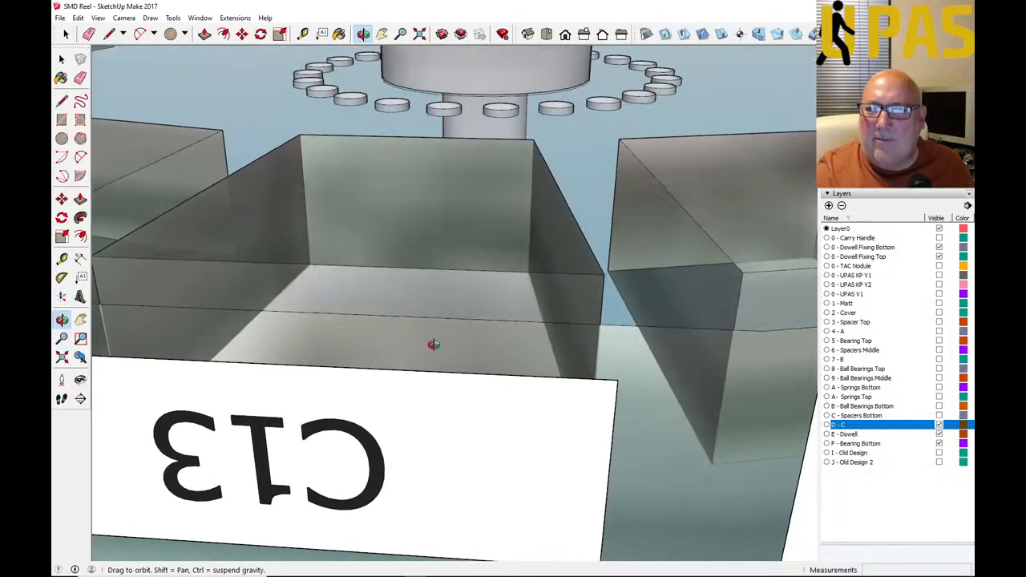
scroll(383, 371, "down", 6)
scroll(453, 138, "up", 5)
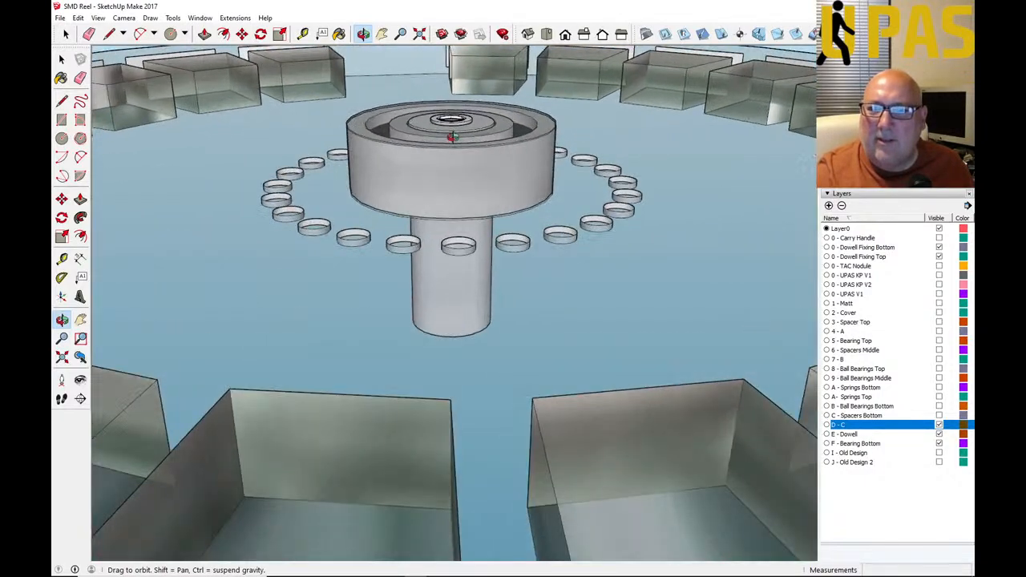
Step: Examine the bottom bearing and dowel up close from several angles down to nearly side-on
scroll(453, 137, "up", 4)
left_click_drag(417, 203, 417, 263)
scroll(454, 269, "down", 1)
scroll(454, 268, "down", 3)
scroll(428, 187, "up", 4)
left_click_drag(390, 195, 351, 190)
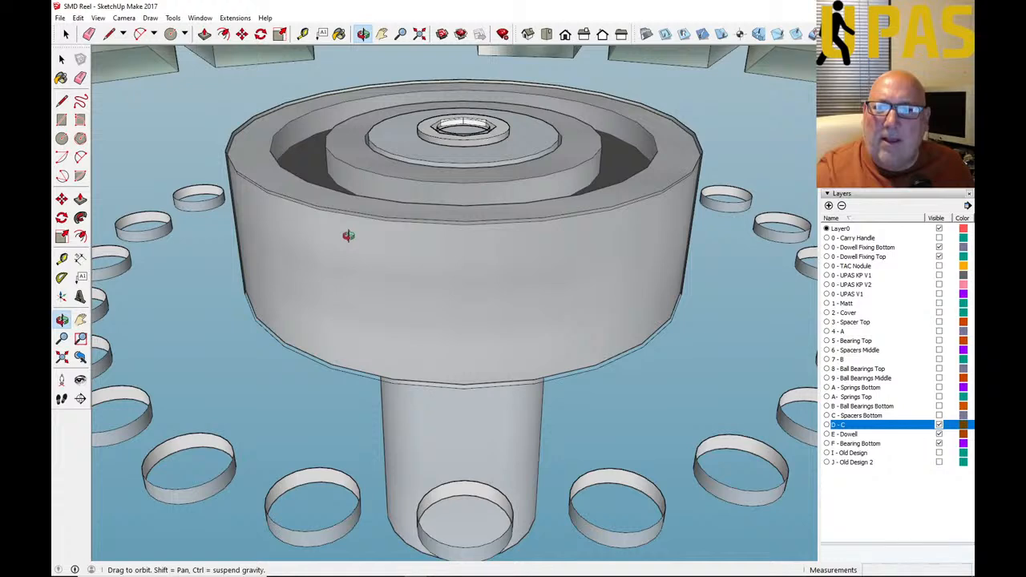
left_click_drag(348, 235, 310, 226)
left_click_drag(320, 295, 344, 279)
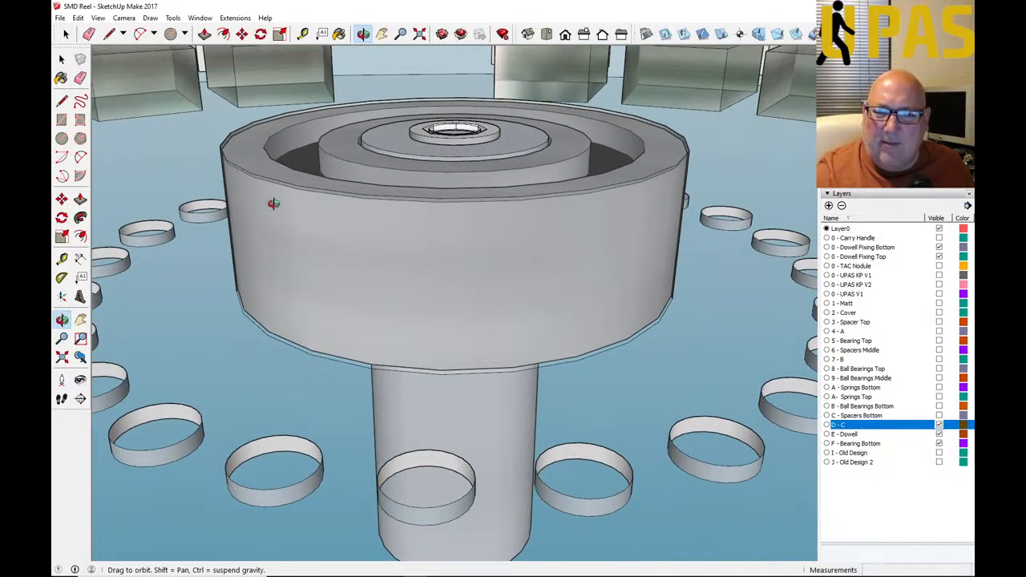
left_click_drag(275, 205, 266, 163)
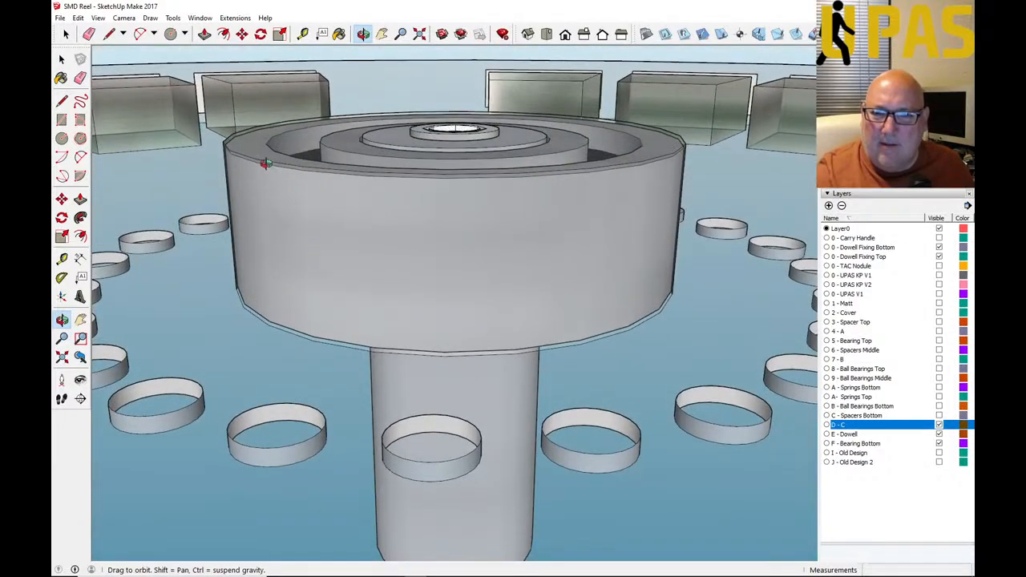
left_click_drag(261, 319, 307, 271)
scroll(365, 303, "down", 2)
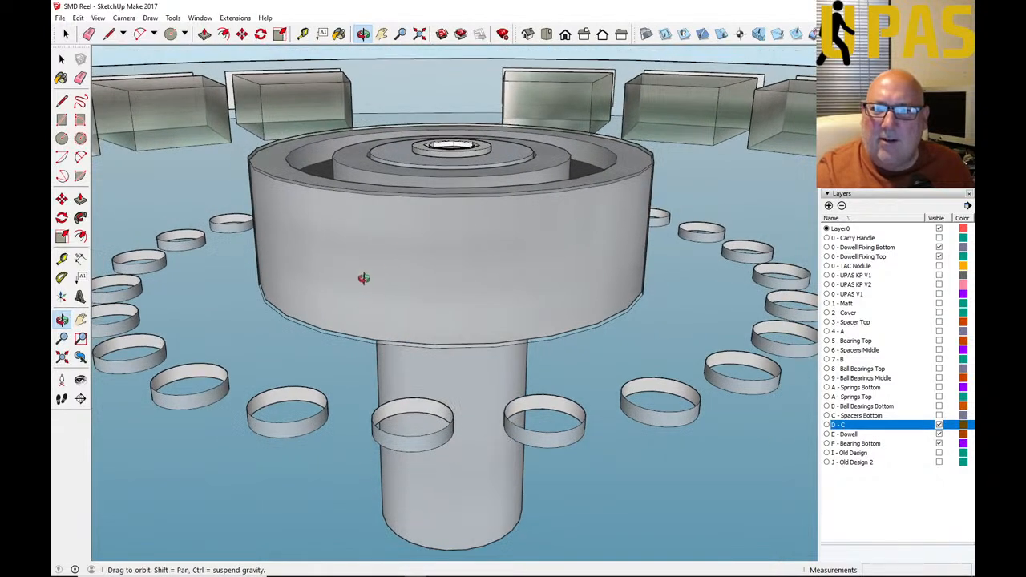
left_click_drag(385, 243, 429, 175)
scroll(429, 256, "down", 3)
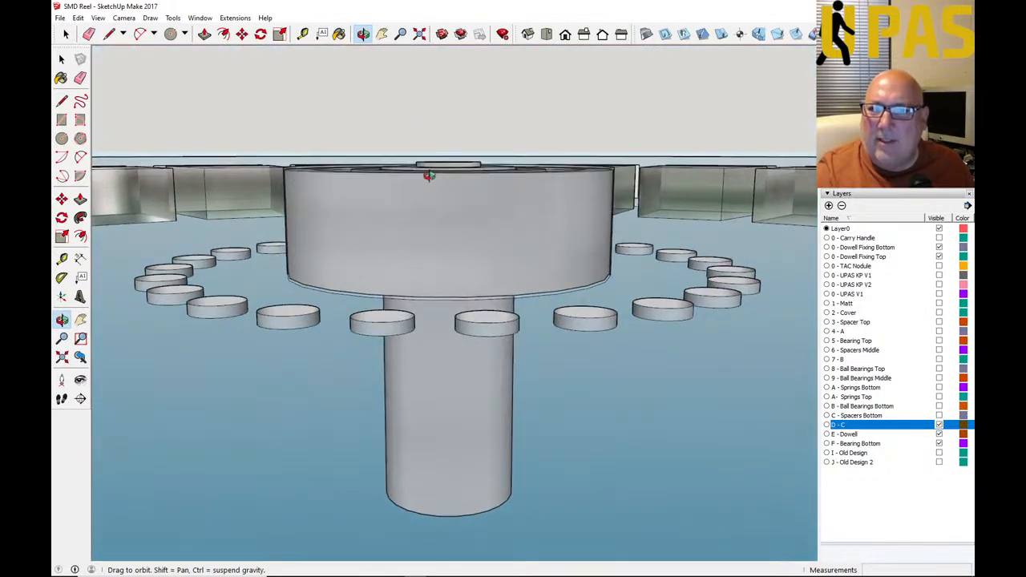
Step: Switch the camera to parallel projection and the front view, and examine the dowel fixing protruding beyond the bottom bearing
left_click(125, 17)
left_click(161, 71)
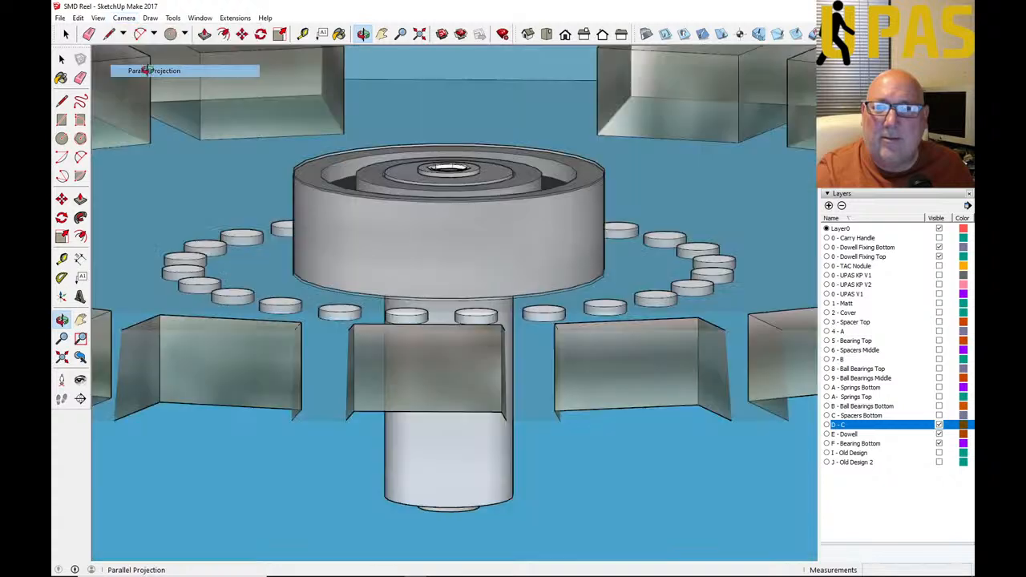
left_click(565, 35)
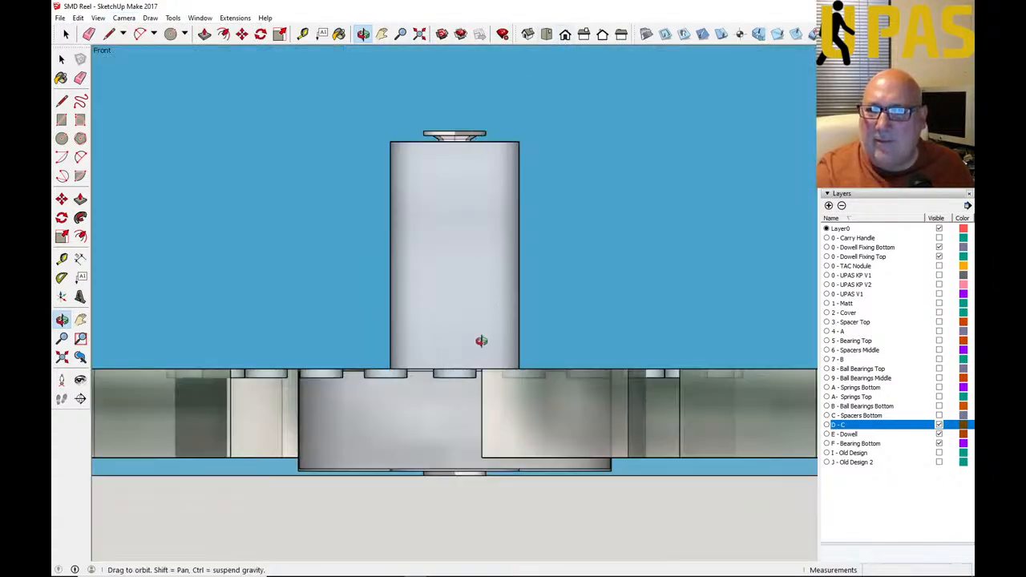
scroll(465, 495, "up", 3)
scroll(452, 485, "down", 2)
scroll(445, 478, "up", 5)
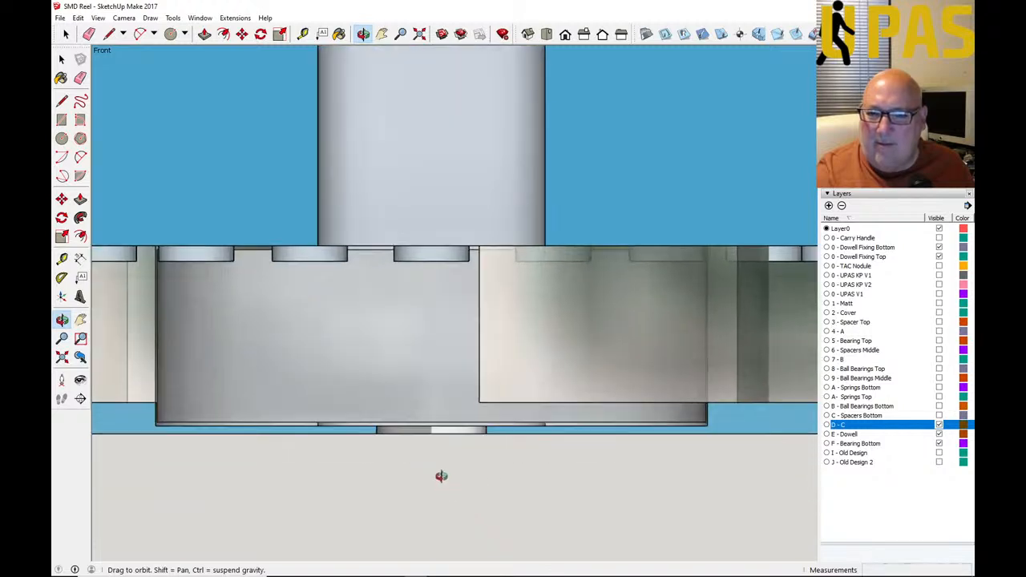
scroll(433, 436, "down", 4)
scroll(432, 430, "up", 6)
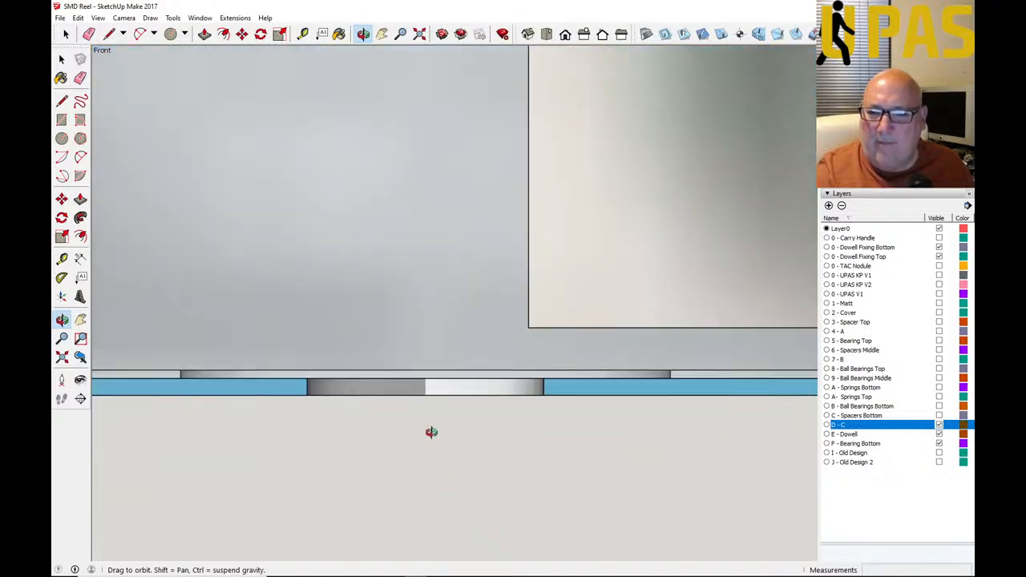
mouse_move(428, 419)
left_mouse_down()
mouse_move(426, 393)
mouse_move(425, 402)
left_mouse_up()
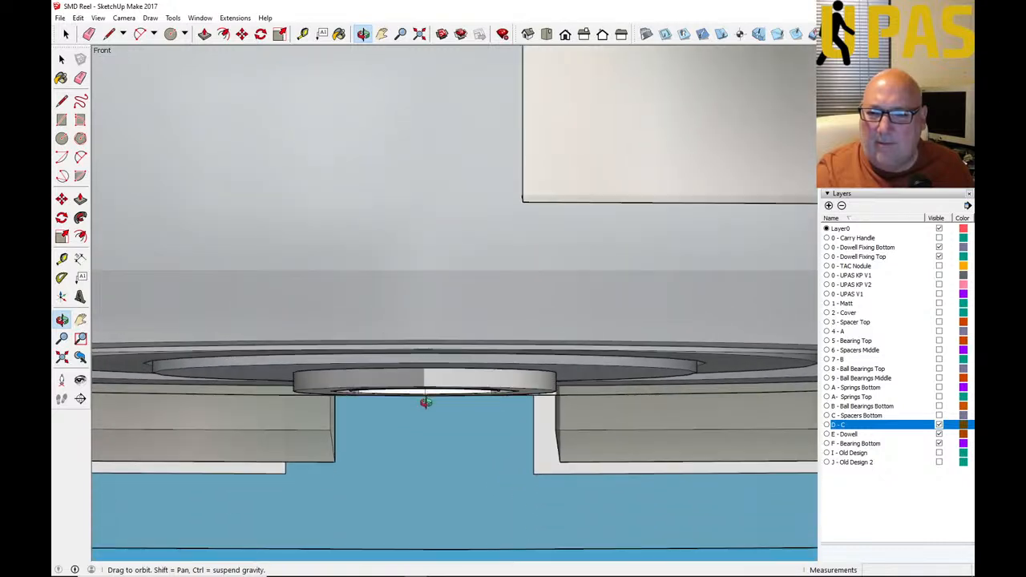
Step: Return to the front view and inspect the clearance and hexagonal recess at the bottom dowel fixing
left_click(565, 34)
left_click_drag(435, 355, 418, 323)
scroll(417, 323, "down", 8)
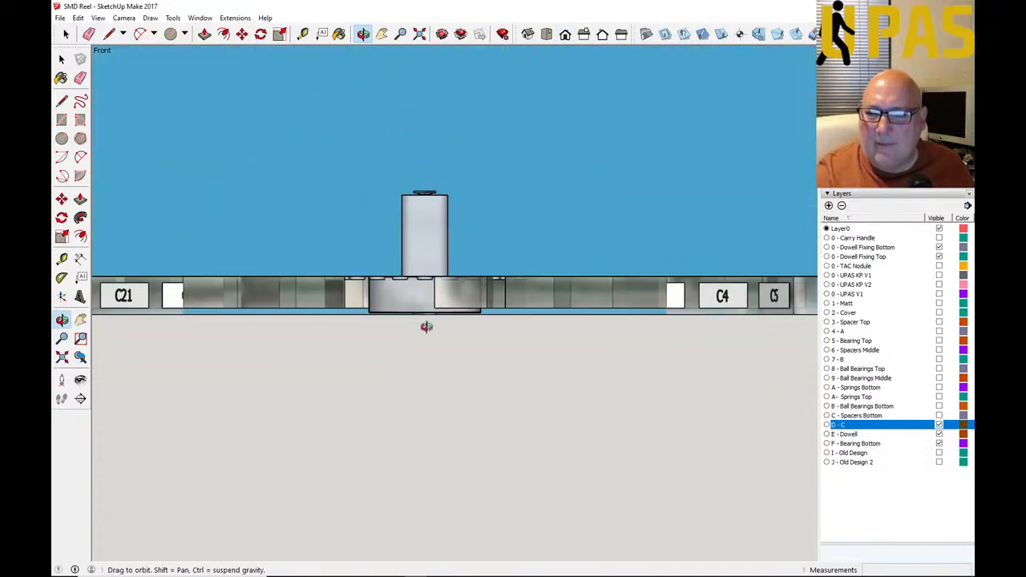
scroll(426, 326, "up", 10)
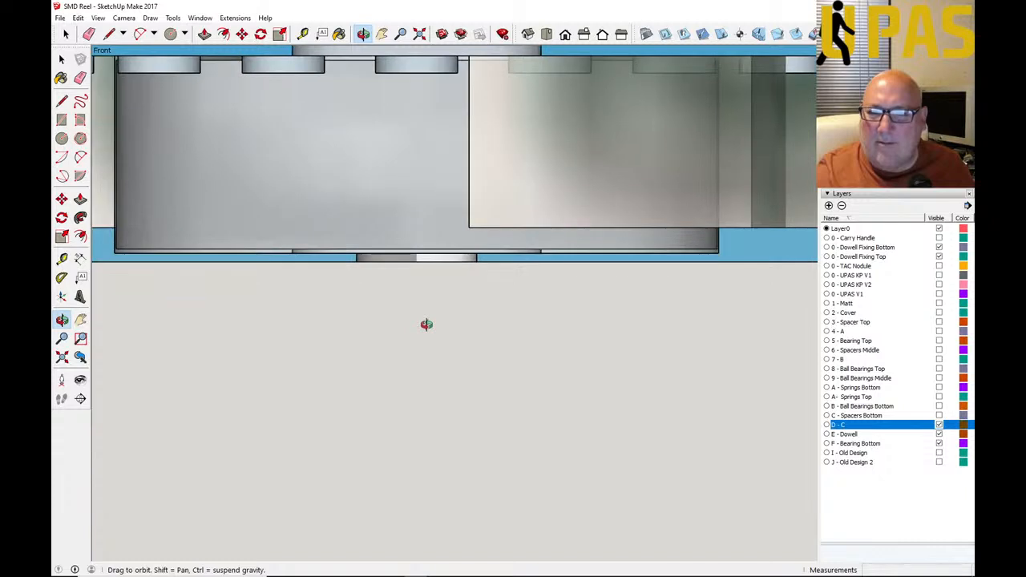
scroll(433, 261, "up", 2)
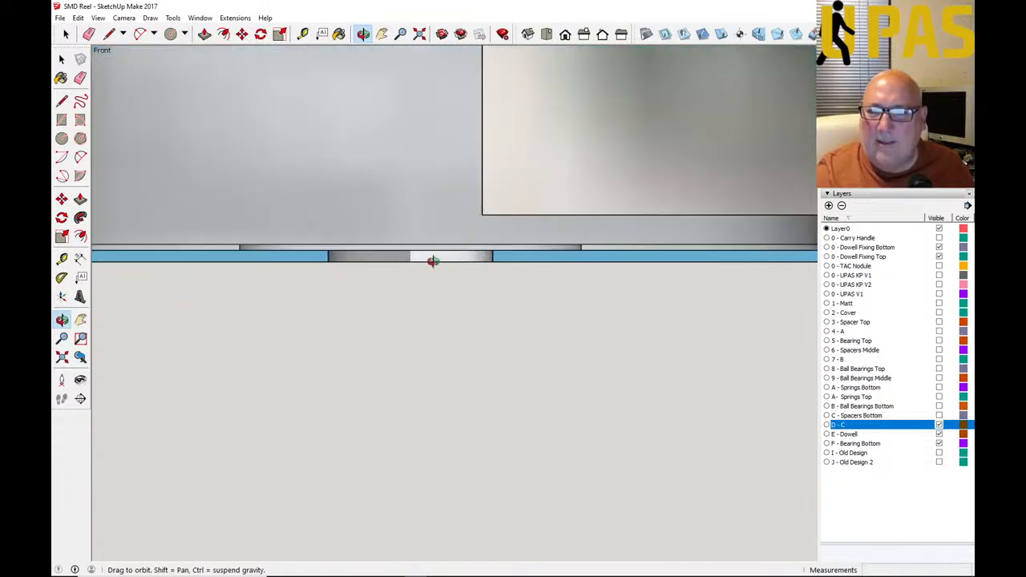
left_click_drag(460, 313, 409, 212)
scroll(419, 260, "up", 3)
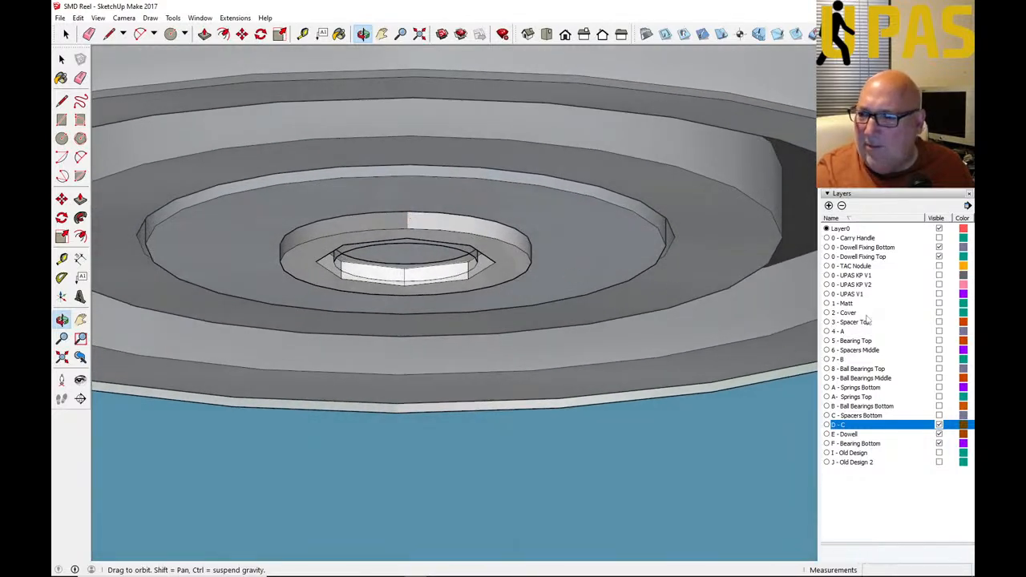
left_click_drag(567, 297, 496, 336)
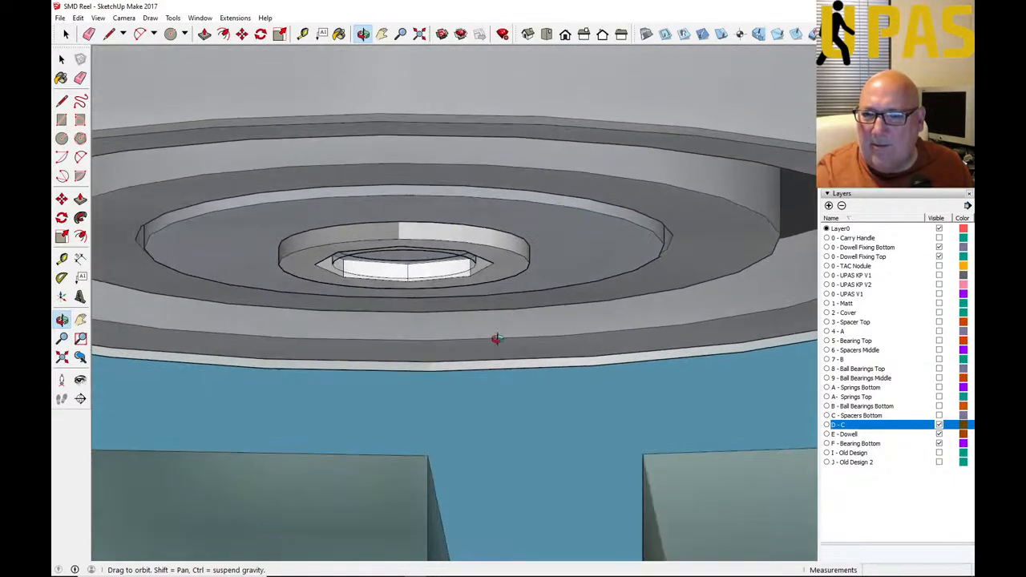
Step: Fit the complete C reel section, including both side lugs, in the view
scroll(496, 337, "down", 10)
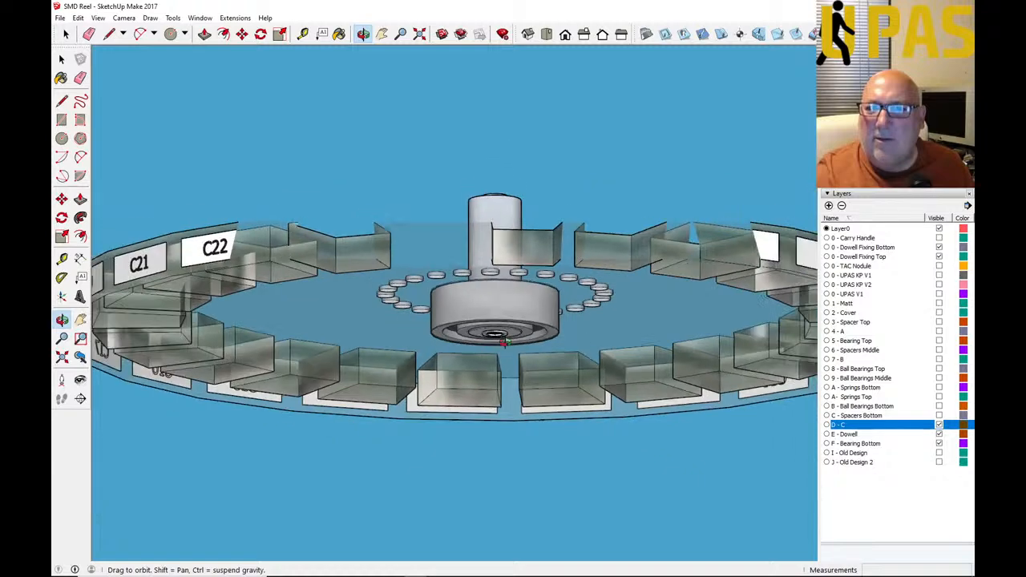
scroll(503, 341, "down", 3)
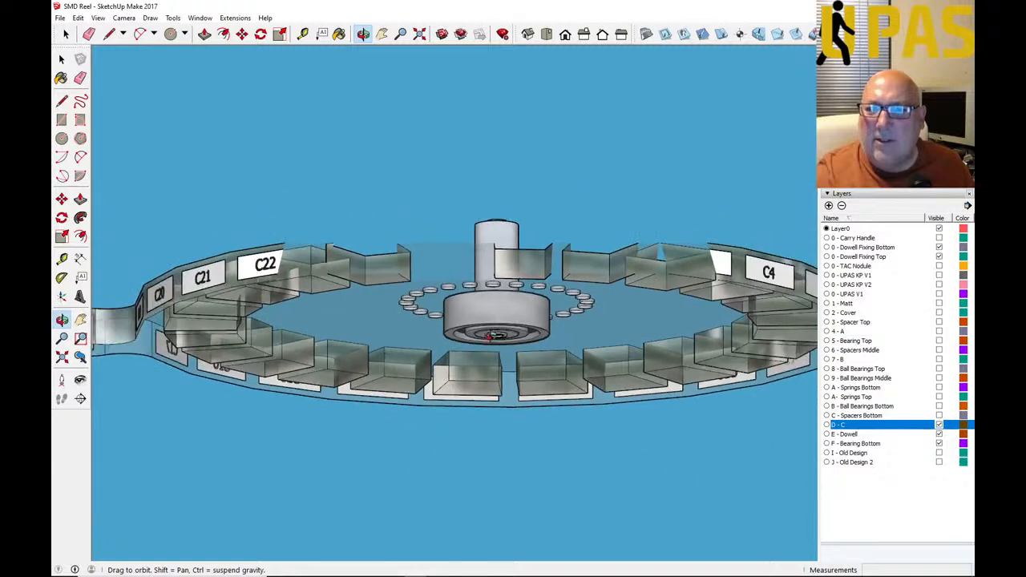
left_click(419, 35)
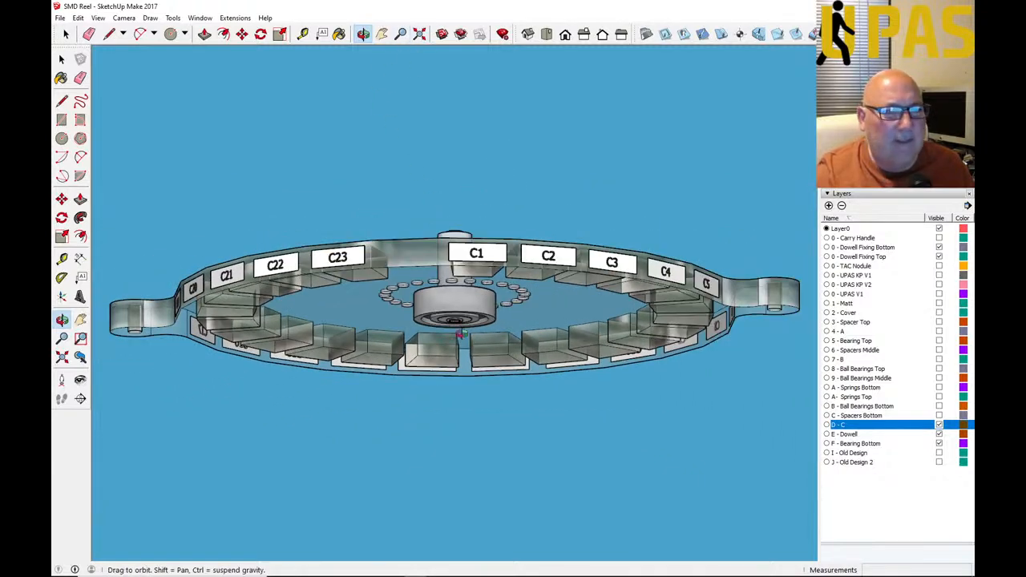
Step: Examine the bottom dowel fixing's hexagonal recess and raised collar from below, finishing with a side-on look at its protrusion
scroll(460, 335, "up", 5)
scroll(440, 312, "up", 5)
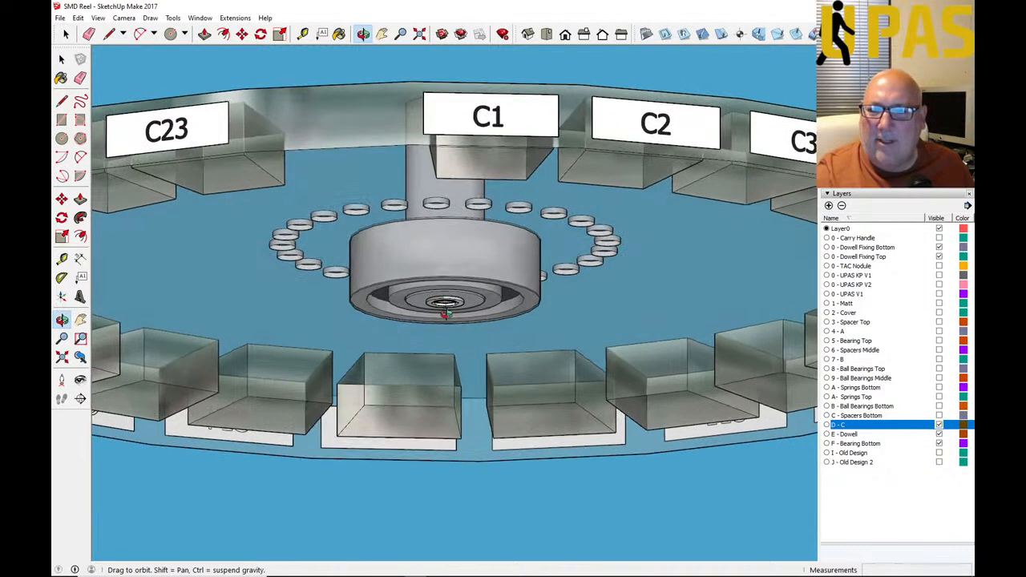
scroll(444, 297, "up", 8)
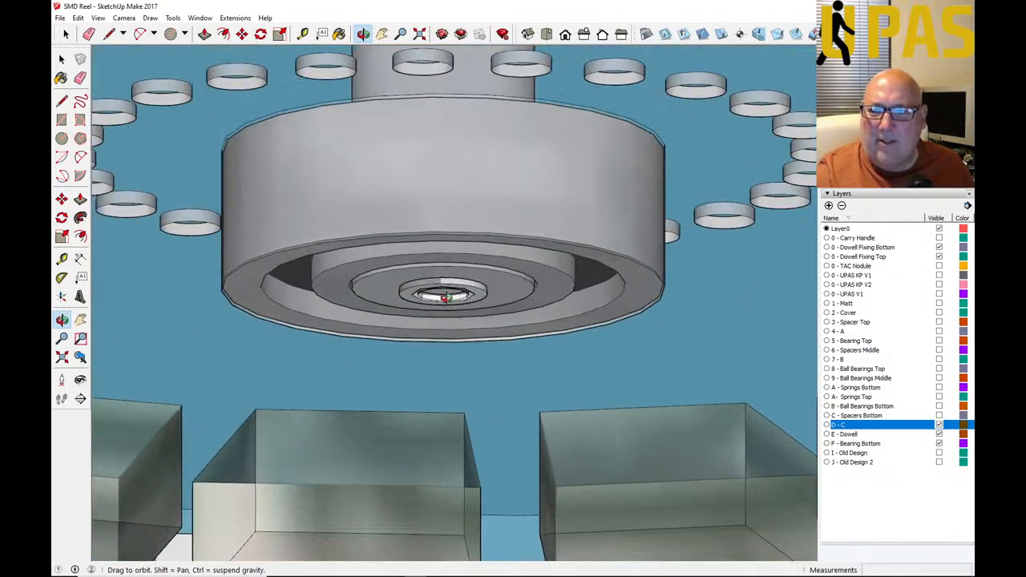
scroll(459, 289, "up", 6)
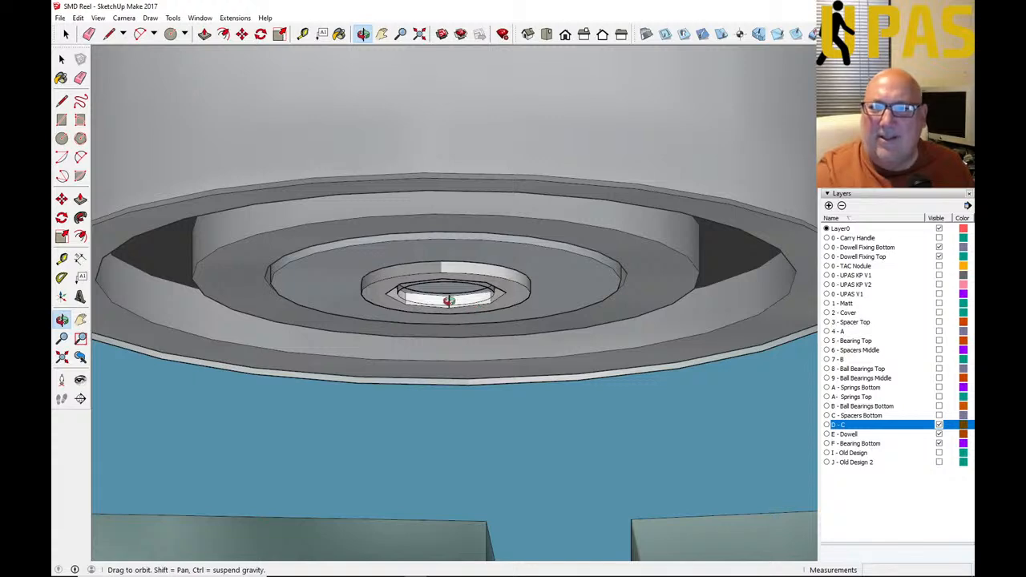
scroll(458, 279, "down", 6)
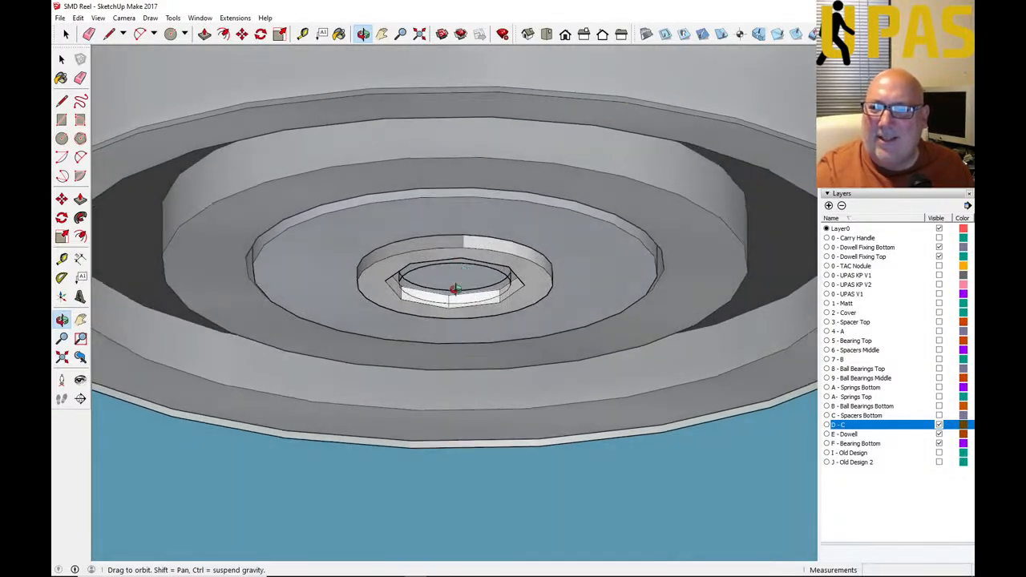
scroll(454, 289, "up", 4)
left_click_drag(472, 260, 483, 297)
scroll(427, 293, "up", 5)
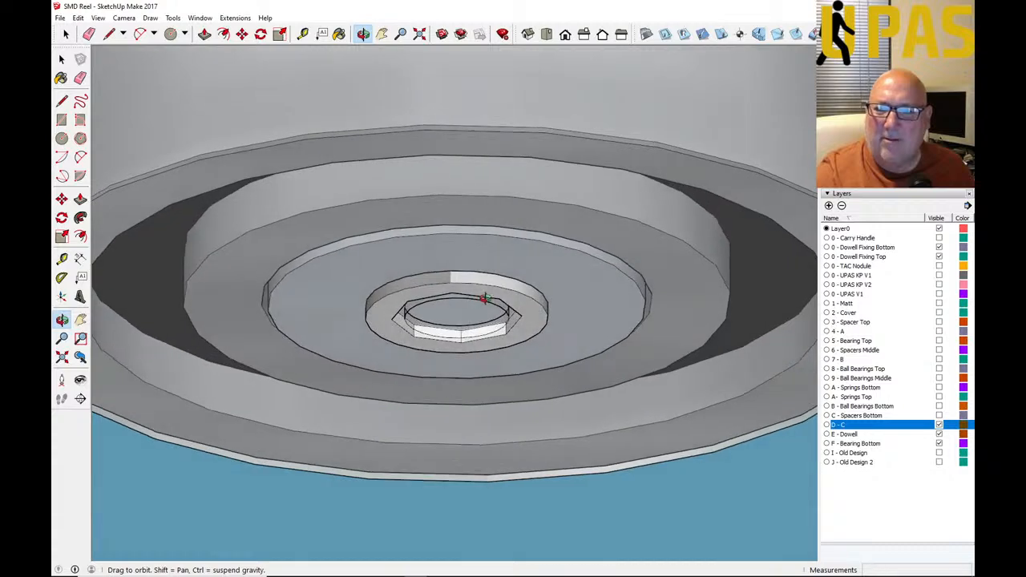
scroll(453, 316, "up", 3)
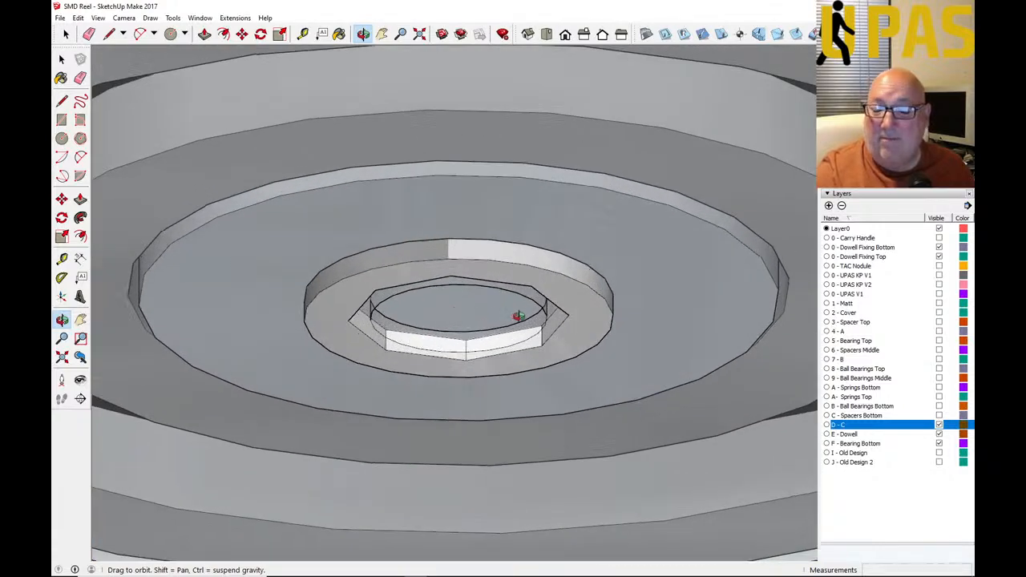
scroll(518, 316, "down", 5)
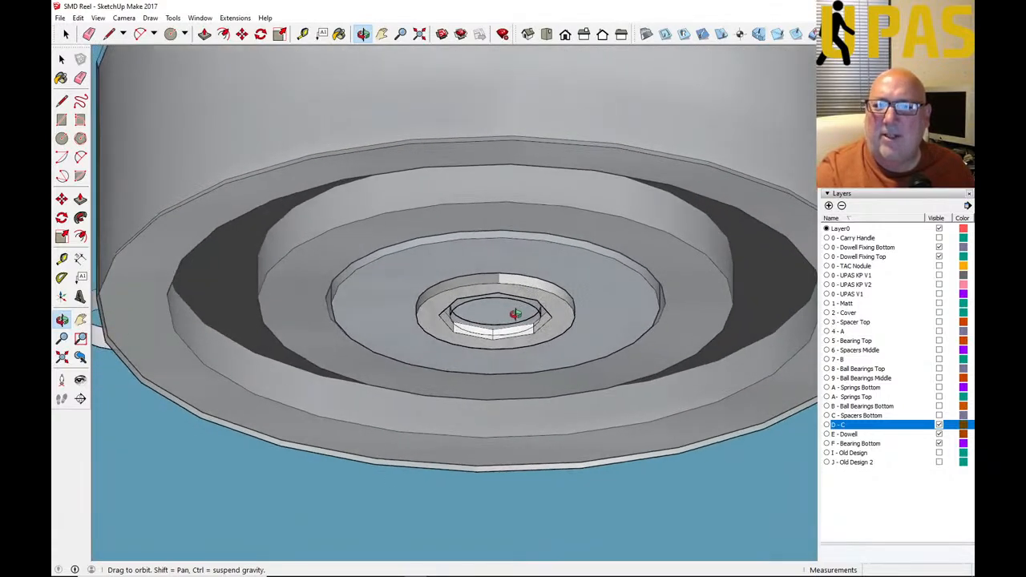
scroll(493, 327, "up", 5)
scroll(494, 326, "down", 6)
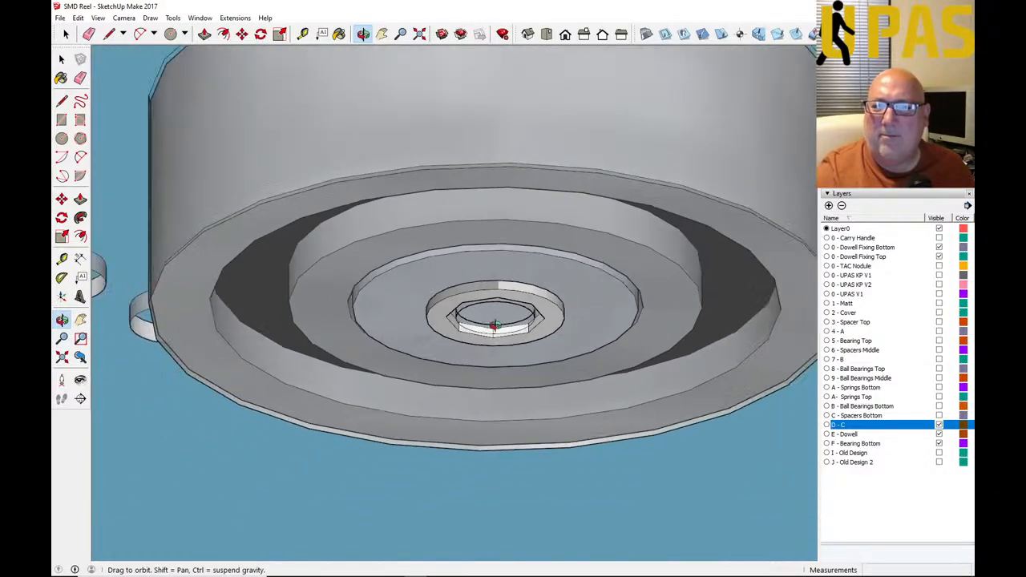
scroll(495, 326, "down", 3)
left_click_drag(460, 284, 462, 380)
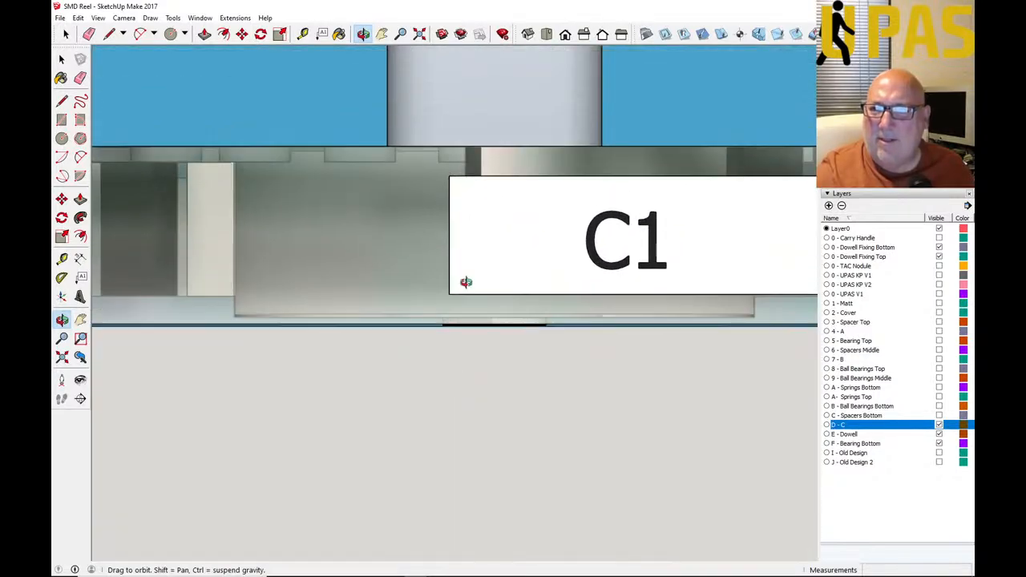
Step: Set the front view and inspect the underside of the C reel section around the bottom dowel fixing
left_click(565, 34)
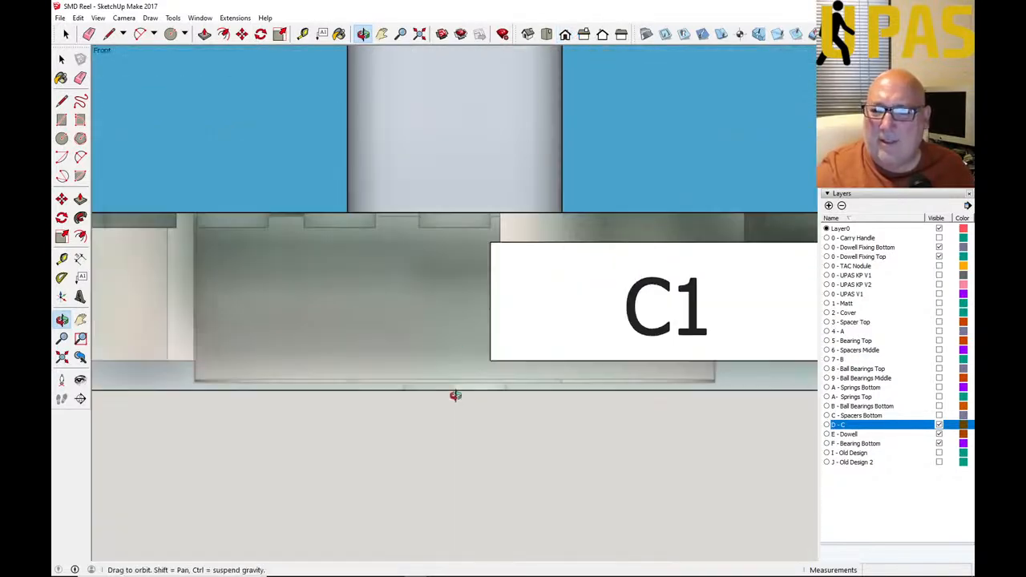
scroll(453, 392, "up", 3)
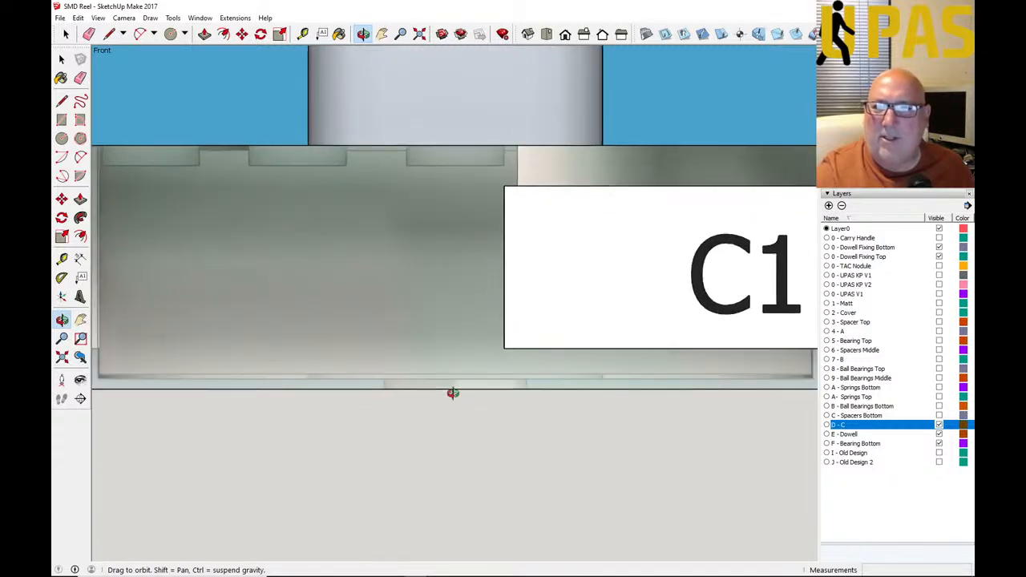
scroll(453, 393, "down", 3)
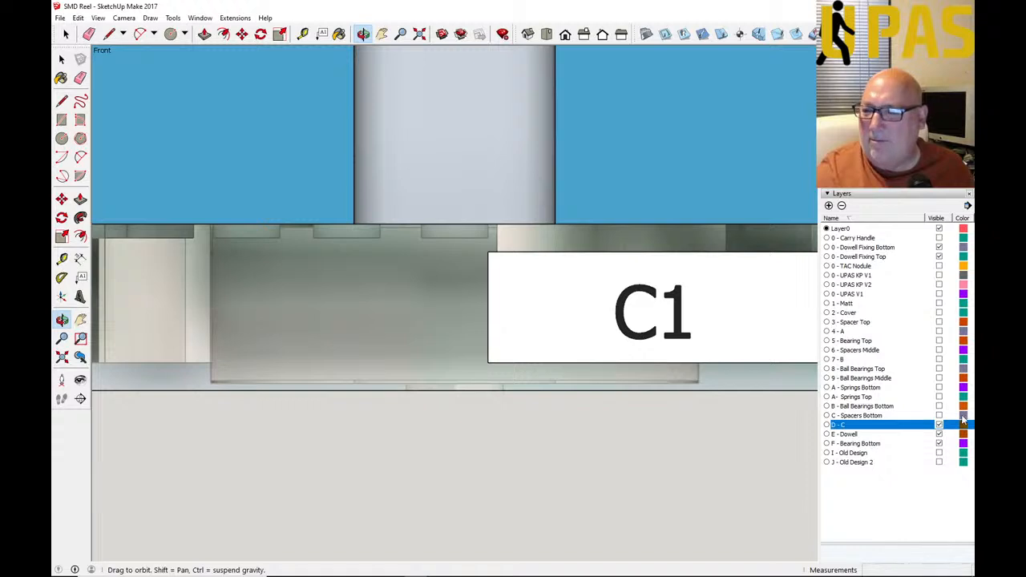
Step: Show the C - Spacers Bottom, B - Ball Bearings Bottom, Springs Top, Springs Bottom and 9 - Ball Bearings Middle layers
scroll(410, 355, "down", 4)
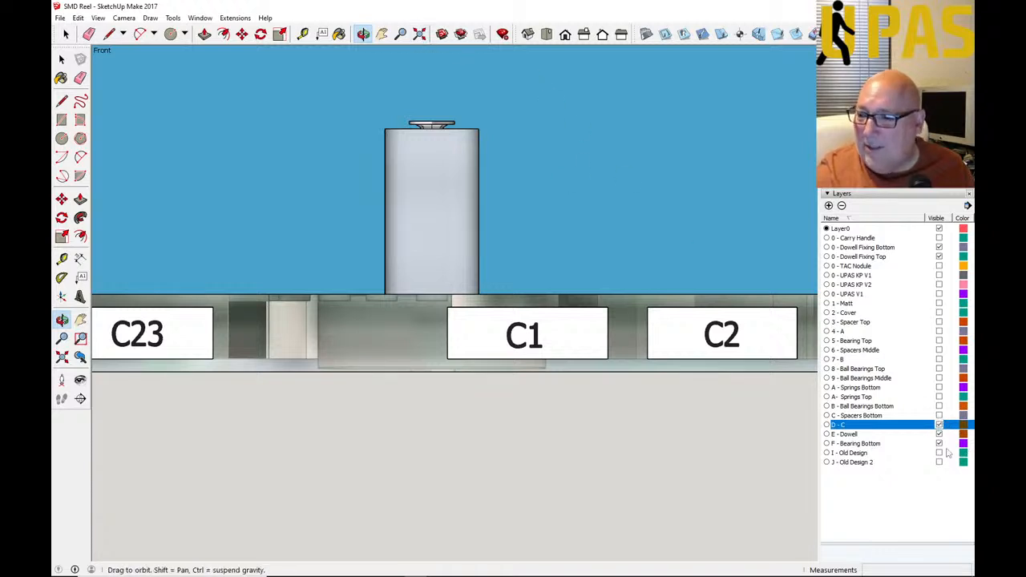
key("Up")
left_click(939, 405)
left_click(938, 388)
left_click(938, 378)
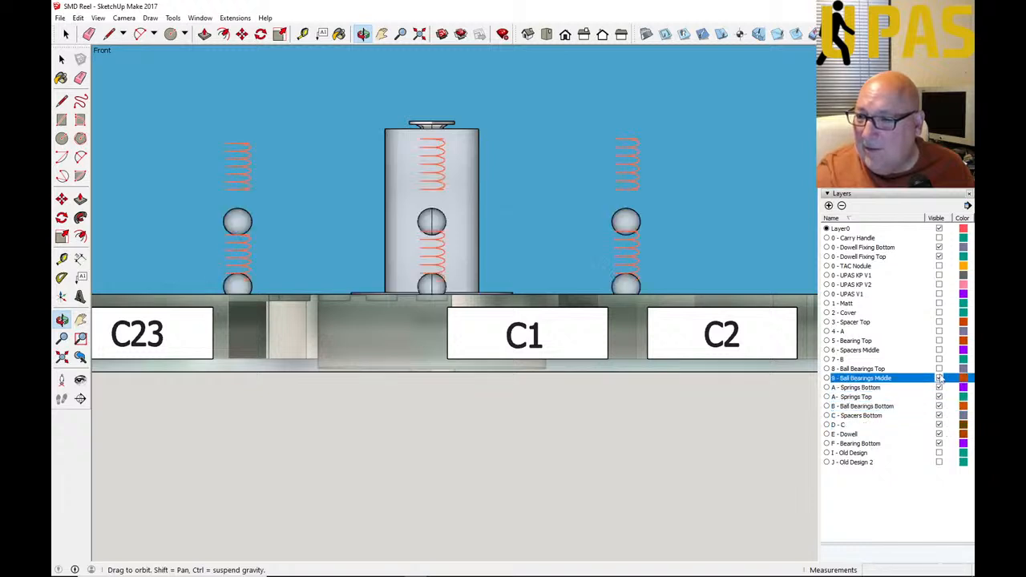
Step: Show the 8 - Ball Bearings Top, 7 - B, 6 - Spacers Middle and 5 - Bearing Top layers
left_click(939, 368)
left_click(938, 359)
left_click(938, 350)
left_click(938, 341)
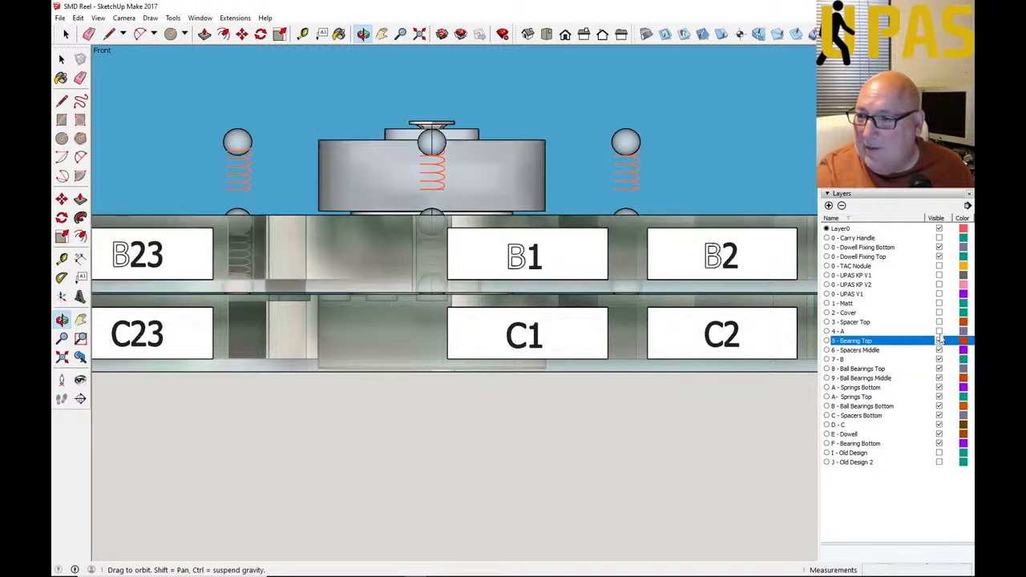
Step: Show the 4 - A, 3 - Spacer Top, 2 - Cover, 1 - Matt and 0 - UPAS V1 layers to complete the reel
left_click(938, 331)
left_click(939, 321)
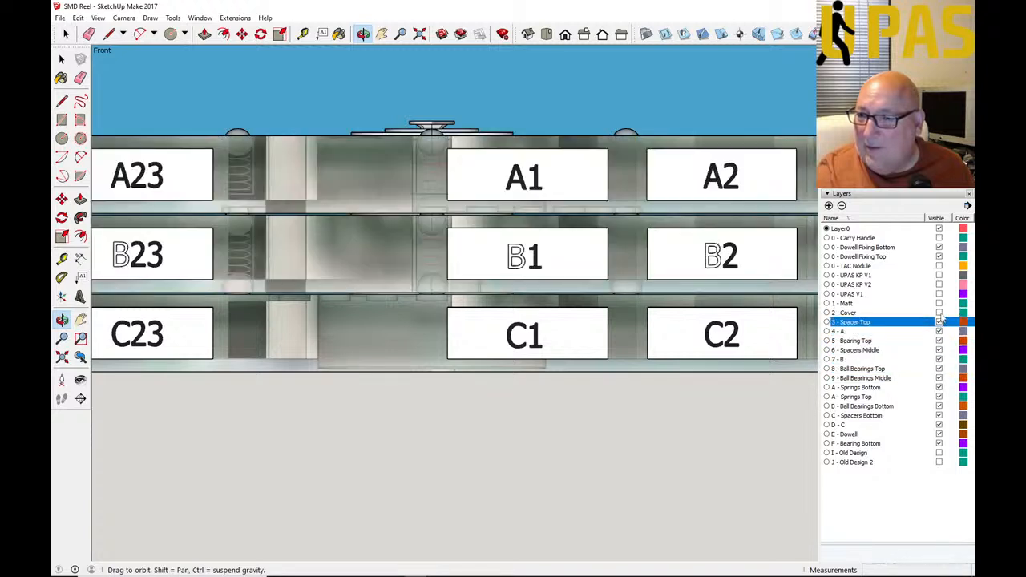
left_click(939, 311)
left_click(939, 302)
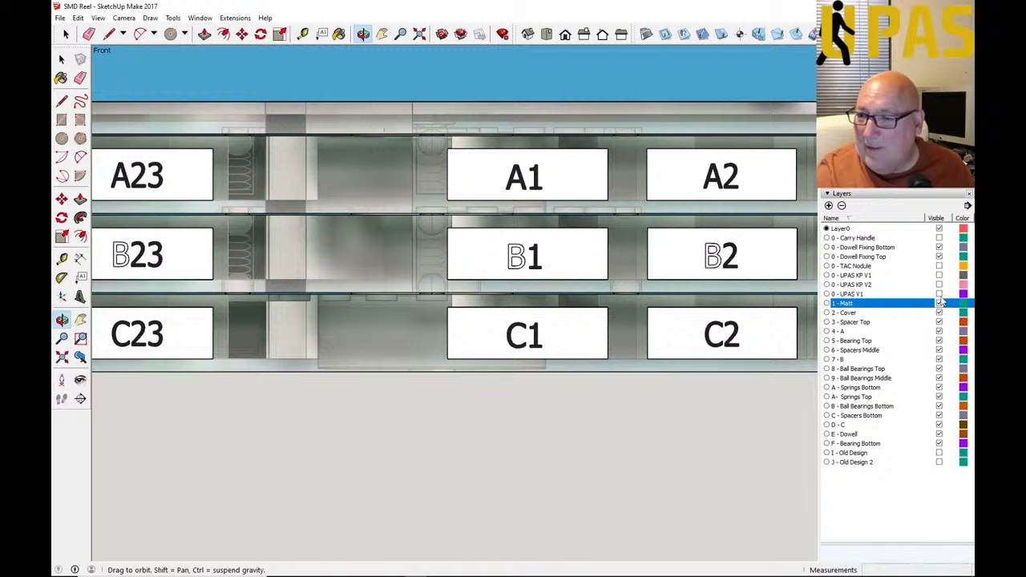
left_click(940, 294)
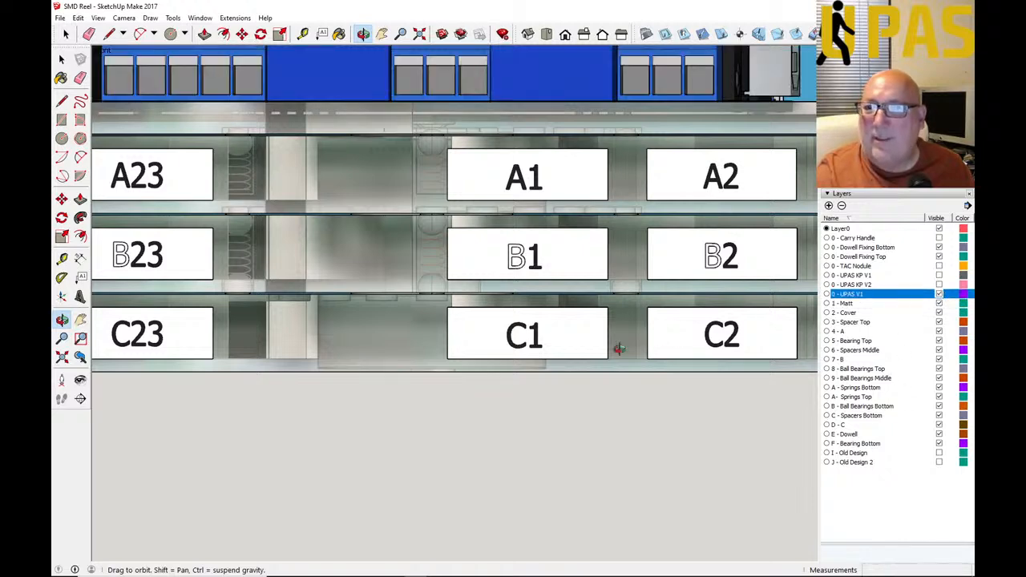
Step: Switch the camera to perspective projection and view the whole reel with its circuit board from above at an angle
scroll(478, 411, "down", 2)
scroll(449, 284, "down", 2)
left_click(124, 18)
left_click(134, 83)
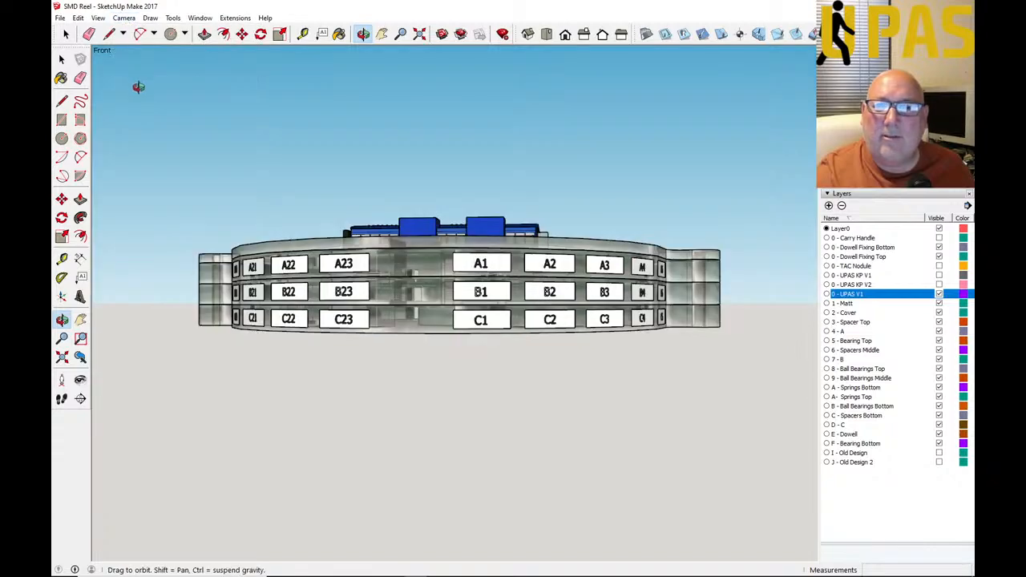
left_click_drag(393, 192, 413, 318)
scroll(413, 318, "up", 2)
scroll(603, 350, "down", 1)
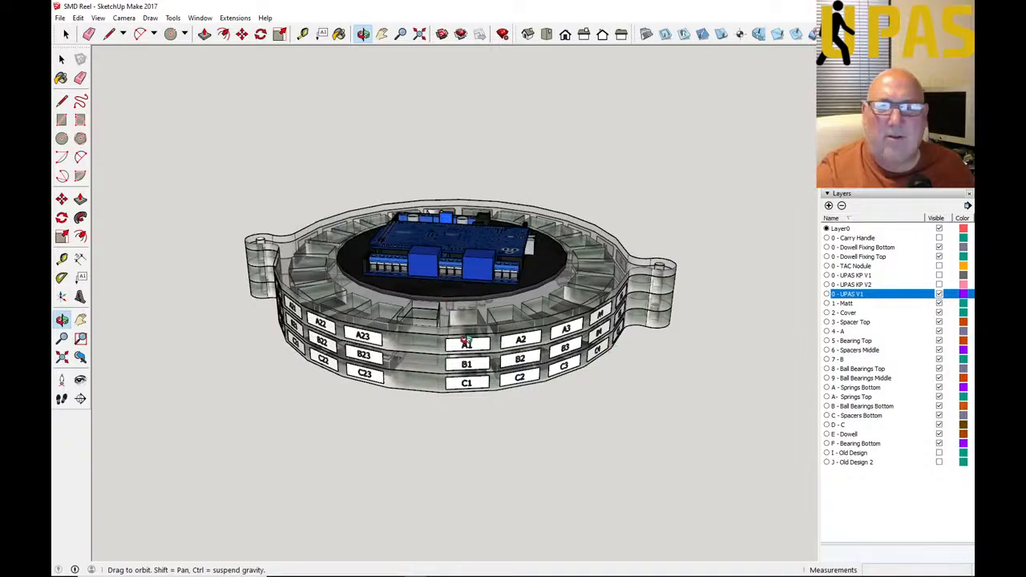
Step: Hide the 0 - UPAS V1 and 1 - Matt layers to expose the reel's central hub
scroll(449, 346, "up", 4)
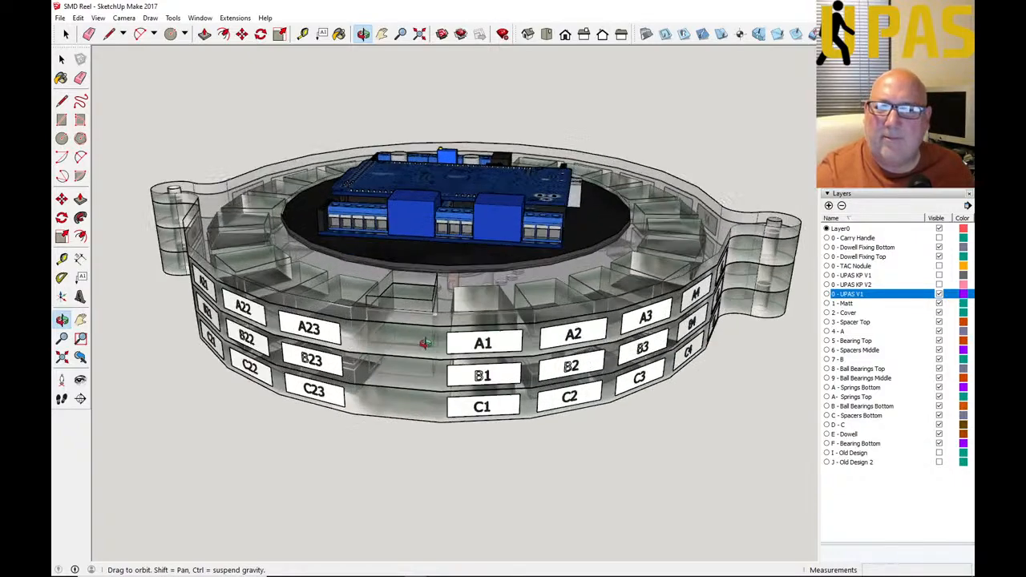
scroll(396, 321, "up", 5)
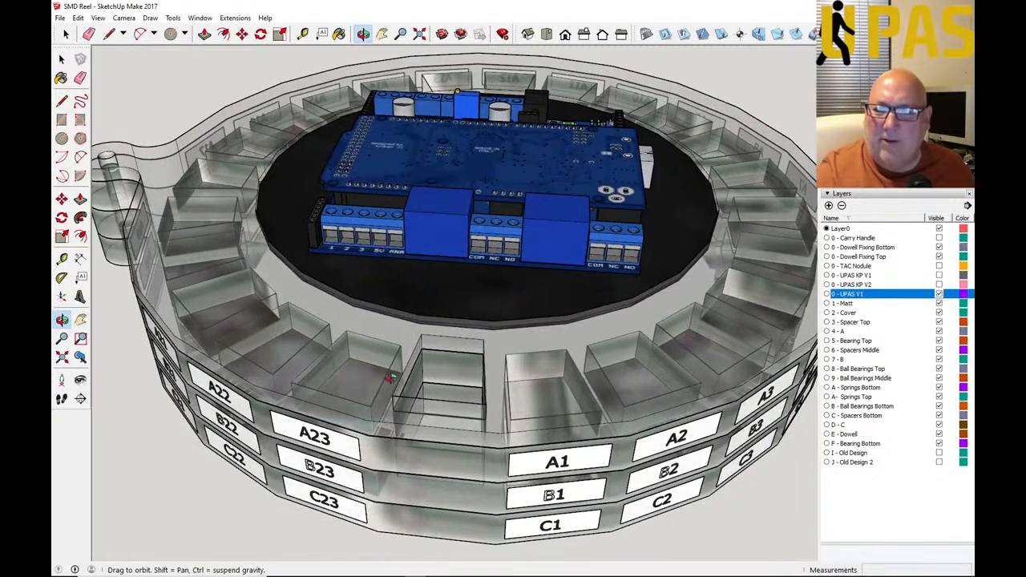
left_click_drag(391, 377, 740, 237)
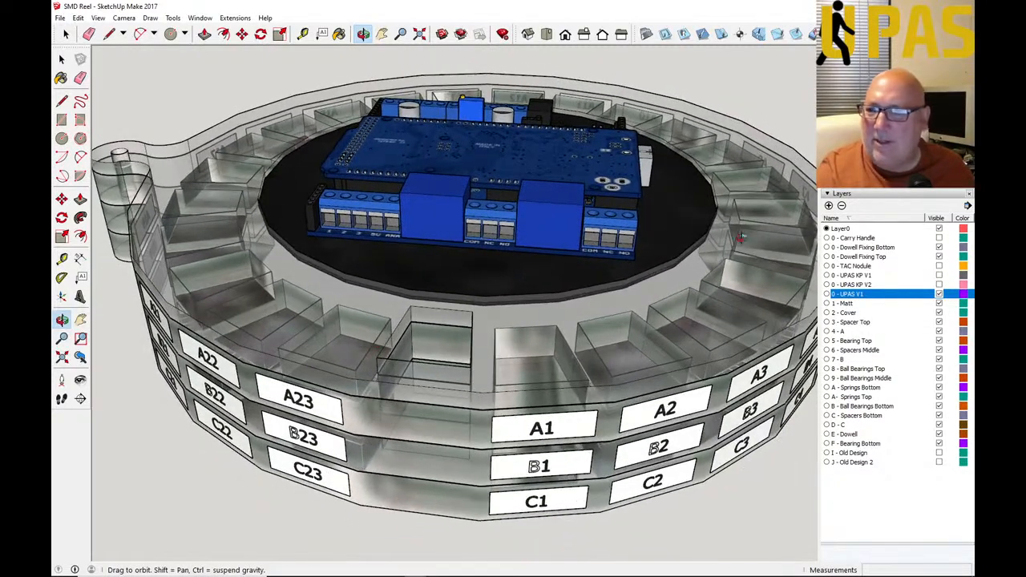
left_click(938, 294)
left_click(939, 304)
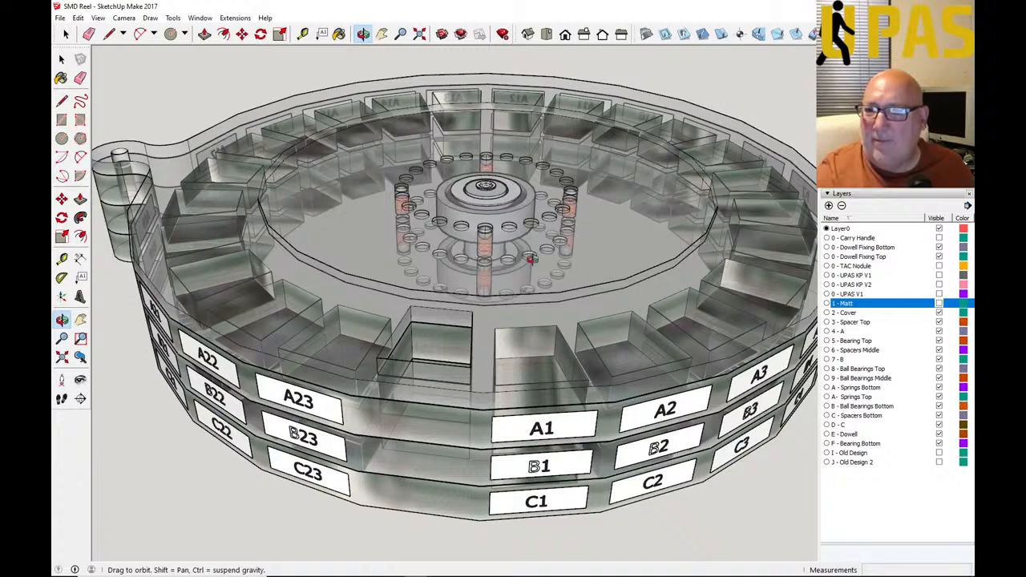
Step: Hide the 2 - Cover, 4 - A and 7 - B layers so only the C section surrounds the hub
scroll(356, 218, "down", 4)
left_click_drag(350, 309, 393, 324)
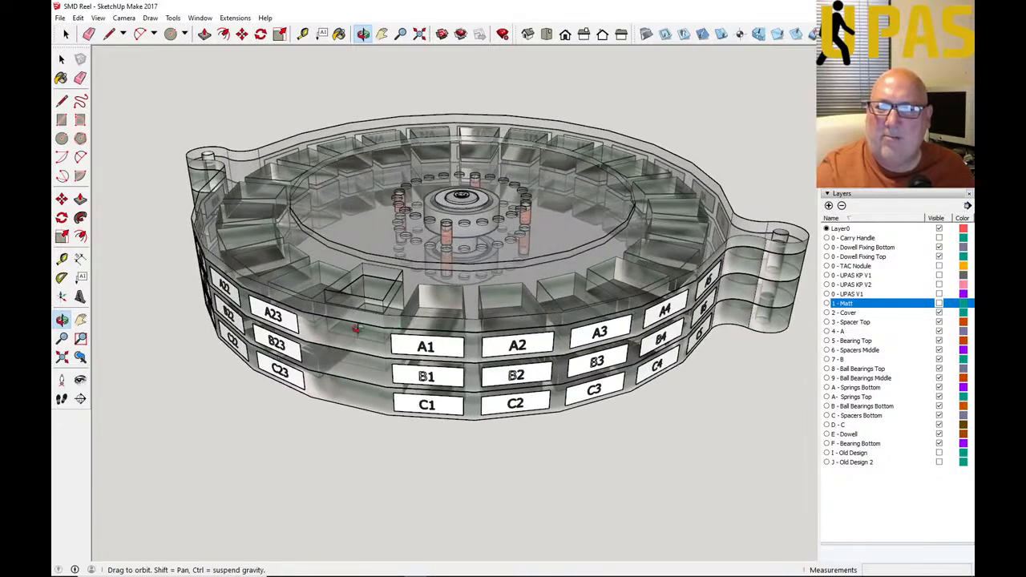
scroll(358, 327, "up", 3)
scroll(286, 339, "down", 2)
left_click_drag(327, 381, 313, 332)
scroll(301, 336, "down", 2)
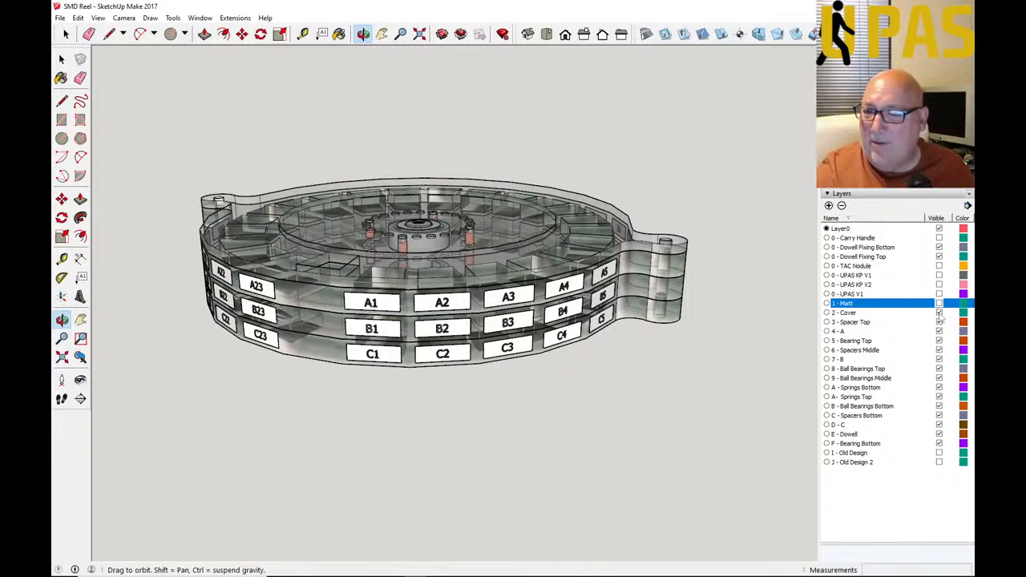
left_click(938, 313)
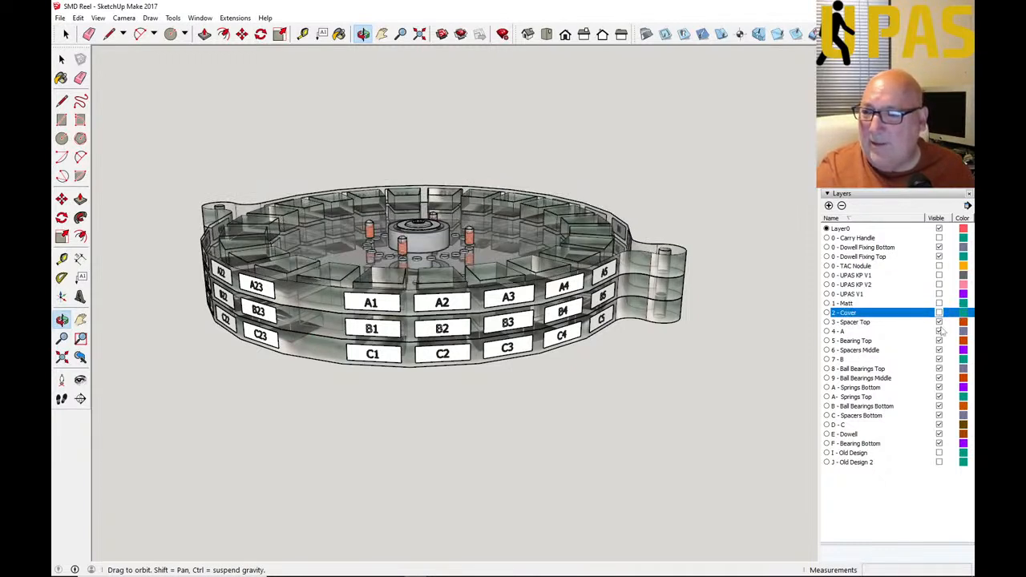
left_click(938, 331)
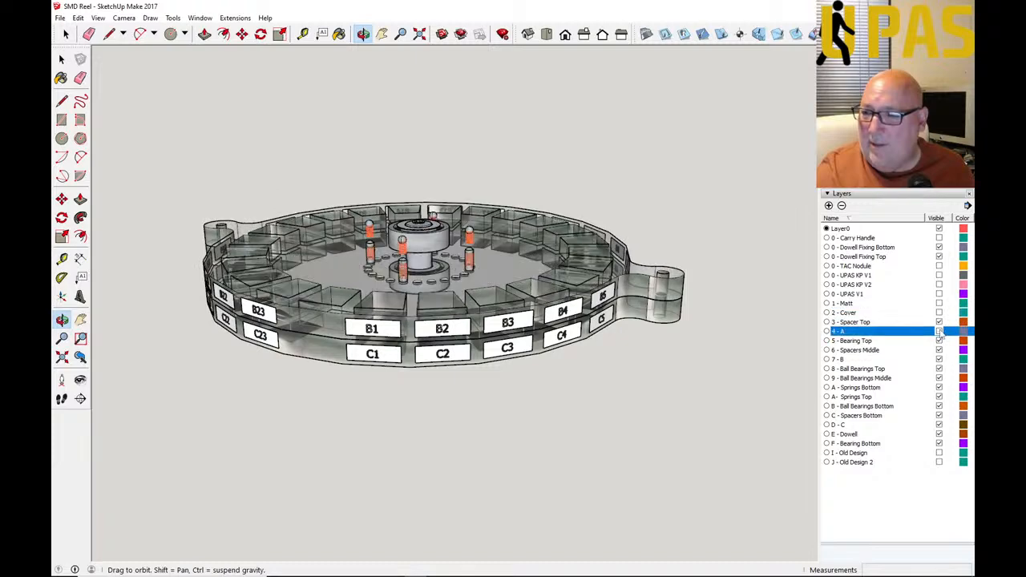
left_click(939, 359)
Step: Examine the C reel section from several angles, focusing on the gap between compartments C23 and C1
scroll(327, 314, "up", 5)
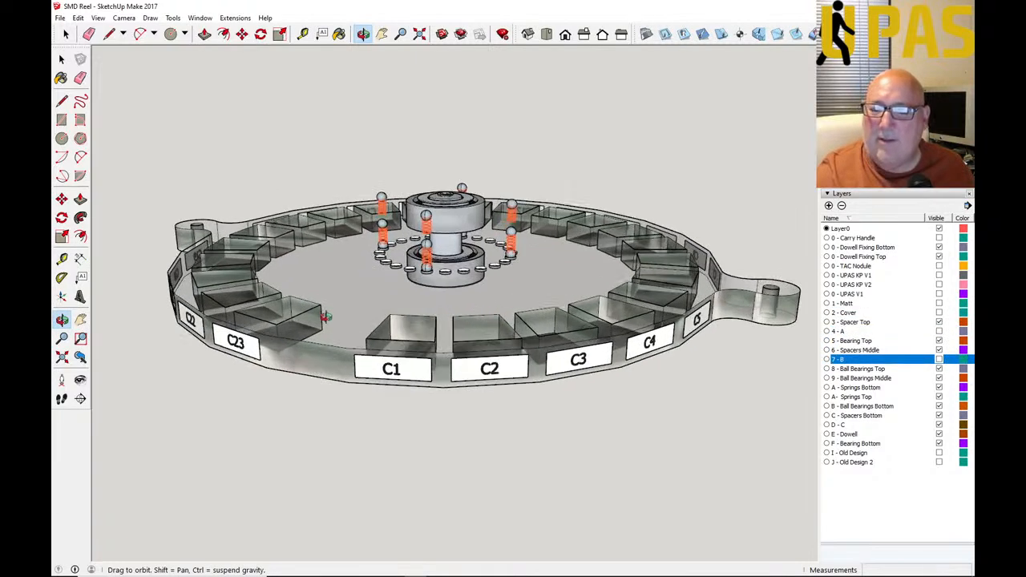
left_click_drag(324, 316, 425, 367)
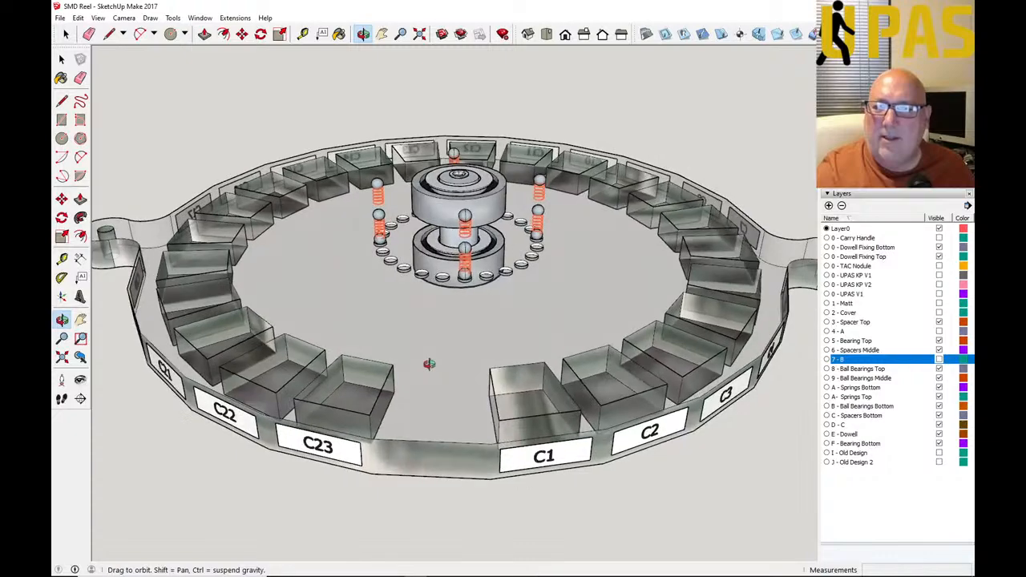
left_click_drag(373, 396, 376, 358)
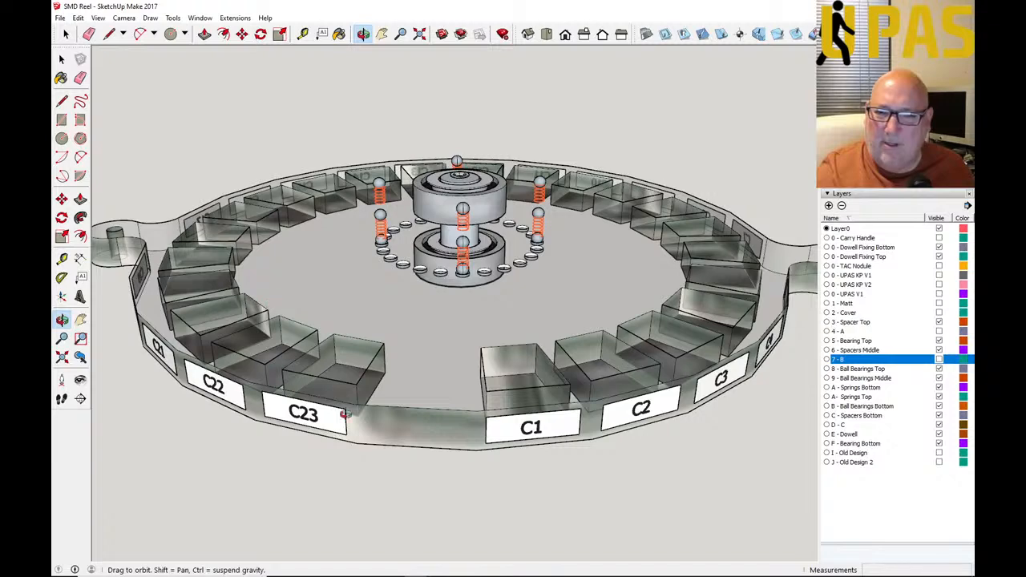
left_click_drag(400, 348, 389, 358)
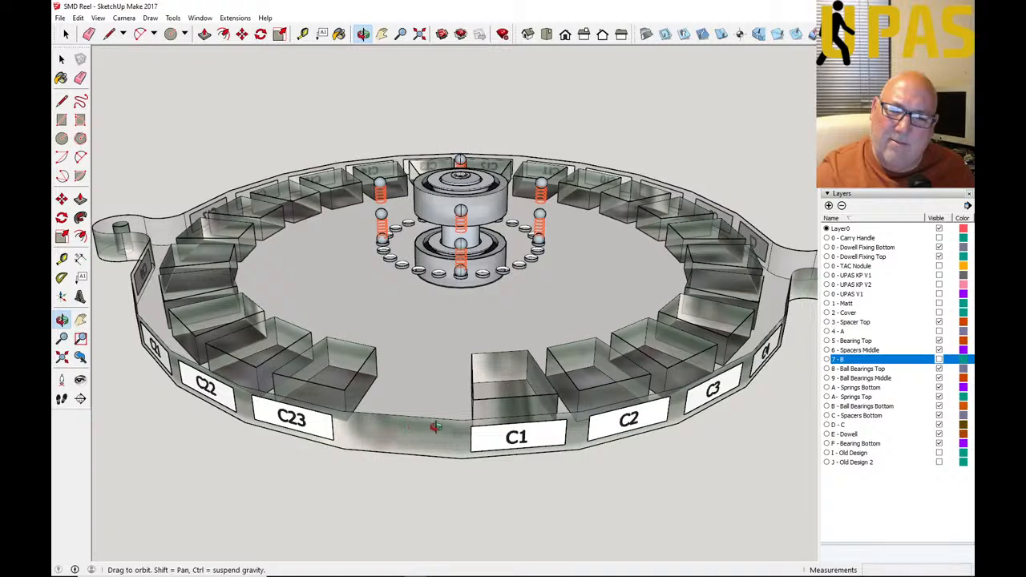
left_click_drag(426, 431, 354, 407)
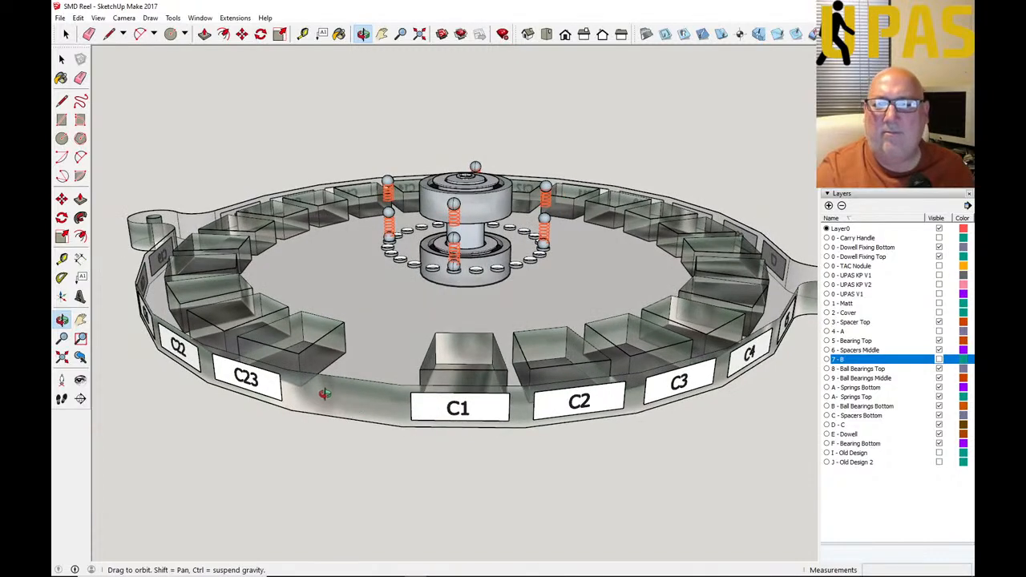
left_click_drag(336, 400, 333, 340)
left_click_drag(353, 387, 377, 360)
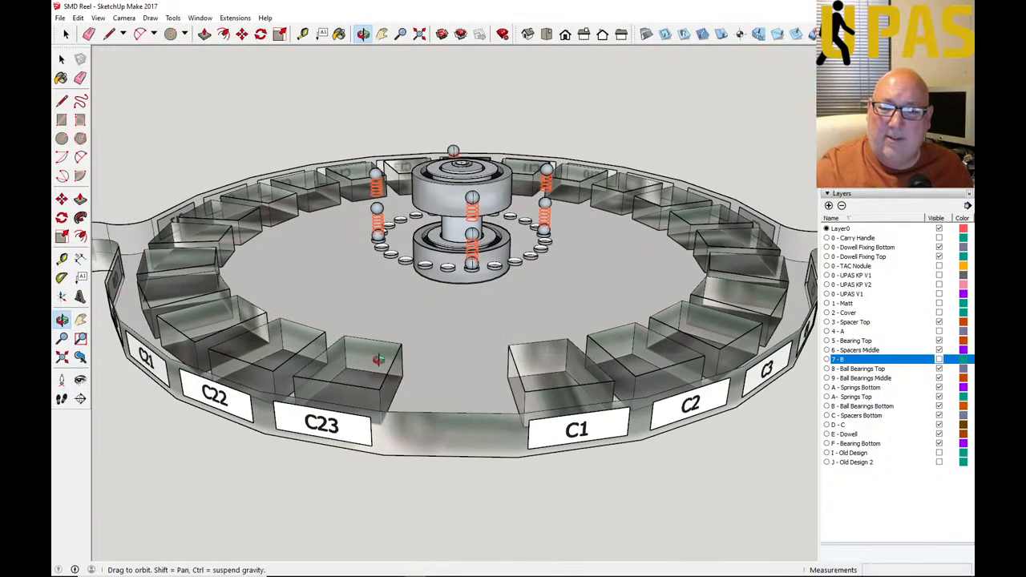
Step: Inspect the C23 compartment and its neighbours up close
scroll(369, 356, "up", 5)
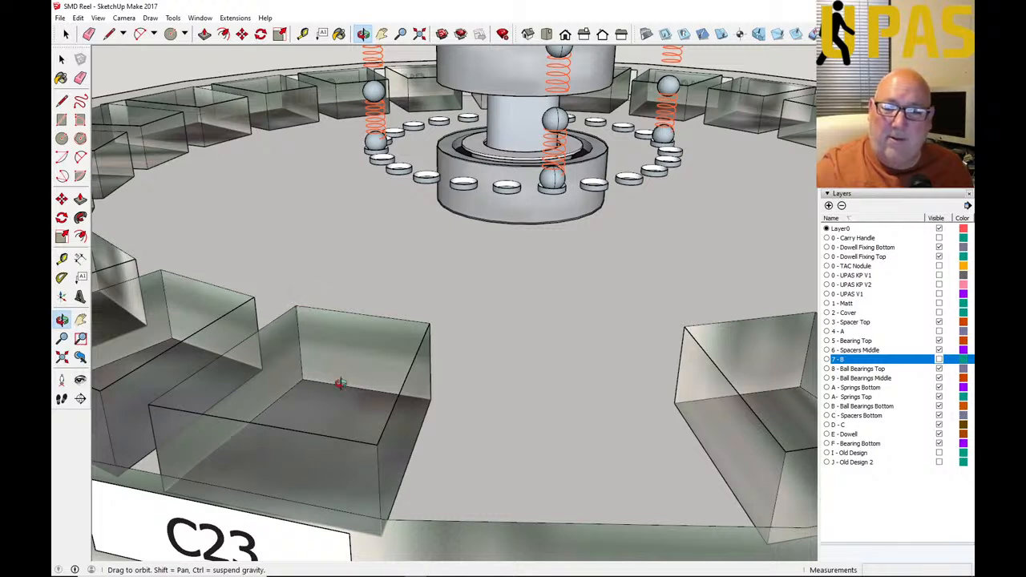
scroll(357, 368, "down", 5)
scroll(363, 364, "up", 2)
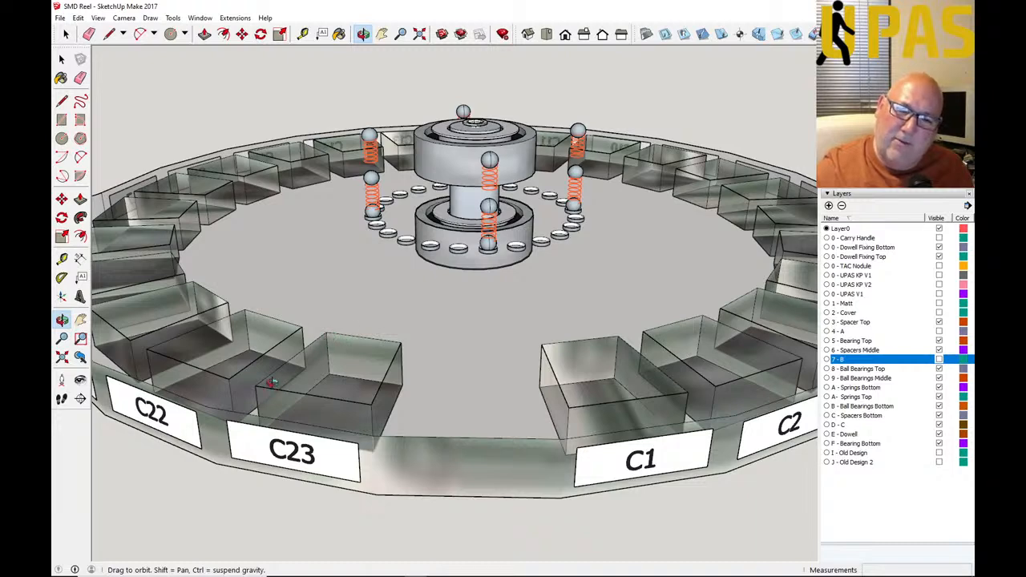
scroll(262, 388, "up", 2)
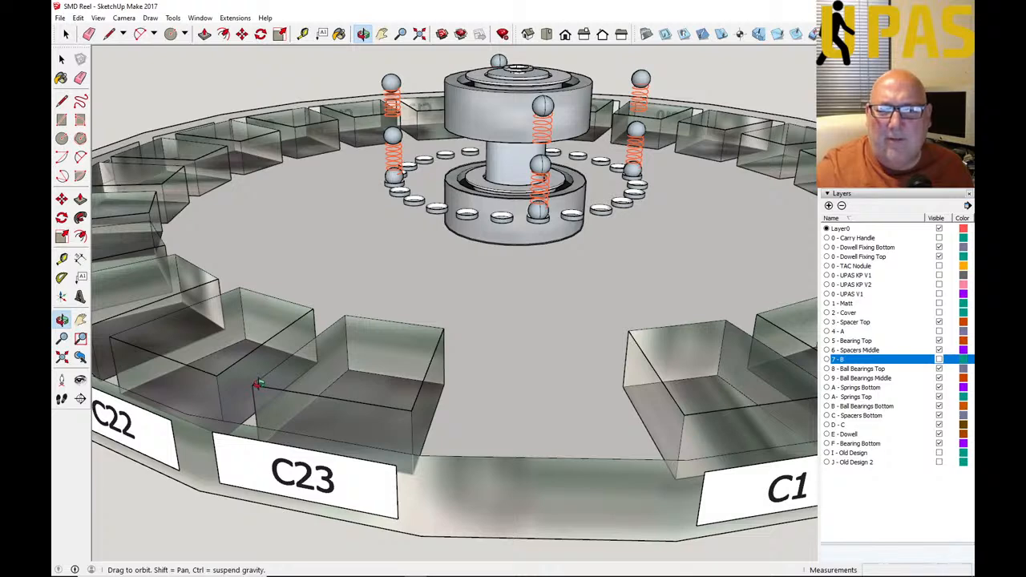
scroll(286, 377, "down", 2)
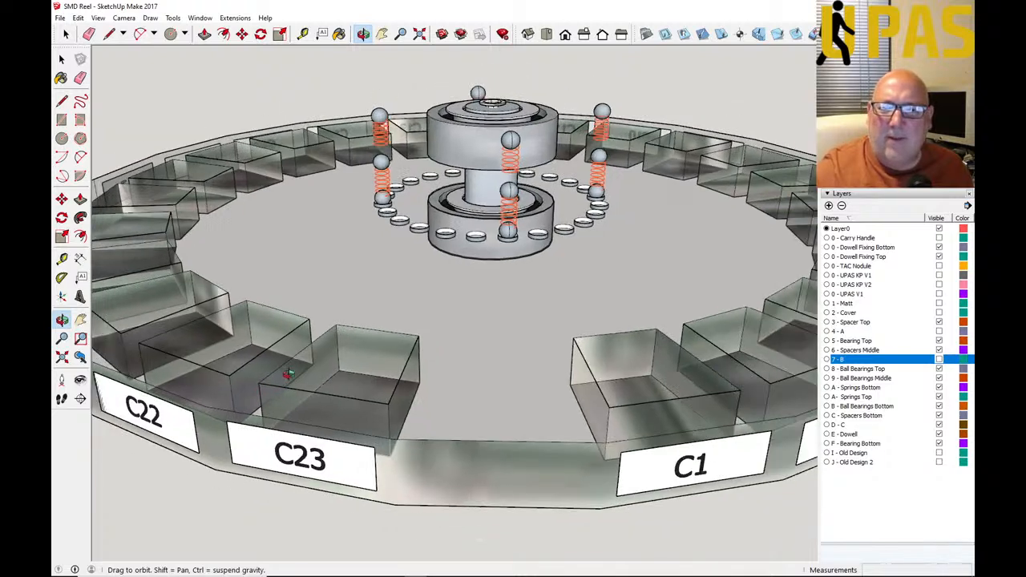
mouse_move(280, 381)
left_mouse_down()
mouse_move(290, 376)
mouse_move(279, 384)
left_mouse_up()
scroll(278, 377, "up", 2)
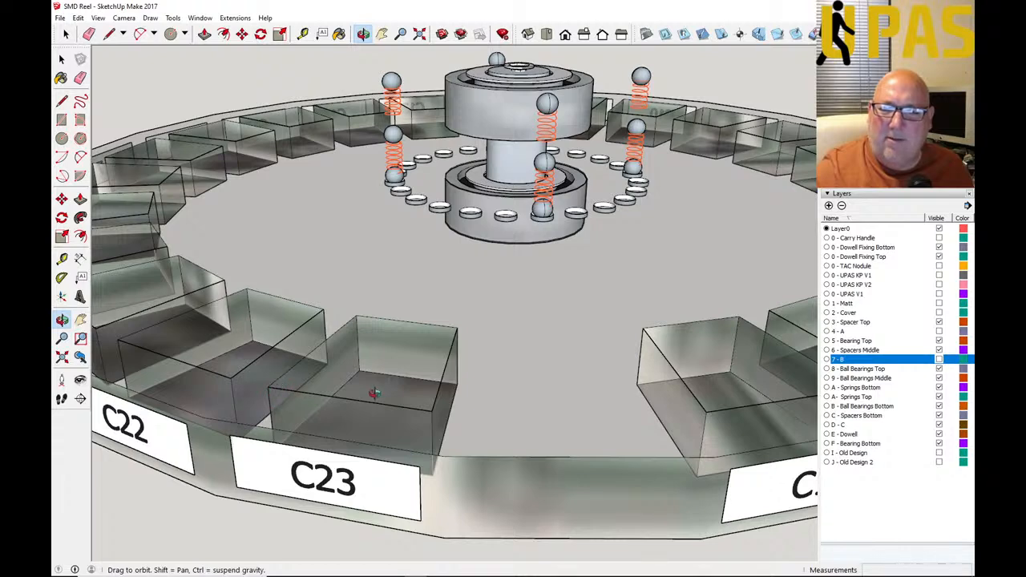
scroll(374, 392, "down", 3)
Step: Examine the top and bottom bearings, dowel, springs and ball bearings at the reel's centre
left_click_drag(420, 390, 363, 389)
left_click_drag(434, 392, 460, 416)
scroll(457, 255, "up", 5)
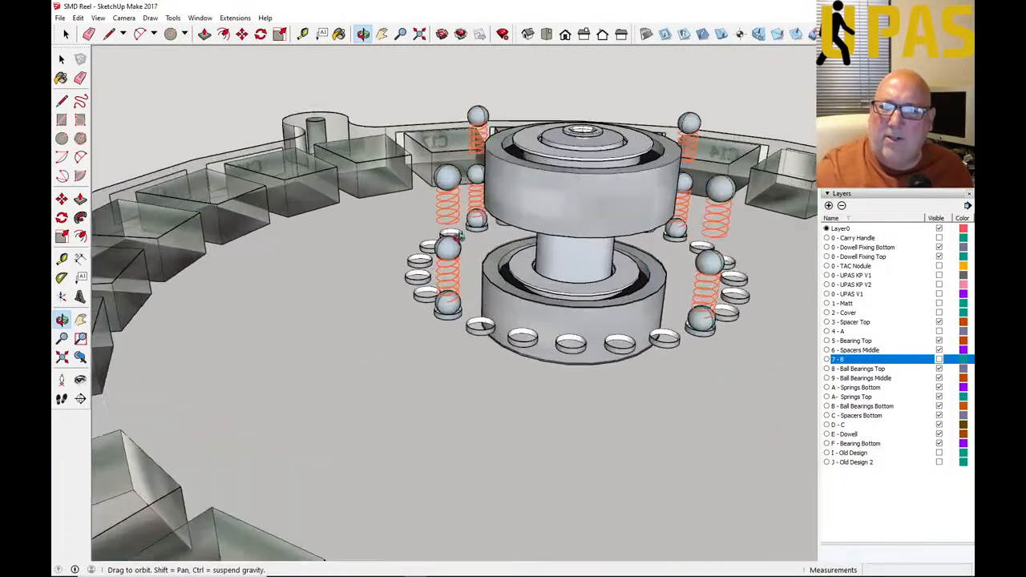
left_click_drag(458, 255, 461, 334)
scroll(462, 334, "down", 2)
left_click_drag(347, 330, 284, 313)
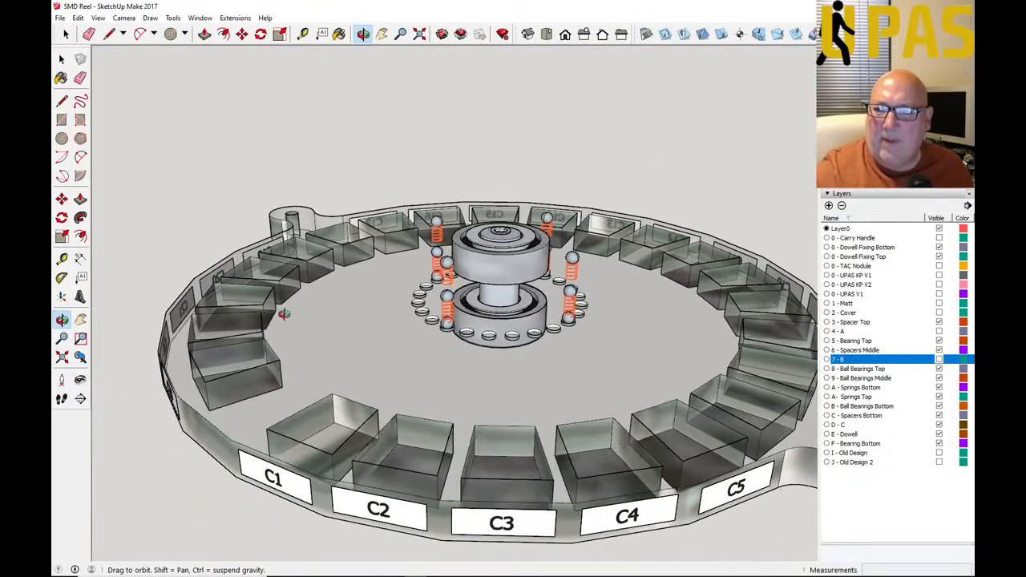
Step: Show the 7 - B layer again and view the stacked B and C sections from above at an angle
scroll(271, 308, "down", 2)
scroll(415, 329, "up", 1)
left_click_drag(372, 326, 536, 359)
left_click_drag(387, 341, 449, 347)
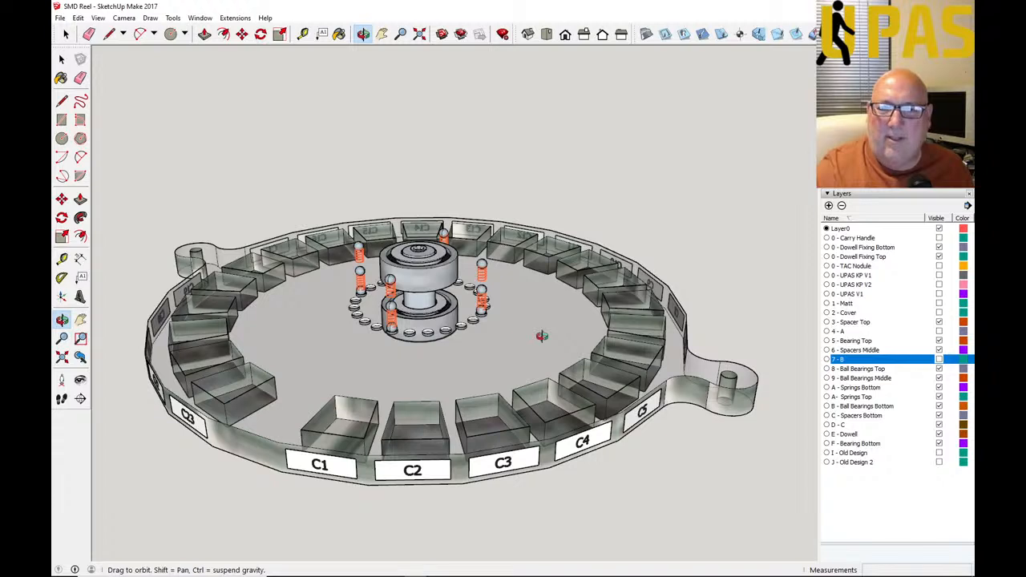
left_click_drag(492, 355, 496, 355)
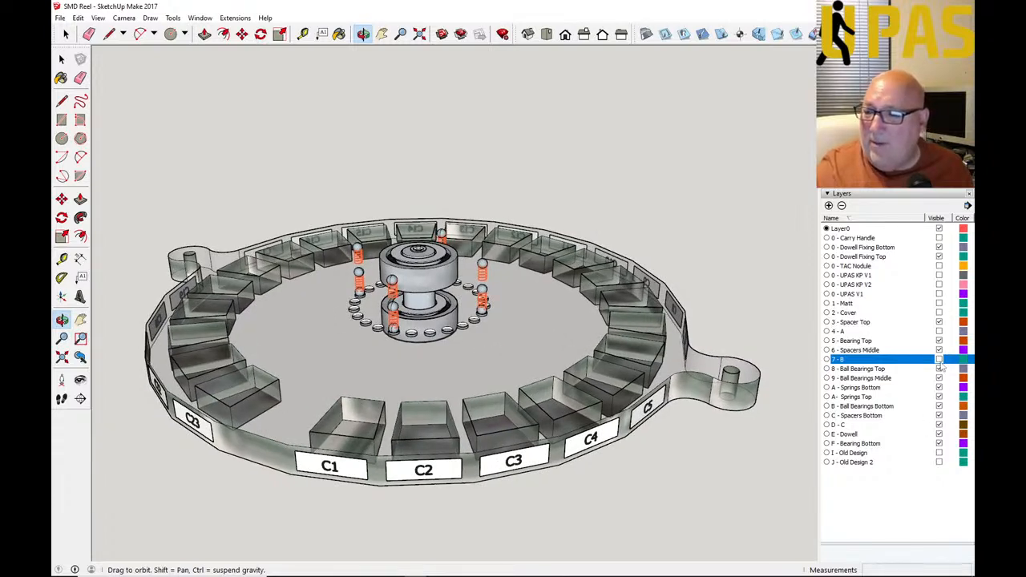
left_click(939, 360)
left_click_drag(283, 413, 331, 419)
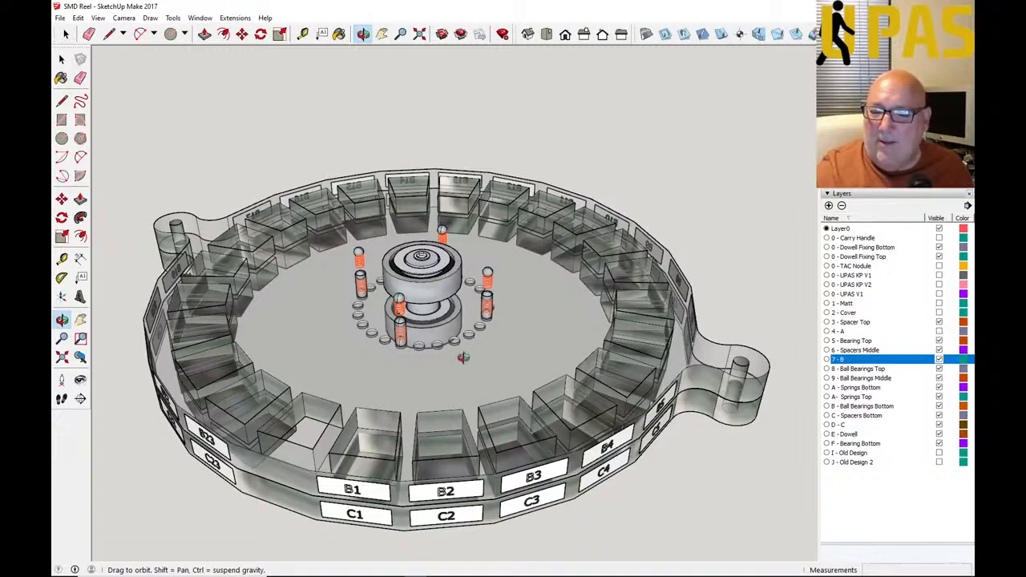
Step: Show the 4 - A layer above the B and C sections and view the central bearings and springs up close
scroll(458, 376, "up", 3)
left_click_drag(404, 371, 400, 271)
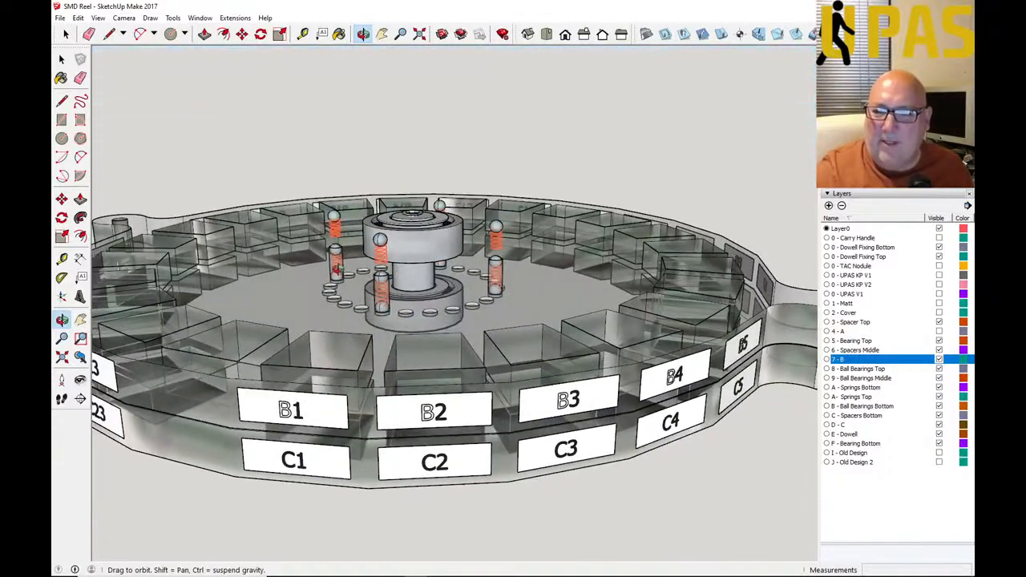
left_click_drag(466, 288, 403, 297)
left_click_drag(464, 265, 425, 282)
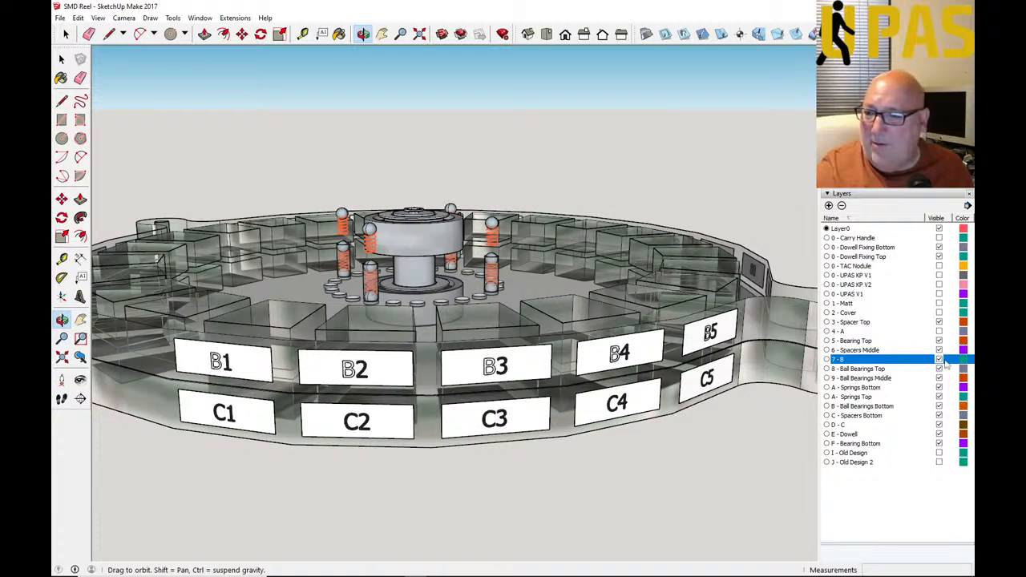
left_click(939, 332)
left_click_drag(425, 330, 388, 278)
scroll(378, 290, "up", 6)
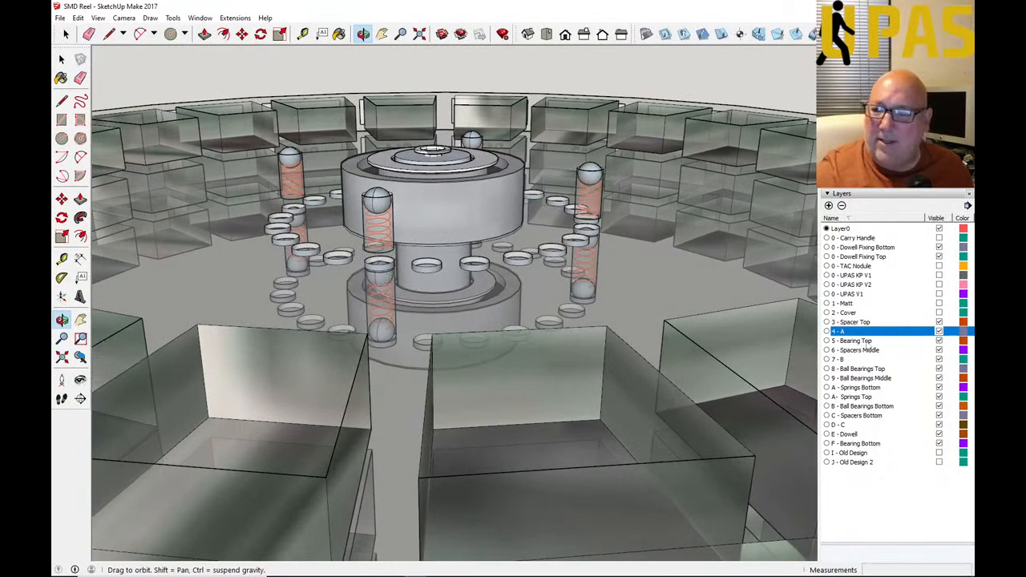
Step: Hide the 4 - A layer and show it again to compare the central springs with and without the A section
left_click(939, 331)
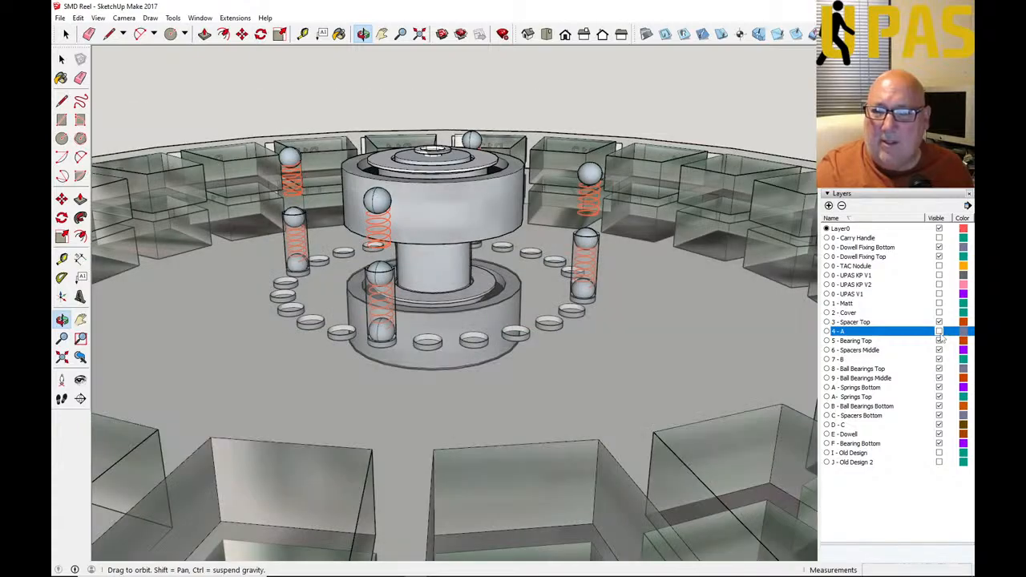
left_click(939, 331)
scroll(427, 341, "down", 5)
left_click_drag(426, 341, 423, 401)
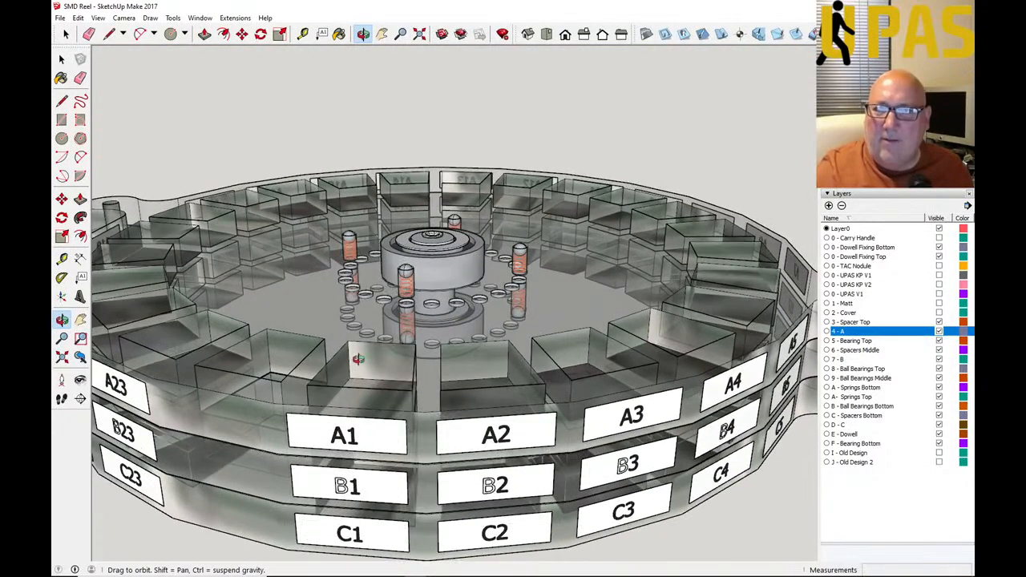
Step: Measure down from the upper inner corner of compartment A1 with the Tape Measure tool
left_click(302, 34)
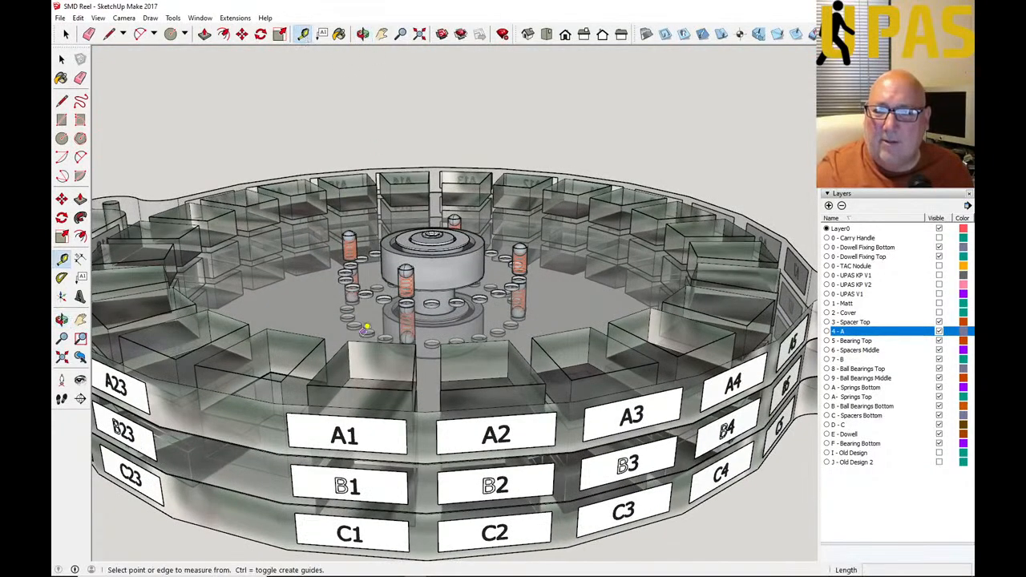
left_click(347, 340)
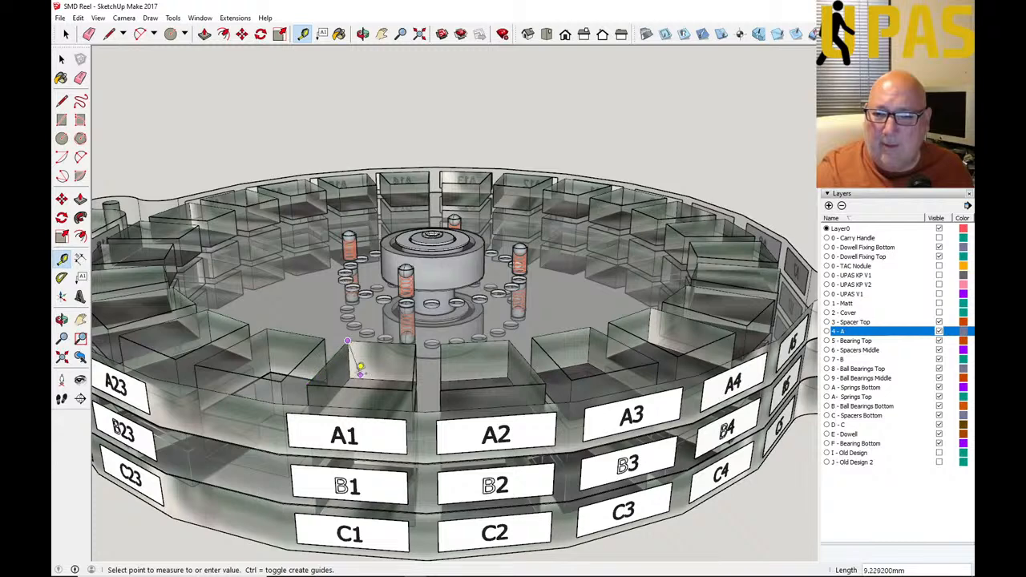
left_click(62, 60)
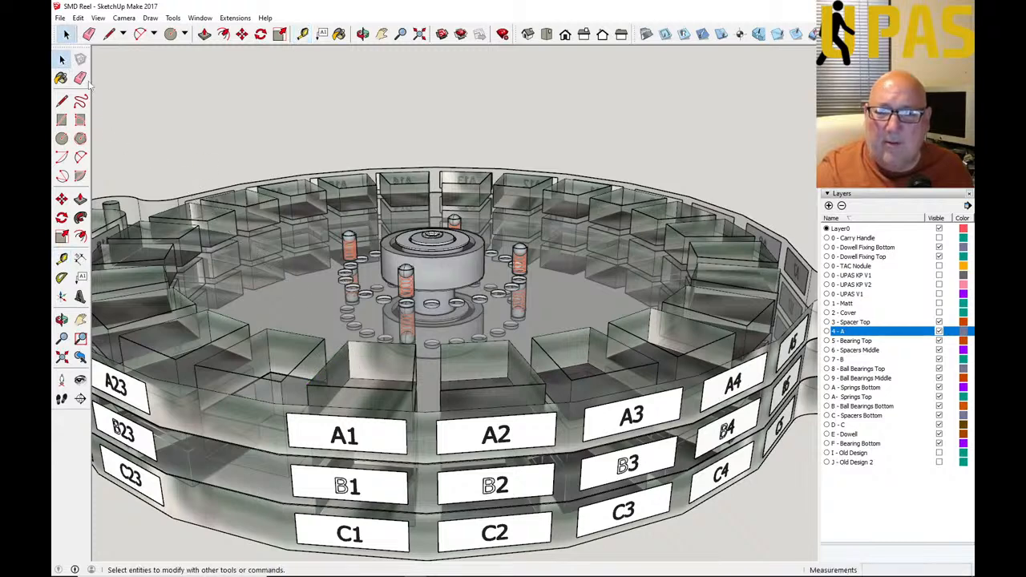
Step: Examine the full stack of A, B and C sections from several angles, including the gap between compartments 23 and 1
scroll(334, 268, "down", 3)
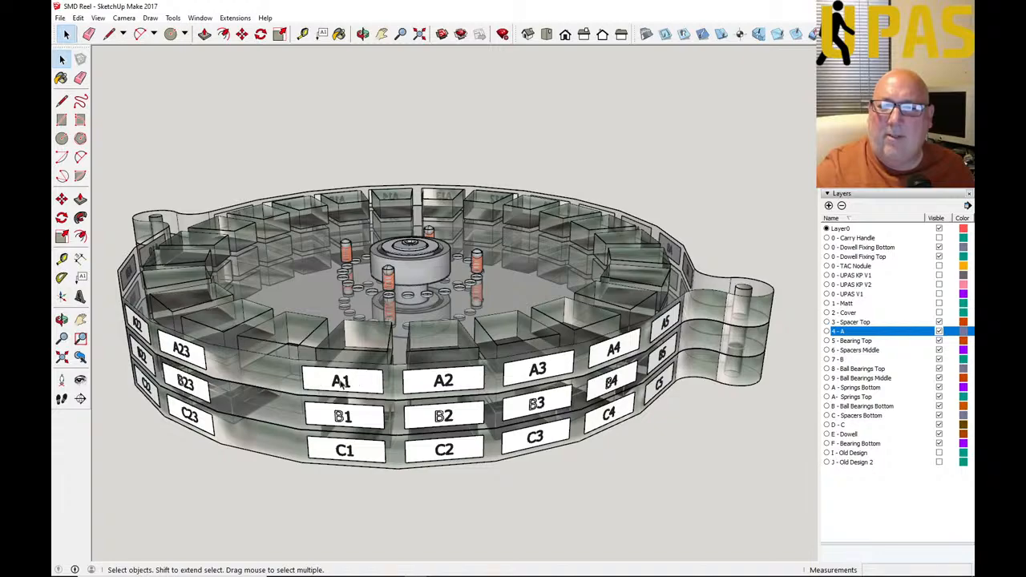
left_click(363, 34)
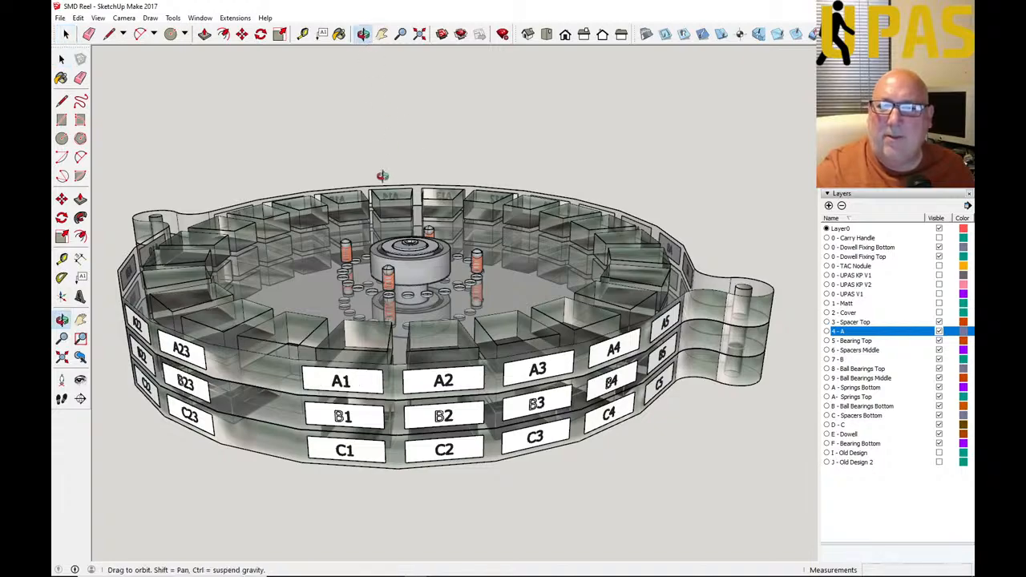
left_click_drag(351, 243, 447, 264)
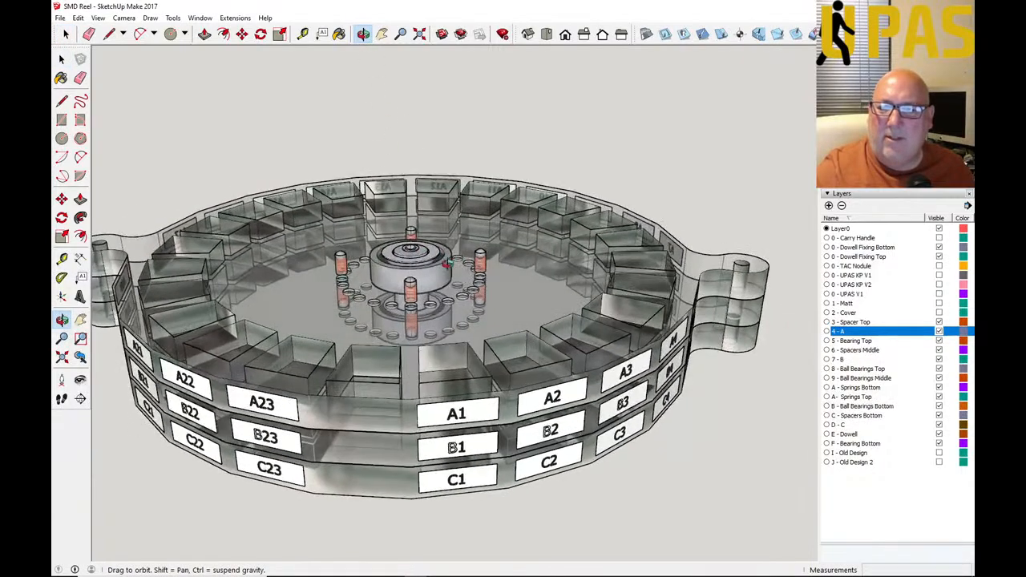
scroll(628, 298, "down", 2)
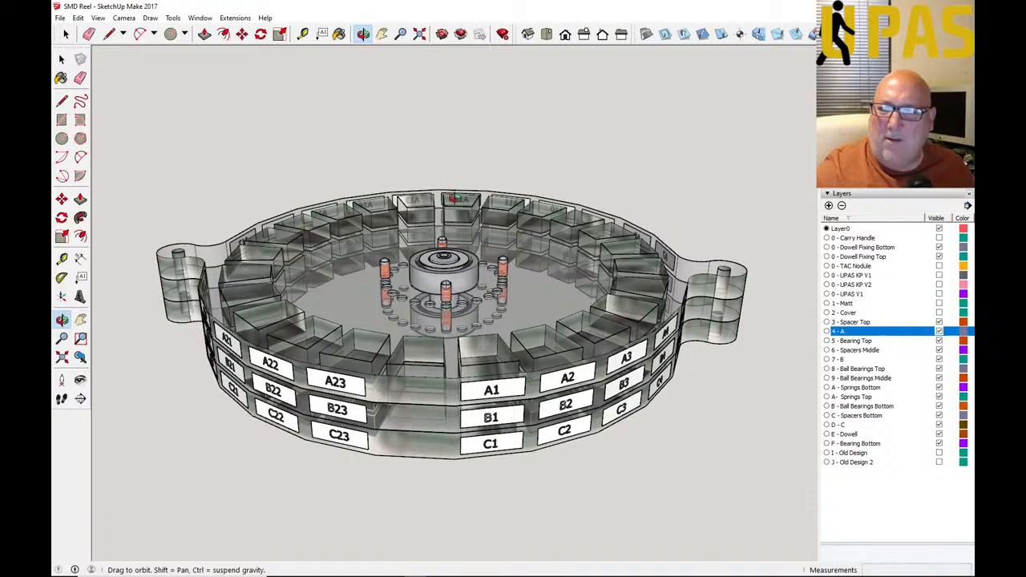
left_click_drag(424, 313, 424, 402)
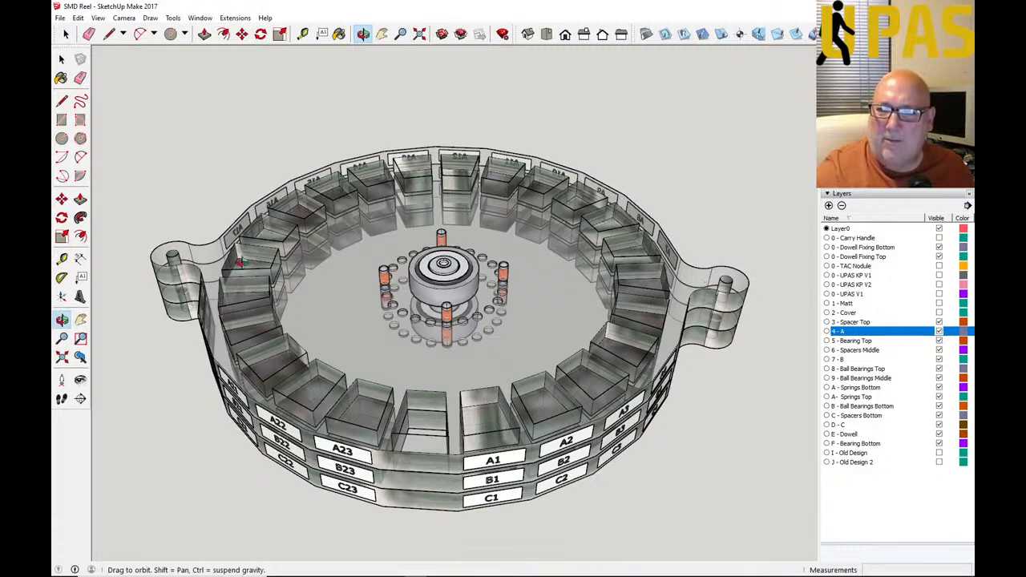
left_click_drag(362, 308, 348, 281)
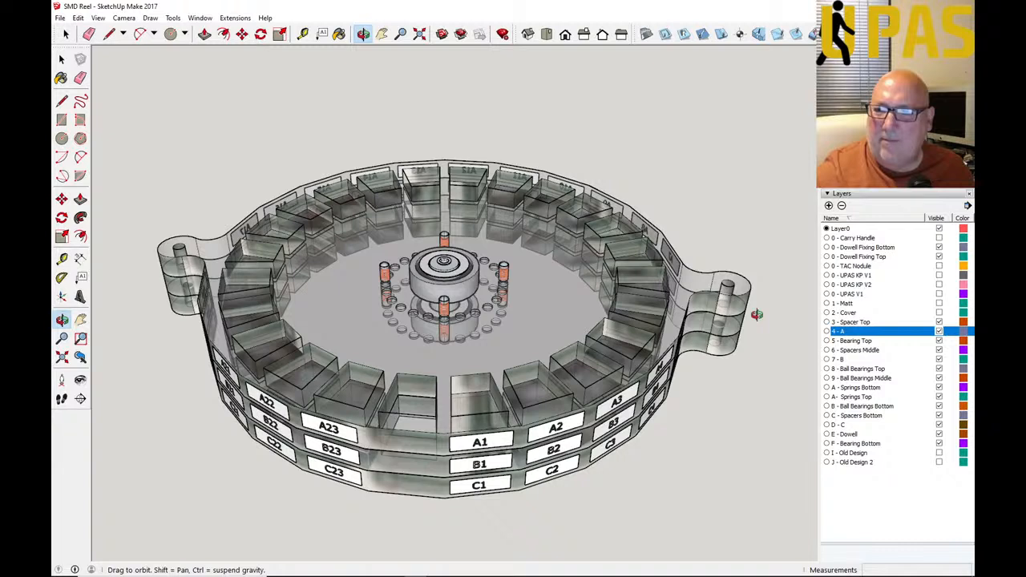
Step: Hide the Ball Bearings Bottom, Middle and Top layers and the Springs Top and Springs Bottom layers
left_click(939, 407)
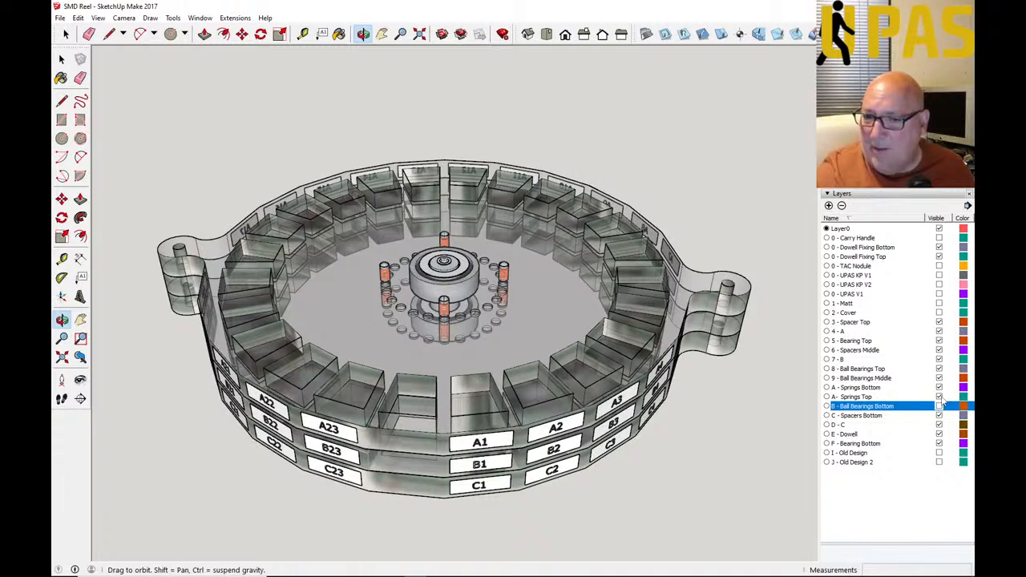
left_click(939, 396)
left_click(938, 387)
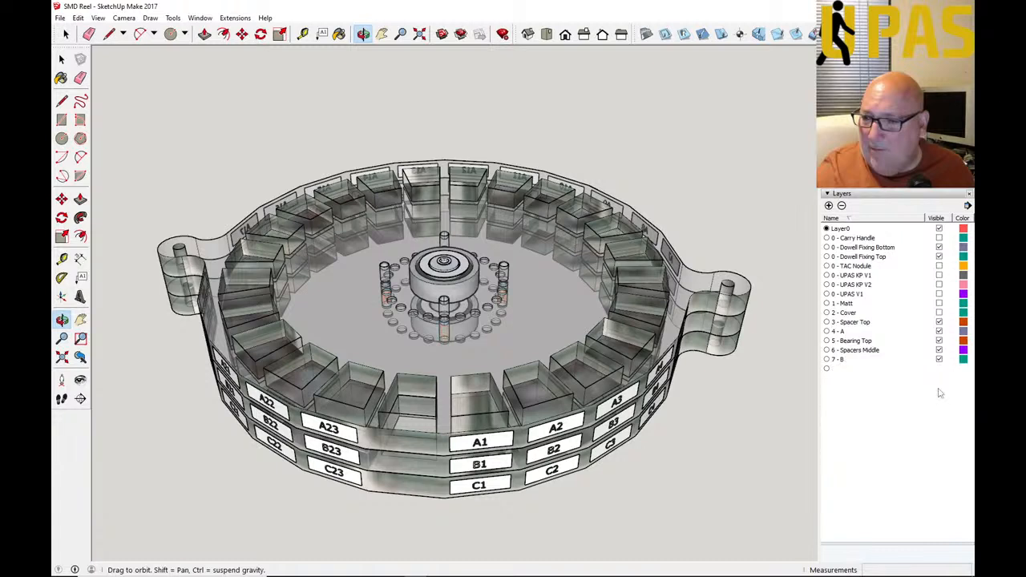
left_click(938, 377)
left_click(938, 368)
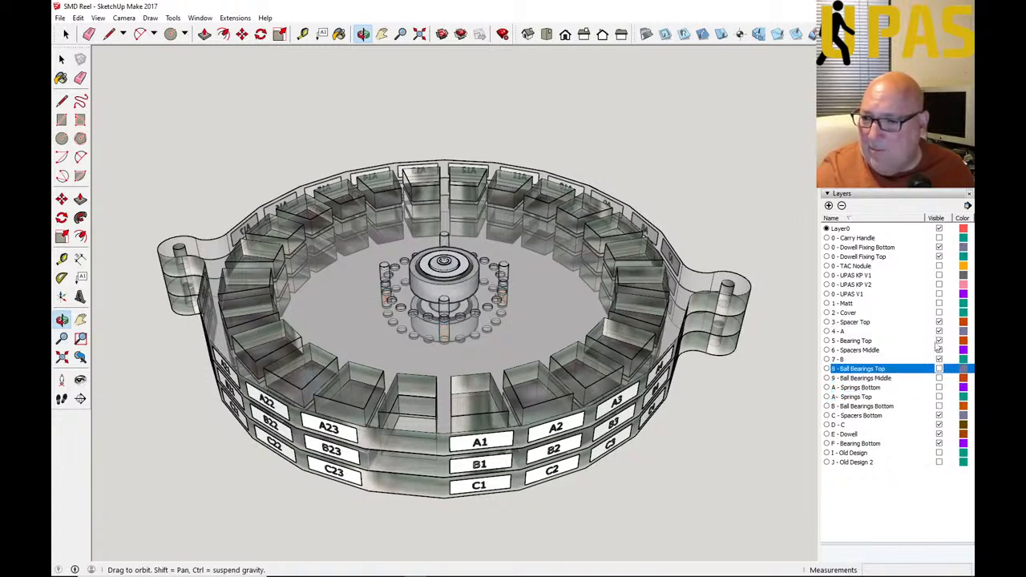
Step: Hide the 5 - Bearing Top, Dowell Fixing Top, Dowell Fixing Bottom and E - Dowell layers
left_click(939, 341)
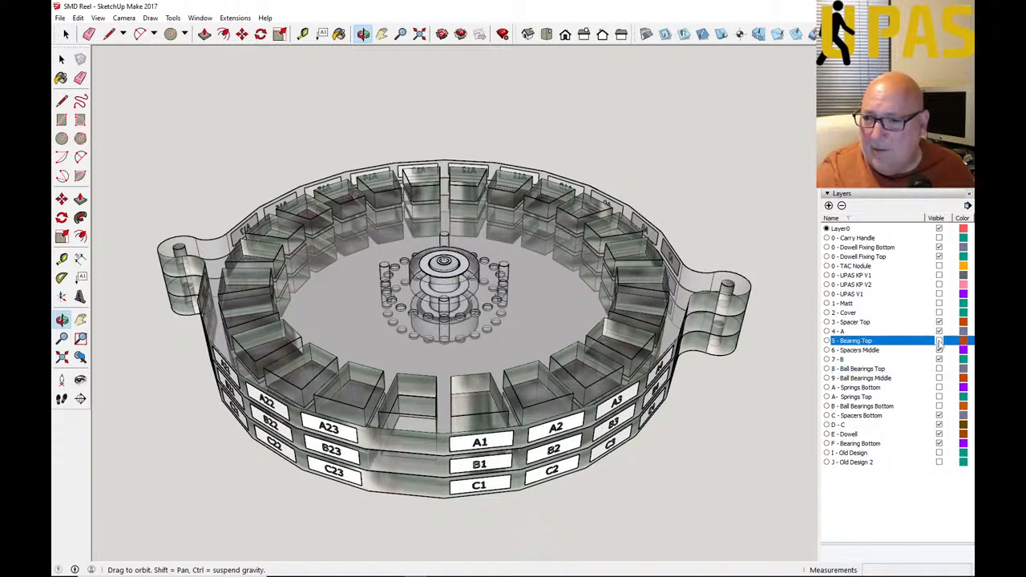
left_click(939, 256)
left_click(938, 247)
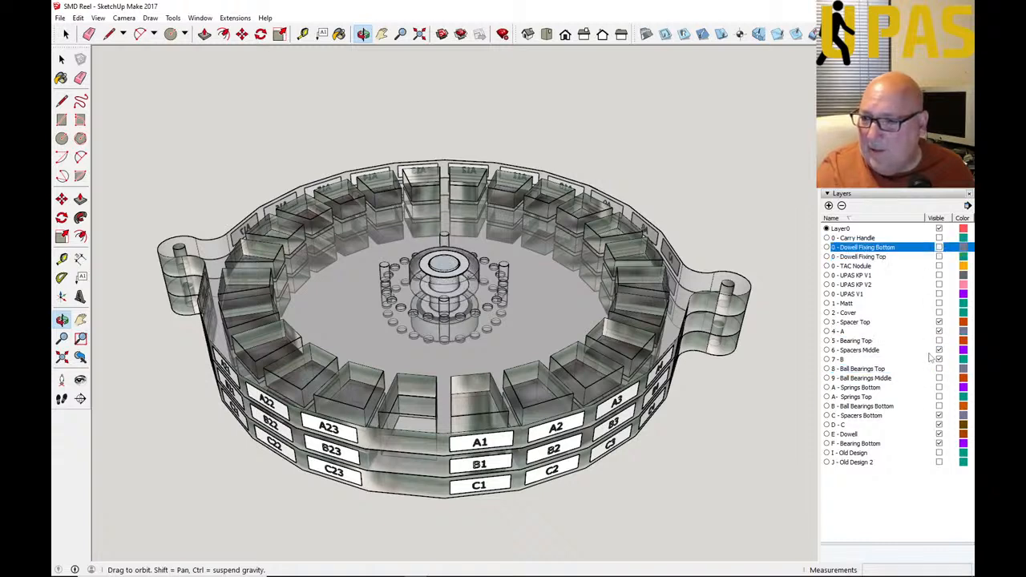
left_click(940, 433)
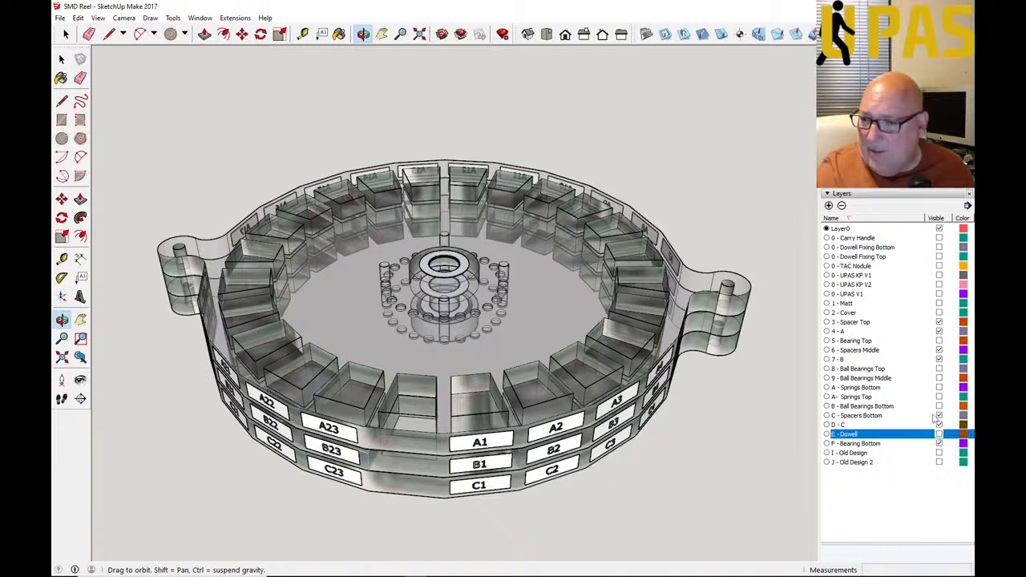
Step: Hide the Spacers Bottom, Spacers Middle, Spacer Top and F - Bearing Bottom layers
left_click(938, 415)
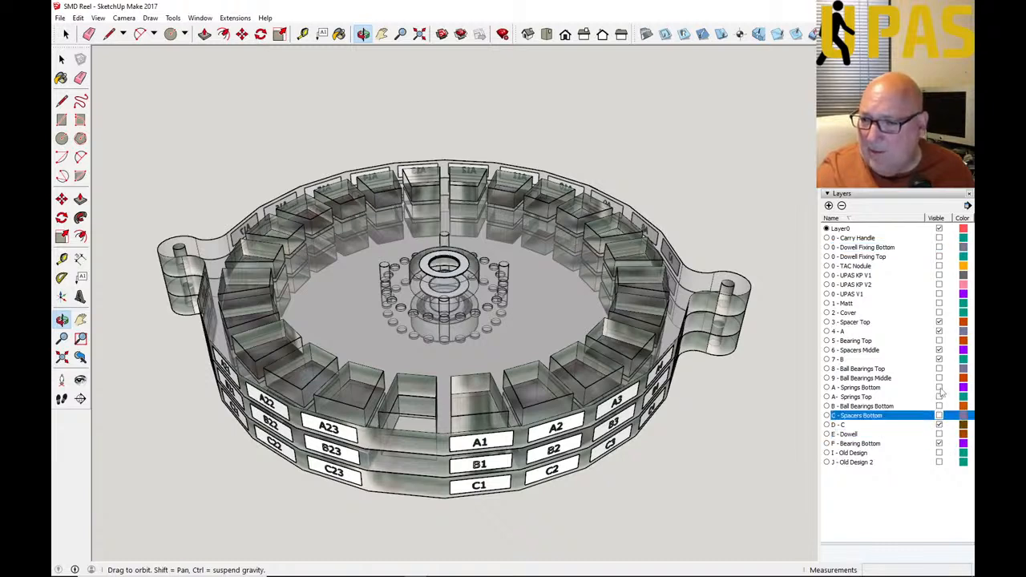
left_click(939, 350)
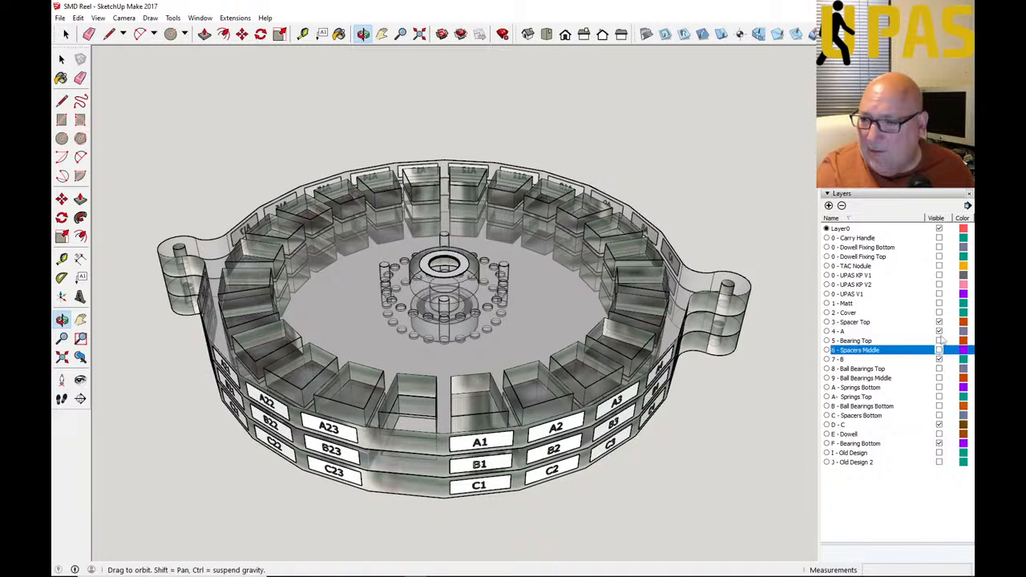
left_click(938, 321)
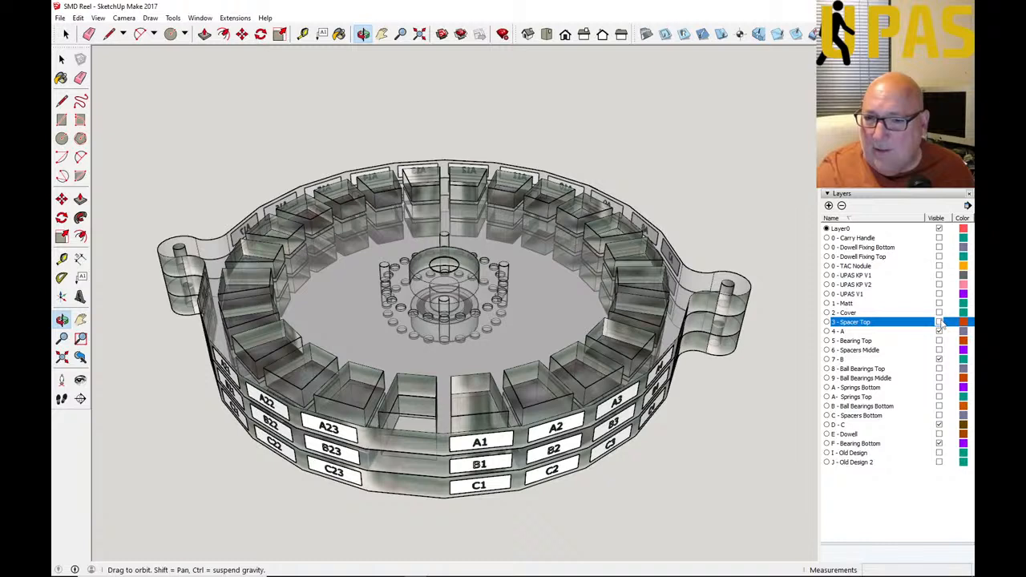
left_click(938, 443)
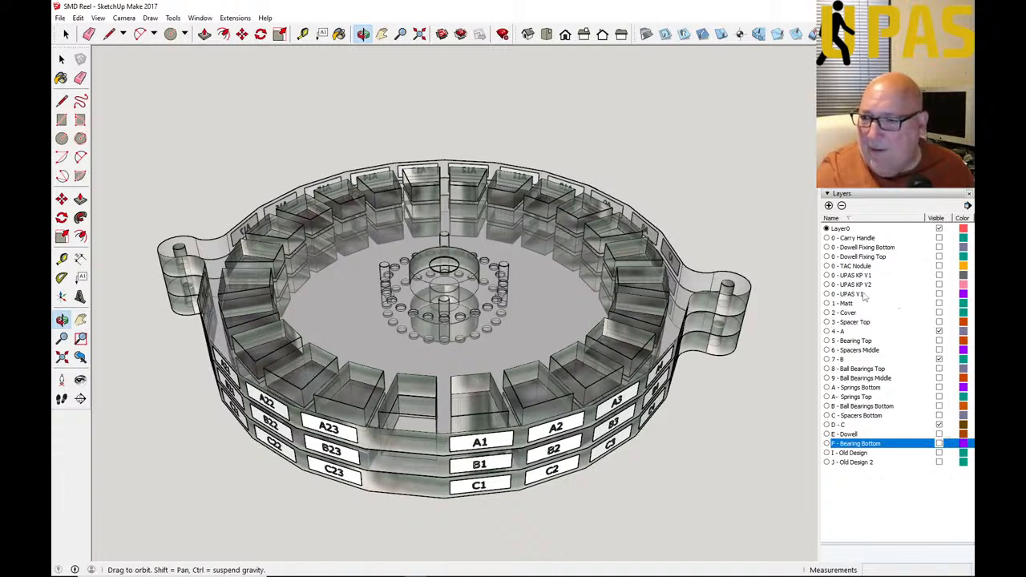
Step: Show the 2 - Cover layer and view the covered reel from above at an angle
left_click(939, 313)
left_click_drag(451, 372, 405, 432)
scroll(401, 430, "down", 2)
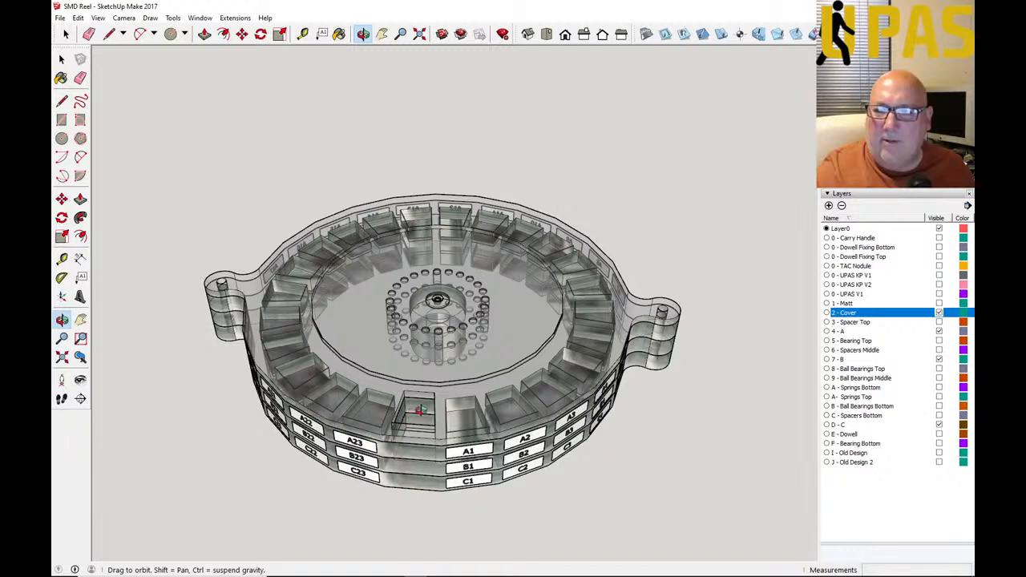
scroll(418, 411, "up", 3)
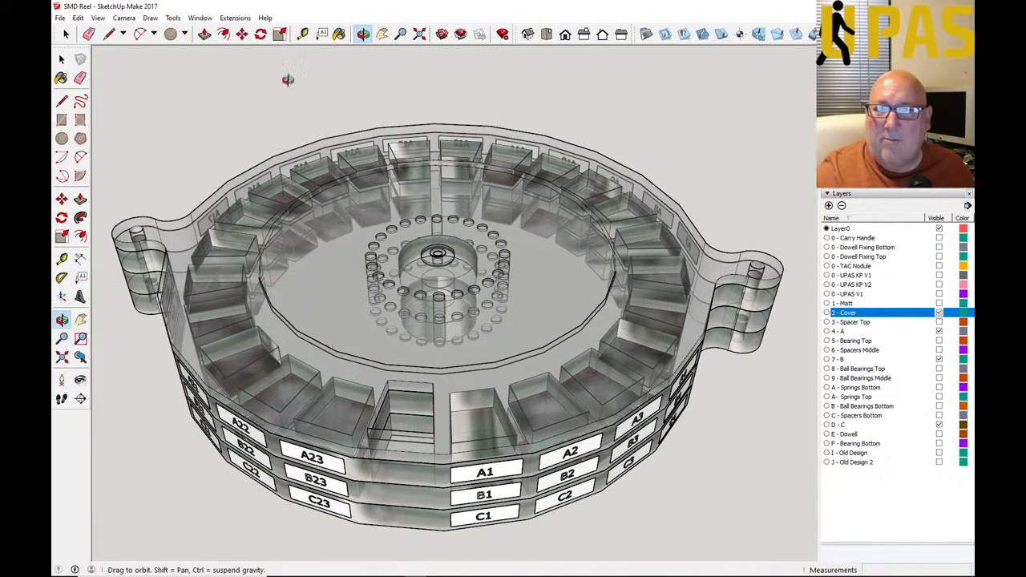
Step: Try rotating the cover about the reel's centre, using the red axis as the starting direction
left_click(261, 36)
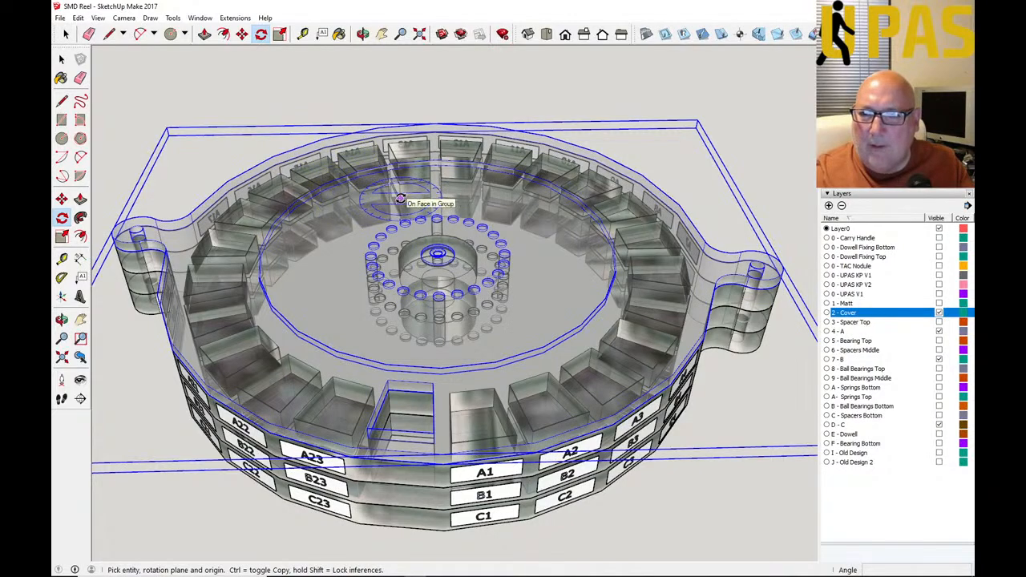
scroll(437, 254, "up", 3)
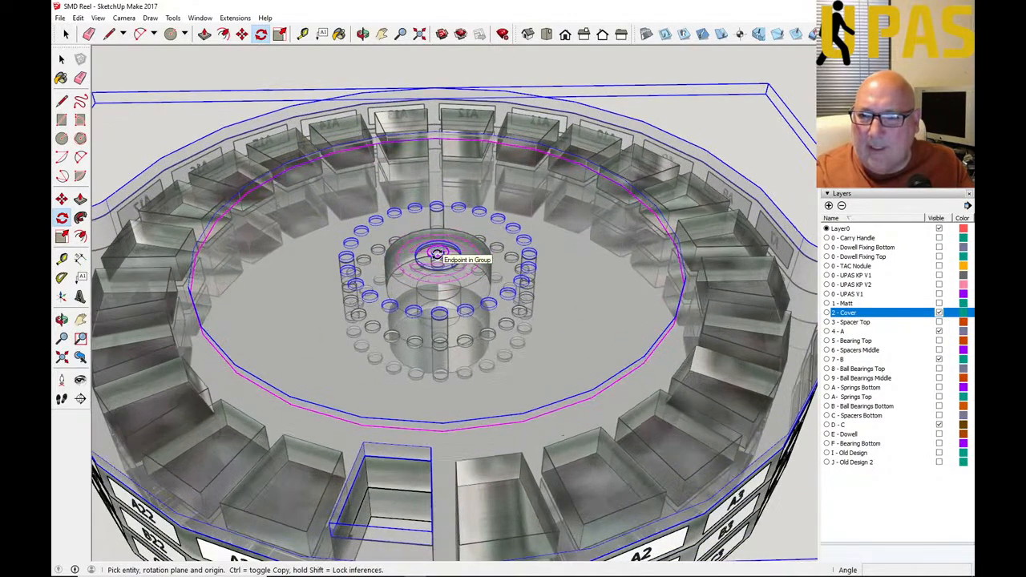
scroll(438, 254, "up", 3)
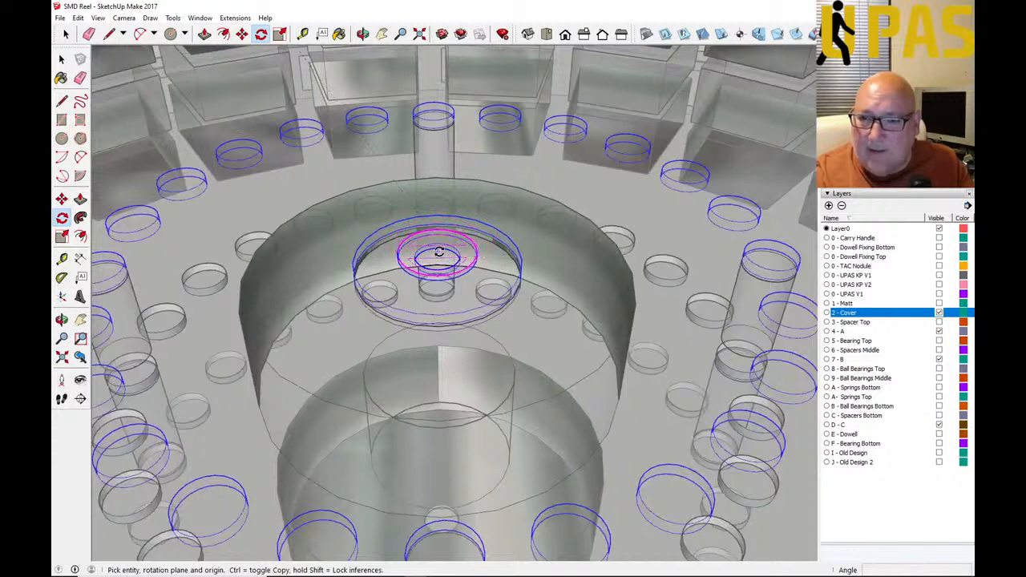
scroll(439, 253, "down", 6)
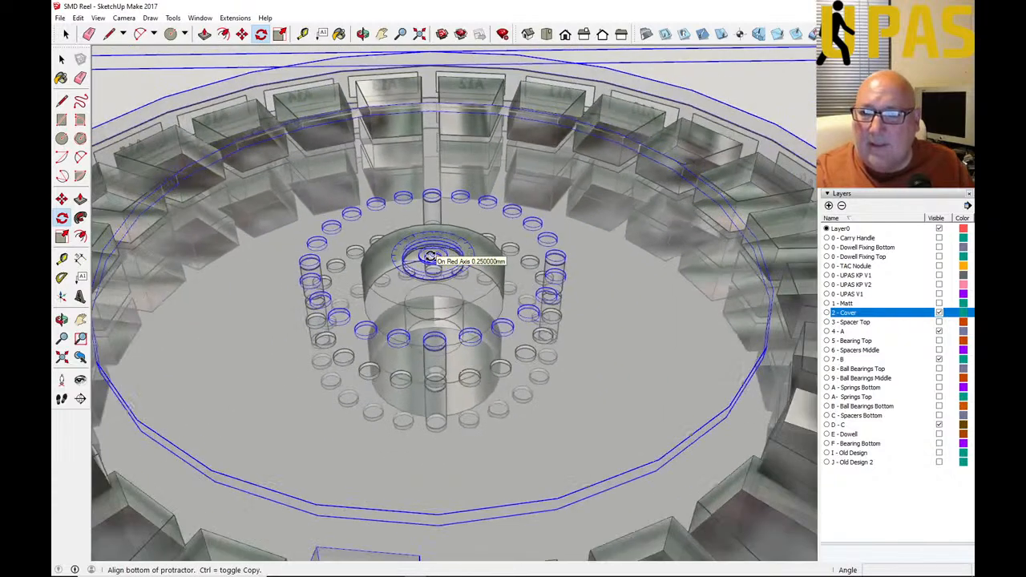
scroll(430, 256, "down", 5)
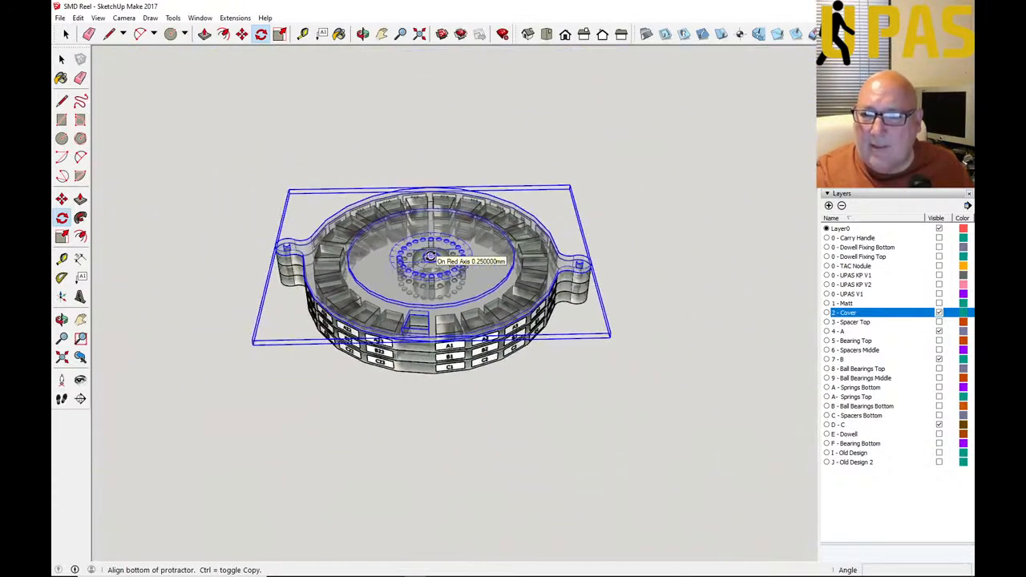
left_click(639, 253)
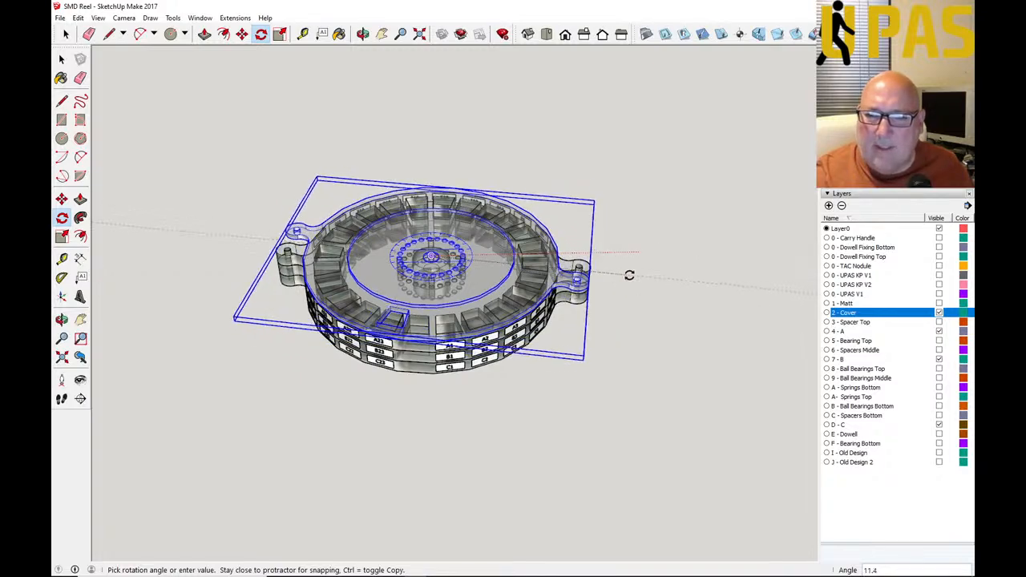
scroll(629, 254, "up", 3)
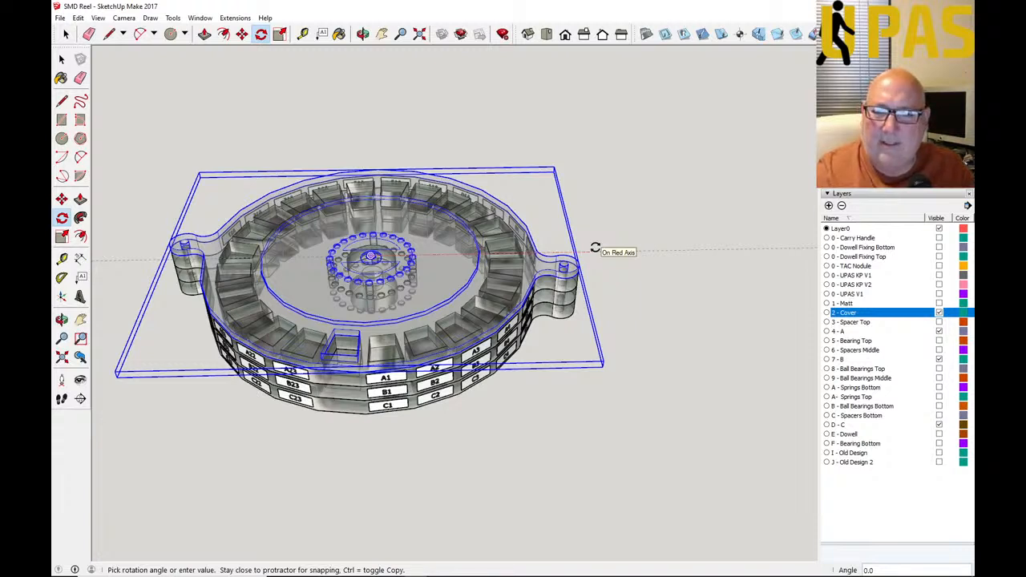
left_click(62, 60)
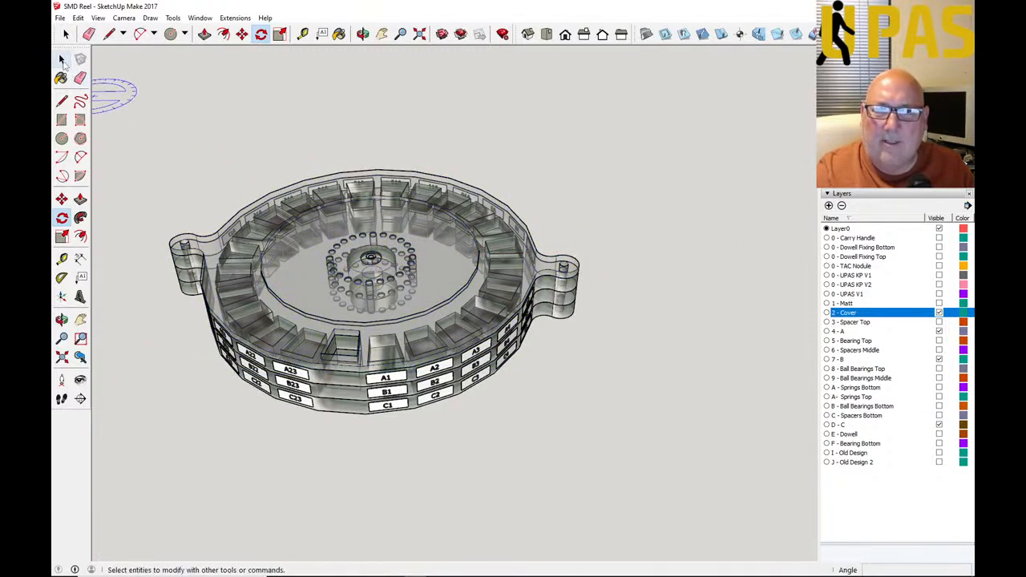
Step: Try rotating the cover and section A together about the reel's centre, using the red axis as the starting direction
left_click(329, 381)
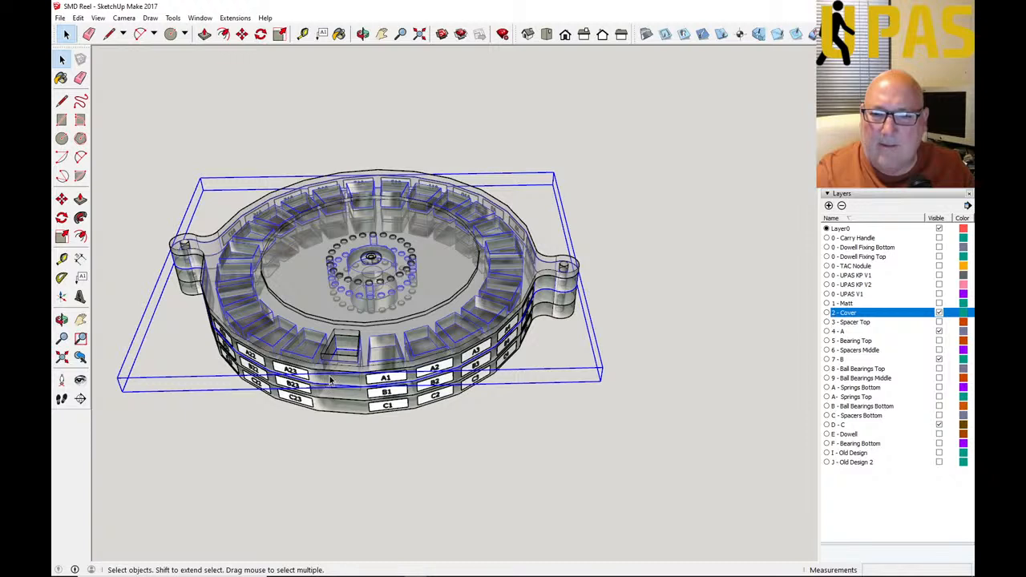
left_click(337, 367)
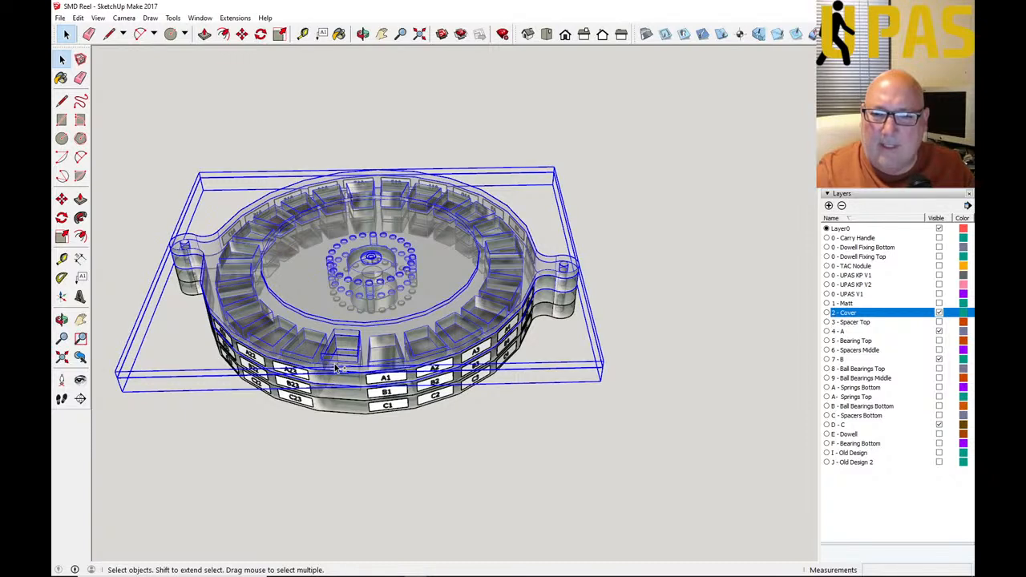
left_click(260, 34)
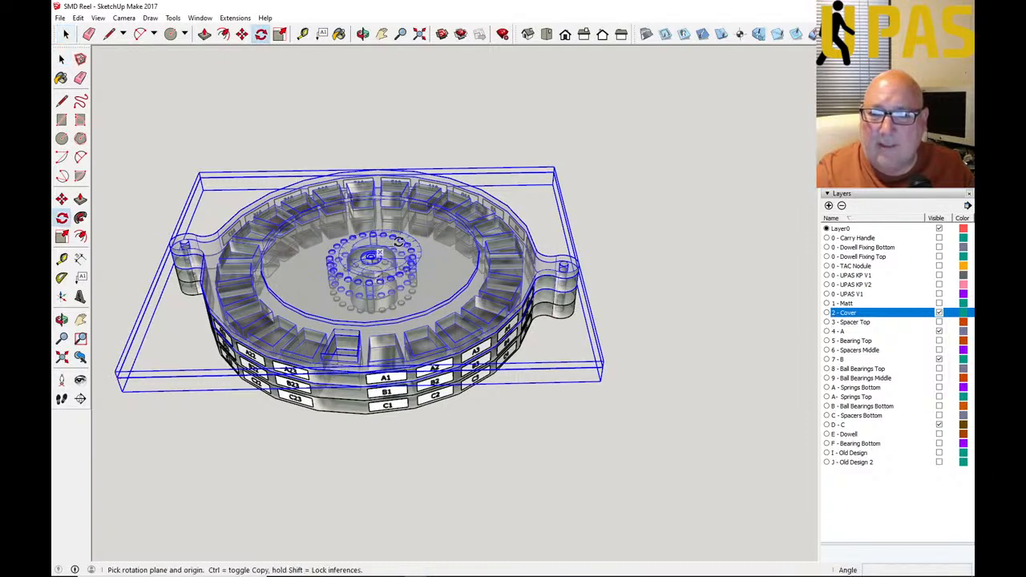
scroll(379, 256, "up", 5)
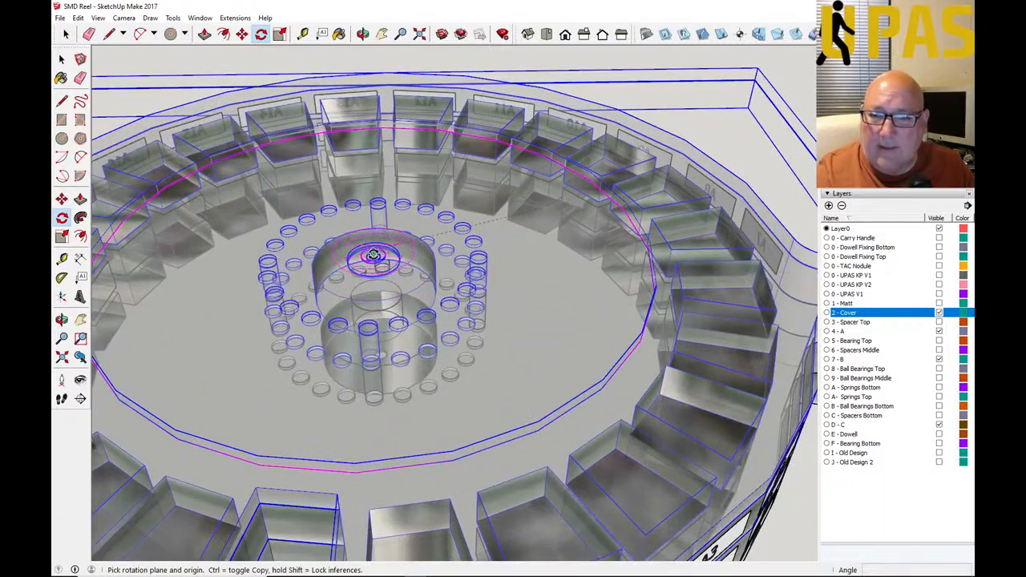
scroll(373, 255, "up", 3)
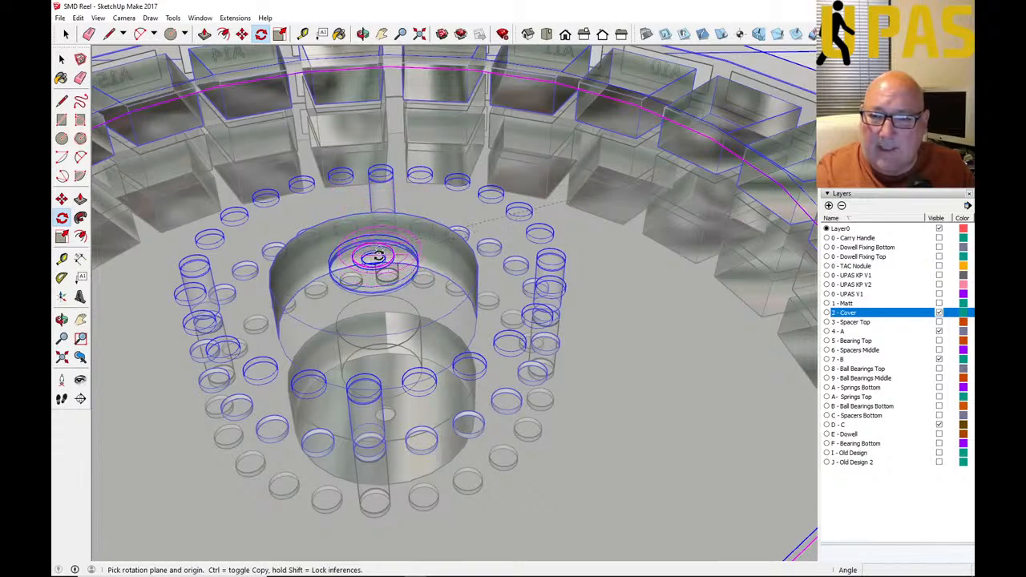
scroll(378, 258, "up", 3)
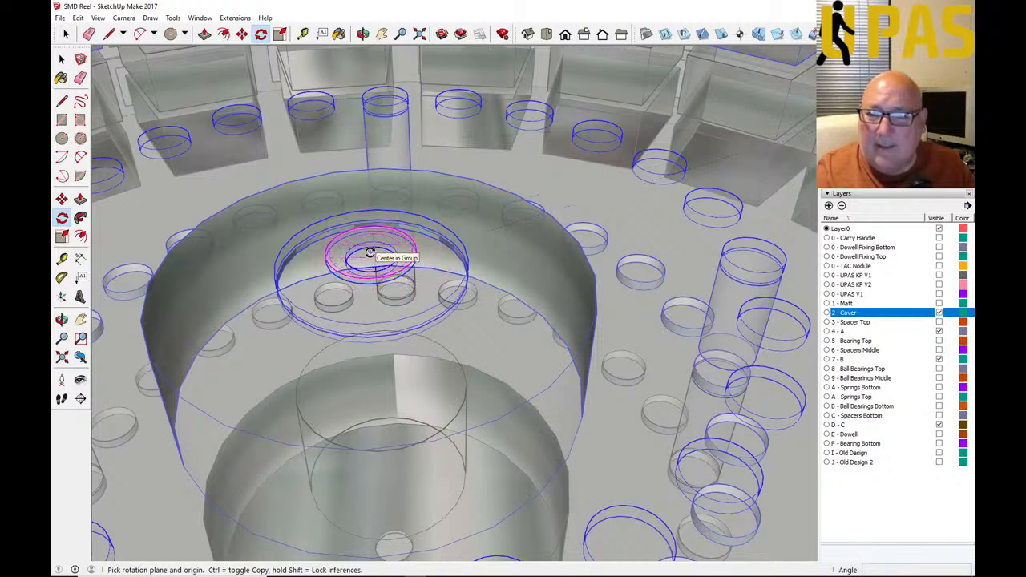
scroll(370, 255, "down", 10)
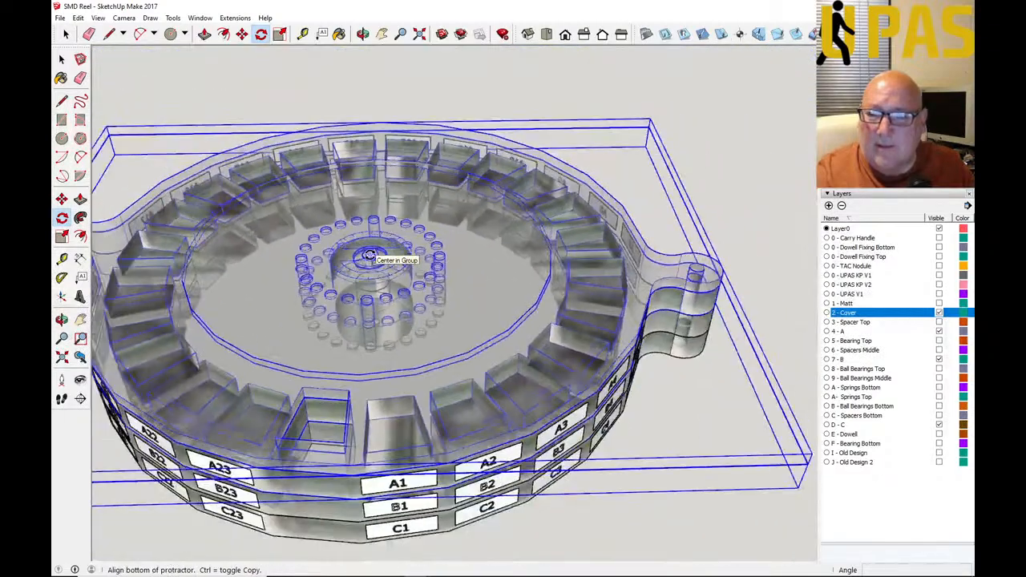
scroll(369, 255, "down", 4)
scroll(369, 255, "up", 2)
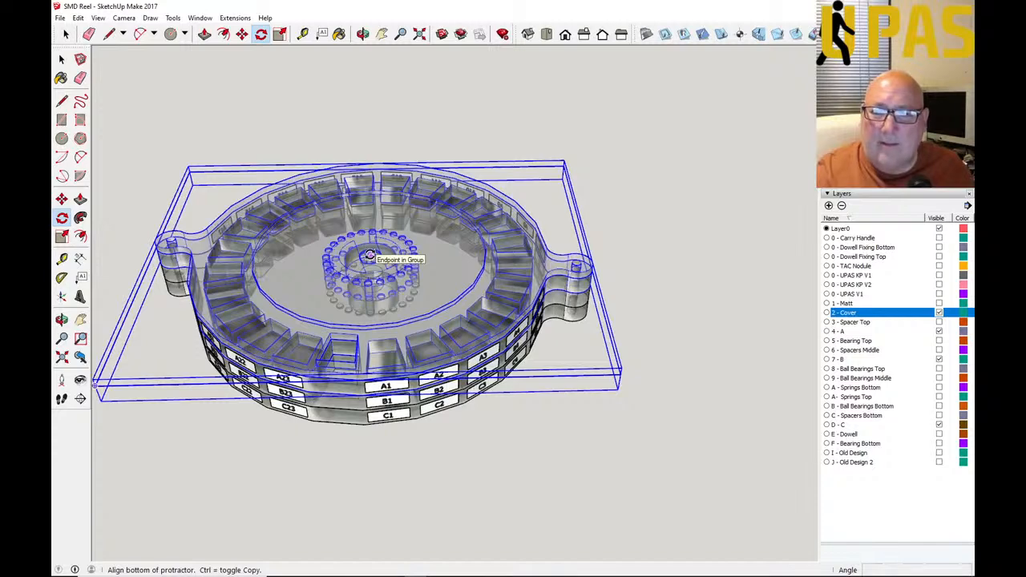
scroll(369, 254, "down", 3)
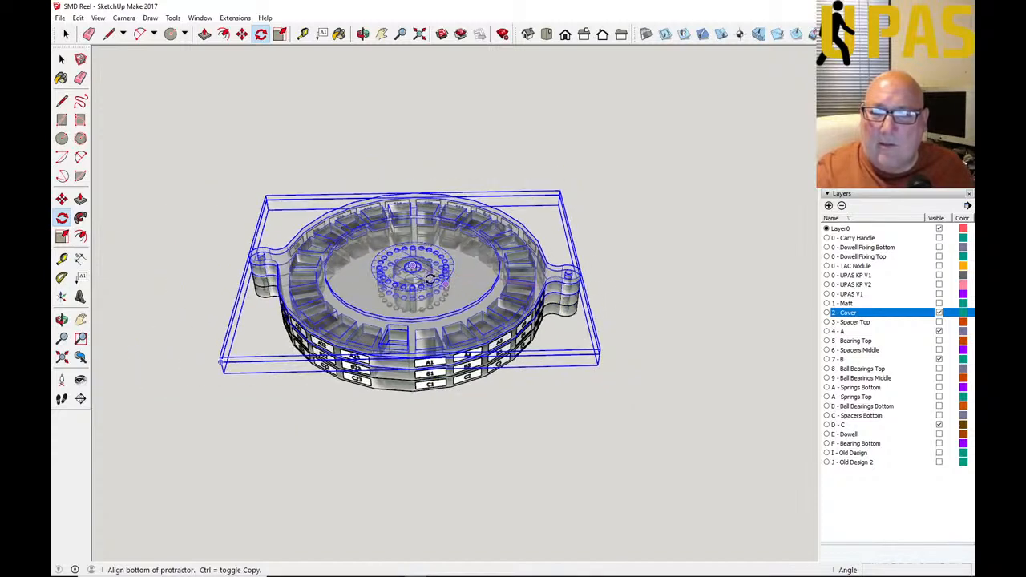
scroll(416, 277, "up", 6)
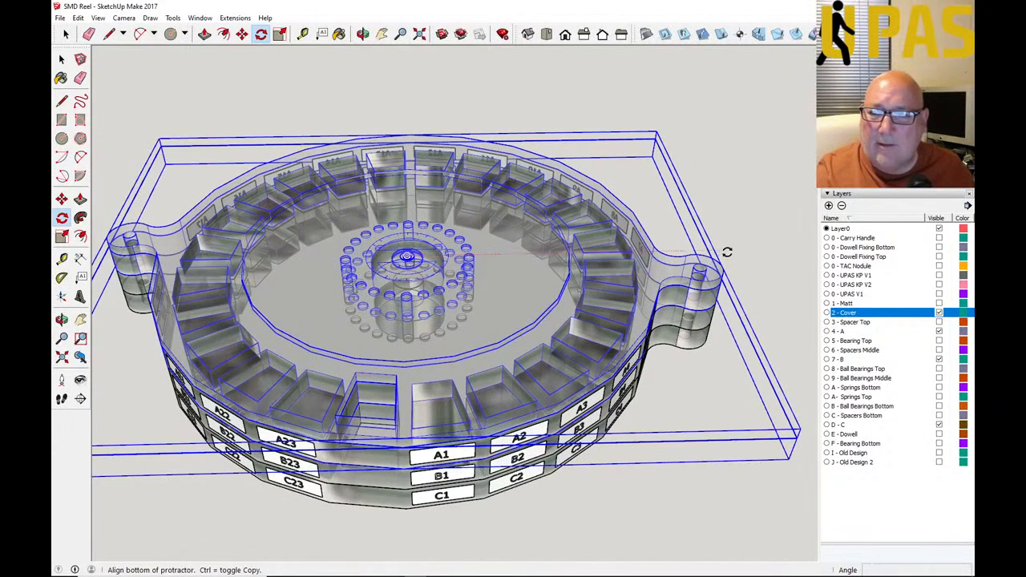
left_click(735, 251)
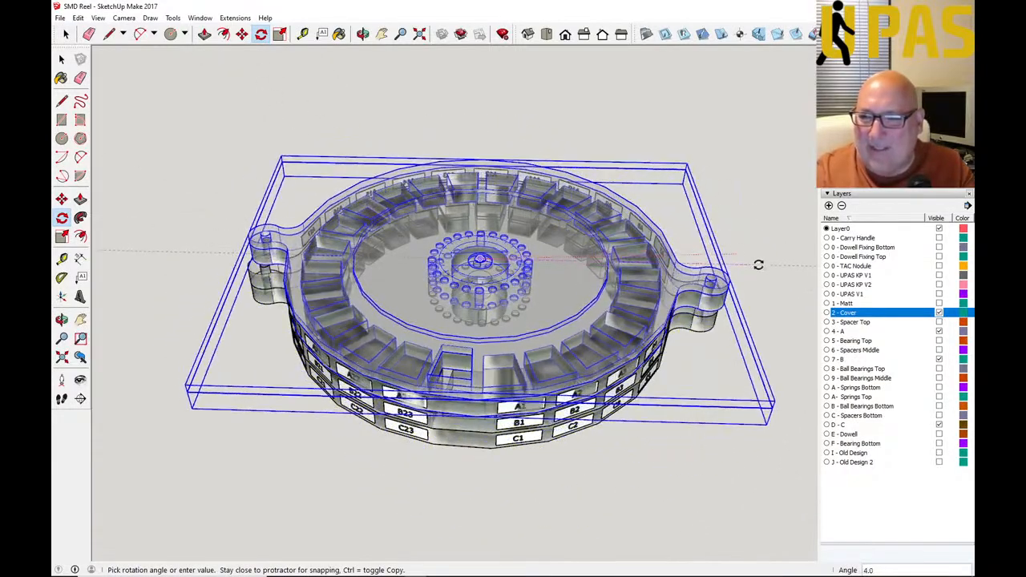
left_click(758, 266)
left_click(62, 59)
left_click(183, 105)
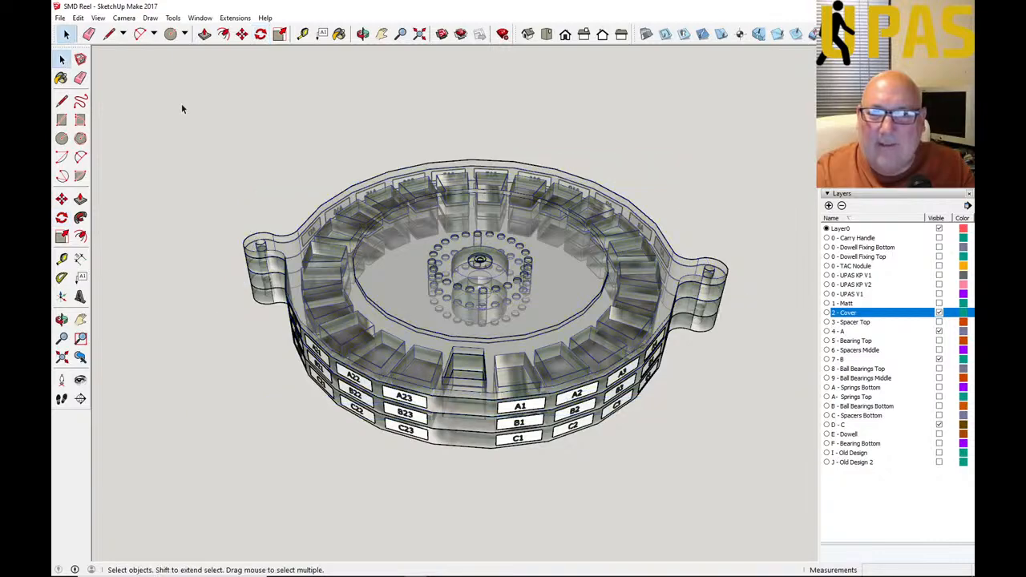
Step: Examine the labelled front of the reel and select the A labels and the section A body individually to check whether they are separate
left_click(363, 34)
left_click_drag(359, 255, 321, 192)
scroll(375, 261, "down", 1)
scroll(468, 331, "up", 3)
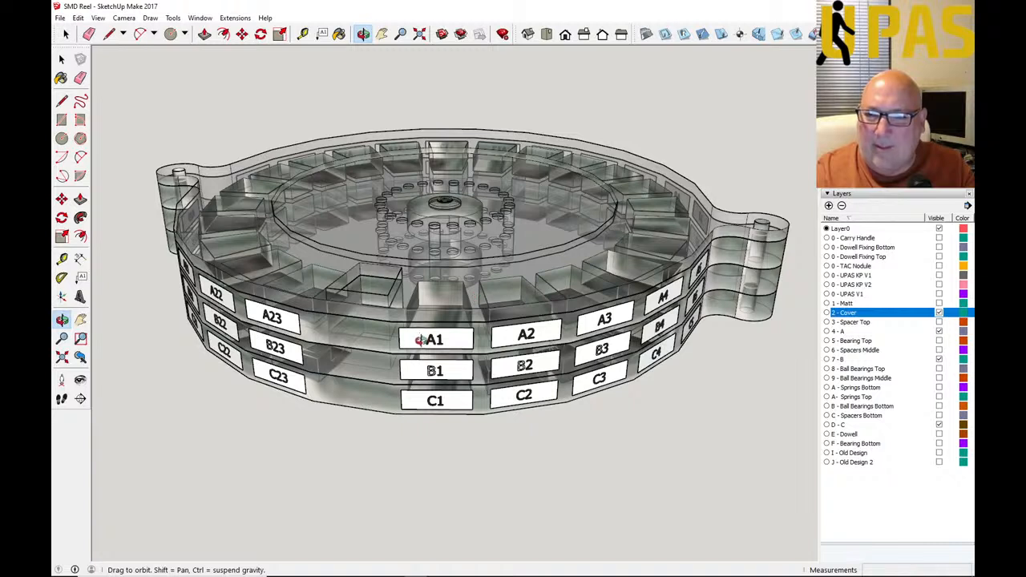
left_click(62, 60)
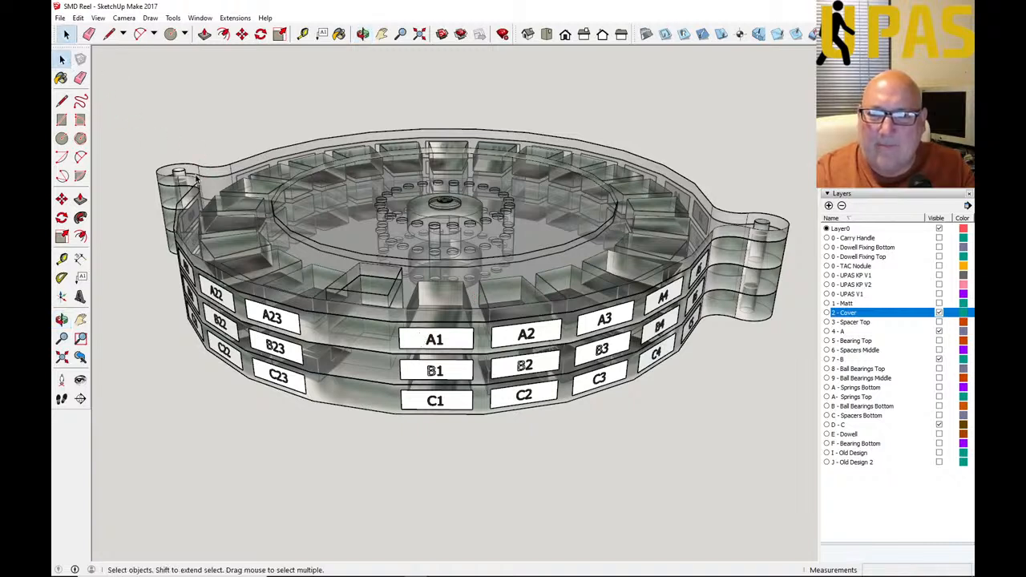
left_click(280, 333)
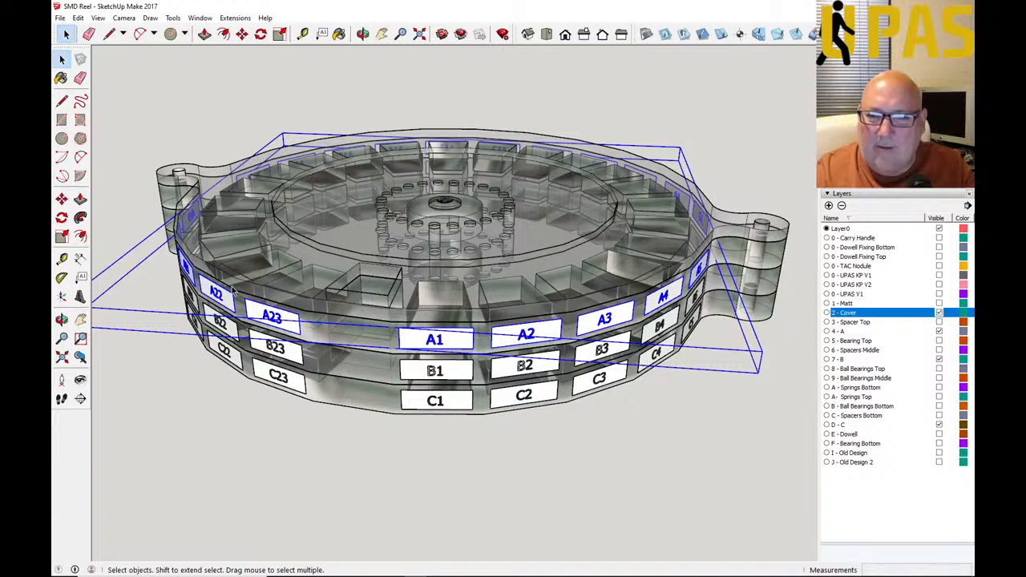
left_click(243, 405)
left_click(335, 329)
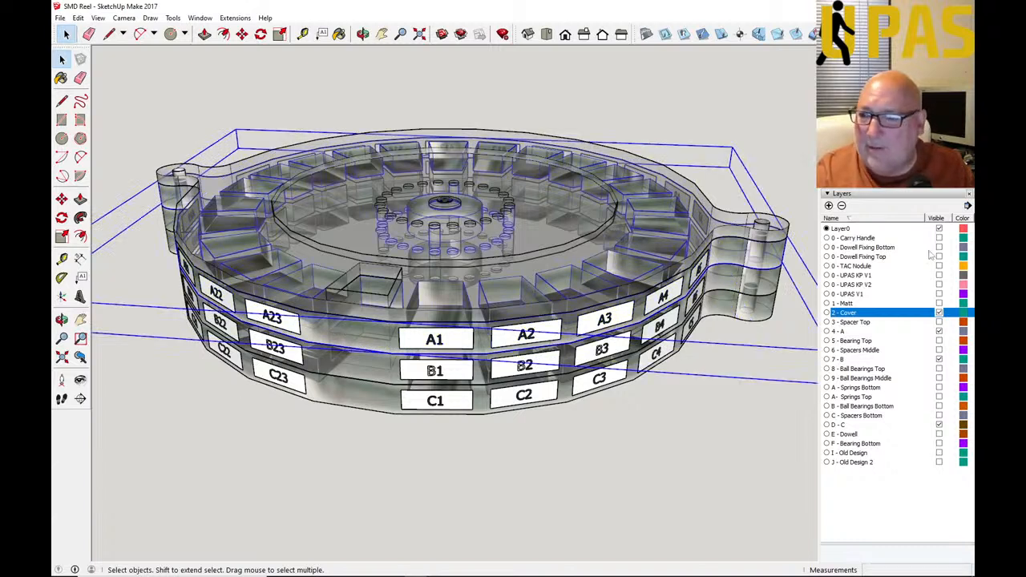
Step: Hide the 2 - Cover layer and group the section A body with its A labels
left_click(938, 313)
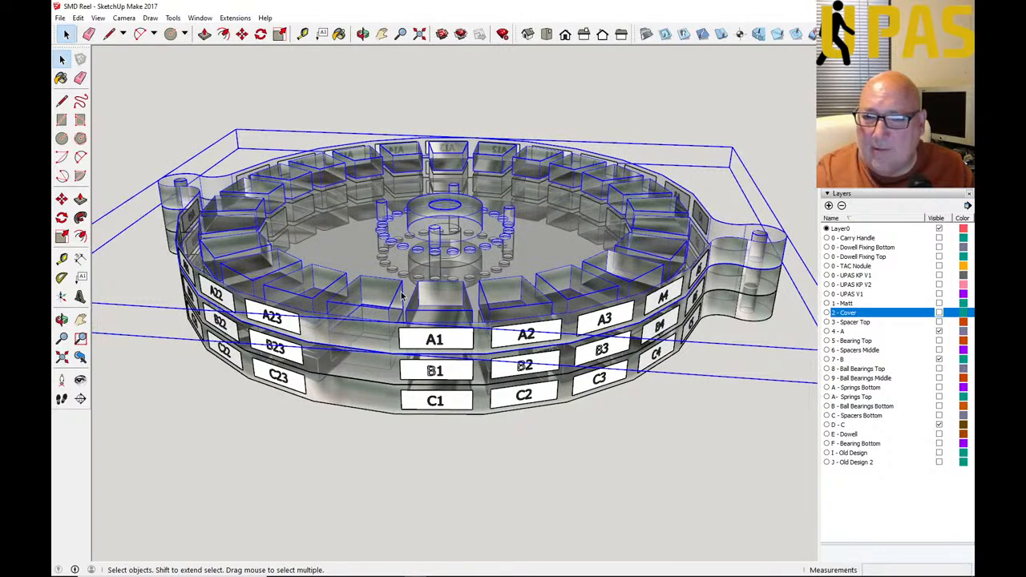
left_click(307, 405)
left_click(305, 297)
left_click(423, 348, "shift")
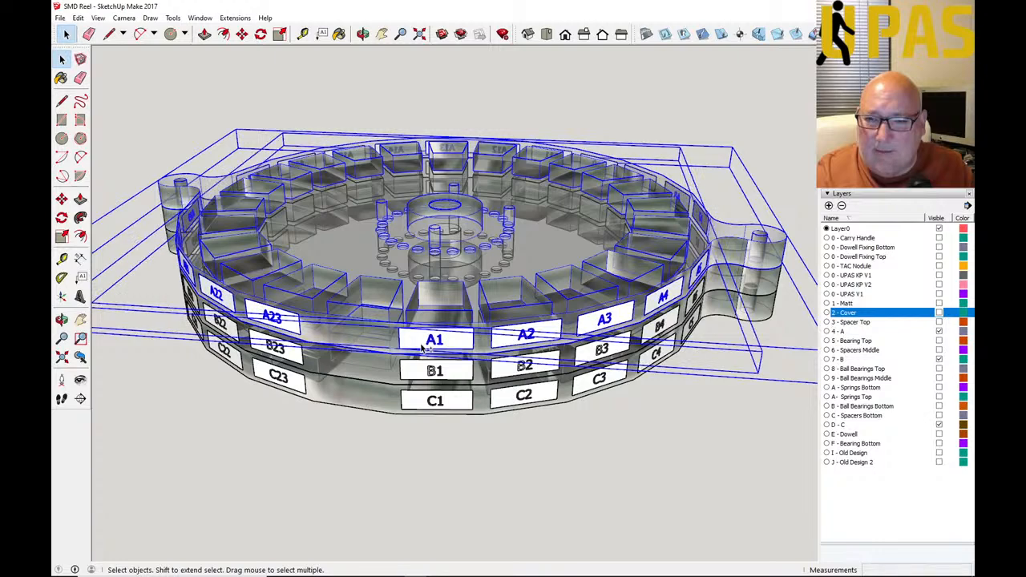
right_click(422, 346)
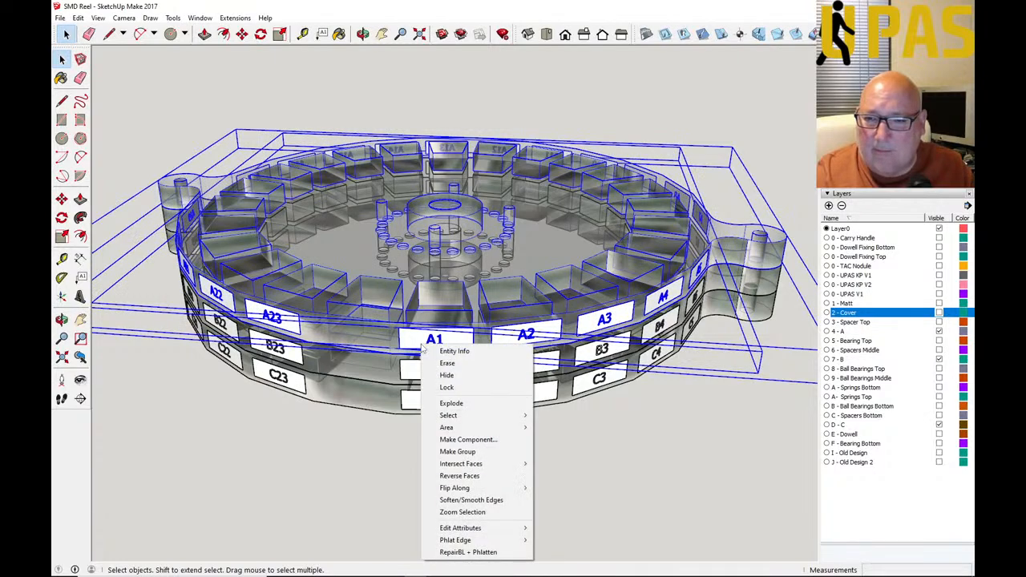
left_click(475, 453)
left_click(410, 422)
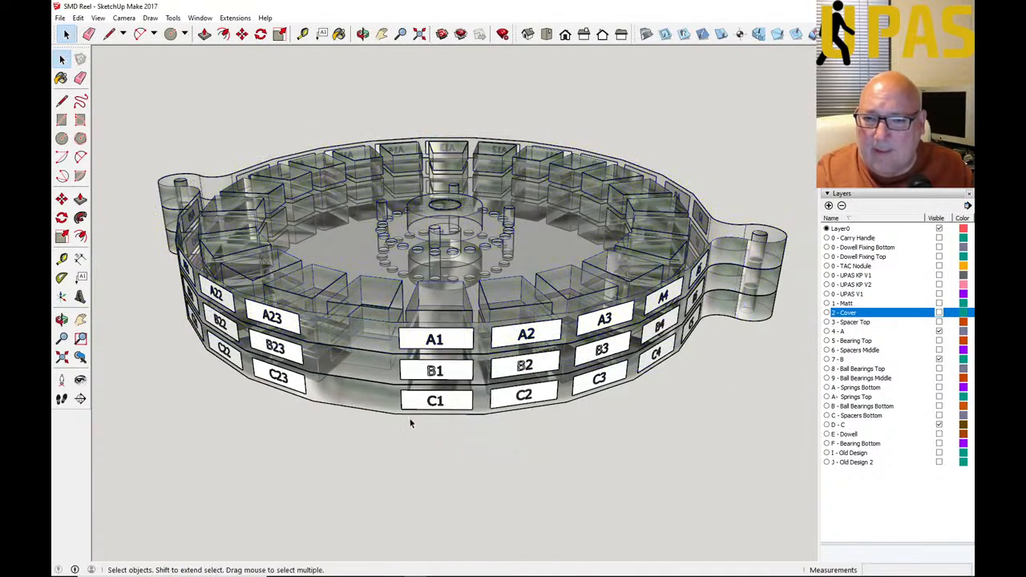
Step: Hide the 4 - A layer and group the section B body with its B labels
left_click(338, 370)
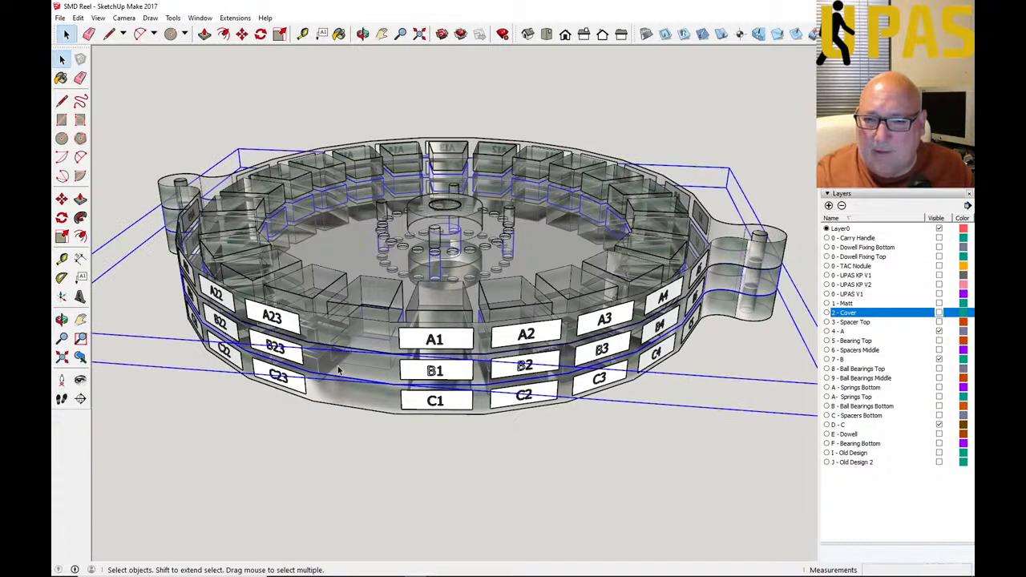
left_click(939, 331)
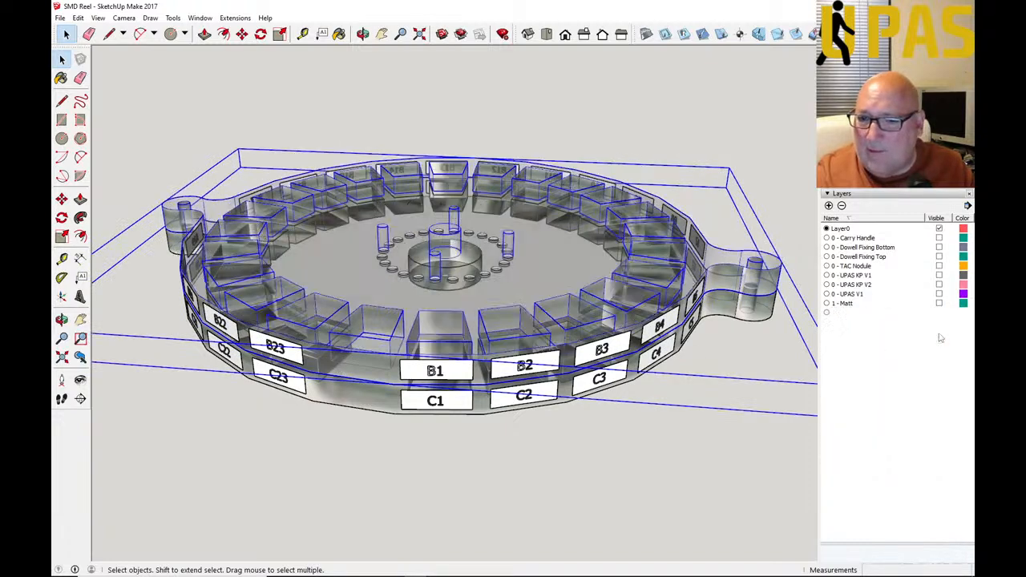
left_click(429, 426)
left_click(435, 350)
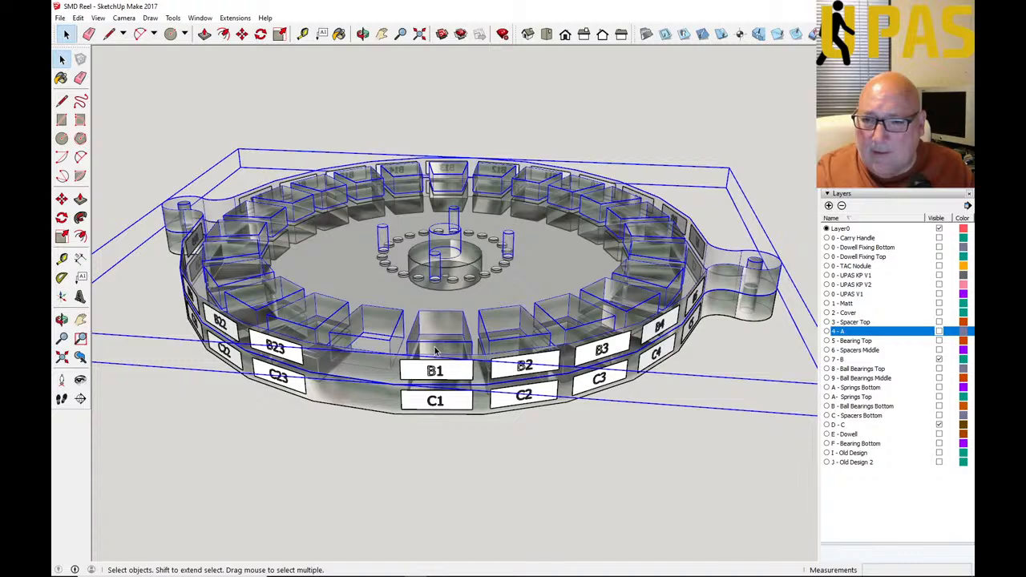
double_click(428, 377)
right_click(428, 374)
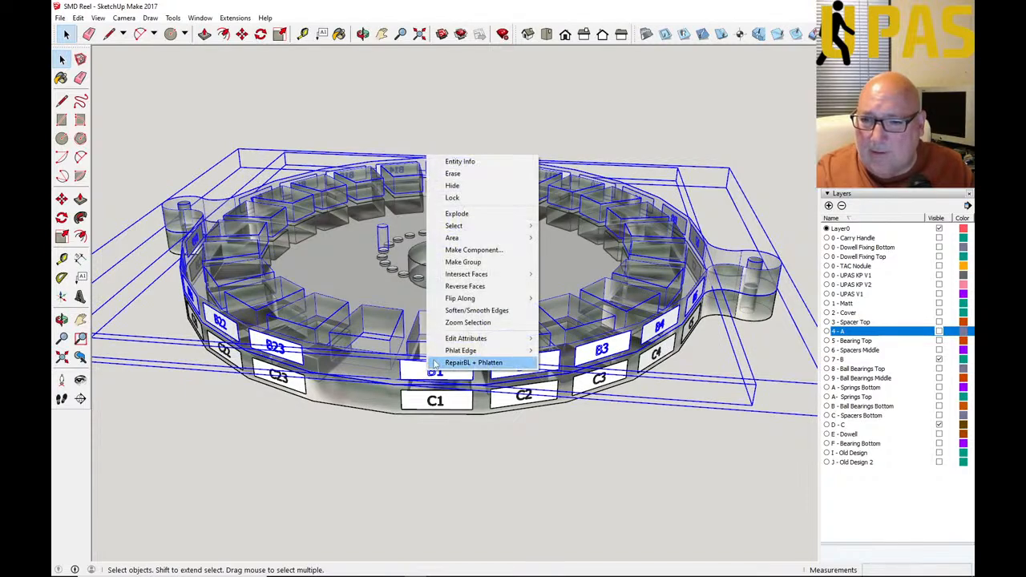
left_click(471, 262)
left_click(449, 455)
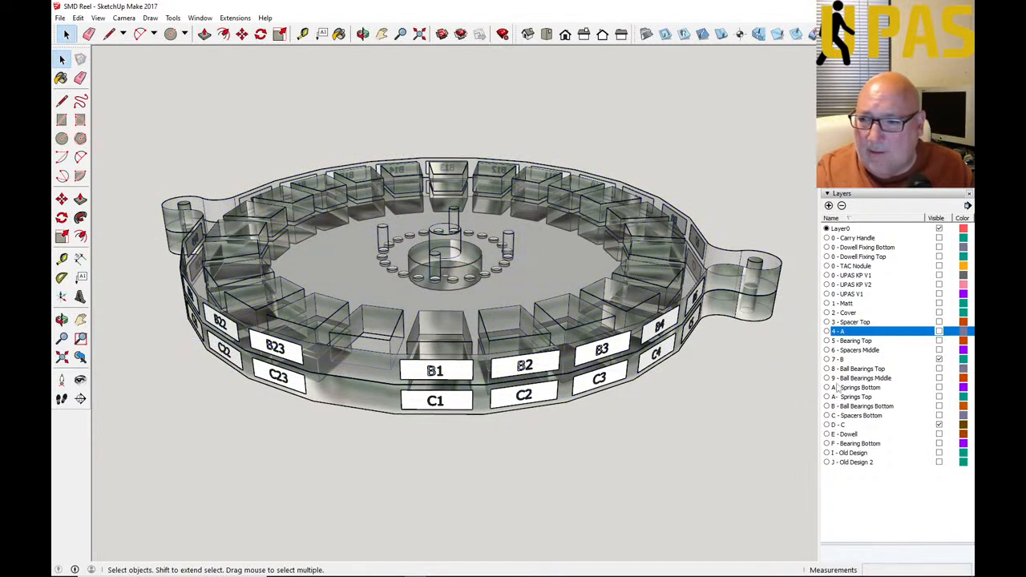
Step: Hide the 7 - B layer and group the section C body with its C labels
left_click(939, 360)
left_click(439, 382)
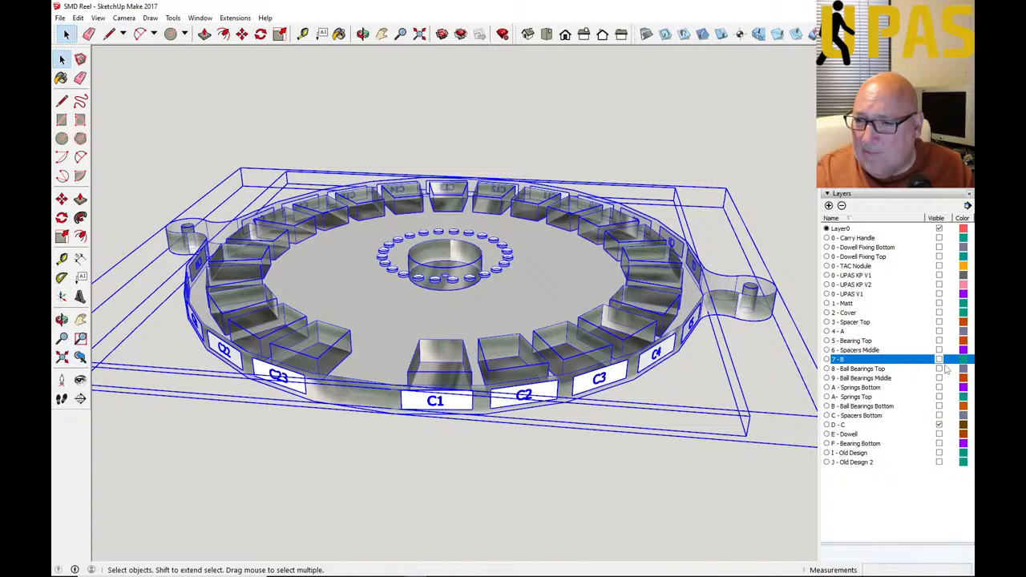
right_click(453, 409)
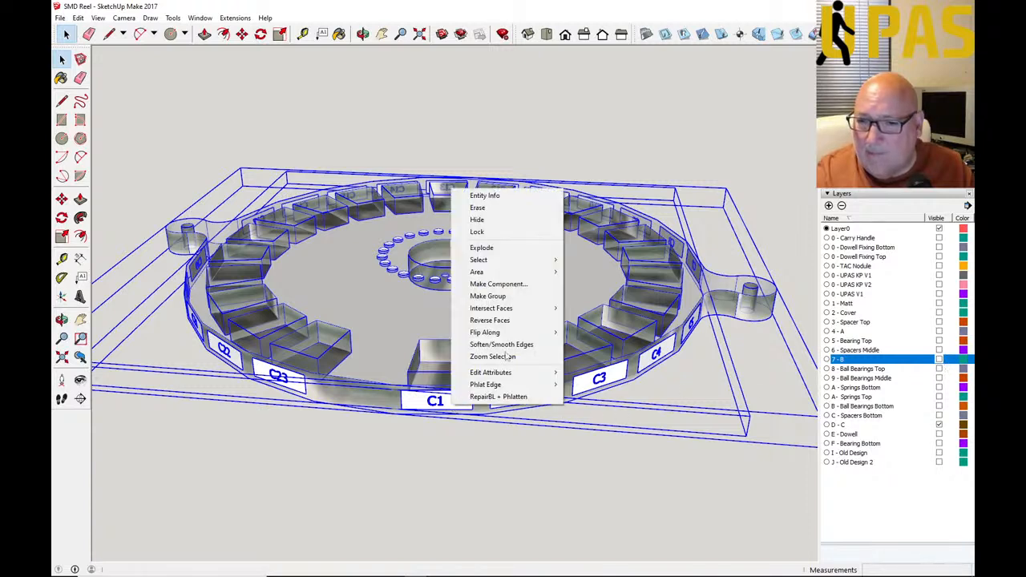
left_click(487, 293)
left_click(433, 459)
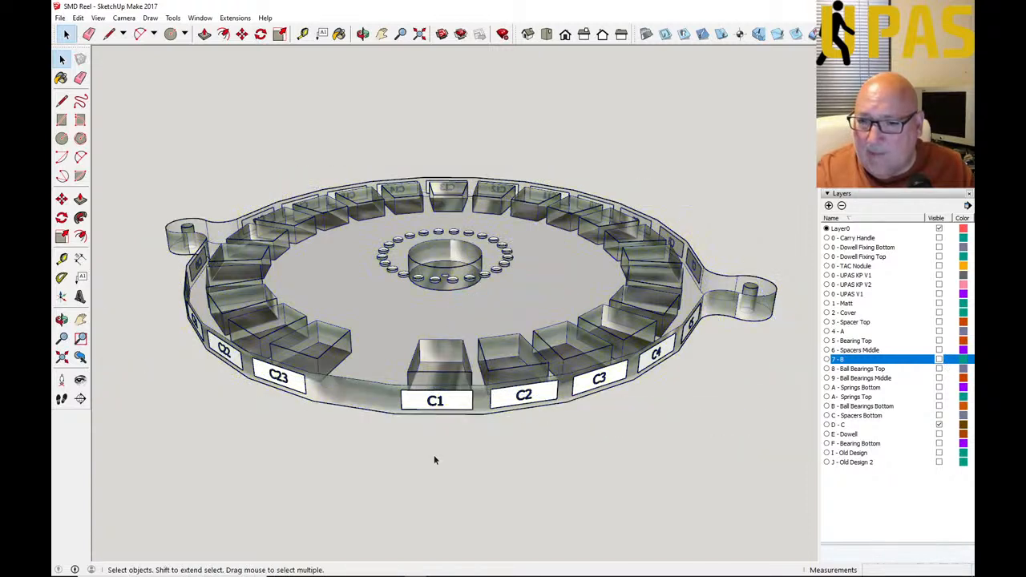
Step: Show the 7 - B, 4 - A and 2 - Cover layers again
left_click(940, 359)
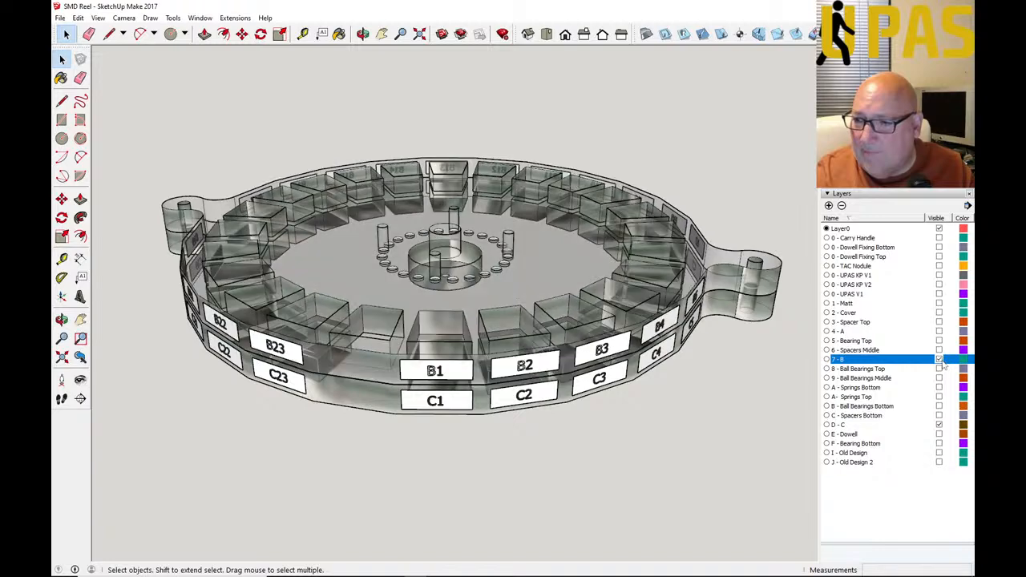
left_click(939, 330)
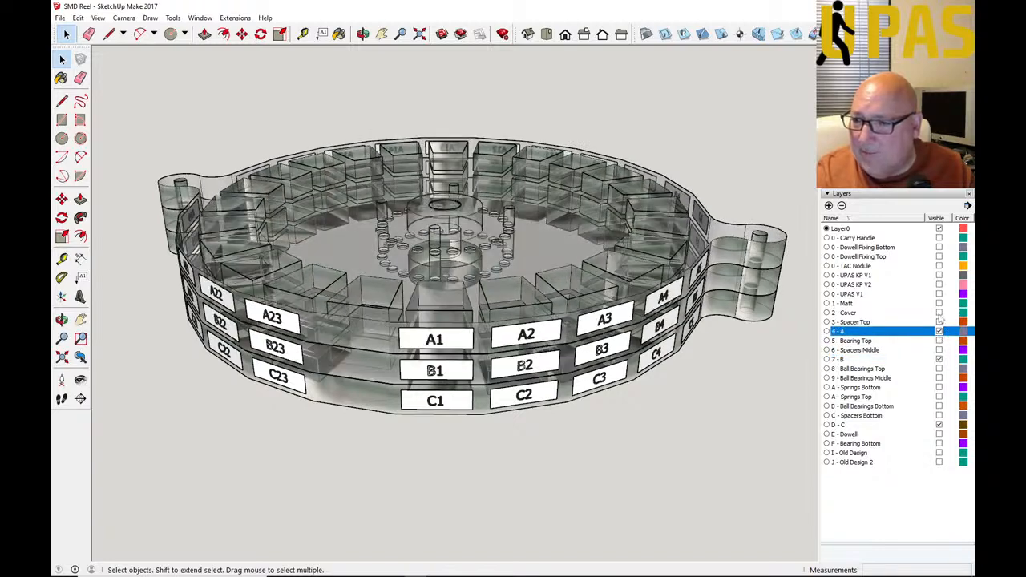
left_click(939, 313)
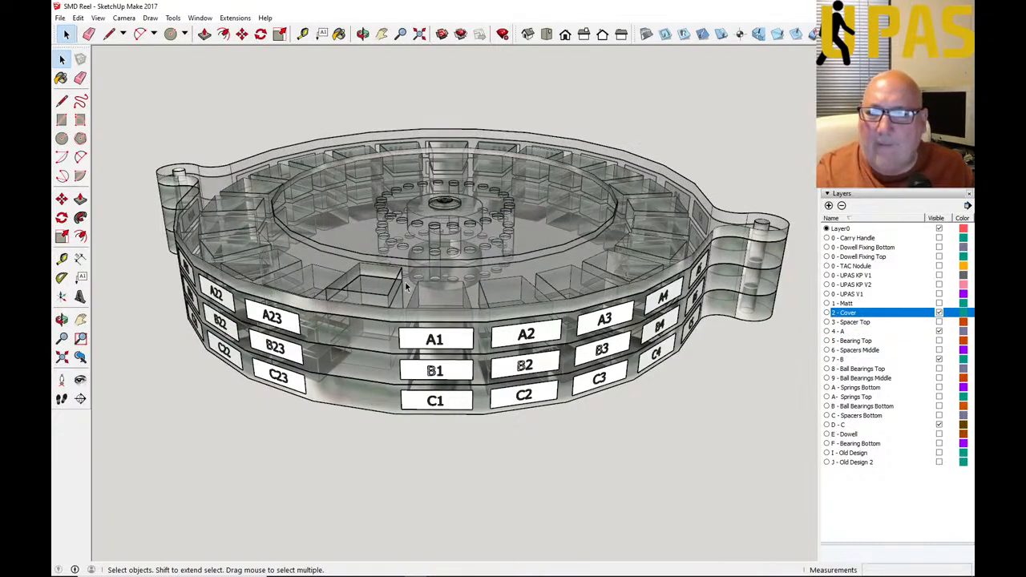
Step: Rotate the cover and the section A group together by 120 degrees about the centre of the reel's hub
left_click(406, 286)
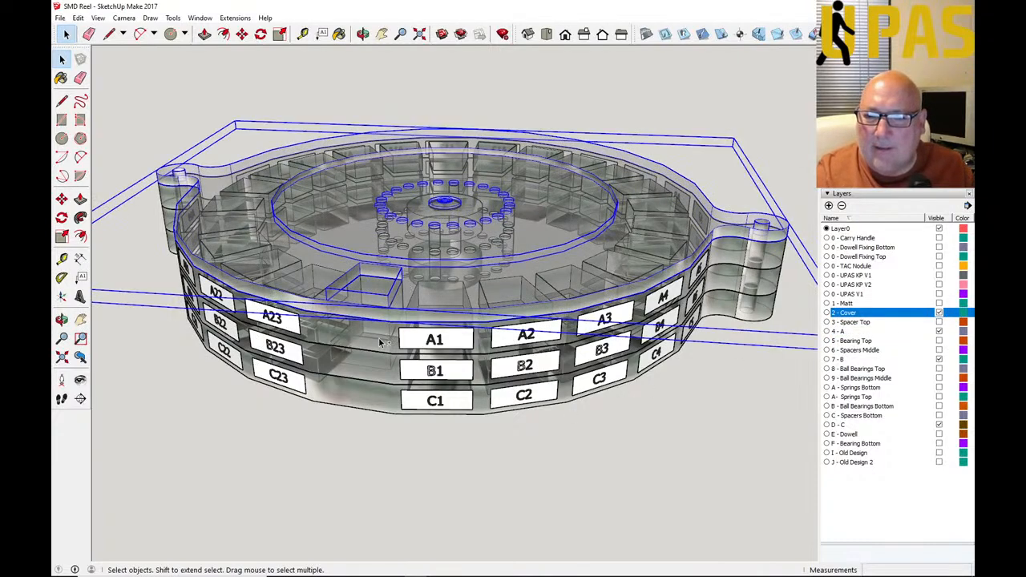
left_click(381, 342, "shift")
left_click(261, 33)
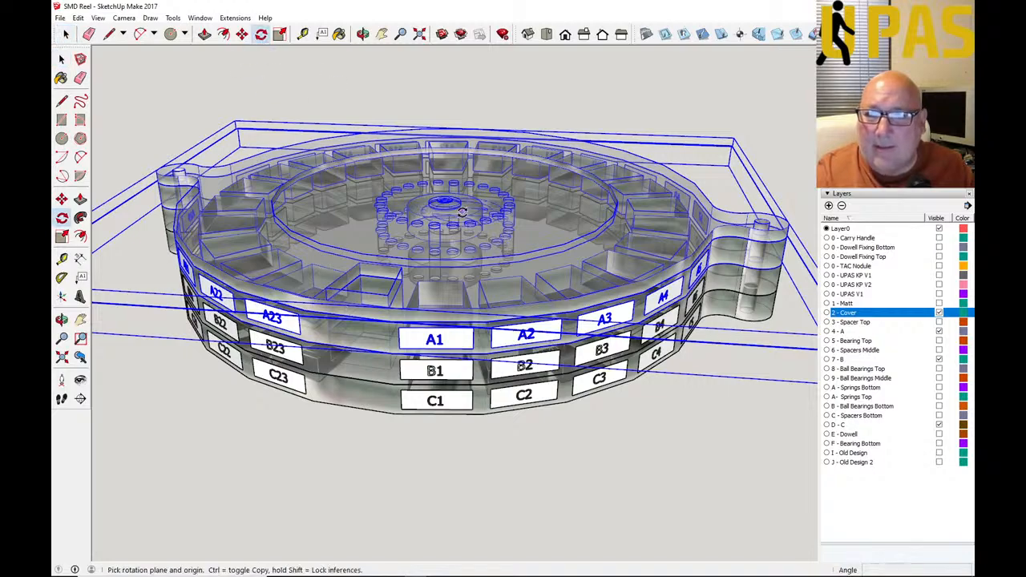
scroll(450, 203, "up", 3)
scroll(450, 203, "up", 2)
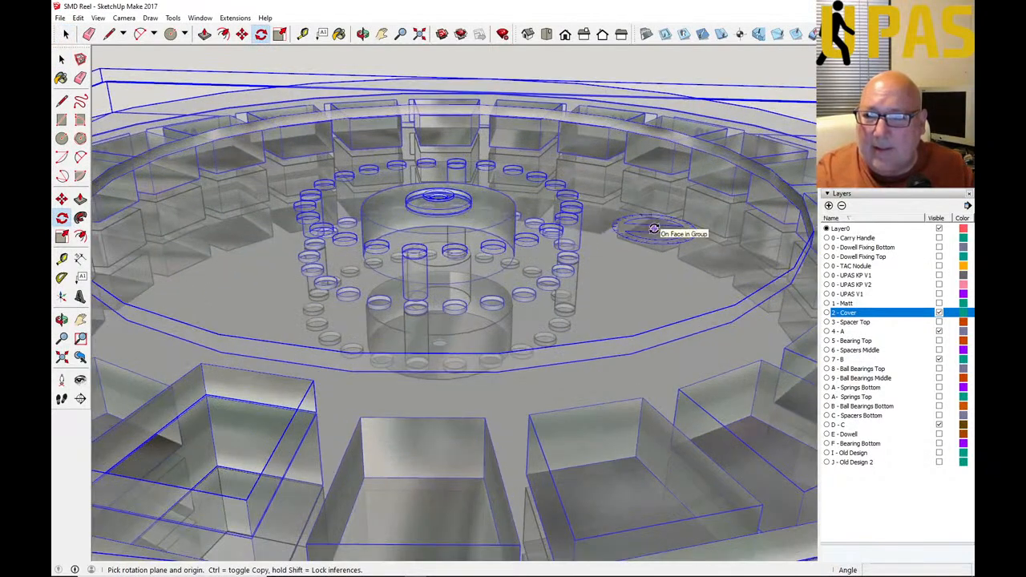
left_click(438, 196)
scroll(419, 212, "down", 5)
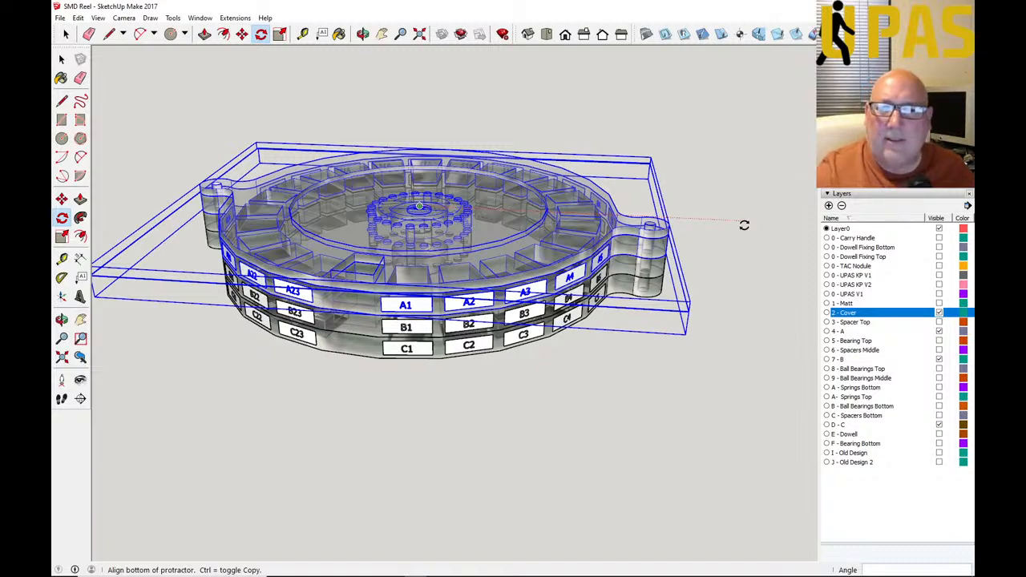
left_click(744, 226)
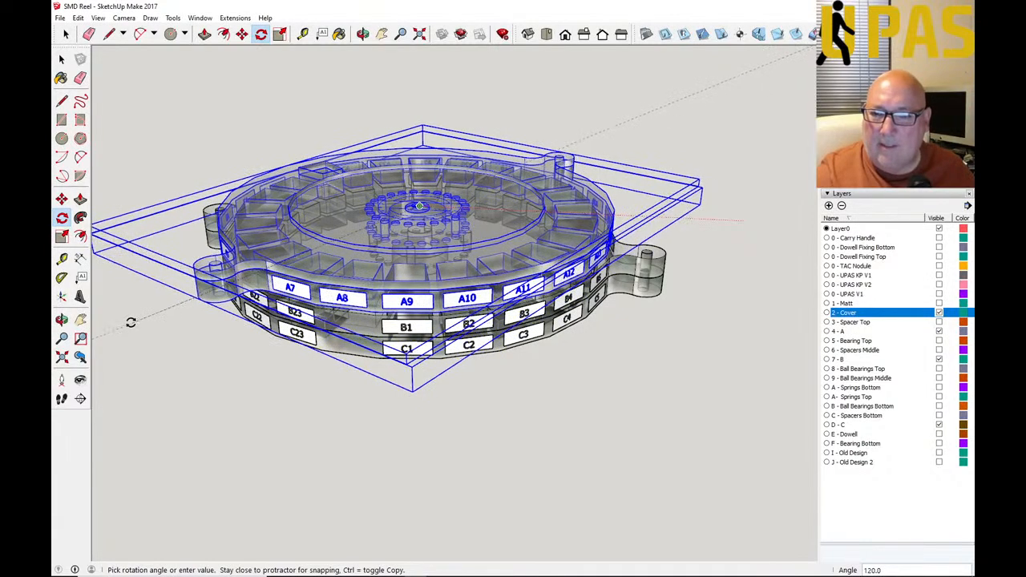
left_click(61, 59)
left_click(171, 333)
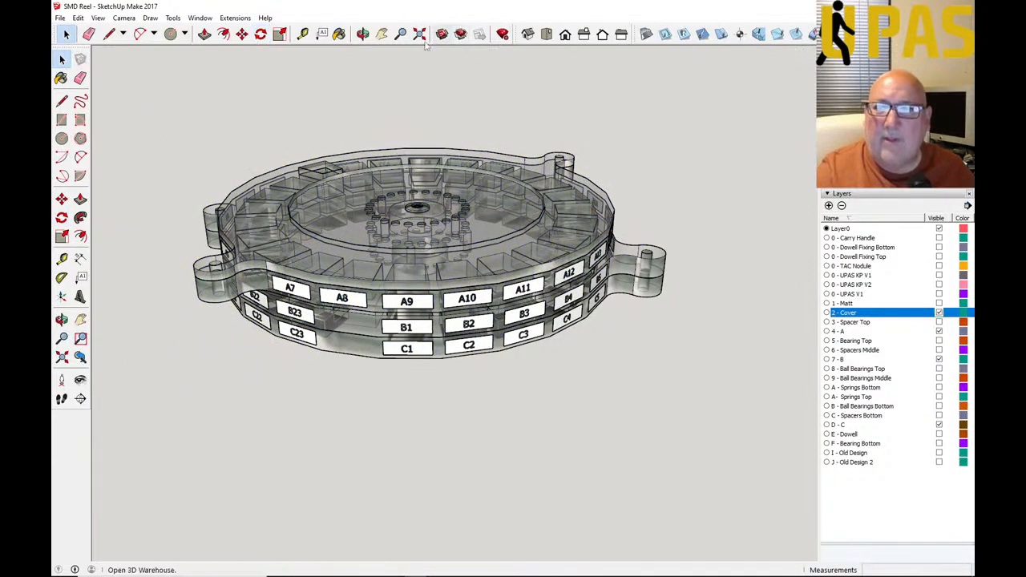
Step: Examine the reel from above and around its sides, comparing the rotated cover and section A with sections B and C
left_click(364, 35)
left_click_drag(391, 192, 360, 257)
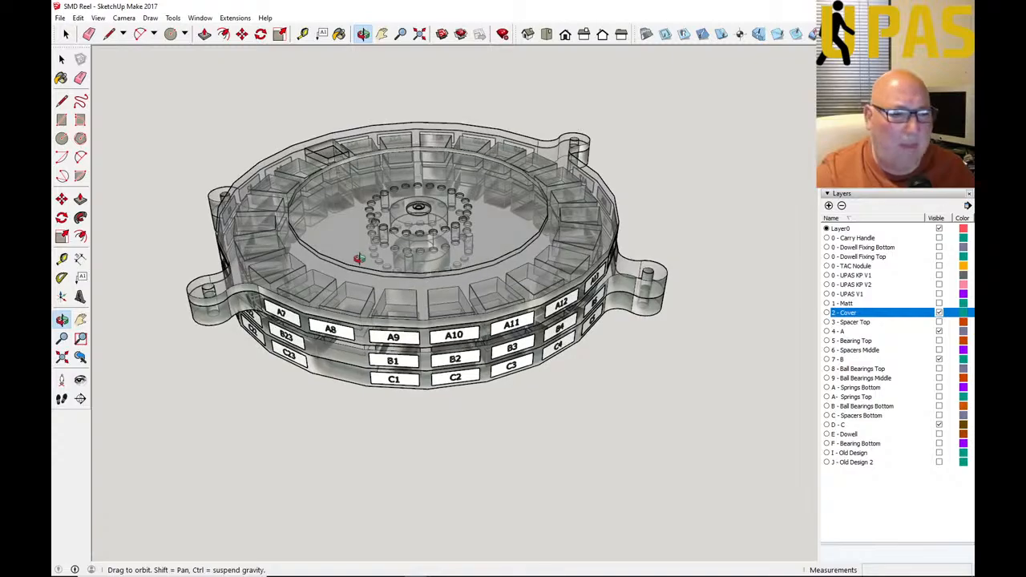
scroll(343, 287, "down", 3)
scroll(387, 237, "up", 5)
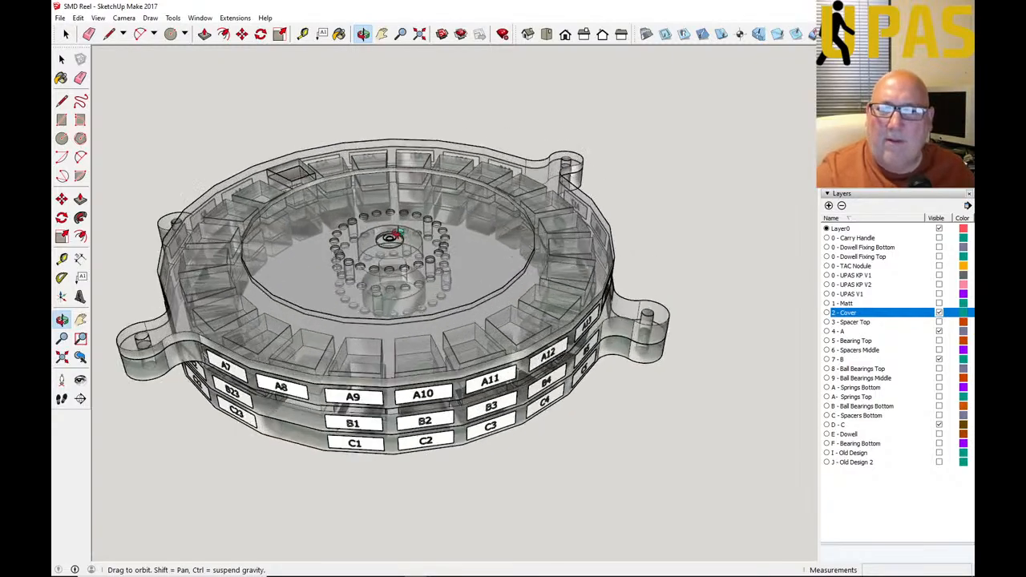
left_click_drag(321, 254, 261, 255)
left_click_drag(200, 256, 298, 299)
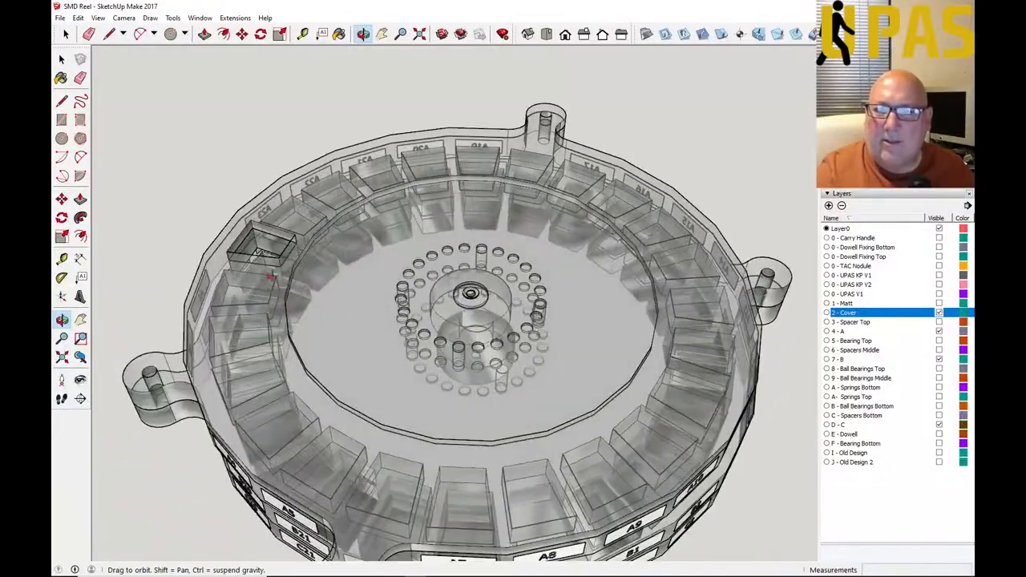
scroll(199, 212, "down", 3)
left_click_drag(200, 210, 489, 233)
left_click_drag(268, 392, 489, 247)
scroll(352, 376, "up", 3)
scroll(380, 264, "down", 3)
scroll(380, 264, "down", 2)
scroll(371, 362, "up", 2)
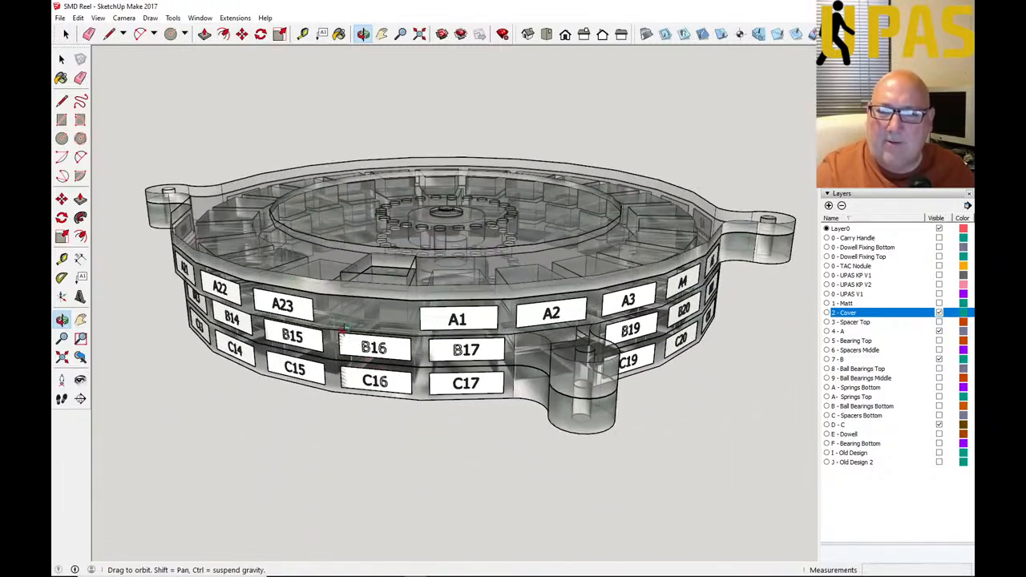
left_click_drag(361, 310, 393, 371)
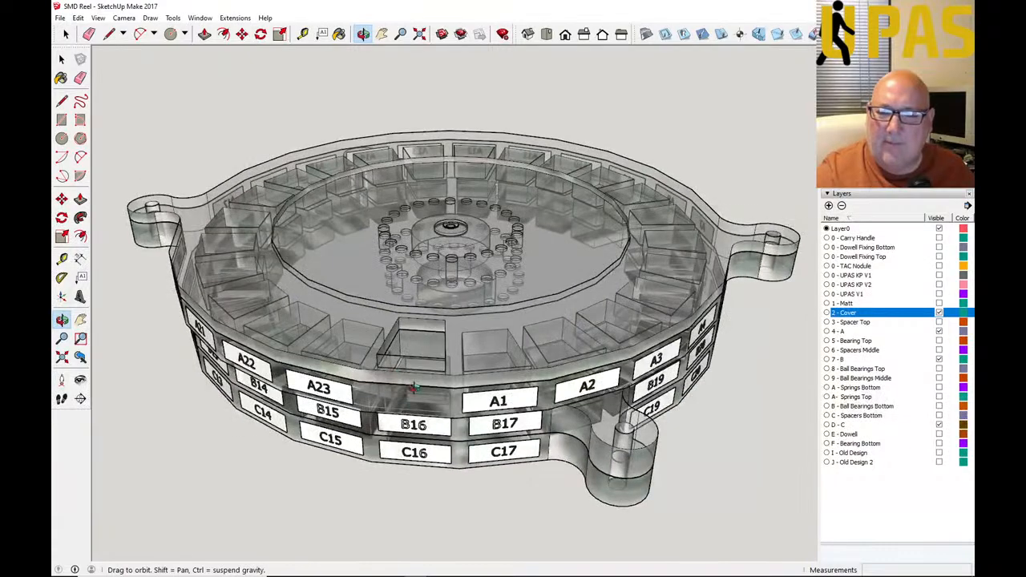
scroll(407, 398, "up", 2)
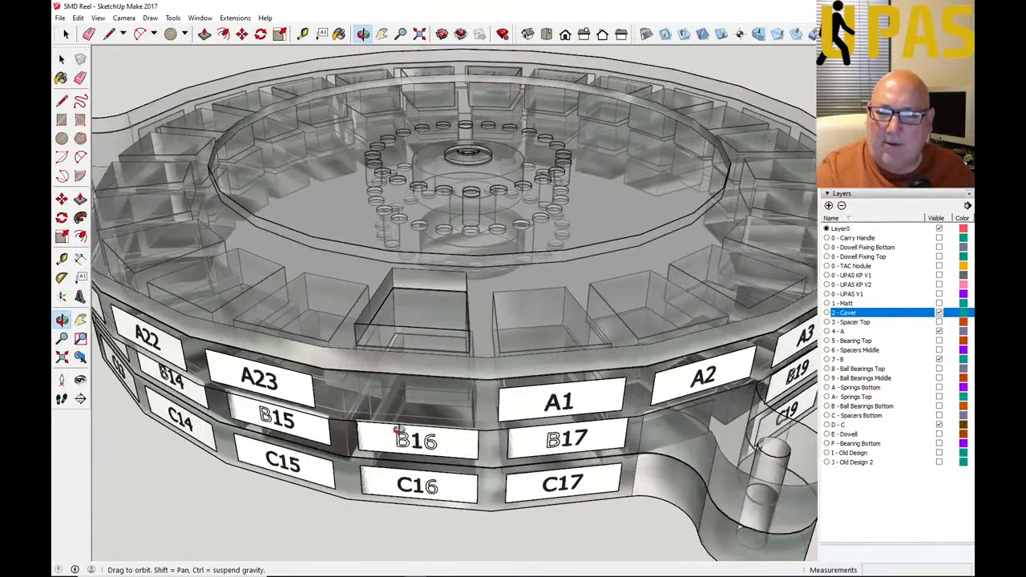
left_click_drag(411, 398, 365, 352)
scroll(362, 350, "down", 3)
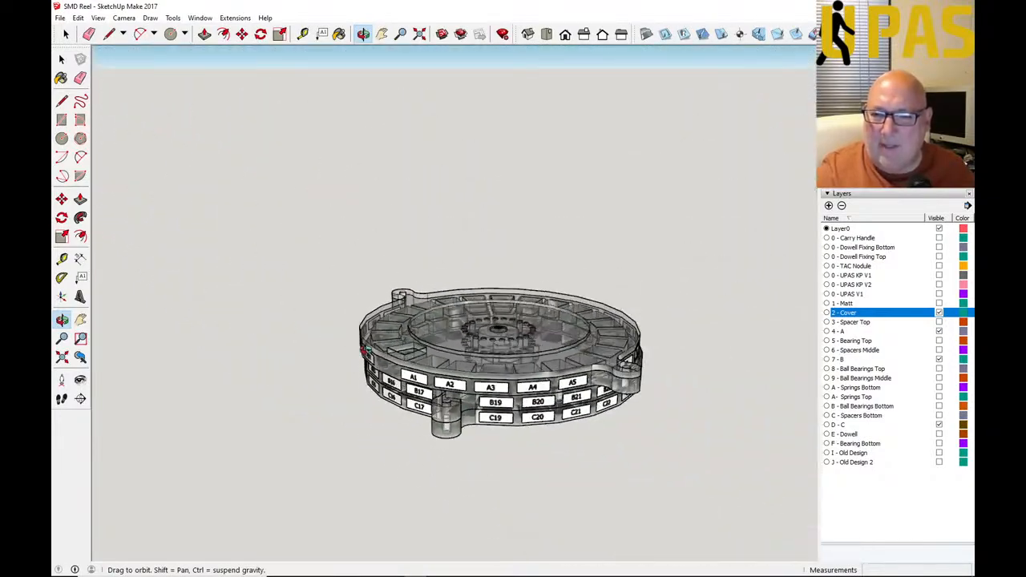
Step: Undo the last rotation of the cover and section A
left_click(78, 17)
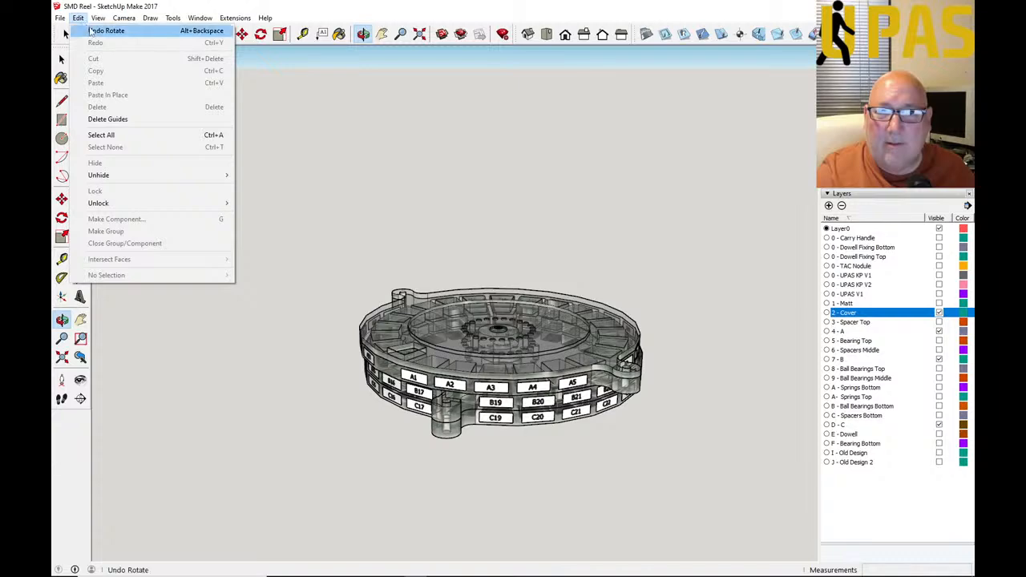
left_click(90, 30)
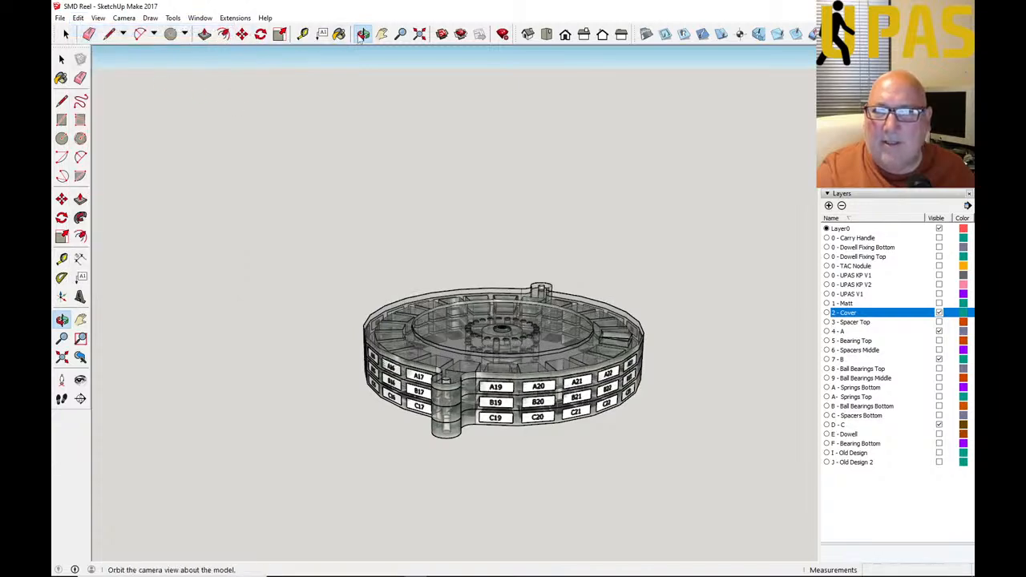
left_click(419, 35)
left_click_drag(386, 110, 404, 138)
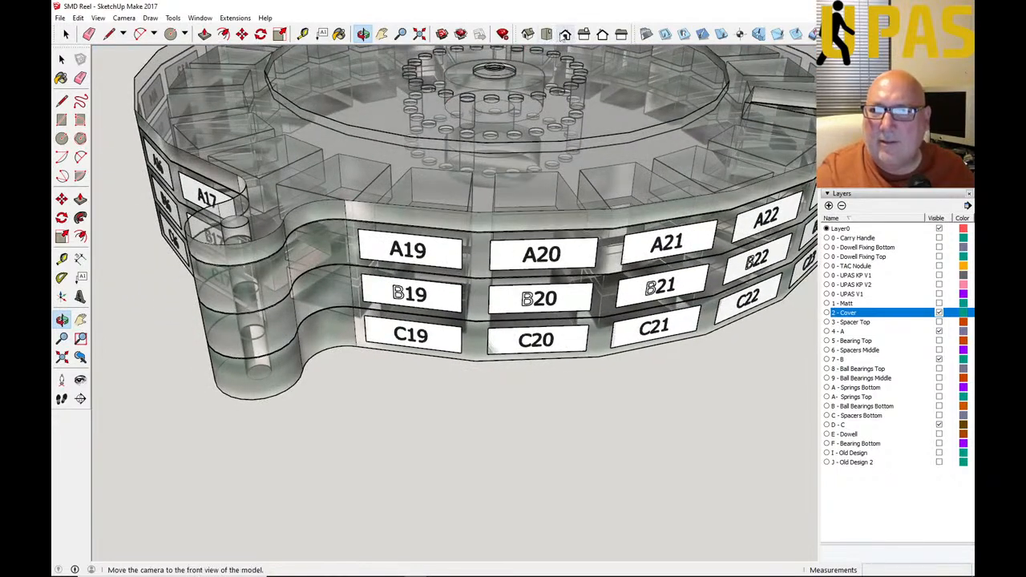
left_click(565, 34)
left_click(526, 39)
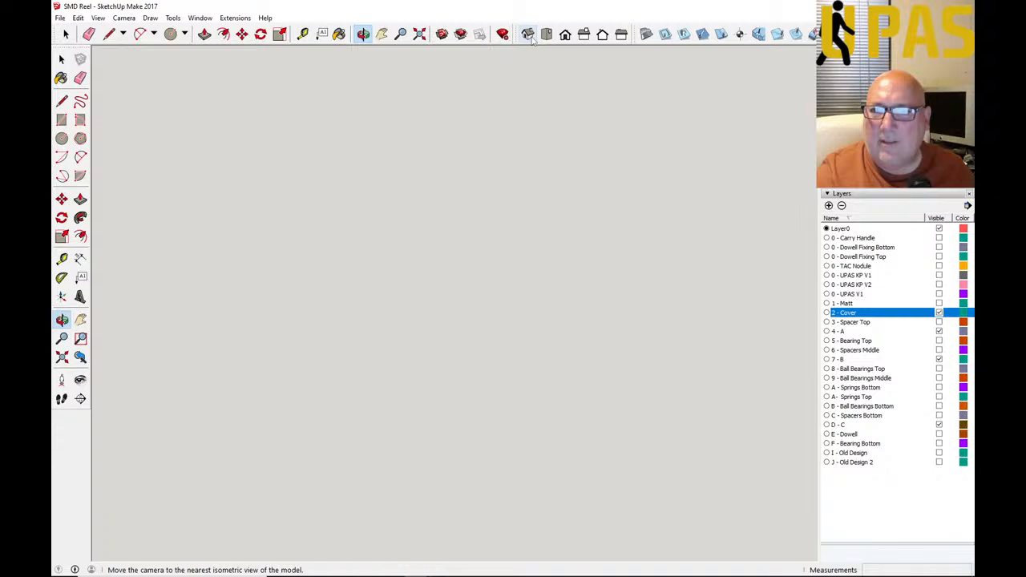
left_click(419, 34)
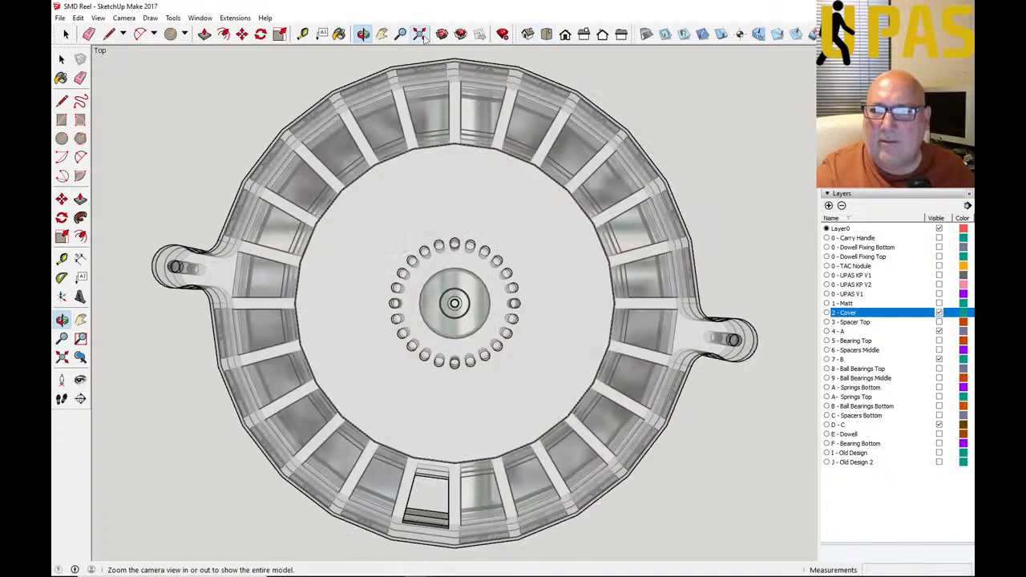
Step: Rotate the cover together with sections A and B about the hub centre so that A10 and B10 sit above C1
left_click_drag(399, 335, 360, 228)
left_click_drag(358, 231, 365, 210)
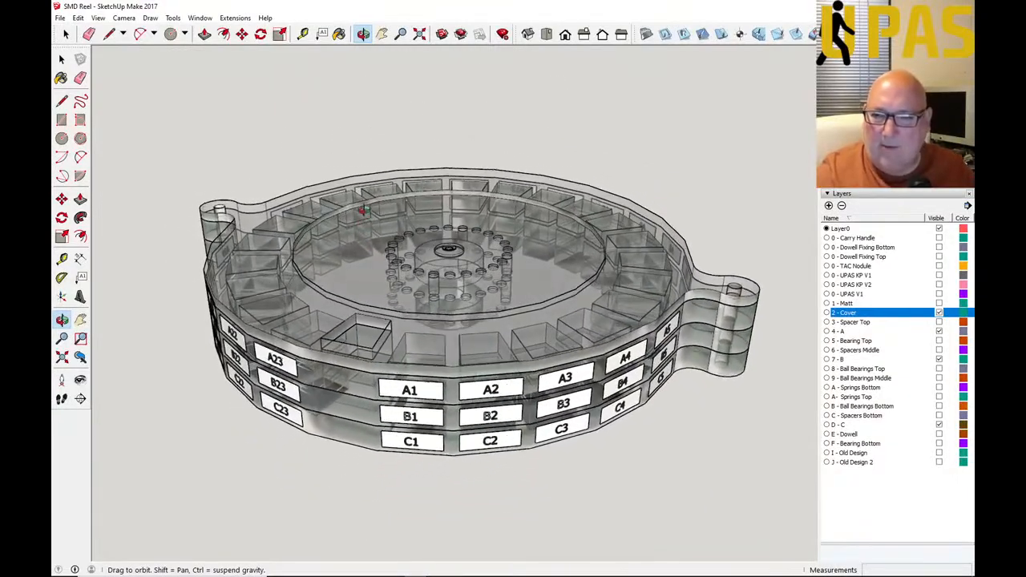
left_click_drag(417, 324, 395, 314)
left_click_drag(387, 428, 386, 453)
key("space")
left_click(383, 343)
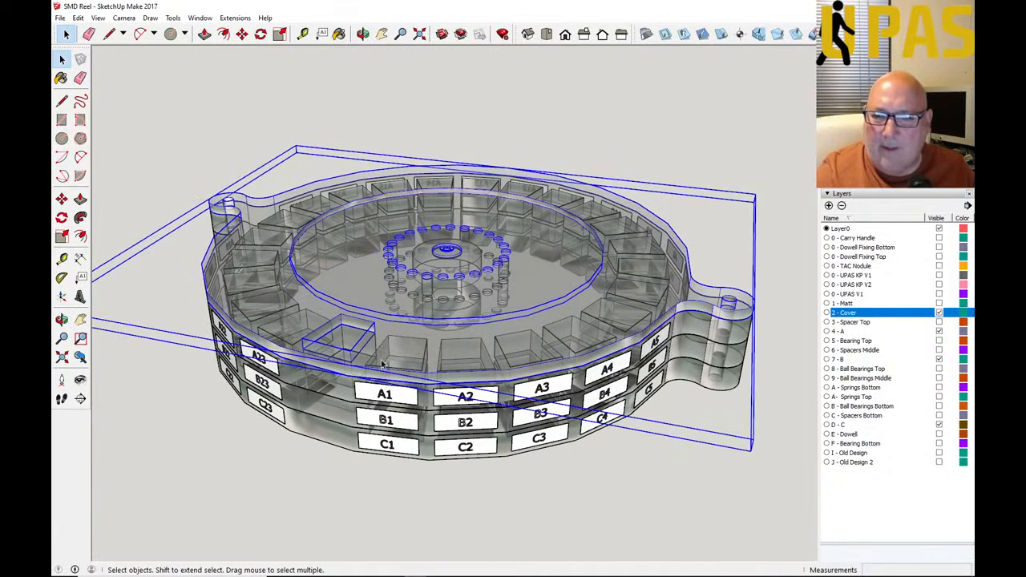
left_click(380, 396, "shift")
left_click(380, 421, "shift")
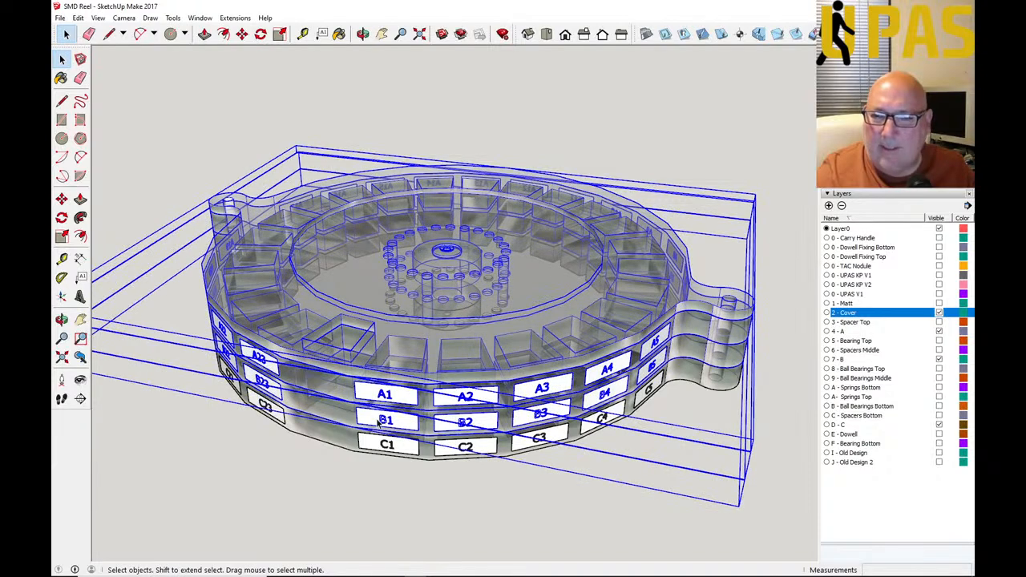
left_click(261, 33)
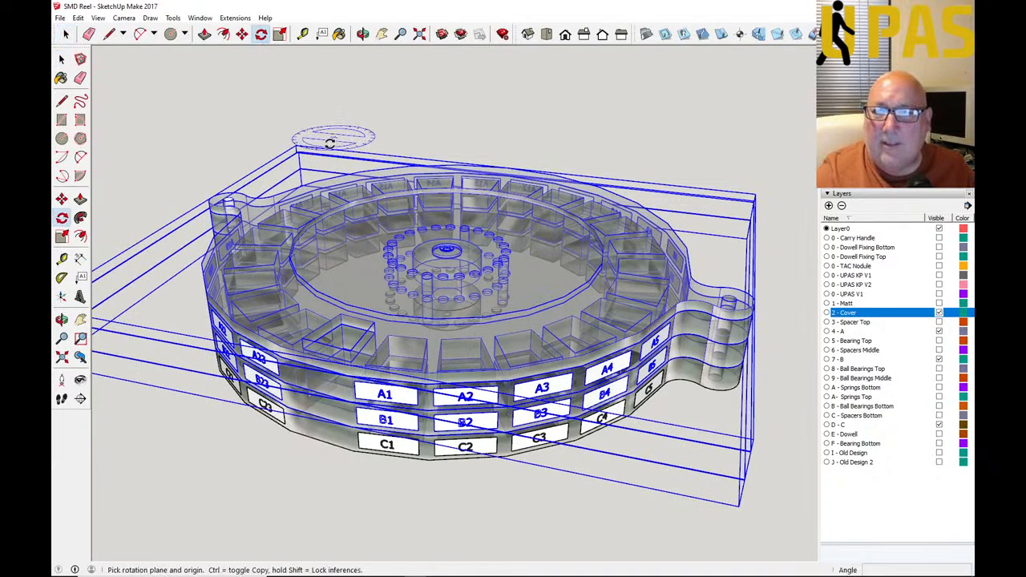
scroll(315, 222, "down", 3)
left_click(363, 34)
left_click_drag(337, 152, 365, 241)
scroll(365, 241, "up", 8)
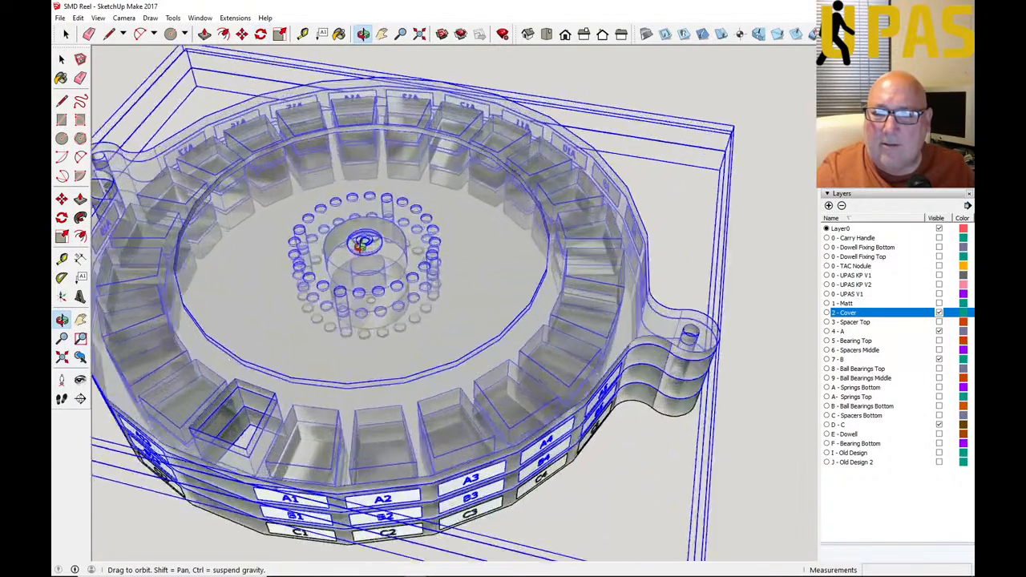
left_click(260, 34)
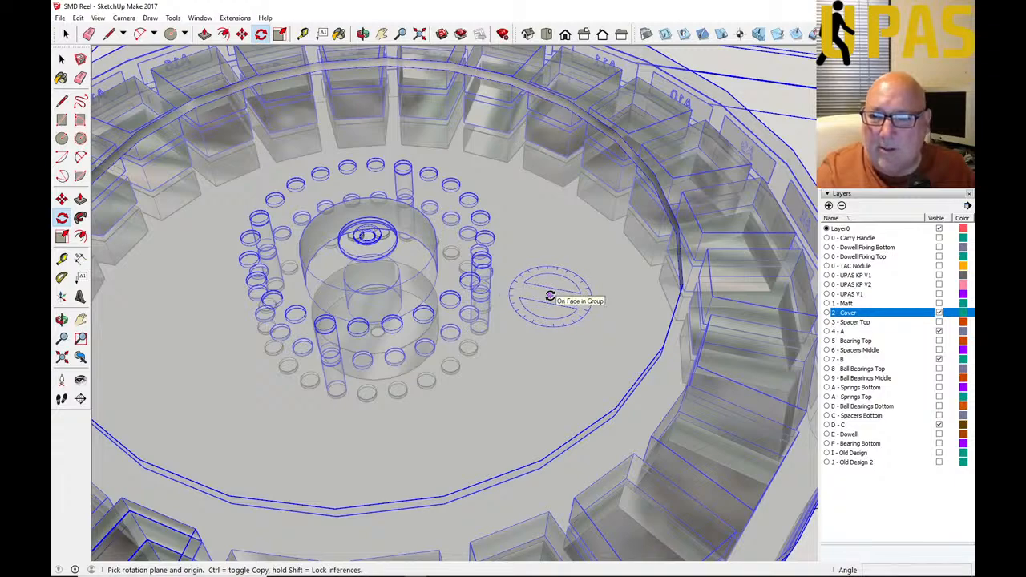
scroll(361, 236, "up", 5)
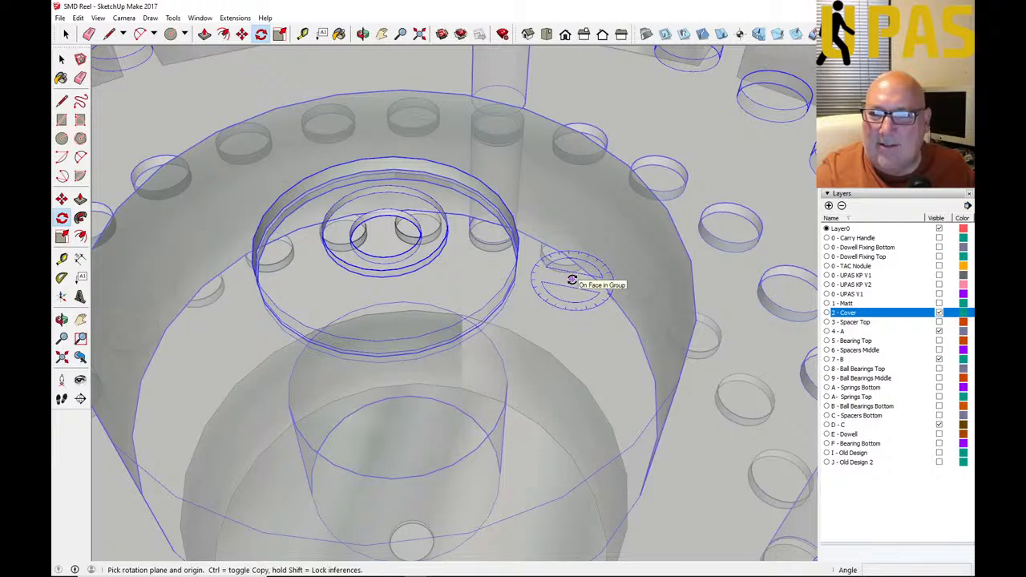
scroll(571, 277, "down", 5)
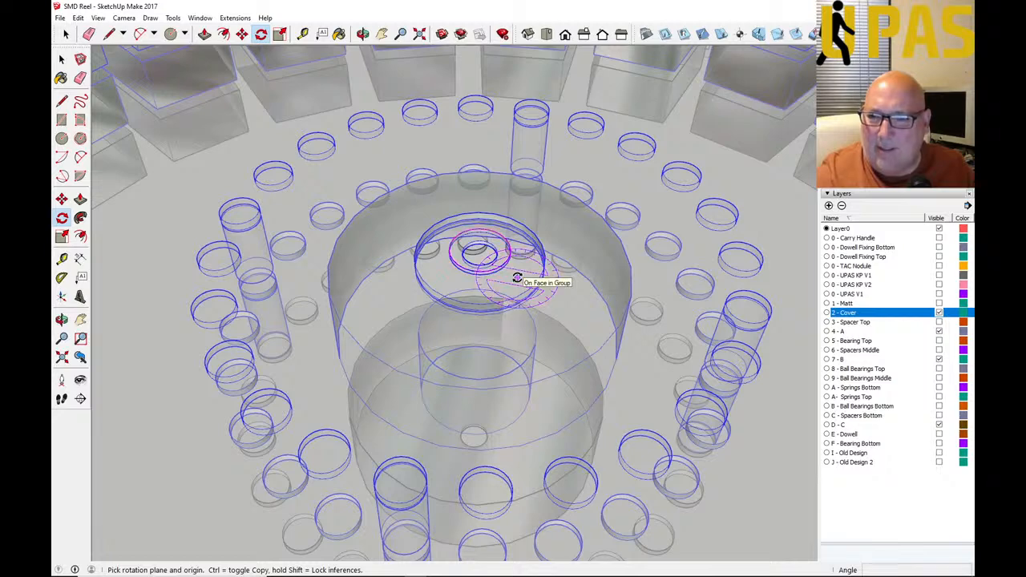
scroll(481, 254, "up", 3)
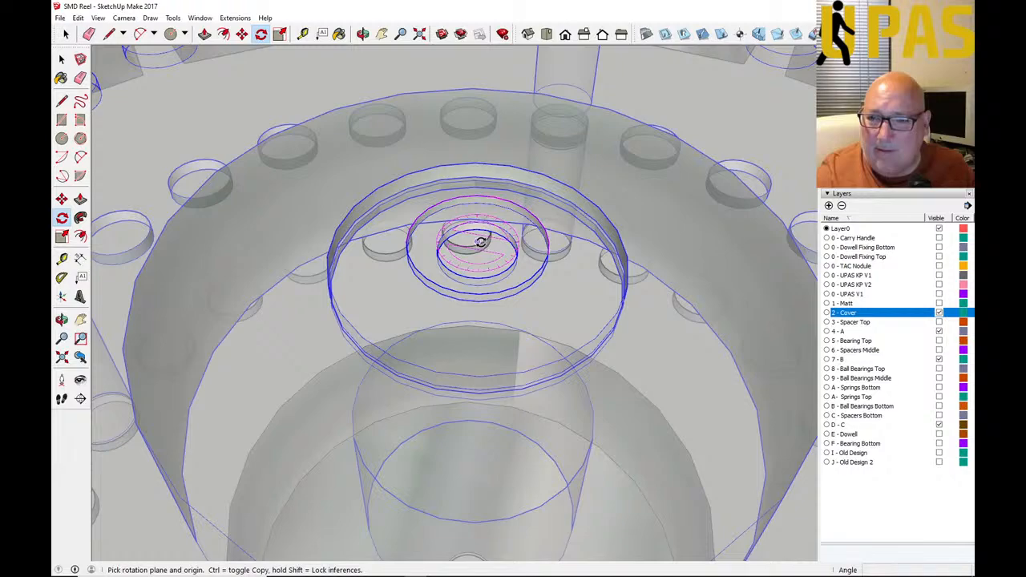
scroll(480, 242, "down", 8)
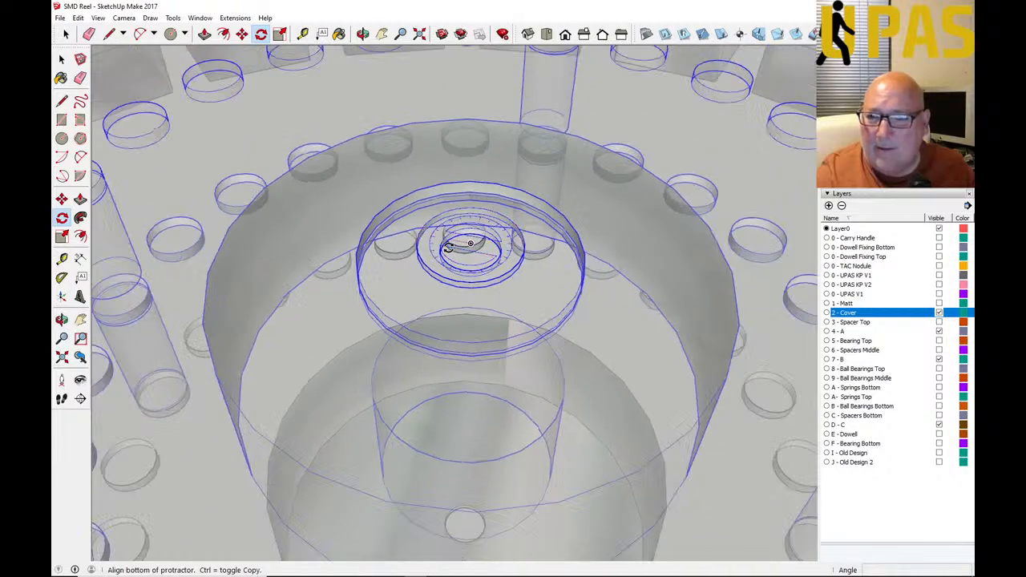
scroll(363, 260, "down", 6)
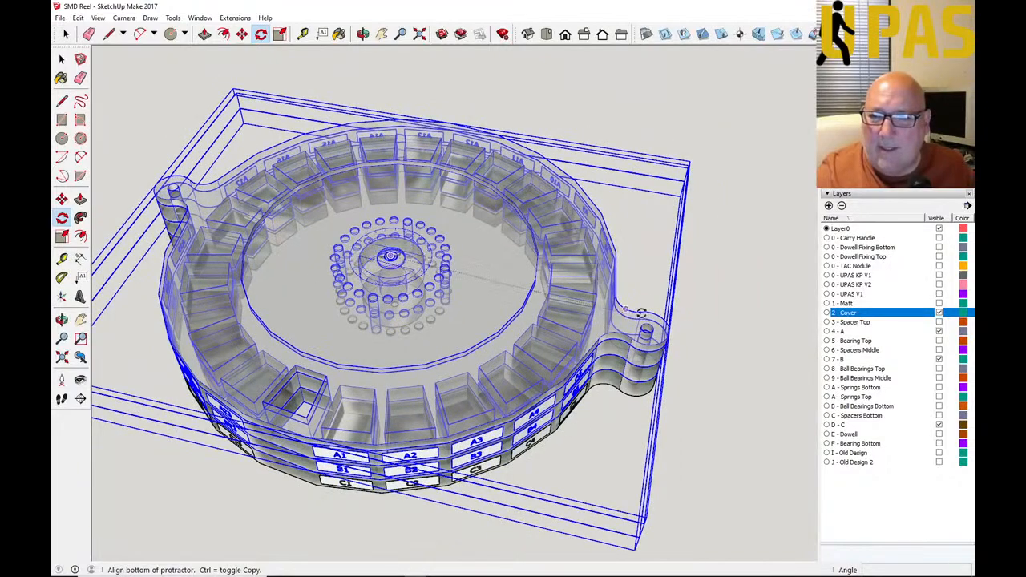
left_click(711, 320)
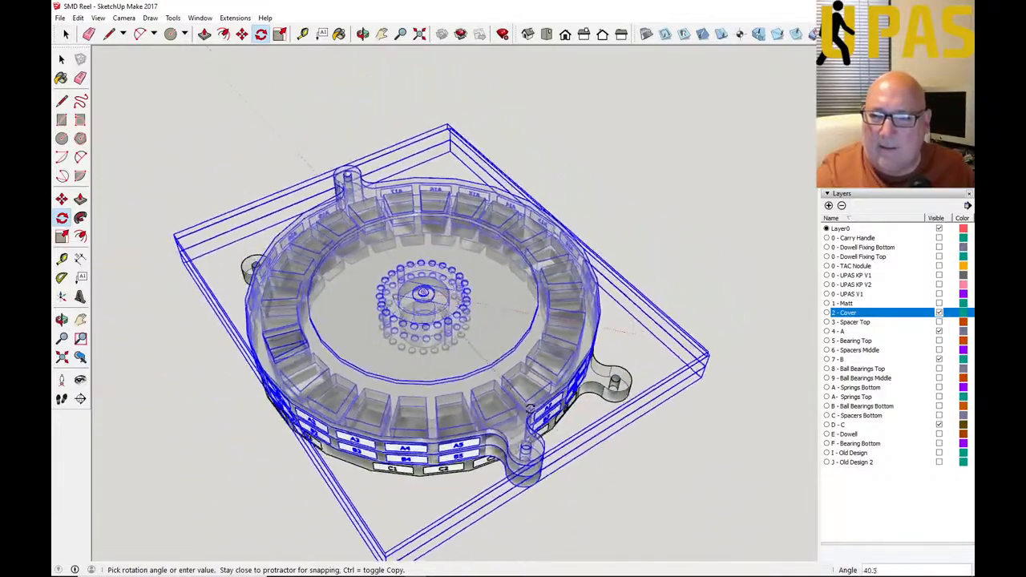
scroll(532, 412, "down", 4)
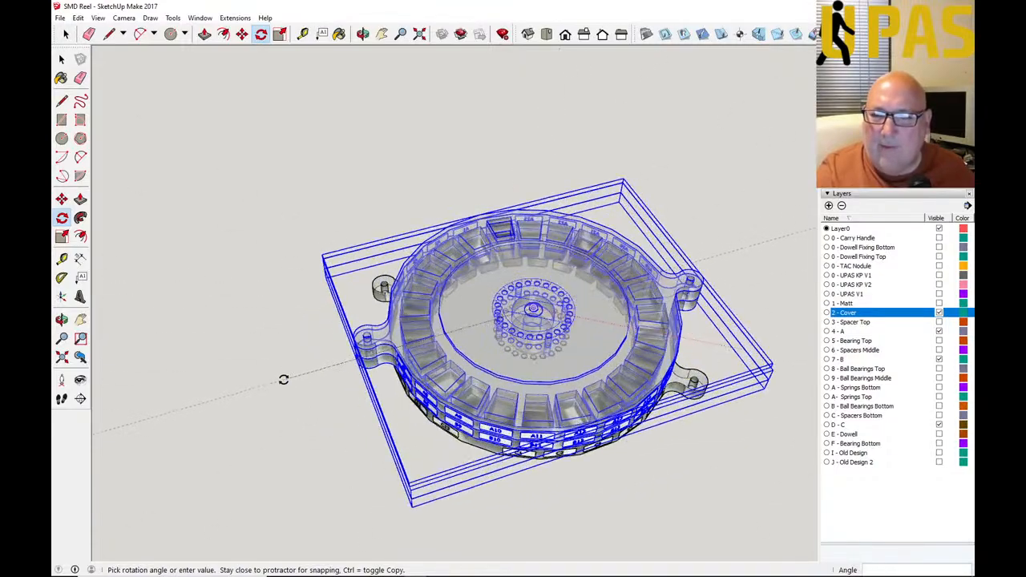
scroll(283, 379, "up", 2)
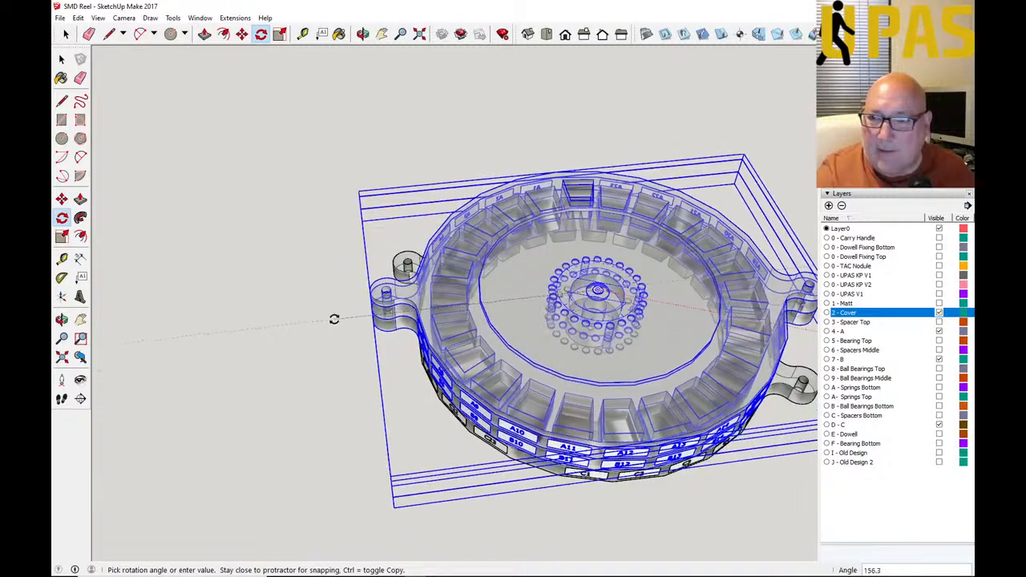
left_click(365, 392)
key("space")
left_click(178, 124)
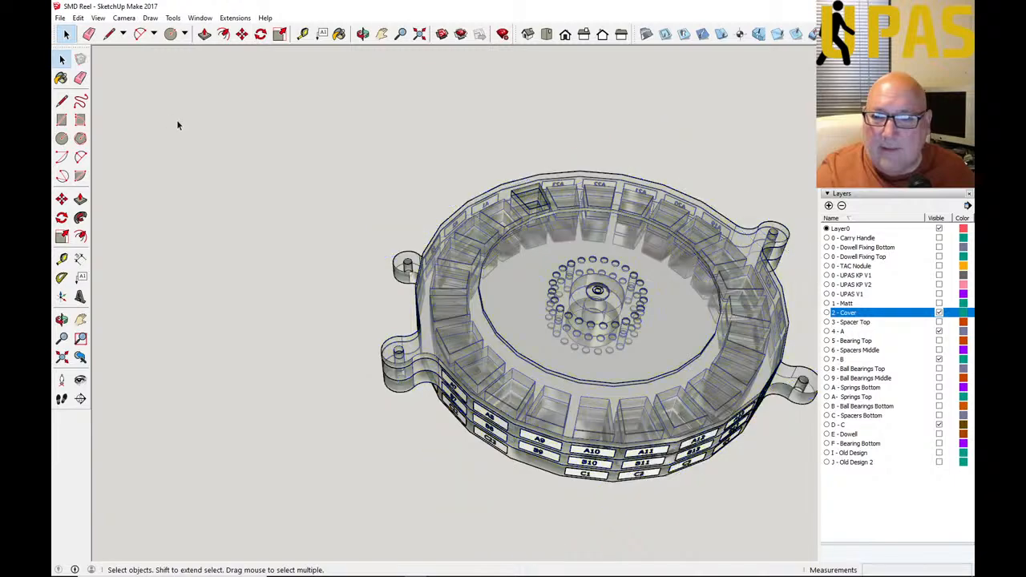
Step: Inspect the reel from above, checking the positions of the rotated upper sections and their lugs against section C
left_click(363, 34)
left_click_drag(297, 162, 376, 259)
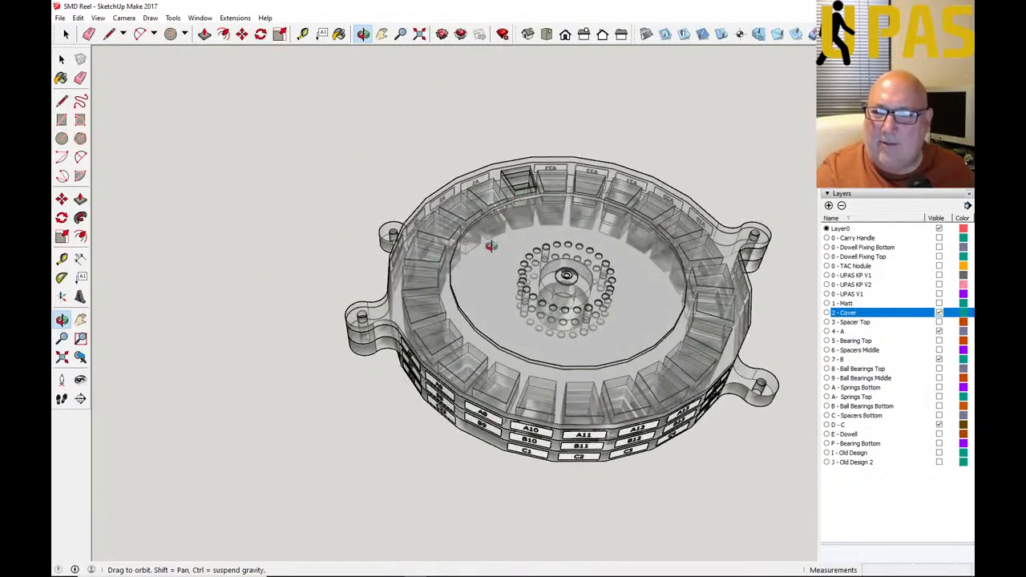
scroll(345, 253, "down", 4)
scroll(453, 233, "up", 4)
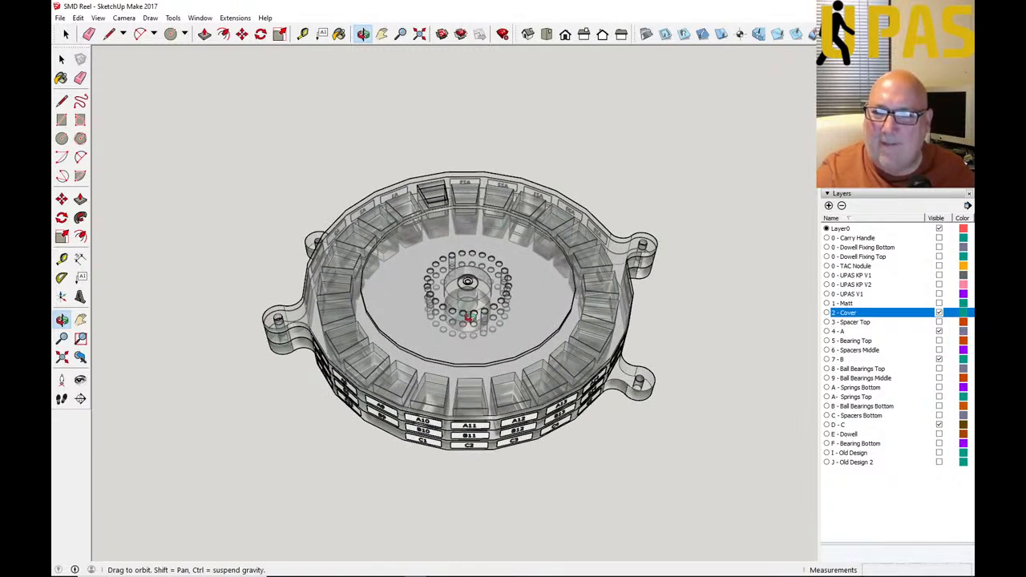
Step: Examine the open compartment from above and the side, comparing the A, B and C label alignment around C15
left_click_drag(271, 343, 471, 420)
scroll(437, 433, "up", 6)
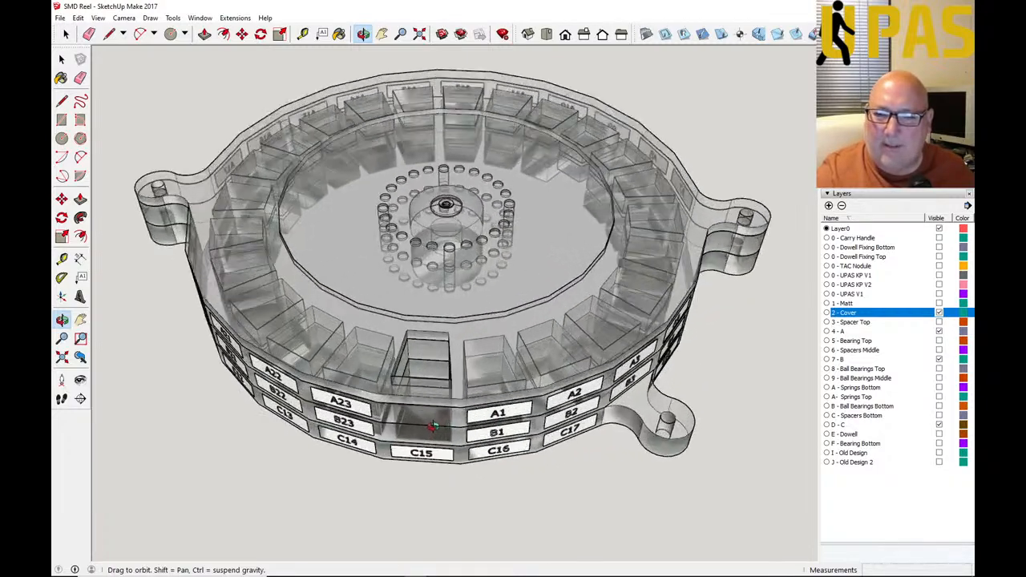
left_click_drag(499, 454, 433, 397)
scroll(433, 397, "up", 4)
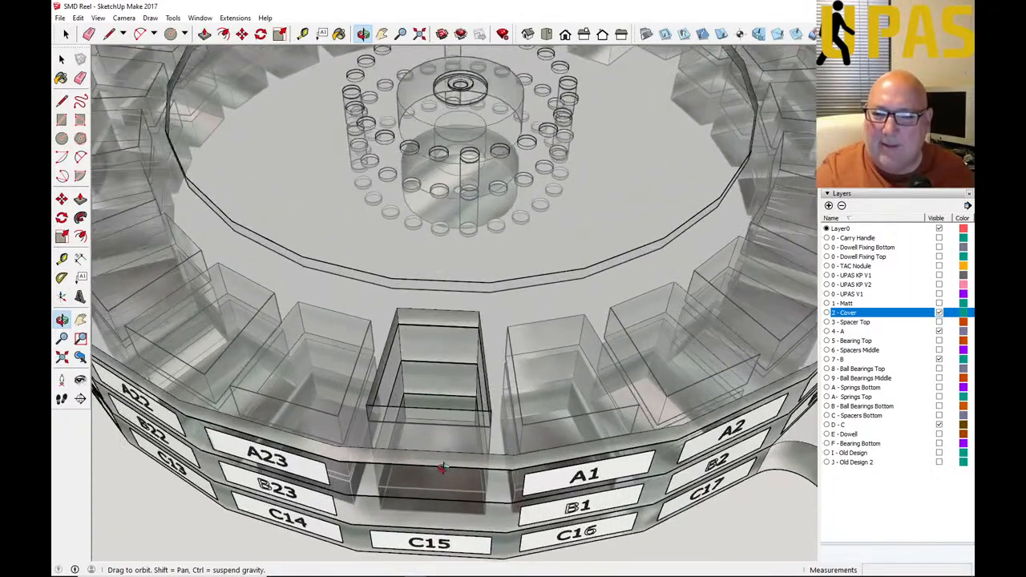
scroll(441, 467, "down", 6)
left_click_drag(449, 510, 445, 426)
left_click_drag(428, 311, 418, 333)
left_click_drag(415, 371, 414, 328)
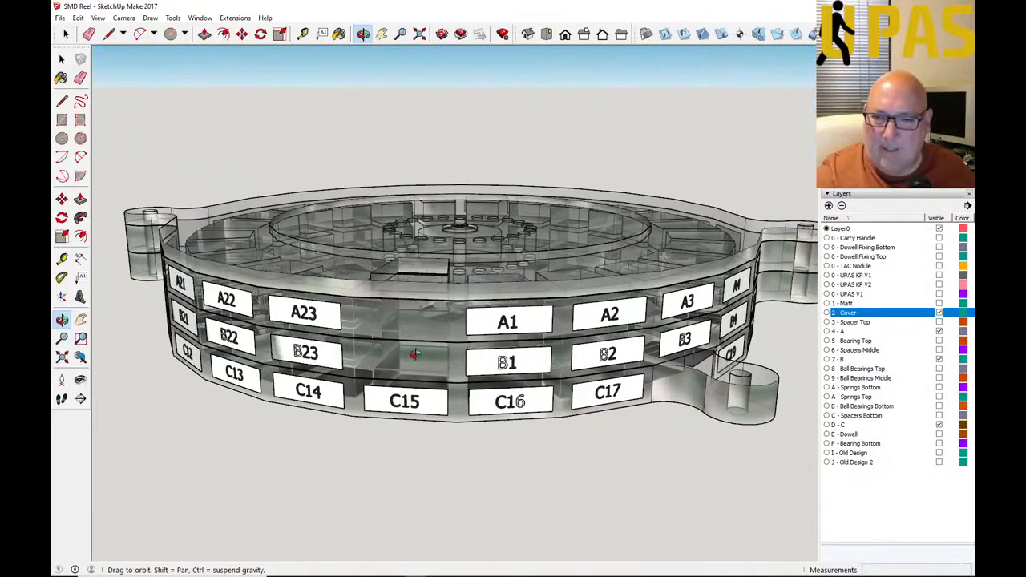
Step: Inspect the inside of the open compartment down to section C, and compare the positions of the lugs around the reel
mouse_move(418, 365)
left_mouse_down()
mouse_move(411, 431)
mouse_move(426, 366)
left_mouse_up()
scroll(425, 356, "down", 3)
left_click_drag(425, 476, 419, 490)
scroll(413, 477, "up", 5)
scroll(414, 451, "up", 2)
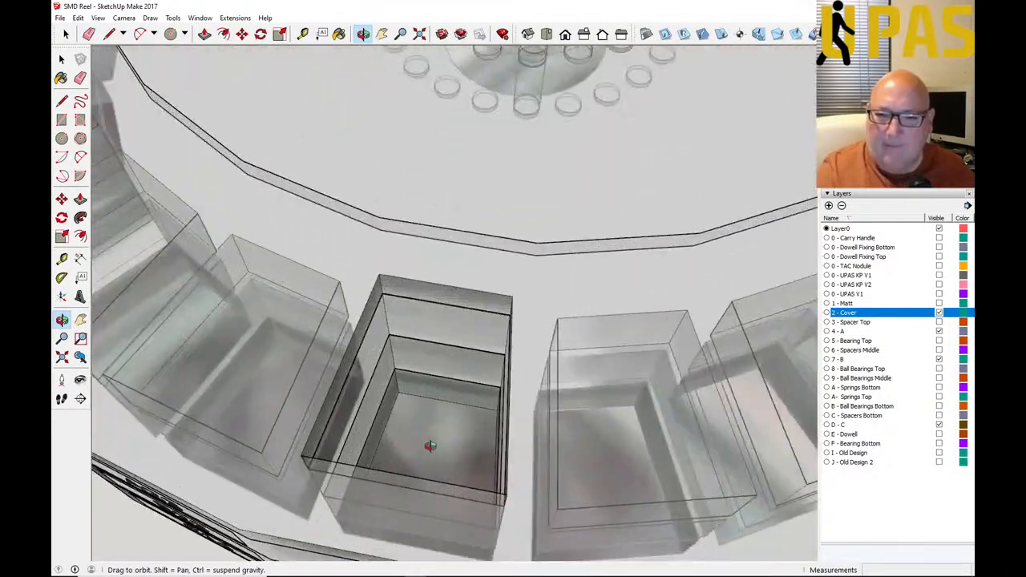
left_click_drag(431, 443, 449, 407)
scroll(451, 404, "down", 6)
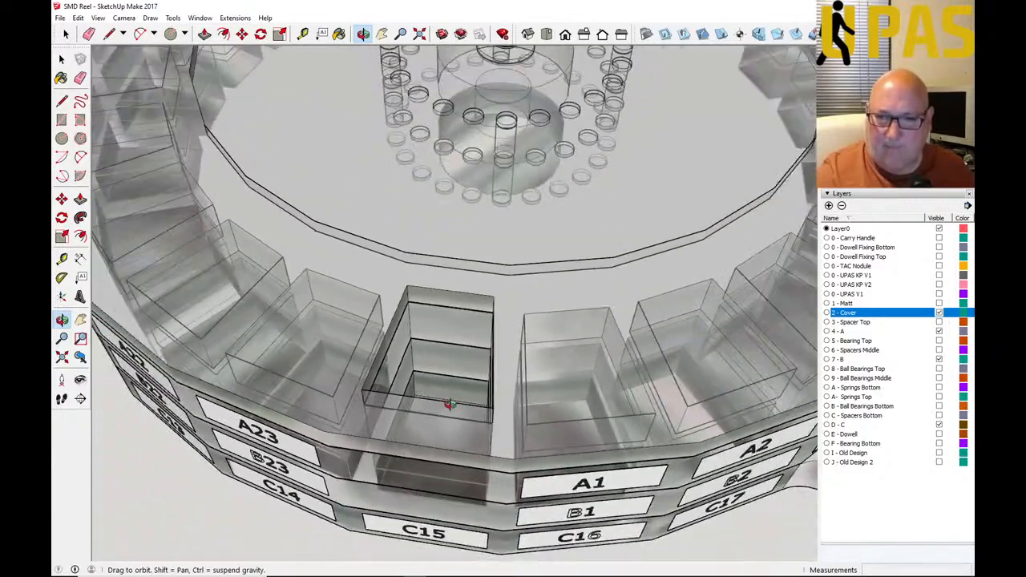
scroll(450, 404, "down", 3)
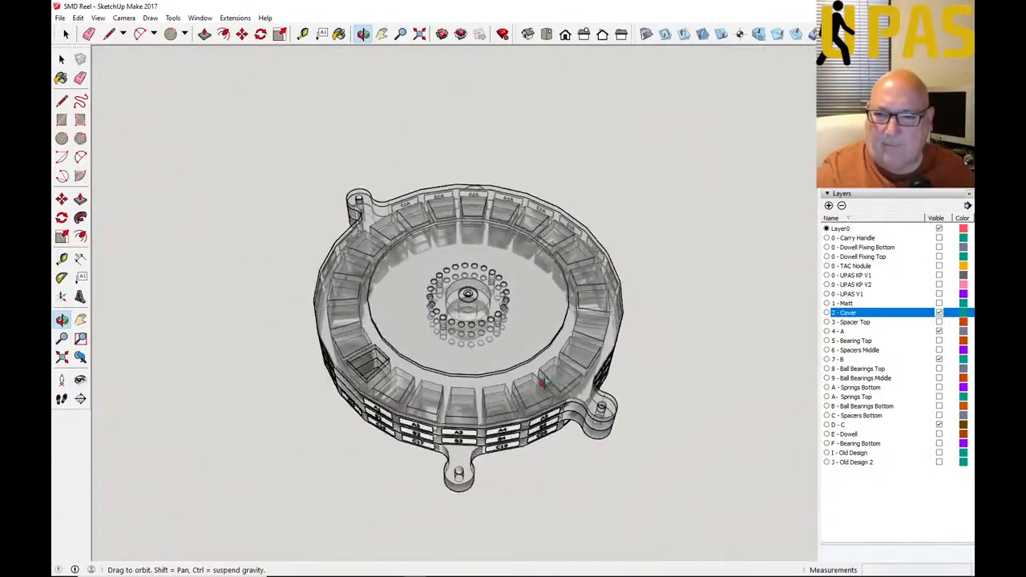
left_click_drag(419, 379, 473, 389)
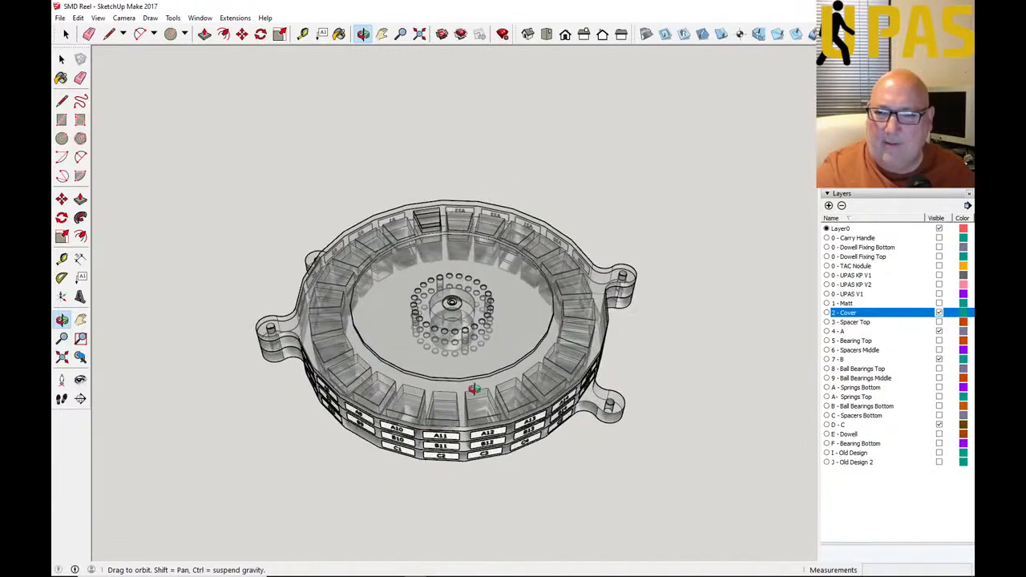
Step: Undo the last rotation of the cover with sections A and B
left_click(78, 18)
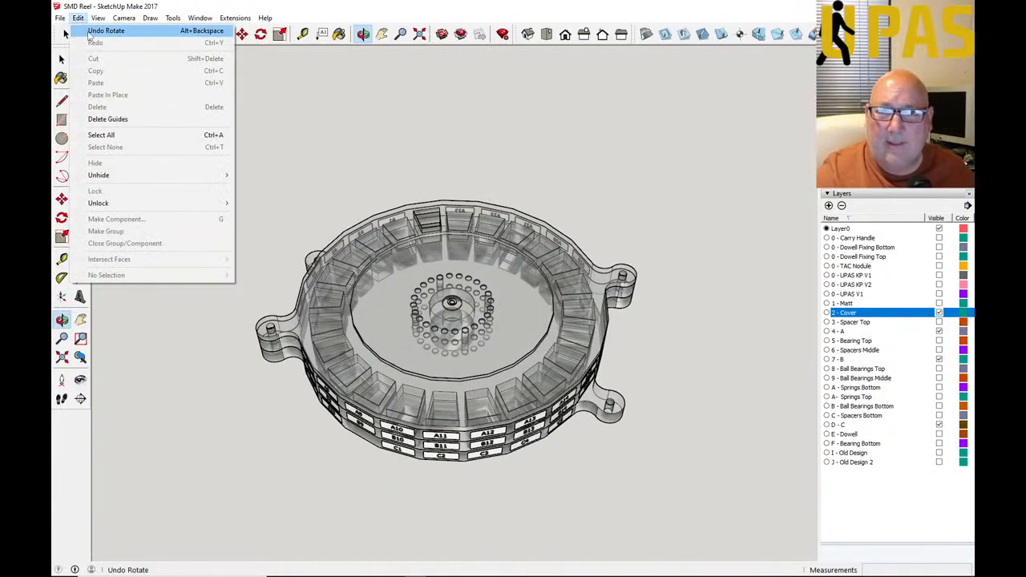
left_click(90, 32)
left_click_drag(340, 373, 455, 343)
scroll(455, 343, "up", 4)
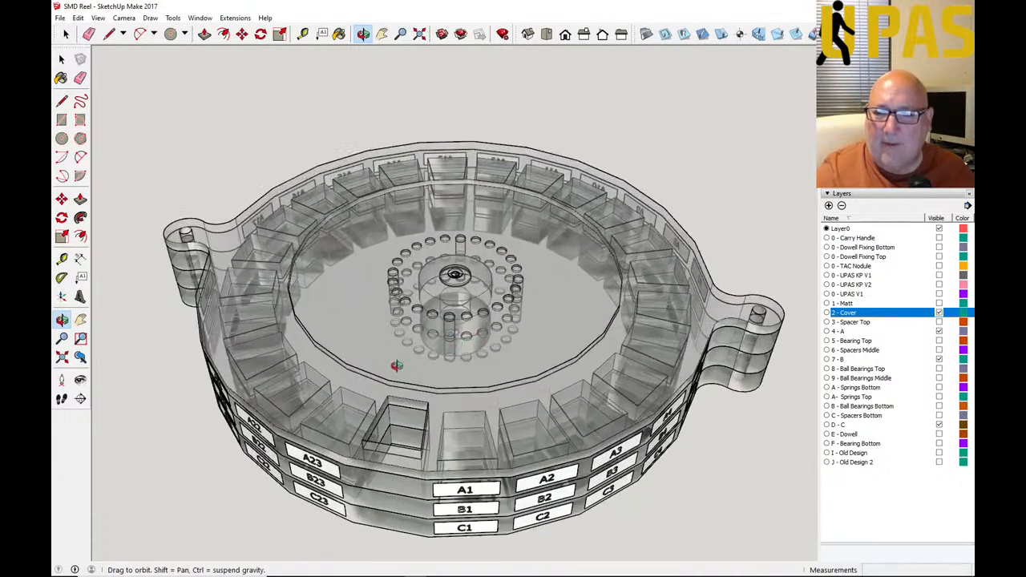
Step: Check the alignment of the A, B and C labels, the open compartment and the side lugs across the stacked sections
left_click_drag(397, 365, 468, 348)
left_click_drag(284, 278, 323, 406)
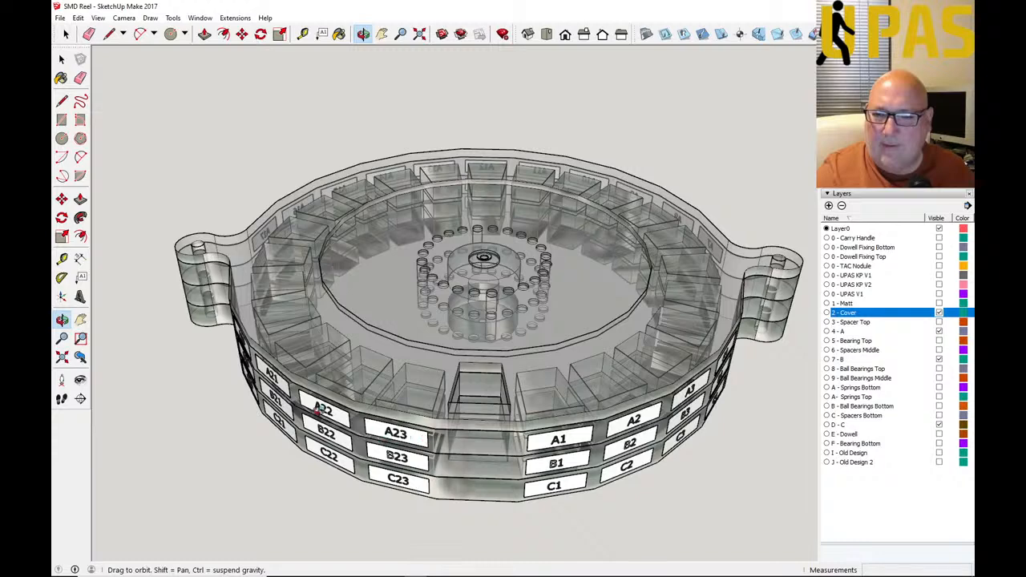
scroll(295, 393, "down", 2)
scroll(295, 392, "down", 2)
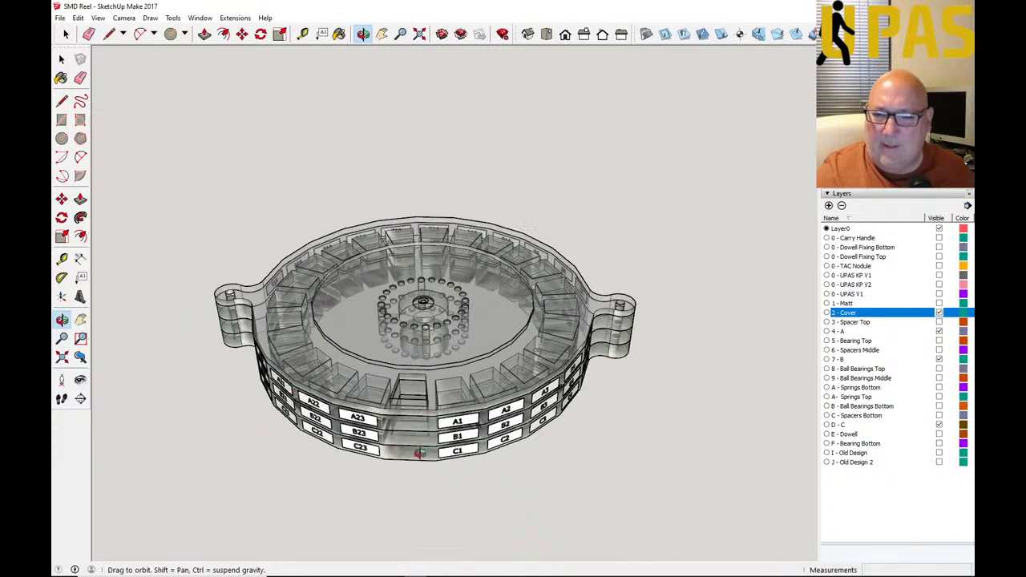
scroll(420, 452, "up", 4)
scroll(463, 450, "up", 2)
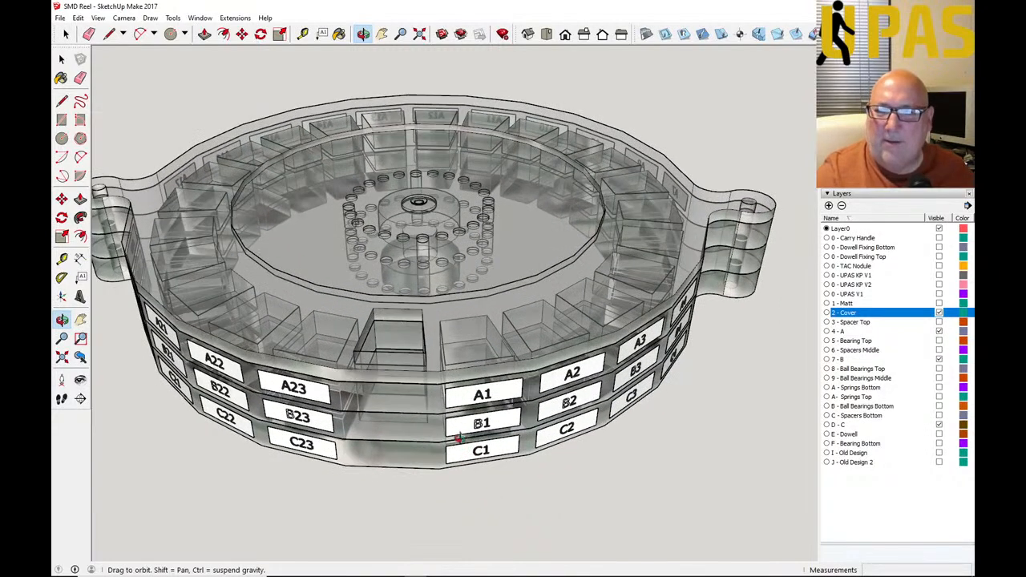
left_click_drag(565, 448, 584, 449)
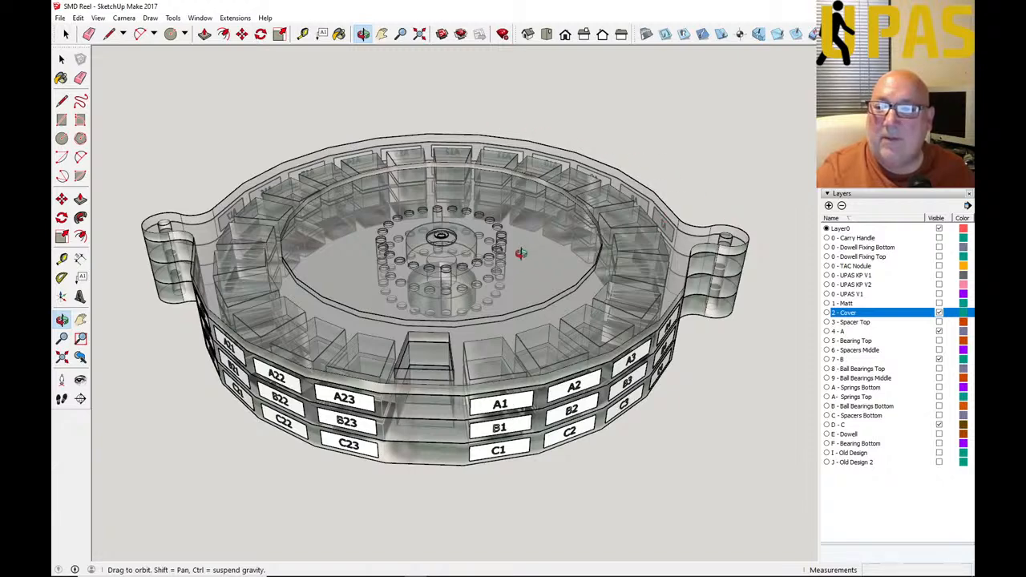
left_click_drag(351, 319, 340, 322)
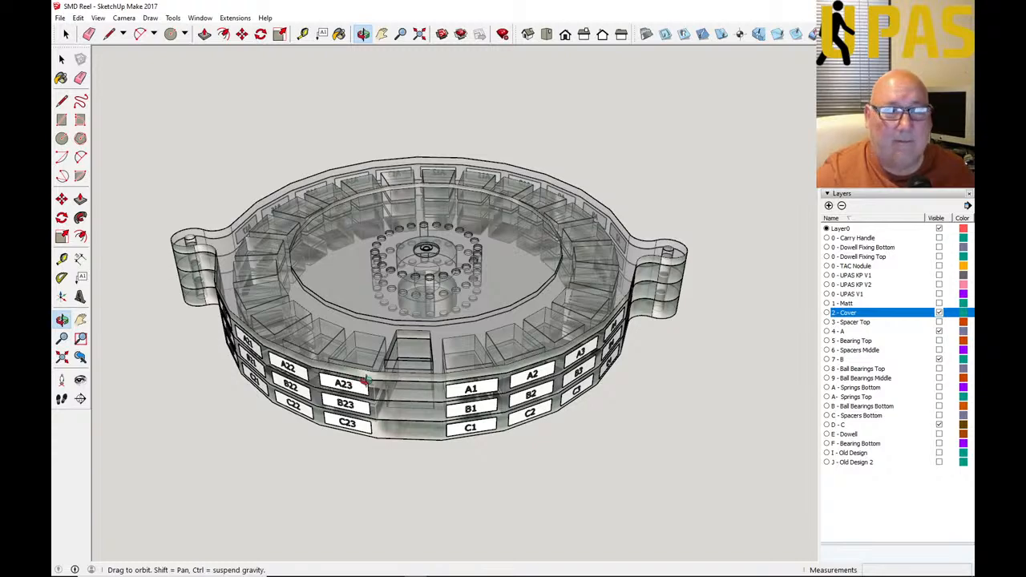
left_click_drag(416, 441, 366, 391)
left_click_drag(403, 300, 412, 247)
Step: Examine the central hub and its rings of holes up close through the transparent cover and sections
scroll(428, 283, "up", 6)
scroll(429, 283, "up", 3)
scroll(412, 322, "down", 2)
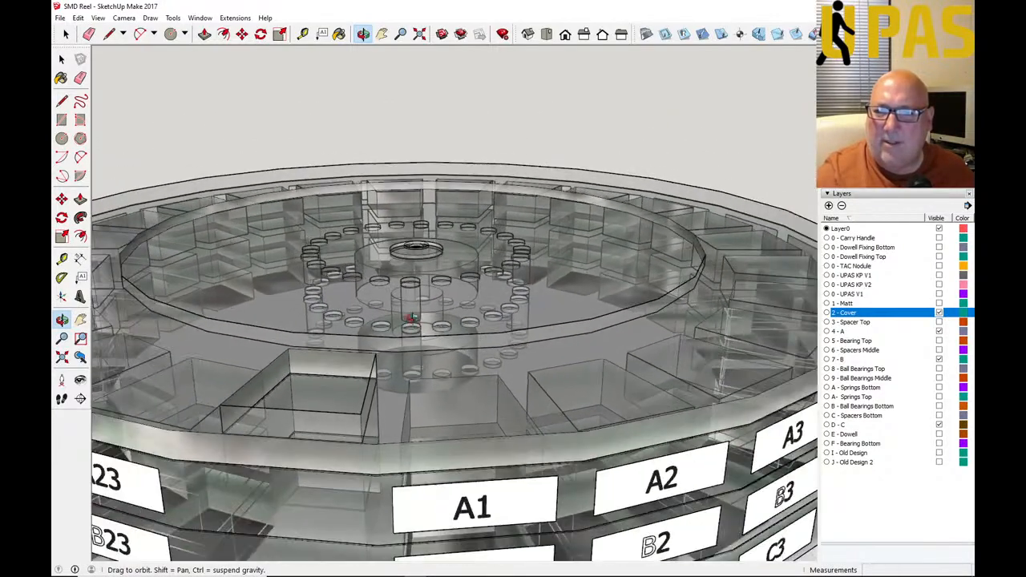
scroll(378, 309, "up", 2)
left_click_drag(366, 298, 383, 398)
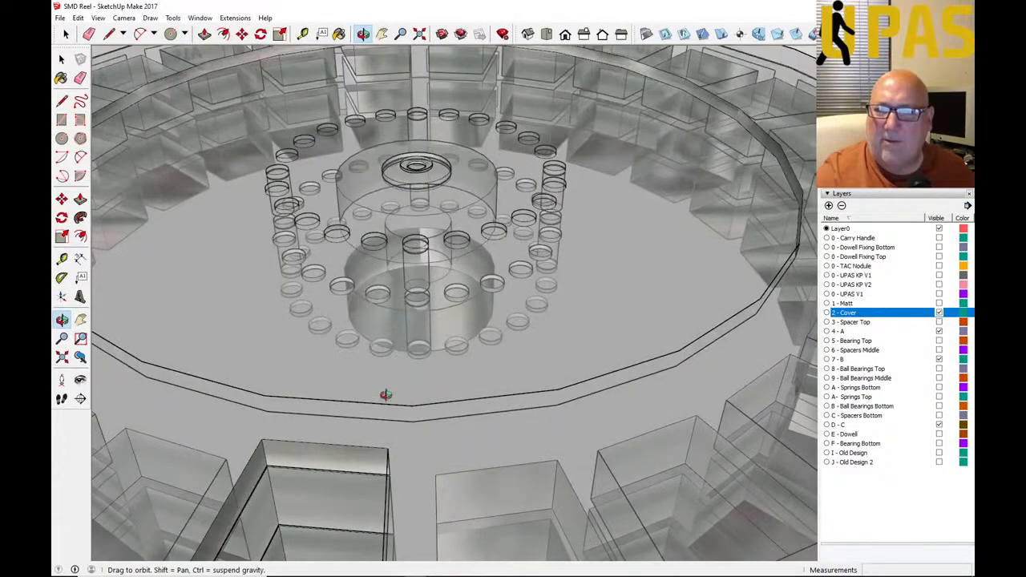
scroll(465, 380, "down", 3)
scroll(429, 231, "up", 4)
scroll(430, 230, "up", 2)
left_click_drag(419, 229, 423, 273)
scroll(424, 273, "down", 6)
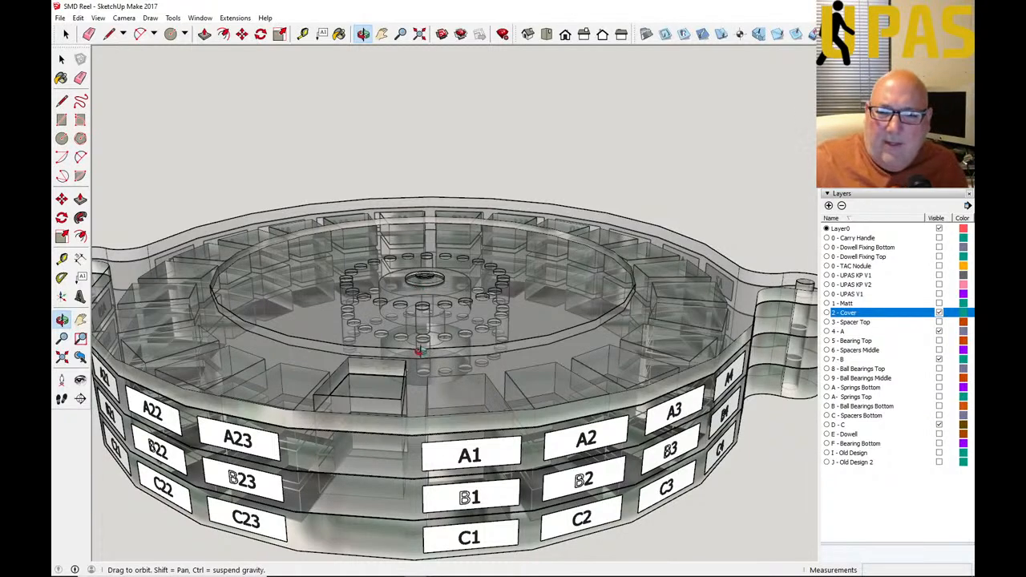
Step: Review the whole stacked reel from low and raised angles, looking at the label columns and the gap beside A1
scroll(419, 351, "down", 3)
left_click_drag(361, 451, 370, 421)
scroll(355, 379, "up", 5)
scroll(540, 405, "down", 3)
left_click_drag(440, 376, 511, 353)
mouse_move(391, 344)
left_mouse_down()
mouse_move(378, 362)
mouse_move(395, 362)
left_mouse_up()
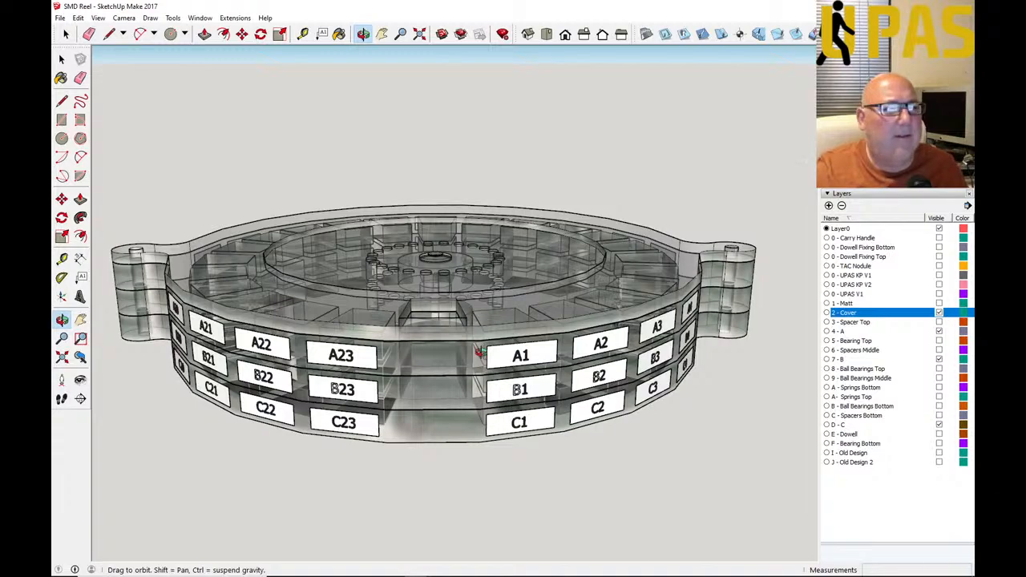
left_click_drag(529, 327, 438, 405)
scroll(614, 393, "down", 2)
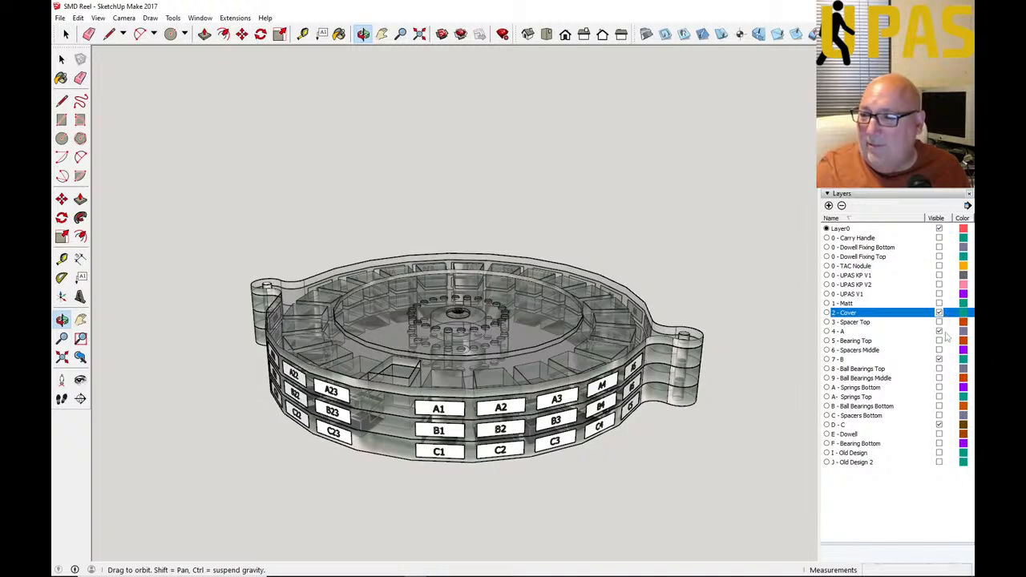
Step: Show the Dowell, Bearing Bottom, Spacers Bottom, both Springs, and the Ball Bearings Bottom, Middle and Top layers
left_click(938, 433)
left_click(939, 443)
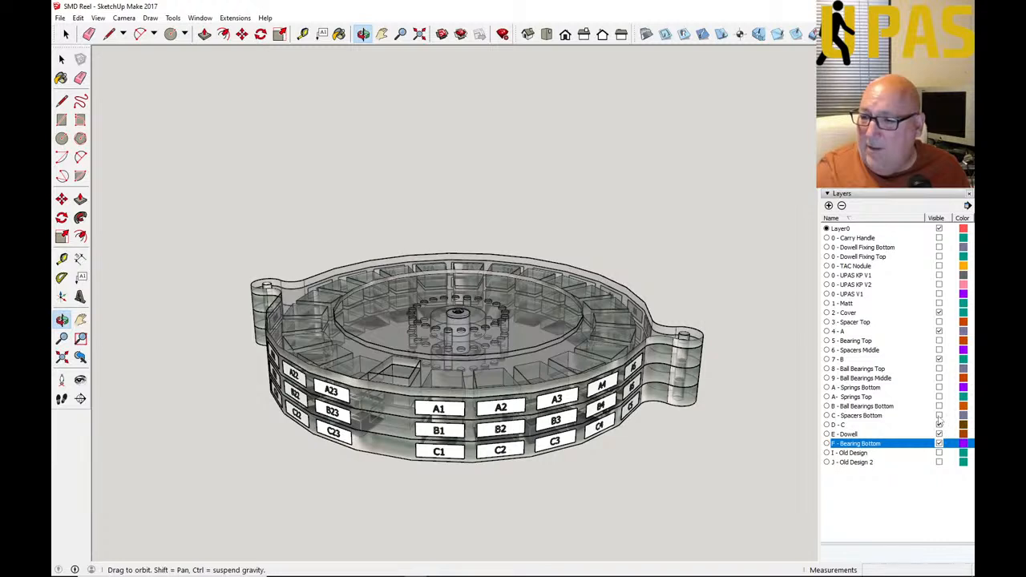
left_click(939, 415)
left_click(939, 397)
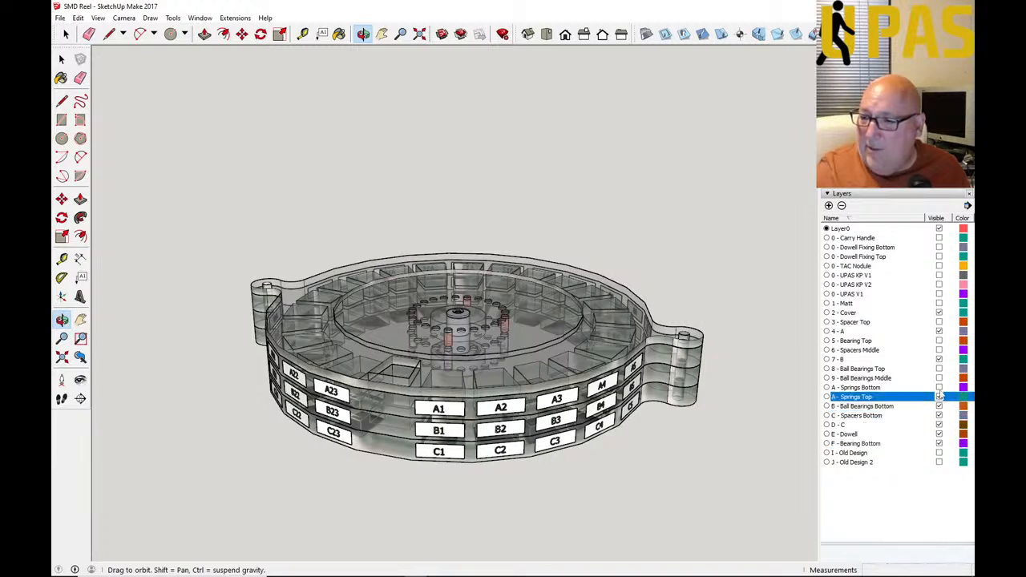
left_click(938, 387)
left_click(939, 377)
left_click(938, 367)
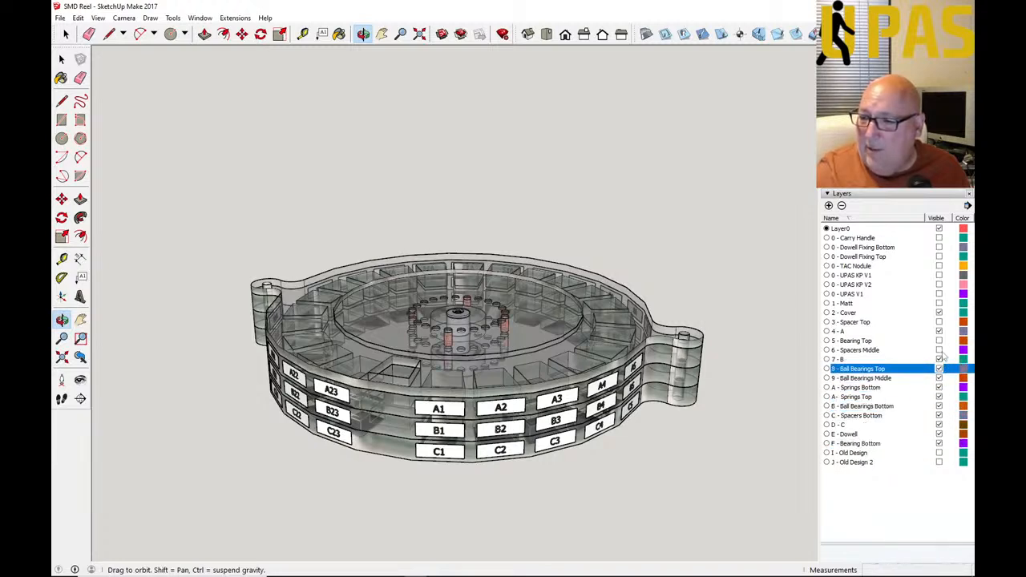
Step: Make the Spacers Middle, Bearing Top, Spacer Top and Matt layers visible, keeping section B shown
left_click(938, 359)
left_click(938, 349)
left_click(939, 340)
left_click(938, 321)
left_click(938, 303)
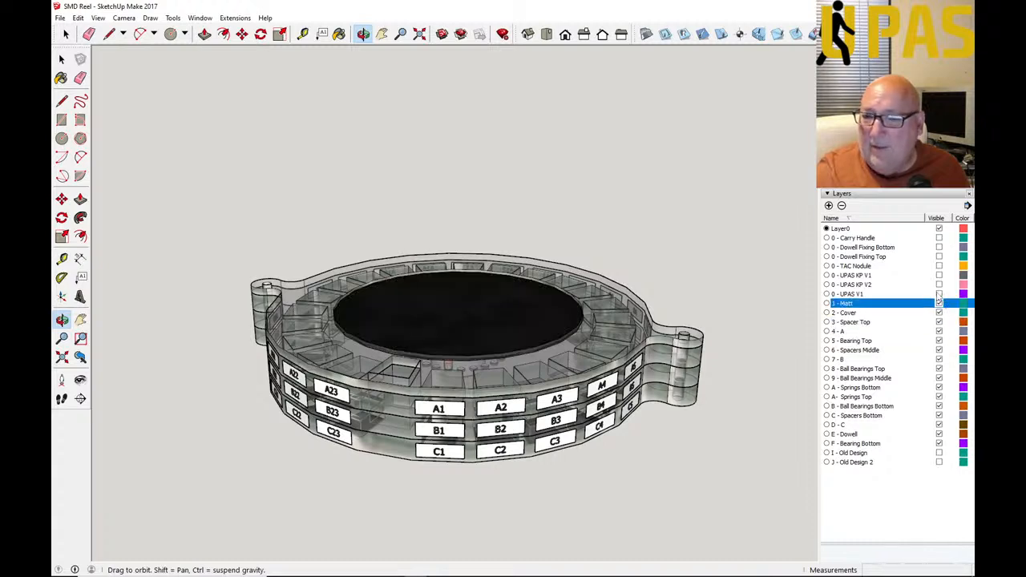
Step: Briefly show and hide the UPAS V1 layer, and make the UPAS KP V2 layer visible instead
left_click(939, 293)
left_click(938, 293)
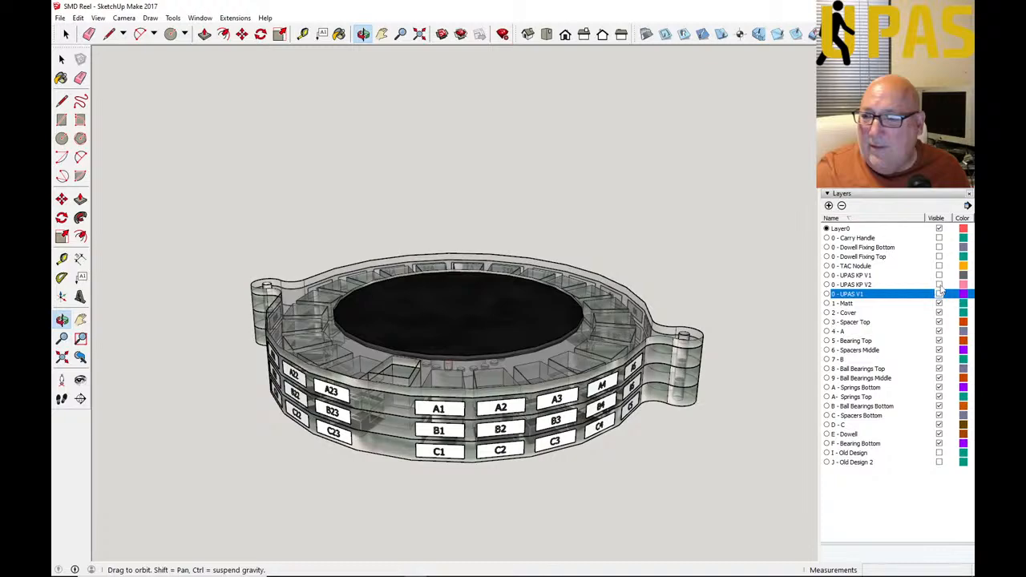
left_click(939, 284)
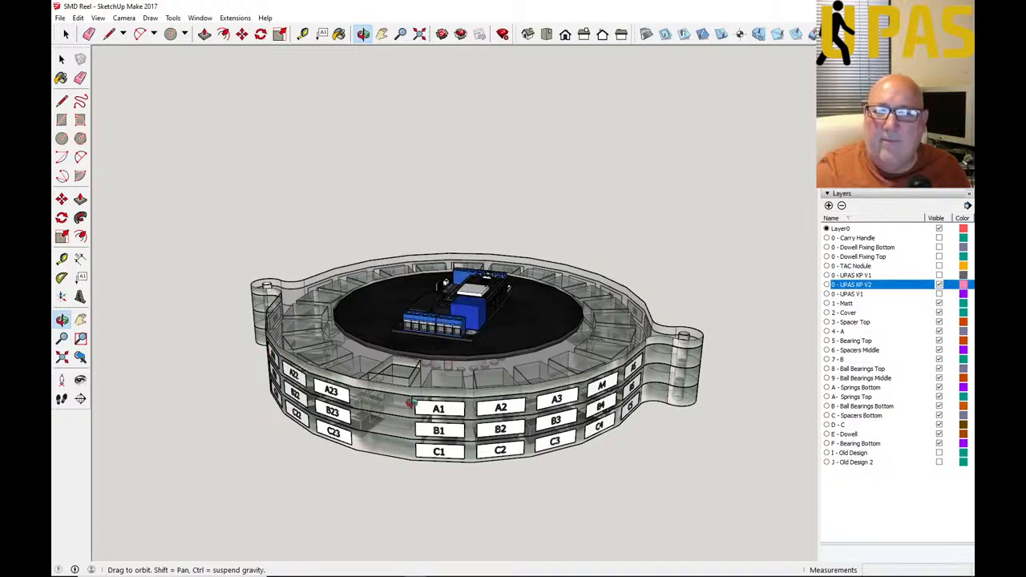
Step: Examine the UPAS KP V2 board on the black mat from above and from different sides
scroll(406, 405, "up", 3)
scroll(331, 406, "down", 2)
scroll(329, 406, "down", 1)
scroll(494, 359, "up", 4)
left_click_drag(446, 315, 454, 411)
scroll(450, 401, "down", 2)
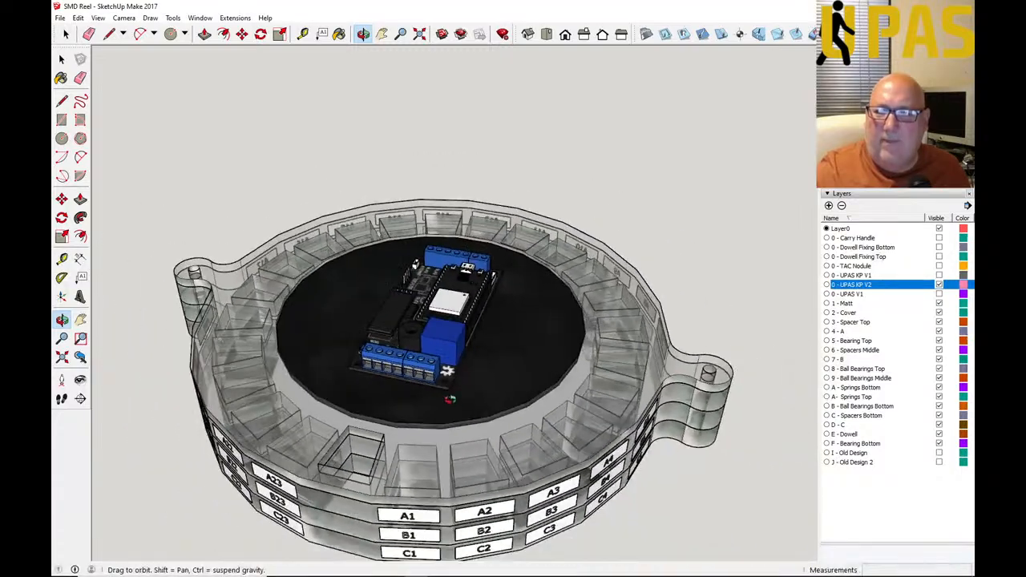
left_click_drag(537, 390, 361, 323)
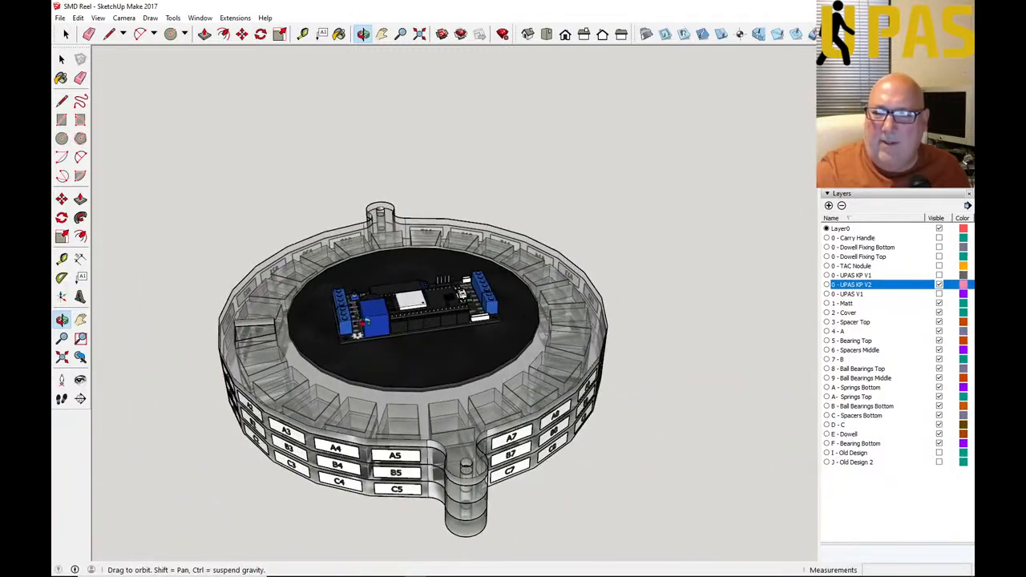
left_click_drag(424, 305, 490, 340)
scroll(391, 330, "up", 5)
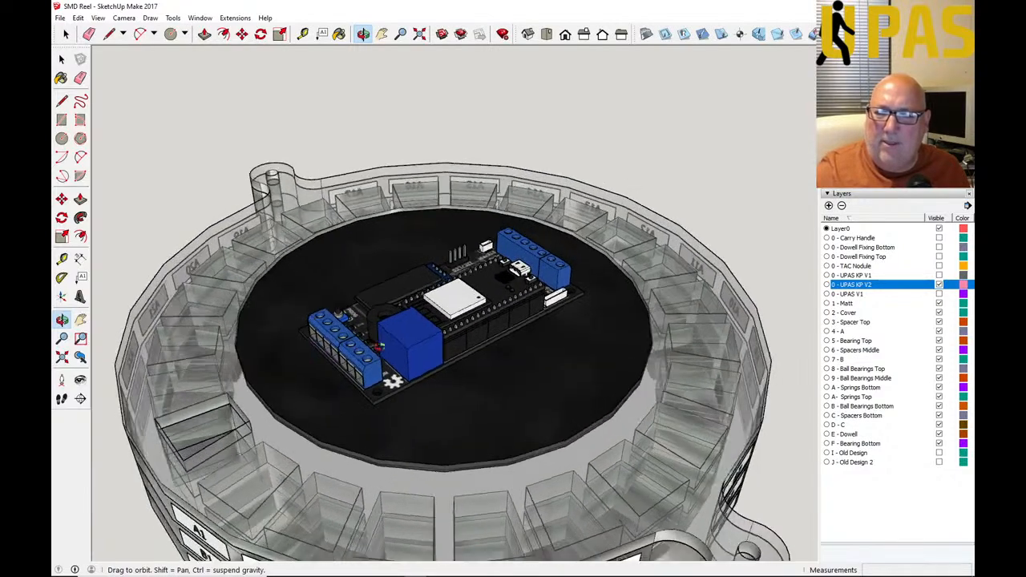
Step: Review the assembled reel with the board on its mat, looking at the lugs, compartments and label columns
scroll(476, 355, "down", 5)
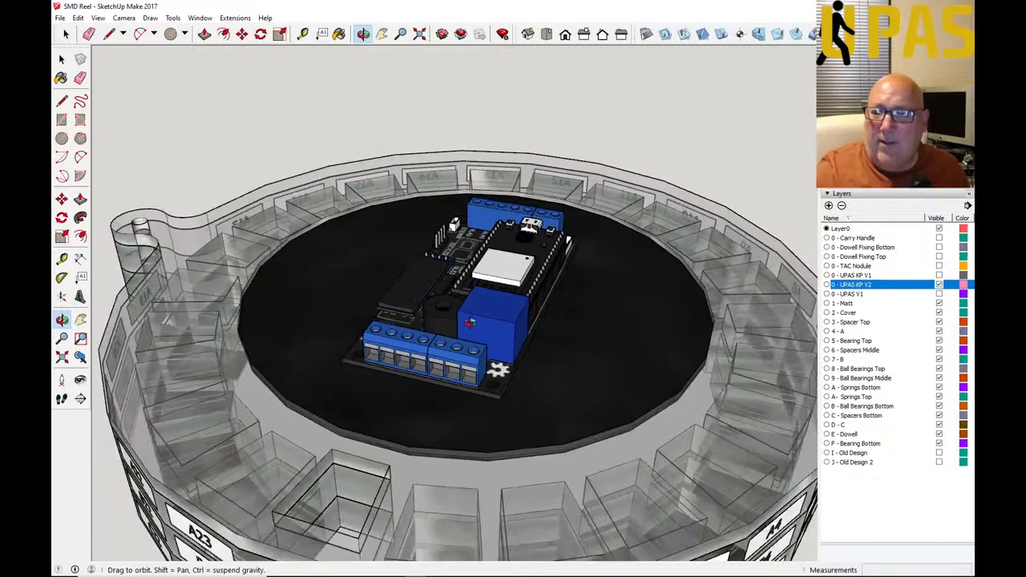
scroll(470, 323, "down", 3)
mouse_move(659, 343)
left_mouse_down()
mouse_move(609, 360)
mouse_move(694, 338)
left_mouse_up()
left_click_drag(479, 376, 511, 400)
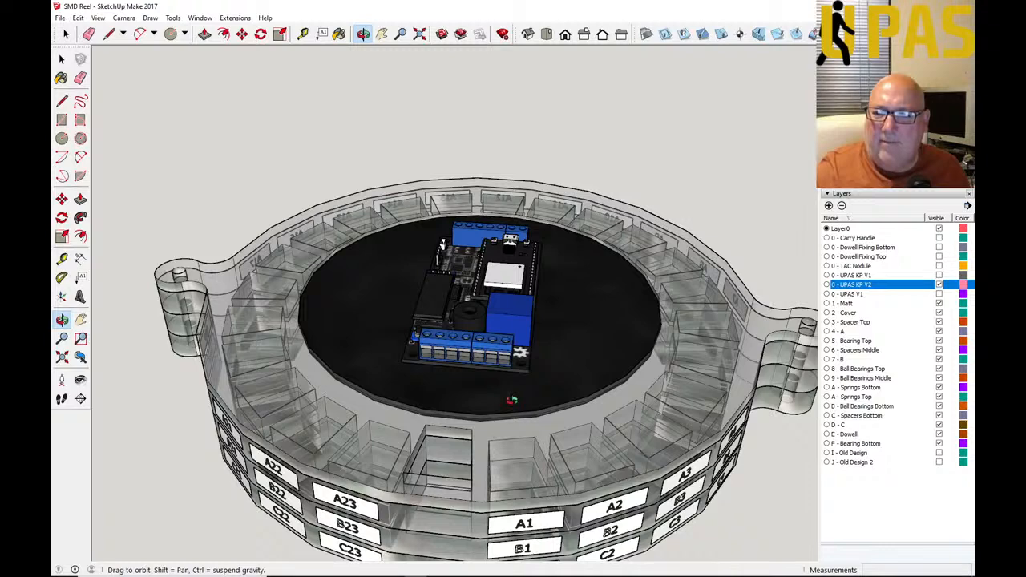
scroll(469, 400, "down", 2)
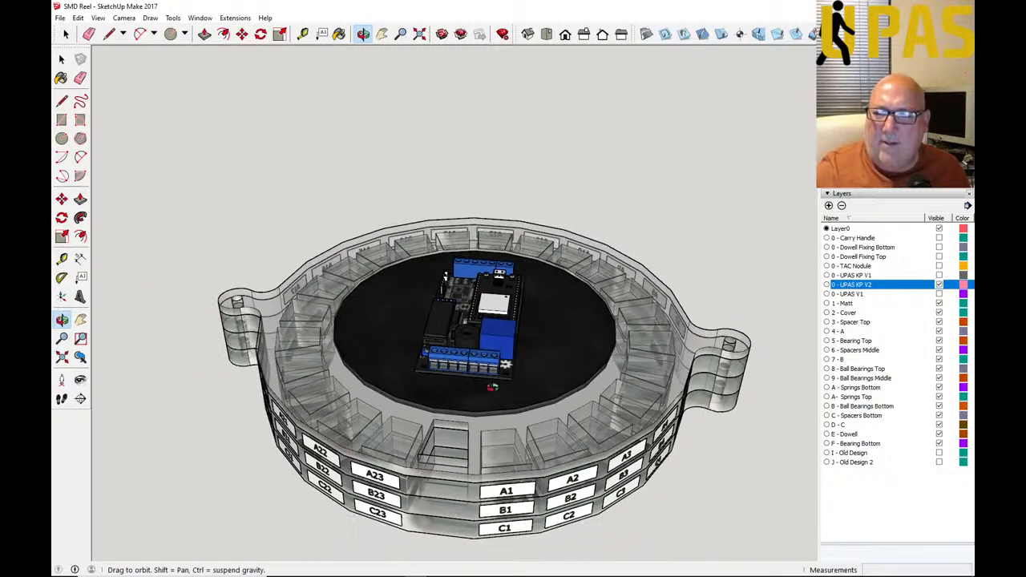
left_click_drag(530, 368, 370, 297)
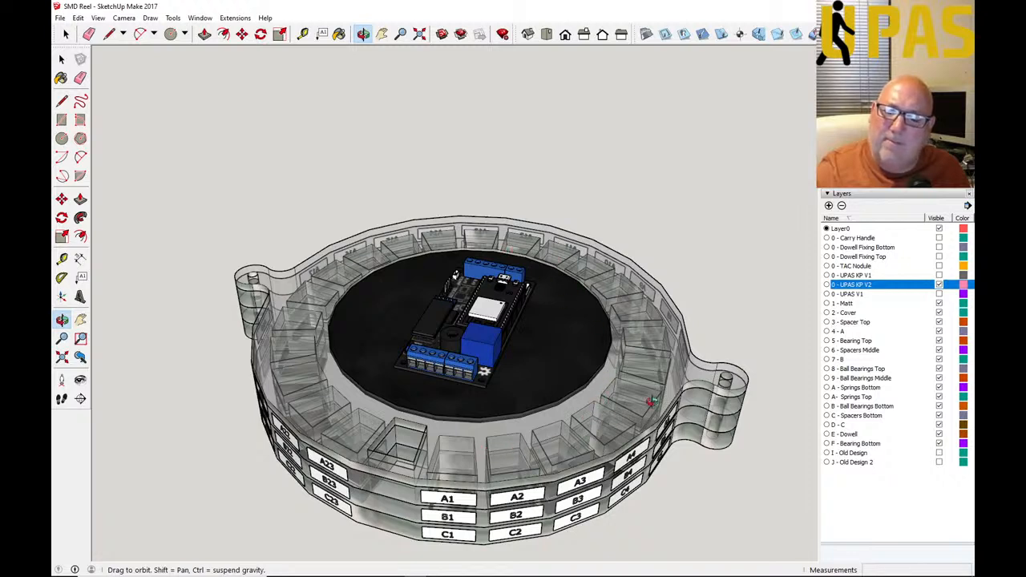
scroll(322, 323, "down", 1)
scroll(359, 416, "up", 3)
scroll(359, 416, "up", 1)
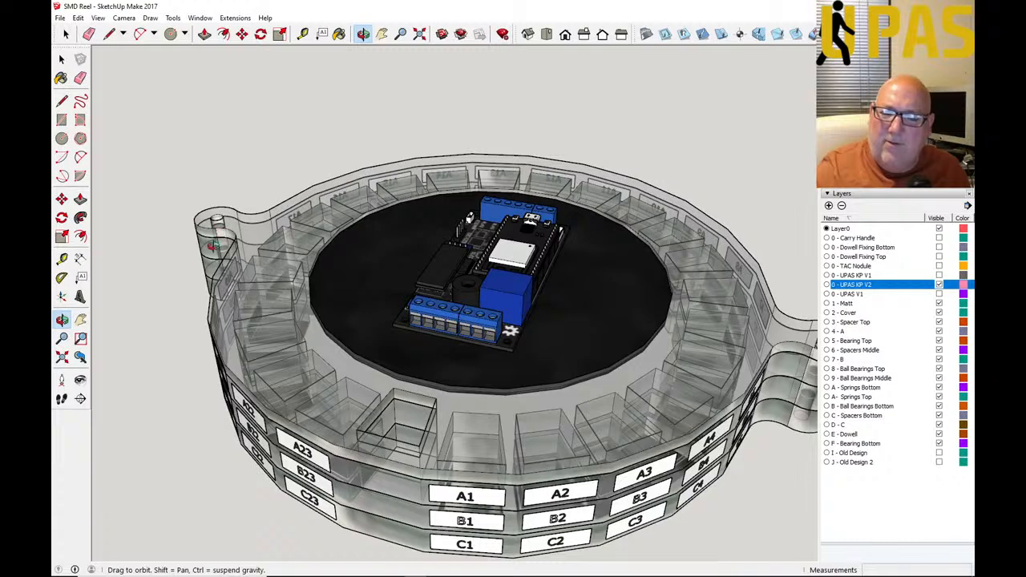
left_click_drag(263, 343, 321, 361)
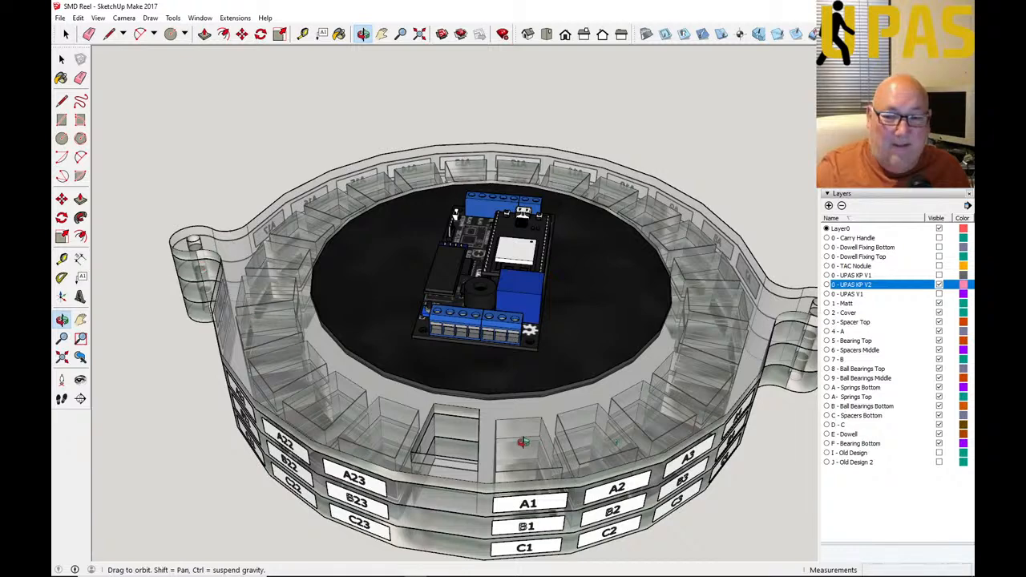
scroll(480, 429, "down", 3)
scroll(410, 420, "up", 3)
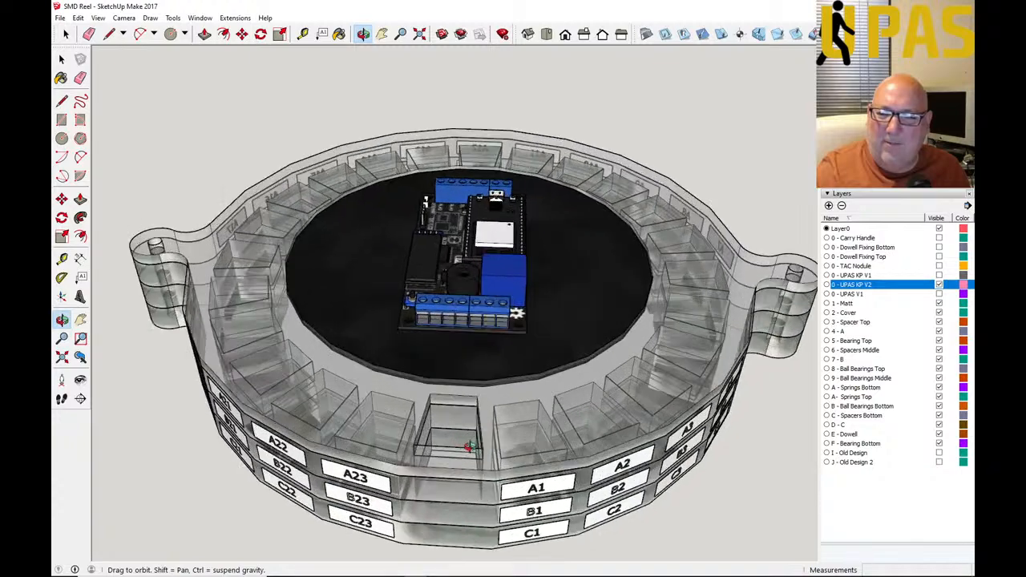
Step: Examine the reel's label columns and the cover's opening above the compartments from lower and higher angles with the board in place
scroll(469, 446, "up", 2)
left_click_drag(430, 439, 391, 374)
scroll(362, 380, "down", 2)
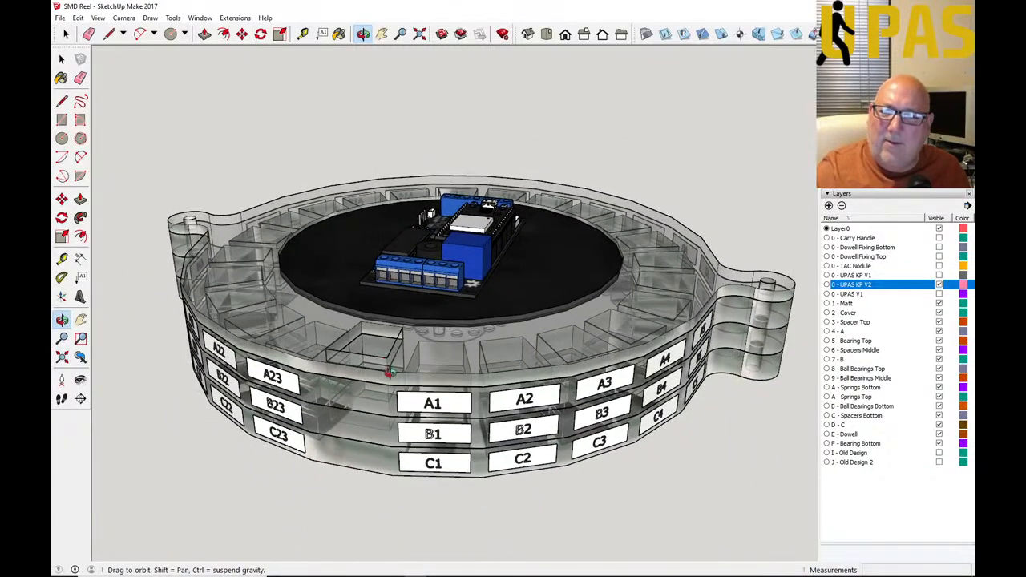
scroll(387, 369, "up", 3)
left_click_drag(385, 367, 429, 388)
scroll(440, 388, "down", 2)
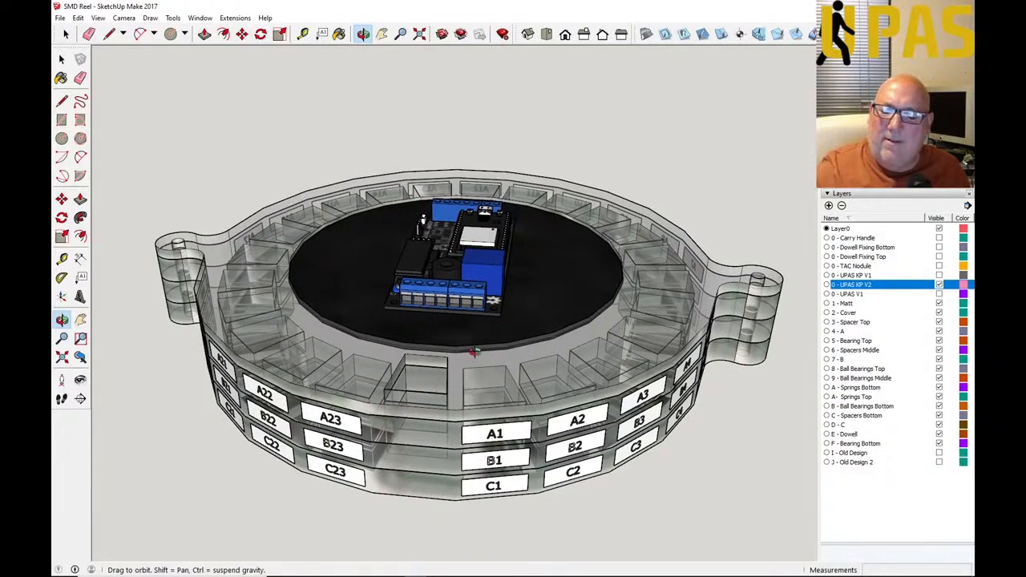
left_click_drag(464, 350, 437, 339)
left_click_drag(437, 428, 396, 448)
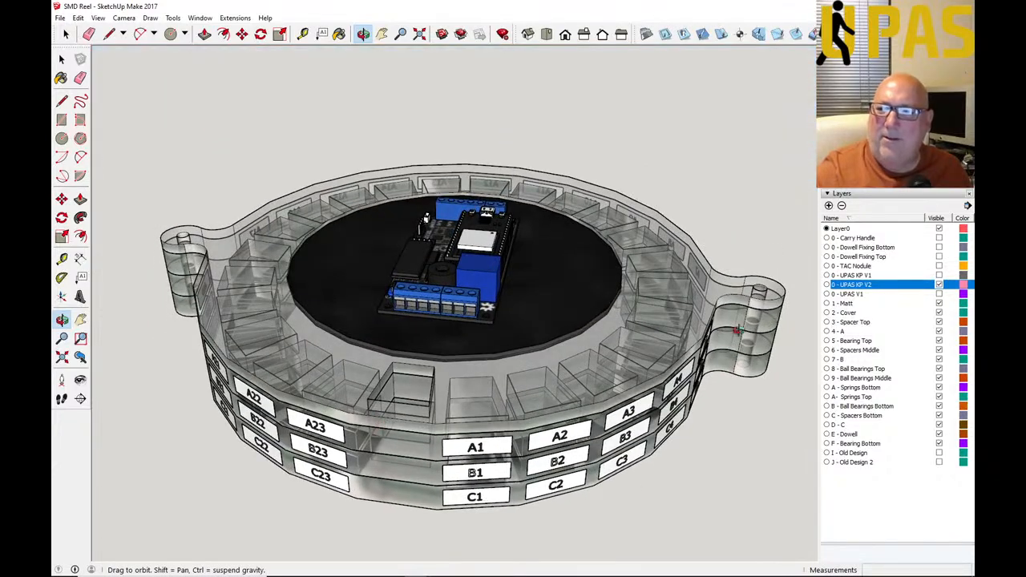
Step: Hide the UPAS KP V2 and Matt layers and inspect the bearing hub and ball bearing ring through the cover
left_click(938, 285)
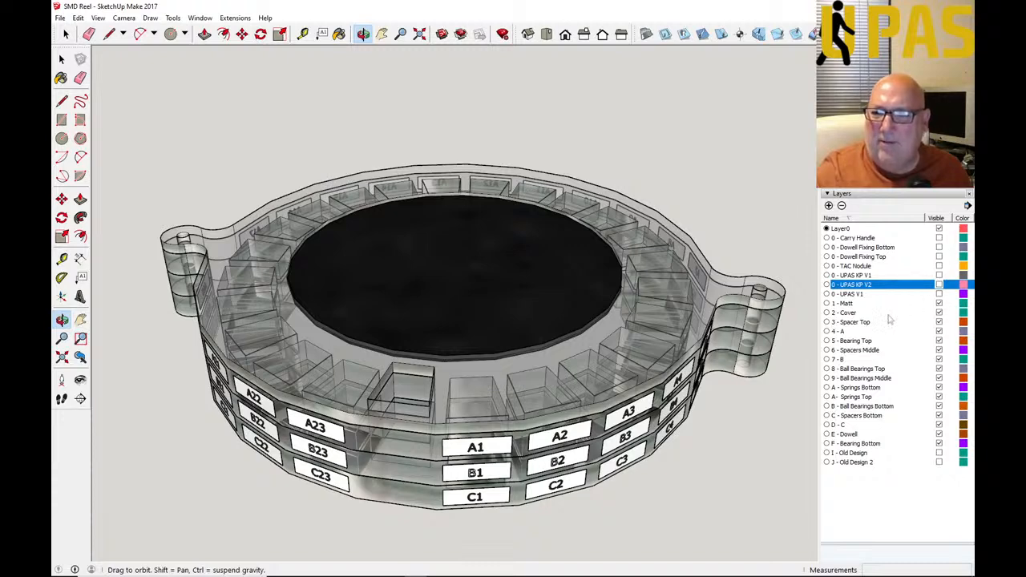
scroll(264, 329, "down", 2)
left_click_drag(269, 326, 365, 387)
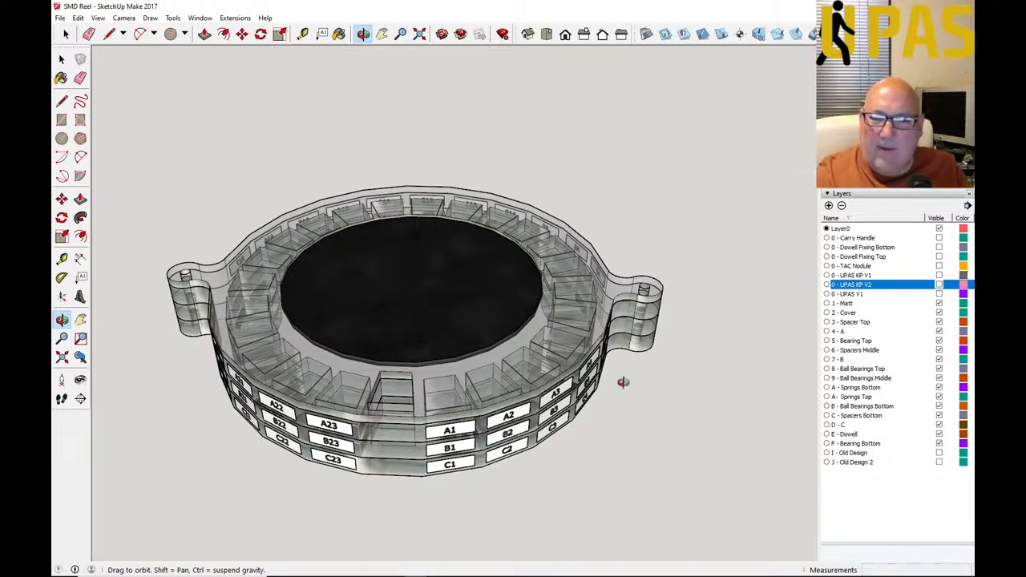
left_click(940, 304)
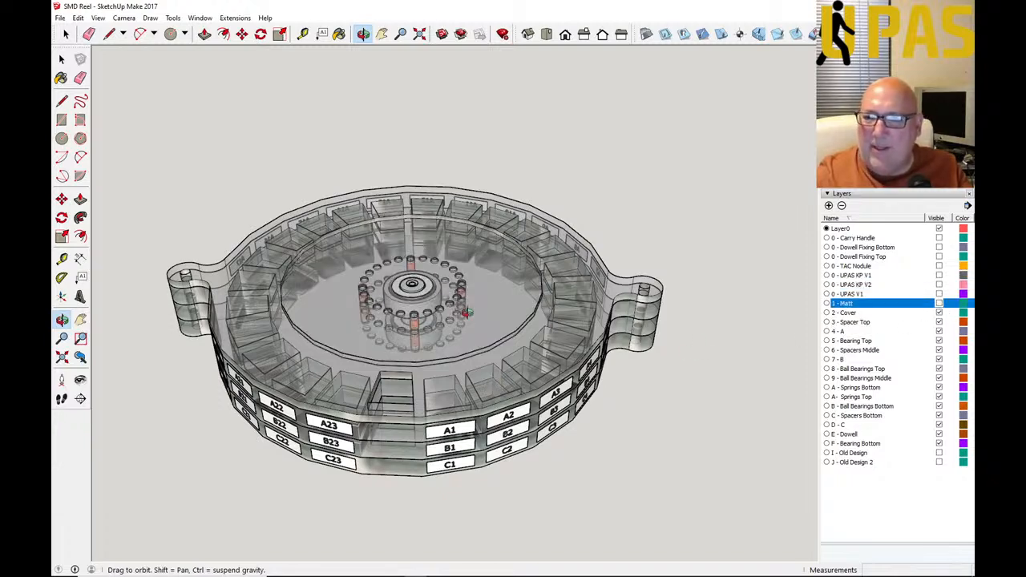
scroll(401, 338, "down", 3)
left_click_drag(402, 337, 408, 307)
scroll(409, 307, "up", 5)
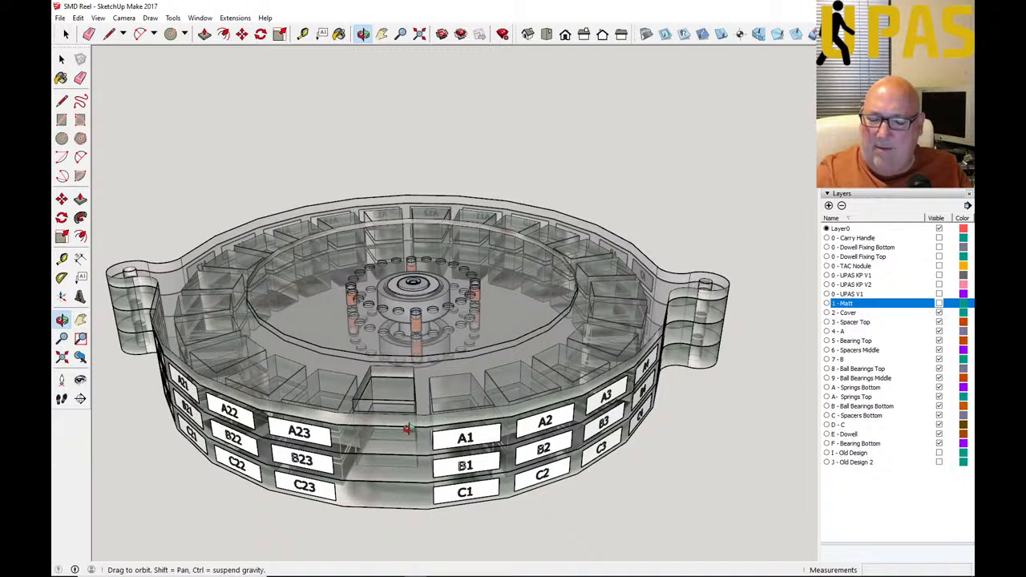
scroll(504, 419, "down", 1)
scroll(421, 437, "up", 2)
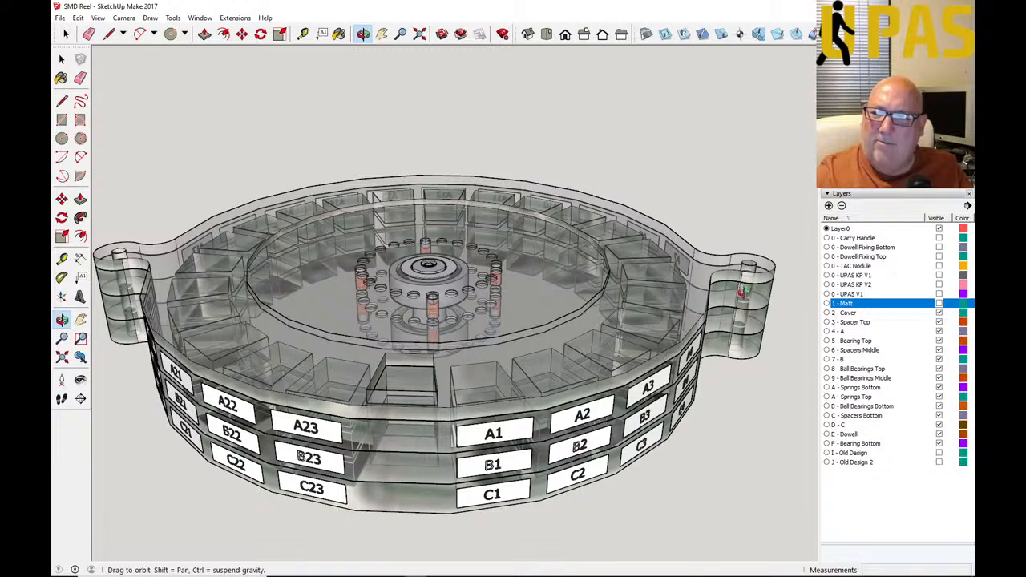
Step: Make the UPAS KP V2 and Matt layers visible again on top of the reel
left_click(938, 303)
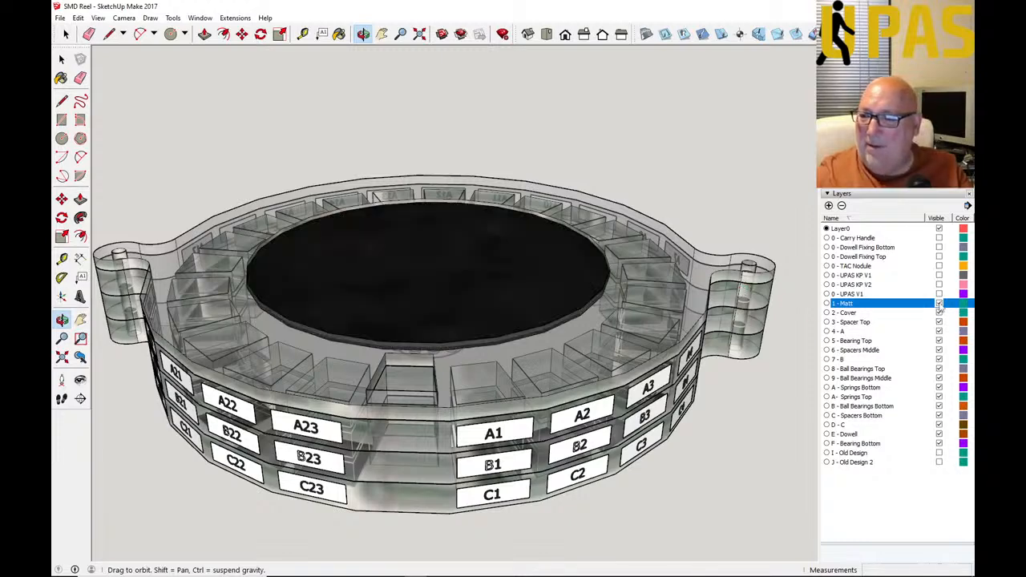
left_click(938, 303)
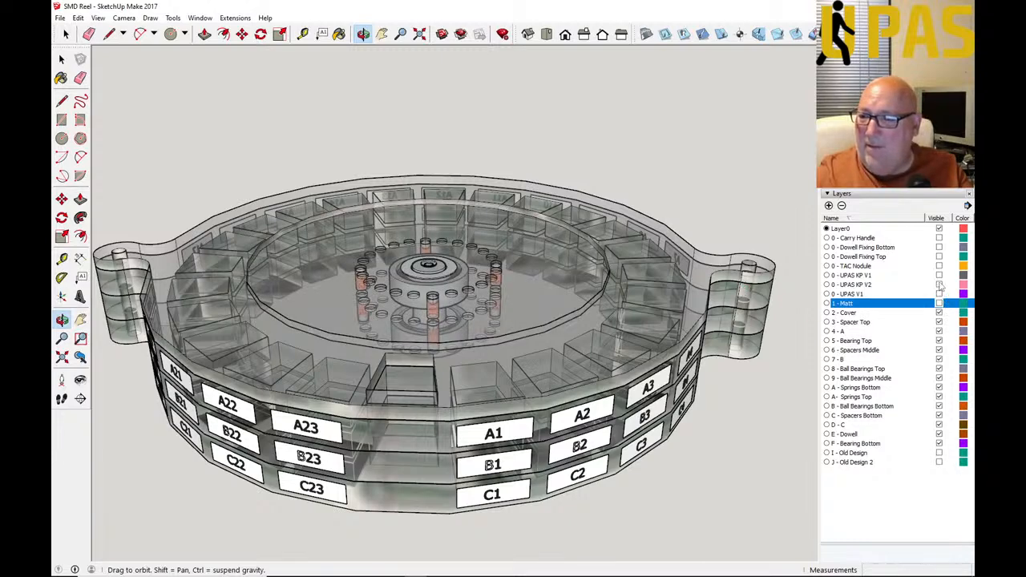
left_click(938, 284)
left_click_drag(662, 309, 394, 402)
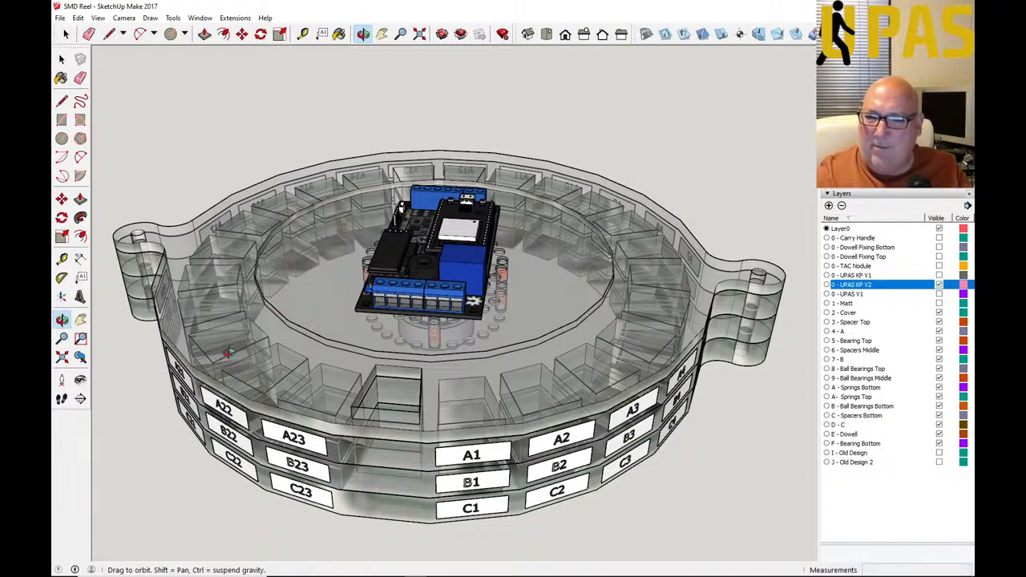
left_click(938, 304)
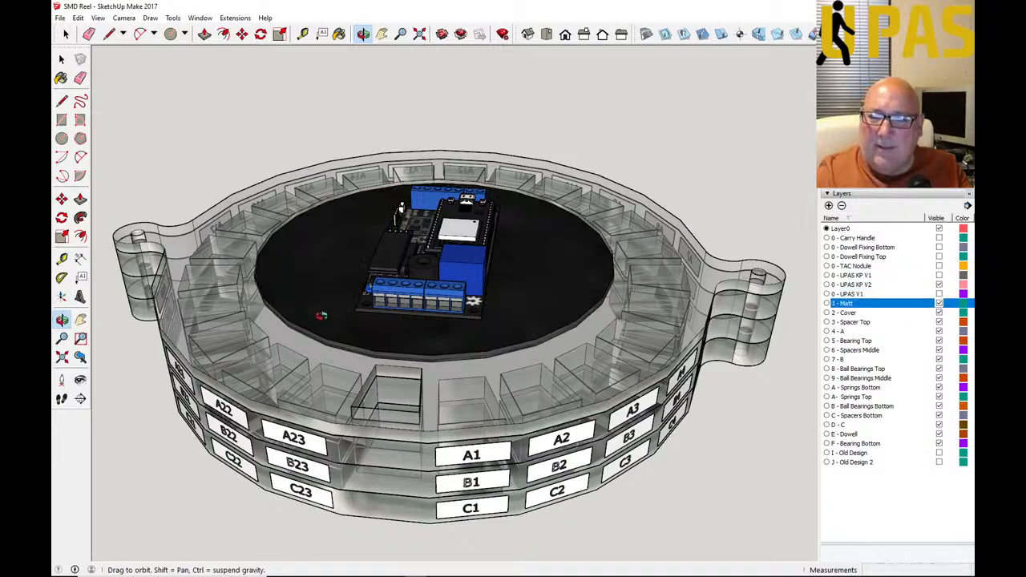
Step: Examine the board's blue terminal blocks and the neighbouring compartments up close, and the whole reel from farther away
scroll(321, 316, "up", 4)
left_click_drag(263, 218, 289, 145)
scroll(235, 260, "up", 6)
left_click_drag(272, 185, 340, 391)
left_click_drag(405, 369, 412, 225)
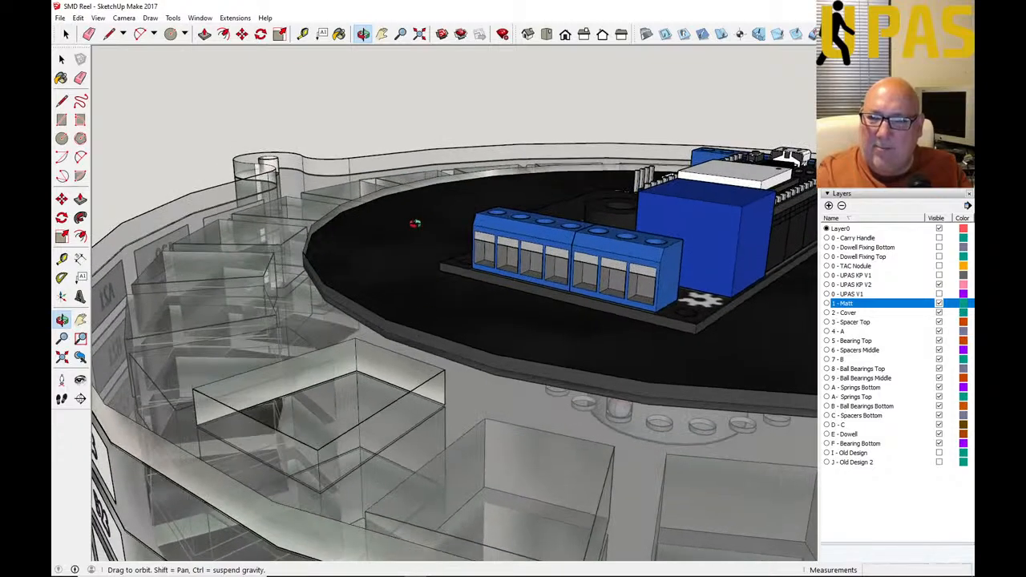
left_click_drag(572, 215, 621, 329)
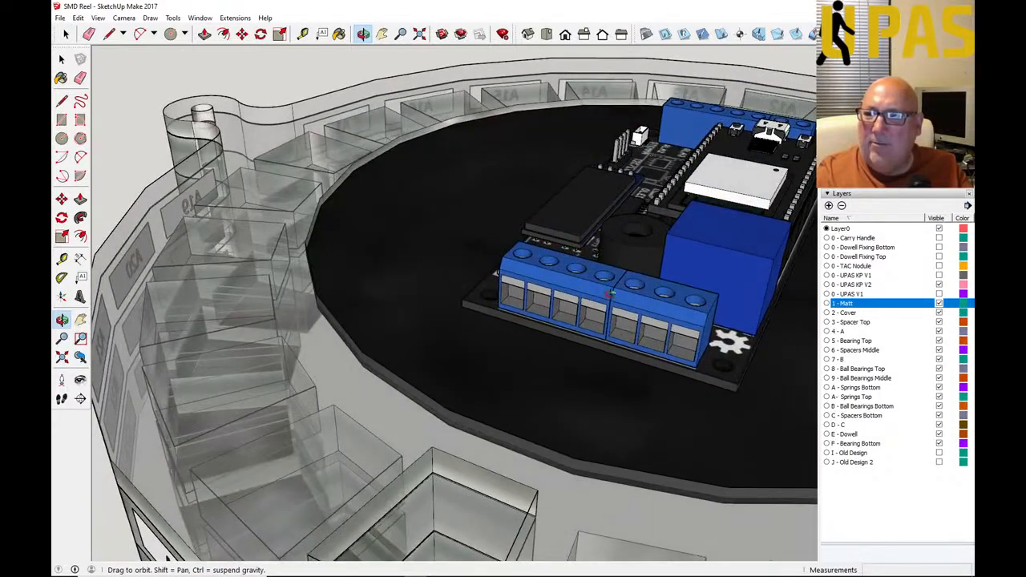
scroll(545, 332, "down", 5)
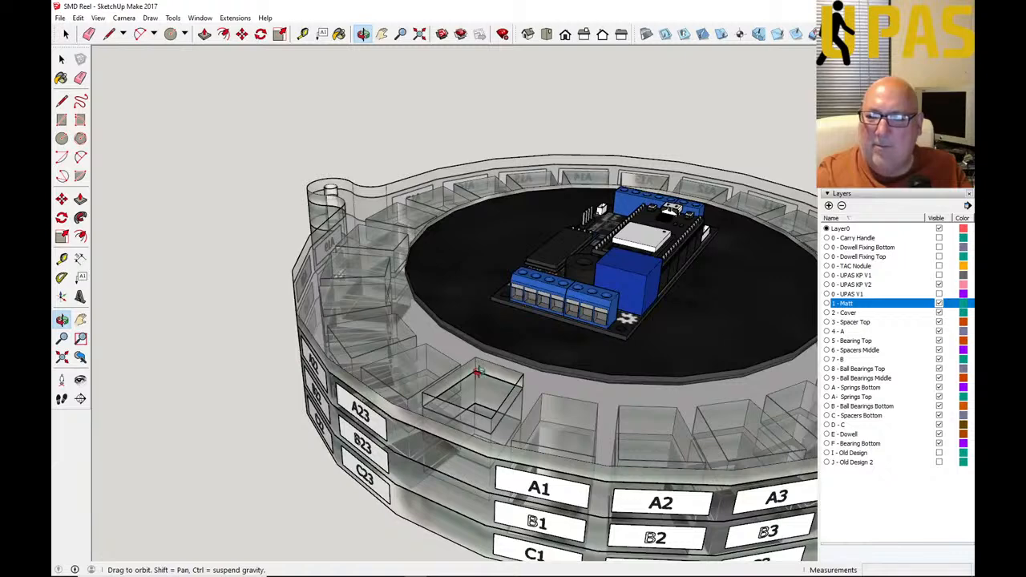
left_click_drag(529, 306, 454, 340)
scroll(454, 340, "down", 3)
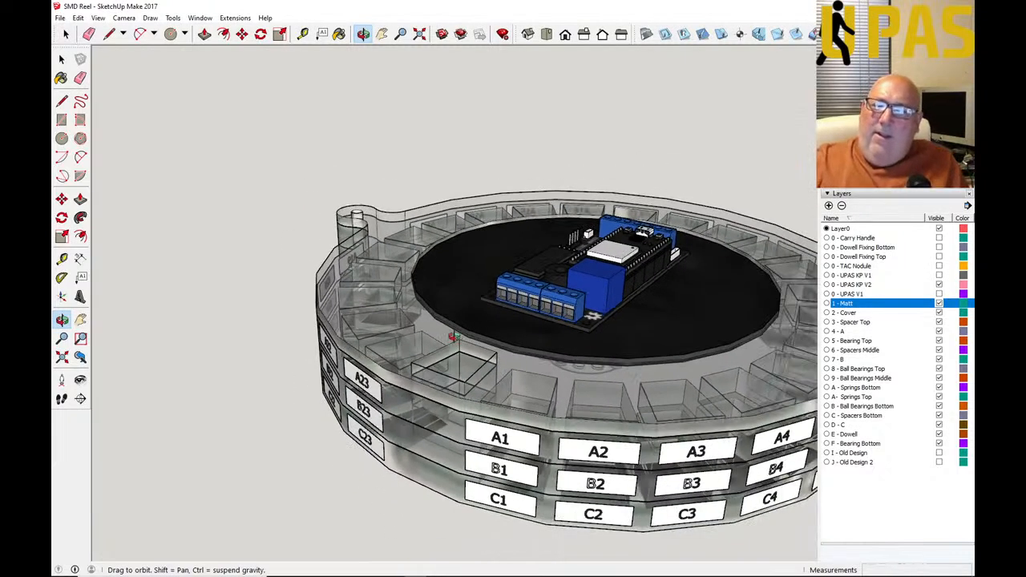
scroll(480, 349, "down", 3)
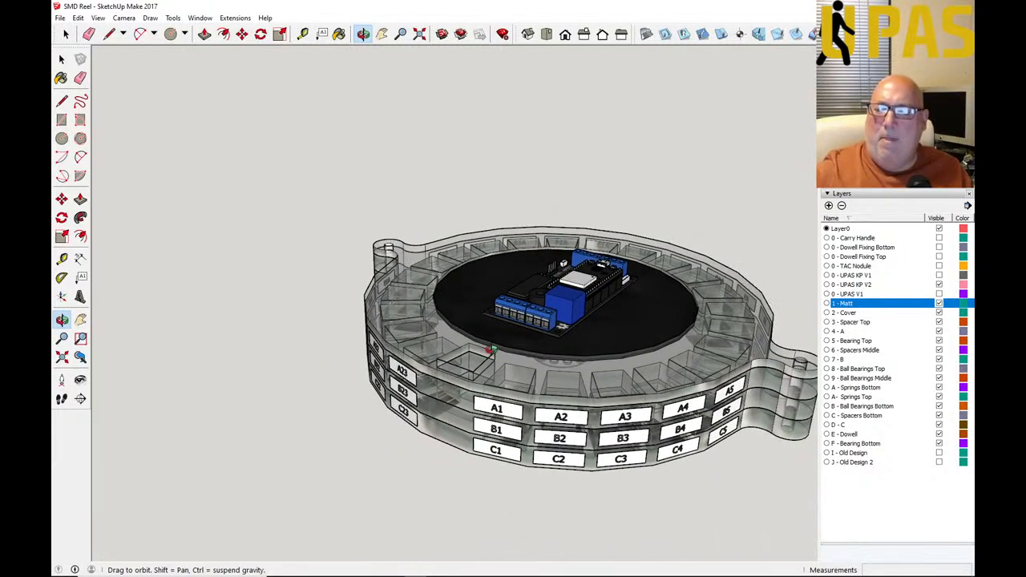
scroll(480, 357, "down", 4)
left_click_drag(467, 354, 482, 379)
scroll(490, 353, "up", 4)
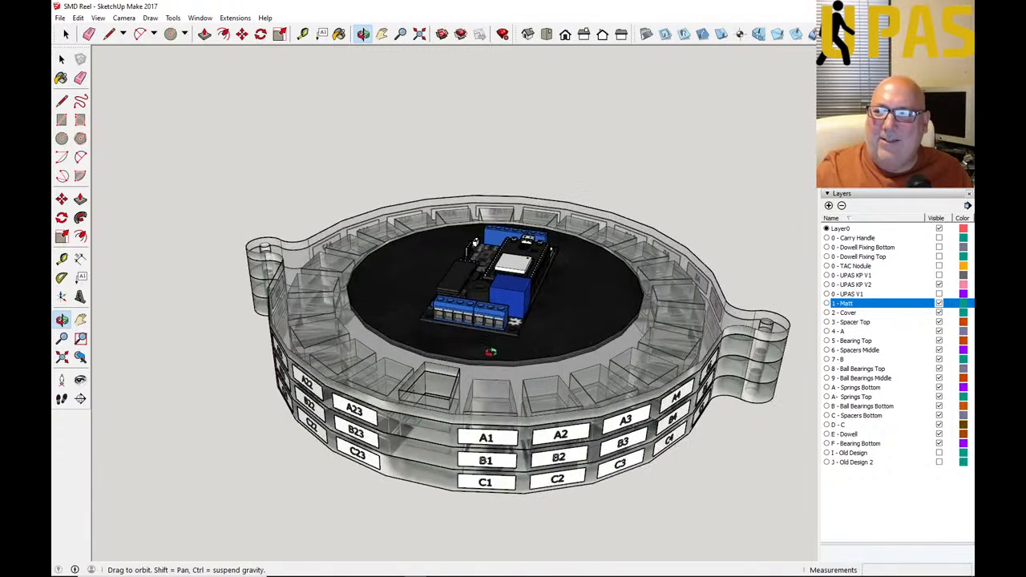
scroll(491, 353, "up", 3)
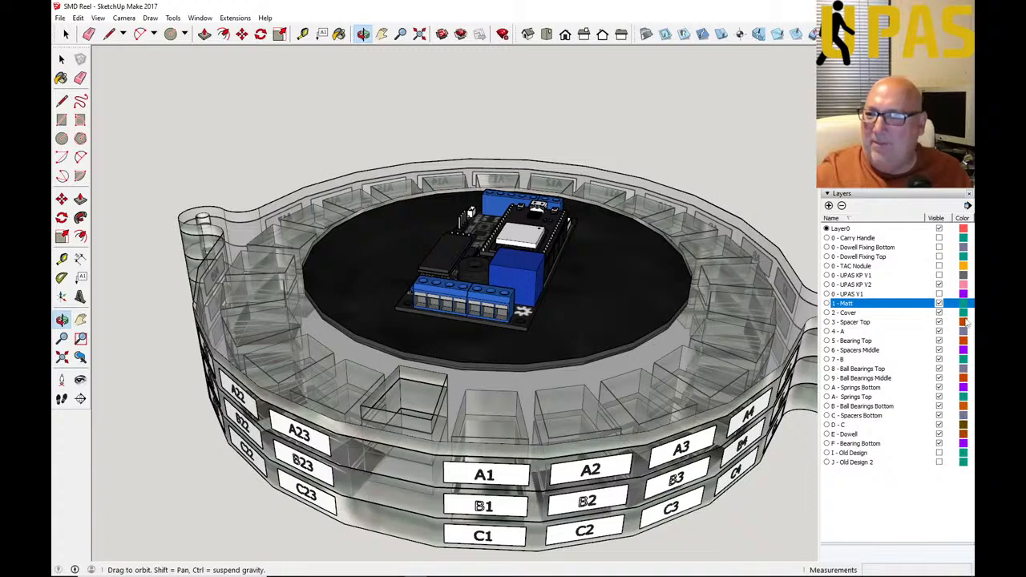
Step: Hide the Matt, UPAS KP V2 and Cover layers to expose the compartments and the bearing hub
left_click(939, 304)
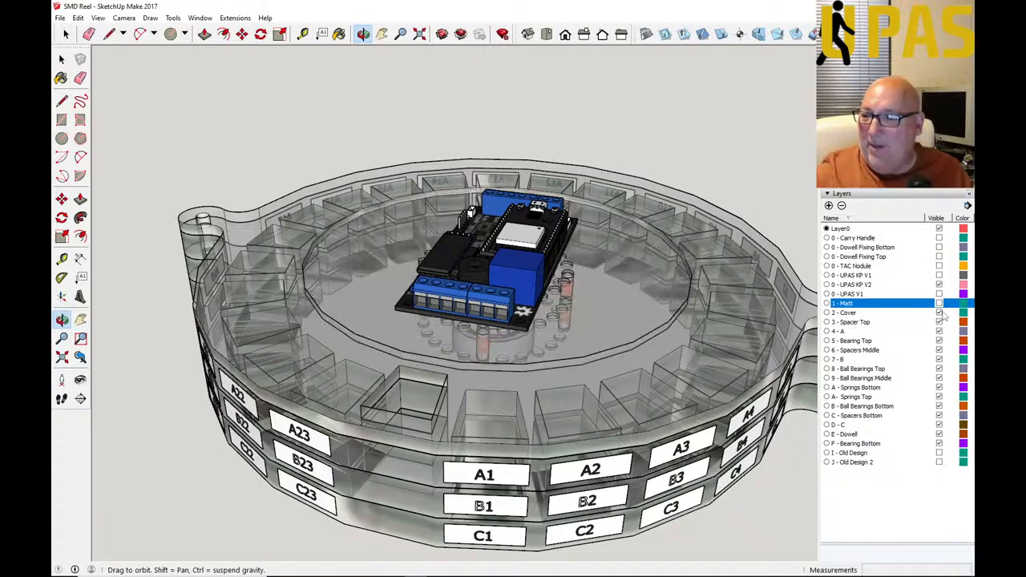
left_click(940, 314)
left_click(940, 313)
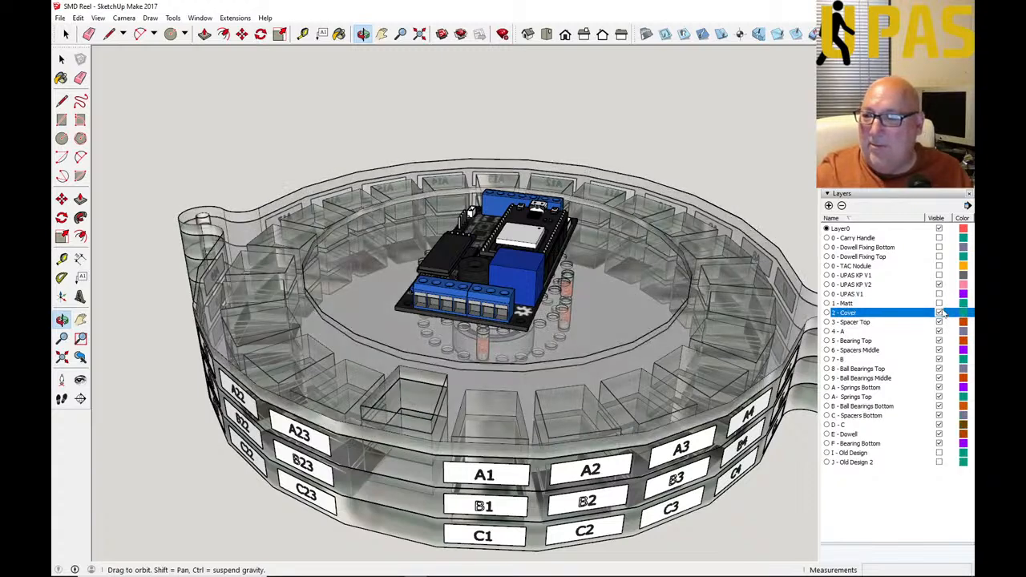
left_click(939, 284)
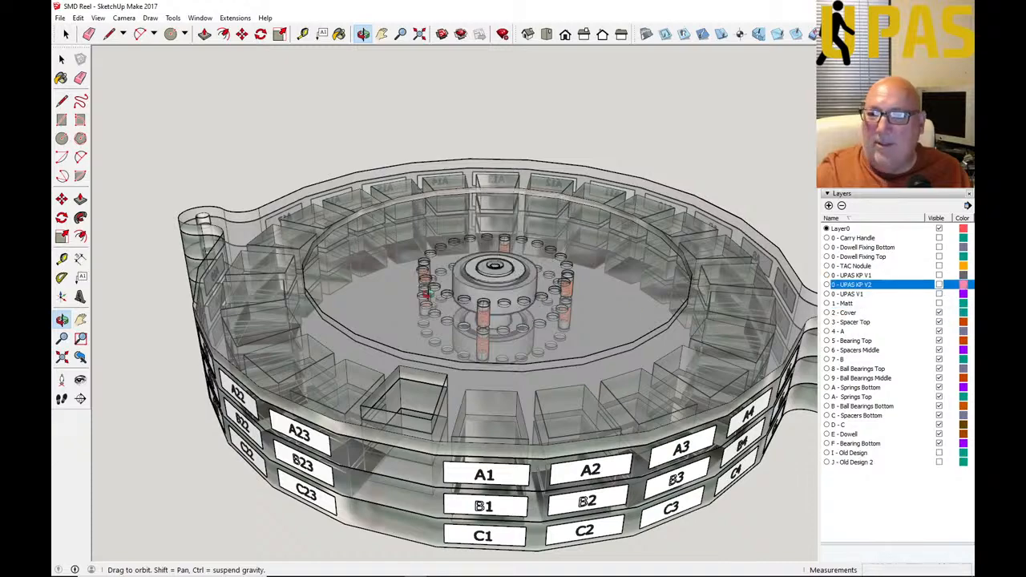
scroll(237, 306, "down", 3)
left_click_drag(237, 306, 329, 325)
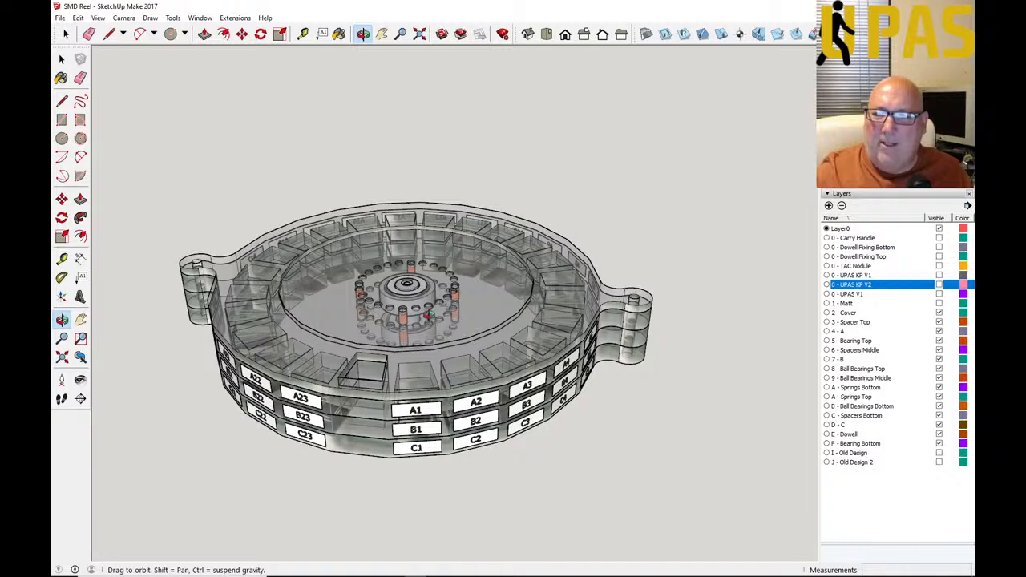
left_click(940, 312)
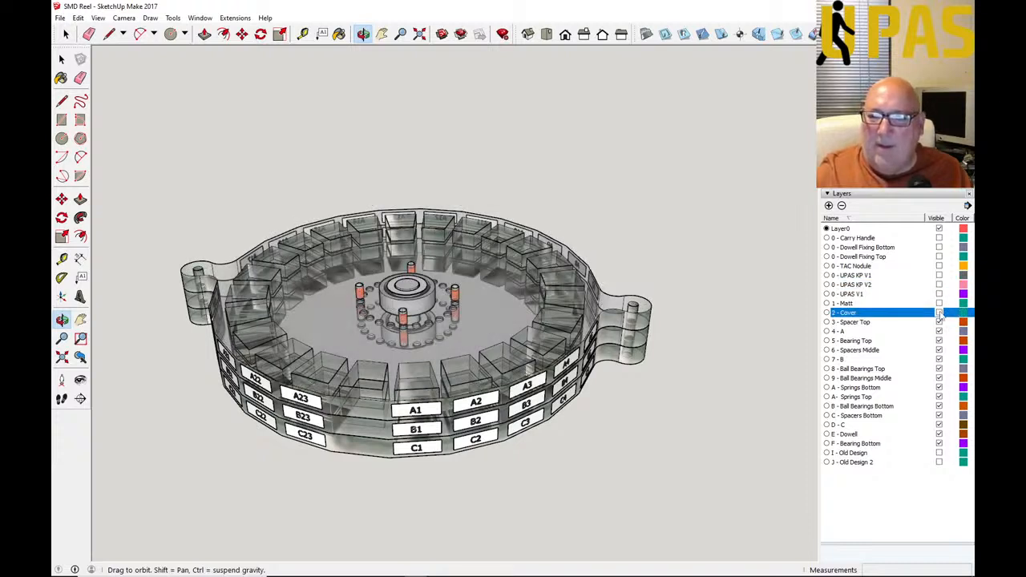
scroll(439, 418, "up", 2)
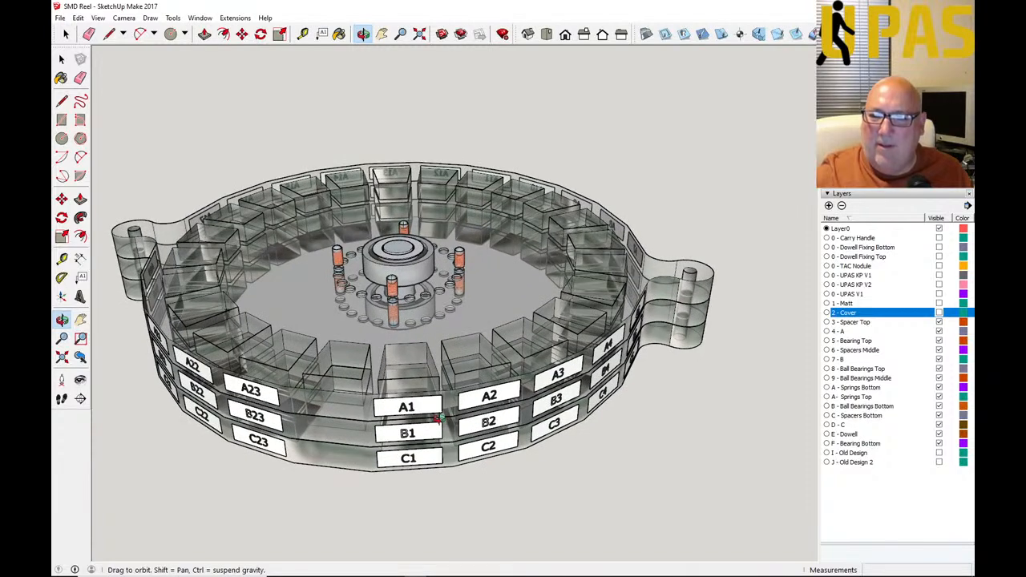
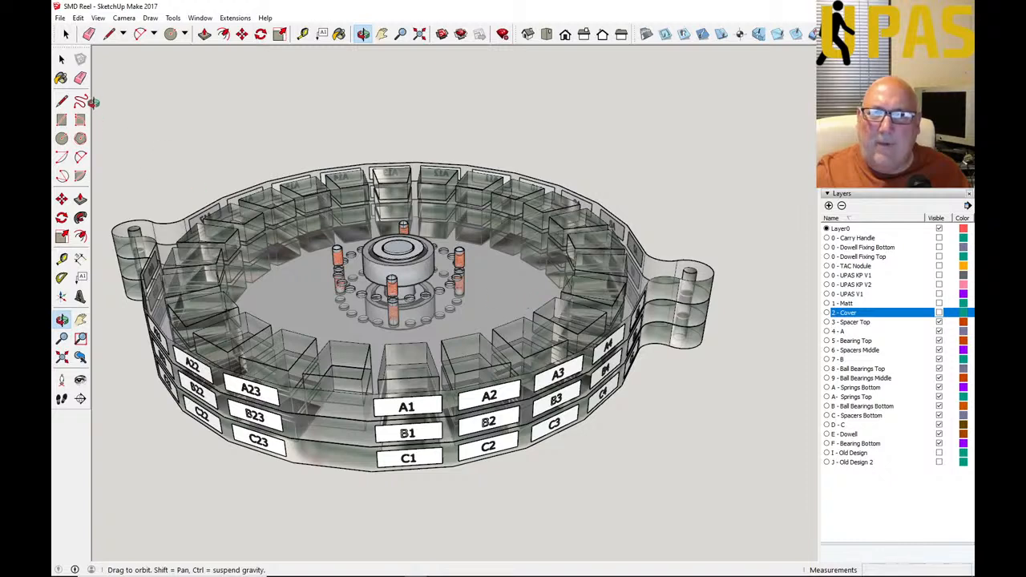
Step: Hide the Dowell, Bearing Top and Spacer Top layers
left_click(64, 63)
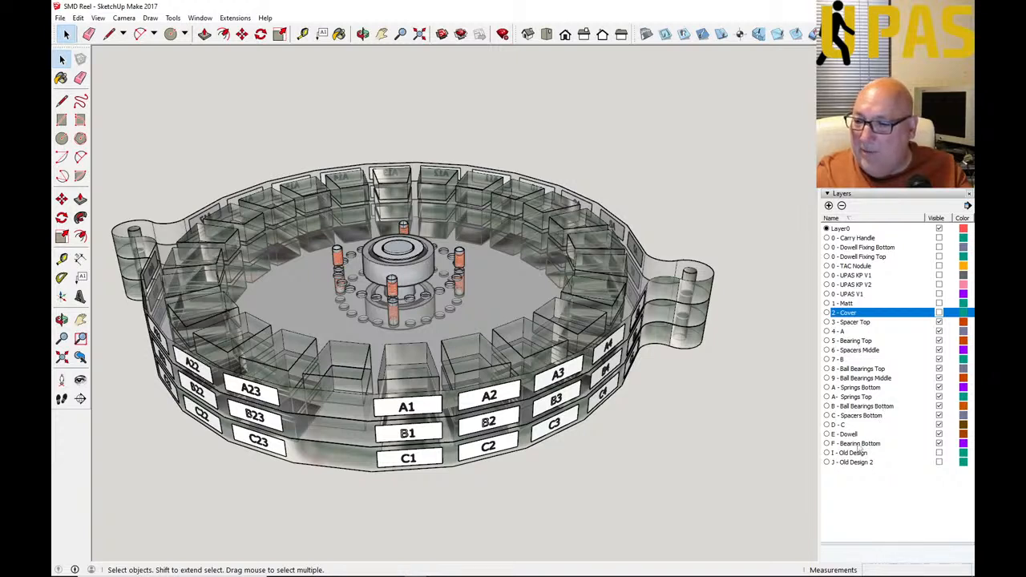
left_click(940, 434)
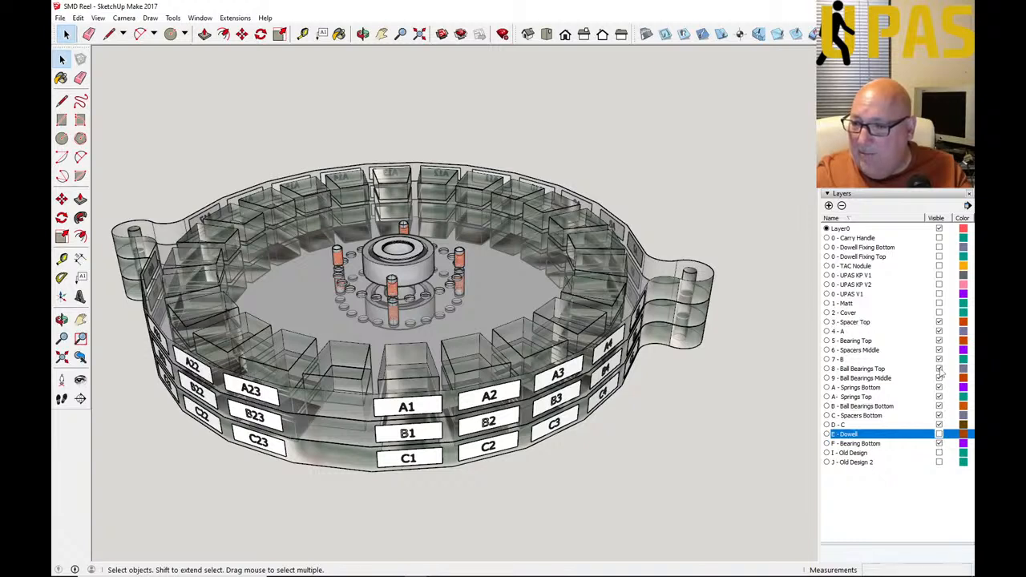
left_click(940, 341)
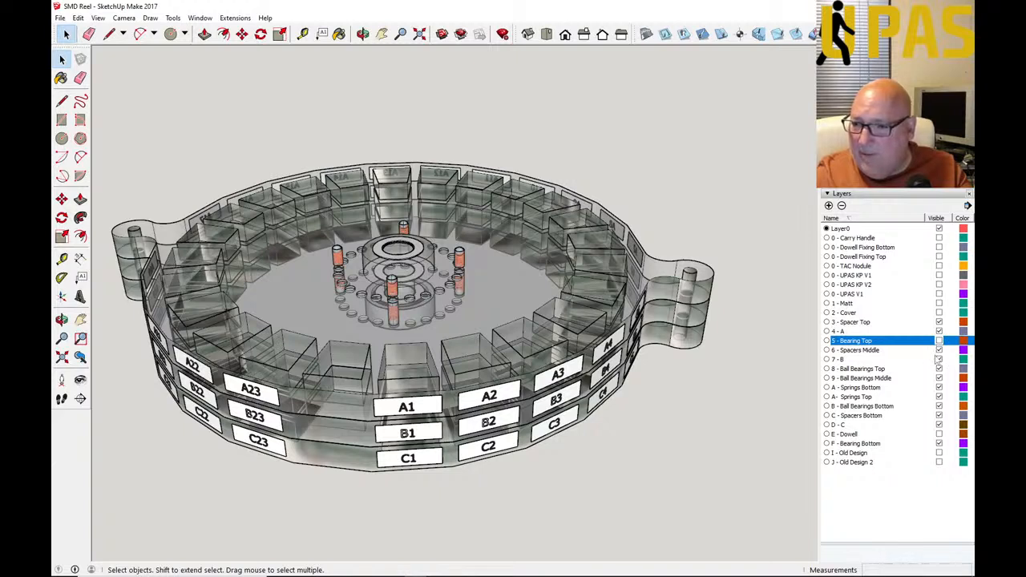
left_click(939, 322)
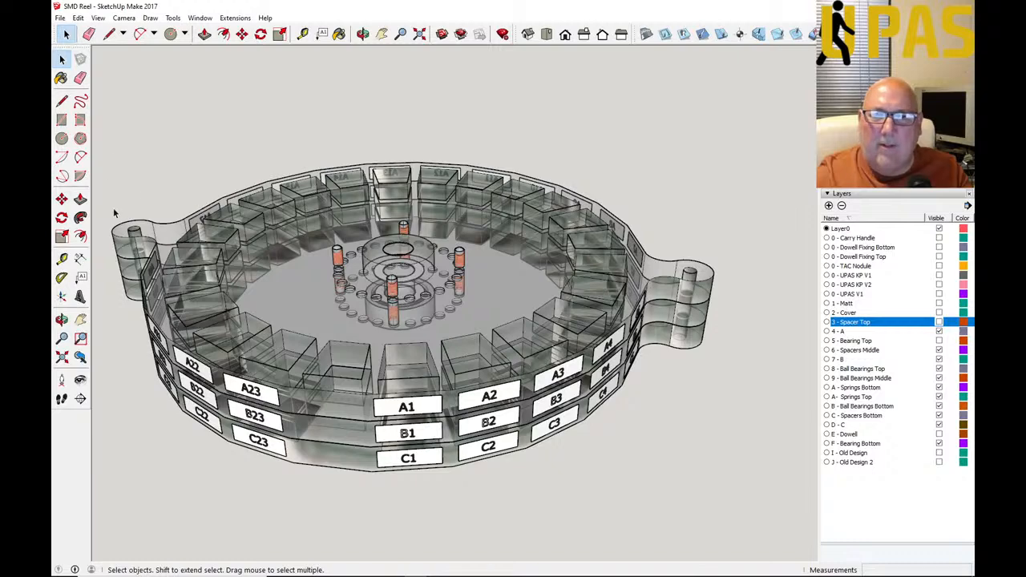
Step: Rotate sections A and B together by about 8 degrees around the hub's centre while section C stays in place
left_click(234, 324)
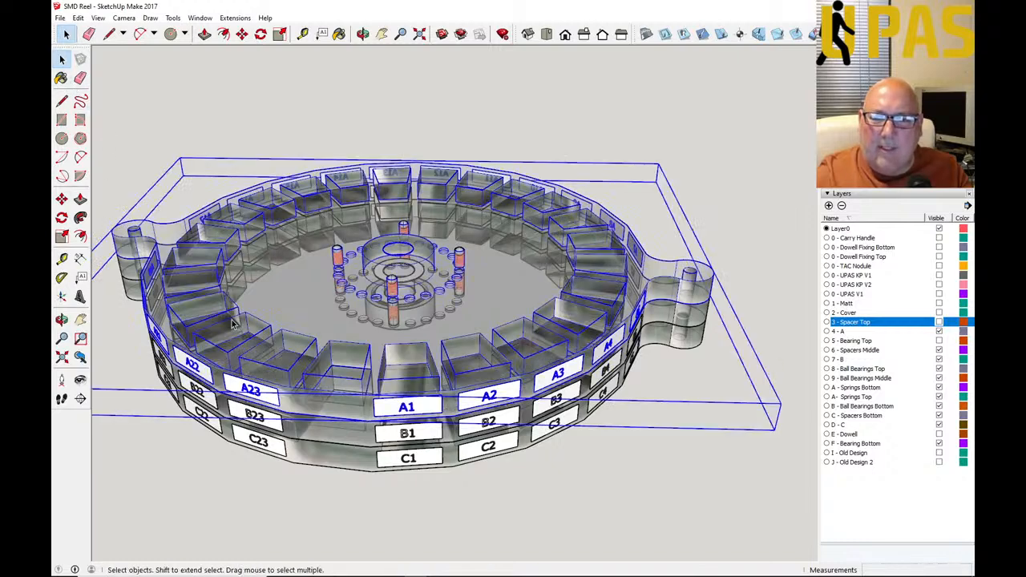
left_click(373, 443, "shift")
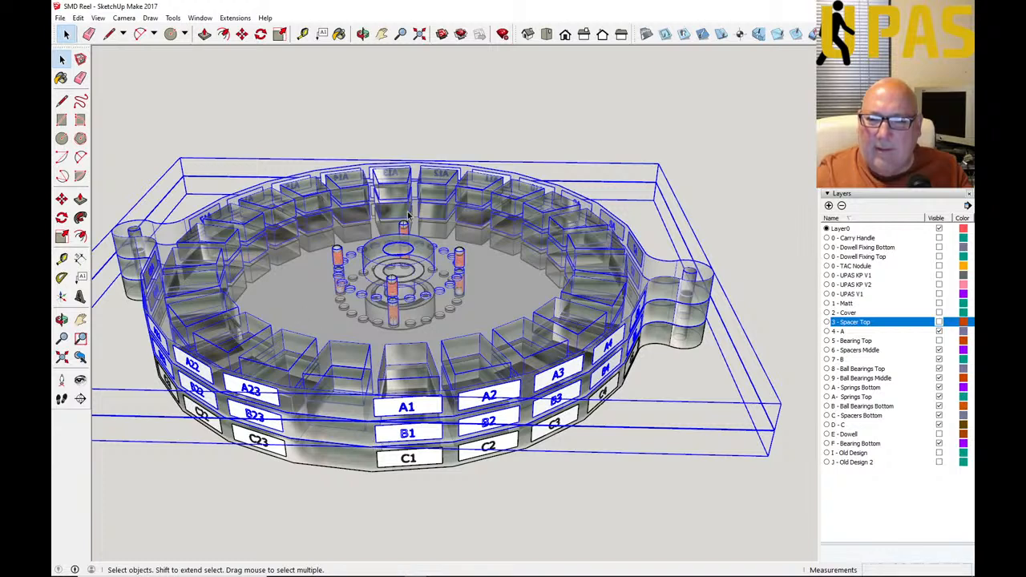
left_click(260, 34)
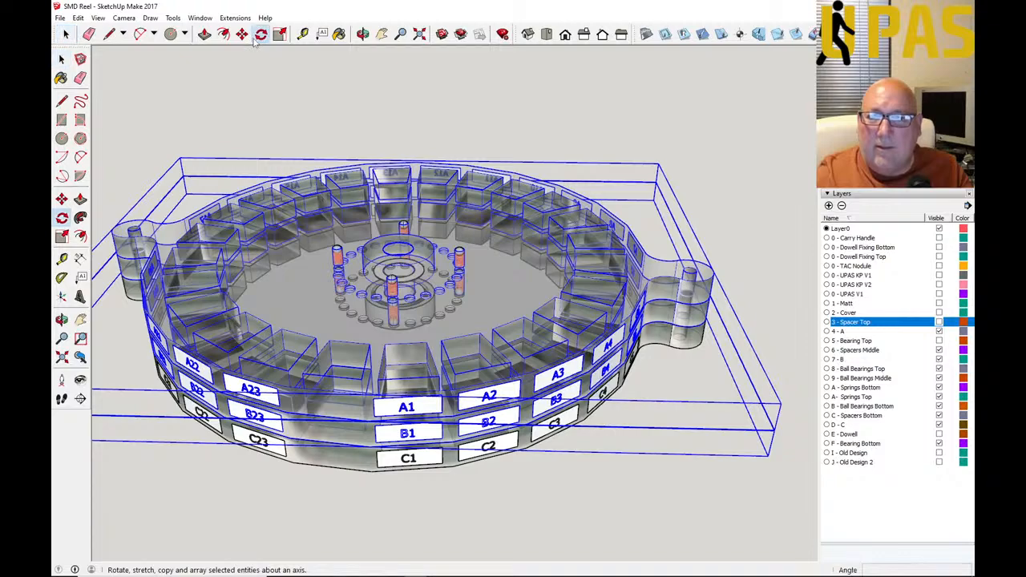
scroll(403, 247, "up", 3)
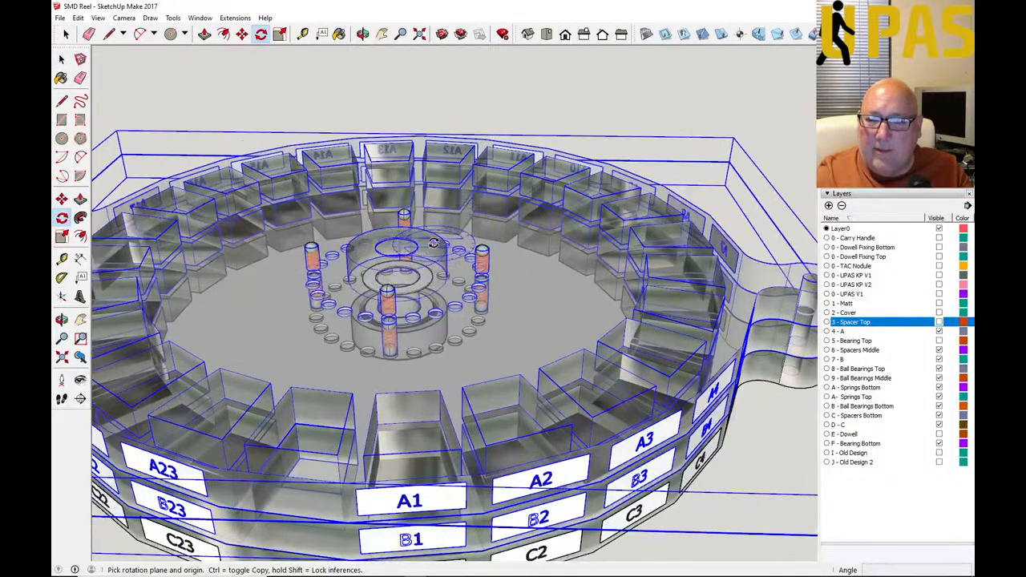
scroll(403, 247, "up", 3)
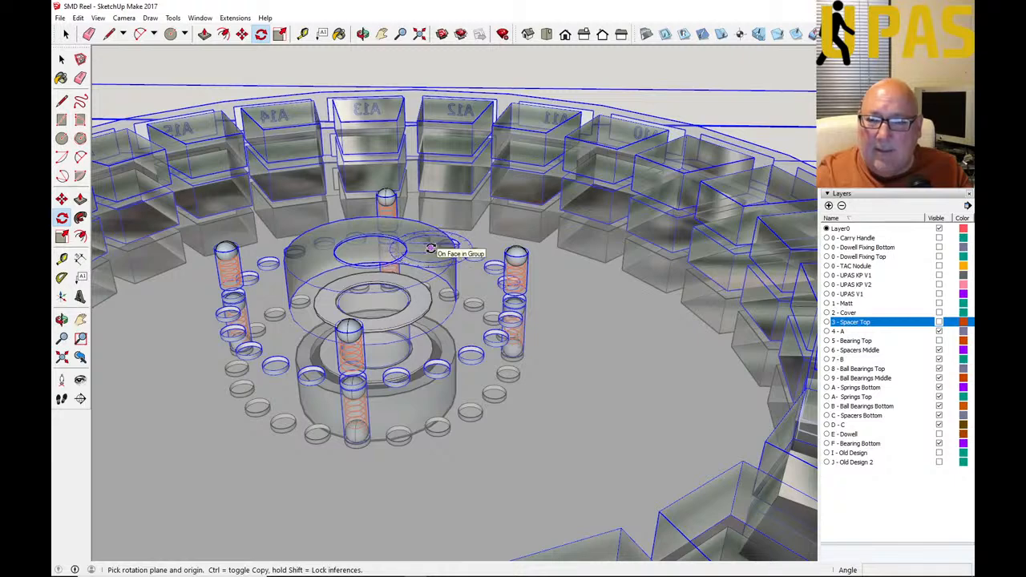
scroll(370, 250, "down", 6)
left_click(370, 250)
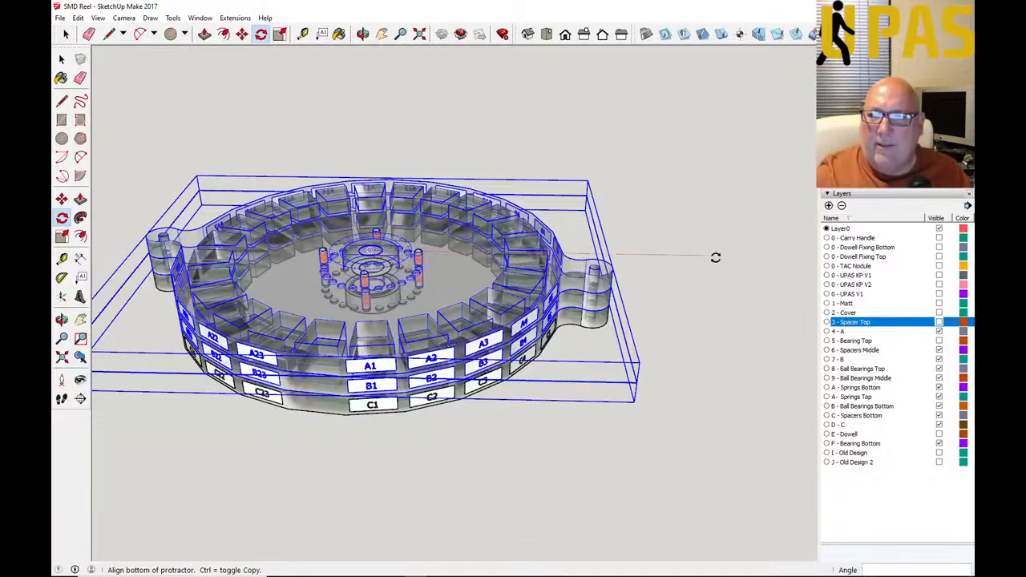
left_click(715, 258)
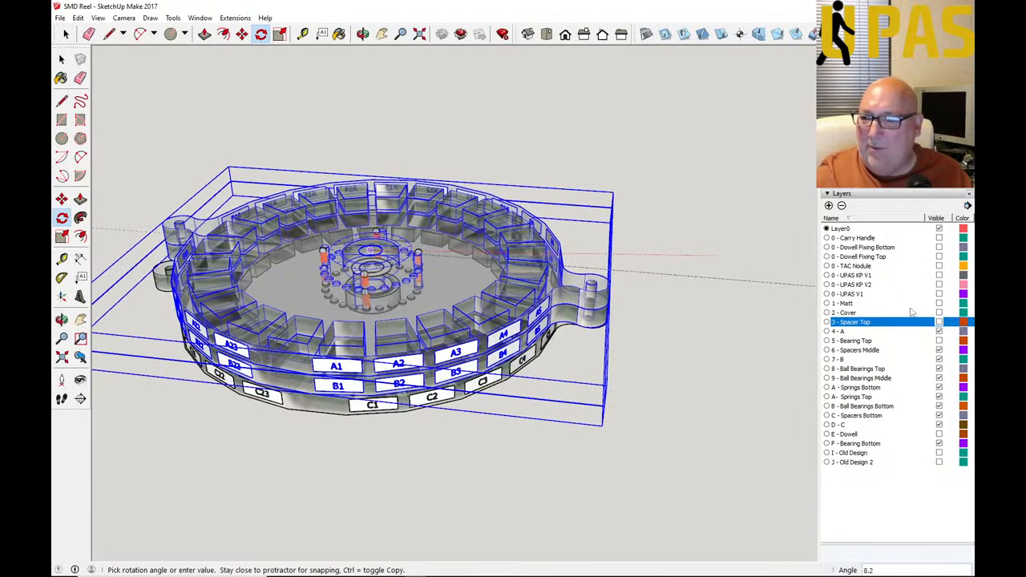
Step: Show the Cover layer over the rotated sections to compare their alignment, and hide it again
left_click(939, 313)
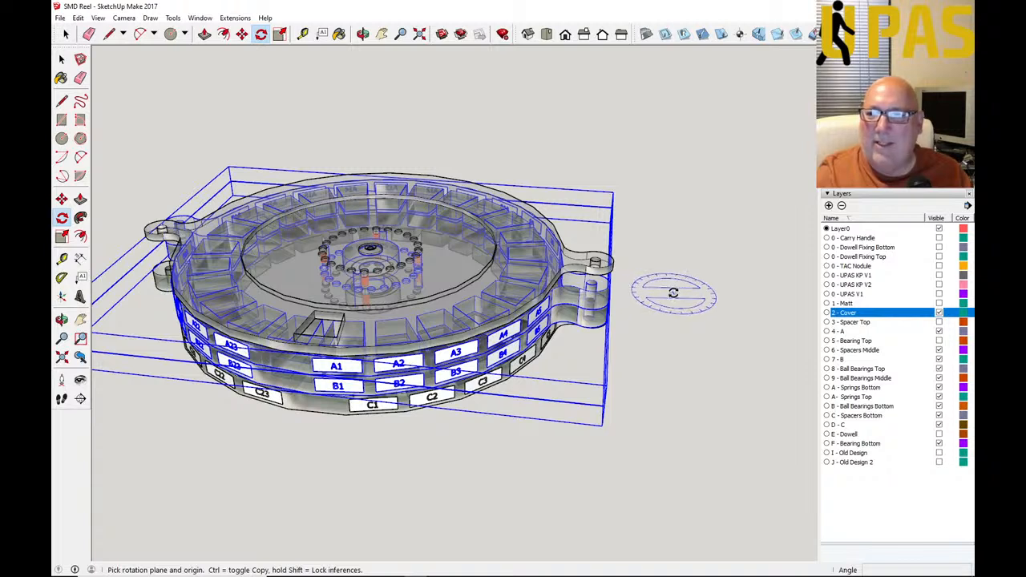
left_click_drag(690, 297, 690, 326)
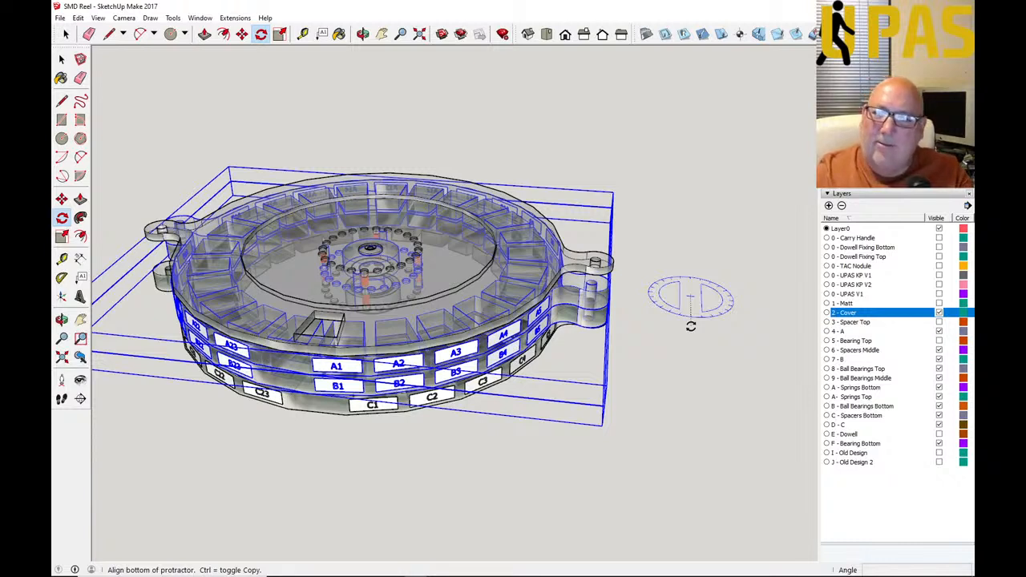
key("Escape")
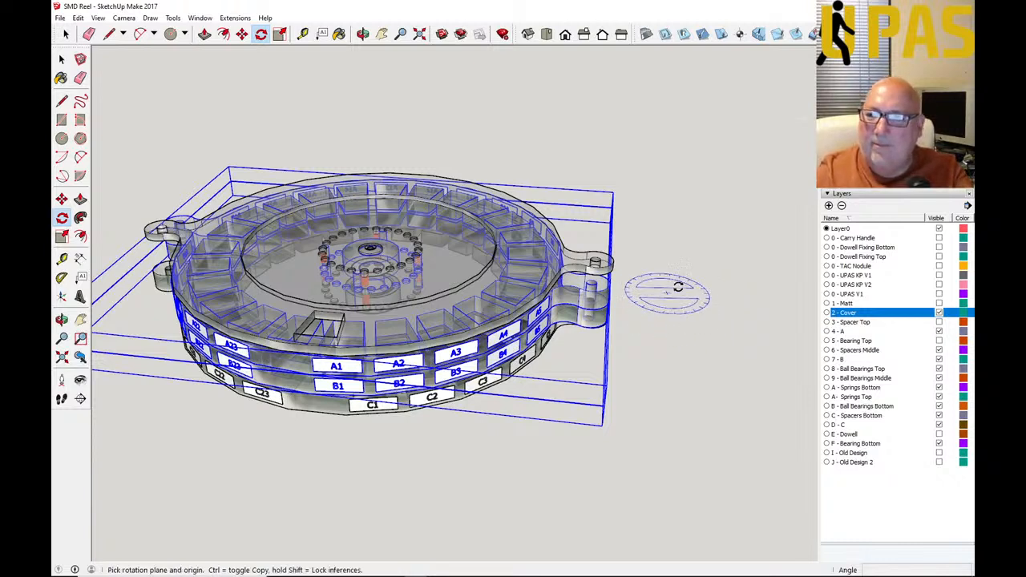
left_click(938, 312)
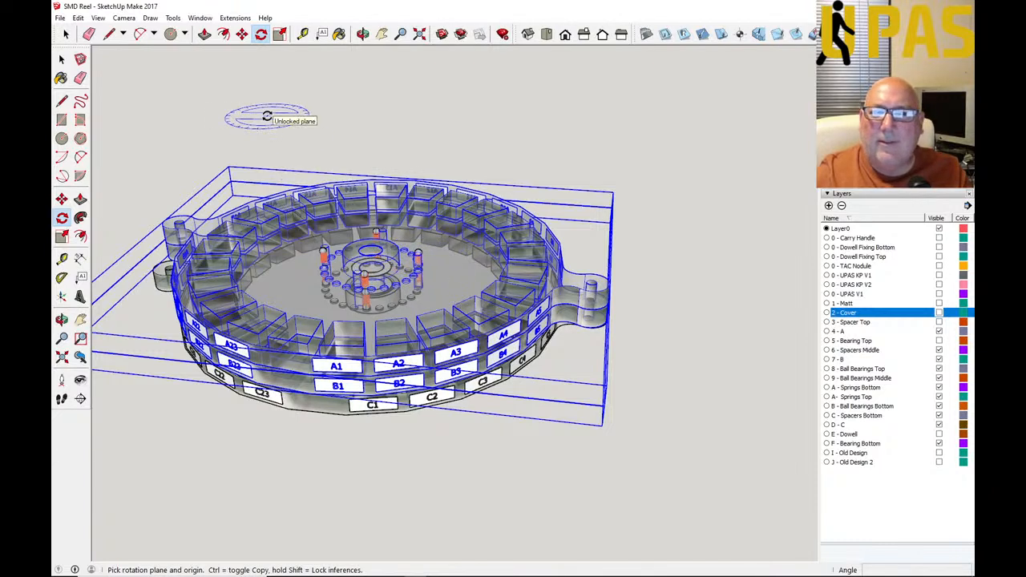
left_click(172, 18)
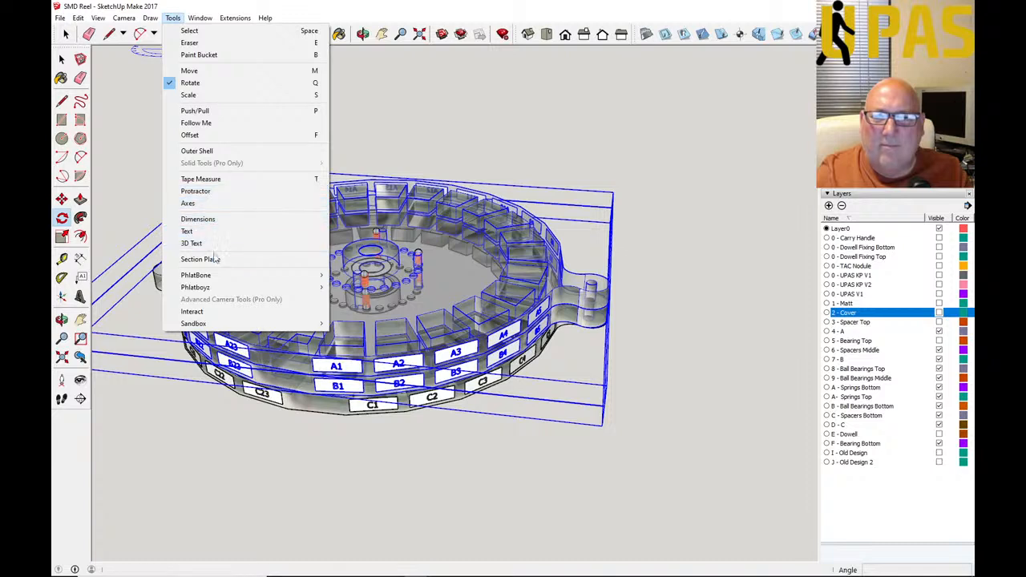
left_click(197, 11)
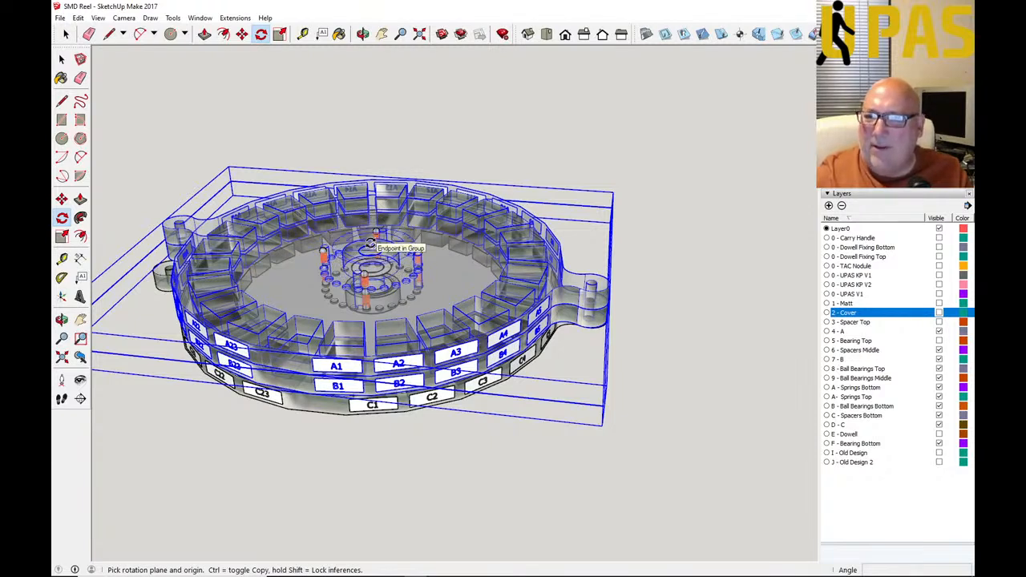
Step: Show the Cover layer once more, and undo both this layer change and the rotation of sections A and B
left_click(938, 313)
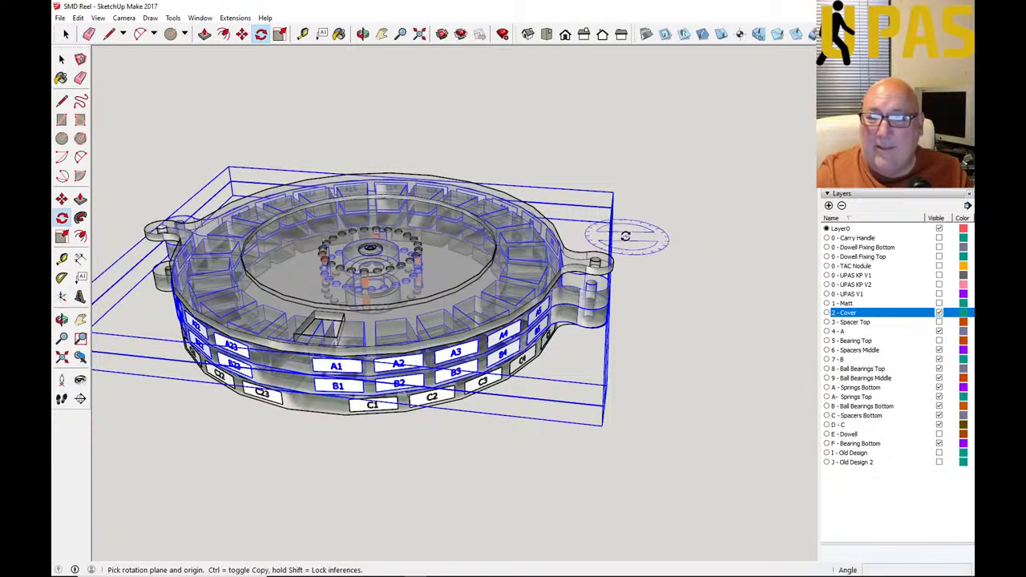
left_click(78, 18)
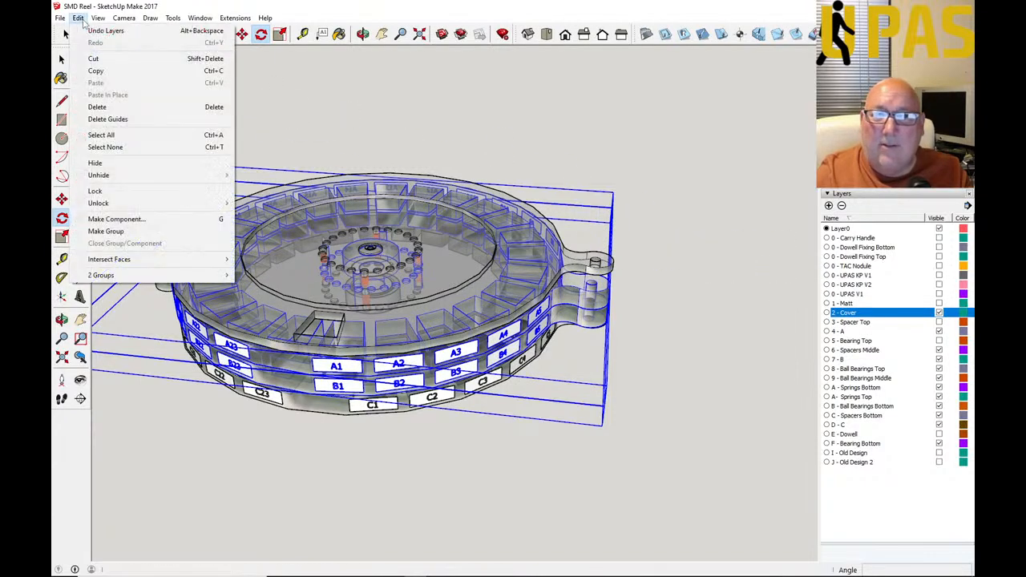
left_click(88, 30)
left_click(78, 18)
left_click(105, 43)
left_click(78, 17)
left_click(81, 31)
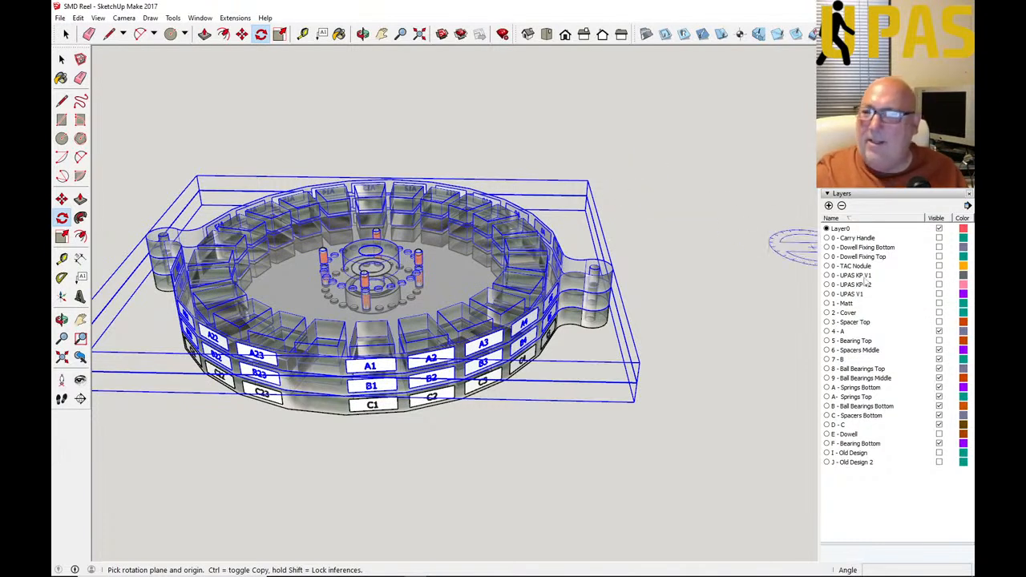
Step: Make the Cover layer visible on top of the realigned reel
left_click(939, 312)
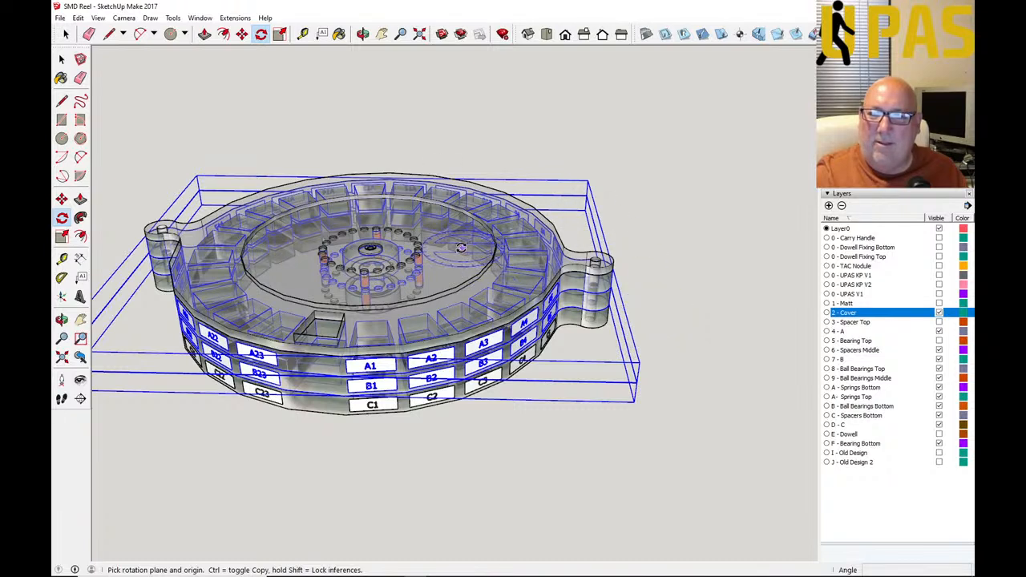
left_click(62, 59)
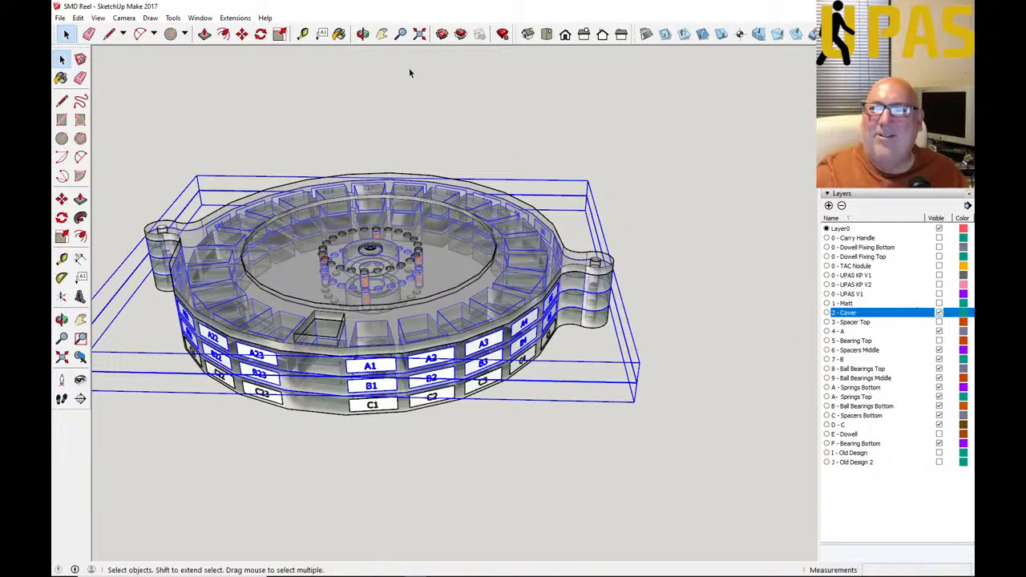
Step: Examine the covered reel's opening, side labels and bottom bearing from above, from the side and from below
key("o")
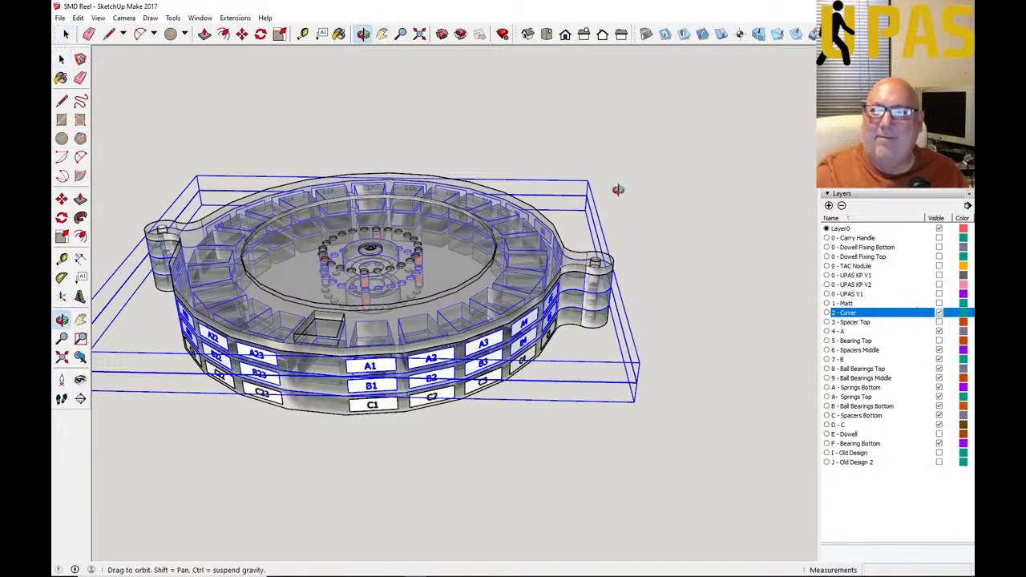
left_click_drag(582, 165, 657, 217)
left_click_drag(488, 356, 469, 339)
scroll(437, 261, "up", 5)
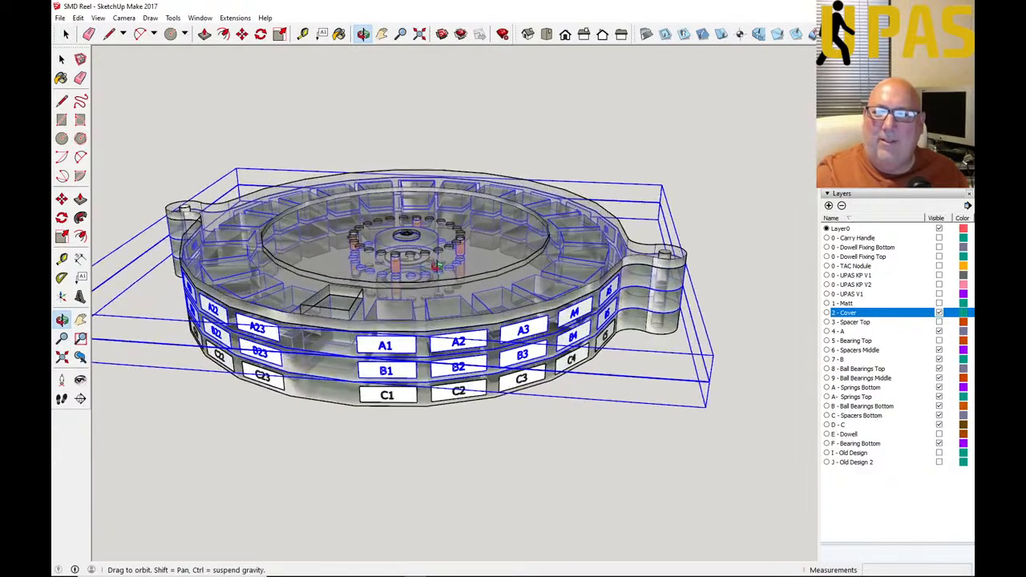
scroll(541, 310, "down", 2)
left_click_drag(541, 310, 447, 262)
scroll(519, 276, "down", 4)
scroll(472, 273, "up", 5)
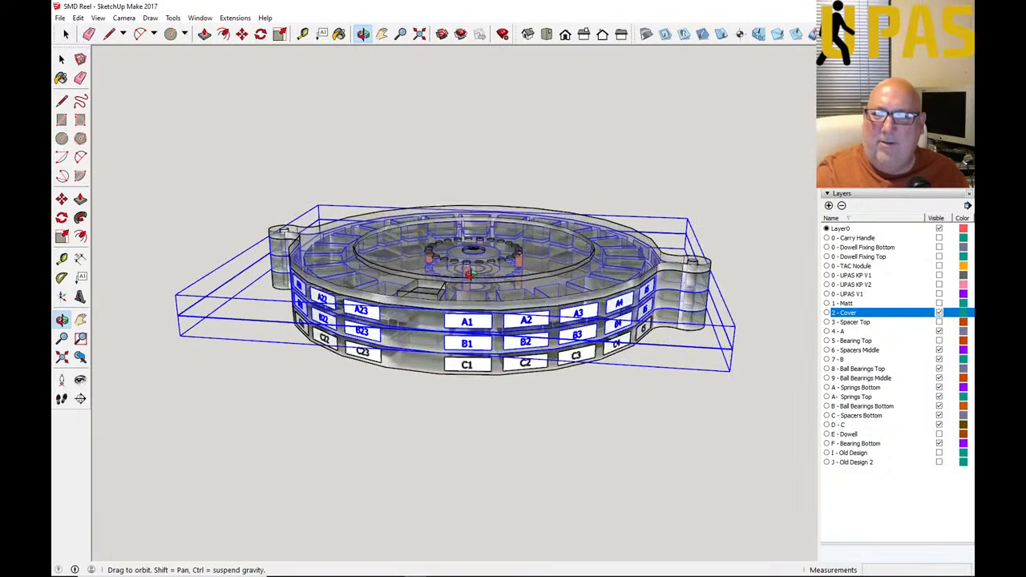
left_click_drag(453, 311, 423, 303)
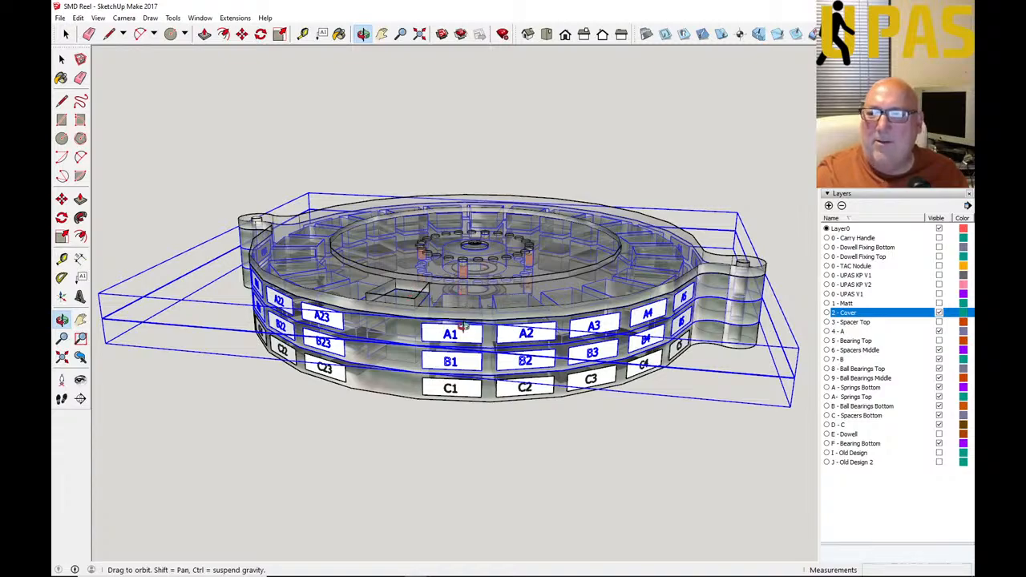
scroll(434, 374, "up", 2)
left_click_drag(437, 374, 515, 231)
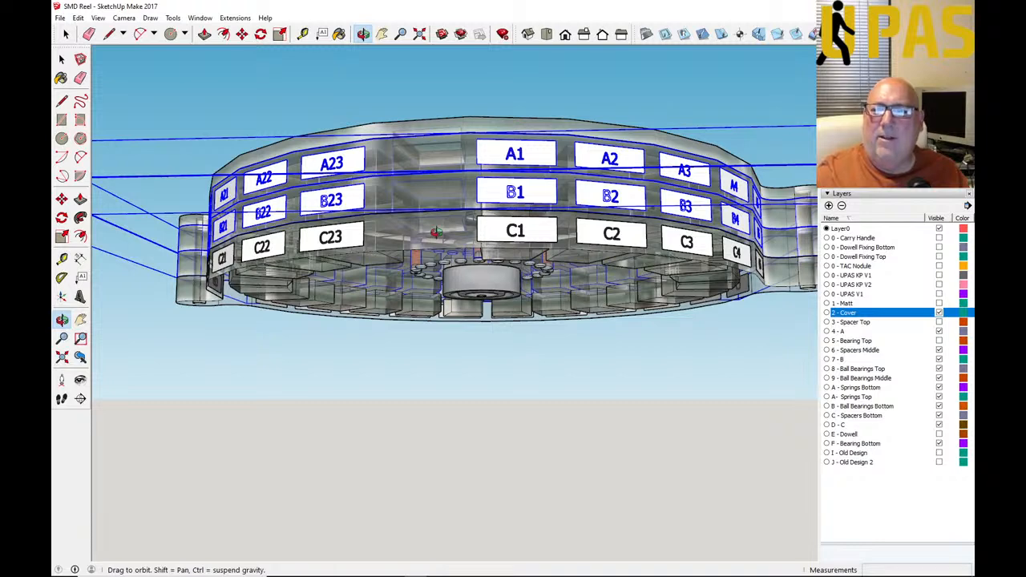
Step: Select sections A, B and C of the reel together
left_click(62, 58)
left_click(332, 238)
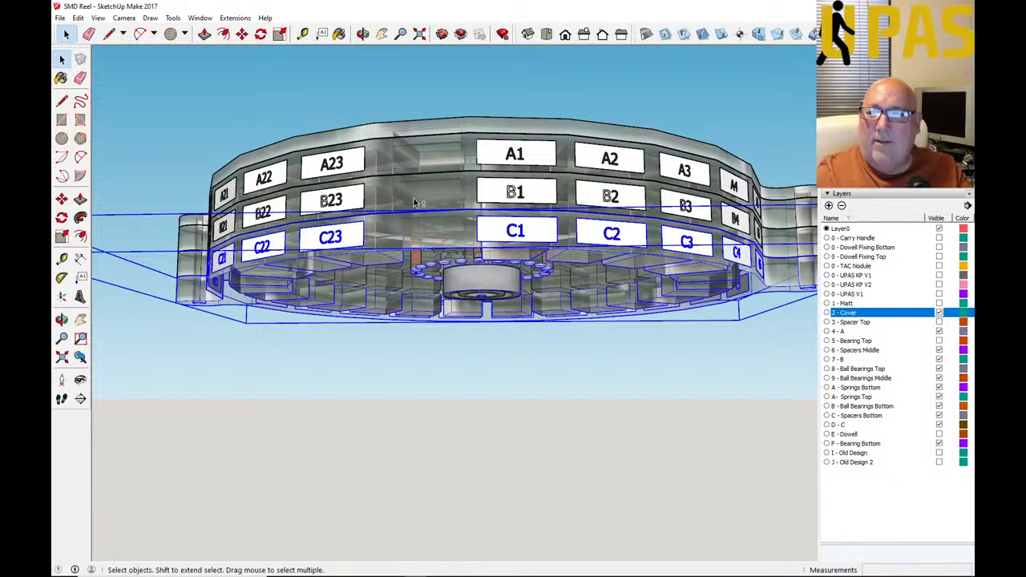
left_click(420, 164)
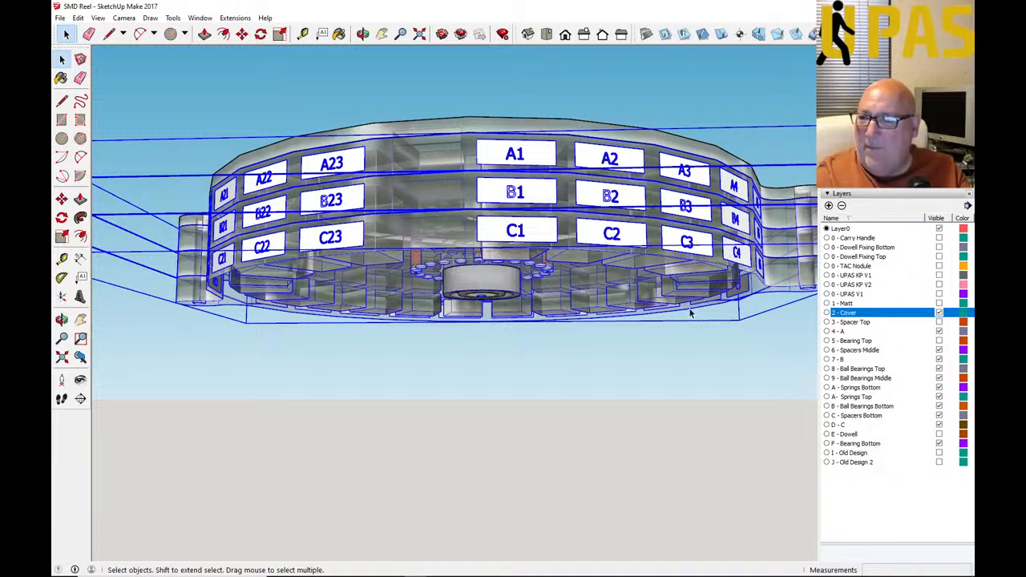
Step: Try to rotate sections A, B and C together around the centre of the hub's underside, starting along the red axis
left_click(262, 39)
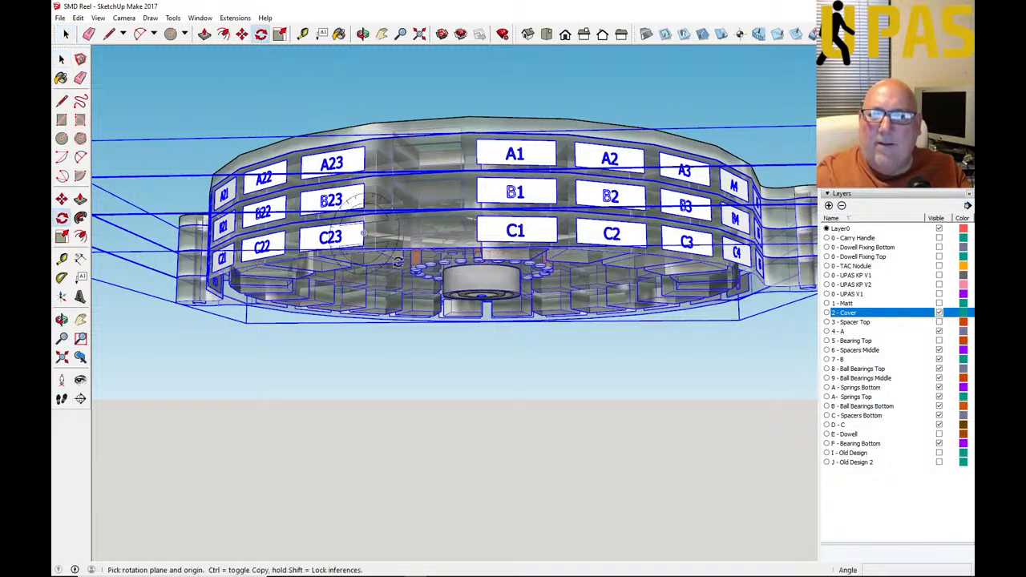
scroll(366, 321, "up", 3)
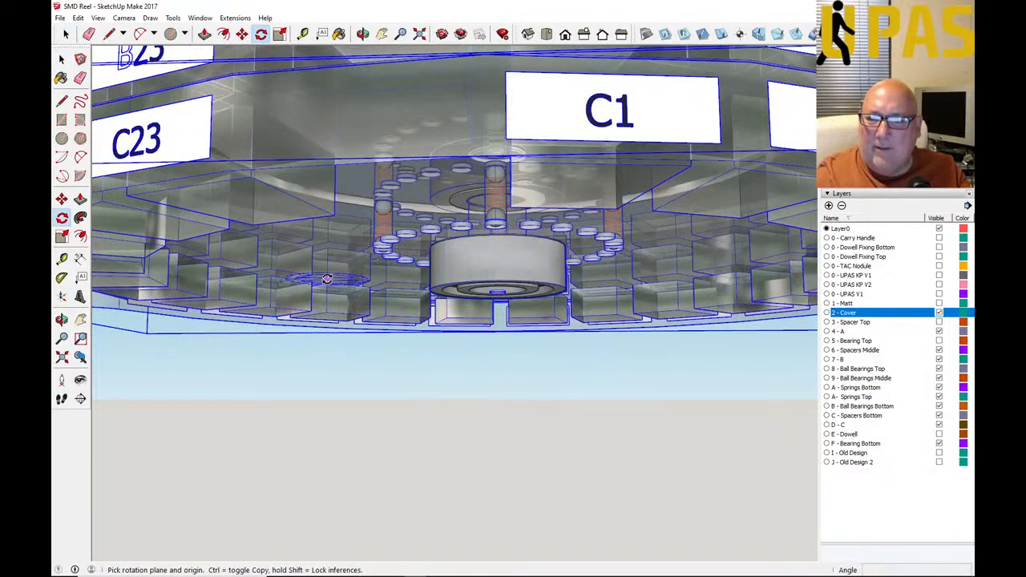
scroll(501, 295, "up", 2)
scroll(501, 295, "up", 6)
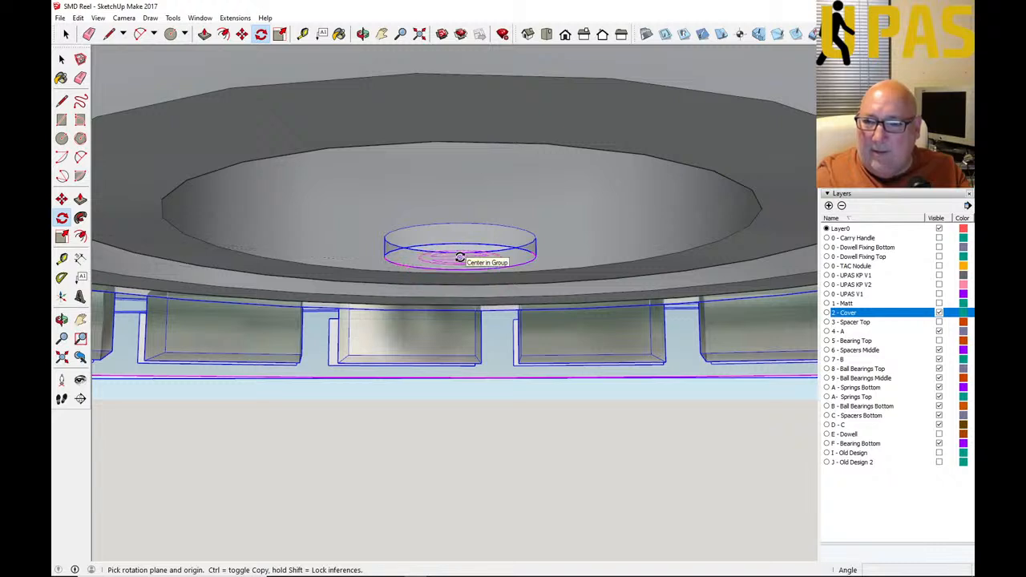
scroll(461, 260, "down", 3)
scroll(451, 259, "down", 8)
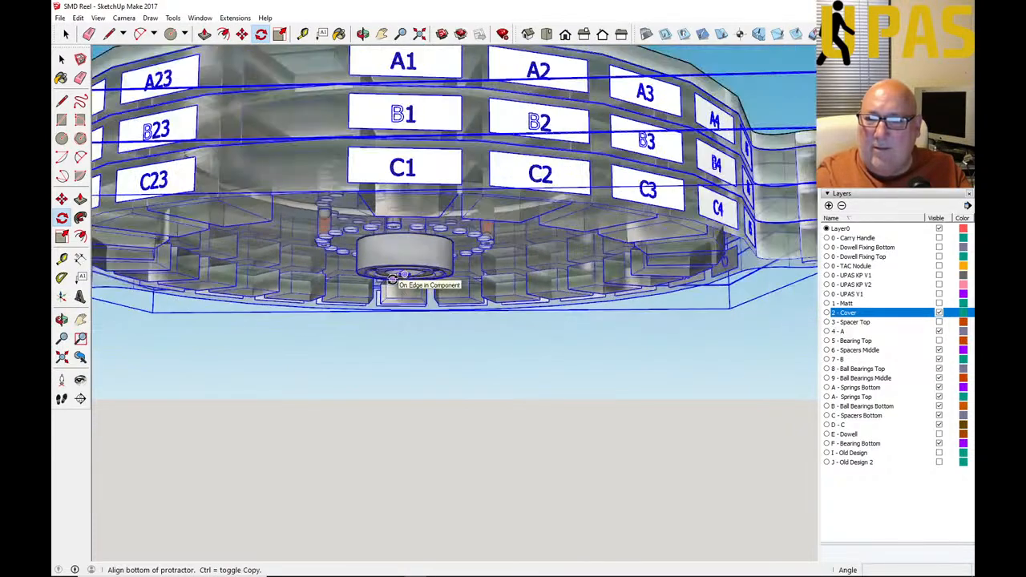
scroll(393, 278, "down", 10)
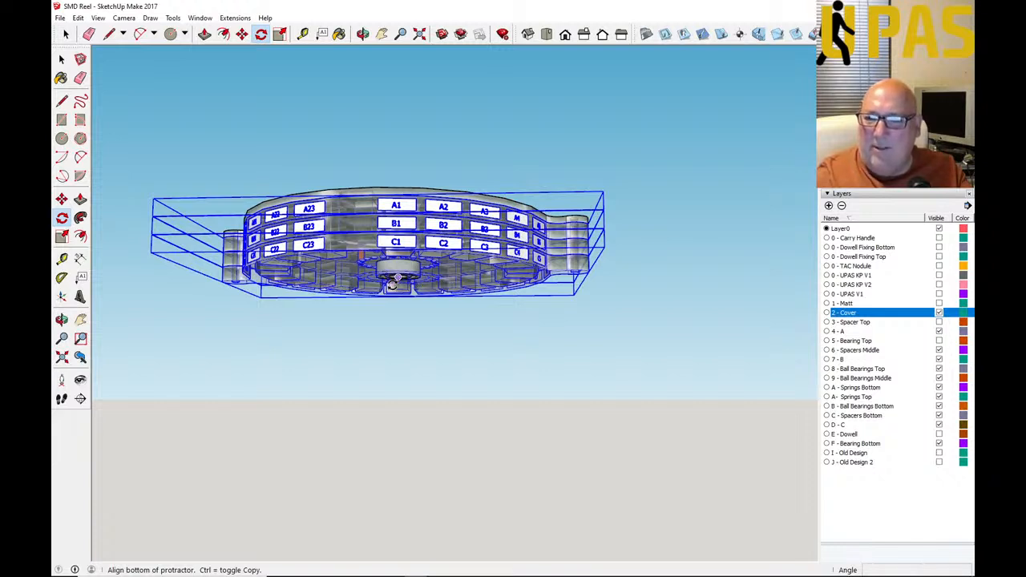
left_click(623, 276)
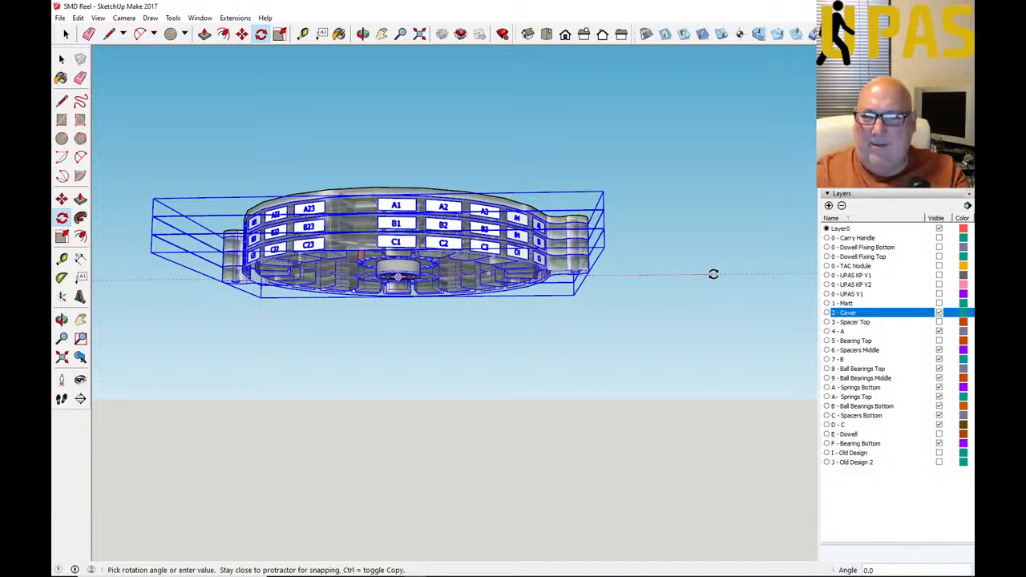
key("Escape")
left_click(61, 60)
left_click(61, 60)
Step: Examine the covered reel with its three selected sections from slightly above, both closer and farther away
left_click(363, 33)
left_click_drag(426, 90, 477, 227)
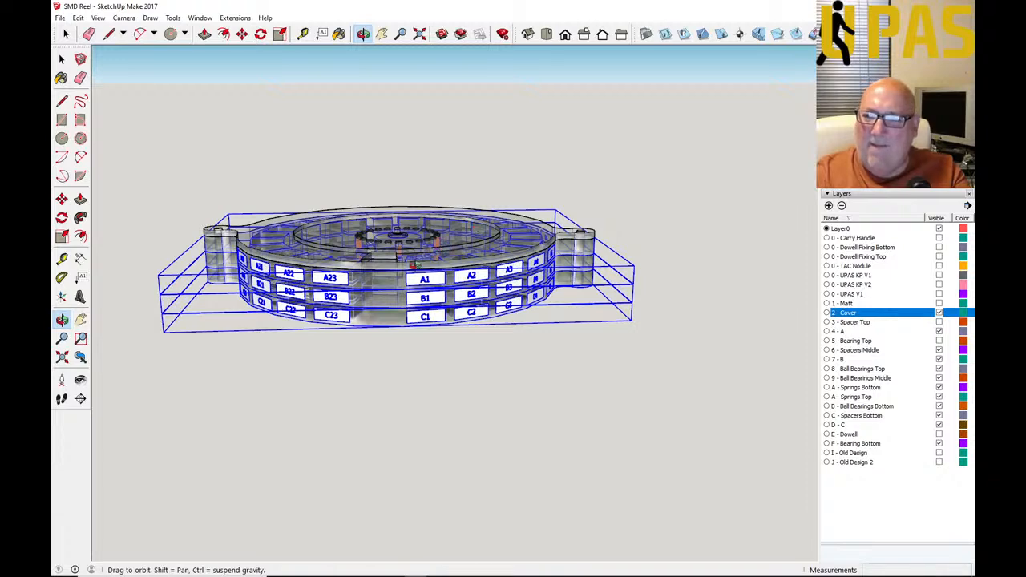
scroll(421, 260, "up", 5)
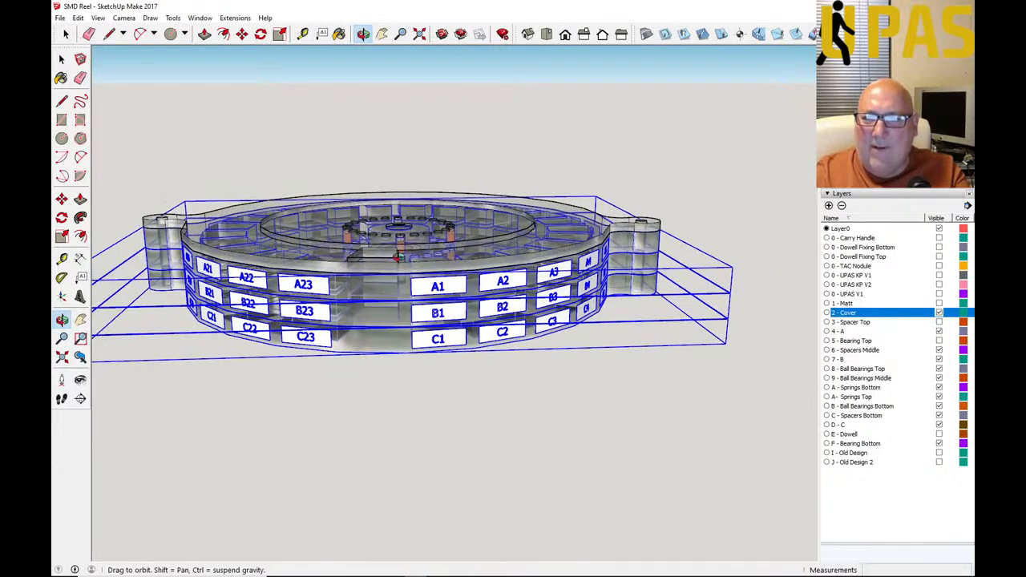
scroll(397, 257, "down", 2)
left_click_drag(399, 253, 407, 280)
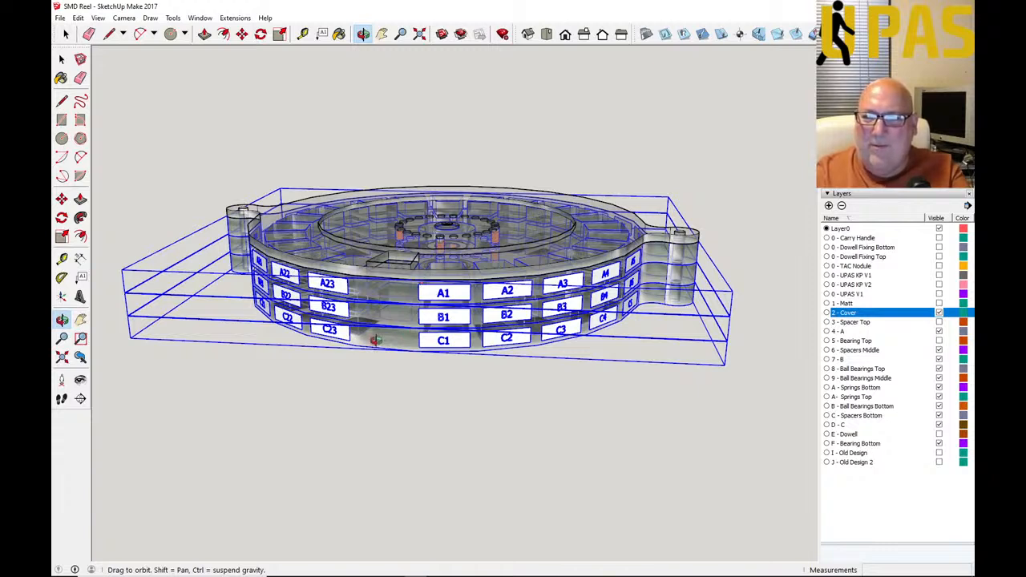
scroll(375, 340, "down", 2)
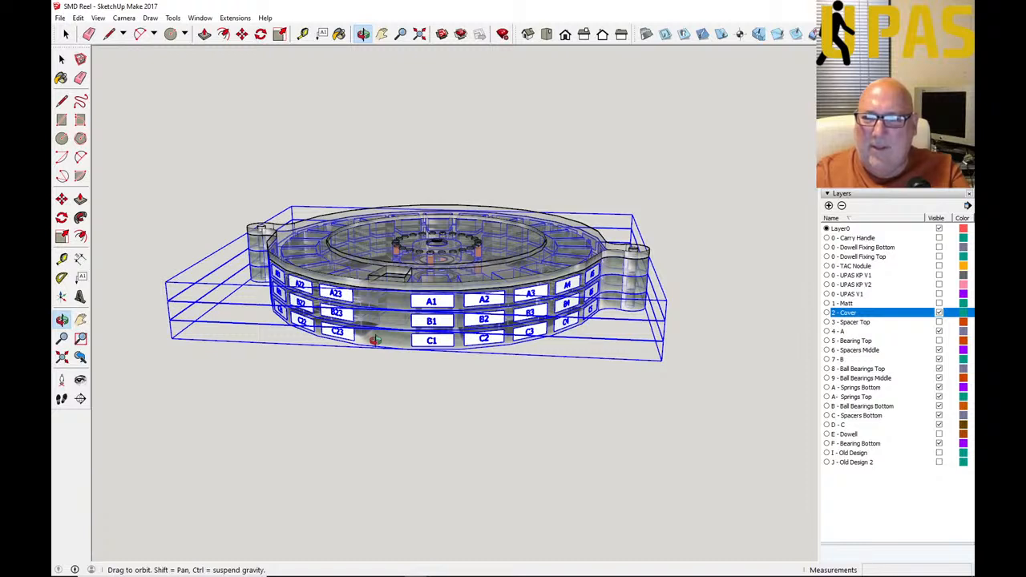
Step: Examine the covered reel's hub, compartments and side labels from a low side angle and from steeply above, near and far
left_click_drag(463, 294, 419, 348)
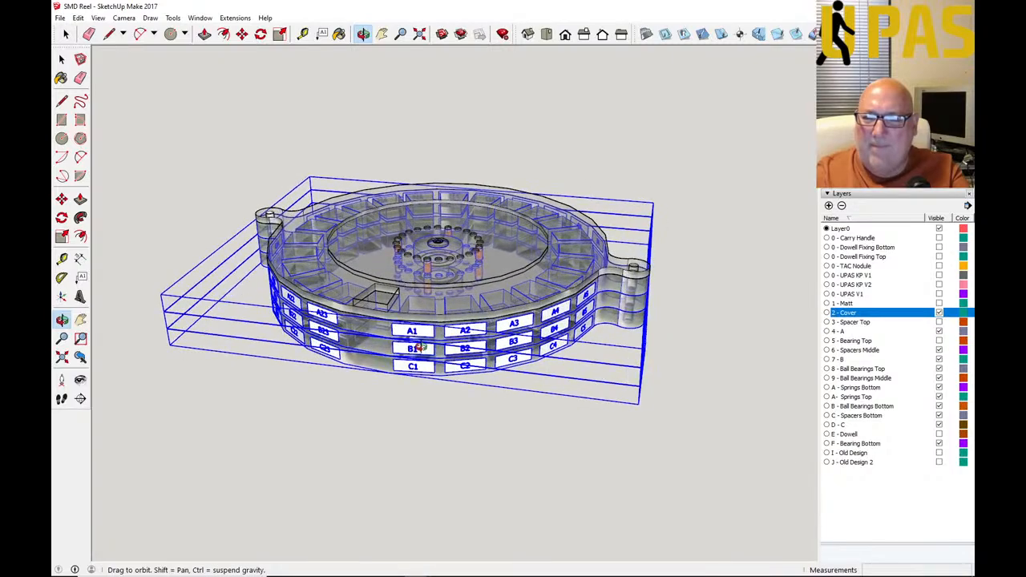
scroll(439, 294, "up", 5)
left_click_drag(439, 293, 449, 264)
scroll(561, 286, "down", 3)
left_click_drag(539, 290, 455, 304)
scroll(453, 297, "up", 2)
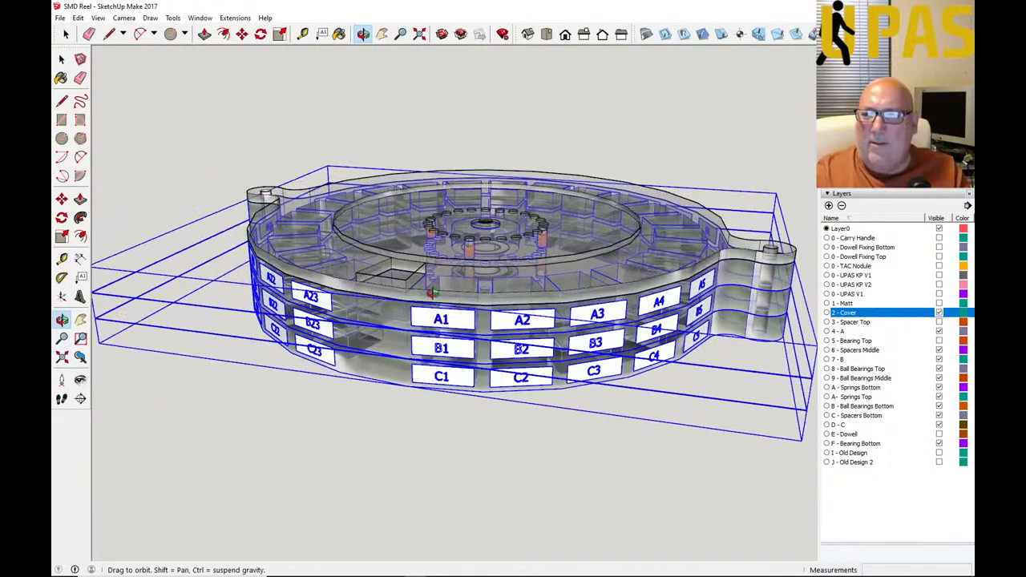
left_click_drag(420, 290, 403, 483)
scroll(325, 412, "down", 3)
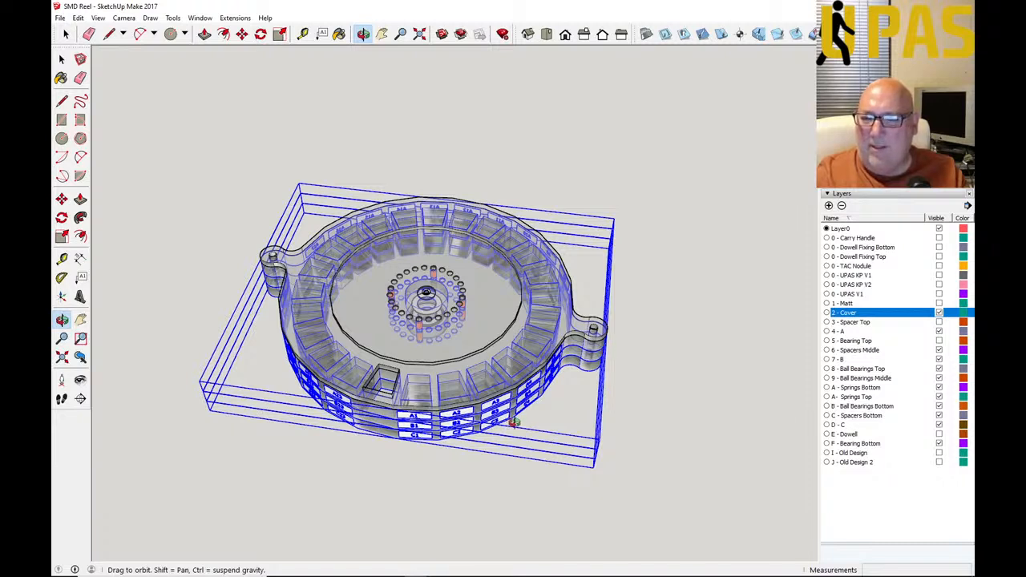
scroll(481, 381, "down", 2)
scroll(468, 398, "up", 6)
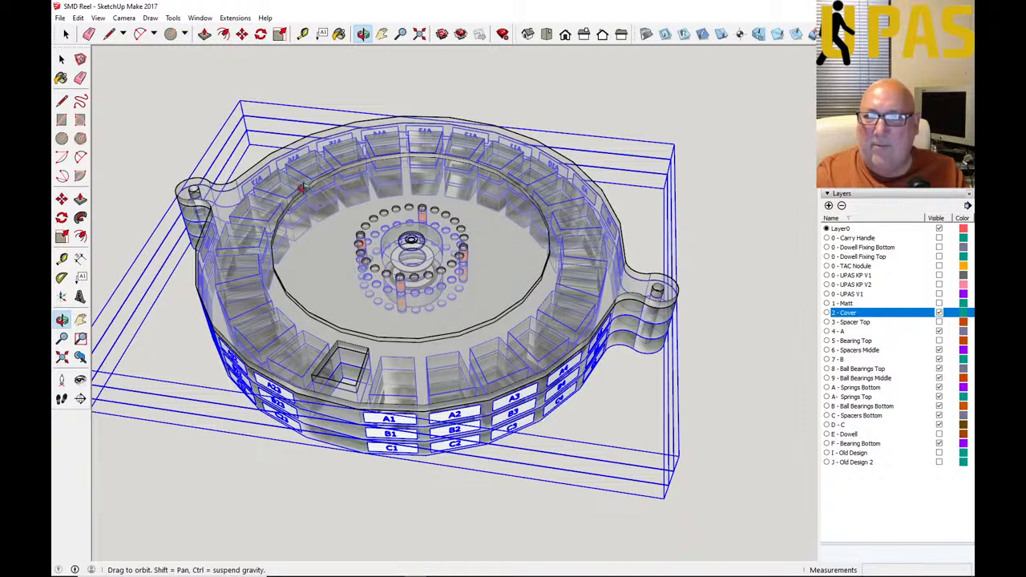
Step: Start rotating sections A, B and C about the hub's centre, with the rotation plane locked to the cover's flat face
left_click(261, 34)
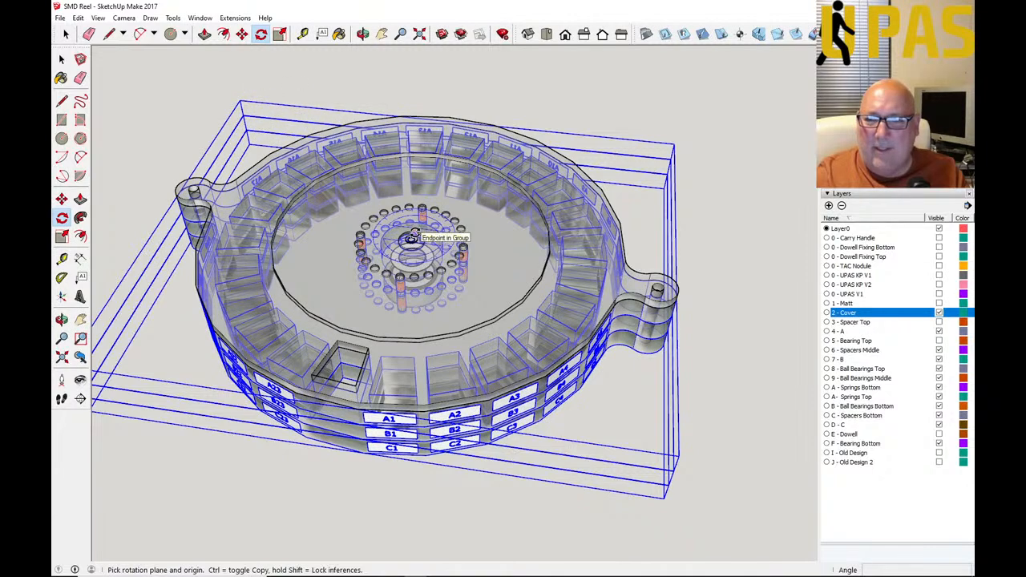
scroll(410, 238, "up", 5)
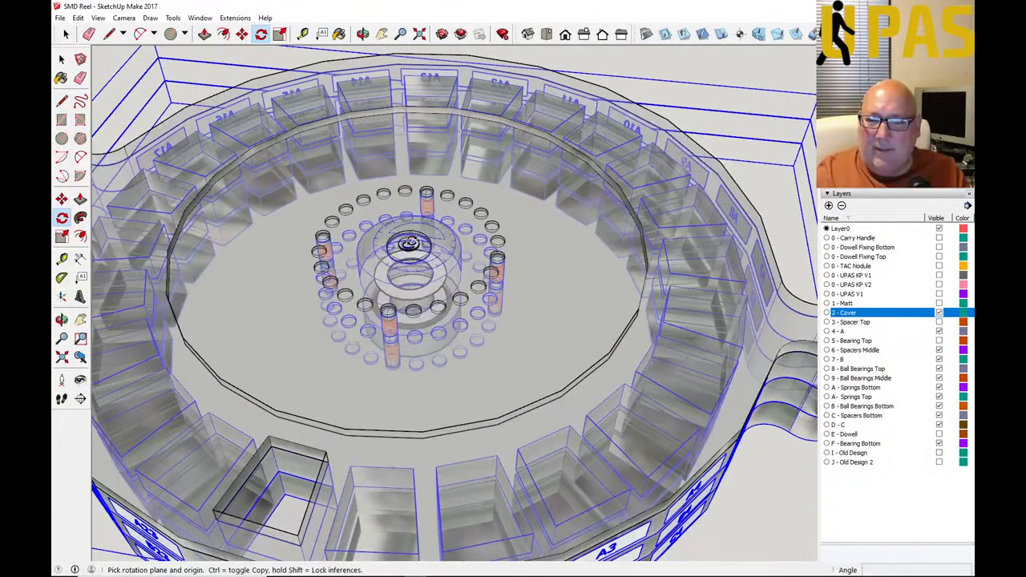
scroll(497, 339, "up", 3)
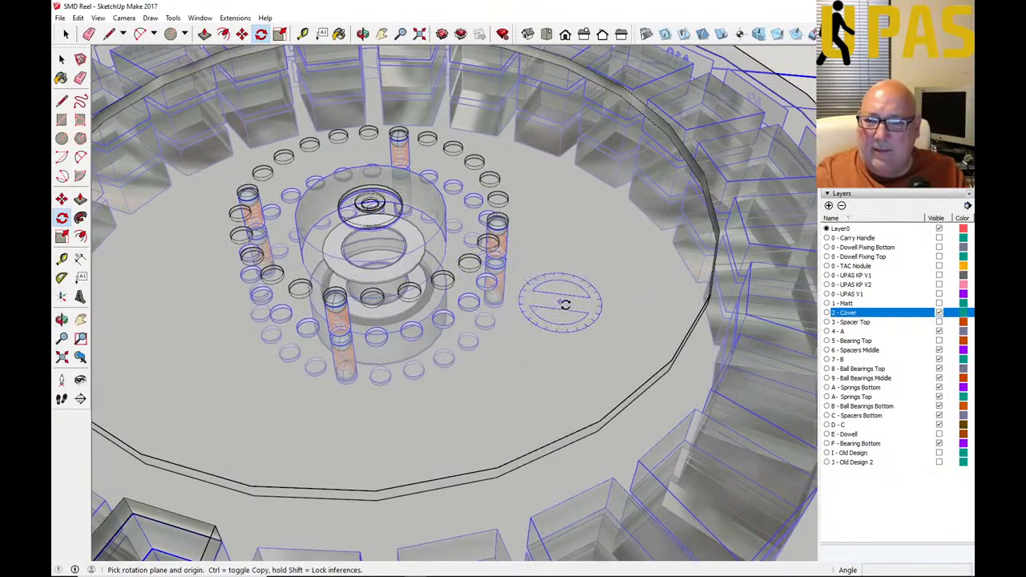
key("Down")
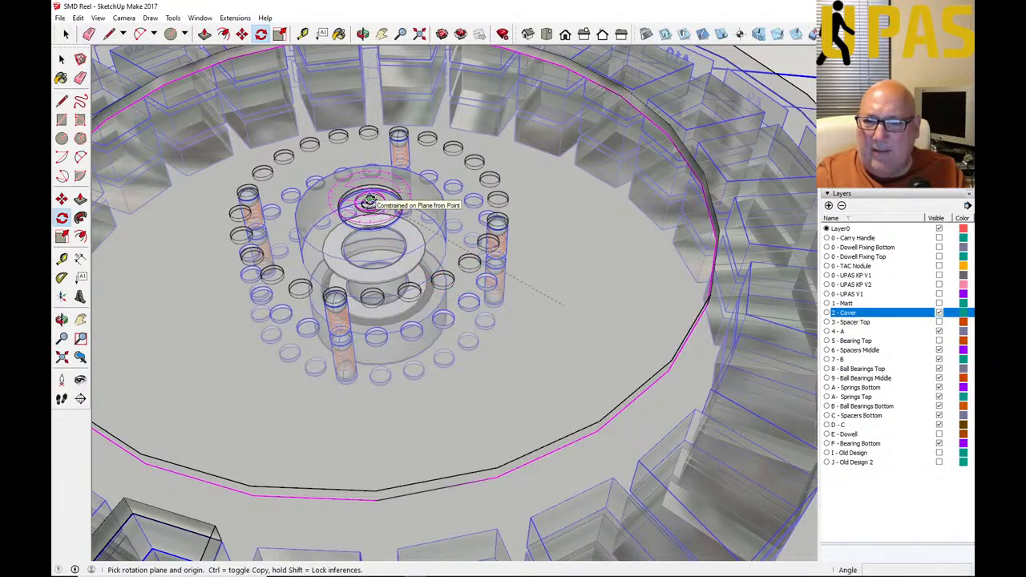
scroll(369, 202, "up", 5)
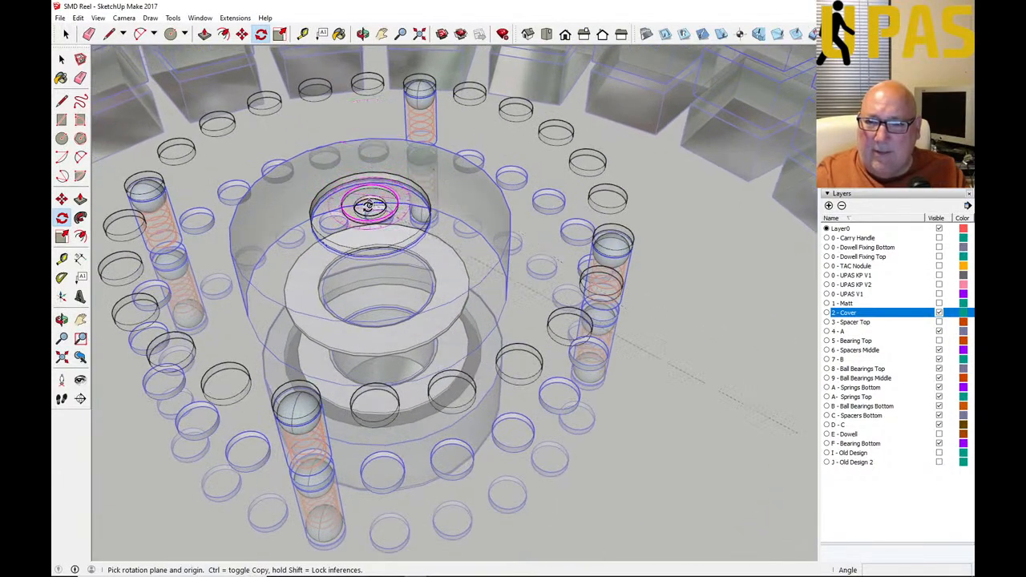
scroll(367, 206, "up", 4)
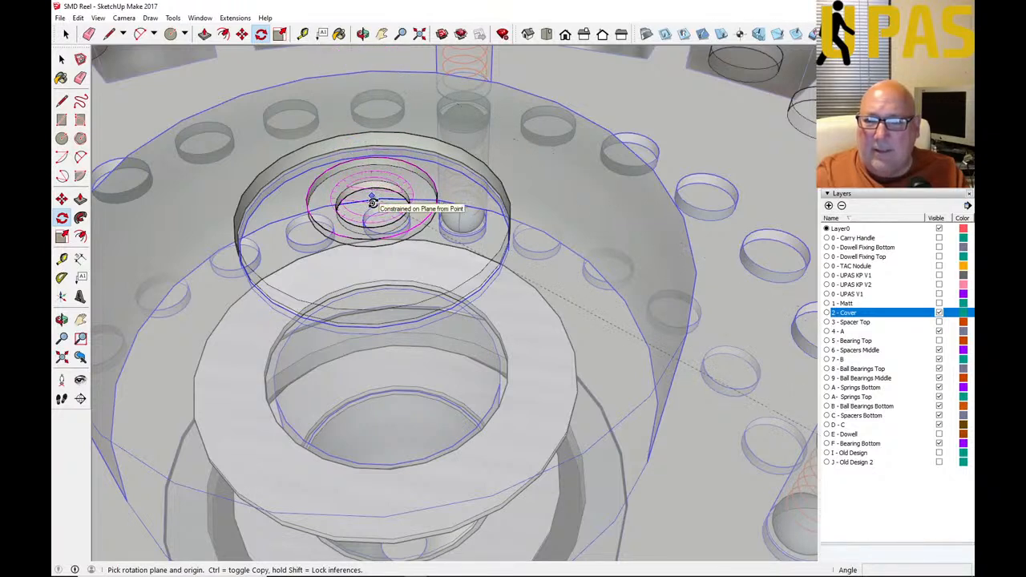
left_click(375, 204)
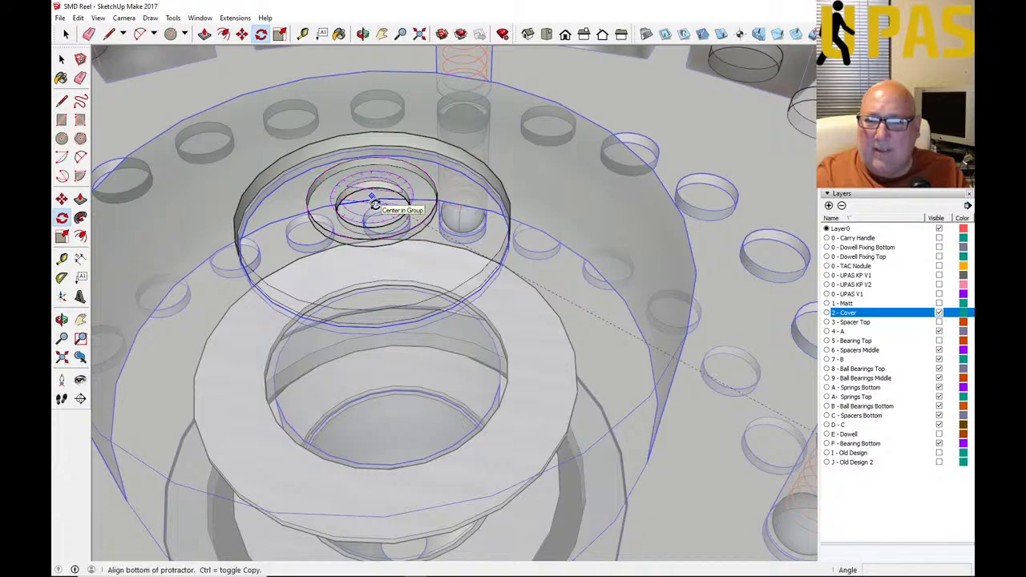
Step: Align the start of the rotation with the red axis, beyond the reel's outer edge
scroll(374, 204, "down", 5)
scroll(374, 204, "down", 6)
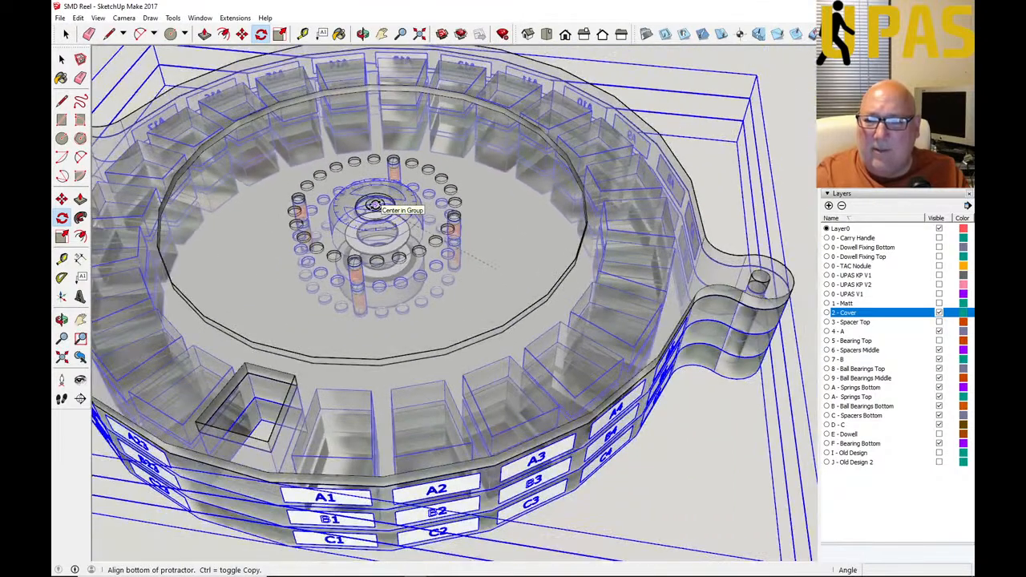
mouse_move(374, 205)
middle_mouse_down()
mouse_move(407, 206)
mouse_move(401, 213)
middle_mouse_up()
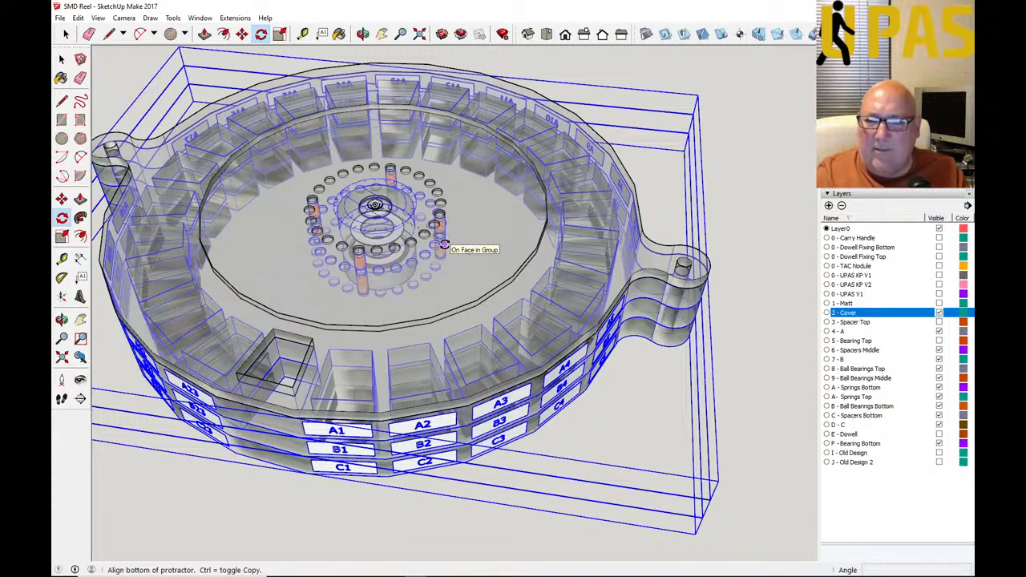
left_click(444, 243)
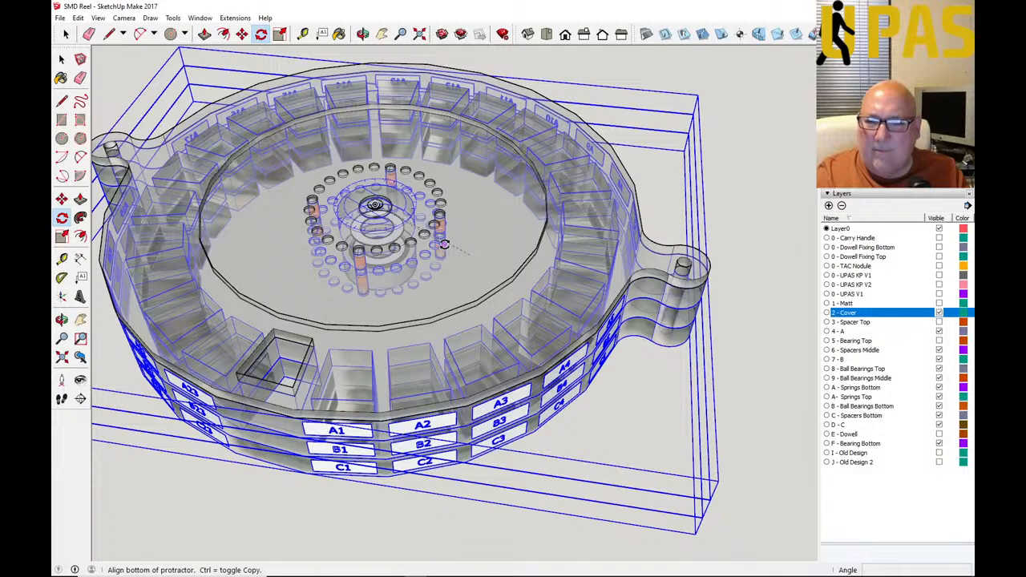
scroll(581, 255, "down", 1)
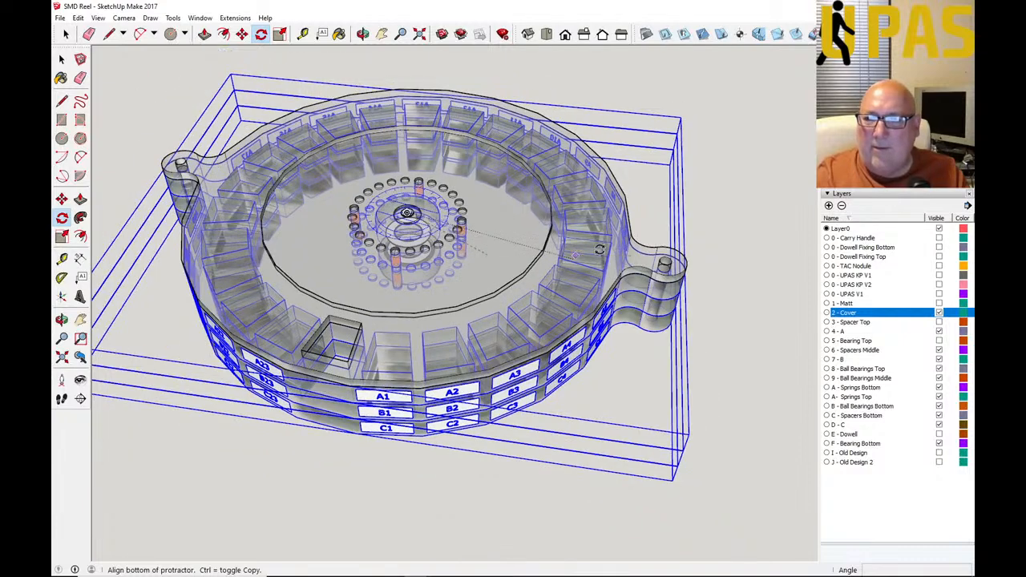
left_click(733, 247)
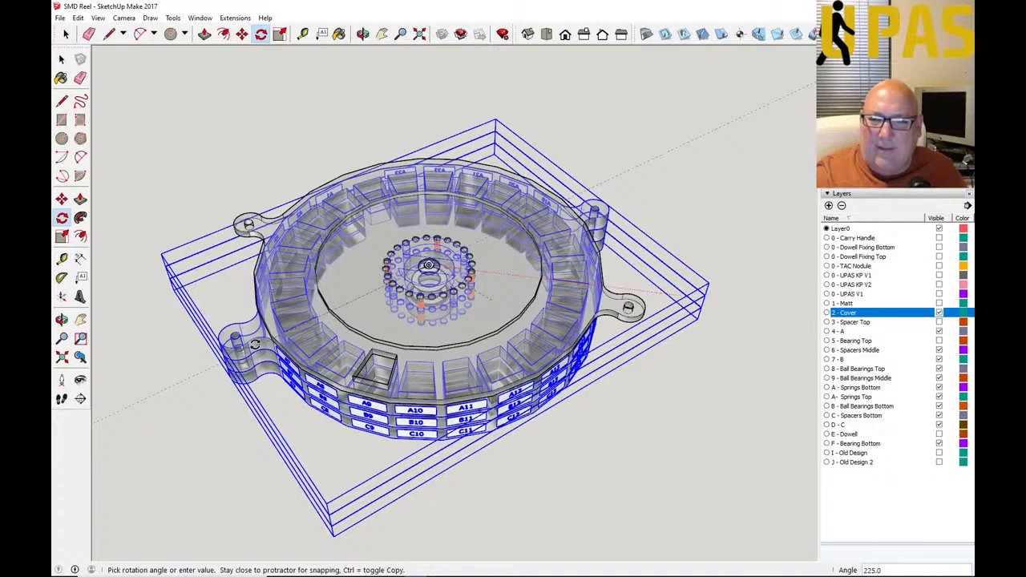
Step: Swing sections A, B and C around beneath the cover, examine the compartments at its opening, and return them to 0° on the red axis
scroll(255, 344, "up", 4)
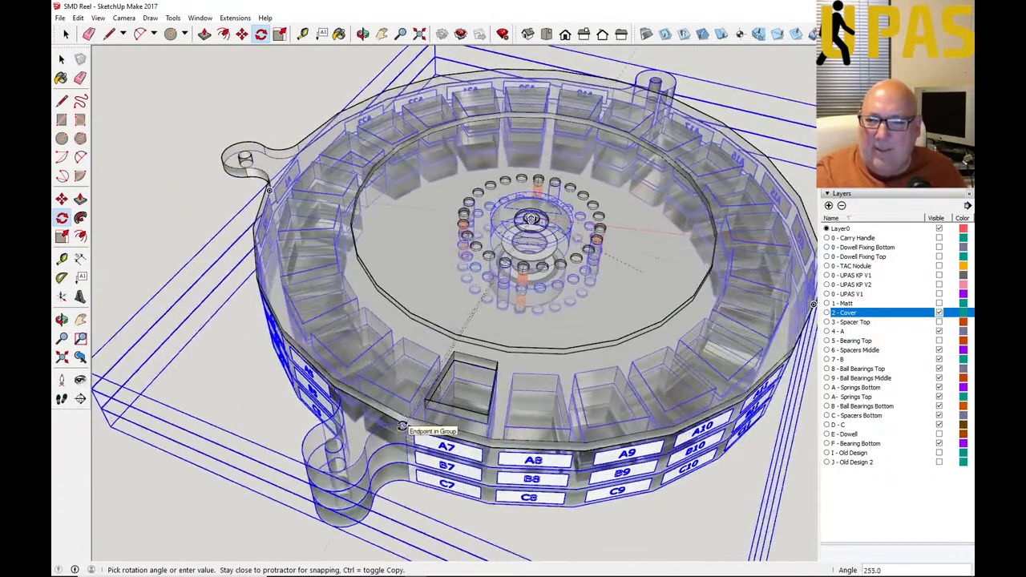
scroll(402, 426, "up", 6)
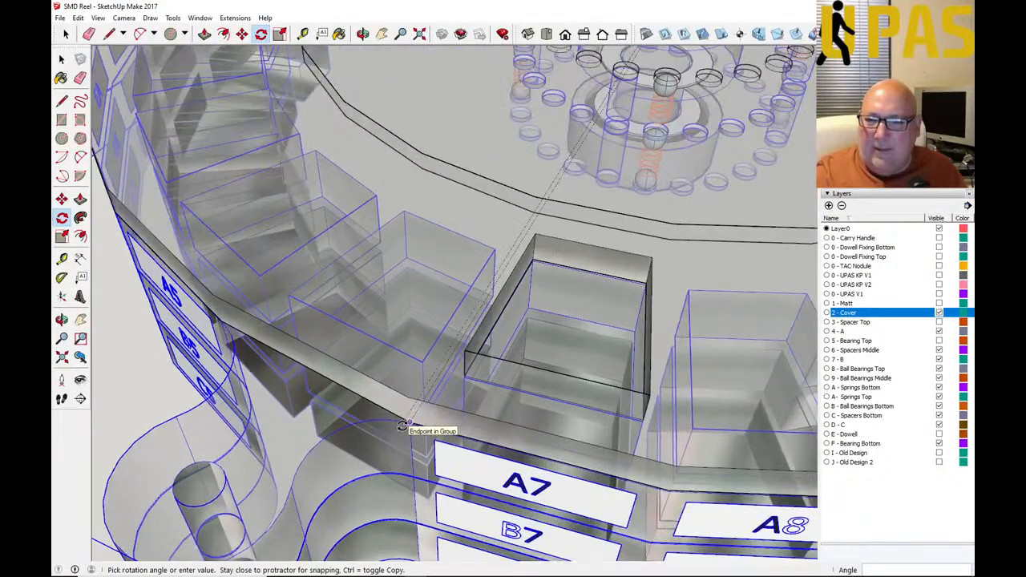
scroll(402, 426, "down", 6)
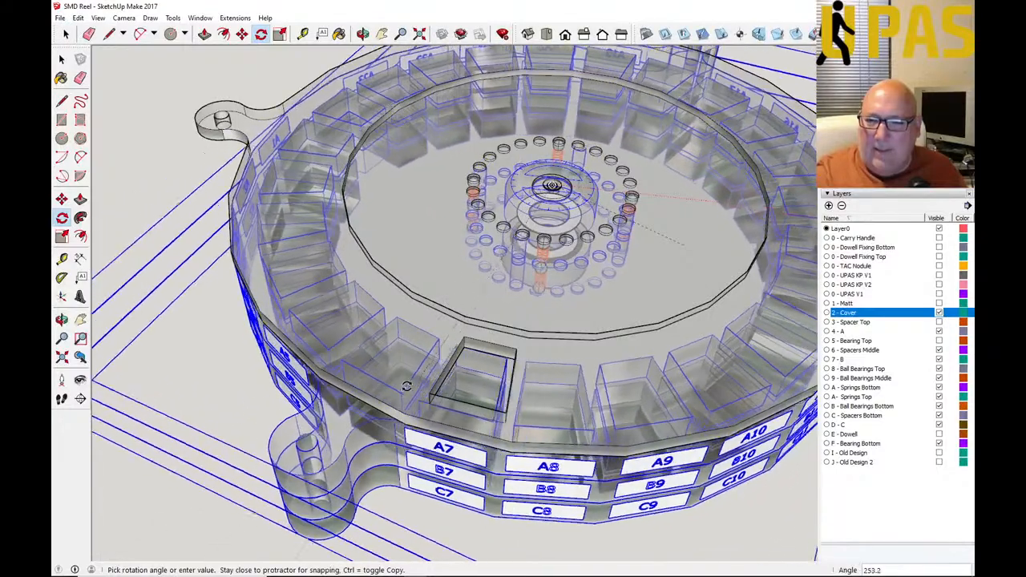
scroll(333, 356, "down", 6)
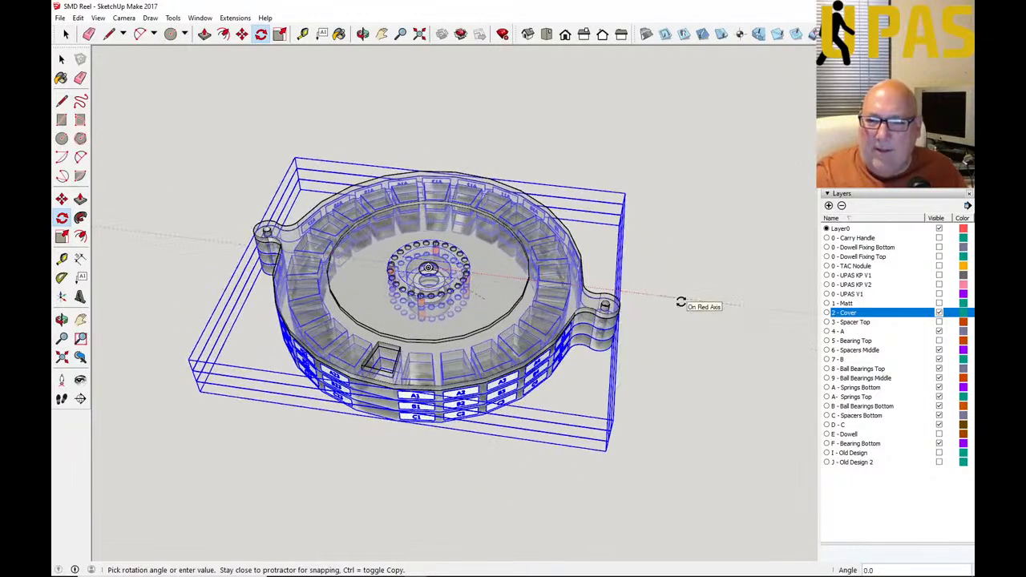
scroll(681, 302, "up", 2)
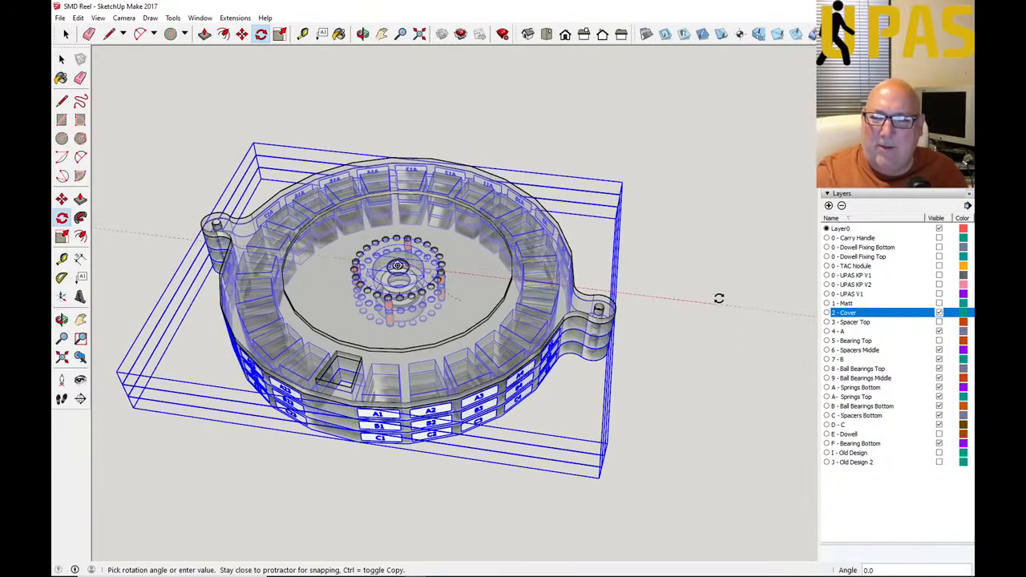
scroll(718, 299, "up", 2)
scroll(718, 299, "down", 3)
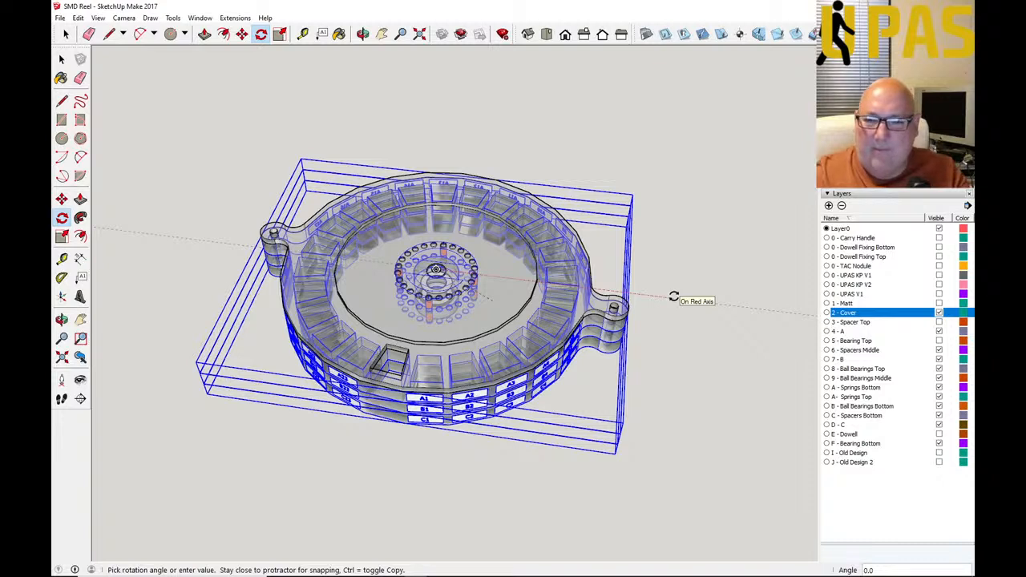
left_click(673, 296)
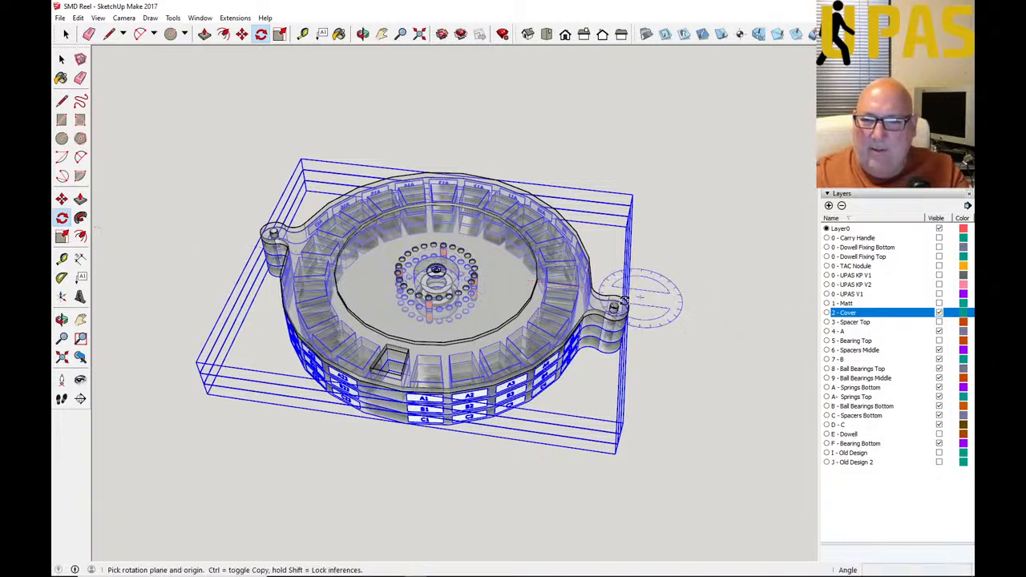
Step: Remove section B from the selection, keeping only sections A and C of the reel selected
left_click(63, 59)
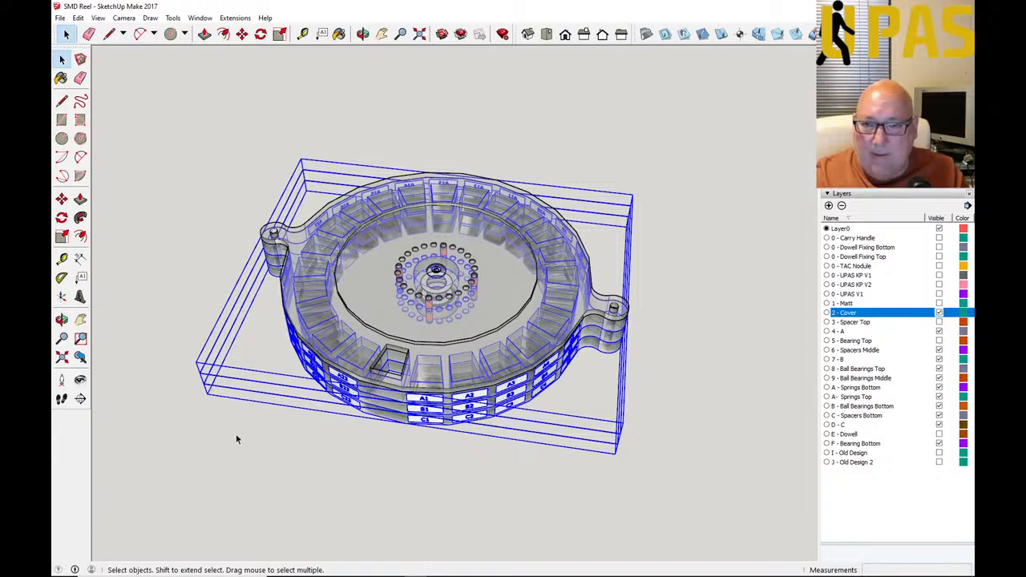
scroll(282, 435, "up", 3)
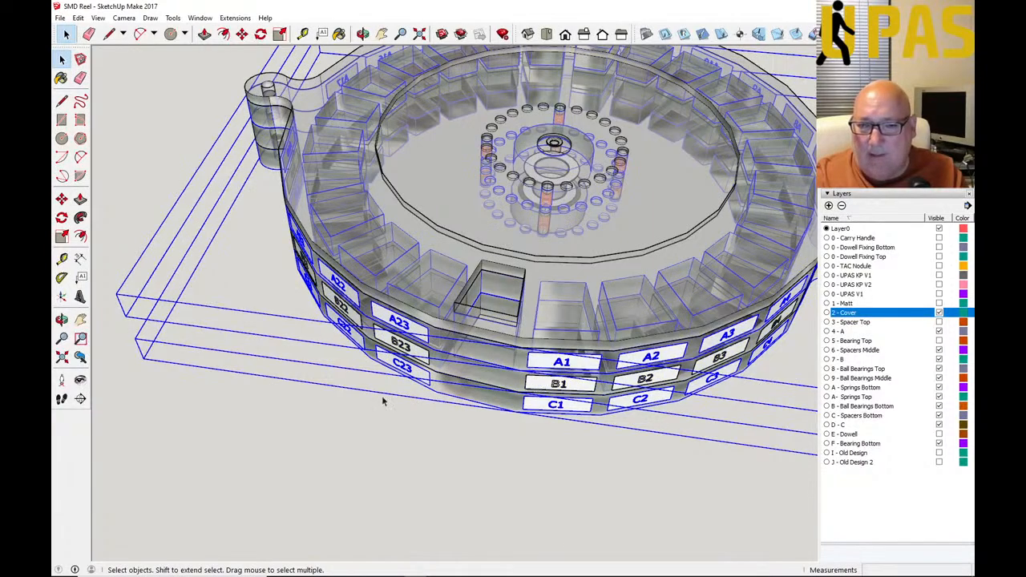
scroll(268, 404, "down", 5)
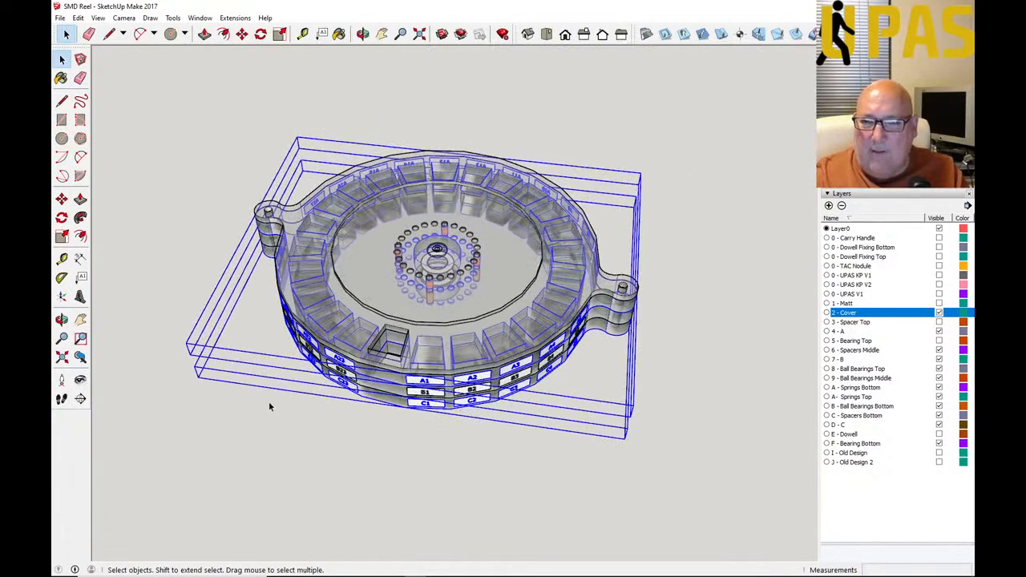
middle_click_drag(269, 407, 349, 410)
scroll(350, 406, "up", 3)
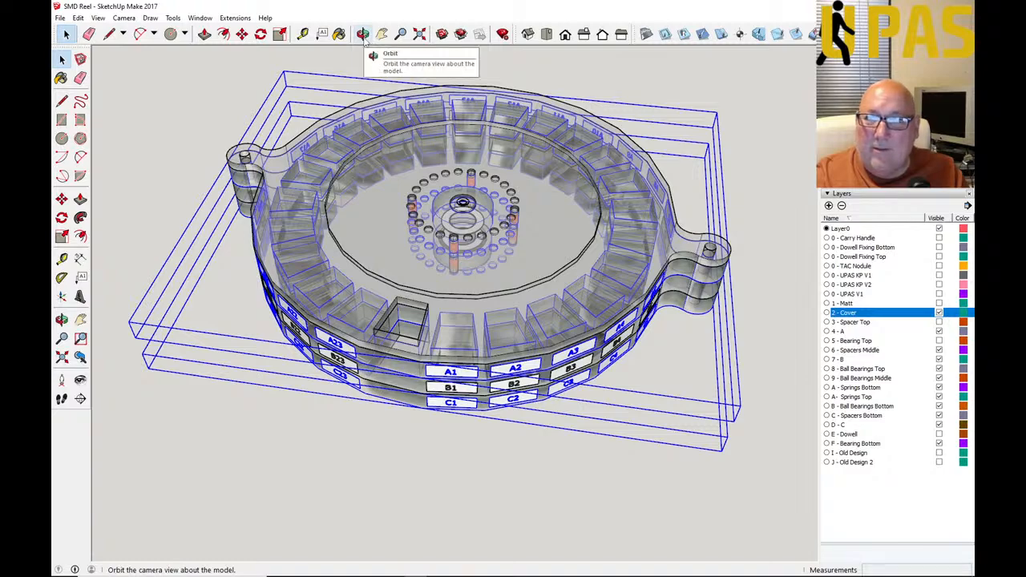
Step: Start rotating sections A and C about the hub's centre, with the start aligned to the red axis beyond the reel's outer edge
left_click(260, 34)
scroll(461, 208, "up", 4)
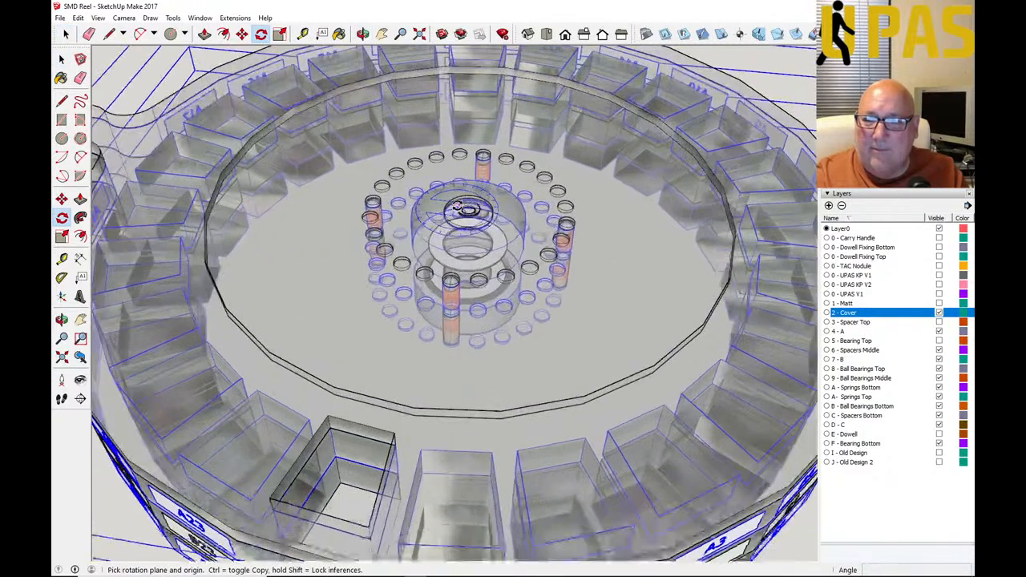
scroll(460, 208, "up", 2)
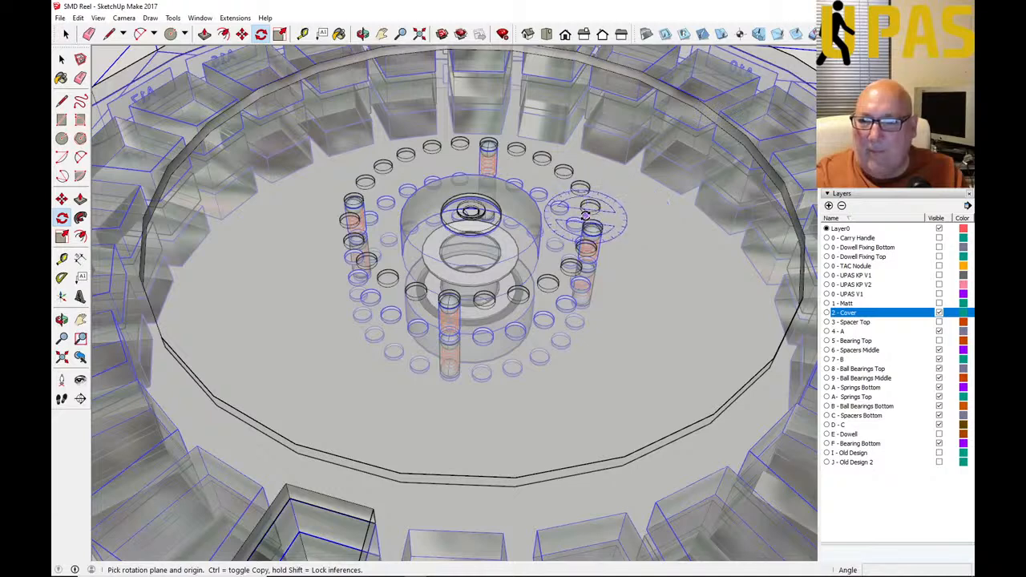
scroll(587, 215, "up", 2)
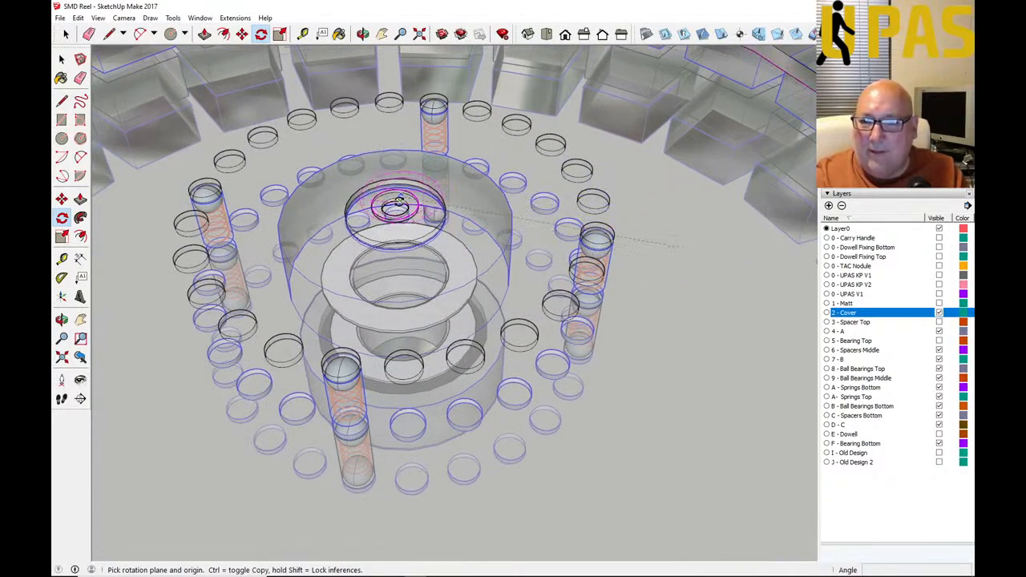
scroll(393, 210, "up", 2)
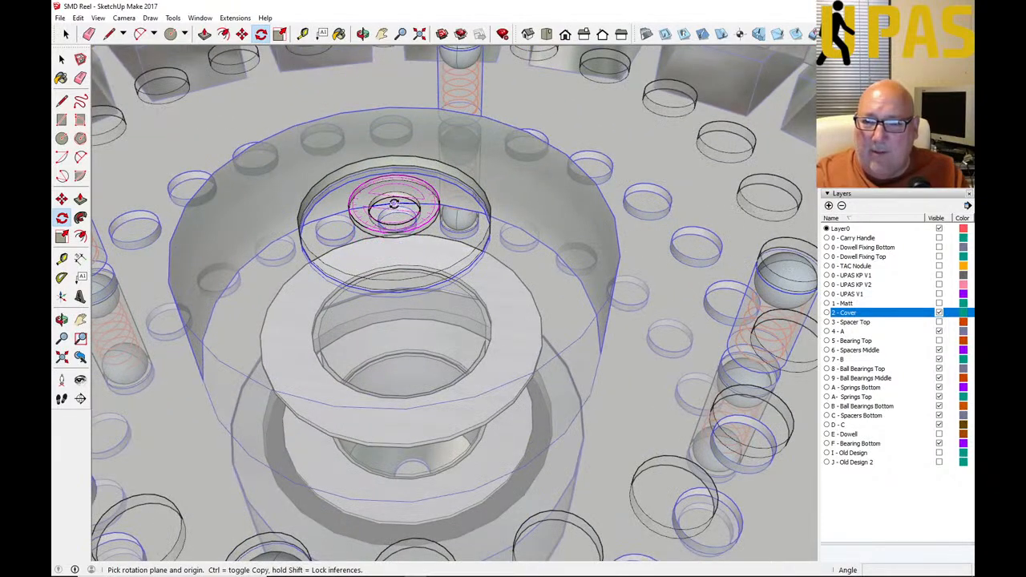
scroll(392, 205, "down", 5)
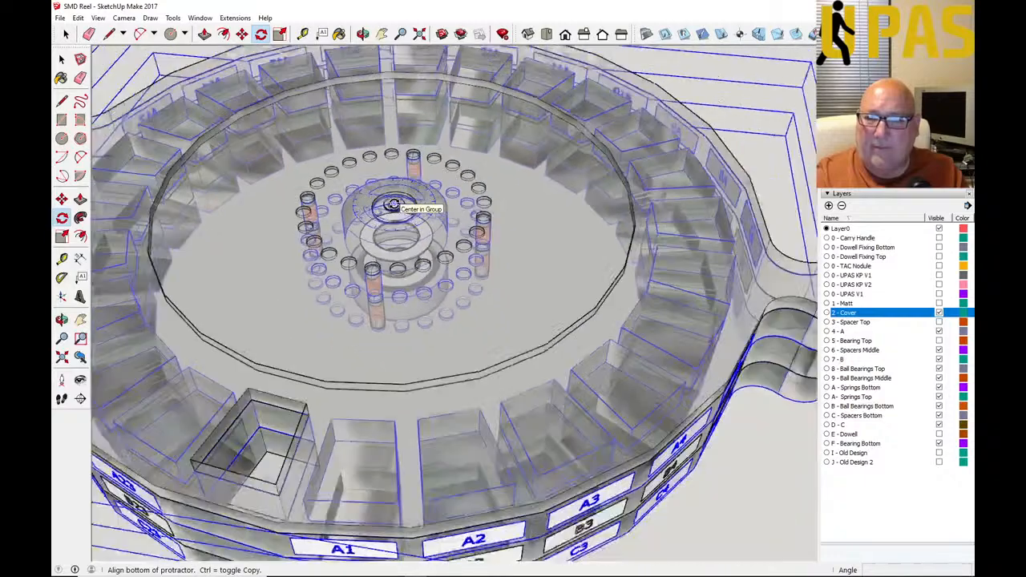
scroll(393, 205, "down", 2)
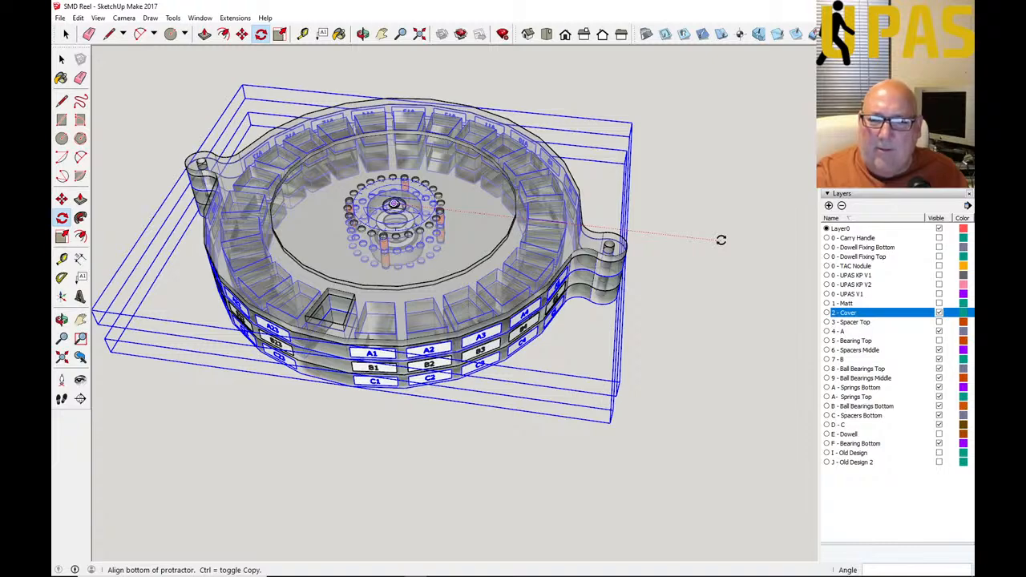
left_click(721, 240)
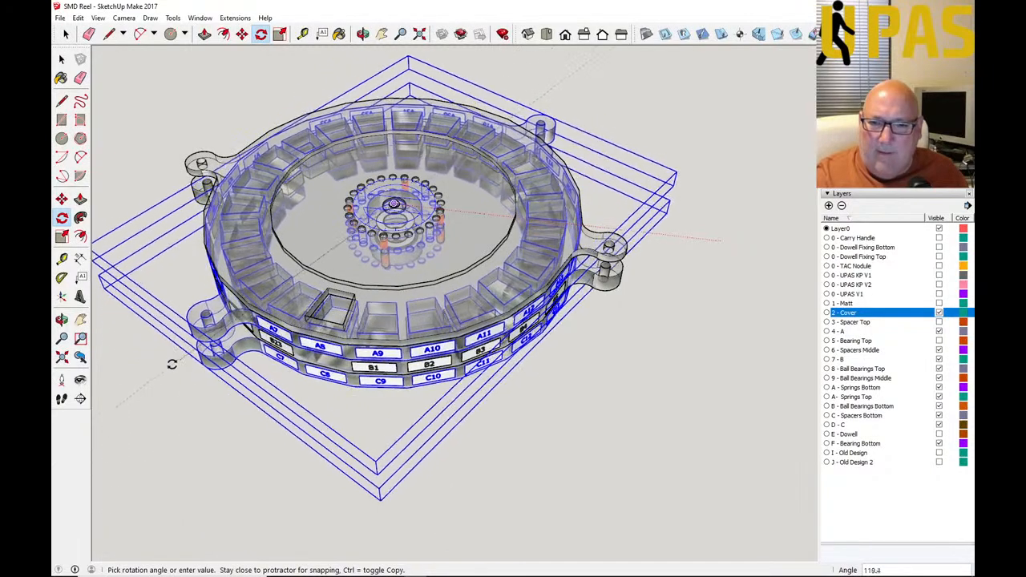
Step: Swing sections A and C around beneath the cover, examine the compartments beside section B, and return them to 0° on the red axis
scroll(174, 364, "up", 5)
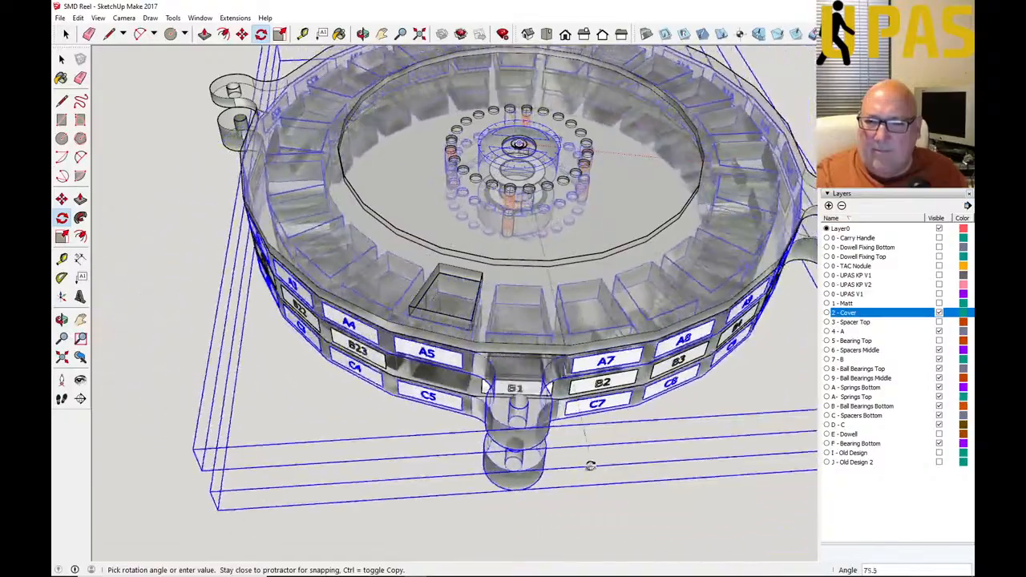
scroll(348, 433, "down", 2)
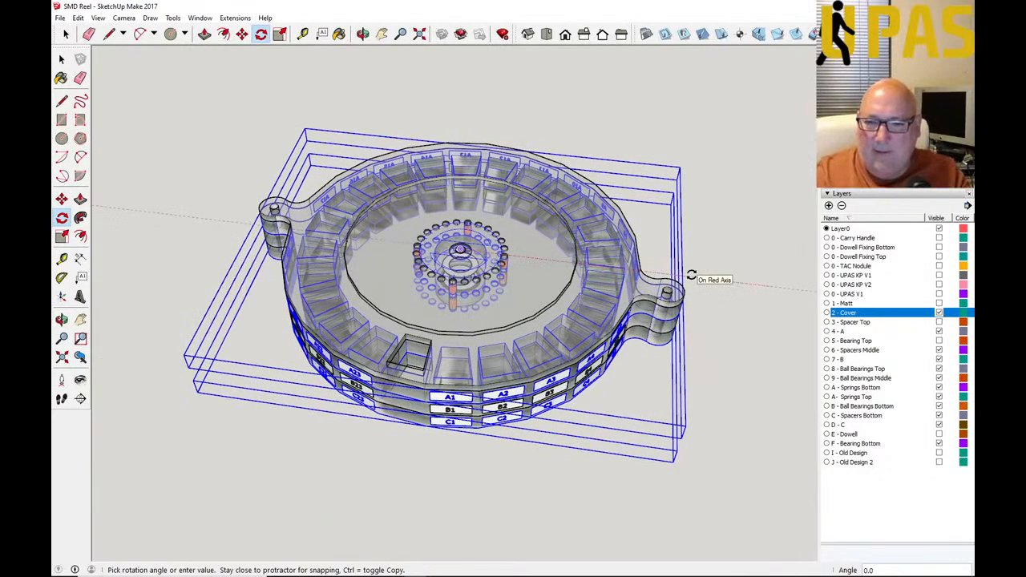
key("Escape")
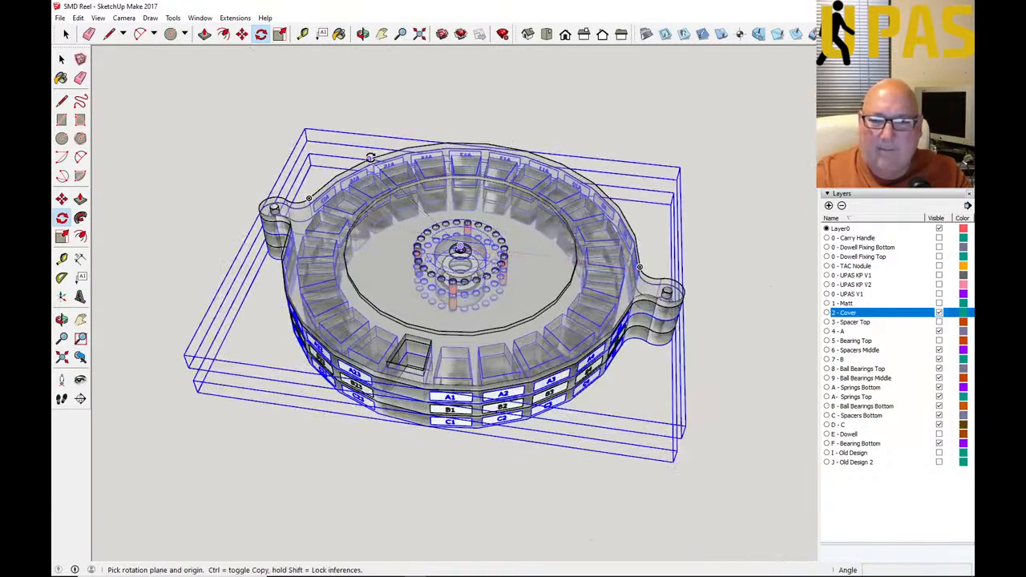
Step: Change the selection to sections A and B of the reel, leaving out the bottom section C
left_click(62, 58)
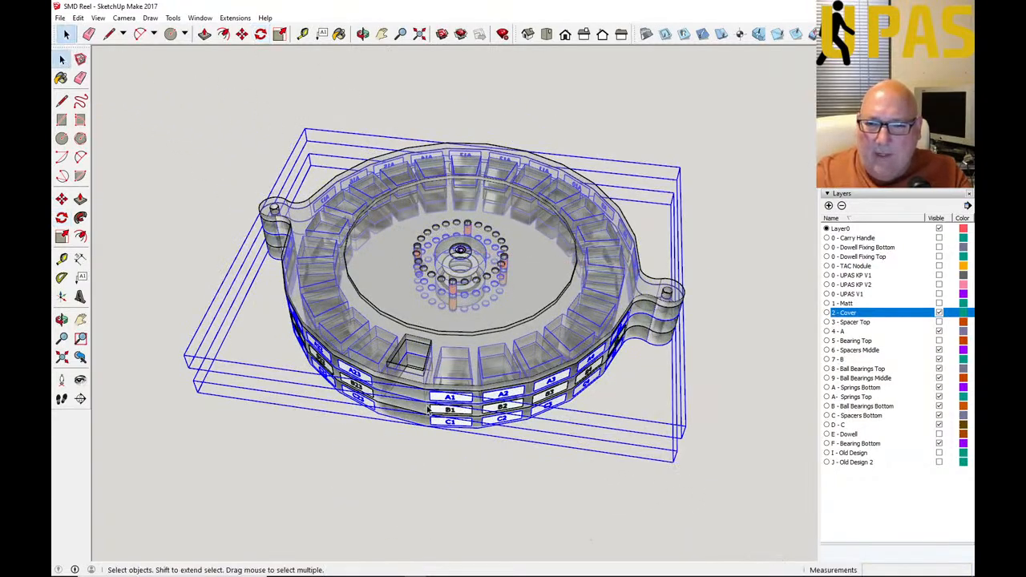
scroll(424, 407, "up", 3)
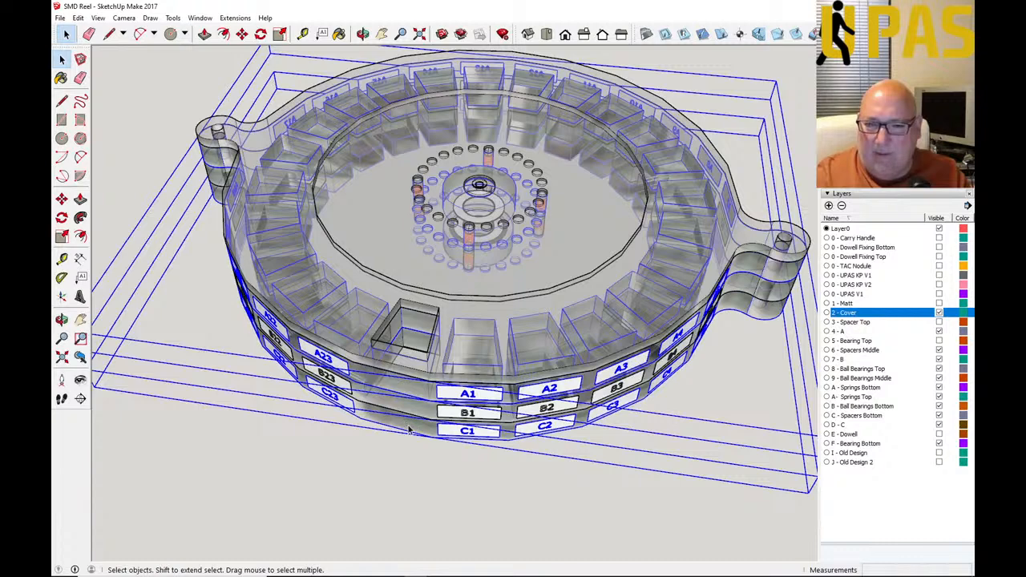
left_click(408, 430)
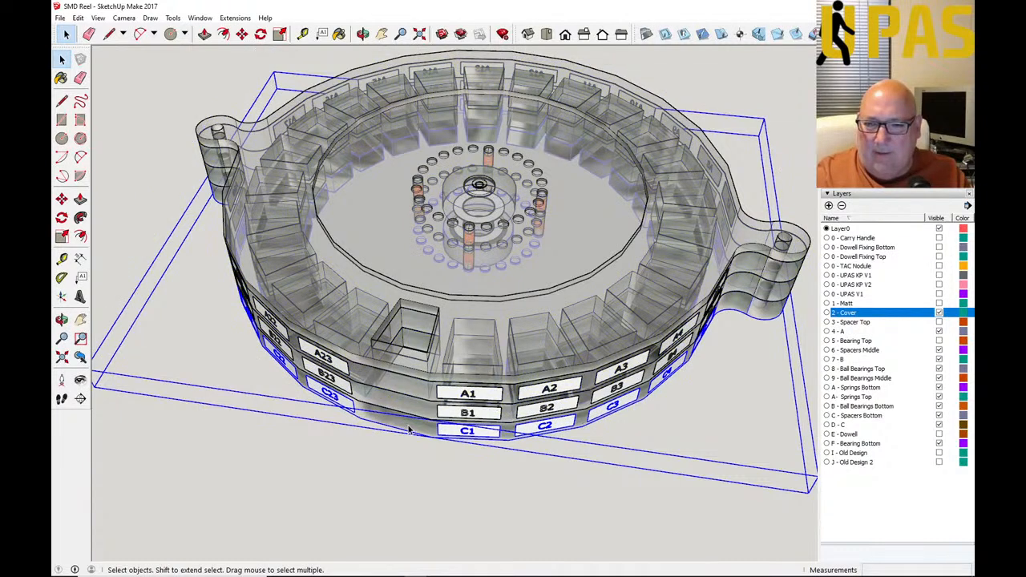
left_click(393, 389)
left_click(398, 406, "shift")
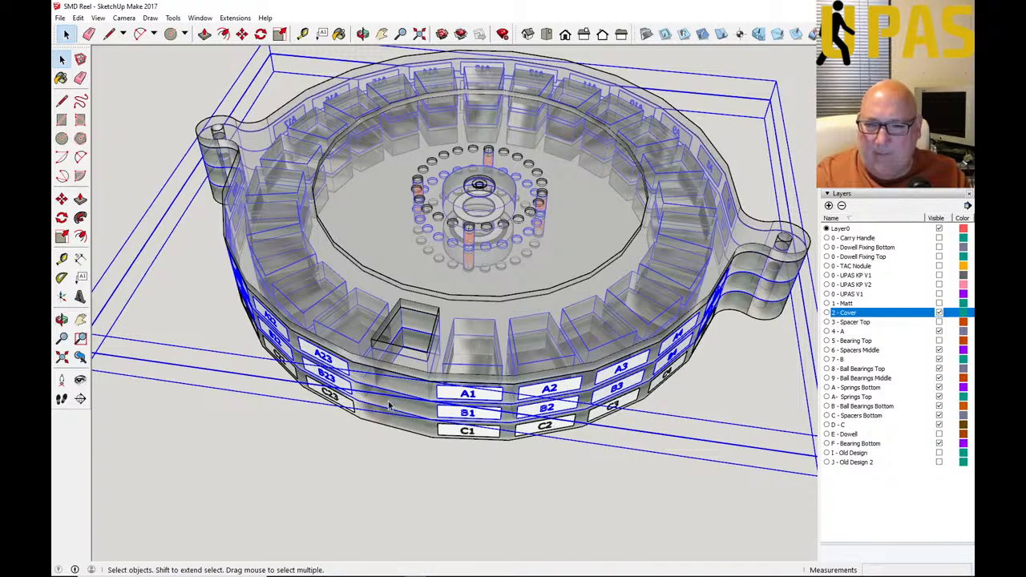
scroll(376, 390, "down", 2)
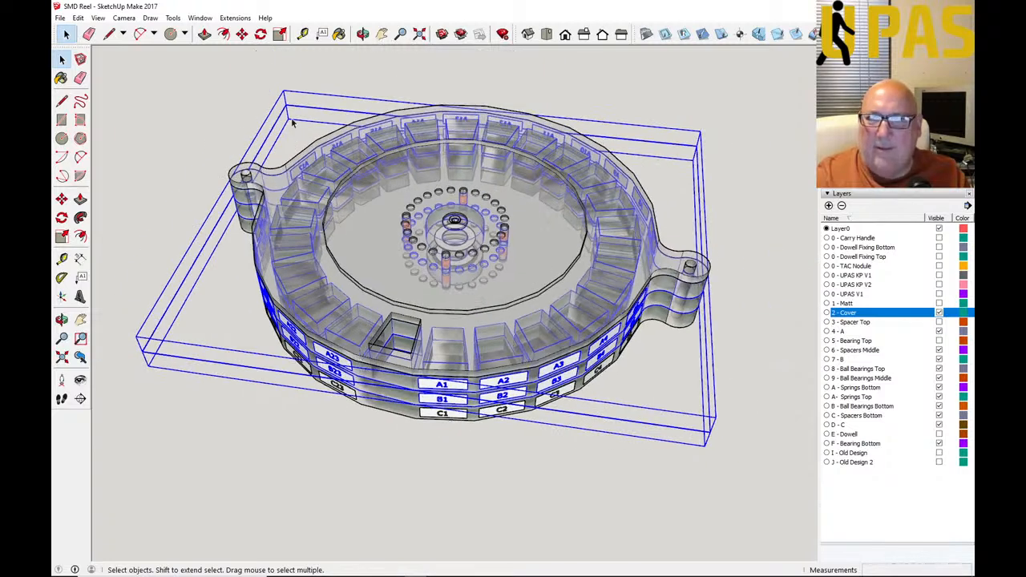
Step: Demonstrate rotating sections A and B about the hub's centre from the red axis, ending back at 0° without keeping a rotation
left_click(260, 35)
scroll(423, 222, "up", 5)
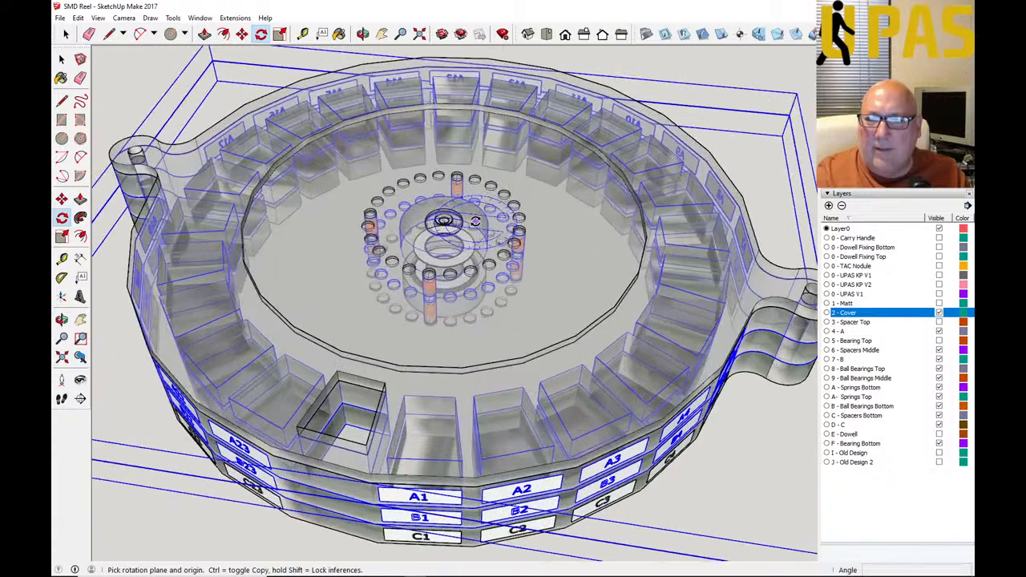
scroll(425, 219, "up", 2)
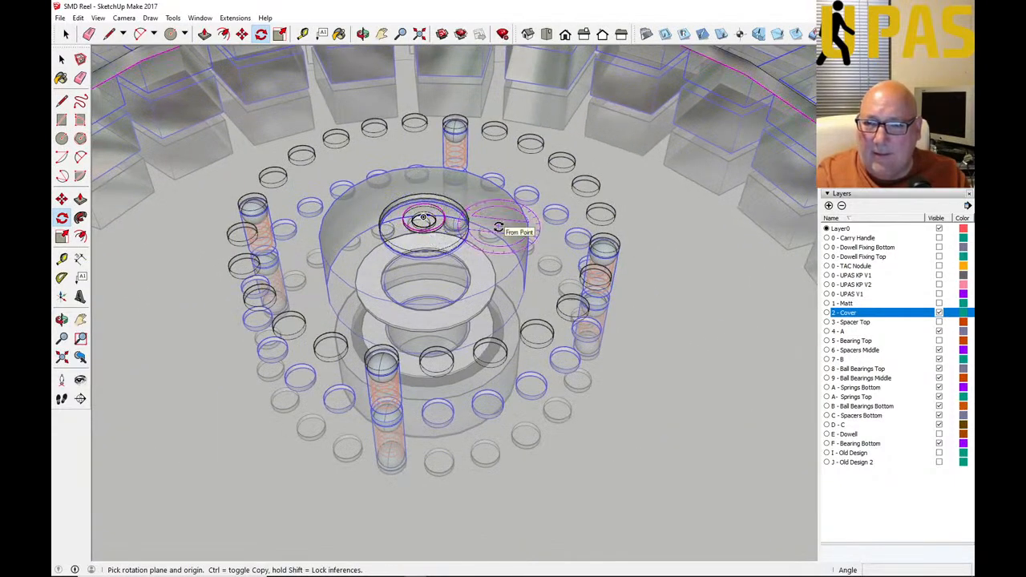
left_click(425, 219)
scroll(425, 220, "down", 6)
scroll(387, 228, "down", 2)
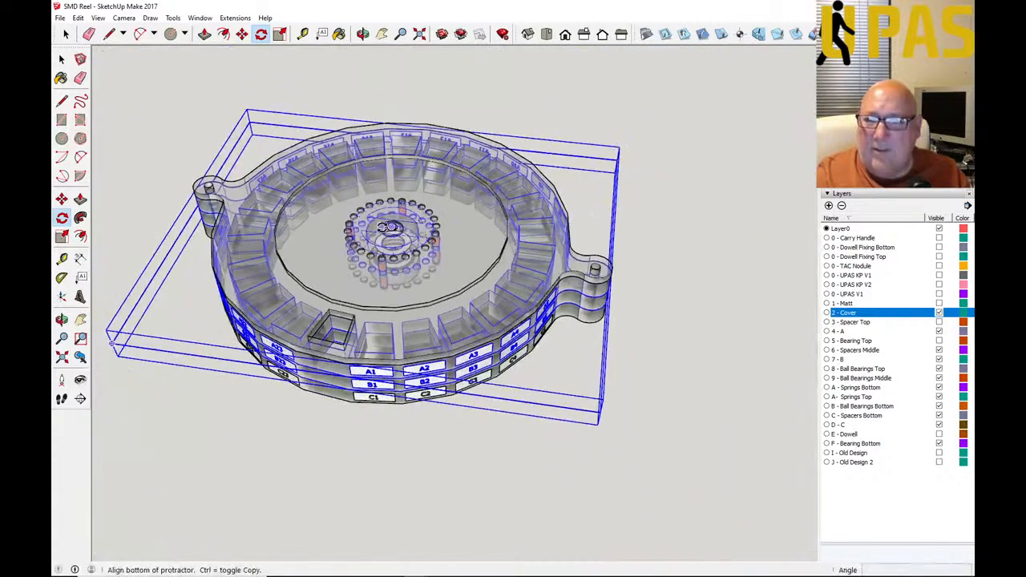
scroll(389, 228, "up", 1)
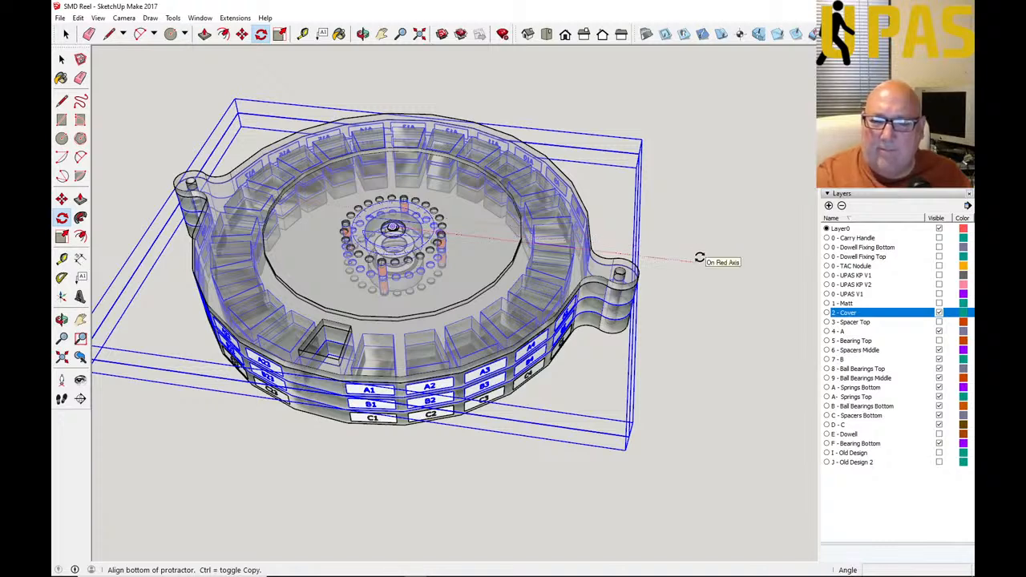
left_click(698, 257)
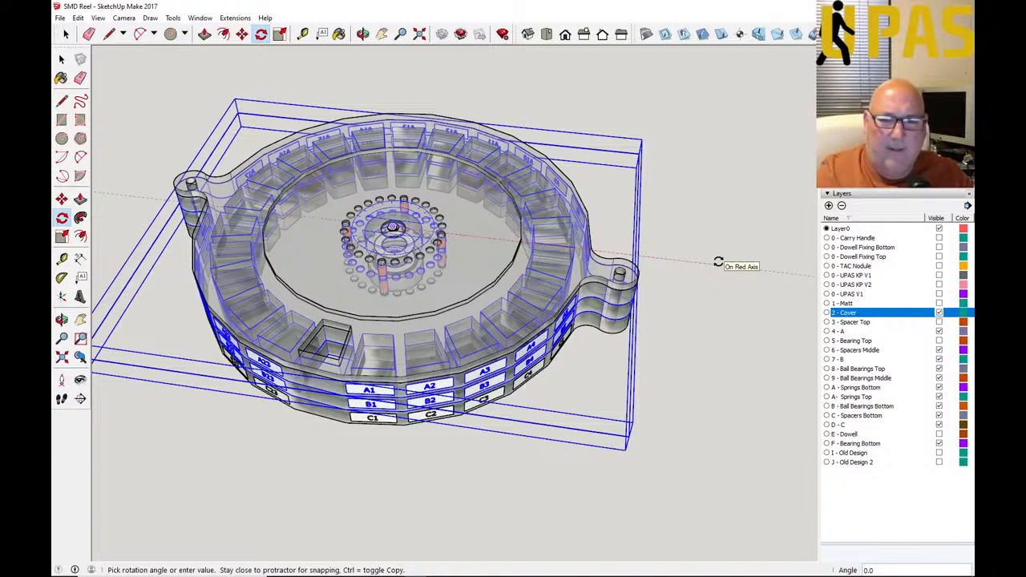
key("Escape")
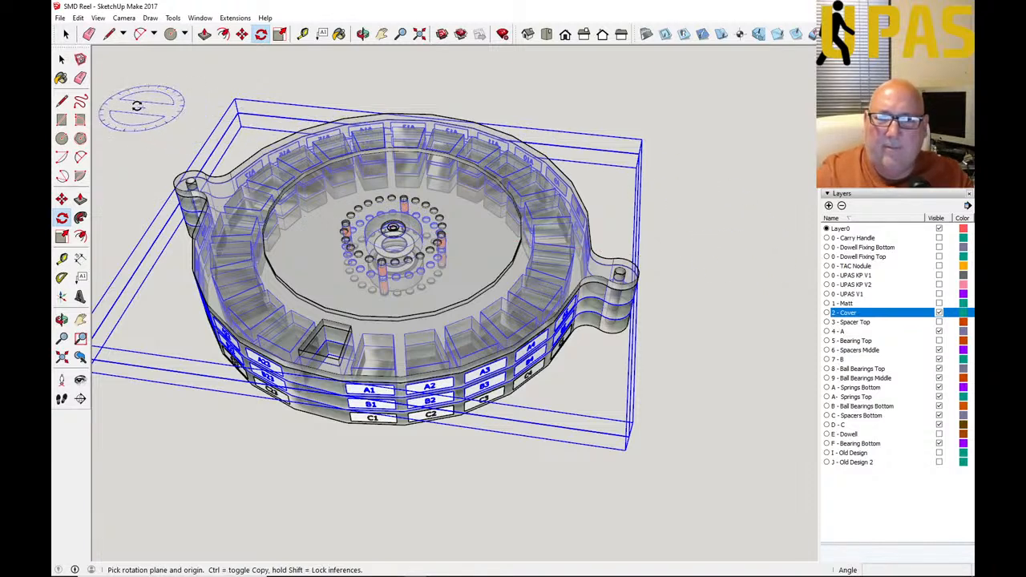
Step: Clear the selection and select only section B, the reel's middle layer
left_click(62, 59)
left_click(132, 120)
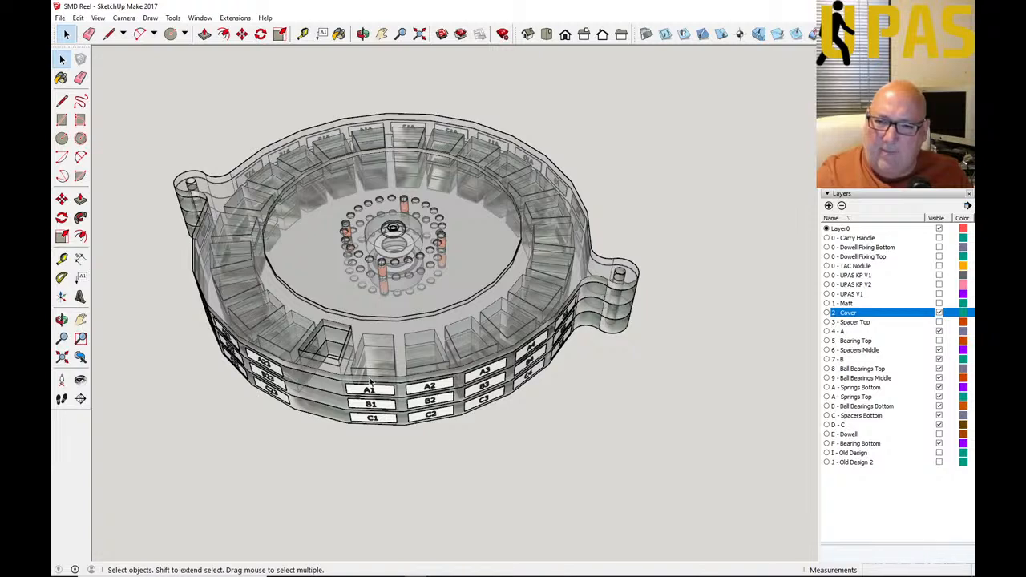
left_click(329, 405)
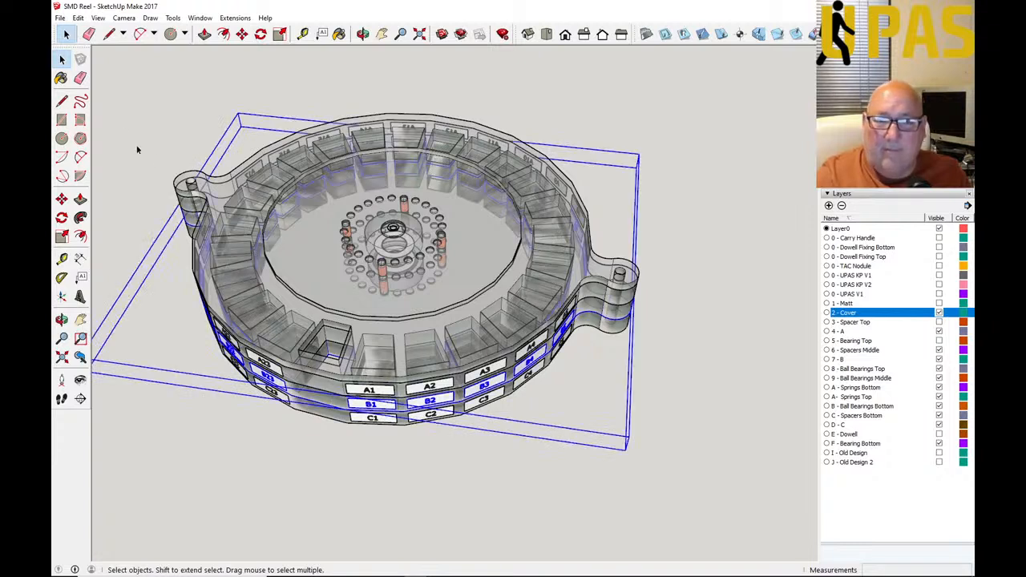
Step: Start rotating section B about the hub's centre, with the start aligned to the red axis beyond the reel's outer edge
left_click(260, 34)
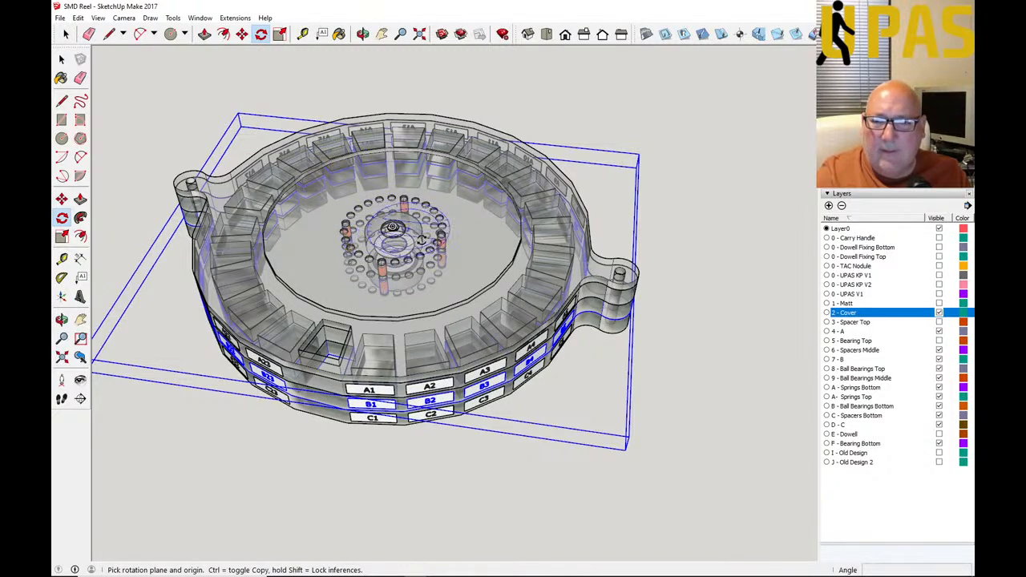
scroll(400, 229, "up", 5)
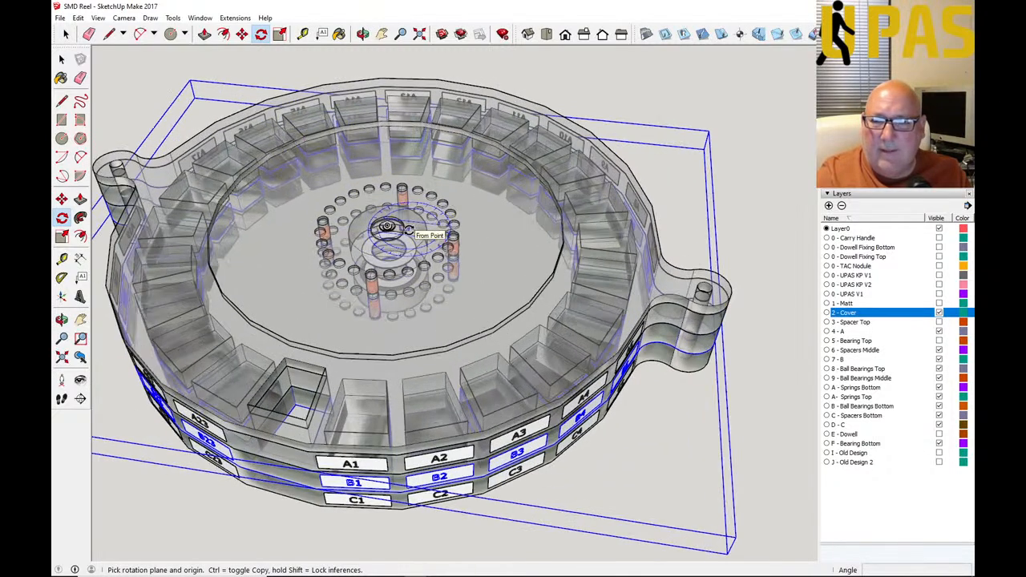
scroll(404, 228, "up", 4)
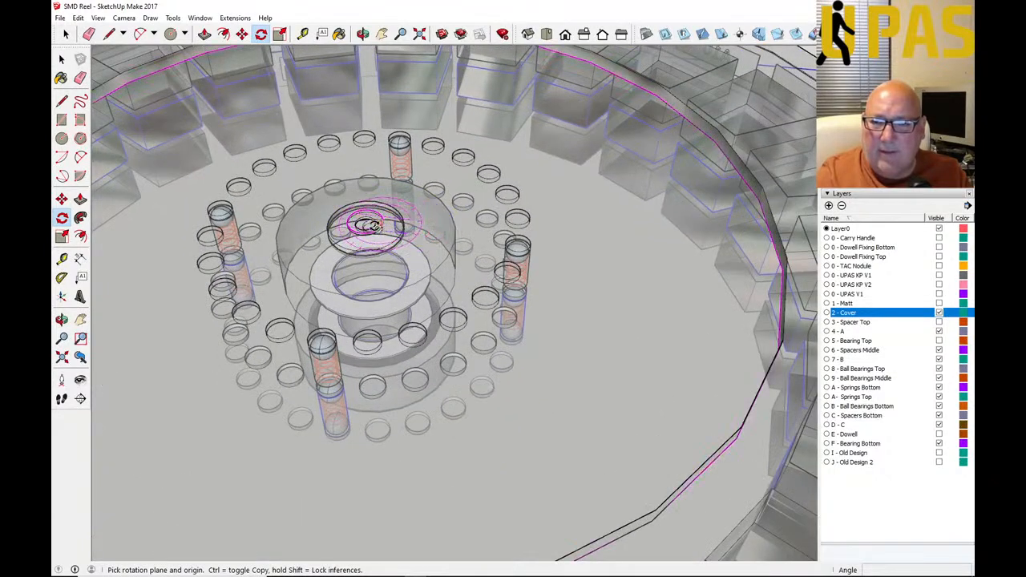
scroll(365, 223, "down", 7)
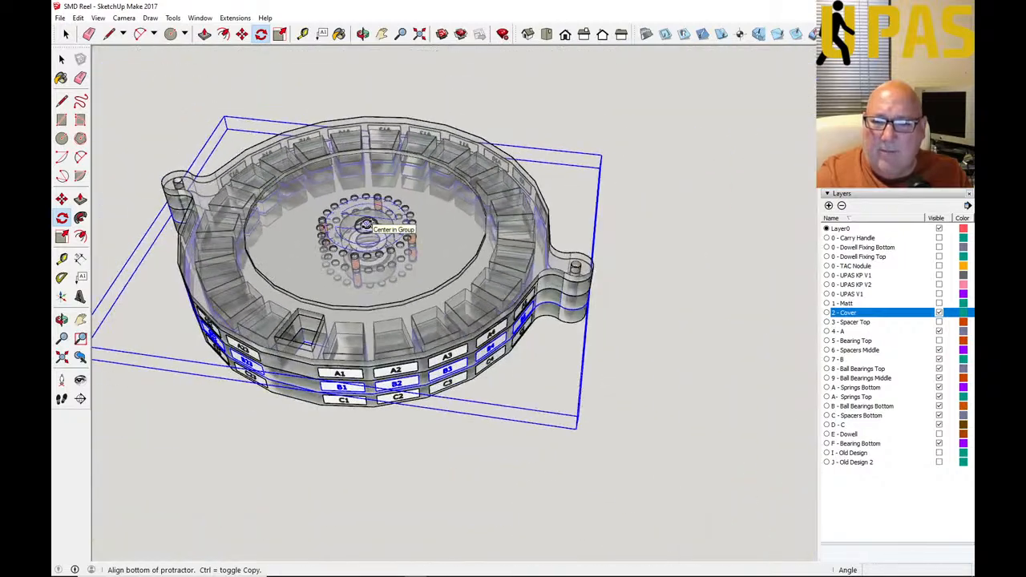
left_click(364, 224)
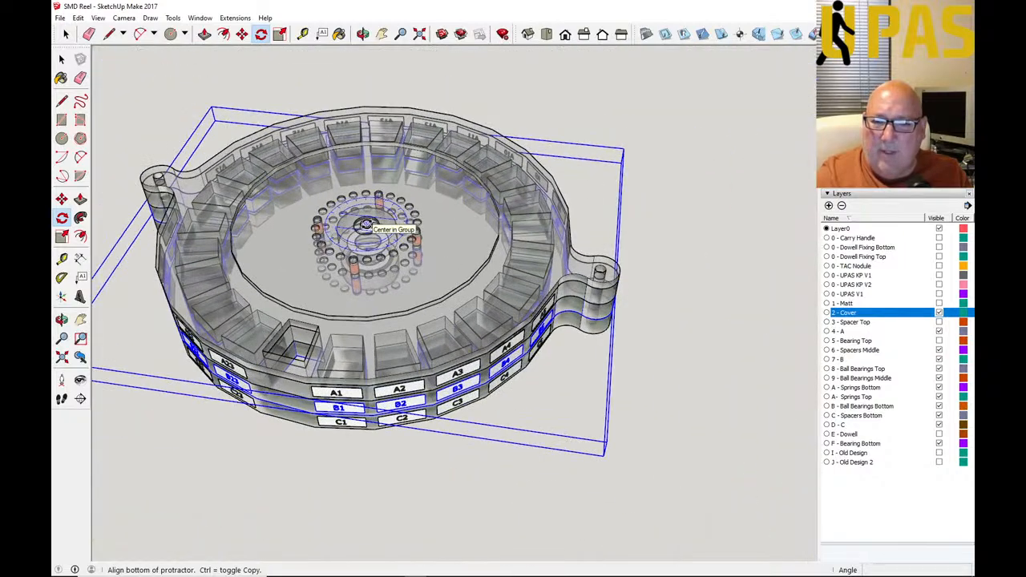
left_click(656, 267)
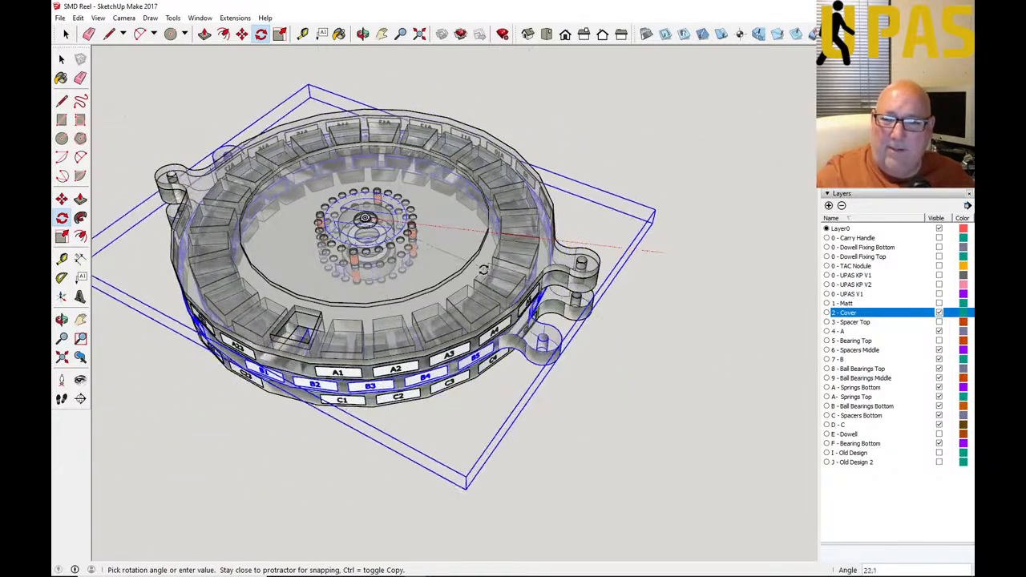
Step: Swing section B around between sections A and C, examine its compartments beneath the cover's opening, and return it to its starting position on the red axis
scroll(563, 309, "down", 3)
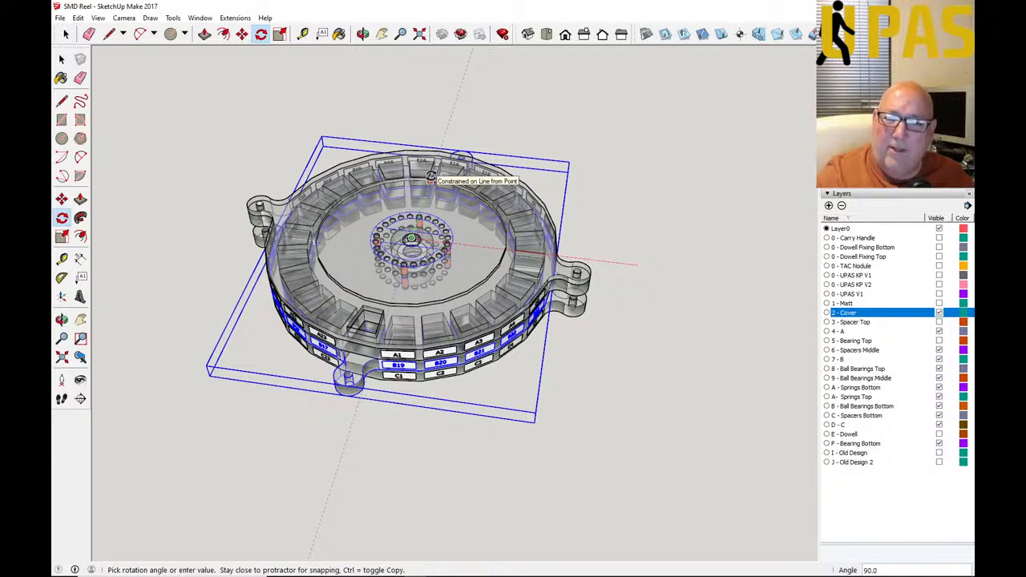
scroll(430, 178, "up", 3)
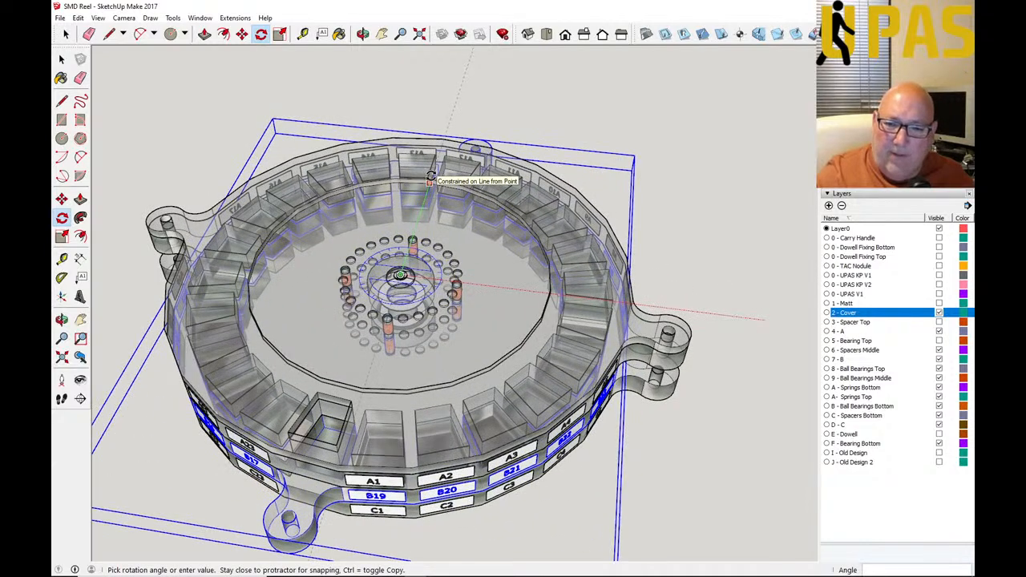
scroll(431, 177, "down", 2)
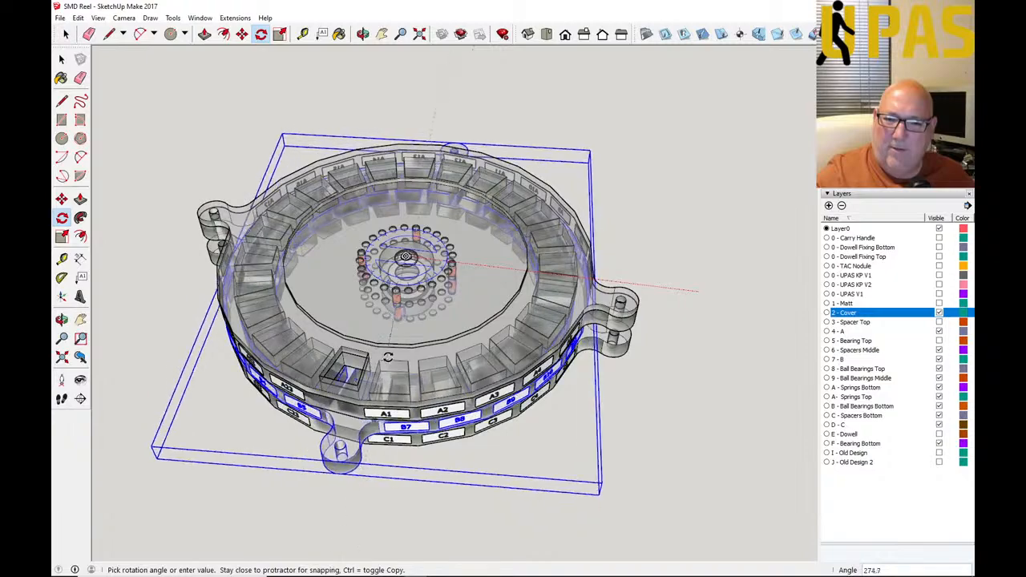
left_click(605, 280)
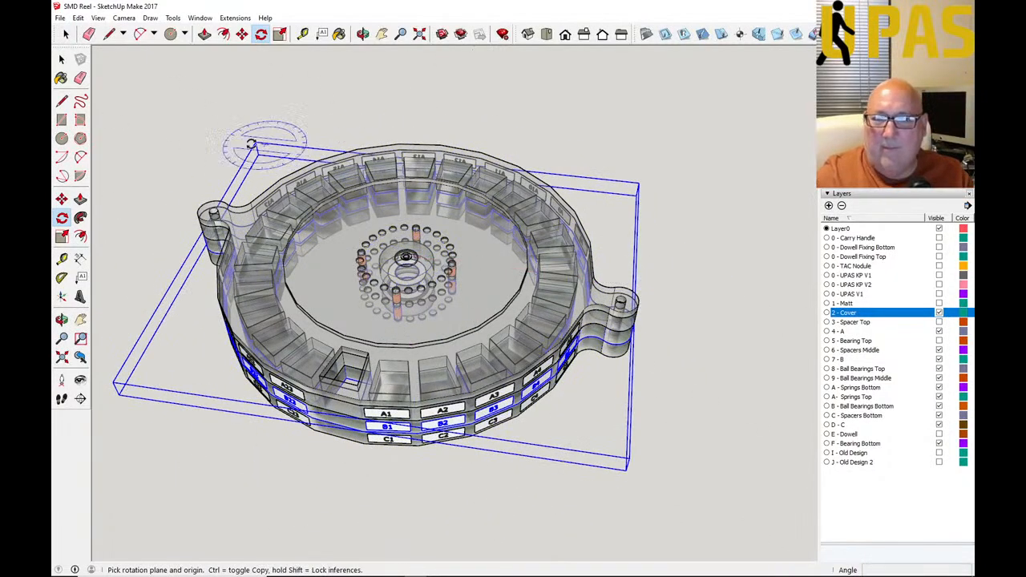
Step: Replace the selection with section C, the reel's bottom layer, and start rotating it about the hub's centre
left_click(61, 59)
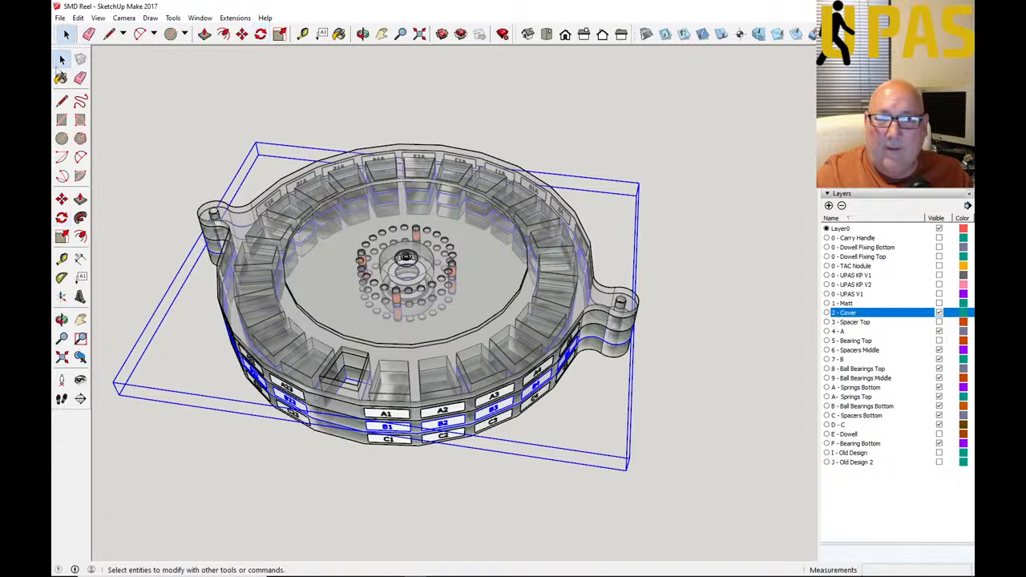
left_click(134, 112)
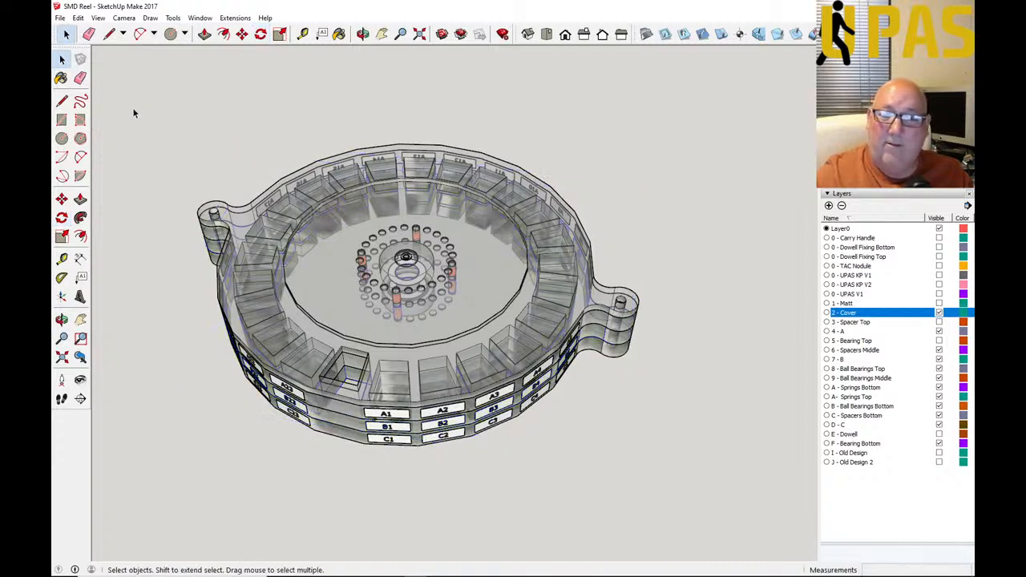
left_click(328, 430)
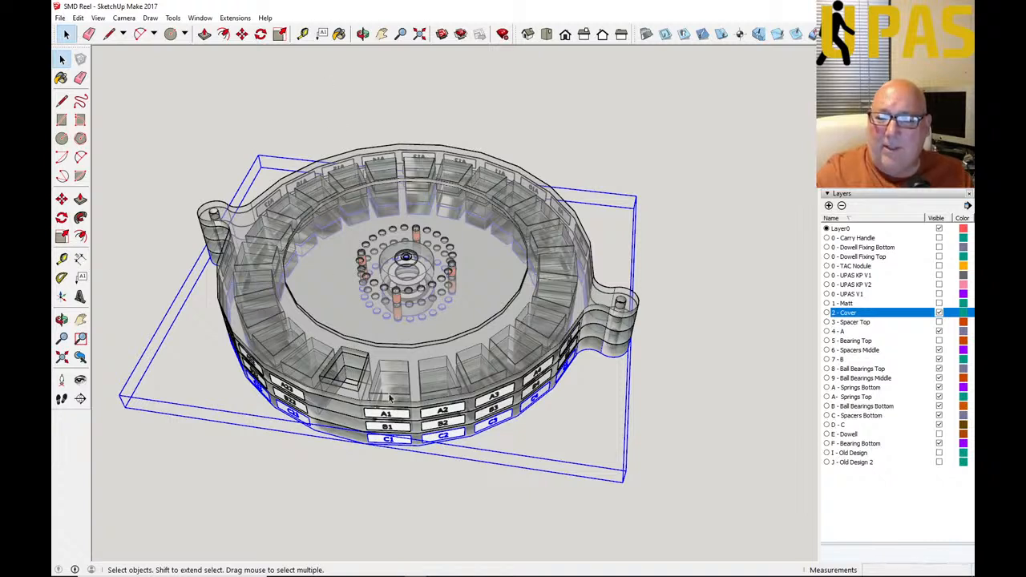
left_click(260, 34)
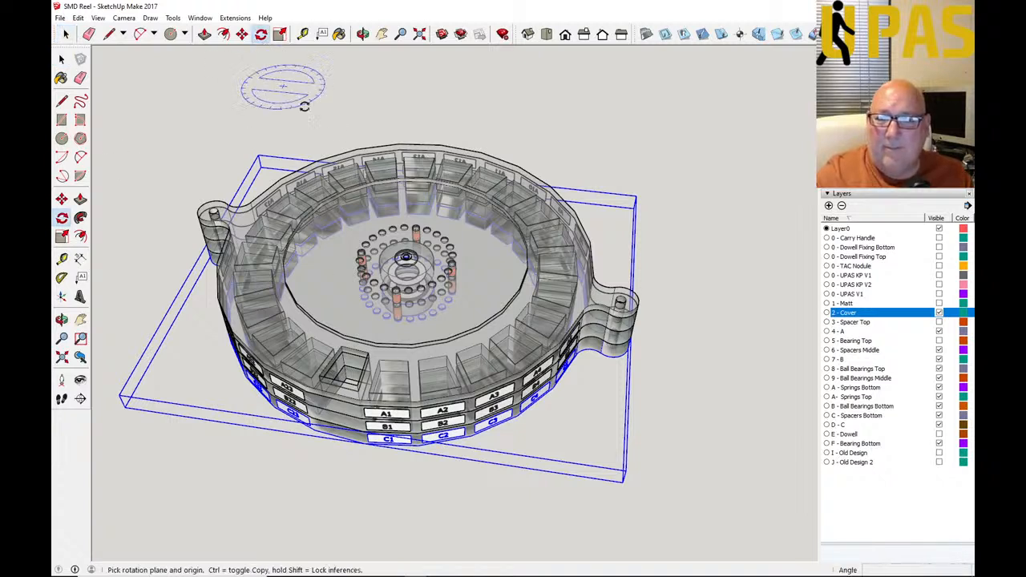
scroll(413, 258, "up", 5)
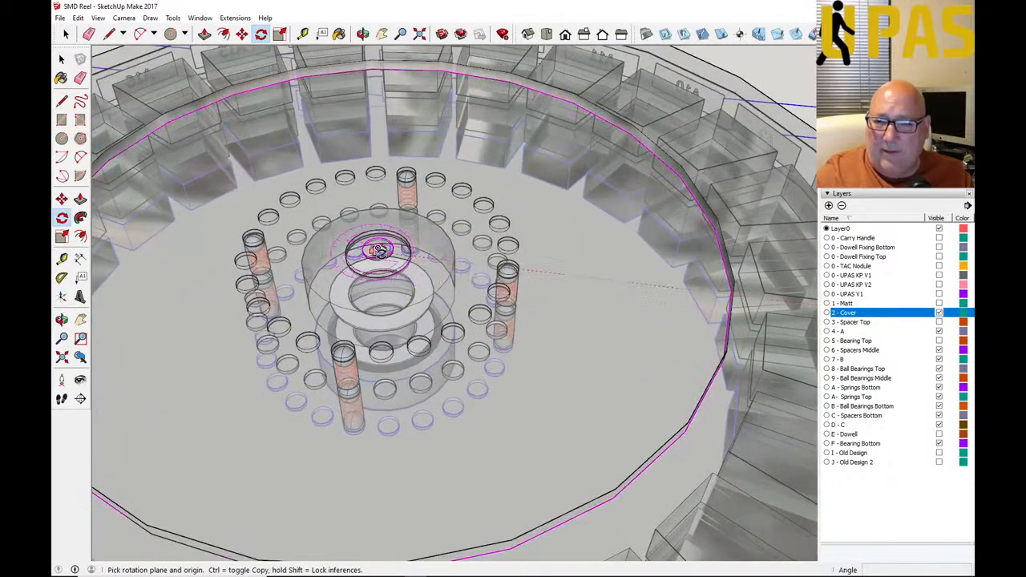
Step: Examine the rings at the central hub for a rotation centre point, and clear the selection
scroll(378, 250, "up", 3)
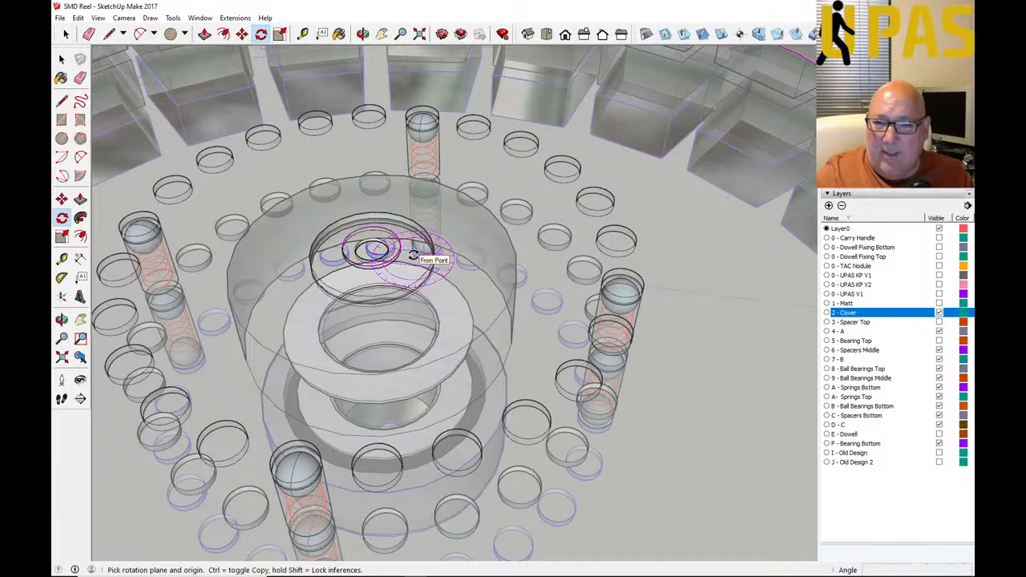
scroll(383, 221, "up", 3)
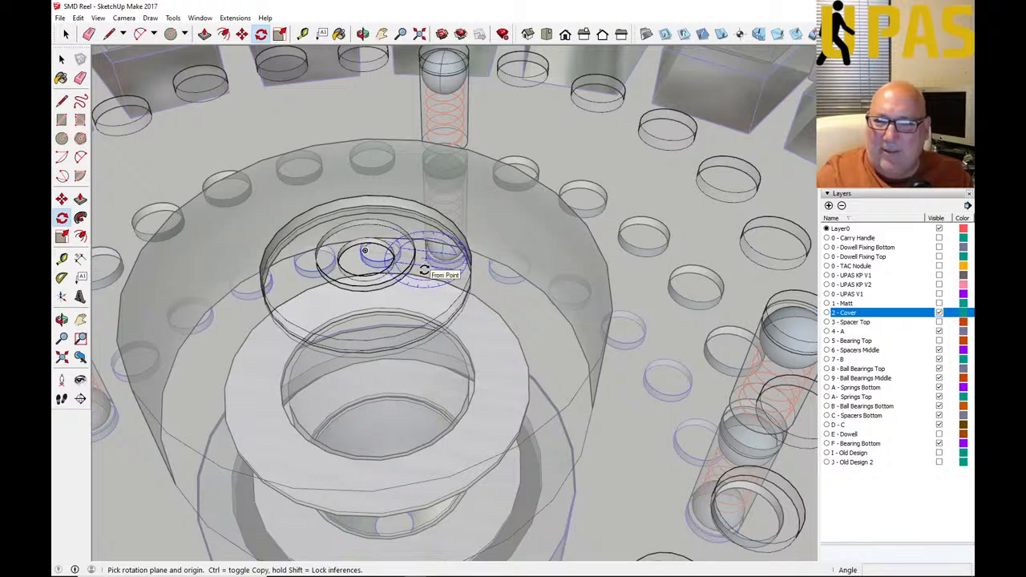
scroll(429, 271, "down", 2)
scroll(425, 270, "down", 2)
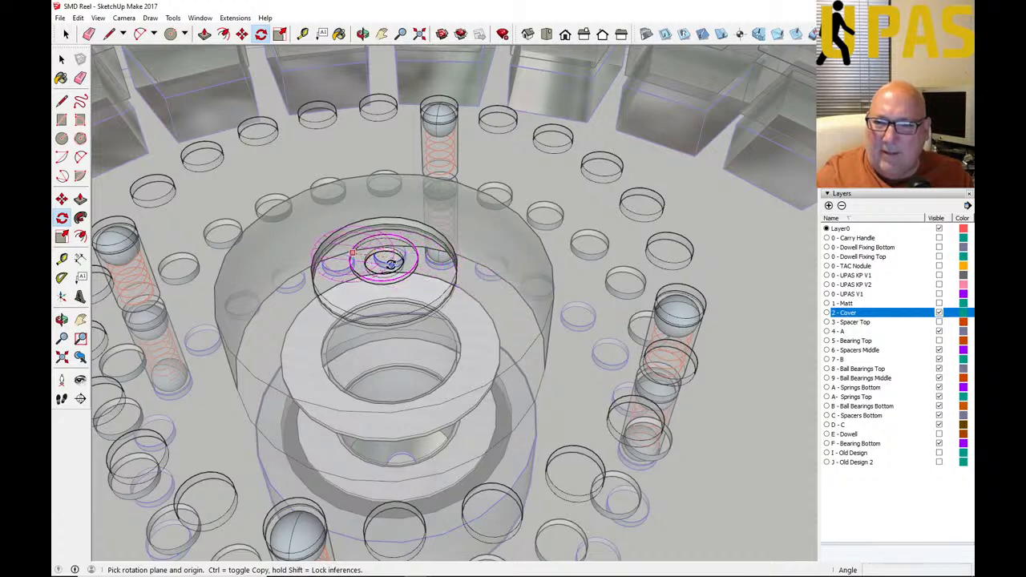
scroll(390, 263, "up", 5)
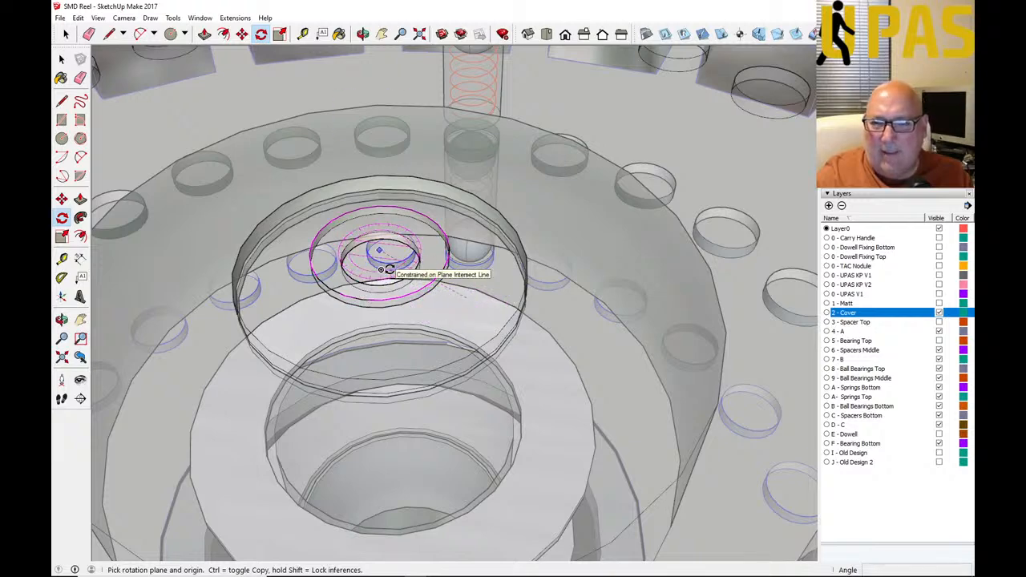
scroll(383, 268, "up", 2)
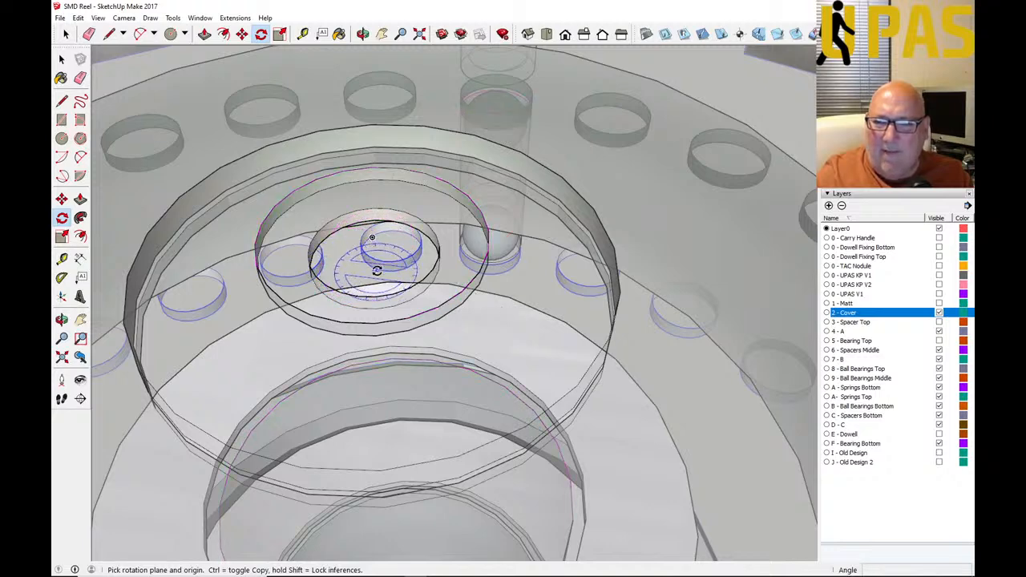
scroll(362, 257, "down", 6)
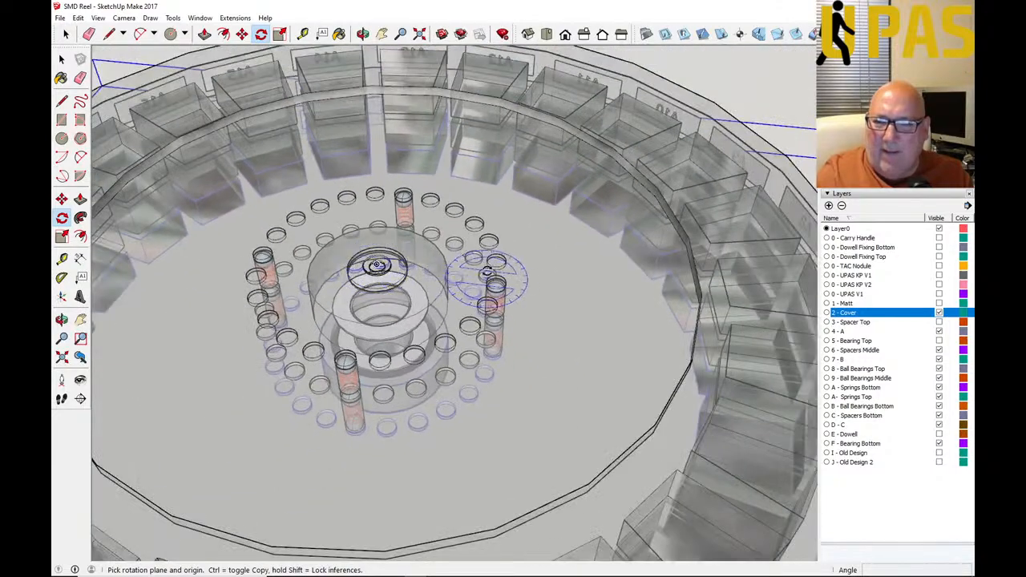
scroll(487, 269, "down", 5)
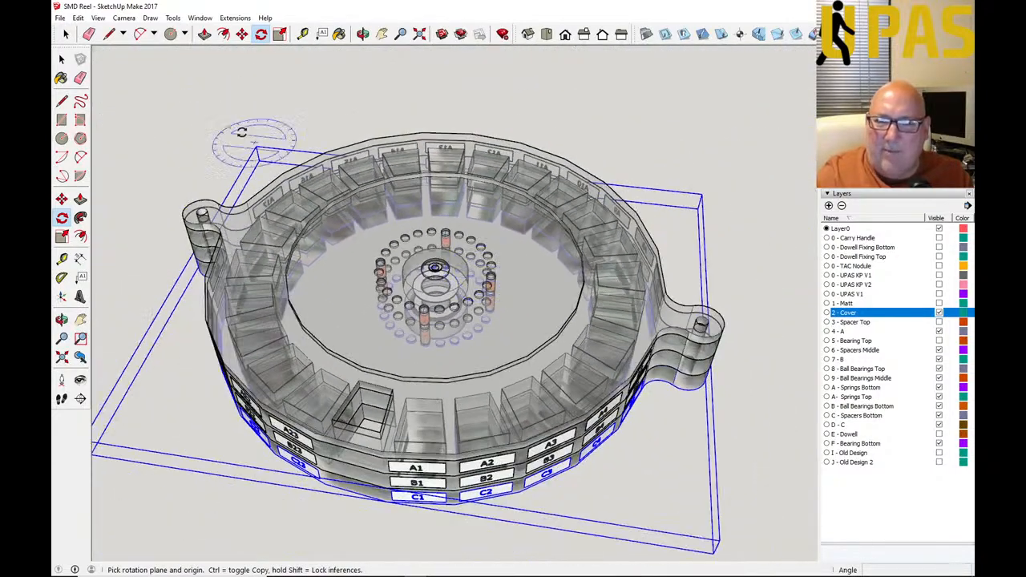
left_click(62, 60)
left_click(133, 85)
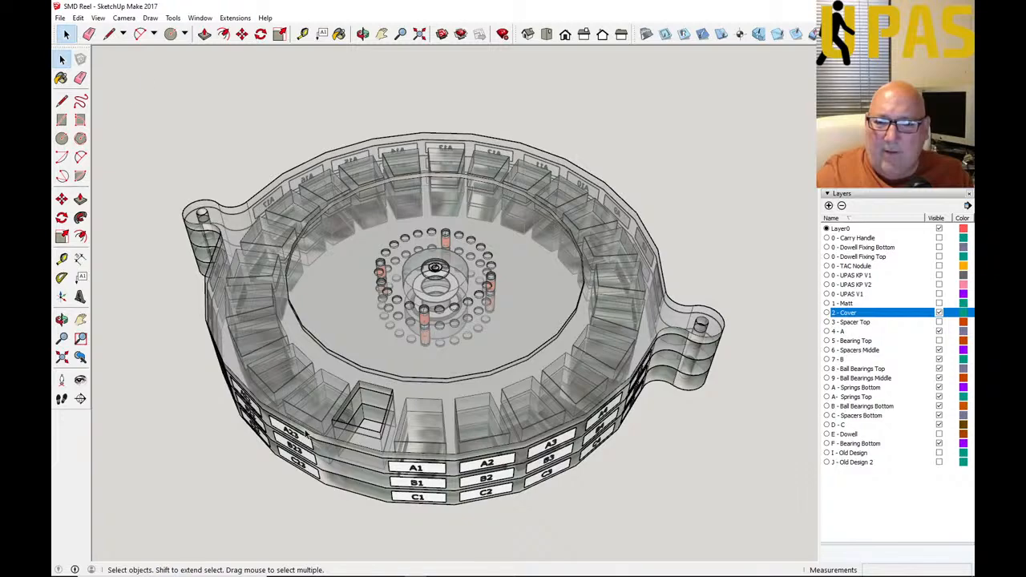
Step: Start rotating the bottom C tier about the centre of the hub, with the base line along the red axis
left_click(327, 479)
left_click(260, 33)
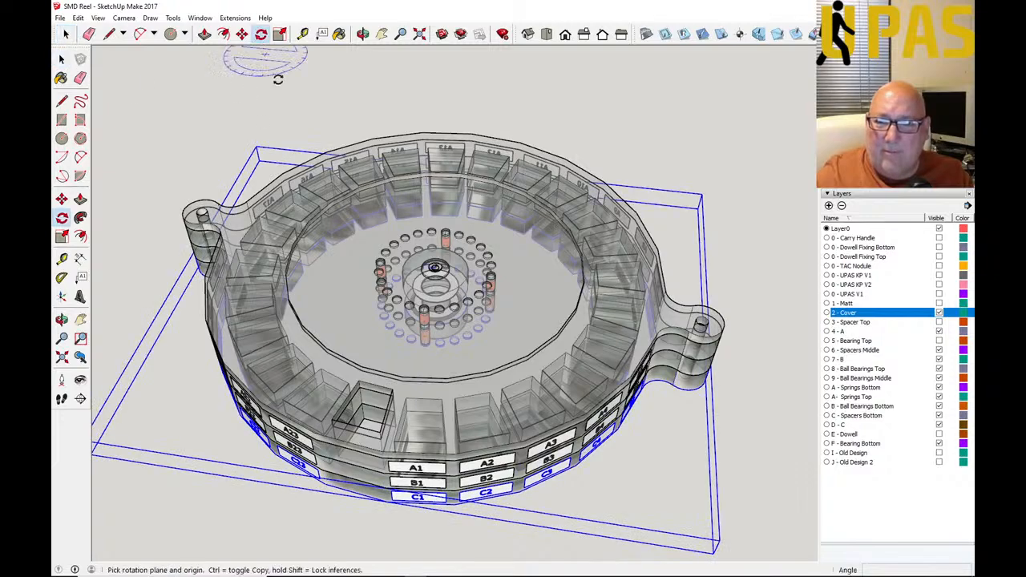
scroll(433, 272, "up", 6)
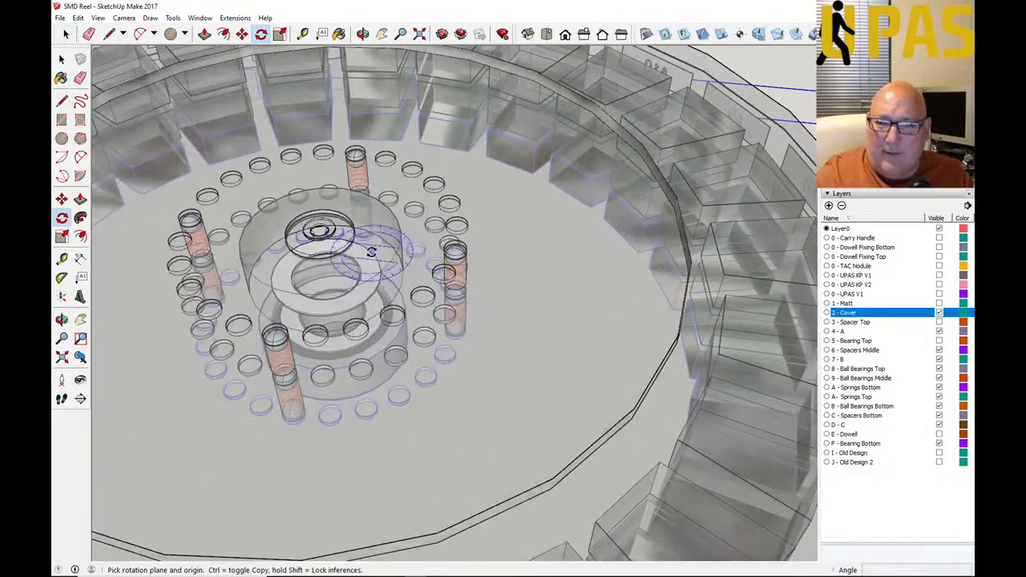
scroll(373, 253, "up", 5)
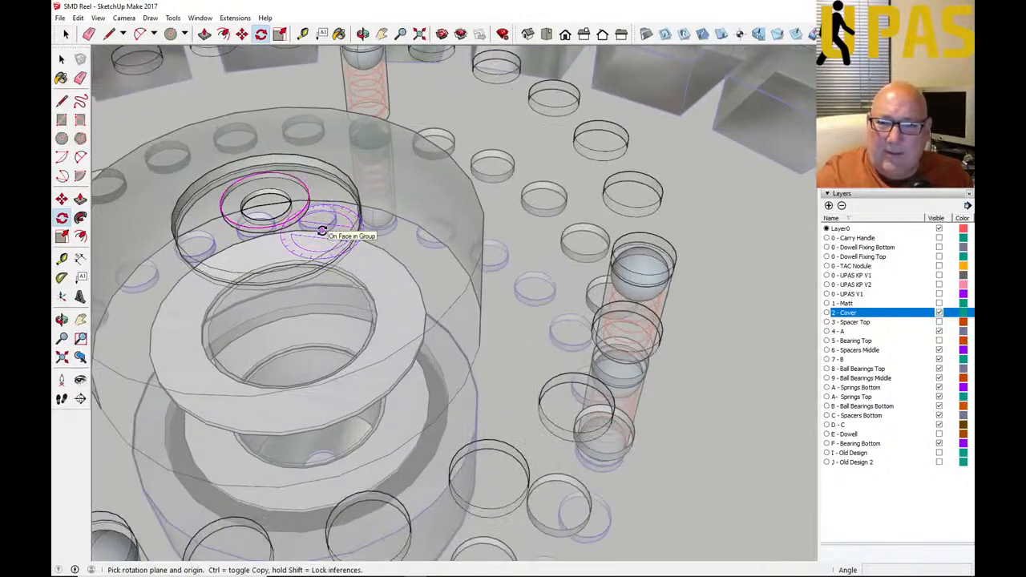
left_click(270, 210)
scroll(449, 241, "down", 10)
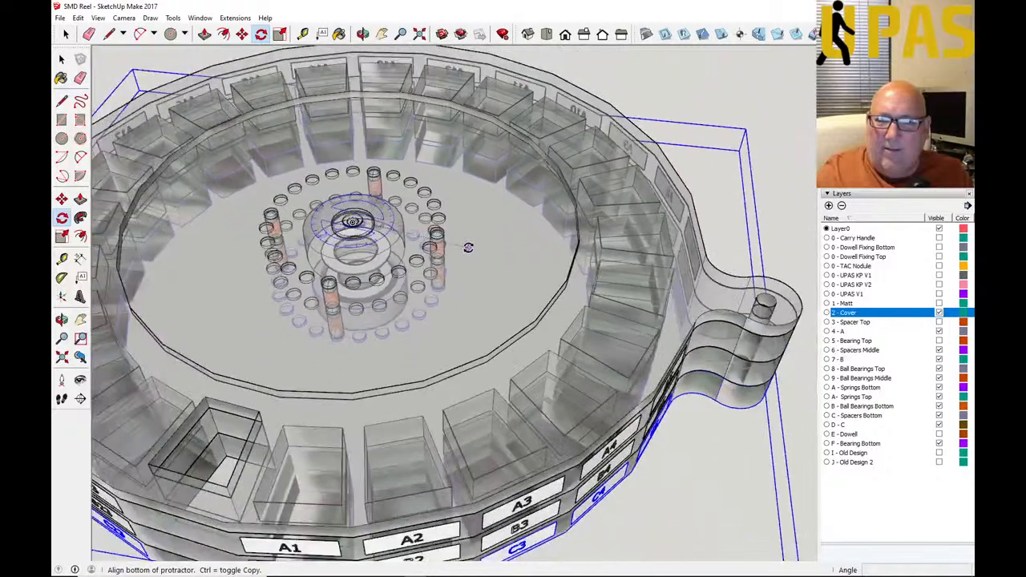
scroll(469, 249, "down", 8)
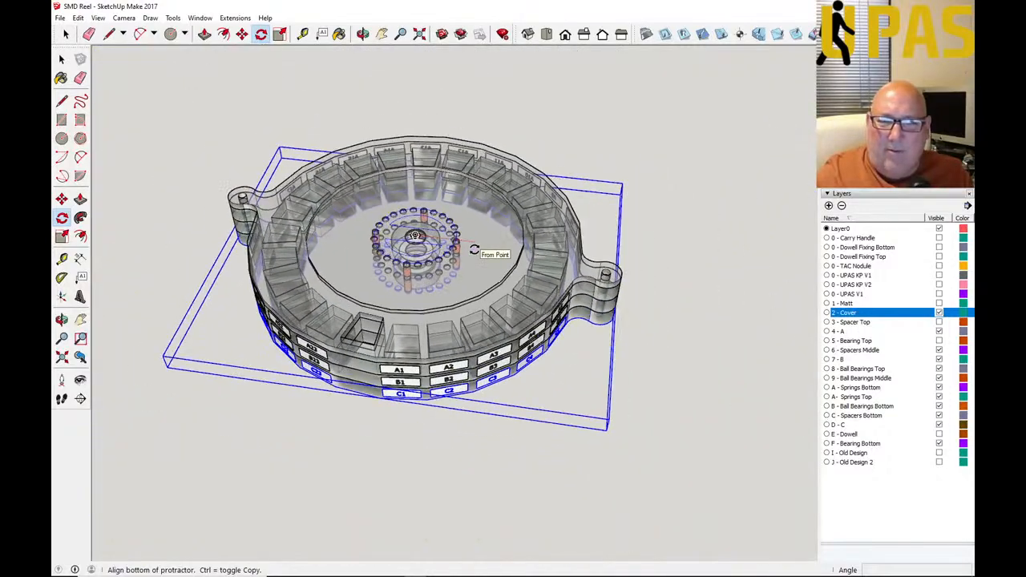
scroll(493, 260, "down", 1)
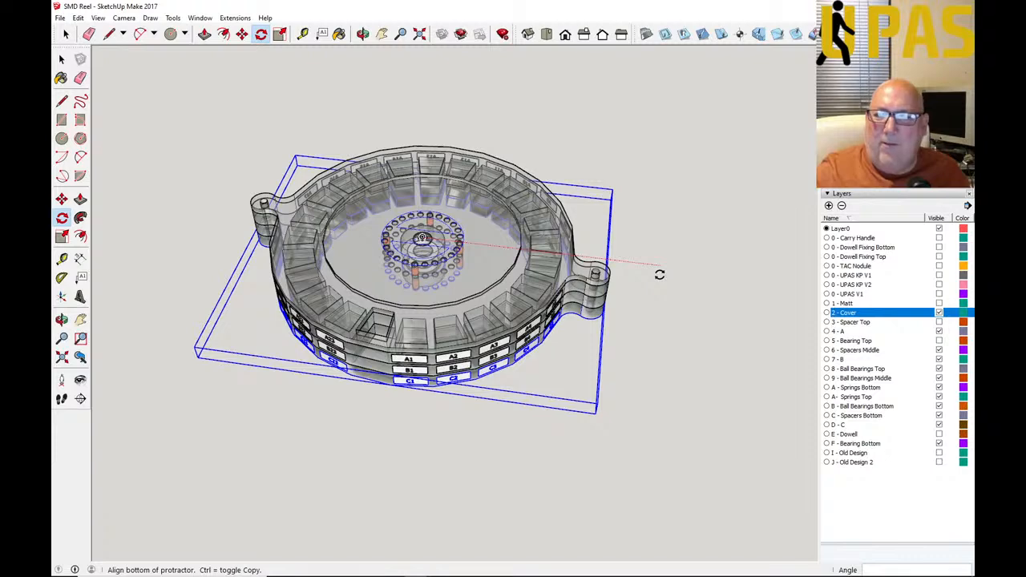
left_click(659, 275)
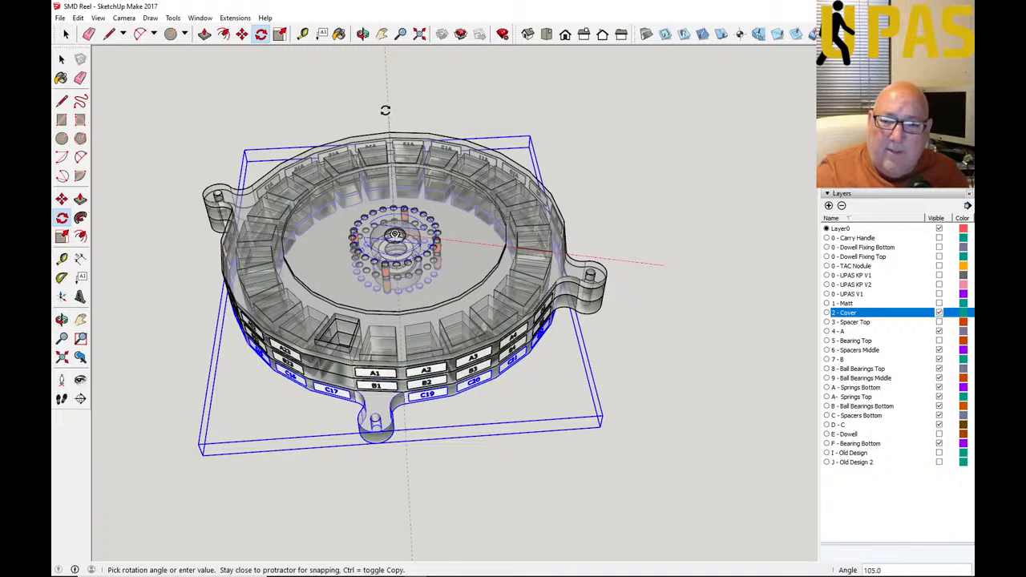
Step: Try turning the bottom C tier to various angles around the hub, including 180 degrees, and cancel the rotation
scroll(384, 110, "up", 2)
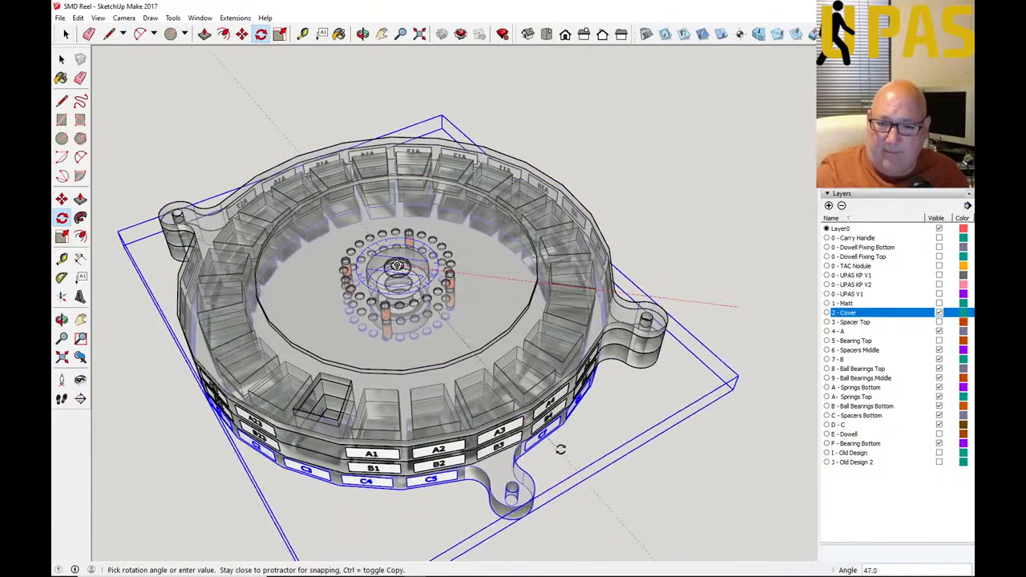
scroll(564, 511, "down", 1)
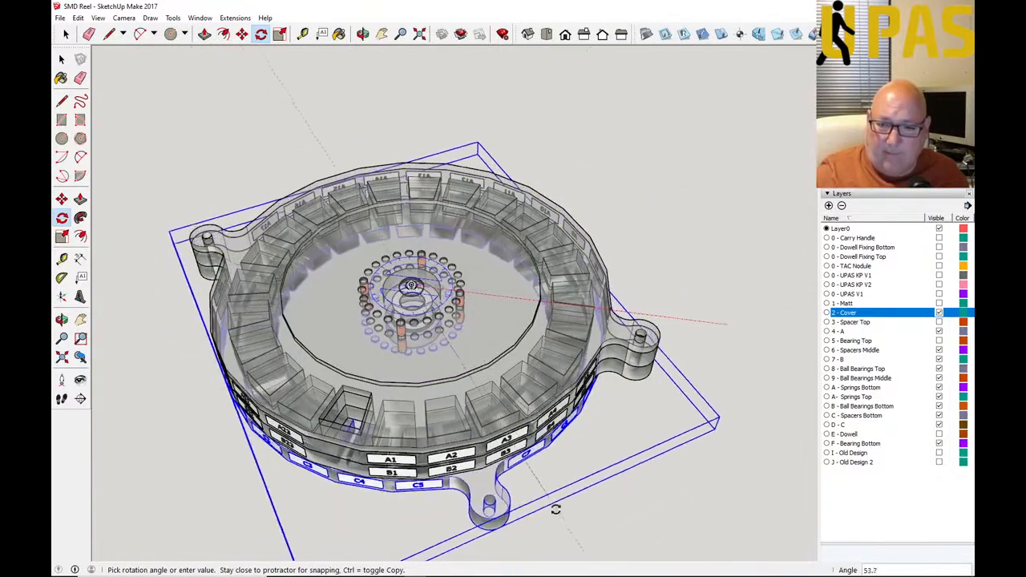
scroll(353, 248, "down", 4)
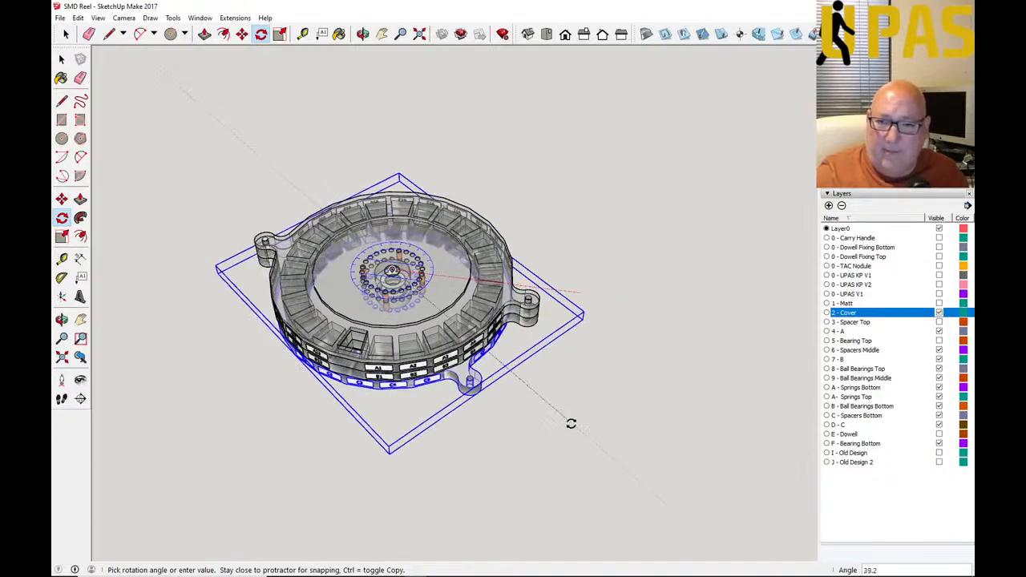
scroll(567, 423, "up", 3)
scroll(683, 428, "down", 1)
scroll(633, 407, "down", 2)
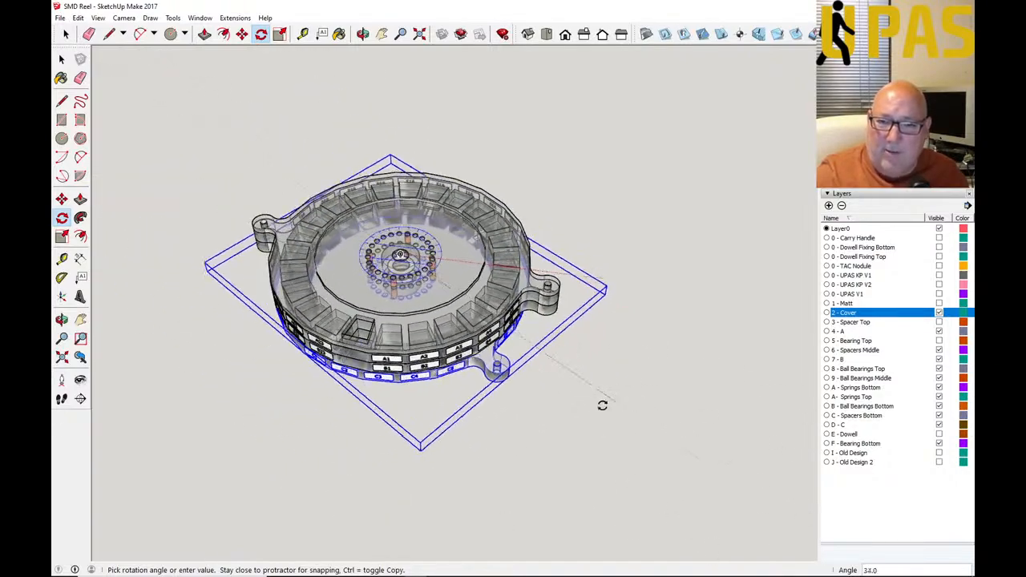
scroll(550, 421, "up", 2)
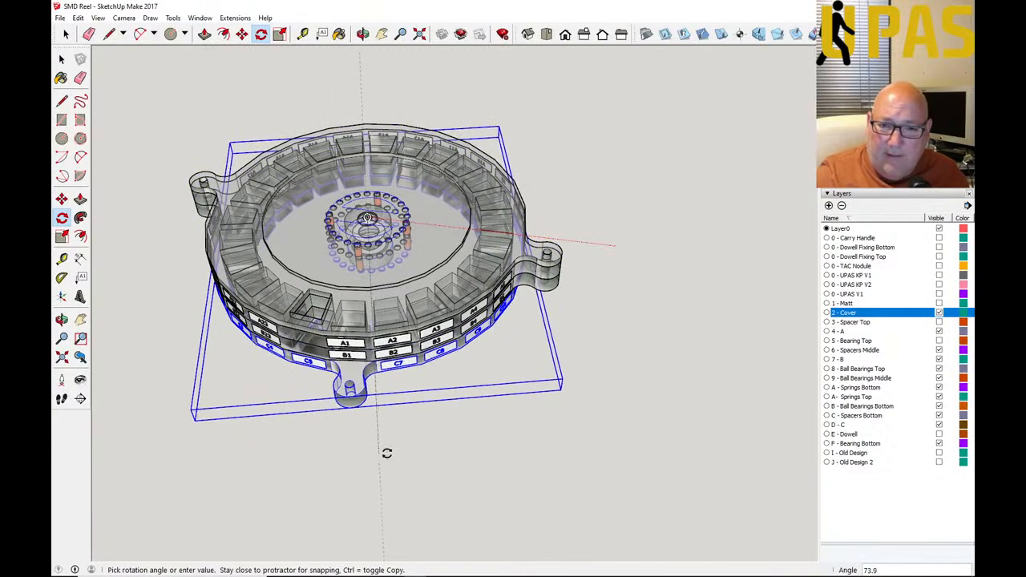
scroll(392, 475, "up", 2)
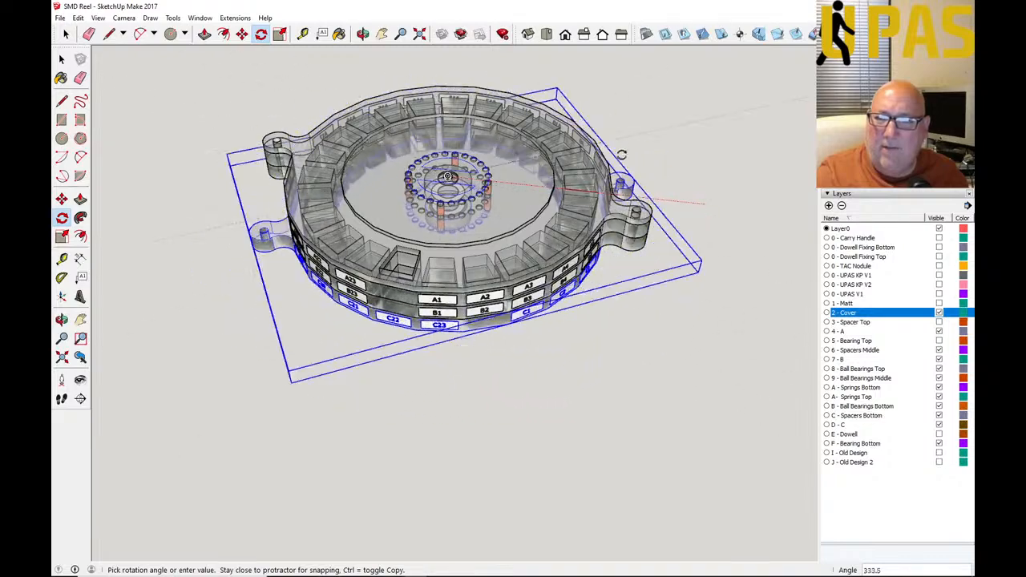
scroll(665, 198, "up", 2)
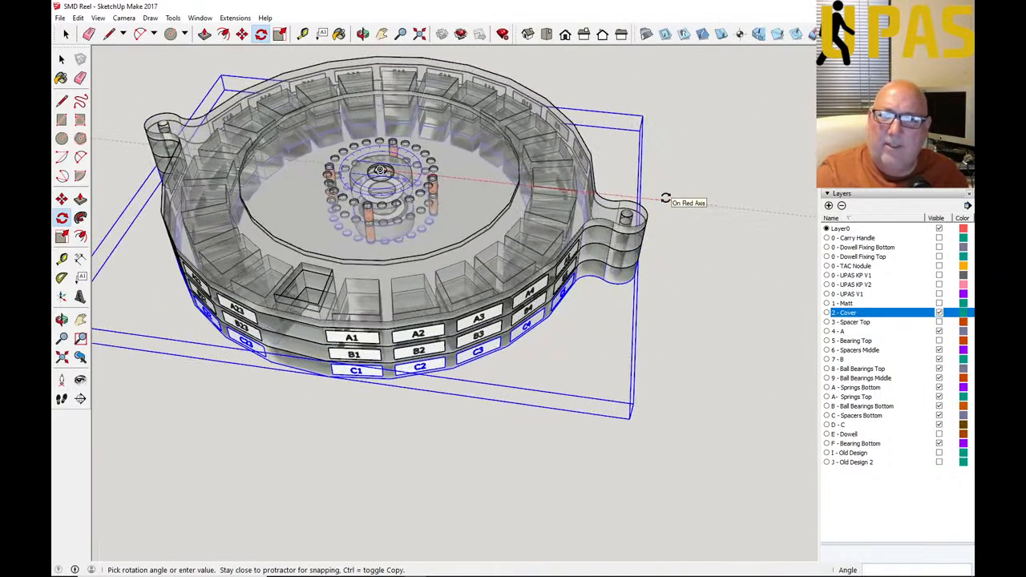
scroll(682, 211, "down", 2)
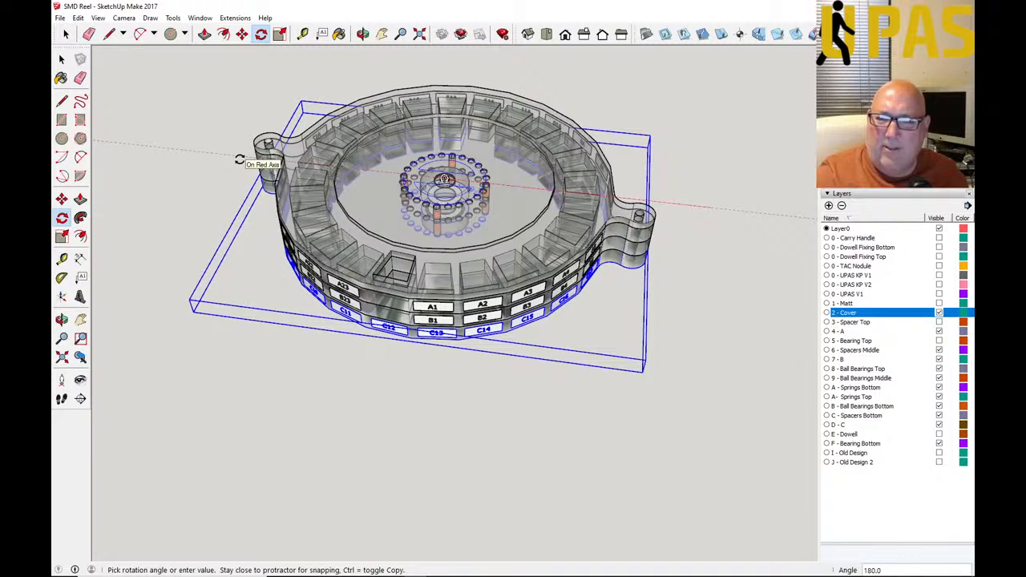
scroll(239, 160, "up", 2)
scroll(239, 159, "down", 2)
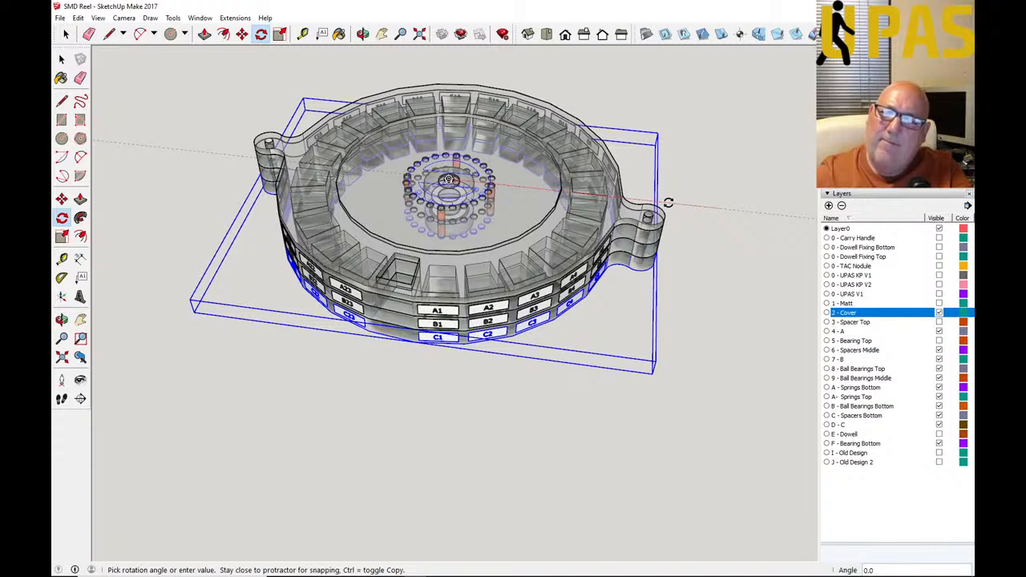
key("Escape")
left_click(61, 58)
left_click(62, 59)
left_click(166, 116)
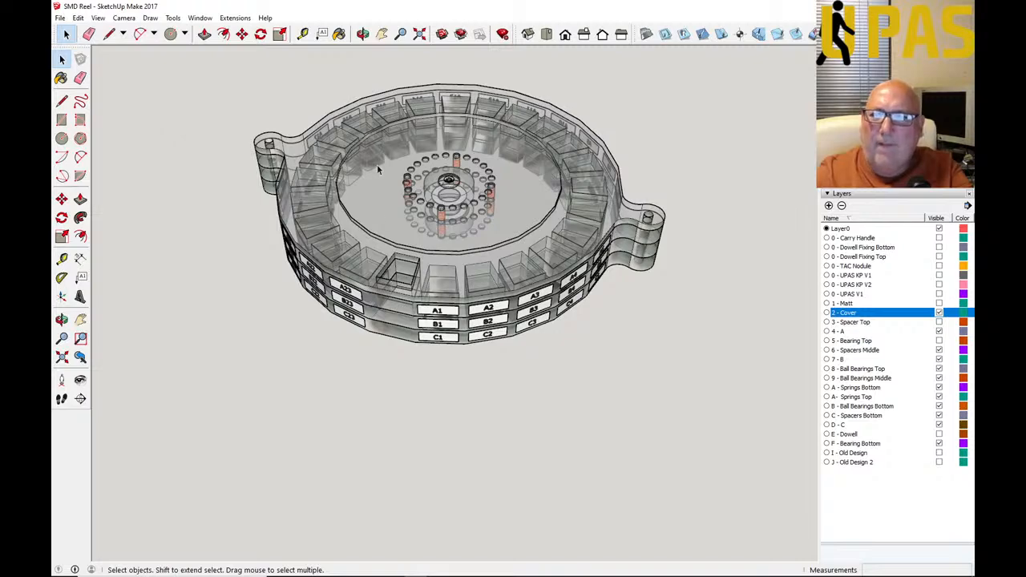
Step: Measure the overall height of the stacked tiers from the bottom edge beside C23 to the top of the model
left_click(363, 33)
scroll(398, 269, "up", 5)
left_click_drag(397, 270, 439, 253)
left_click_drag(419, 294, 343, 195)
left_click(303, 34)
left_click(296, 270)
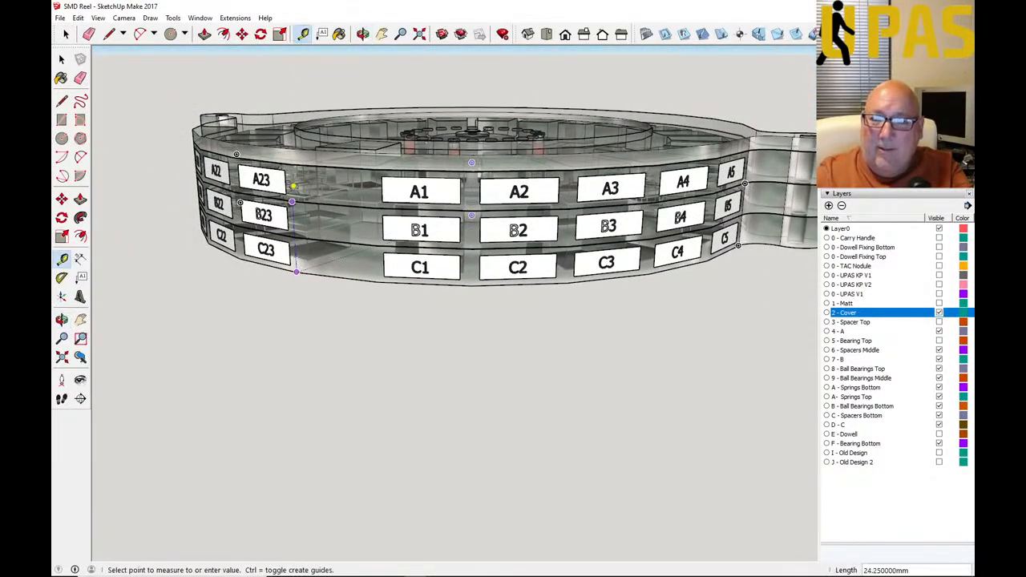
left_click(296, 141)
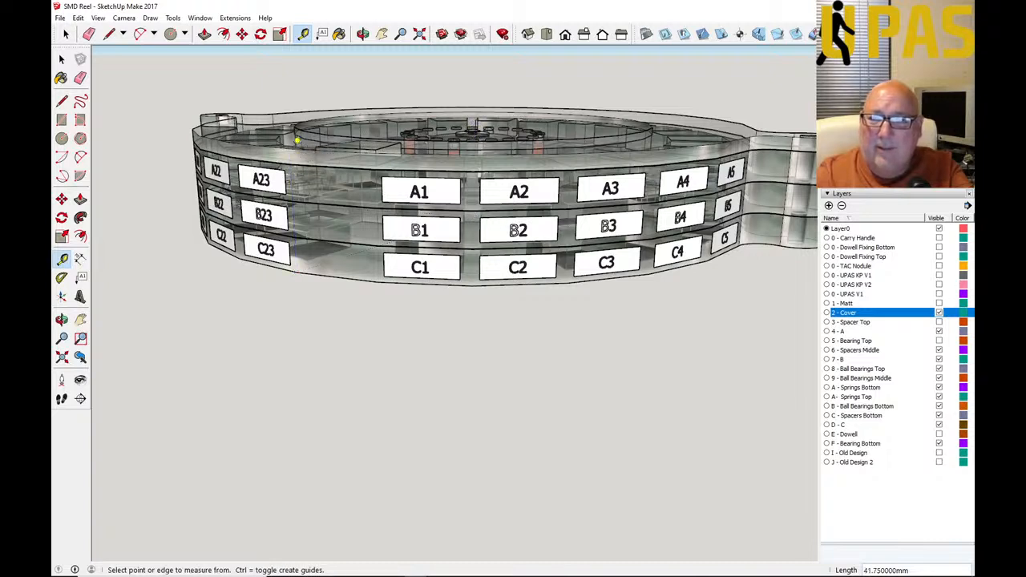
Step: Make the 1 - Matt layer visible to show the black mat in the middle of the reel
left_click(364, 34)
left_click_drag(361, 200, 287, 312)
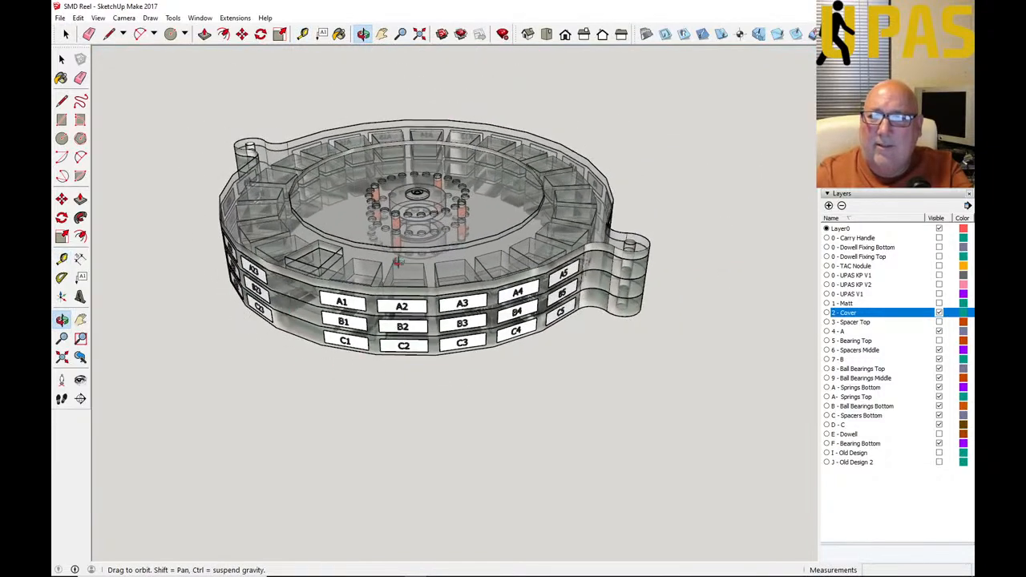
left_click(419, 34)
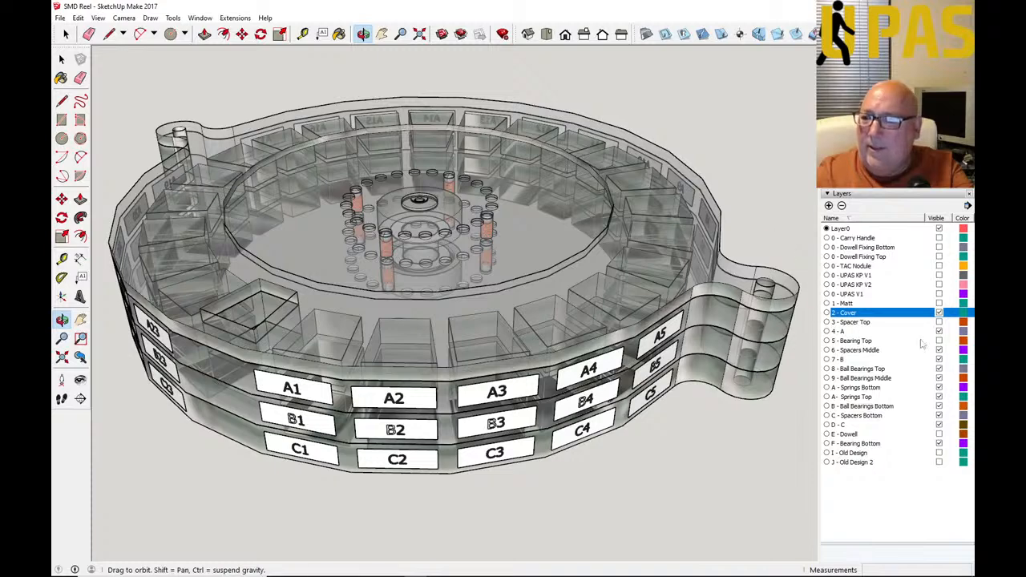
left_click(939, 303)
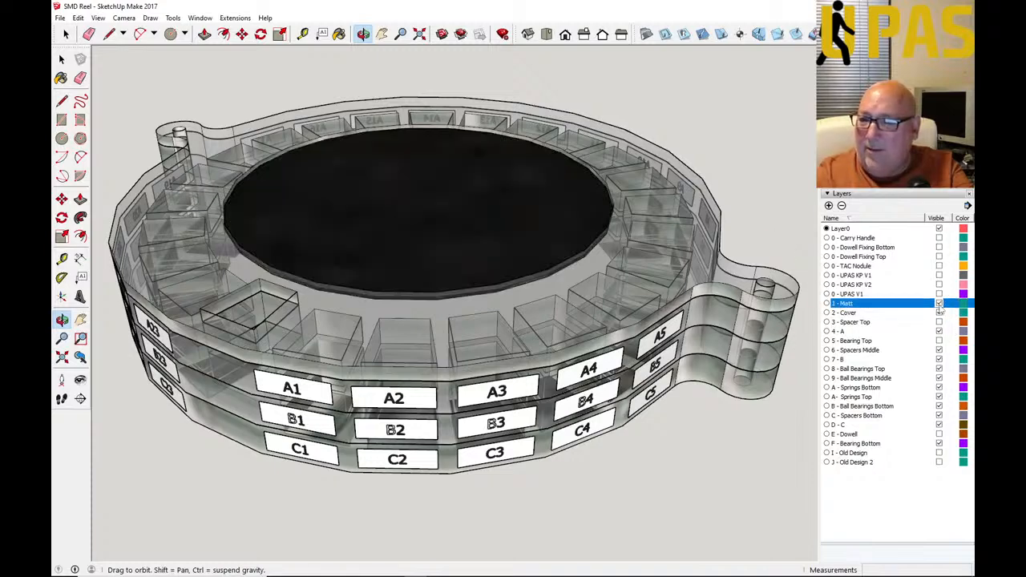
left_click(938, 304)
left_click(938, 304)
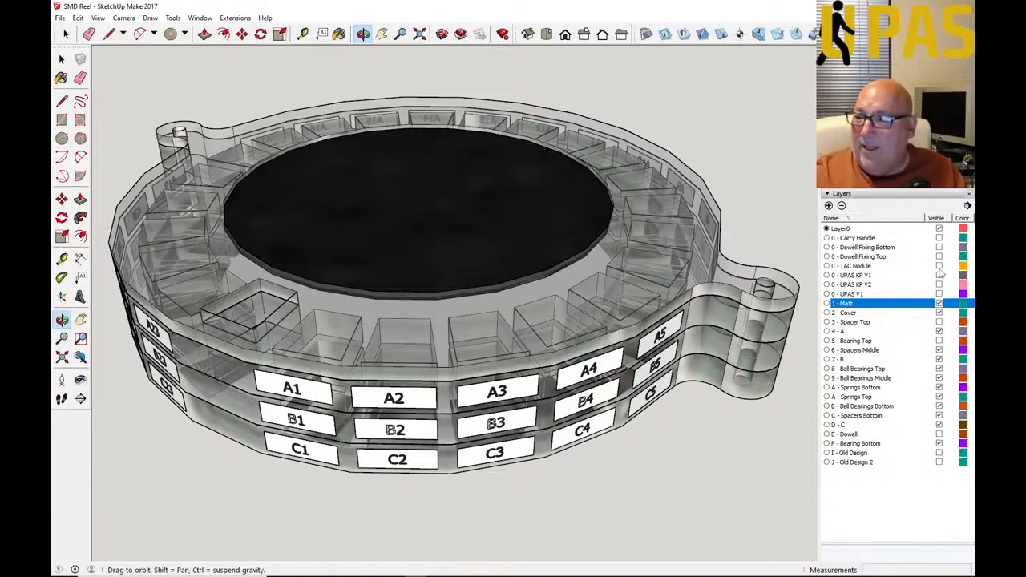
Step: Check the 0 - TAC Nodule layer and show the 0 - UPAS KP V1 layer with its circuit board on the mat
left_click(939, 266)
left_click_drag(294, 310, 615, 365)
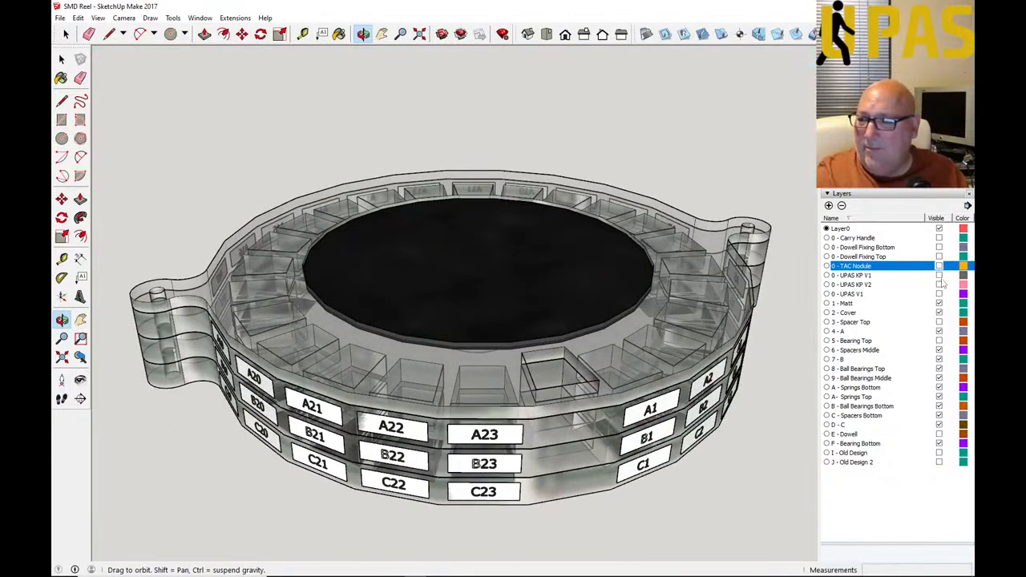
left_click(939, 276)
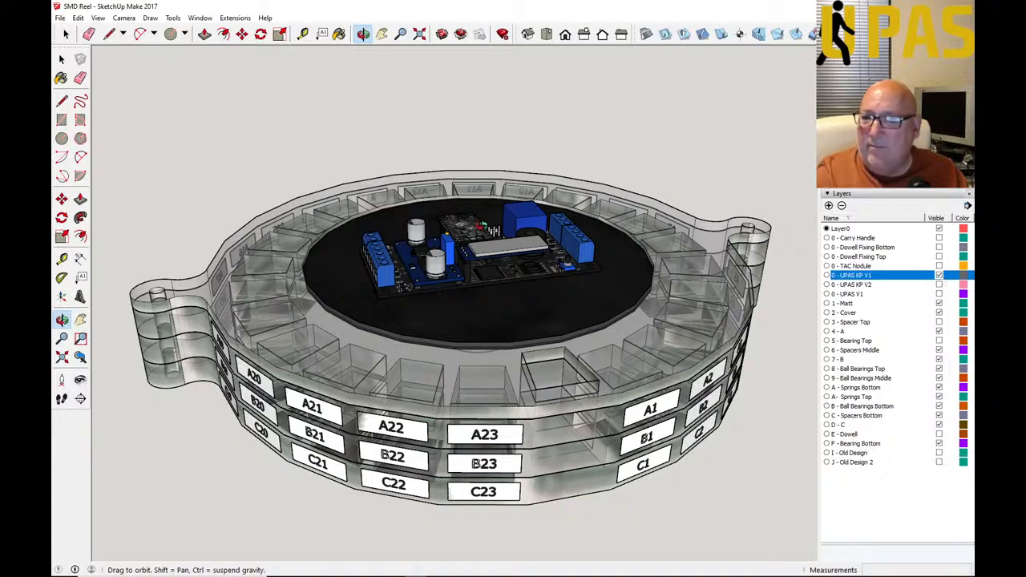
scroll(441, 253, "up", 8)
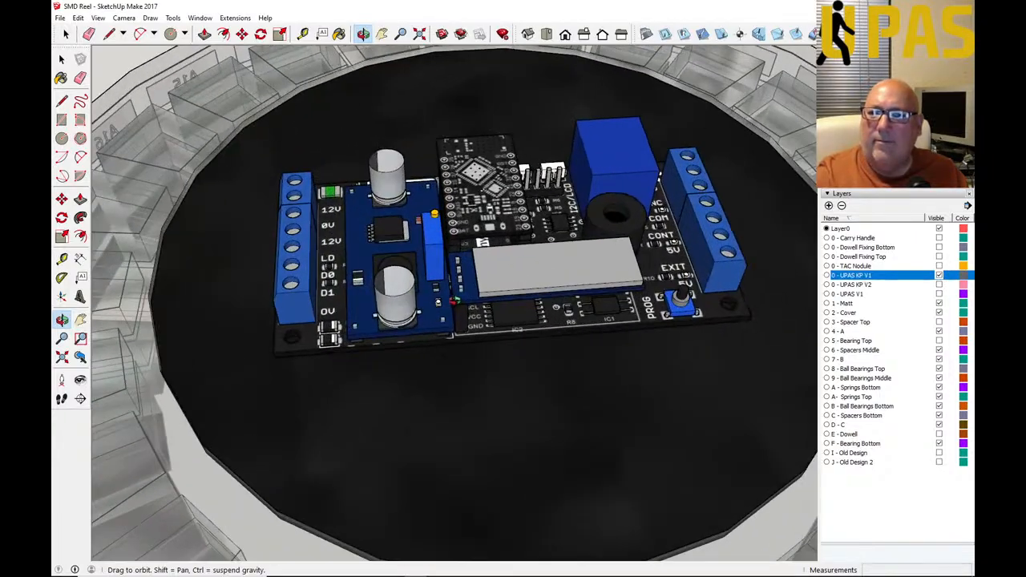
scroll(441, 253, "up", 4)
mouse_move(383, 292)
middle_mouse_down()
mouse_move(473, 229)
mouse_move(468, 244)
mouse_move(581, 193)
mouse_move(428, 255)
mouse_move(371, 195)
middle_mouse_up()
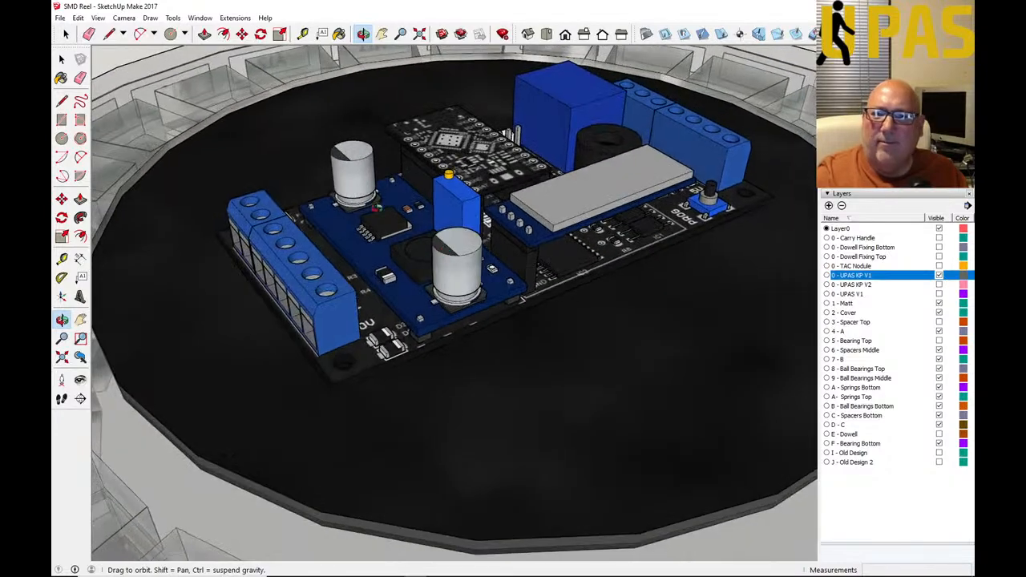
Step: Hide the 0 - UPAS KP V1 layer and show the 0 - UPAS KP V2 circuit board on the mat instead
mouse_move(472, 285)
middle_mouse_down()
mouse_move(371, 232)
mouse_move(439, 266)
middle_mouse_up()
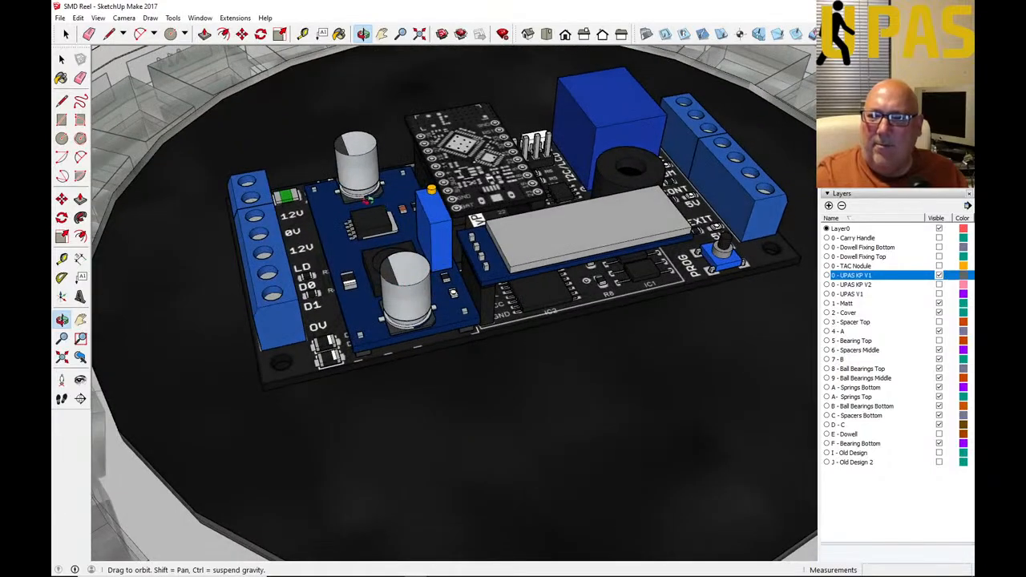
mouse_move(414, 285)
middle_mouse_down()
mouse_move(388, 257)
mouse_move(401, 267)
middle_mouse_up()
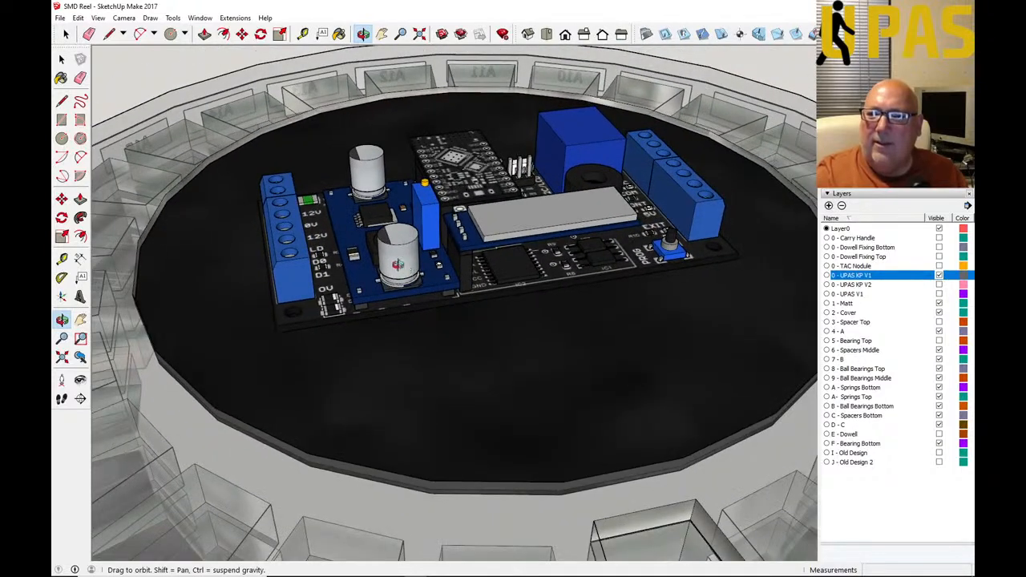
left_click(939, 275)
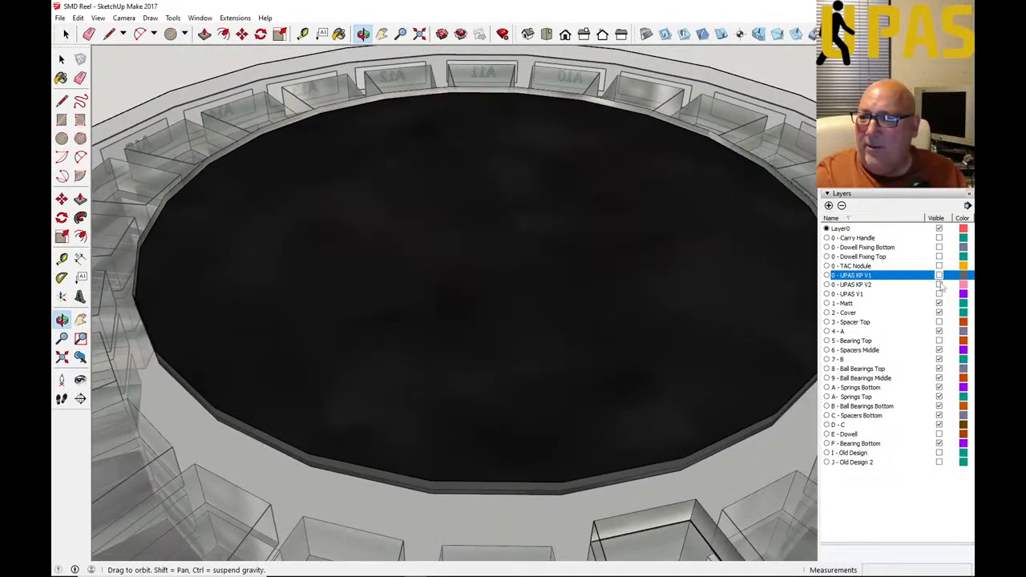
left_click(938, 284)
Step: Examine the UPAS KP V2 board up close, including its MINI360BUCK footprint, display, pin header and terminal blocks
mouse_move(353, 239)
left_mouse_down()
mouse_move(471, 263)
mouse_move(445, 300)
left_mouse_up()
scroll(344, 273, "up", 3)
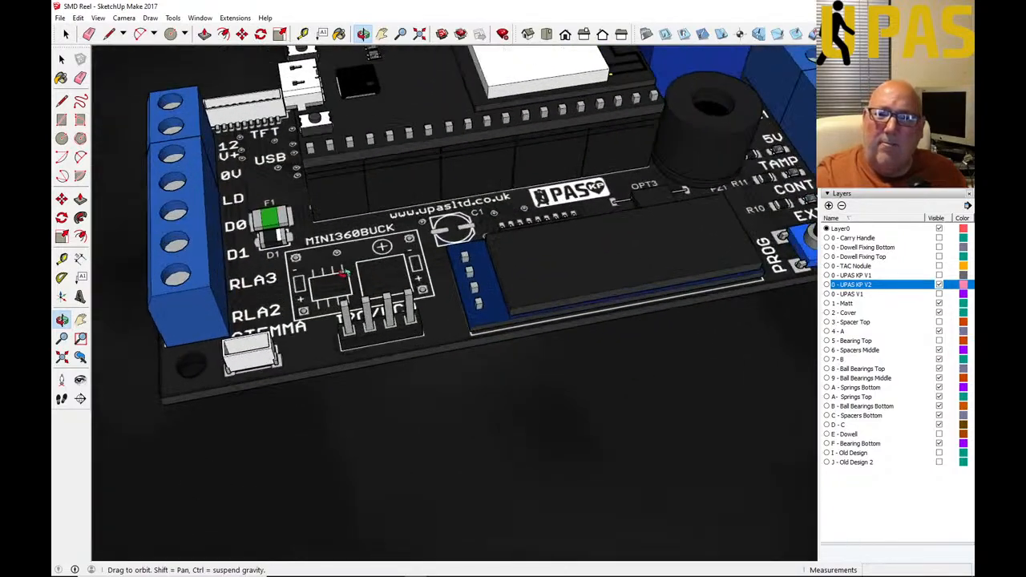
left_click_drag(362, 275, 359, 311)
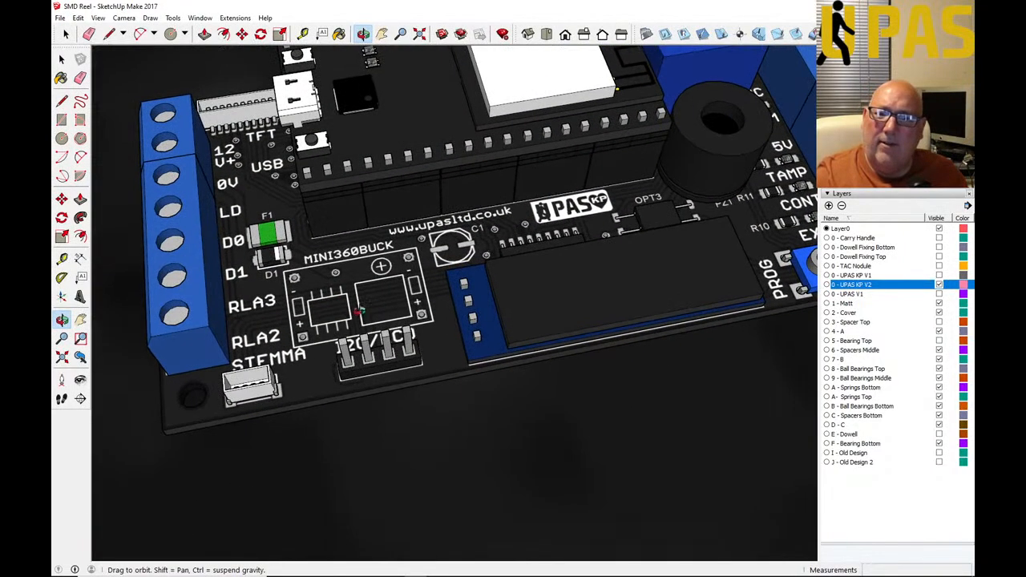
scroll(361, 310, "down", 3)
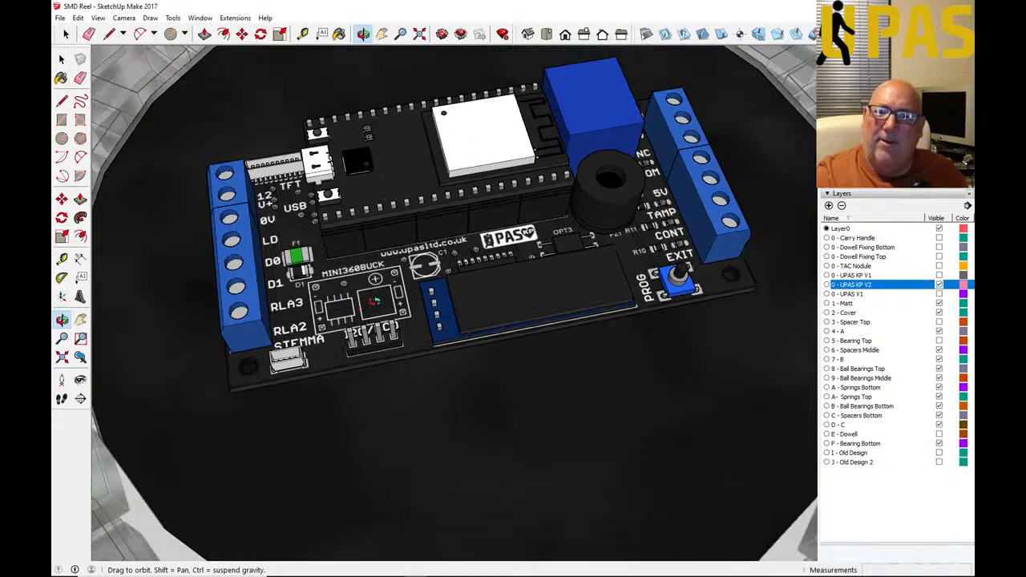
scroll(374, 302, "up", 4)
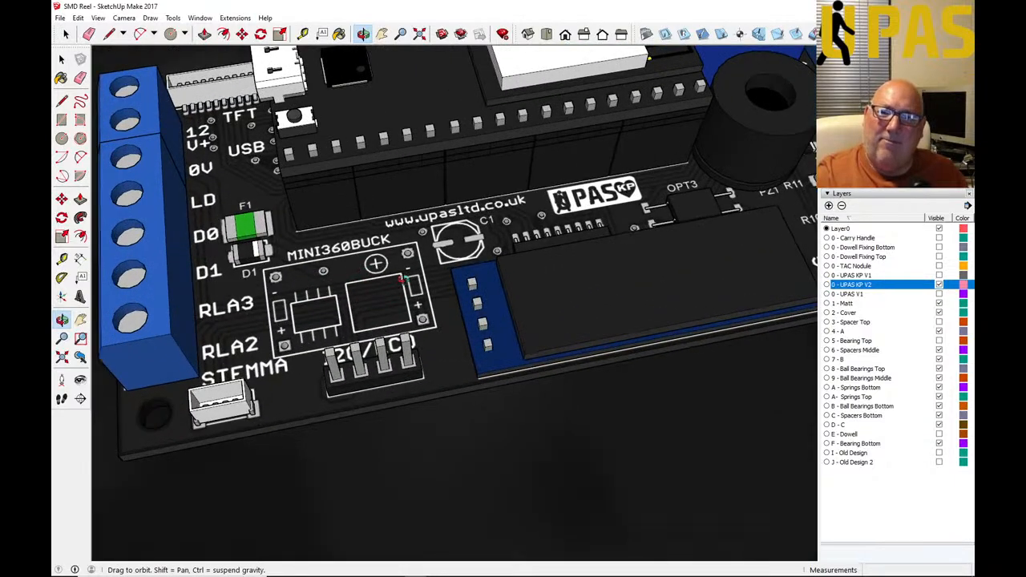
left_click_drag(334, 310, 342, 264)
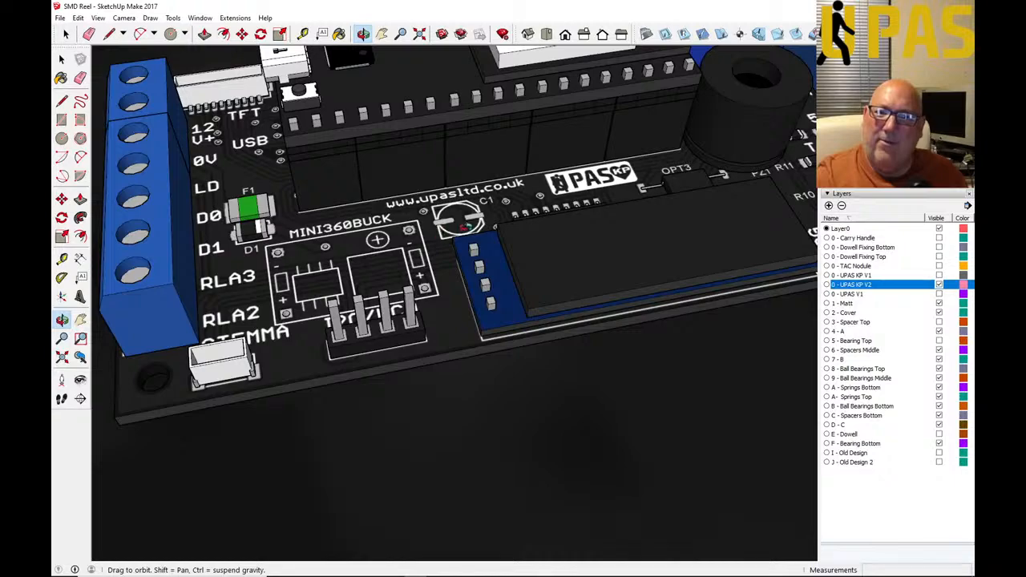
scroll(455, 213, "up", 3)
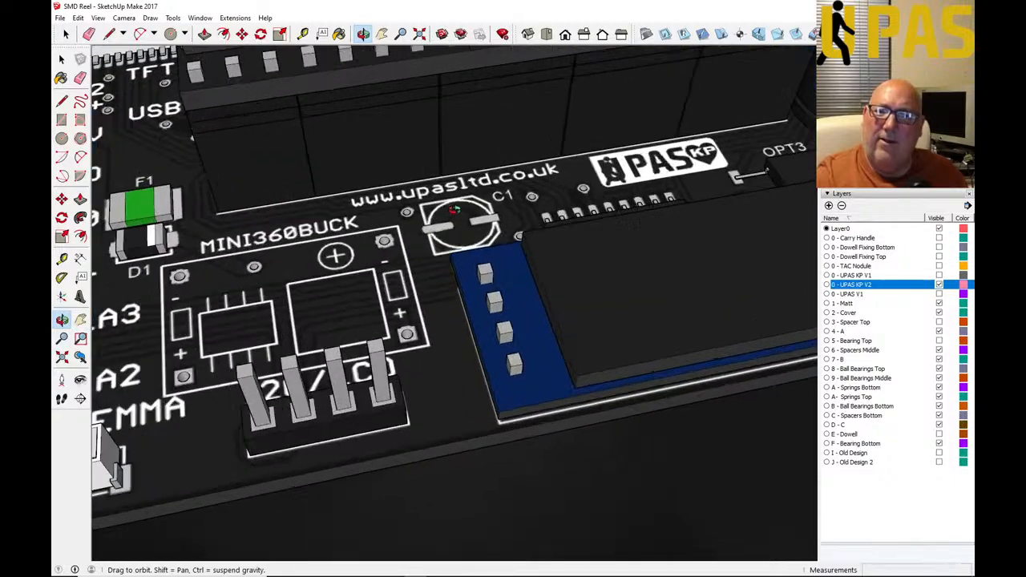
left_click_drag(277, 237, 385, 289)
scroll(425, 279, "down", 3)
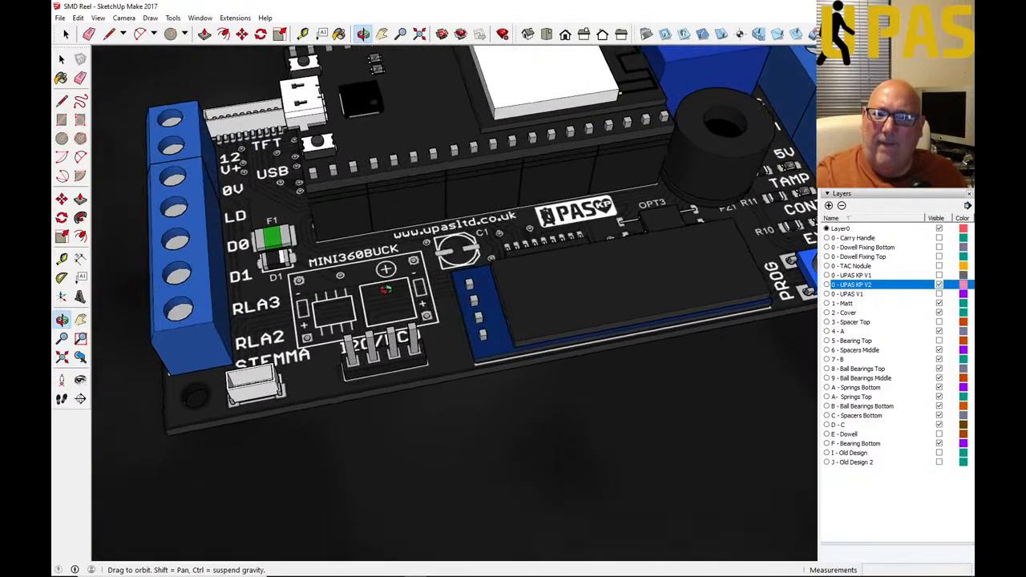
scroll(410, 290, "down", 5)
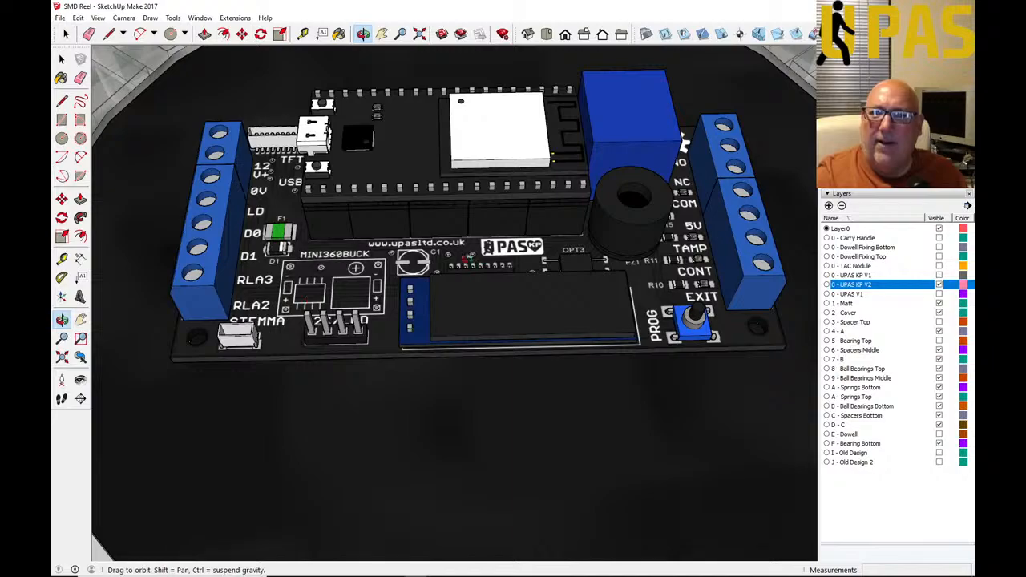
scroll(433, 265, "down", 2)
scroll(443, 258, "down", 2)
left_click_drag(538, 266, 445, 241)
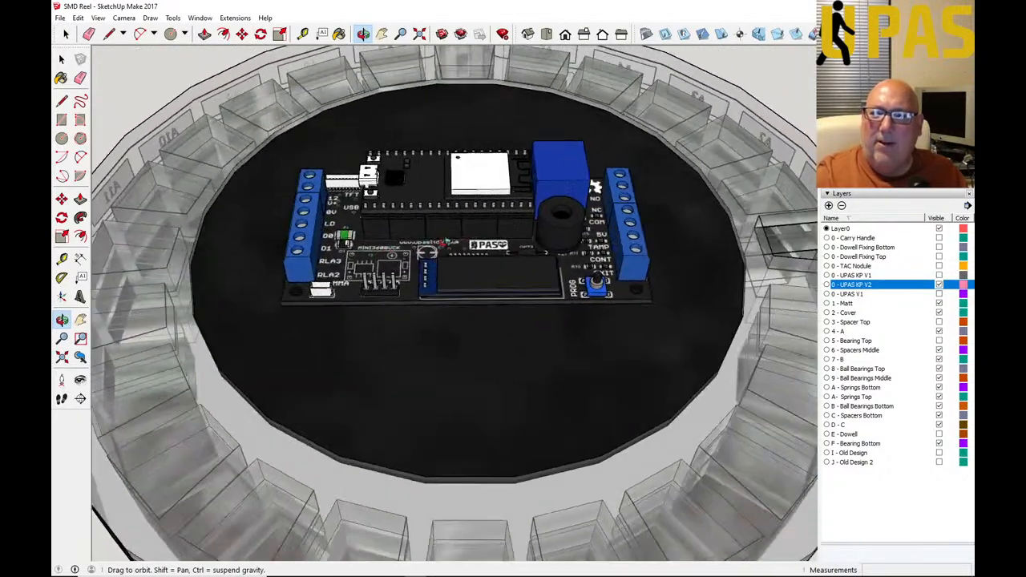
Step: Examine how the UPAS KP V2 board sits on the black mat in relation to the whole reel
left_click_drag(309, 330, 248, 284)
scroll(492, 336, "up", 3)
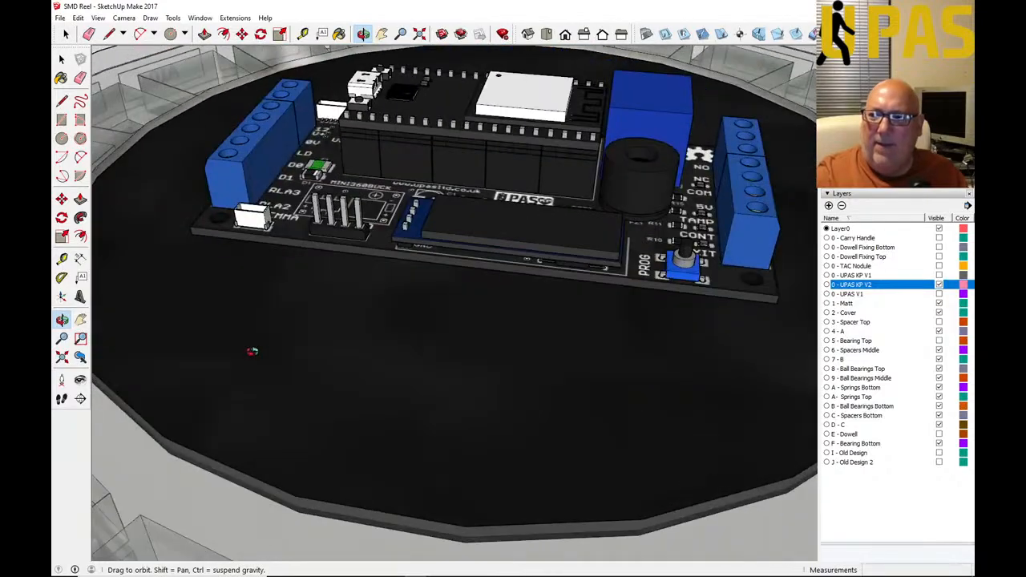
scroll(253, 349, "down", 5)
scroll(265, 346, "down", 3)
scroll(366, 343, "down", 2)
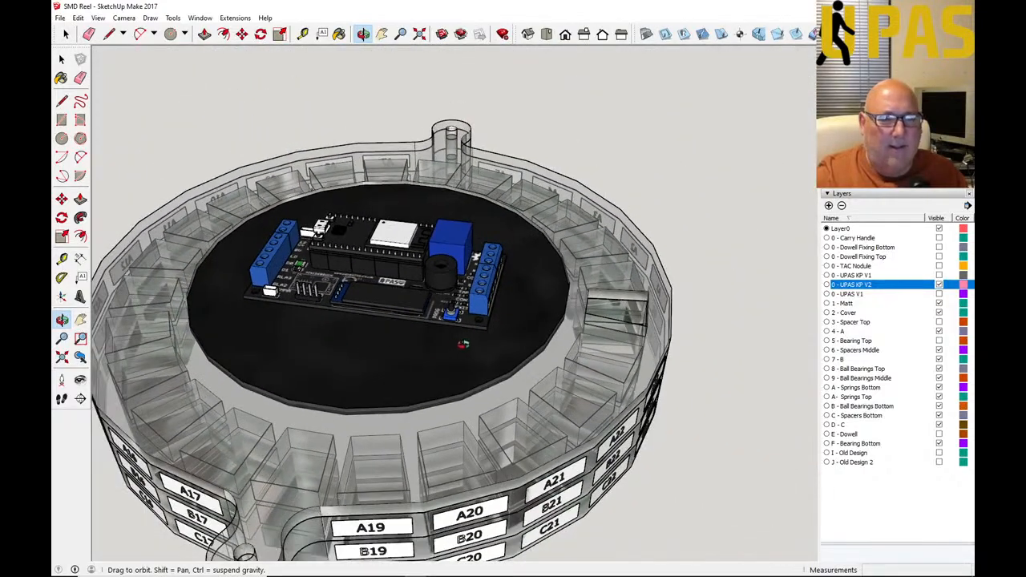
scroll(463, 345, "down", 2)
scroll(505, 343, "down", 3)
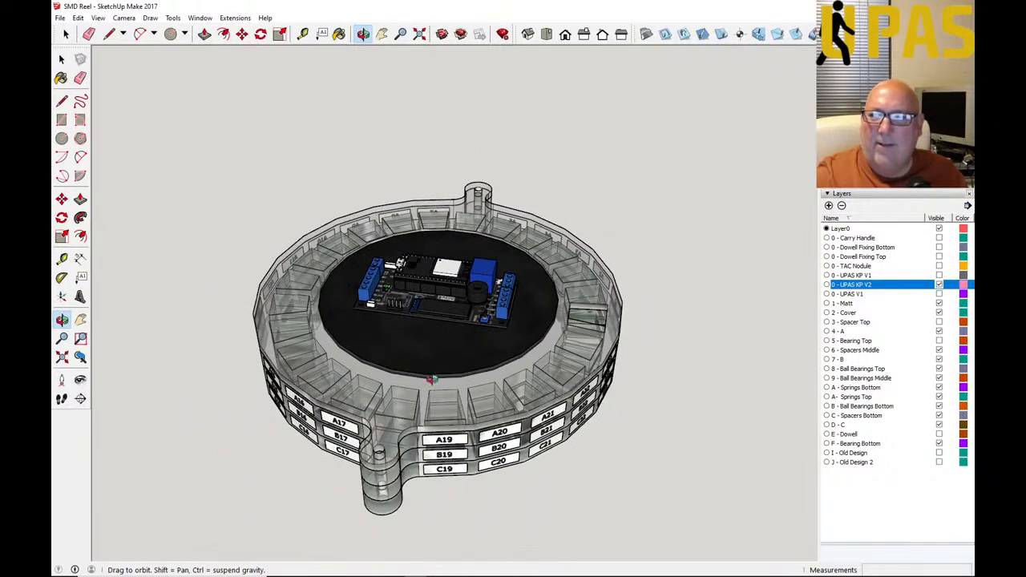
scroll(431, 377, "up", 5)
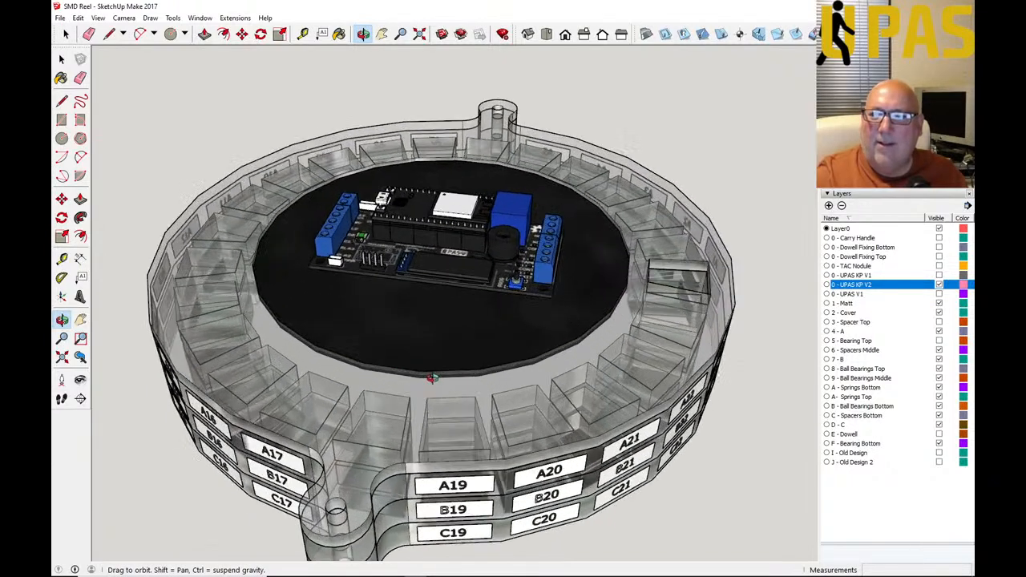
Step: Hide the 0 - UPAS KP V2 layer and show the 0 - UPAS V1 board on the mat
left_click(938, 284)
left_click(939, 294)
left_click(921, 284)
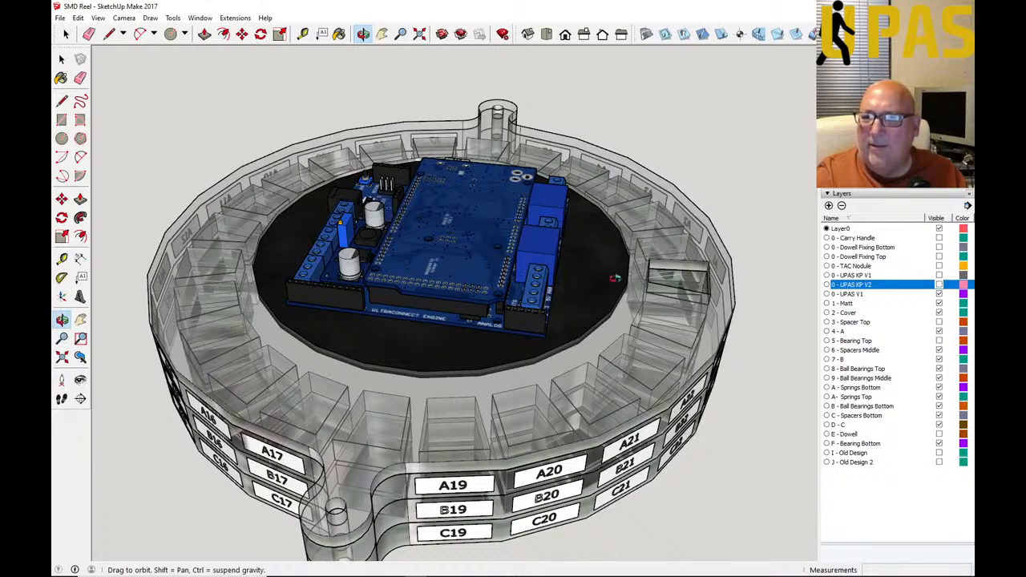
scroll(439, 280, "up", 5)
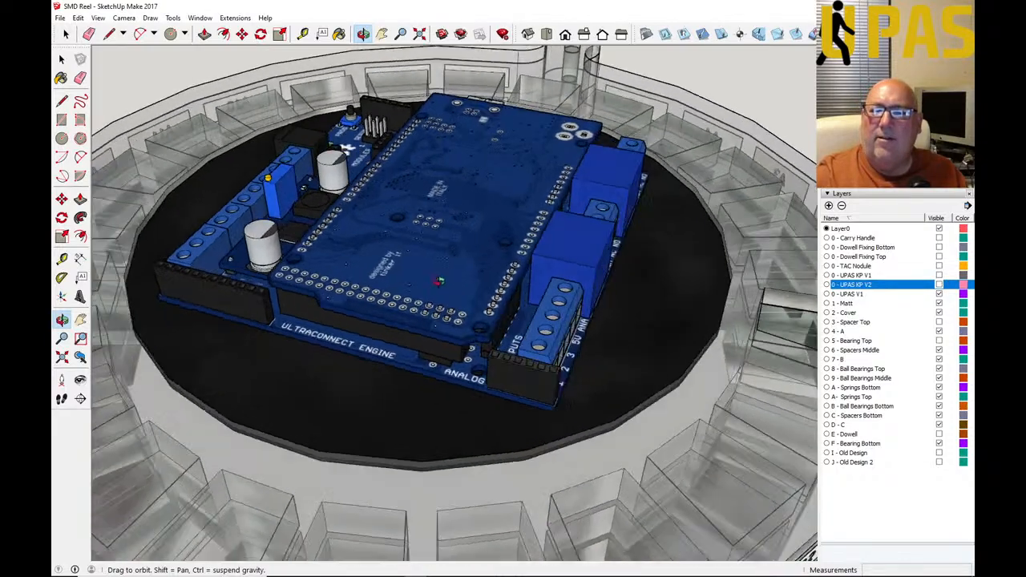
Step: Examine the underside of the reel, focusing on the central bearing and the springs and balls around the hub
left_click_drag(439, 281, 353, 169)
scroll(361, 303, "down", 3)
scroll(415, 205, "down", 2)
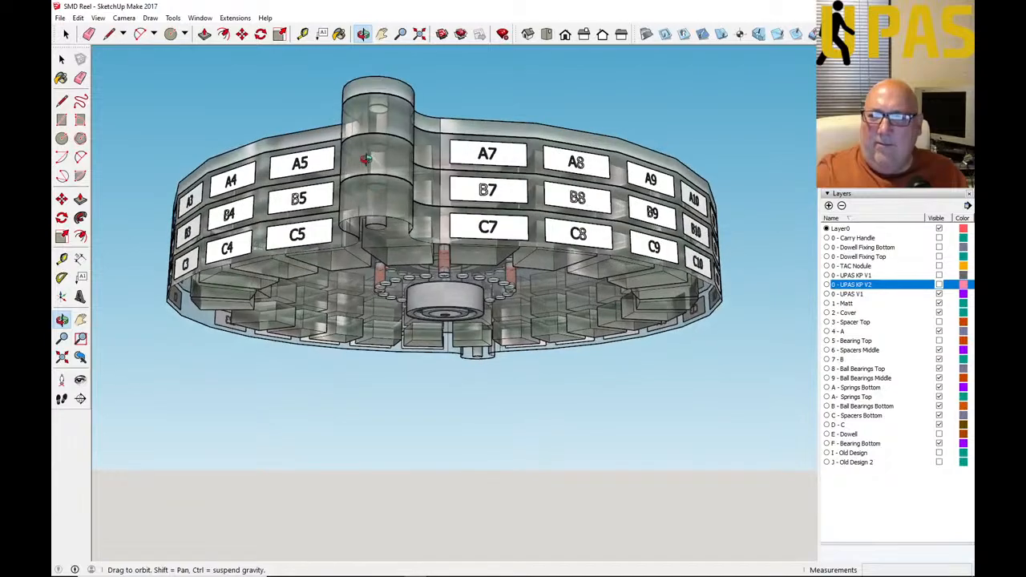
scroll(430, 241, "up", 5)
left_click_drag(430, 241, 506, 195)
scroll(476, 233, "up", 6)
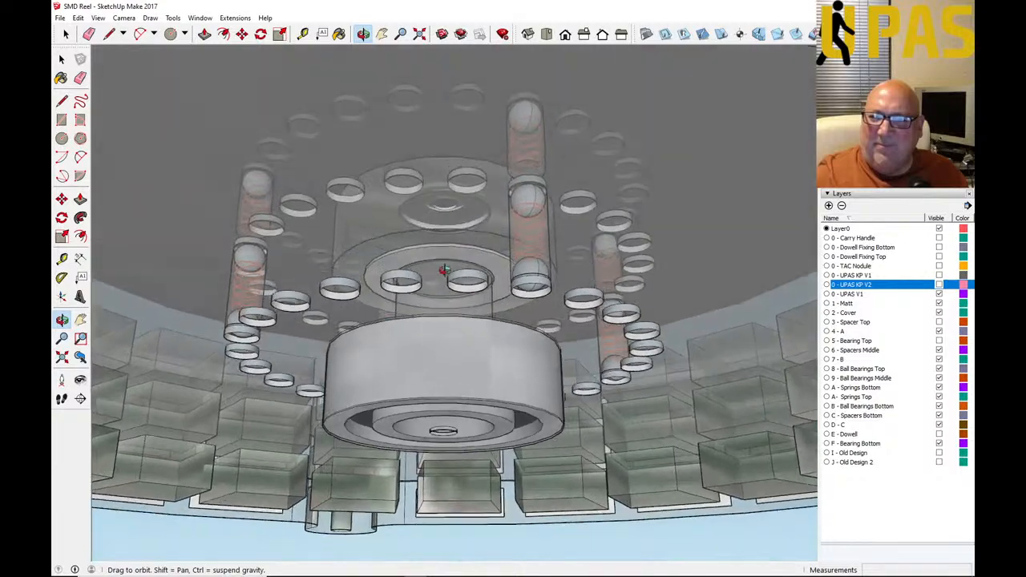
mouse_move(444, 270)
left_mouse_down()
mouse_move(447, 284)
mouse_move(445, 273)
left_mouse_up()
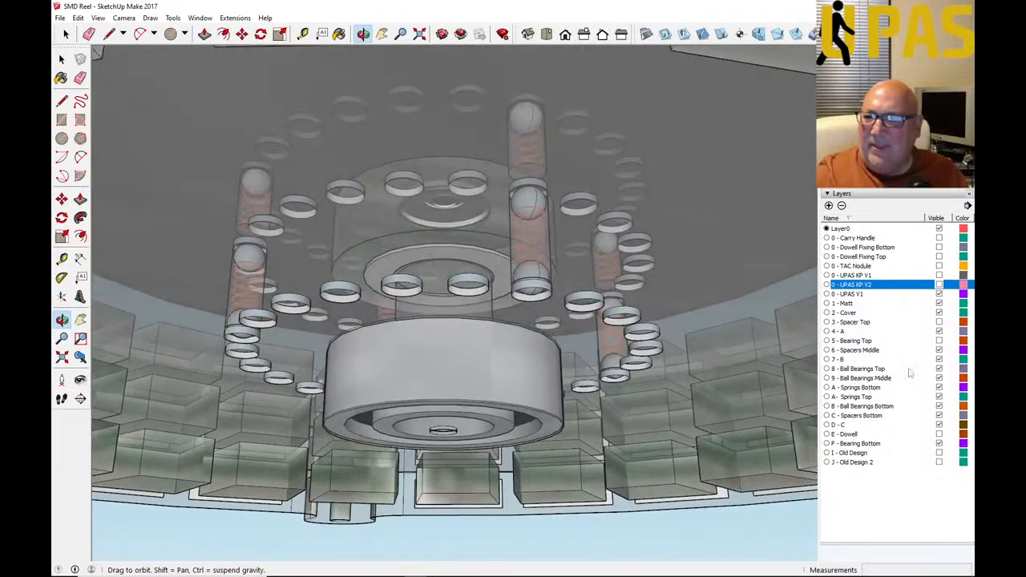
Step: Make the 5 - Bearing Top layer visible and look around the hub from below
left_click(939, 340)
mouse_move(565, 327)
left_mouse_down()
mouse_move(508, 332)
mouse_move(494, 416)
mouse_move(476, 418)
mouse_move(488, 356)
mouse_move(476, 438)
left_mouse_up()
left_click_drag(470, 327, 464, 417)
left_click_drag(465, 367, 464, 361)
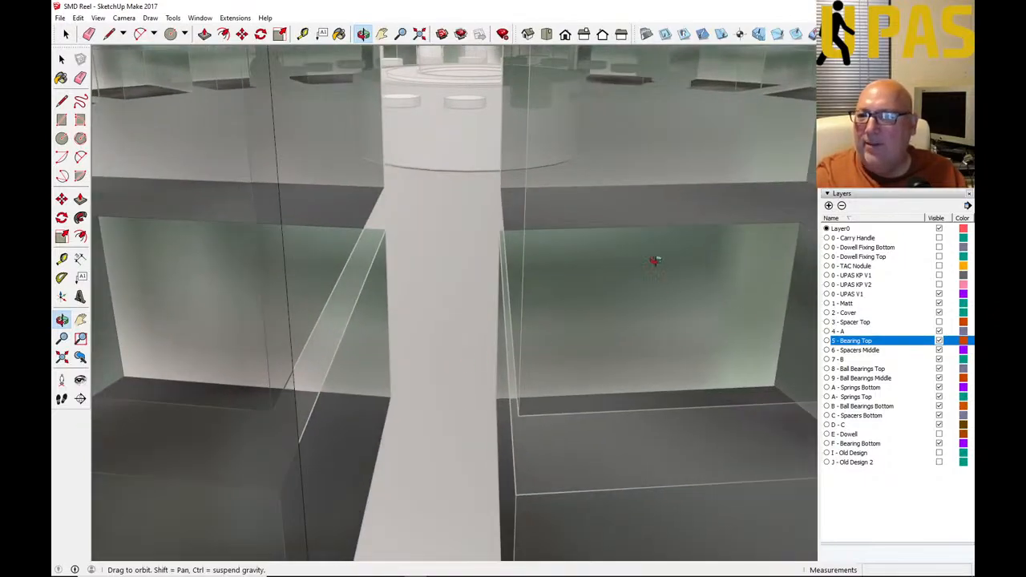
Step: Show the whole reel from the top in parallel projection
left_click(546, 36)
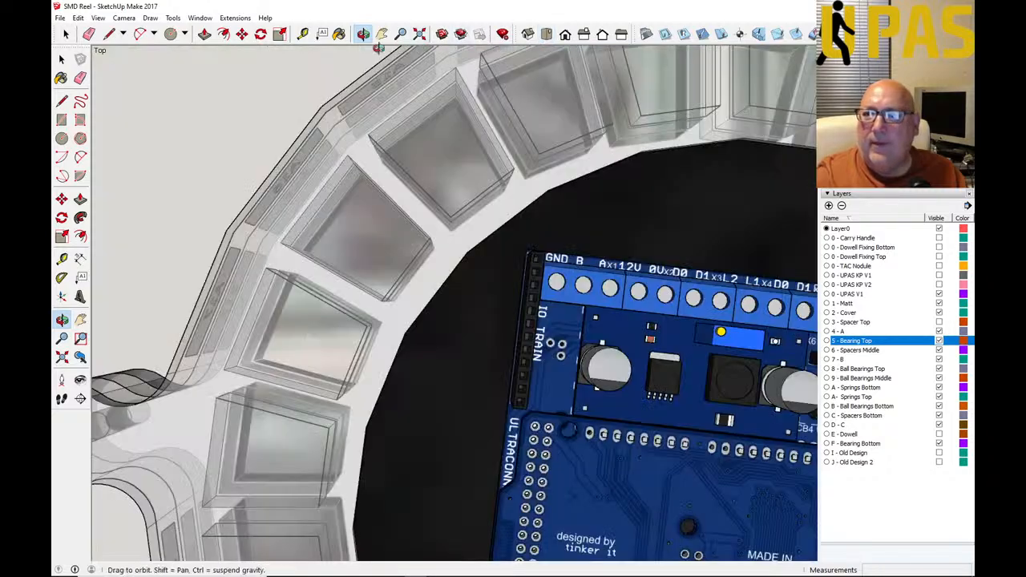
left_click(124, 18)
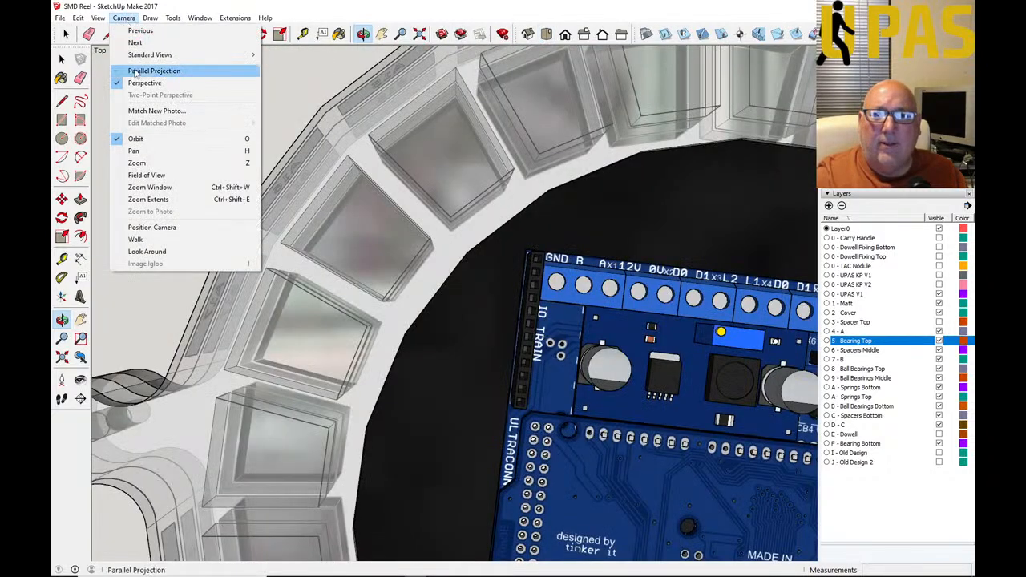
left_click(142, 69)
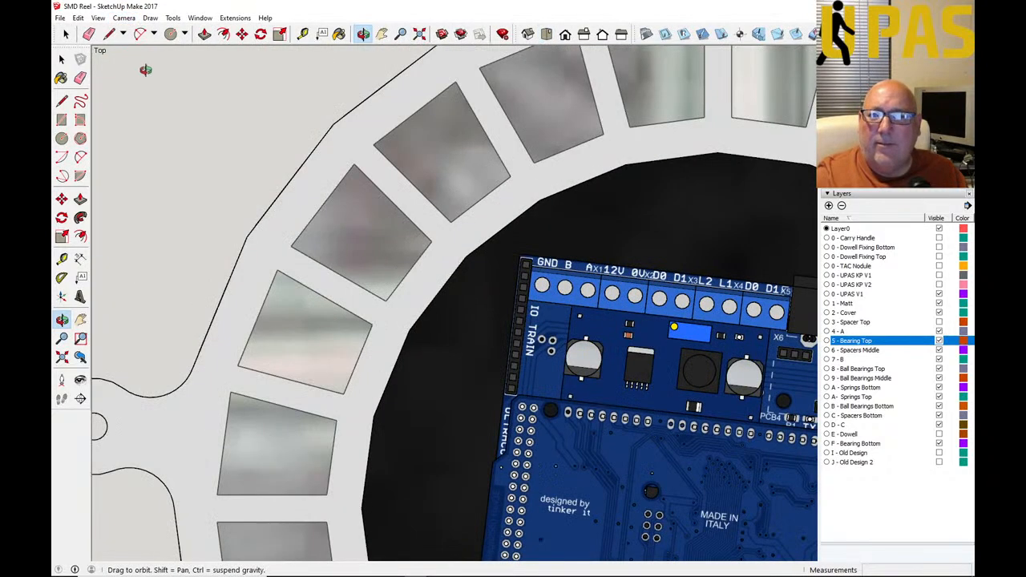
left_click(419, 37)
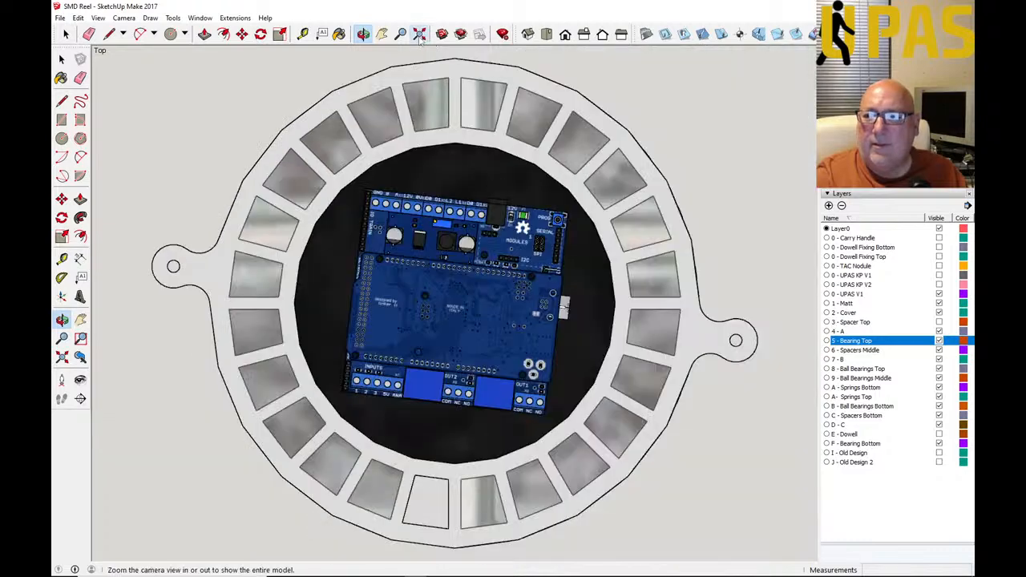
Step: Hide the 0 - UPAS V1 and 1 - Matt layers to expose the central hub of the reel
left_click(939, 294)
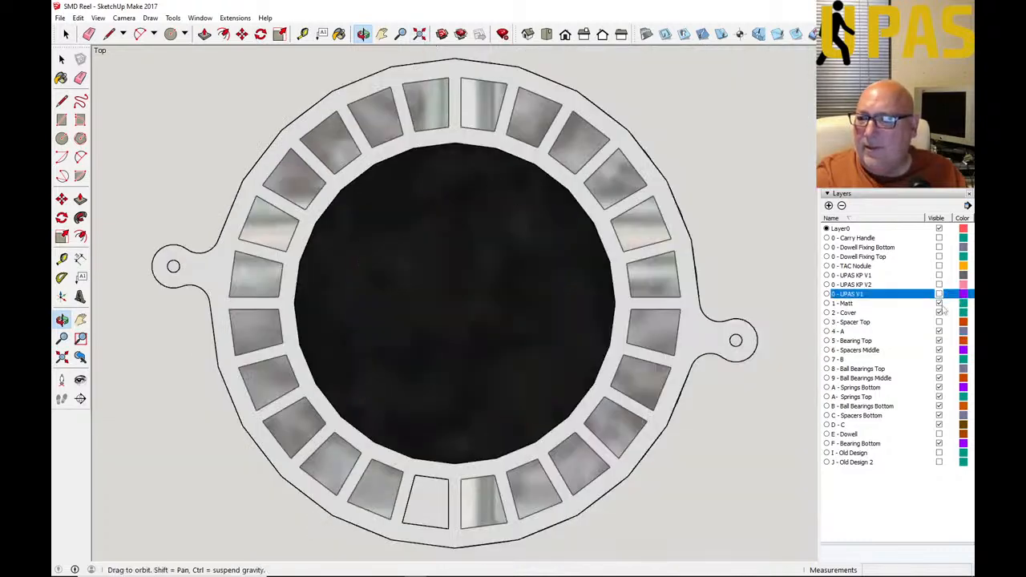
left_click(939, 303)
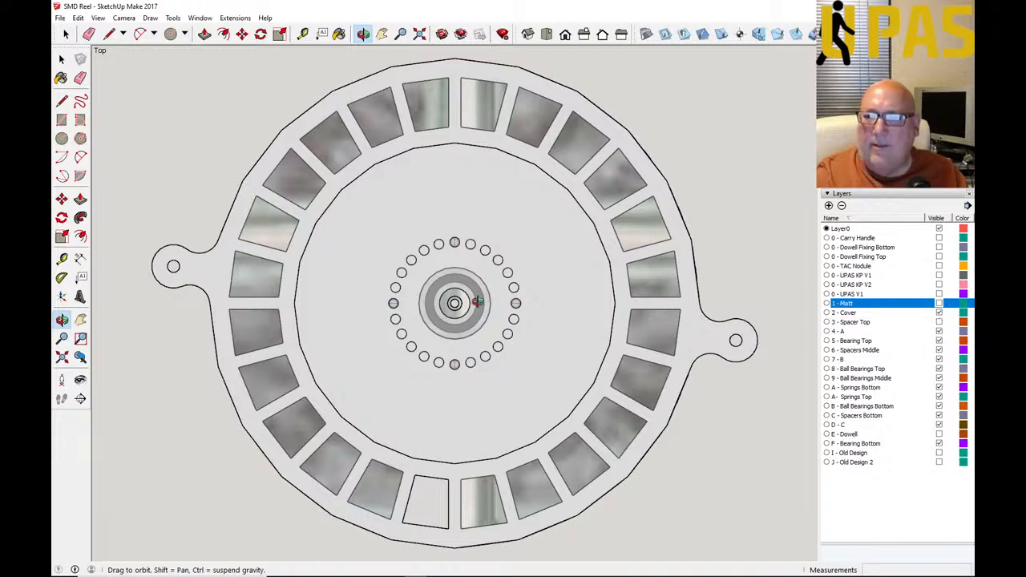
scroll(473, 317, "up", 4)
scroll(479, 317, "up", 2)
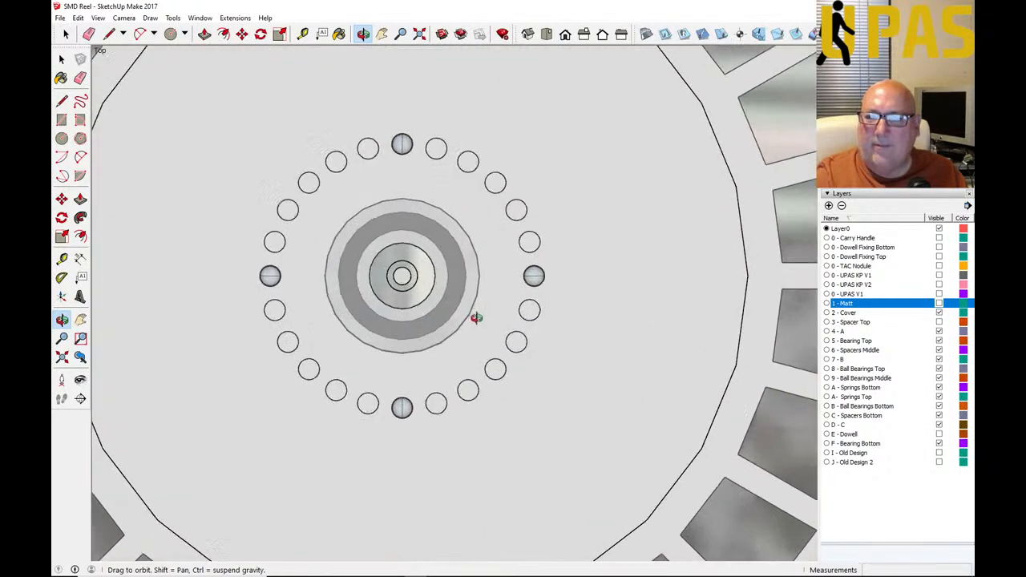
Step: Toggle the 2 - Cover layer to compare the hub with and without its cover, leaving the cover hidden
left_click(940, 313)
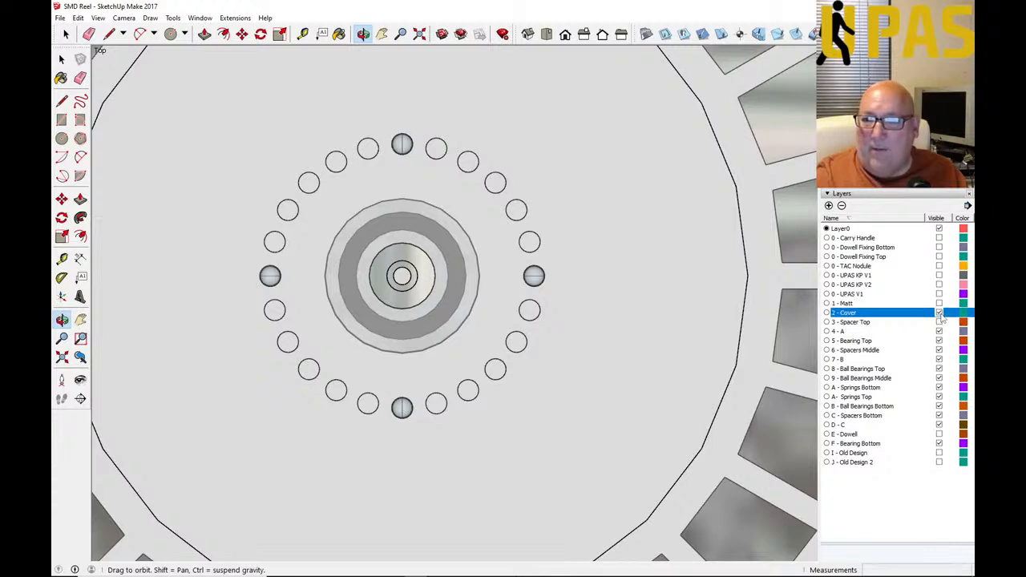
left_click(940, 313)
left_click(940, 313)
left_click(939, 313)
left_click(940, 314)
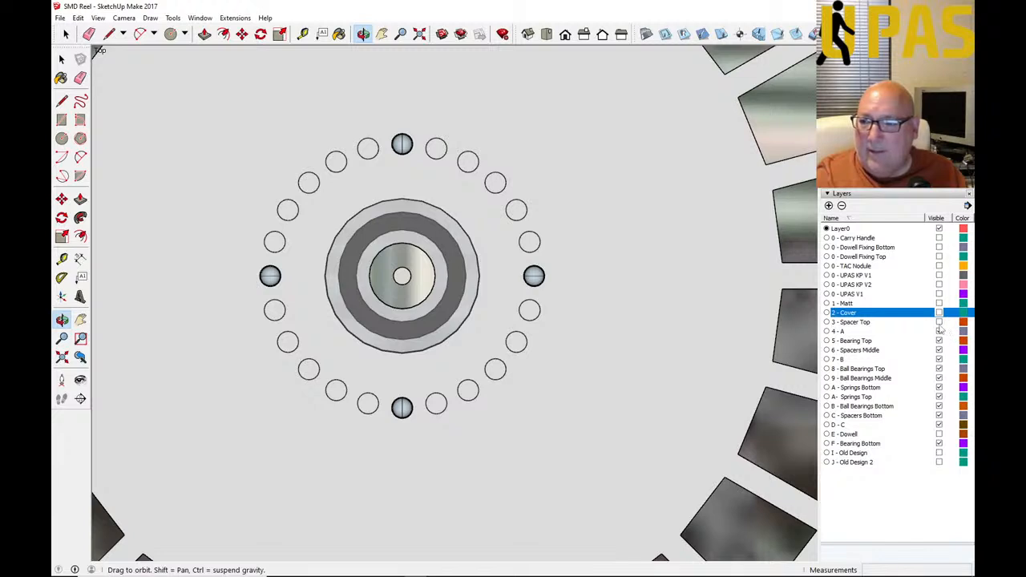
Step: Toggle the 3 - Spacer Top layer to inspect the top spacer, leaving both it and the 4 - A layer hidden
left_click(939, 322)
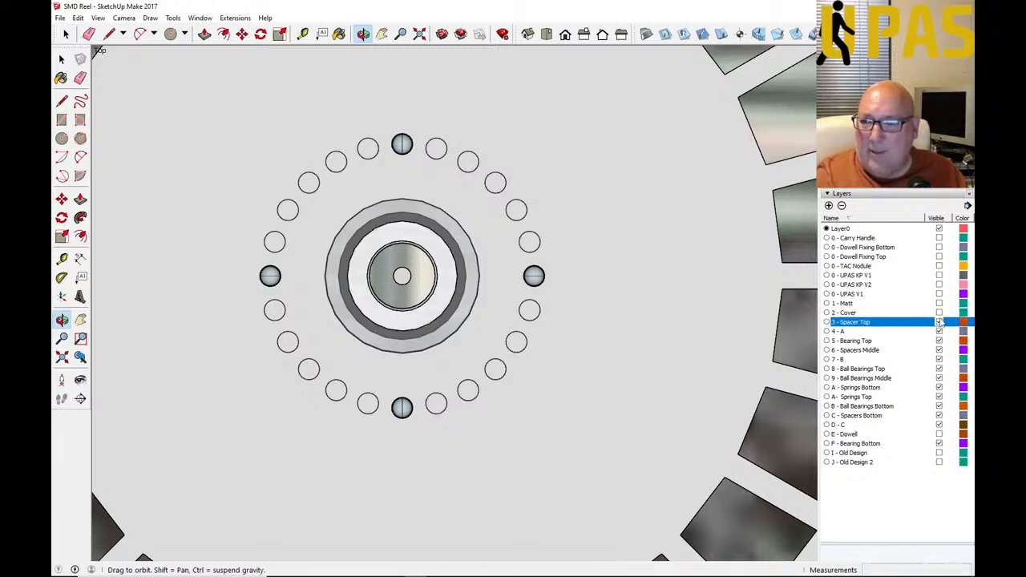
left_click(939, 322)
left_click(939, 322)
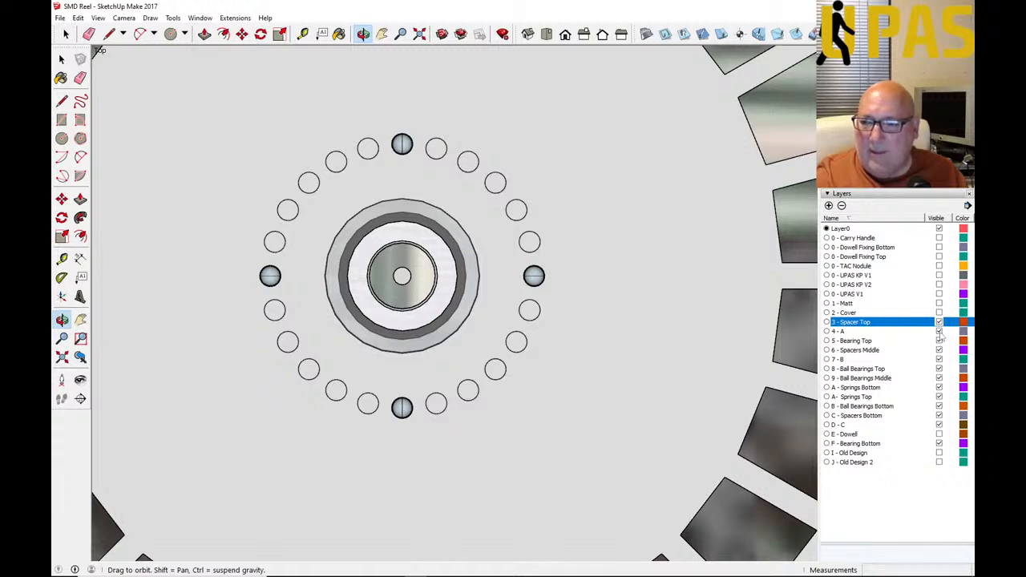
left_click(939, 331)
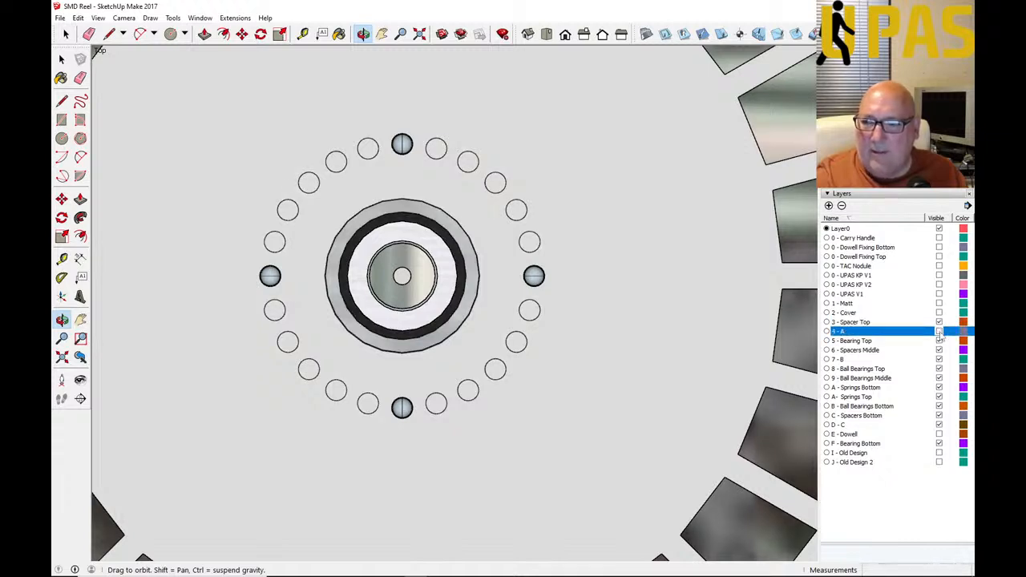
left_click(939, 322)
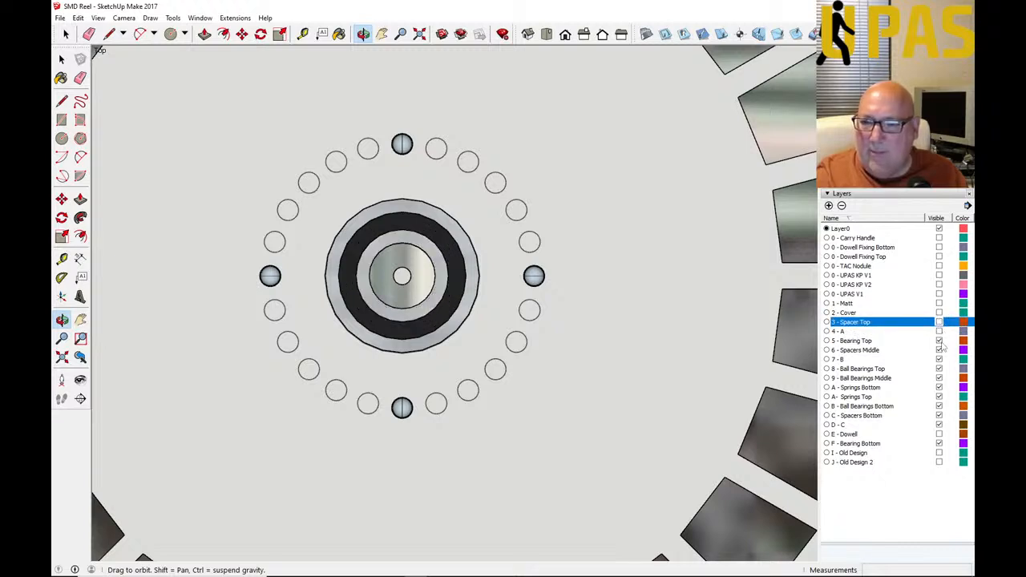
Step: Hide the 5 - Bearing Top layer and toggle 6 - Spacers Middle off and on to expose the middle spacer around the hub
left_click(939, 341)
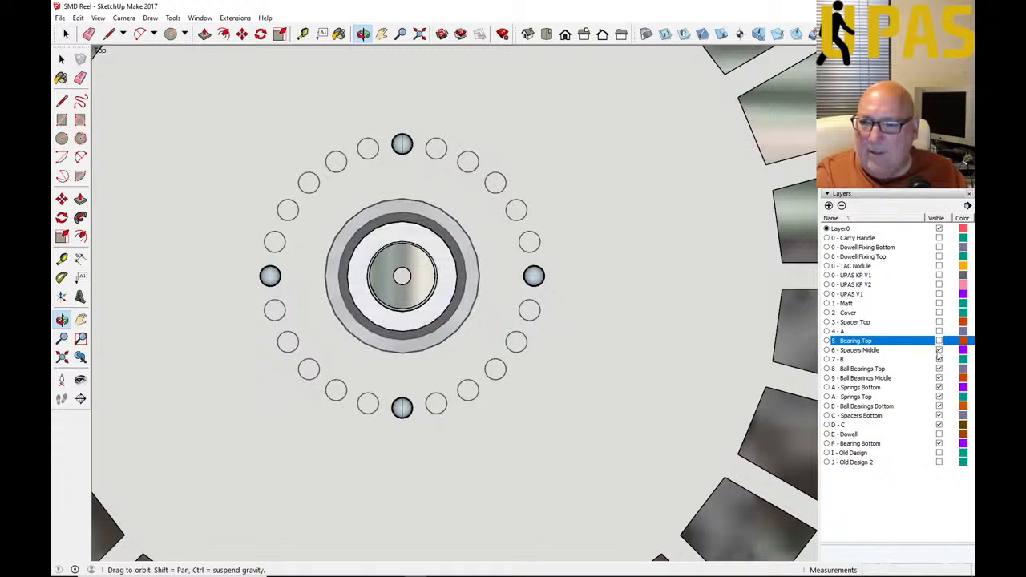
left_click(938, 351)
left_click(939, 352)
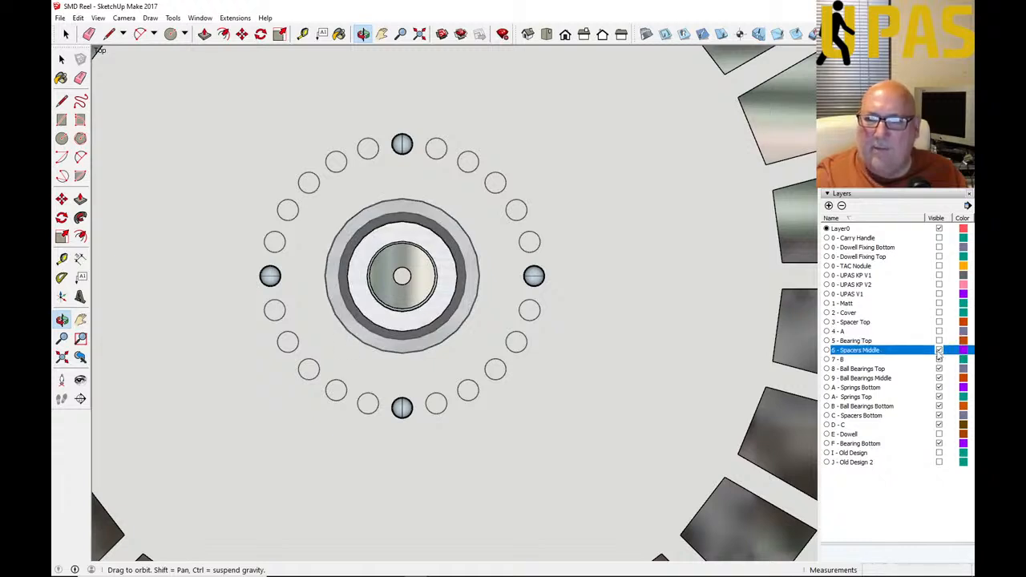
scroll(552, 304, "up", 2)
scroll(712, 349, "down", 2)
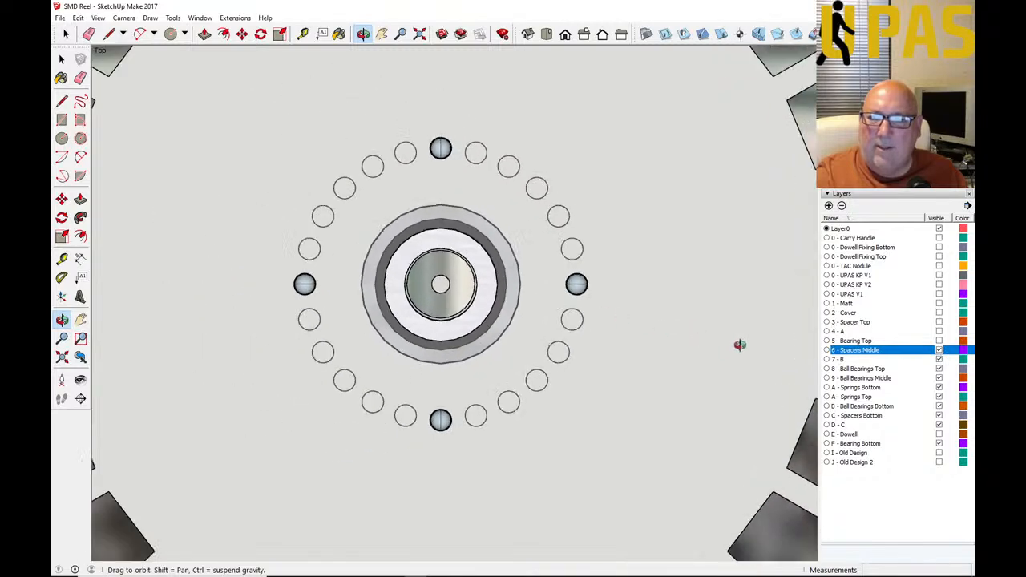
scroll(468, 312, "up", 5)
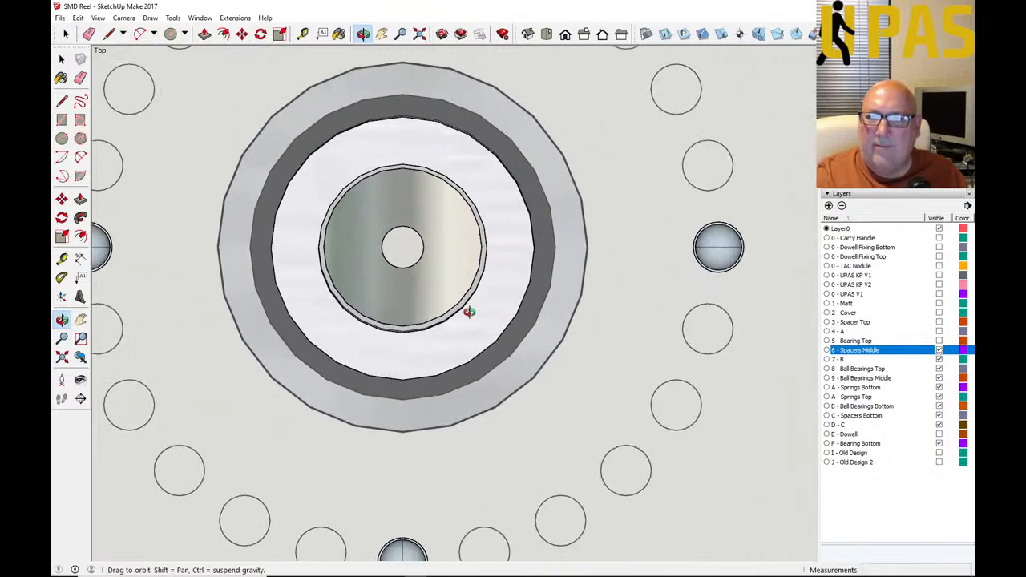
Step: Toggle the 6 - Spacers Middle layer repeatedly to compare the middle spacer's alignment with the part beneath, leaving the layer visible
left_click(939, 352)
left_click(938, 352)
left_click(938, 352)
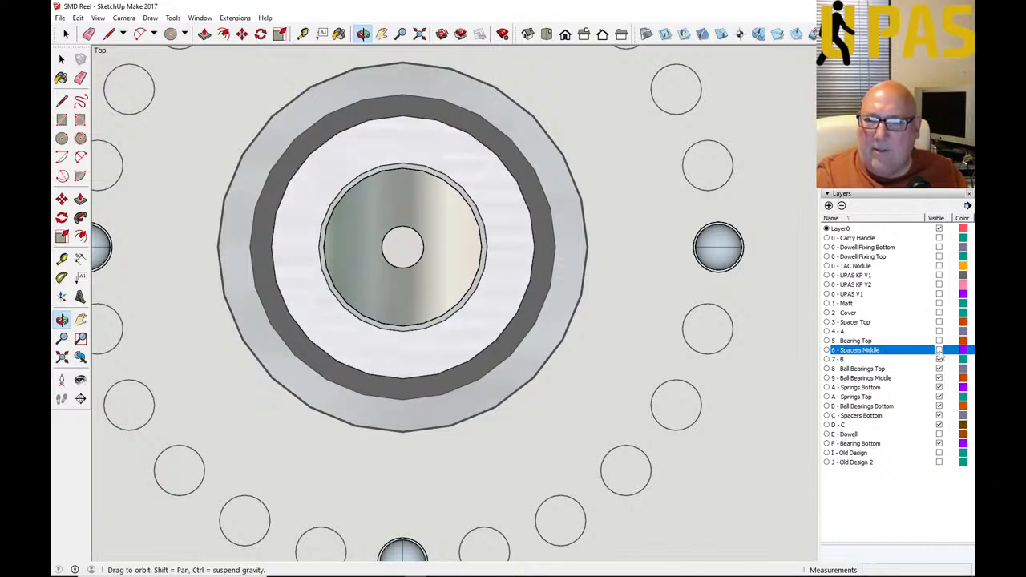
left_click(938, 352)
left_click(938, 352)
left_click(938, 352)
left_click(938, 352)
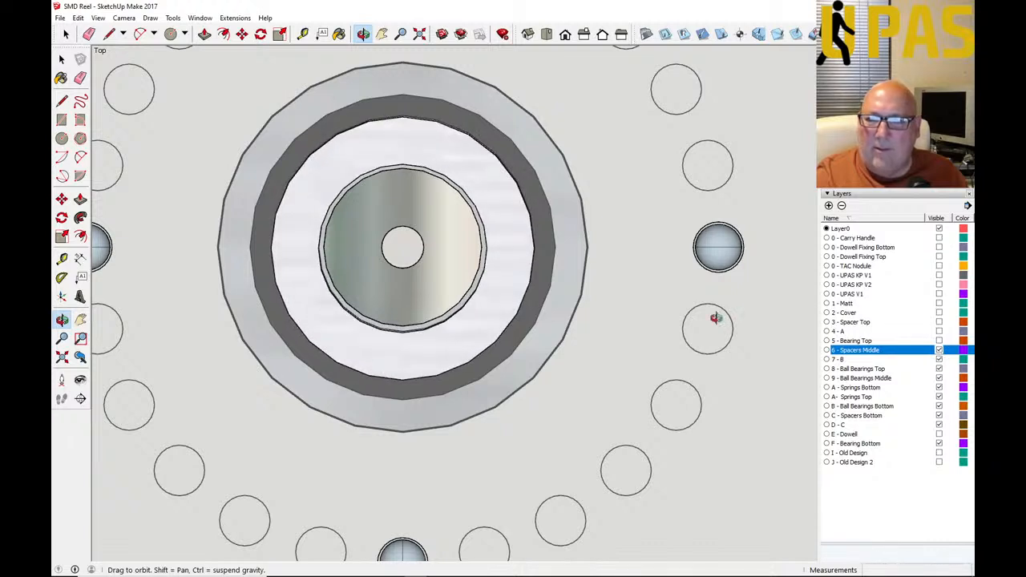
Step: Move the middle spacer ring 0.0125 mm along the green axis, upward in the top view
left_click(62, 59)
left_click(307, 193)
left_click(62, 198)
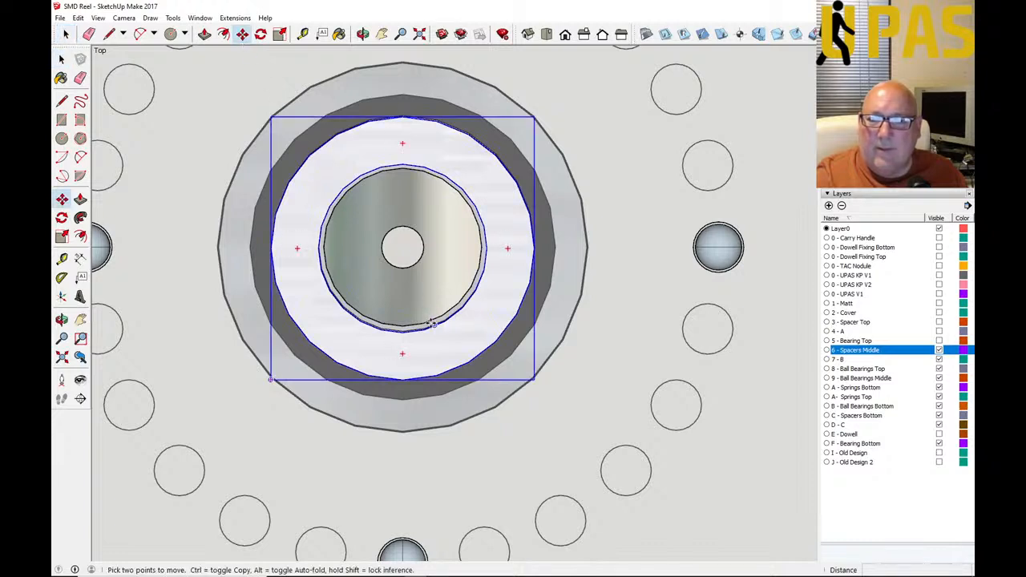
scroll(431, 320, "up", 2)
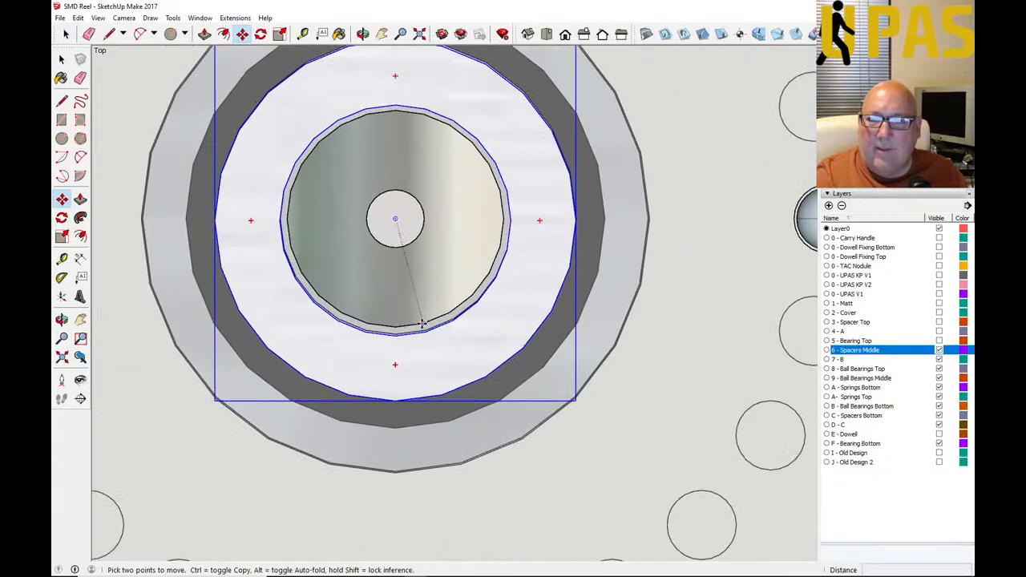
left_click(395, 106)
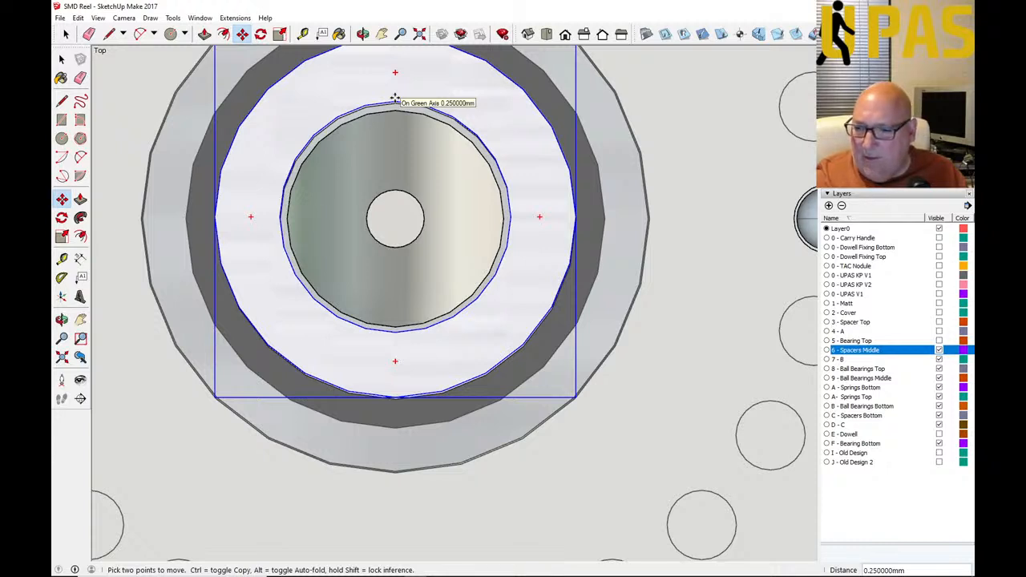
type(".")
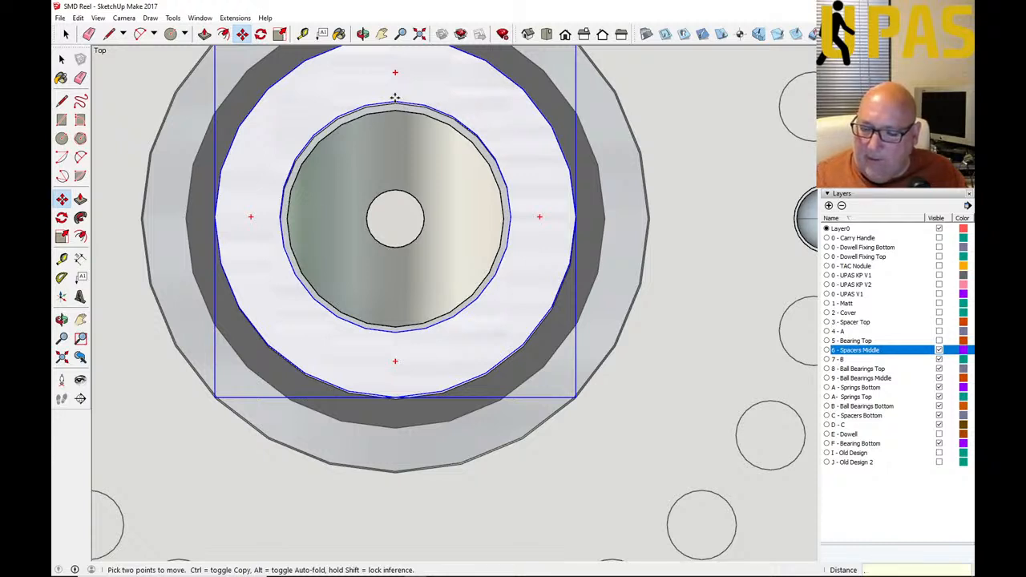
type("0125")
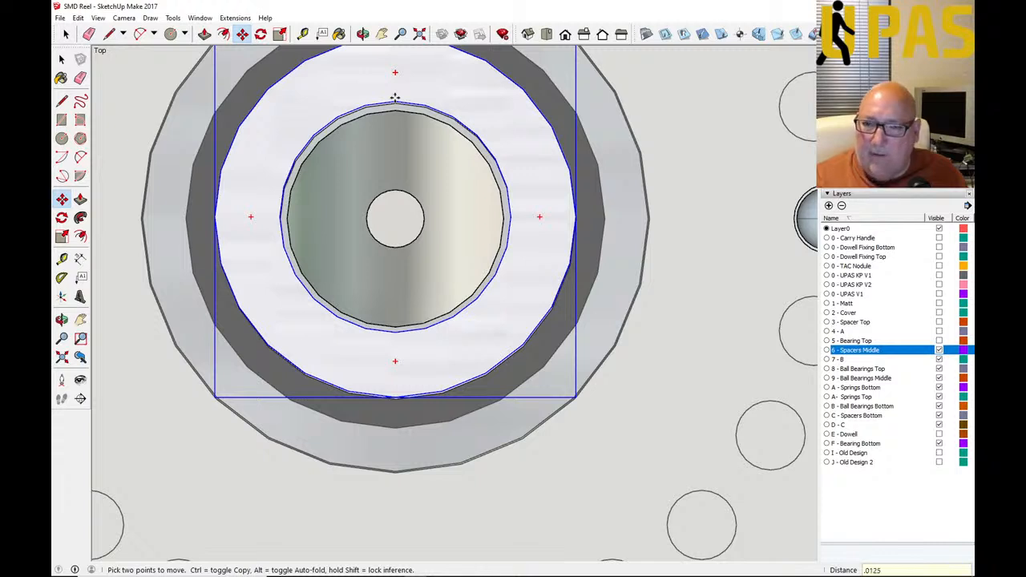
key("Return")
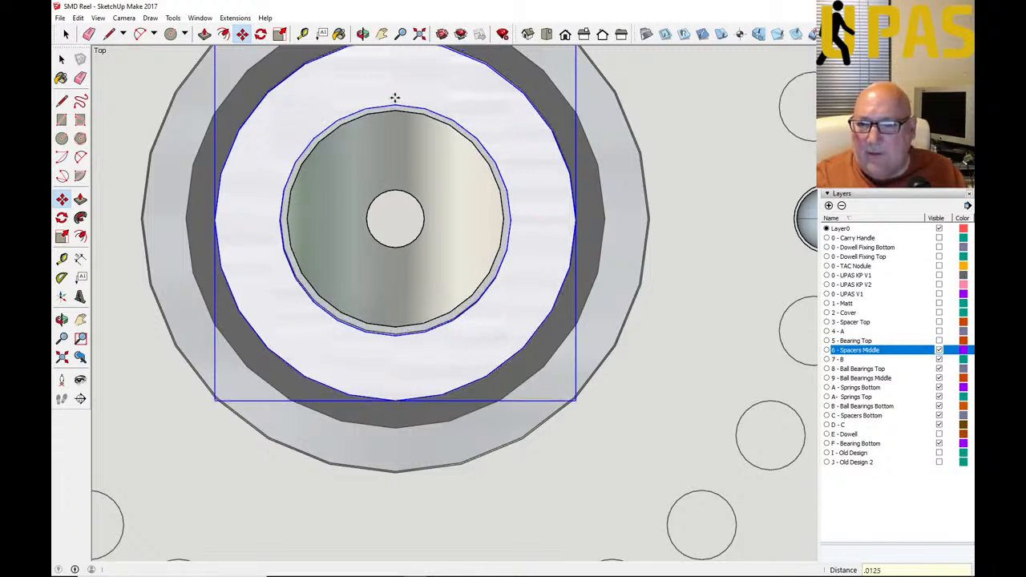
Step: Check the shifted middle spacer against the ring beneath by toggling 6 - Spacers Middle, leaving it visible
left_click(938, 351)
left_click(938, 351)
left_click(938, 351)
left_click(938, 351)
left_click(938, 352)
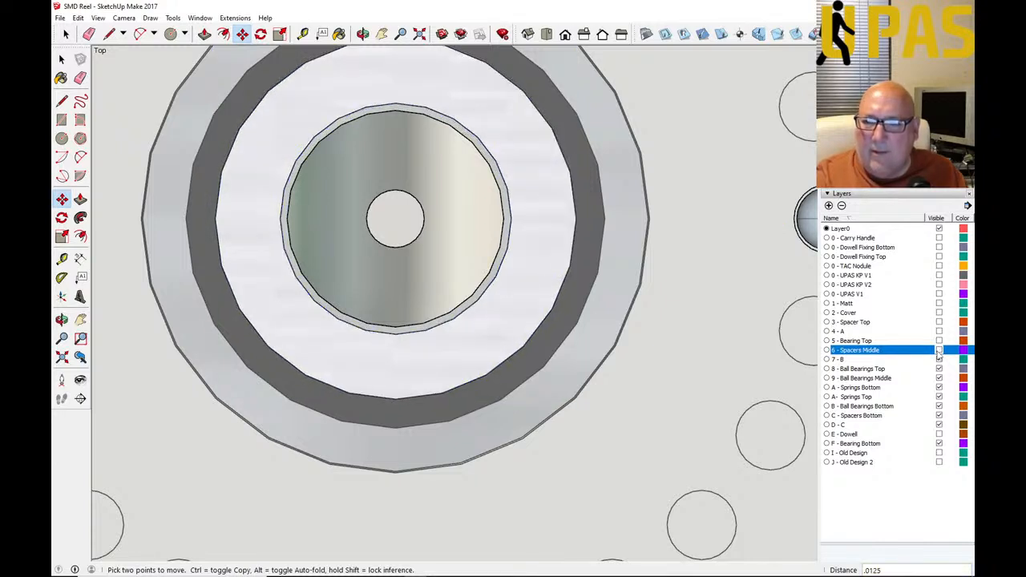
left_click(938, 351)
left_click(939, 351)
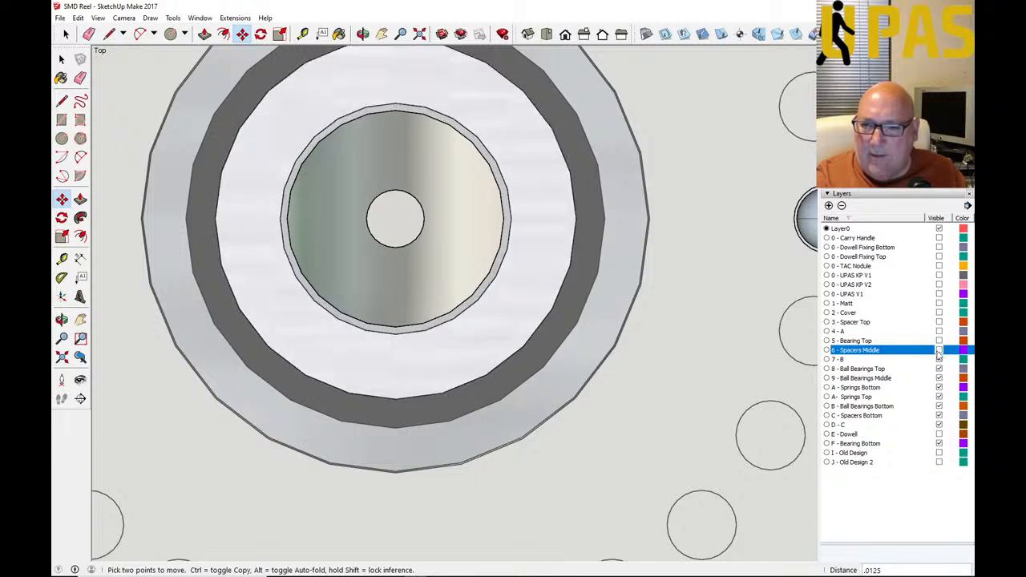
left_click(938, 351)
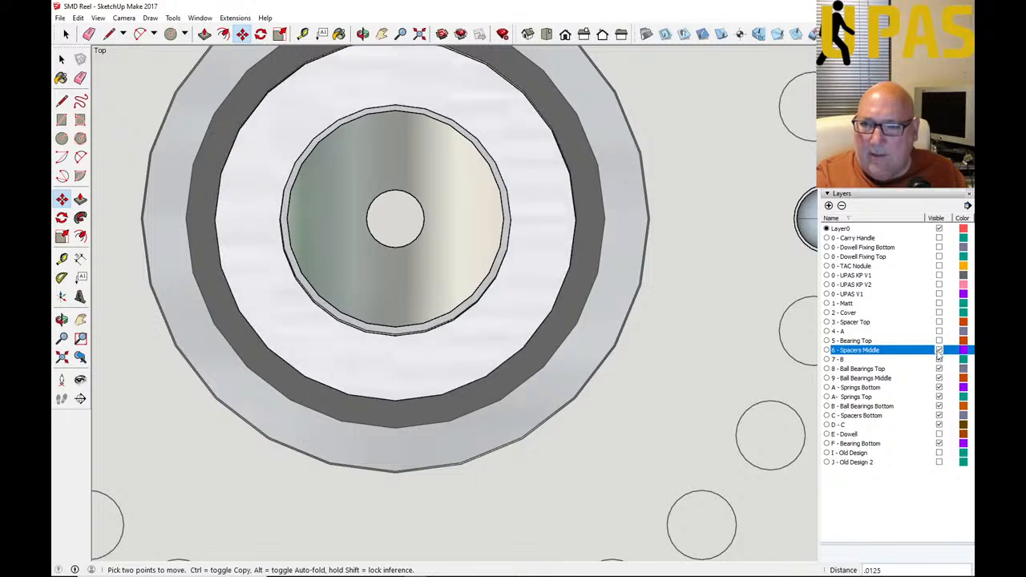
Step: Move the middle spacer ring another 0.0125 mm in the same direction along the green axis
left_click(78, 17)
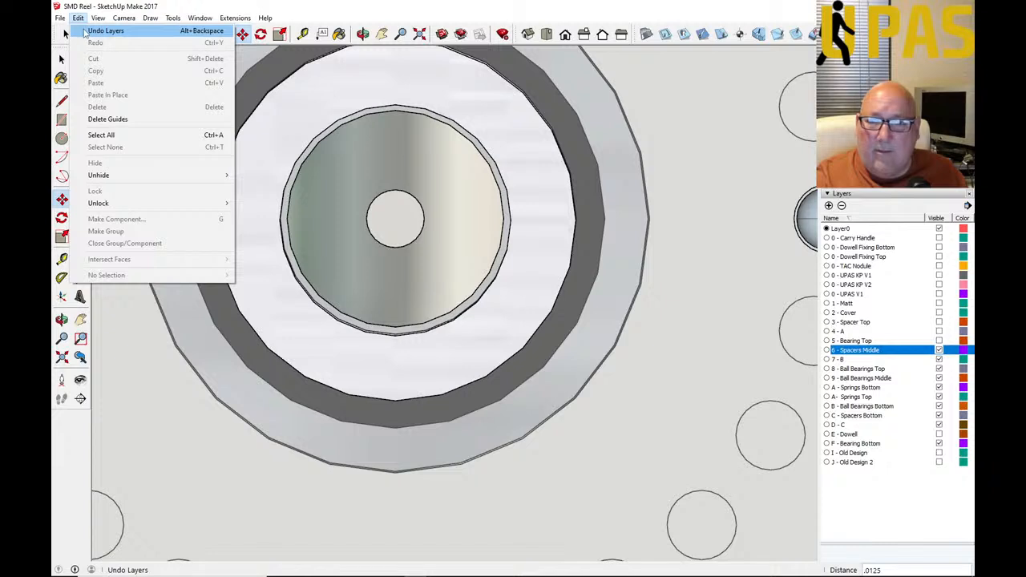
left_click(222, 6)
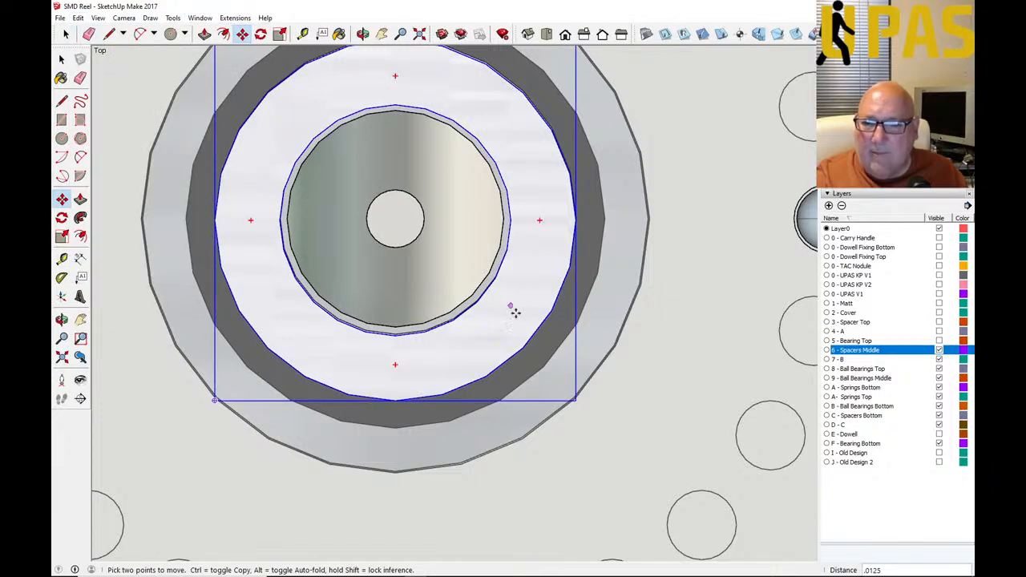
left_click(393, 105)
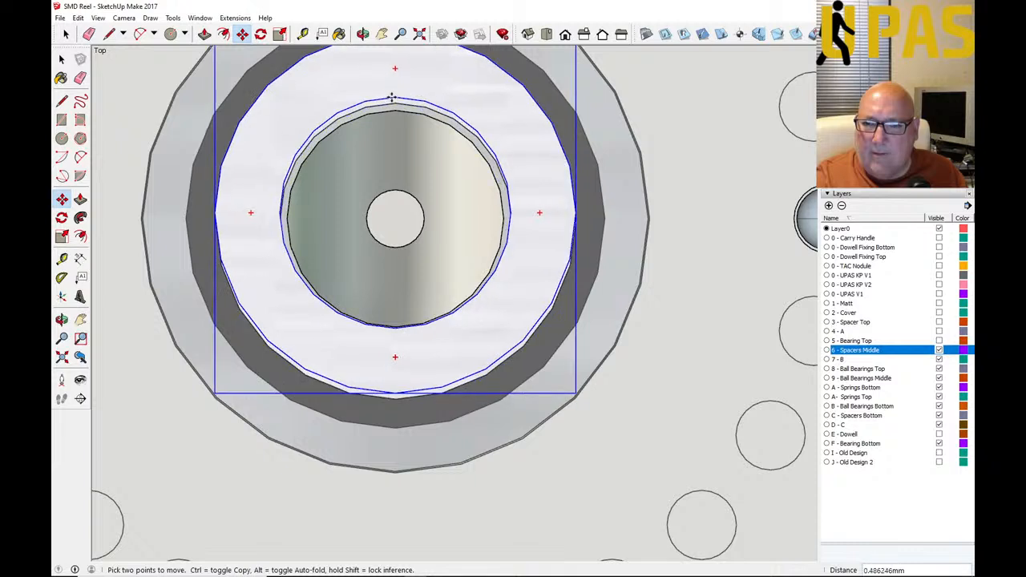
type(".012")
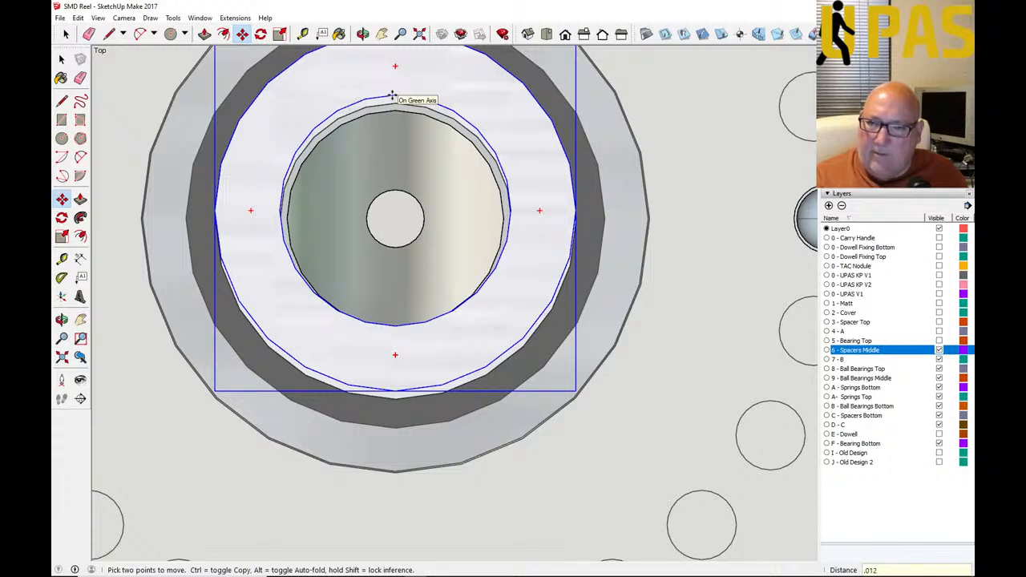
type("5")
key("Return")
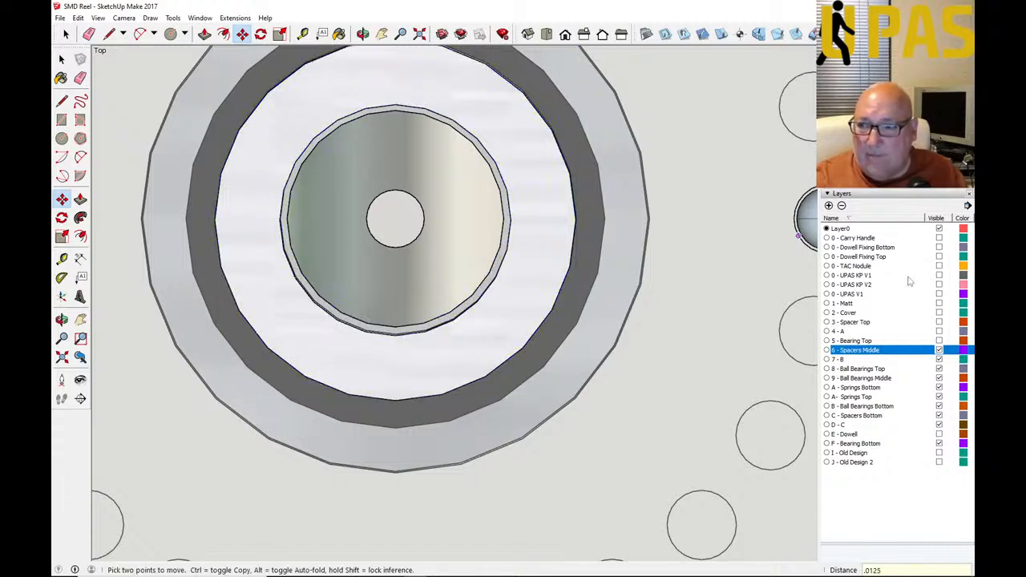
Step: Toggle 6 - Spacers Middle again to recheck the spacer's centring on the hub, leaving the layer visible
left_click(940, 350)
left_click(939, 350)
left_click(940, 350)
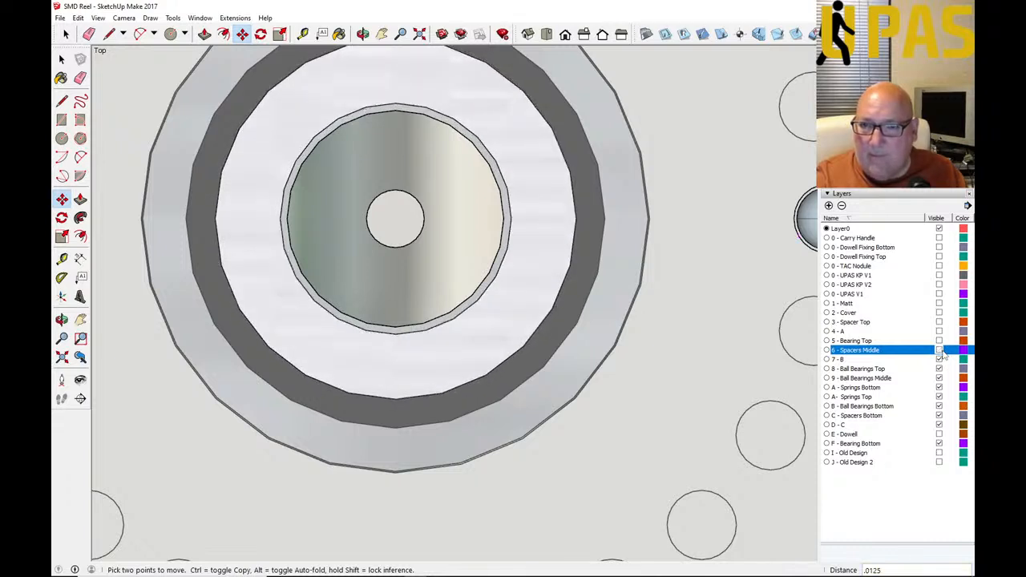
left_click(940, 350)
left_click(940, 350)
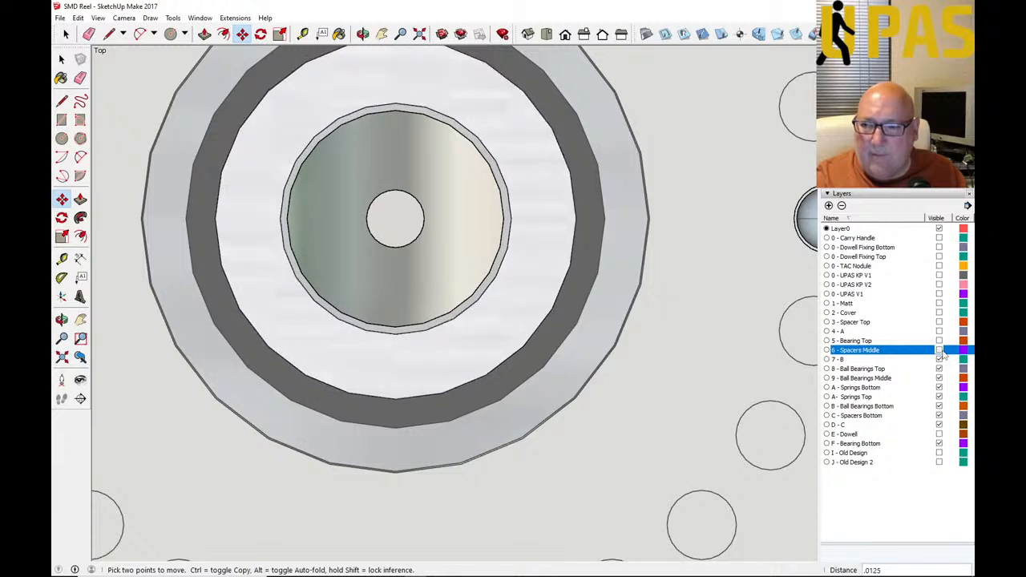
left_click(940, 351)
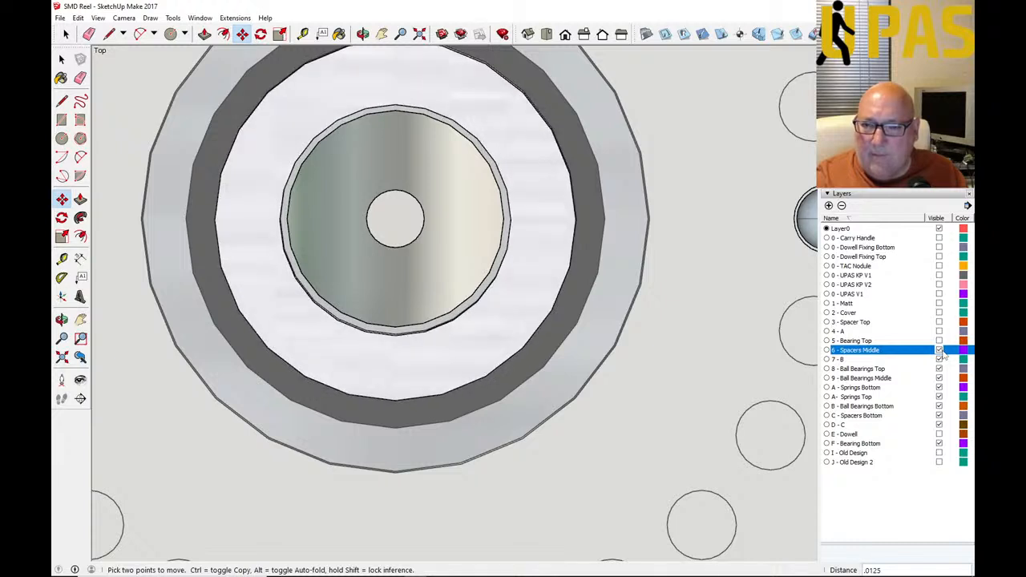
Step: Nudge the middle spacer ring upward along the green axis four more times by 0.0125 mm each
left_click(398, 103)
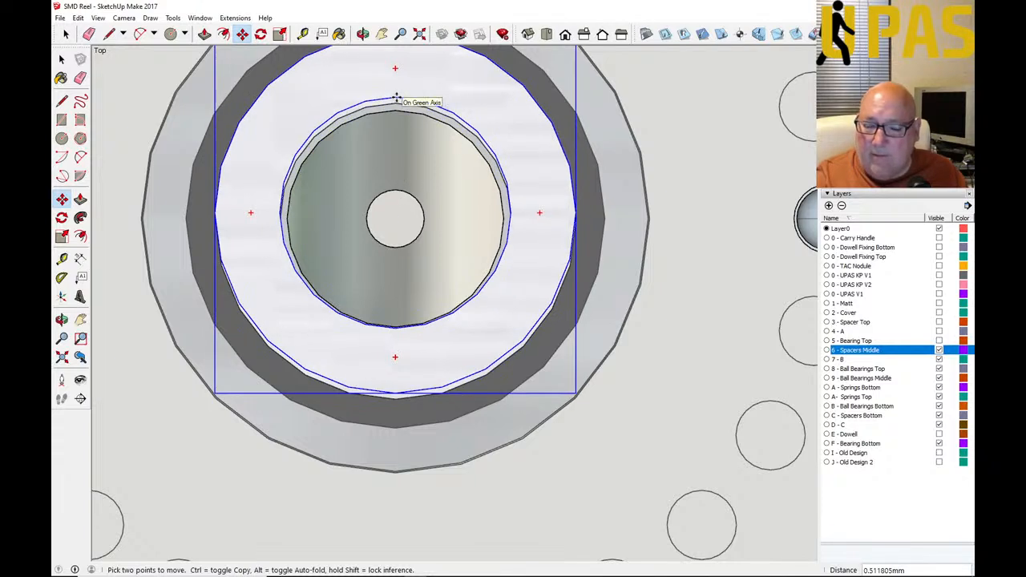
type(".0125")
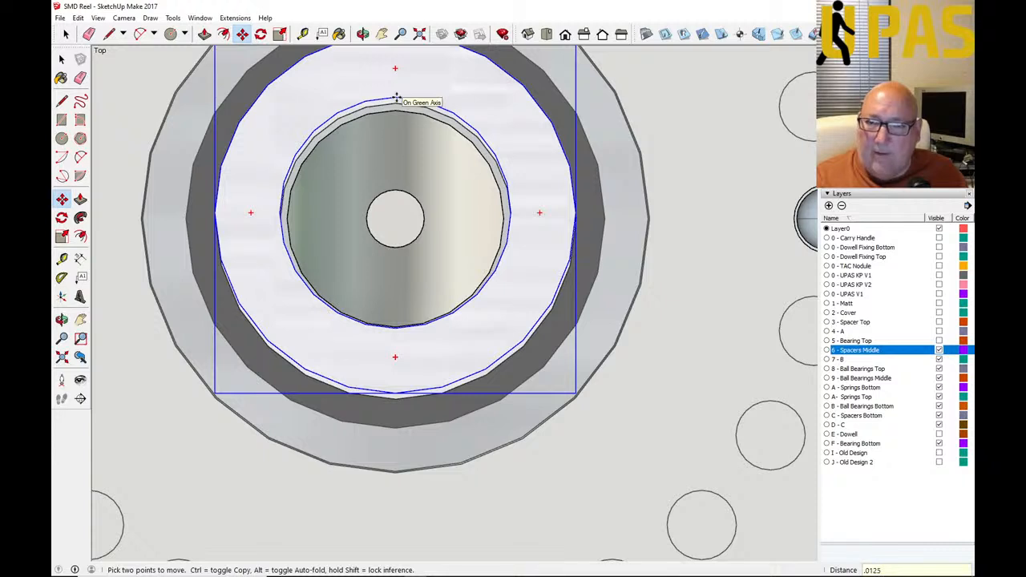
key("Return")
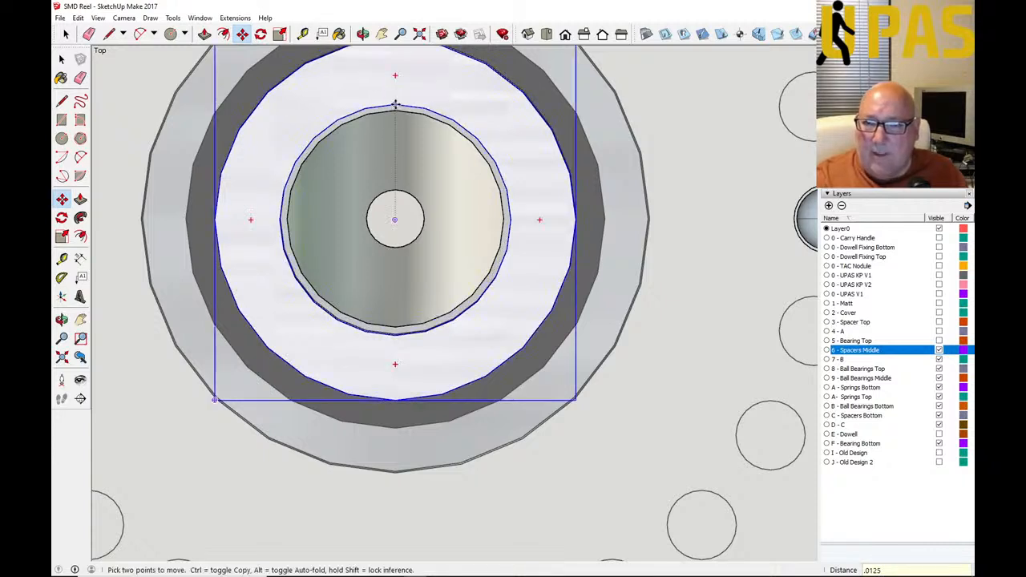
left_click(394, 103)
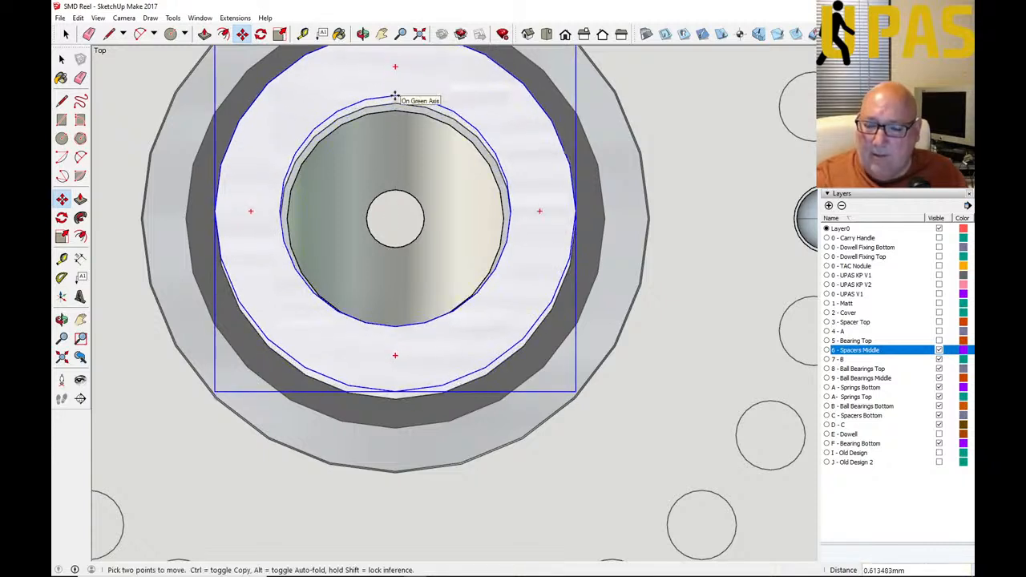
type(".0125")
key("Return")
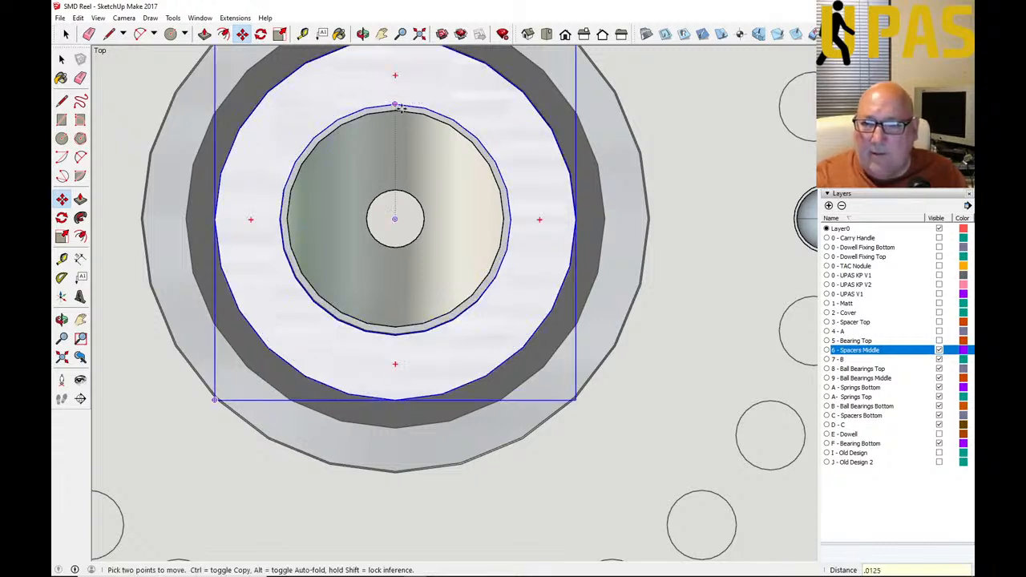
left_click(395, 104)
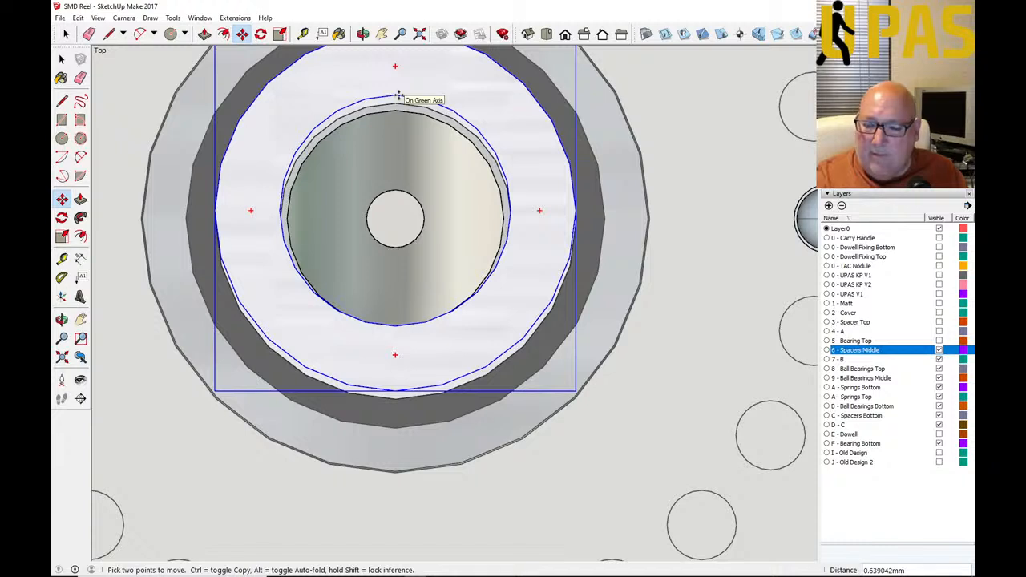
key("Return")
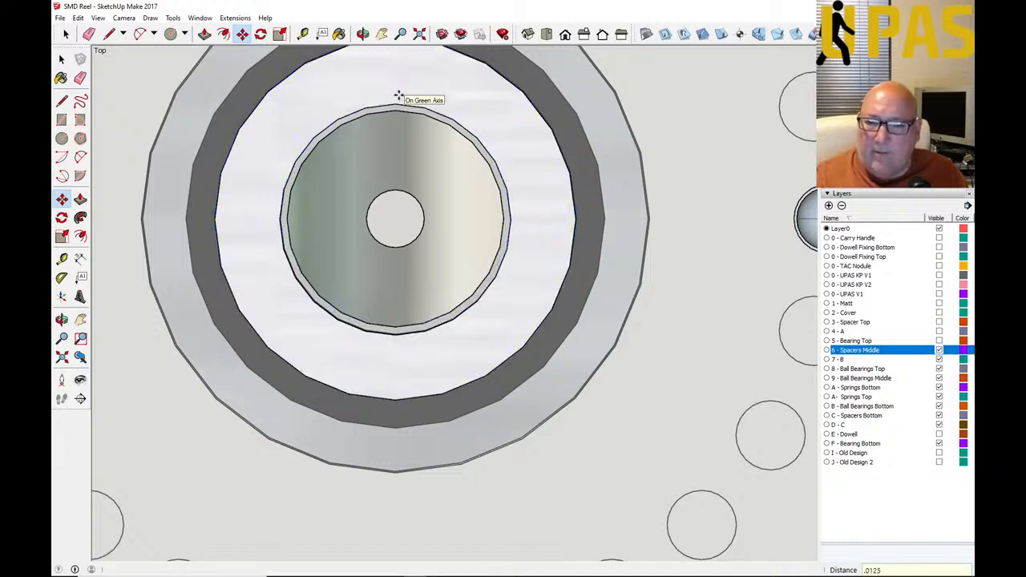
left_click(398, 97)
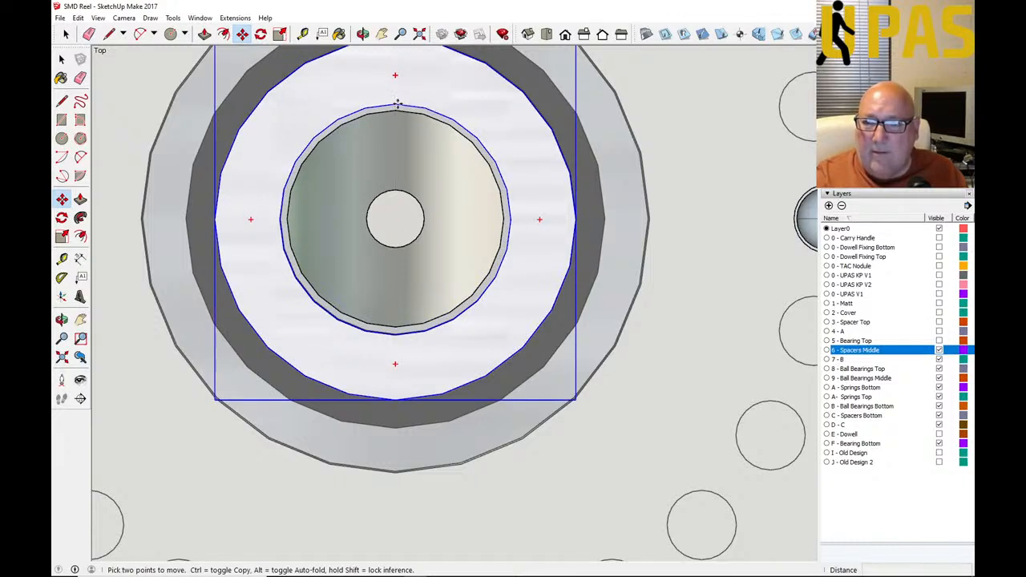
type(".0125")
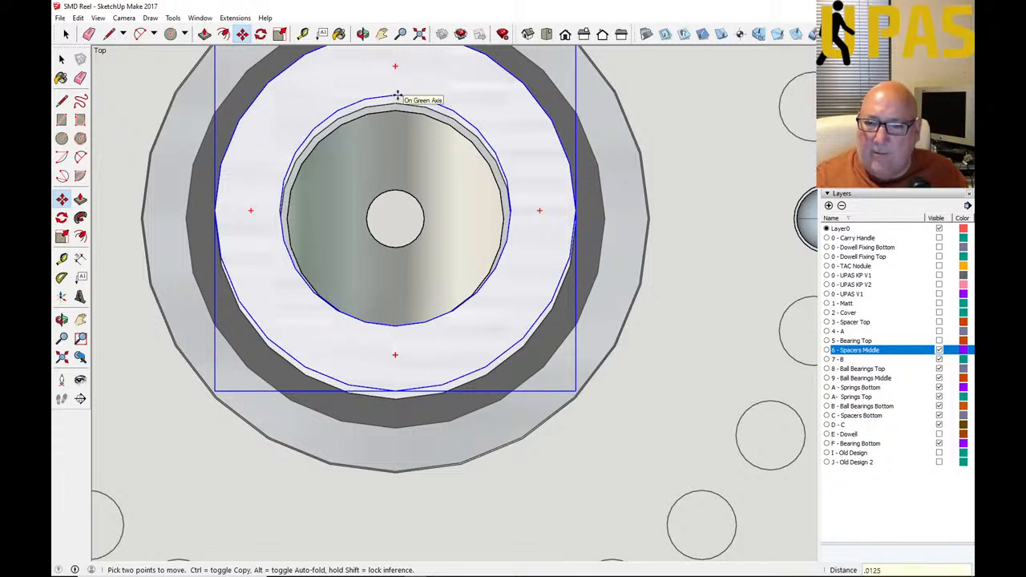
key("Return")
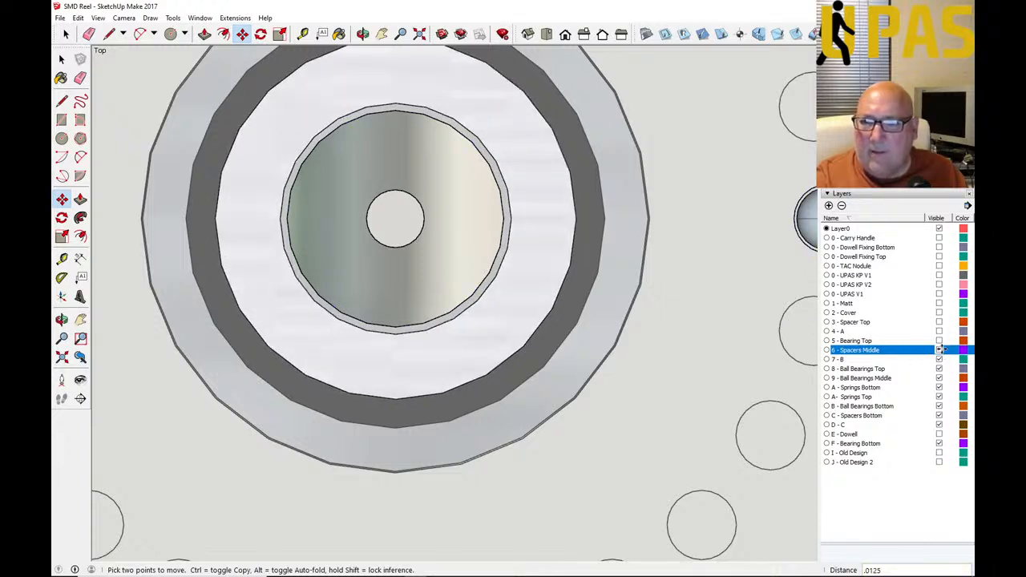
Step: Toggle the 6 - Spacers Middle layer to examine how closely the nudged spacer matches the ring below, leaving it visible
left_click(940, 351)
left_click(940, 351)
left_click(940, 351)
left_click(940, 351)
left_click(940, 351)
left_click(940, 351)
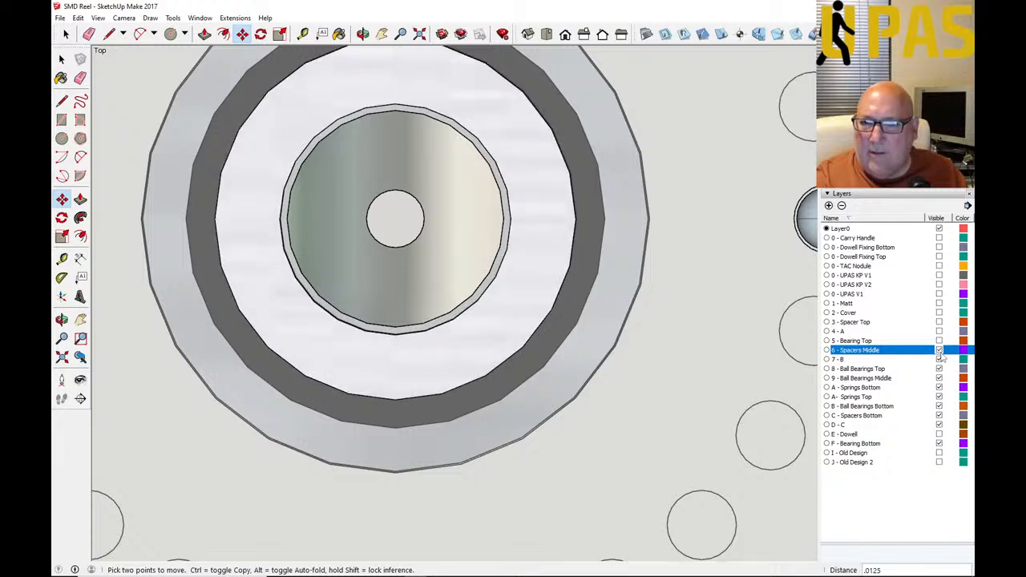
left_click(940, 351)
left_click(940, 352)
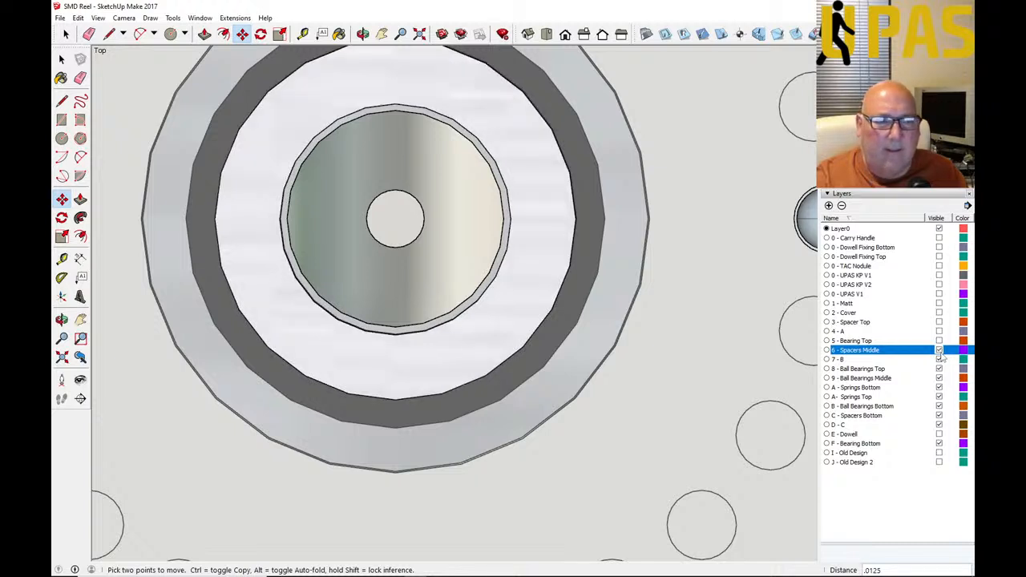
Step: Toggle the 6 - Spacers Middle layer twice to compare the spacer's edges with the ring below, leaving it visible
left_click(940, 351)
left_click(940, 352)
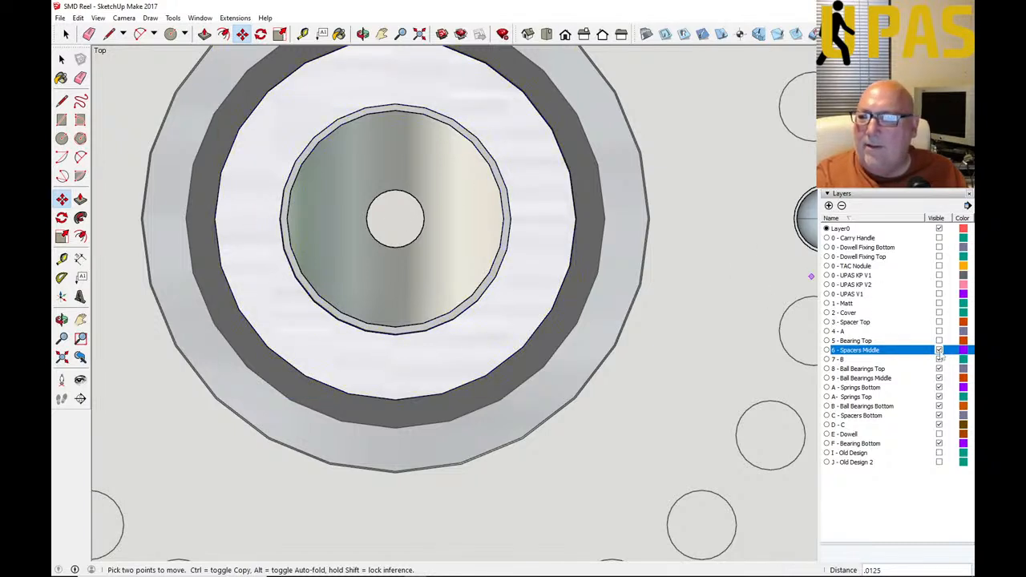
left_click(940, 352)
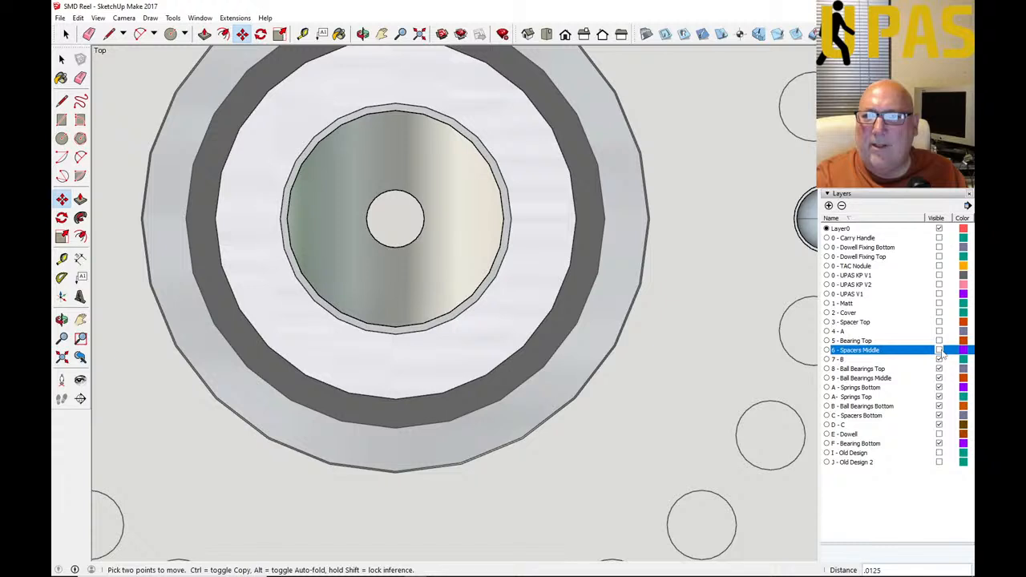
left_click(940, 352)
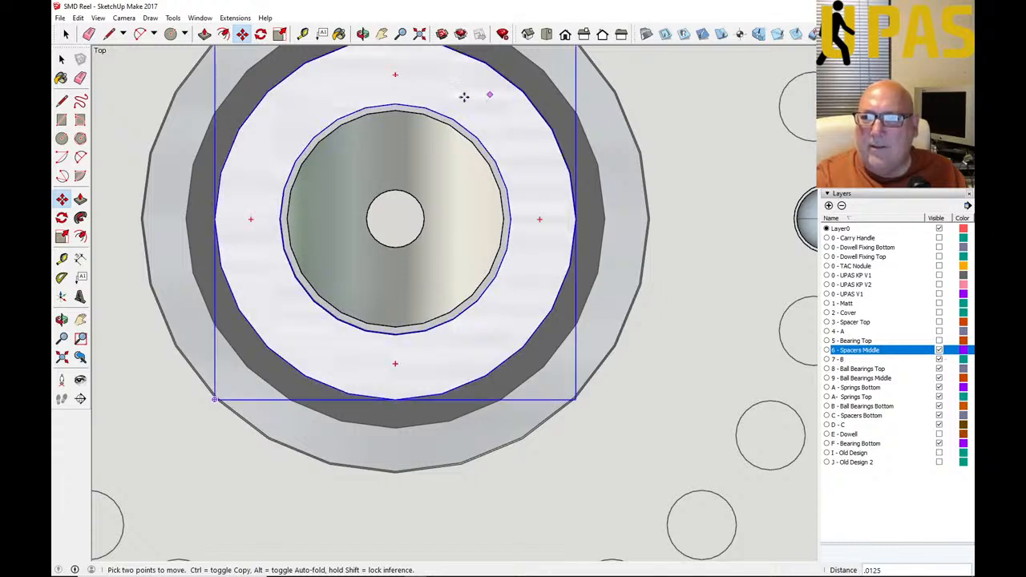
Step: Move the middle spacer ring 0.050 mm upward along the green axis and toggle its layer to check the alignment
left_click(395, 103)
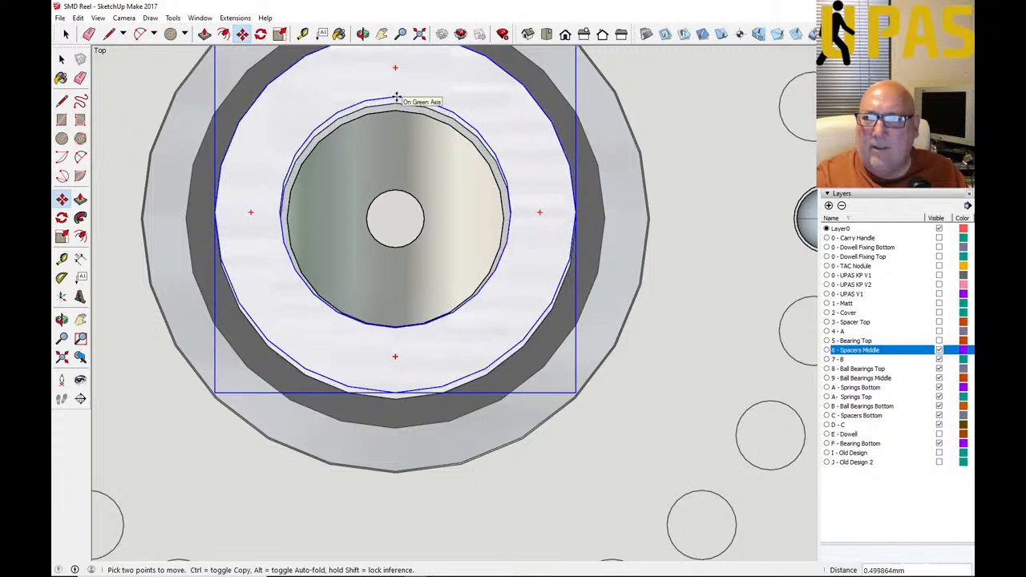
type(".050")
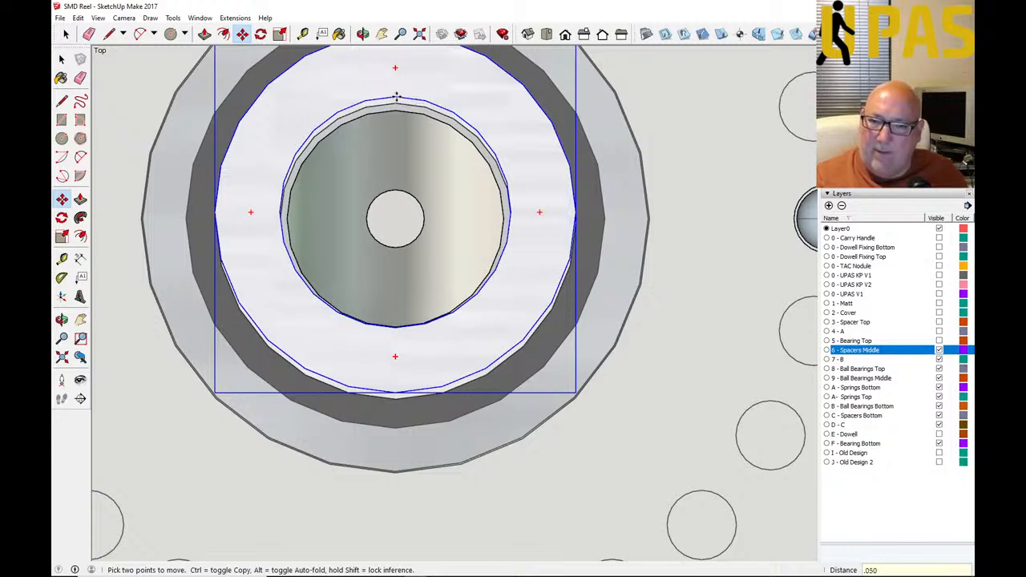
key("Return")
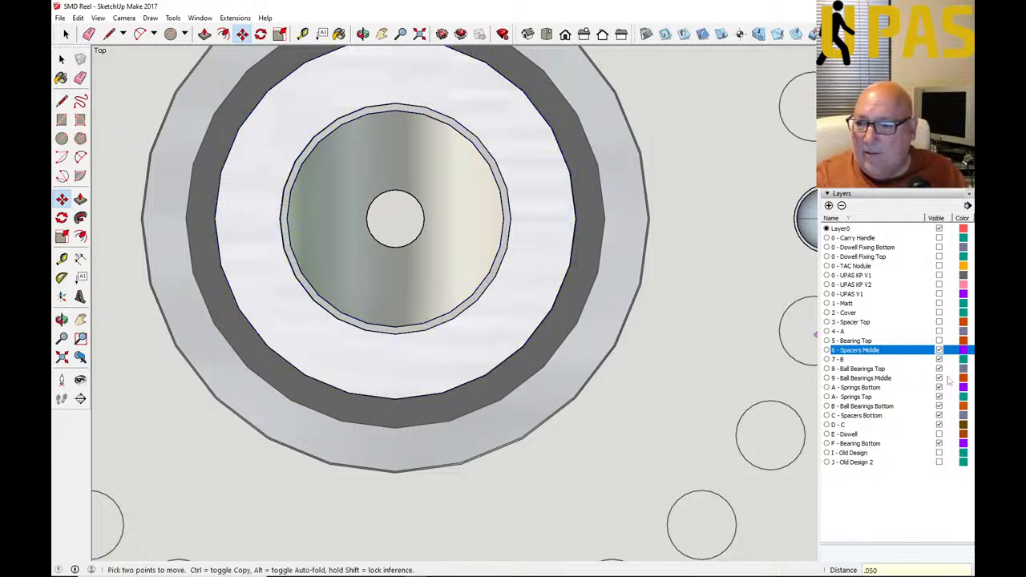
left_click(940, 351)
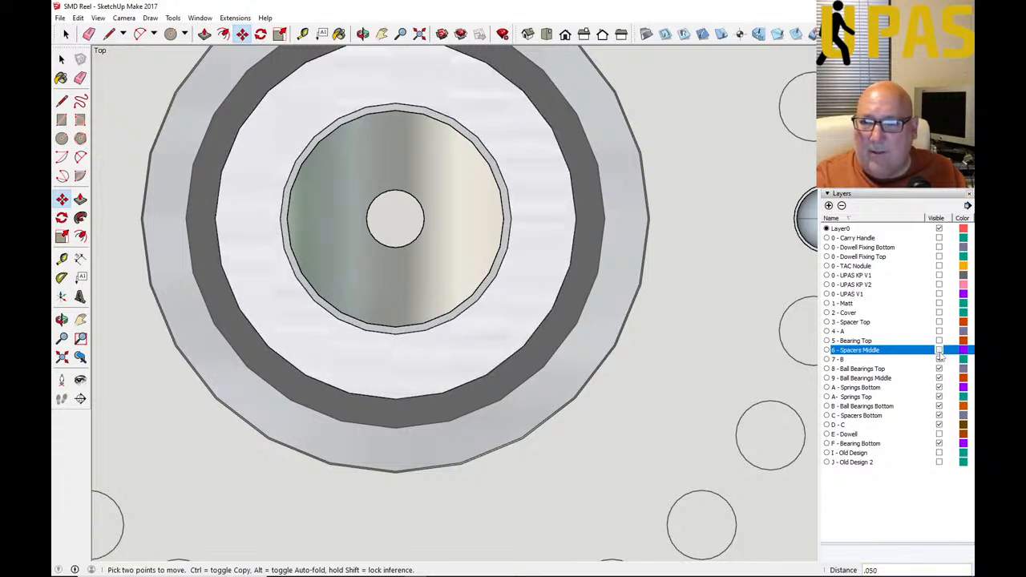
left_click(939, 351)
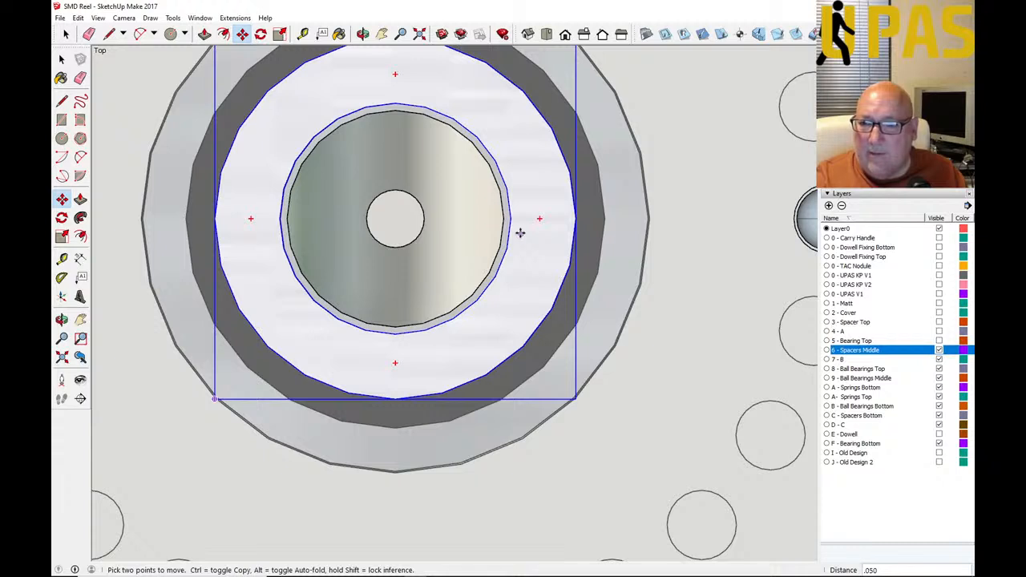
Step: Shift the middle spacer ring 0.05 mm to the right along the red axis, and move it back left 0.0125 mm
left_click(574, 221)
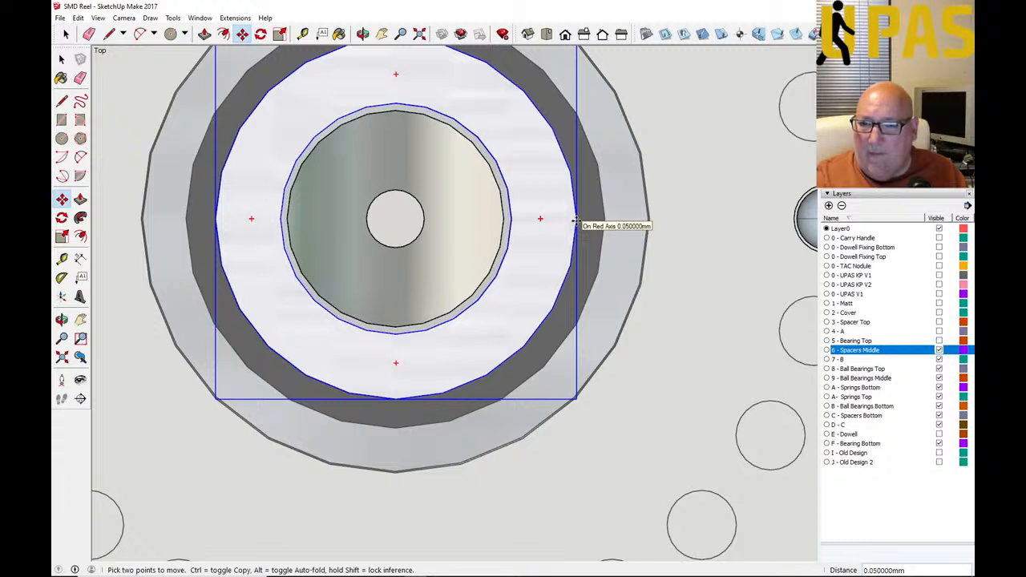
left_click(574, 220)
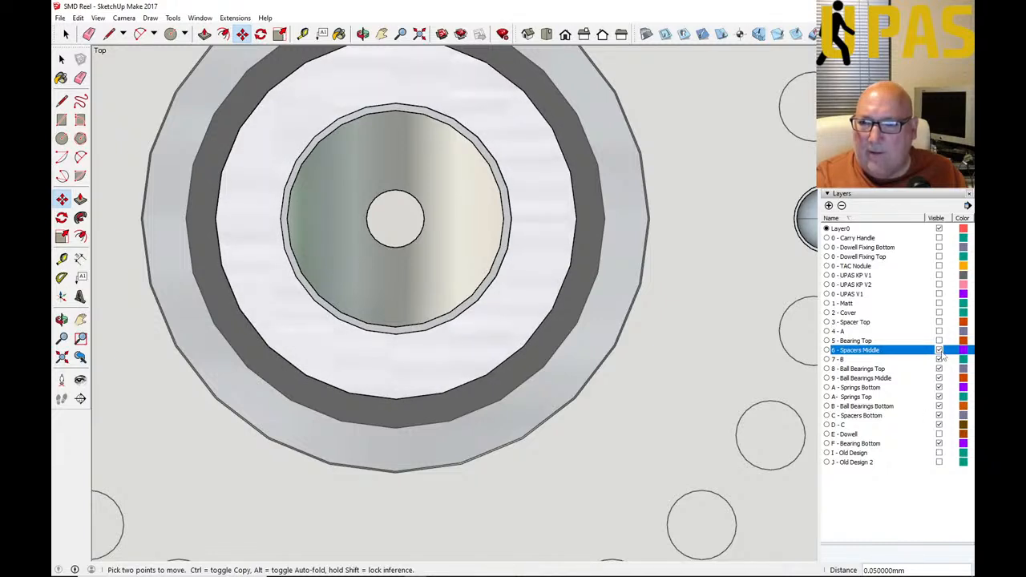
left_click(215, 219)
type(".0125")
key("Return")
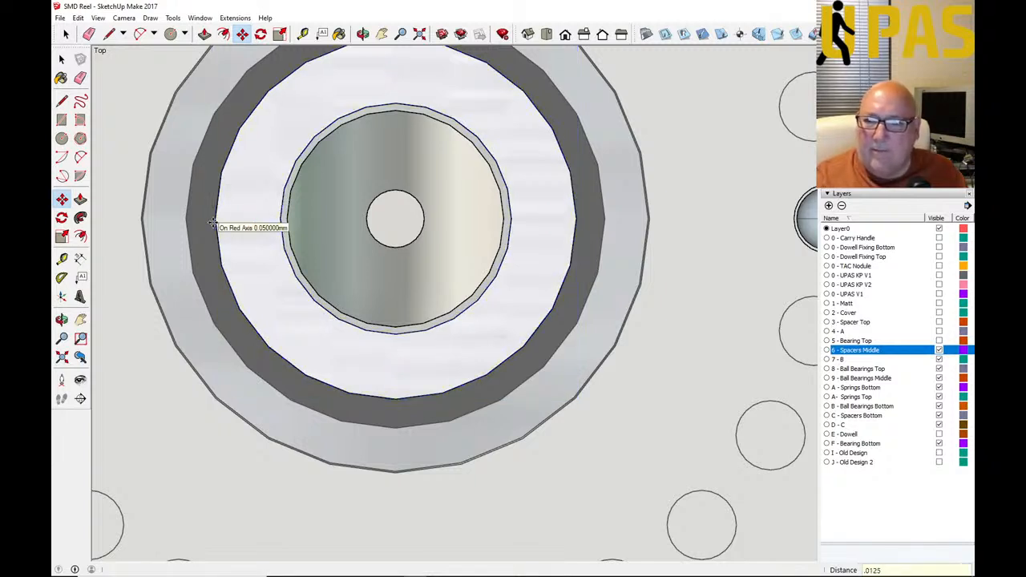
Step: Recheck the spacer's alignment by toggling 6 - Spacers Middle, and leave that layer and 7 - B hidden
left_click(939, 352)
left_click(939, 351)
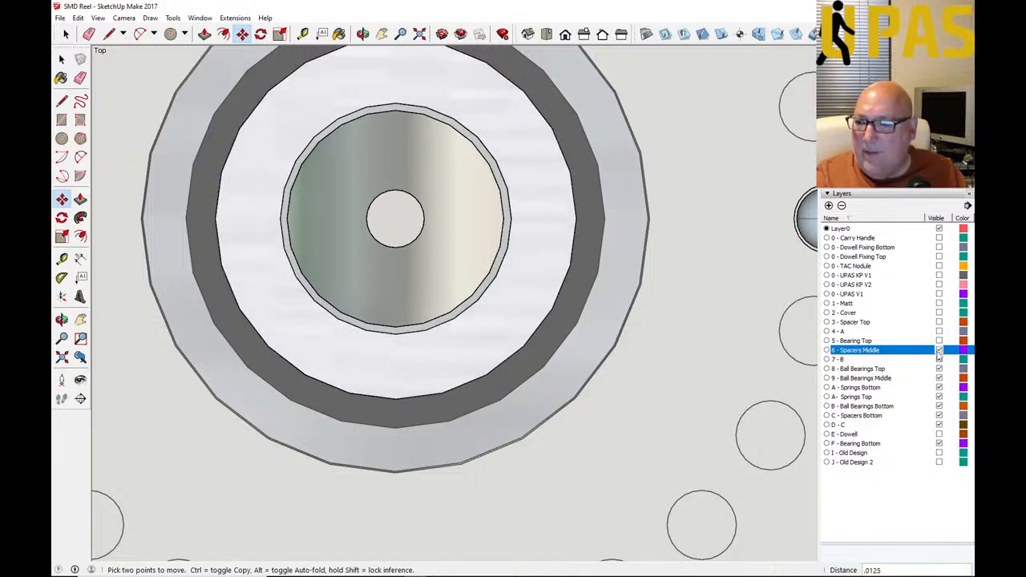
left_click(939, 353)
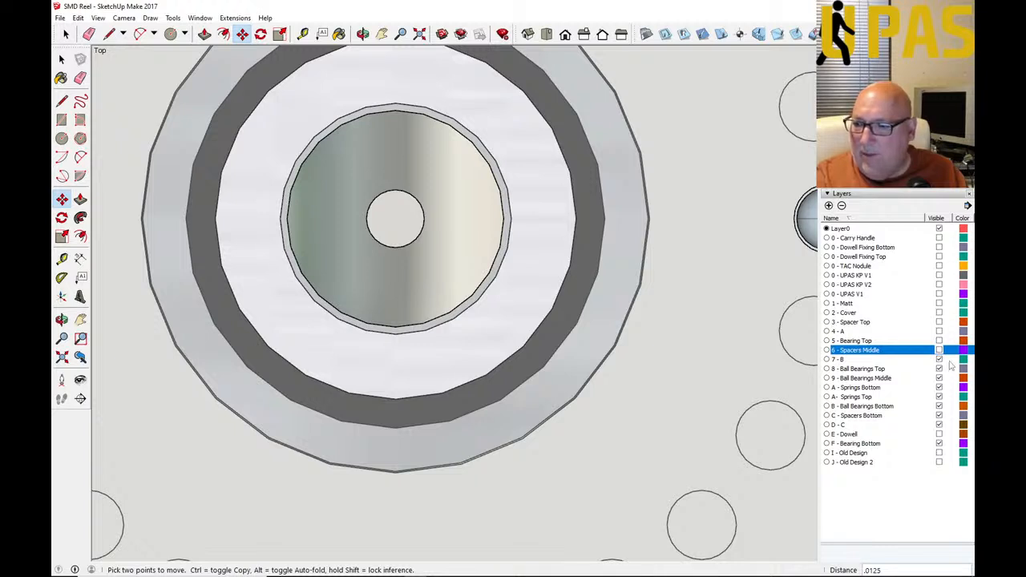
left_click(938, 360)
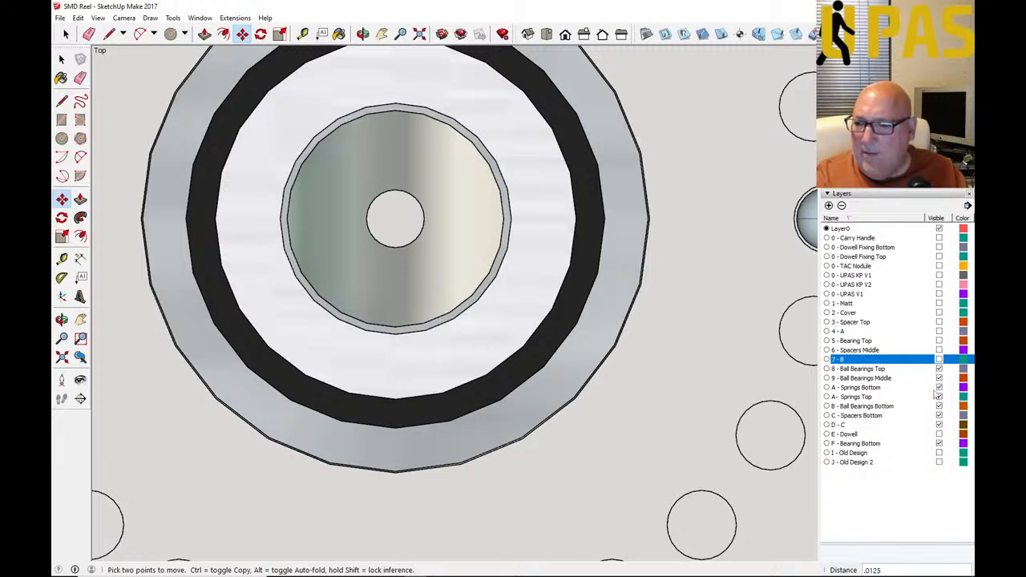
Step: Toggle the A- Springs Top layer to see whether it affects the hub's top view, leaving it visible
left_click(939, 397)
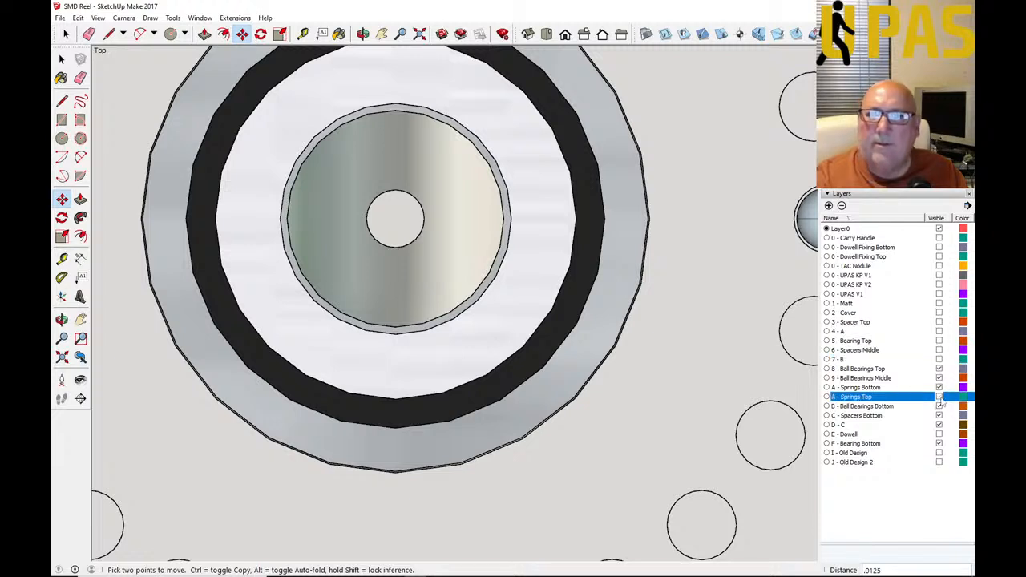
left_click(939, 397)
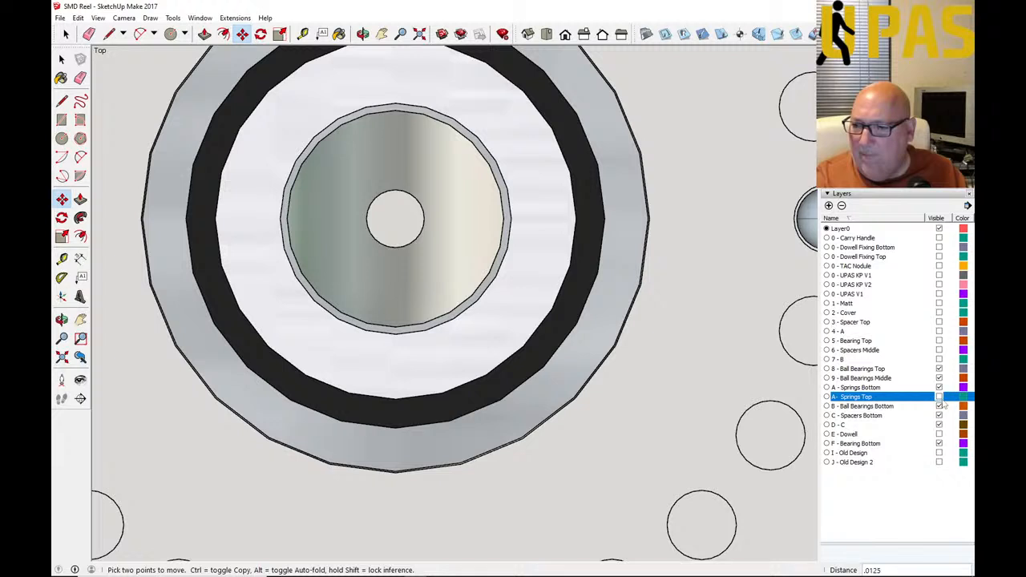
left_click(940, 396)
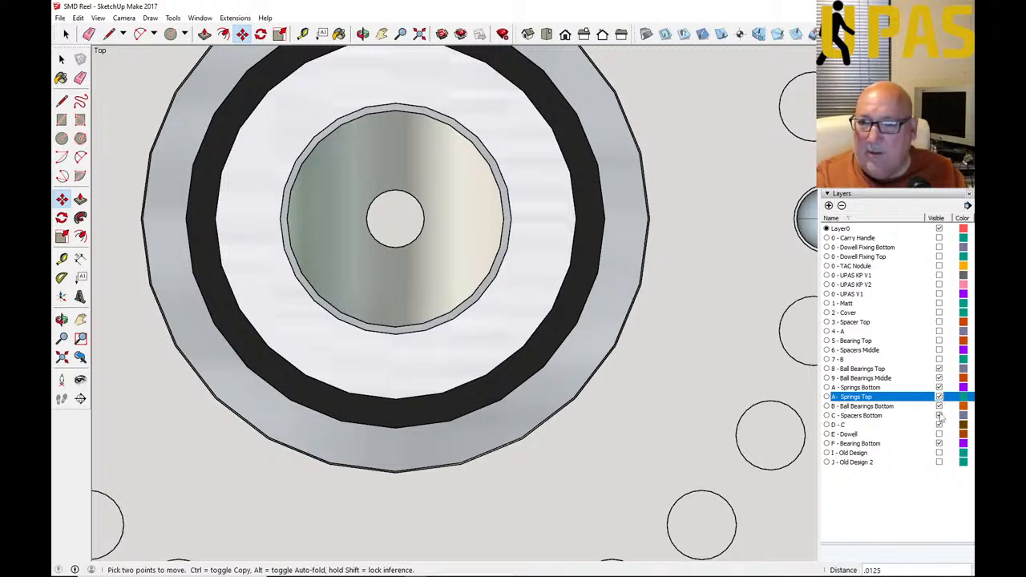
Step: Toggle C - Spacers Bottom and 6 - Spacers Middle to compare both spacers' positions, leaving only the bottom spacer visible
left_click(939, 415)
left_click(939, 415)
left_click(939, 415)
left_click(939, 415)
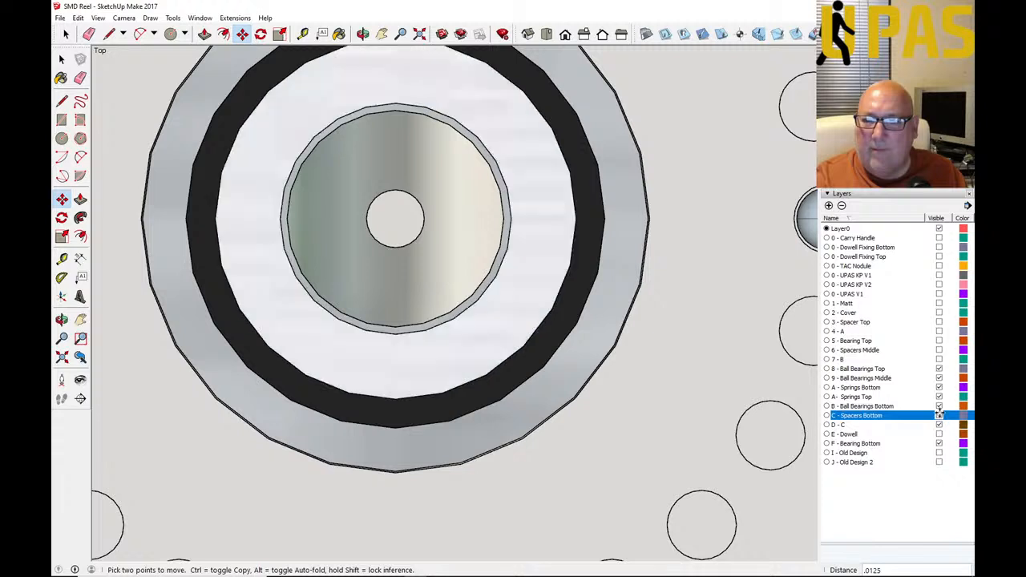
left_click(939, 415)
left_click(939, 415)
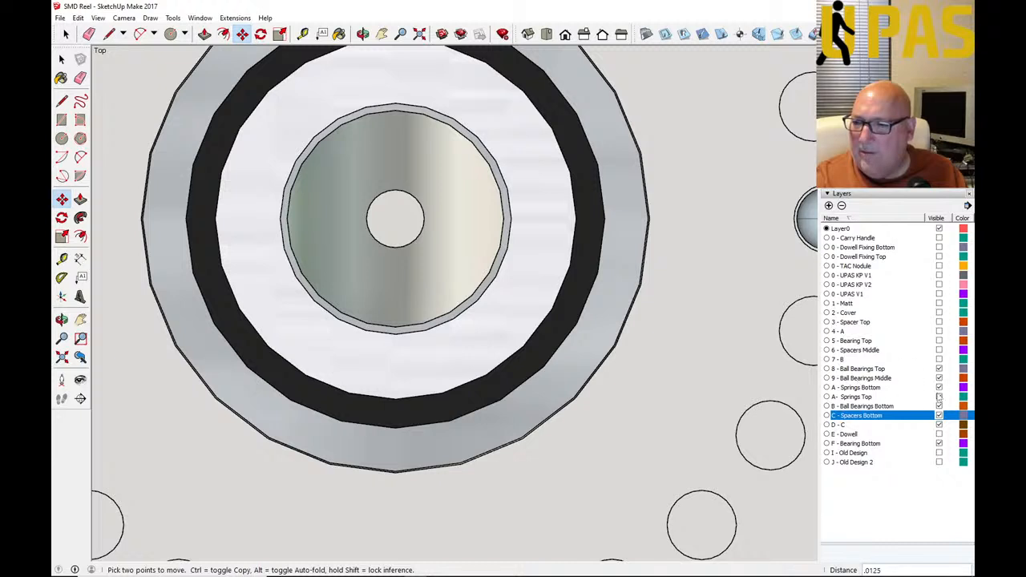
left_click(938, 350)
left_click(938, 350)
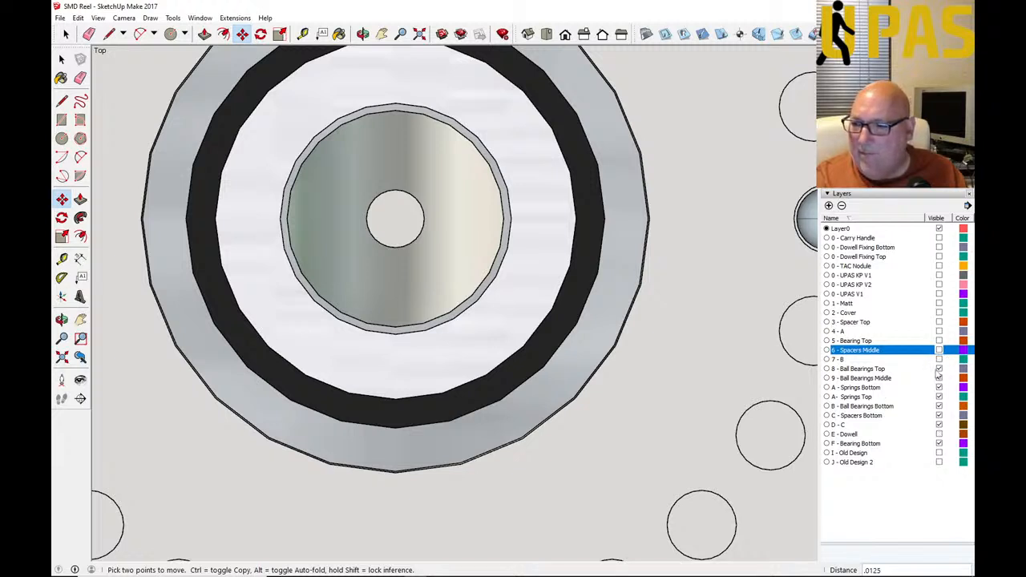
Step: Toggle the D - C layer repeatedly to examine how the bottom spacer and bearing sit on the reel tray, leaving it hidden
left_click(939, 424)
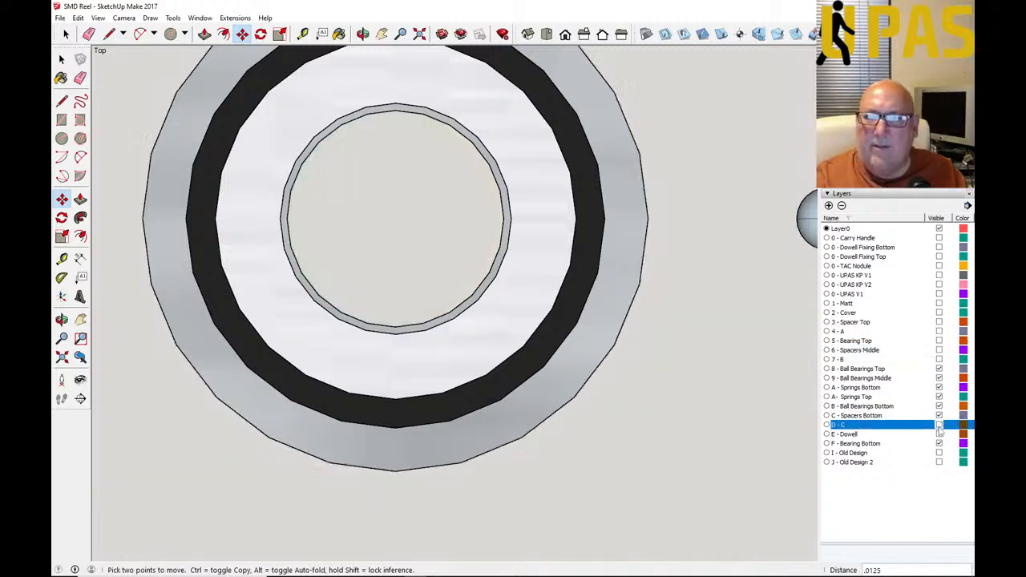
left_click(939, 425)
left_click(938, 425)
left_click(939, 425)
left_click(938, 425)
left_click(939, 425)
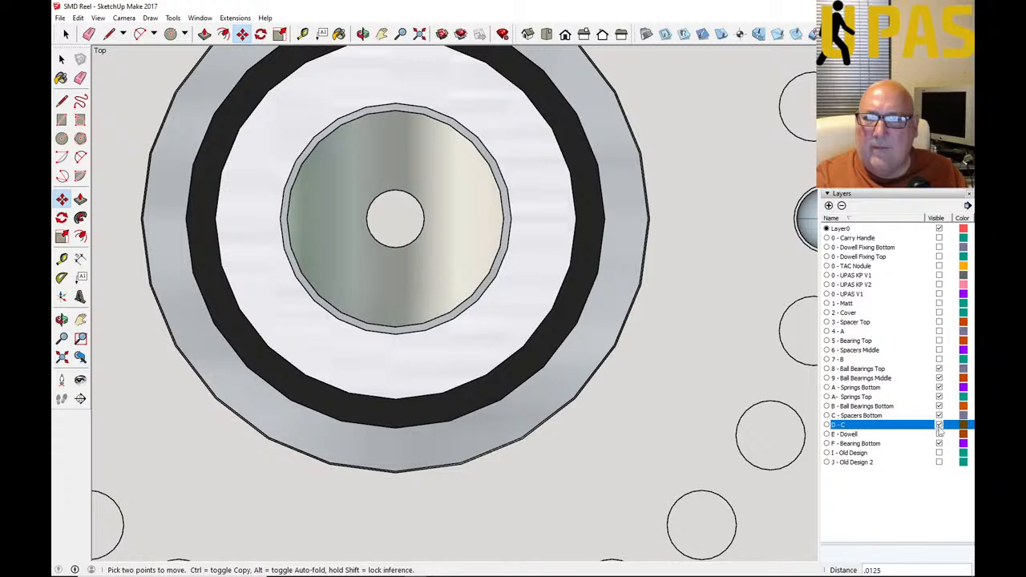
left_click(938, 424)
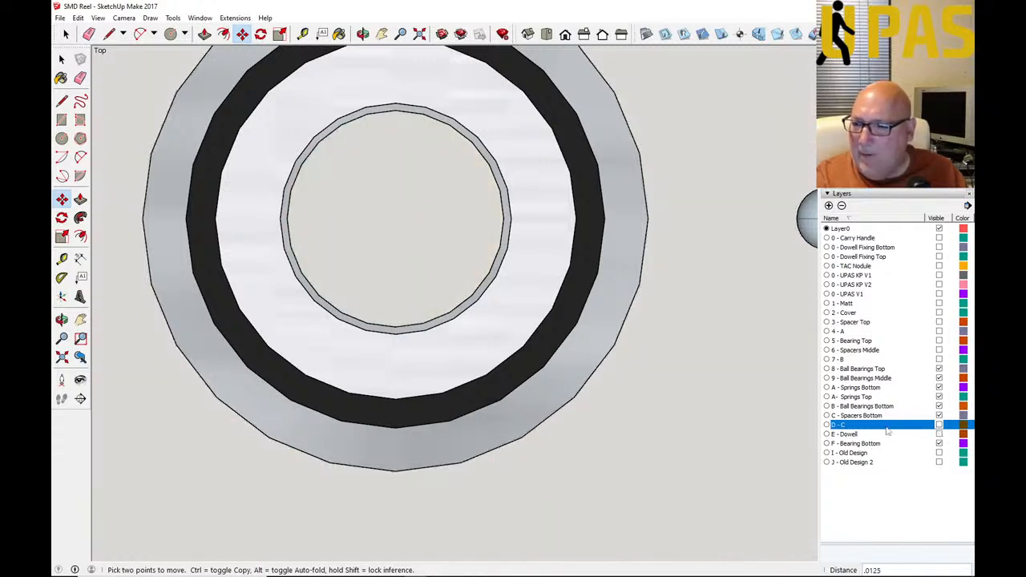
Step: Hide C - Spacers Bottom and inspect the bottom bearing by toggling F - Bearing Bottom without and with the D - C layer shown
left_click(939, 415)
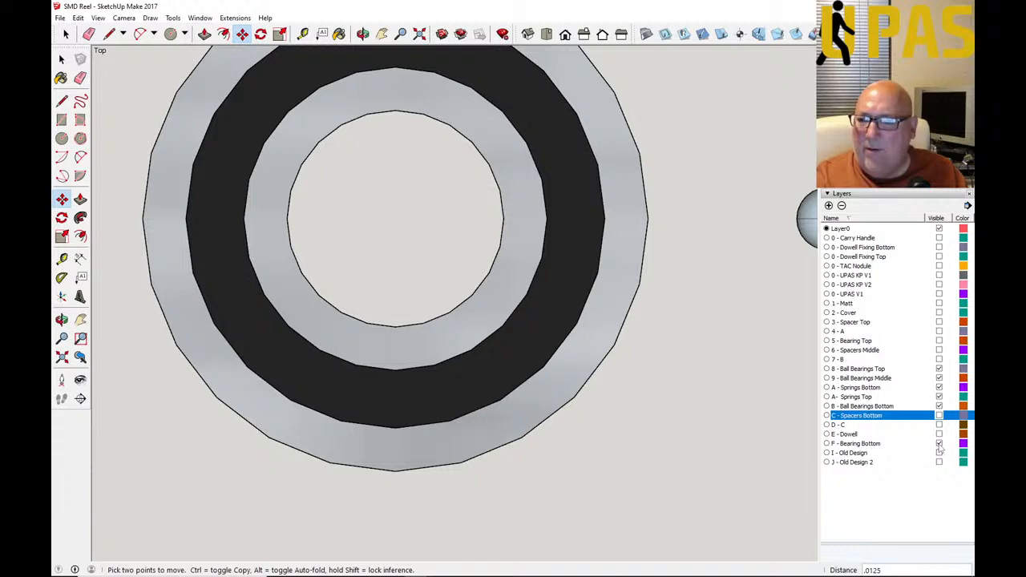
left_click(938, 444)
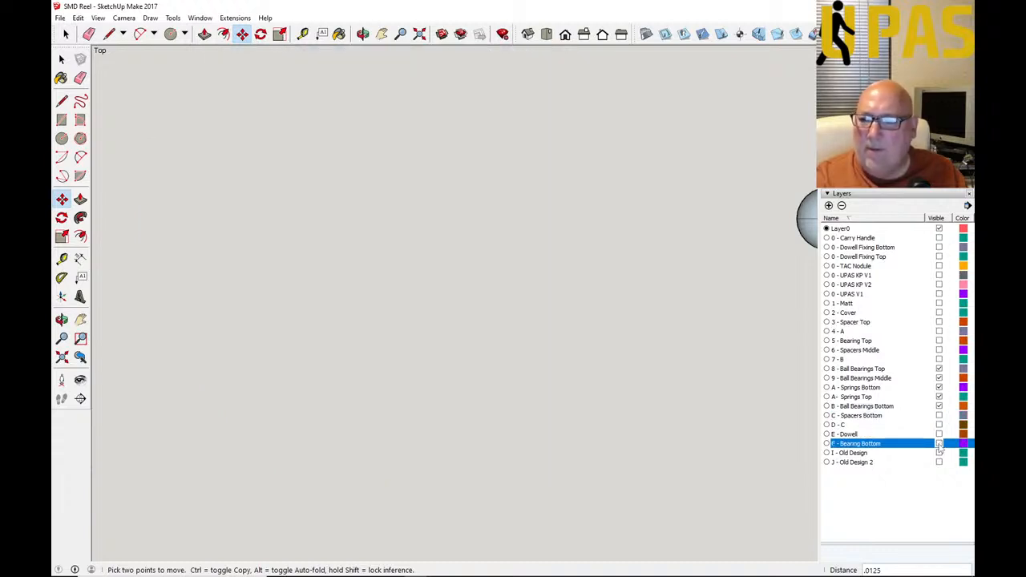
left_click(938, 444)
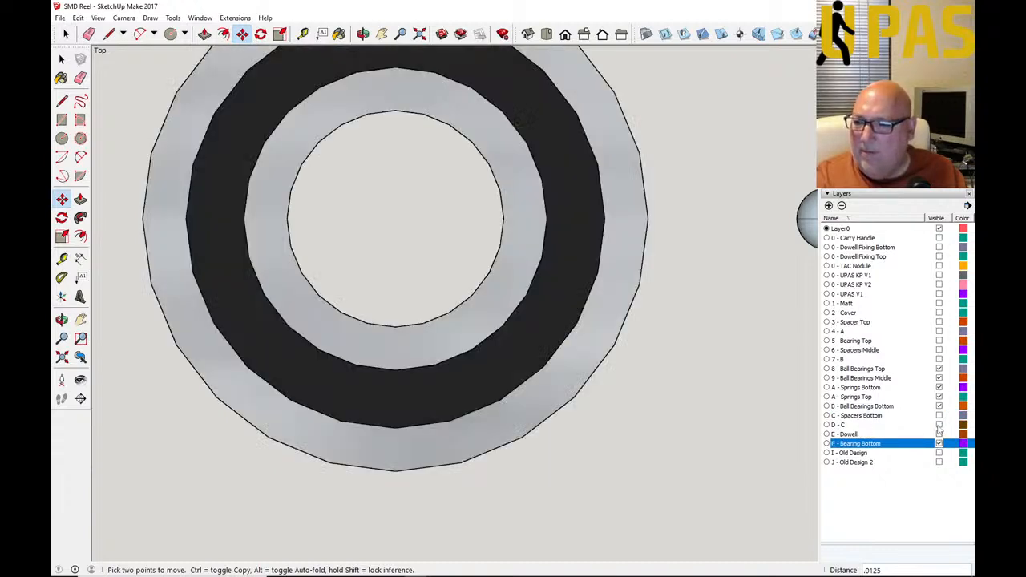
left_click(938, 425)
left_click(939, 444)
left_click(938, 444)
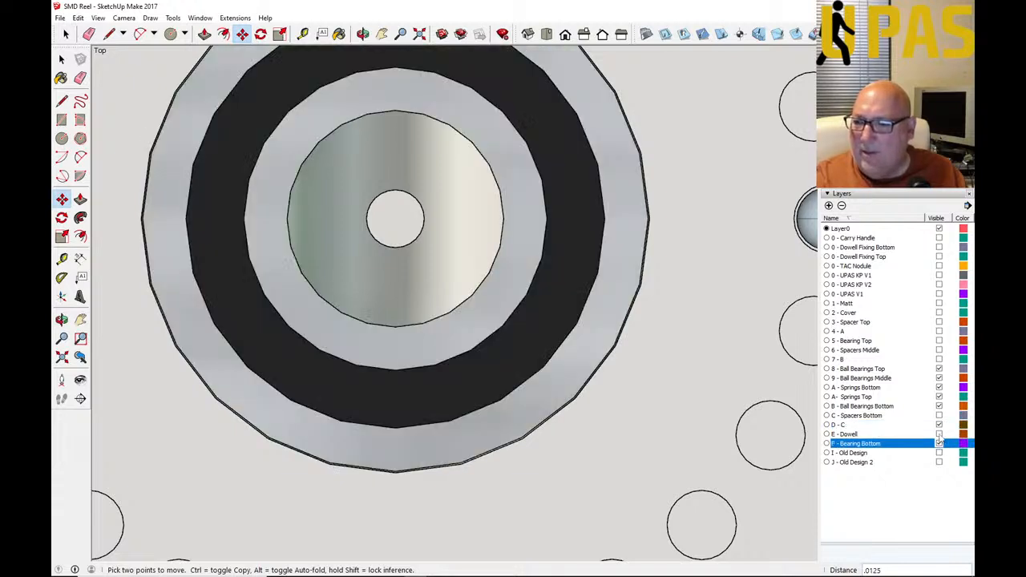
Step: Show the E - Dowell, C - Spacers Bottom, 7 - B and 6 - Spacers Middle layers
left_click(938, 434)
left_click(938, 415)
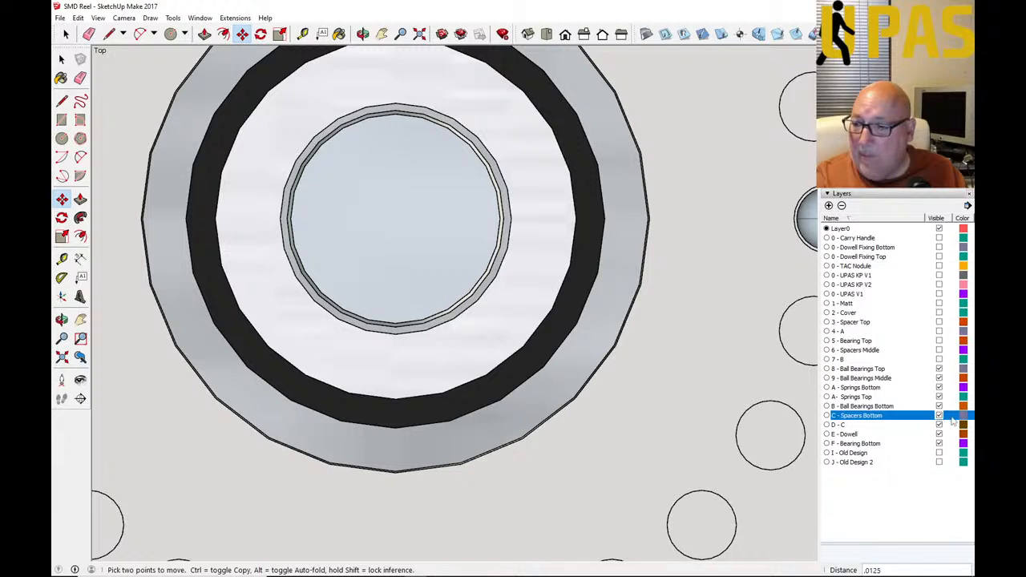
left_click(938, 359)
left_click(939, 349)
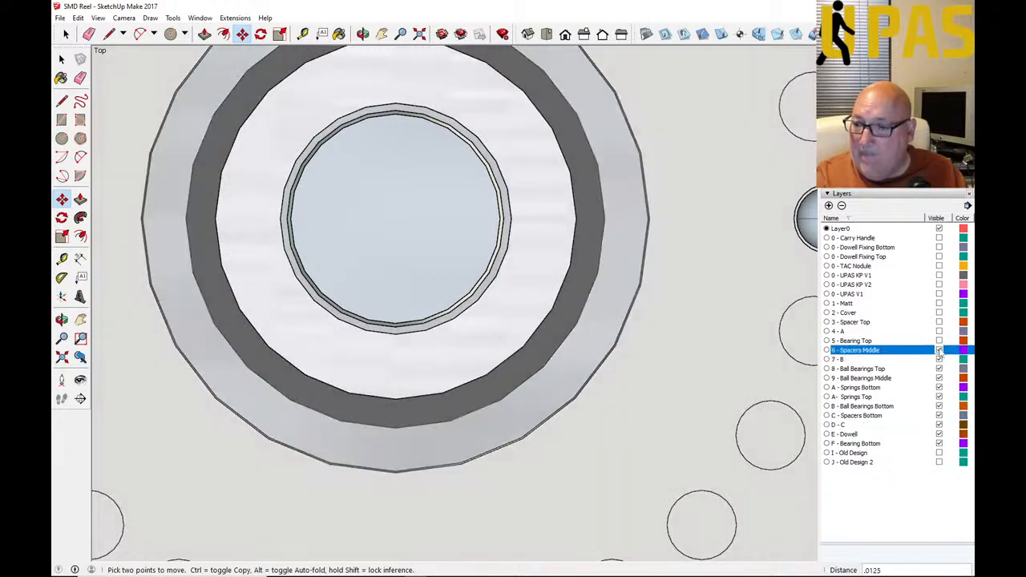
Step: Show the layers from 5 - Bearing Top up to 2 - Cover, keeping 1 - Matt and 0 - UPAS V1 hidden
left_click(939, 341)
left_click(938, 331)
left_click(939, 322)
left_click(939, 313)
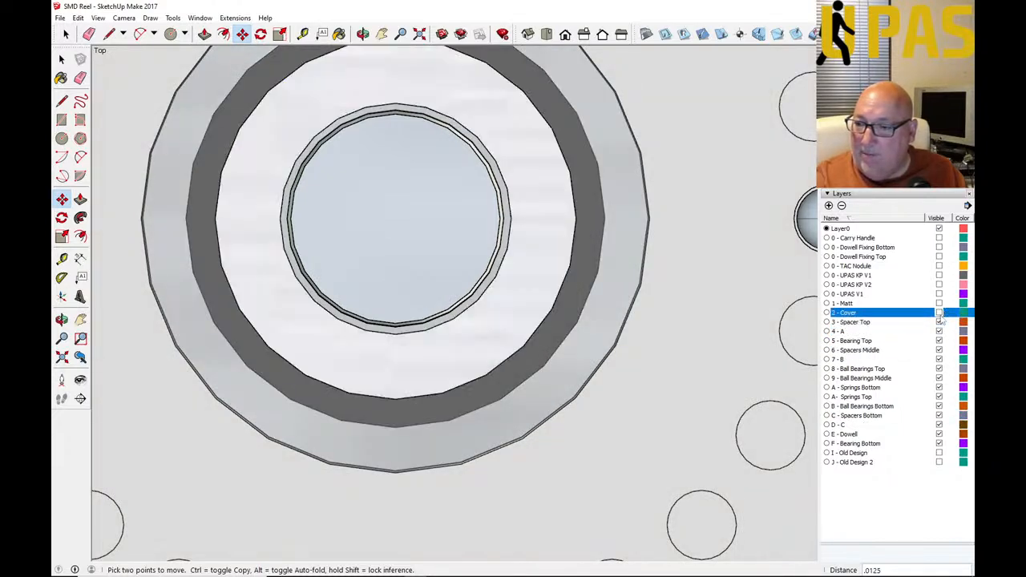
left_click(939, 303)
left_click(938, 293)
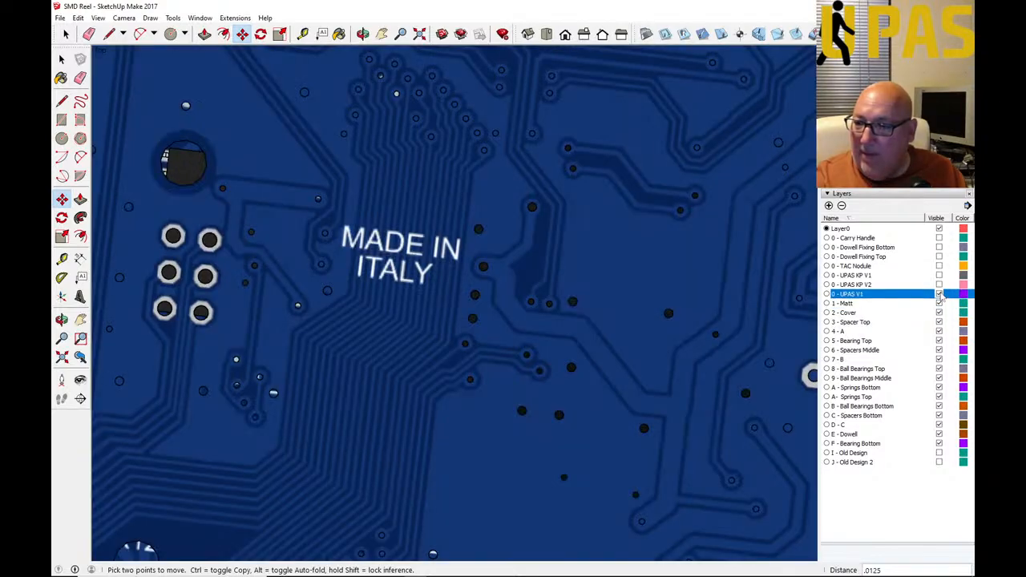
left_click(938, 293)
left_click(938, 304)
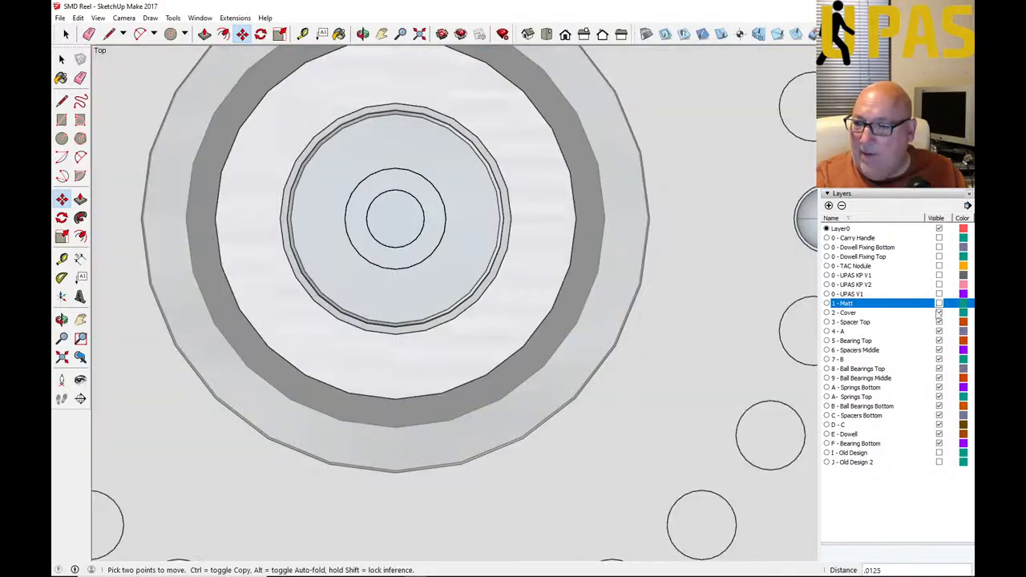
Step: Display the model from the front in parallel projection
left_click(124, 17)
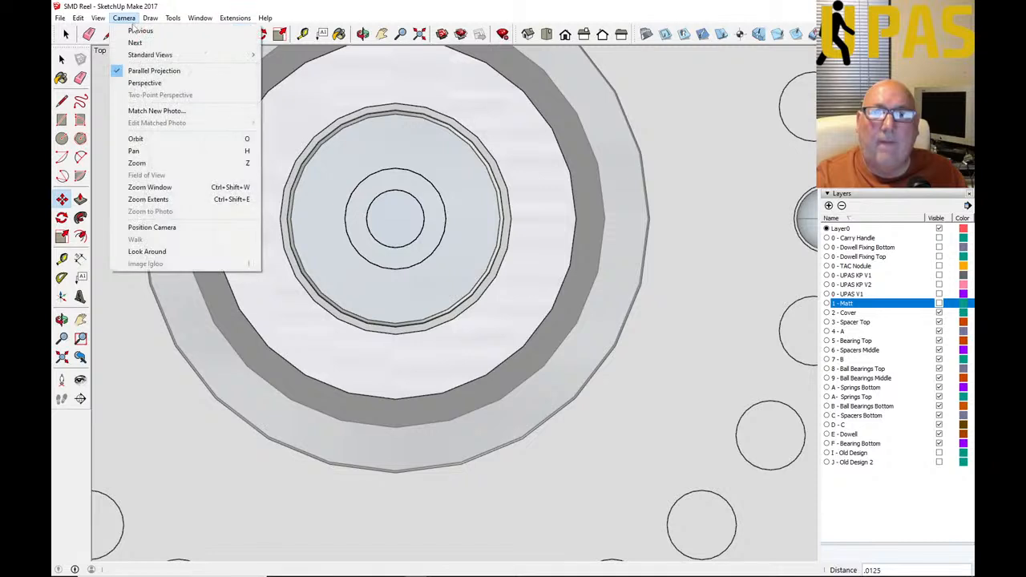
left_click(183, 74)
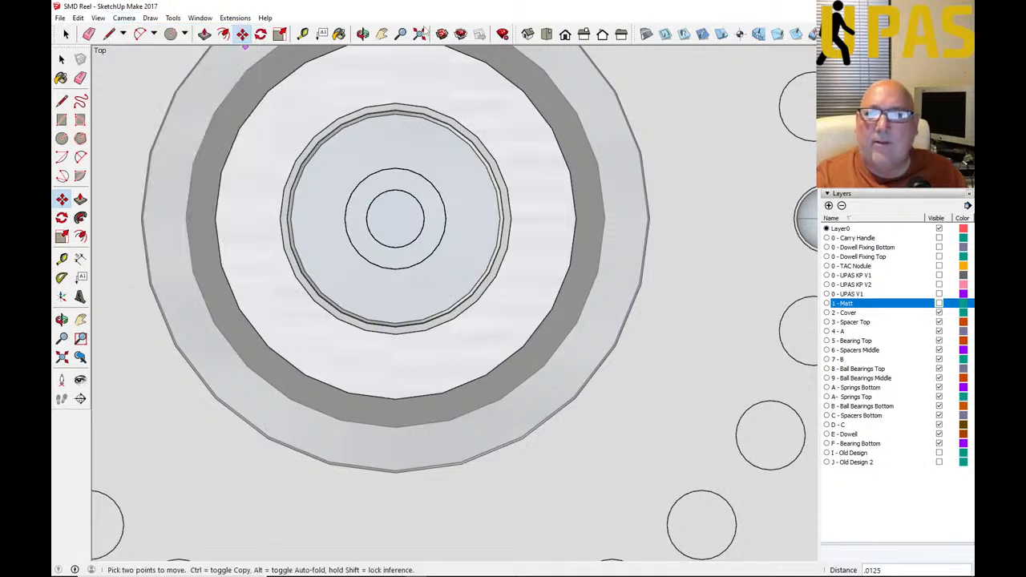
left_click(565, 36)
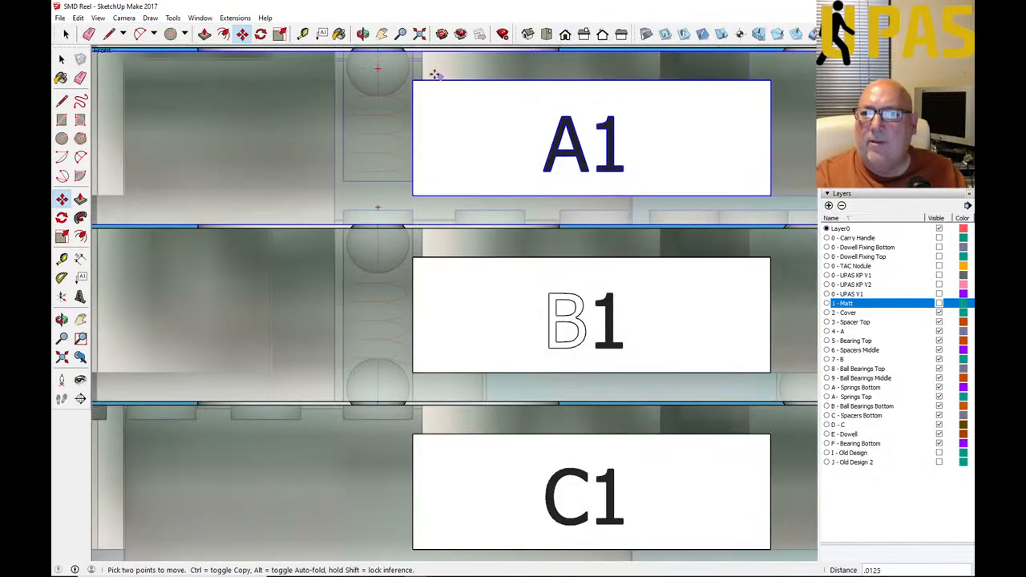
Step: Examine the stacked A, B and C trays around the gap between compartments 23 and 1 in the front view
left_click(418, 33)
scroll(435, 293, "up", 5)
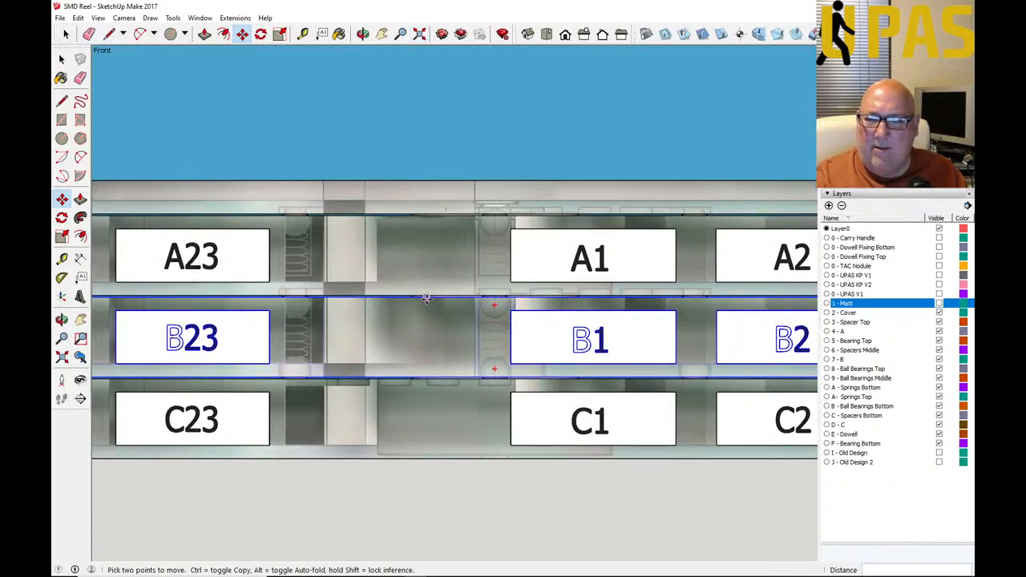
scroll(427, 300, "up", 4)
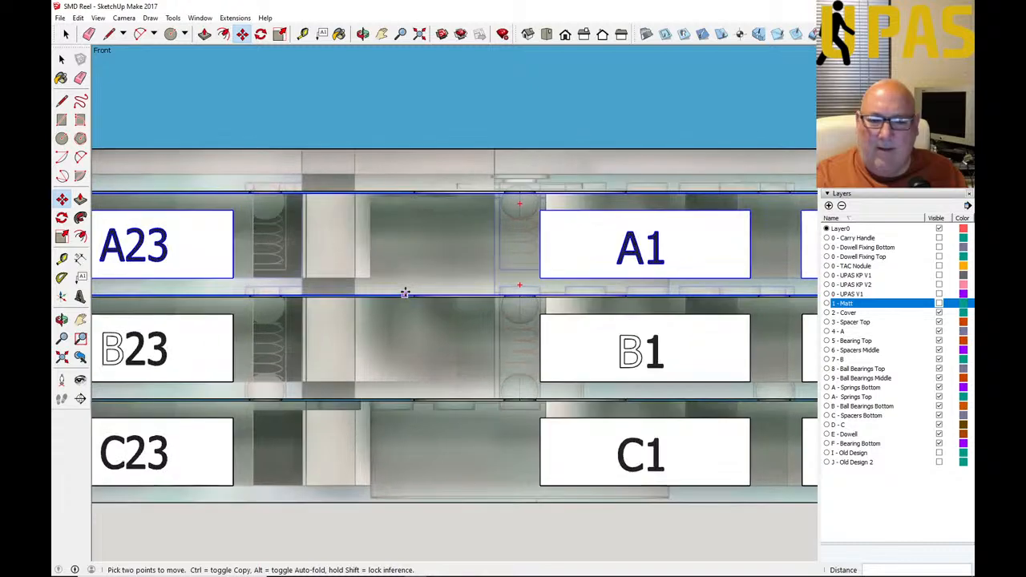
scroll(407, 293, "down", 2)
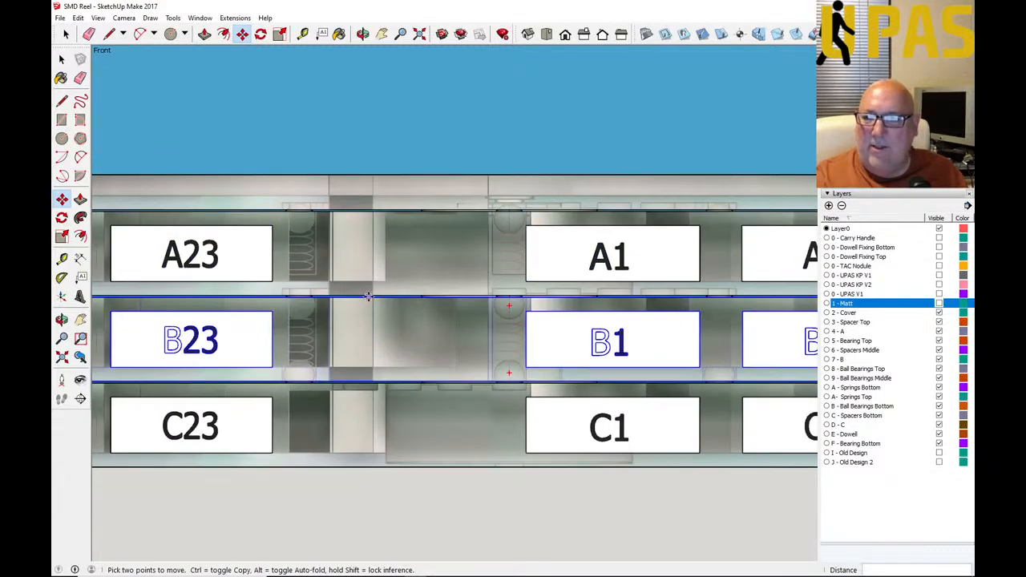
scroll(368, 297, "down", 3)
scroll(383, 313, "up", 4)
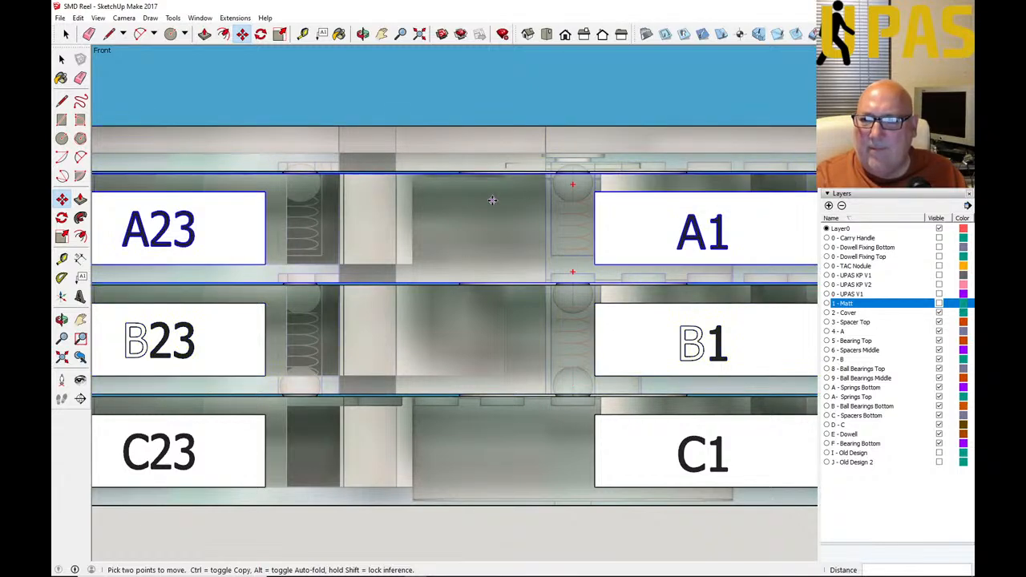
Step: Switch the camera to perspective projection and turn on the X-ray face style
left_click(98, 18)
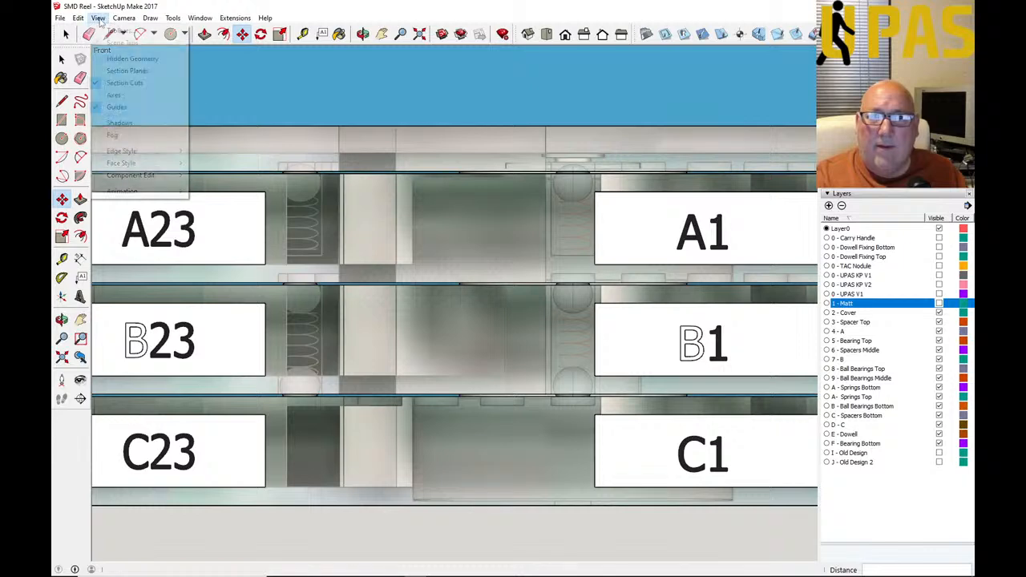
mouse_move(123, 18)
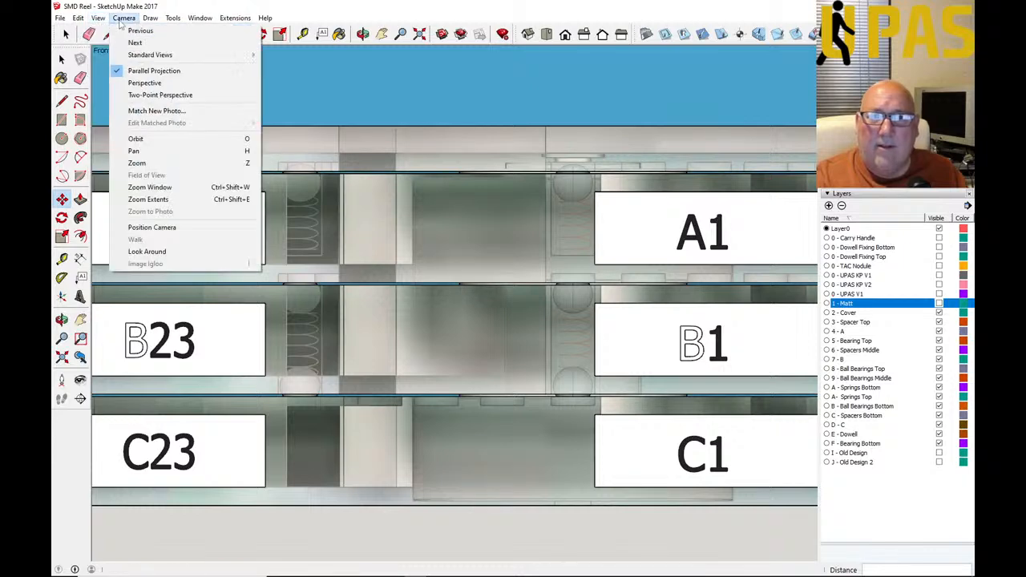
left_click(140, 83)
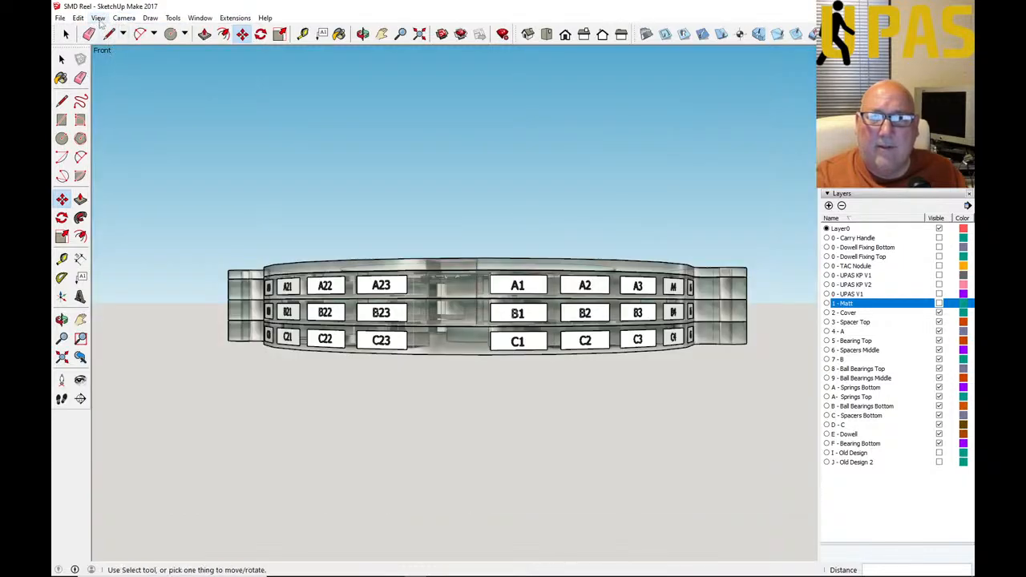
left_click(98, 17)
mouse_move(121, 162)
left_click(206, 162)
left_click(61, 57)
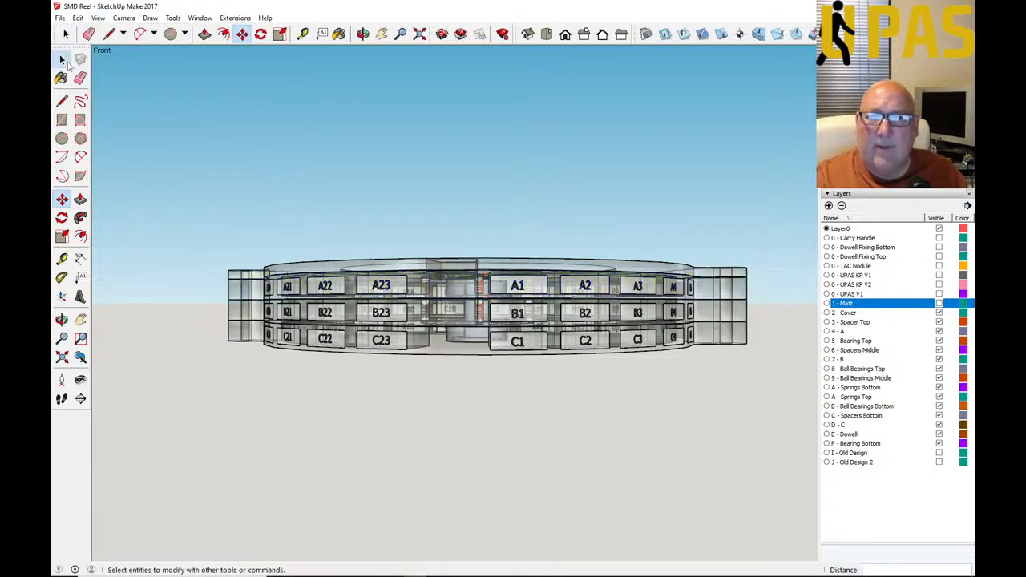
Step: Examine the hub's bearings, springs and ball bearings through the transparent model from above and from a low angle
left_click(363, 34)
scroll(474, 238, "up", 3)
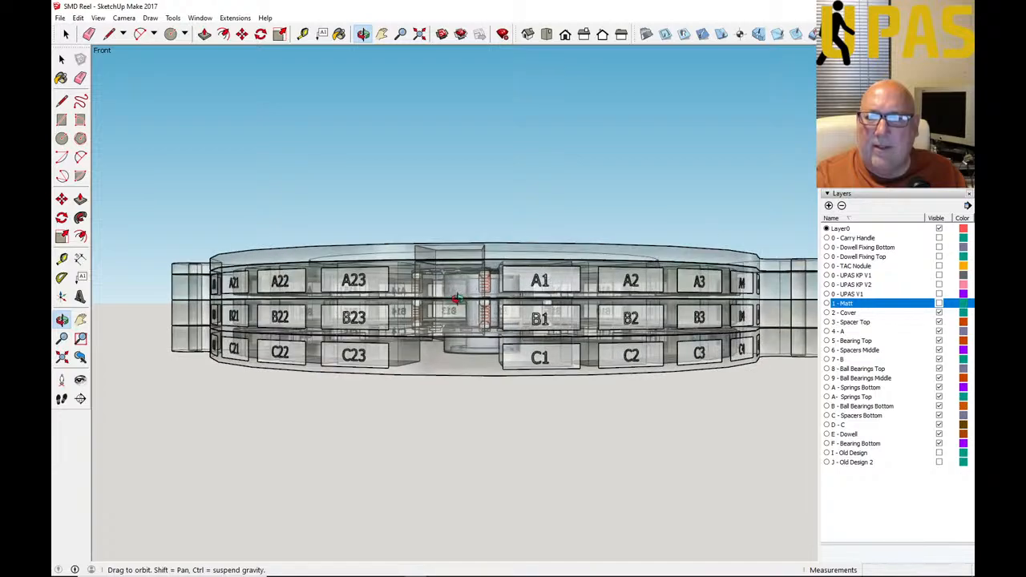
left_click_drag(462, 298, 481, 393)
scroll(499, 310, "up", 3)
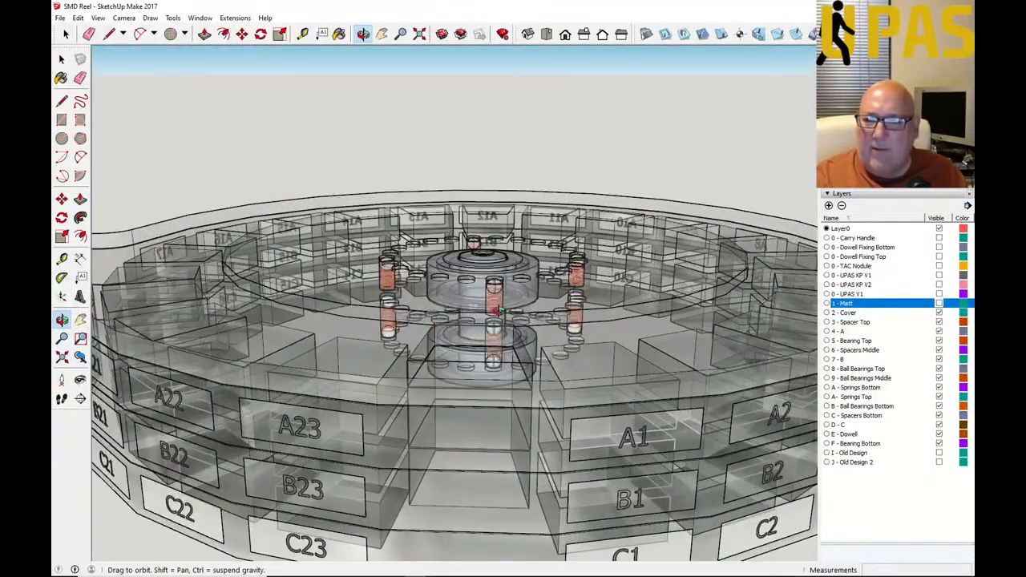
left_click_drag(499, 311, 469, 456)
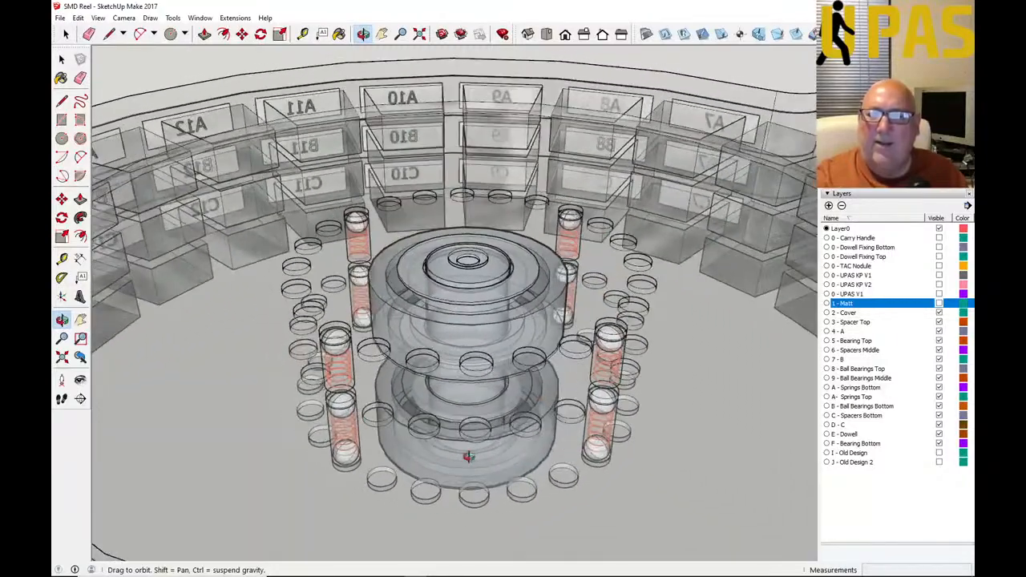
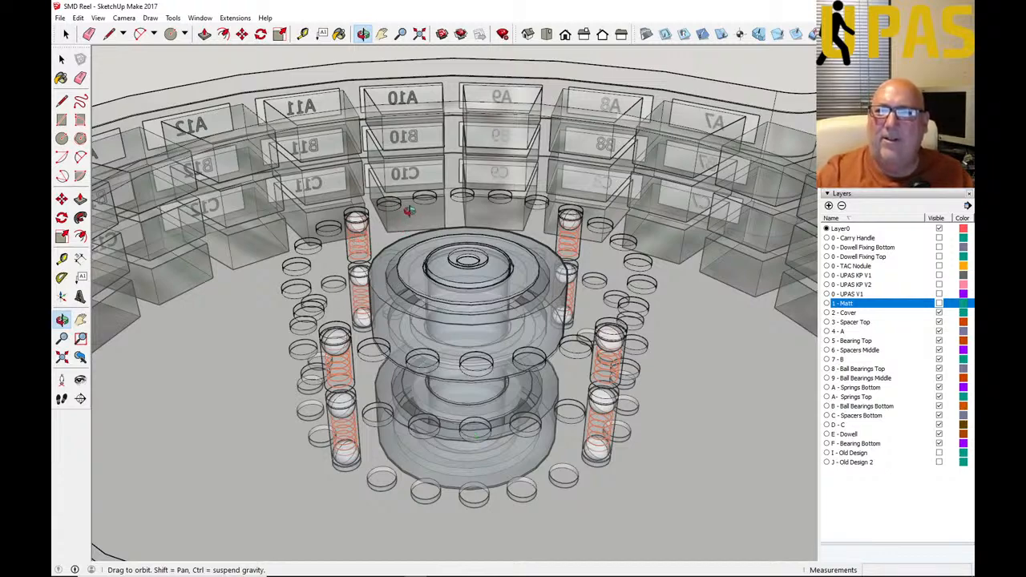
left_click_drag(473, 300, 381, 355)
scroll(391, 282, "down", 2)
scroll(390, 282, "down", 3)
scroll(381, 352, "up", 6)
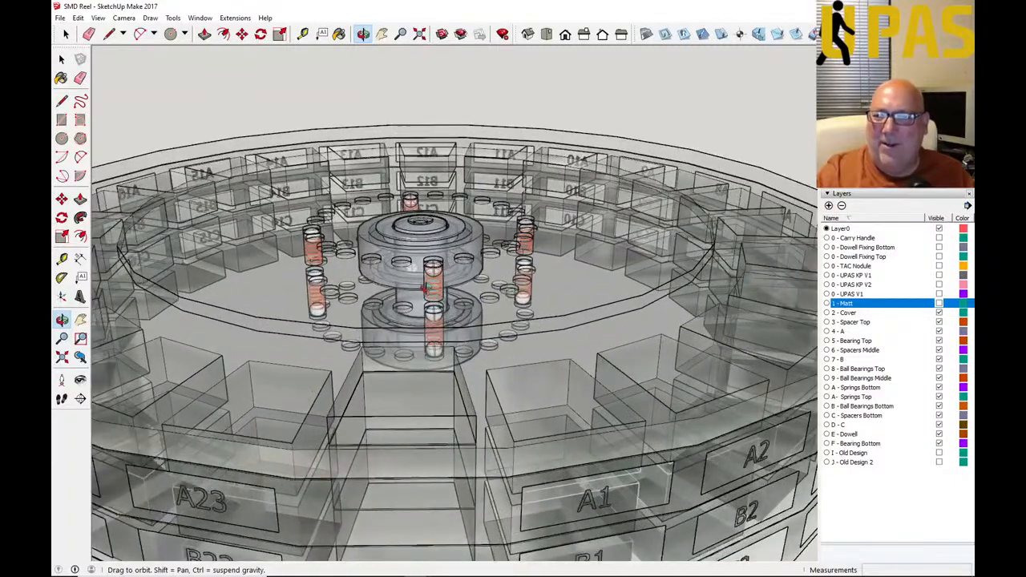
scroll(420, 302, "up", 2)
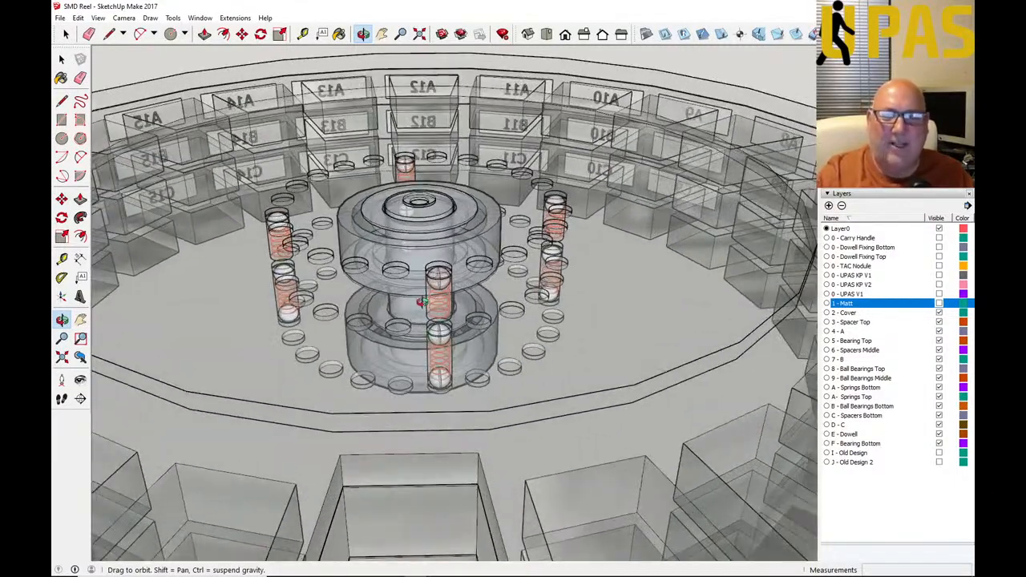
scroll(418, 303, "up", 4)
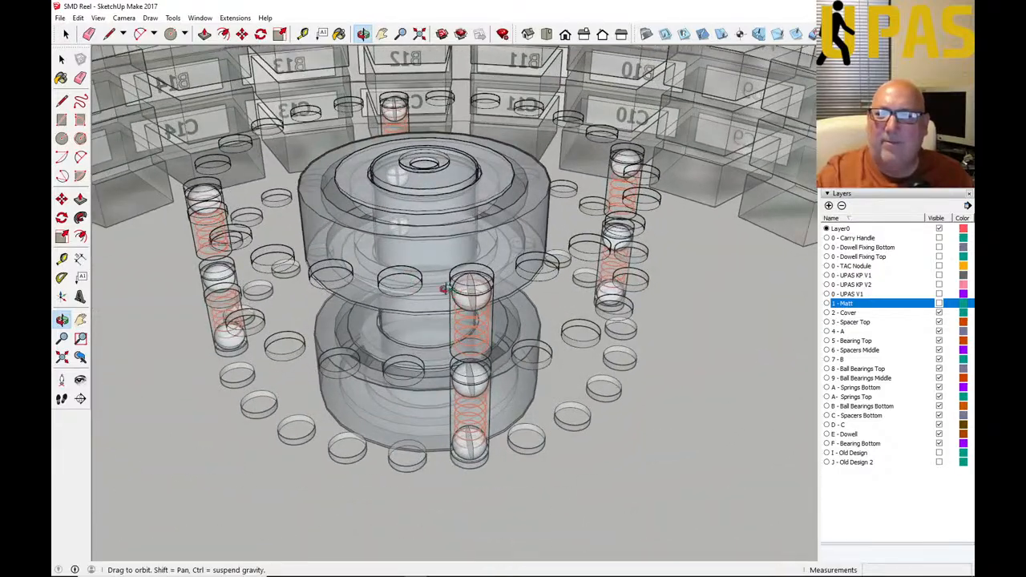
left_click_drag(444, 290, 403, 215)
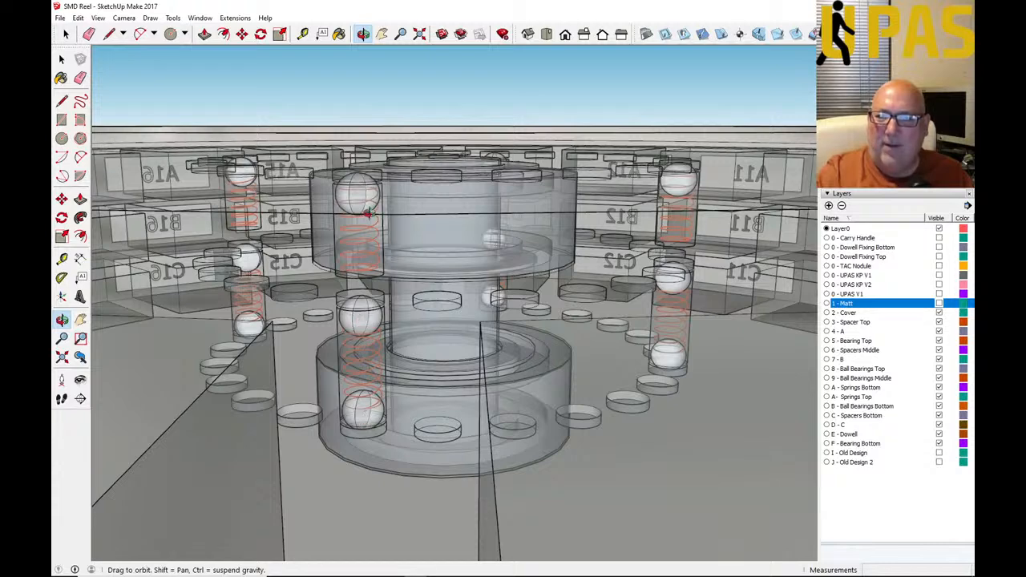
Step: Examine the hub from further sides and the whole transparent reel assembly from a distance
left_click_drag(374, 263, 406, 299)
left_click_drag(422, 216, 416, 284)
scroll(442, 227, "down", 3)
left_click_drag(521, 301, 428, 288)
left_click_drag(484, 310, 345, 366)
scroll(442, 298, "down", 4)
scroll(445, 296, "down", 2)
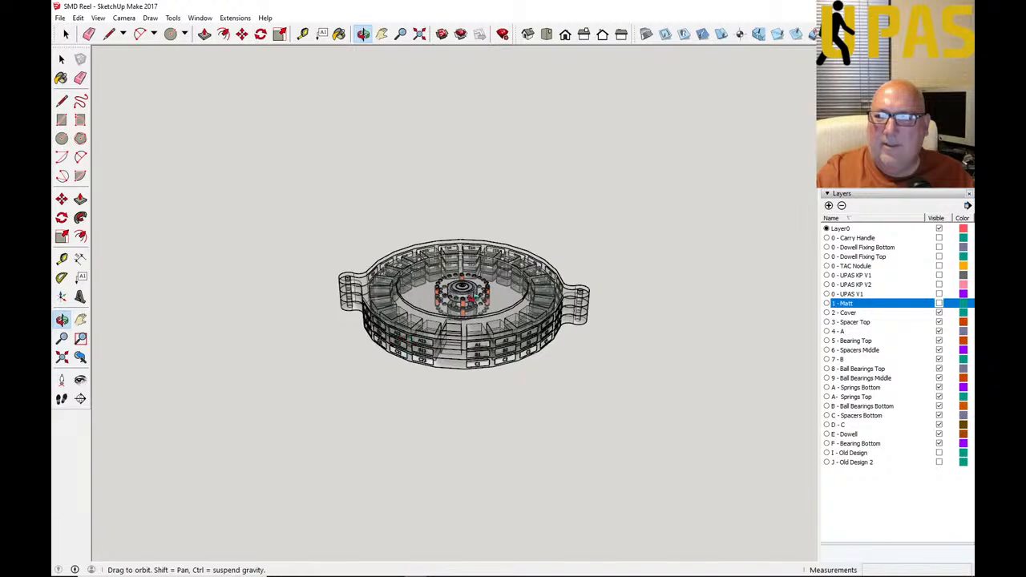
scroll(471, 298, "up", 4)
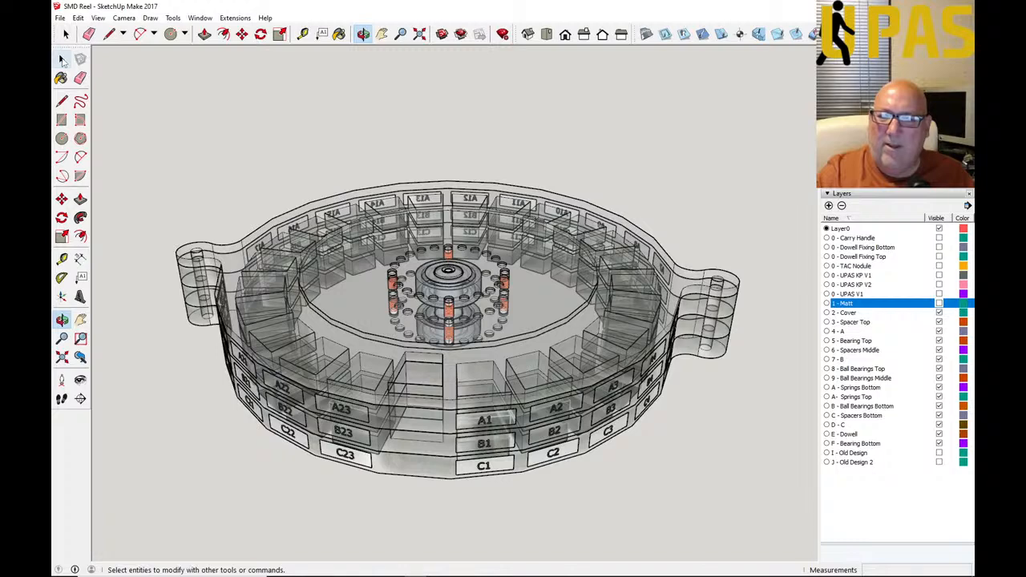
scroll(391, 203, "down", 2)
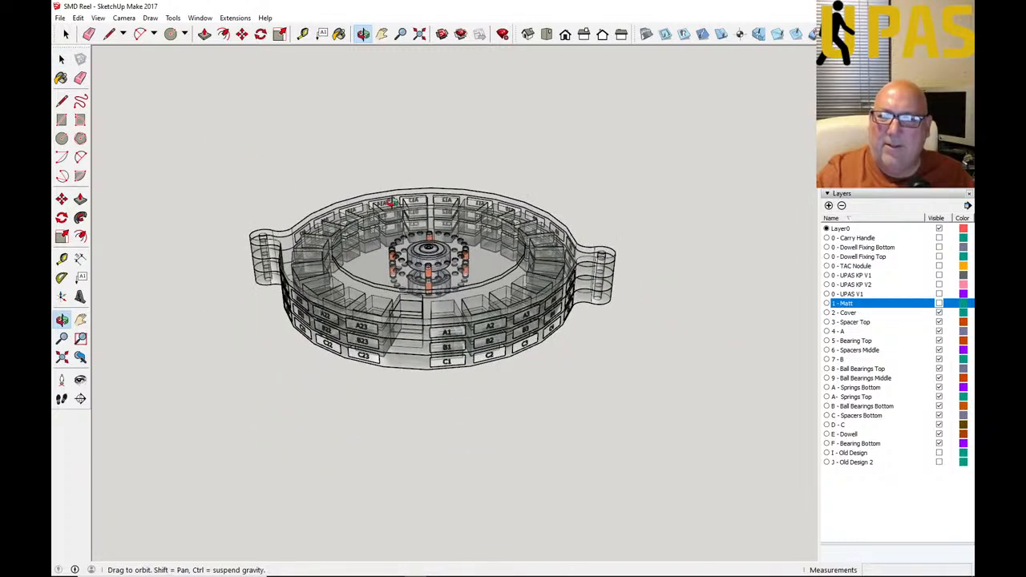
scroll(390, 203, "up", 3)
scroll(478, 203, "down", 2)
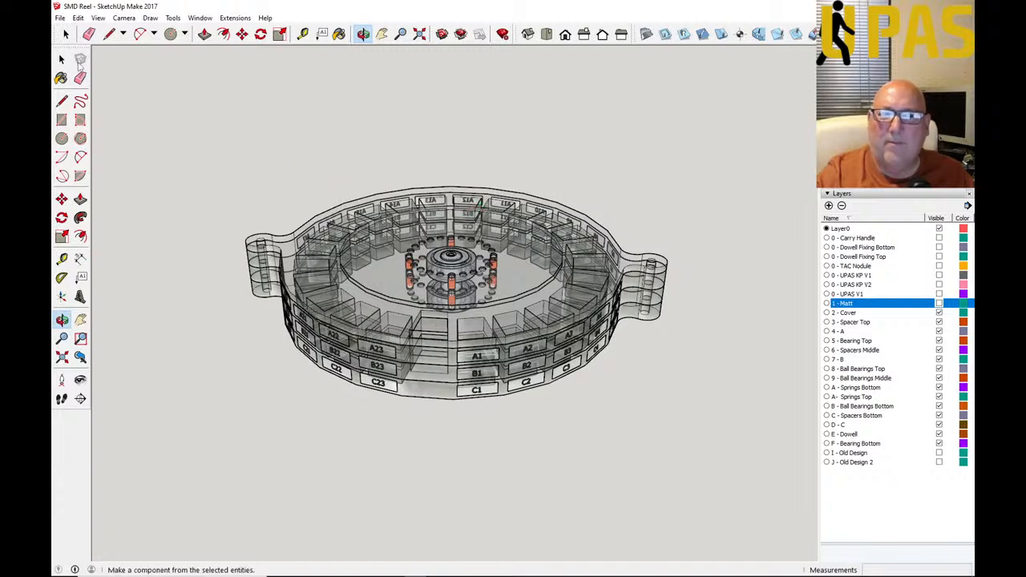
Step: Save the SMD Reel model
left_click(61, 59)
left_click(61, 17)
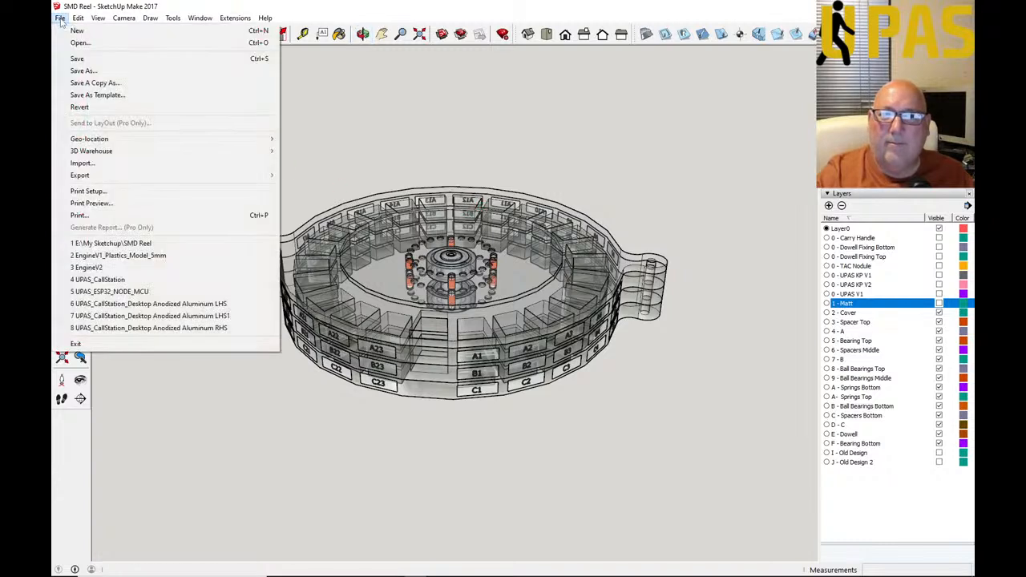
left_click(112, 57)
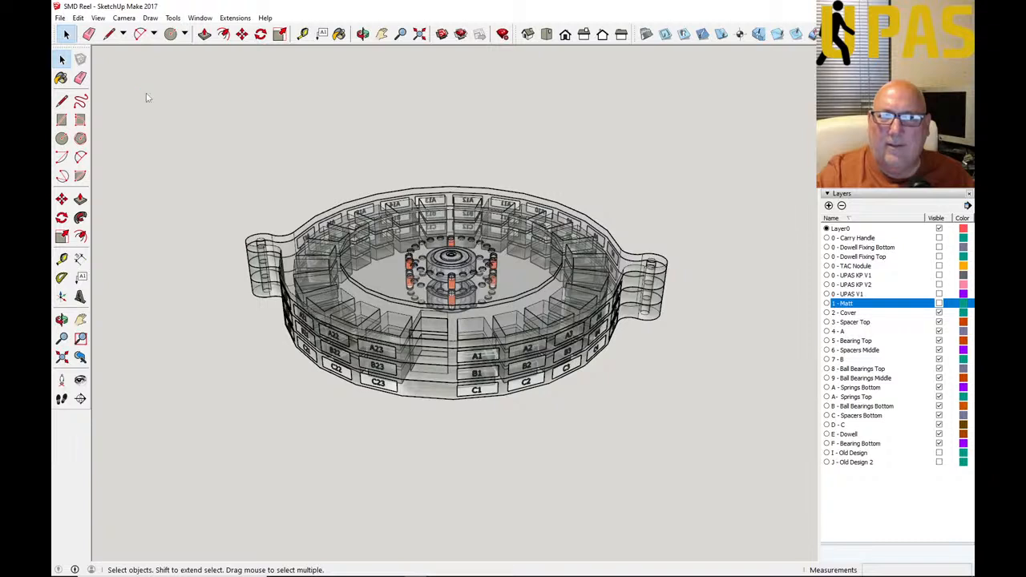
Step: Copy the bottom C tray group to the clipboard and clear the selection
left_click(406, 391)
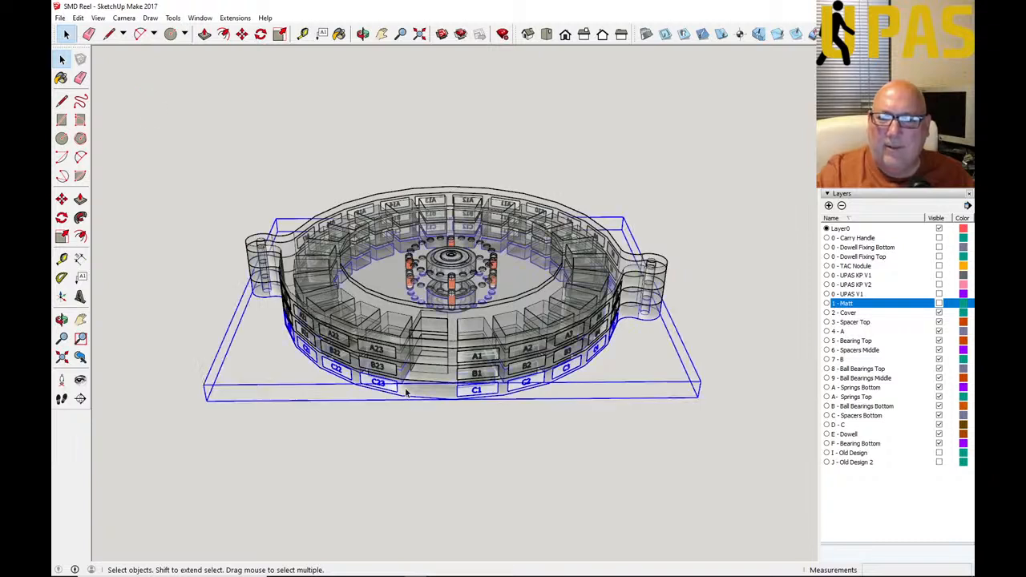
left_click(408, 413)
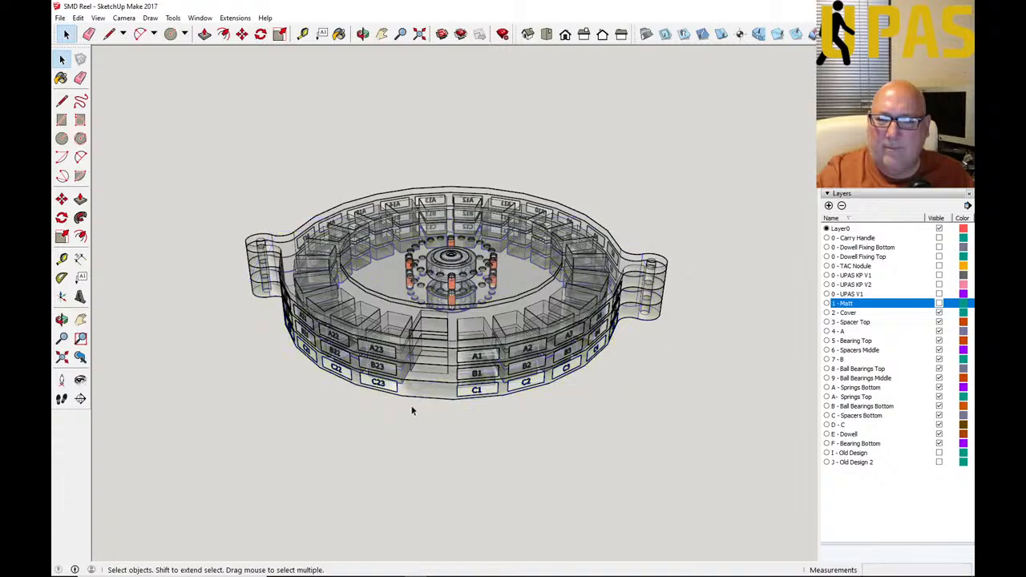
scroll(463, 367, "up", 6)
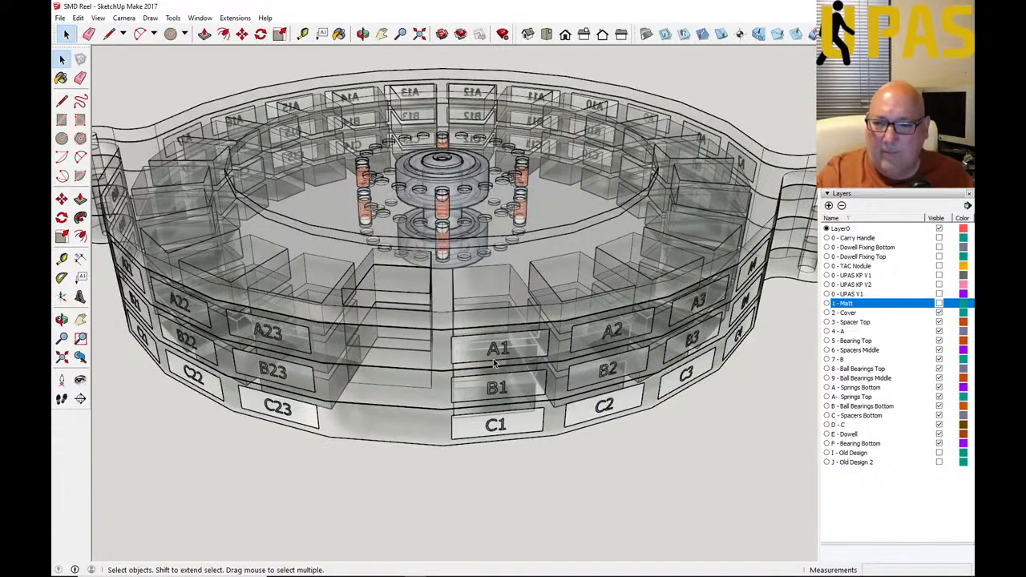
left_click(363, 34)
left_click_drag(400, 313, 378, 299)
left_click(62, 59)
left_click(375, 338)
left_click(77, 17)
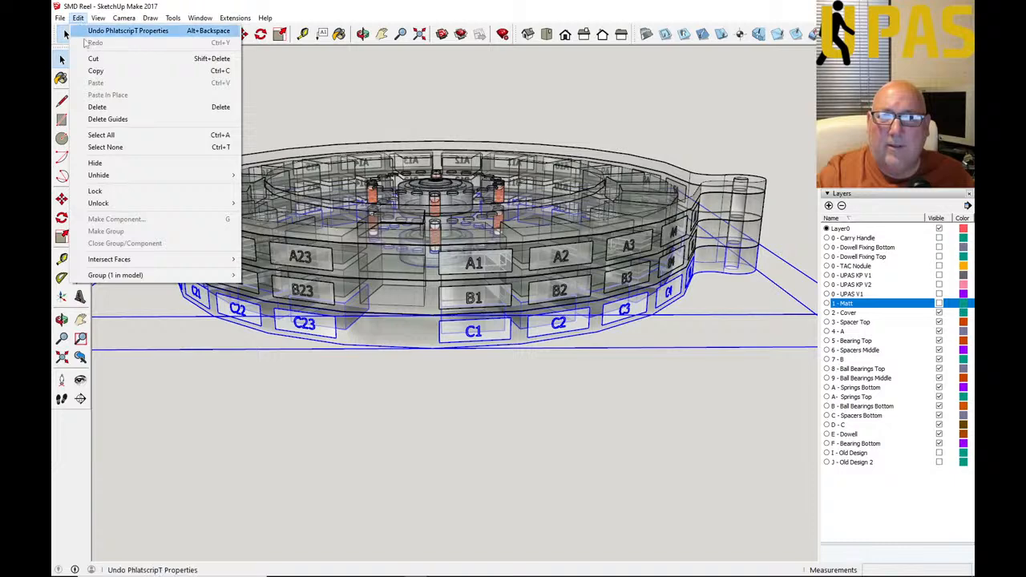
left_click(104, 70)
left_click(152, 99)
scroll(257, 138, "down", 4)
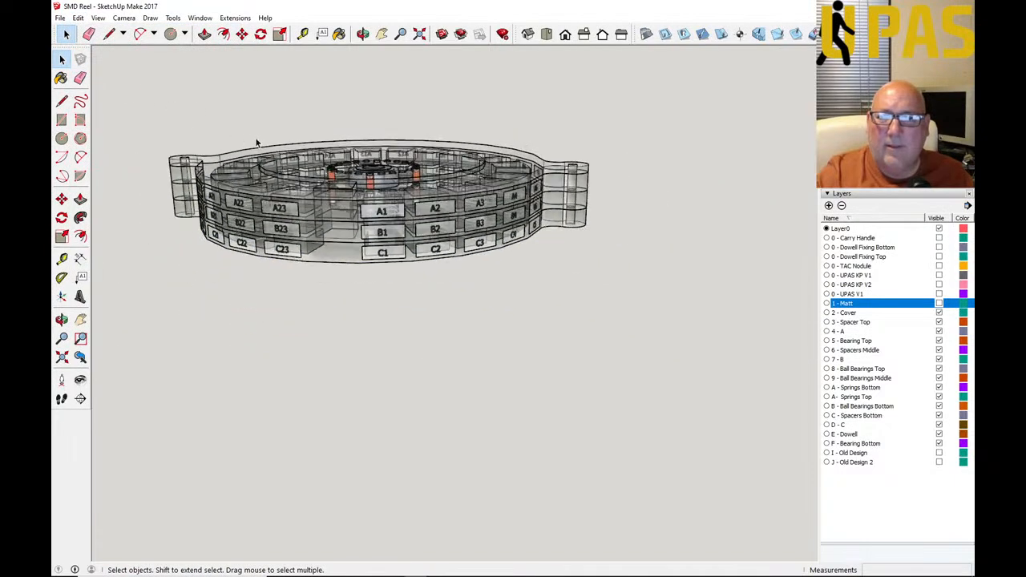
Step: Show the I - Old Design and J - Old Design 2 layers
left_click(362, 34)
left_click_drag(355, 83, 401, 275)
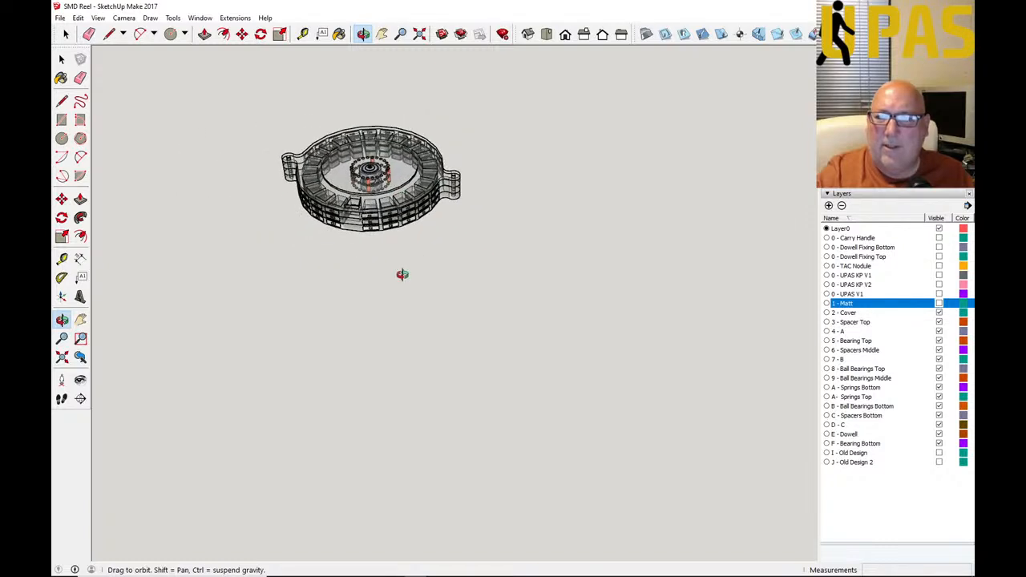
left_click(939, 453)
left_click(939, 461)
scroll(733, 383, "down", 2)
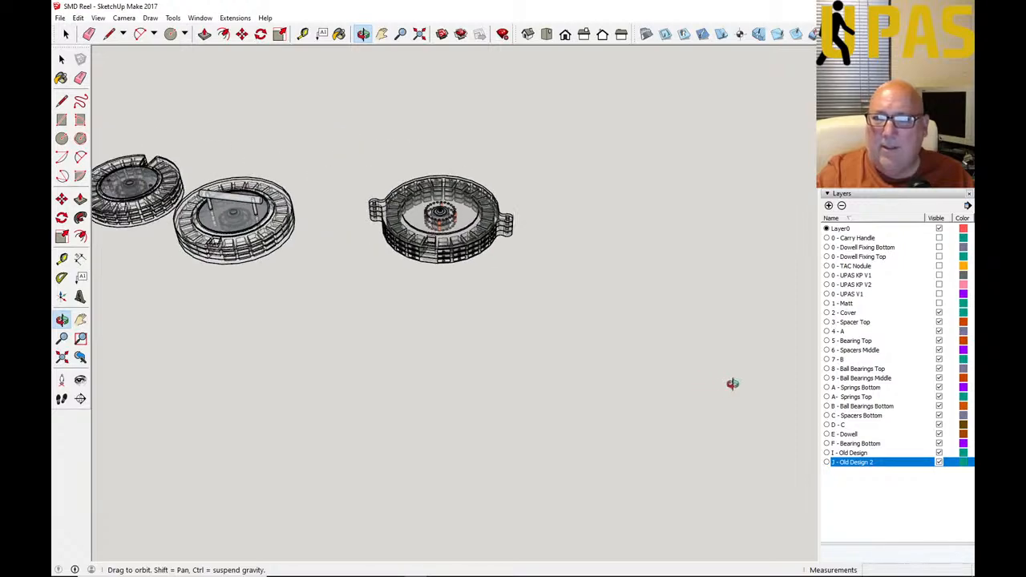
Step: Examine the two old reel designs beside the current model
scroll(281, 255, "up", 5)
scroll(295, 251, "up", 4)
left_click_drag(237, 262, 225, 183)
scroll(221, 192, "down", 6)
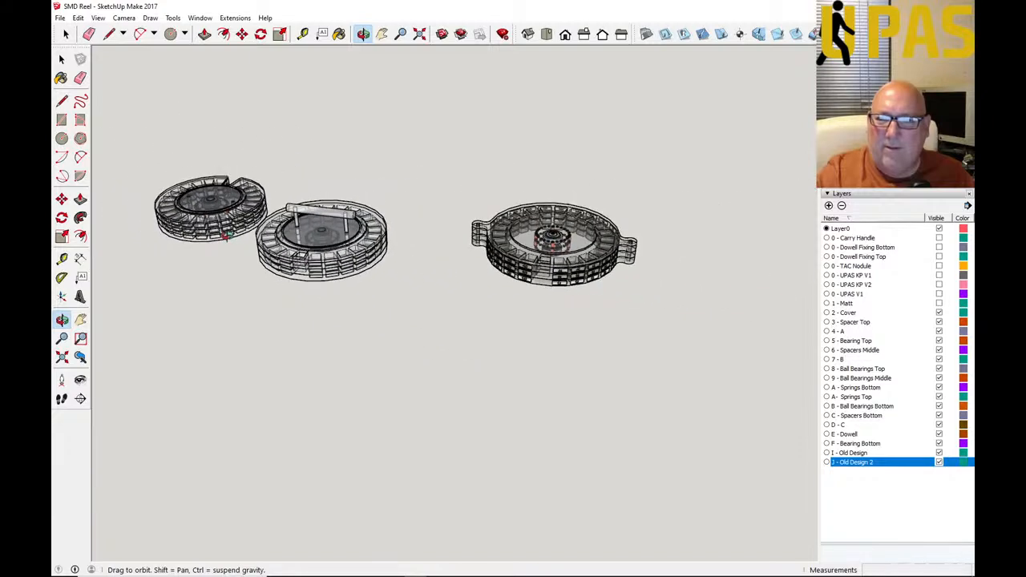
scroll(227, 234, "down", 1)
scroll(226, 234, "down", 2)
left_click_drag(241, 253, 419, 284)
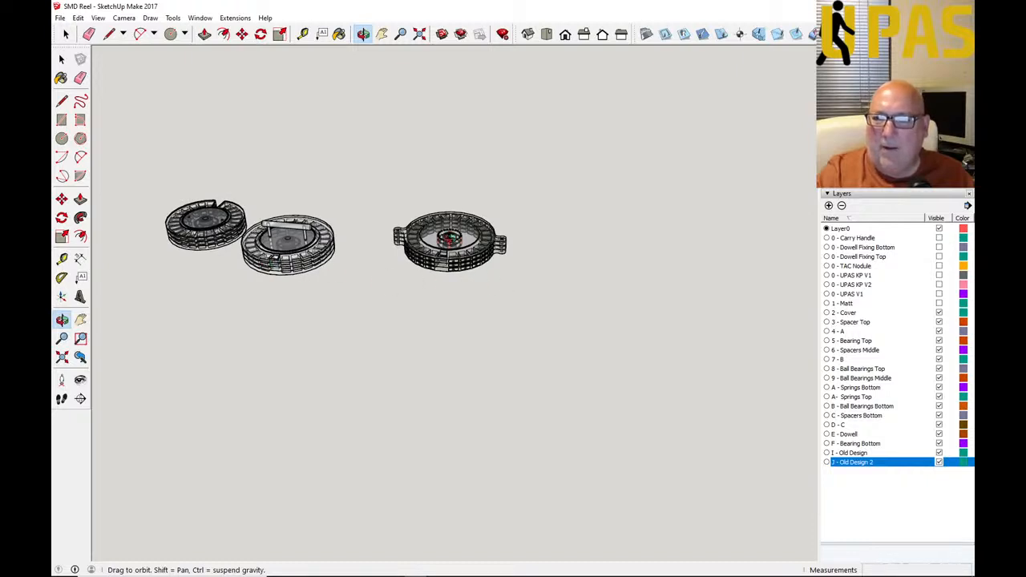
Step: Paste the copied C tray from the clipboard and show the drawing axes as a placement reference
left_click(79, 18)
left_click(96, 82)
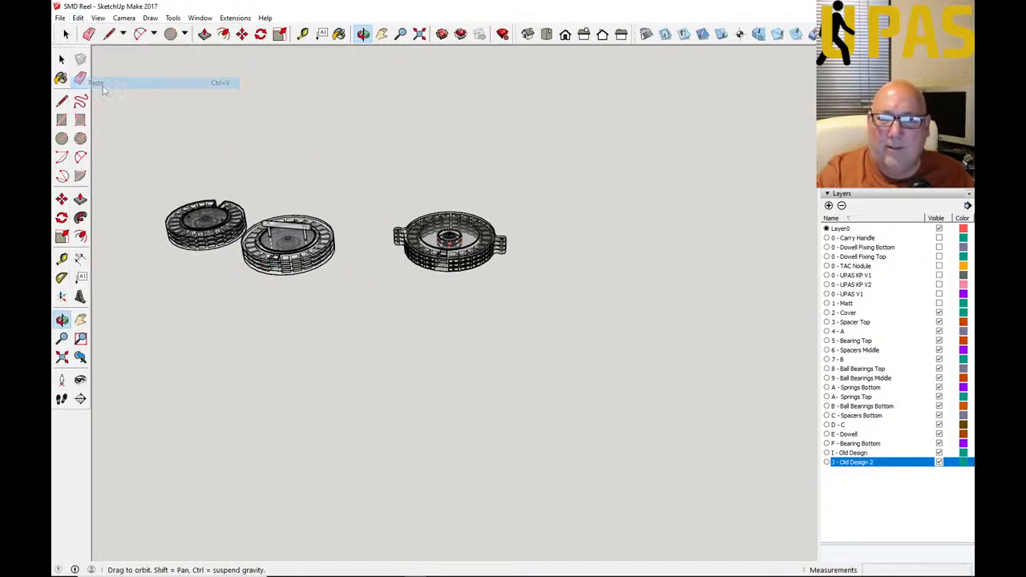
scroll(365, 375, "down", 5)
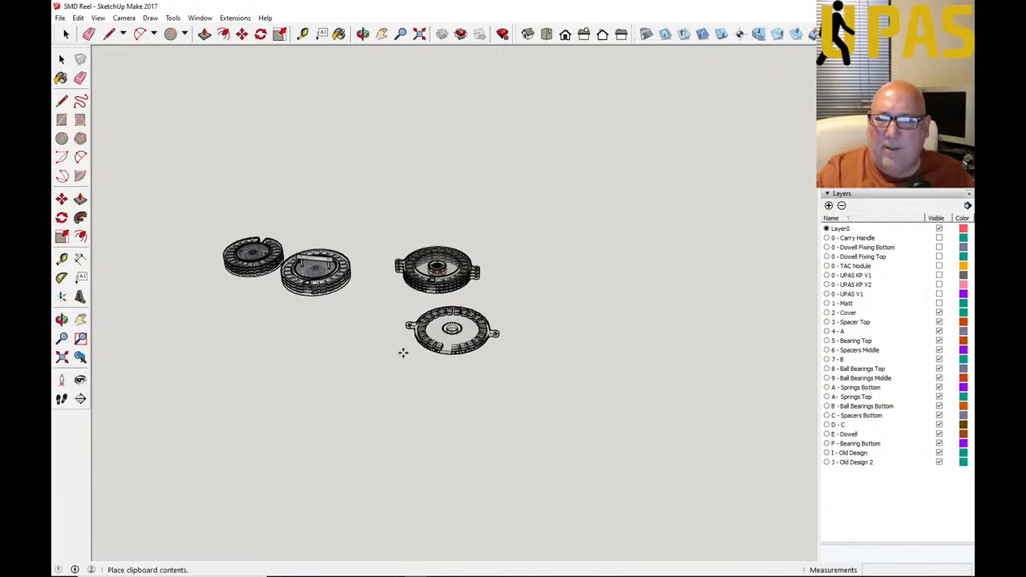
scroll(505, 308, "down", 2)
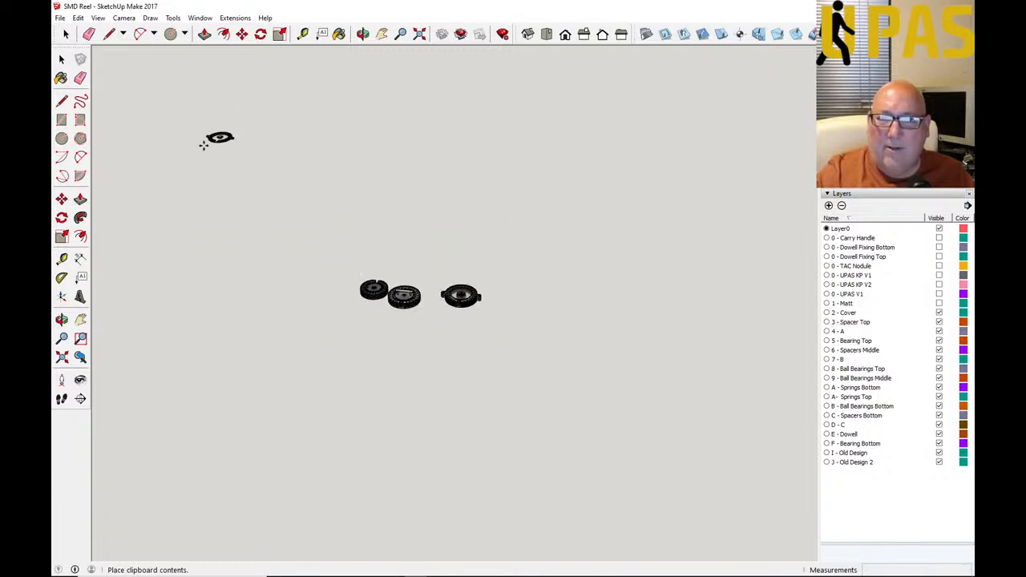
scroll(213, 188, "up", 2)
scroll(222, 202, "down", 2)
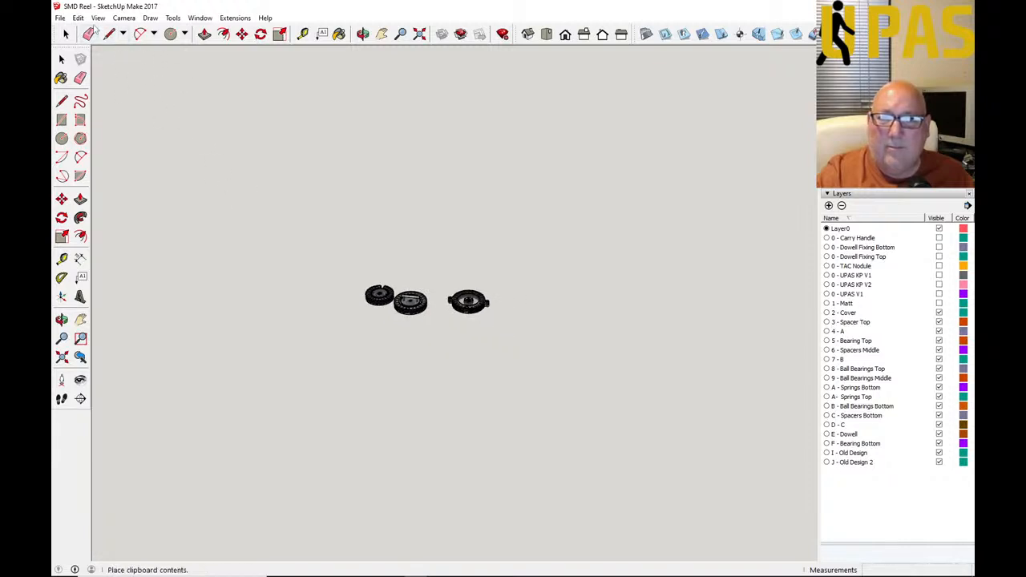
left_click(98, 17)
left_click(113, 95)
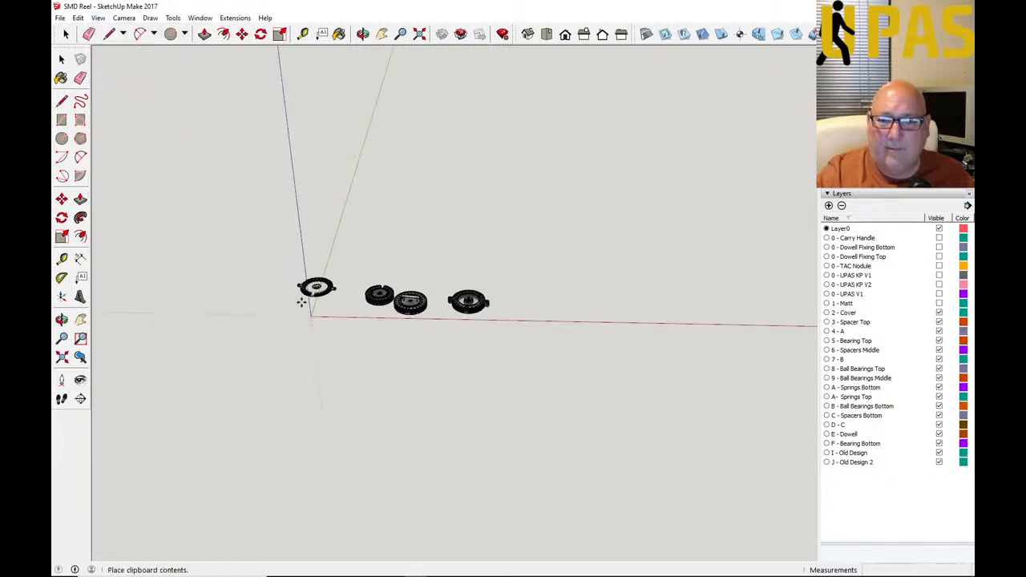
Step: Set the camera to the Top view with Parallel Projection
scroll(319, 307, "up", 1)
scroll(318, 307, "up", 3)
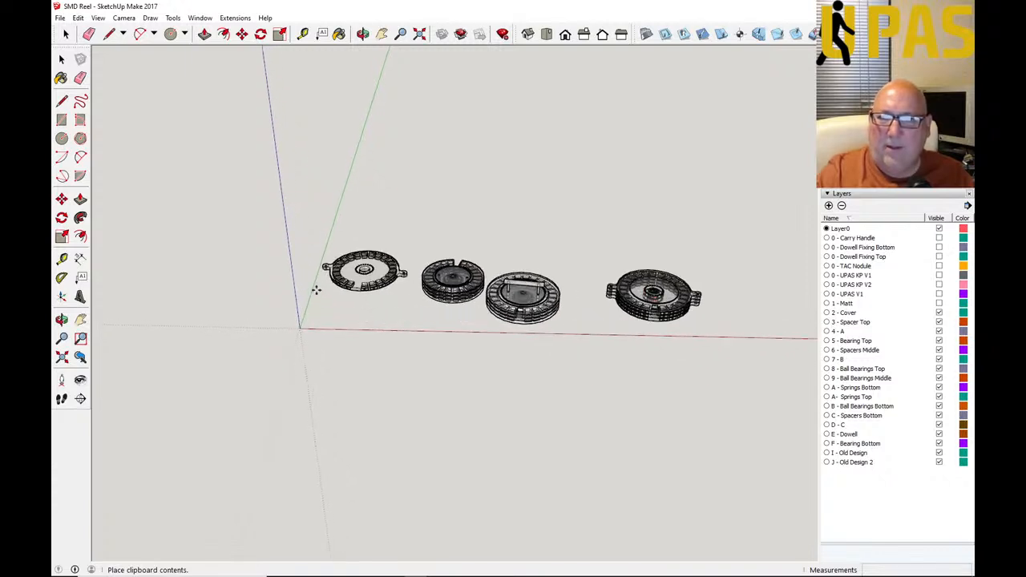
left_click(546, 34)
scroll(591, 264, "down", 2)
scroll(515, 219, "down", 1)
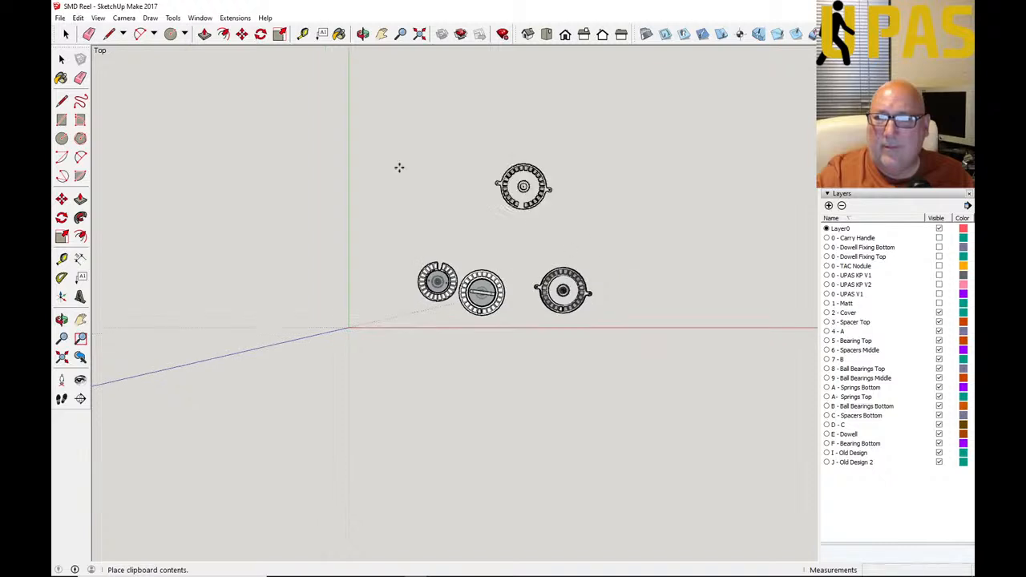
left_click(121, 19)
mouse_move(98, 20)
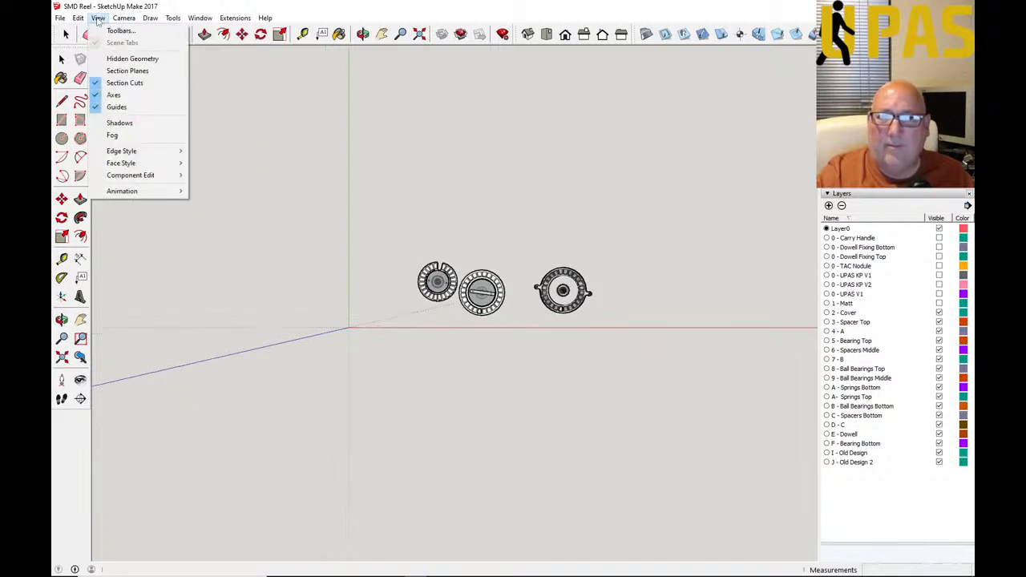
left_click(136, 70)
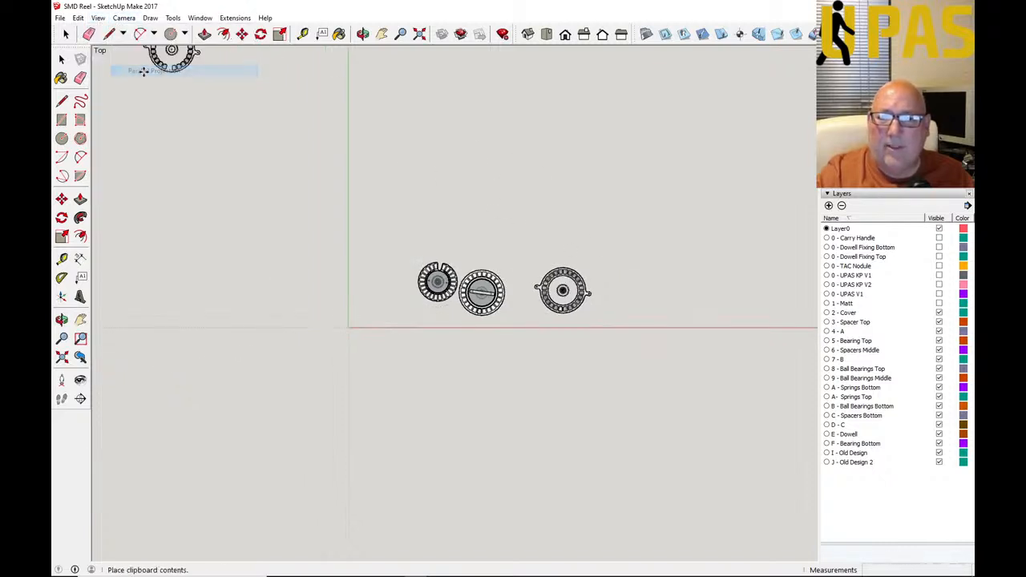
Step: Place the C tray copy near the origin, on the opposite side of the red axis from the other reels
scroll(361, 306, "up", 3)
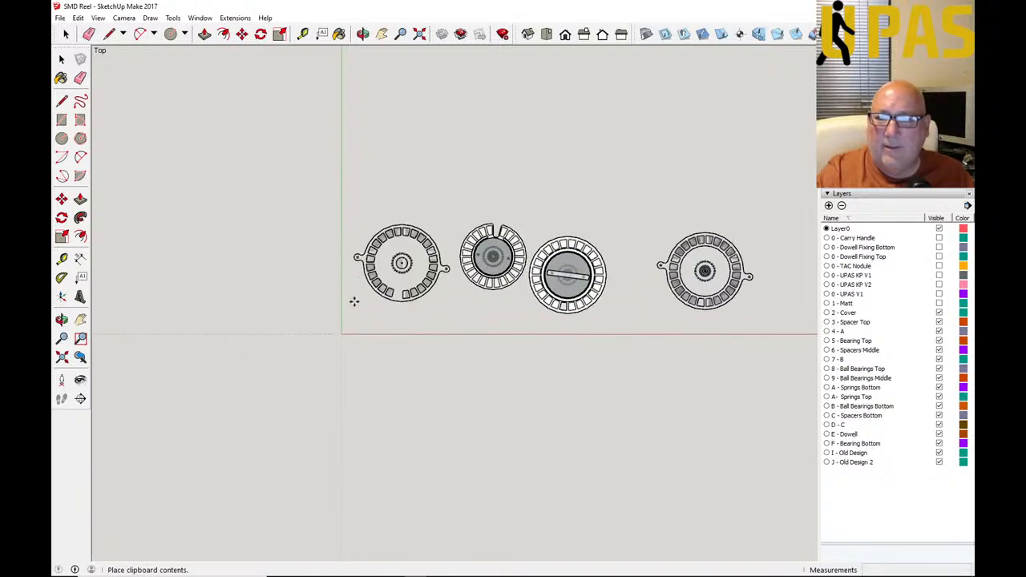
scroll(338, 279, "down", 2)
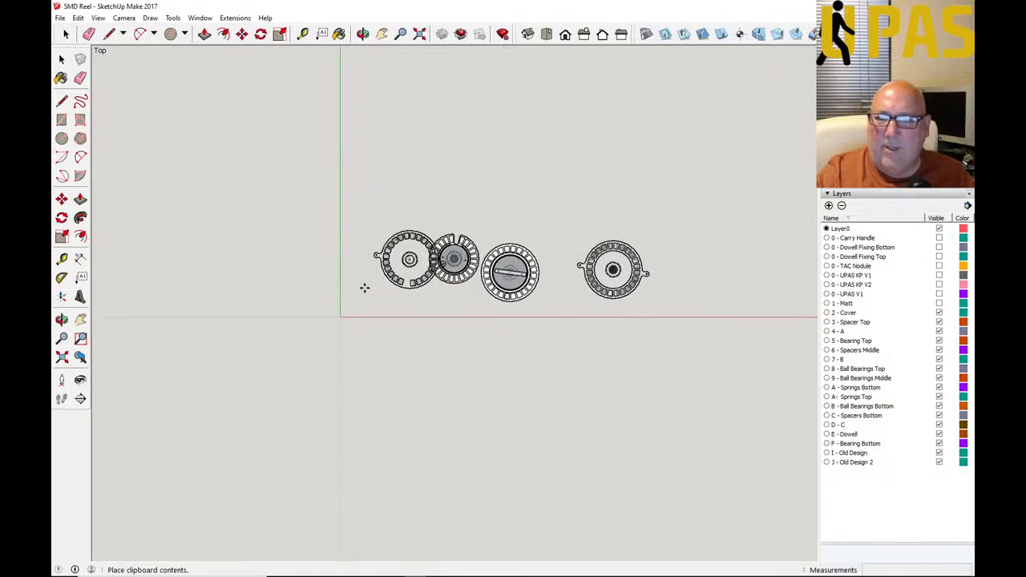
scroll(346, 261, "down", 2)
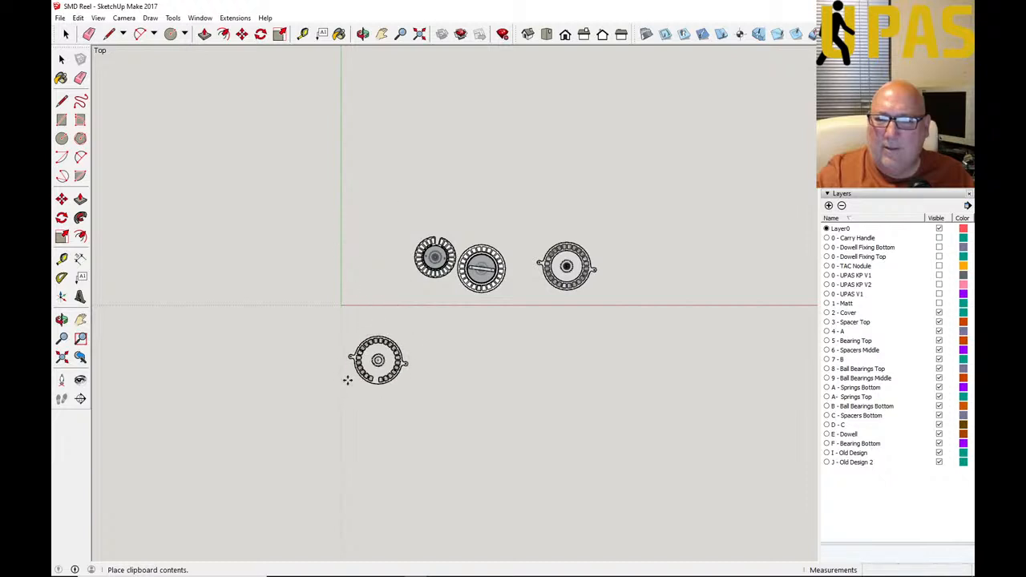
scroll(346, 268, "down", 2)
scroll(339, 367, "down", 1)
scroll(346, 371, "up", 3)
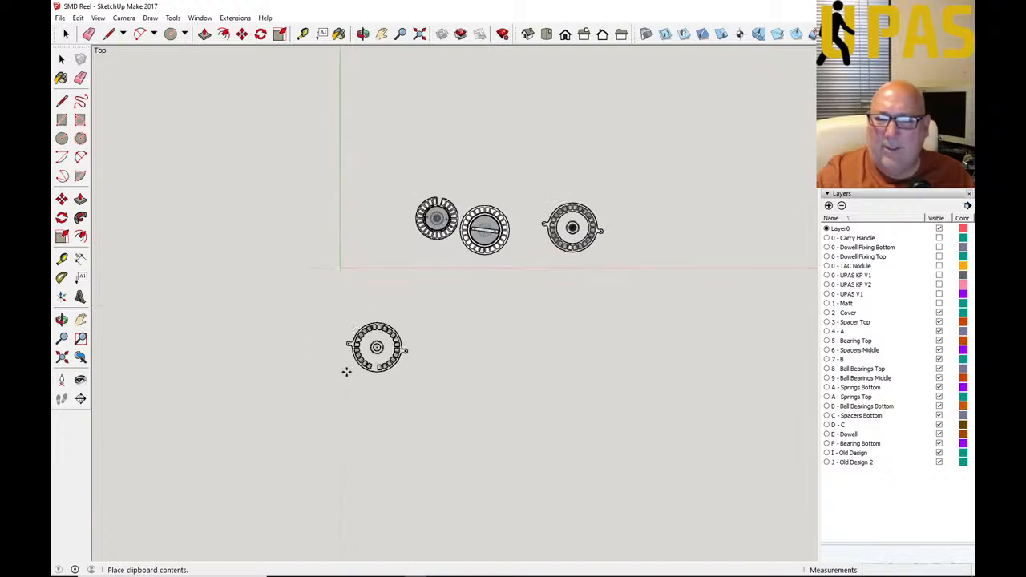
scroll(346, 372, "up", 1)
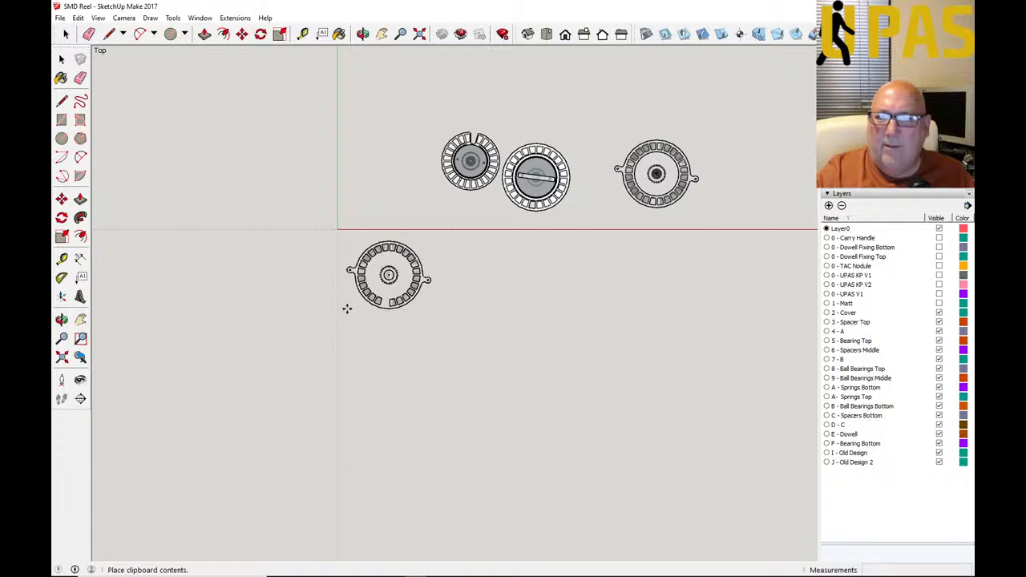
scroll(348, 312, "up", 2)
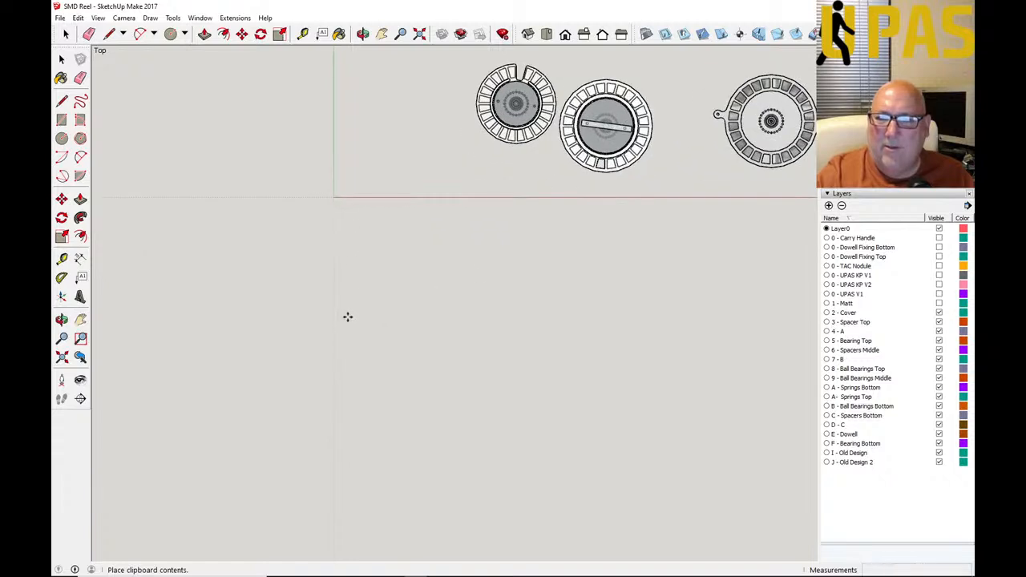
scroll(343, 314, "up", 2)
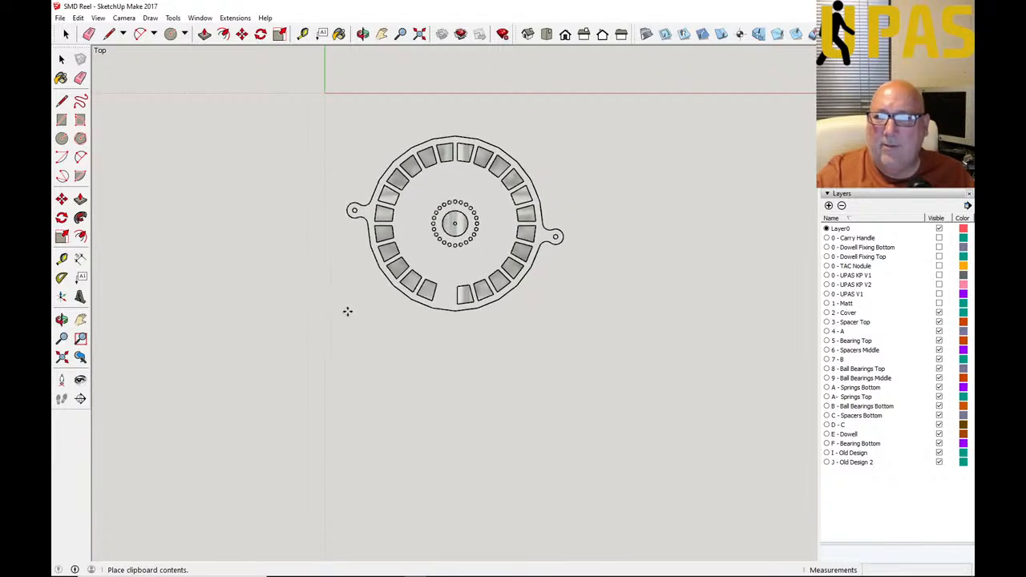
left_click(346, 310)
scroll(401, 296, "up", 2)
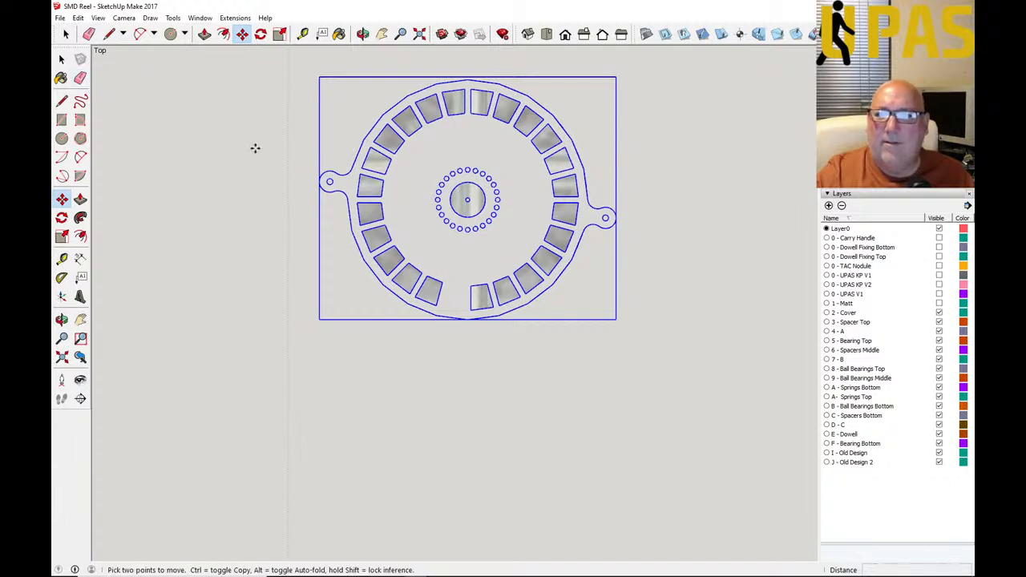
Step: In the Top view, measure the C tray copy's overall width between the outer ends of its two lugs
left_click(363, 34)
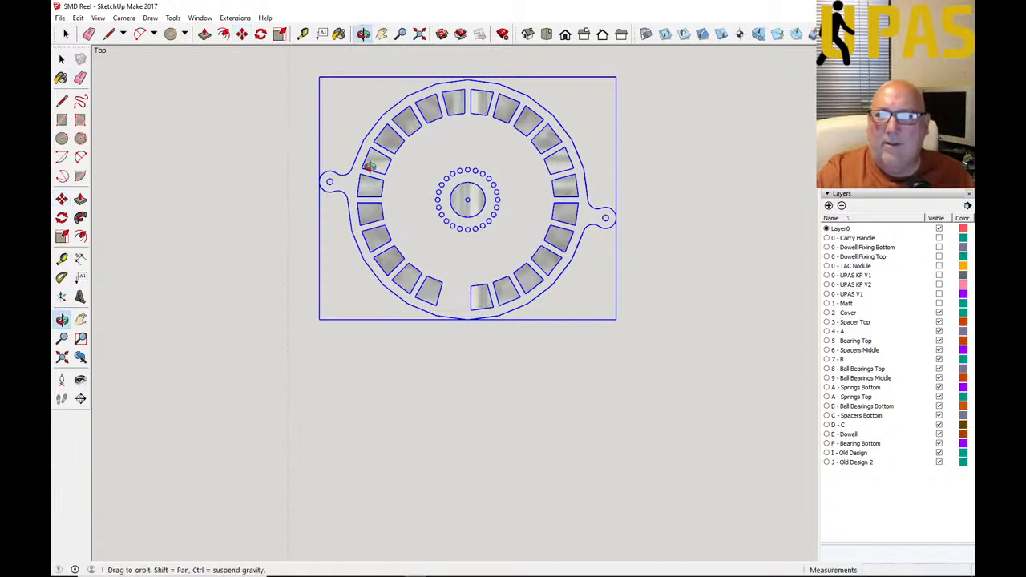
left_click_drag(359, 212, 366, 141)
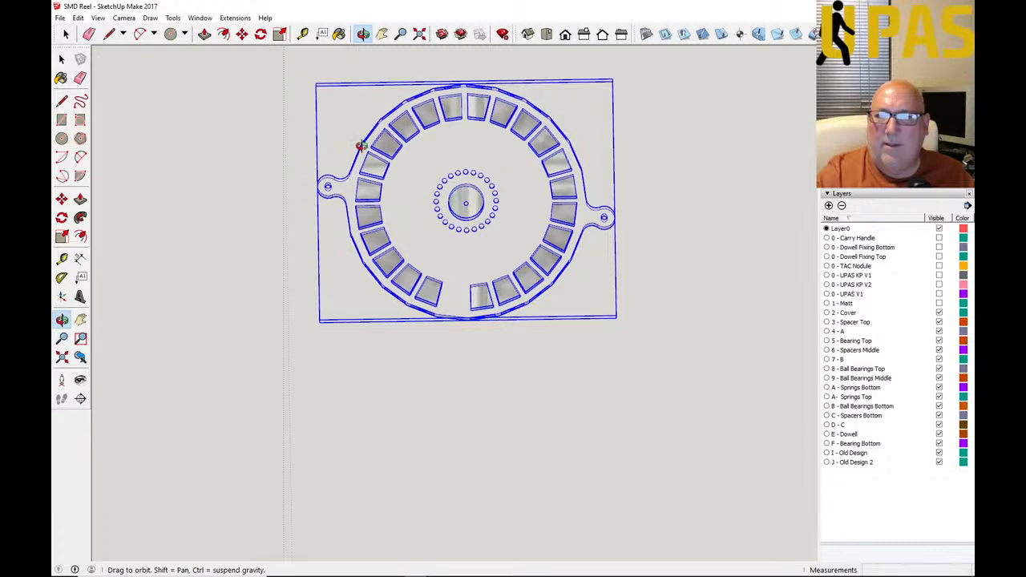
left_click(564, 34)
left_click(545, 33)
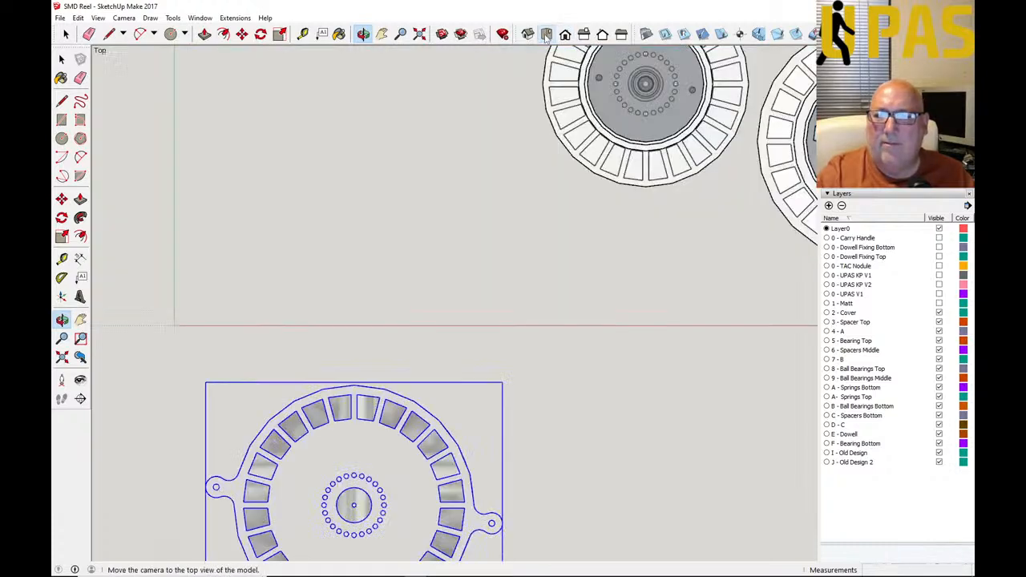
scroll(417, 283, "down", 2)
scroll(361, 412, "up", 3)
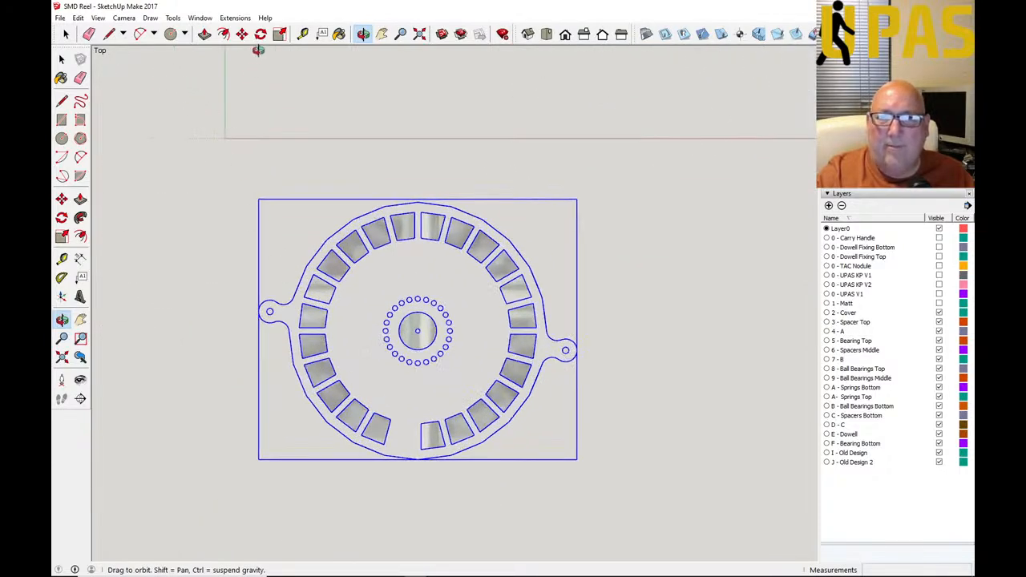
left_click(303, 33)
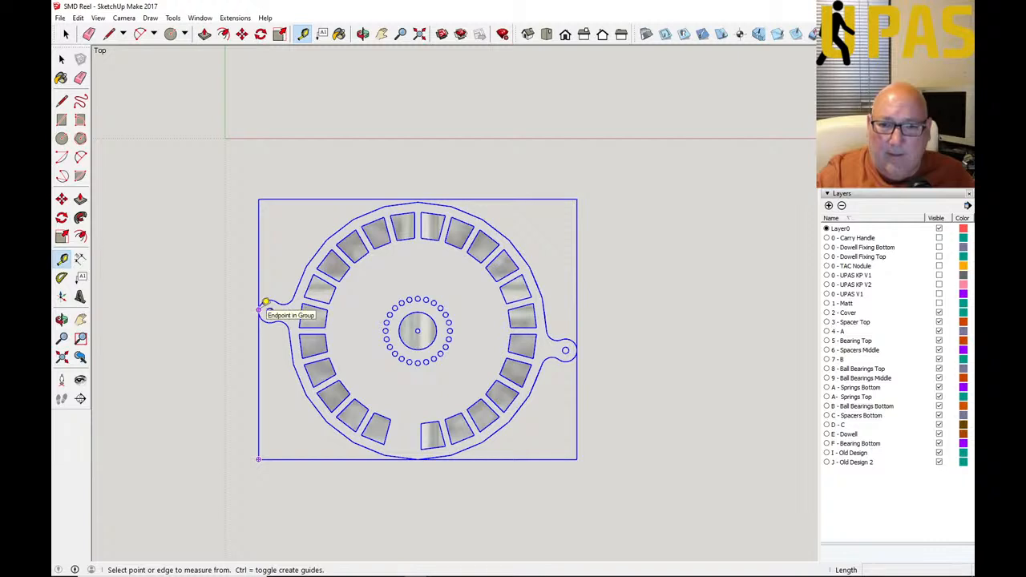
scroll(264, 303, "up", 2)
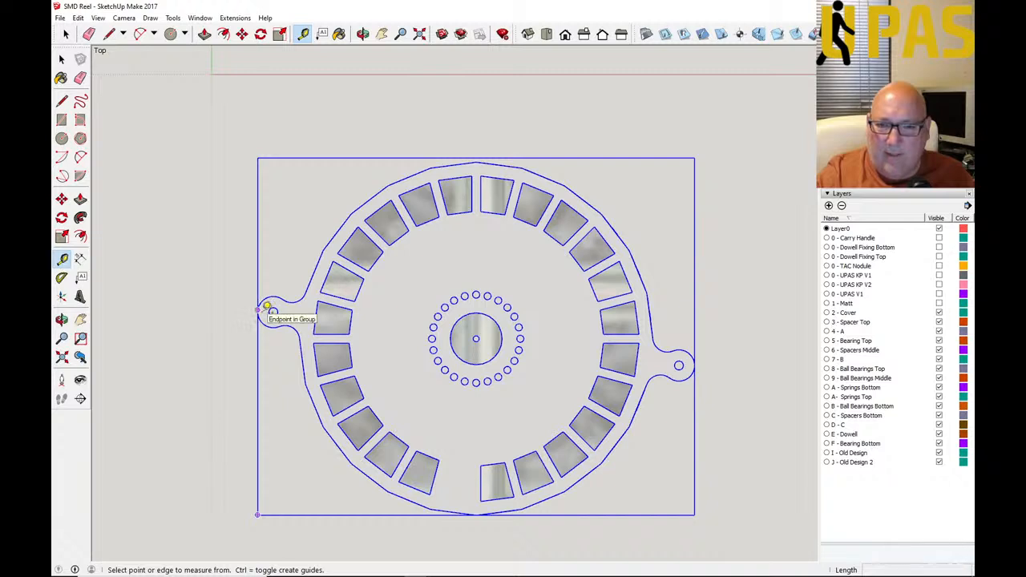
left_click(260, 308)
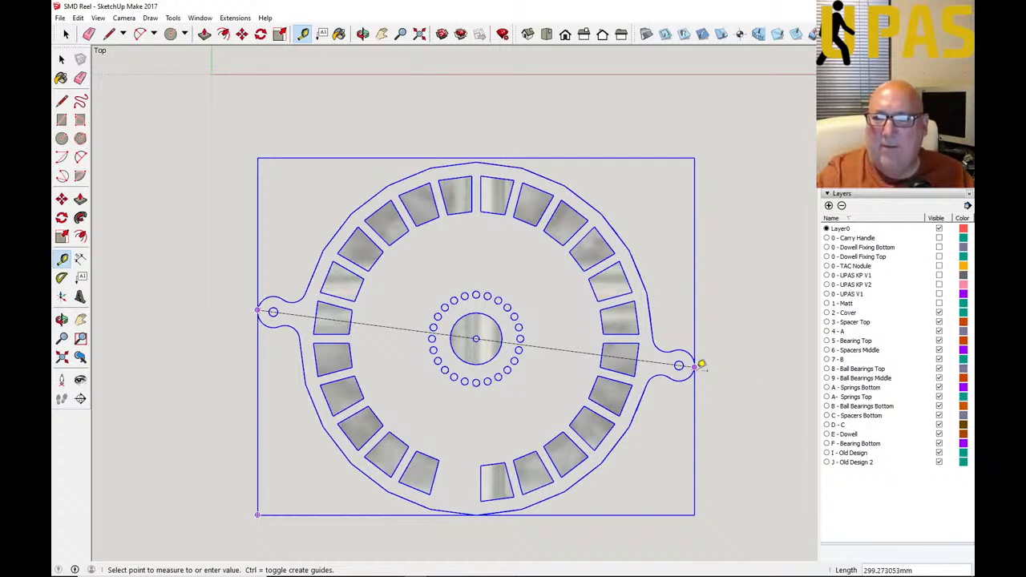
left_click(60, 55)
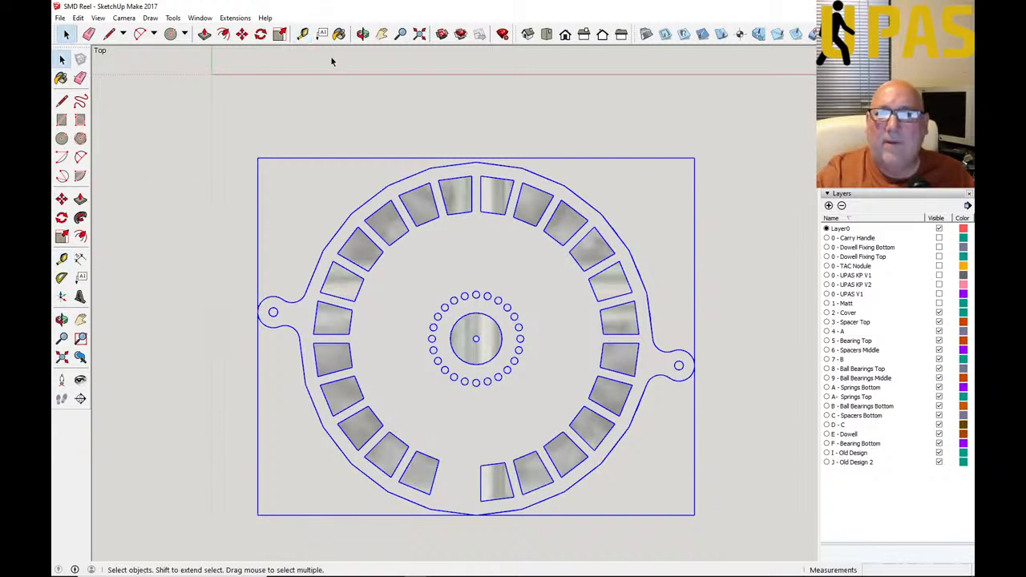
Step: Measure a short distance from the green axis toward the C tray copy with the Tape Measure
left_click(303, 35)
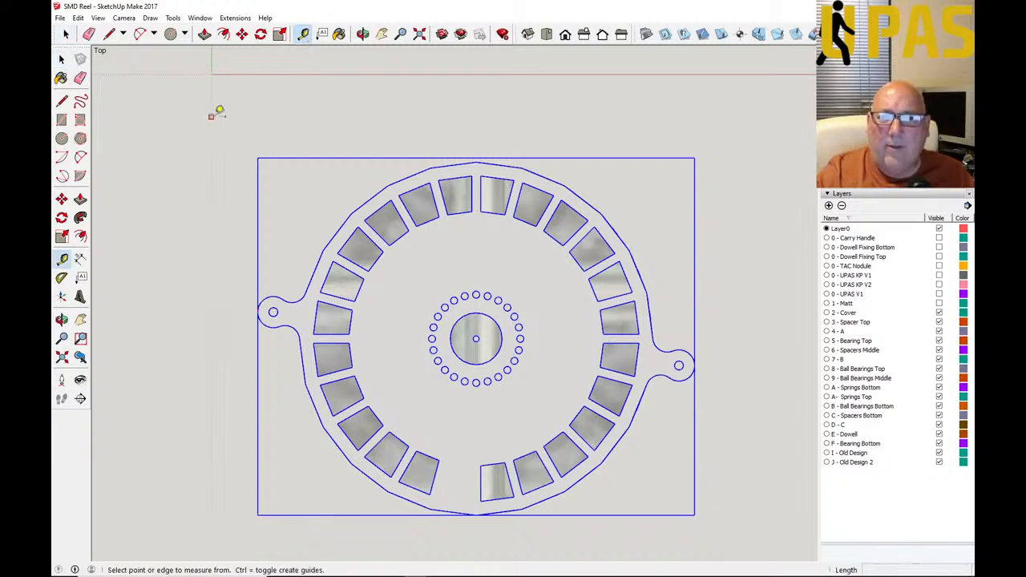
left_click(212, 116)
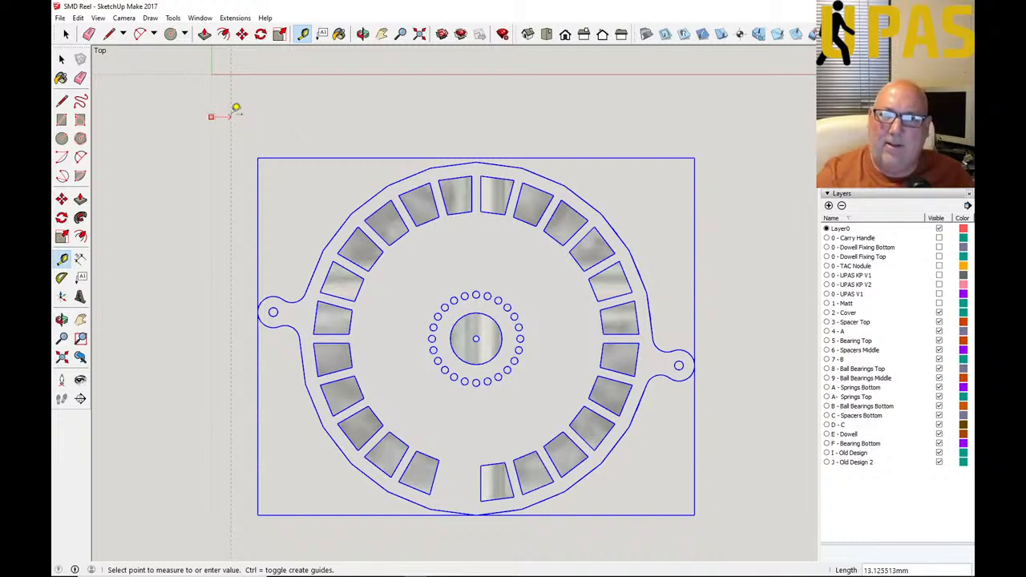
left_click(232, 114)
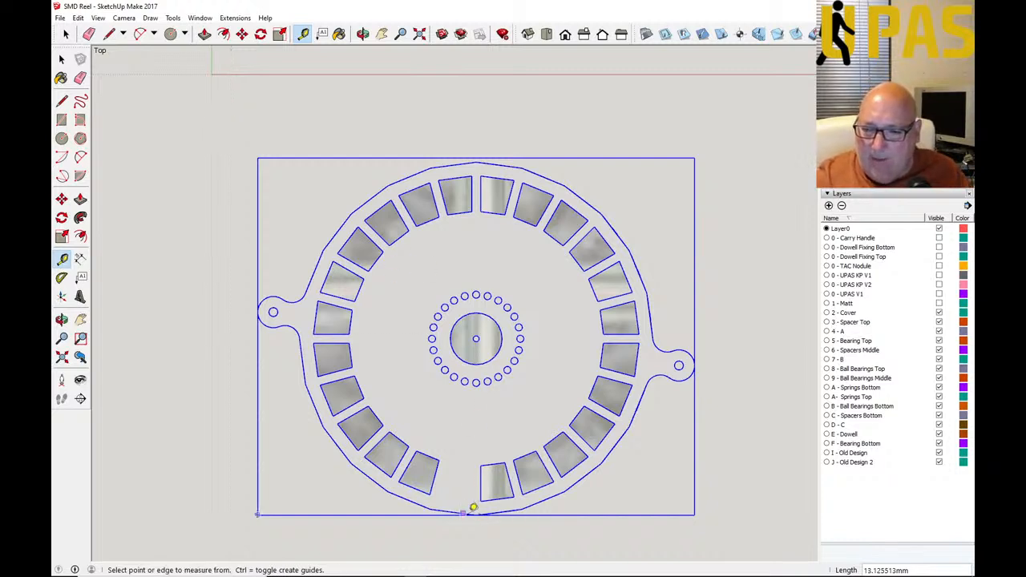
Step: Measure the C tray copy's outer diameter along the green axis direction, between opposite rim vertices
left_click(477, 513)
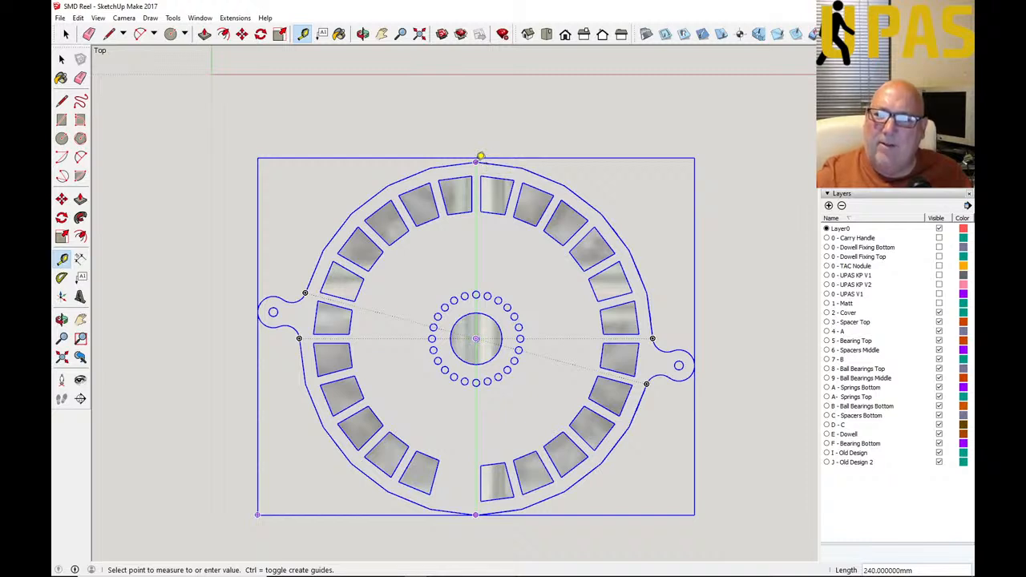
left_click(60, 54)
scroll(405, 152, "down", 1)
scroll(404, 152, "down", 2)
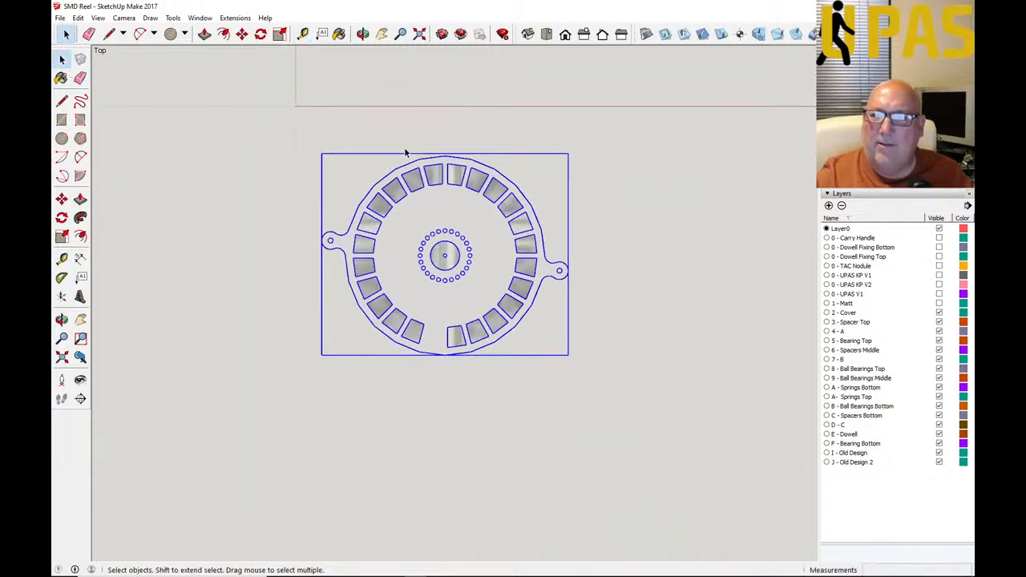
scroll(346, 234, "down", 1)
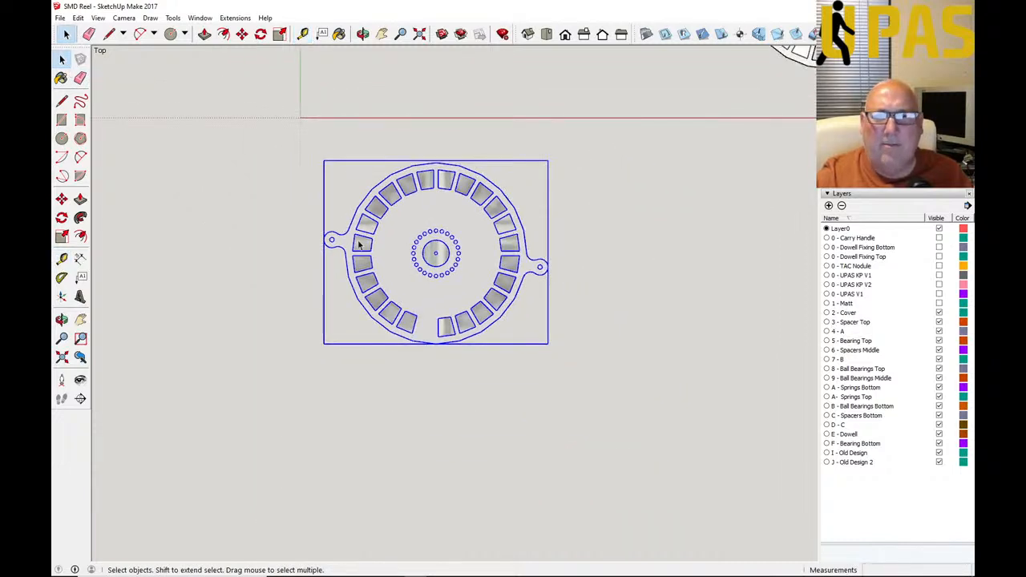
scroll(474, 269, "up", 2)
scroll(390, 304, "down", 1)
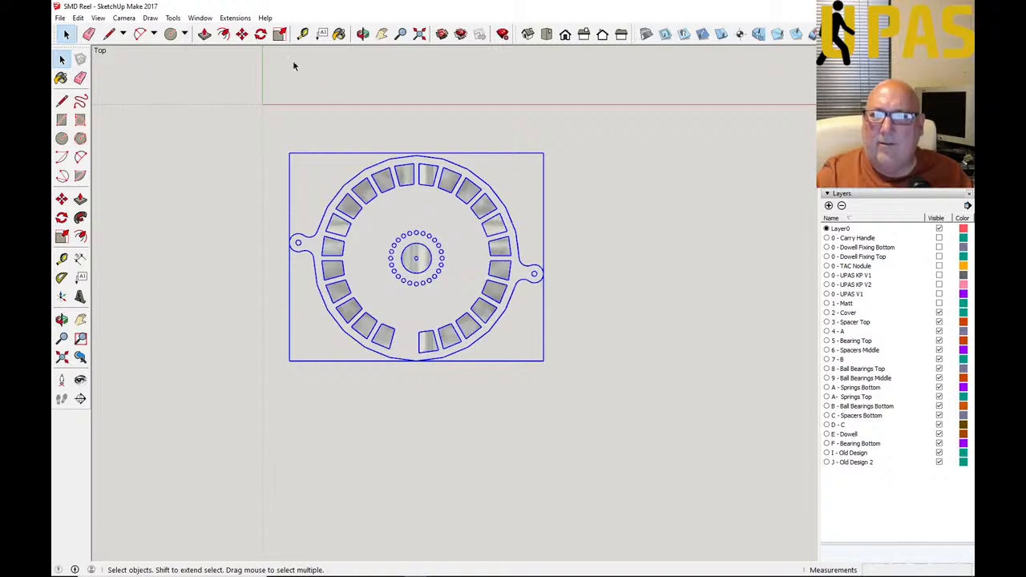
left_click(241, 35)
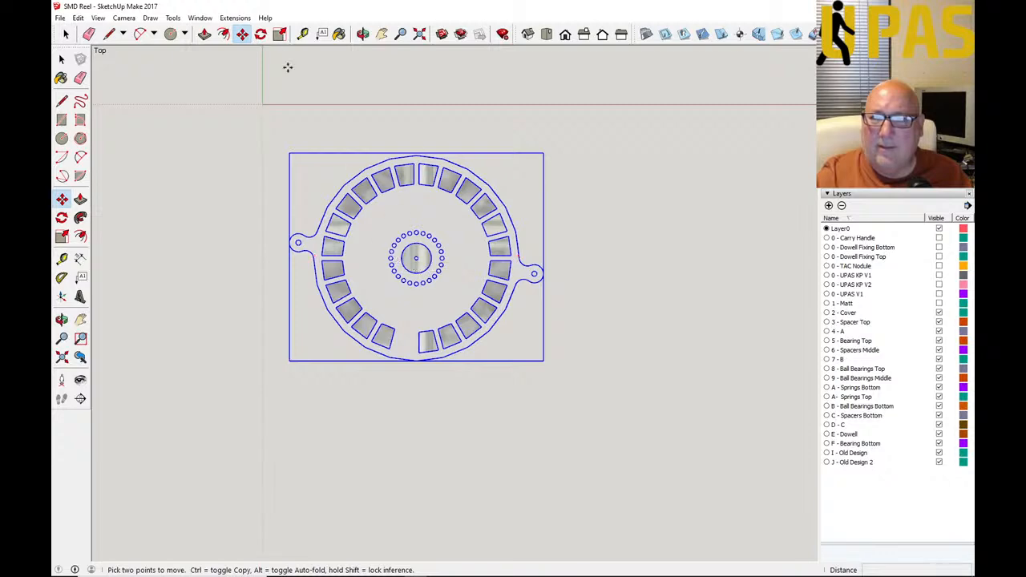
left_click(261, 34)
scroll(419, 249, "up", 10)
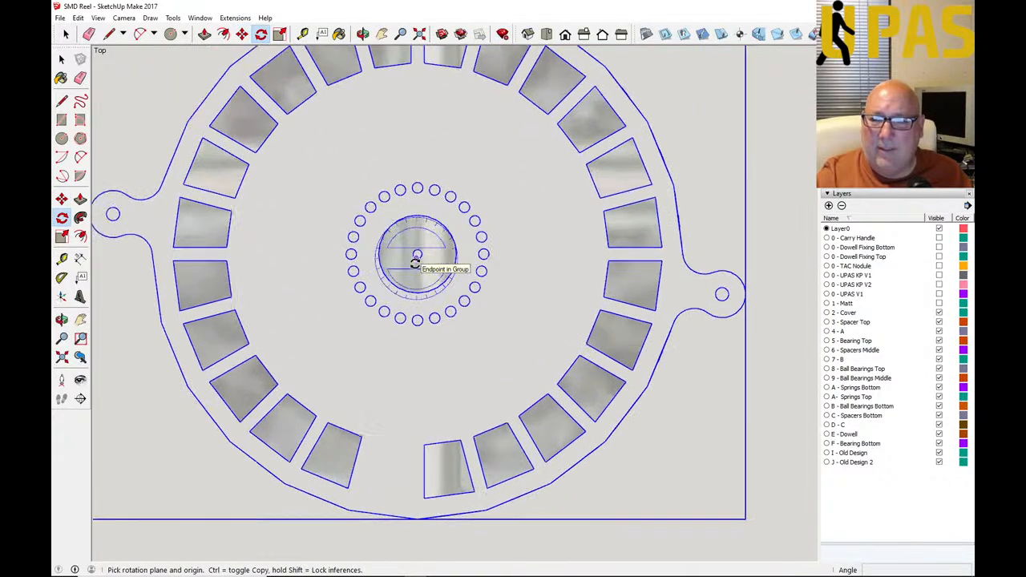
scroll(419, 269, "up", 2)
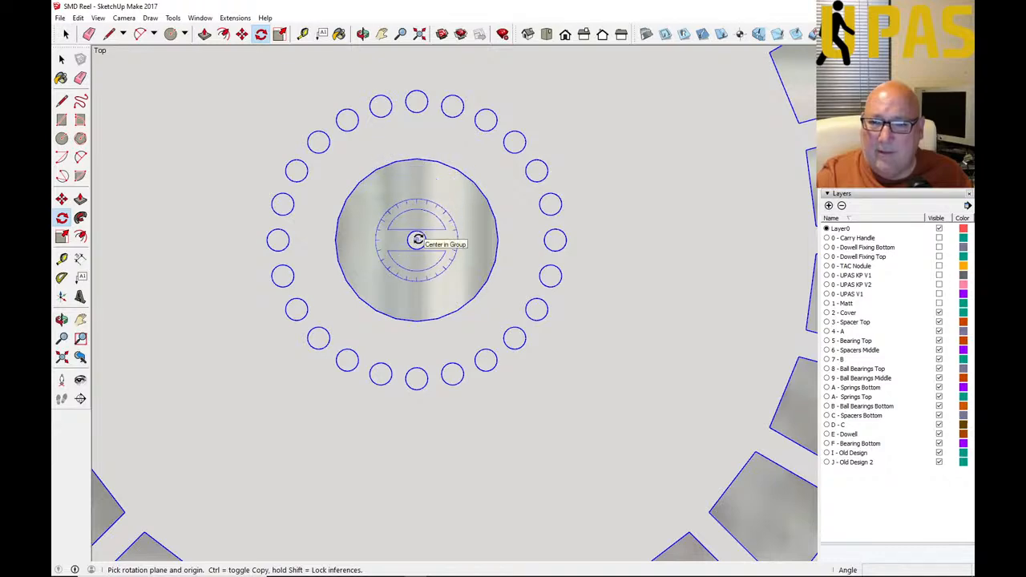
scroll(416, 239, "down", 2)
scroll(417, 240, "down", 6)
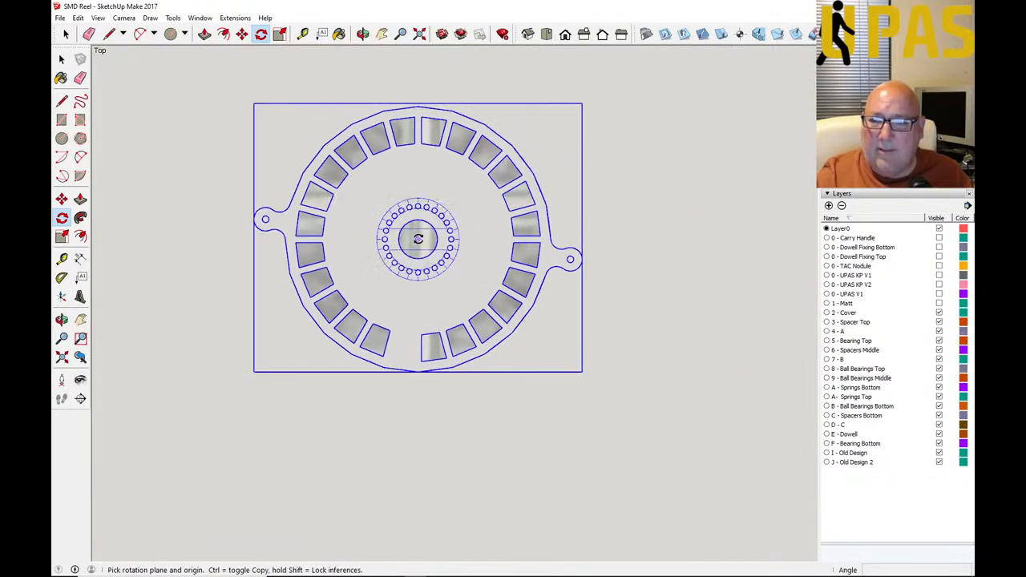
left_click(417, 239)
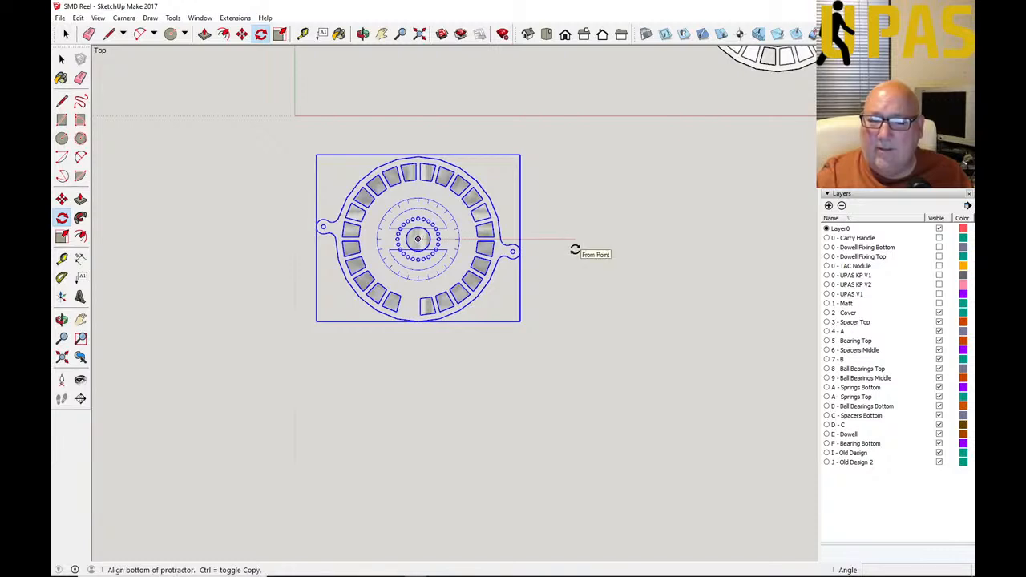
left_click(574, 250)
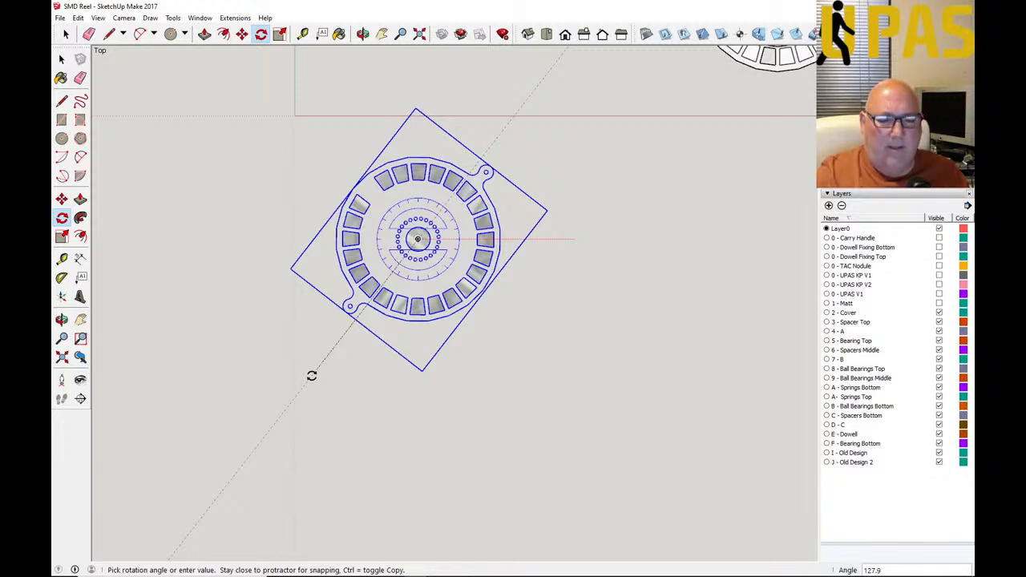
key("Escape")
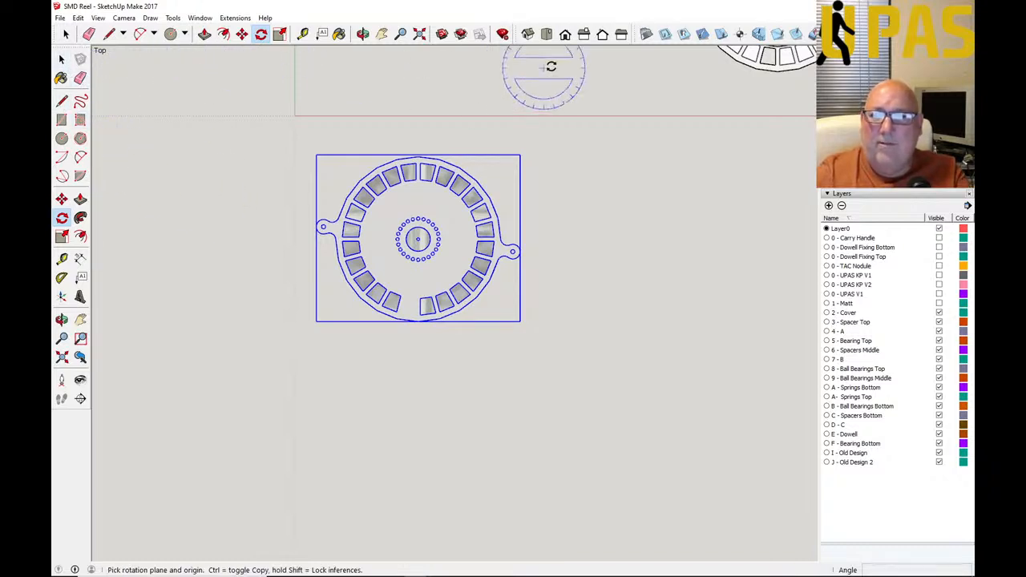
Step: Create two guide lines on the C tray copy's side, 10 mm from the green axis and 10 mm from the red axis
left_click(302, 34)
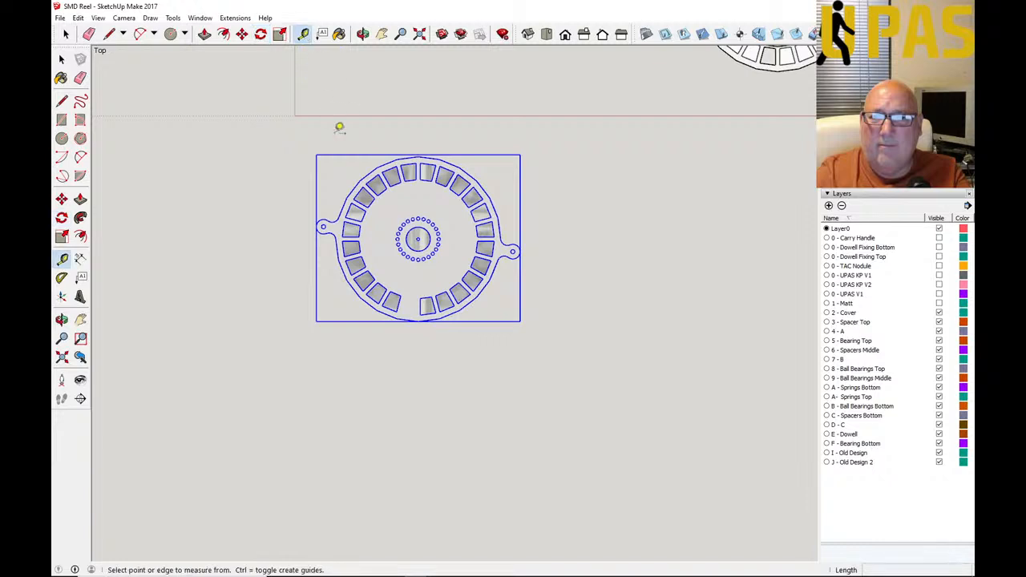
left_click(294, 147)
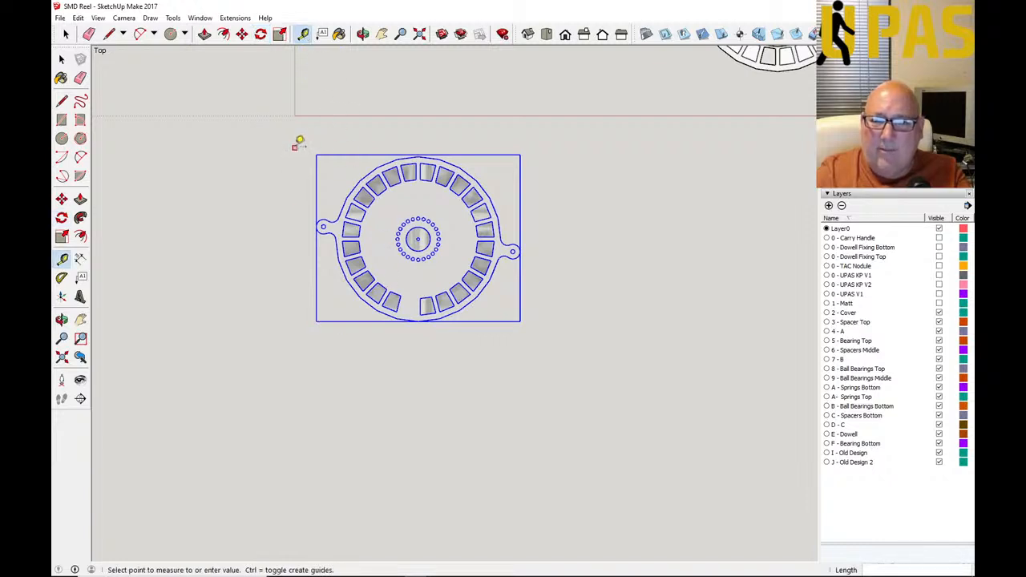
type("10")
key("Return")
left_click(345, 115)
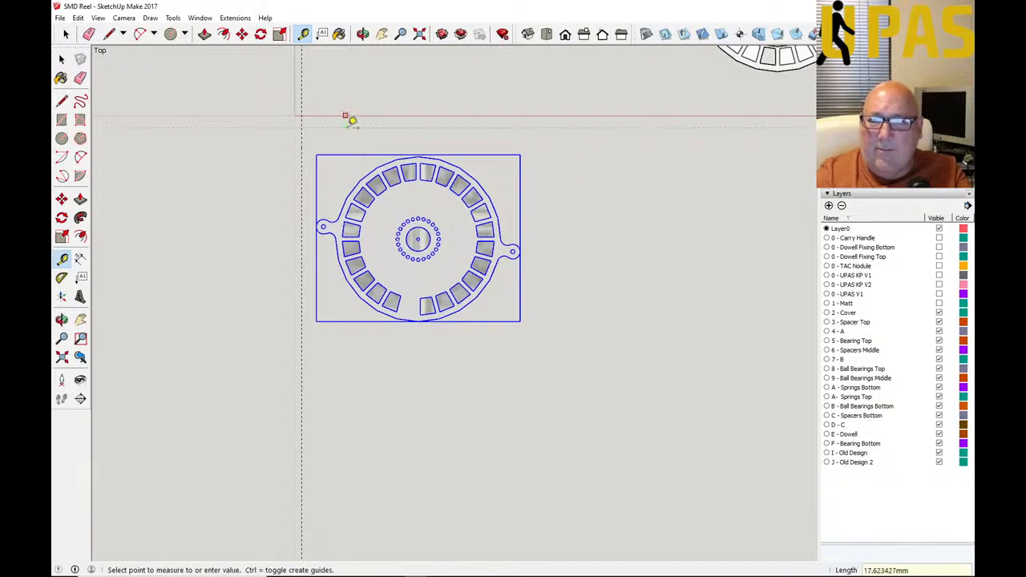
type("10")
key("Return")
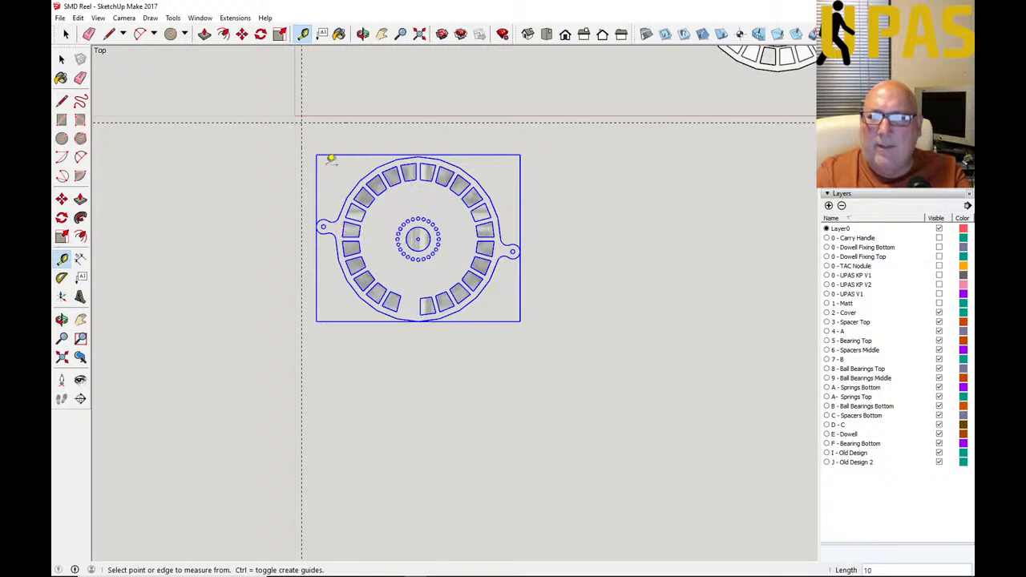
left_click(62, 58)
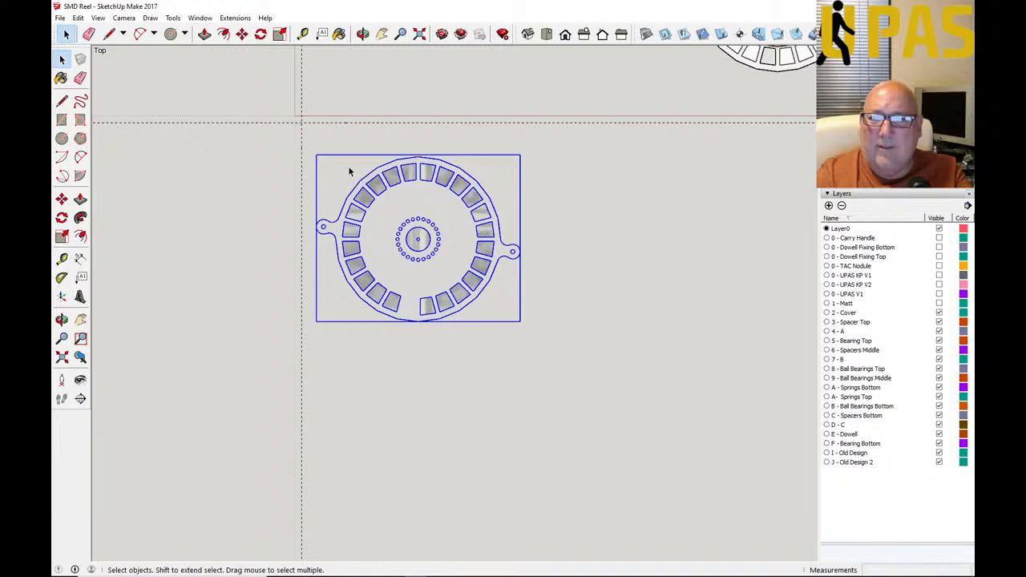
Step: Move the C tray copy by a rim vertex near the green axis onto the guide line parallel to that axis
left_click(241, 33)
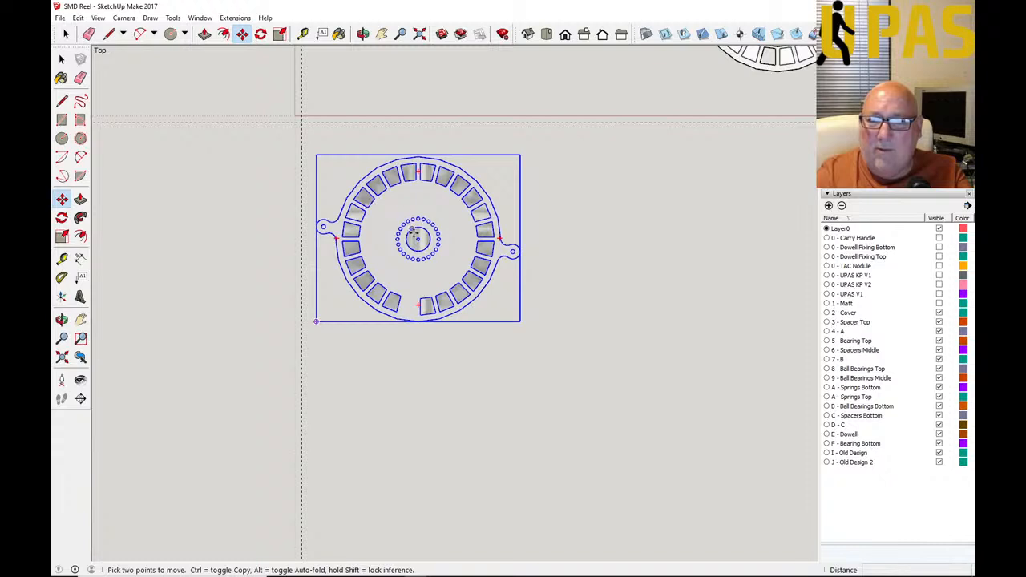
scroll(418, 239, "up", 2)
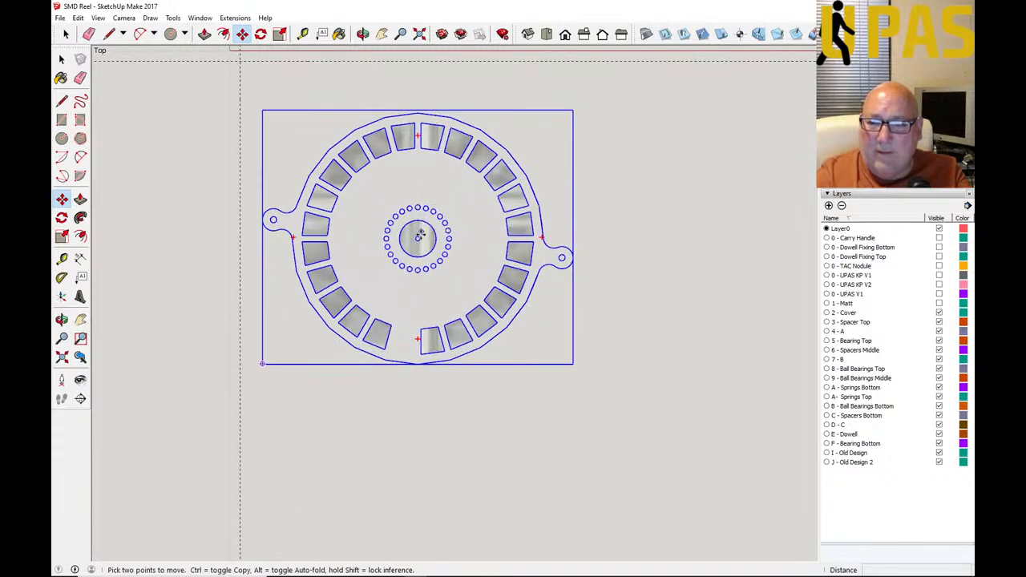
scroll(418, 238, "up", 2)
scroll(417, 239, "up", 1)
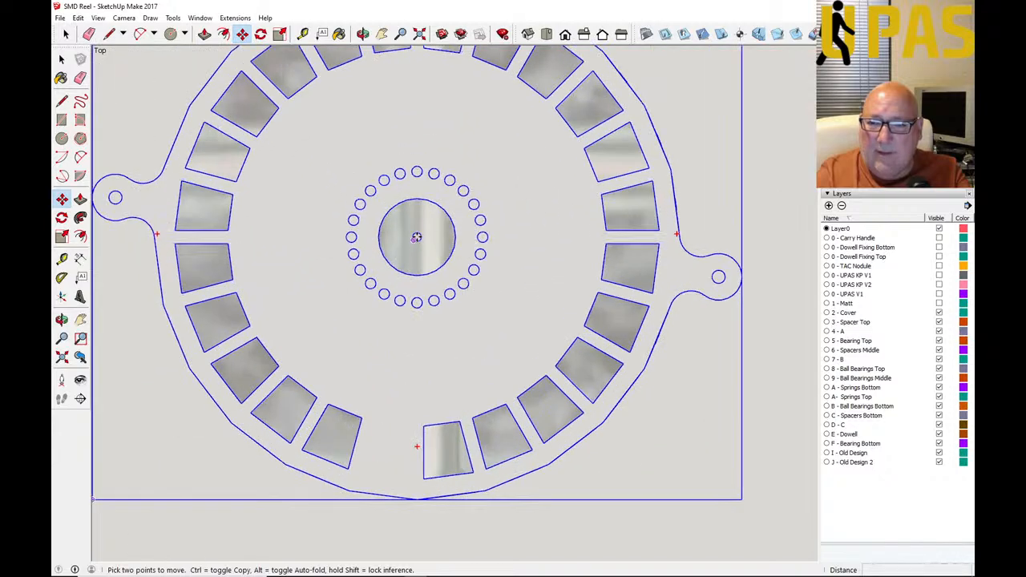
scroll(417, 237, "up", 1)
scroll(497, 234, "down", 1)
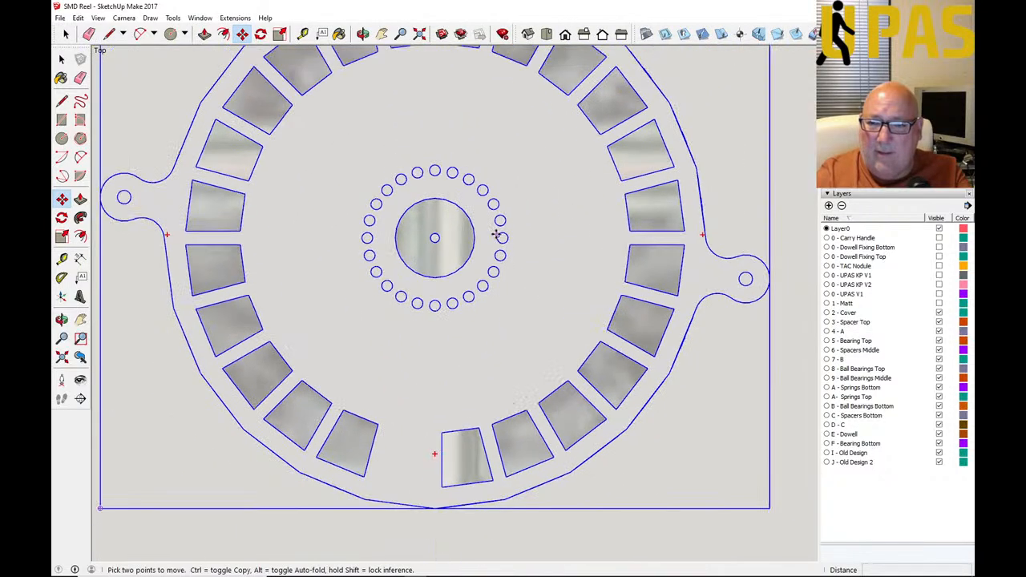
scroll(505, 237, "down", 2)
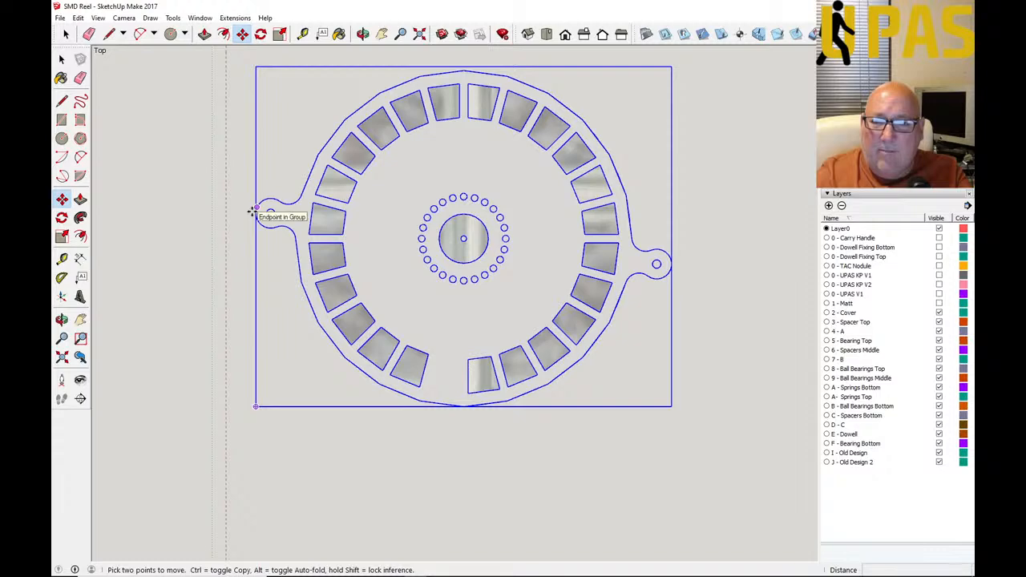
scroll(254, 210, "up", 1)
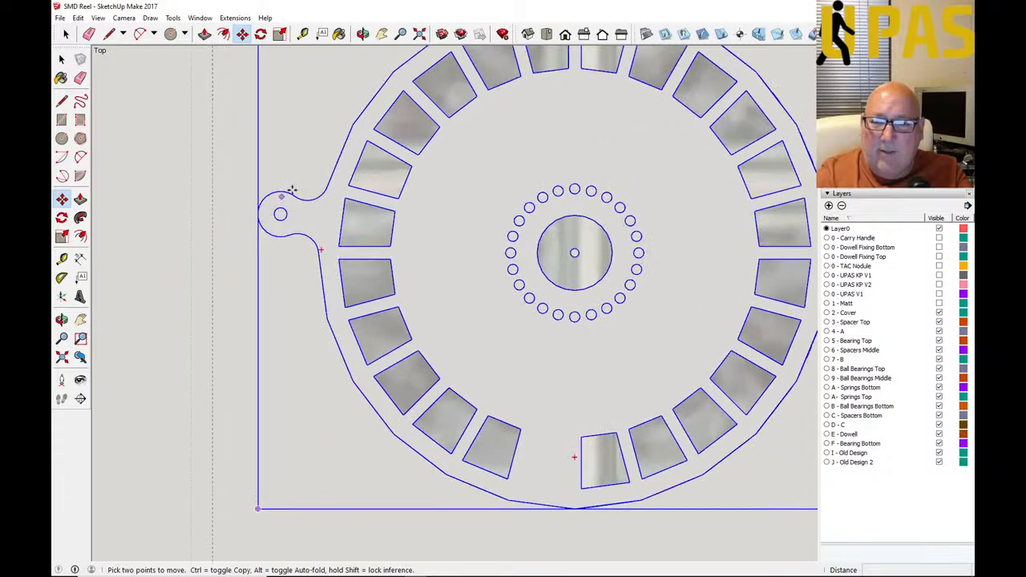
left_click(325, 318)
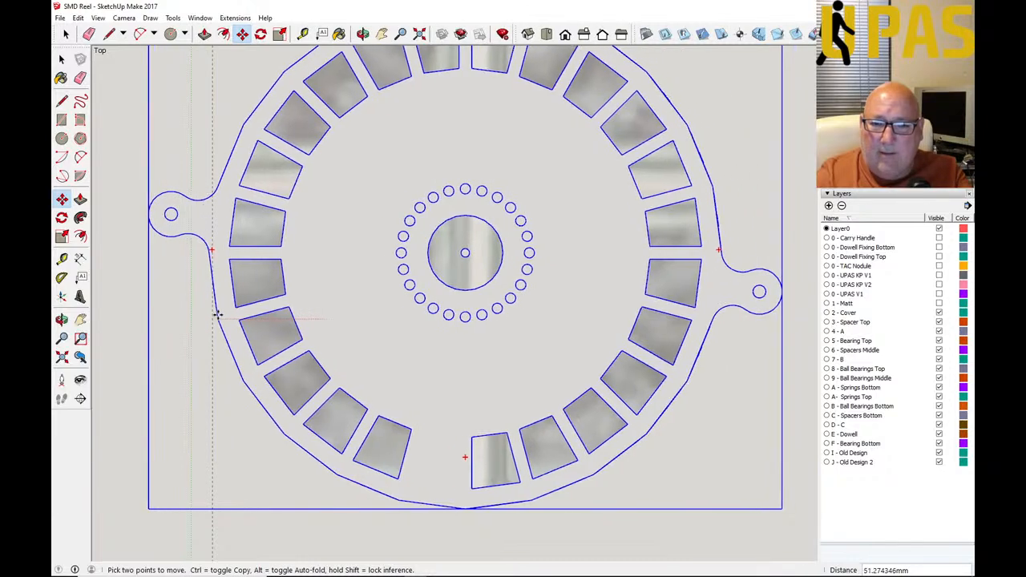
left_click(212, 315)
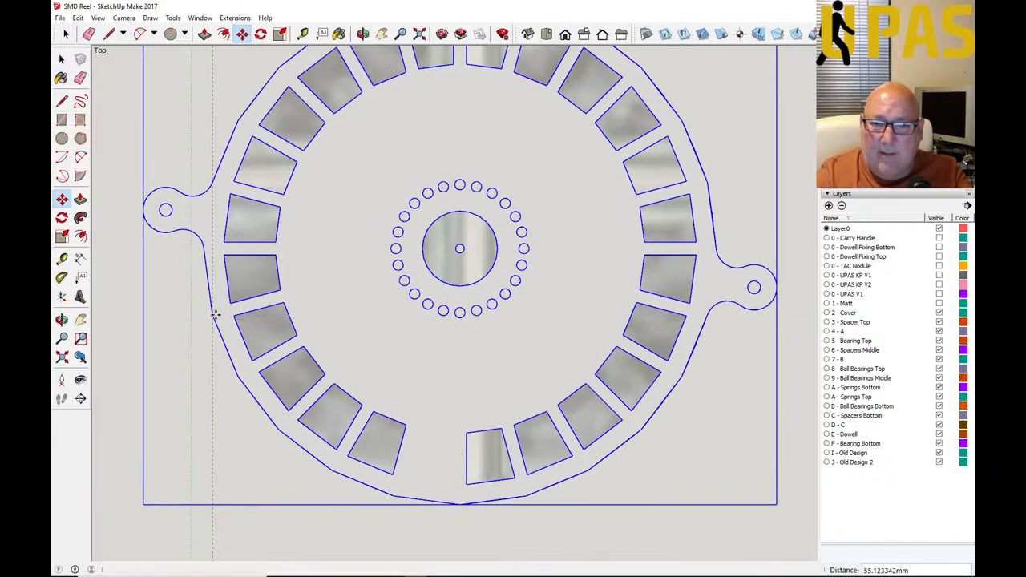
Step: Move the C tray copy by its rim vertex nearest the red axis onto the guide line parallel to that axis
scroll(329, 392, "down", 4)
scroll(321, 392, "down", 2)
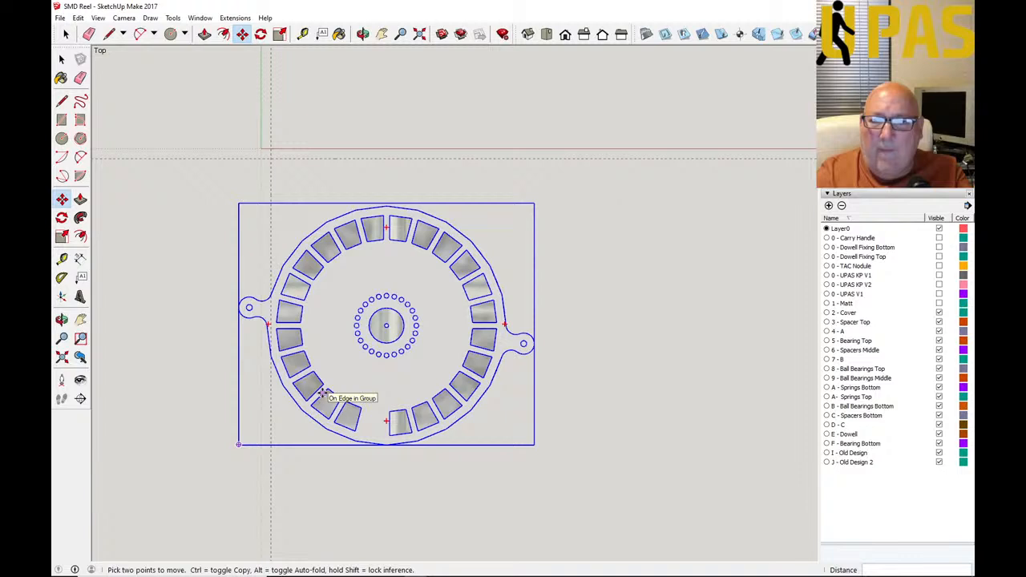
left_click(384, 206)
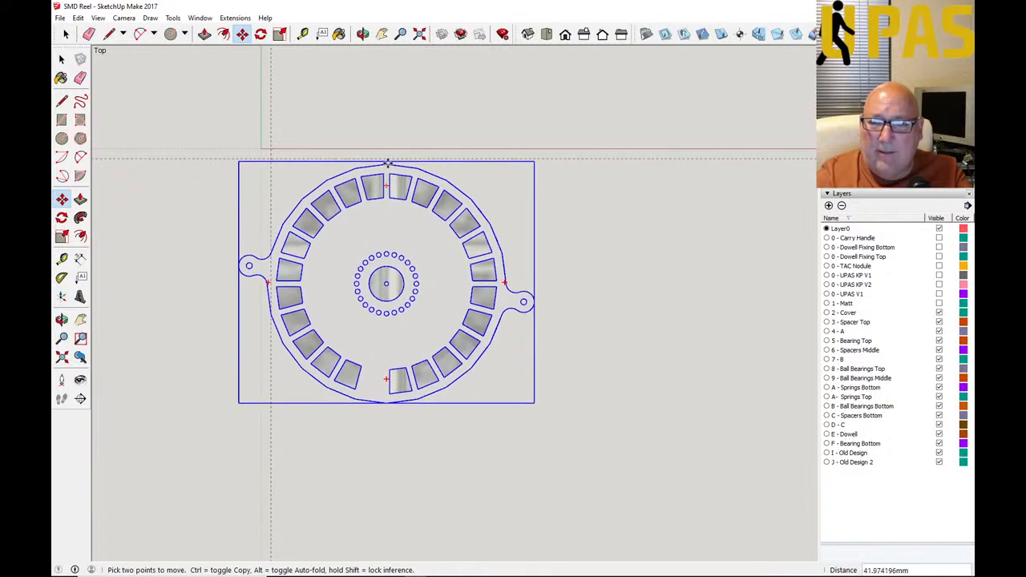
left_click(387, 161)
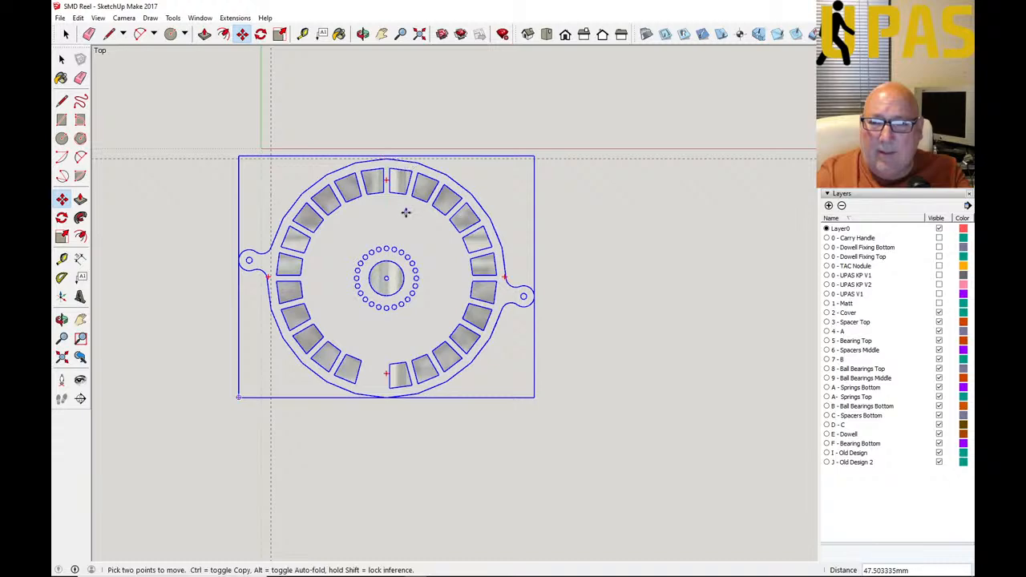
Step: Examine how the C tray copy's rim and lugs sit against the two guide lines
scroll(322, 288, "up", 2)
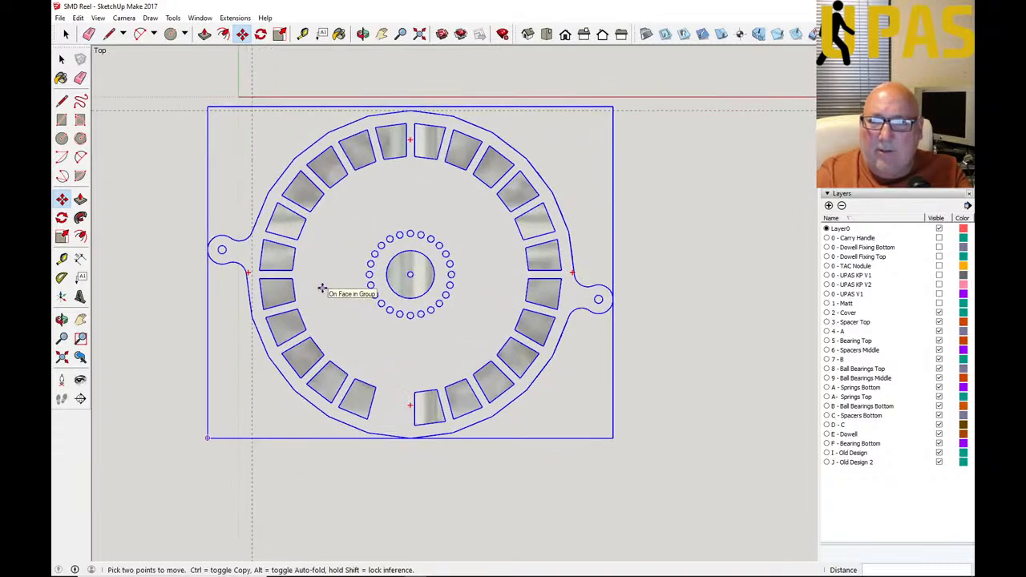
scroll(261, 327, "down", 1)
scroll(255, 323, "up", 4)
scroll(255, 324, "down", 5)
scroll(376, 174, "up", 2)
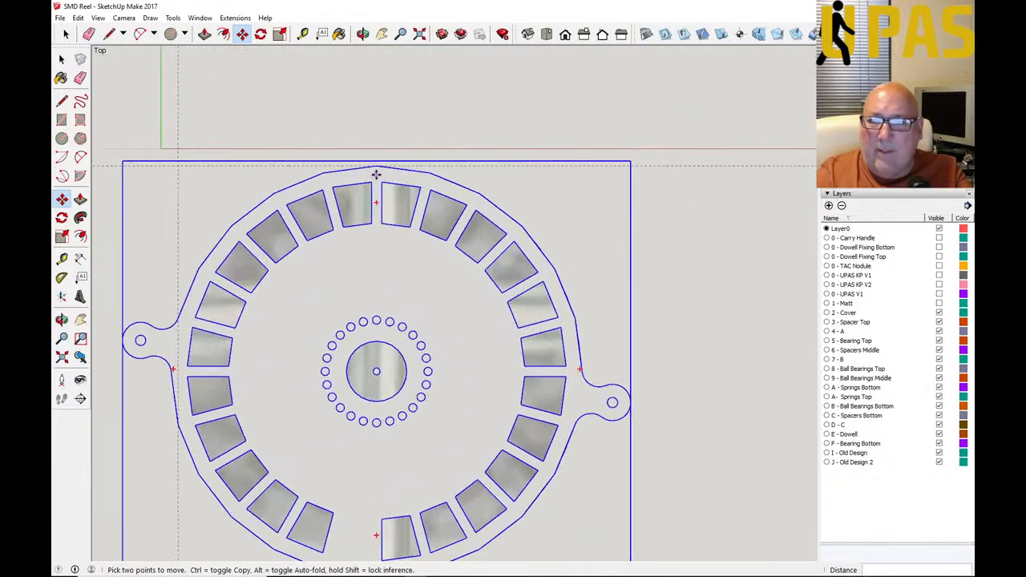
scroll(376, 174, "up", 3)
scroll(456, 177, "down", 4)
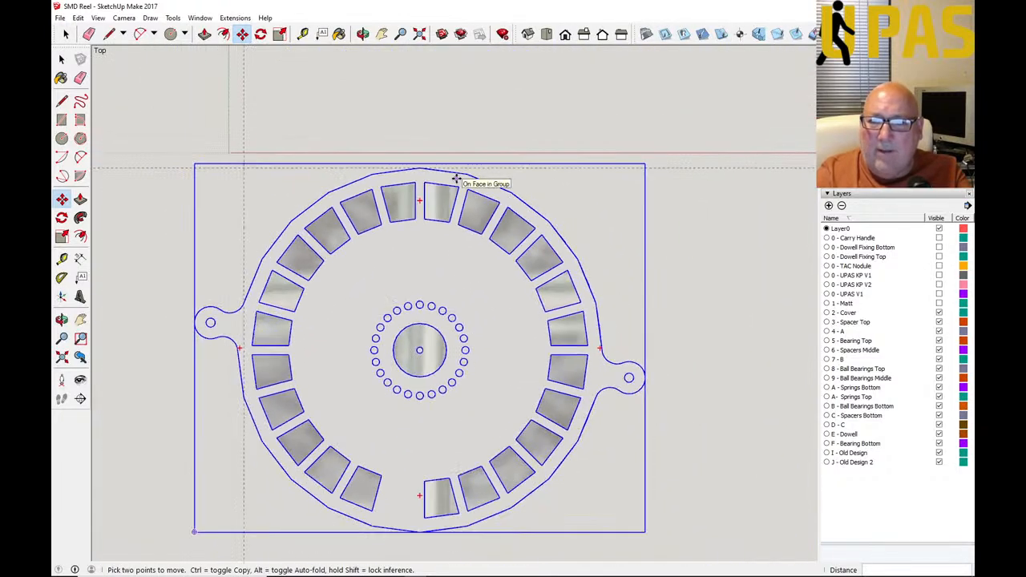
scroll(456, 176, "down", 1)
Step: Rotate the C tray copy about its central hole by about 47.5 degrees, bringing its two lugs onto a diagonal
left_click(261, 34)
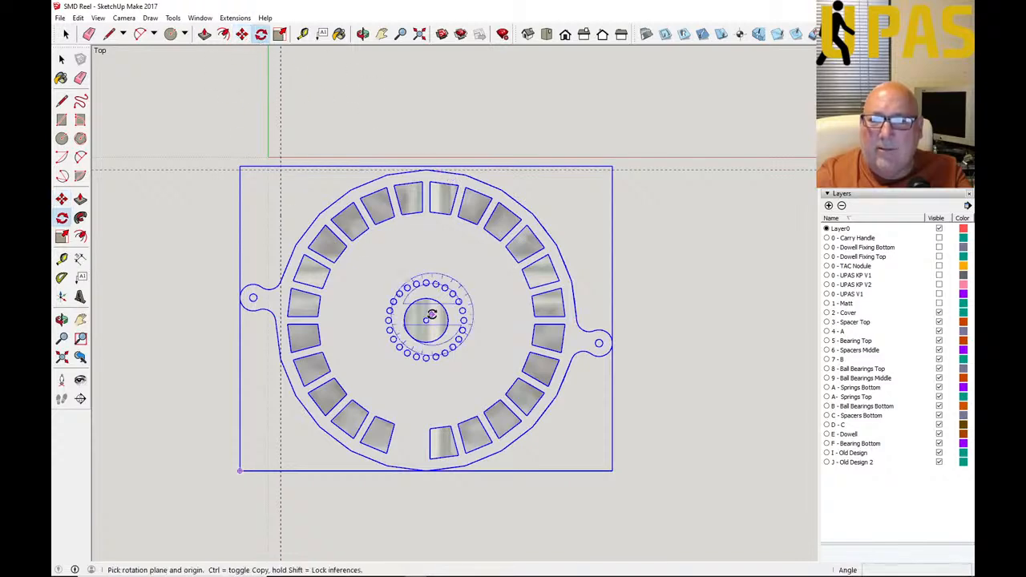
scroll(427, 318, "up", 6)
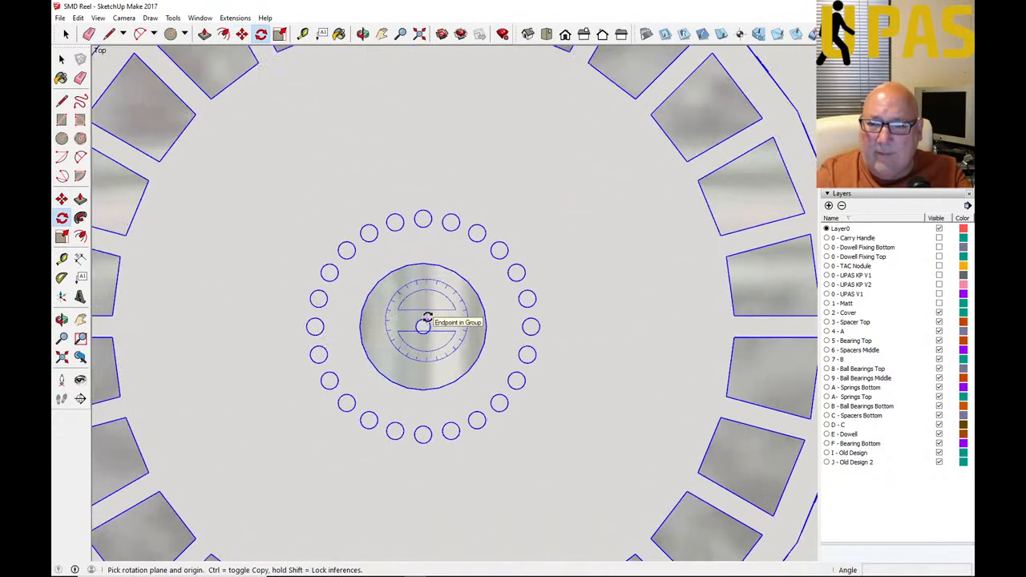
left_click(423, 326)
scroll(422, 326, "down", 6)
scroll(389, 326, "down", 1)
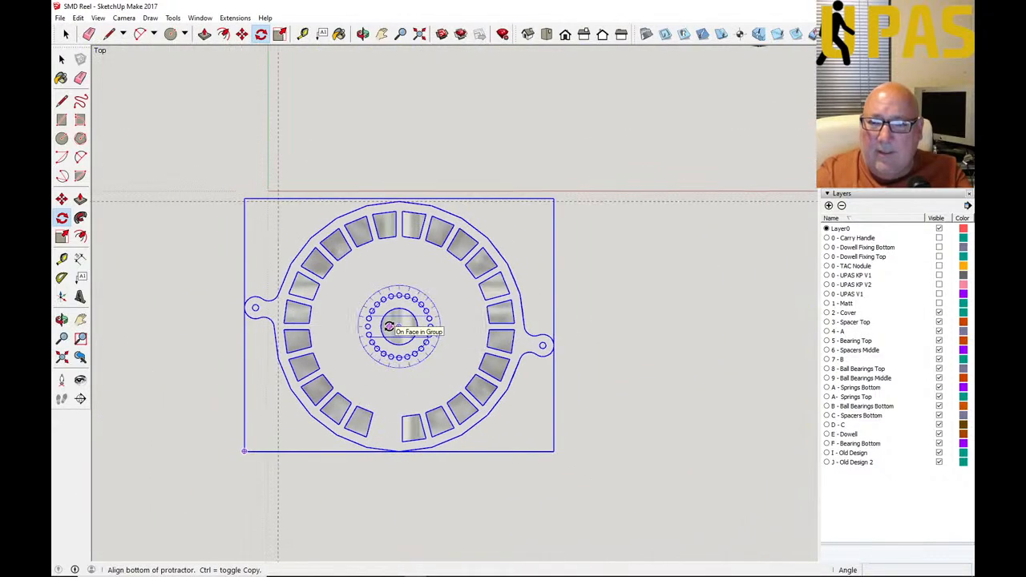
left_click(599, 325)
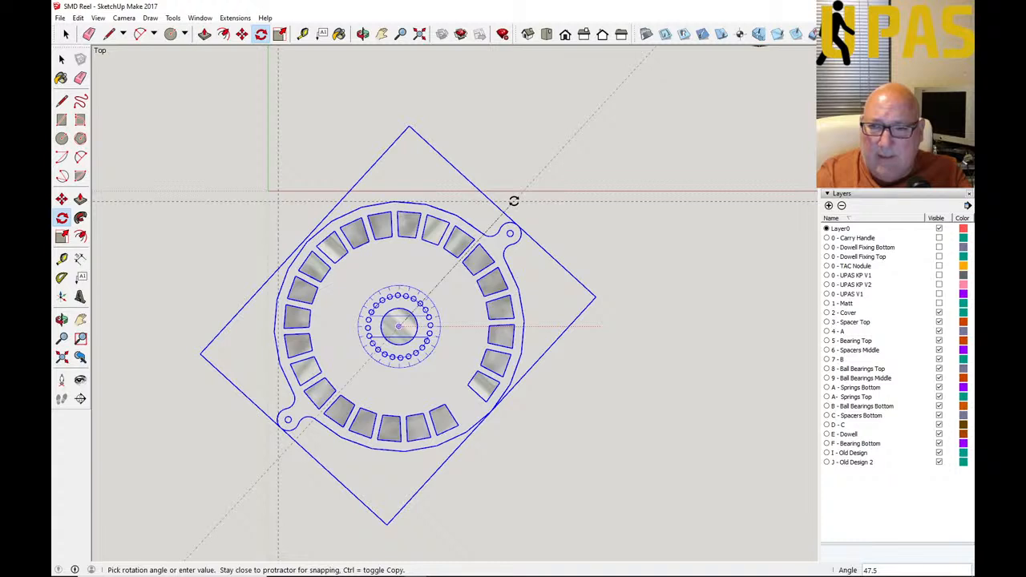
key("Escape")
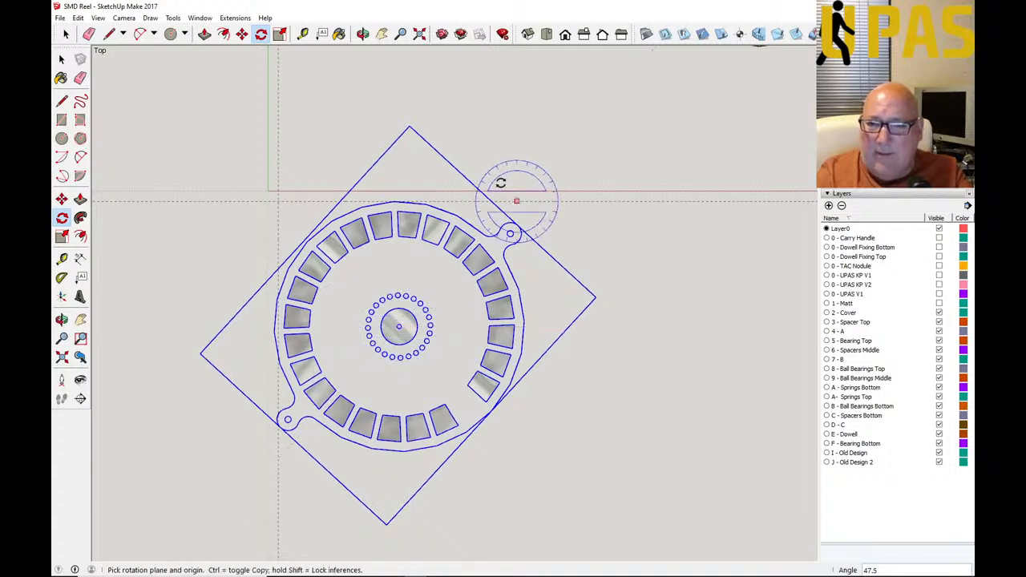
key("space")
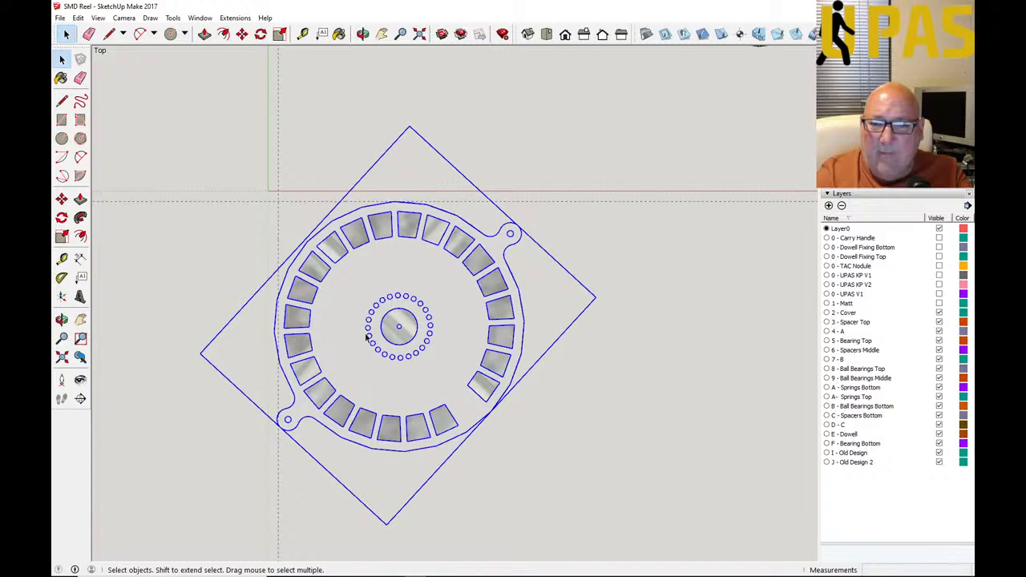
Step: Move the rotated C tray copy by its outermost rim vertex beside the green axis onto the guide line parallel to that axis
scroll(274, 343, "up", 3)
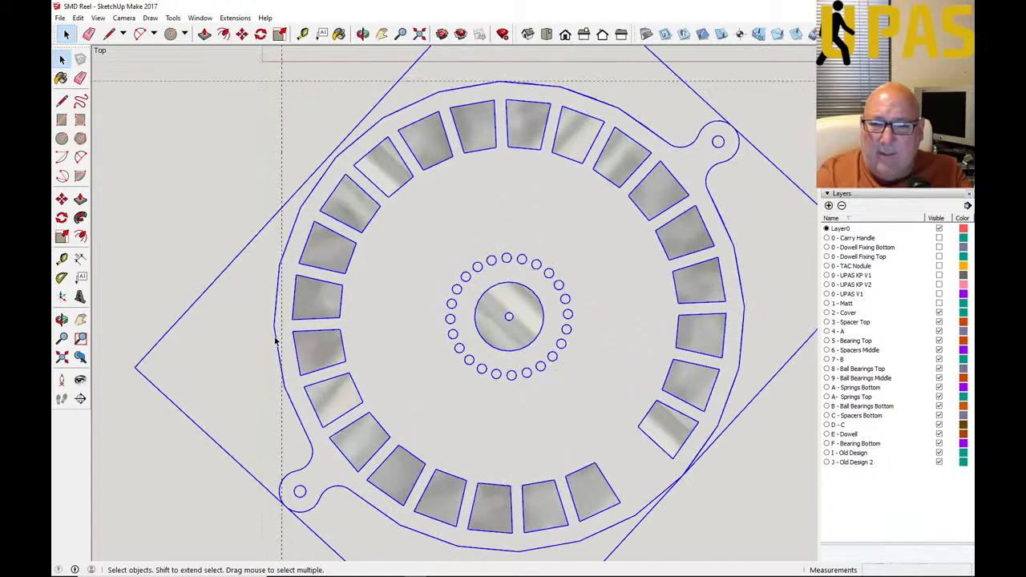
left_click(242, 33)
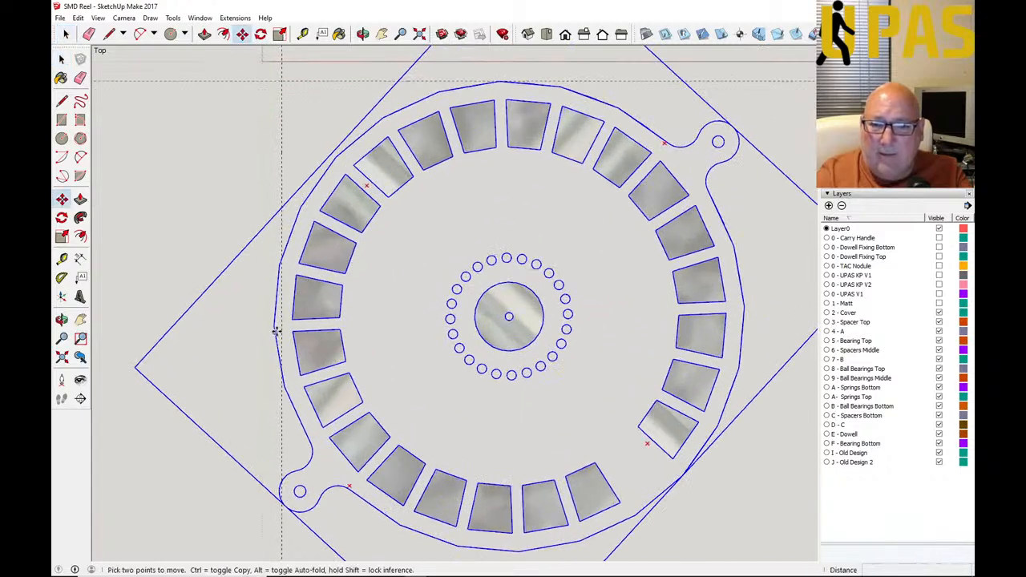
left_click(274, 327)
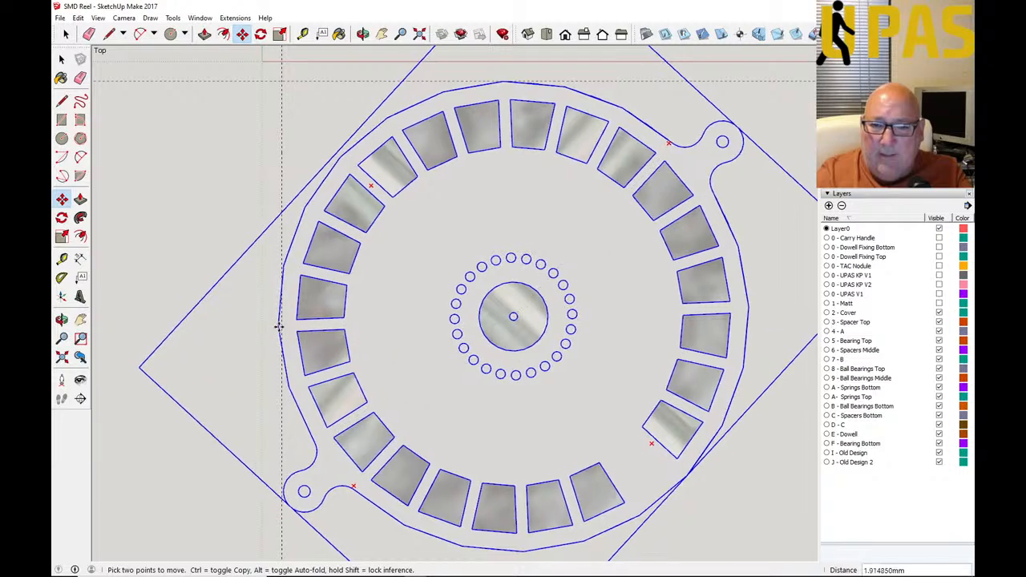
left_click(282, 326)
Step: Inspect the rotated C tray's rim near the red-axis guide line and the overall placement of its lugs and central hole
scroll(271, 326, "down", 2)
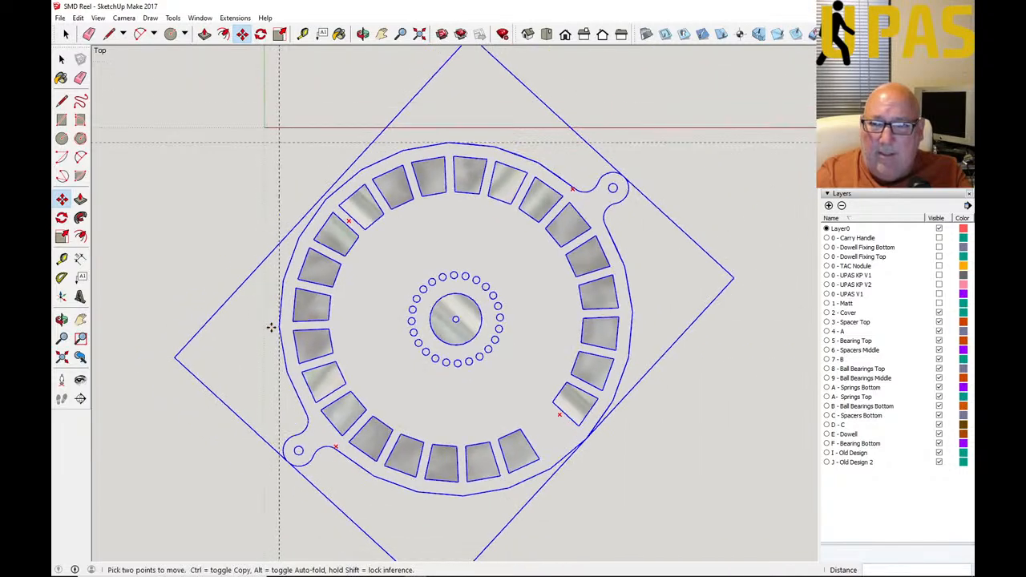
scroll(459, 163, "up", 2)
scroll(459, 163, "up", 3)
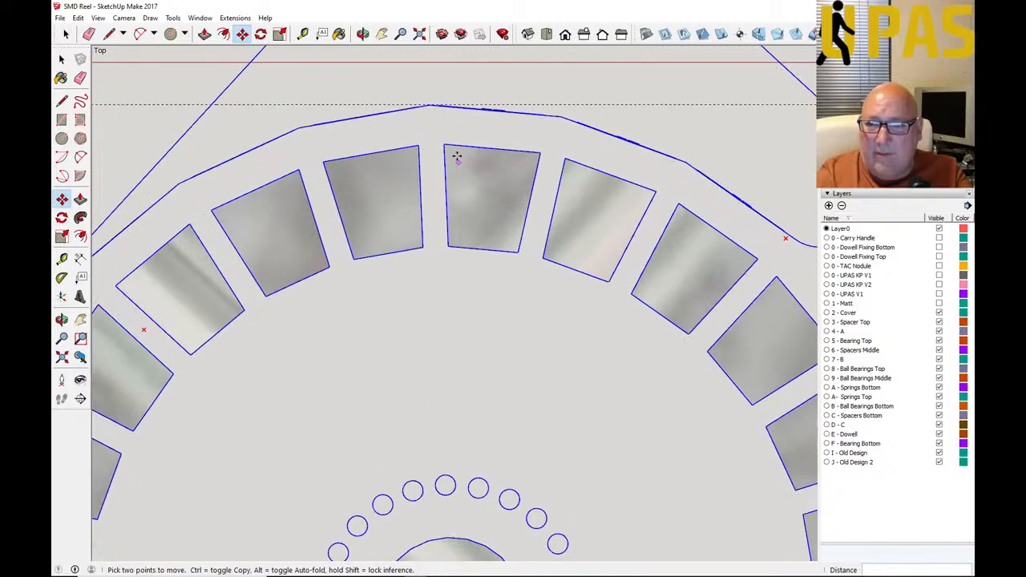
scroll(450, 134, "down", 5)
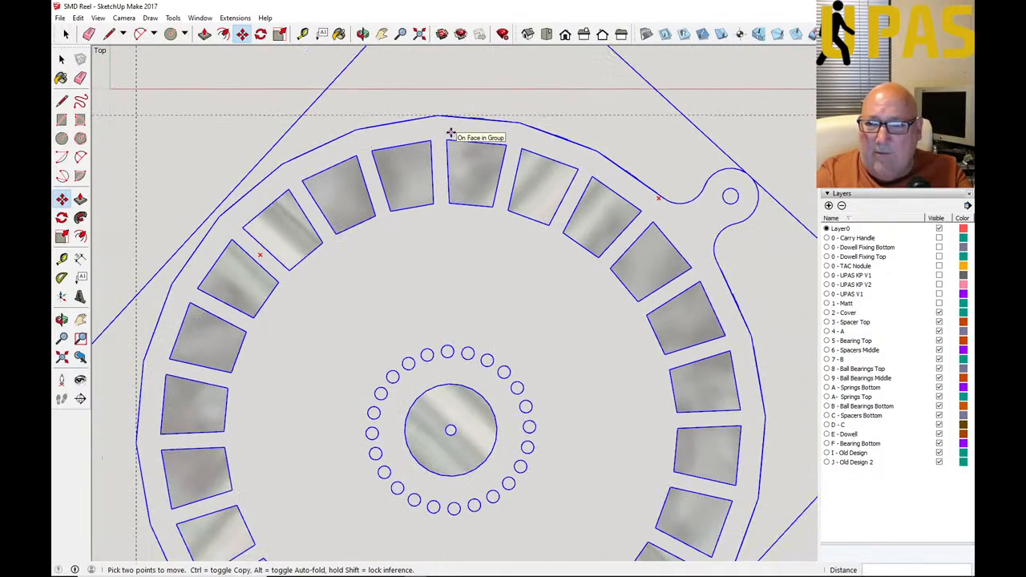
scroll(448, 140, "down", 1)
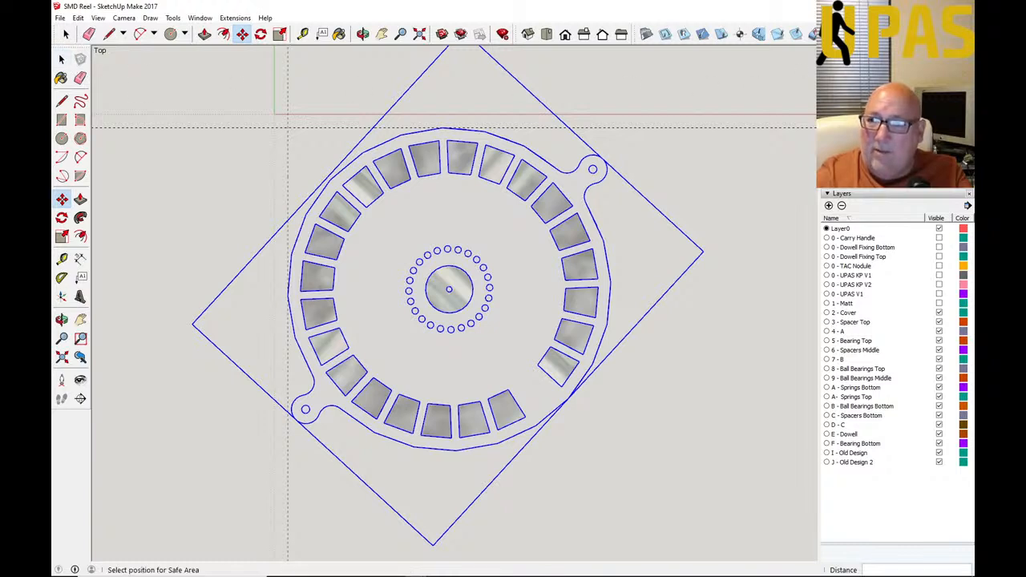
scroll(549, 231, "down", 1)
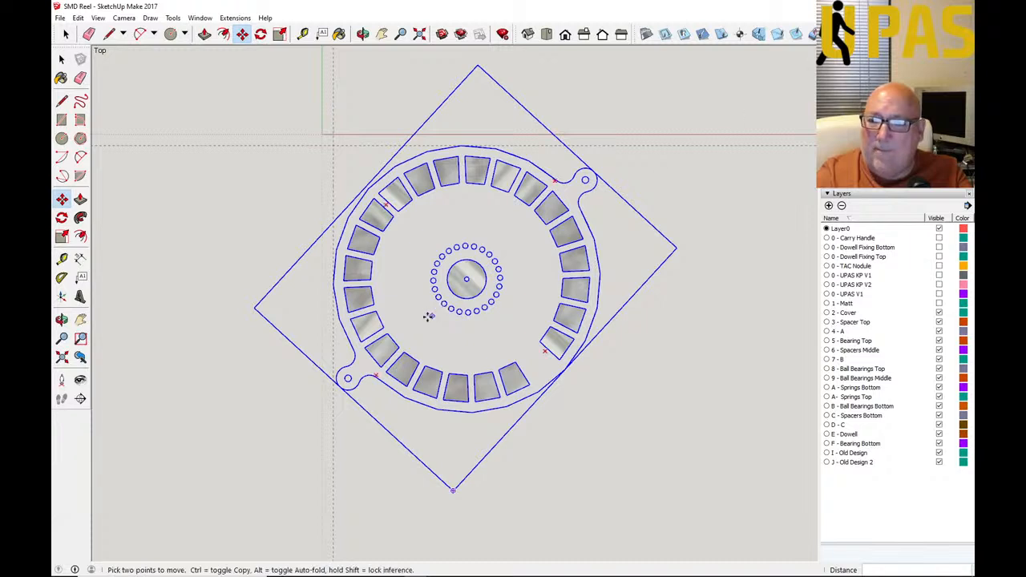
scroll(410, 318, "down", 1)
scroll(408, 319, "up", 2)
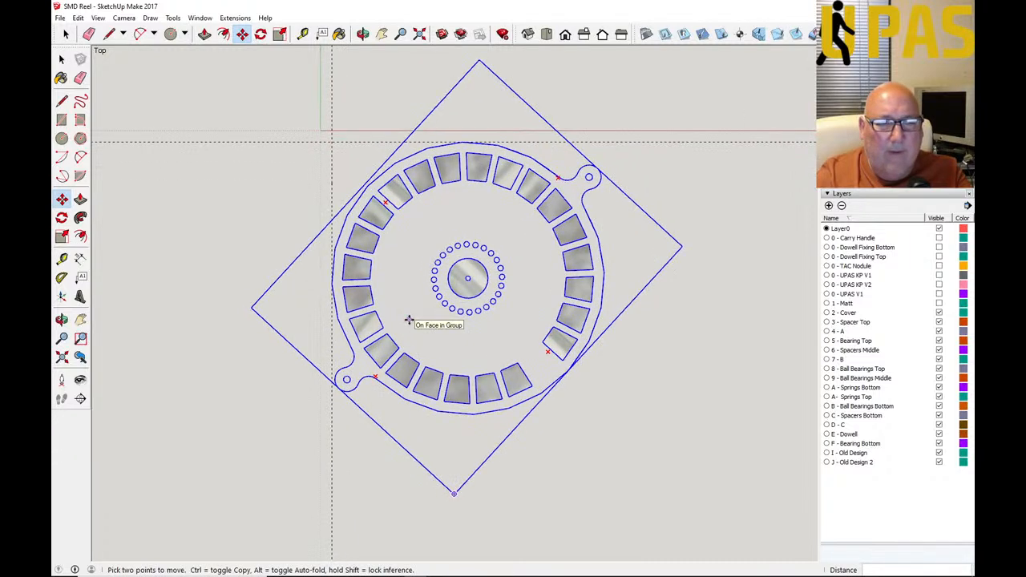
scroll(366, 322, "down", 1)
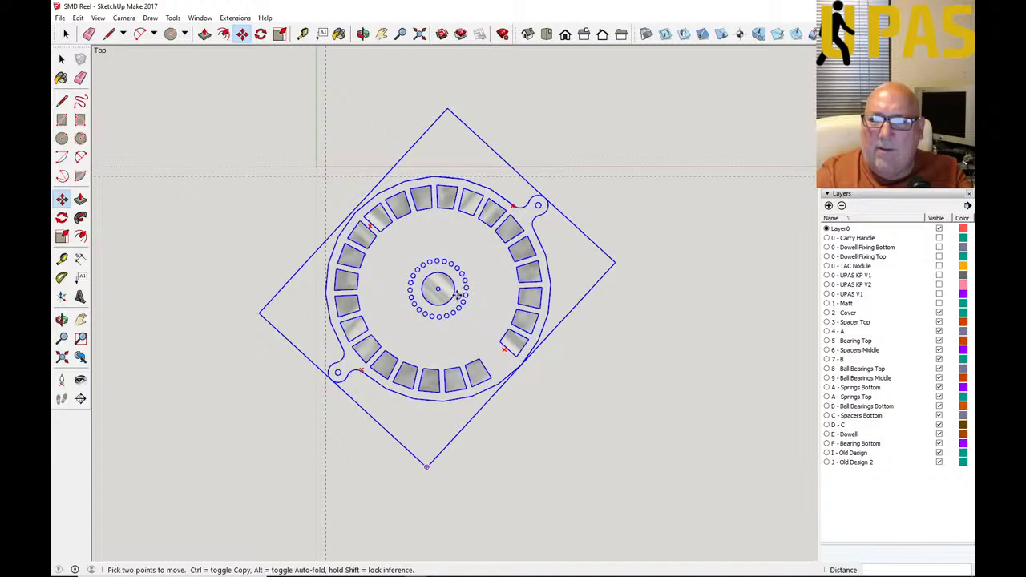
scroll(455, 295, "up", 2)
scroll(453, 294, "up", 2)
scroll(437, 298, "down", 1)
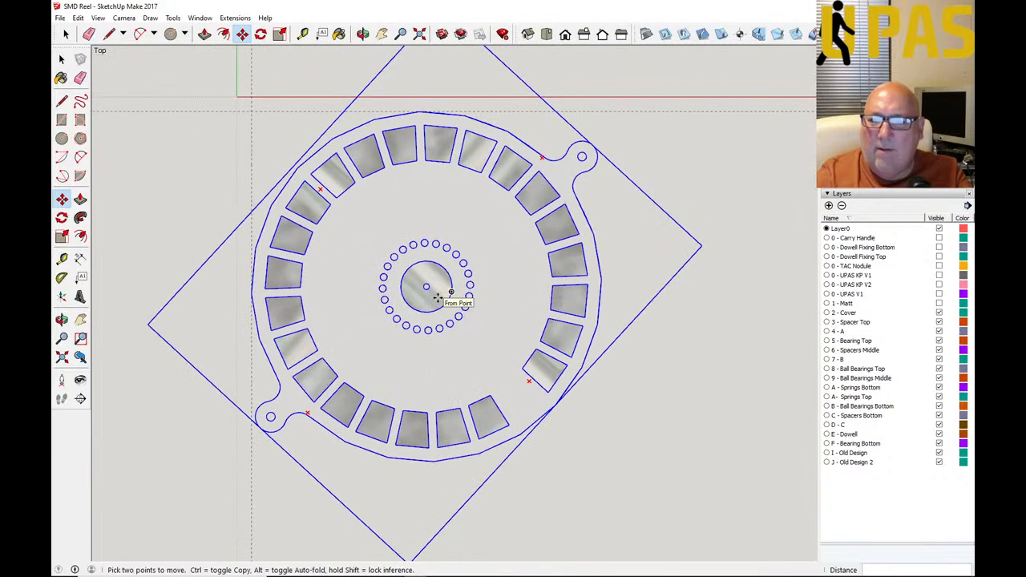
scroll(438, 297, "down", 1)
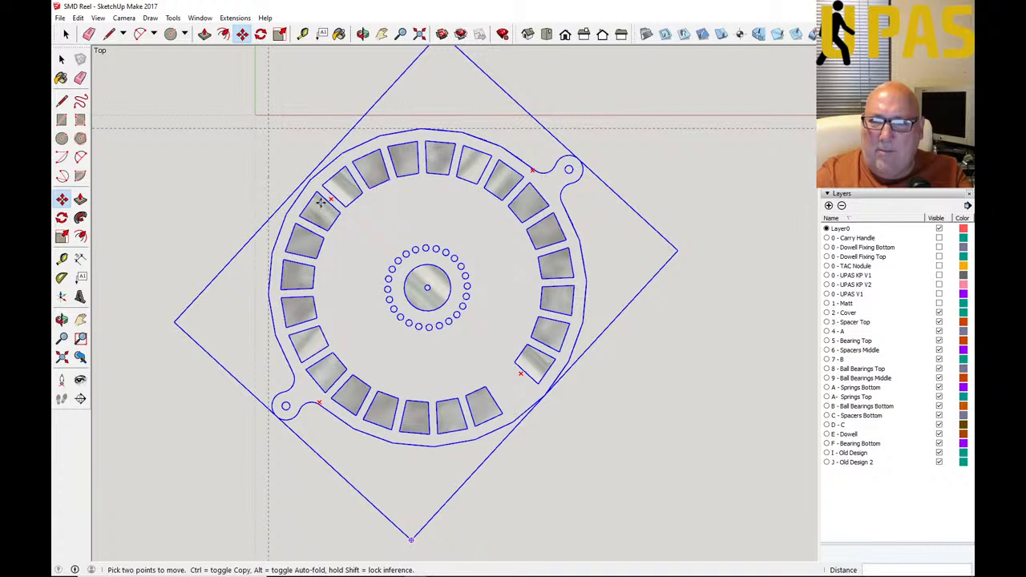
Step: Deselect the C tray copy and save the SMD Reel model
left_click(62, 58)
left_click(160, 172)
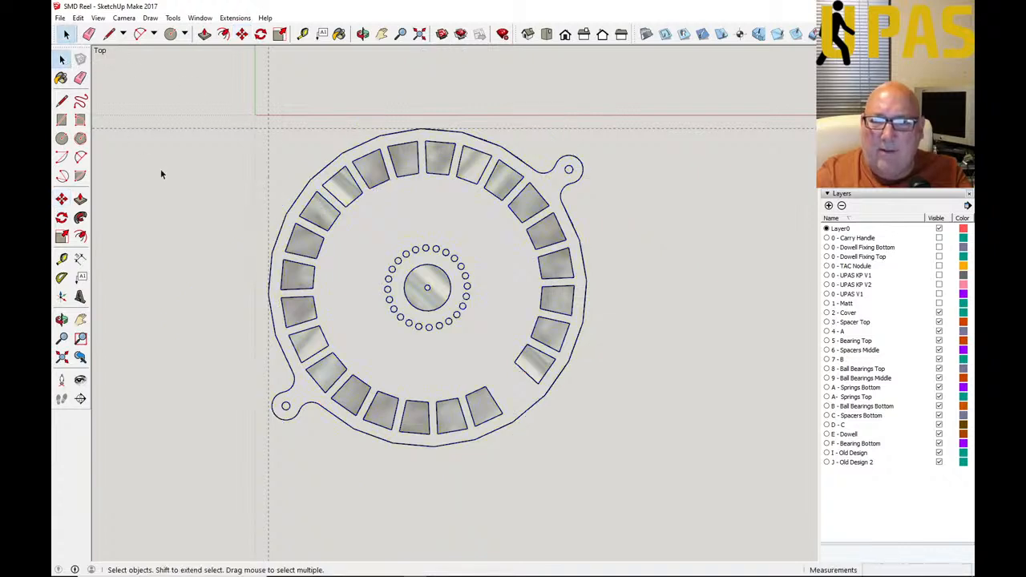
left_click(60, 18)
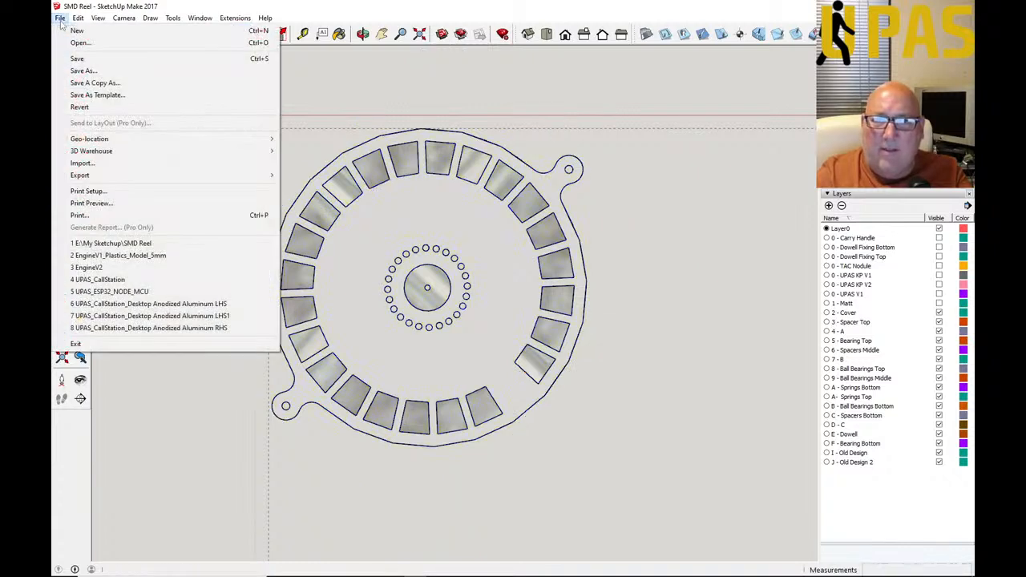
left_click(90, 60)
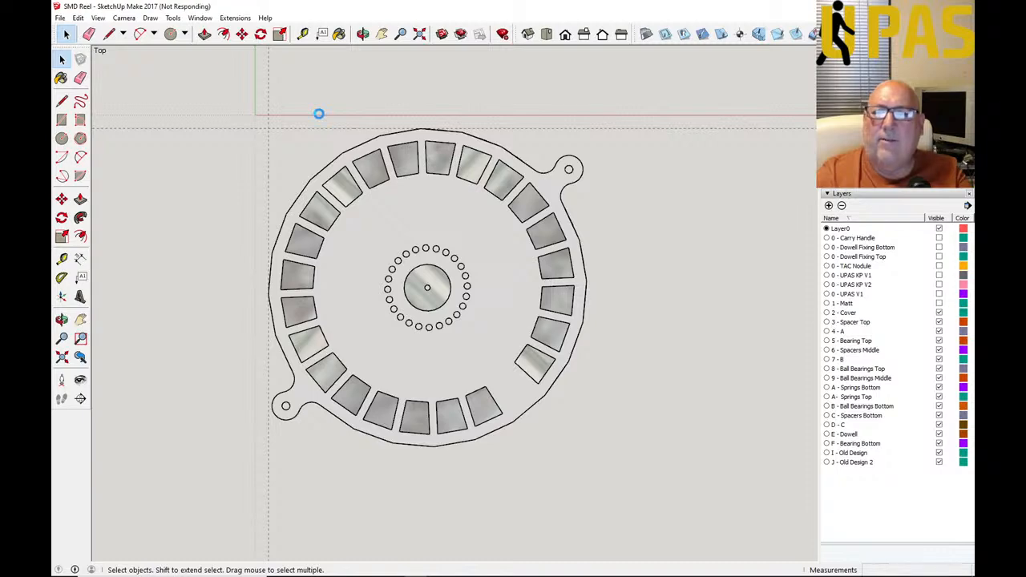
Step: Examine the C tray in an oblique 3D view, including its compartments, C-numbered labels, lugs and central ring of holes
left_click(363, 34)
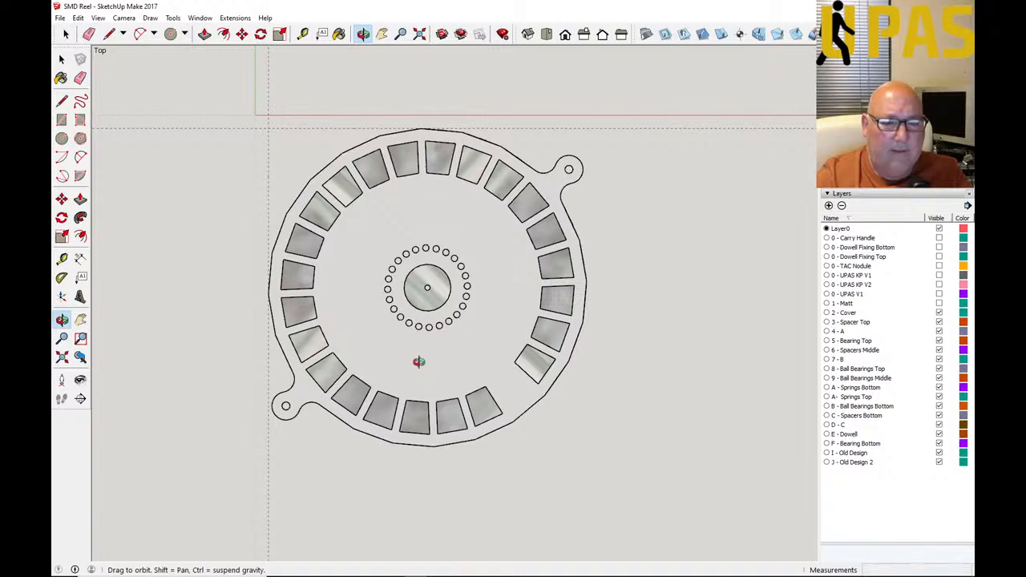
left_click_drag(418, 362, 419, 296)
scroll(386, 346, "up", 5)
left_click_drag(369, 379, 391, 298)
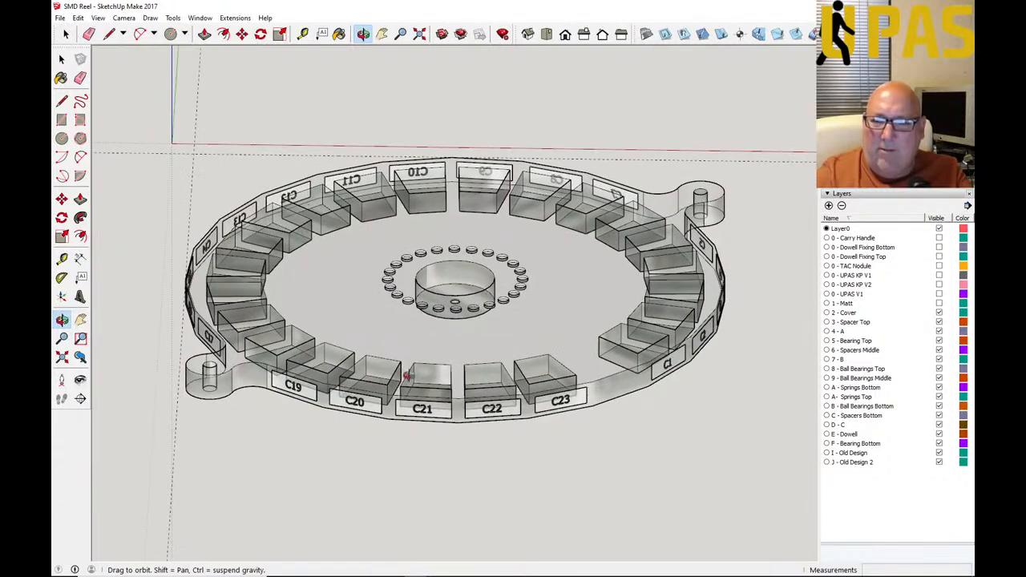
scroll(397, 347, "down", 2)
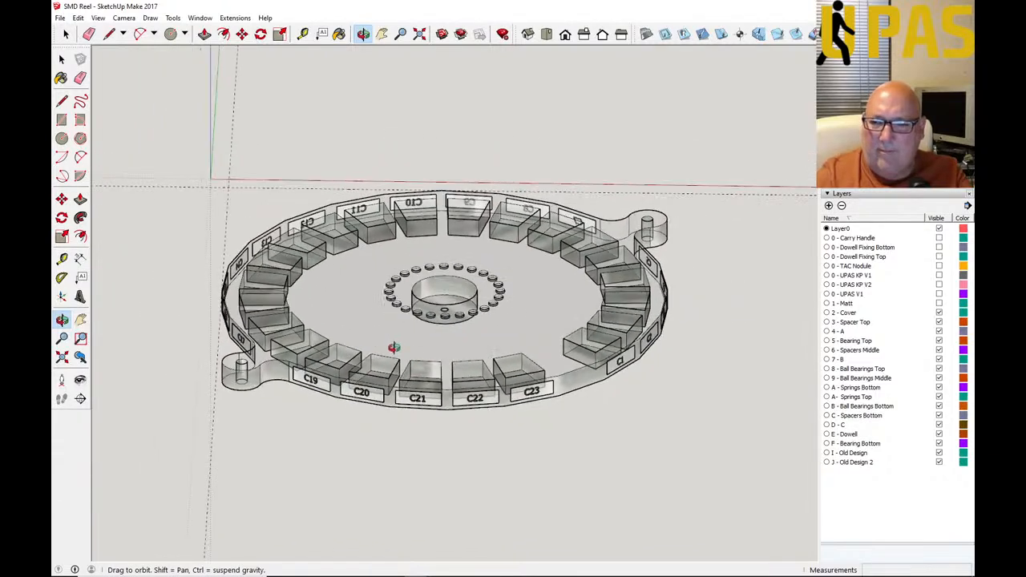
scroll(393, 346, "up", 2)
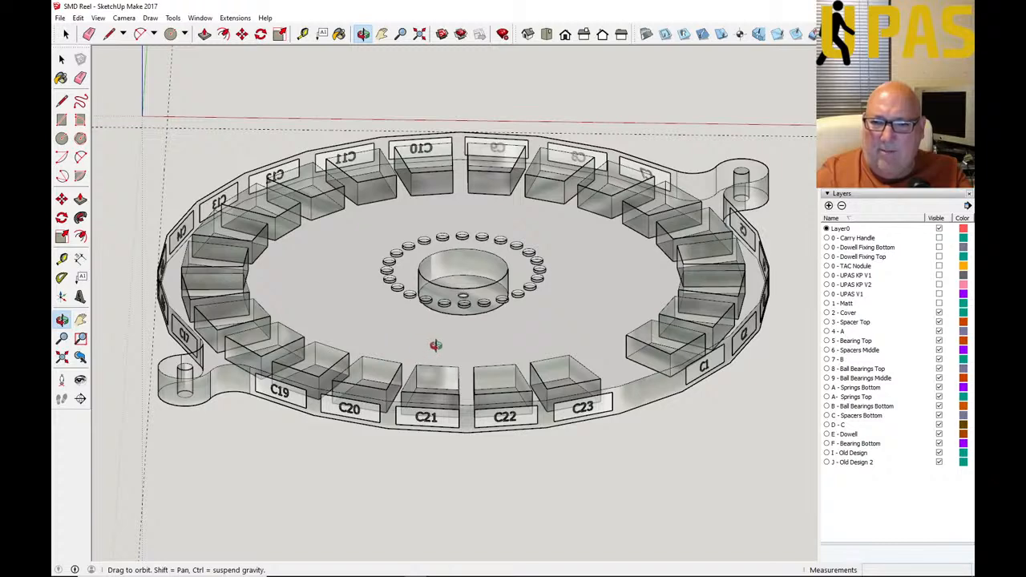
scroll(529, 338, "down", 3)
scroll(445, 346, "up", 3)
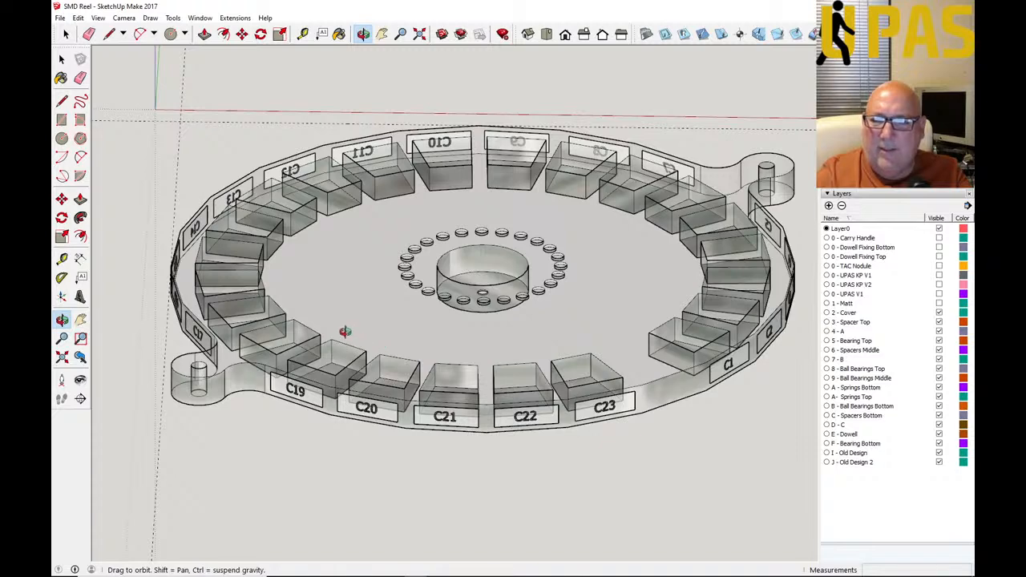
scroll(333, 332, "down", 2)
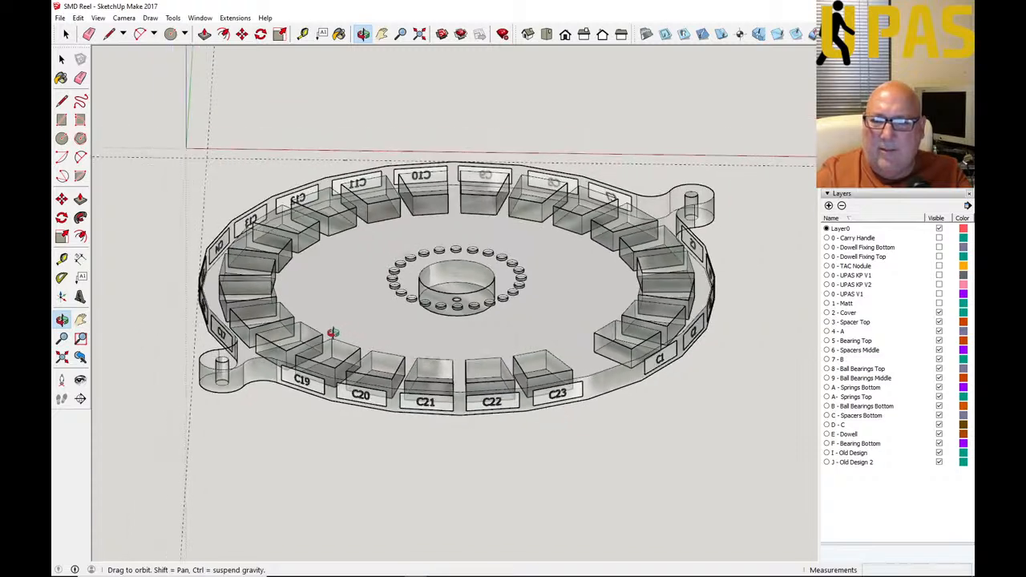
scroll(333, 332, "down", 1)
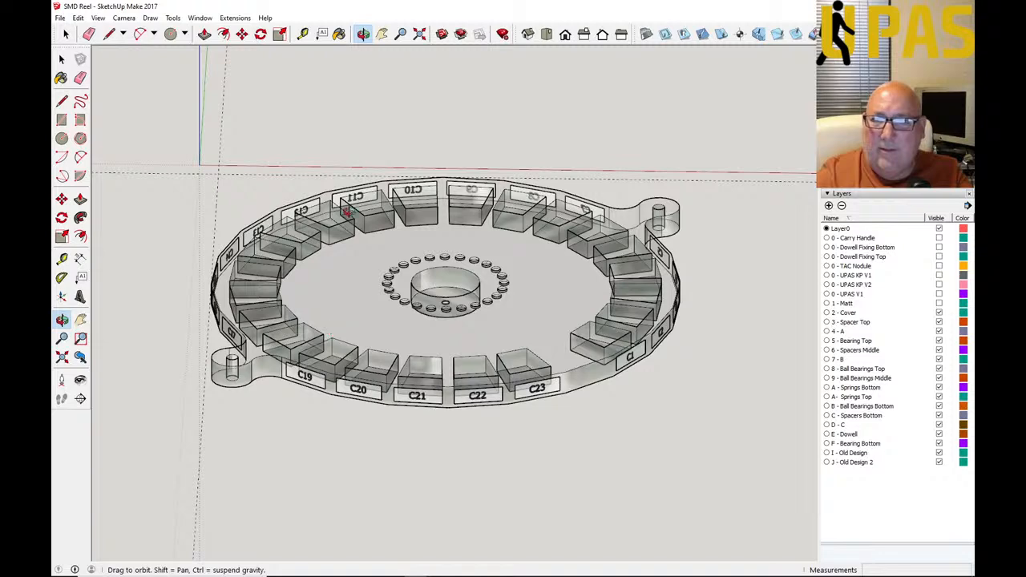
Step: Return to the top view and check the tray's rim vertex and lower lug against the guide line parallel to the green axis
left_click(546, 35)
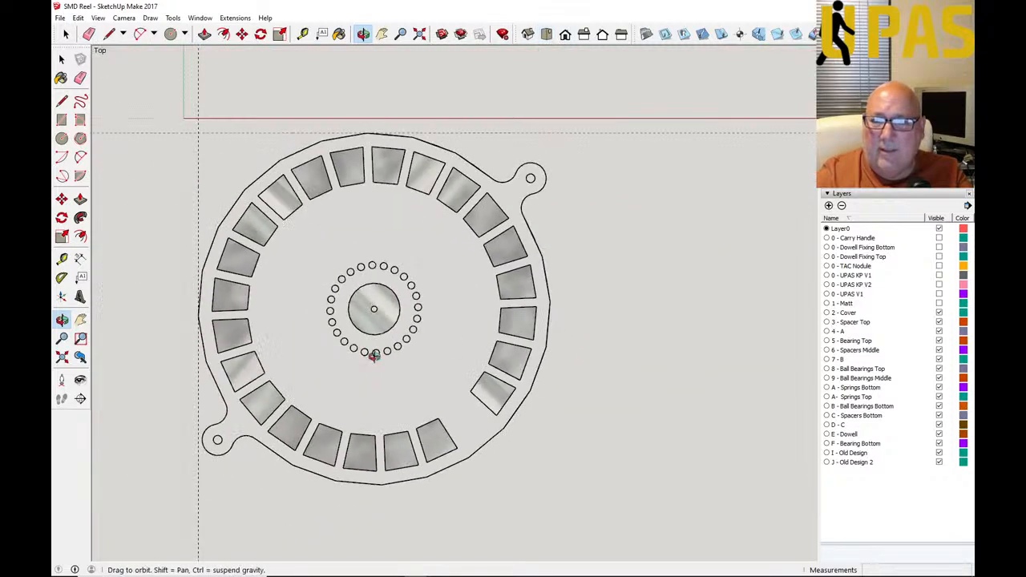
scroll(313, 350, "up", 5)
scroll(254, 328, "down", 4)
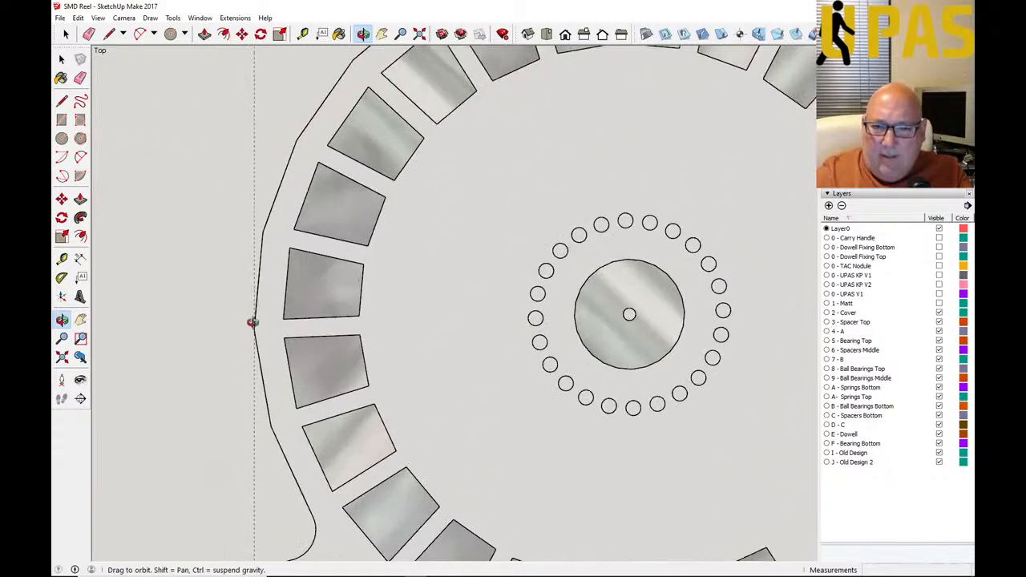
scroll(270, 473, "up", 4)
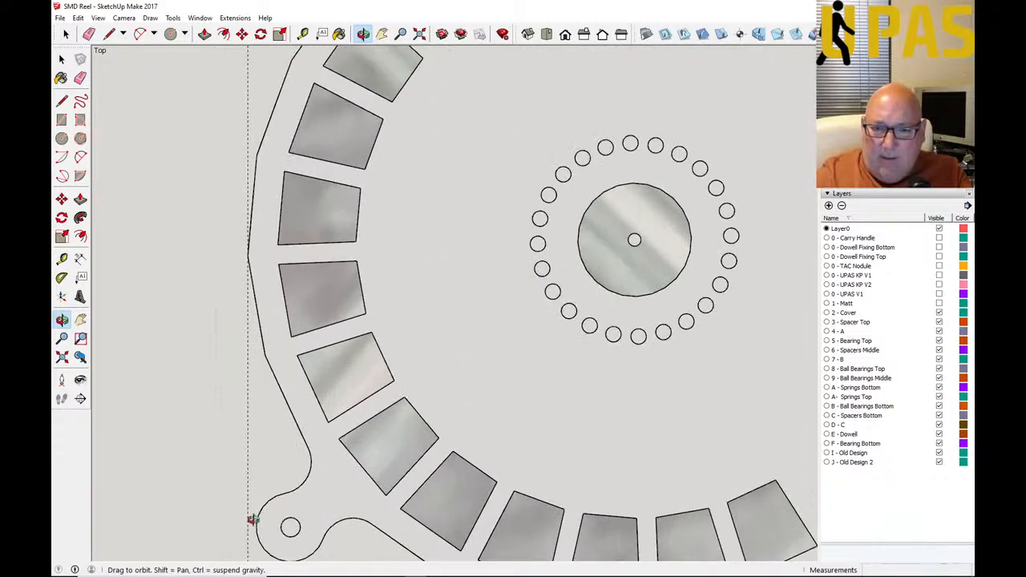
scroll(233, 437, "down", 3)
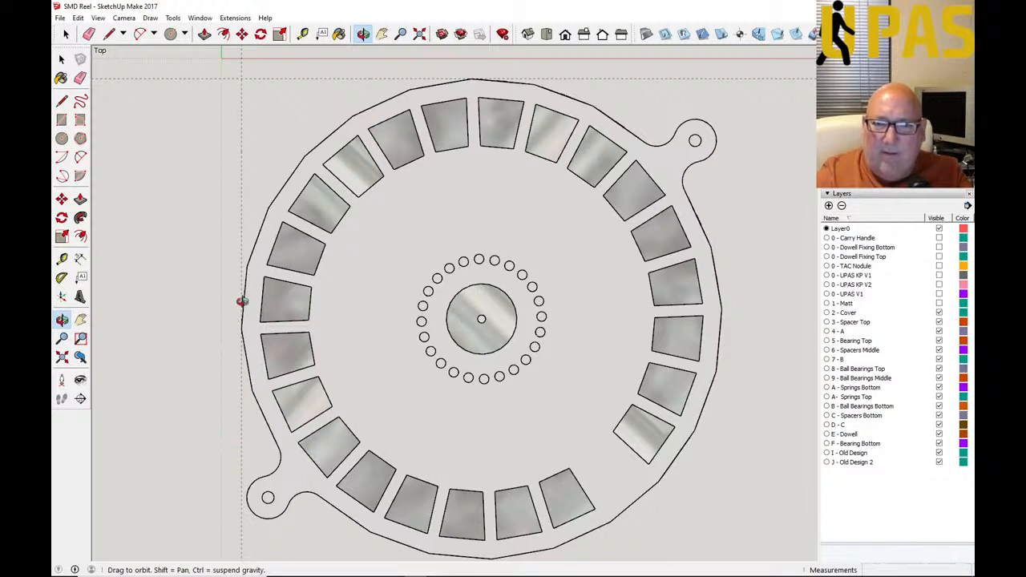
scroll(245, 297, "down", 2)
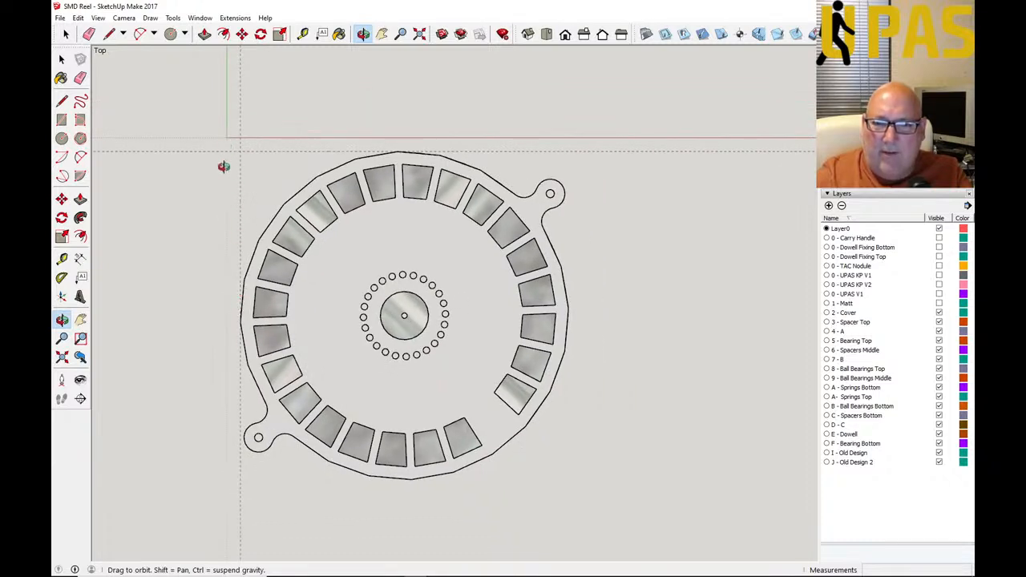
Step: Create two guide lines 10 mm outward from the existing guides, one toward the green axis and one toward the red axis
left_click(303, 33)
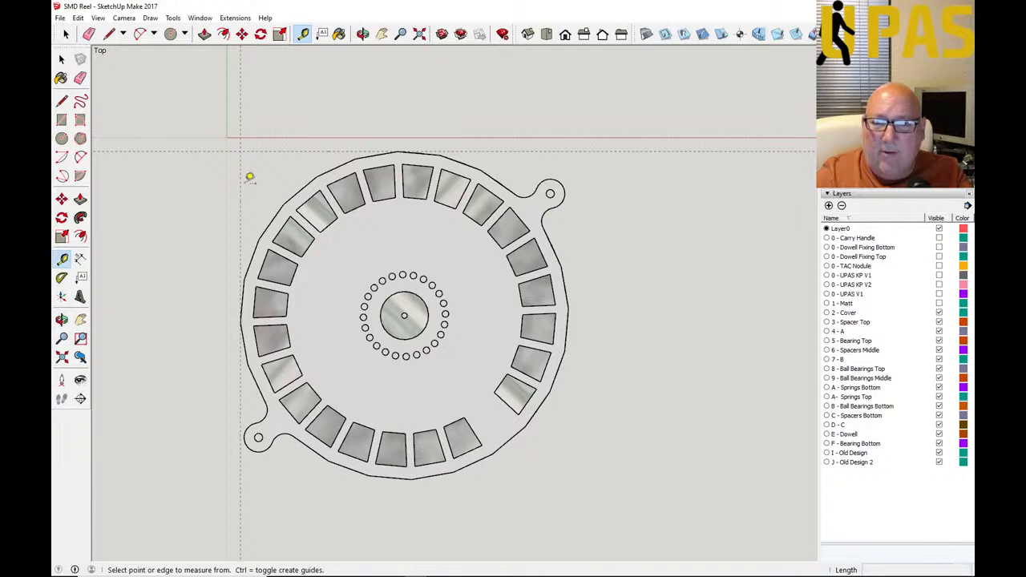
left_click(240, 184)
type("10")
key("Return")
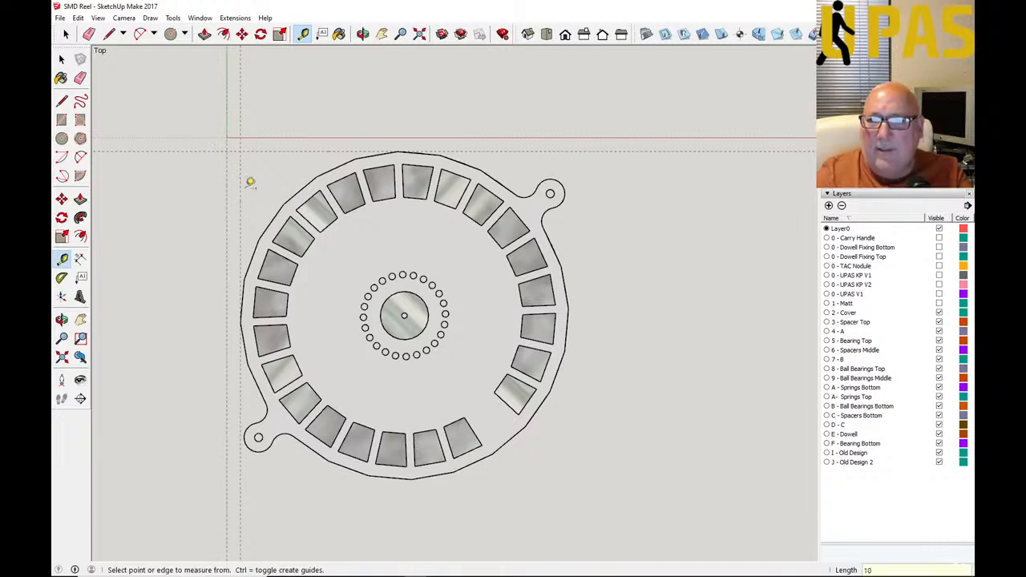
left_click(286, 150)
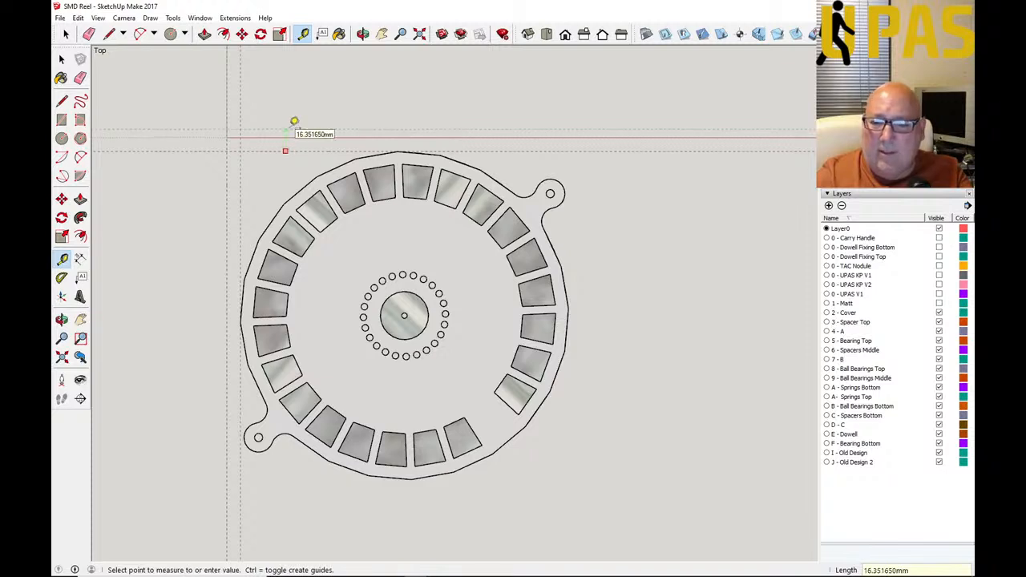
type("10")
key("Return")
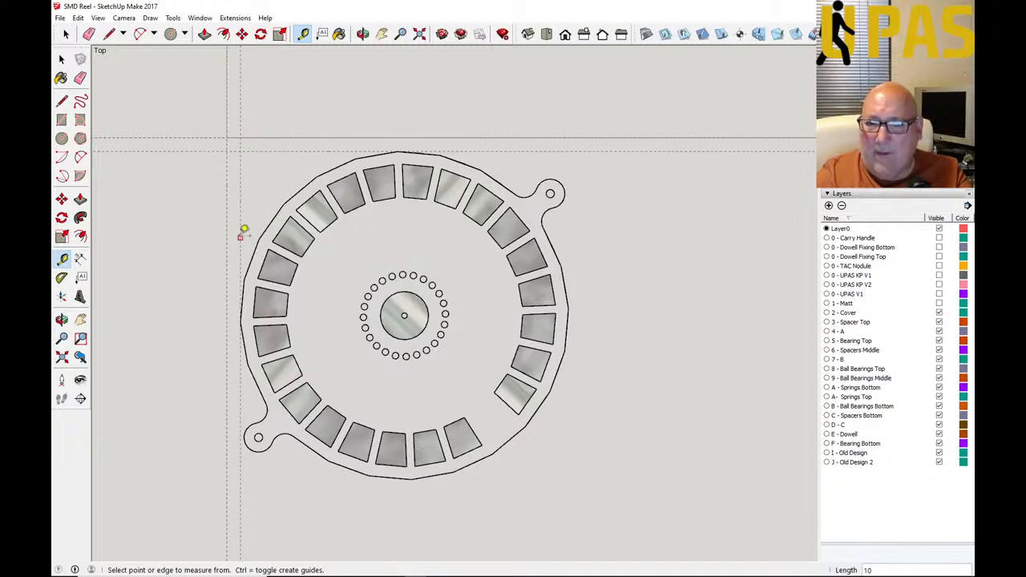
Step: Create a guide line 240 mm across the tray from the guide touching its rim beside the green axis
left_click(240, 230)
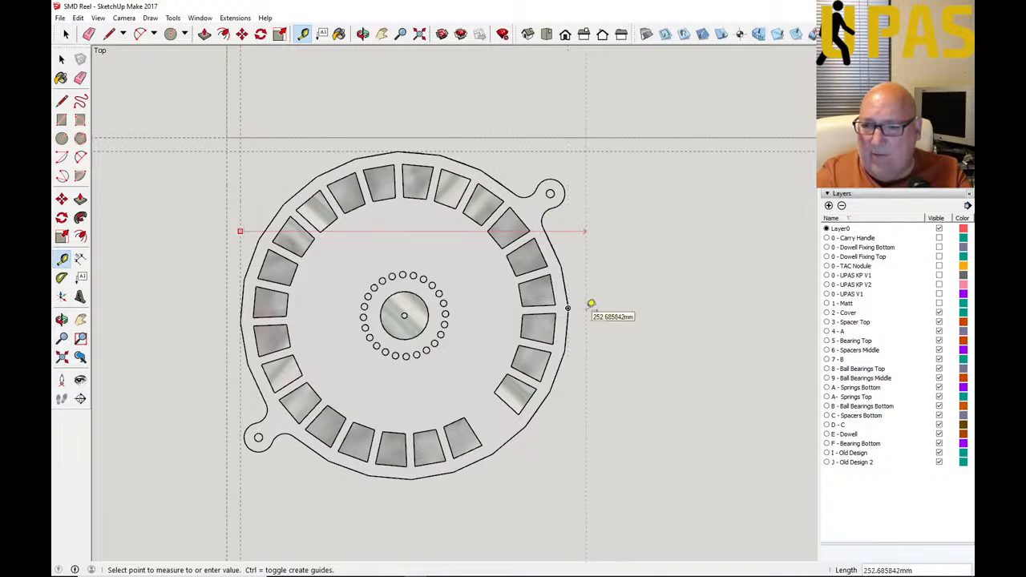
type("240")
key("Return")
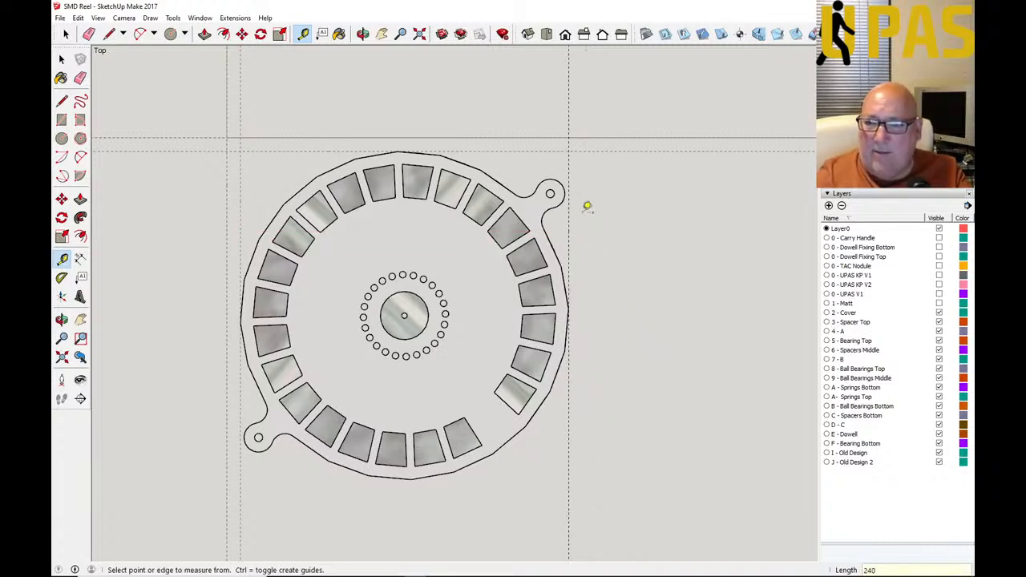
left_click(62, 59)
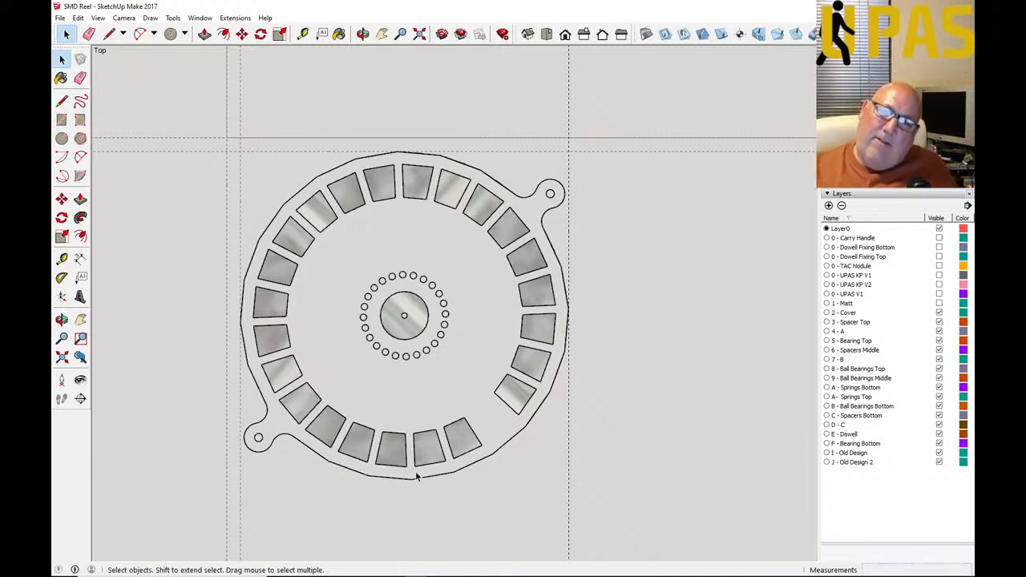
scroll(312, 390, "down", 3)
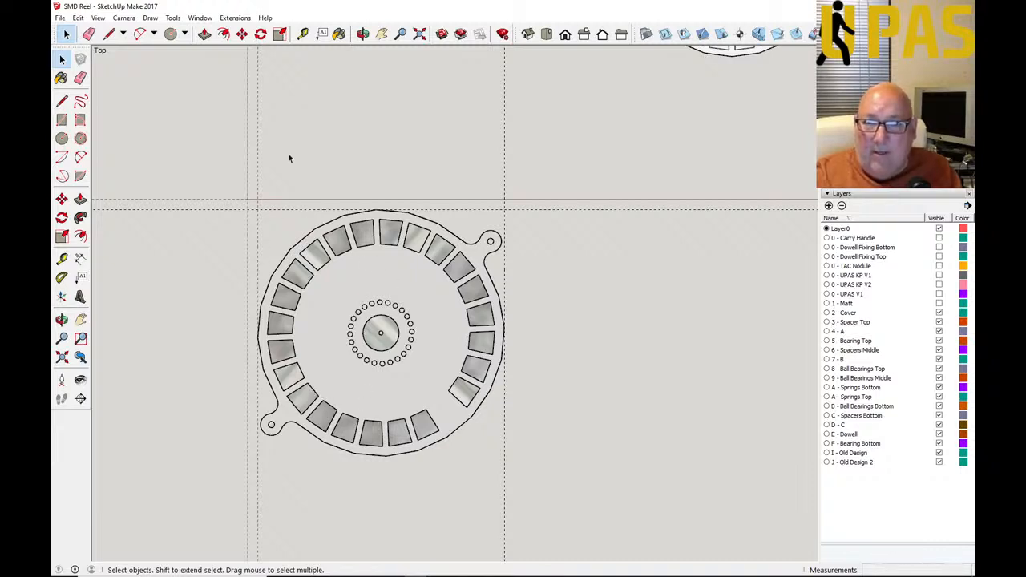
Step: Create a guide line 240 mm across the tray from the guide touching its rim beside the red axis
key("t")
left_click(283, 208)
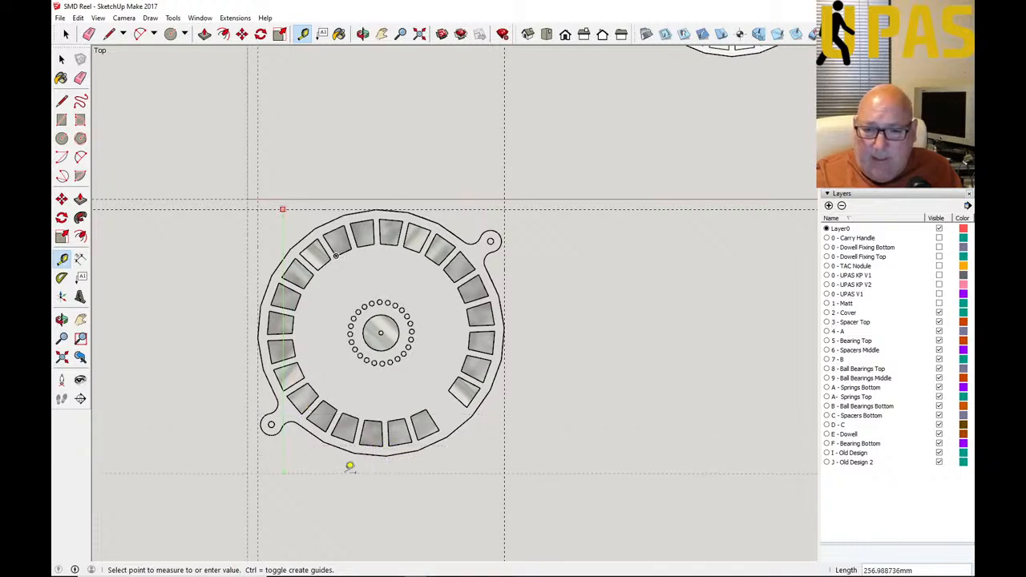
type("240")
key("Return")
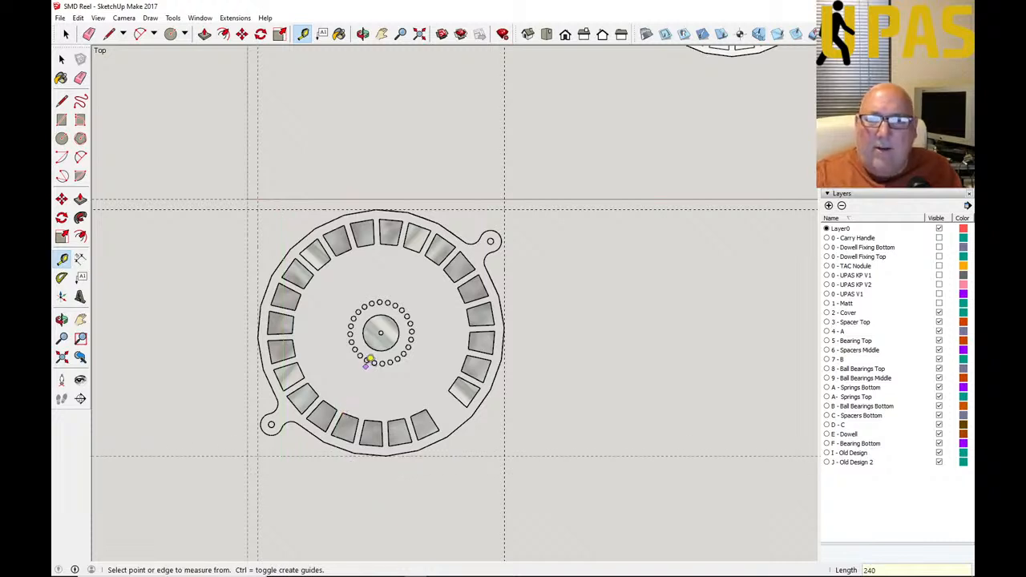
Step: Check in the top view how the tray's rim and lugs fit within the guide lines on all four sides
left_click(362, 34)
scroll(377, 329, "up", 4)
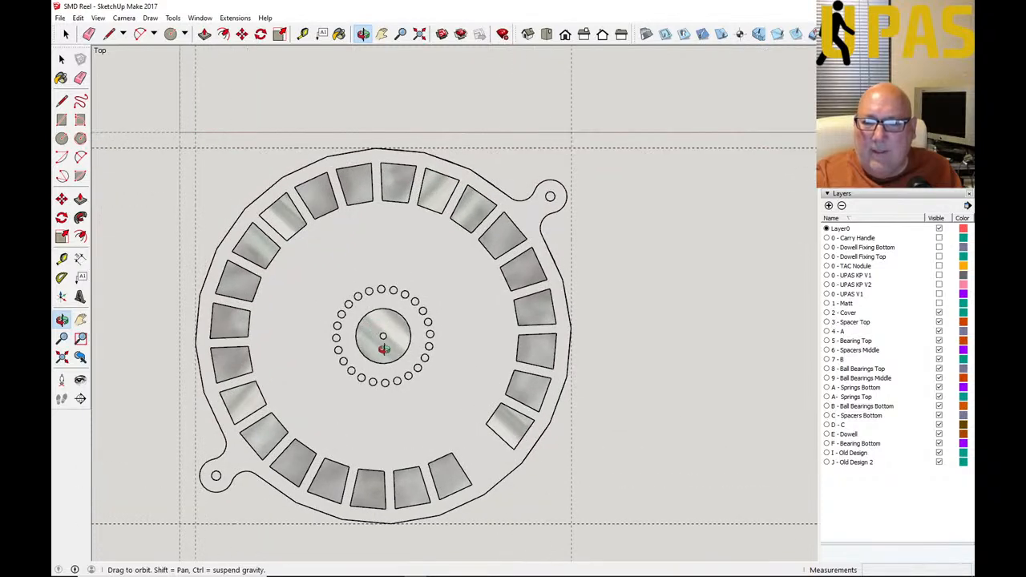
scroll(388, 372, "down", 3)
scroll(390, 382, "up", 4)
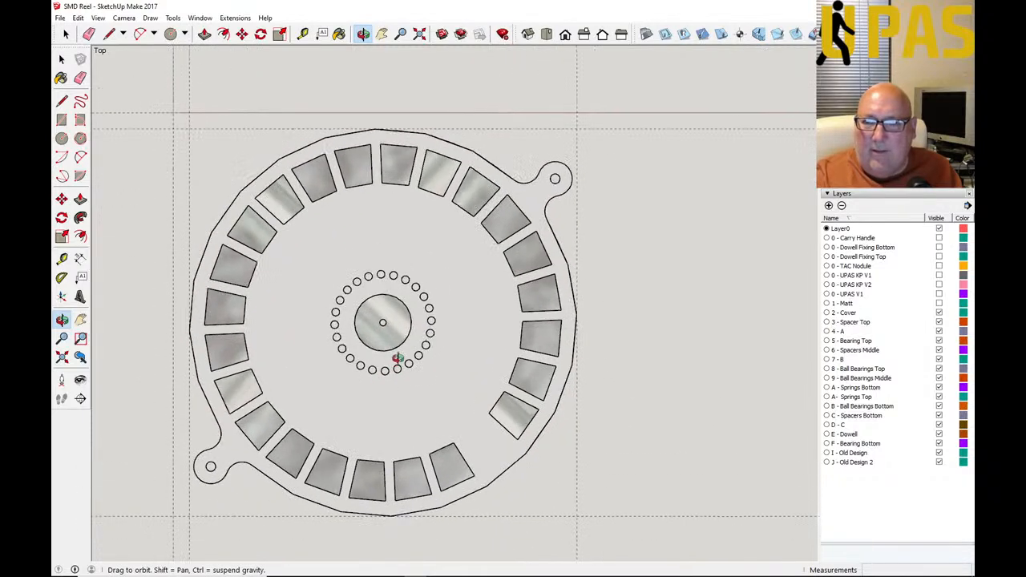
scroll(397, 358, "down", 1)
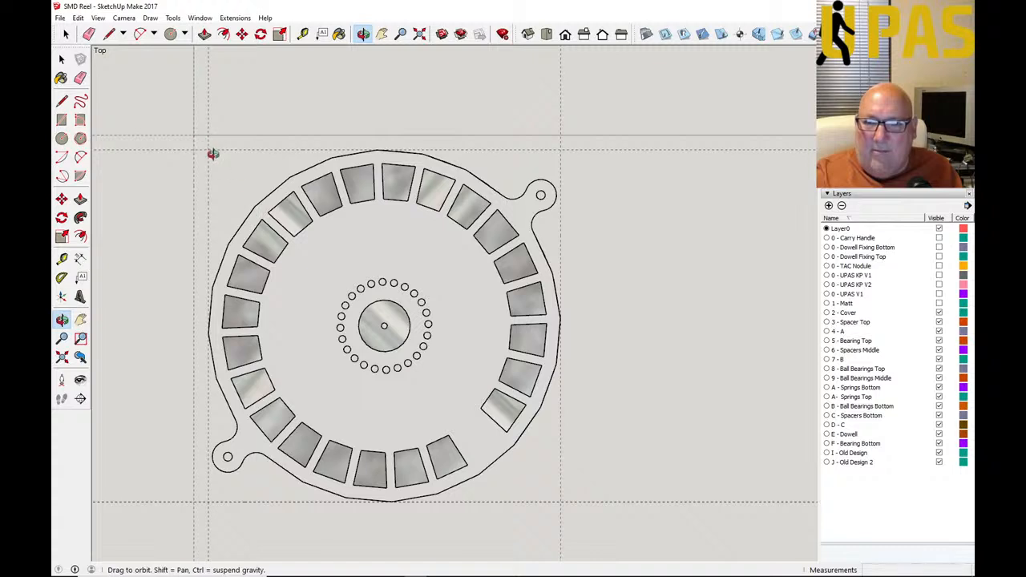
scroll(360, 222, "down", 1)
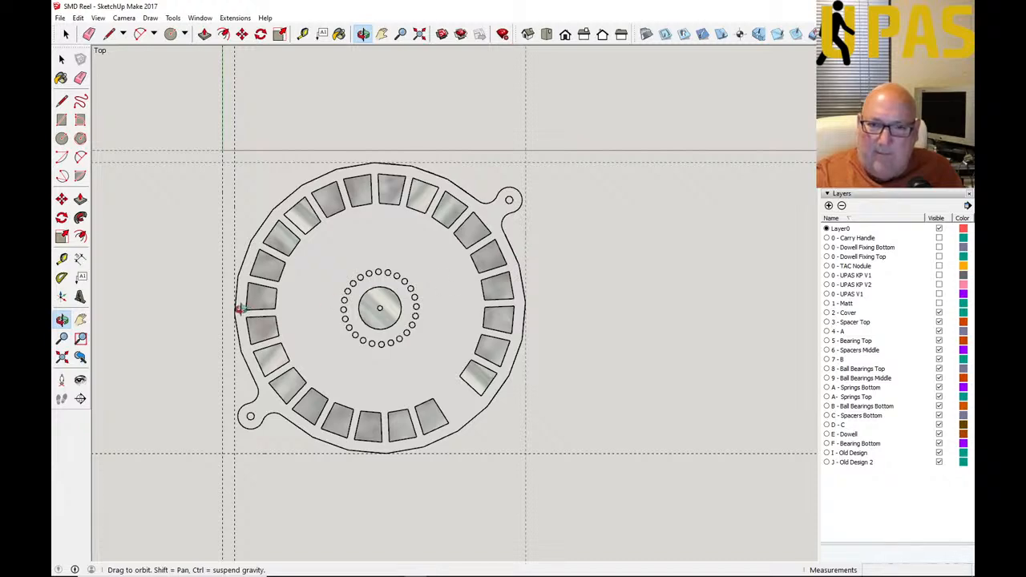
scroll(241, 309, "up", 4)
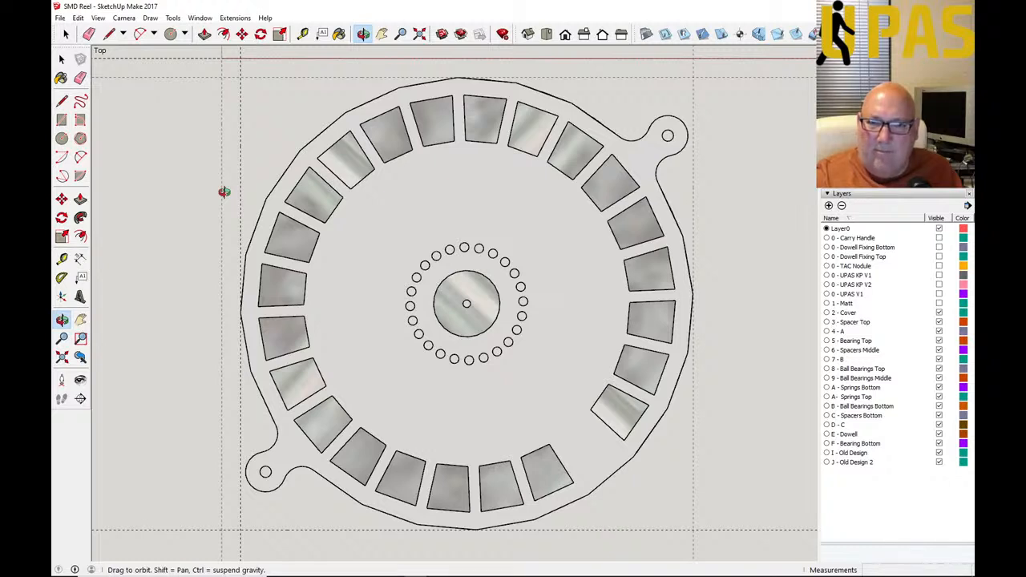
scroll(261, 256, "down", 2)
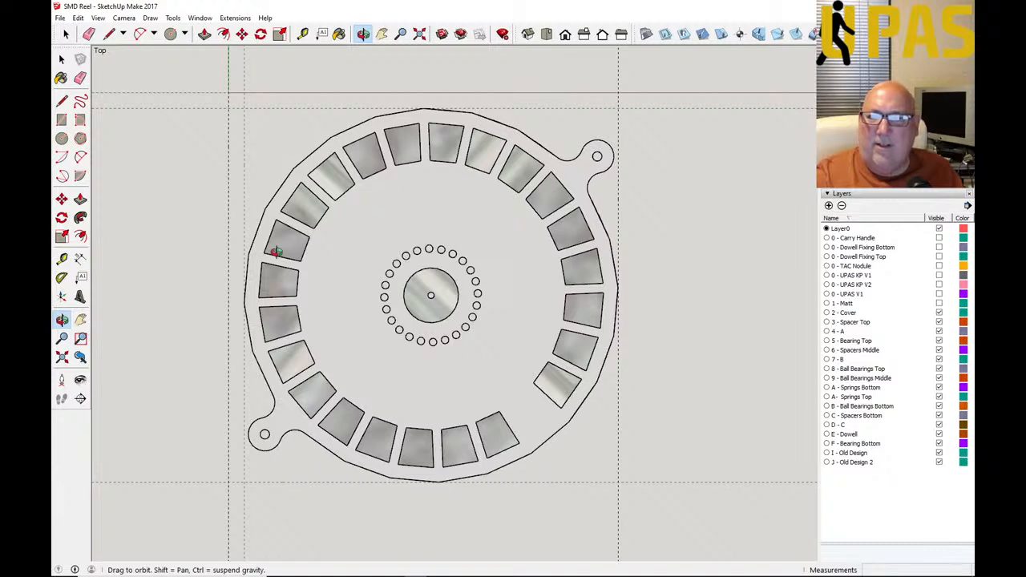
scroll(331, 235, "down", 3)
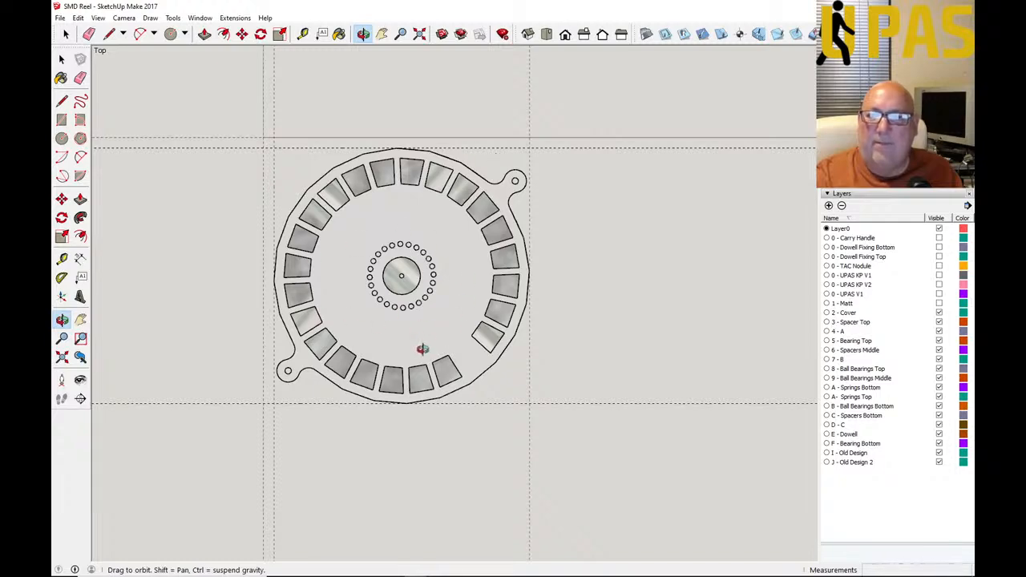
scroll(438, 305, "down", 1)
Step: Switch the camera to perspective projection and show the C tray from an oblique angle with its rim labels facing forward
left_click_drag(392, 320, 388, 209)
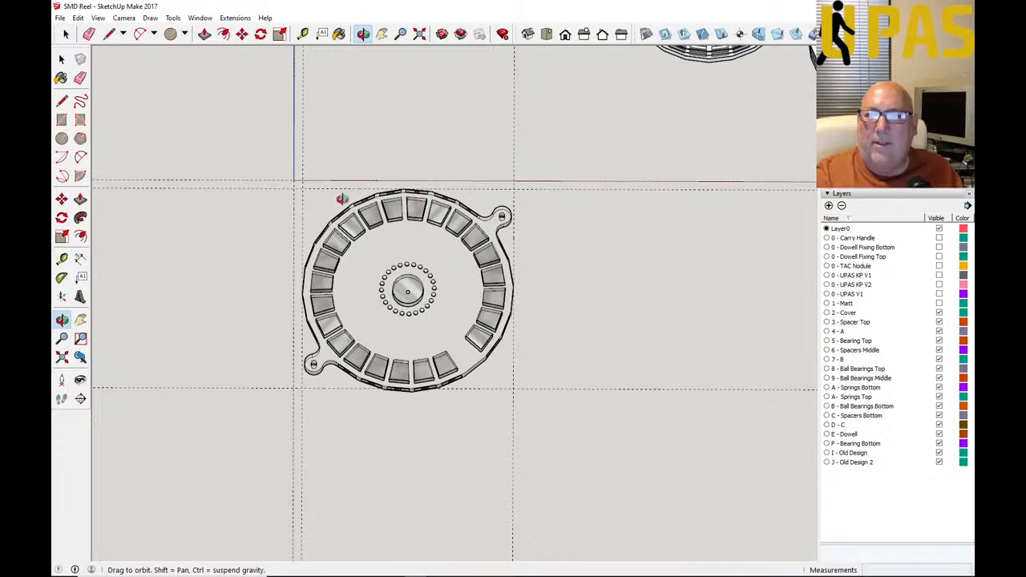
left_click(123, 17)
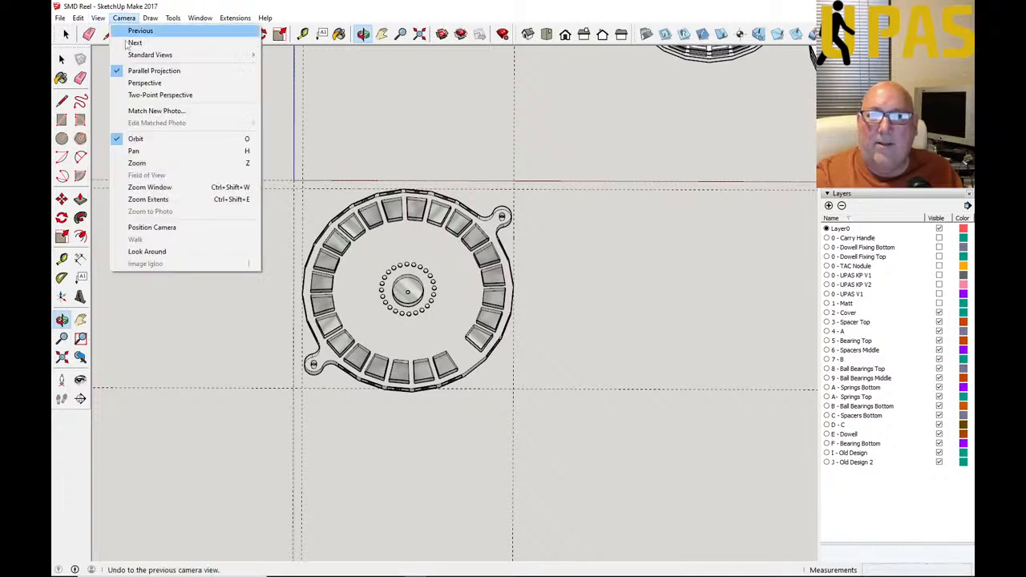
left_click(136, 82)
scroll(452, 308, "up", 6)
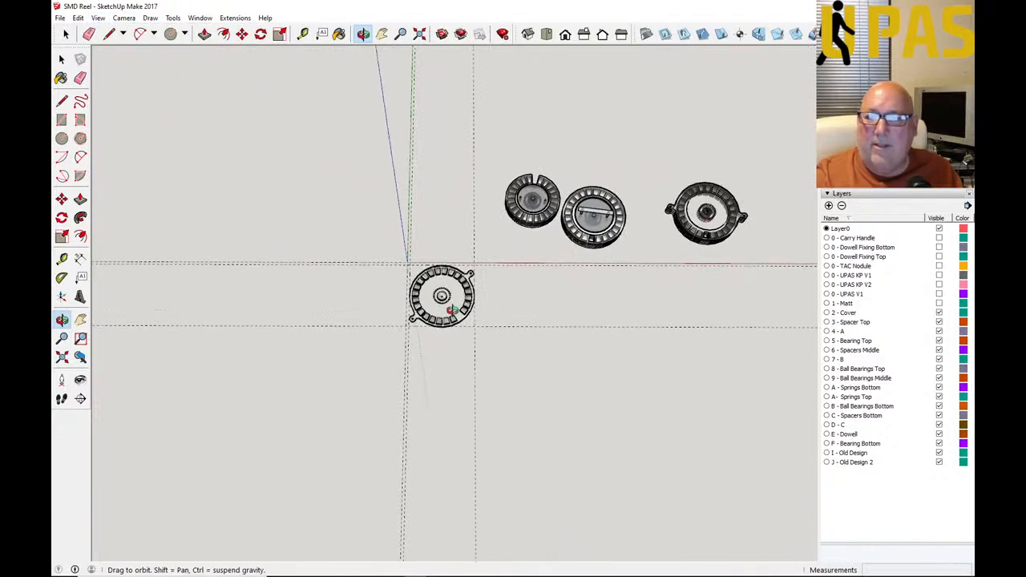
left_click_drag(452, 307, 420, 190)
scroll(413, 244, "up", 3)
left_click_drag(409, 254, 403, 298)
scroll(398, 293, "down", 1)
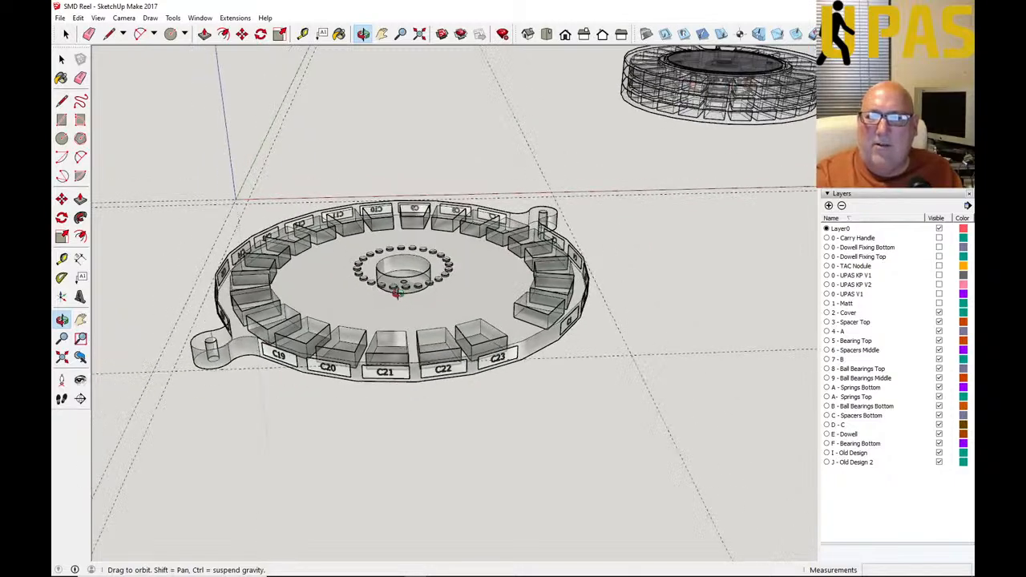
Step: Open the tray for editing, delete the group of C-numbered labels around its rim, and close the tray
scroll(373, 313, "up", 3)
scroll(377, 307, "down", 2)
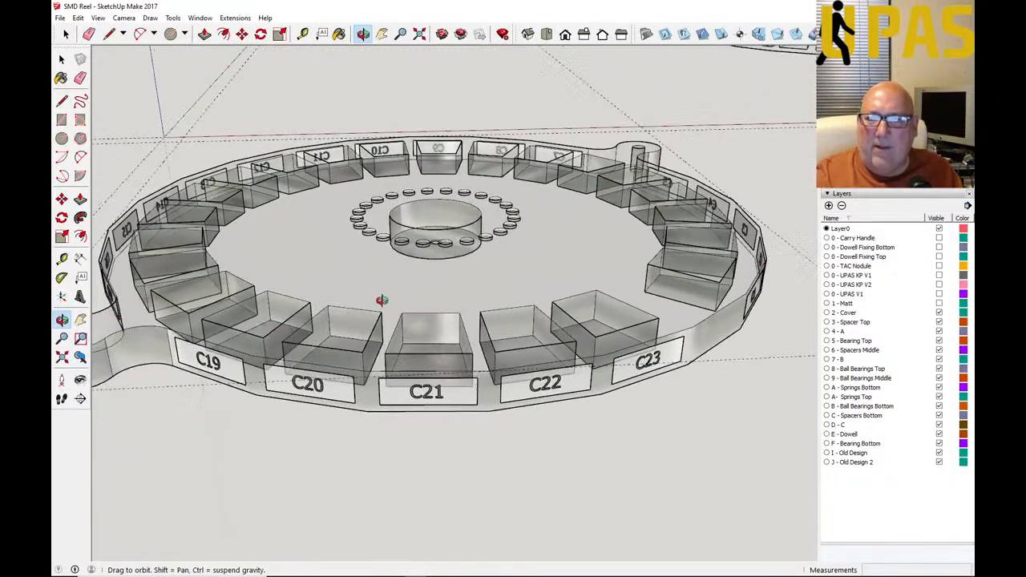
scroll(447, 303, "down", 1)
left_click(62, 60)
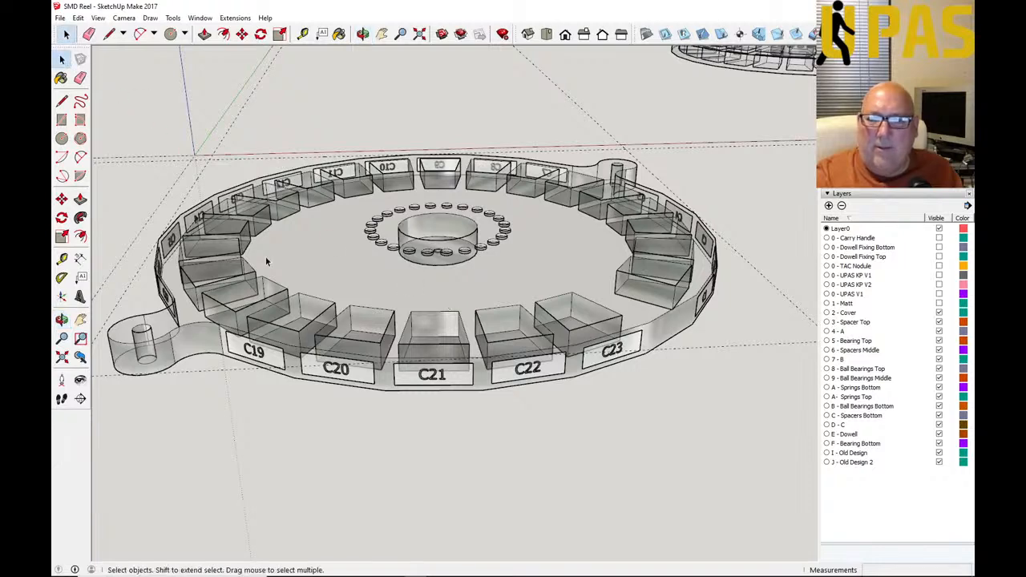
left_click(327, 373)
double_click(343, 376)
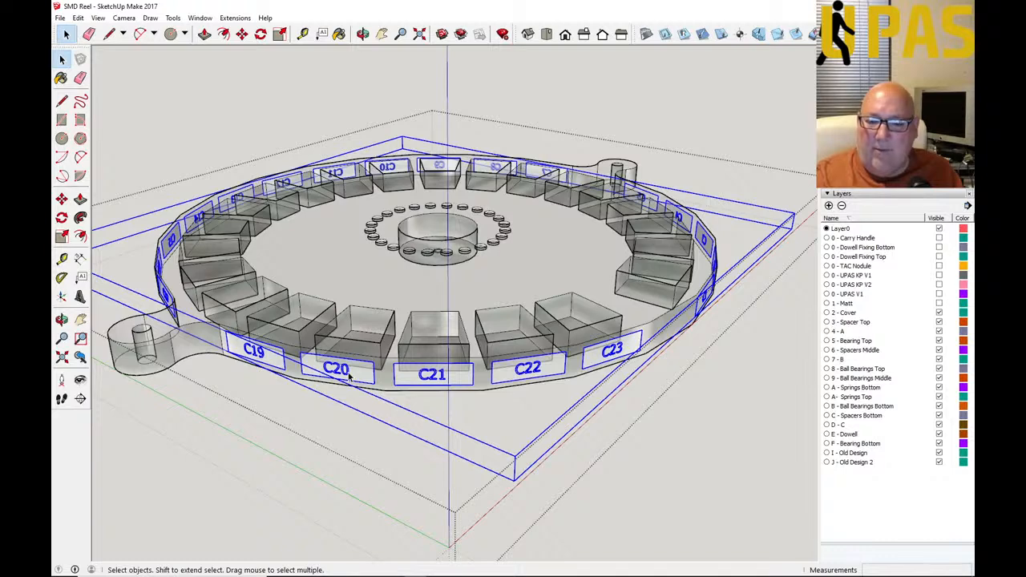
key("Delete")
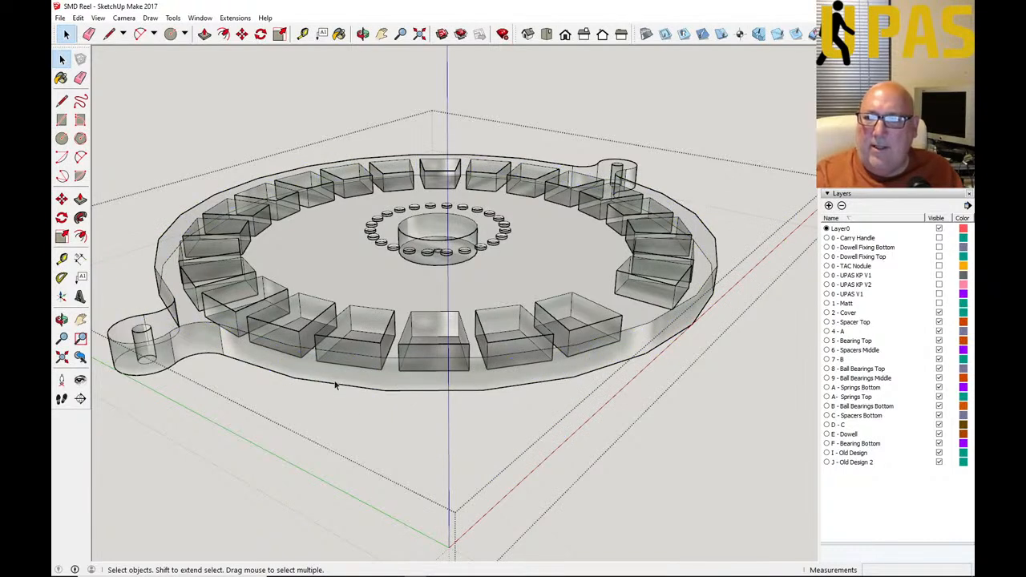
scroll(251, 404, "down", 5)
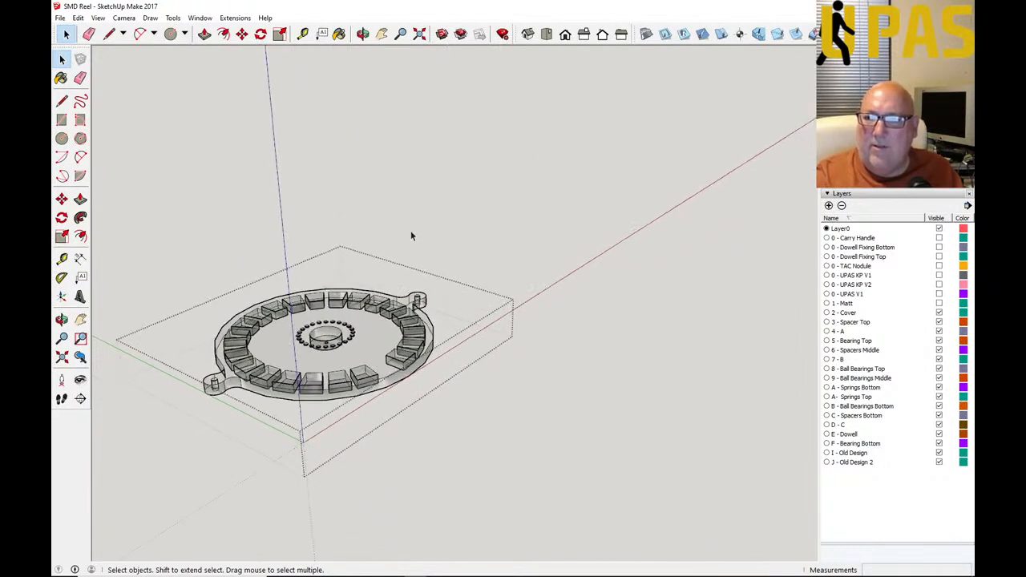
left_click(410, 233)
Step: Examine the tray without labels alongside the complete reel models standing along the red axis
scroll(230, 262, "down", 4)
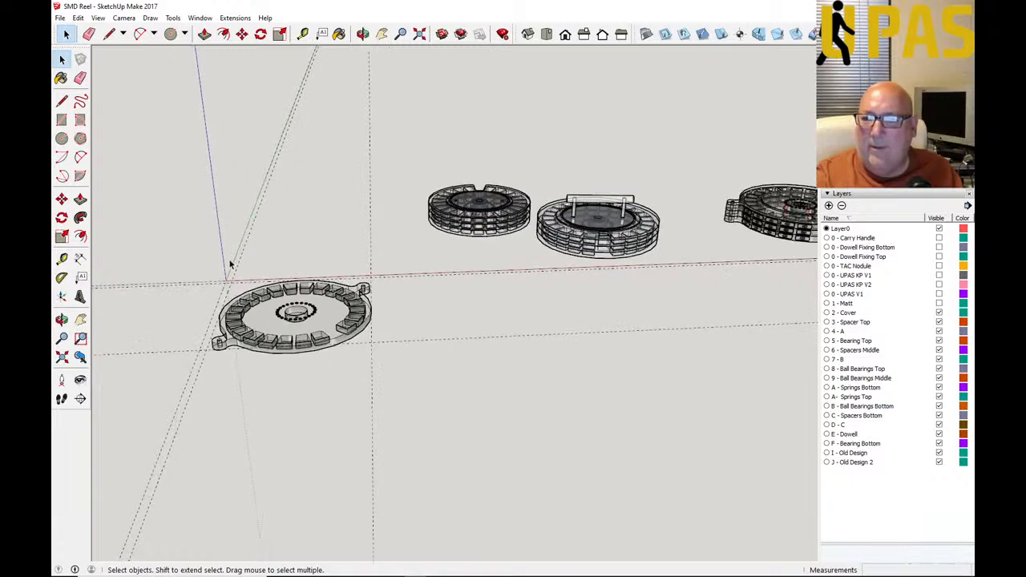
scroll(725, 247, "up", 4)
scroll(677, 244, "up", 2)
scroll(689, 246, "down", 4)
scroll(607, 257, "down", 6)
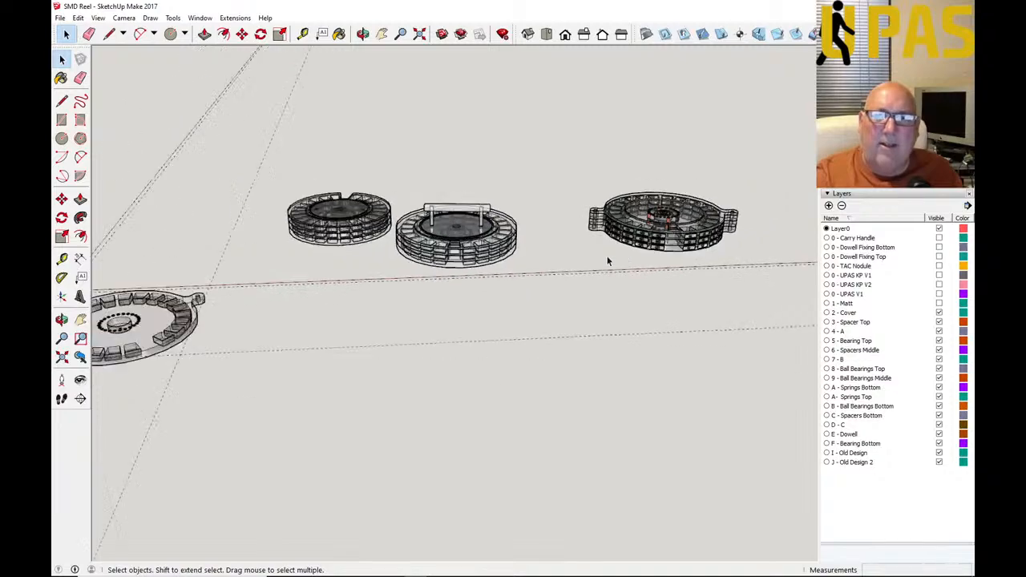
scroll(344, 321, "up", 6)
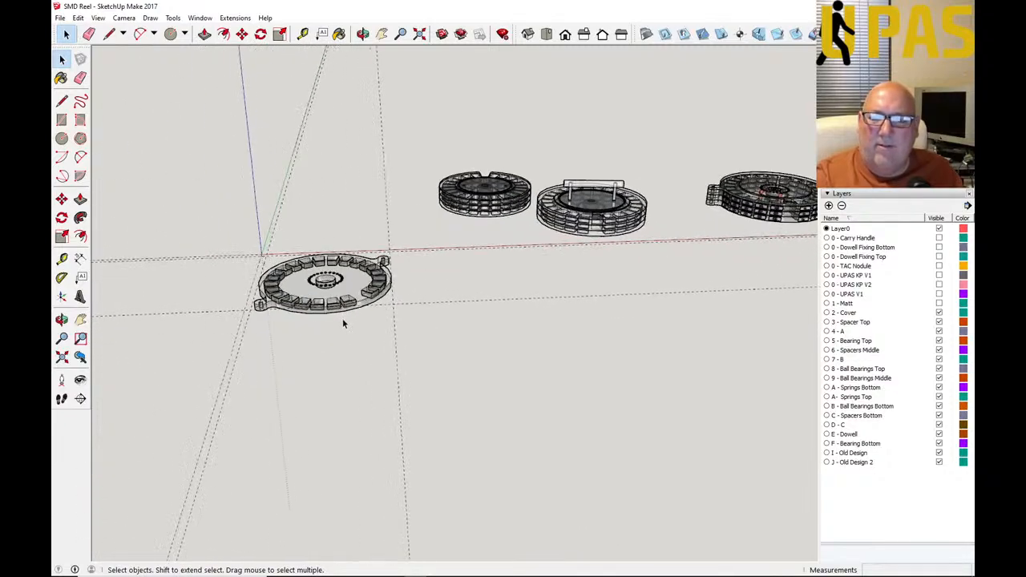
scroll(408, 318, "down", 3)
scroll(382, 319, "up", 5)
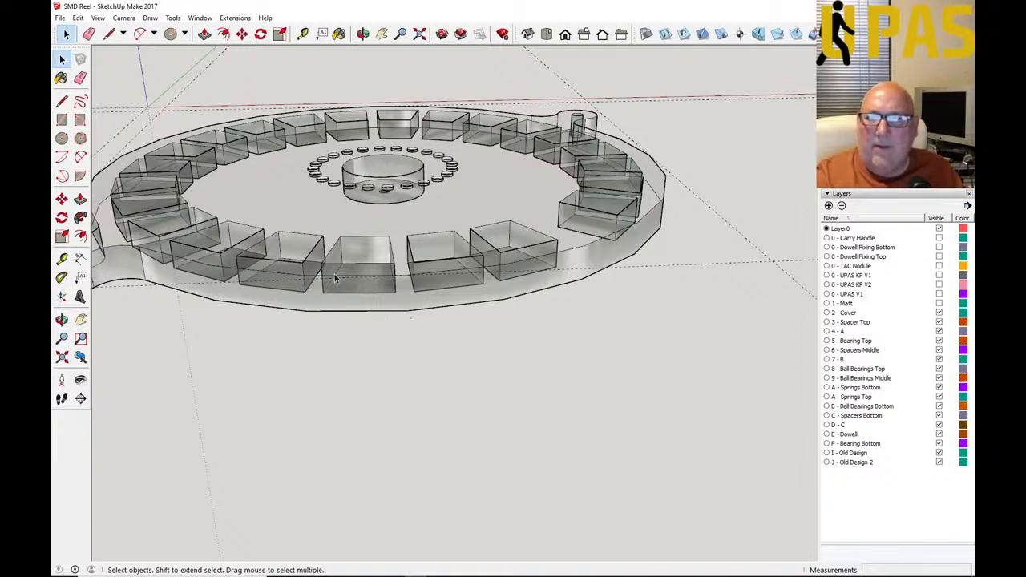
Step: Examine the tray's compartments, both lugs, central hub and ring of holes obliquely from above
left_click(362, 33)
left_click_drag(481, 208, 336, 341)
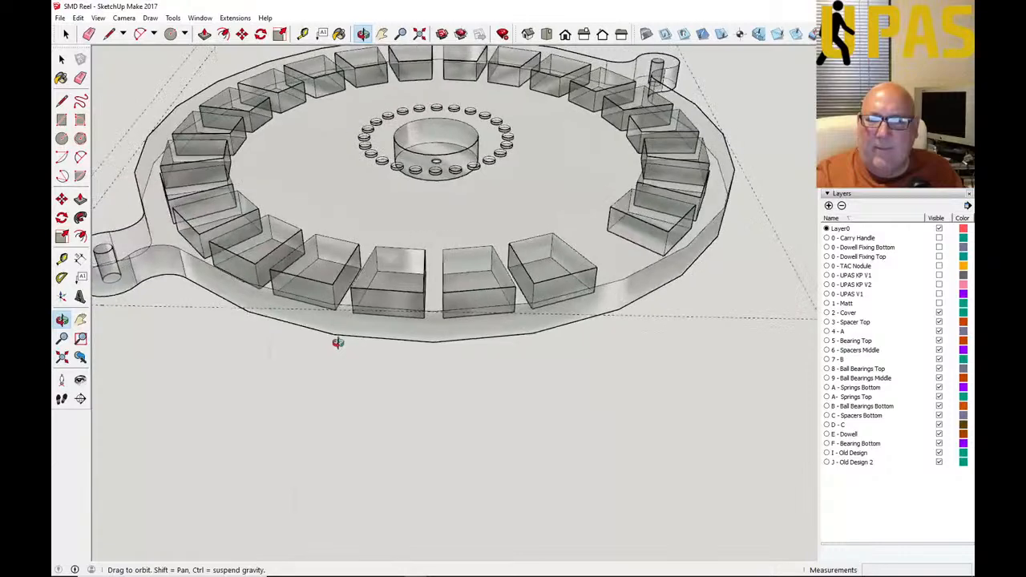
left_click_drag(494, 315, 410, 310)
scroll(180, 268, "up", 5)
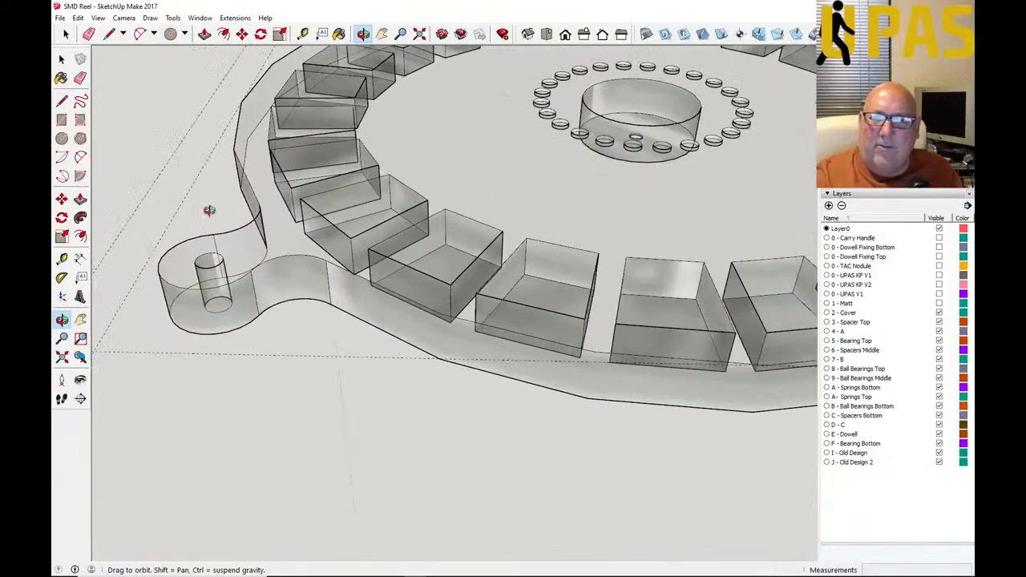
scroll(224, 280, "down", 5)
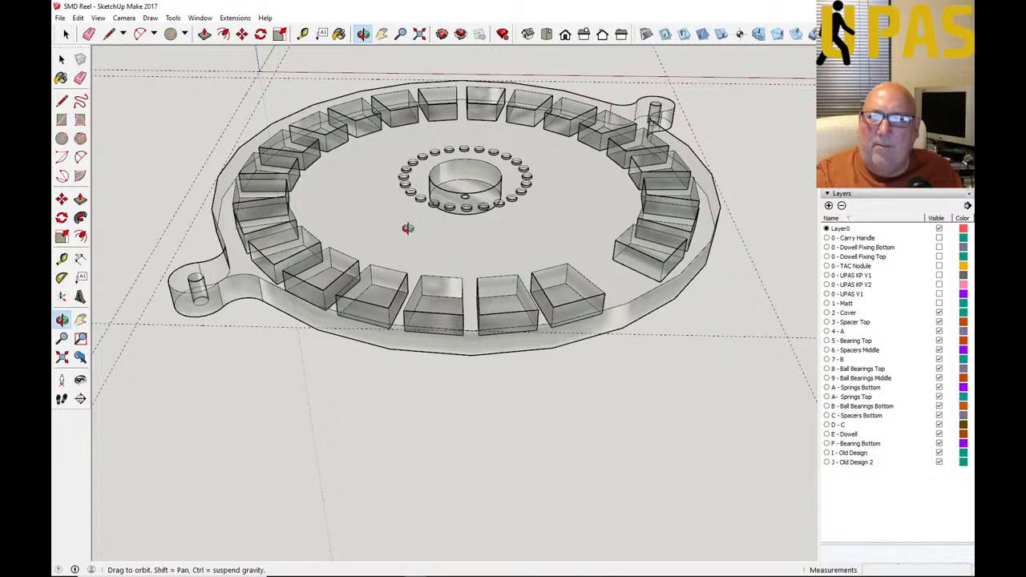
left_click_drag(361, 215, 355, 177)
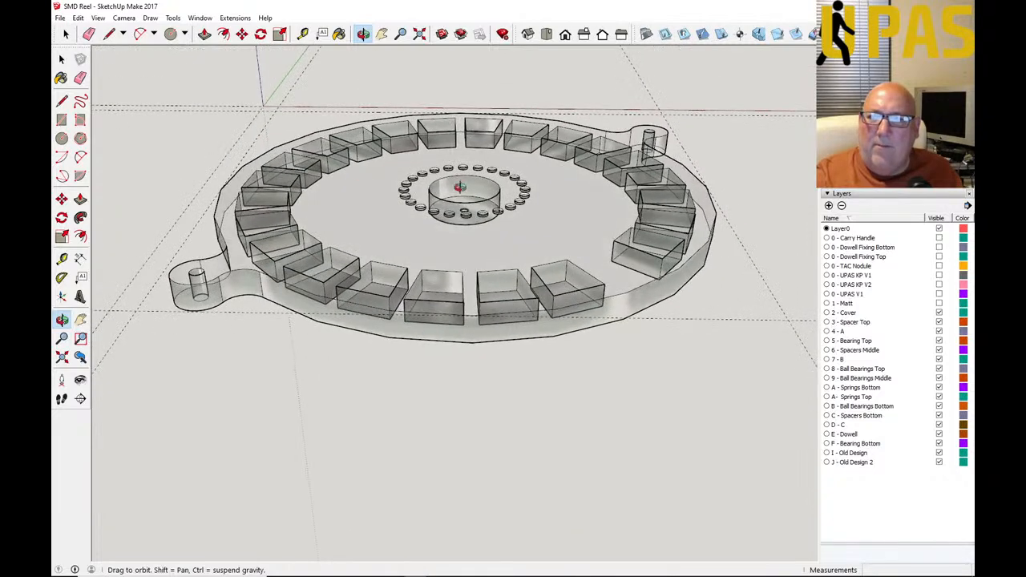
scroll(419, 194, "up", 2)
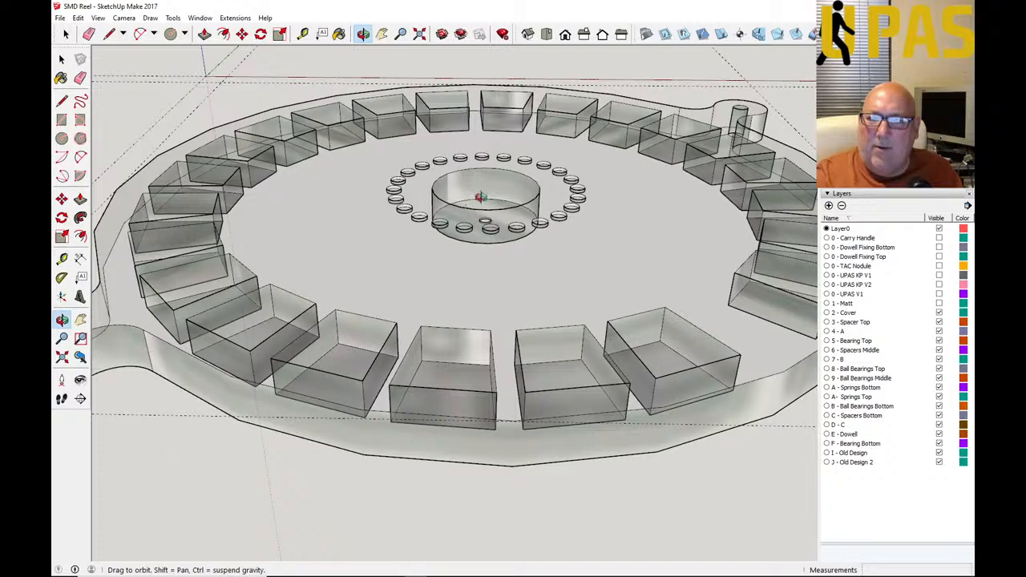
scroll(325, 243, "down", 3)
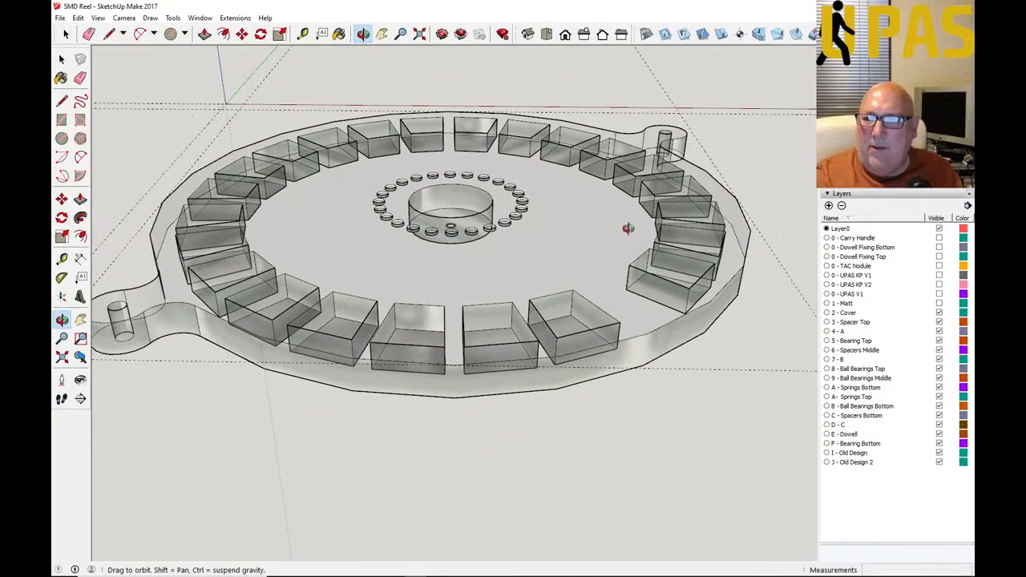
left_click_drag(624, 224, 629, 284)
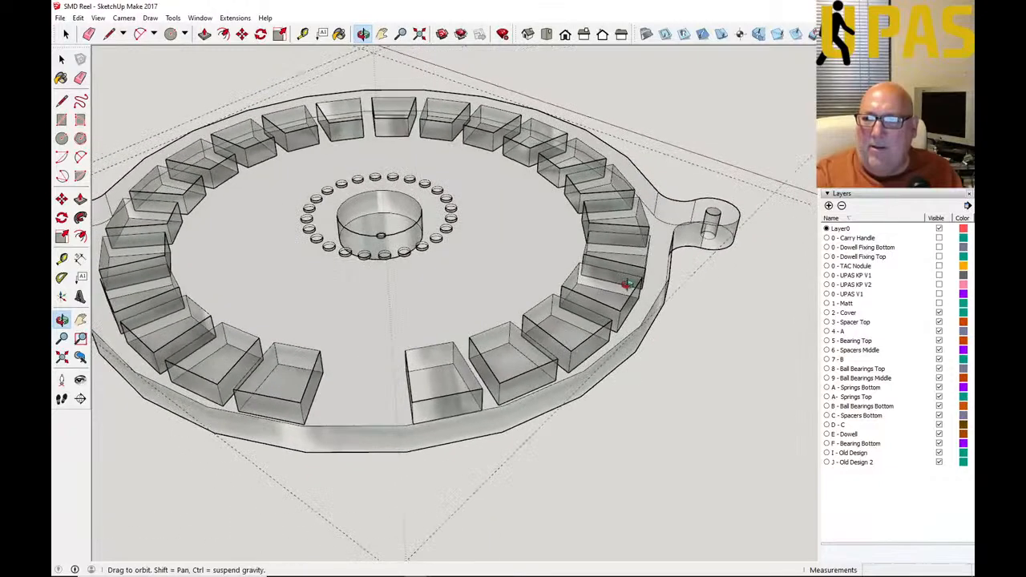
left_click_drag(379, 398, 349, 399)
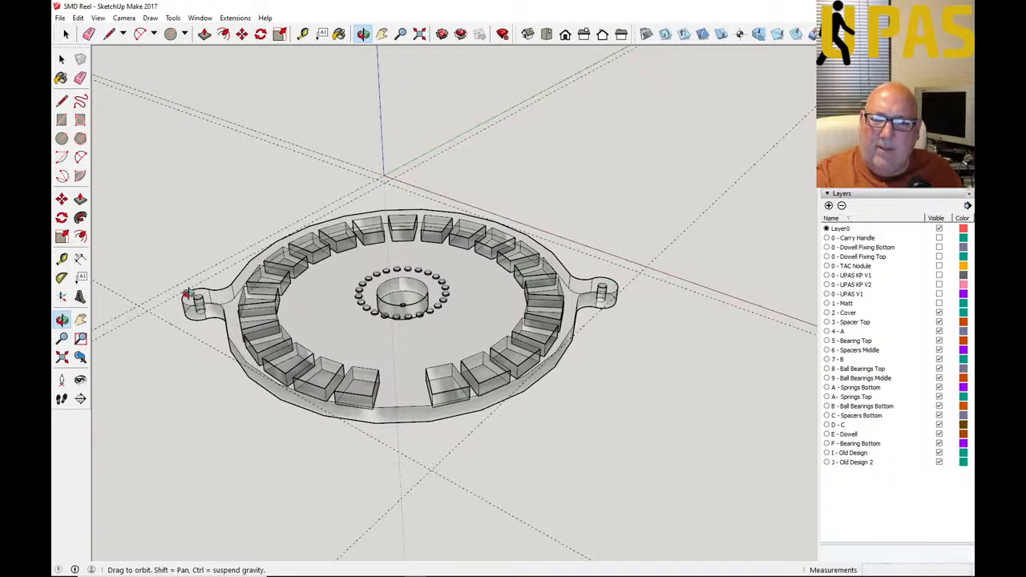
Step: Examine the tray's central hub and ring of holes from underneath, and return to an oblique view from above
left_click_drag(303, 308, 412, 312)
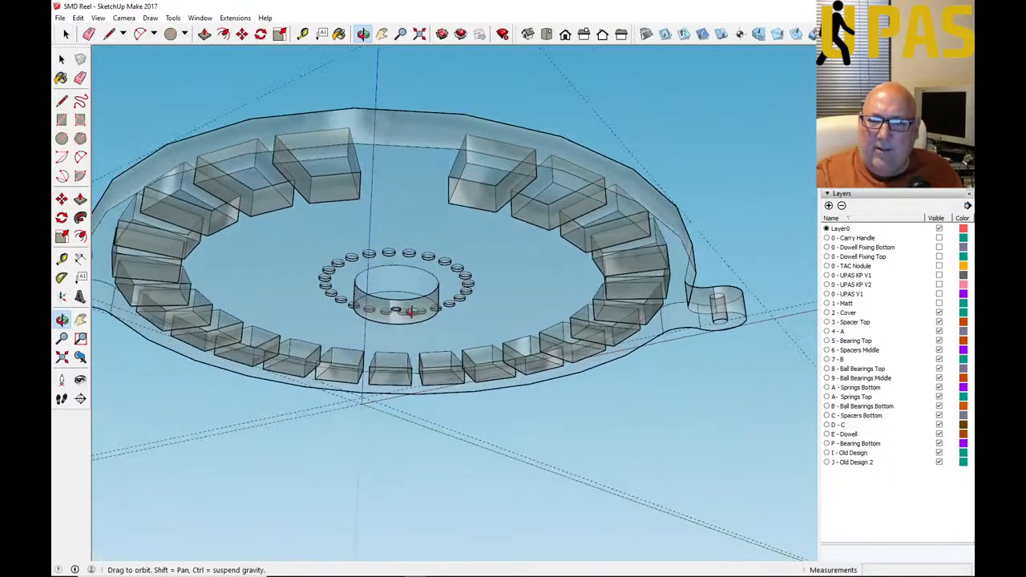
scroll(412, 313, "up", 6)
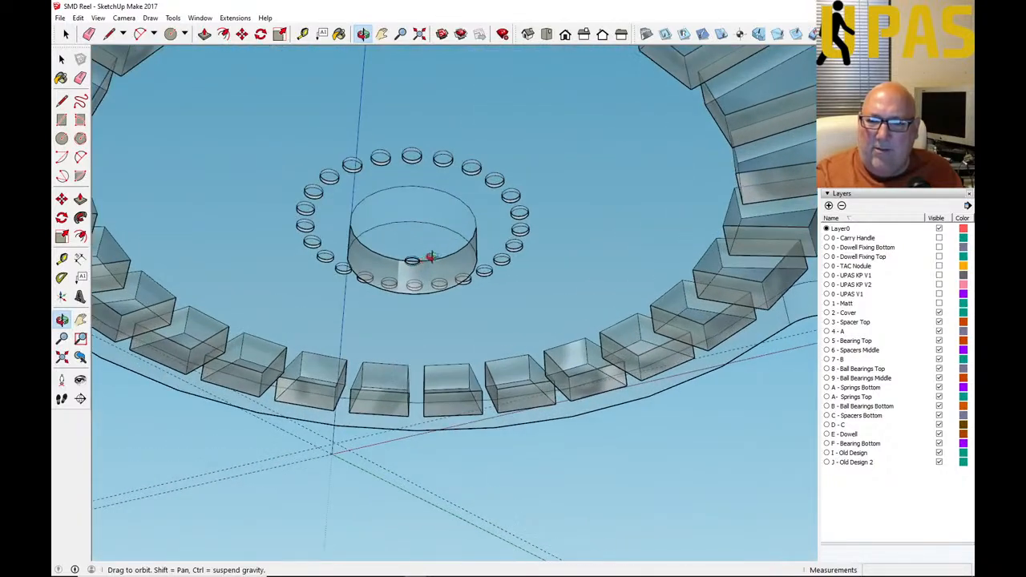
scroll(426, 259, "down", 6)
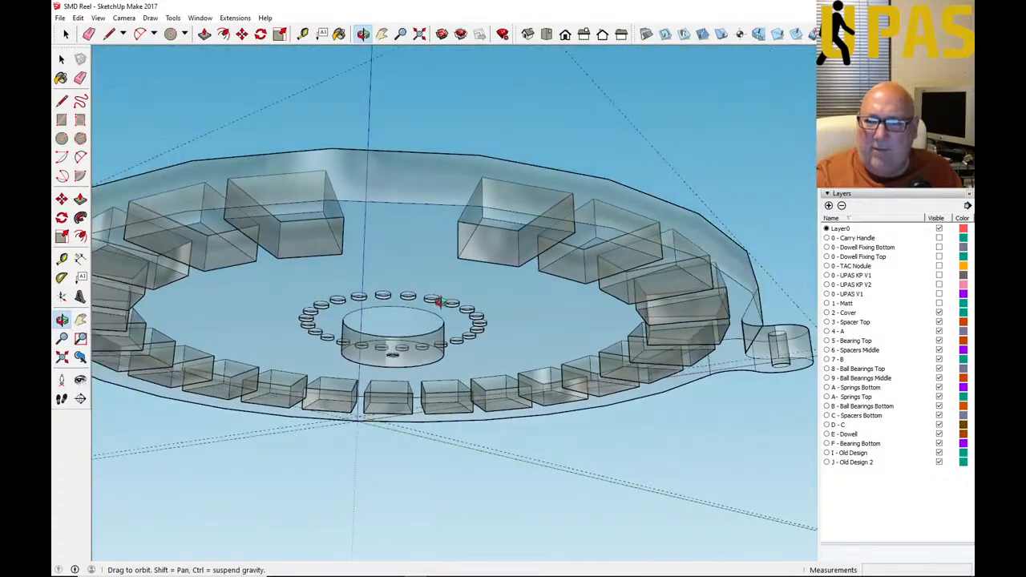
scroll(437, 302, "down", 2)
scroll(593, 309, "down", 1)
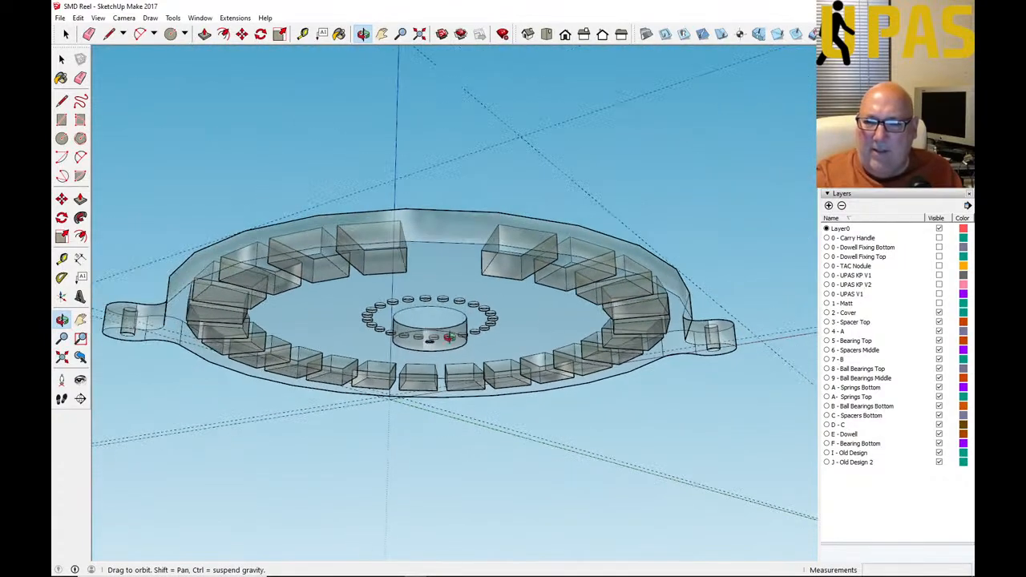
scroll(416, 348, "up", 5)
left_click_drag(417, 335, 433, 371)
scroll(407, 398, "down", 5)
left_click_drag(369, 402, 446, 488)
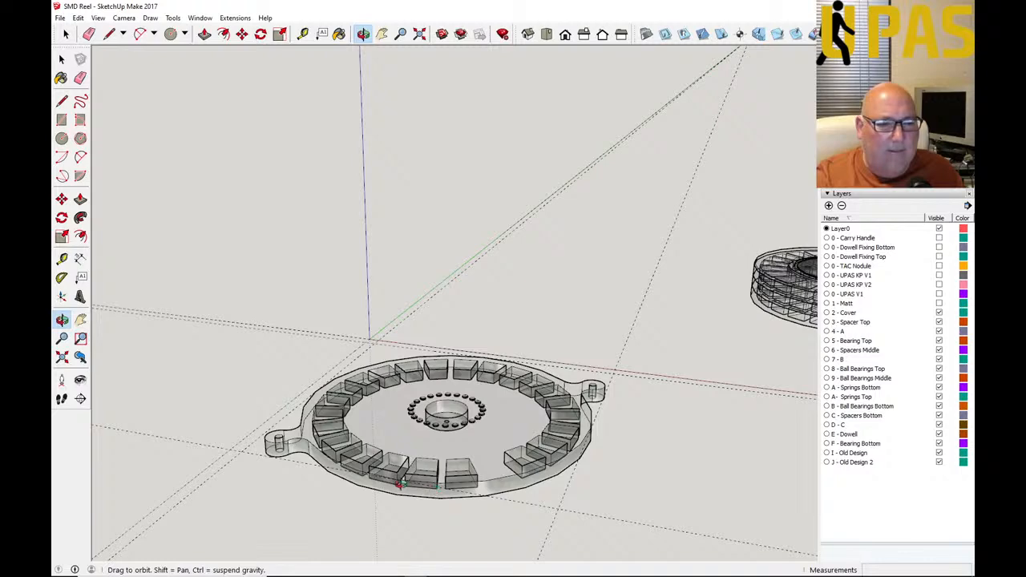
Step: Examine the tray from directly above, and look closely at one of its lugs and the adjoining compartments from a low oblique angle
left_click_drag(365, 448, 458, 375)
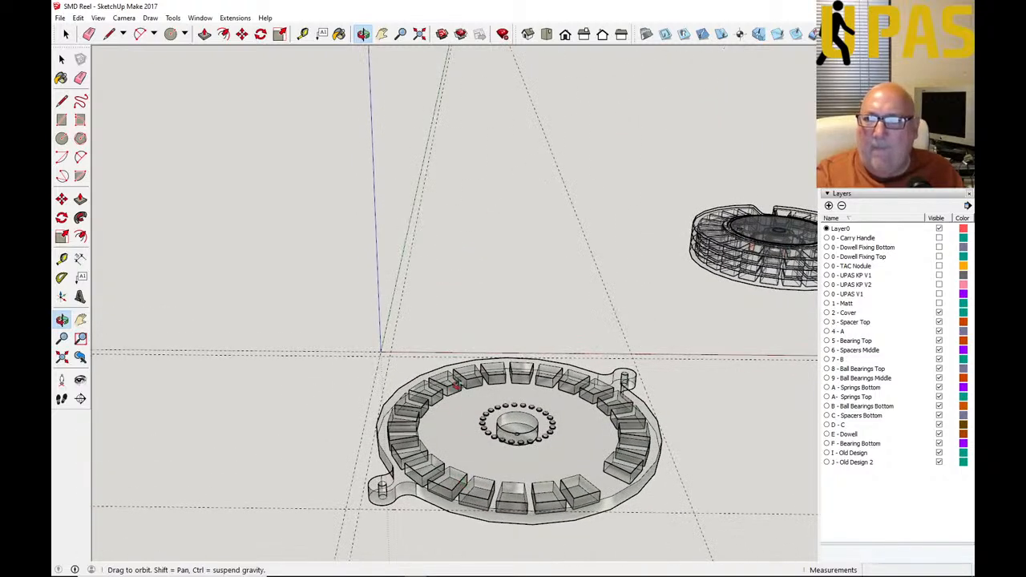
left_click(546, 34)
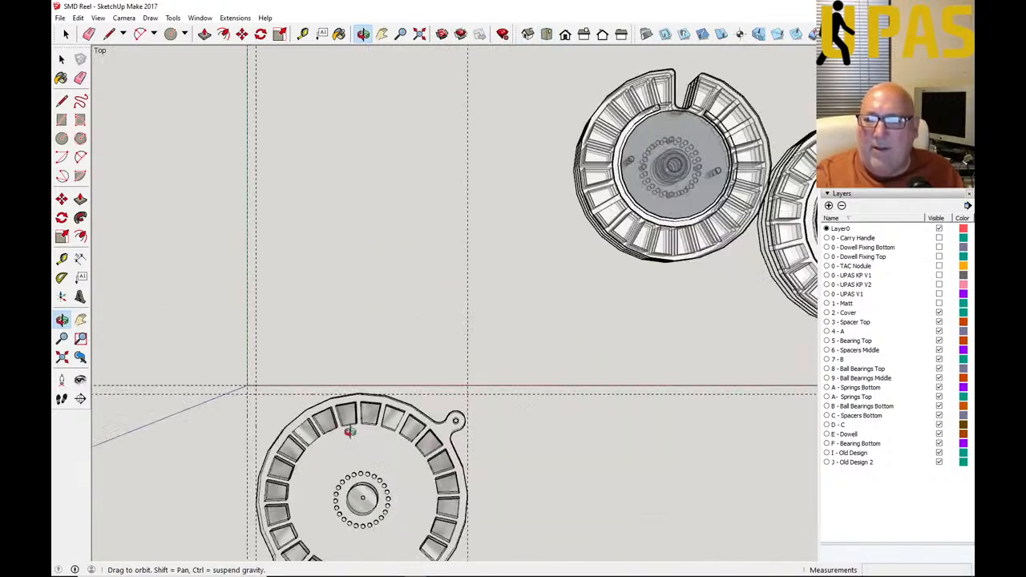
scroll(399, 305, "down", 2)
scroll(358, 515, "up", 5)
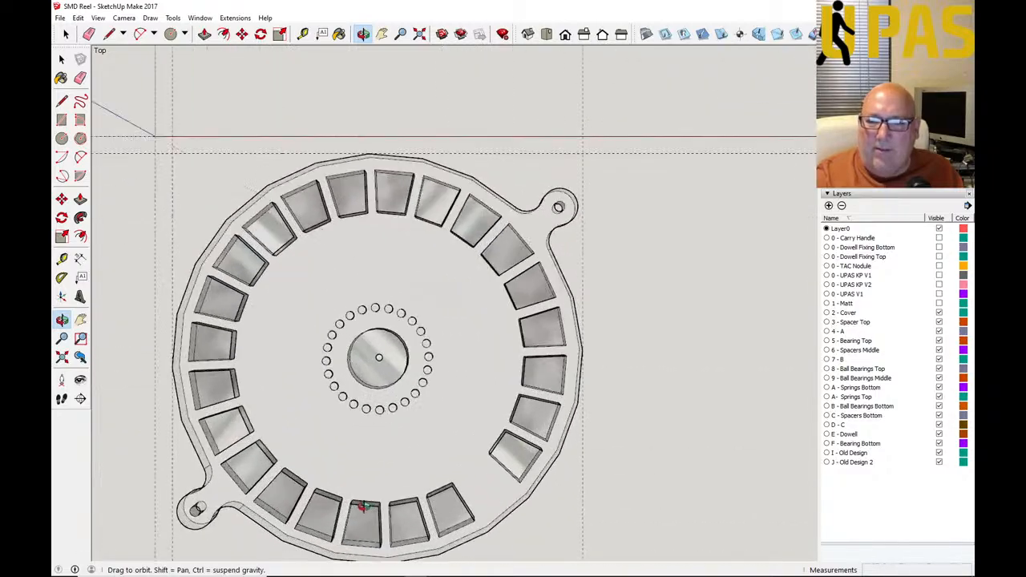
left_click_drag(381, 403, 322, 324)
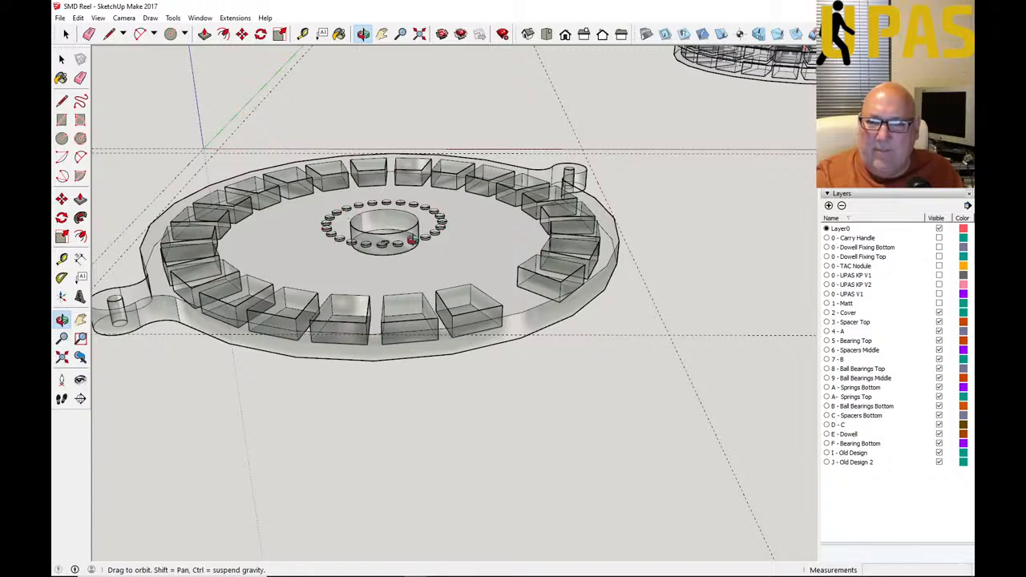
left_click_drag(436, 238, 230, 257)
scroll(242, 207, "up", 5)
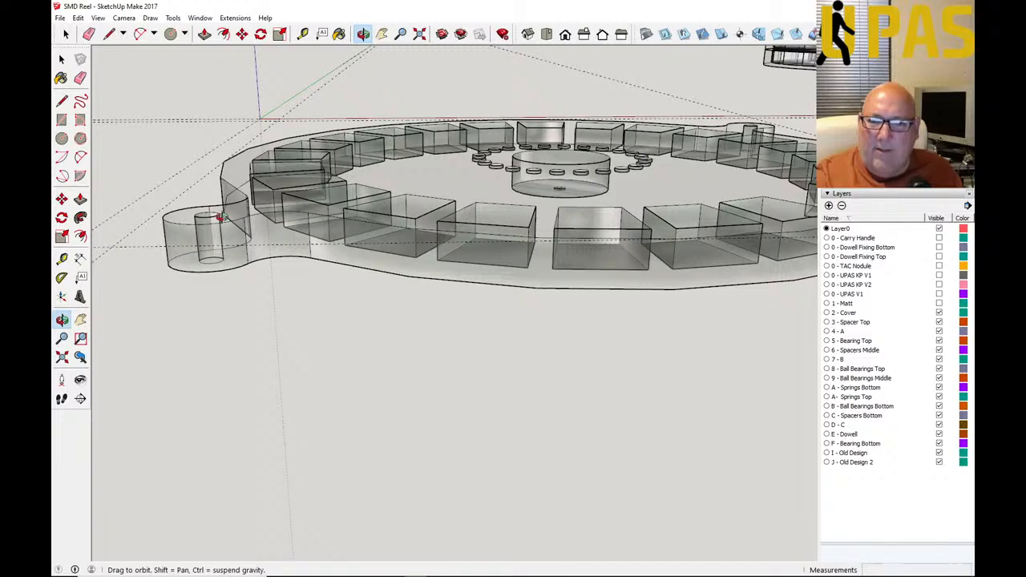
scroll(307, 206, "down", 5)
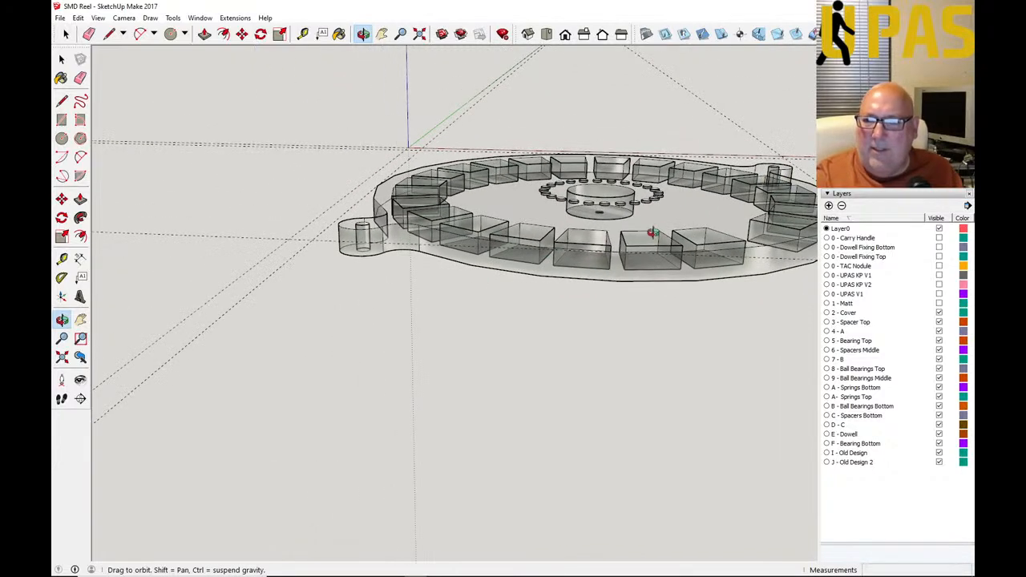
Step: Examine the depth of the central hub, the surrounding ring of holes and the rim compartments up close from a low angle
scroll(653, 232, "up", 4)
left_click_drag(525, 260, 508, 240)
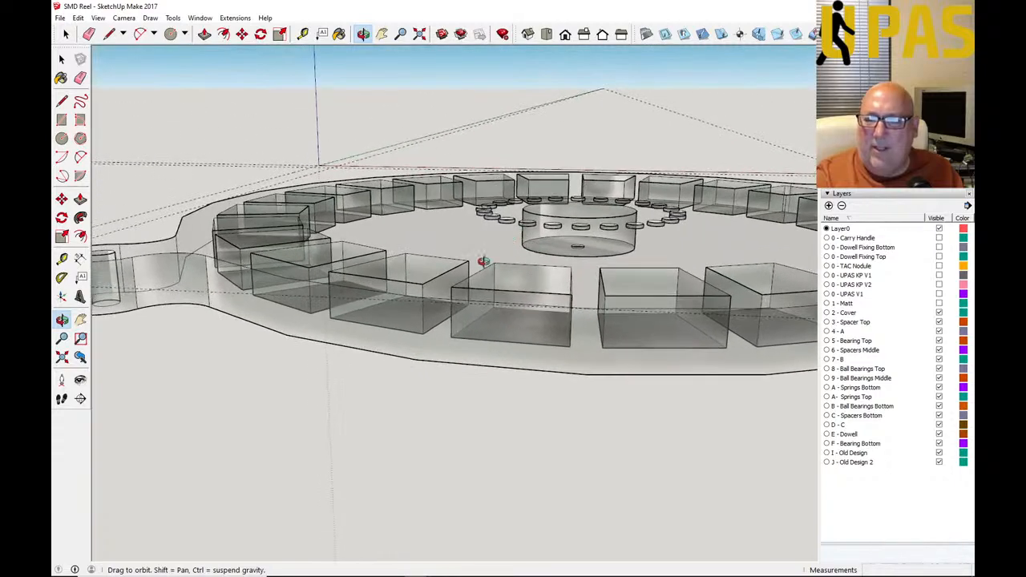
scroll(484, 261, "down", 3)
scroll(575, 238, "up", 6)
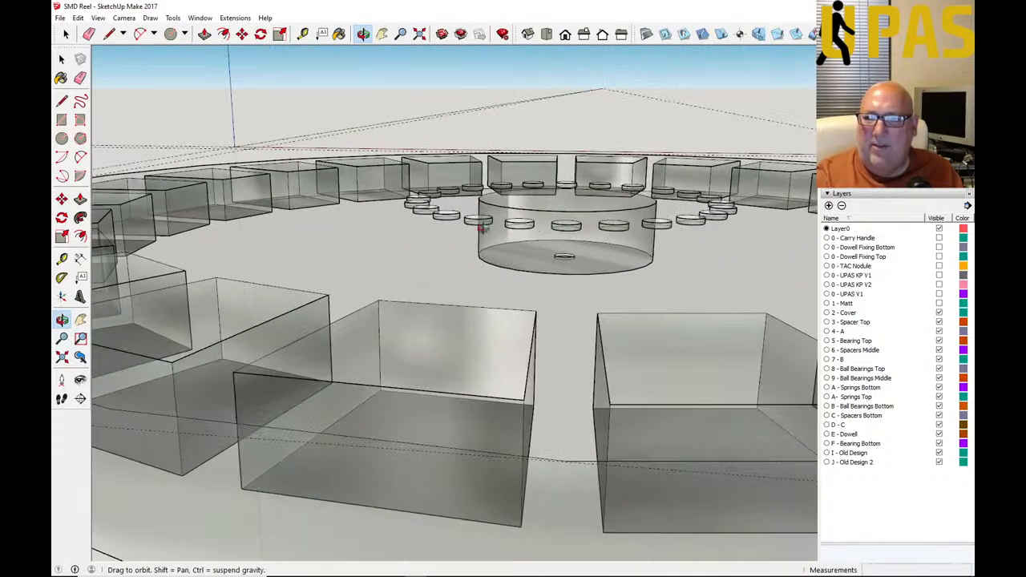
scroll(551, 225, "up", 3)
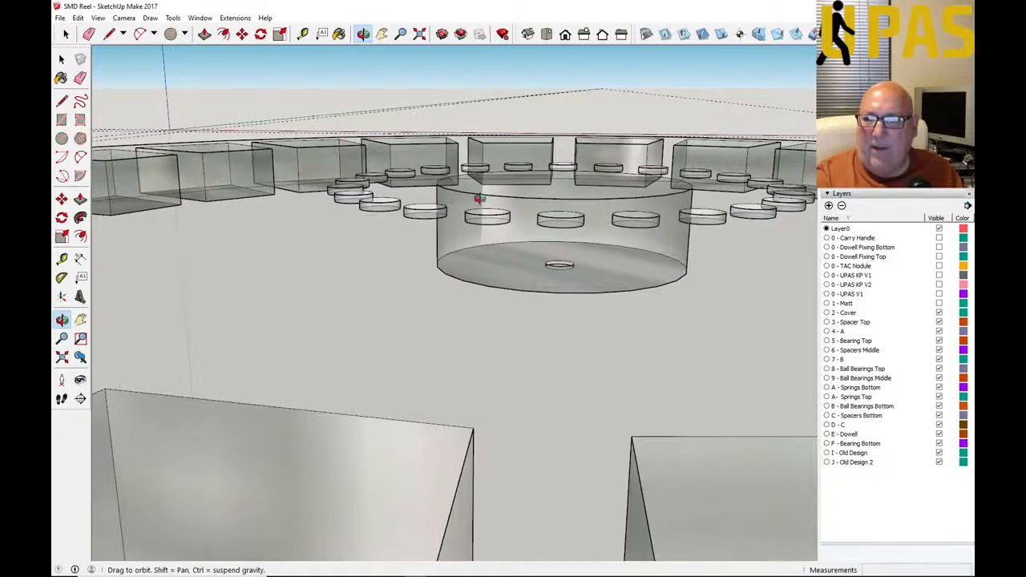
scroll(522, 220, "down", 3)
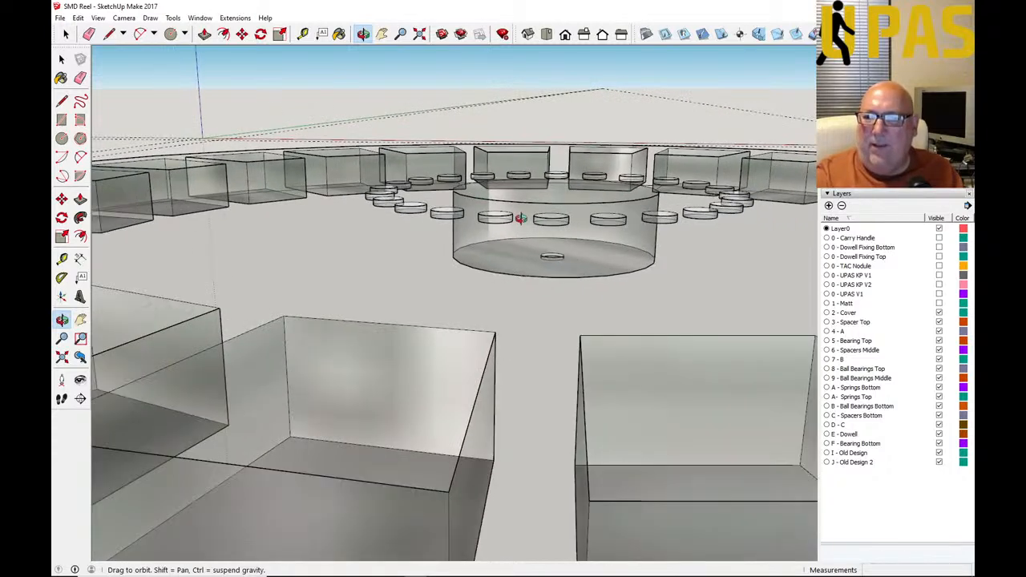
scroll(521, 219, "down", 4)
scroll(545, 246, "up", 5)
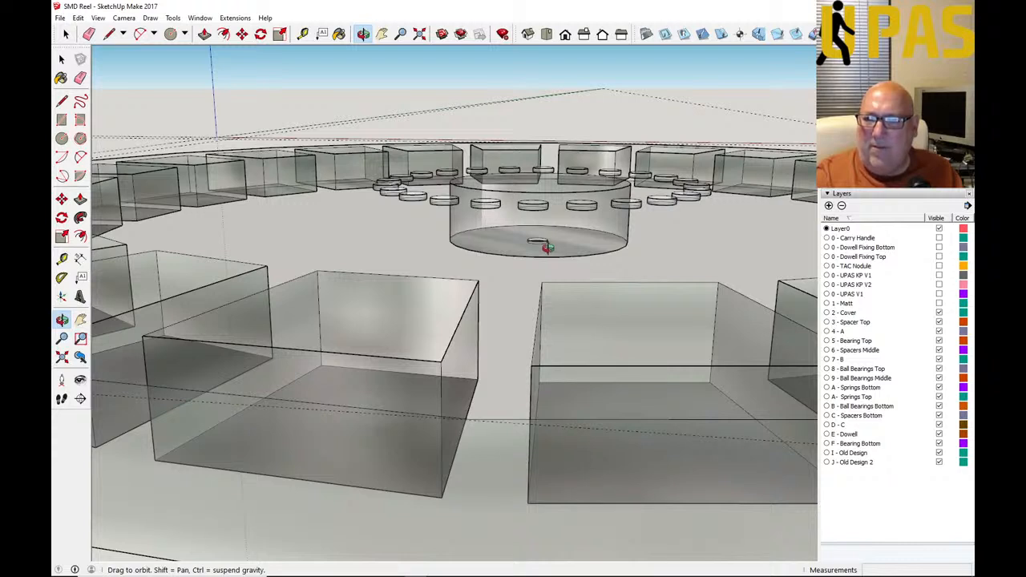
scroll(496, 255, "down", 3)
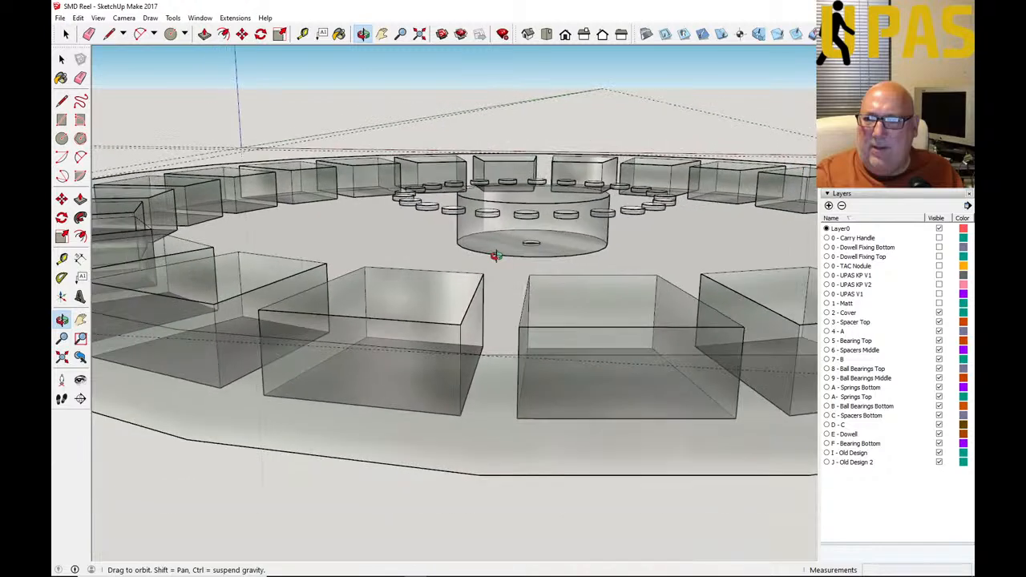
scroll(492, 254, "down", 2)
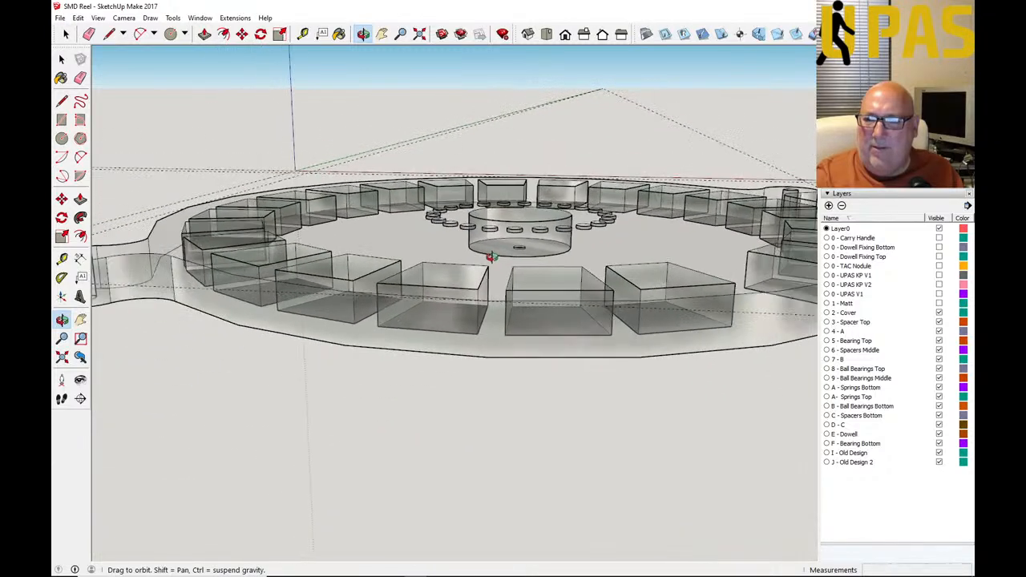
scroll(492, 257, "down", 2)
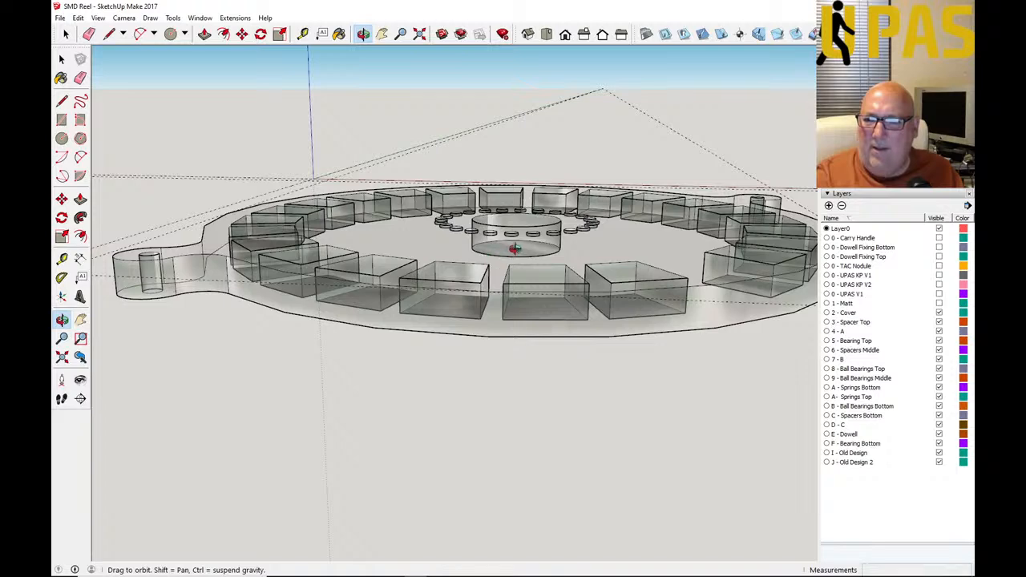
scroll(517, 250, "up", 3)
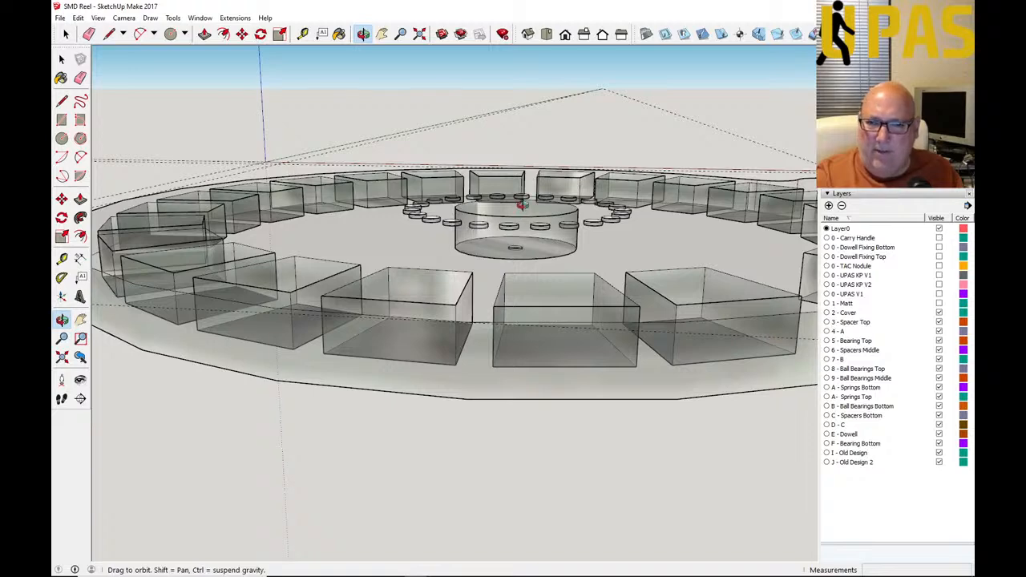
scroll(508, 268, "down", 3)
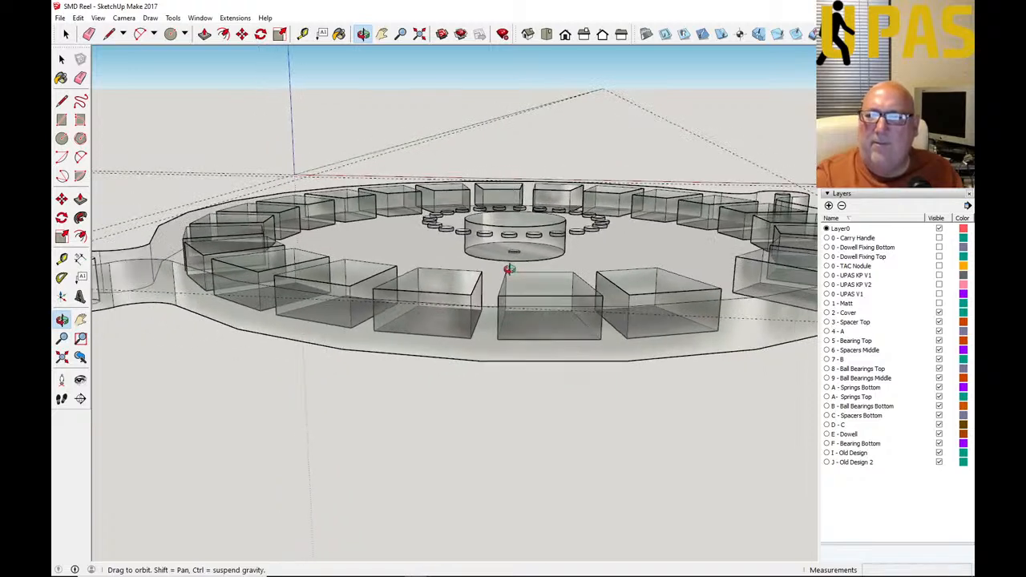
Step: Measure across the small hole in the floor of the central hub twice with the Tape Measure, the second time at closer range
left_click_drag(462, 273, 445, 294)
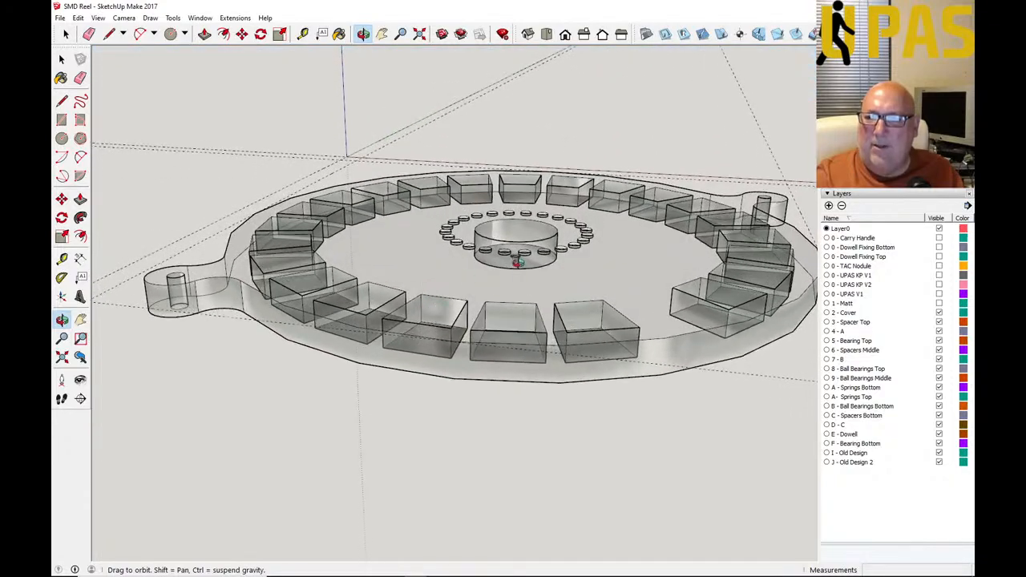
scroll(517, 263, "up", 3)
scroll(515, 289, "down", 3)
scroll(516, 295, "up", 3)
scroll(518, 243, "up", 5)
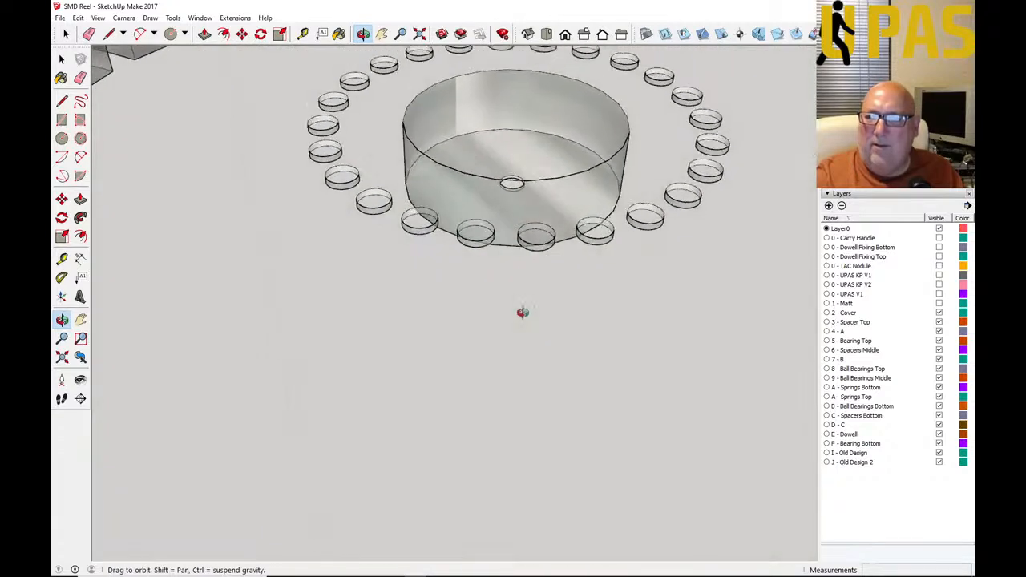
left_click(303, 33)
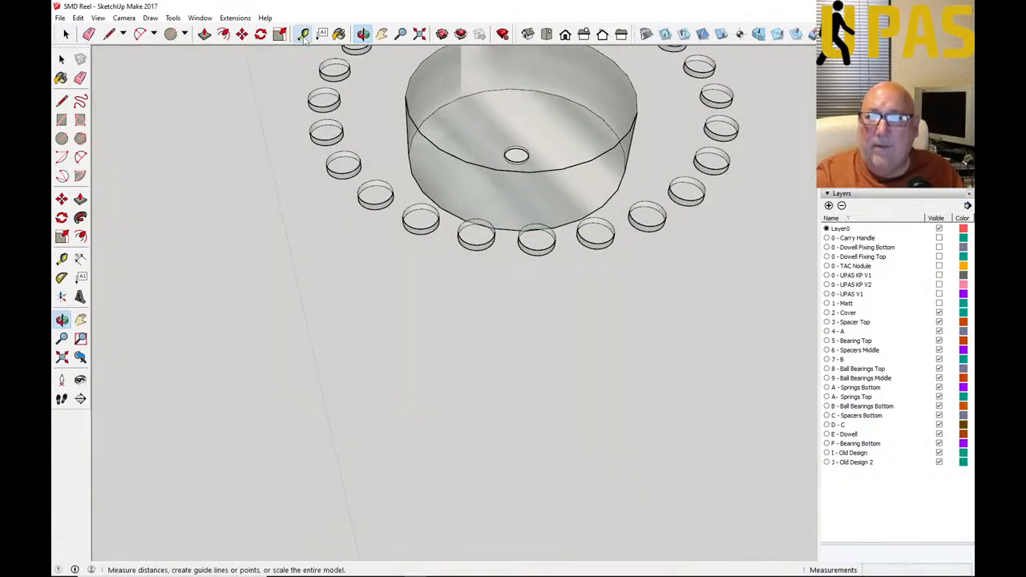
left_click(508, 151)
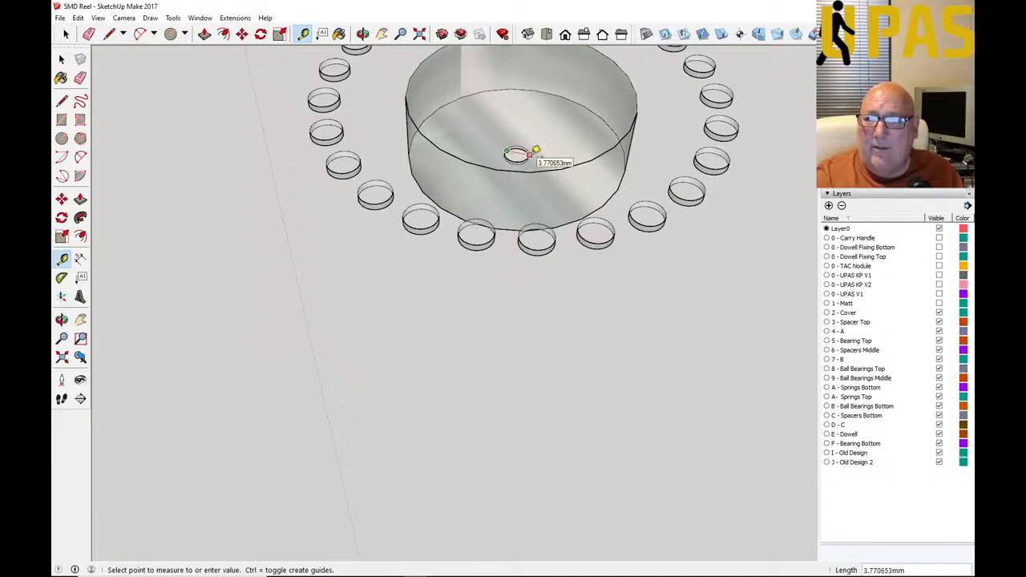
left_click(63, 59)
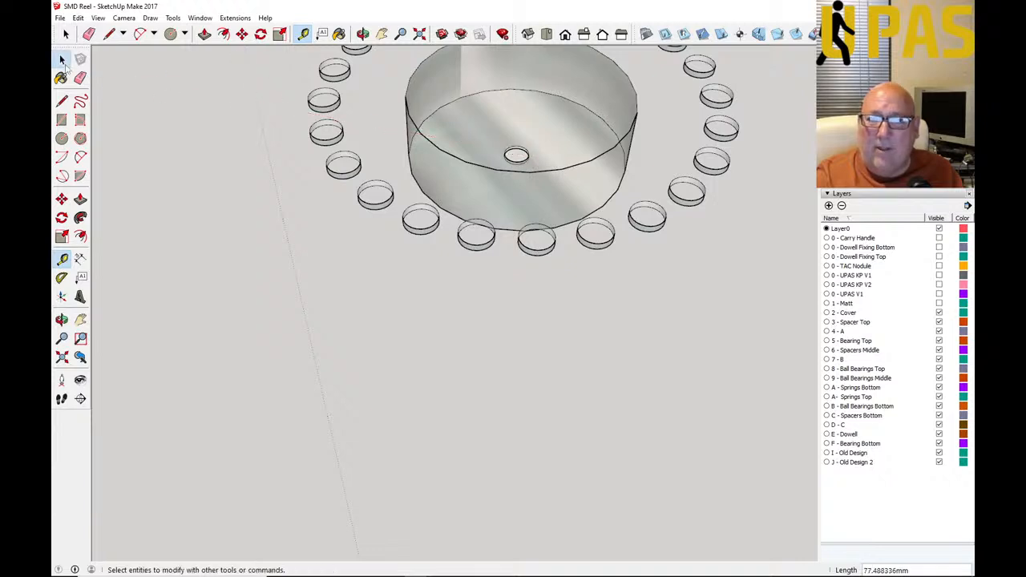
scroll(533, 172, "up", 4)
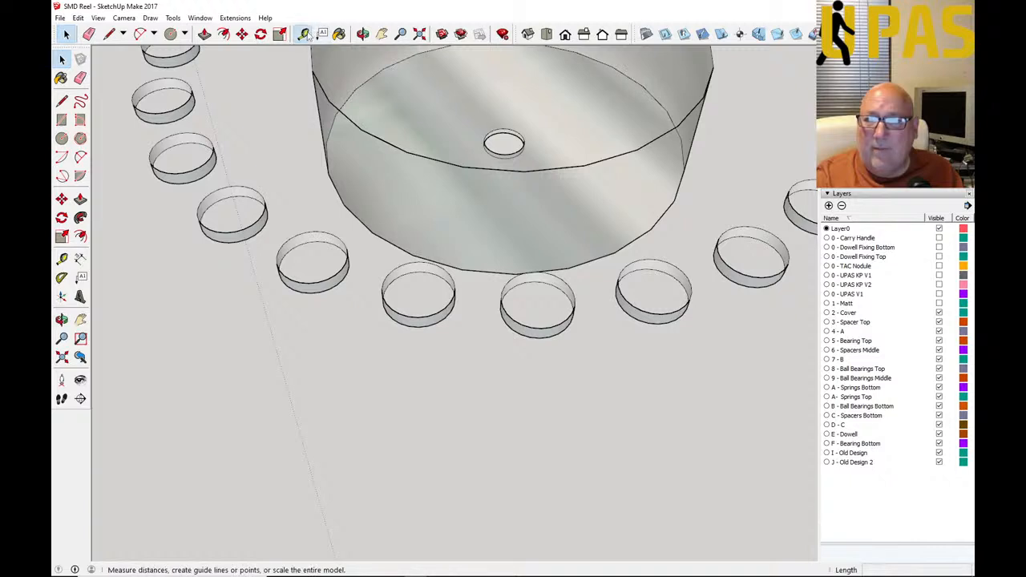
left_click(304, 33)
left_click(499, 127)
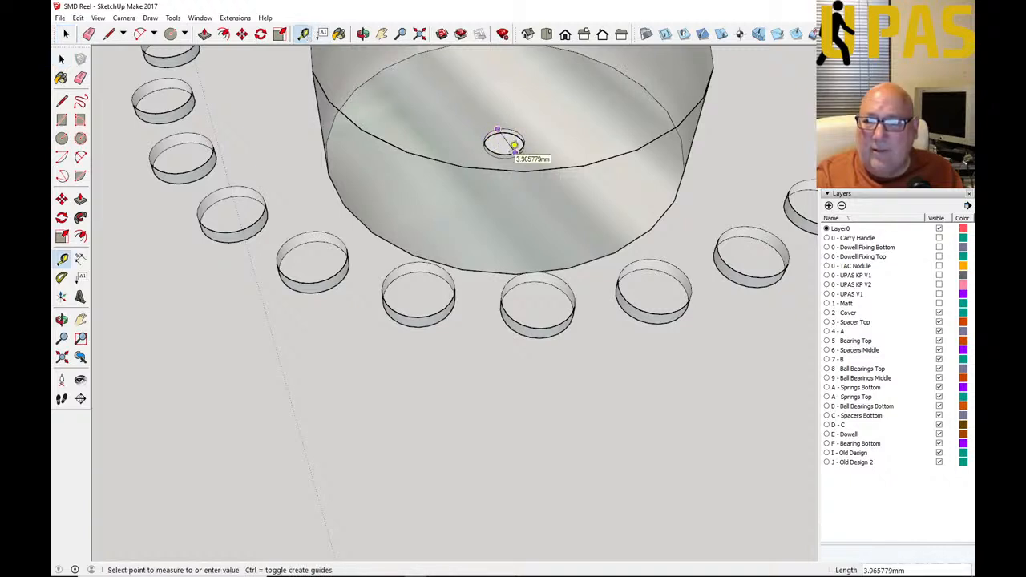
left_click(59, 54)
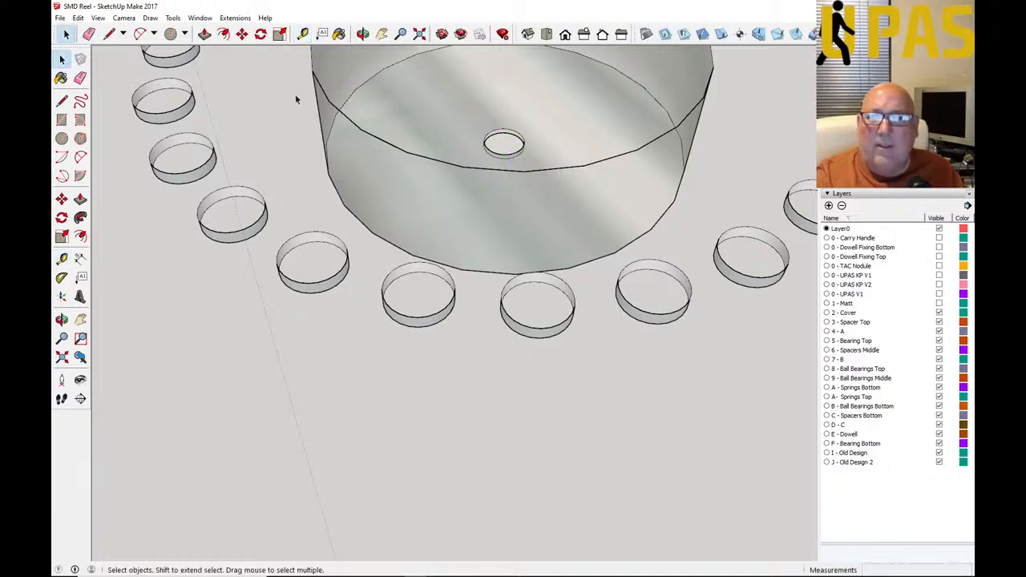
Step: Examine the hub and compartments obliquely from above, and finish with the whole tray seen edge-on
scroll(362, 192, "down", 5)
scroll(334, 217, "down", 6)
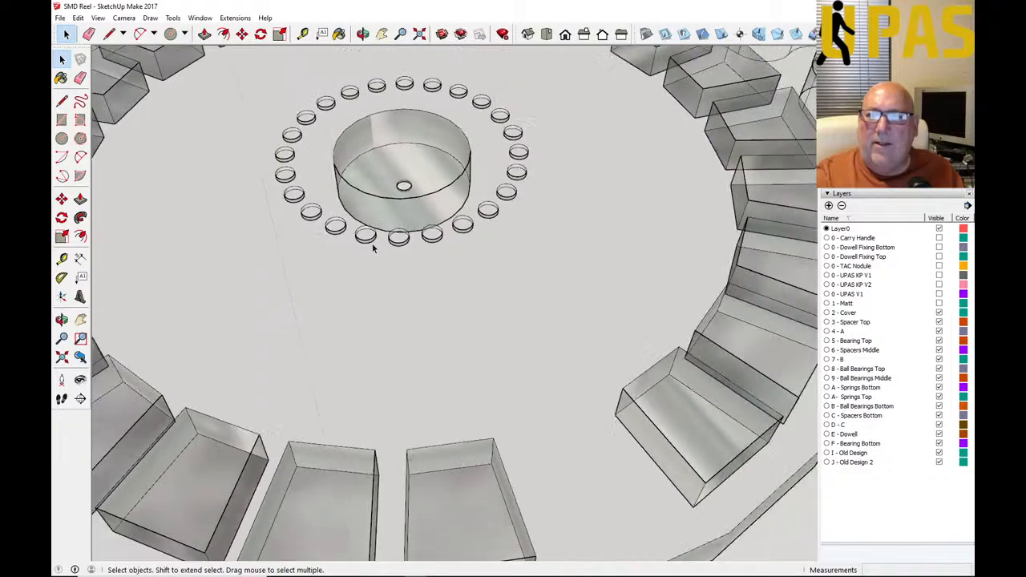
left_click(363, 34)
left_click_drag(366, 249, 371, 172)
scroll(378, 225, "up", 6)
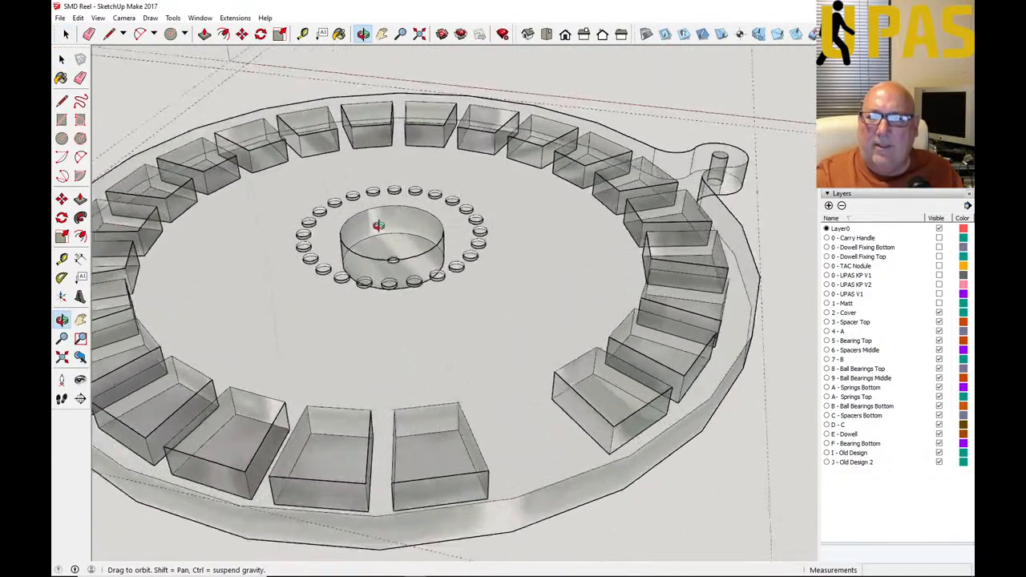
scroll(370, 230, "down", 8)
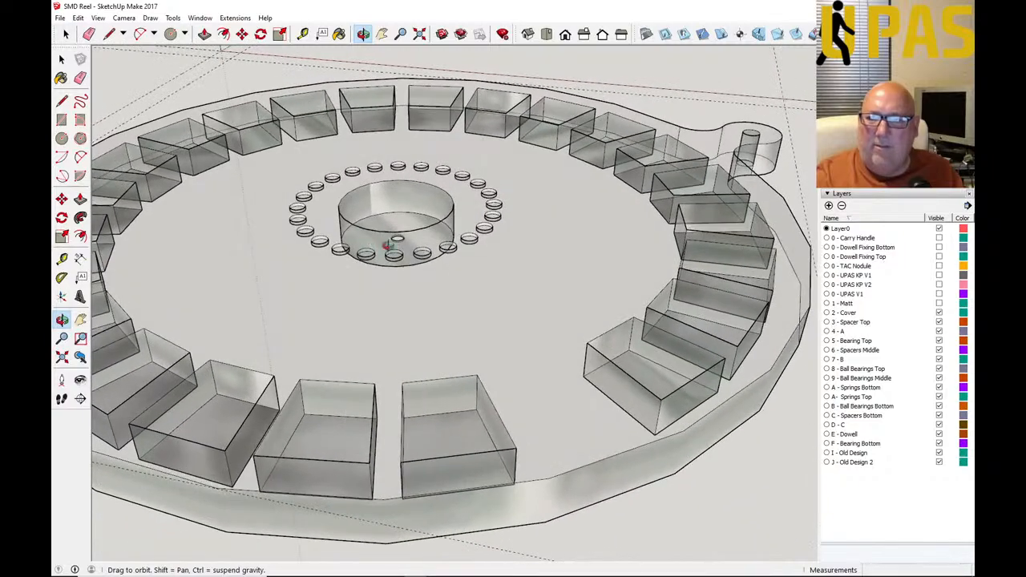
left_click_drag(369, 299, 418, 230)
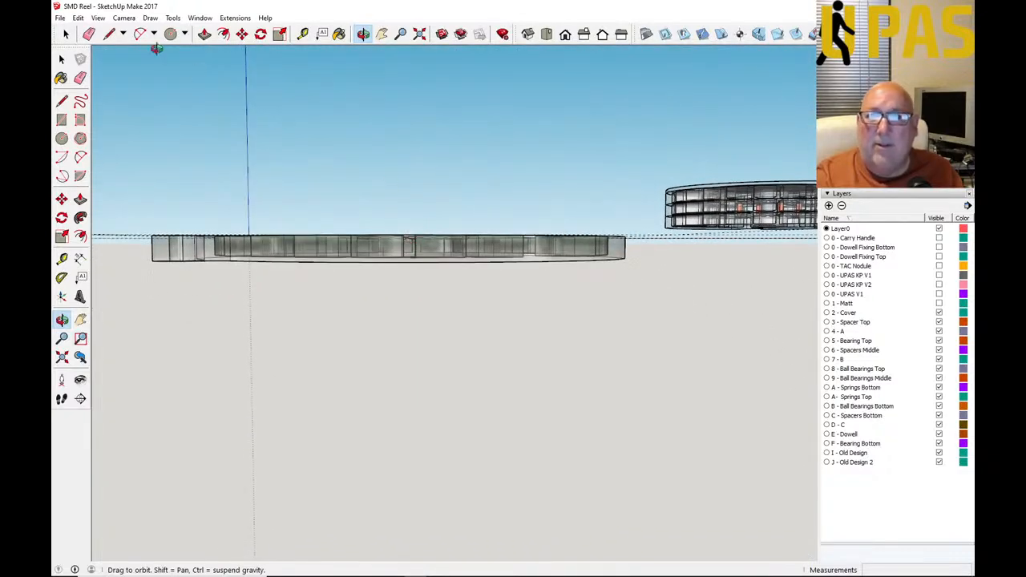
Step: Switch the camera to parallel projection and show the tray in the standard front view
left_click(124, 17)
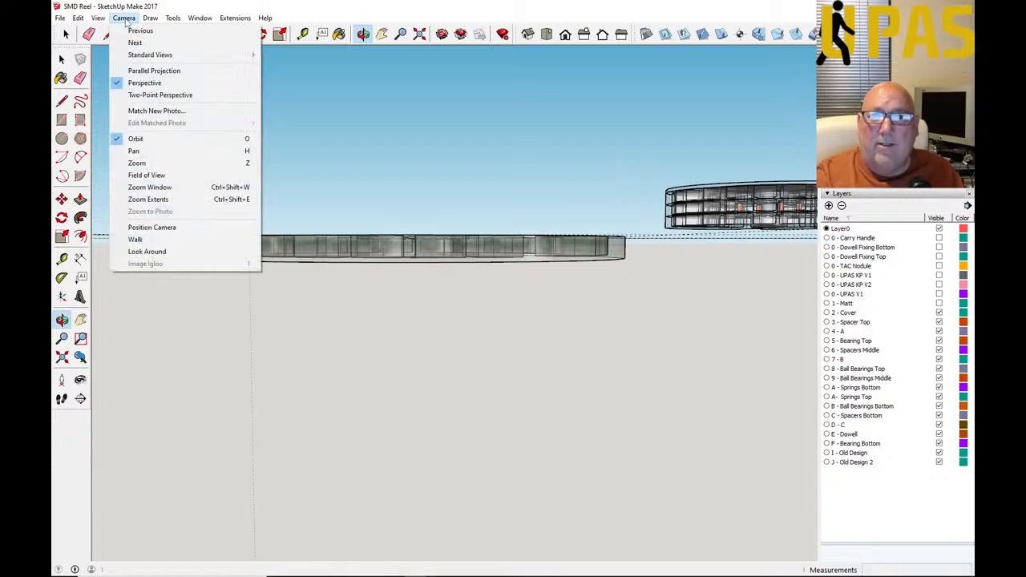
left_click(130, 70)
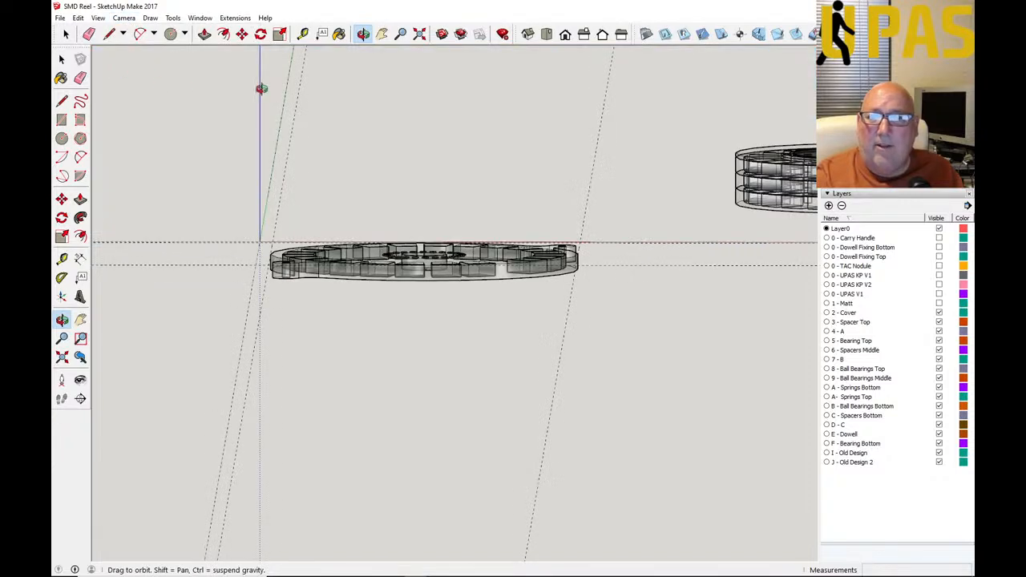
left_click(565, 36)
scroll(367, 364, "up", 4)
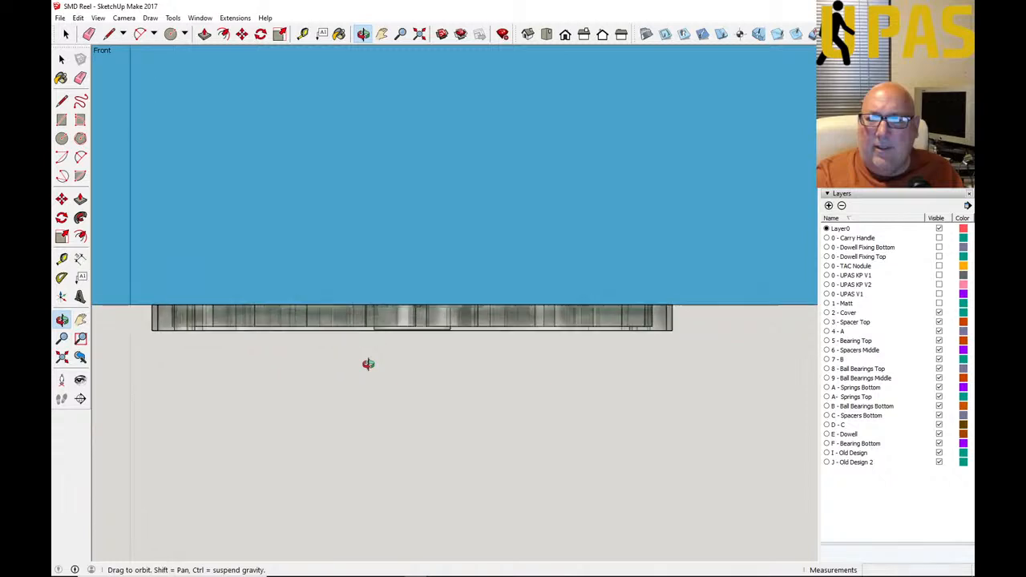
Step: Examine the tray's front profile, comparing the depths of the central hub recess and the compartments with the underside
left_click_drag(523, 354, 379, 331)
scroll(391, 326, "down", 2)
scroll(384, 331, "up", 4)
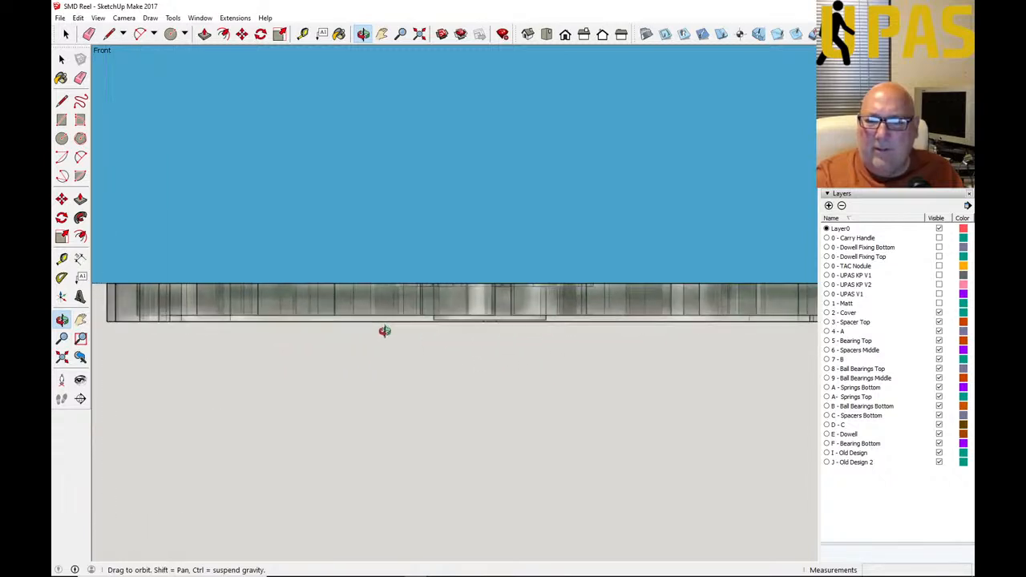
scroll(477, 335, "up", 4)
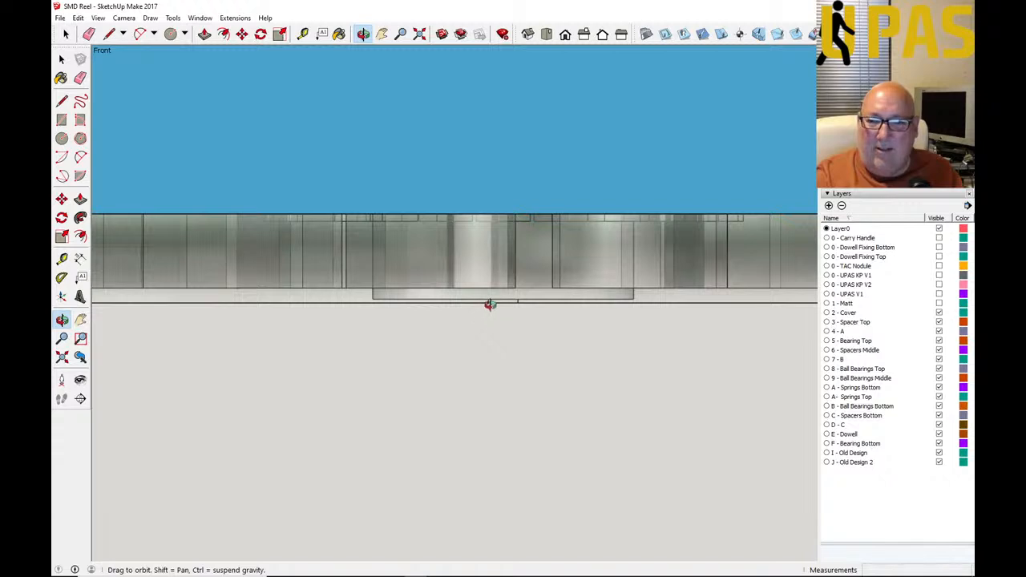
scroll(506, 324, "down", 4)
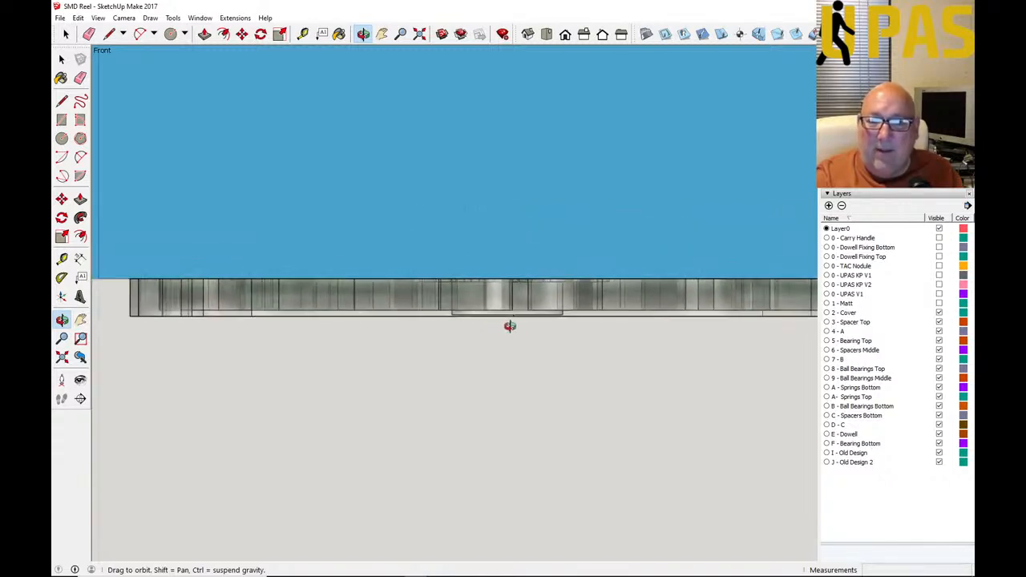
scroll(427, 326, "down", 2)
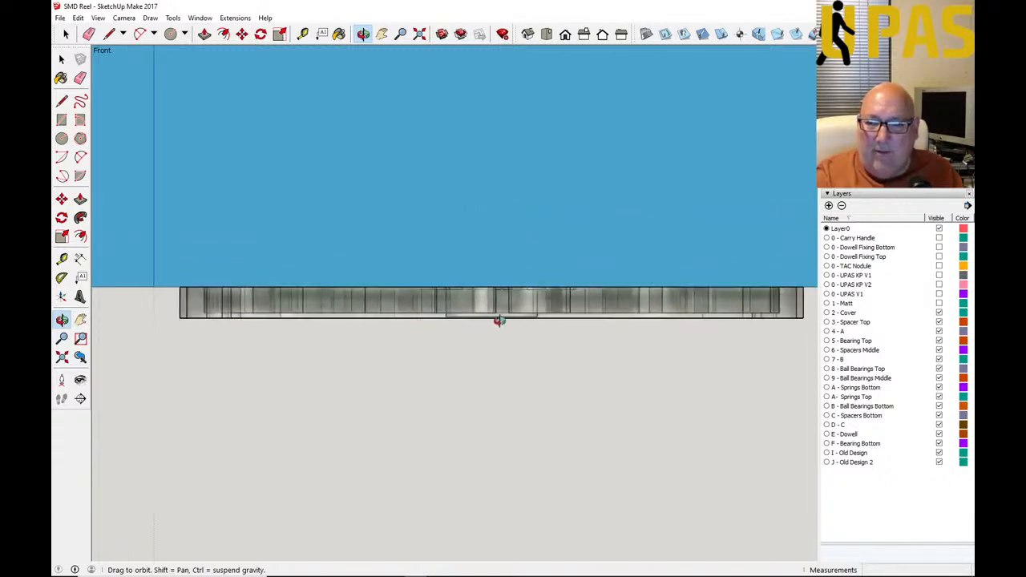
Step: Explode the tray copy's outer group in the front view and clear the selection
scroll(483, 326, "down", 1)
scroll(483, 326, "up", 3)
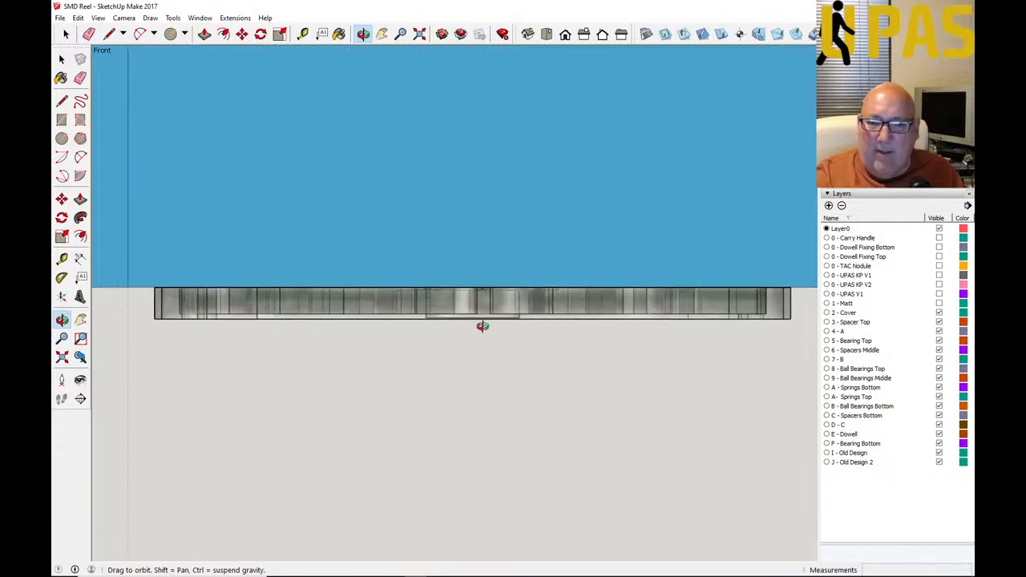
left_click(62, 59)
left_click(175, 300)
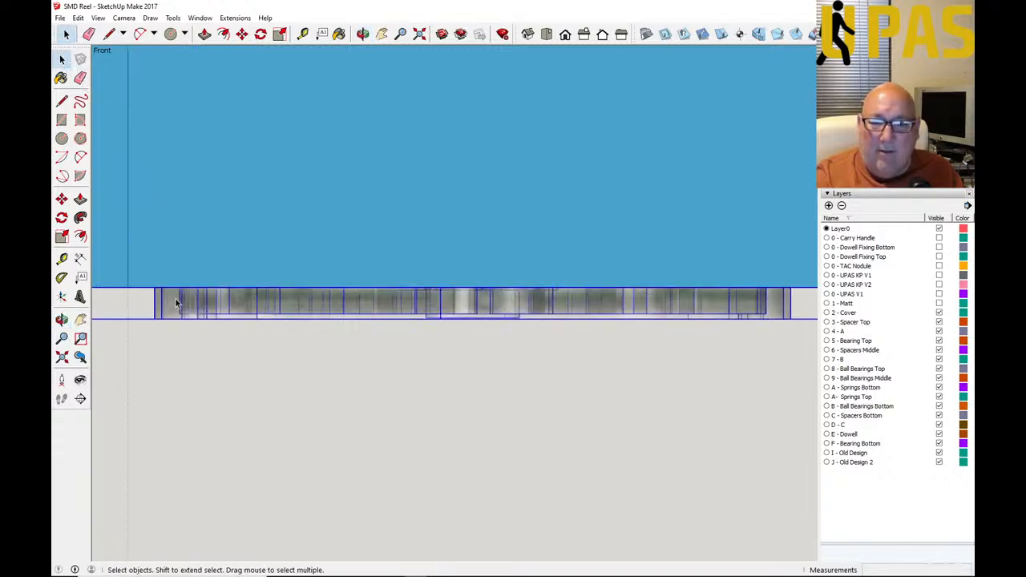
scroll(196, 345, "down", 1)
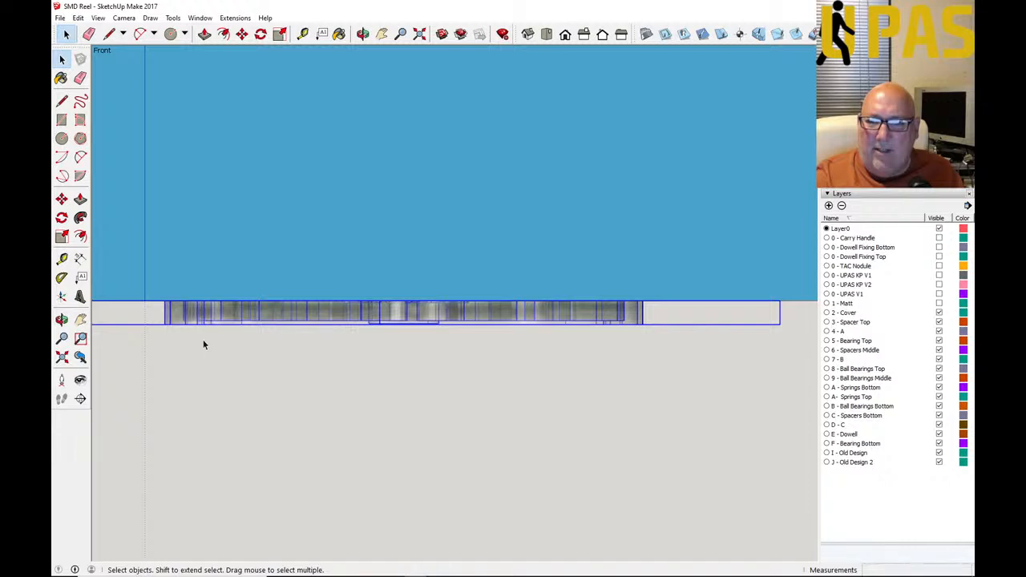
right_click(292, 313)
left_click(337, 383)
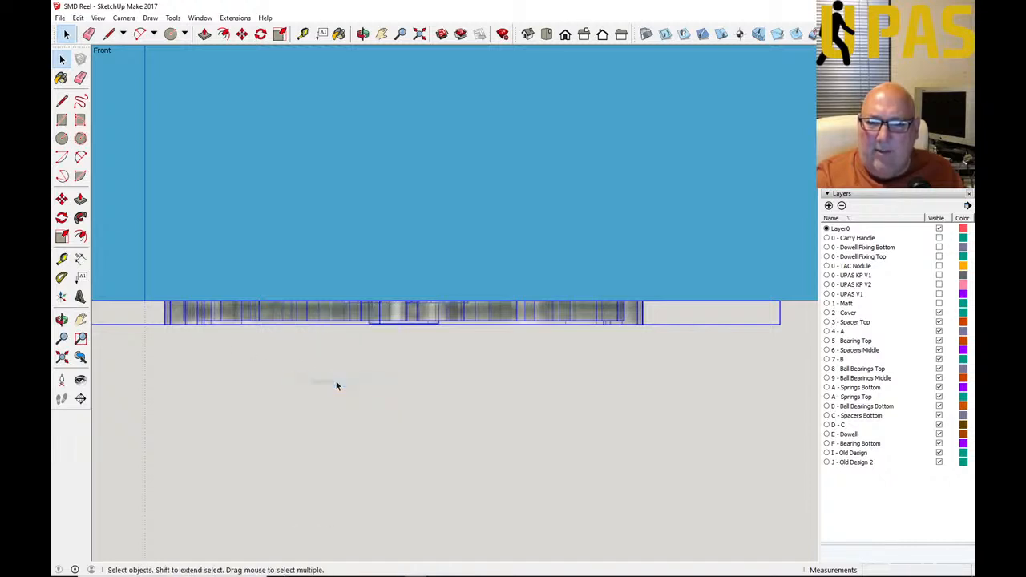
left_click(349, 365)
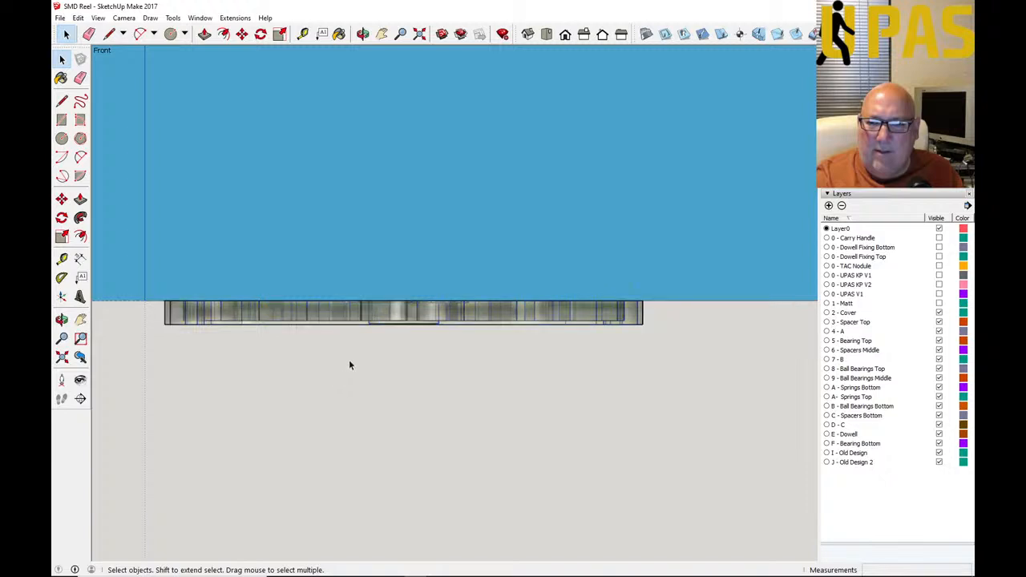
Step: Explode the tray's remaining nested group into loose edges and faces
left_click(325, 318)
right_click(325, 319)
left_click(352, 383)
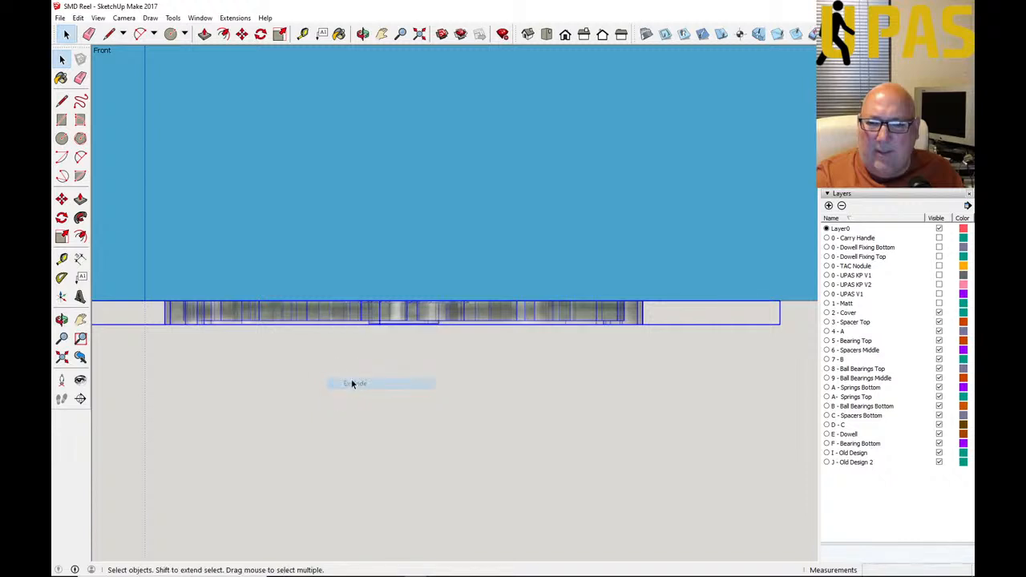
left_click(346, 360)
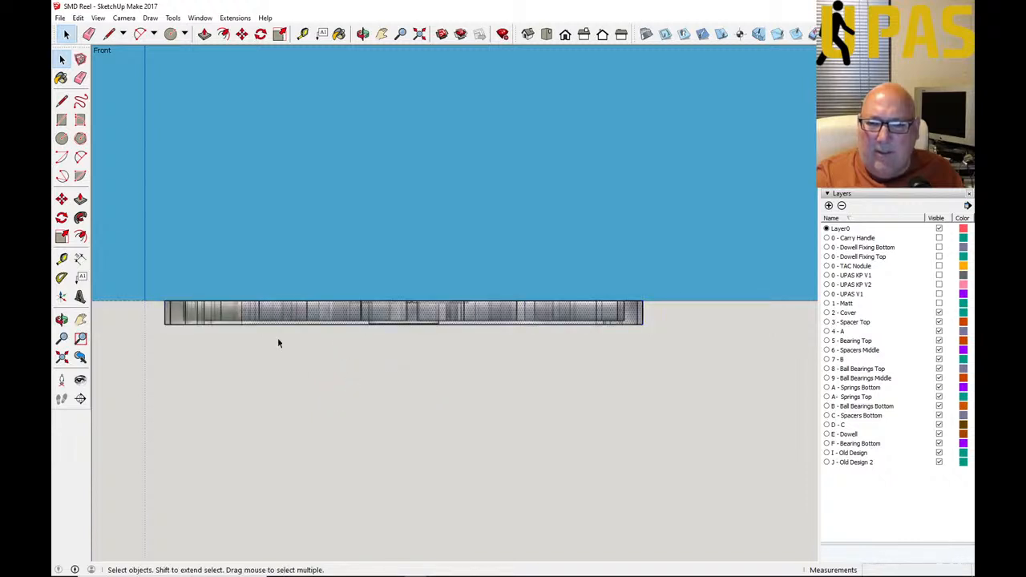
Step: In the front view, delete all geometry of the tray's underside, including the compartment floors and the hub floor
left_click(363, 34)
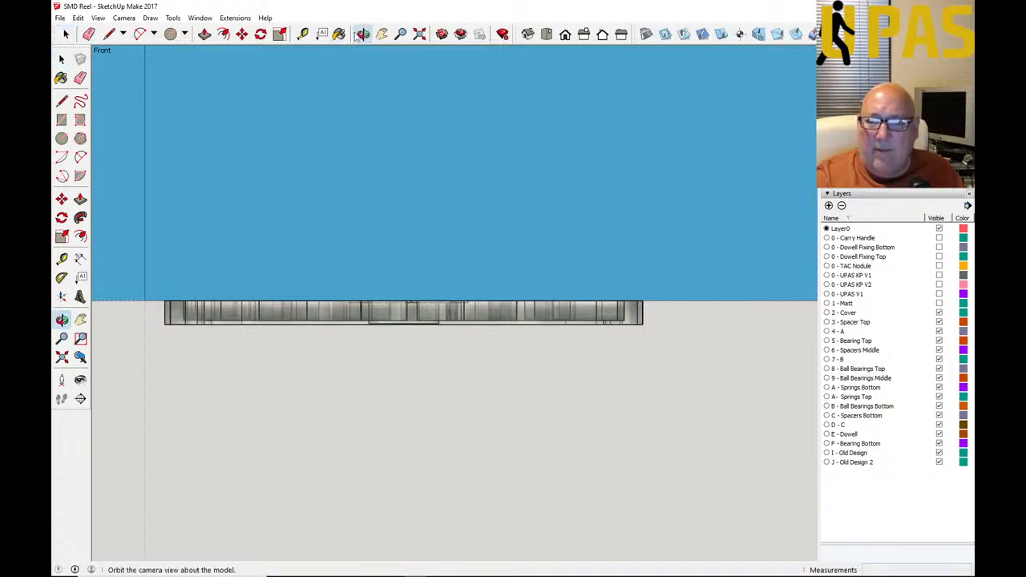
left_click_drag(346, 103, 350, 165)
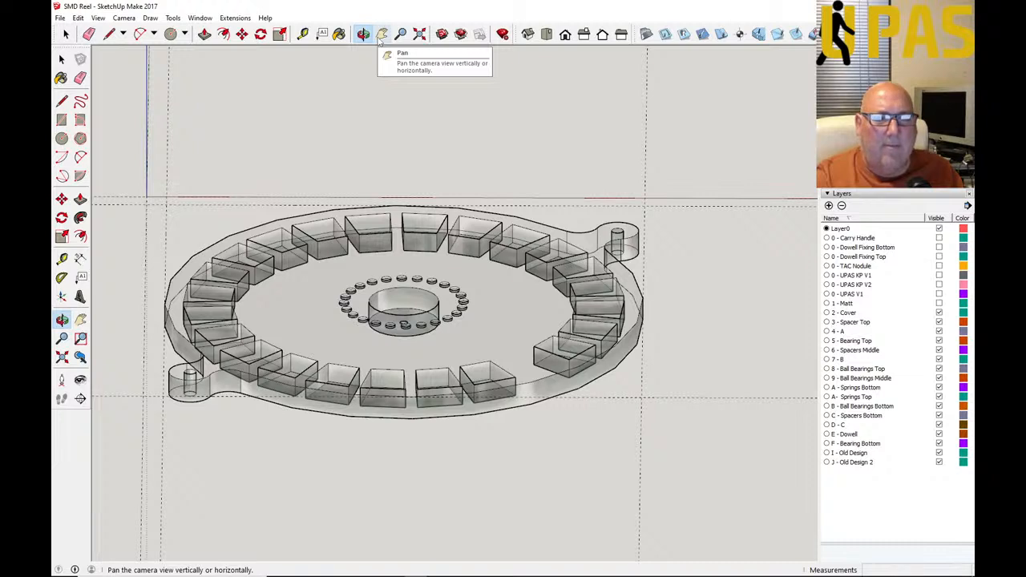
left_click(564, 36)
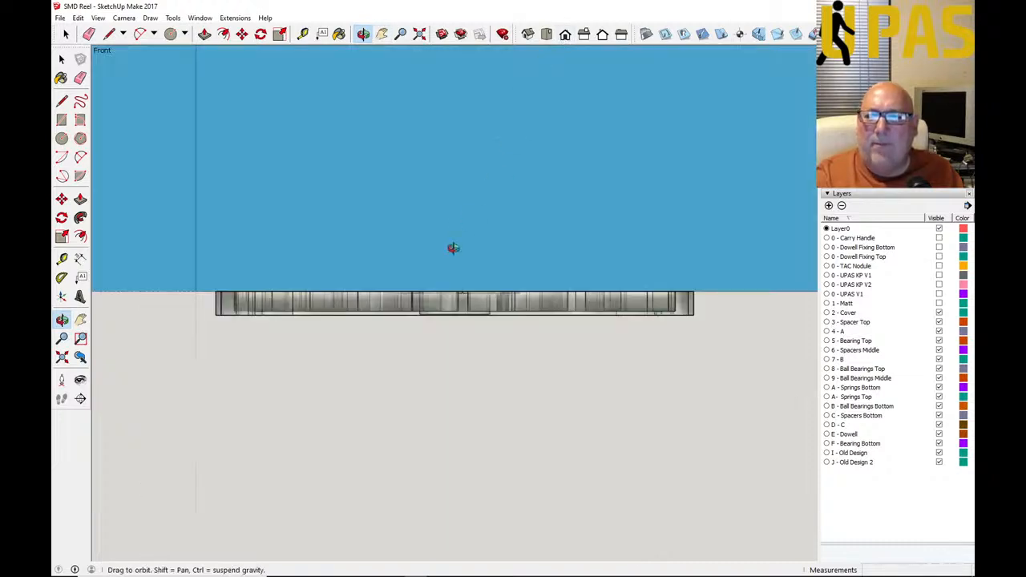
left_click(62, 59)
scroll(281, 366, "up", 2)
scroll(176, 337, "down", 1)
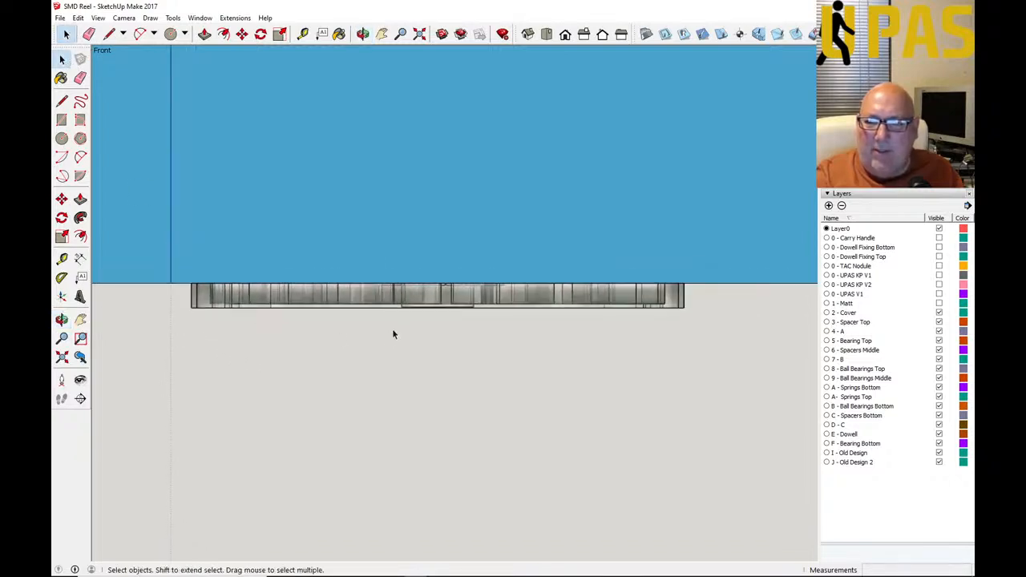
scroll(405, 322, "up", 3)
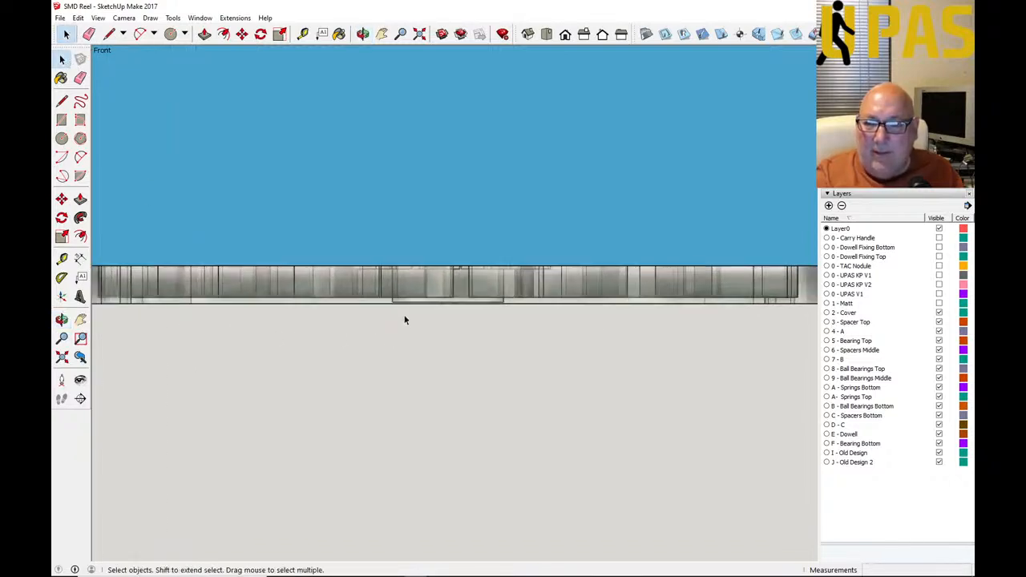
scroll(407, 314, "down", 1)
left_click_drag(114, 290, 771, 318)
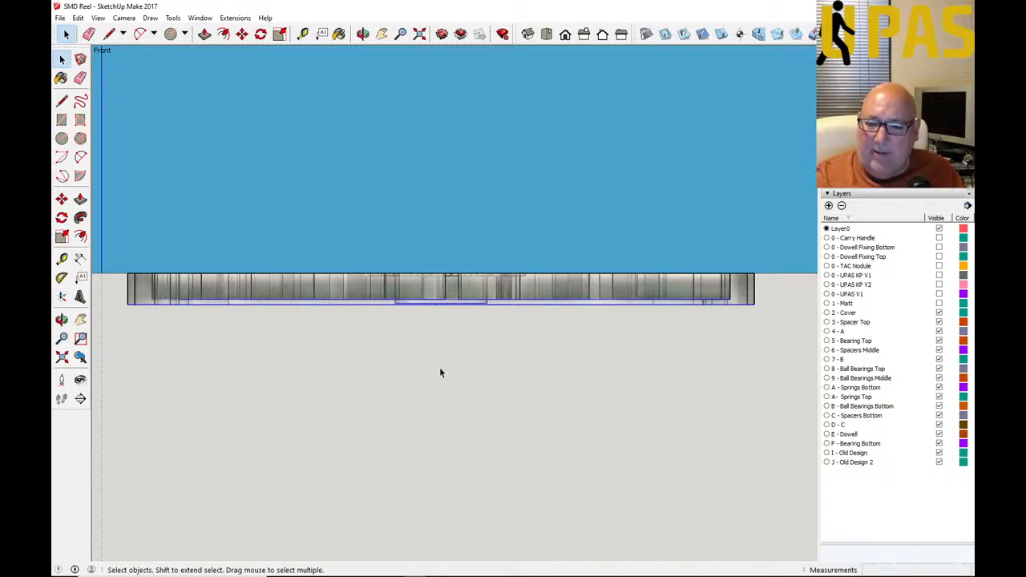
key("Delete")
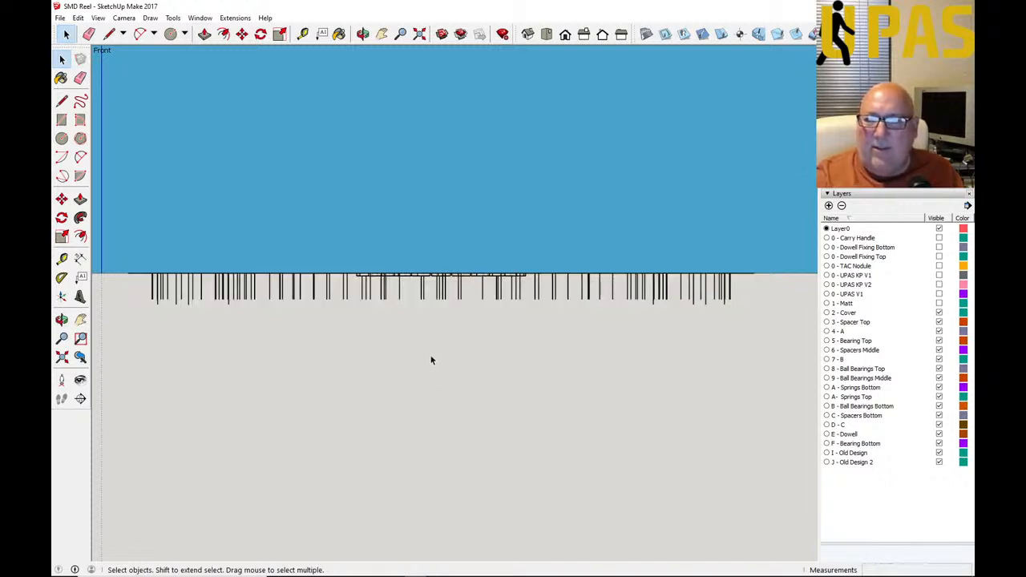
Step: Examine the tray's remaining top outlines and vertical edges obliquely, and return to the standard front view
left_click(363, 34)
mouse_move(399, 128)
left_mouse_down()
mouse_move(372, 229)
mouse_move(366, 218)
mouse_move(400, 131)
left_mouse_up()
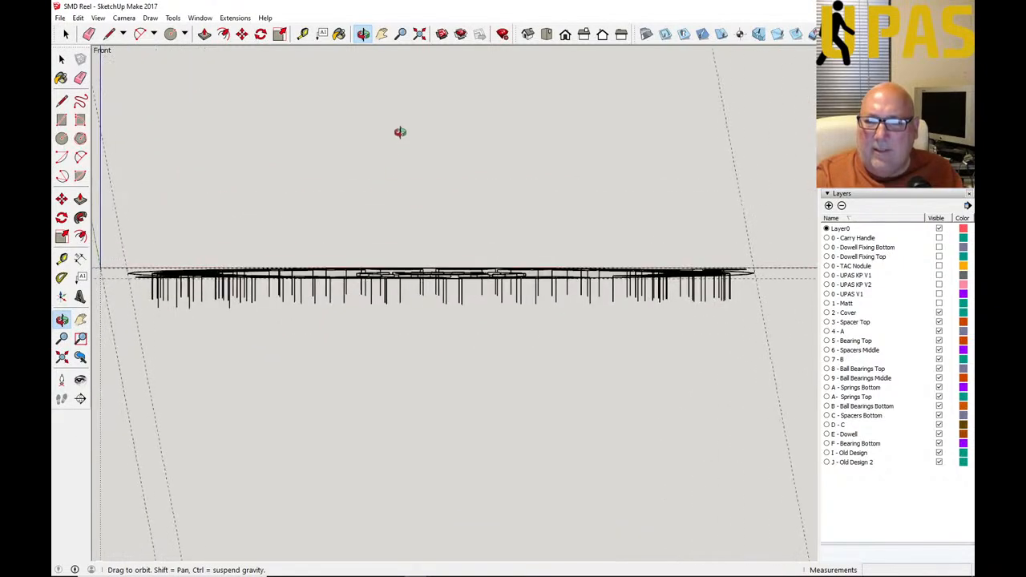
left_click_drag(423, 279, 415, 305)
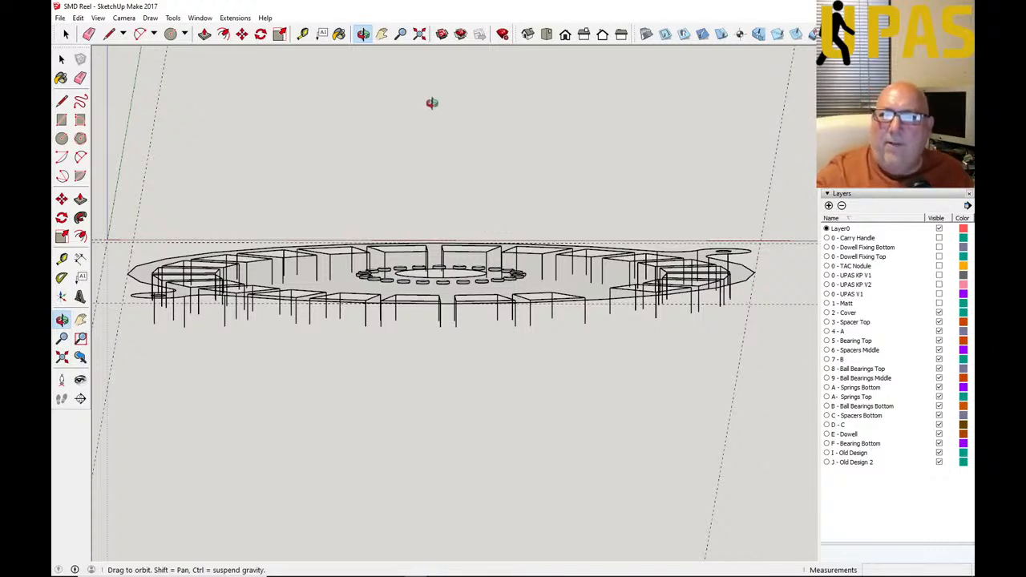
left_click(567, 37)
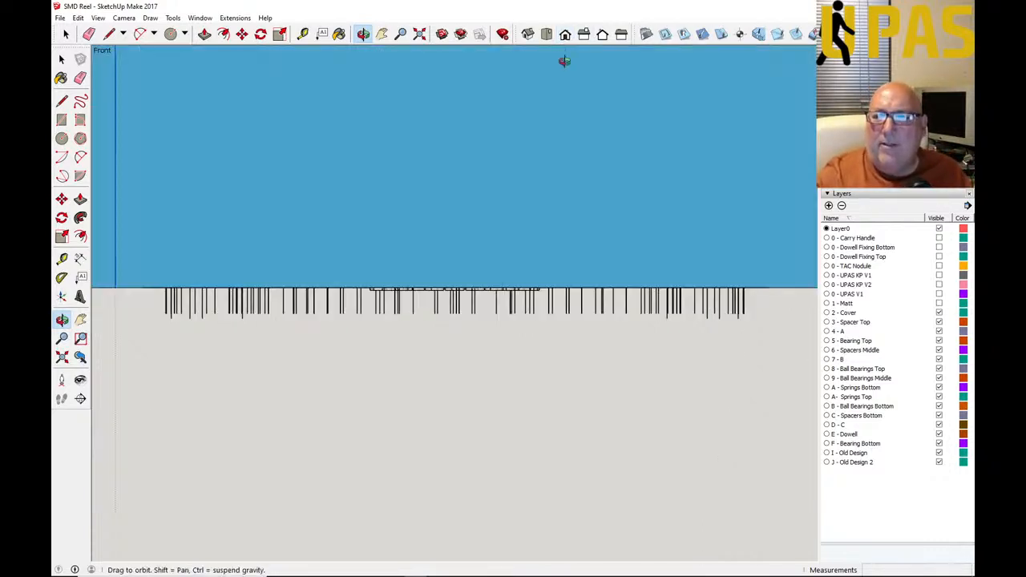
scroll(215, 350, "up", 1)
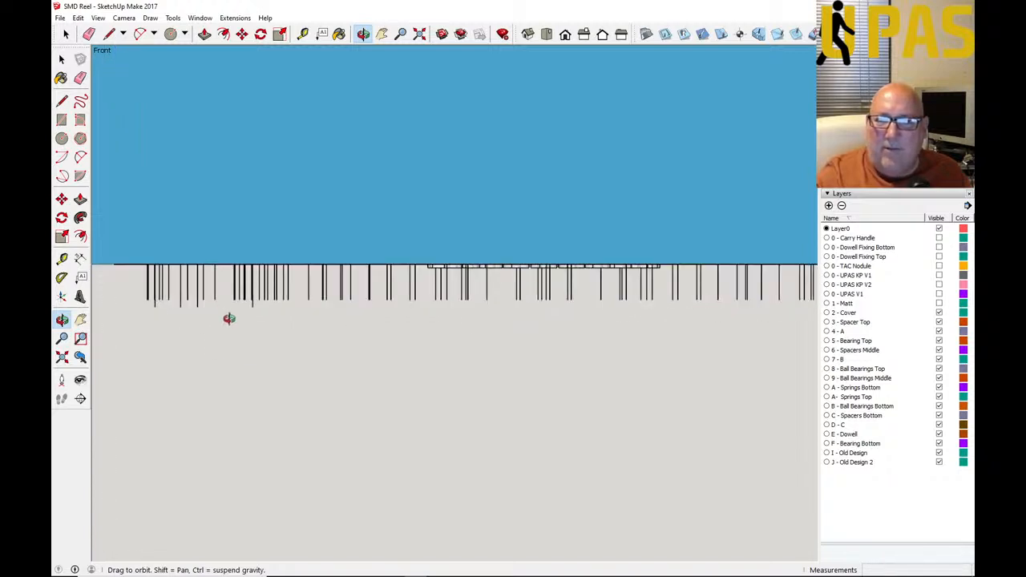
Step: Try selecting the vertical edges at the profile's left end as a block, check the selection obliquely, and clear it
left_click(63, 61)
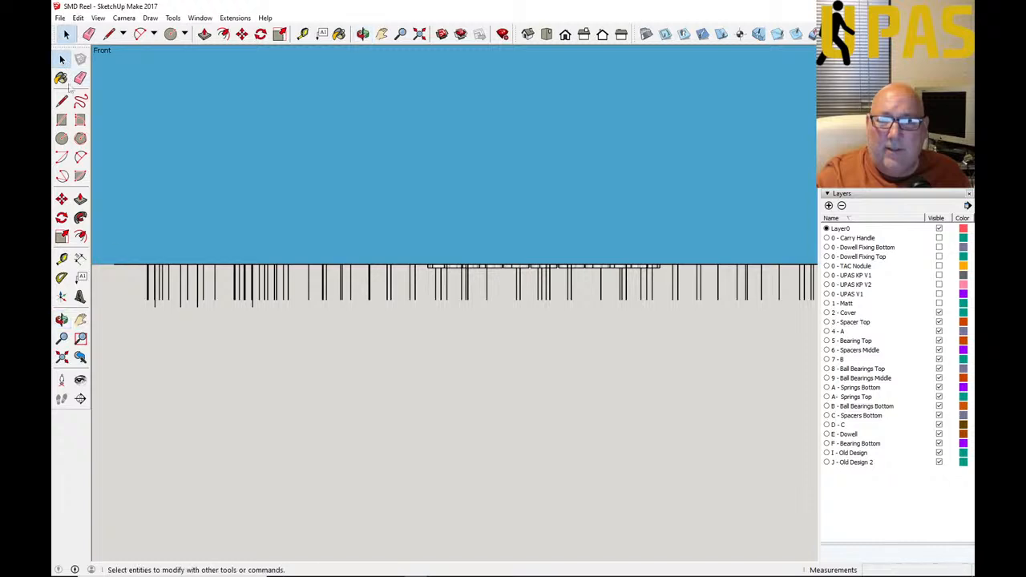
left_click_drag(131, 270, 235, 325)
left_click_drag(127, 254, 322, 337)
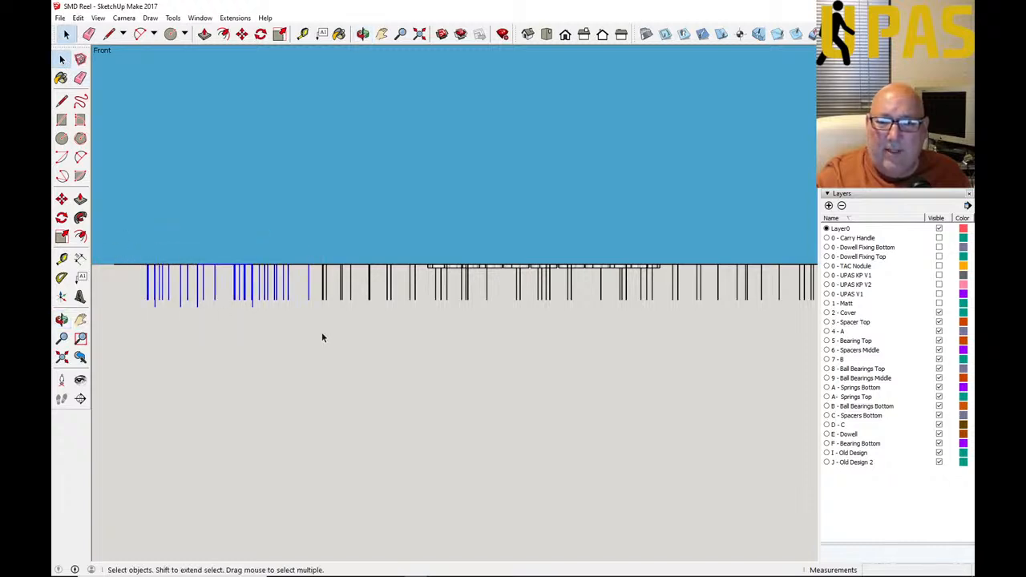
left_click(363, 33)
left_click_drag(367, 76, 359, 194)
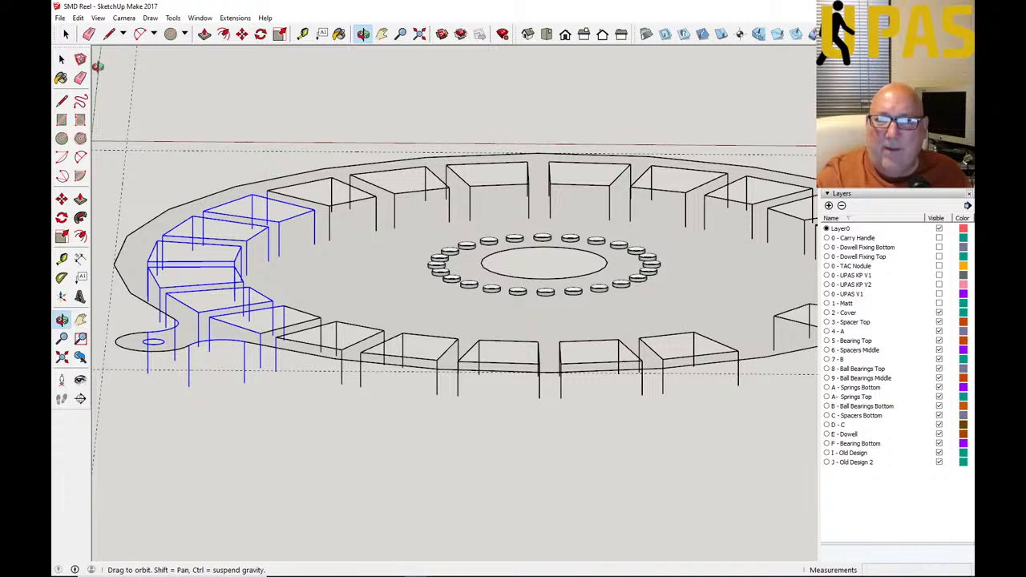
left_click(565, 34)
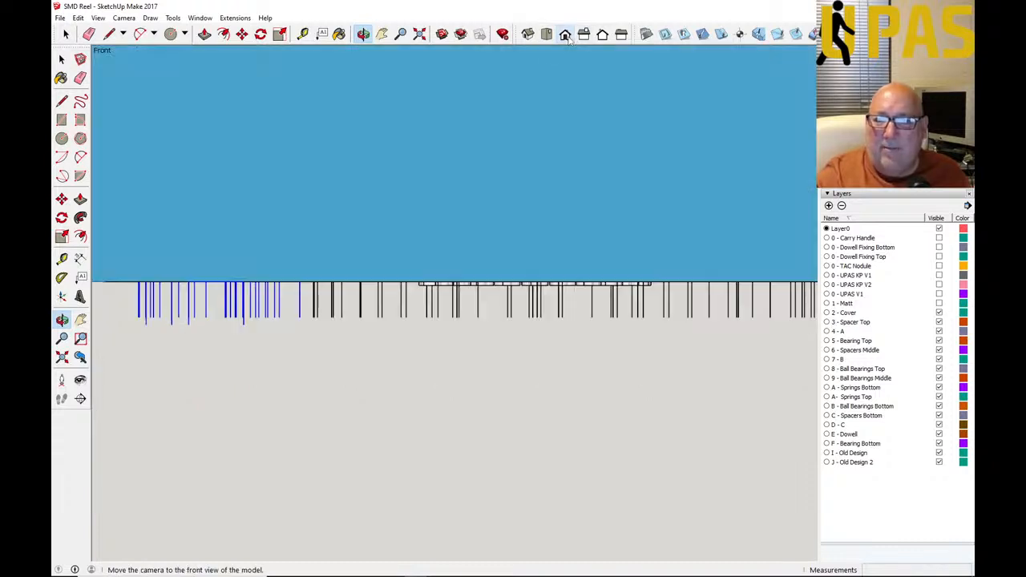
left_click(62, 58)
left_click(176, 350)
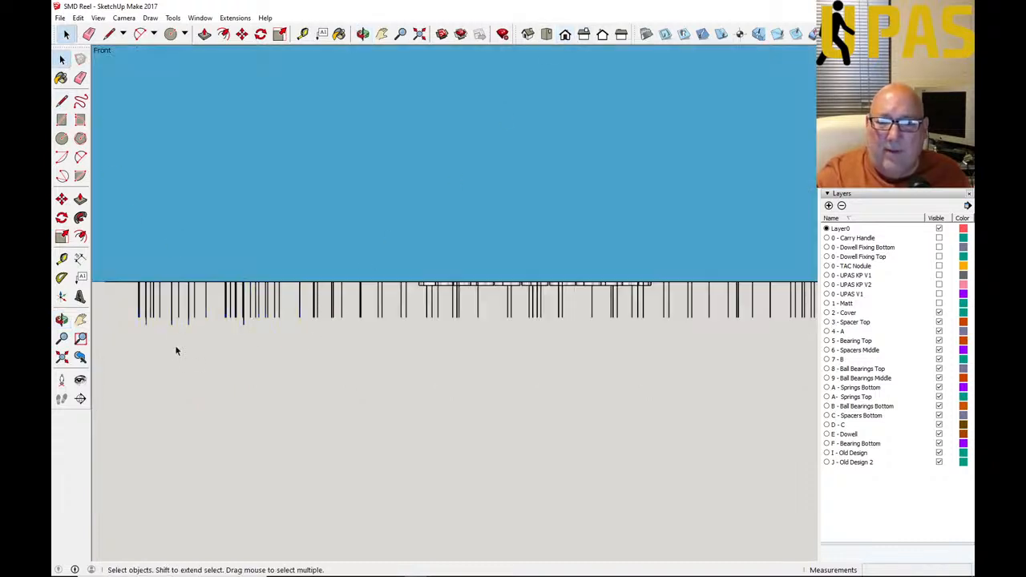
Step: Delete the leftover vertical edges one after another at the left end of the tray's front profile
scroll(153, 323, "up", 3)
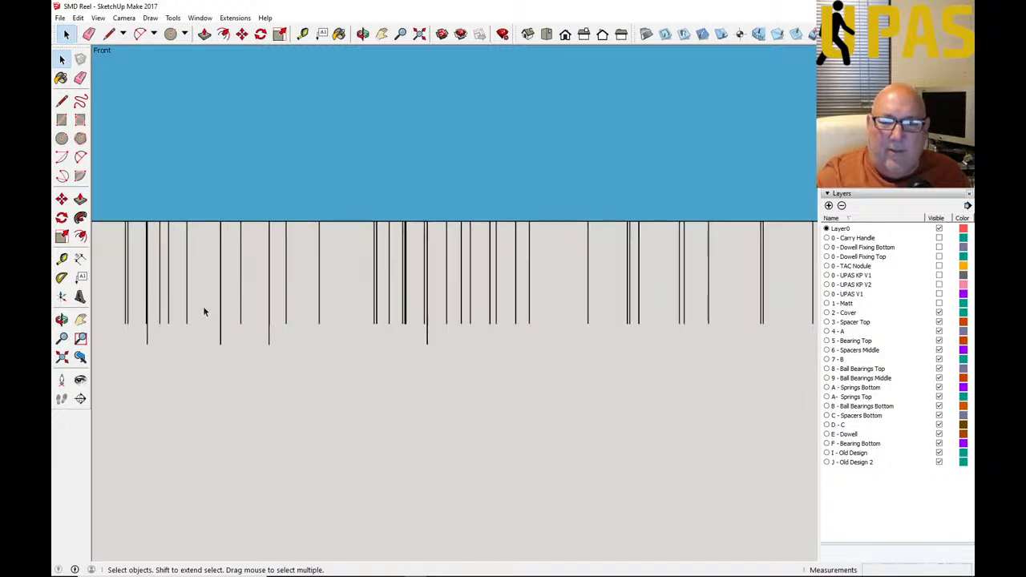
key("Delete")
left_click(125, 275)
key("Delete")
left_click(148, 296)
key("Delete")
key("Delete")
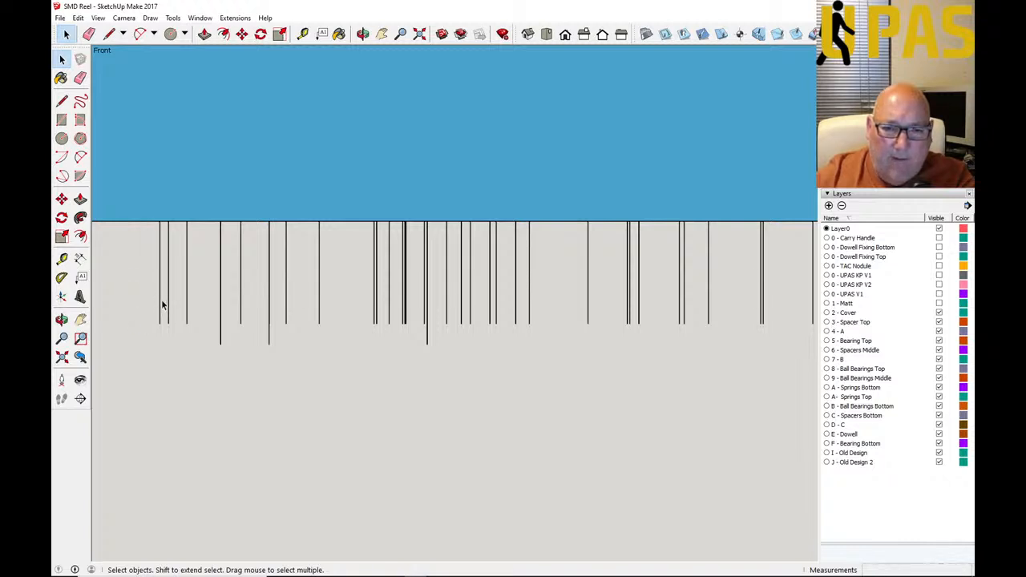
key("Delete")
left_click(167, 311)
key("Delete")
left_click(186, 315)
key("Delete")
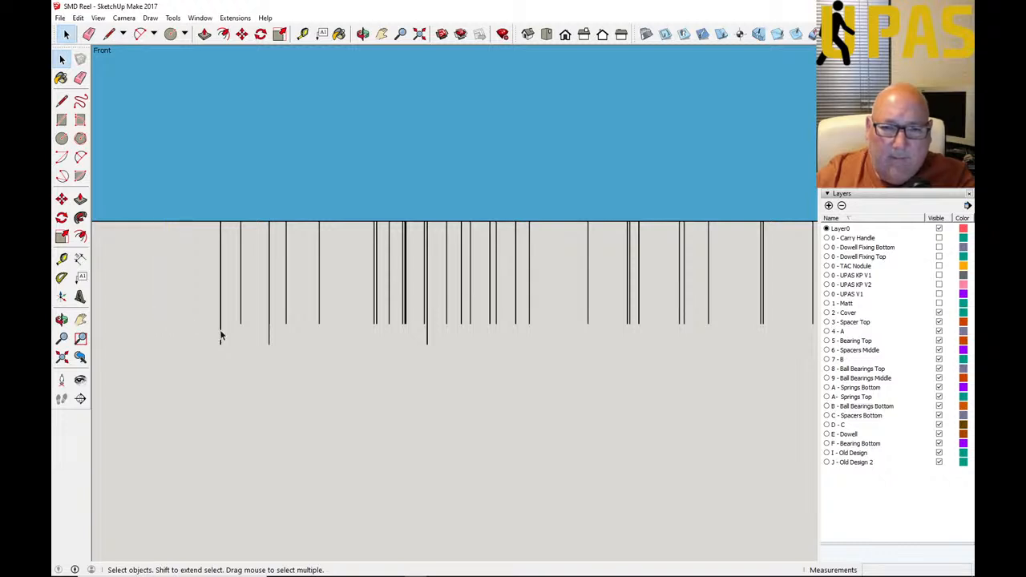
left_click(220, 330)
key("Delete")
left_click(241, 323)
key("Delete")
left_click(265, 305)
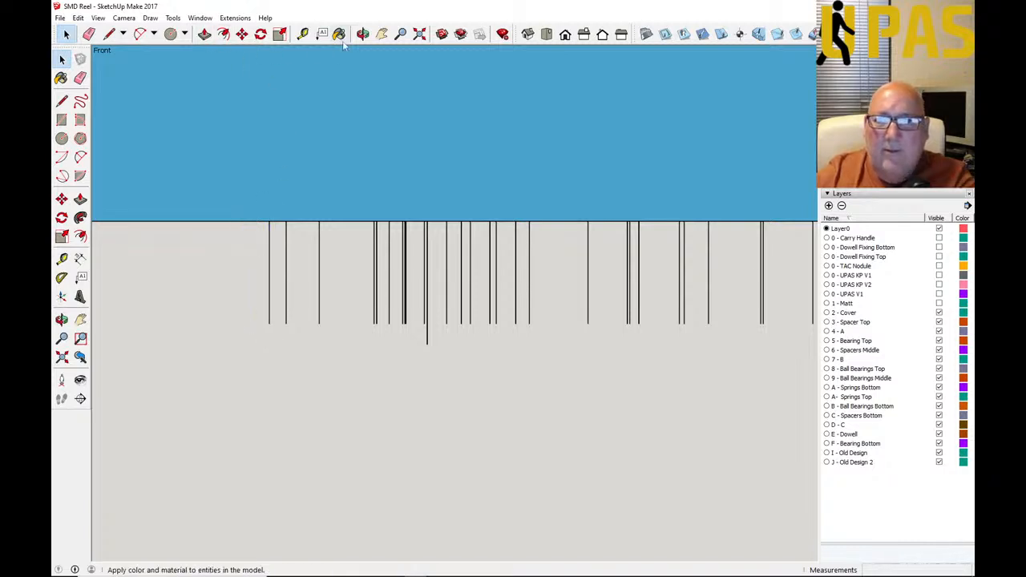
Step: Check from an oblique view which vertical compartment edges remain, and return to the whole profile in the standard front view
left_click(363, 34)
left_click_drag(355, 65, 385, 129)
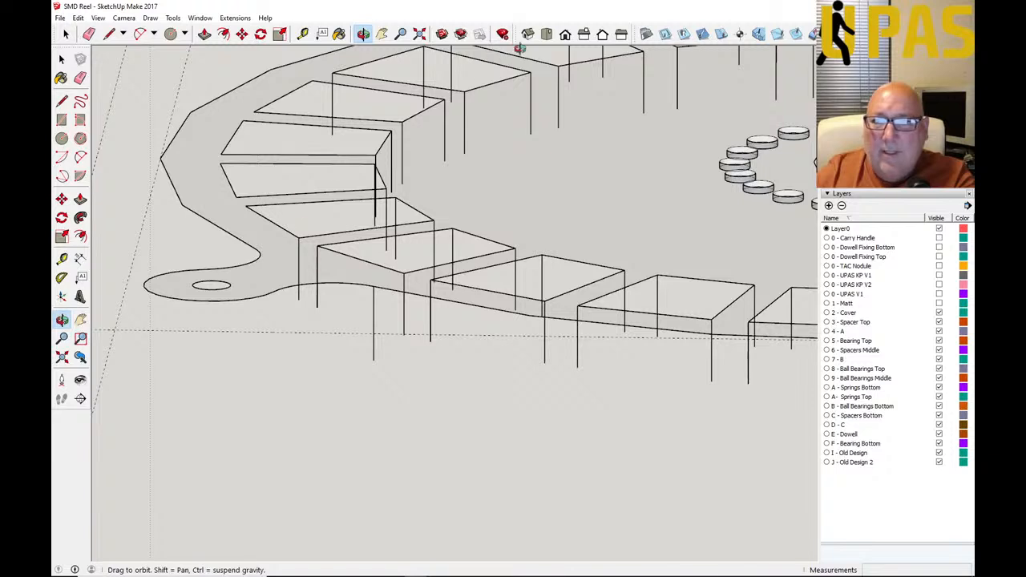
left_click(557, 38)
left_click_drag(225, 325, 209, 317)
left_click_drag(349, 319, 283, 319)
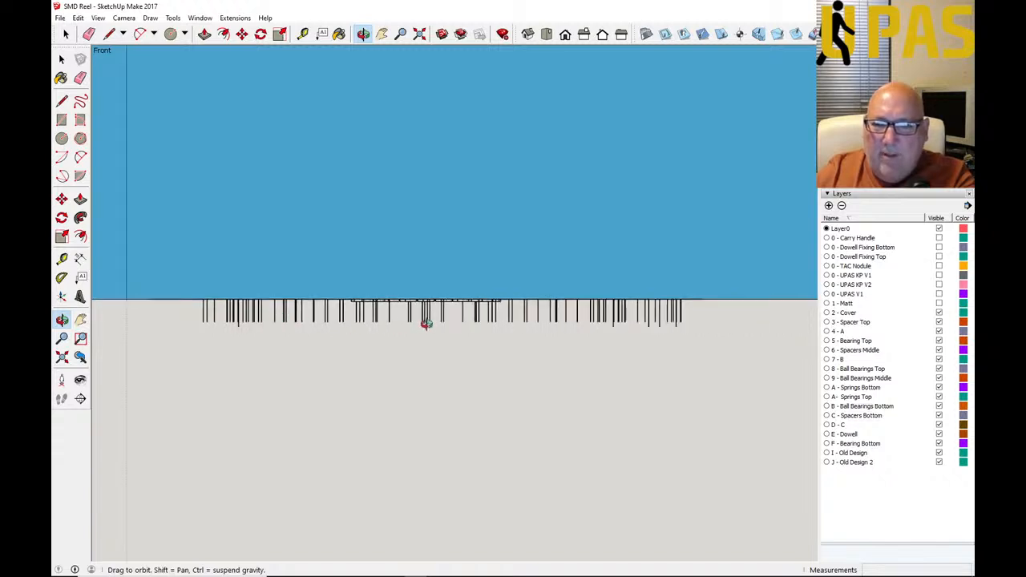
mouse_move(427, 322)
left_mouse_down()
mouse_move(513, 325)
mouse_move(435, 318)
left_mouse_up()
scroll(436, 319, "up", 1)
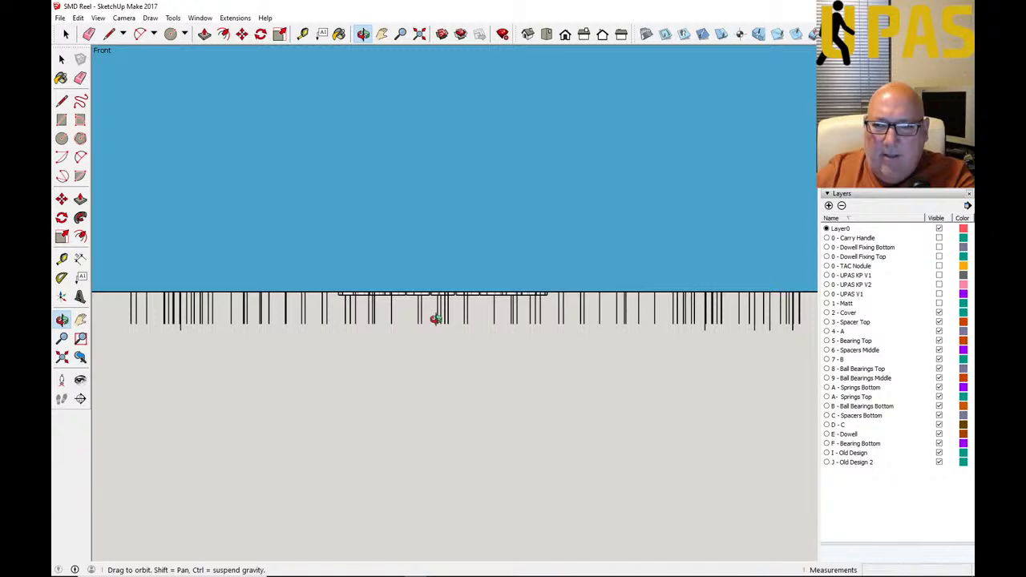
left_click(62, 59)
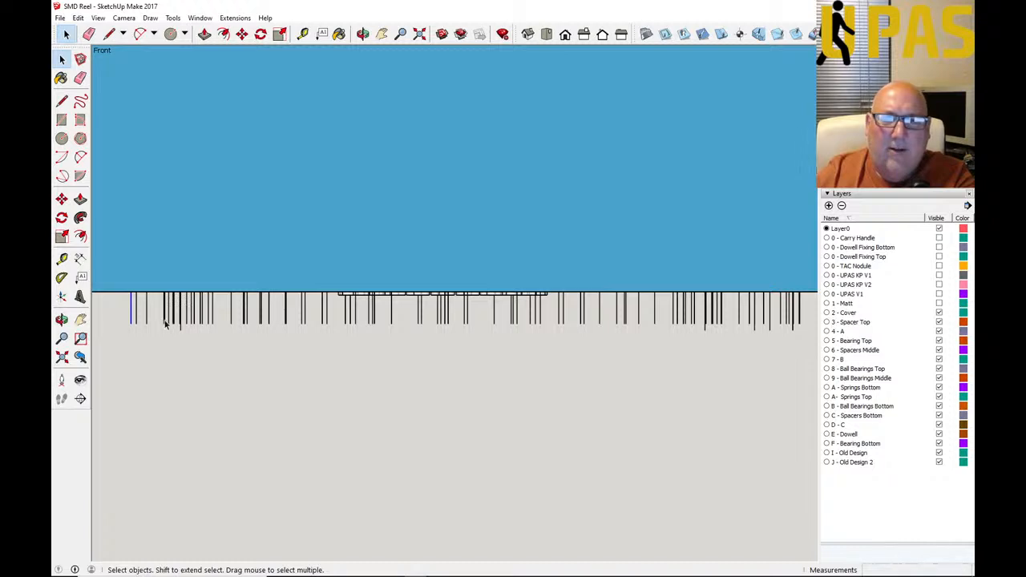
Step: Delete the stray vertical lines hanging below the reel plate one by one in the front view, working from its left end inward
scroll(139, 316, "up", 2)
left_click(137, 307)
key("Delete")
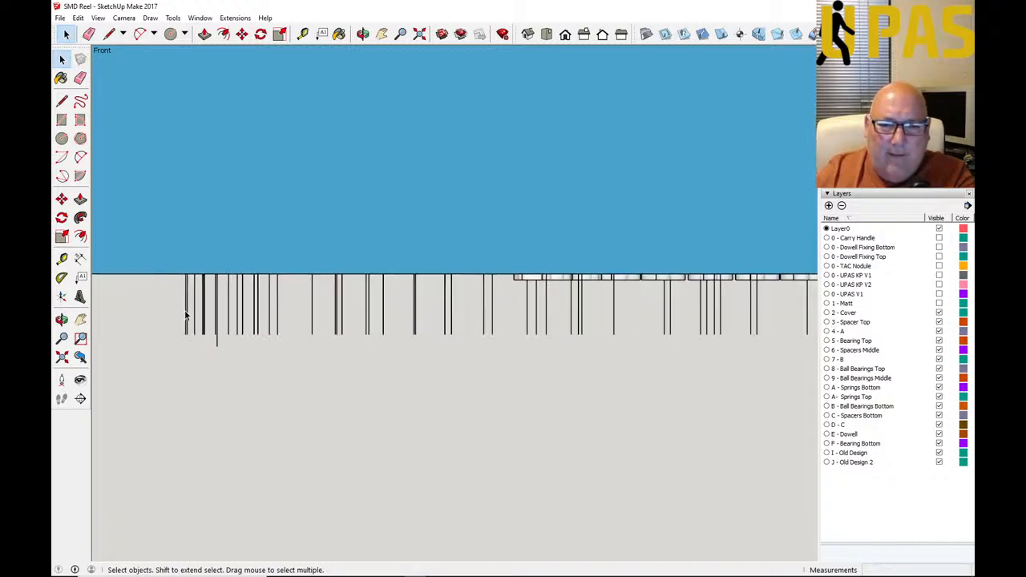
key("Delete")
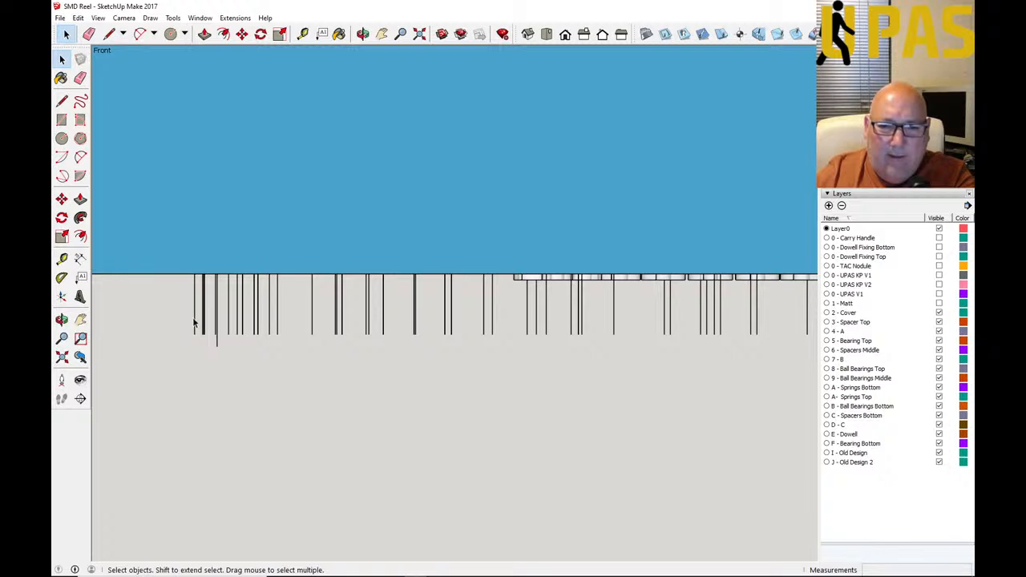
key("Delete")
left_click(204, 320)
key("Delete")
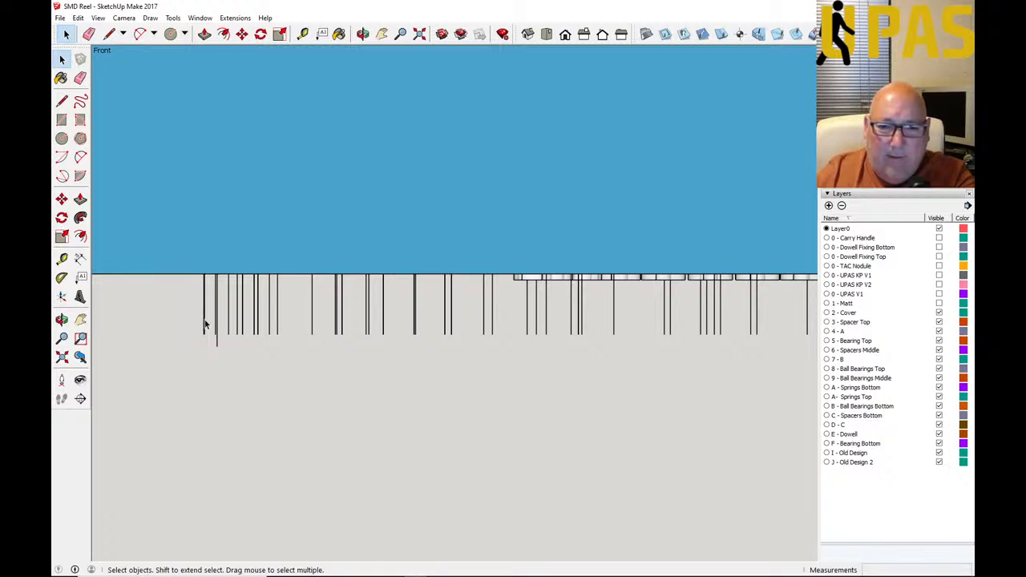
key("Delete")
left_click(204, 321)
key("Delete")
left_click(217, 326)
key("Delete")
left_click(229, 328)
key("Delete")
left_click(237, 332)
key("Delete")
left_click(244, 328)
key("Delete")
left_click(258, 328)
key("Delete")
key("Delete")
left_click(278, 326)
key("Delete")
left_click(313, 328)
key("Delete")
left_click(337, 333)
key("Delete")
left_click(344, 332)
key("Delete")
left_click(366, 328)
key("Delete")
left_click(369, 328)
key("Delete")
left_click(384, 330)
key("Delete")
Step: Select the next overlapping pair of hanging vertical lines together, check the selection in 3D, and delete them
left_click_drag(411, 265, 431, 348)
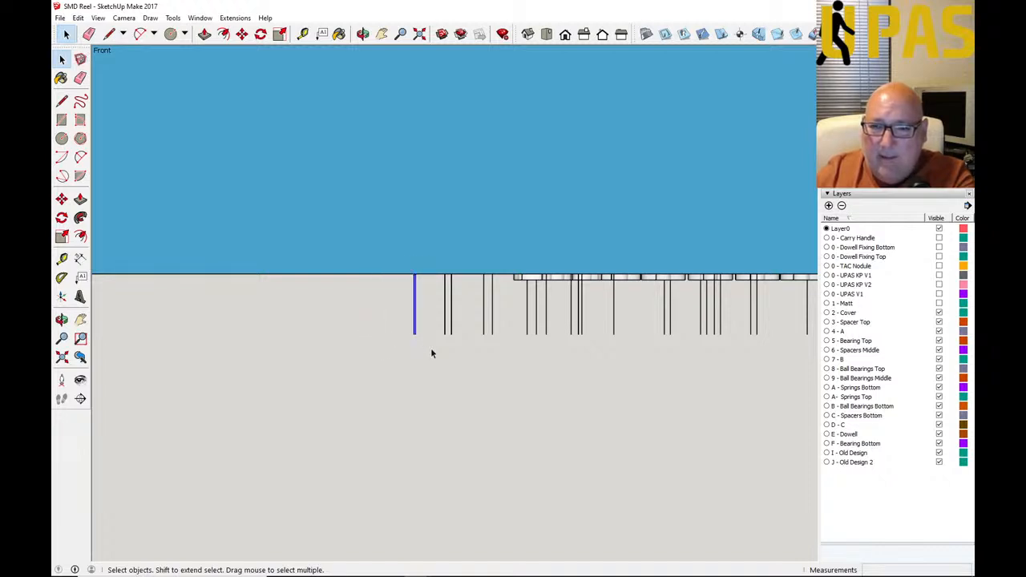
left_click(363, 33)
left_click_drag(377, 88, 401, 189)
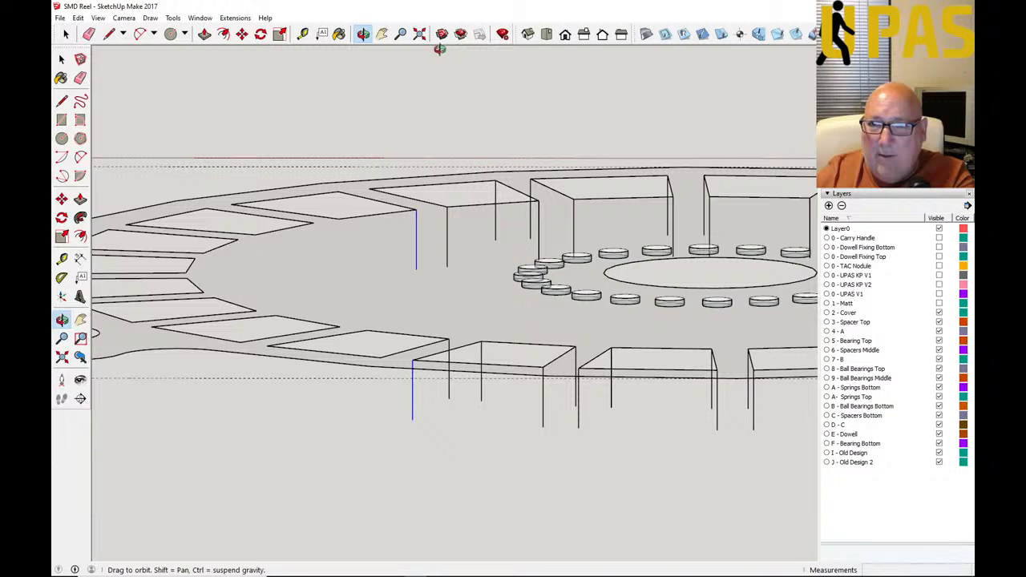
left_click(564, 35)
key("Delete")
key("space")
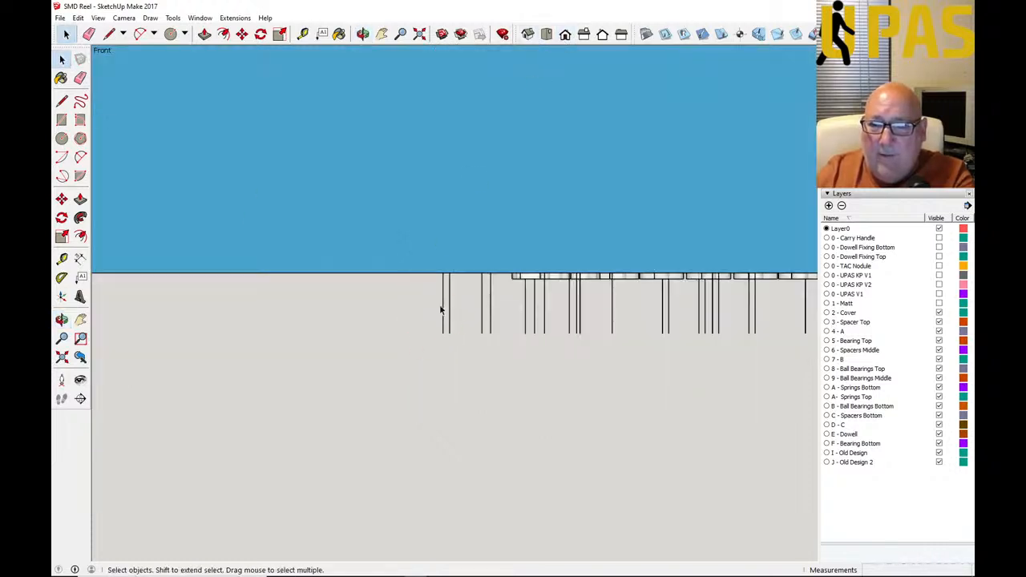
Step: Select the two remaining pairs of hanging lines just before the central disc ring, check them in 3D, and delete them
left_click_drag(426, 270, 499, 347)
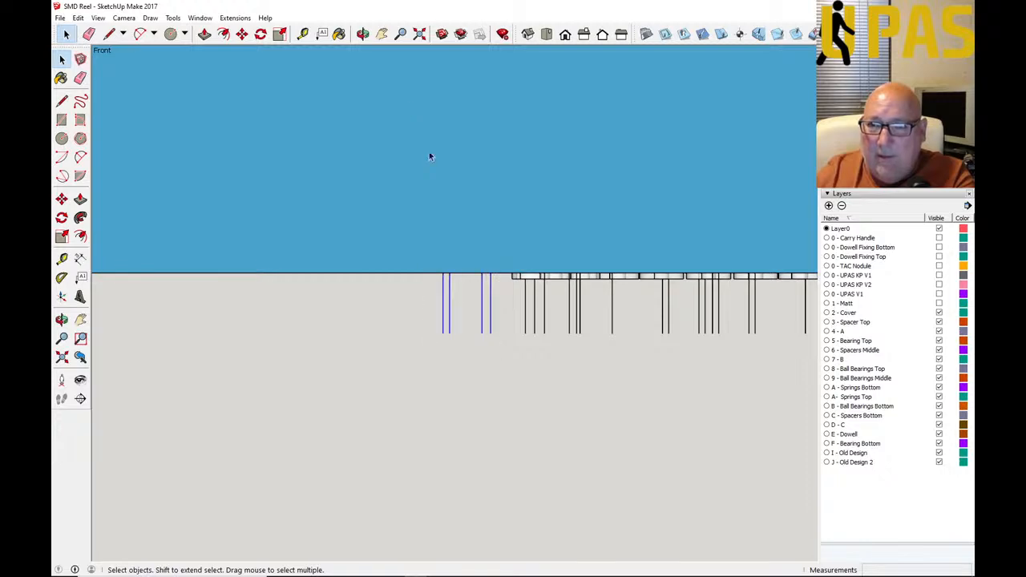
left_click(363, 33)
left_click_drag(393, 101, 389, 150)
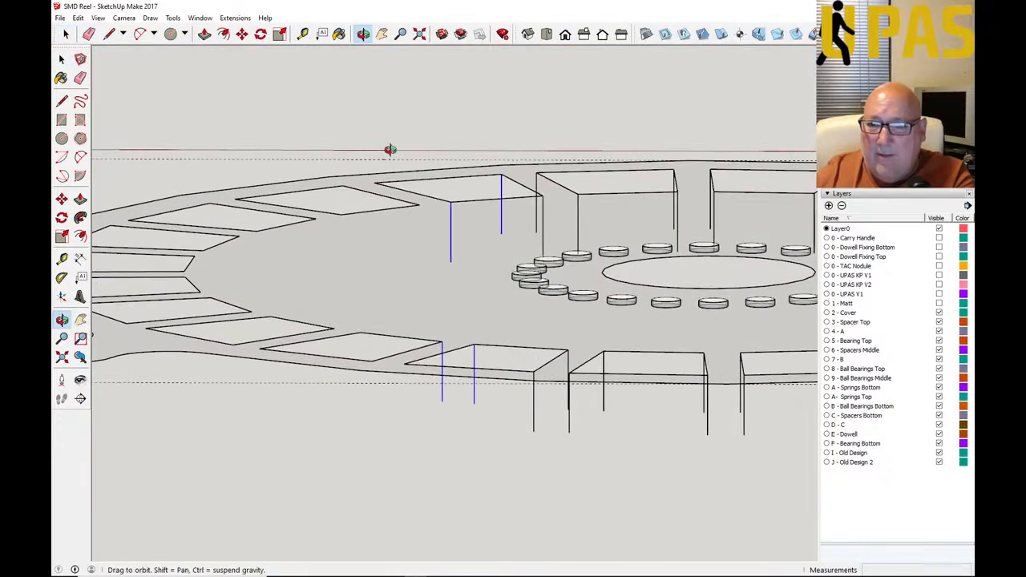
left_click(565, 33)
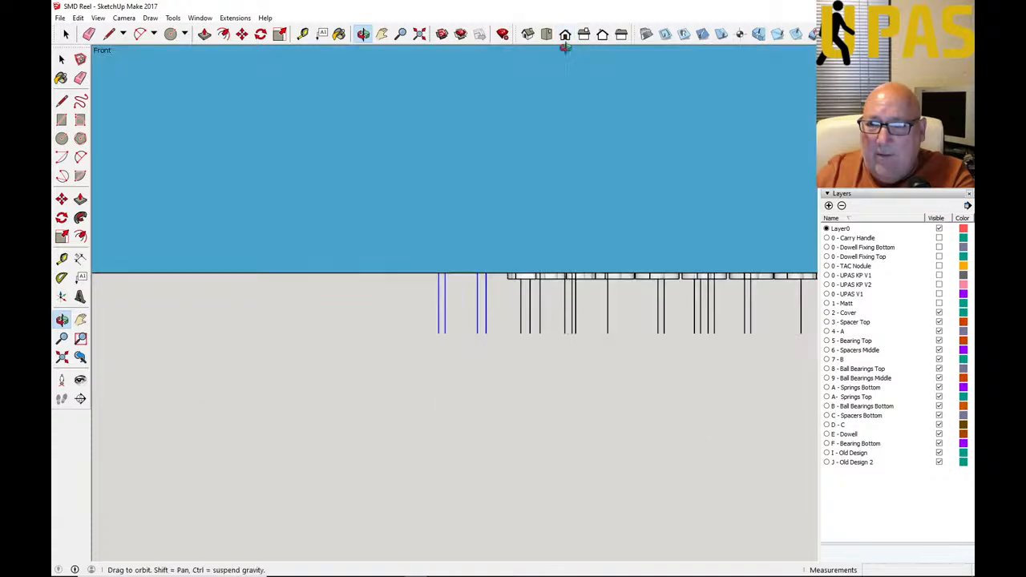
key("Delete")
key("space")
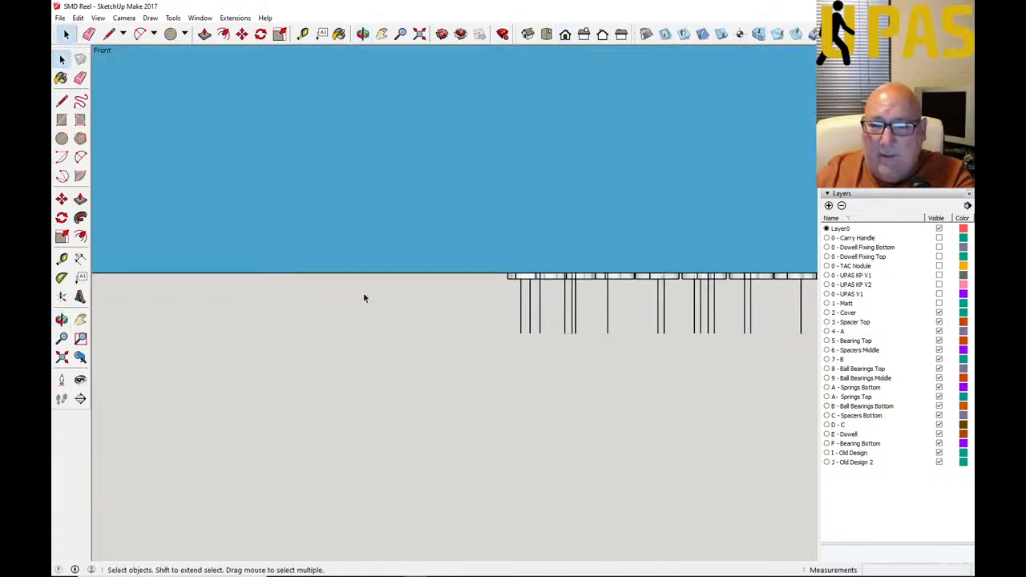
Step: Try to select only the group of hanging lines at the right end of the plate in the front view and check it in 3D
scroll(266, 321, "down", 1)
scroll(254, 318, "down", 5)
scroll(475, 330, "up", 2)
scroll(469, 329, "up", 2)
scroll(289, 342, "down", 2)
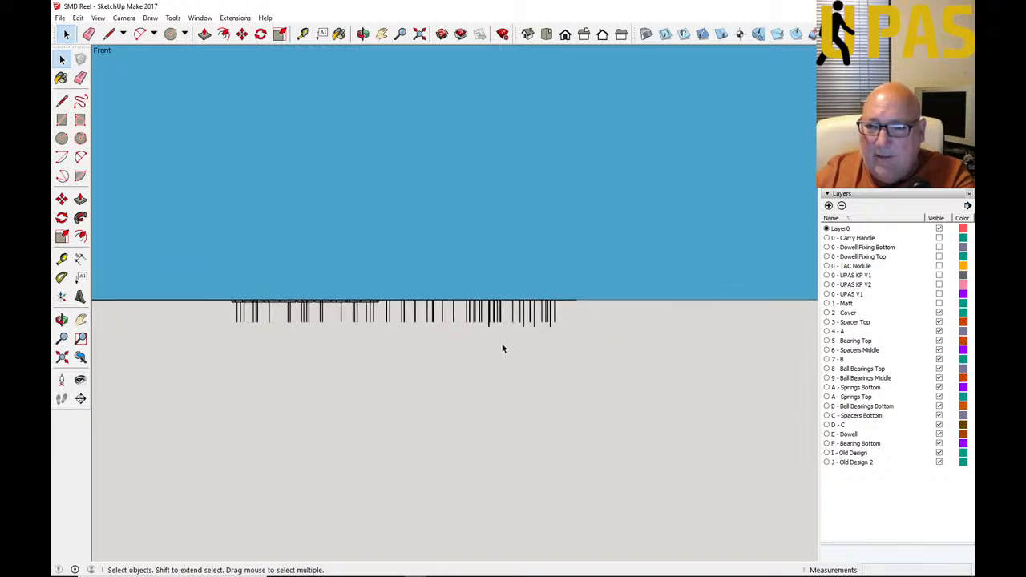
scroll(500, 344, "up", 2)
left_click_drag(562, 258, 617, 336)
left_click(363, 34)
left_click_drag(370, 80, 367, 174)
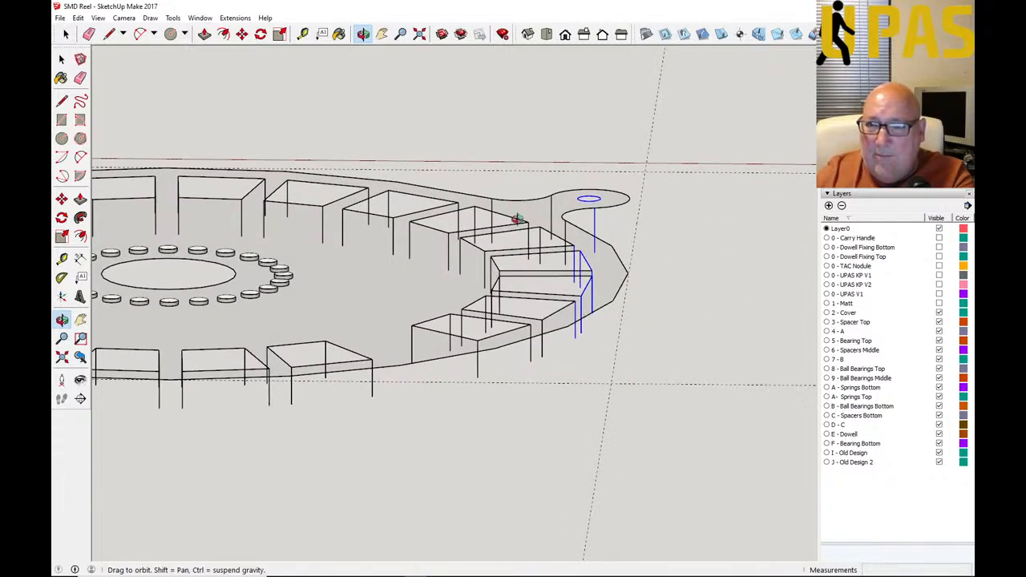
left_click(565, 34)
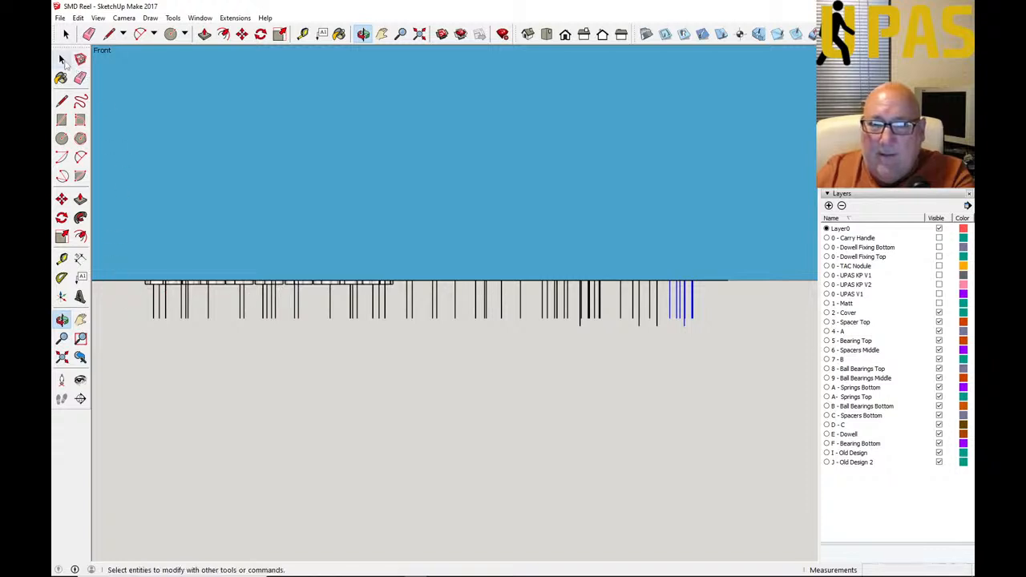
left_click(62, 60)
scroll(678, 331, "up", 5)
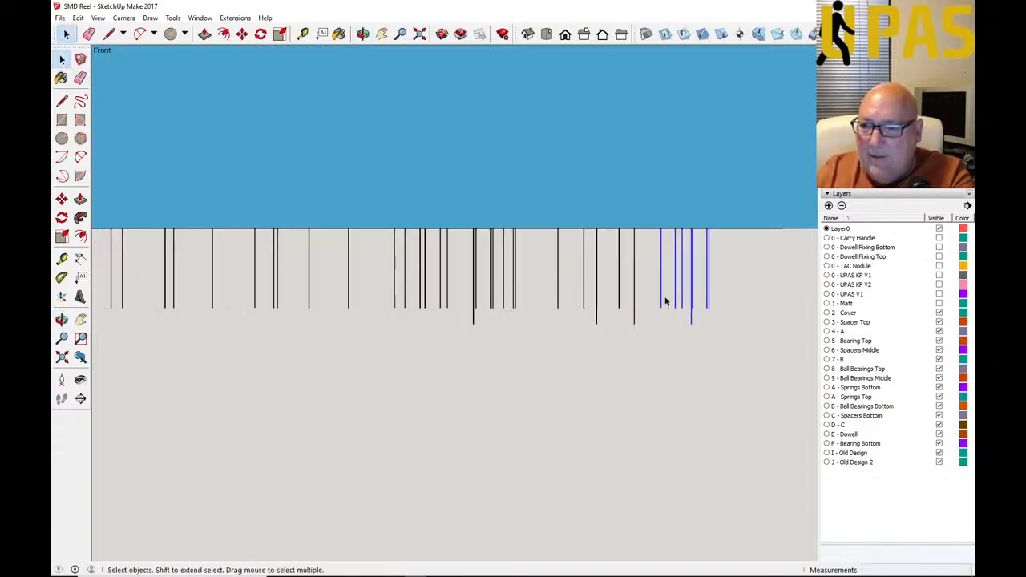
scroll(633, 371, "down", 5)
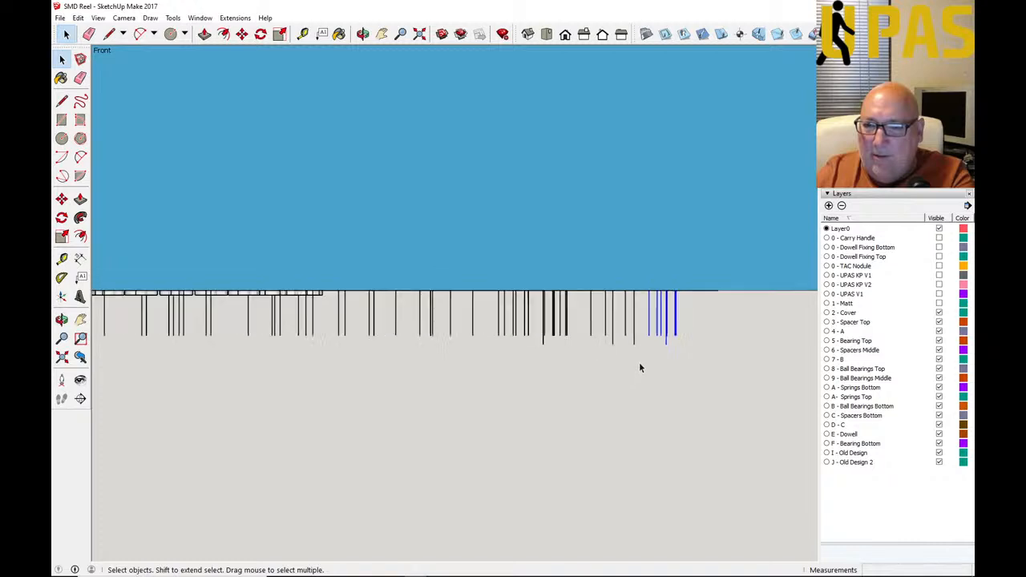
Step: Try to select all remaining hanging lines and exclude the central ring of small discs from the selection
left_click_drag(243, 301, 726, 372)
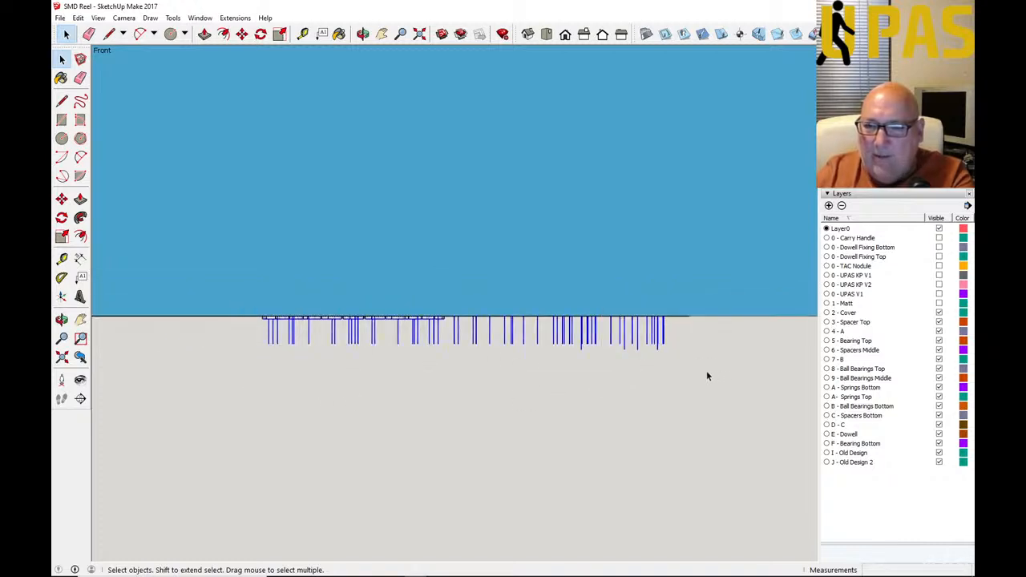
left_click(362, 34)
left_click_drag(388, 160, 387, 327)
left_click(62, 58)
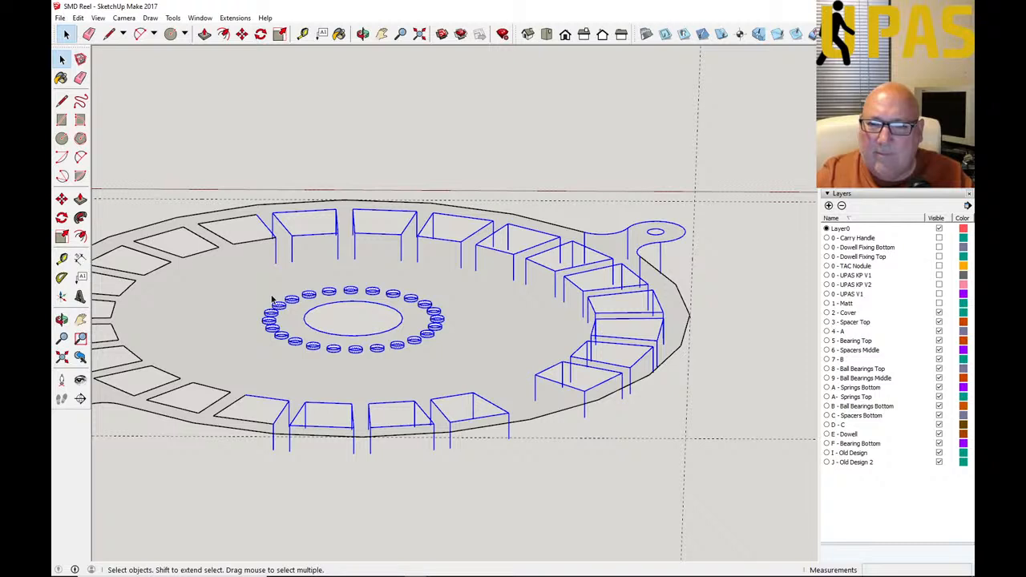
left_click_drag(241, 281, 455, 370)
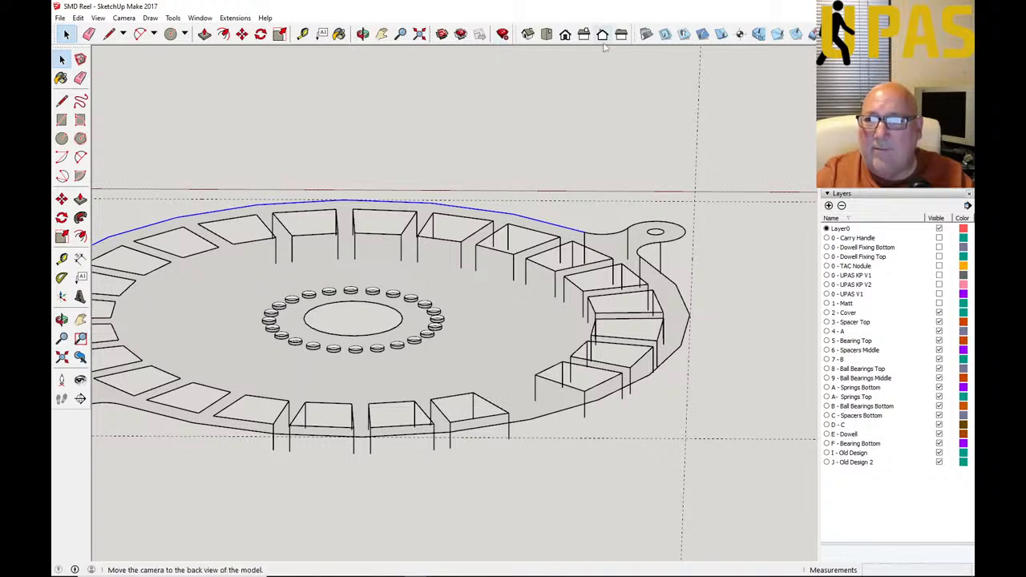
left_click(560, 39)
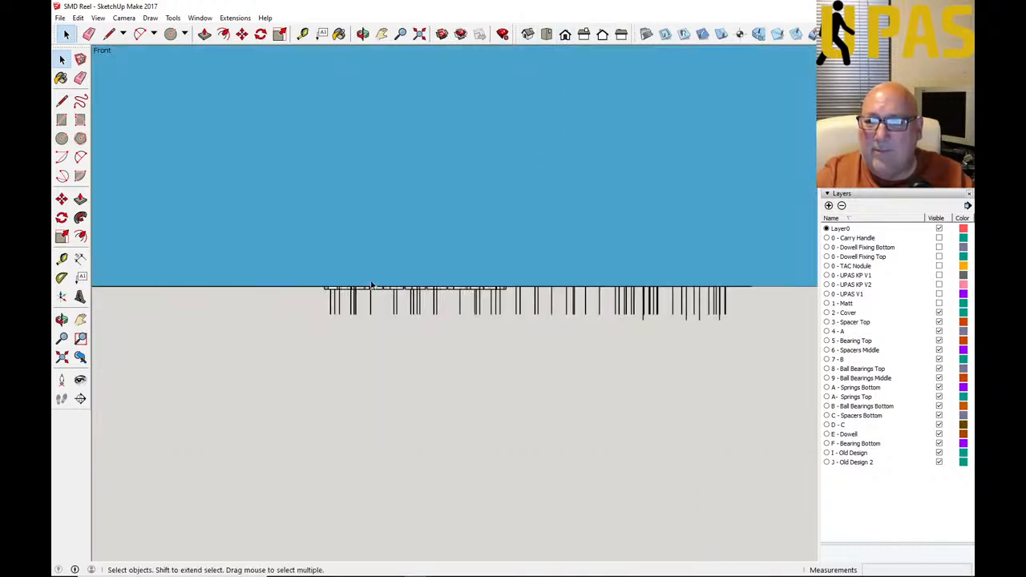
Step: Select all remaining hanging lines together in the front view, and remove the central ring of small discs from the selection
left_click_drag(317, 277, 762, 337)
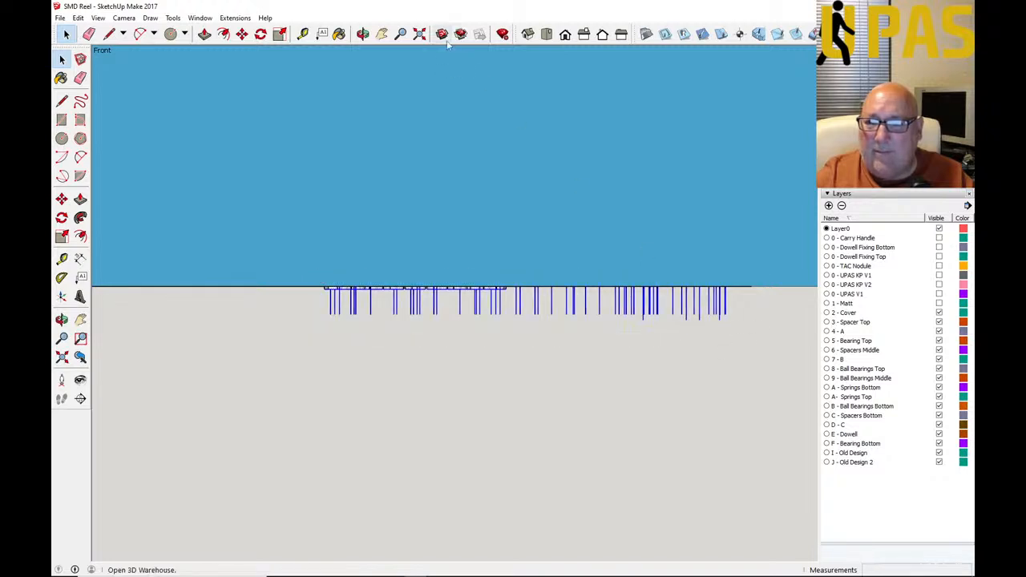
left_click(362, 34)
left_click_drag(398, 140, 263, 217)
key("space")
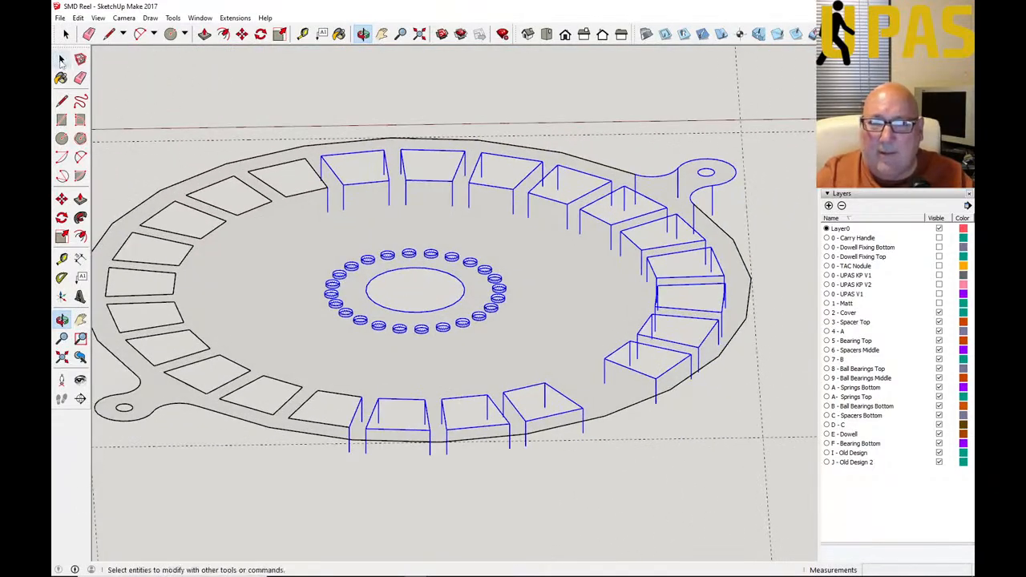
left_click_drag(316, 262, 524, 355, "shift")
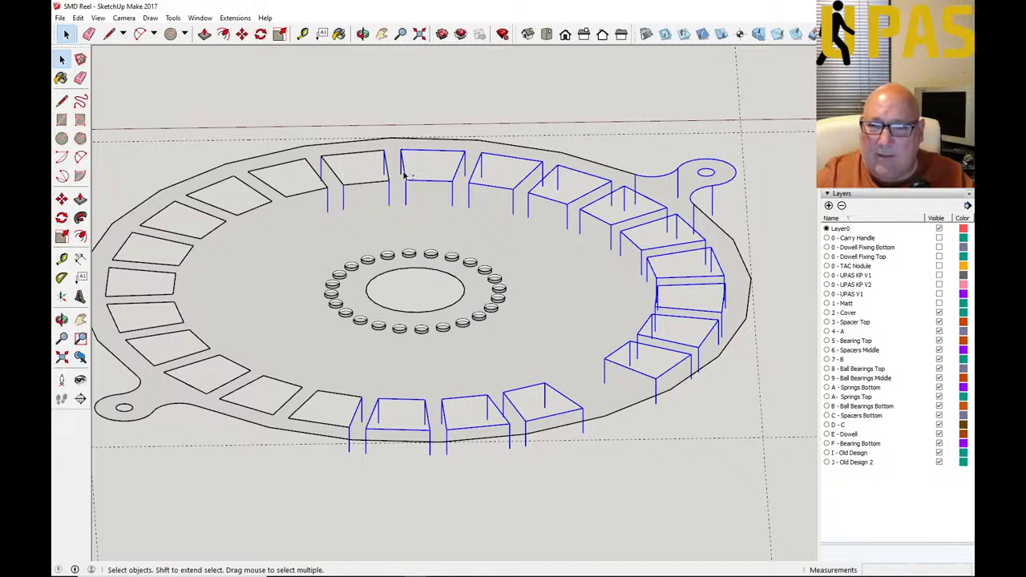
Step: Remove the top edges of the back and right-hand pockets and the outline of the adjoining mounting tab from the selection
scroll(401, 175, "up", 2)
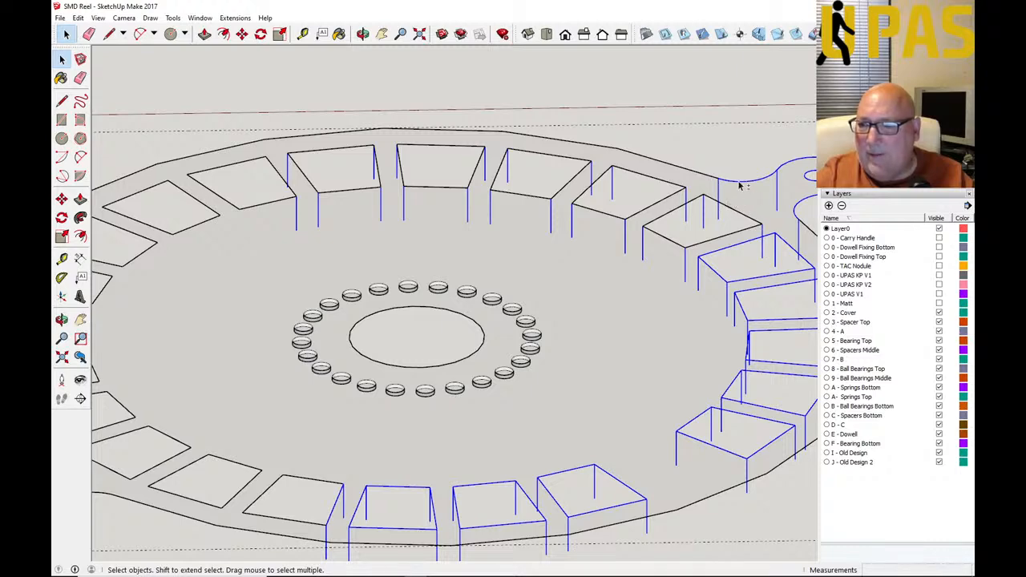
scroll(281, 233, "down", 3)
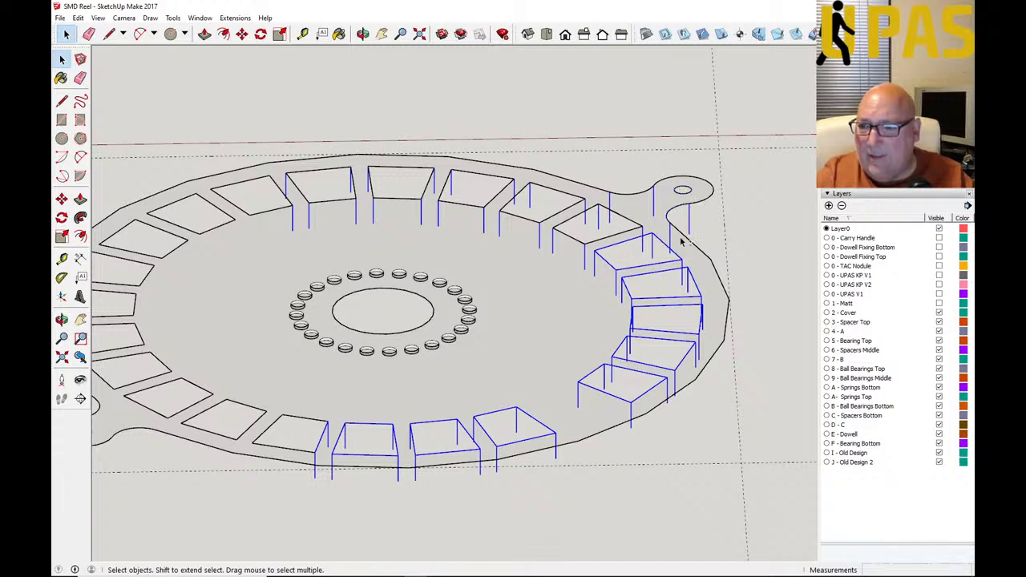
scroll(659, 252, "up", 2)
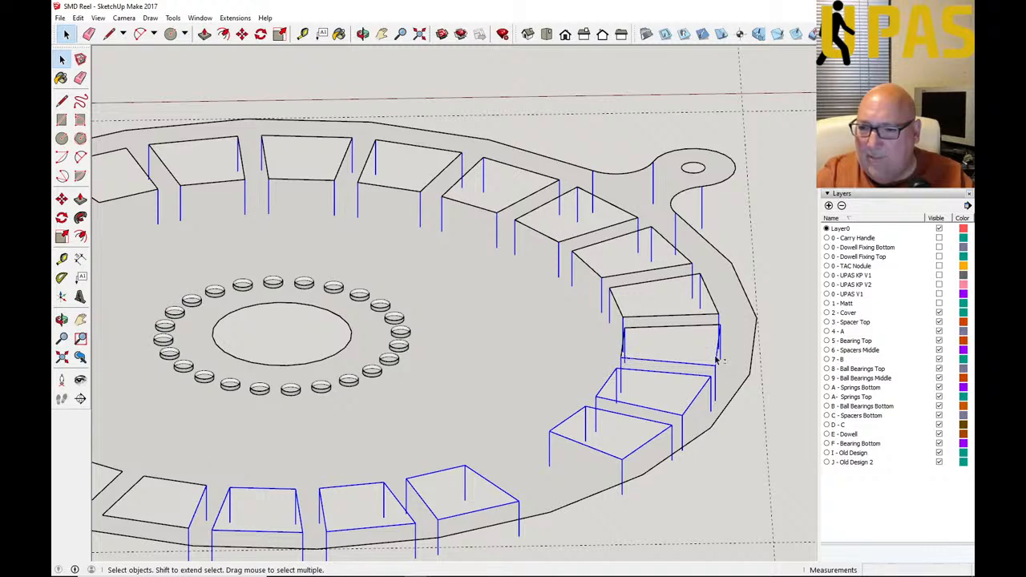
scroll(650, 348, "up", 6)
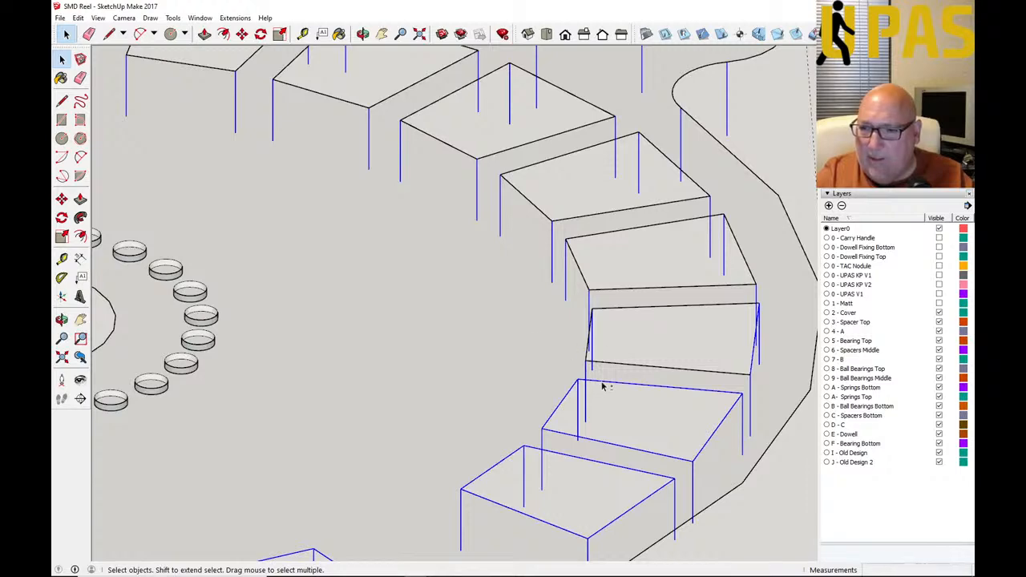
scroll(518, 338, "down", 3)
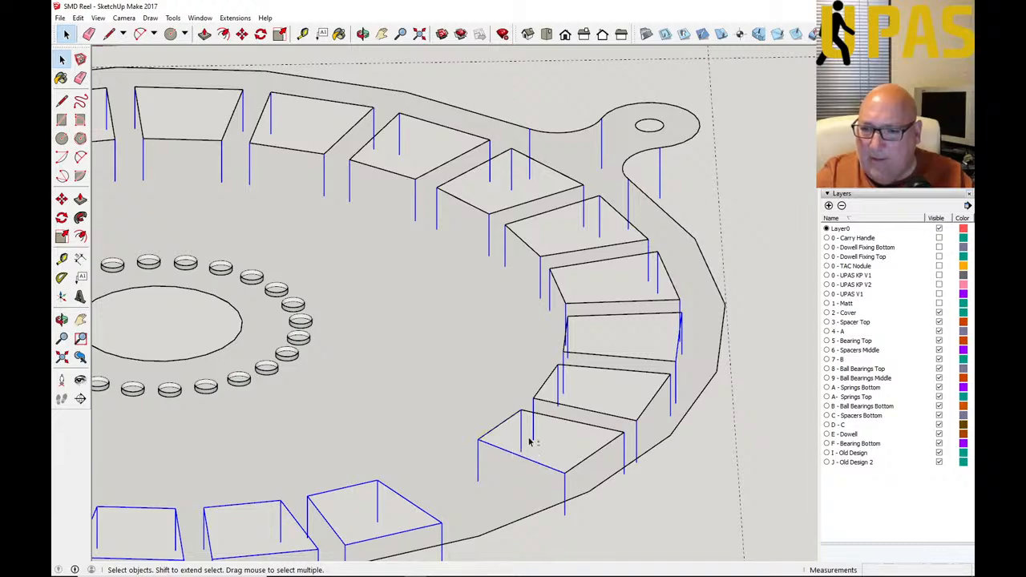
middle_click_drag(556, 447, 593, 377)
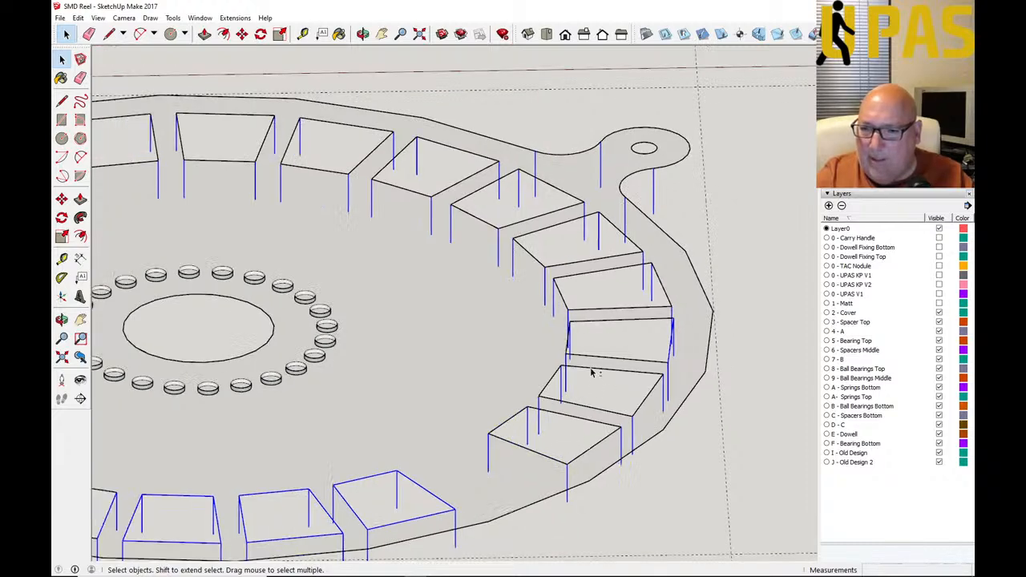
Step: Remove the top edges of the remaining front pockets from the selection of vertical lines
scroll(593, 377, "down", 1)
scroll(667, 388, "down", 2)
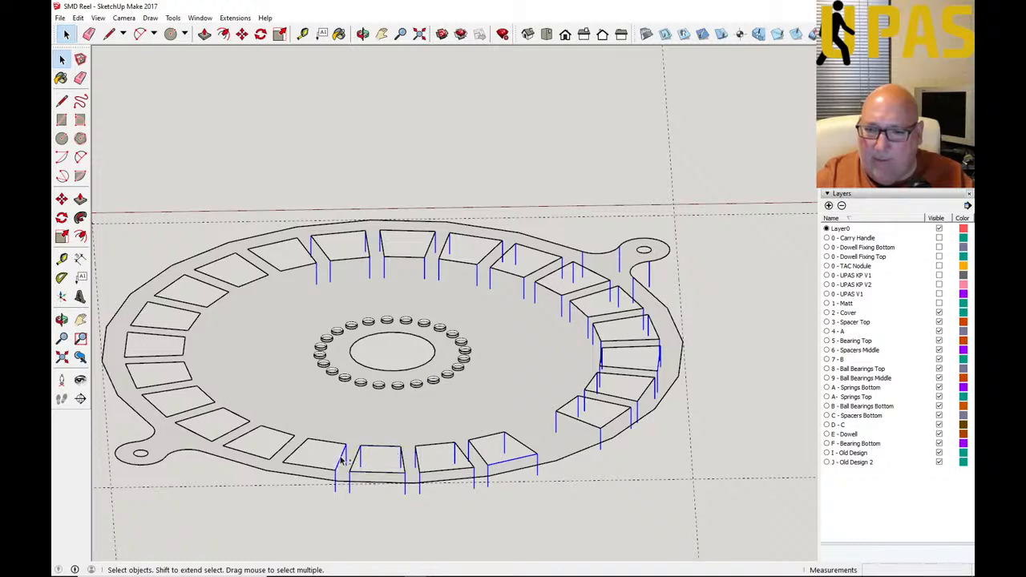
scroll(382, 467, "up", 2)
scroll(381, 463, "up", 2)
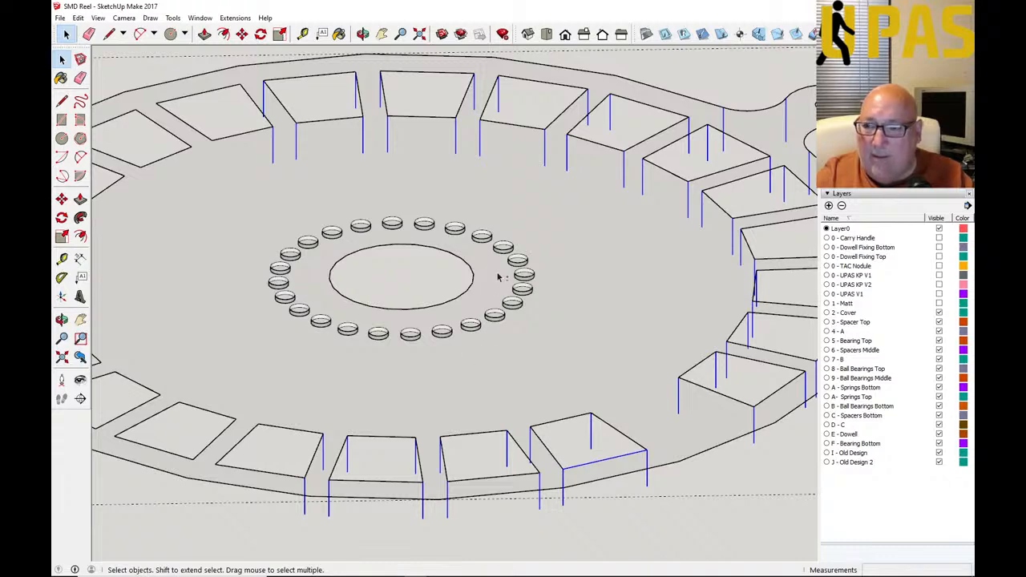
left_click(362, 33)
left_click_drag(633, 240, 553, 277)
left_click_drag(513, 323, 436, 289)
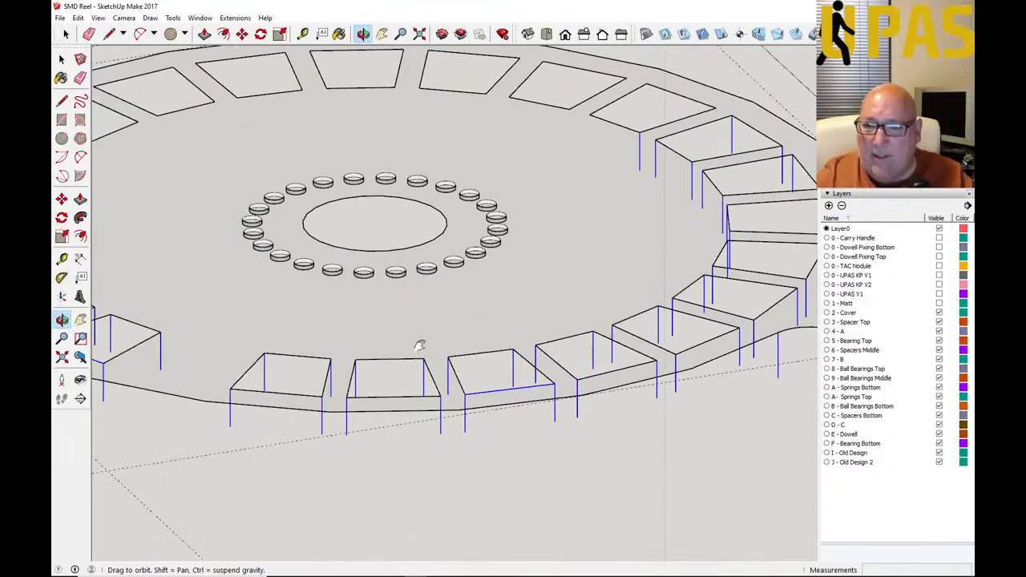
left_click(62, 59)
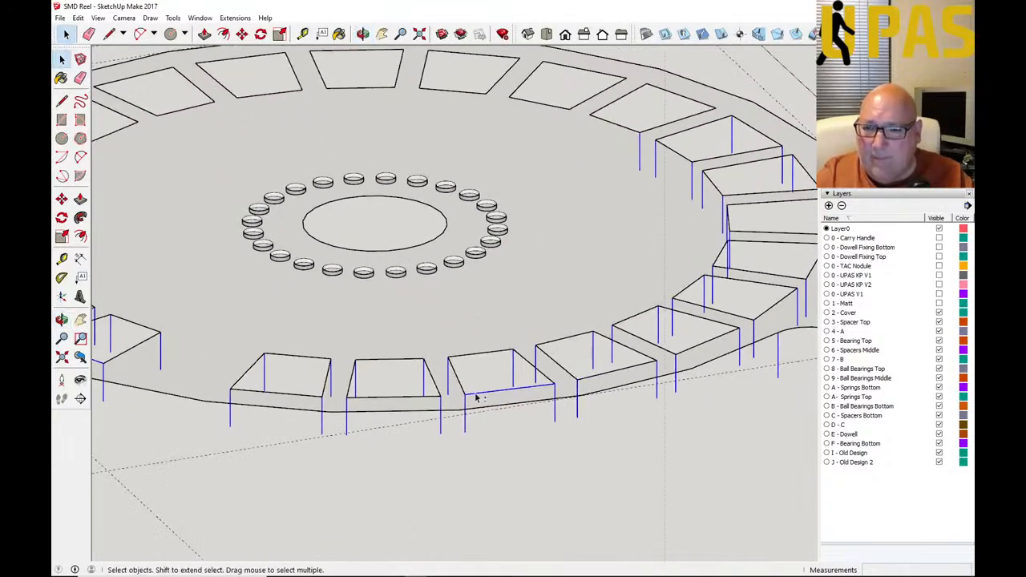
Step: Remove the remaining highlighted top edge of the pocket beside the gap in the pocket ring from the selection
left_click(362, 34)
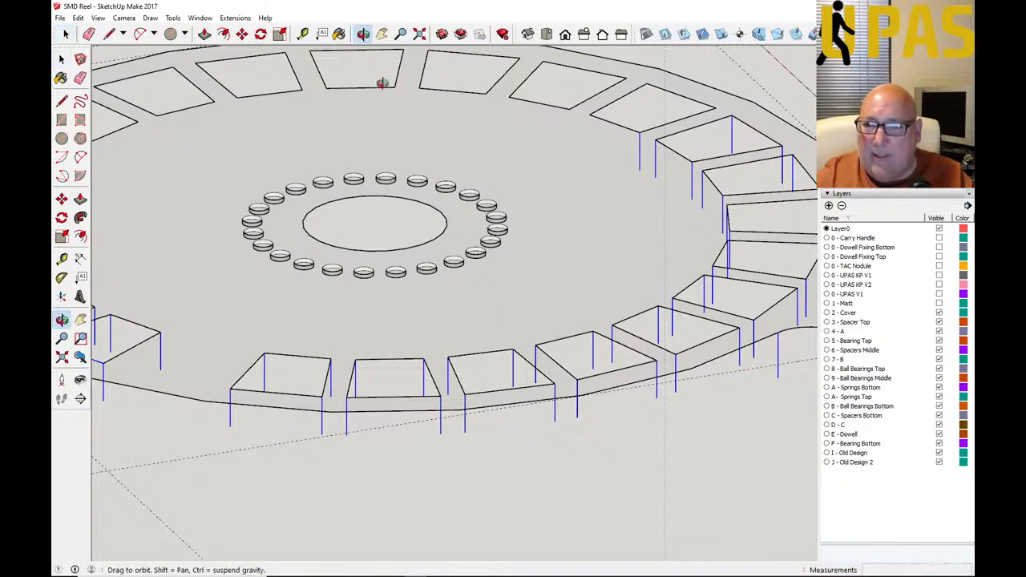
left_click_drag(607, 195, 469, 207)
left_click_drag(365, 212, 575, 295)
scroll(570, 290, "down", 6)
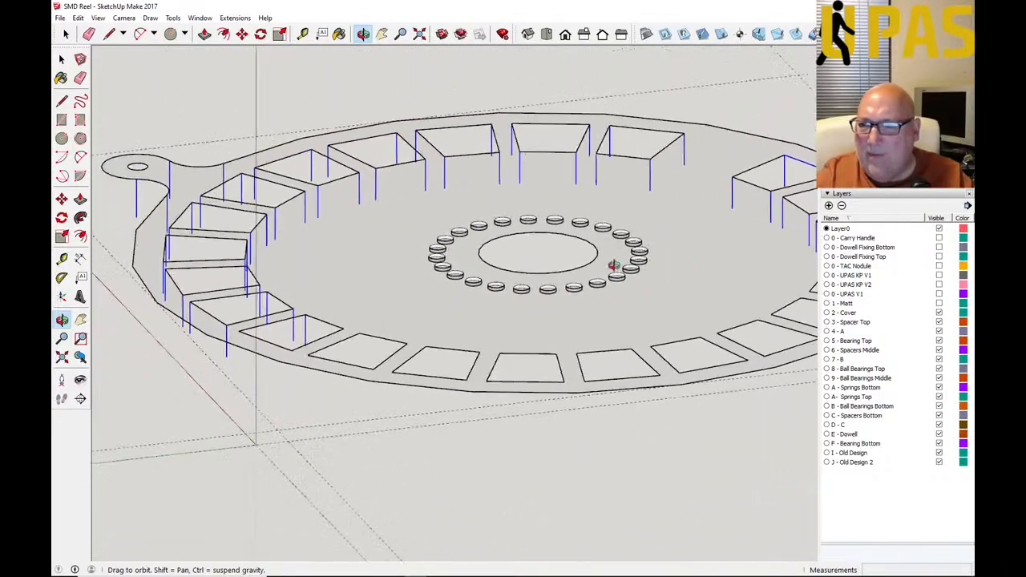
scroll(745, 258, "up", 8)
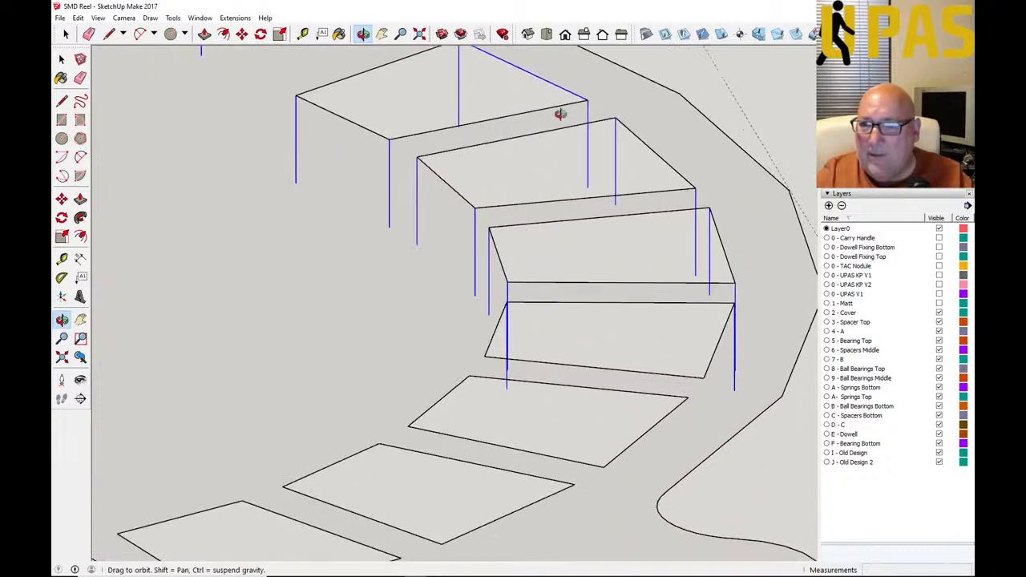
left_click(62, 58)
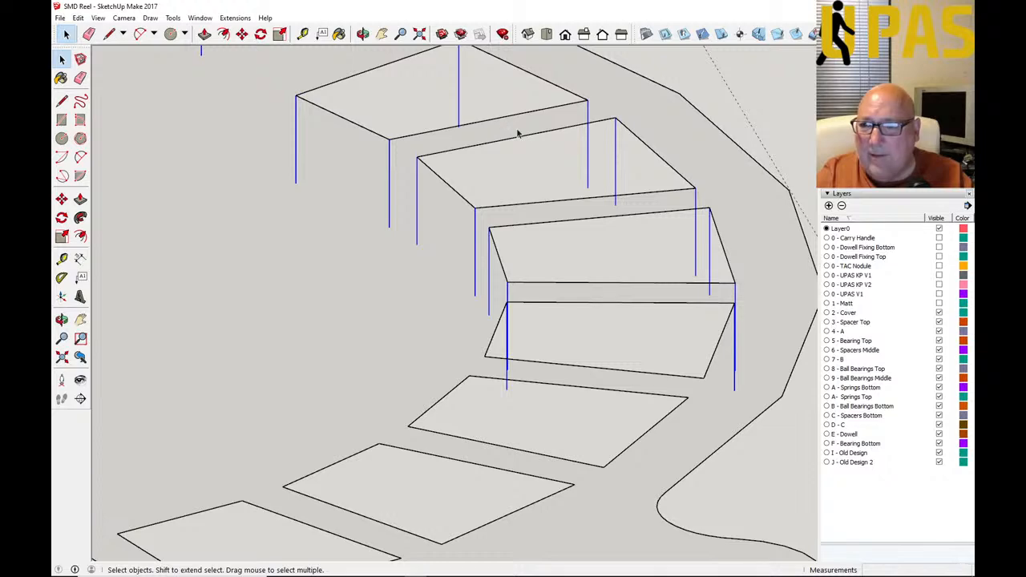
Step: Check that only the hanging vertical lines are selected all around the plate, and delete them
left_click(363, 34)
scroll(593, 186, "down", 5)
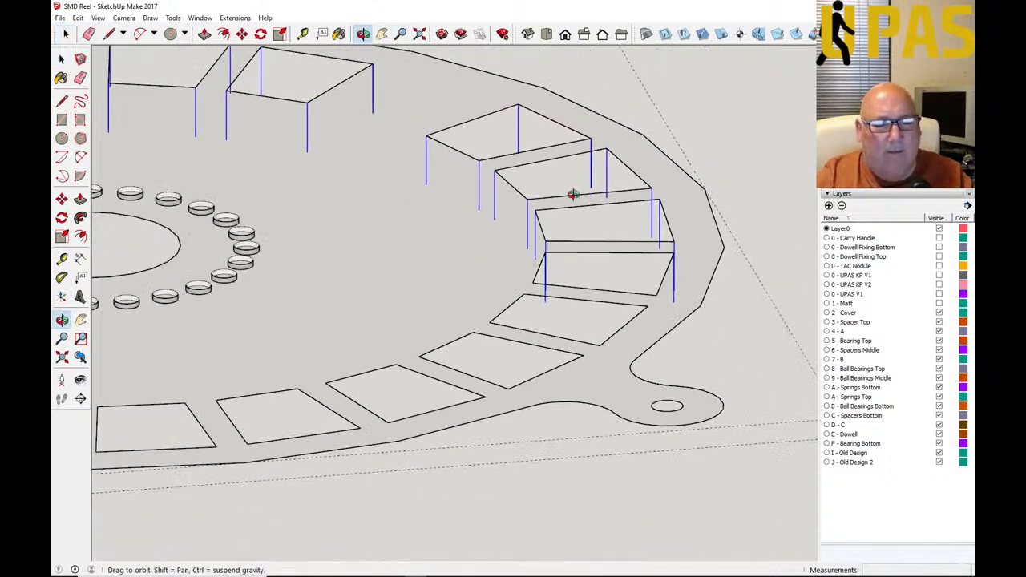
left_click_drag(673, 207, 531, 252)
scroll(494, 280, "up", 3)
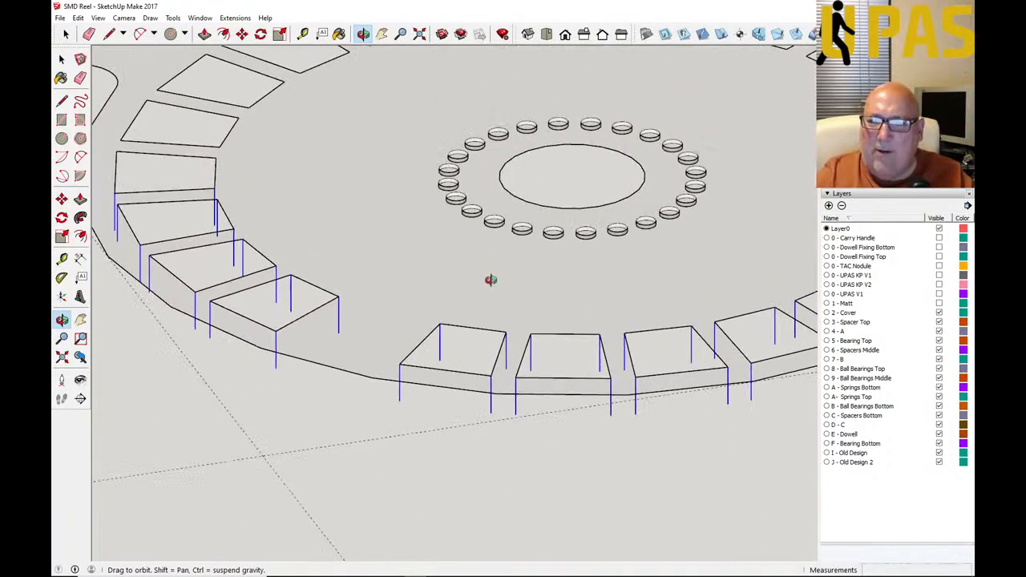
left_click_drag(444, 294, 327, 266)
left_click_drag(406, 283, 354, 245)
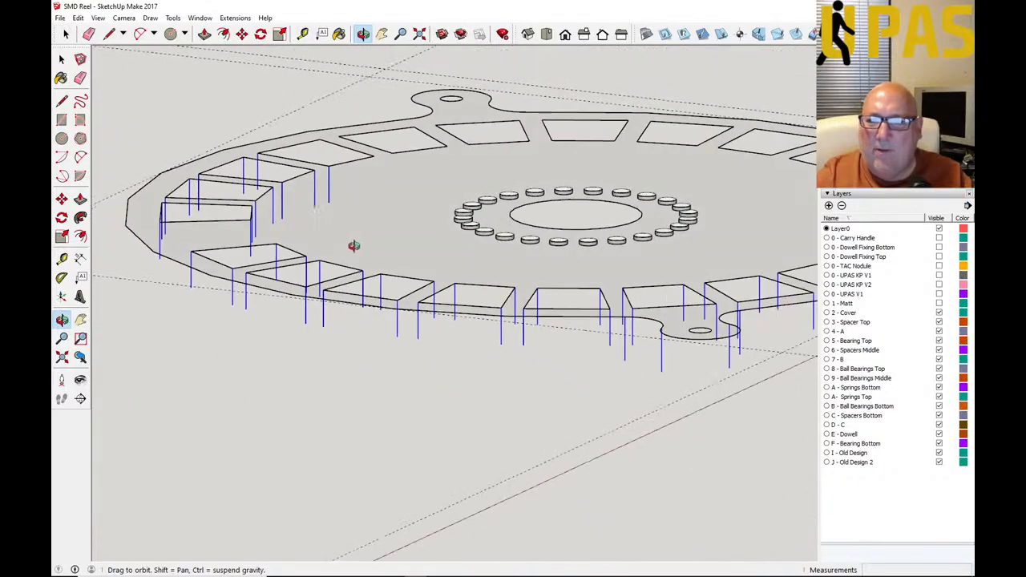
scroll(331, 268, "down", 2)
left_click_drag(633, 263, 433, 297)
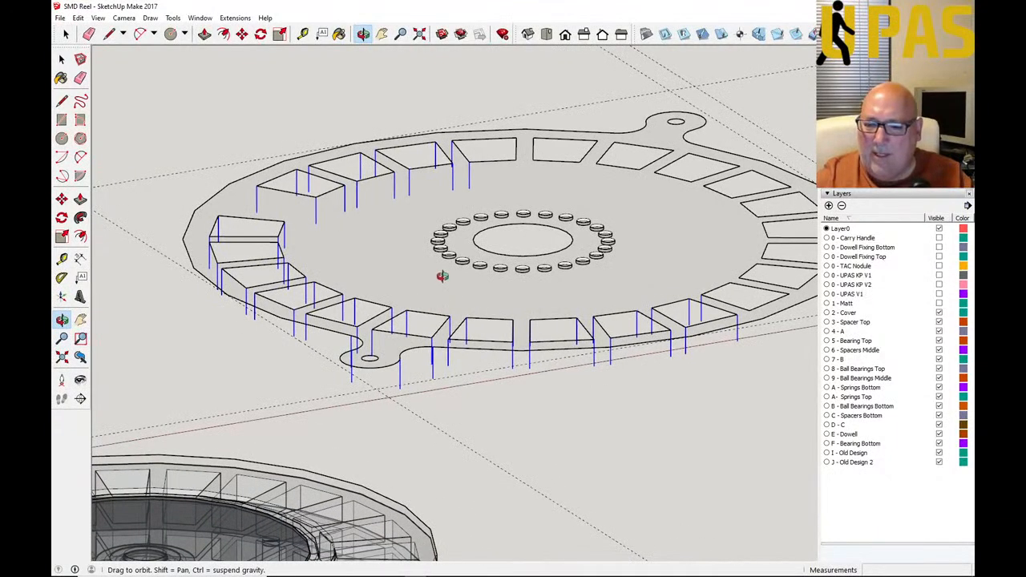
key("Delete")
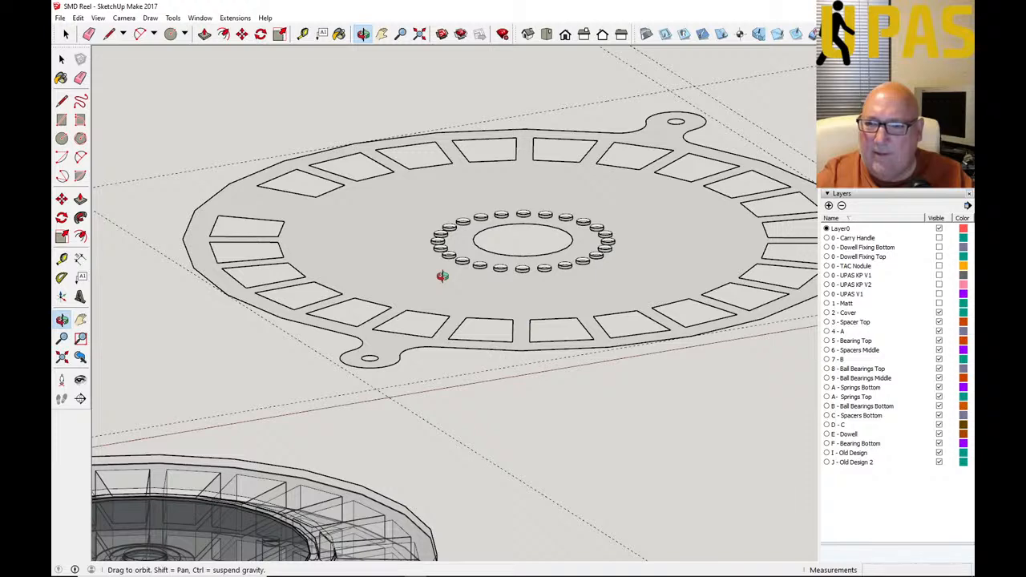
Step: Examine the plate from oblique, top and front views for leftover lines hanging below it
scroll(357, 275, "down", 2)
mouse_move(522, 256)
left_mouse_down()
mouse_move(506, 222)
mouse_move(424, 273)
mouse_move(351, 259)
mouse_move(465, 298)
mouse_move(351, 299)
mouse_move(314, 318)
mouse_move(440, 354)
left_mouse_up()
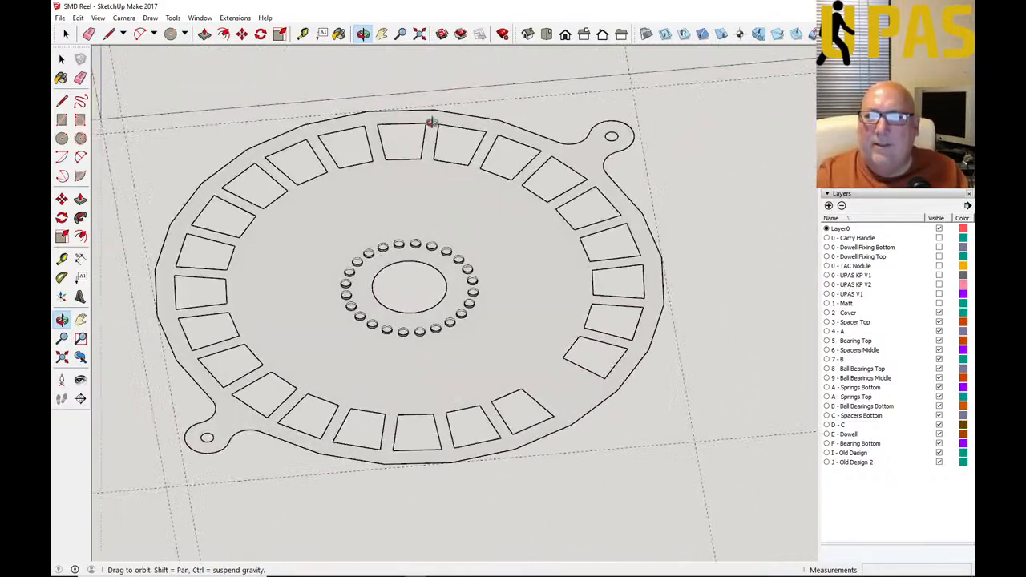
left_click(565, 34)
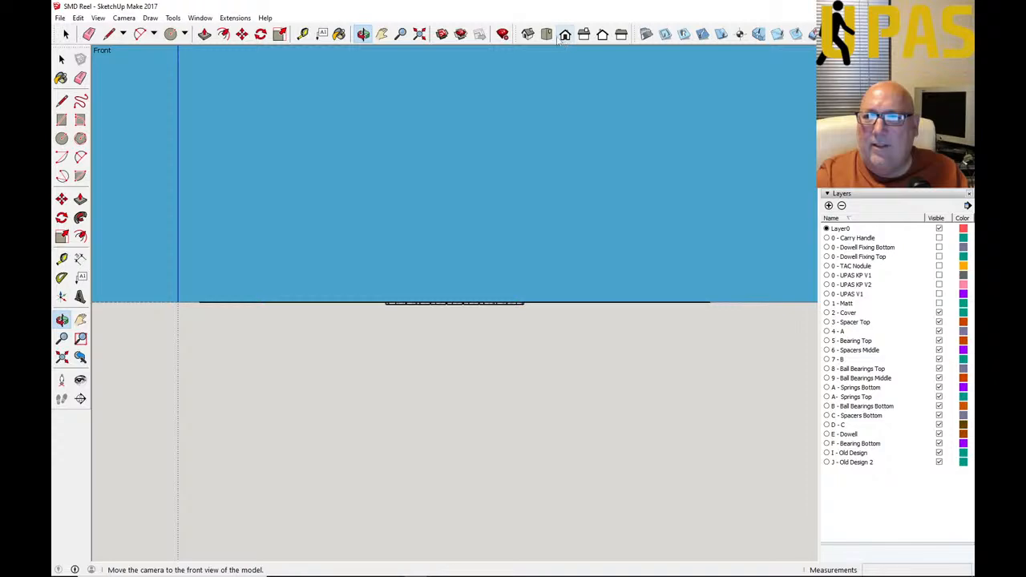
left_click(545, 34)
scroll(385, 325, "down", 4)
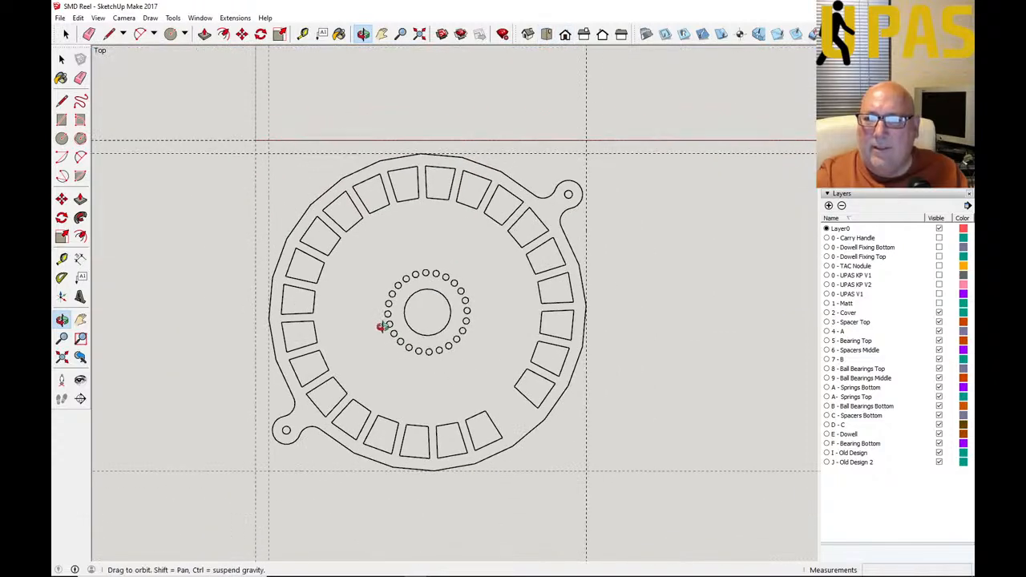
left_click_drag(380, 390, 399, 329)
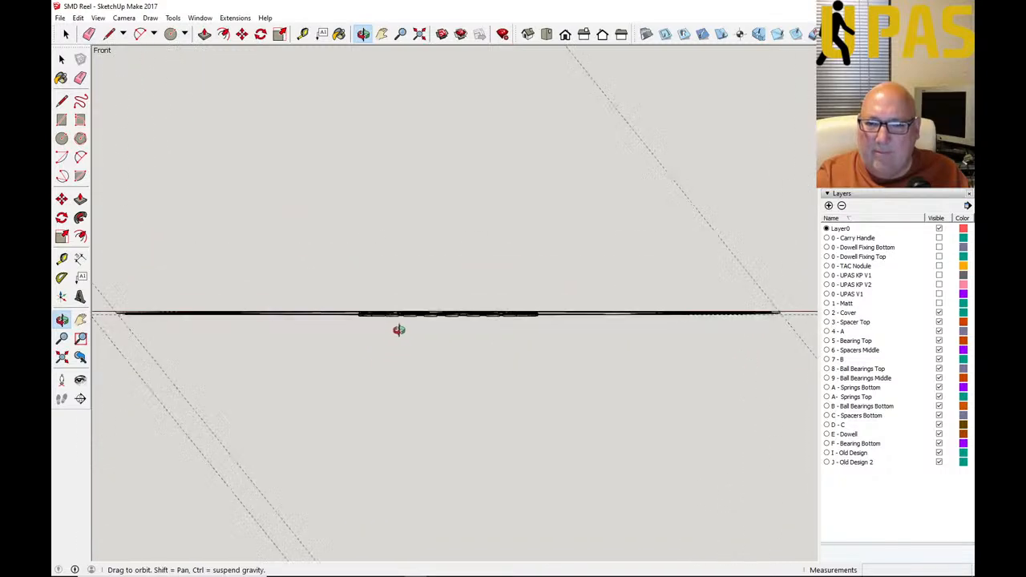
left_click(565, 34)
left_click_drag(439, 304, 505, 304)
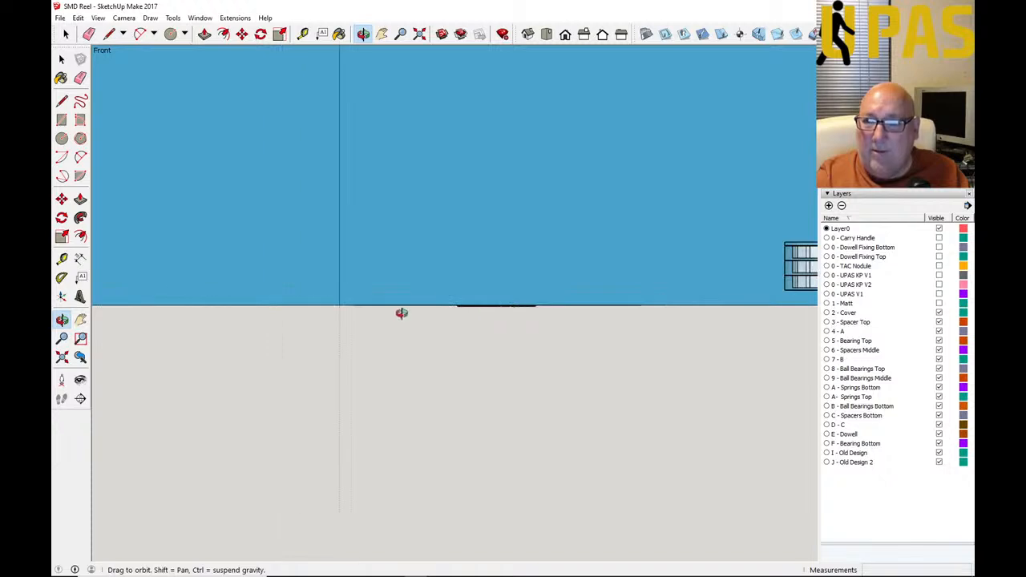
scroll(401, 314, "up", 8)
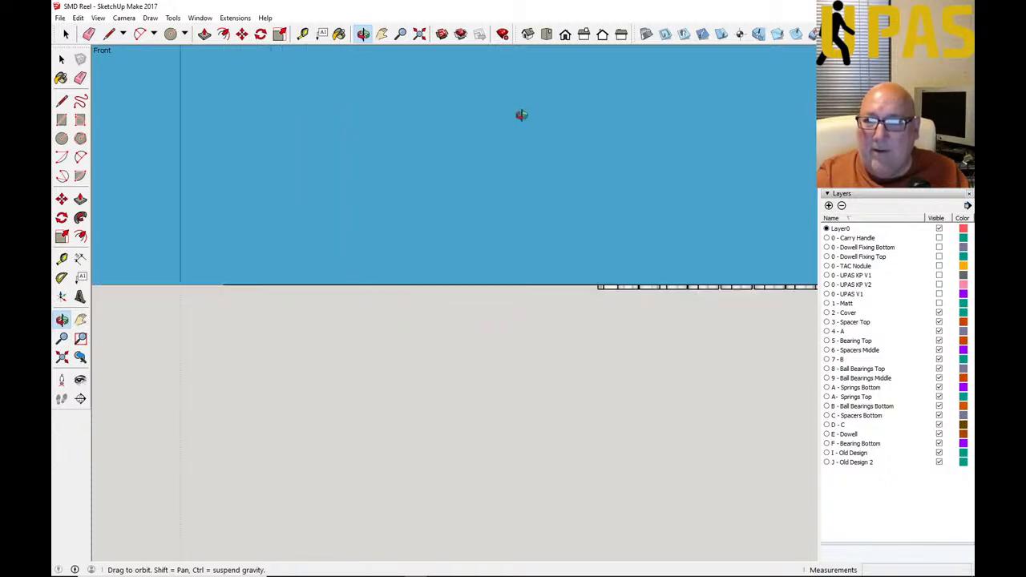
Step: Return to the top view of the whole plate and save the model
left_click(546, 33)
scroll(303, 288, "down", 5)
scroll(302, 291, "down", 2)
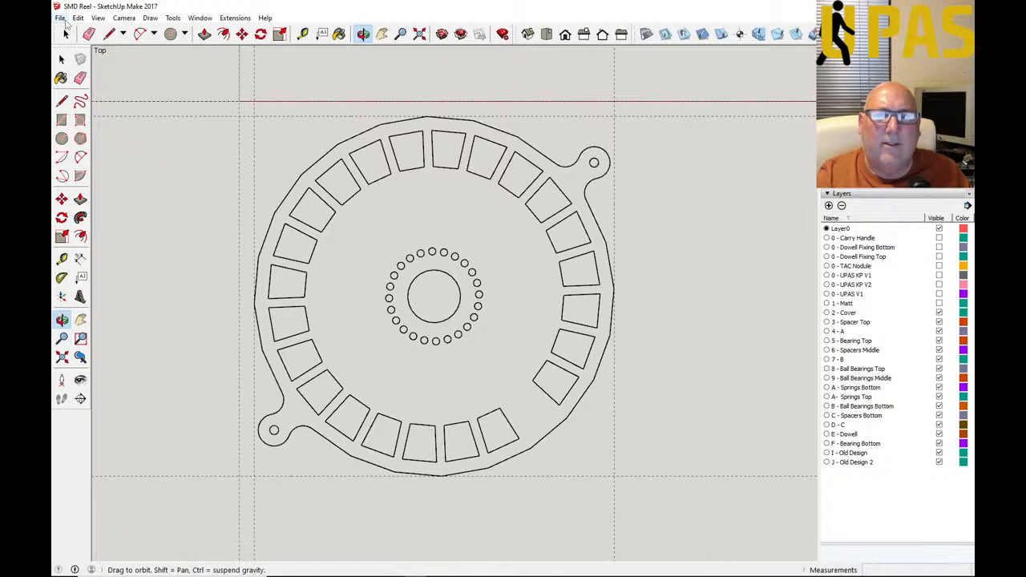
left_click(61, 19)
left_click(80, 59)
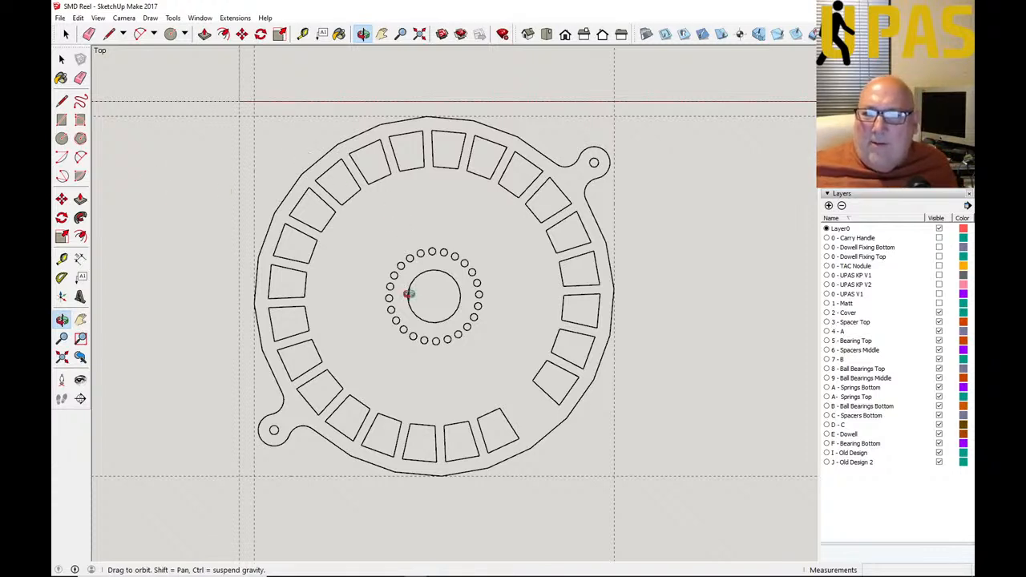
Step: Draw a circle with a 2 mm radius at the centre of the plate's large central circle
scroll(426, 294, "up", 2)
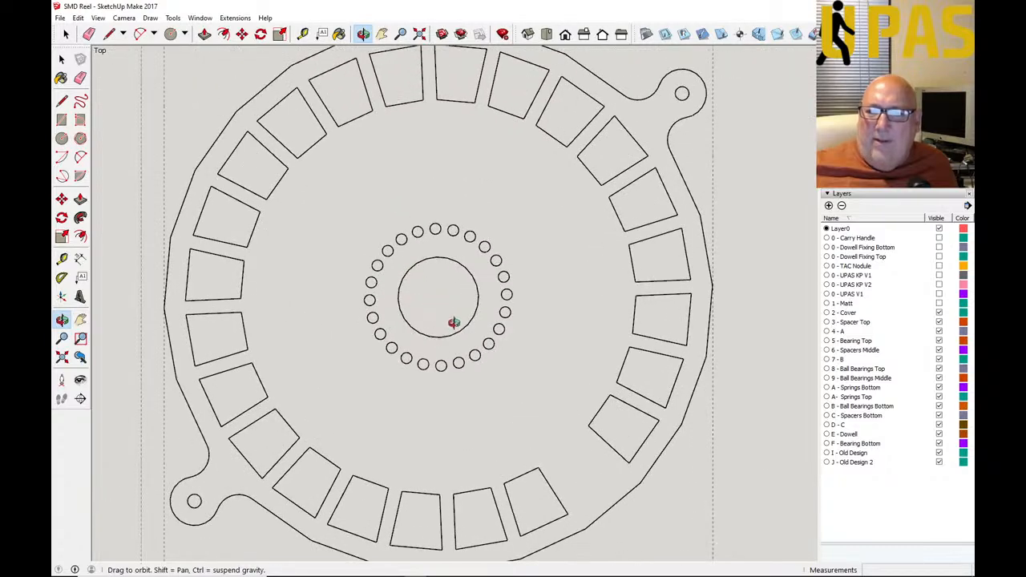
scroll(448, 311, "up", 3)
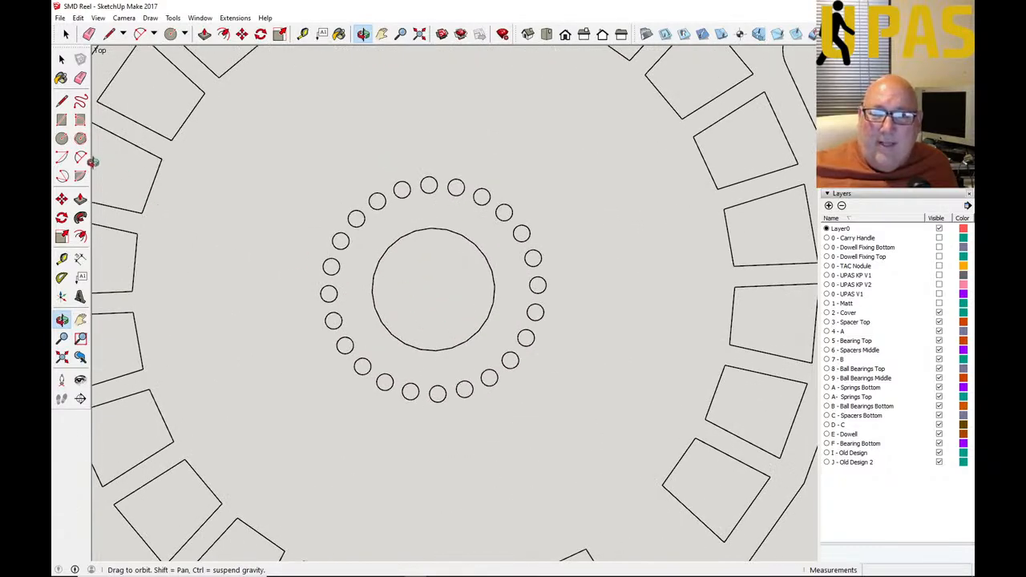
left_click(63, 139)
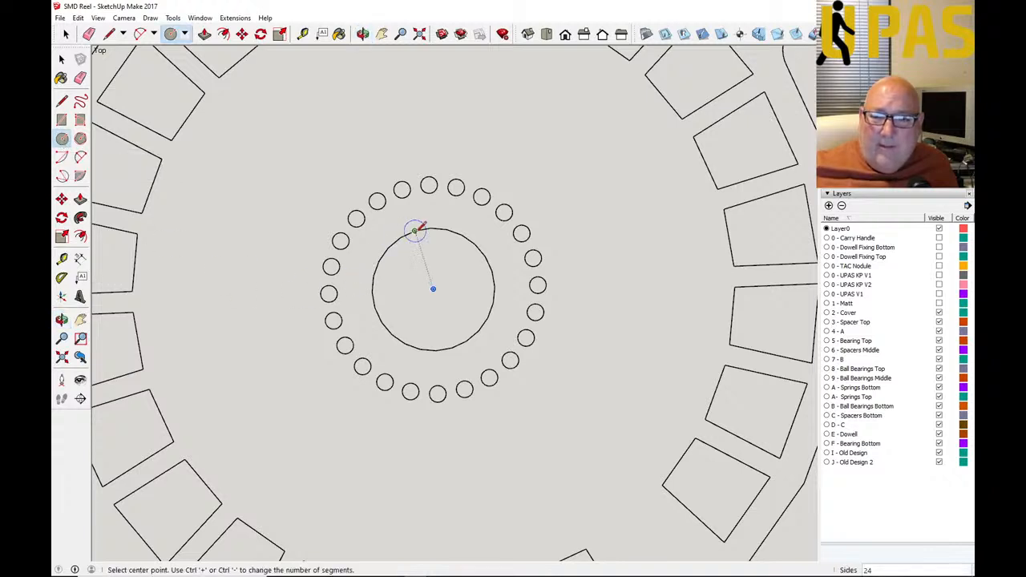
left_click(433, 288)
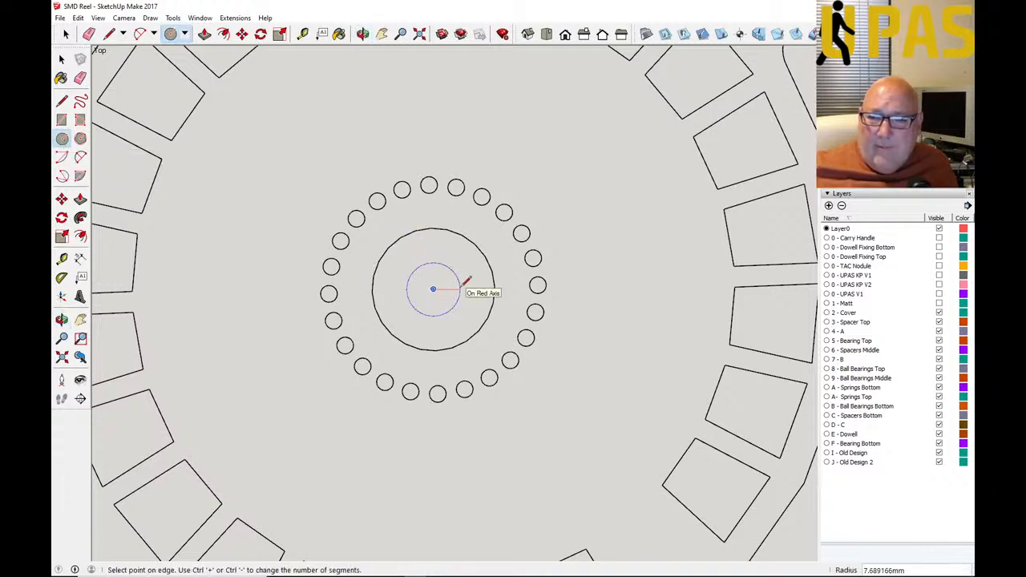
type("2")
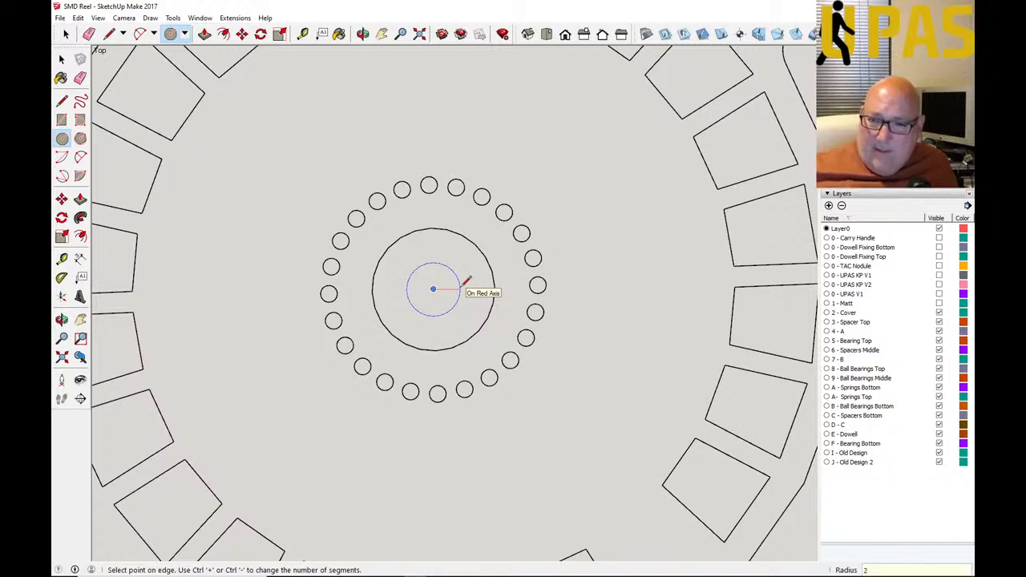
key("Return")
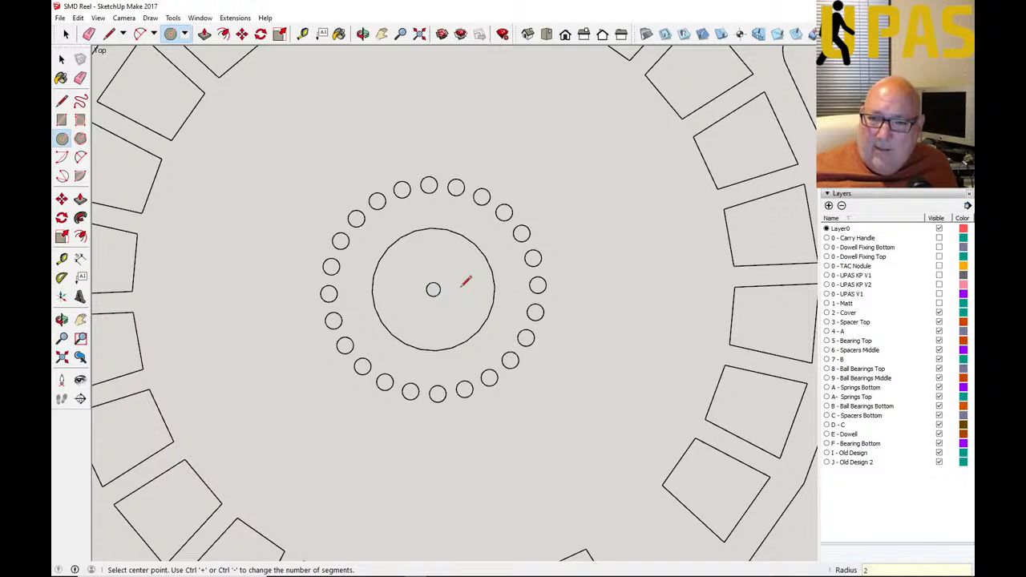
left_click(62, 59)
Step: Examine the small centre circle and its position relative to the disc ring and the surrounding pockets
scroll(406, 202, "down", 1)
scroll(421, 248, "down", 1)
scroll(421, 250, "up", 4)
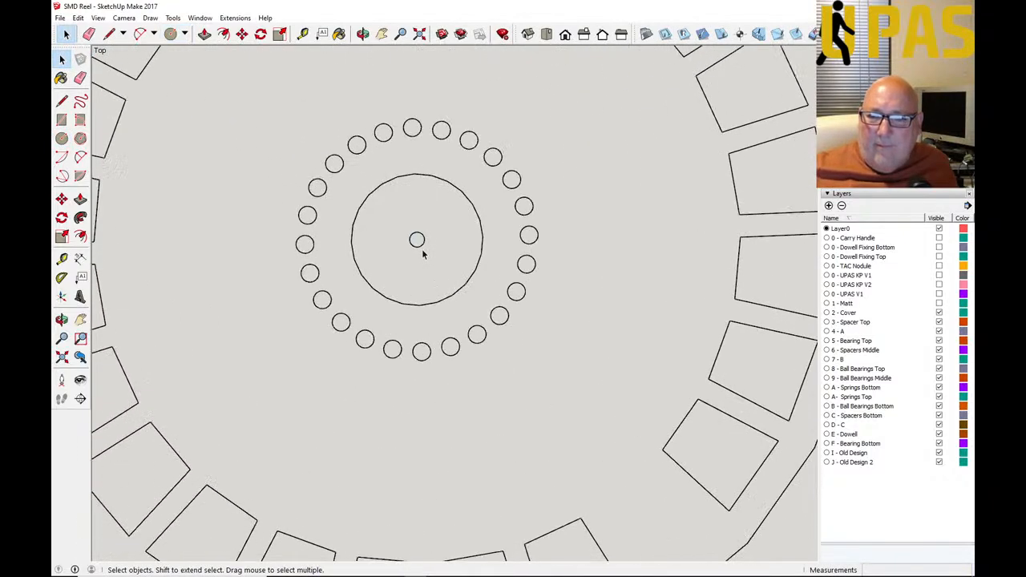
left_click(415, 239)
left_click(424, 260)
scroll(439, 232, "down", 3)
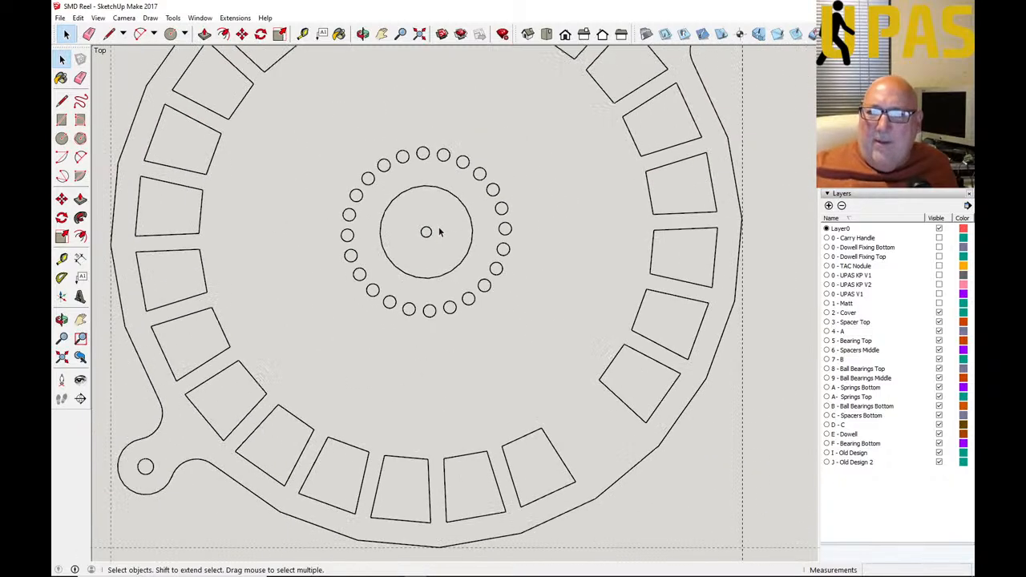
scroll(430, 251, "down", 1)
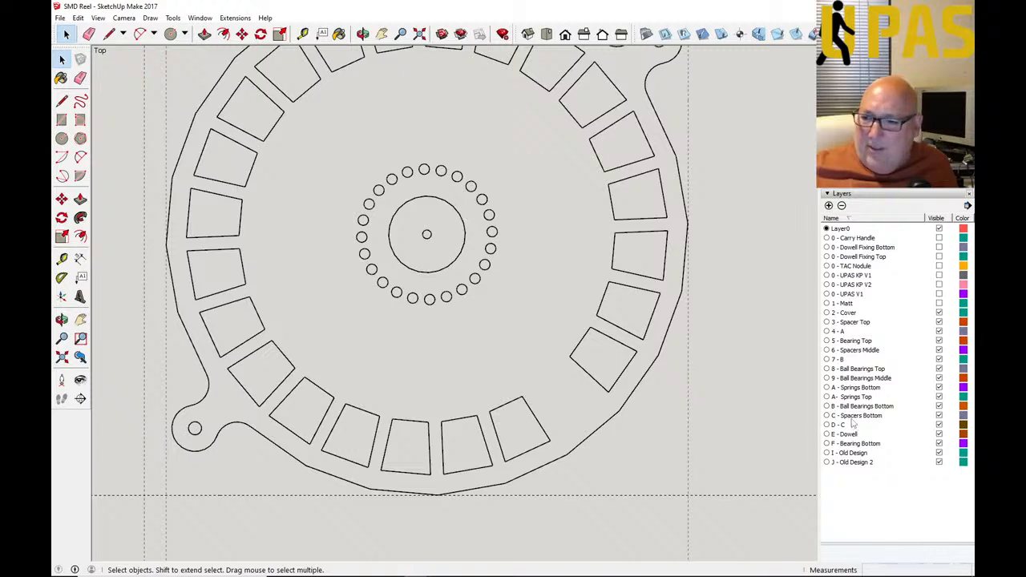
scroll(422, 254, "down", 2)
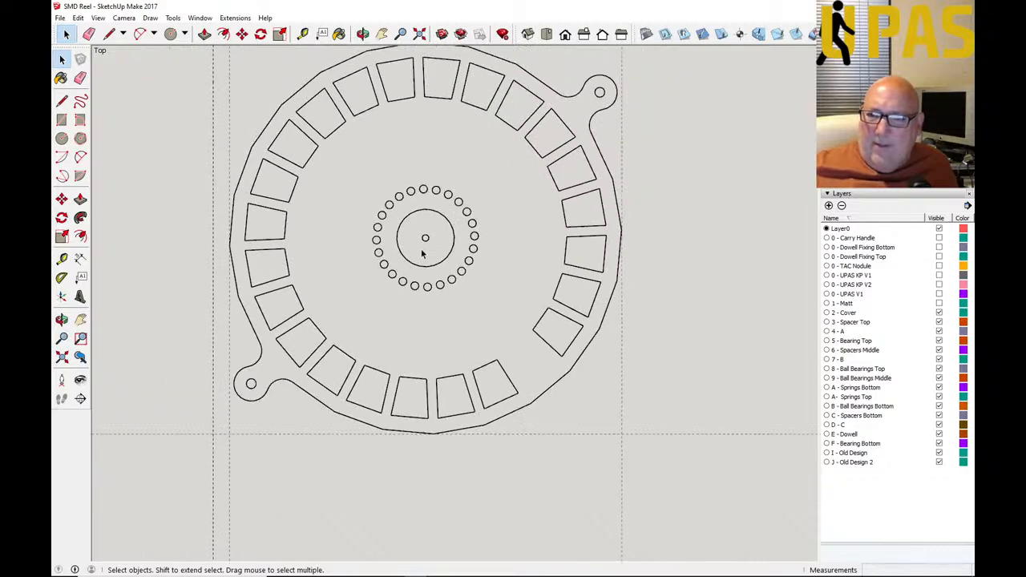
scroll(419, 246, "up", 3)
scroll(425, 251, "down", 3)
scroll(425, 251, "up", 1)
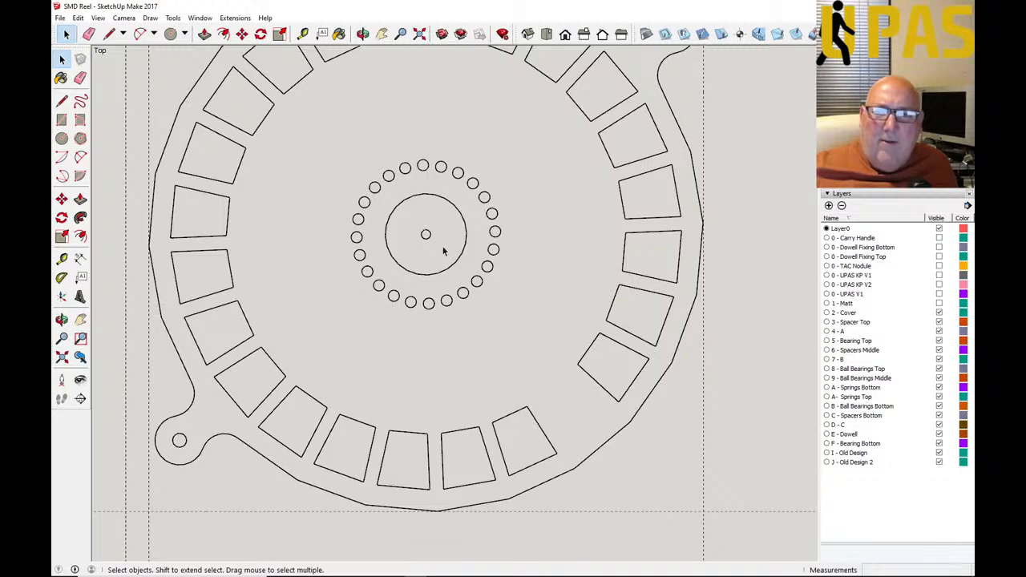
scroll(444, 251, "down", 1)
scroll(443, 251, "down", 2)
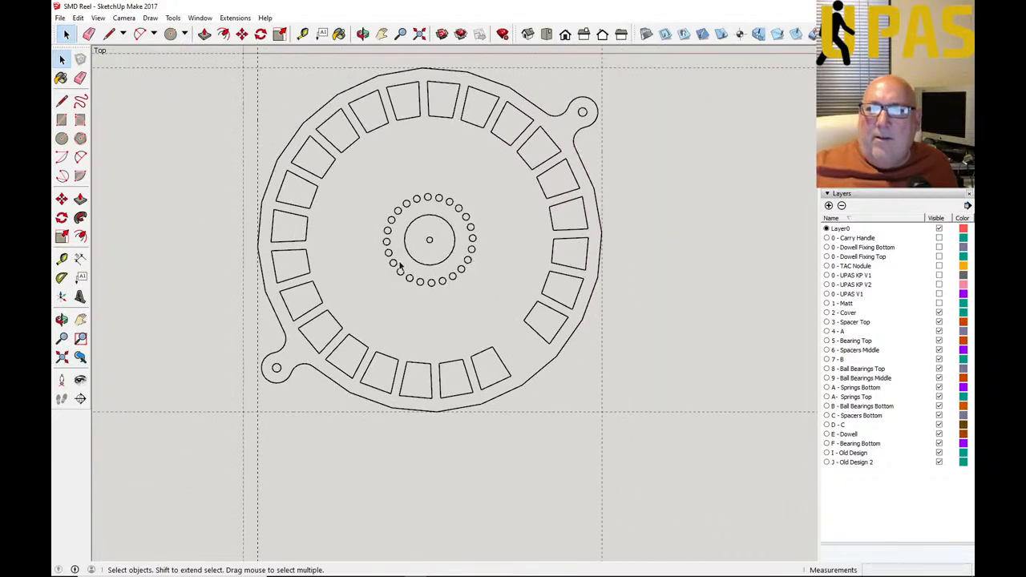
Step: Save the model with the small centre circle added
scroll(278, 383, "down", 1)
scroll(428, 238, "up", 2)
scroll(423, 241, "down", 1)
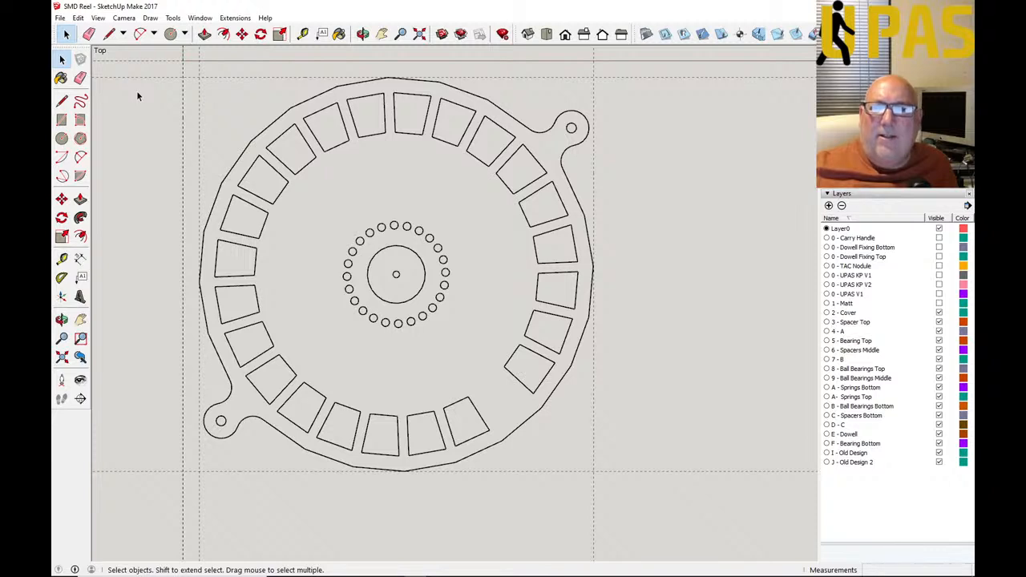
left_click(59, 20)
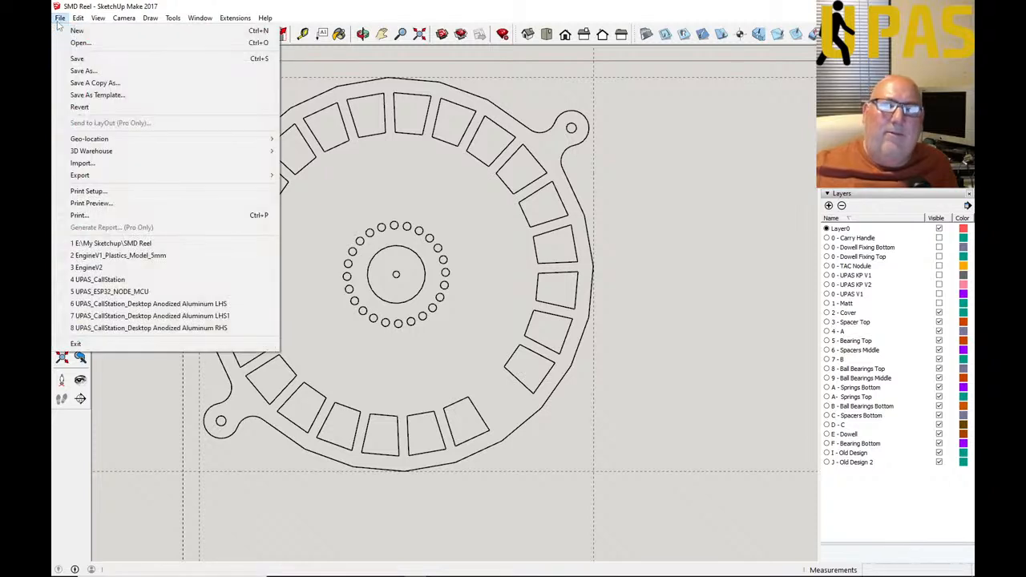
left_click(80, 58)
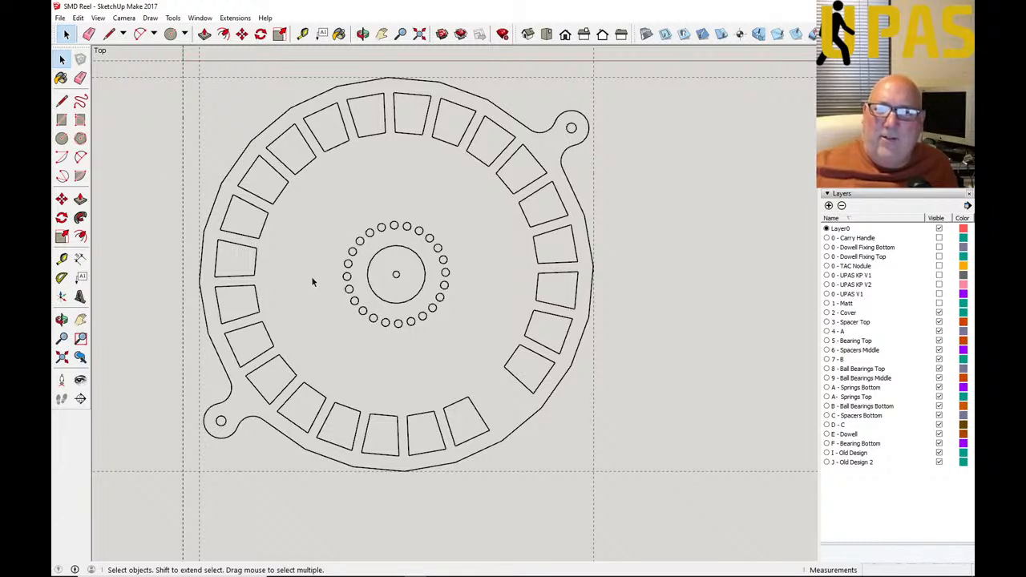
scroll(285, 278, "down", 1)
scroll(400, 272, "up", 1)
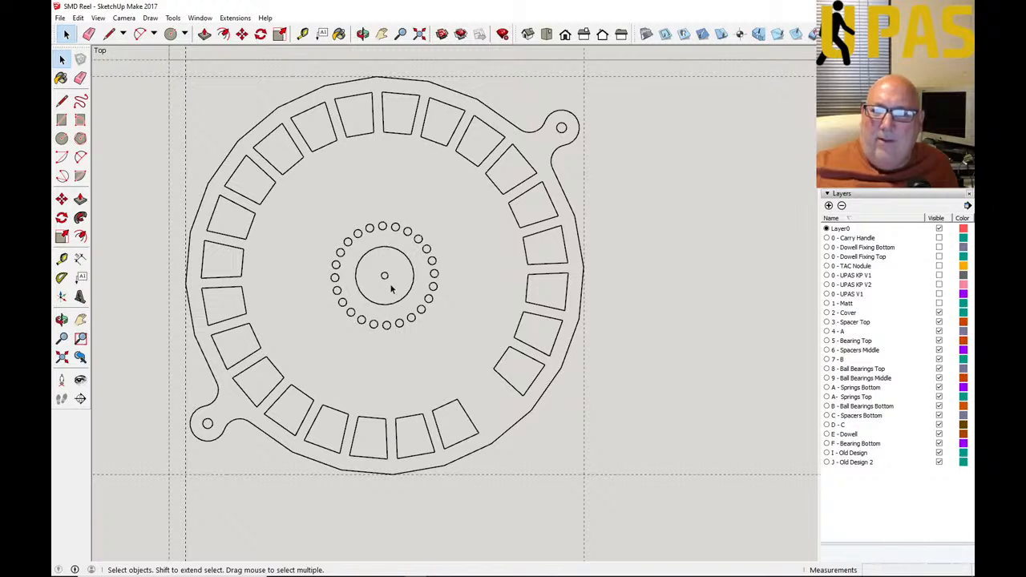
scroll(387, 288, "up", 10)
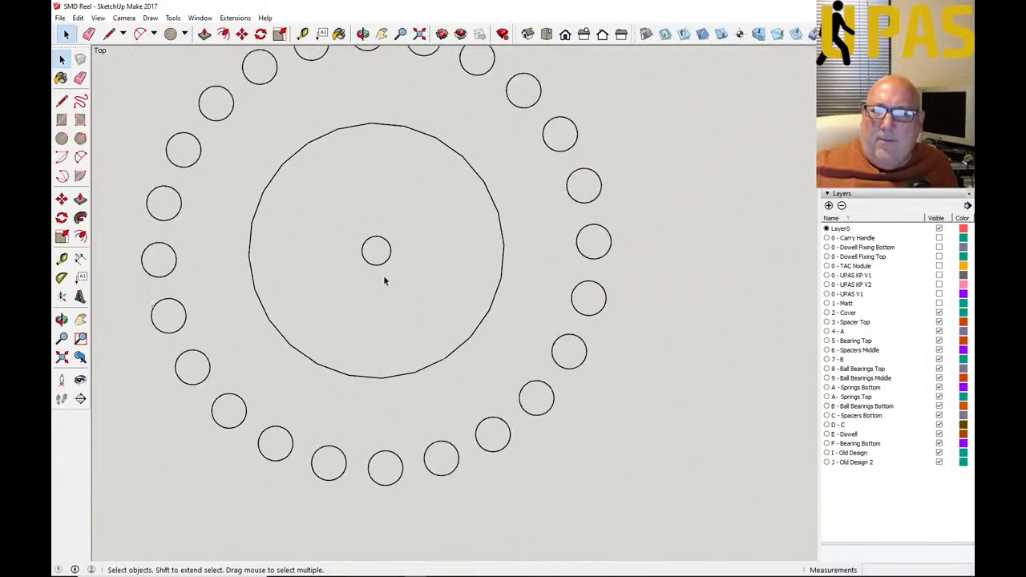
scroll(382, 274, "down", 8)
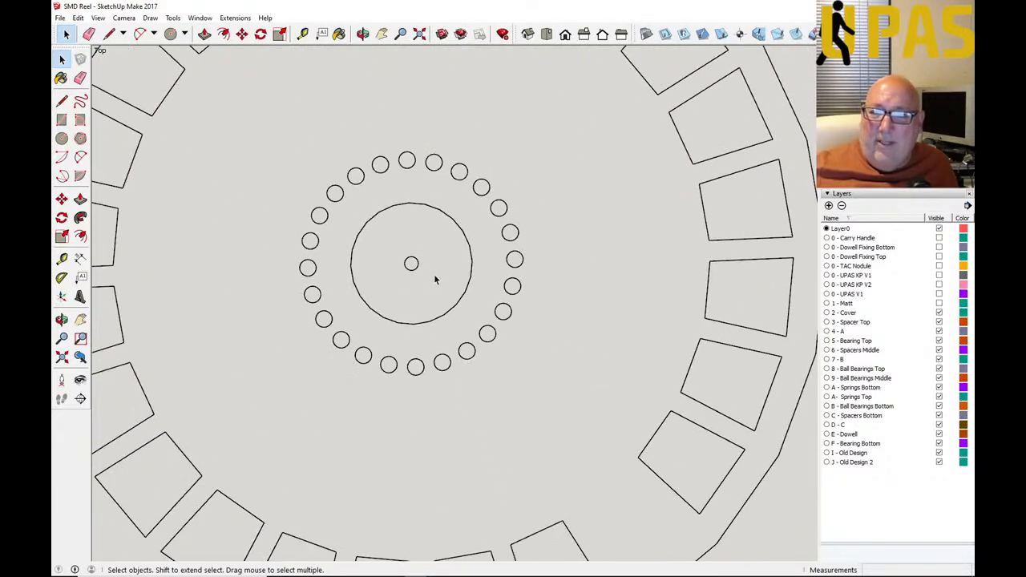
Step: Open the SketchUcam parameters for the whole plate and set the spindle speed to 8000
scroll(385, 318, "down", 3)
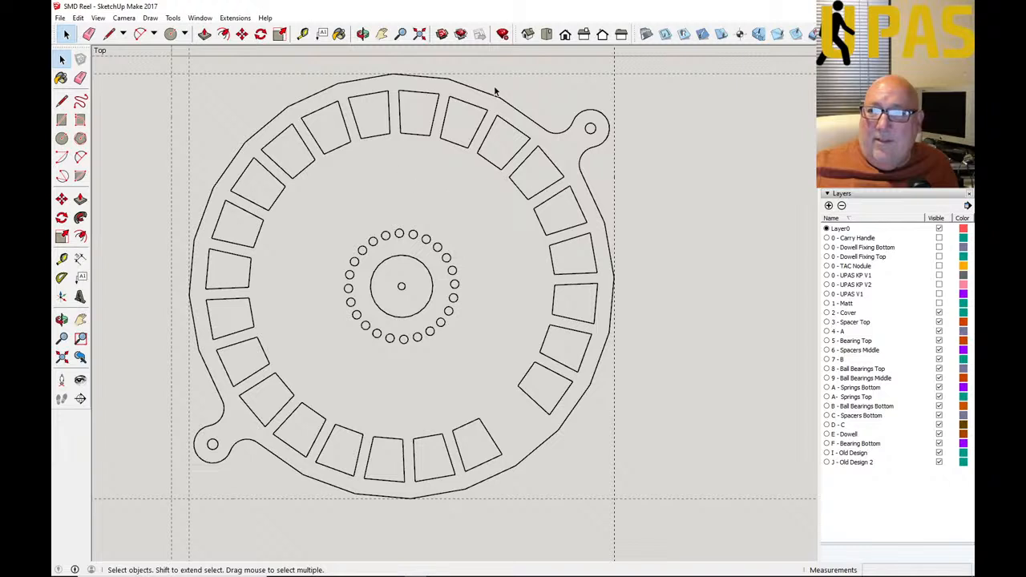
left_click(646, 36)
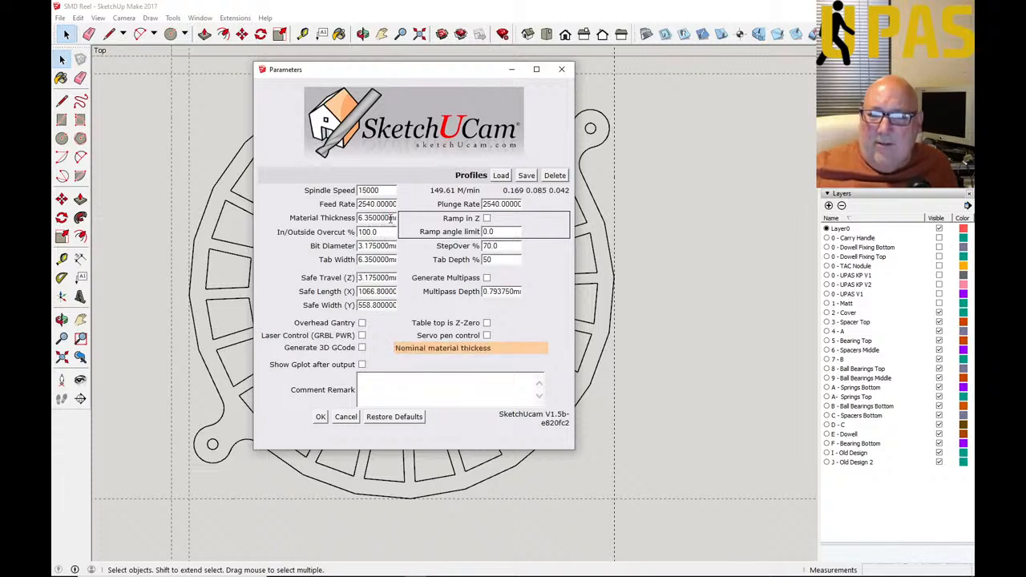
left_click_drag(381, 191, 350, 189)
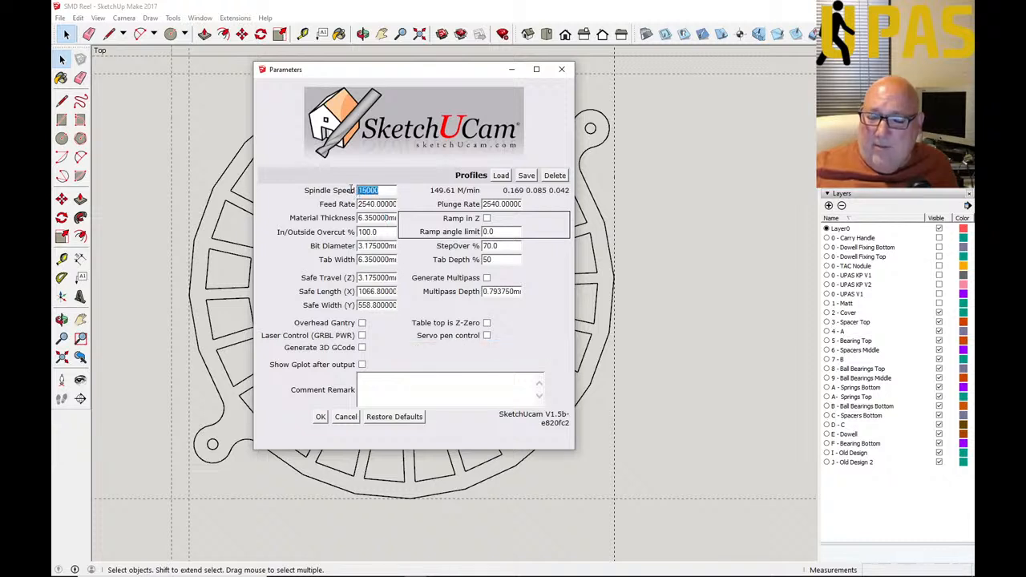
type("8000")
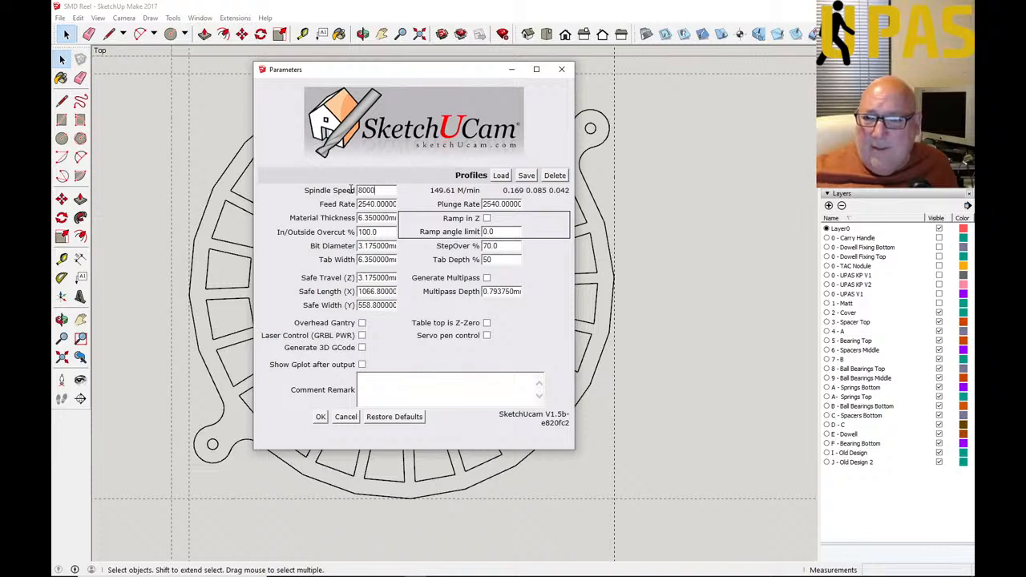
Step: Set the plunge rate to 1240 in the SketchUcam parameters
left_click_drag(499, 203, 482, 204)
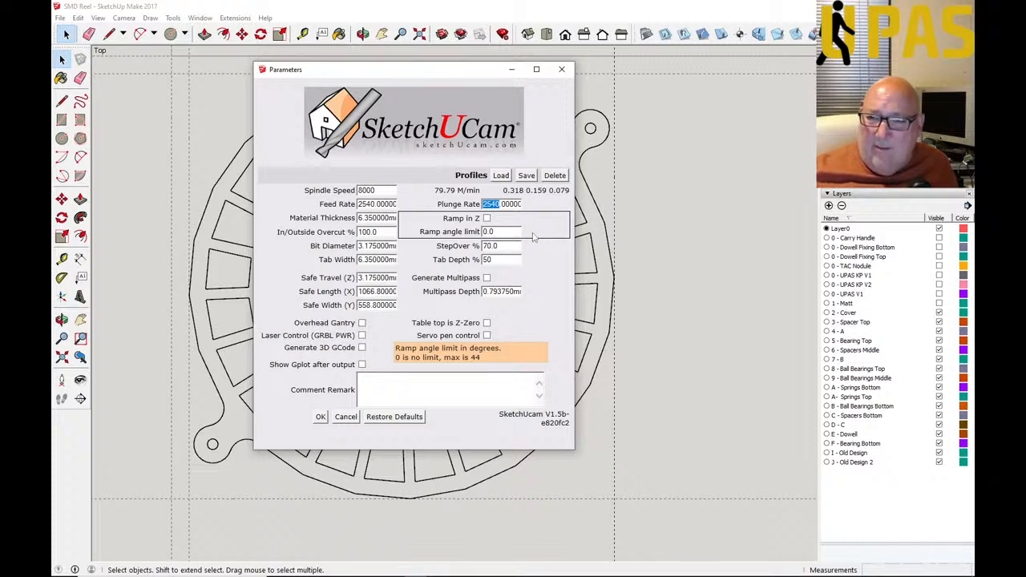
left_click(489, 204)
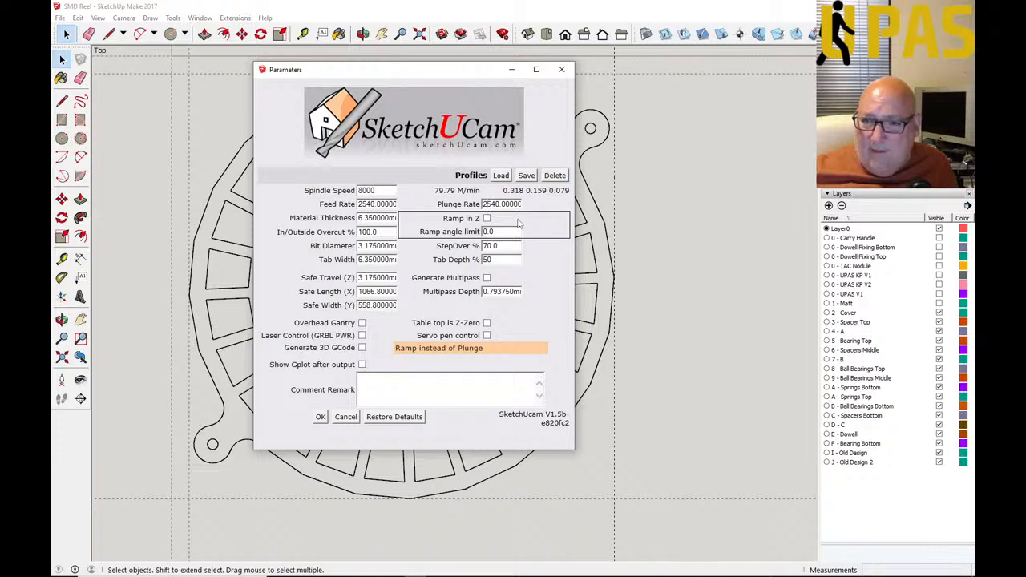
key("BackSpace")
type("1")
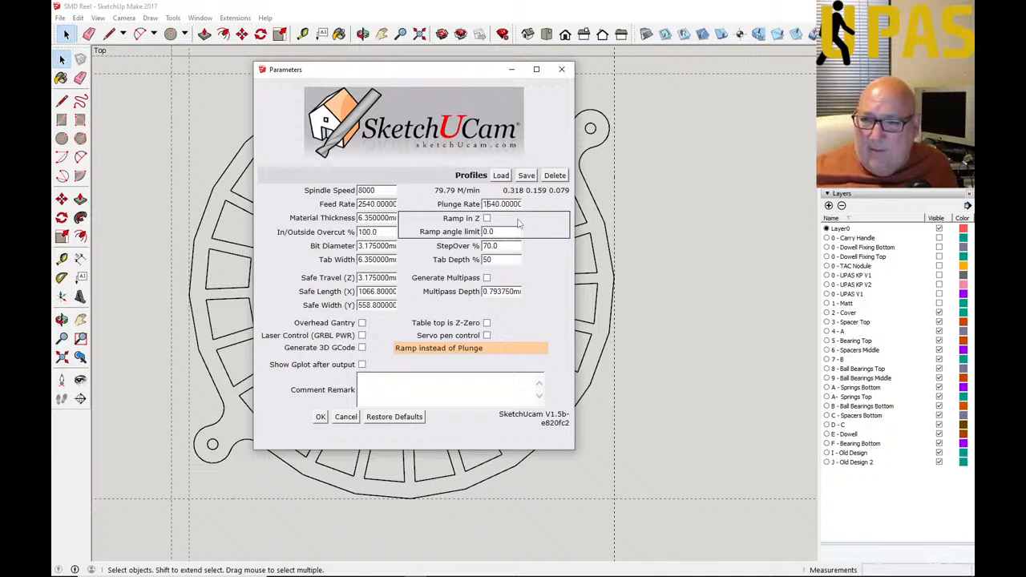
key("Delete")
type("2")
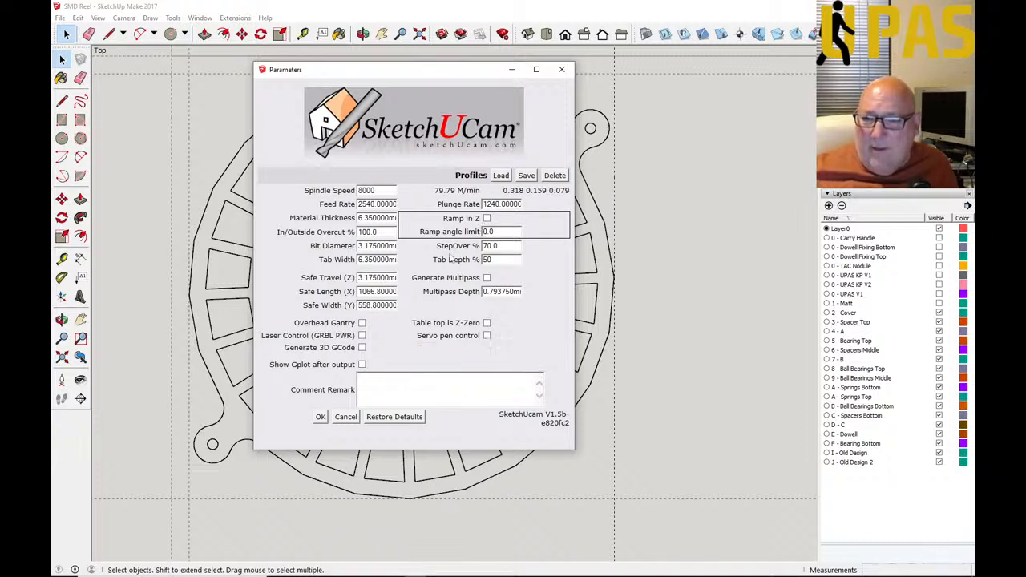
Step: Enable Overhead Gantry, Show Gplot after output and Generate Multipass
left_click(361, 323)
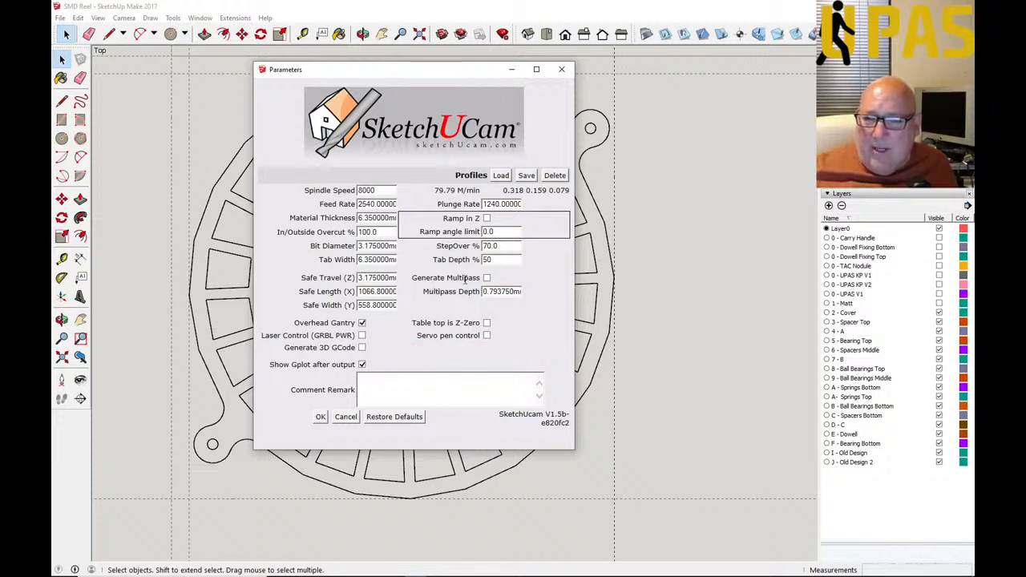
left_click(486, 278)
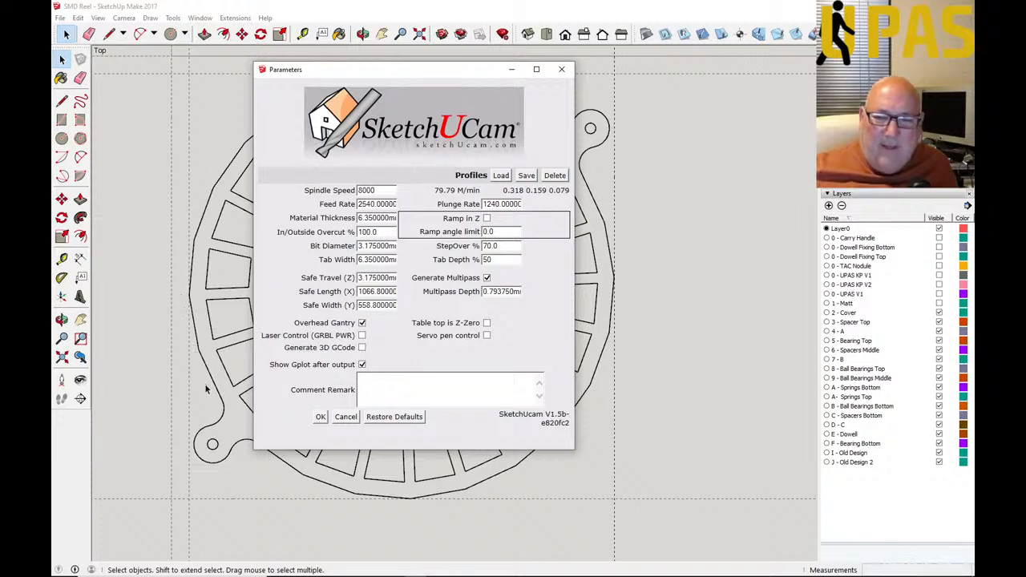
Step: Replace the multipass depth with 1.2 mm
double_click(515, 292)
left_click(514, 292)
left_click_drag(513, 292, 486, 293)
left_click(503, 292)
left_click(488, 293)
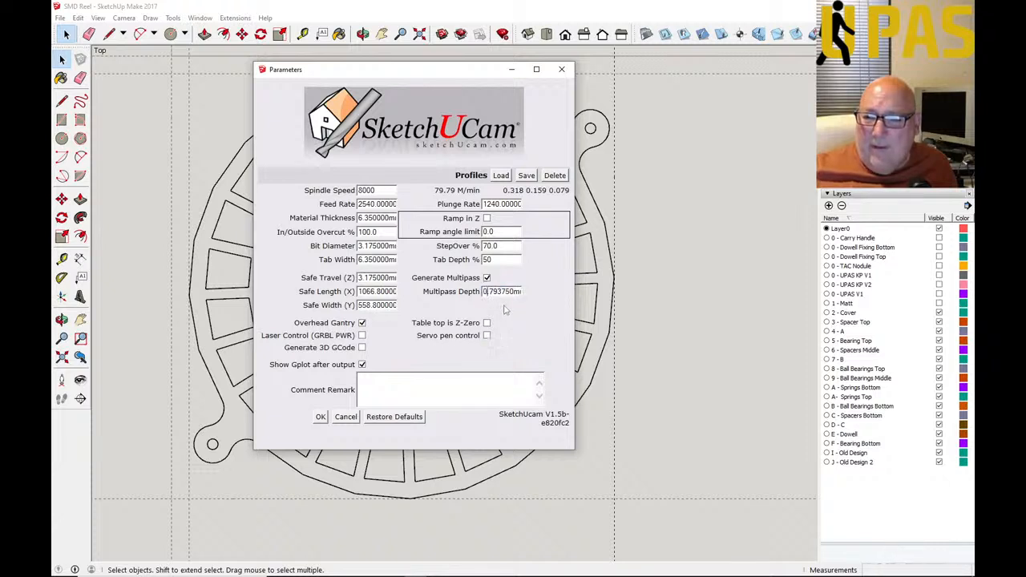
key("BackSpace")
key("Delete")
key("Delete")
key("Delete")
key("Delete")
key("Delete")
key("Delete")
key("Delete")
key("Delete")
key("Delete")
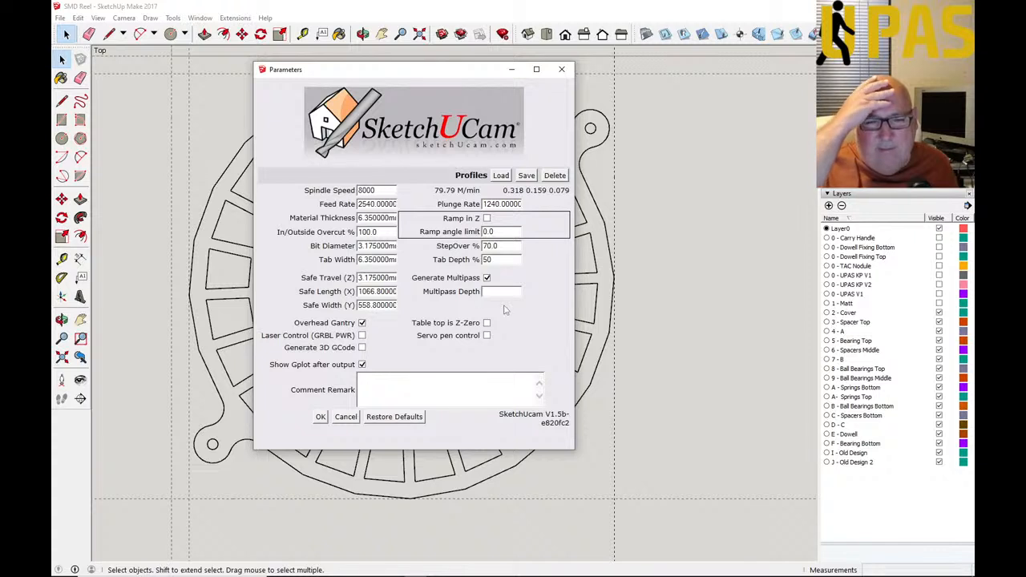
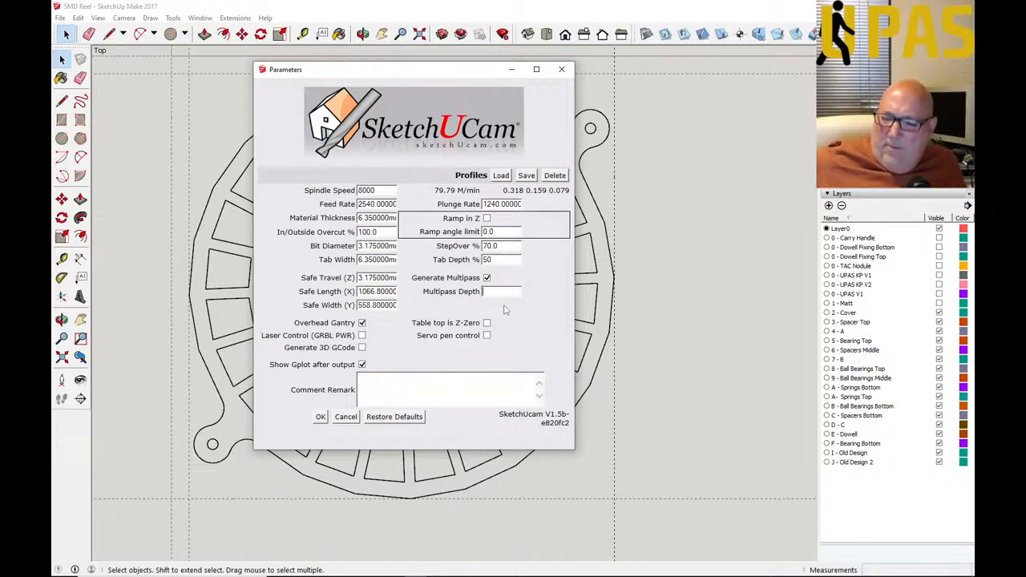
type("1.2")
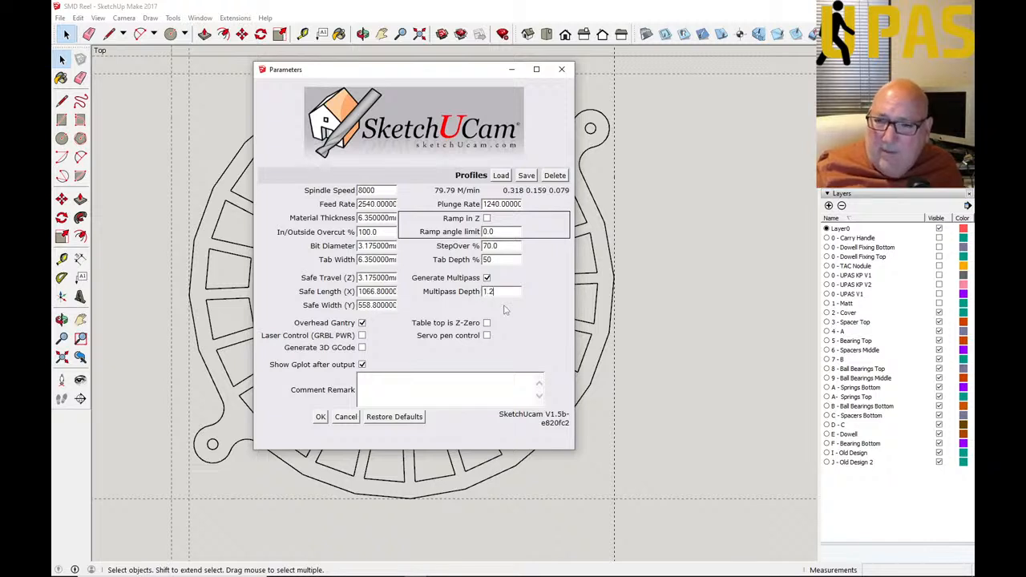
type("mm")
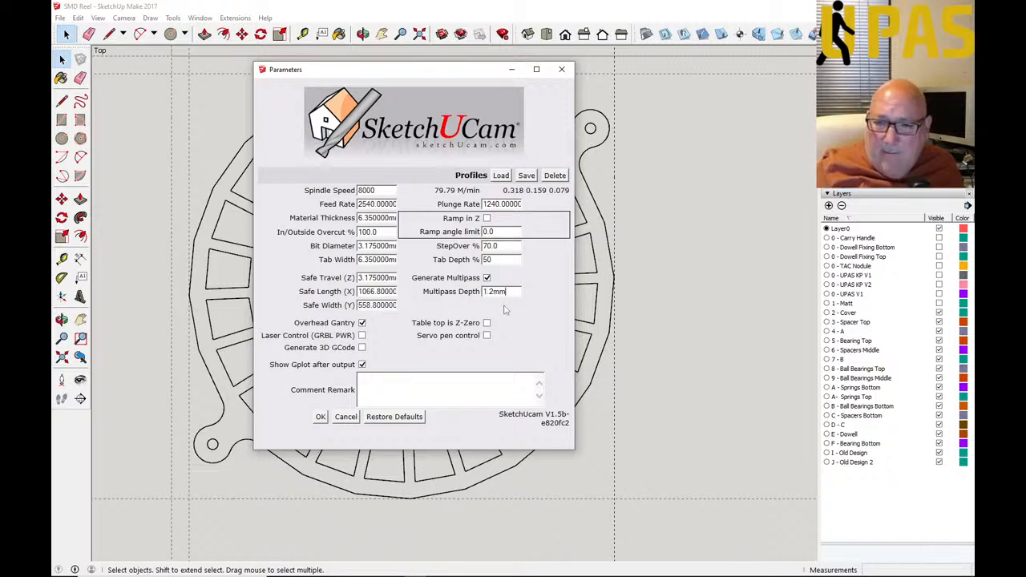
Step: Set the cutting feed rate to 1240
left_click(508, 258)
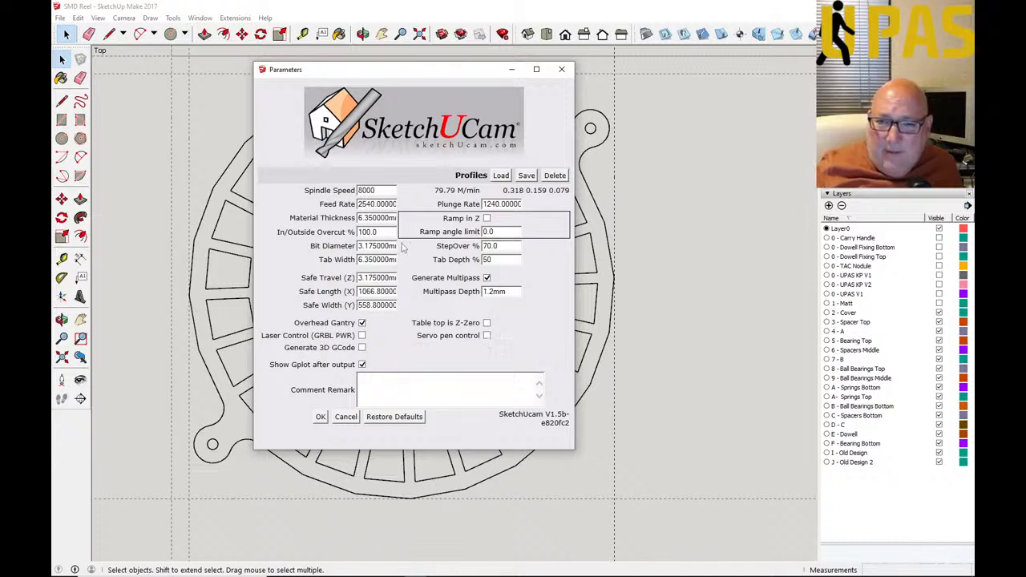
key("BackSpace")
key("BackSpace")
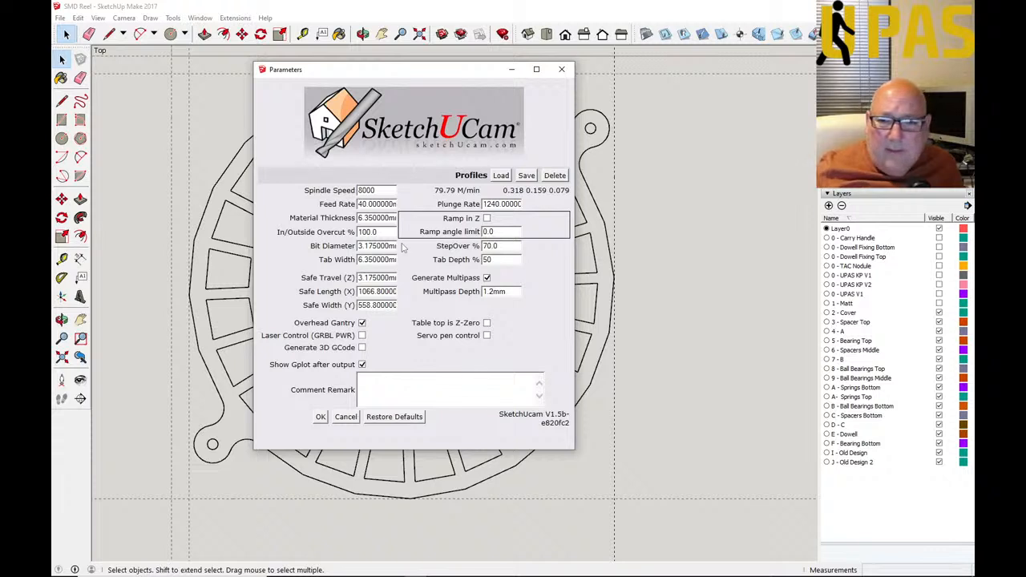
type("12")
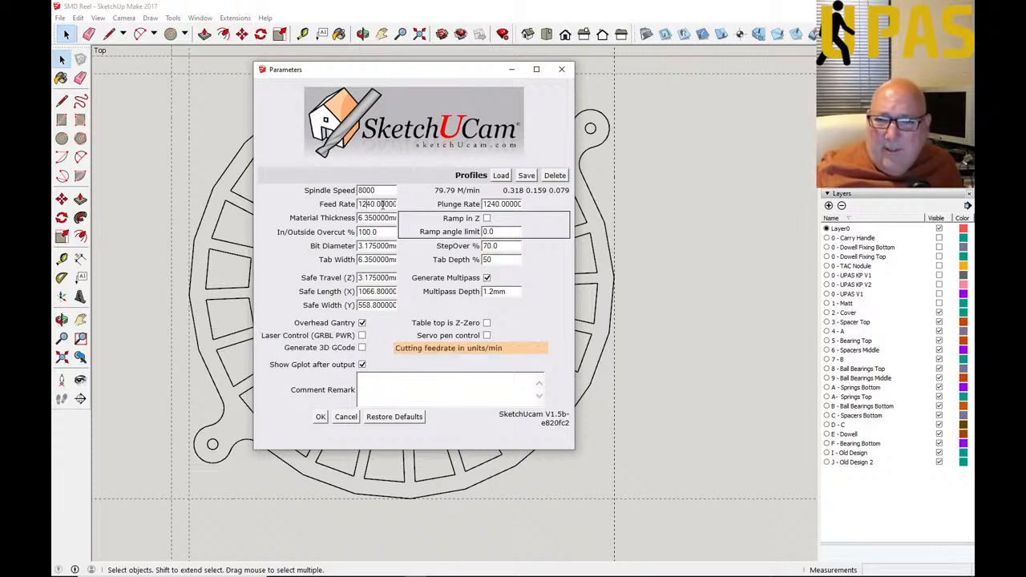
Step: Set the material thickness to 12.0 mm and the bit diameter to 4.0 mm
left_click(388, 219)
double_click(388, 219)
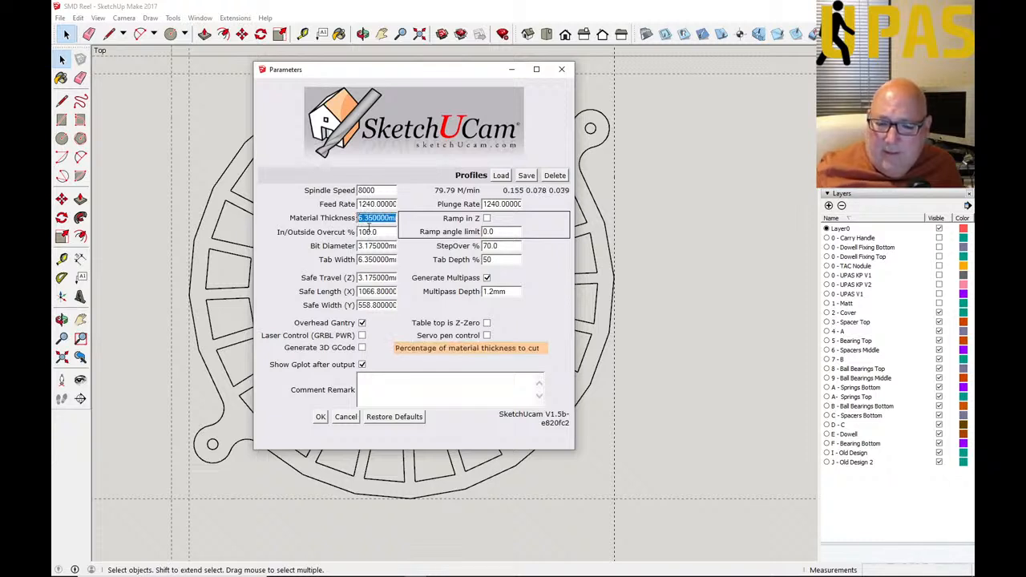
type("12.")
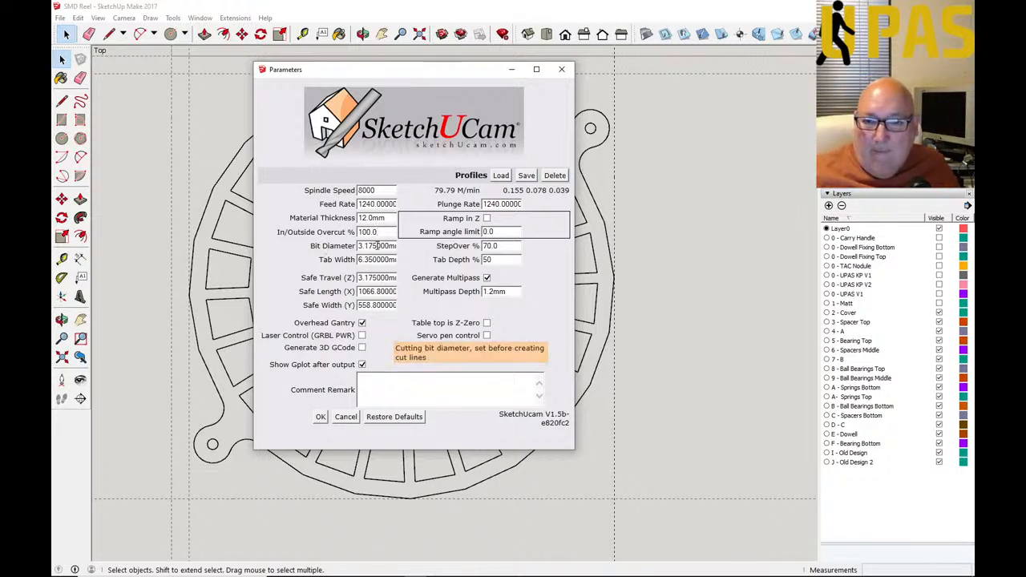
left_click_drag(392, 246, 361, 251)
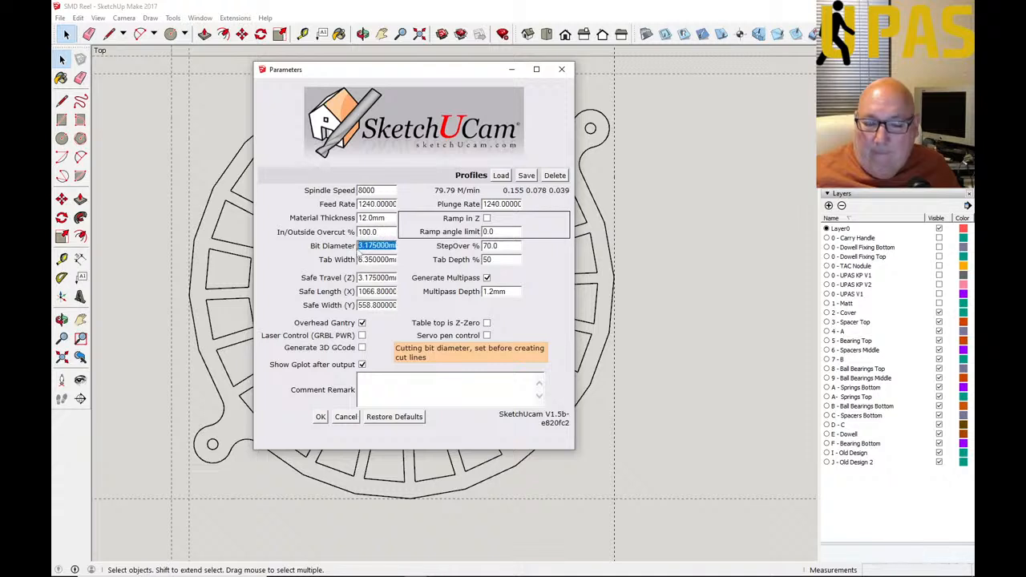
type("4")
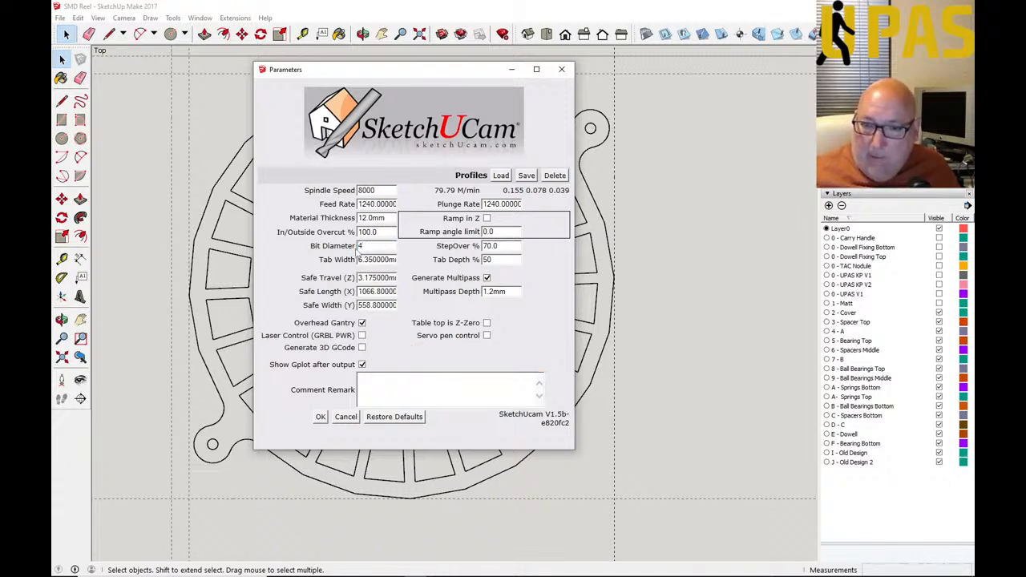
type(".0mm")
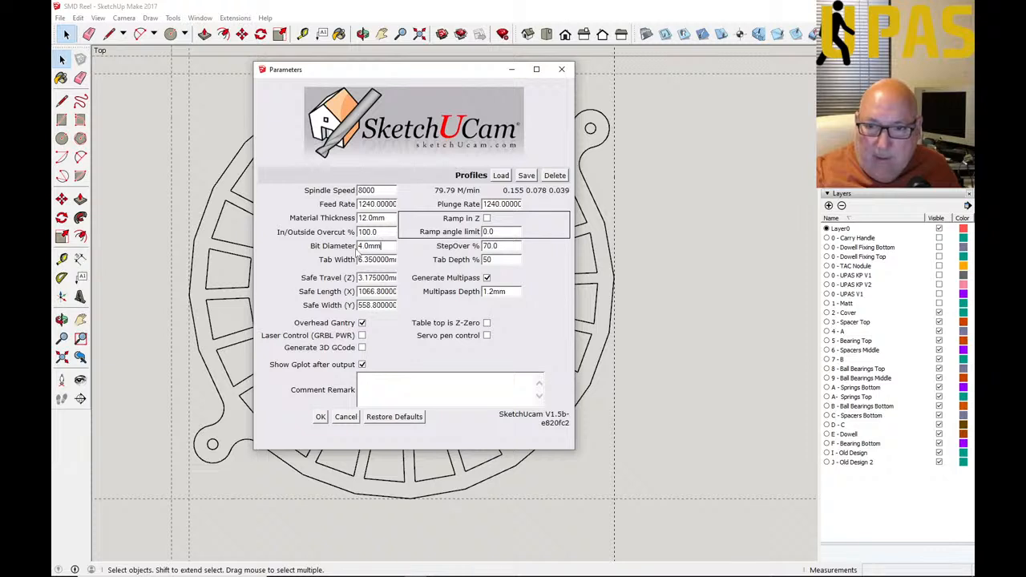
left_click(388, 261)
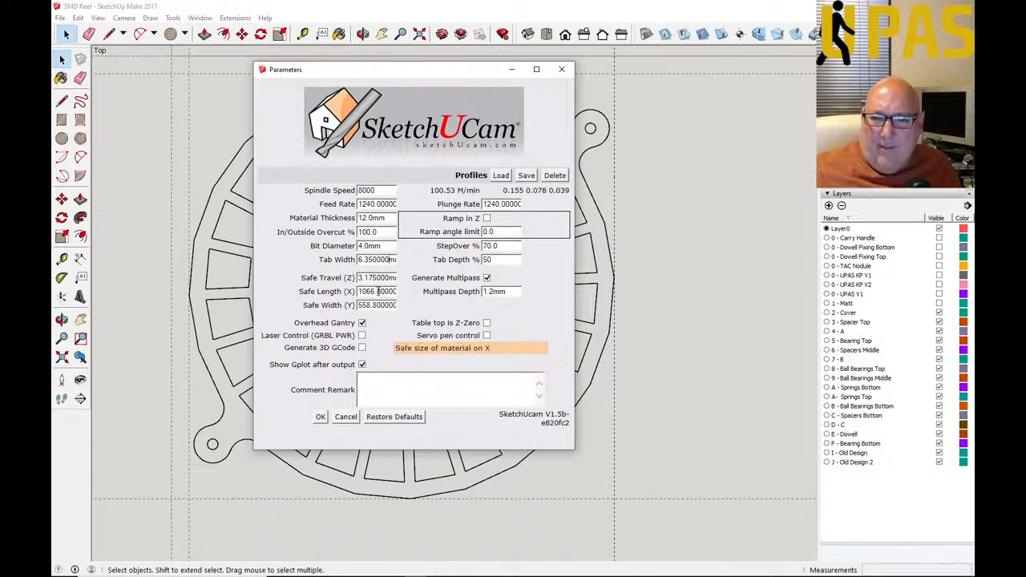
Step: Set the safe length in X to 250.0 mm
left_click_drag(374, 291, 358, 290)
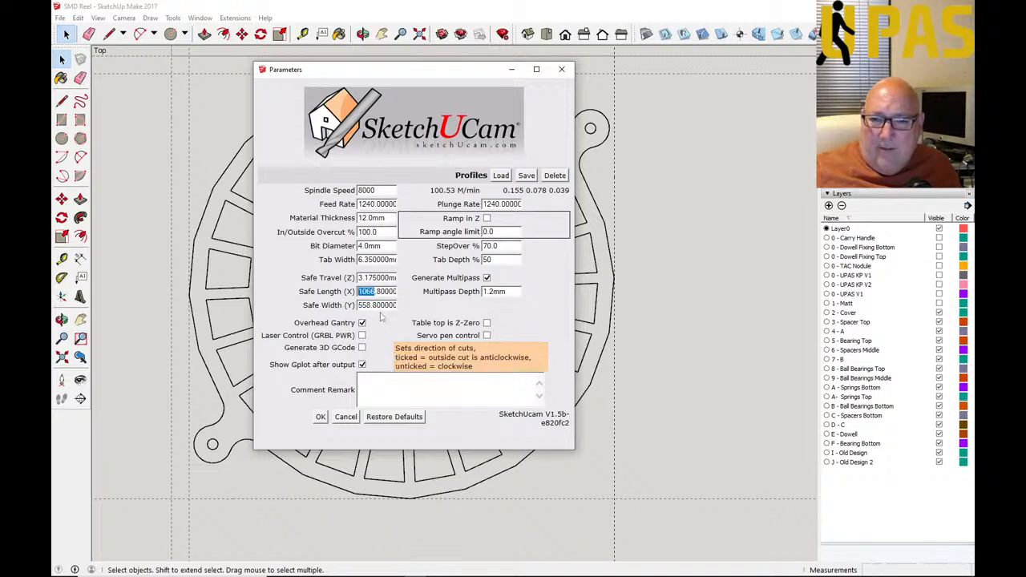
type("250")
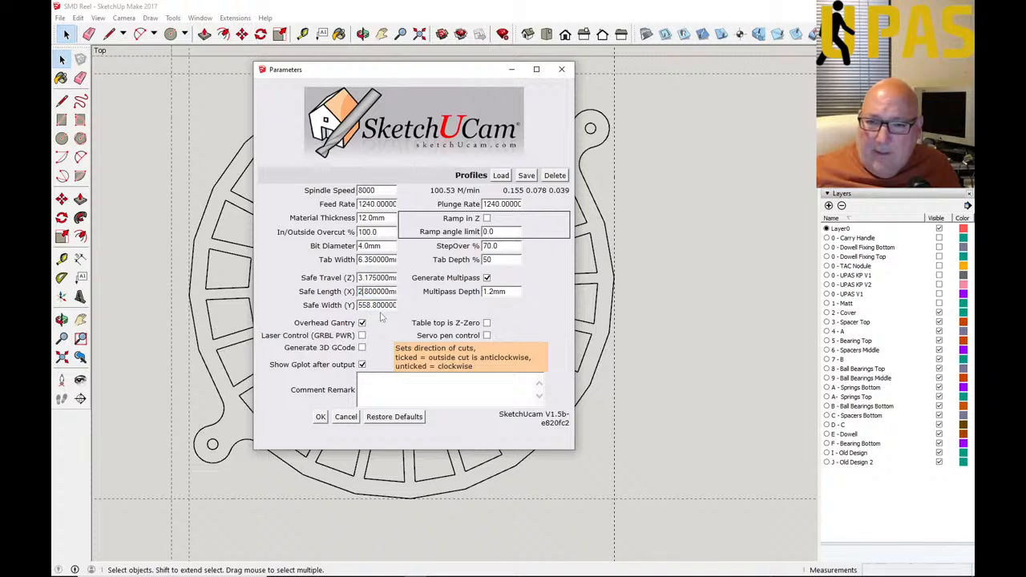
key("shift+End")
type("mm")
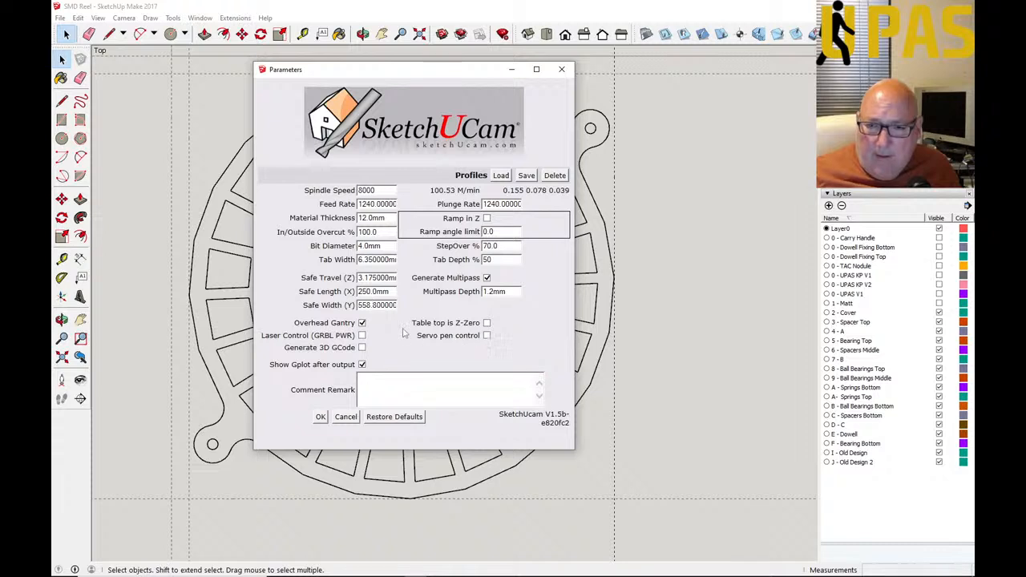
Step: Set the safe width in Y to 250.0 mm
key("BackSpace")
key("BackSpace")
key("BackSpace")
key("BackSpace")
type("250")
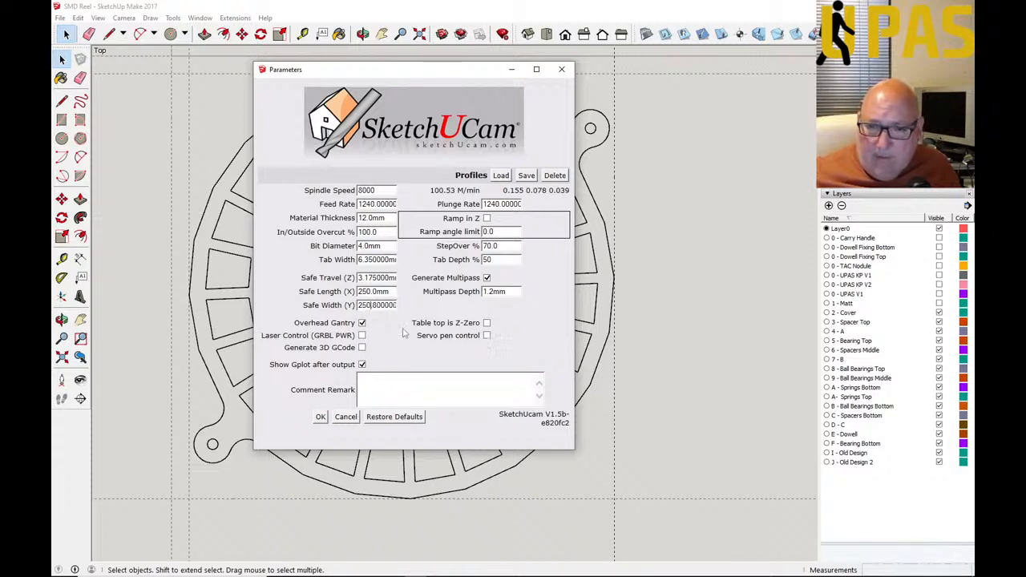
type(".")
key("Delete")
key("Delete")
key("Delete")
key("Delete")
key("Delete")
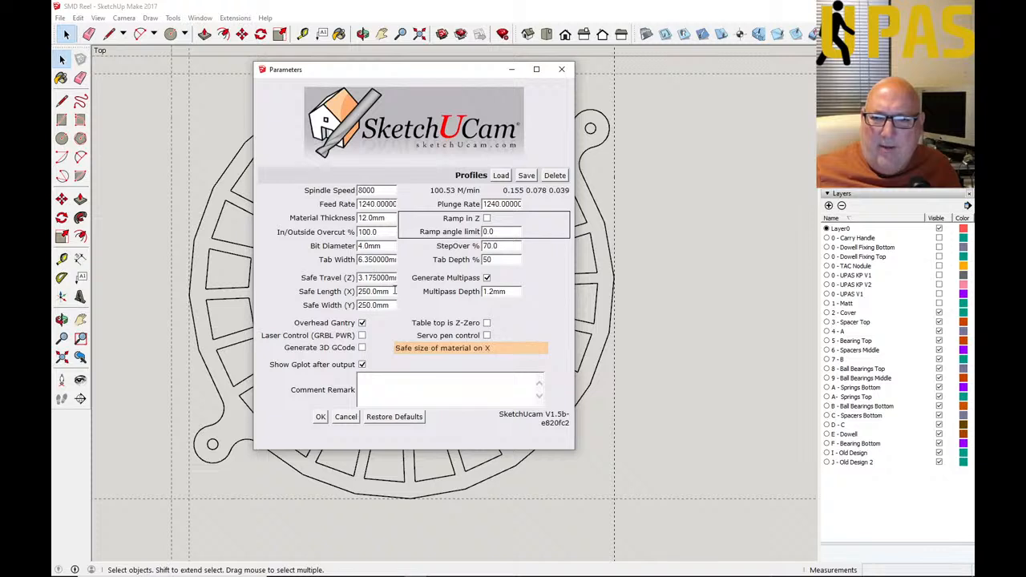
Step: Set the safe travel height in Z to 5 mm
left_click_drag(389, 278, 363, 276)
double_click(362, 278)
left_click(365, 277)
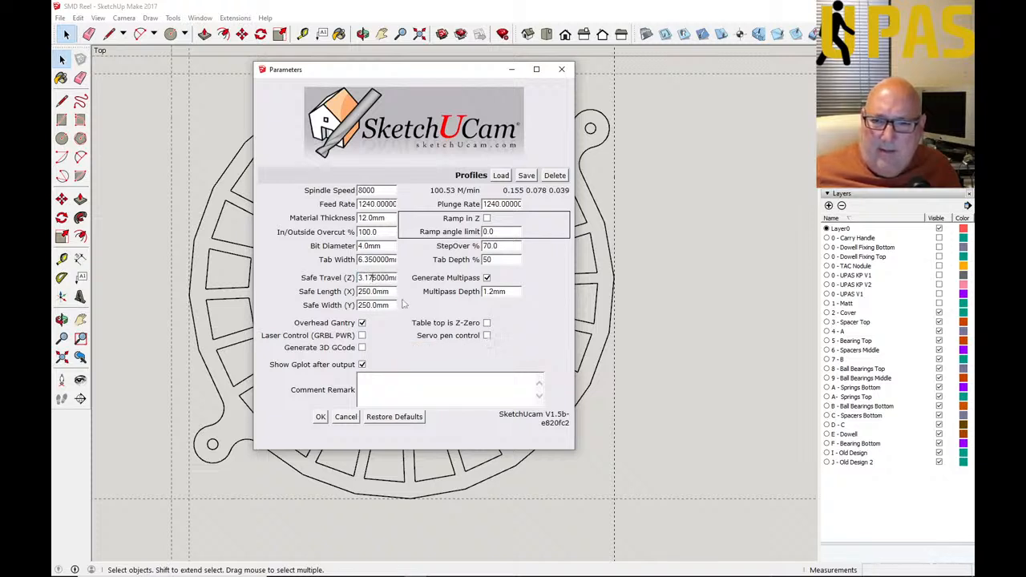
key("BackSpace")
key("BackSpace")
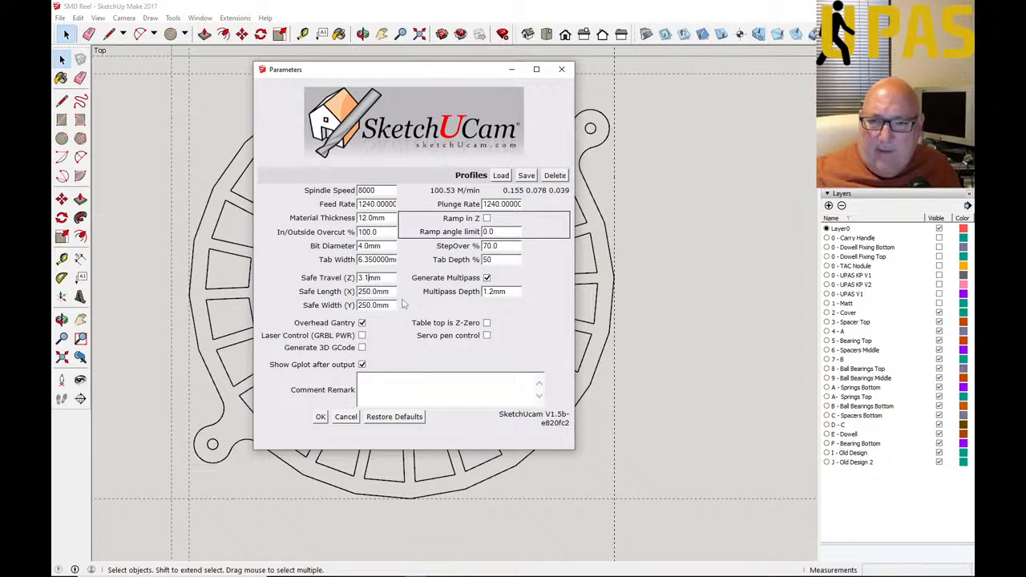
key("BackSpace")
key("BackSpace")
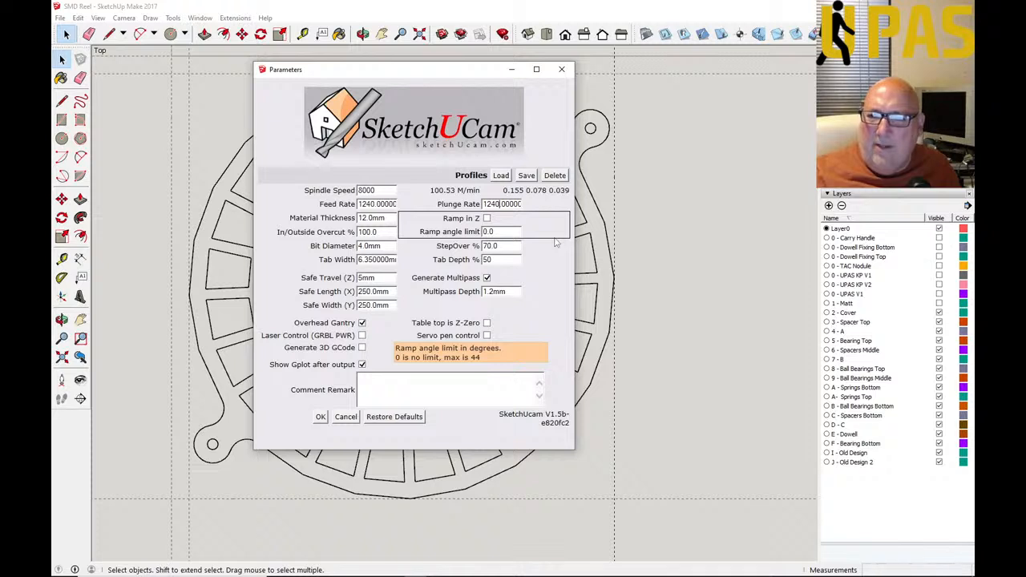
Step: Change the plunge rate to 1000
key("BackSpace")
key("BackSpace")
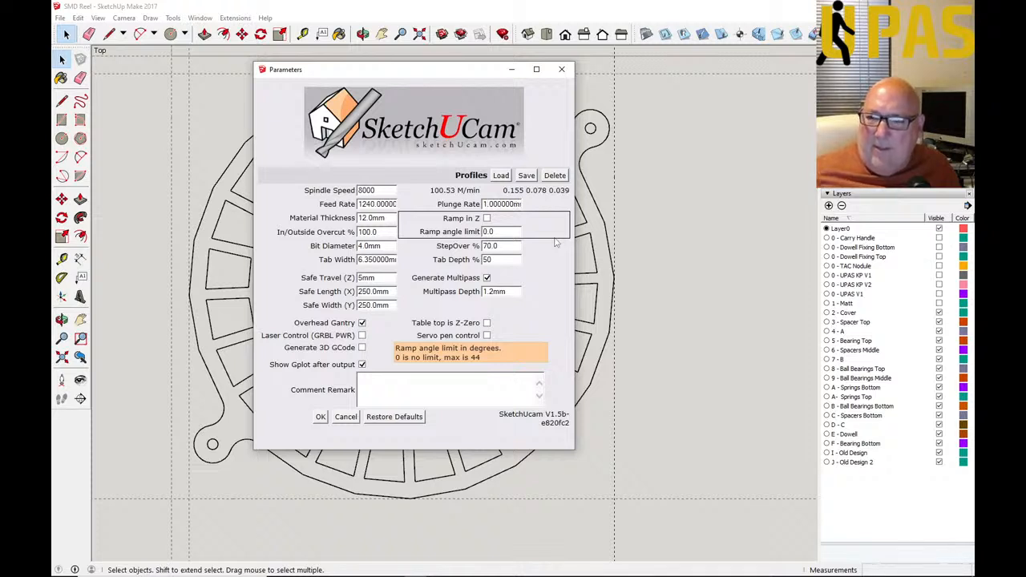
type("00")
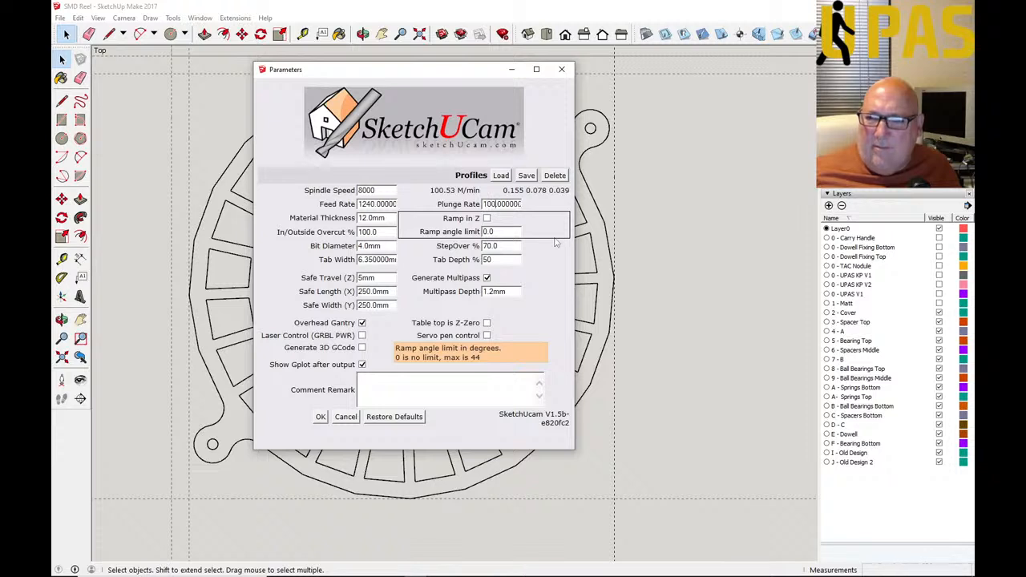
type("0")
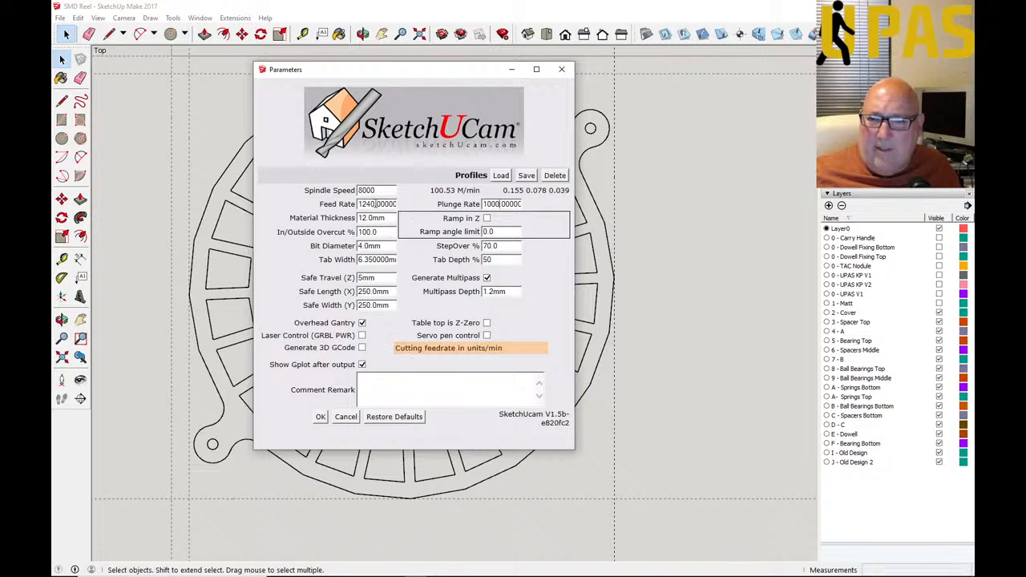
Step: Change the feed rate to 1000
key("BackSpace")
key("BackSpace")
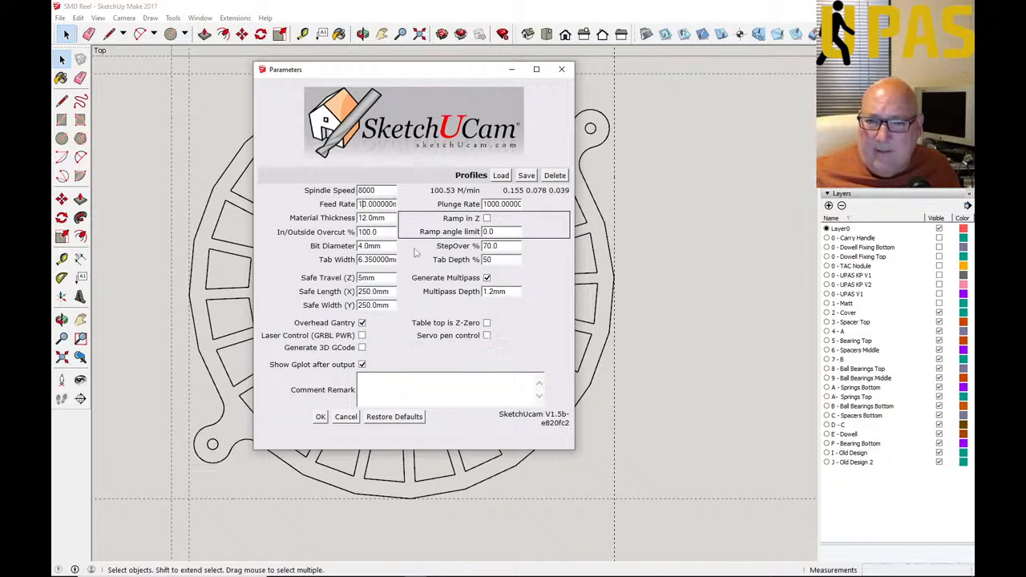
type("00")
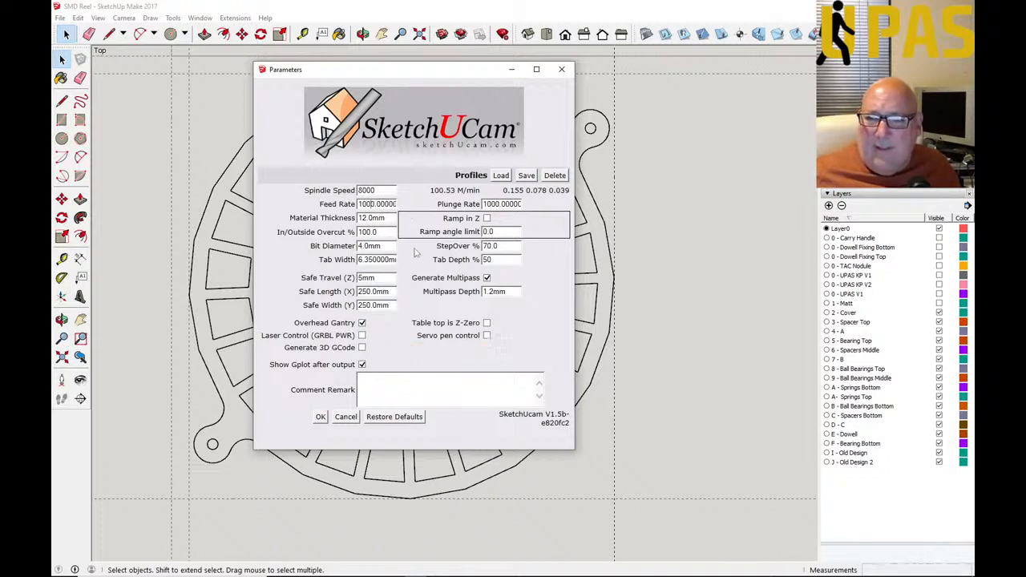
key("shift+Tab")
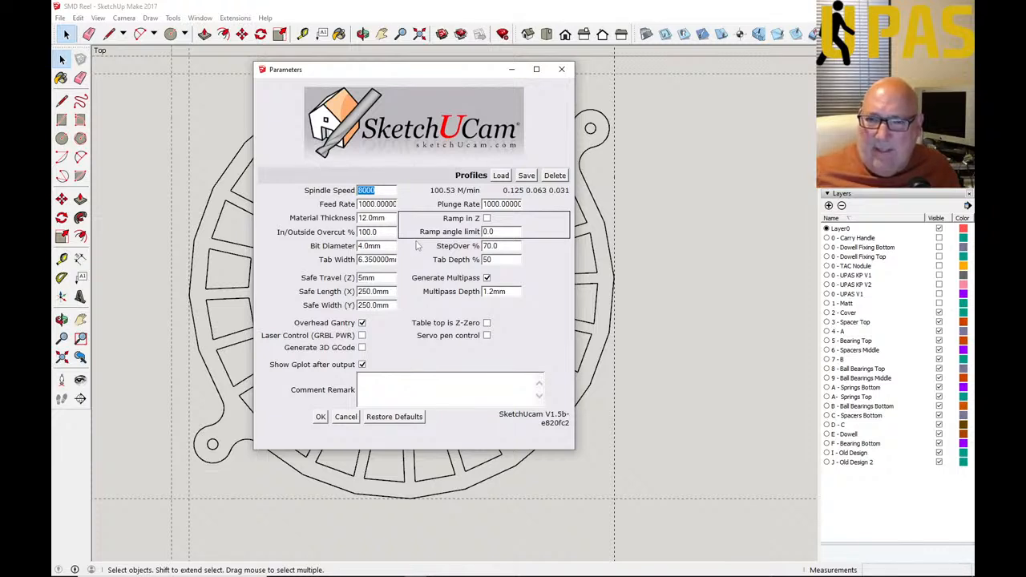
left_click(394, 191)
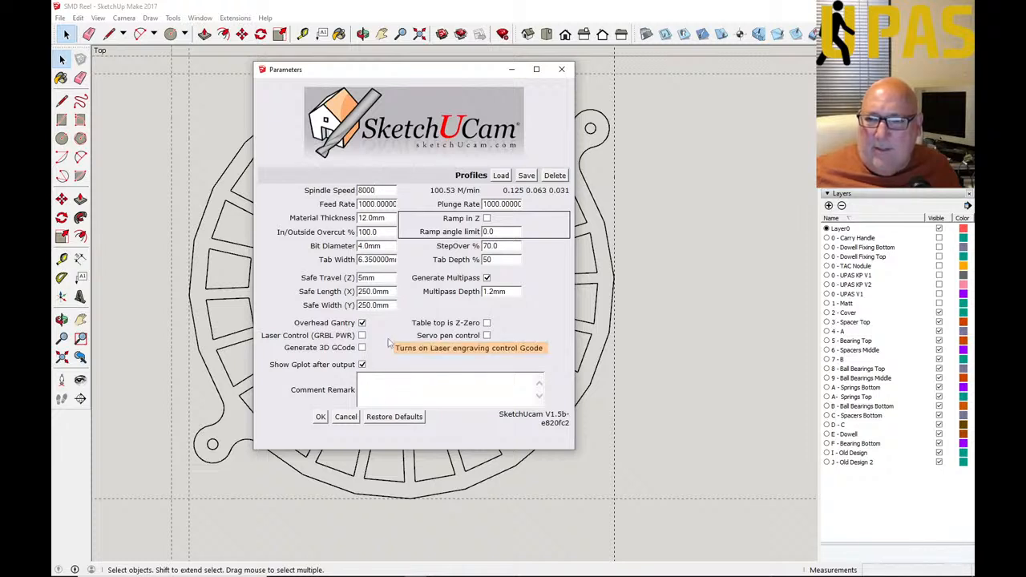
Step: Start saving the machining parameters as a tool profile, keep the default tool change options, and open the My Sketchup folder on TOSHIBA EXT (E:)
left_click(526, 176)
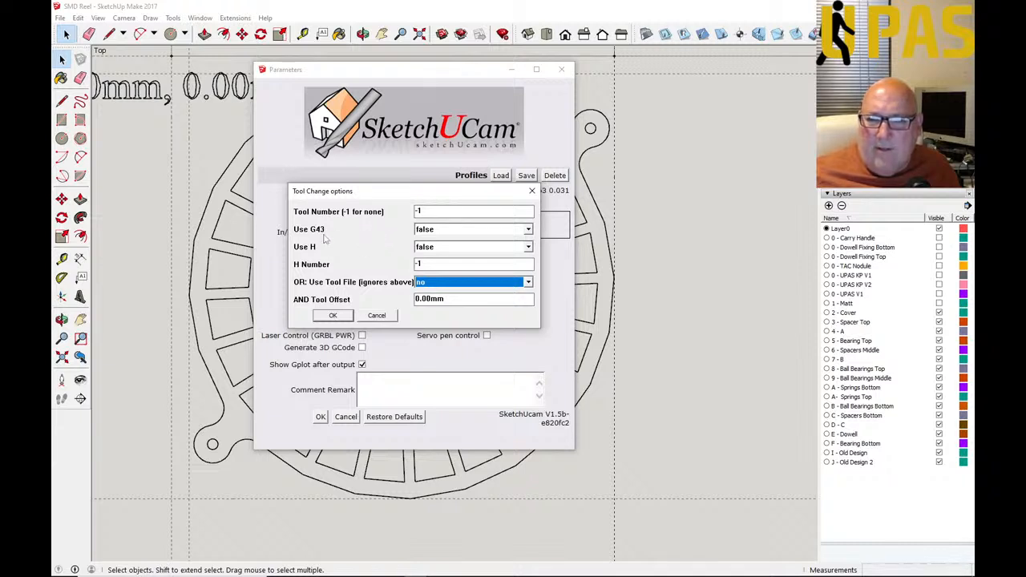
left_click(334, 316)
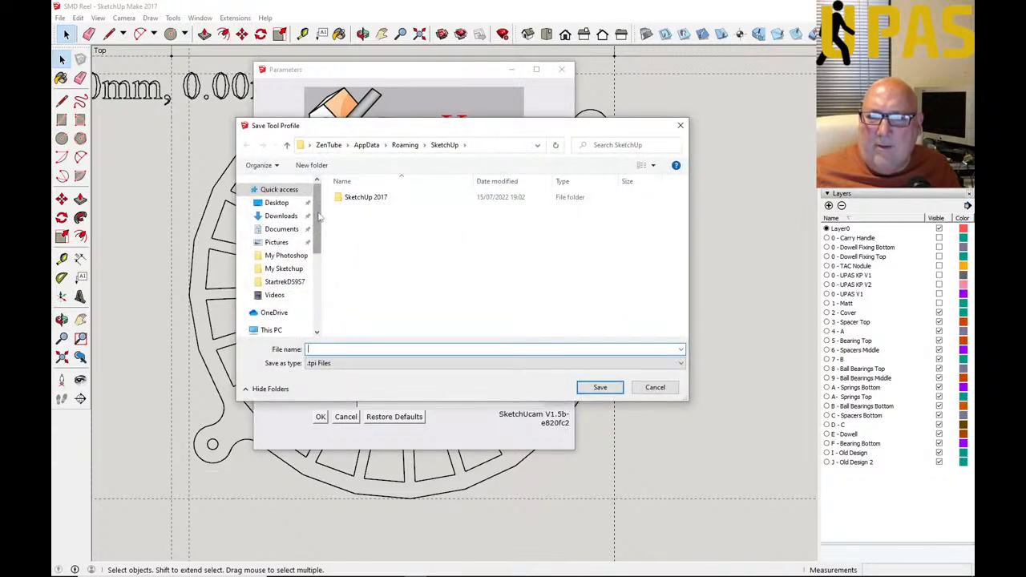
left_click_drag(318, 217, 311, 292)
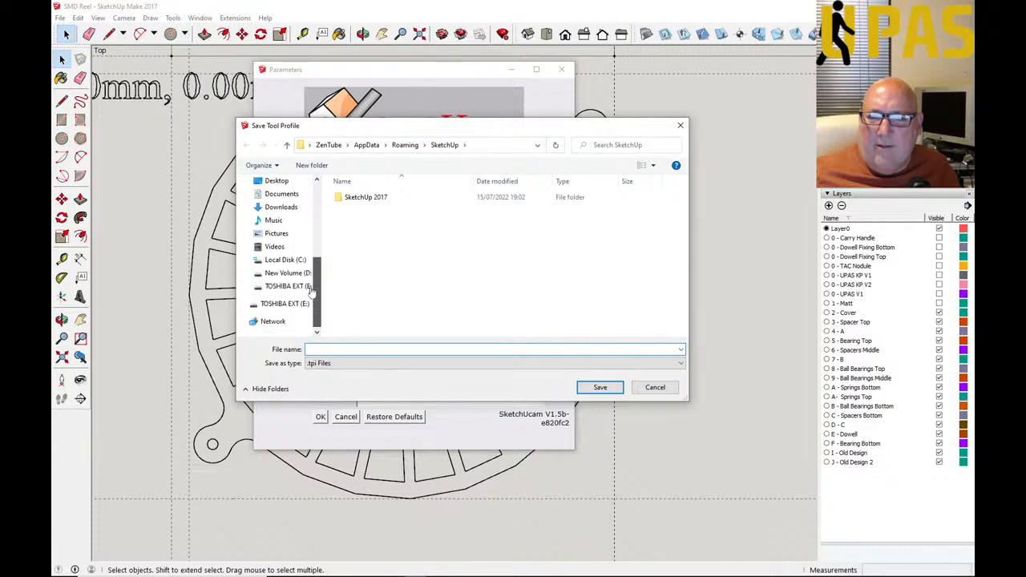
left_click(284, 303)
left_click_drag(682, 196, 655, 288)
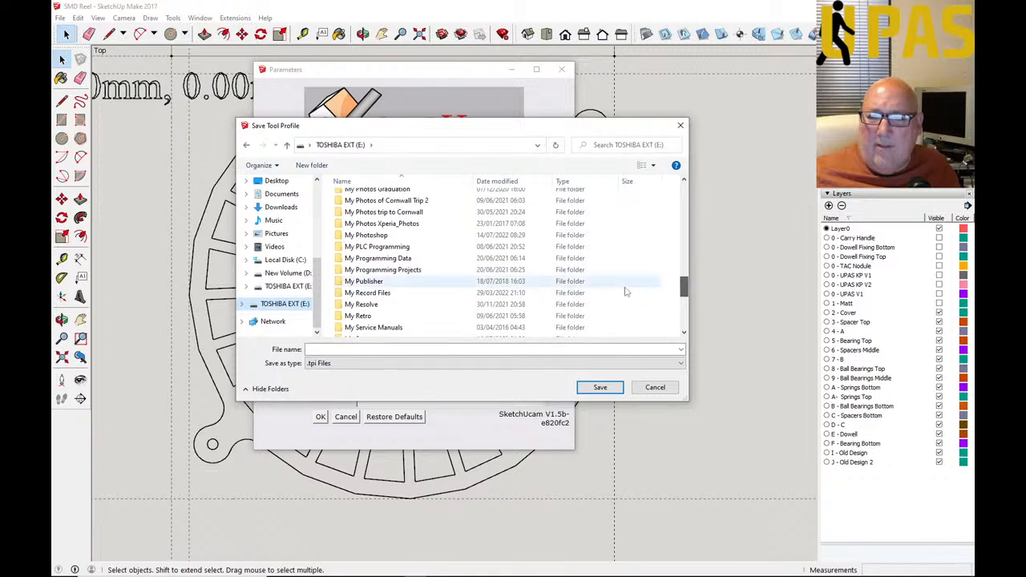
scroll(381, 317, "down", 1)
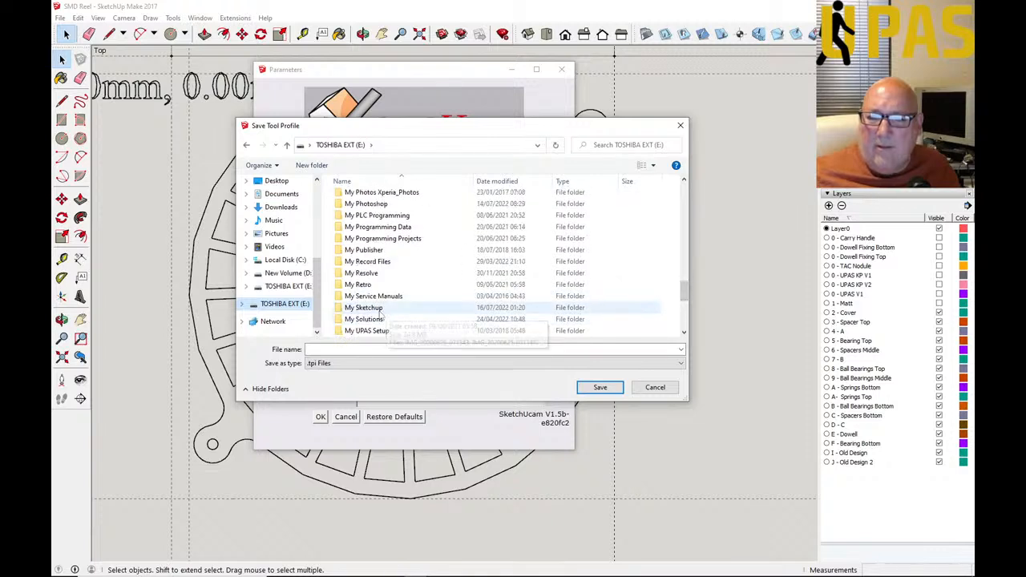
double_click(380, 310)
Step: Save the tool profile as "Carousel Bottom Tier" and apply the machining parameters
left_click(322, 350)
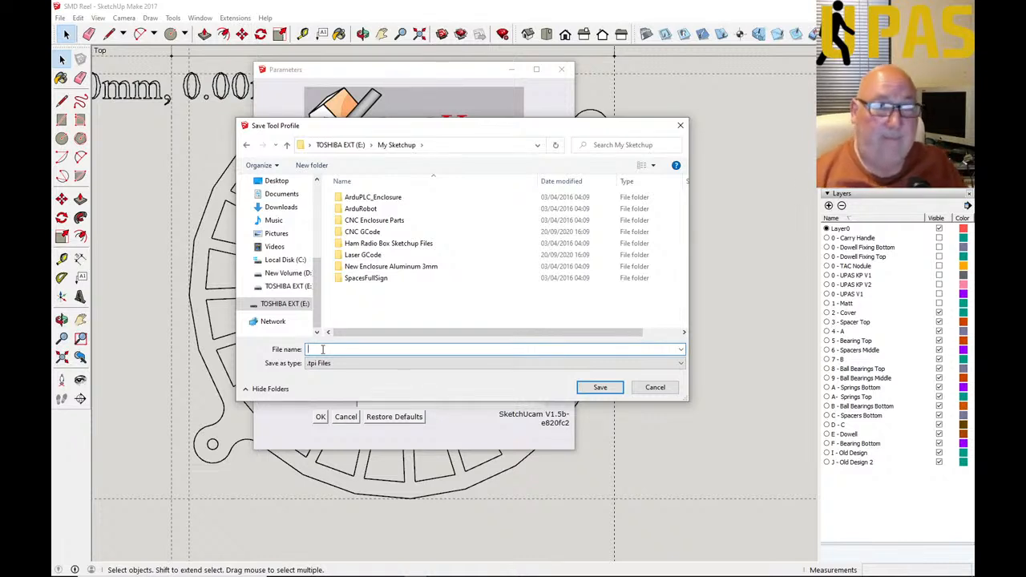
type("Car")
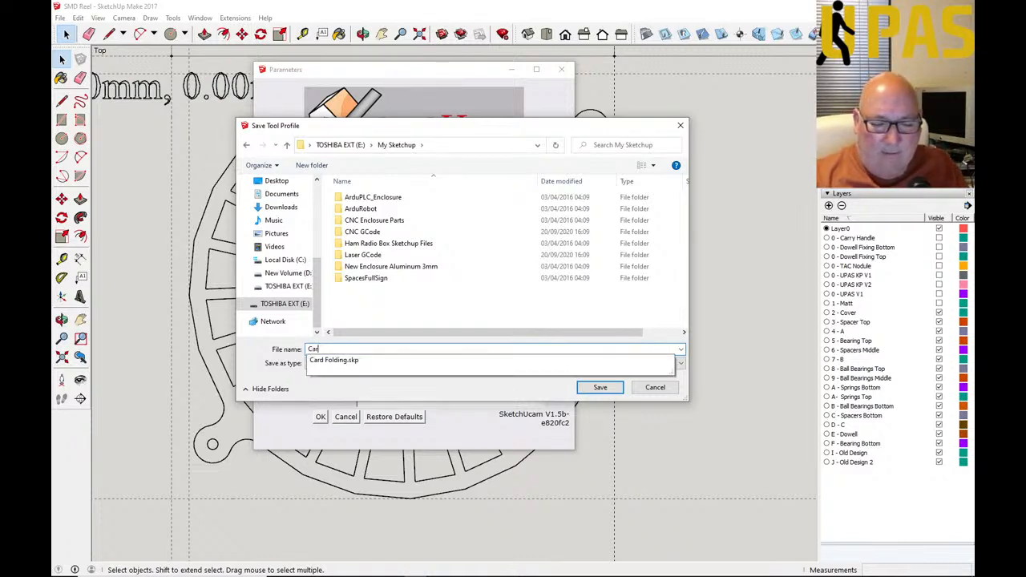
type("ousel")
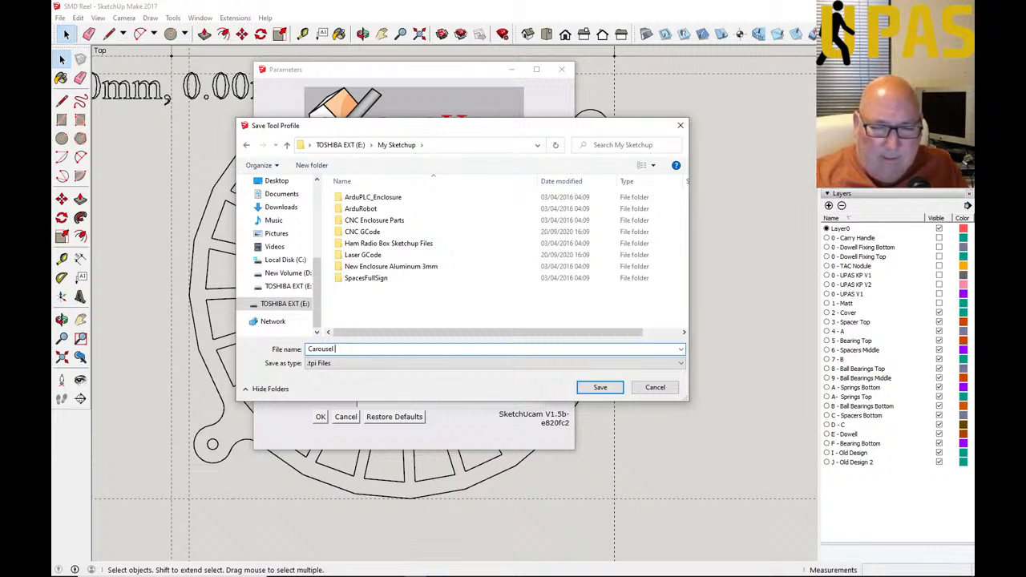
type("Bottom")
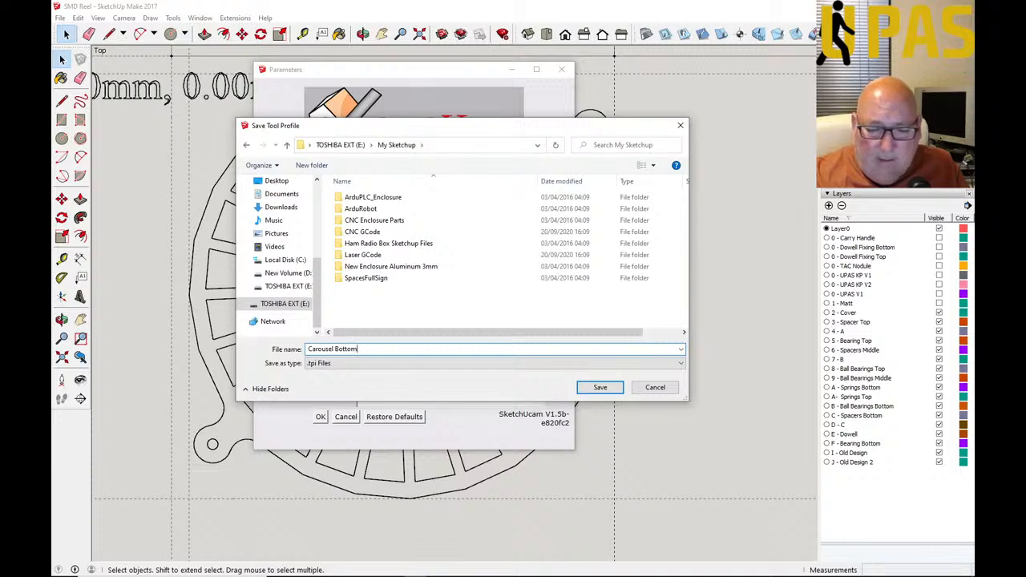
type("T")
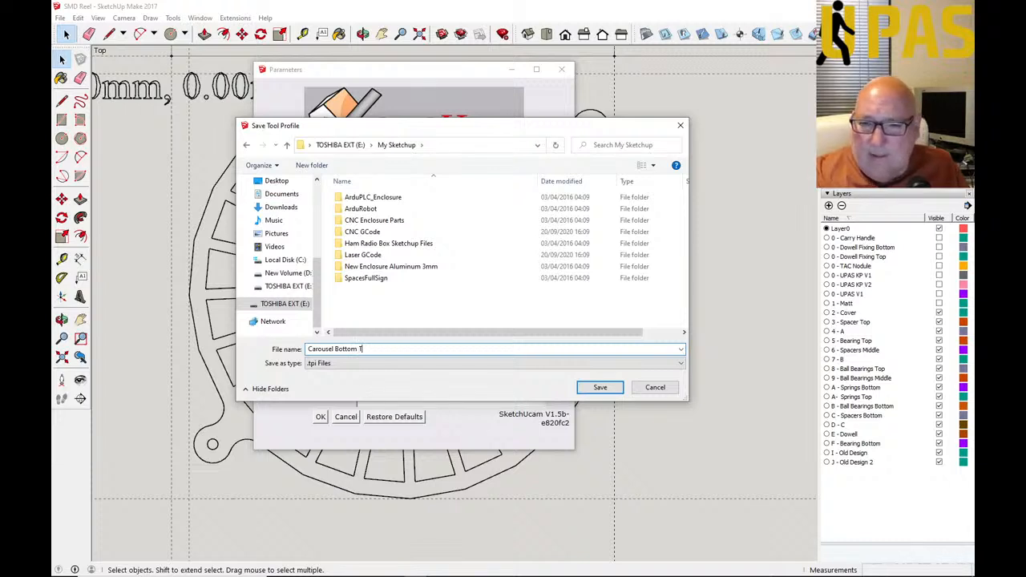
type("ier")
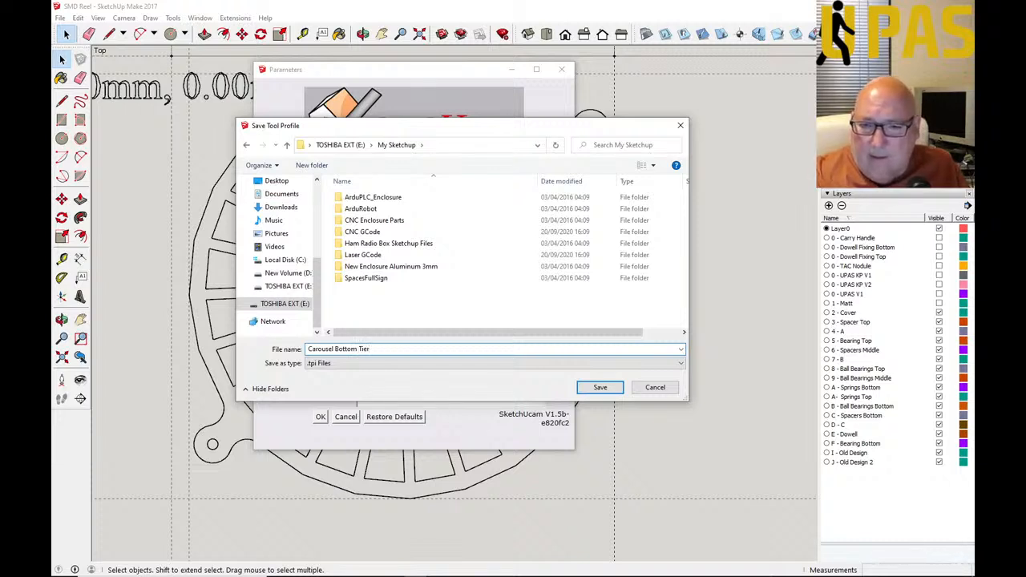
left_click(599, 388)
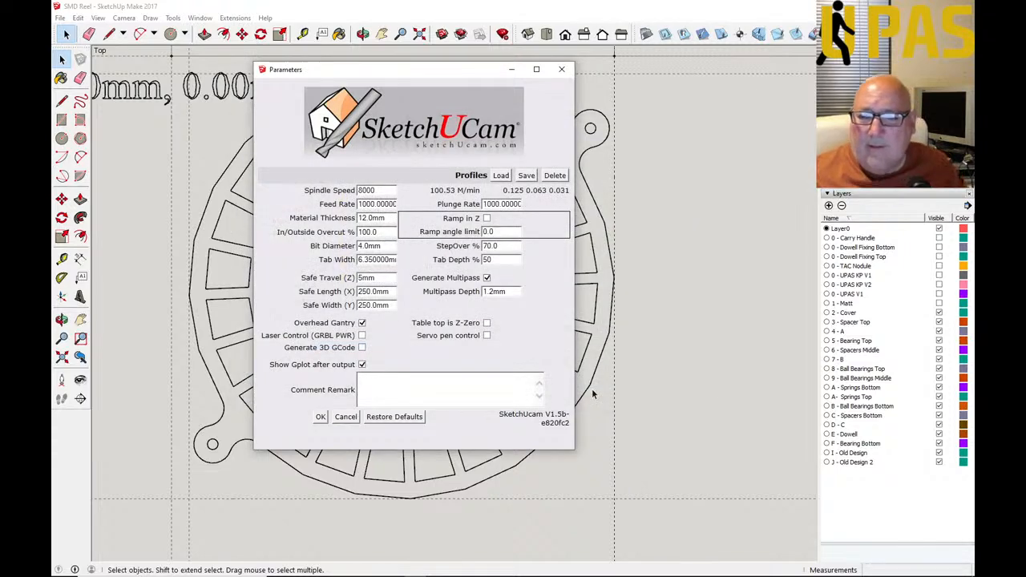
left_click(320, 417)
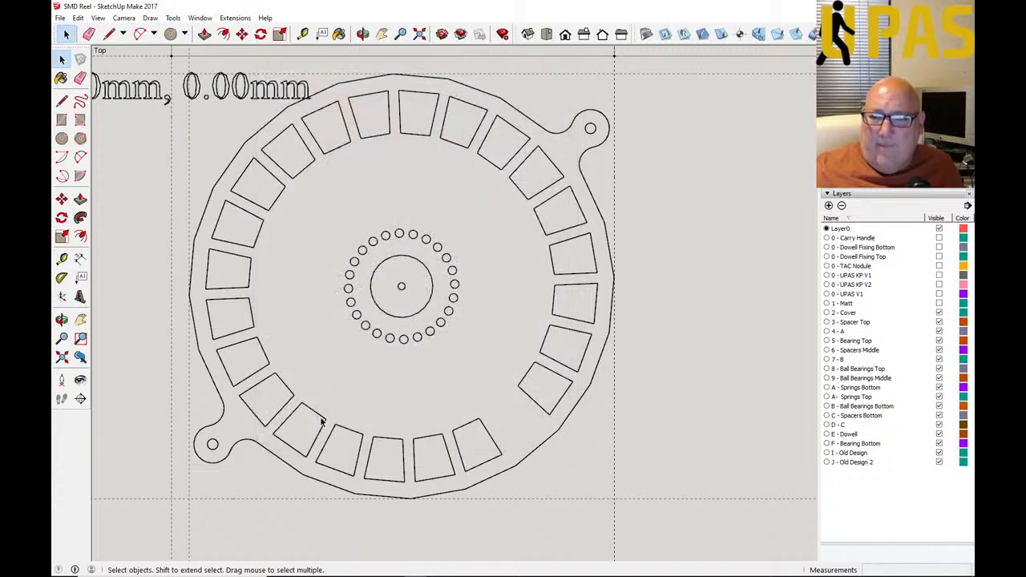
Step: Place the safe area around the reel plate, with its lower-left corner at the guide intersection below the plate
scroll(412, 285, "down", 5)
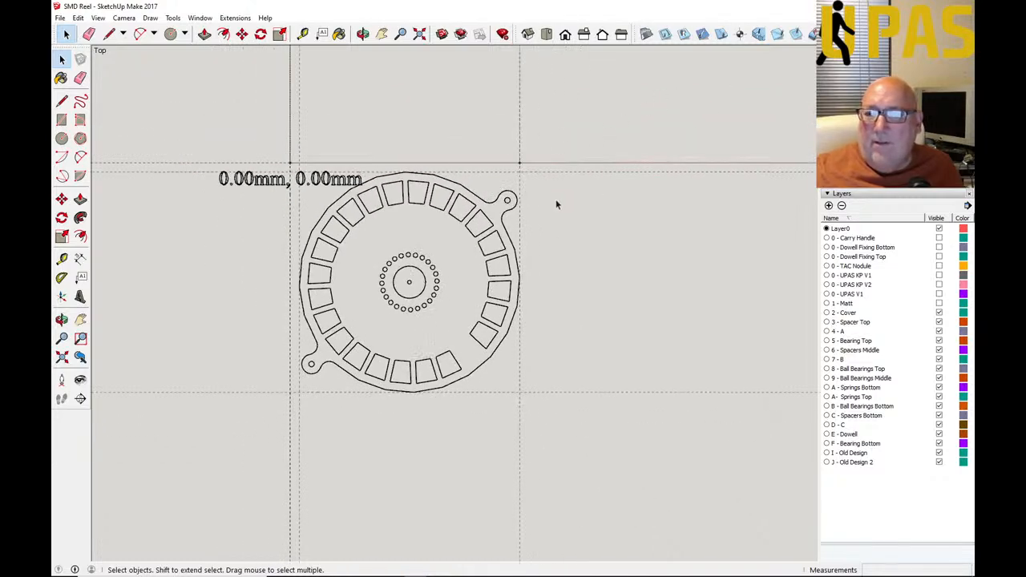
scroll(534, 261, "down", 2)
scroll(471, 290, "down", 2)
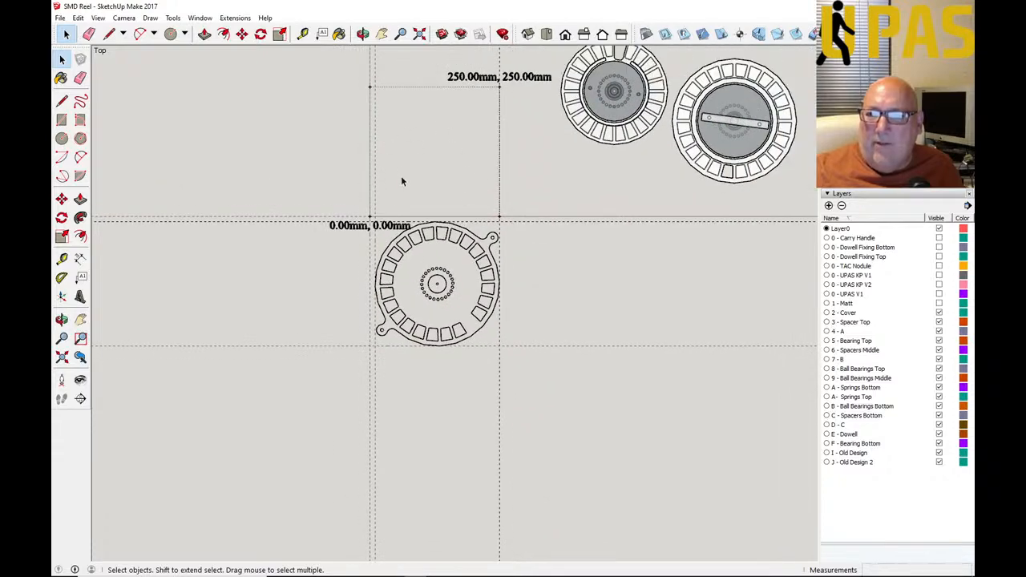
scroll(401, 180, "up", 1)
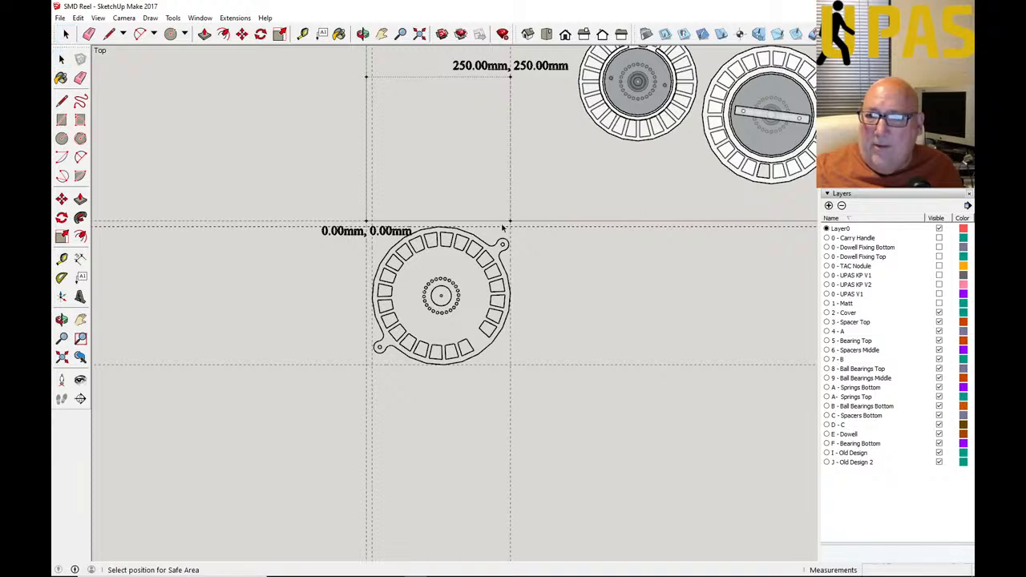
scroll(369, 367, "up", 4)
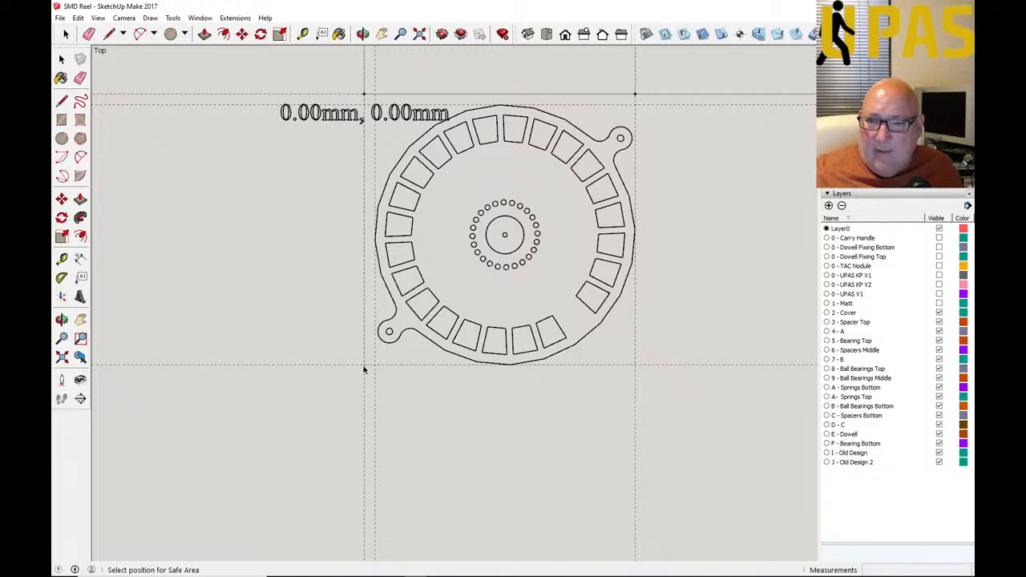
left_click(363, 369)
Step: Reposition the safe area in the empty space above the other reel designs, with its corner at about 399 mm, 407 mm
scroll(258, 358, "down", 1)
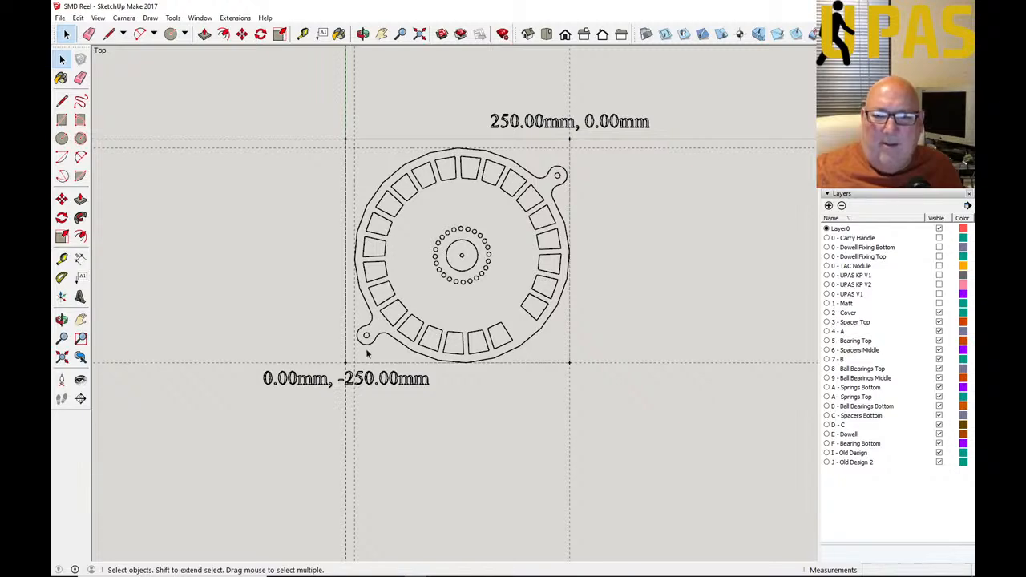
scroll(347, 364, "down", 1)
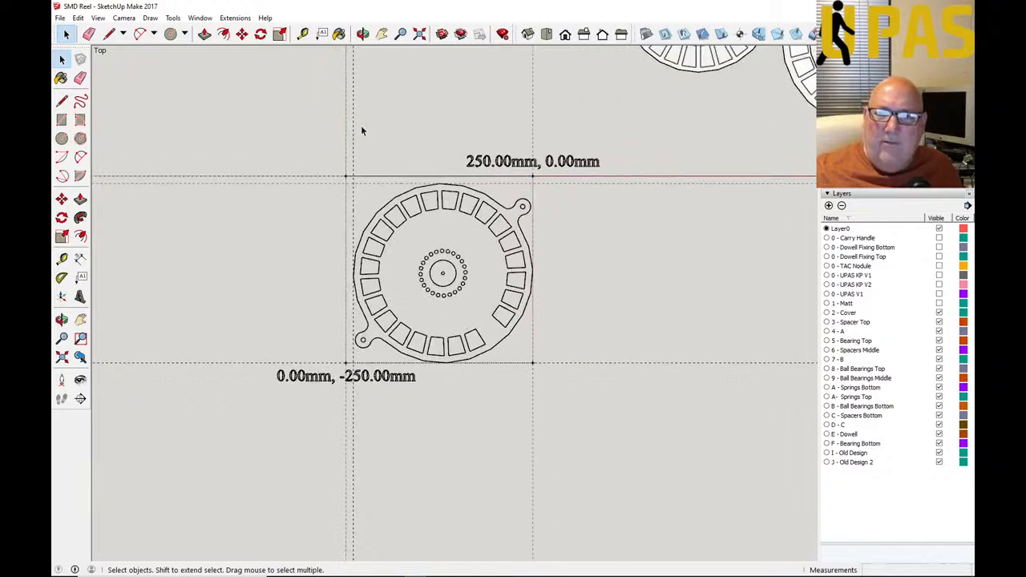
scroll(342, 184, "down", 2)
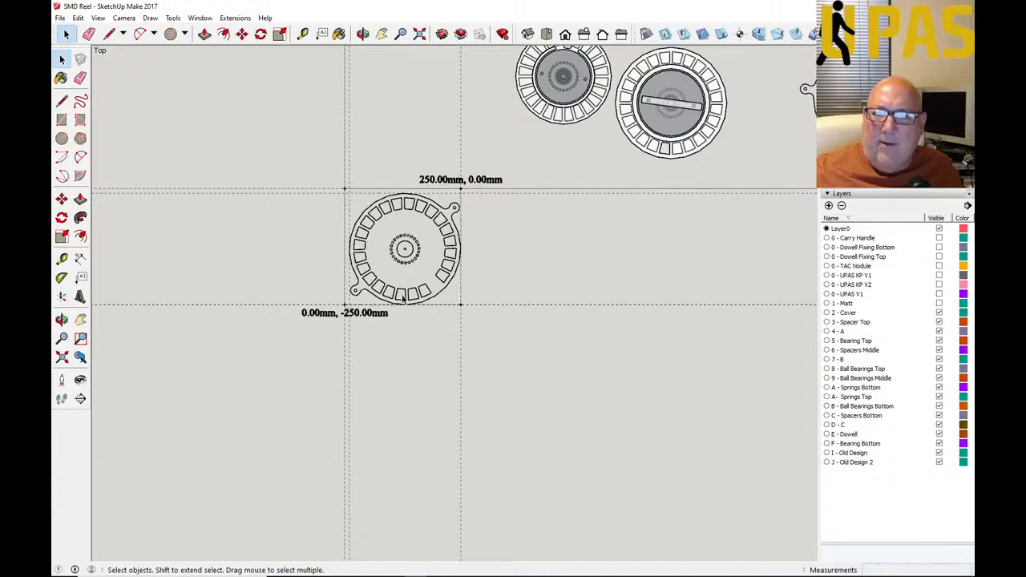
scroll(397, 324, "up", 3)
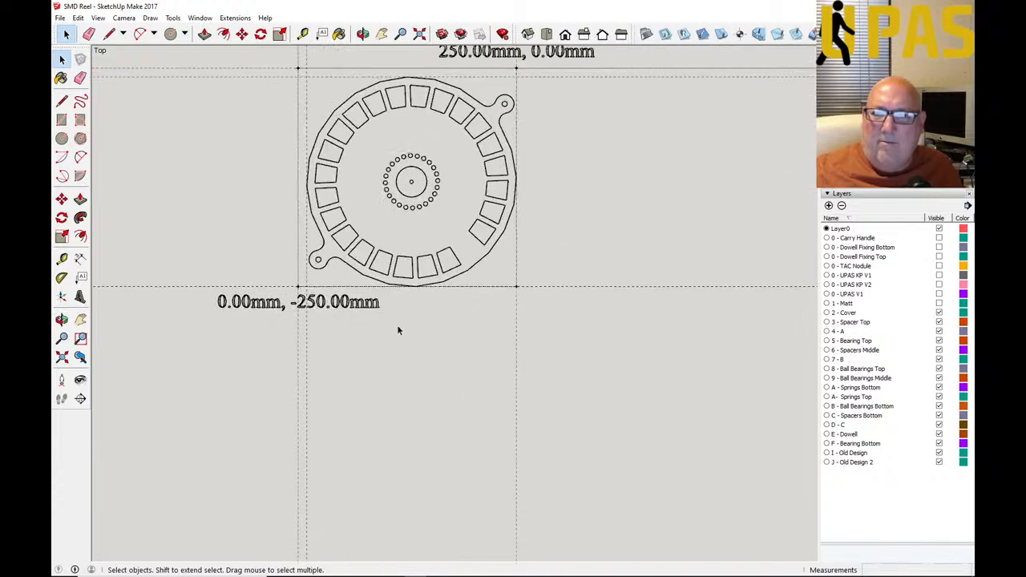
scroll(384, 336, "down", 3)
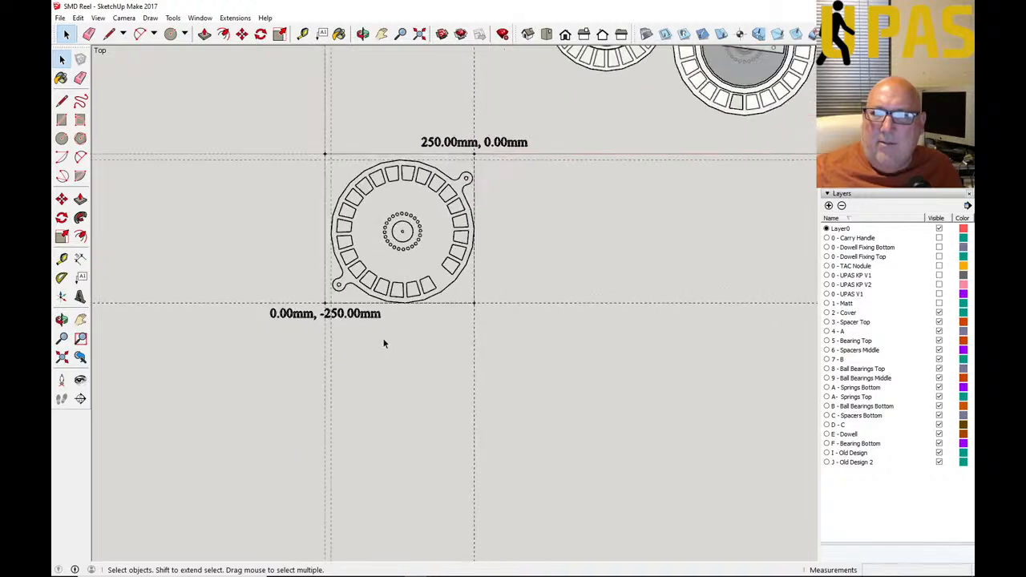
scroll(388, 202, "up", 2)
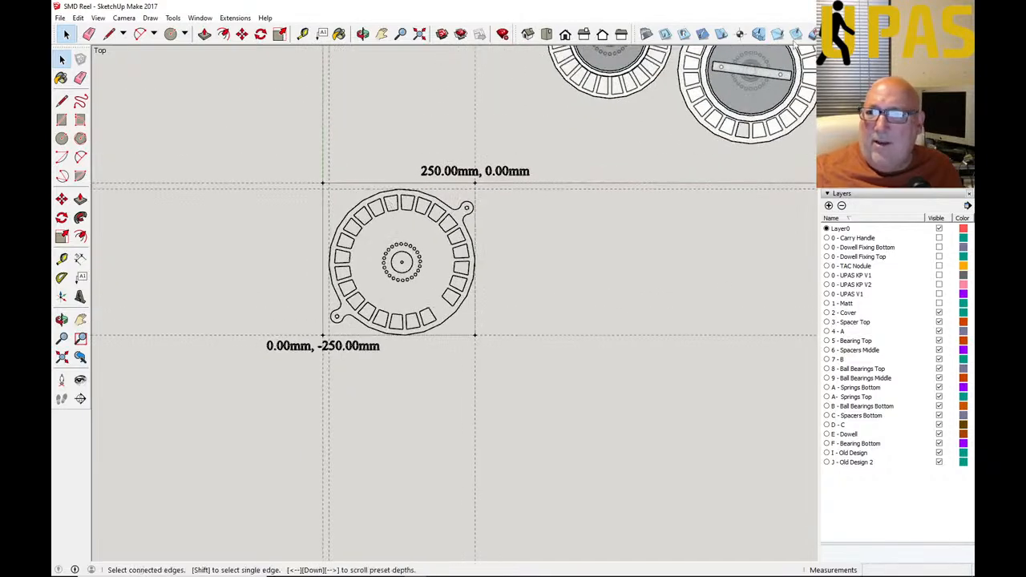
left_click(758, 34)
scroll(513, 296, "down", 4)
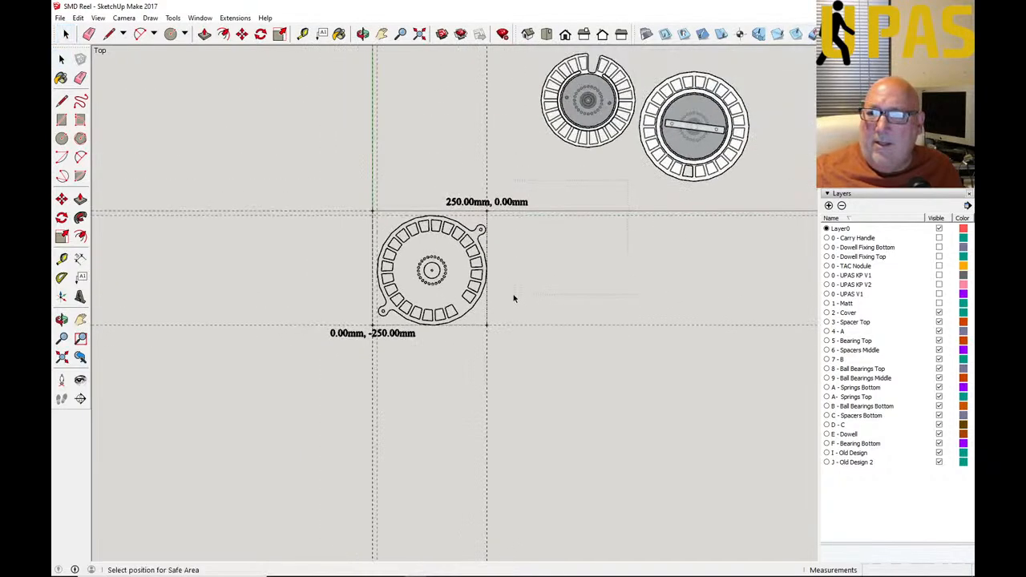
left_click(538, 133)
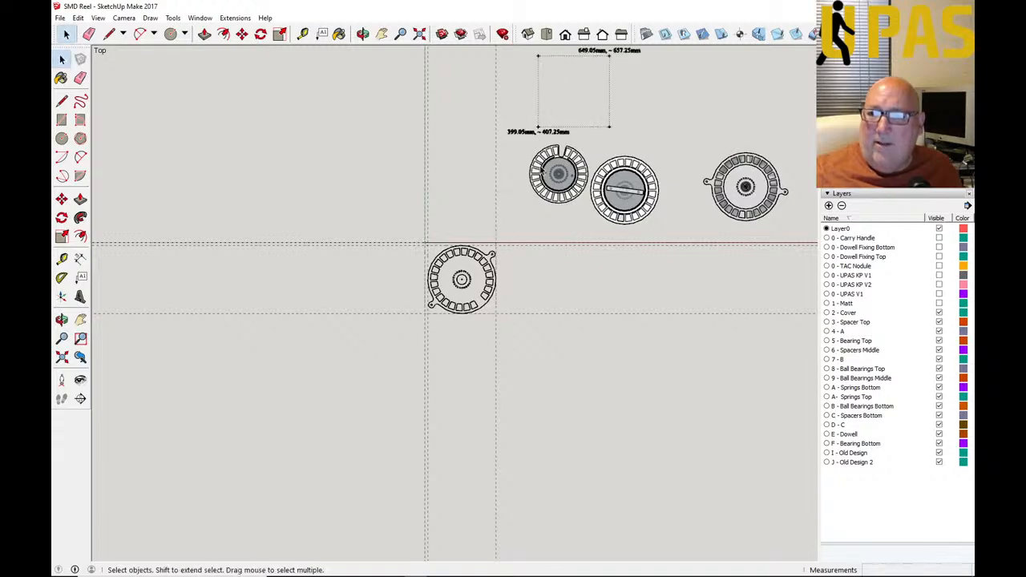
Step: Save the current SMD Reel model under its existing file name
scroll(509, 292, "up", 3)
scroll(509, 292, "up", 4)
scroll(532, 288, "down", 2)
scroll(513, 319, "up", 2)
scroll(426, 298, "up", 3)
scroll(426, 300, "down", 1)
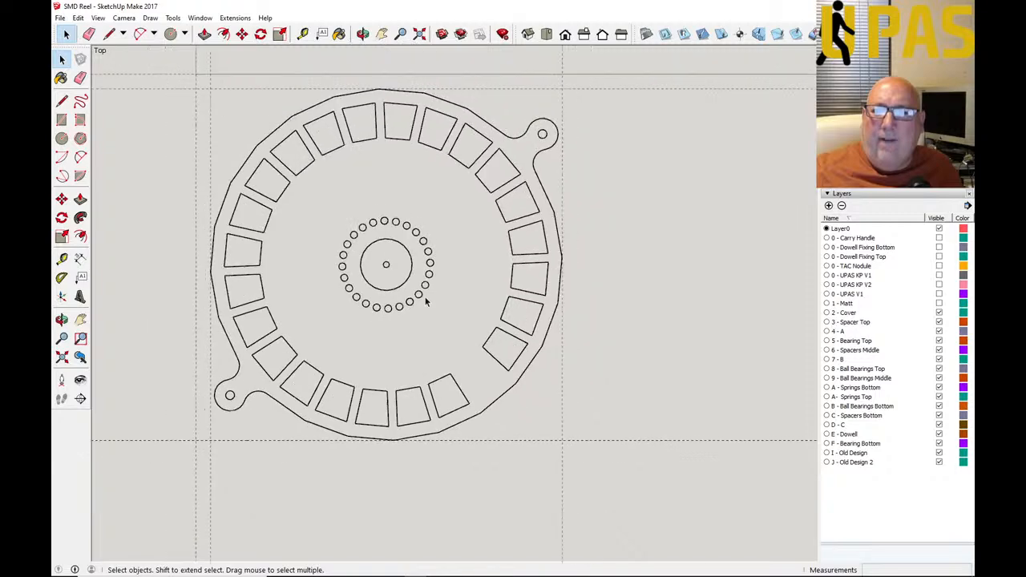
left_click(59, 17)
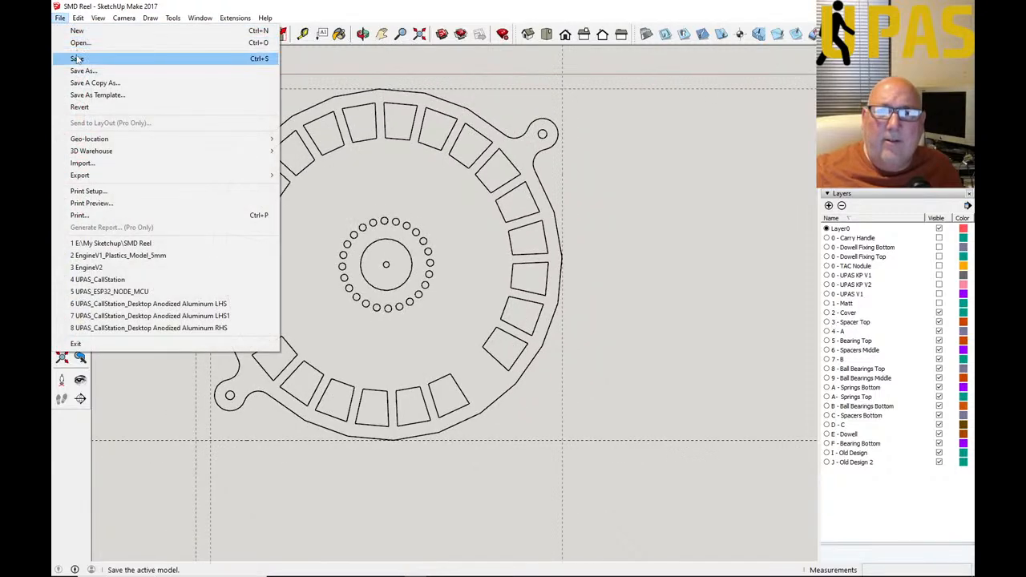
left_click(75, 58)
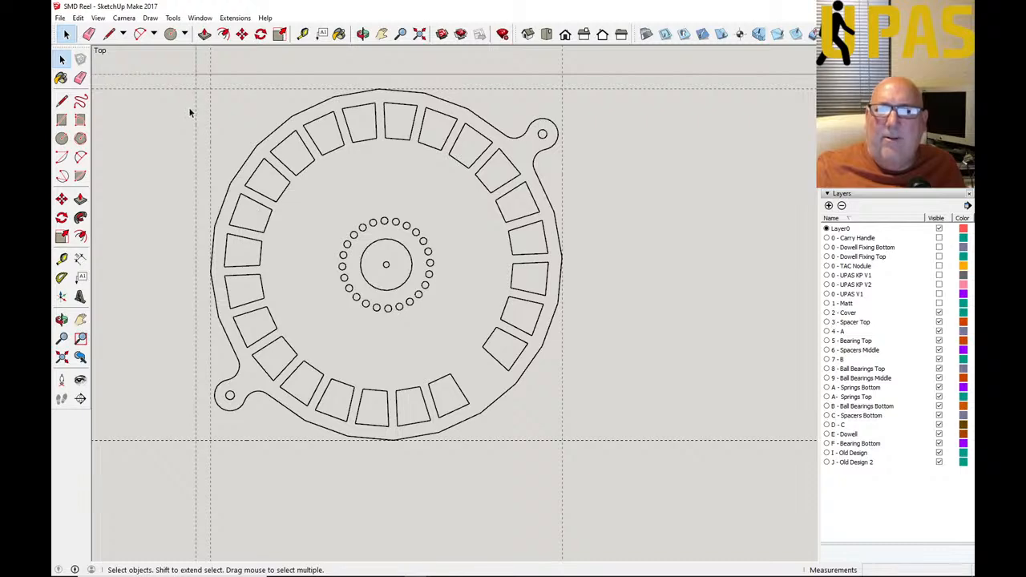
scroll(304, 358, "down", 1)
scroll(372, 285, "up", 2)
scroll(454, 304, "down", 1)
scroll(395, 295, "up", 2)
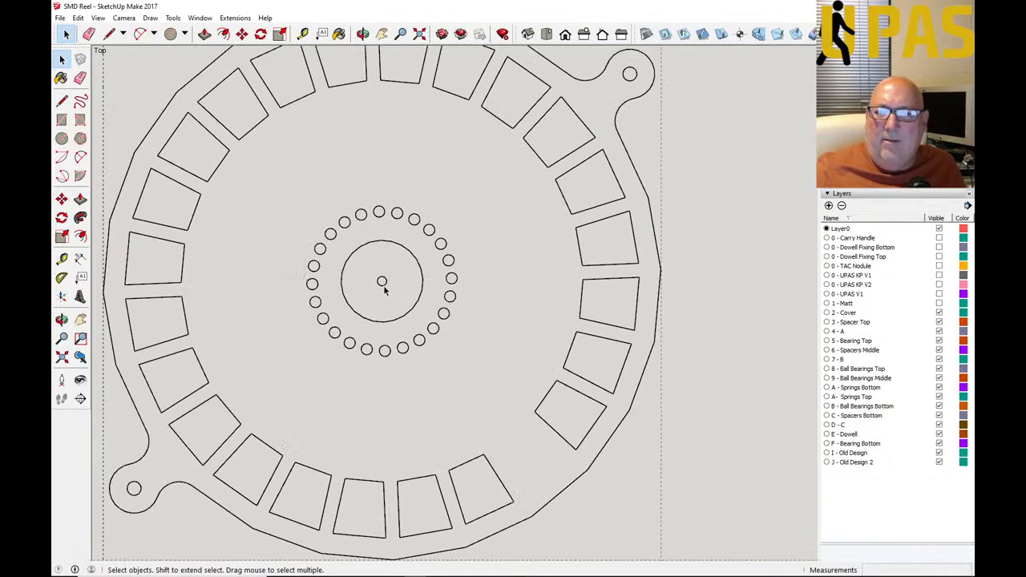
scroll(391, 290, "down", 1)
scroll(391, 290, "up", 2)
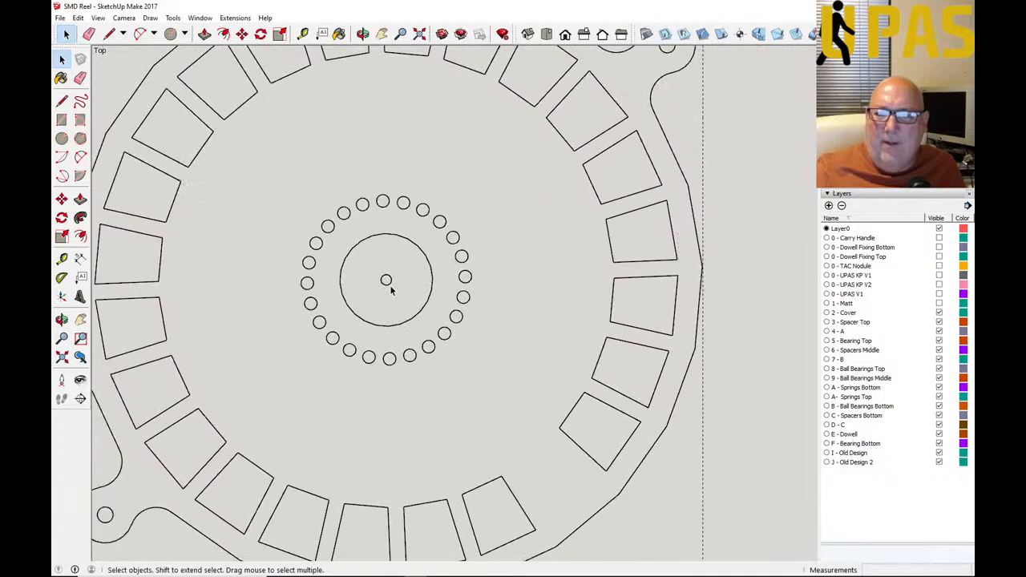
scroll(391, 290, "down", 1)
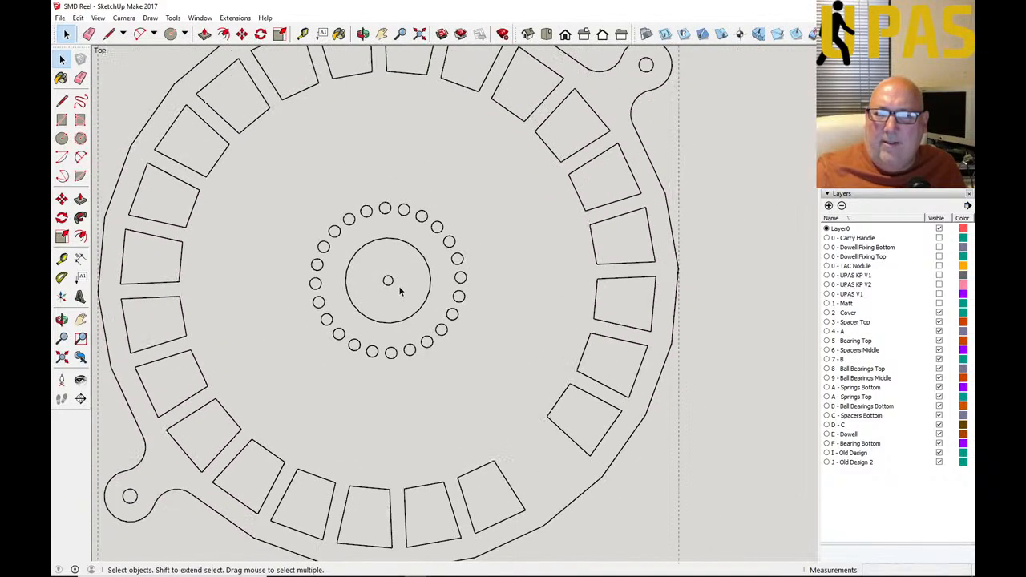
Step: Add a plunge cut at the centre of the small hole in the middle of the reel plate
scroll(483, 264, "down", 1)
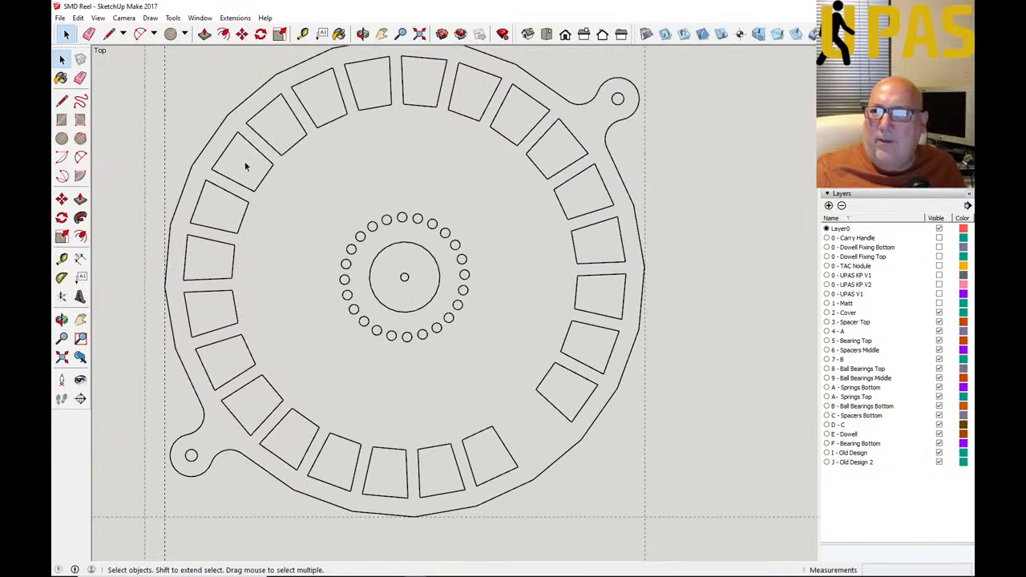
left_click(741, 37)
scroll(409, 290, "up", 4)
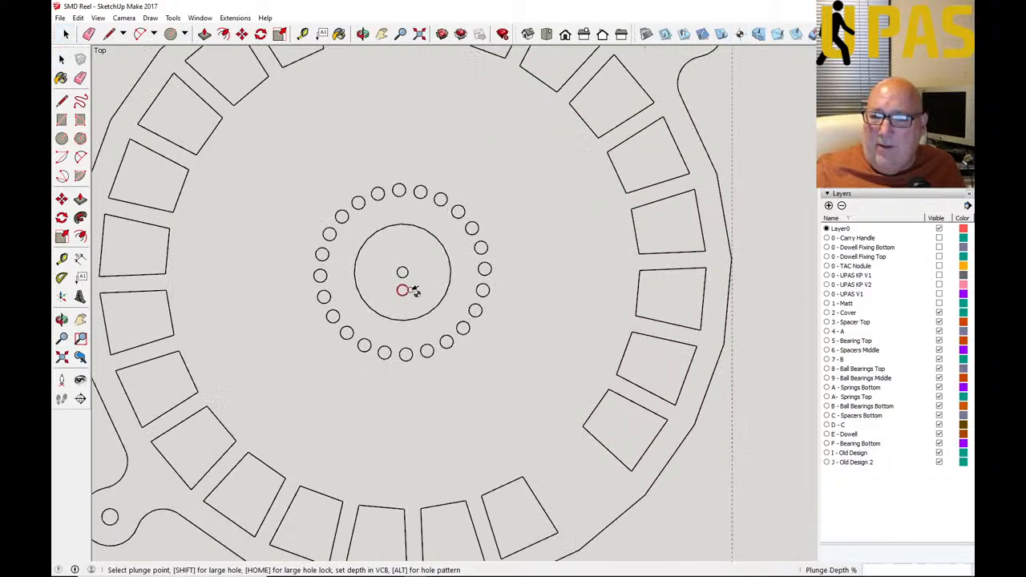
scroll(409, 290, "up", 2)
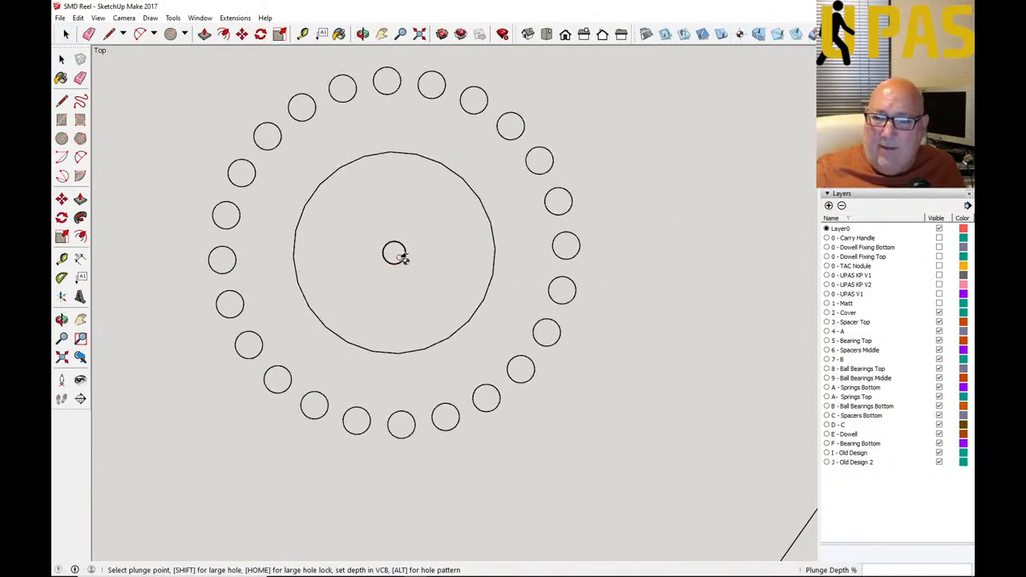
left_click(395, 253)
scroll(427, 292, "down", 3)
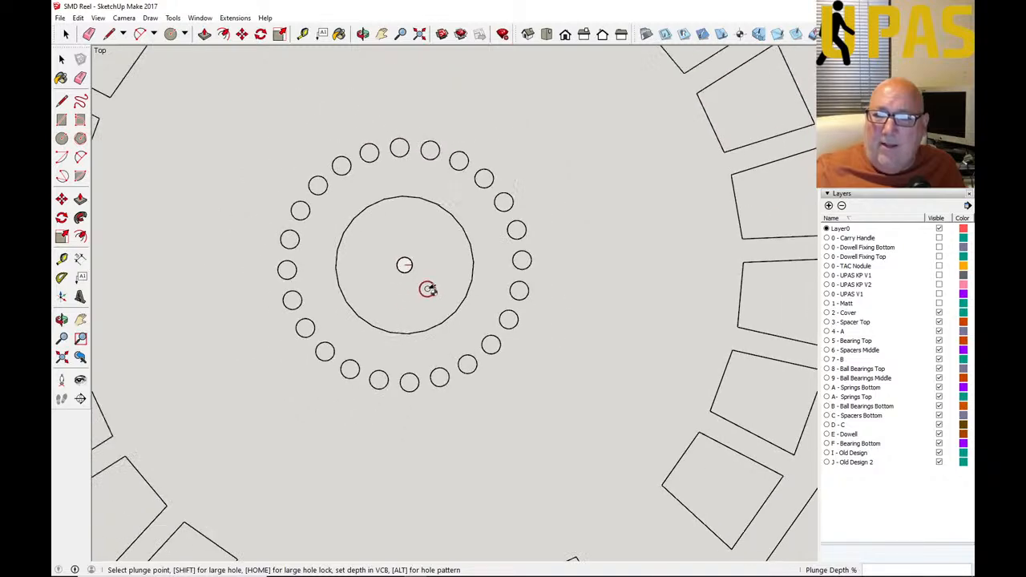
scroll(429, 290, "down", 2)
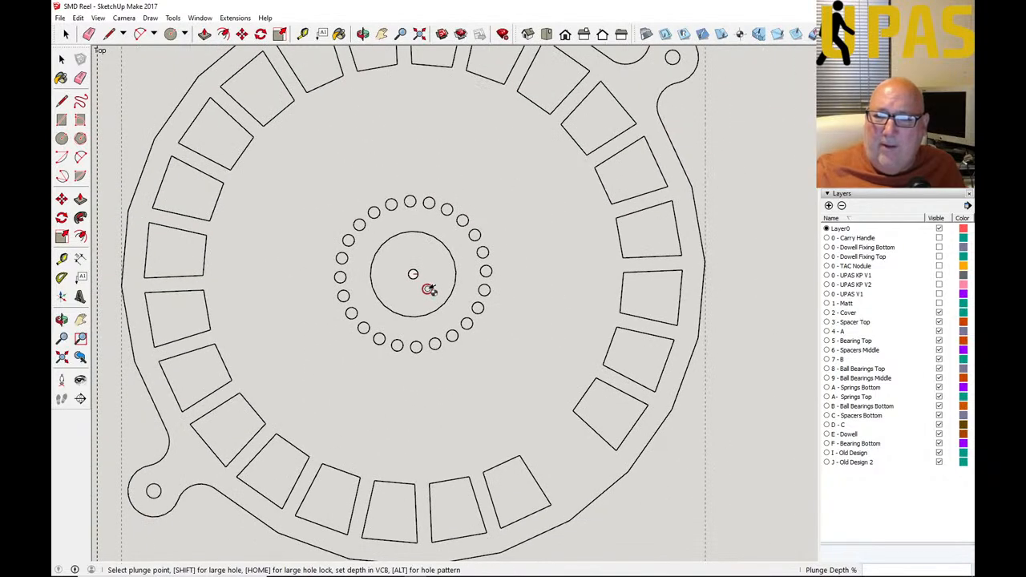
scroll(430, 290, "down", 3)
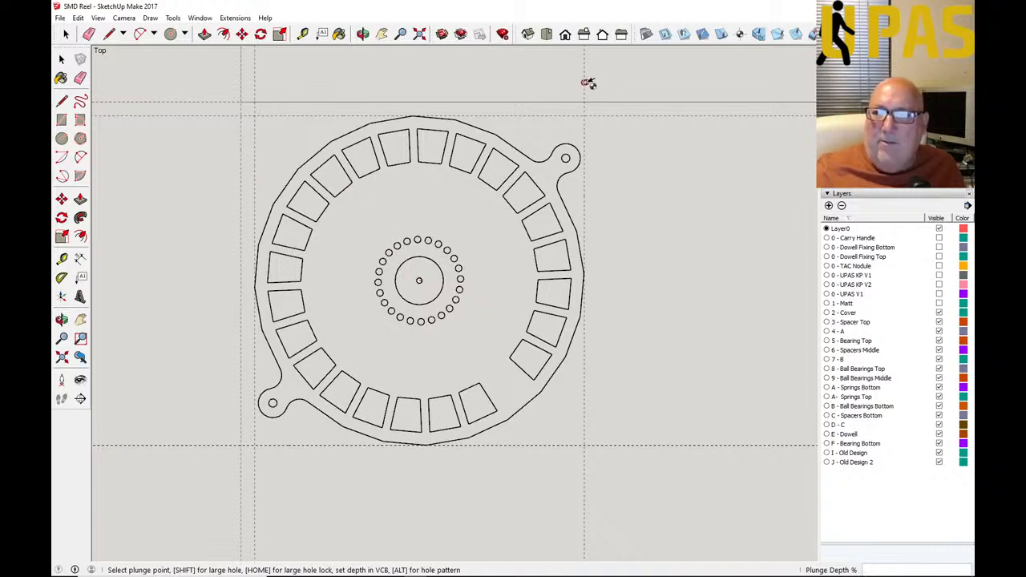
left_click(61, 57)
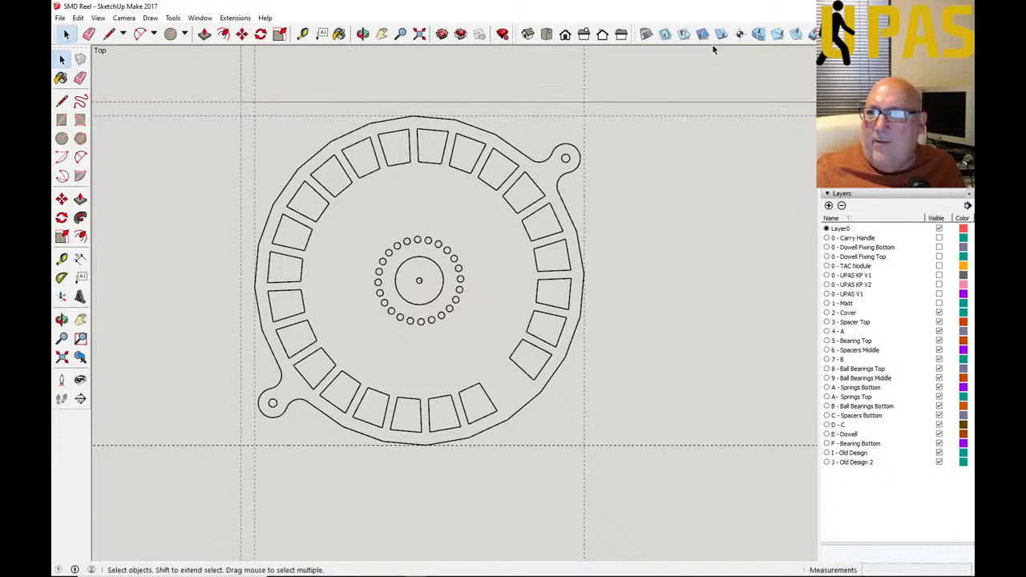
left_click(796, 35)
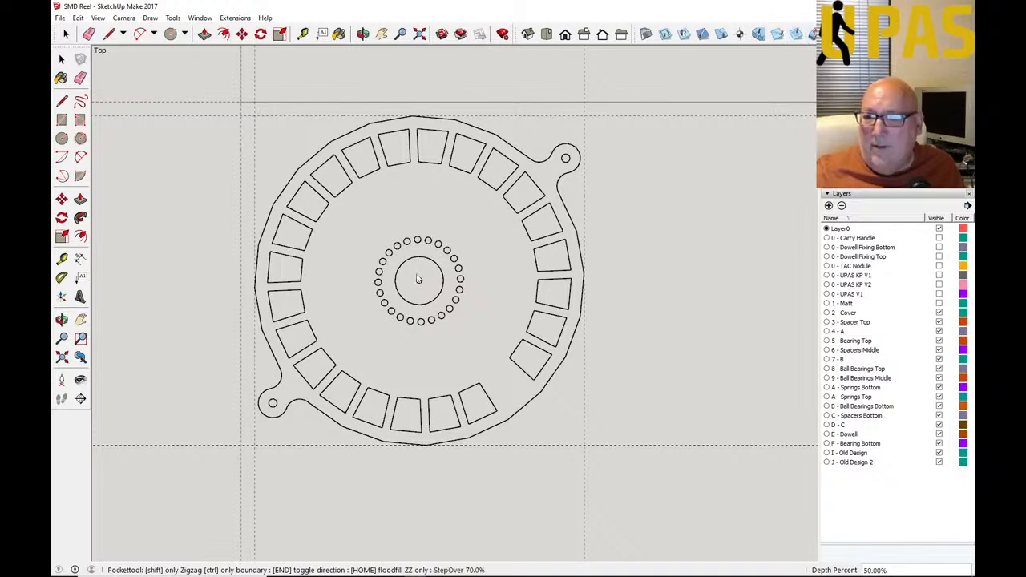
scroll(417, 278, "up", 5)
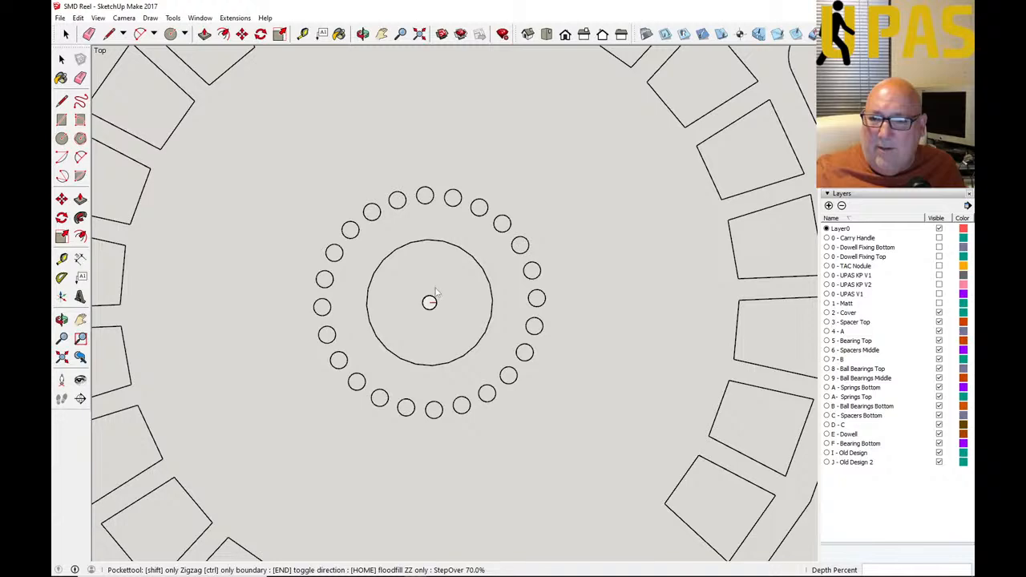
scroll(431, 297, "down", 4)
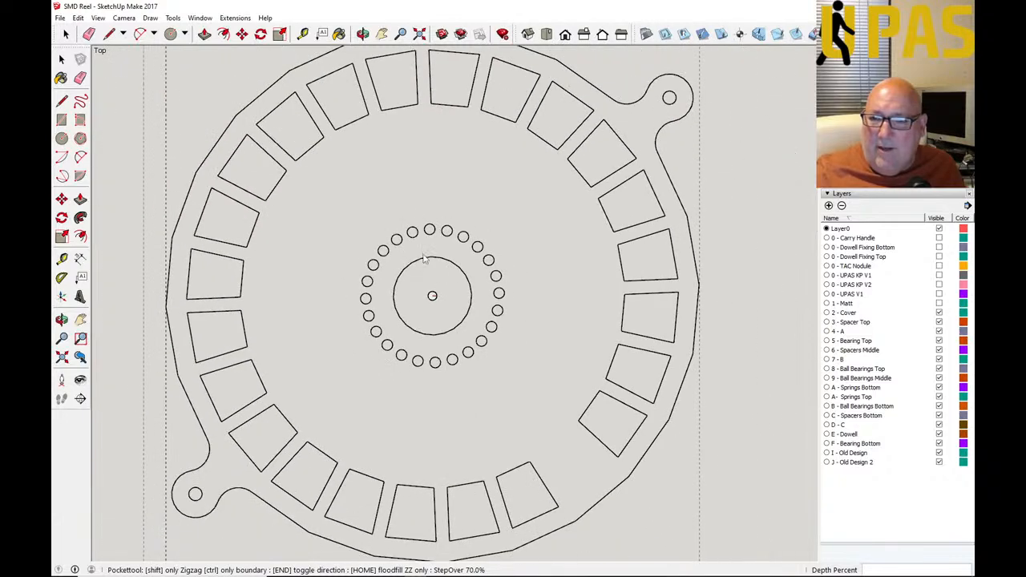
scroll(425, 274, "down", 2)
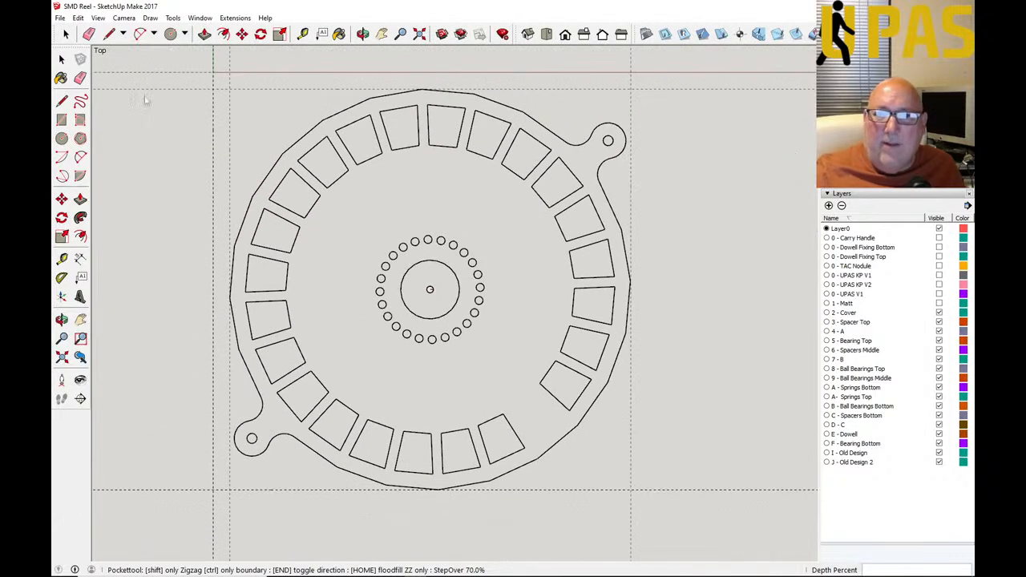
key("space")
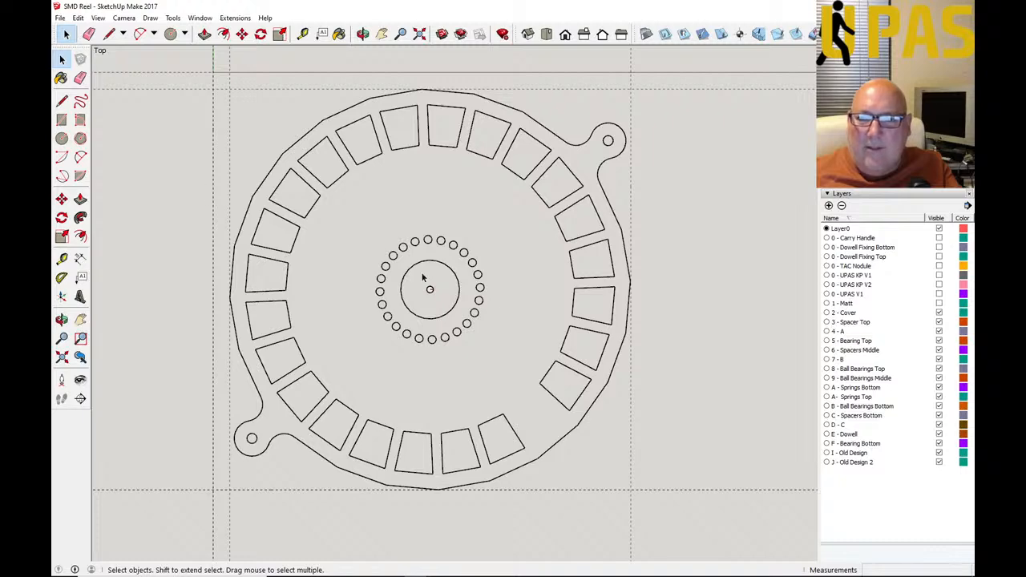
Step: Measure the diameter of the large circle around the plate's central hole at three different angles
scroll(420, 289, "up", 5)
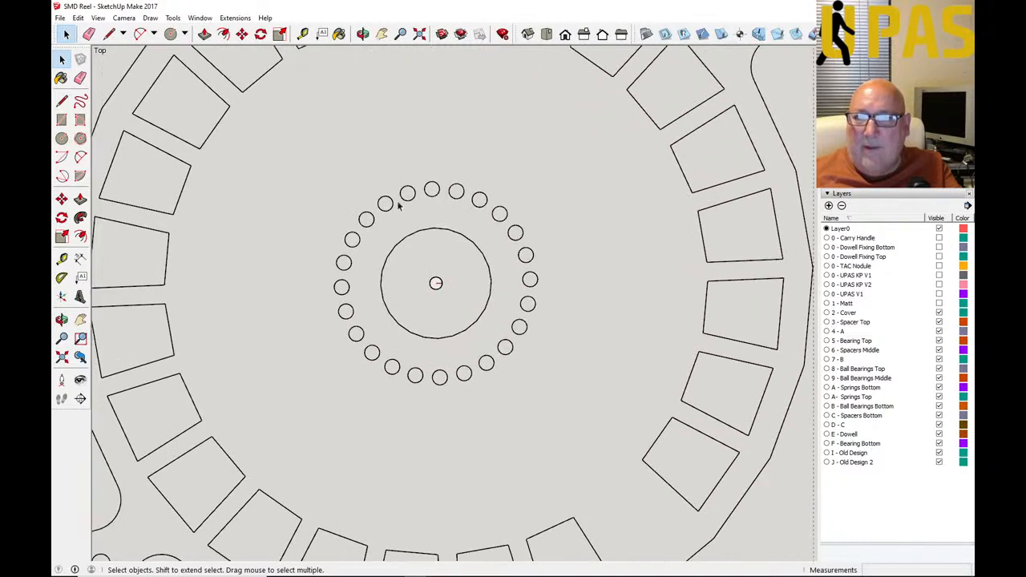
left_click(302, 33)
left_click(380, 283)
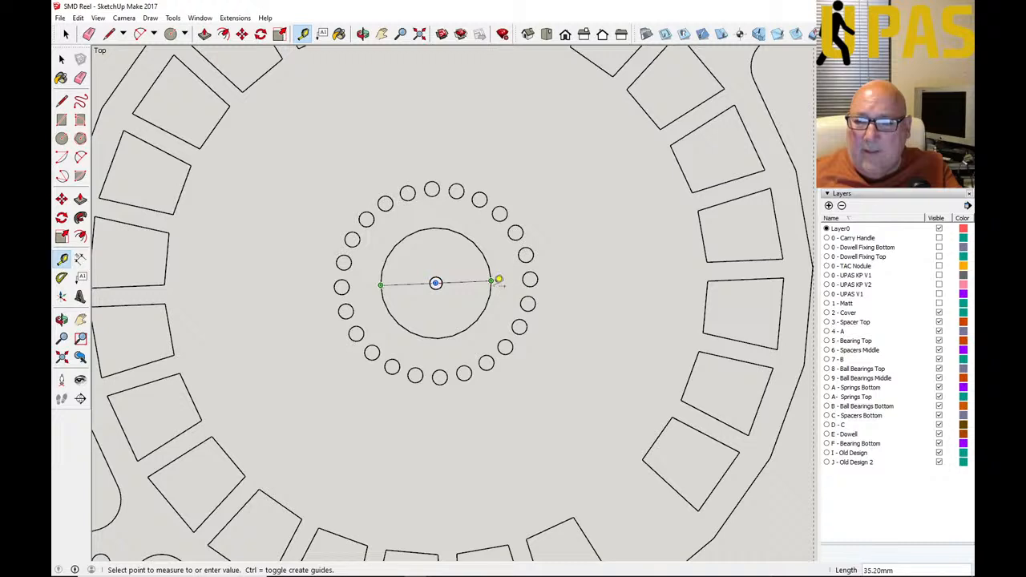
scroll(497, 277, "up", 3)
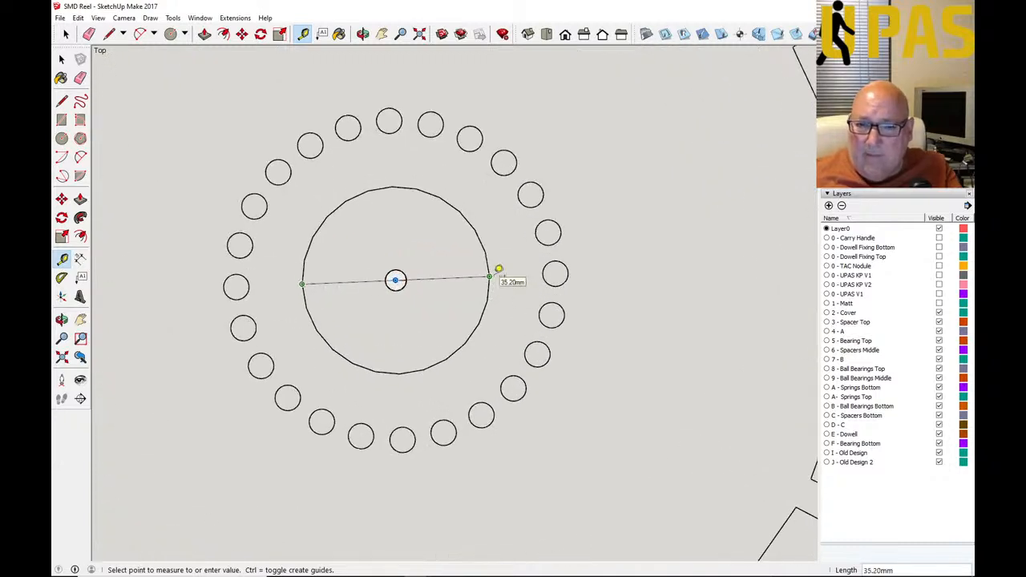
left_click(499, 263)
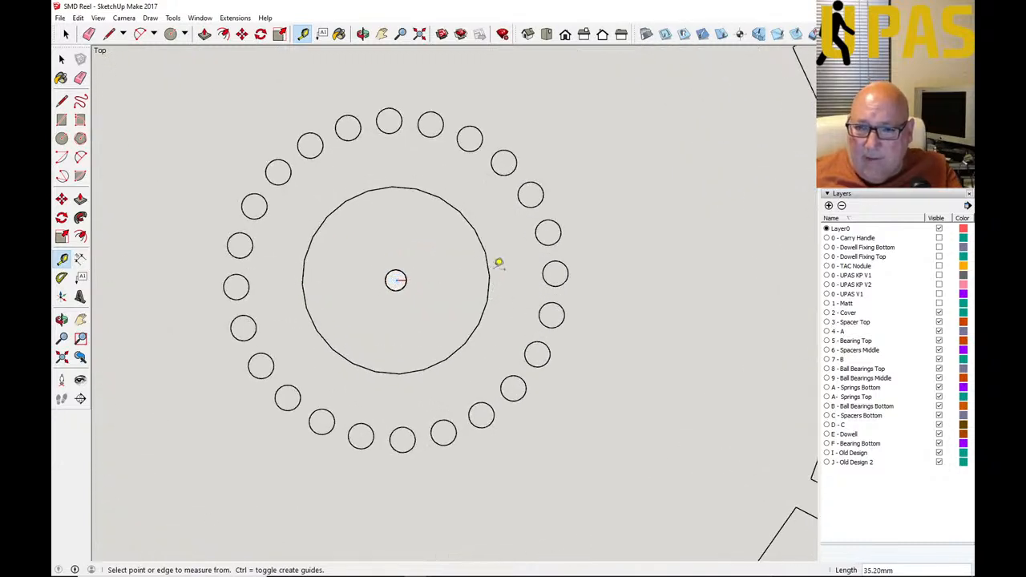
left_click(306, 308)
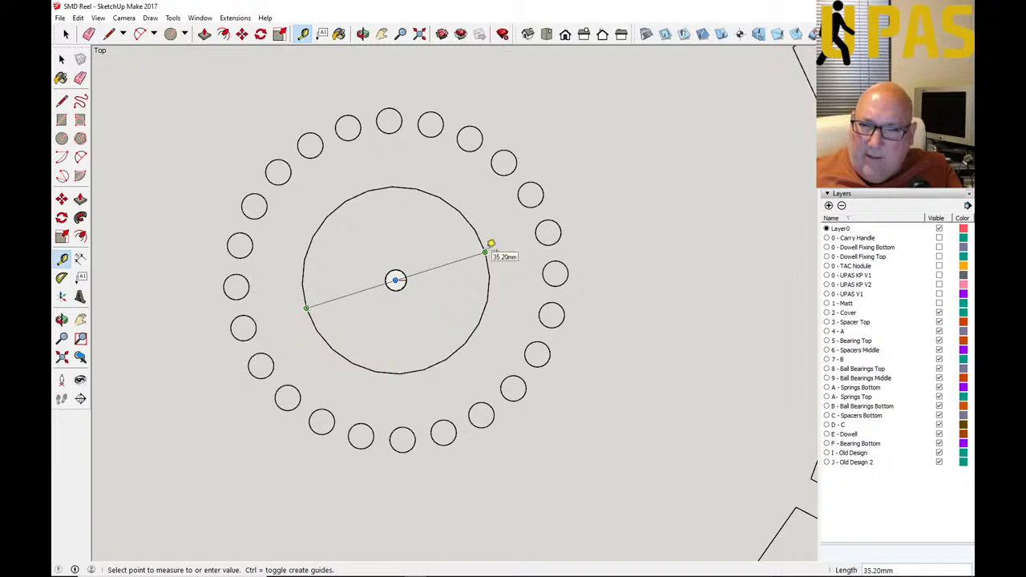
left_click(485, 252)
left_click(312, 237)
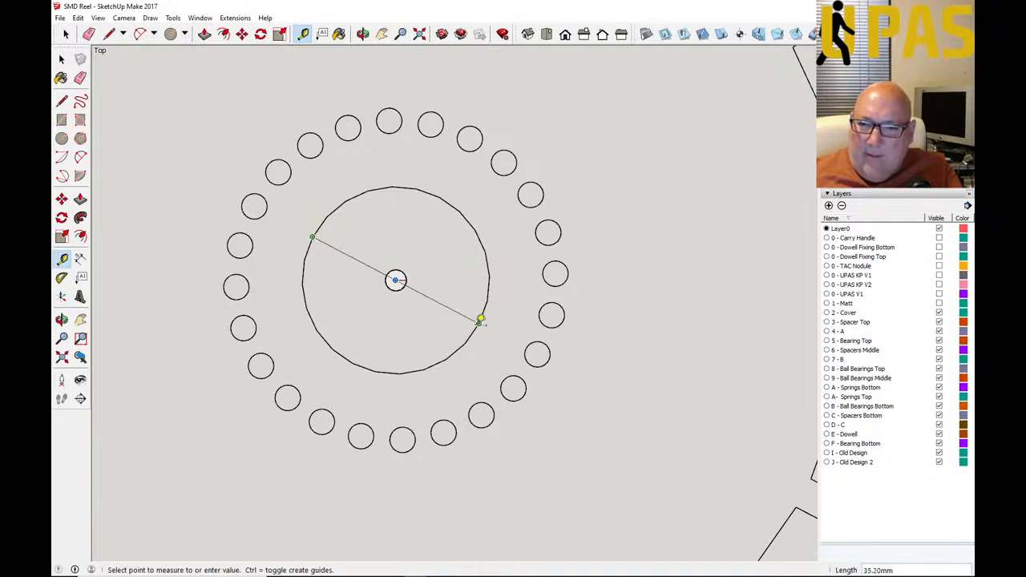
left_click(479, 319)
scroll(478, 309, "down", 5)
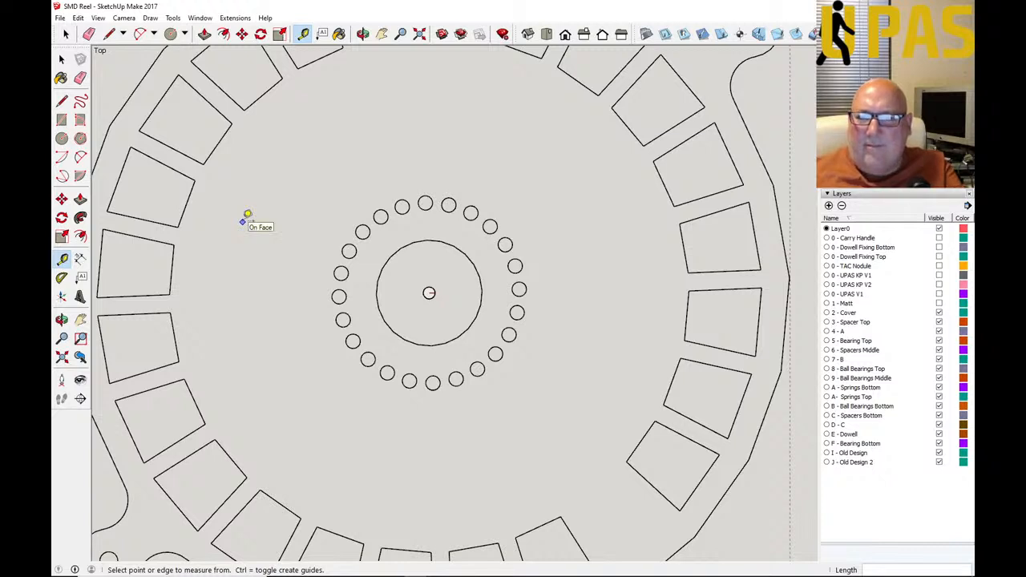
scroll(393, 271, "down", 3)
Step: Undo the plunge cut in the plate's central hole
left_click(62, 101)
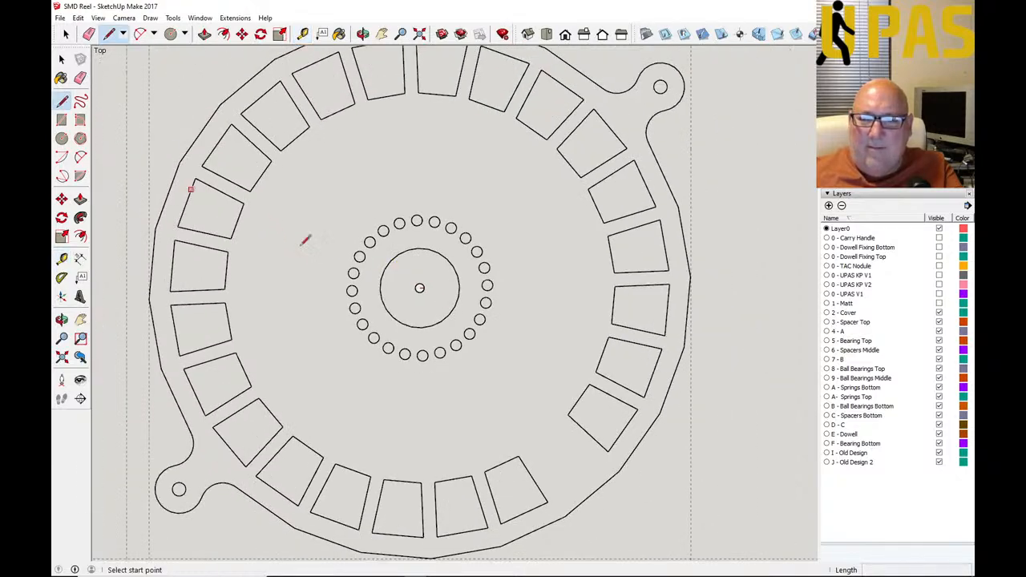
scroll(419, 285, "up", 3)
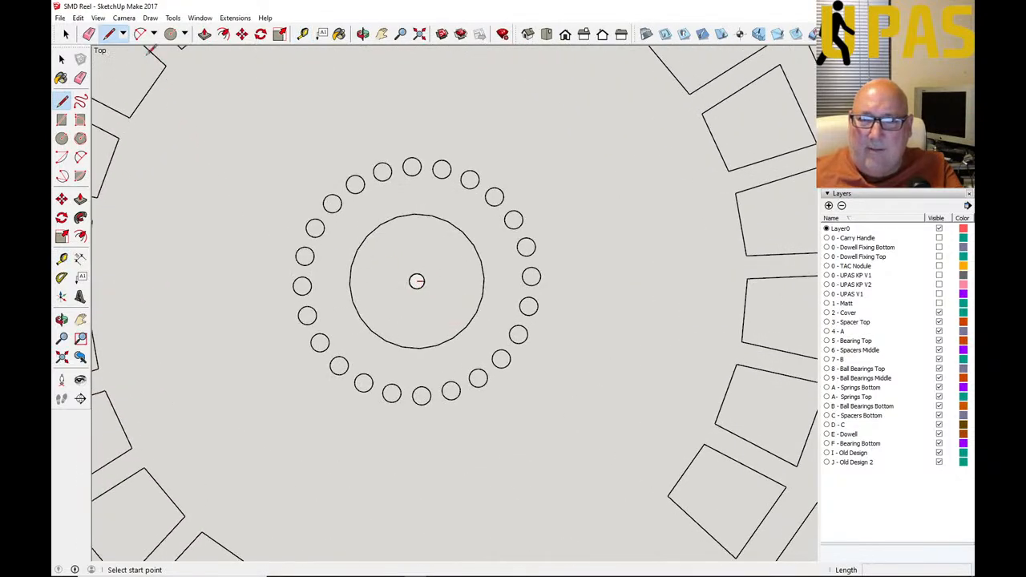
left_click(78, 18)
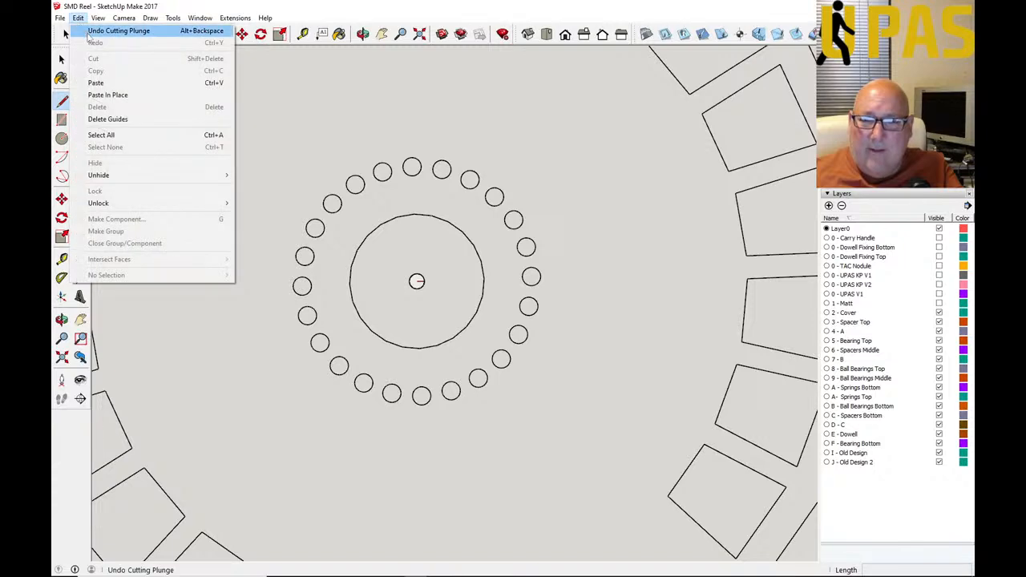
left_click(112, 31)
scroll(465, 303, "down", 3)
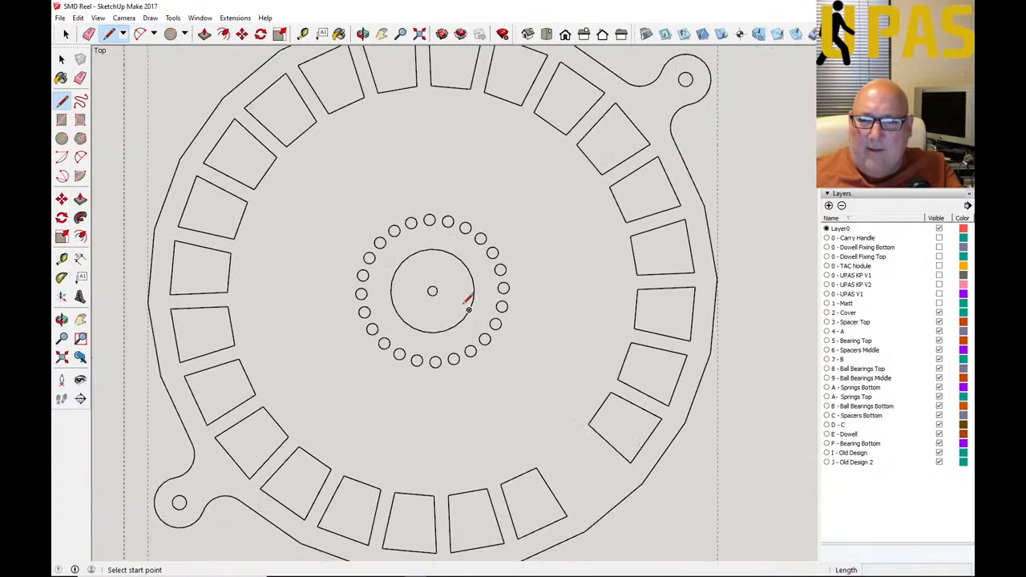
left_click(62, 58)
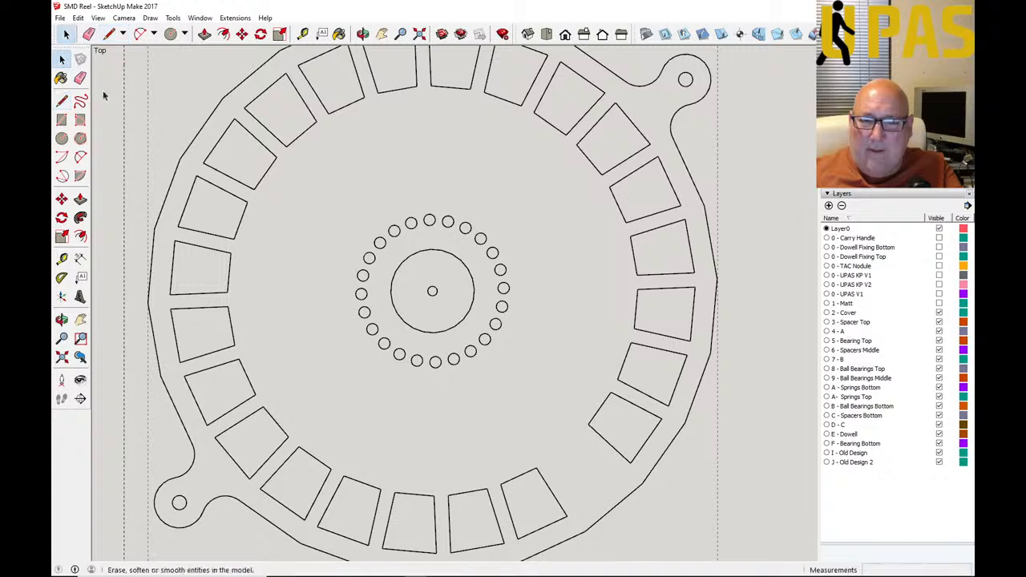
Step: Examine the central hole, the segmented outline of the large circle around it and the ring of small holes
scroll(452, 298, "up", 5)
scroll(452, 299, "up", 1)
scroll(444, 302, "up", 1)
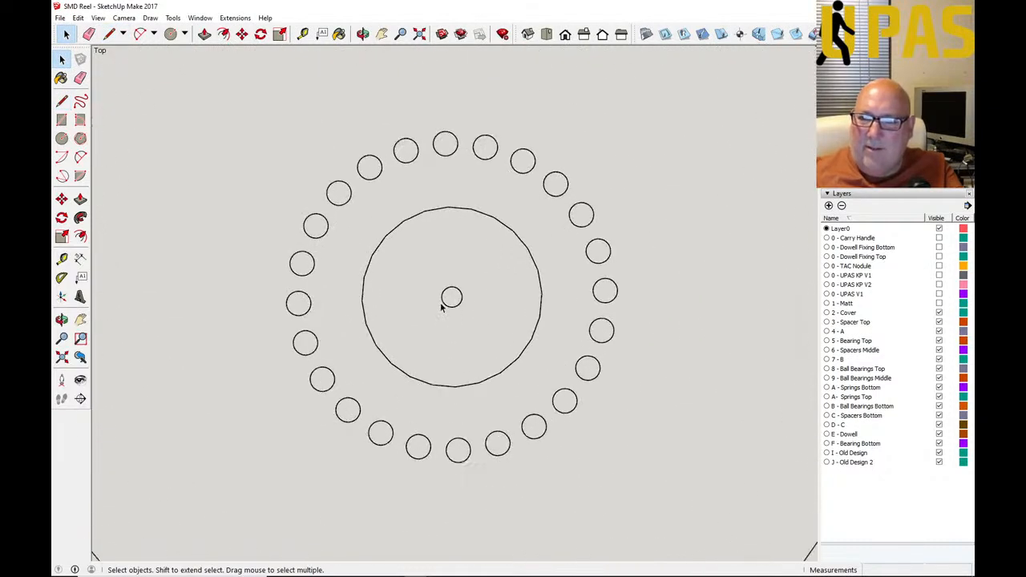
scroll(319, 341, "down", 1)
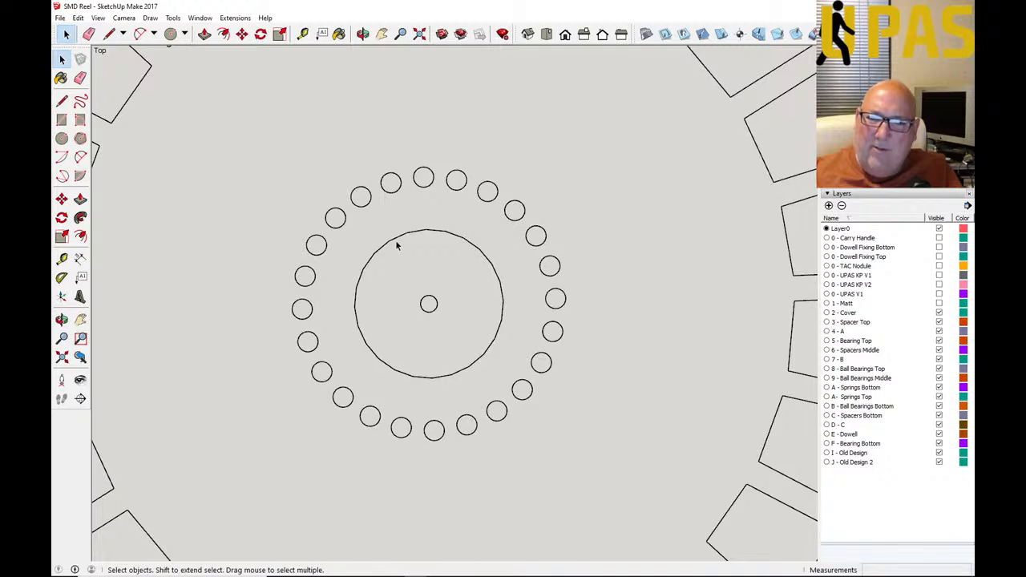
scroll(460, 281, "down", 3)
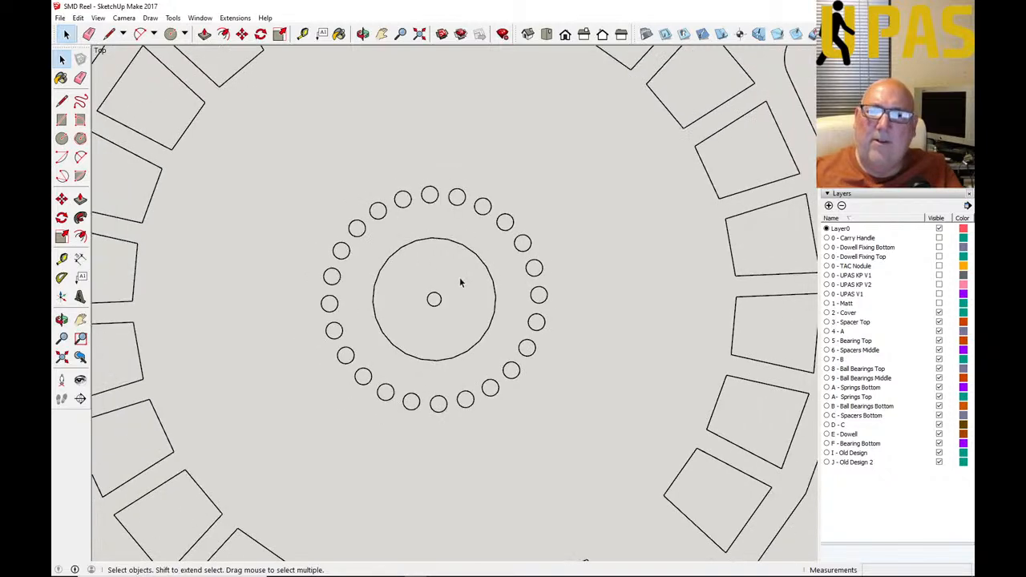
scroll(462, 281, "down", 2)
scroll(420, 287, "up", 5)
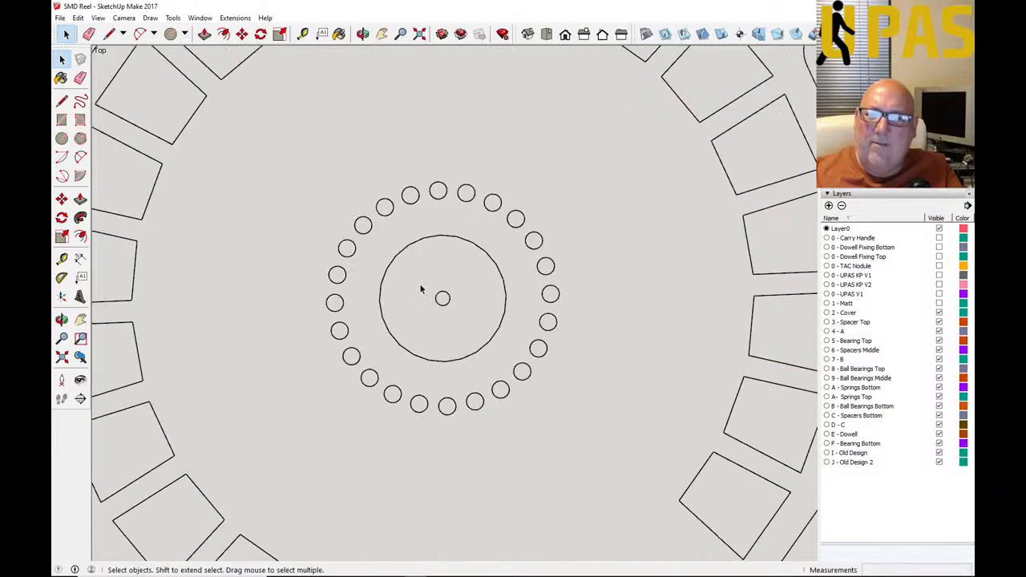
scroll(420, 288, "up", 2)
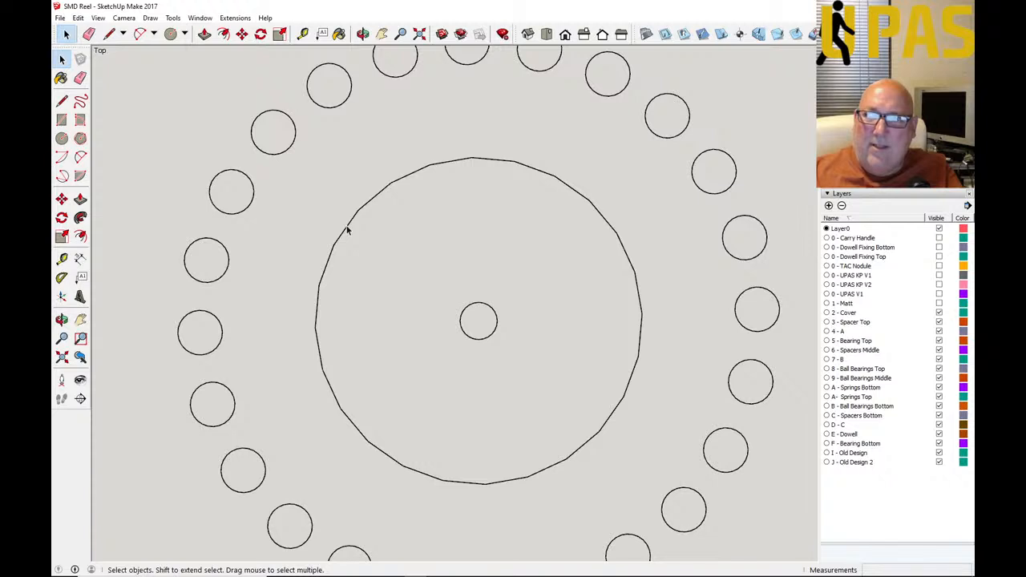
scroll(346, 230, "up", 1)
scroll(346, 230, "down", 3)
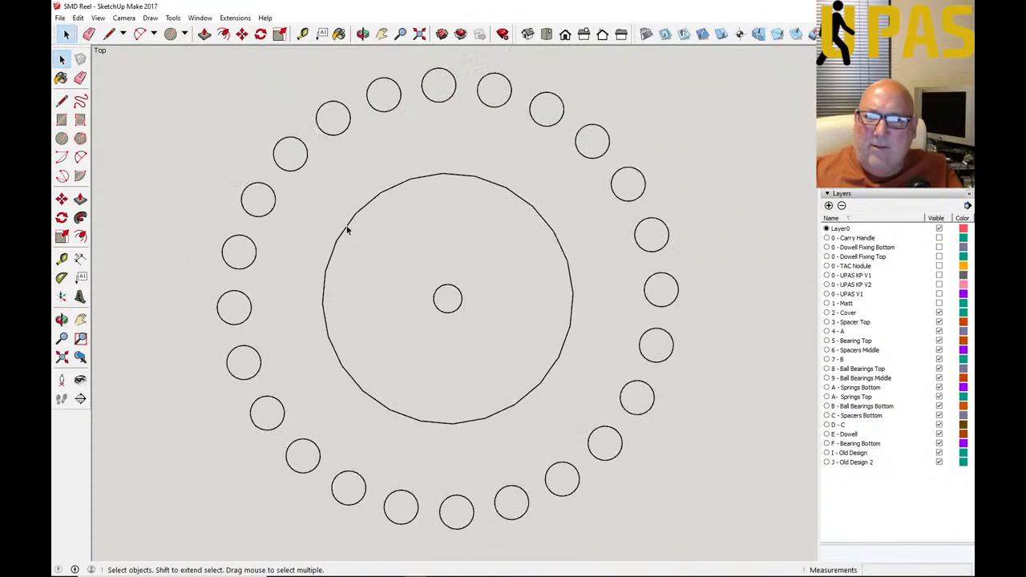
scroll(346, 230, "down", 1)
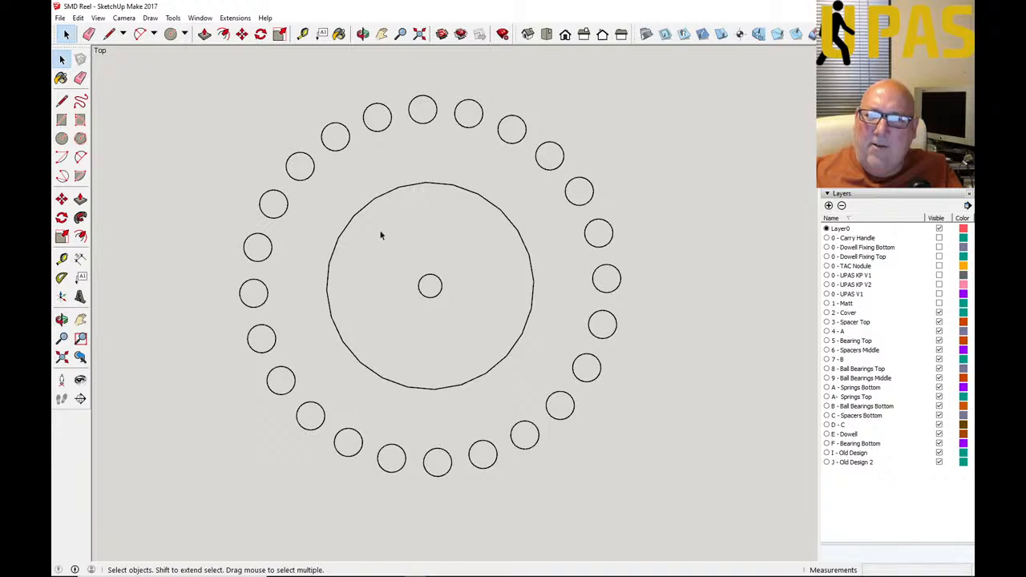
Step: Delete the large circle between the central hole and the ring of small holes
scroll(363, 244, "up", 3)
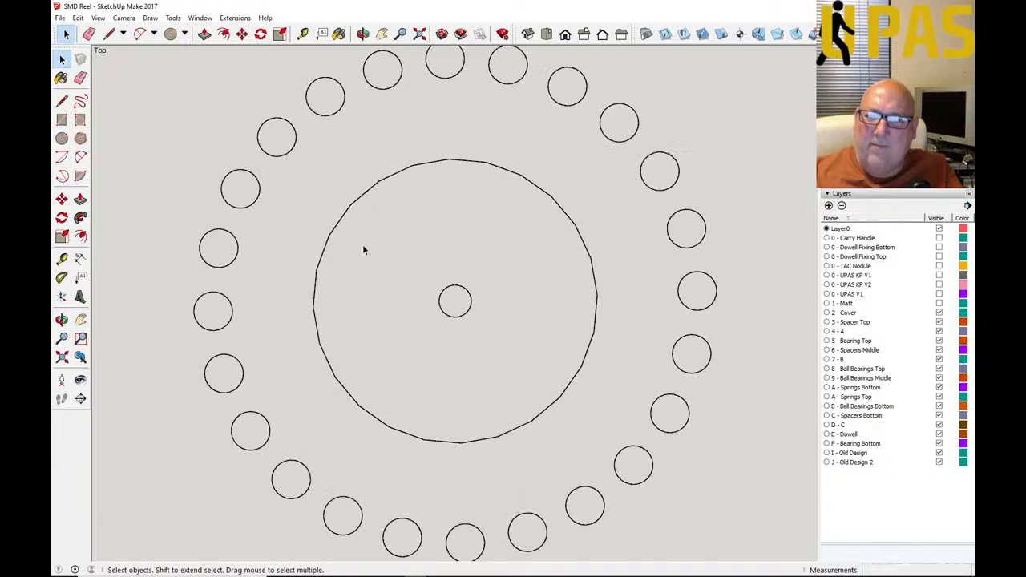
left_click(325, 223)
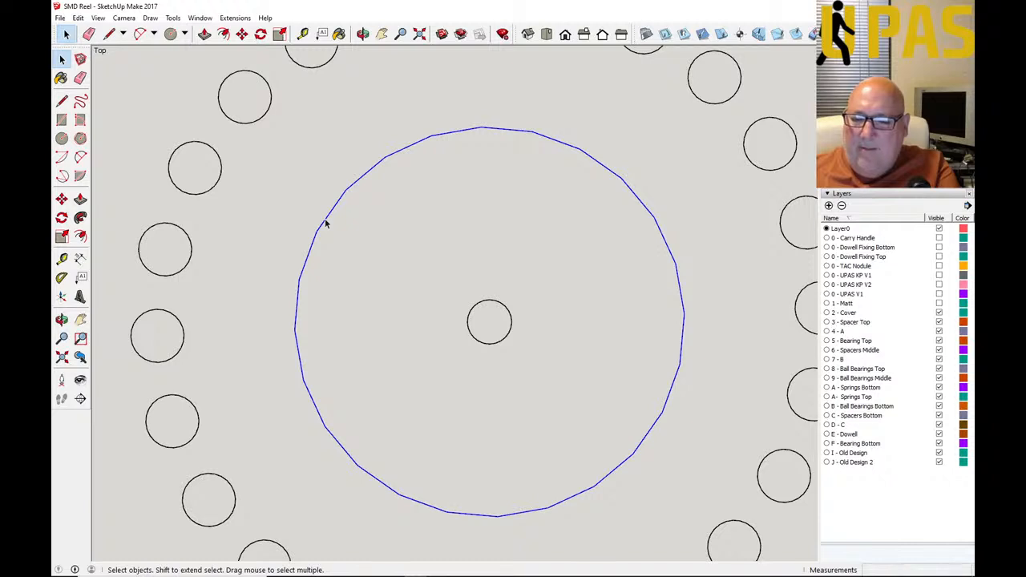
key("Delete")
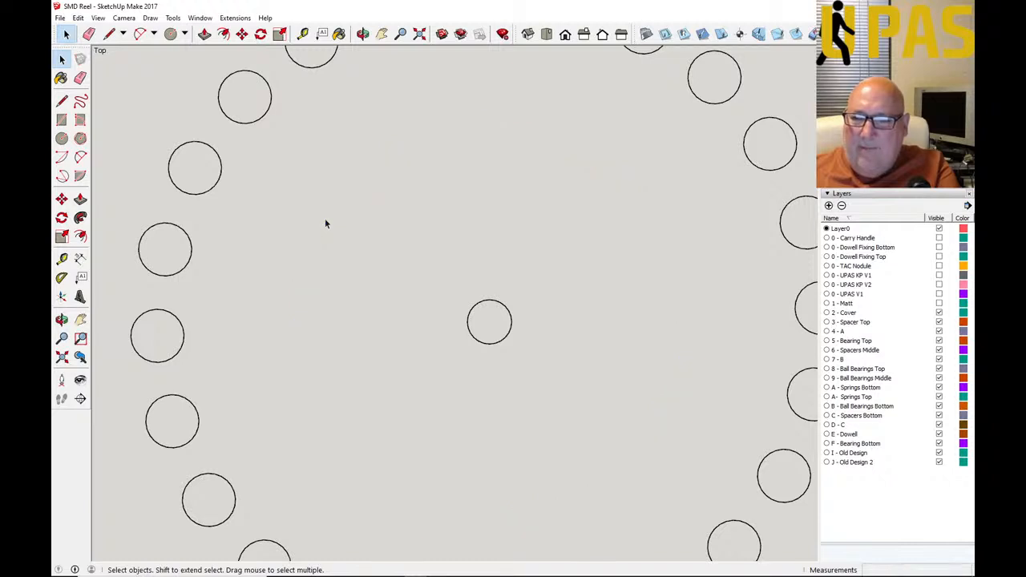
Step: Draw a circle about 35 mm in diameter centred on the plate's central hole
left_click(62, 137)
left_click(489, 321)
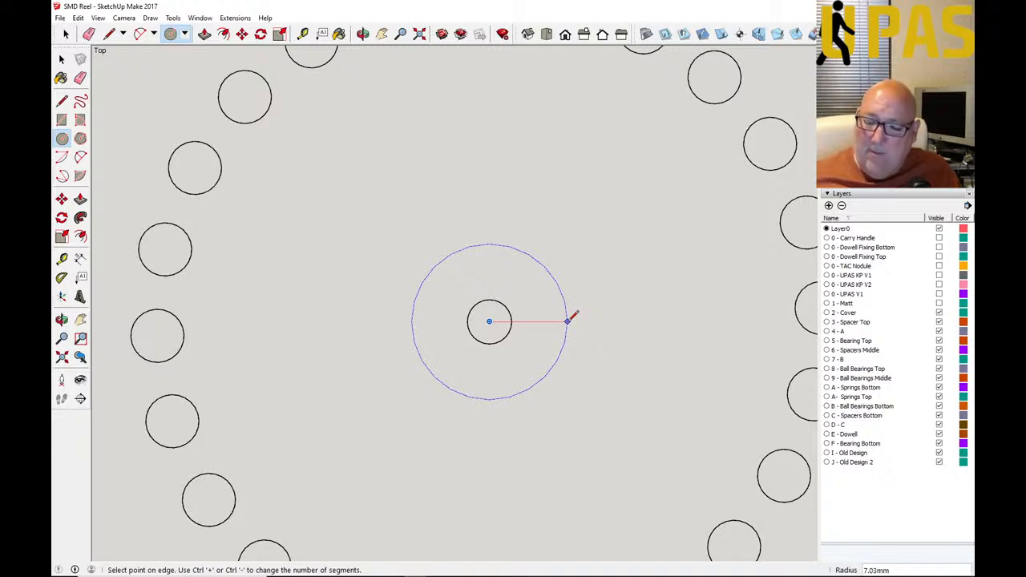
type("35")
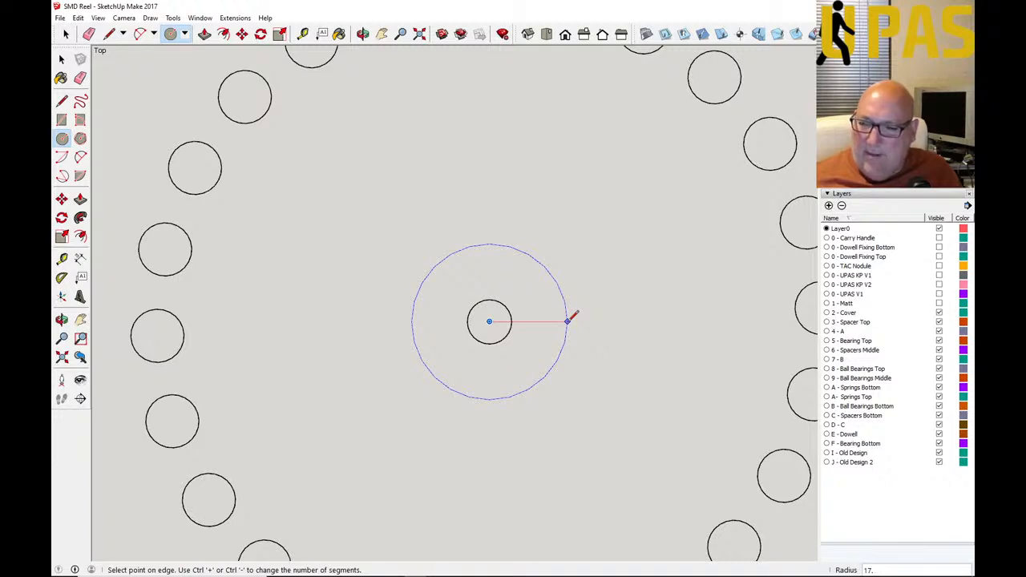
key("Return")
scroll(487, 288, "down", 1)
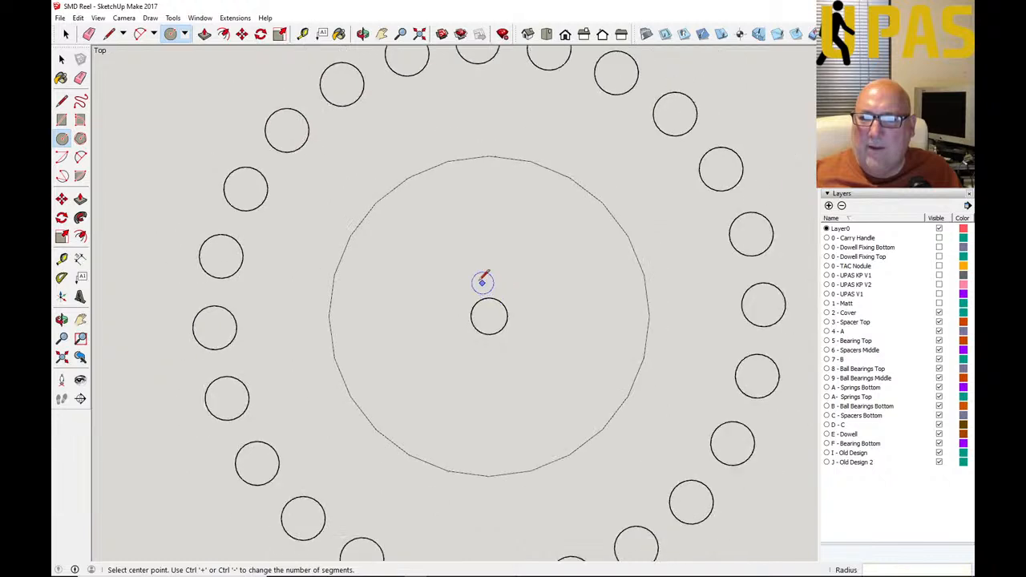
Step: Examine the new large circle's face, the central hole's outline and the surrounding ring of small holes
left_click(62, 59)
left_click(441, 261)
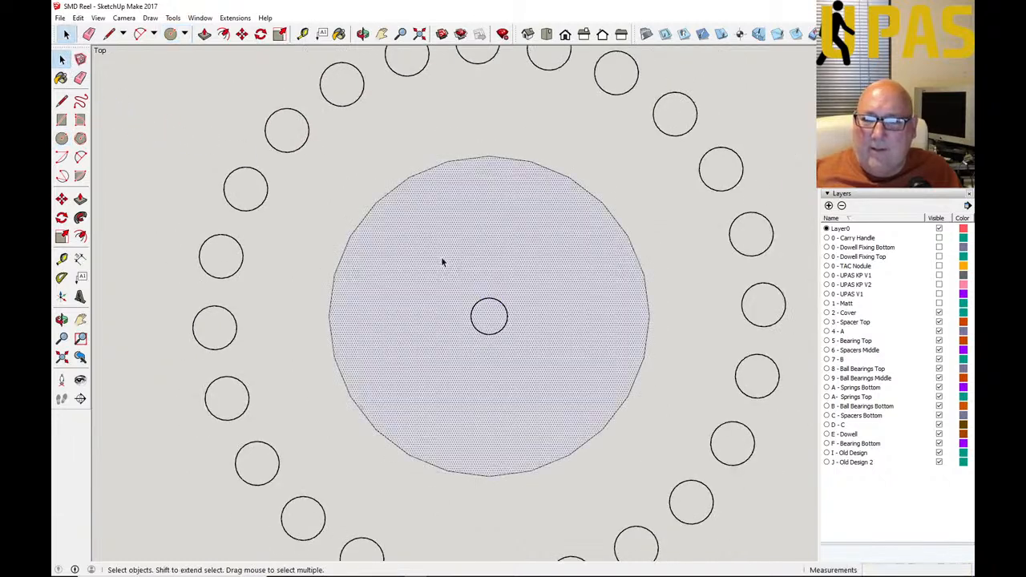
left_click(497, 303)
scroll(445, 322, "down", 3)
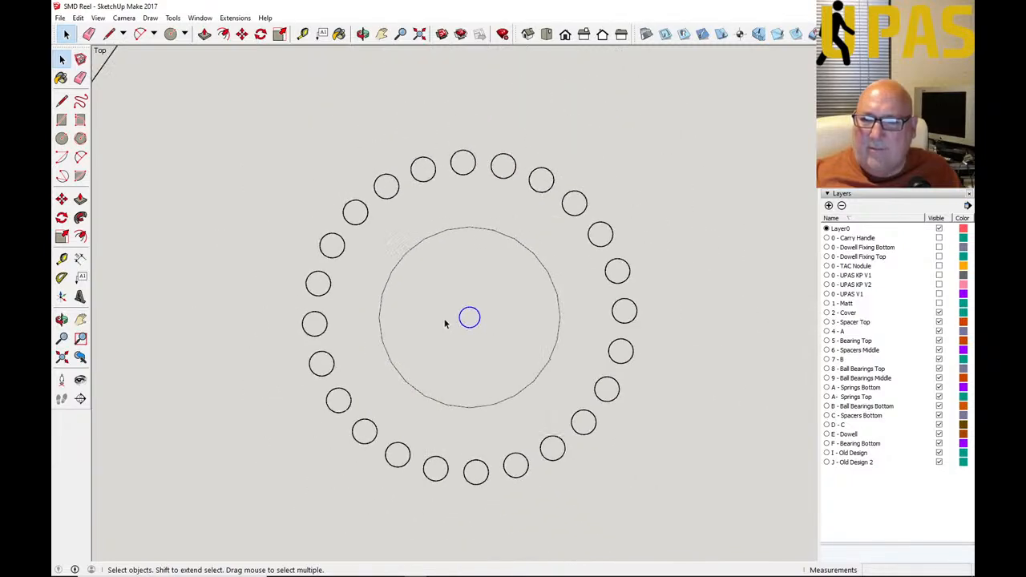
scroll(445, 323, "up", 2)
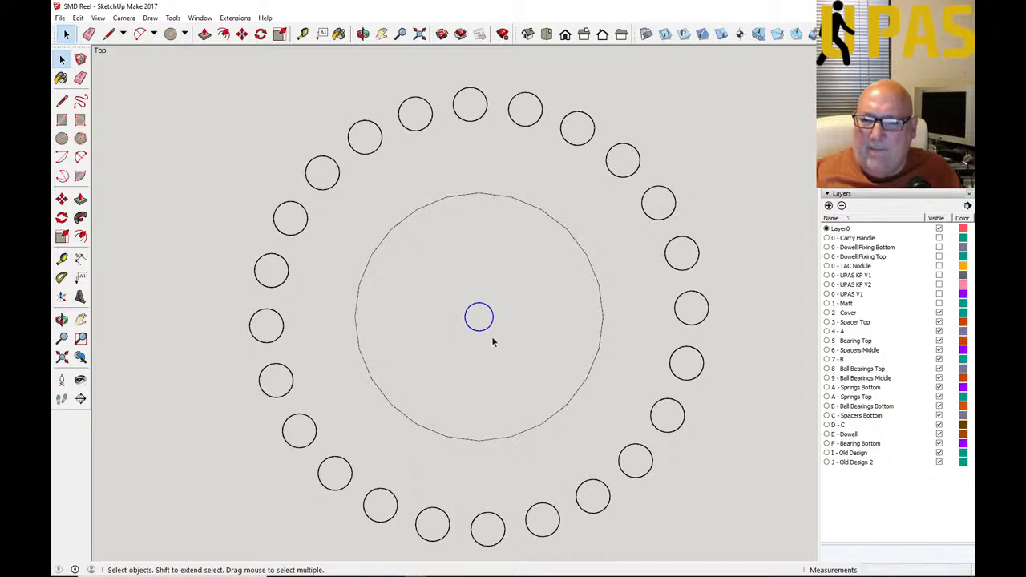
scroll(490, 337, "down", 2)
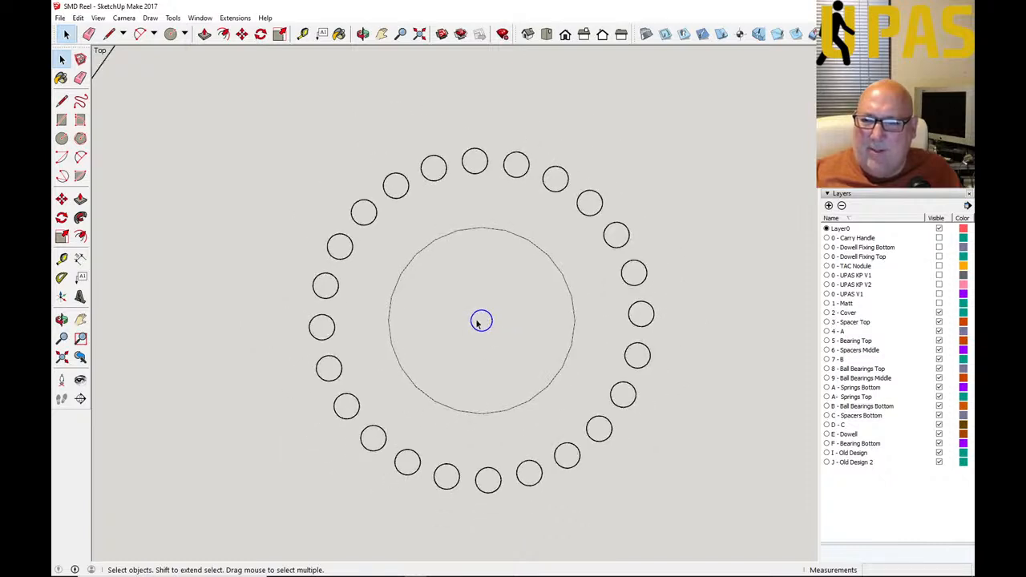
scroll(481, 325, "up", 3)
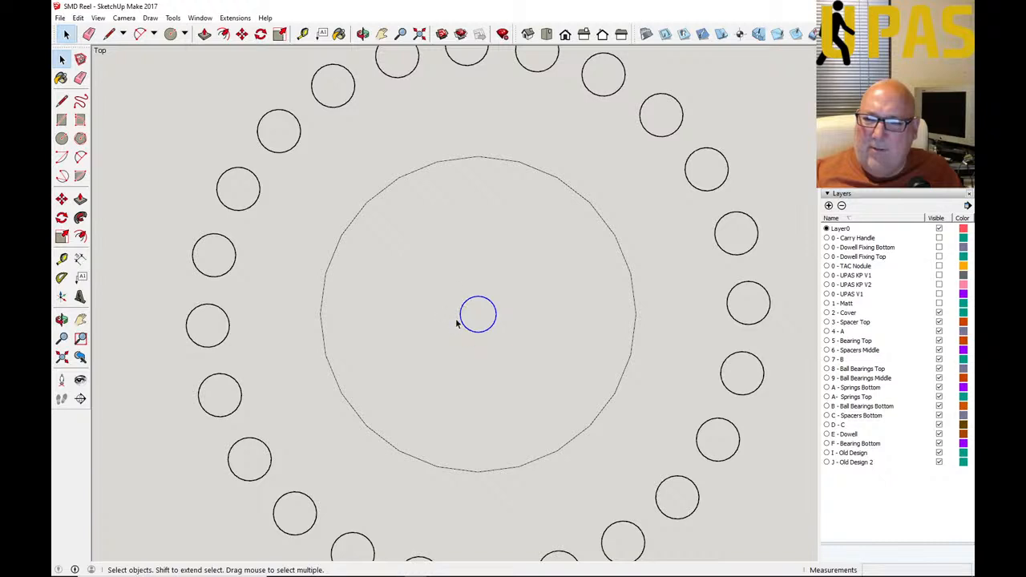
scroll(572, 232, "down", 3)
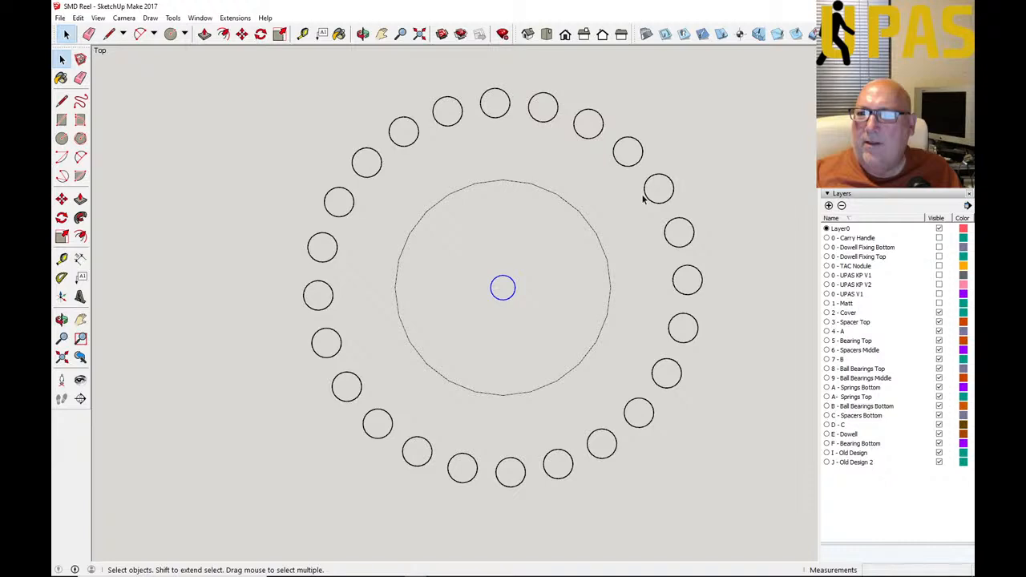
Step: Save the model and place a plunge cut at 100% depth in the centre of the plate's central hole
left_click(59, 17)
left_click(73, 58)
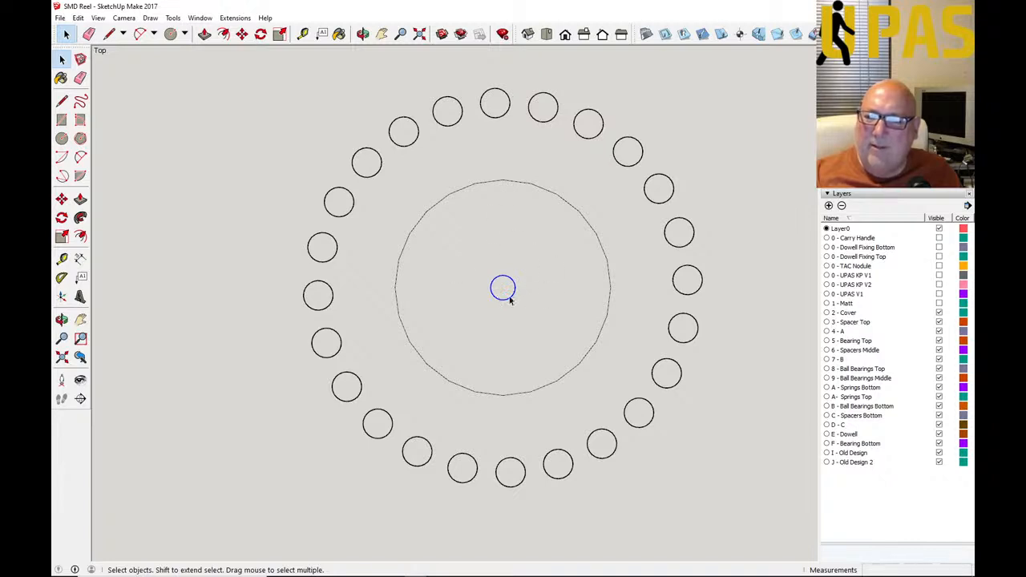
left_click(740, 34)
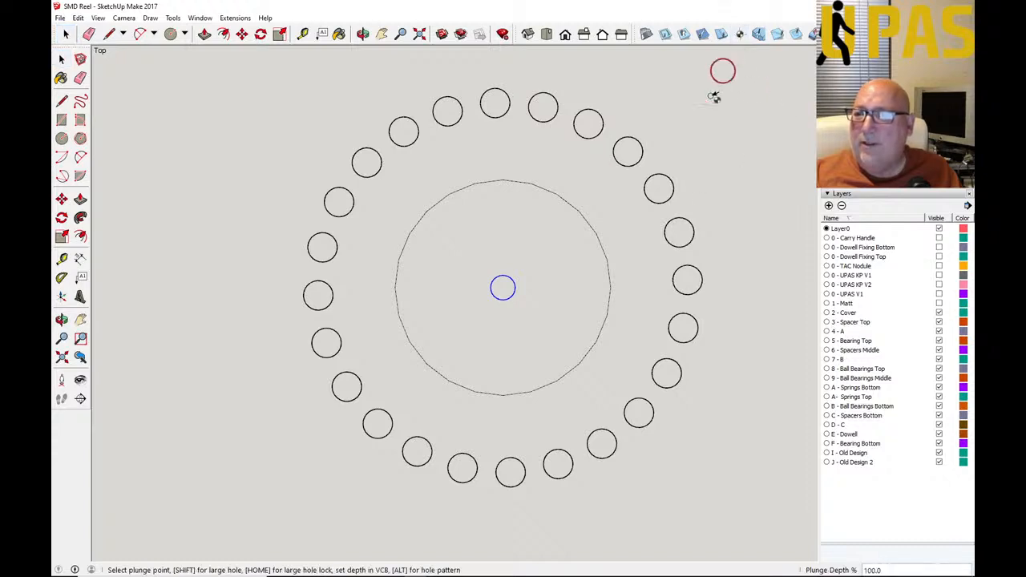
left_click(503, 288)
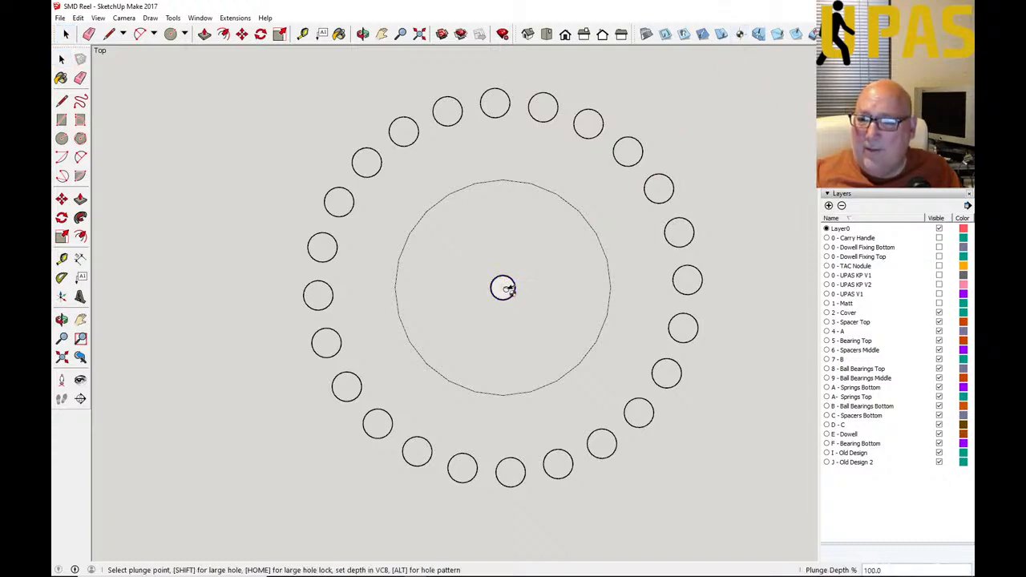
Step: Preview a pocket cut on the large circle's face and reverse that face's orientation
left_click(796, 33)
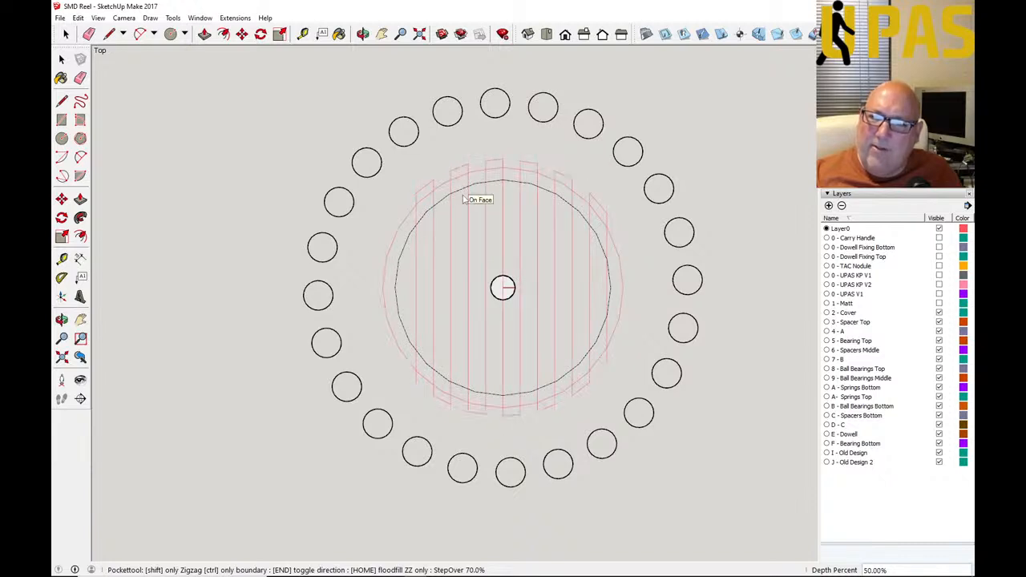
key("space")
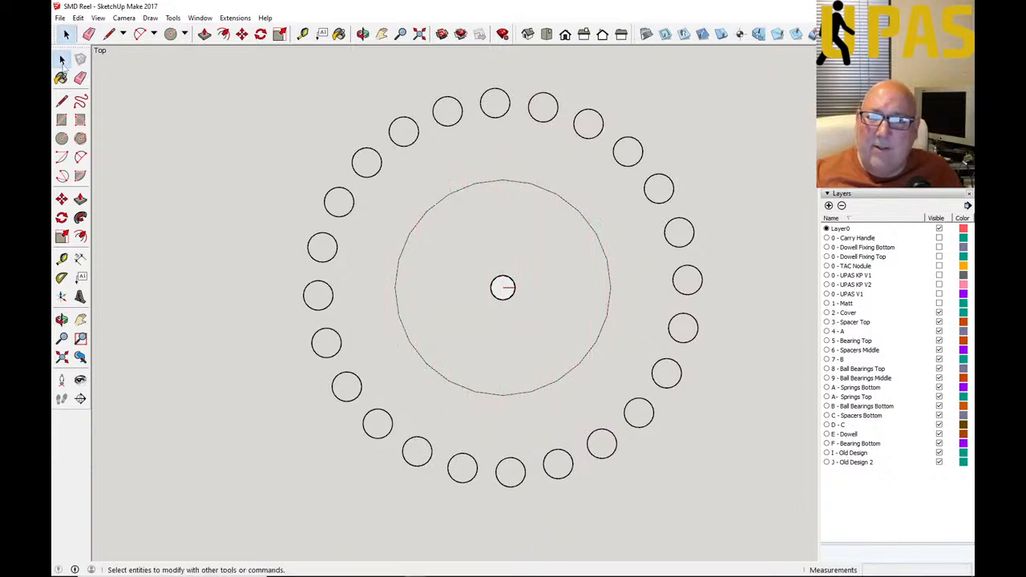
left_click(460, 238)
right_click(461, 238)
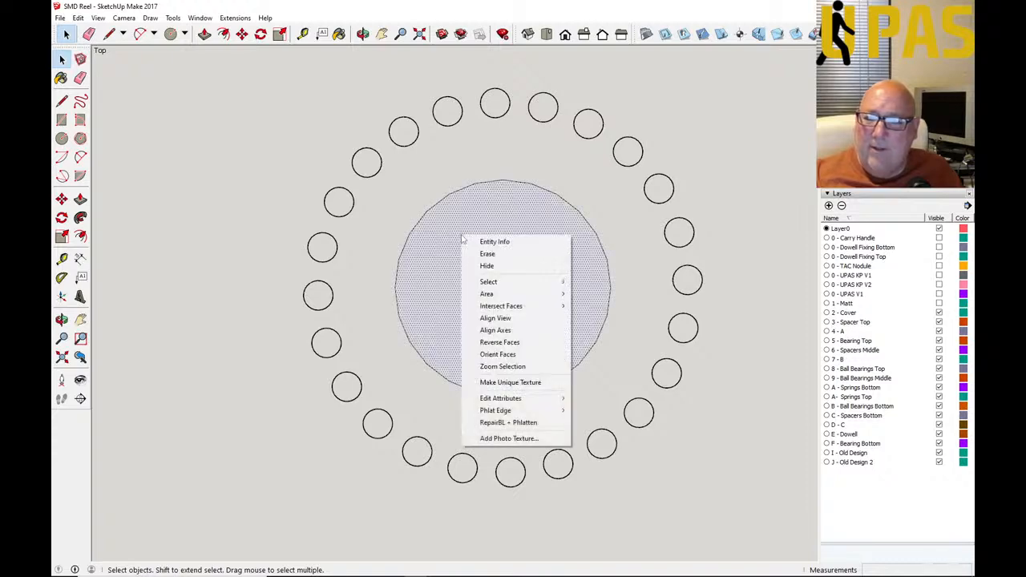
left_click(500, 342)
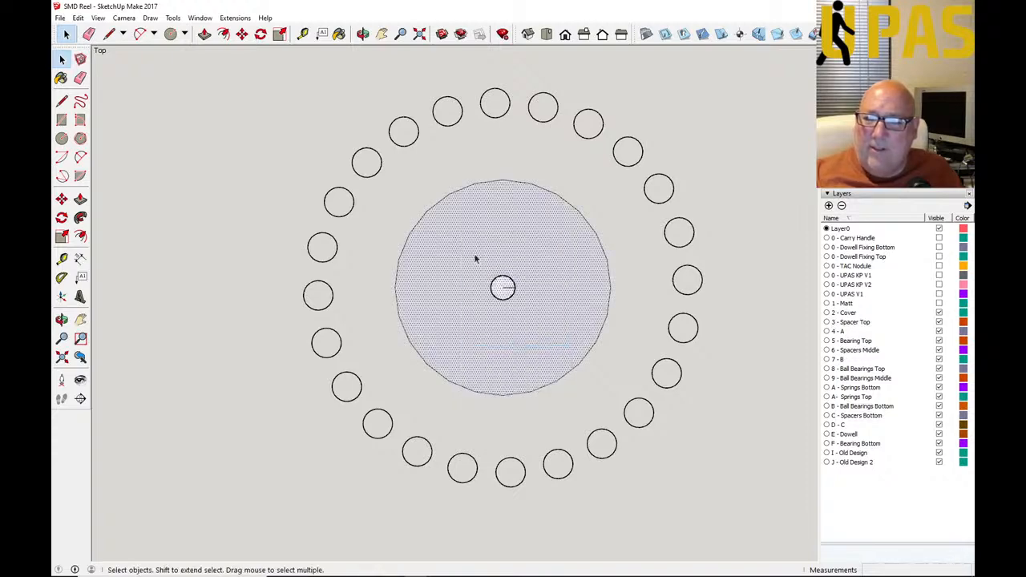
Step: Select the plate's outer face, preview the pocket cut inside the large circle at 50% depth, and save the model
left_click(417, 189)
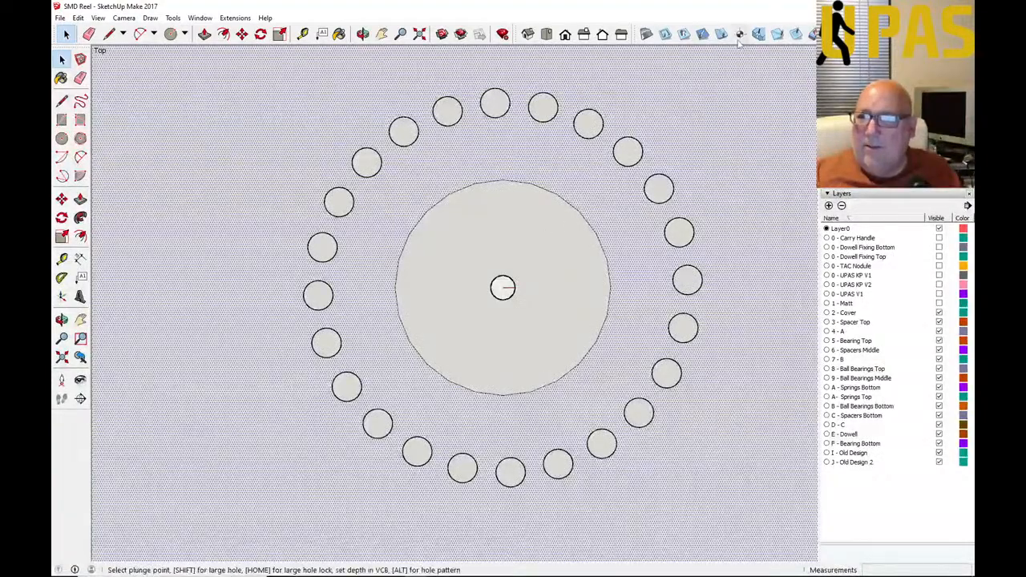
left_click(802, 41)
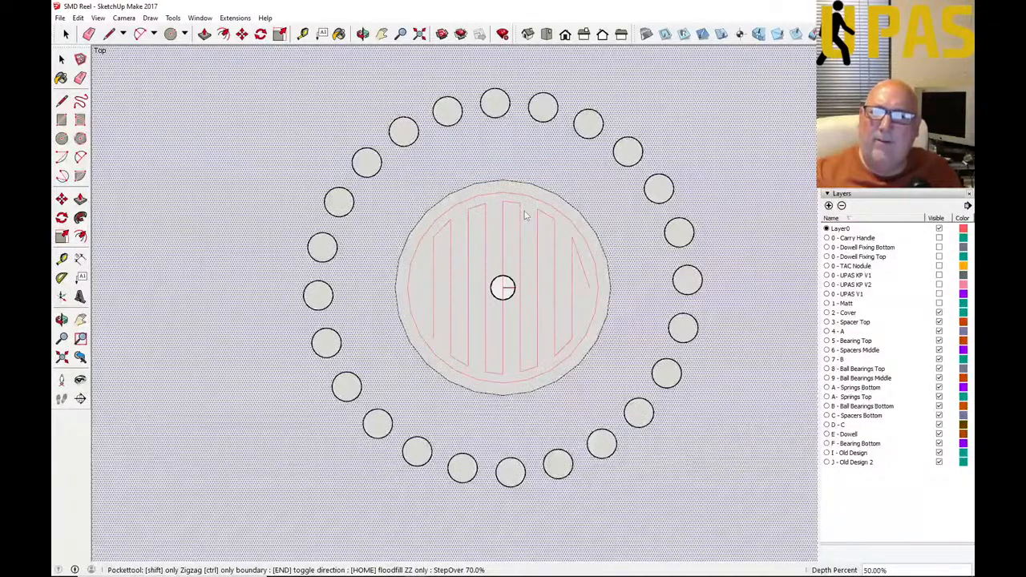
left_click(63, 60)
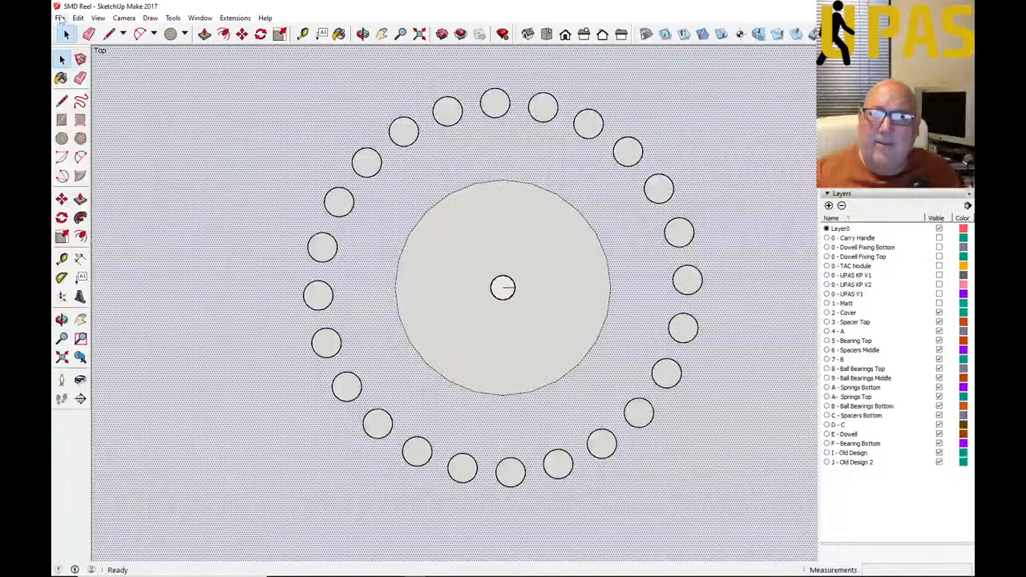
left_click(60, 17)
left_click(84, 59)
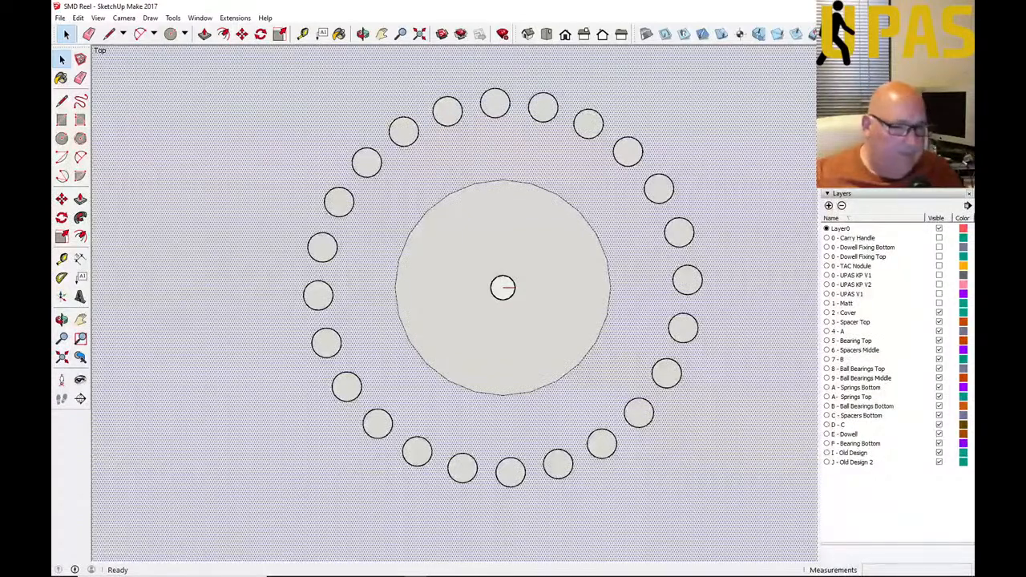
Step: Switch to Calculator and calculate 12 minus 90 percent
key("super")
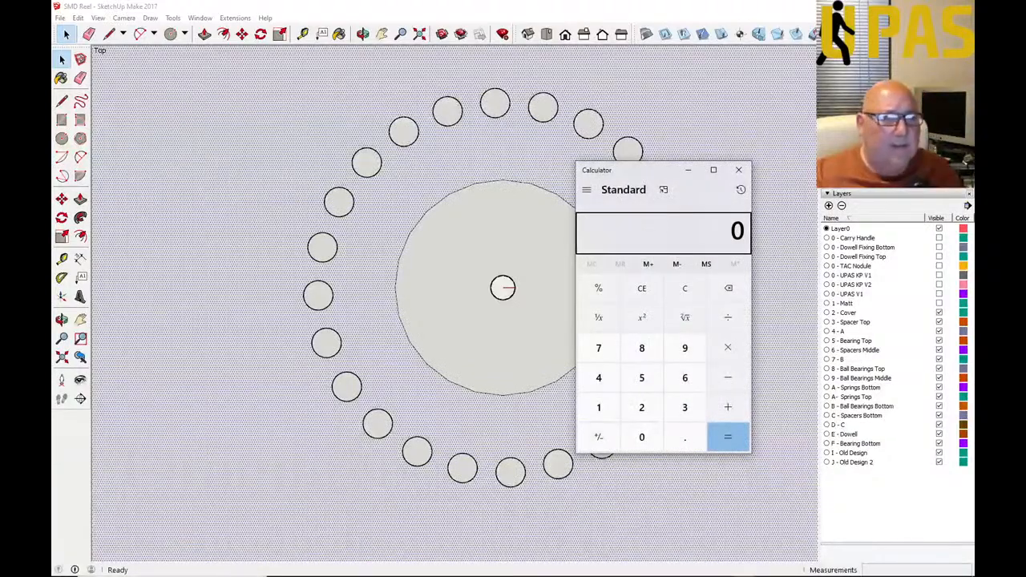
mouse_move(638, 173)
left_mouse_down()
mouse_move(588, 175)
mouse_move(596, 181)
left_mouse_up()
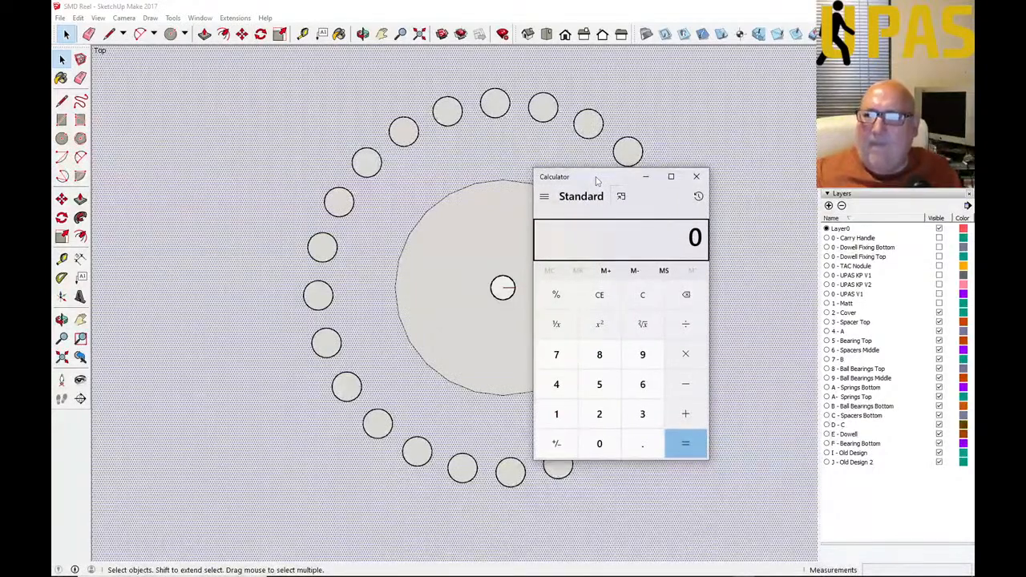
left_click_drag(595, 177, 604, 171)
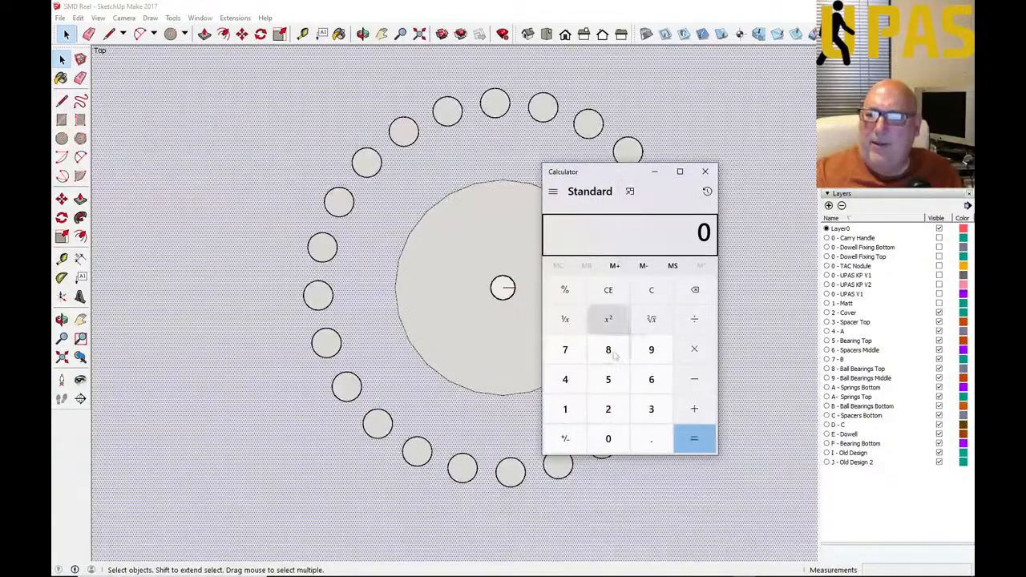
left_click(573, 414)
left_click(606, 409)
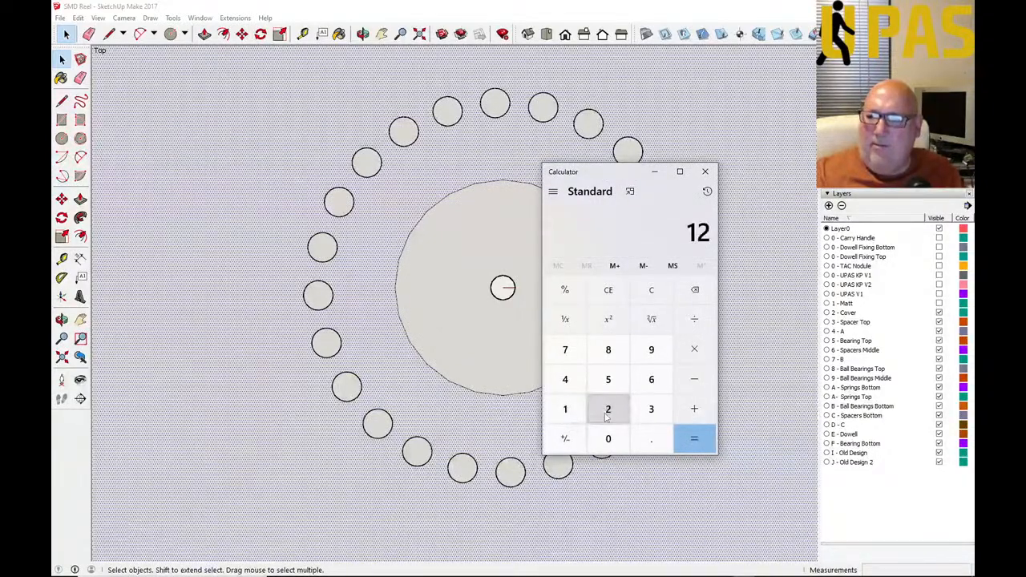
left_click(694, 383)
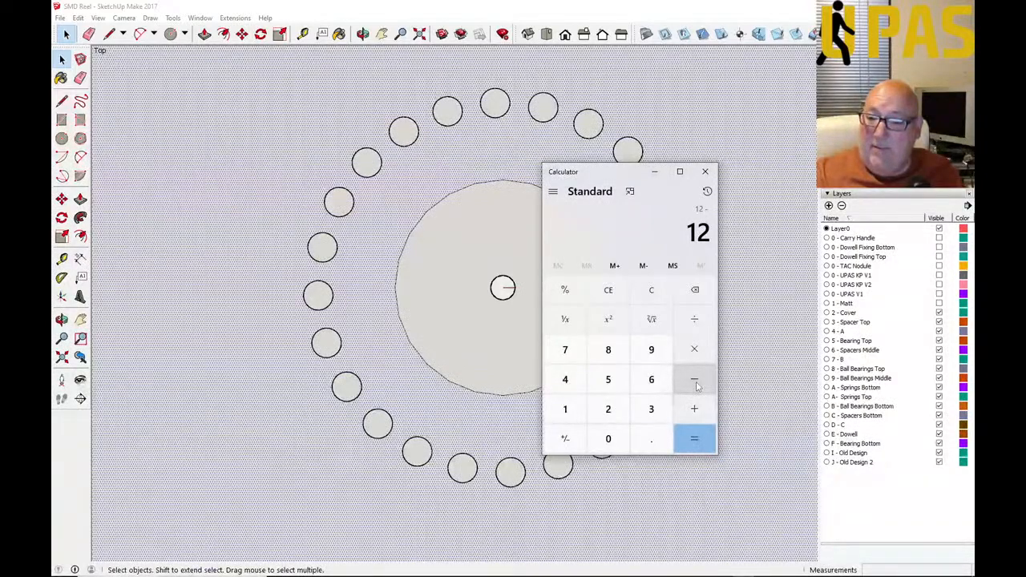
left_click(651, 359)
left_click(608, 437)
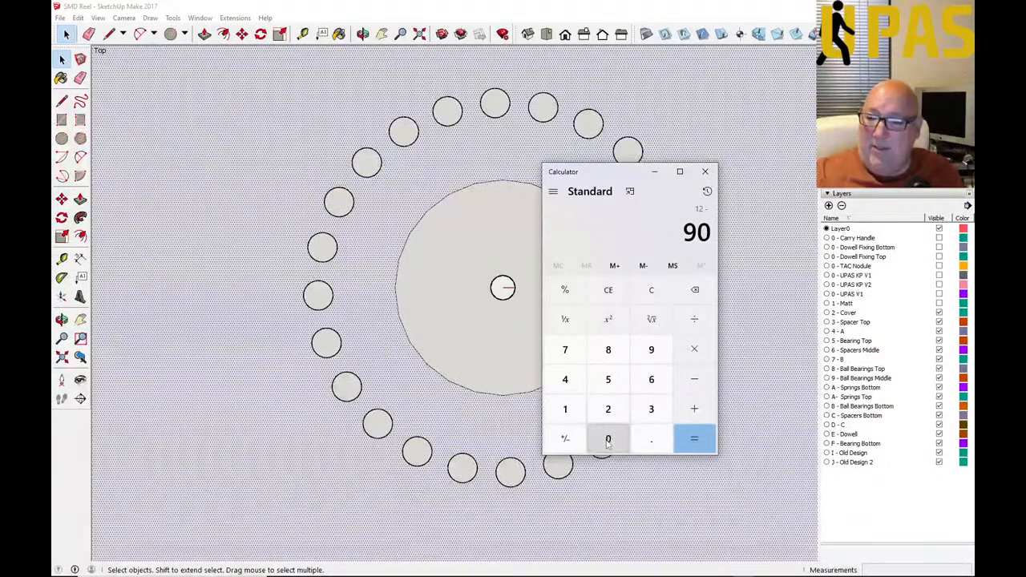
left_click(569, 294)
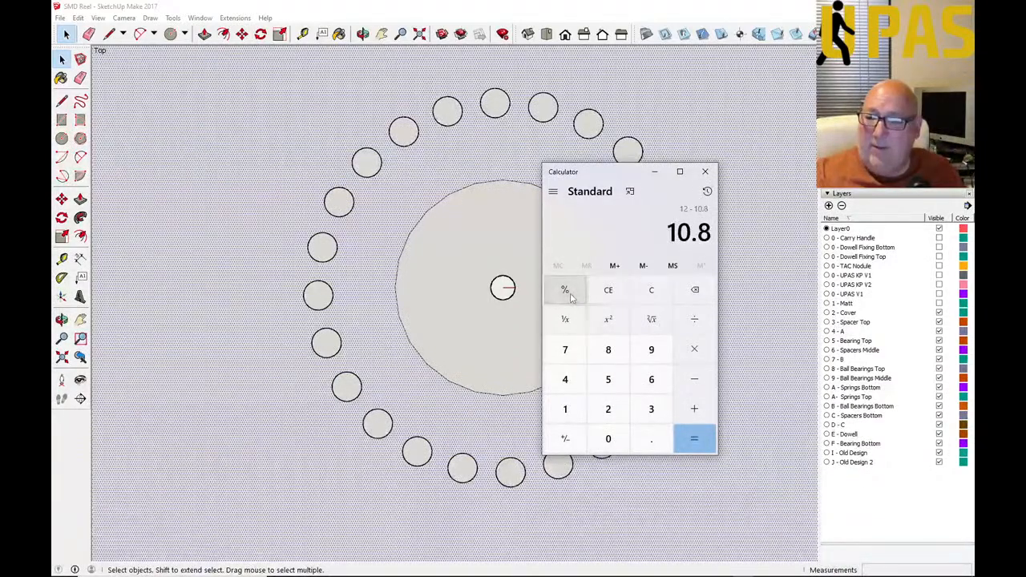
left_click(694, 439)
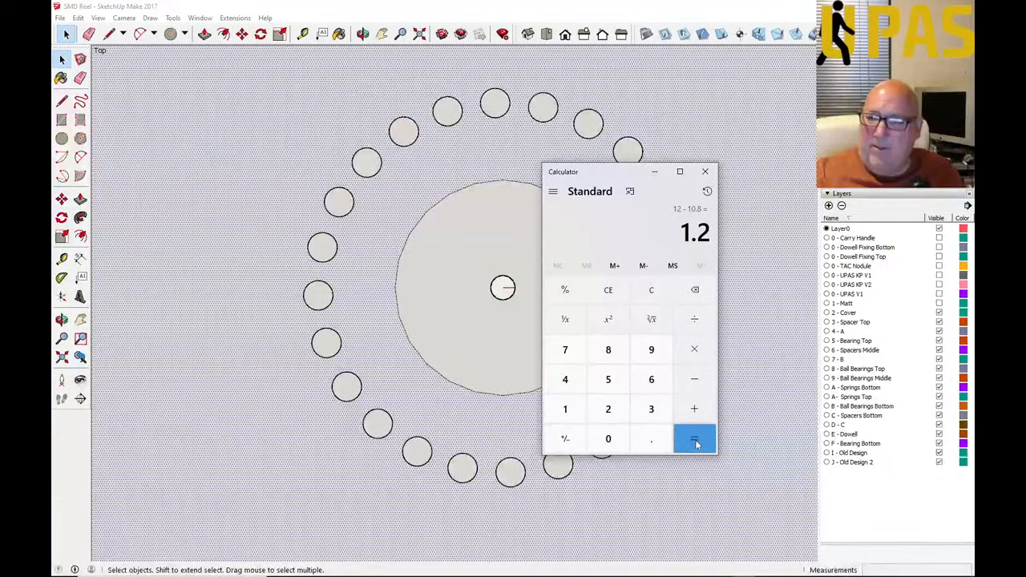
Step: Clear the previous result and calculate 12 minus 93 percent
left_click(598, 292)
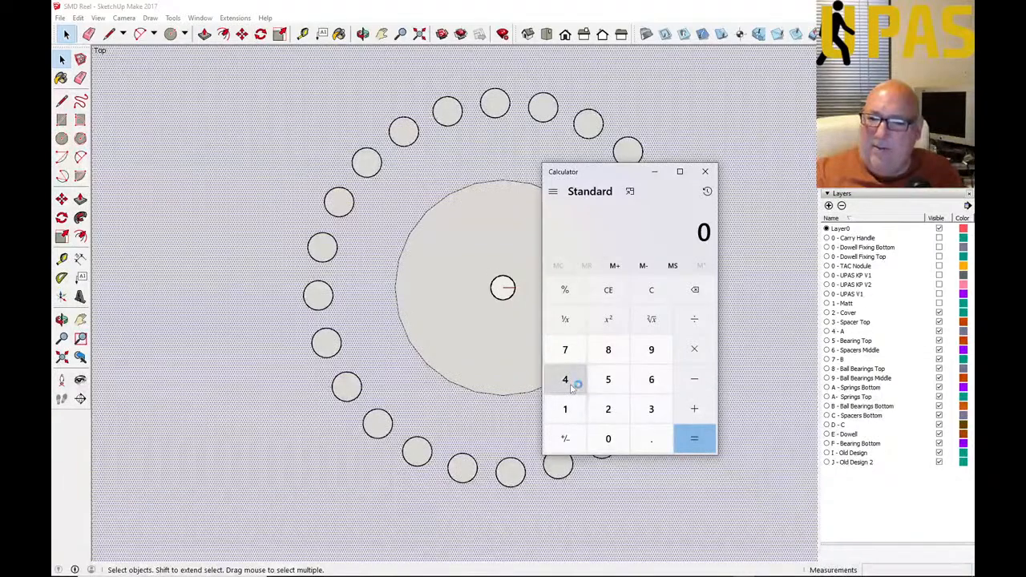
left_click(648, 362)
left_click(565, 409)
left_click(608, 408)
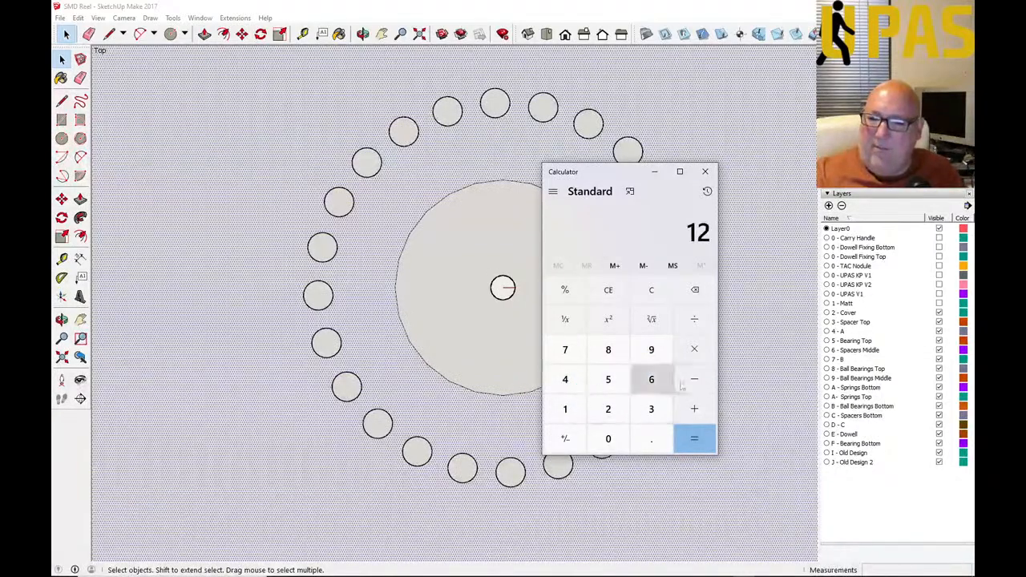
left_click(694, 378)
left_click(650, 349)
left_click(638, 413)
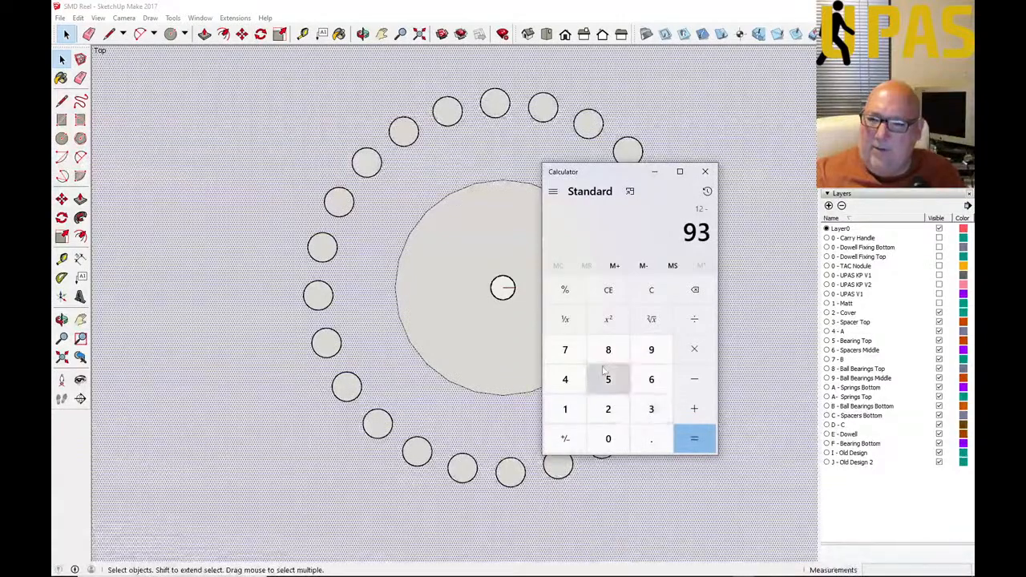
left_click(564, 289)
left_click(691, 440)
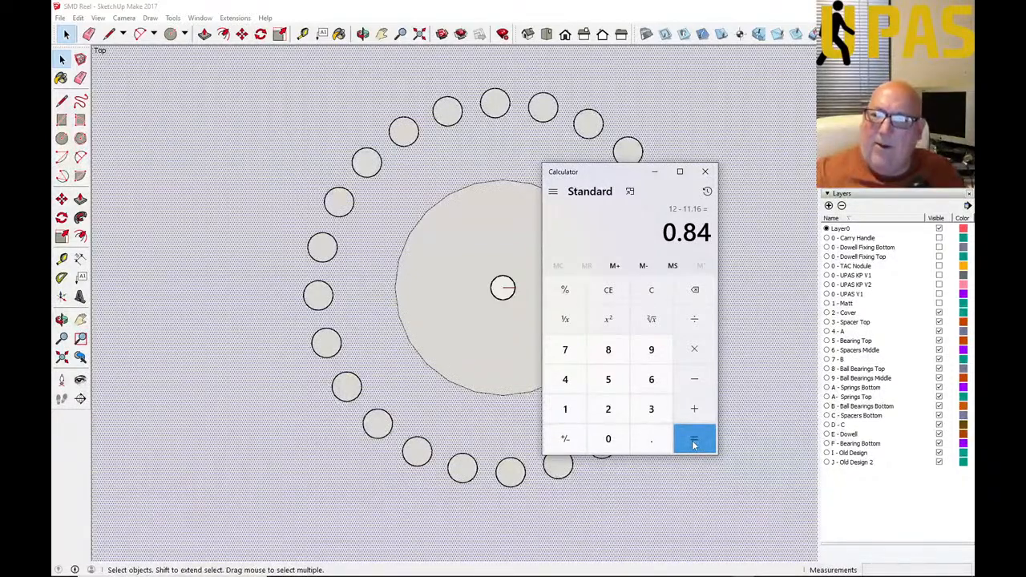
Step: Clear the previous result and calculate 12 minus 94 percent
left_click(610, 297)
left_click(565, 409)
left_click(607, 408)
left_click(687, 378)
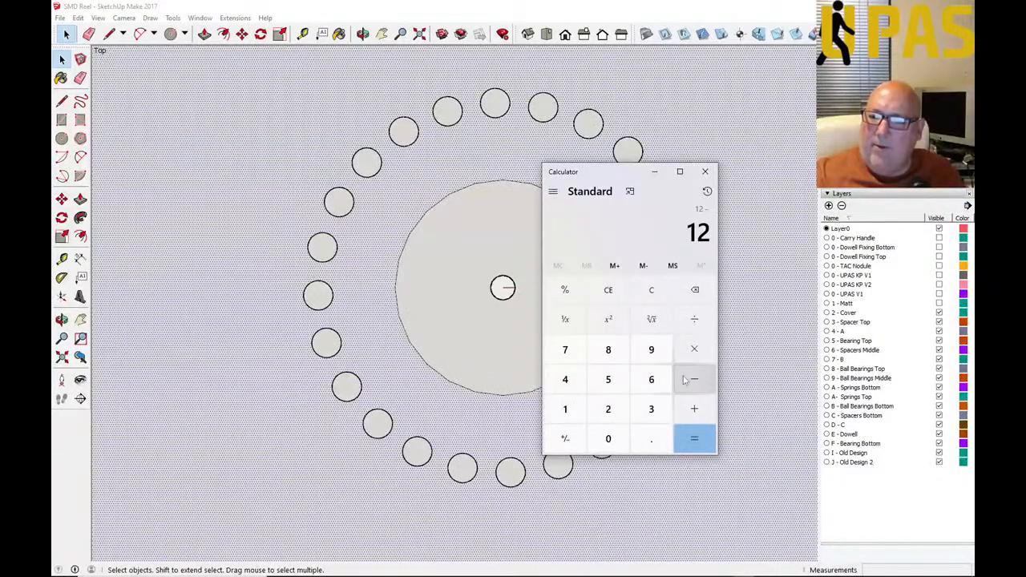
left_click(651, 350)
left_click(565, 380)
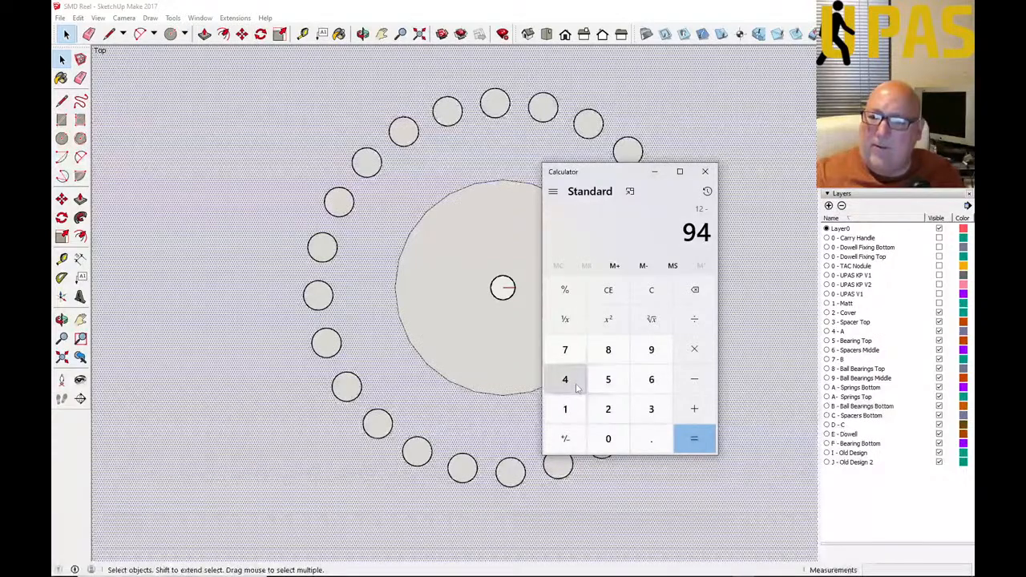
left_click(579, 292)
left_click(696, 439)
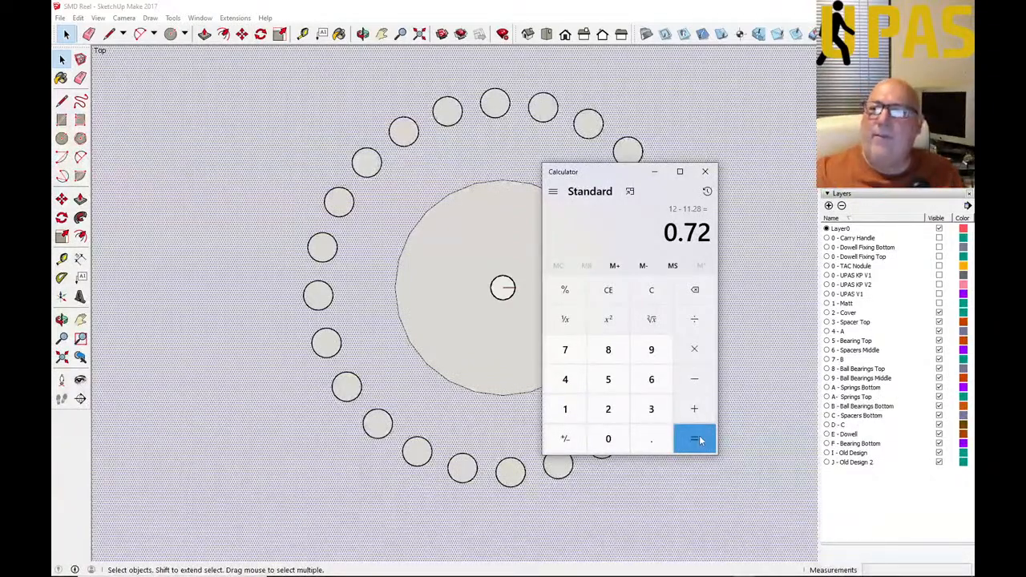
Step: Clear the previous result and calculate 12 minus 95 percent
left_click(650, 289)
left_click(565, 409)
left_click(607, 409)
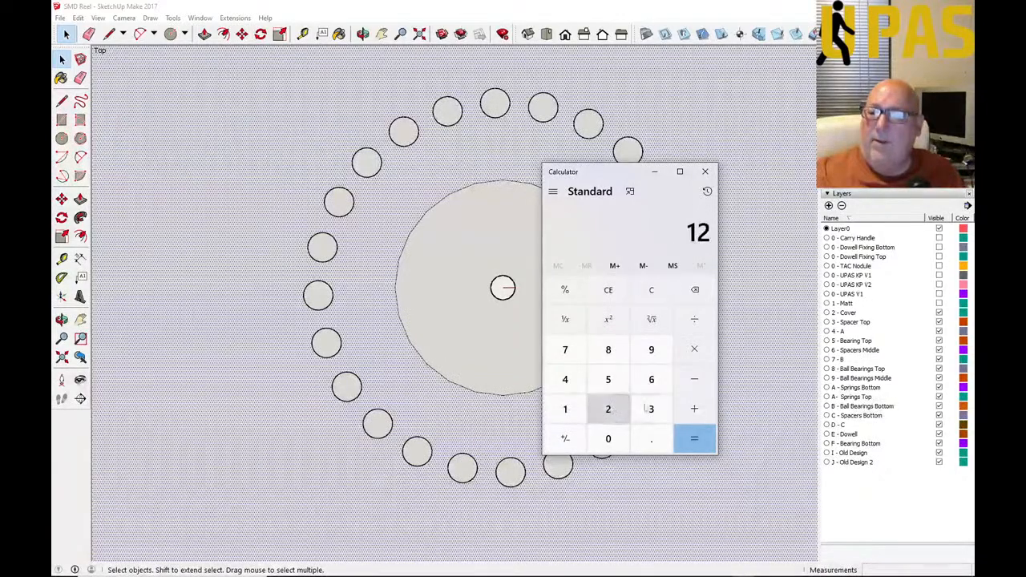
left_click(700, 384)
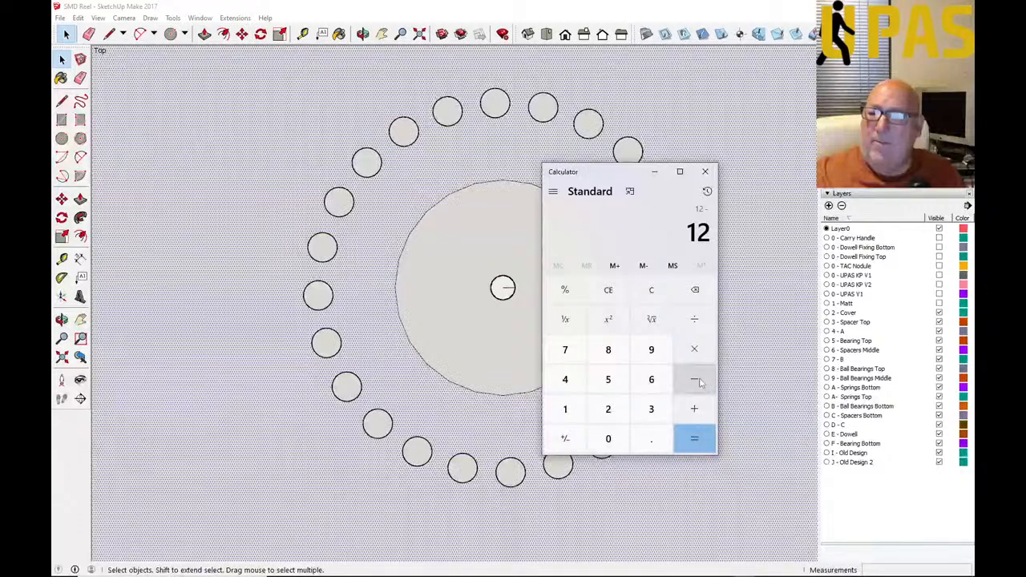
left_click(648, 352)
left_click(608, 379)
left_click(565, 289)
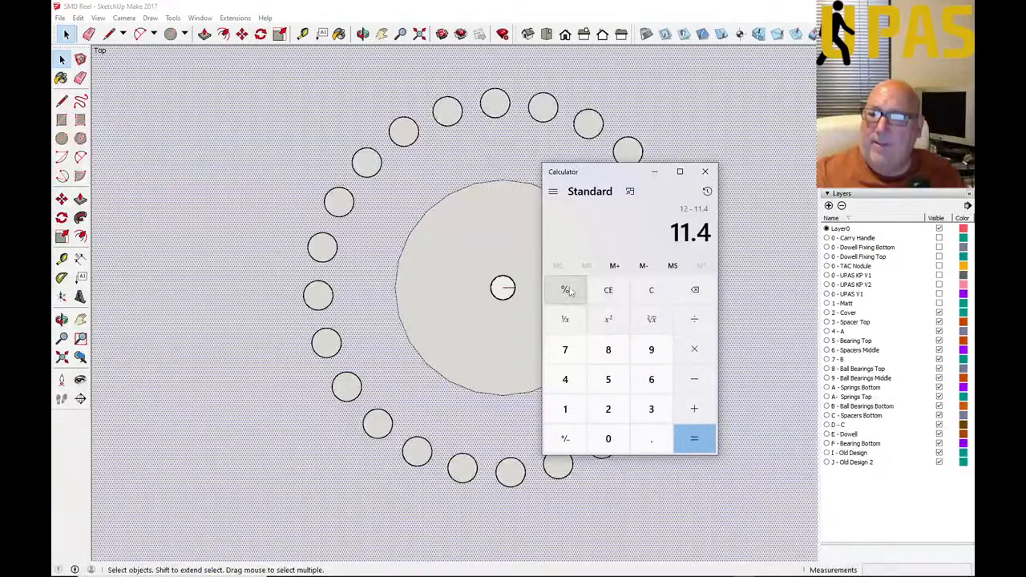
left_click(695, 442)
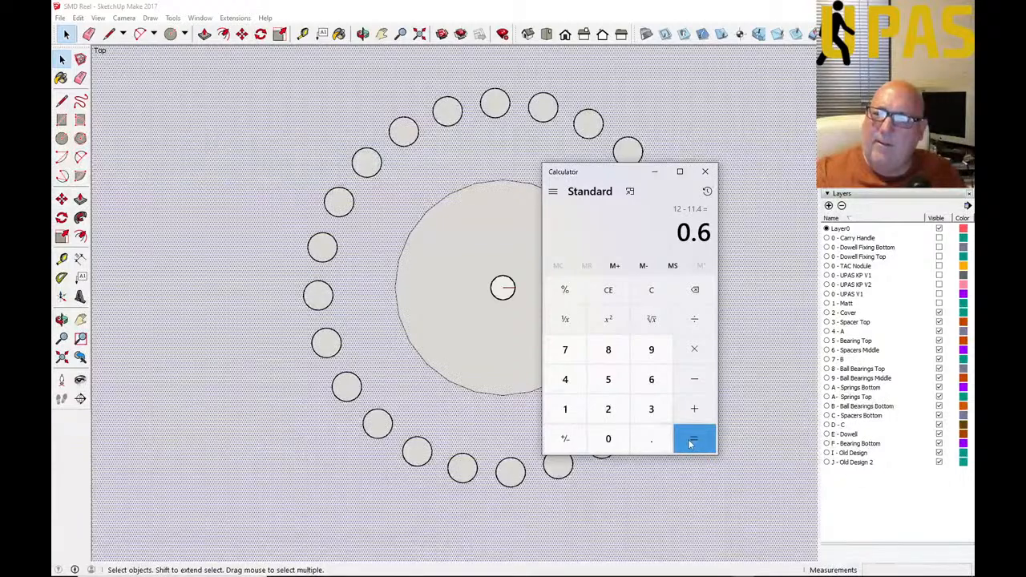
Step: Clear the previous result and calculate 12 minus 97 percent
left_click(610, 294)
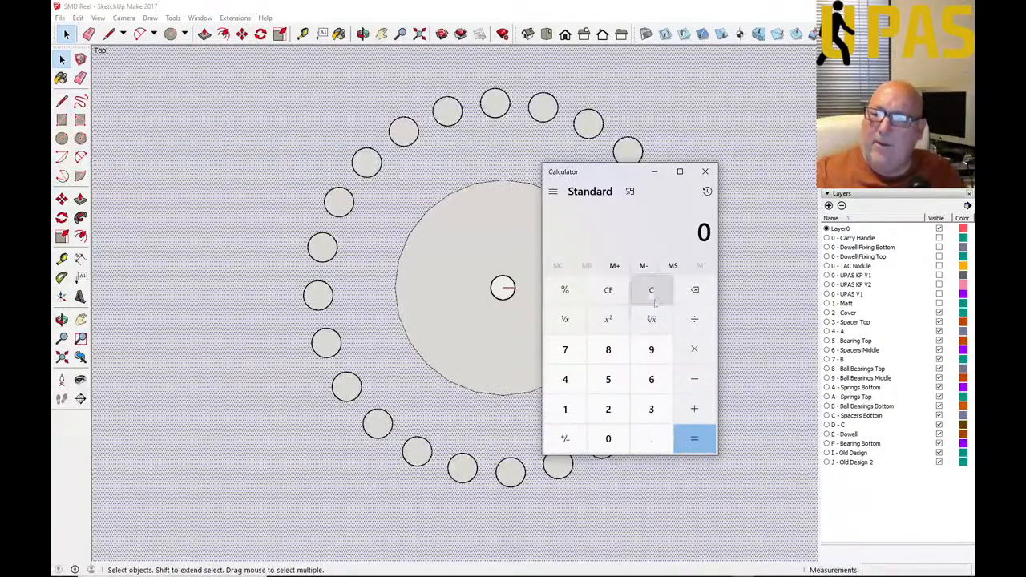
left_click(565, 408)
left_click(607, 409)
left_click(694, 379)
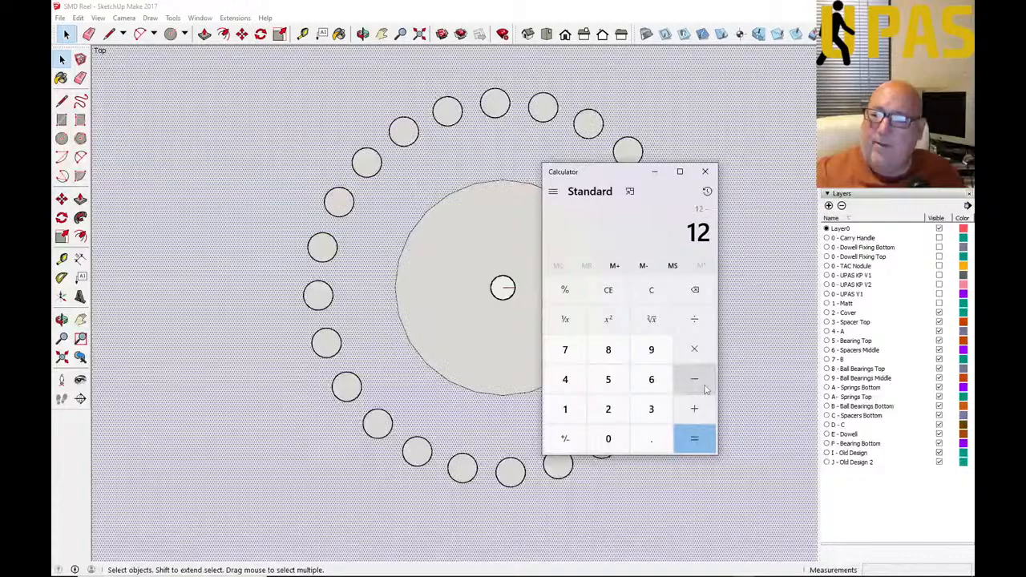
left_click(651, 350)
left_click(565, 349)
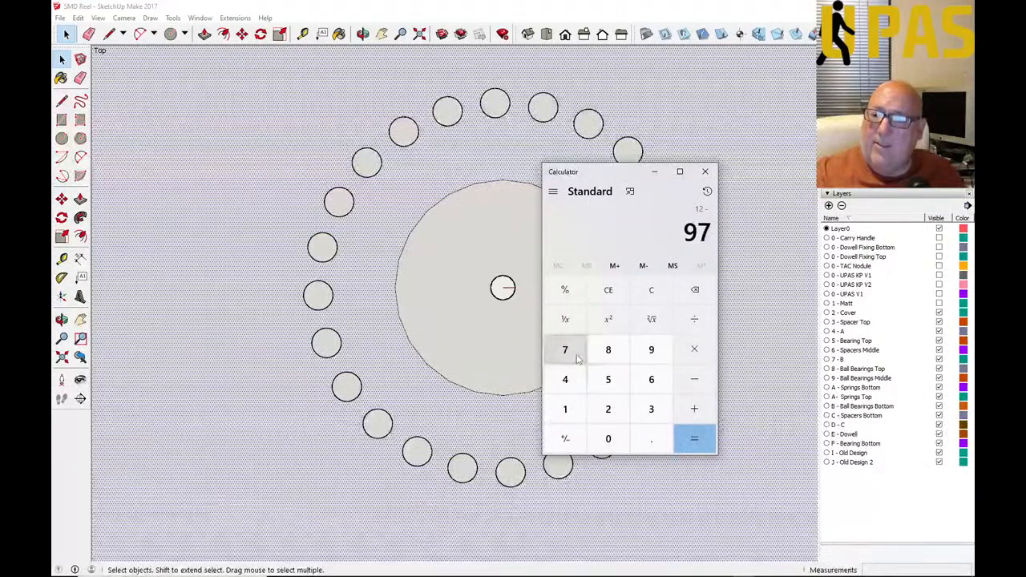
left_click(576, 296)
left_click(689, 441)
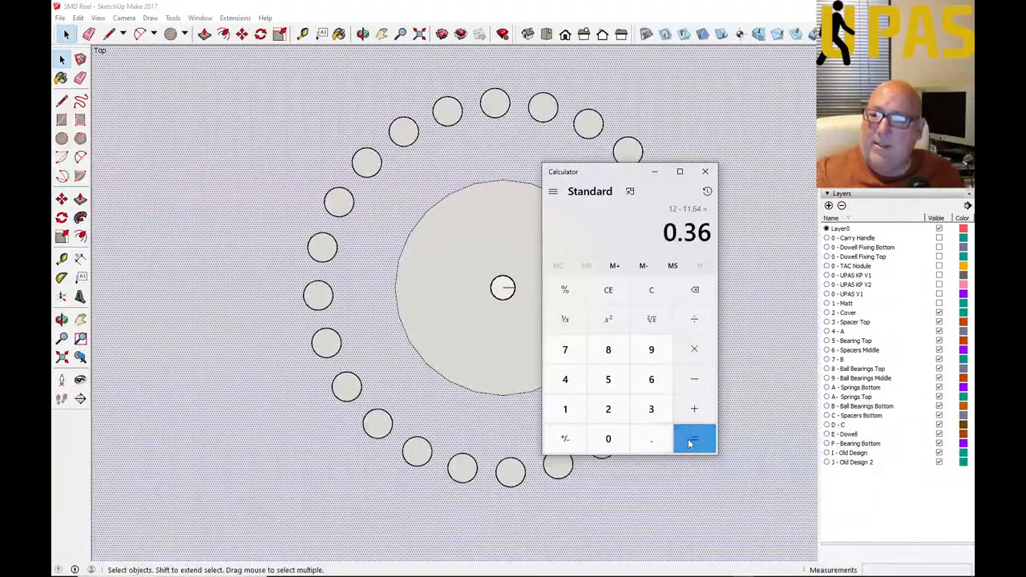
Step: Clear the previous result and calculate 12 minus 96 percent
left_click(607, 289)
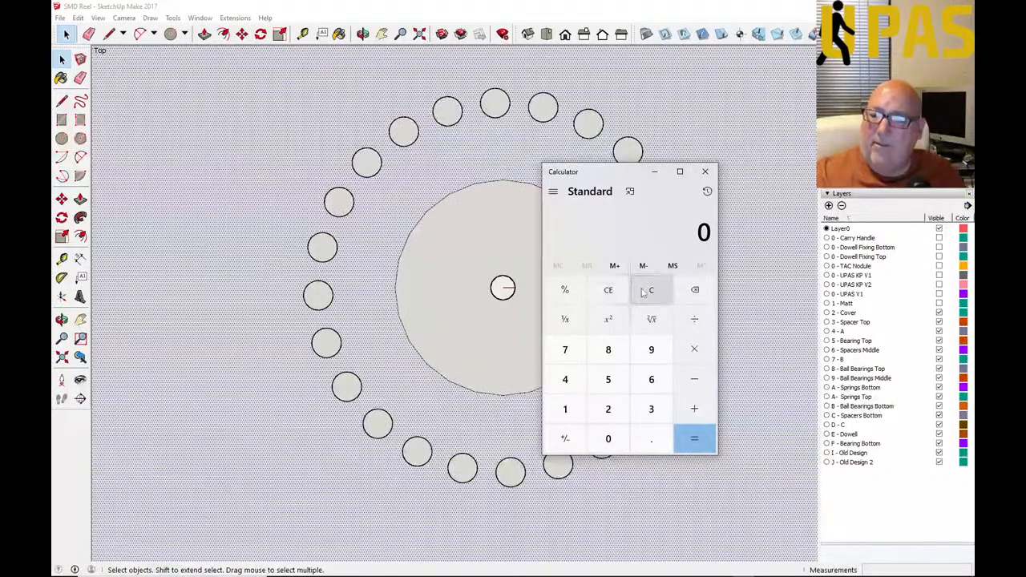
left_click(565, 408)
left_click(608, 409)
left_click(694, 379)
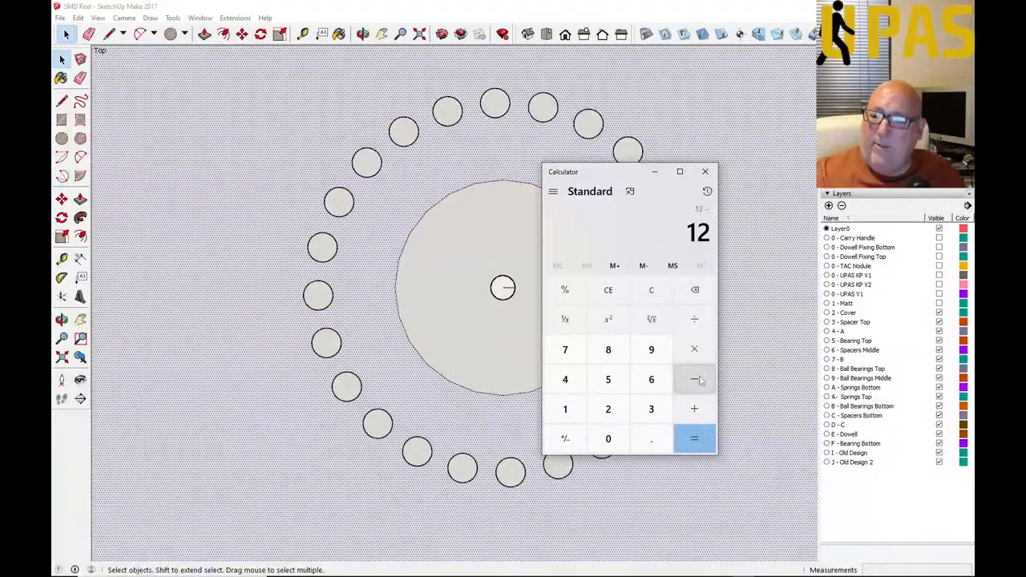
left_click(651, 350)
left_click(650, 379)
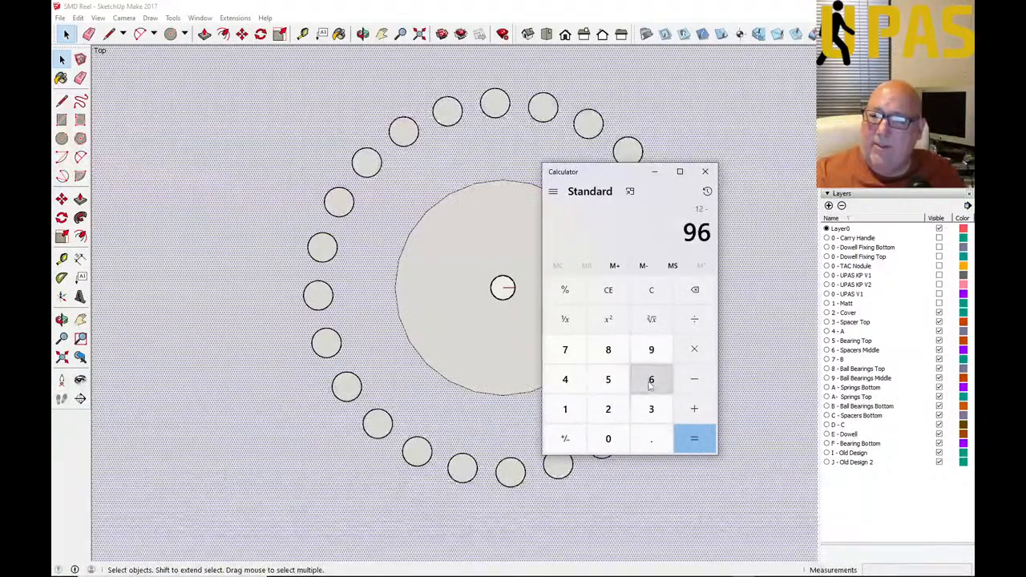
left_click(568, 291)
left_click(694, 438)
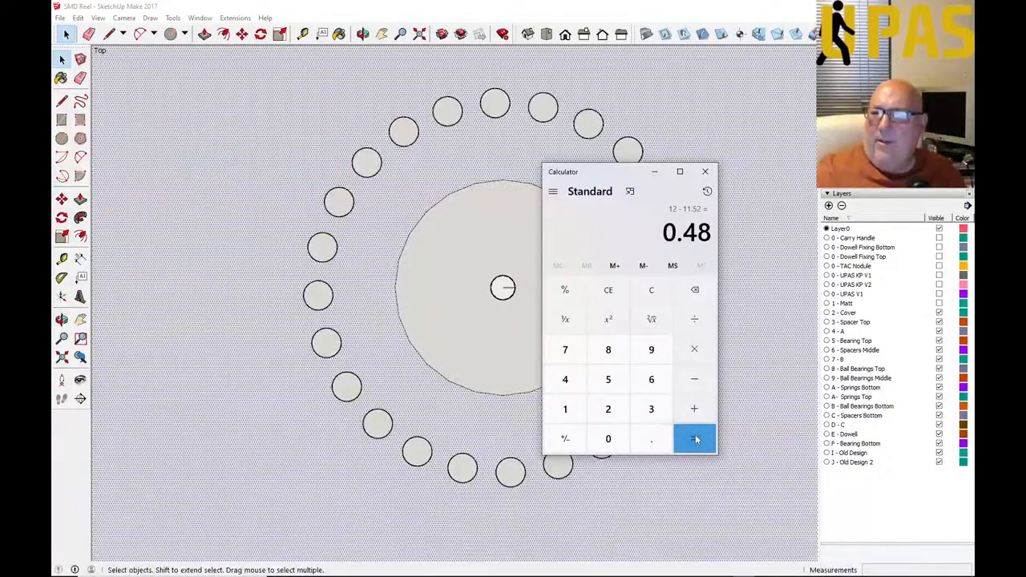
Step: Clear the previous result and calculate 12 minus 95.8 percent
left_click(650, 290)
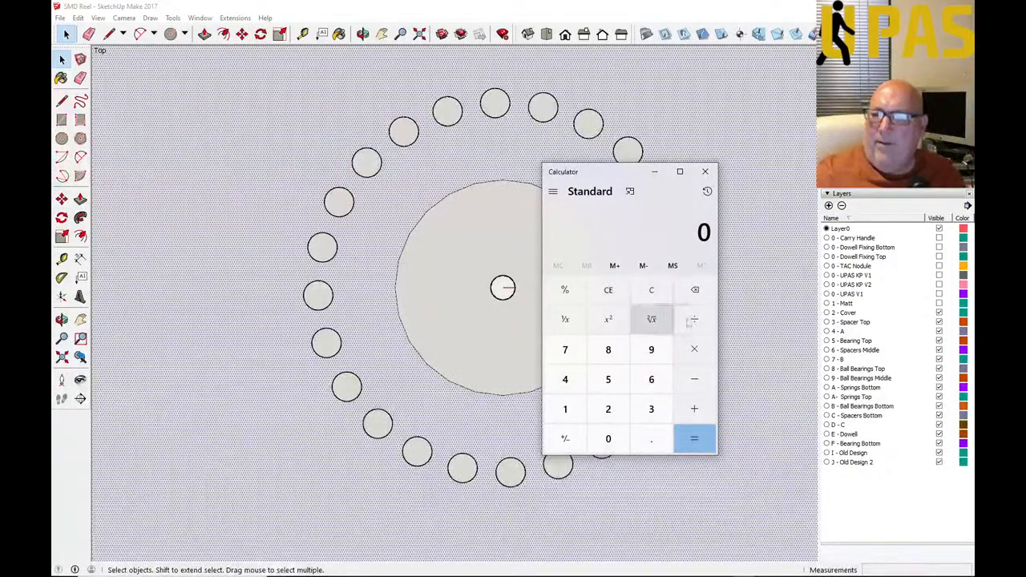
left_click(565, 408)
left_click(608, 409)
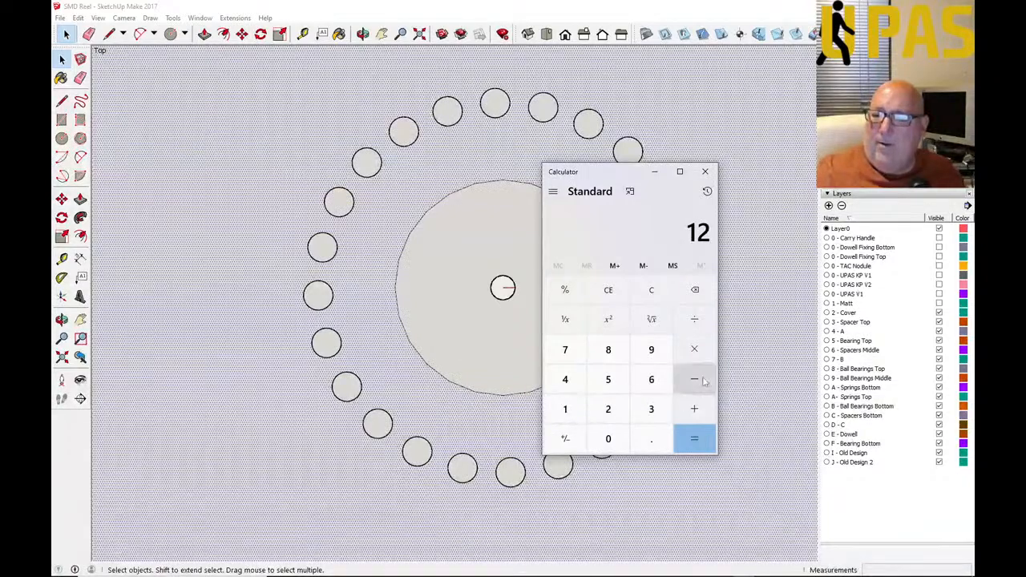
left_click(651, 351)
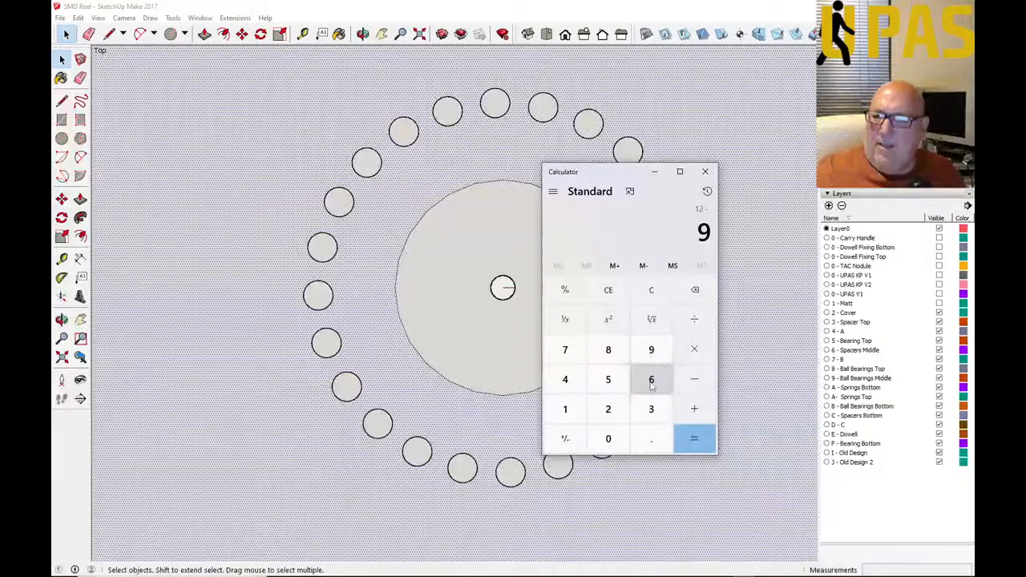
left_click(607, 379)
left_click(642, 438)
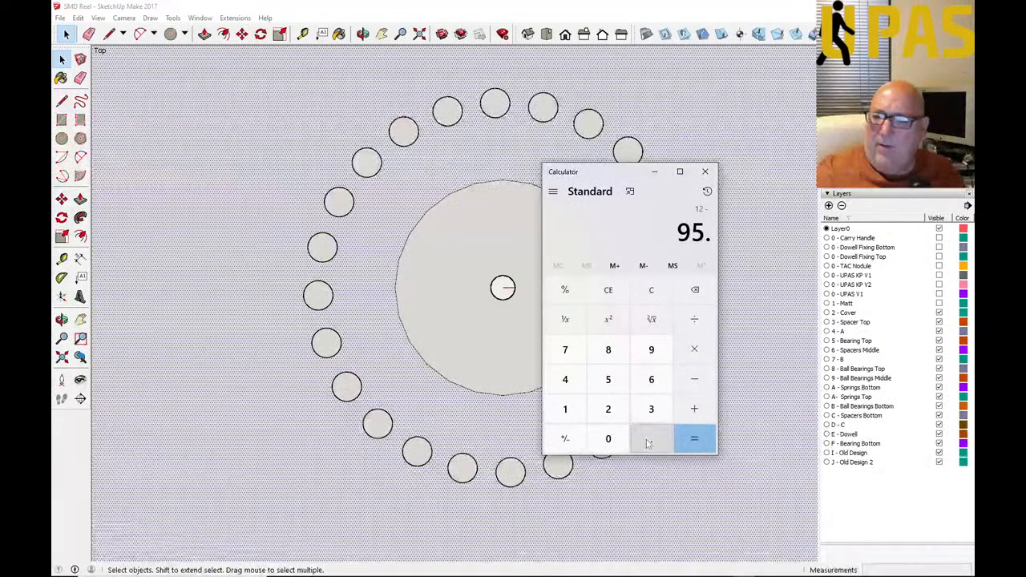
left_click(608, 353)
left_click(566, 292)
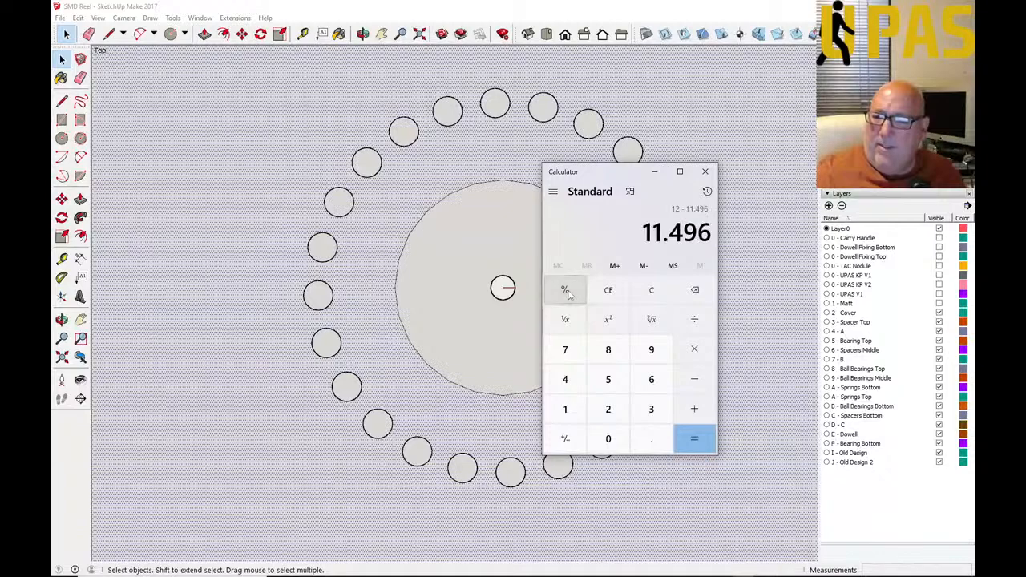
left_click(694, 446)
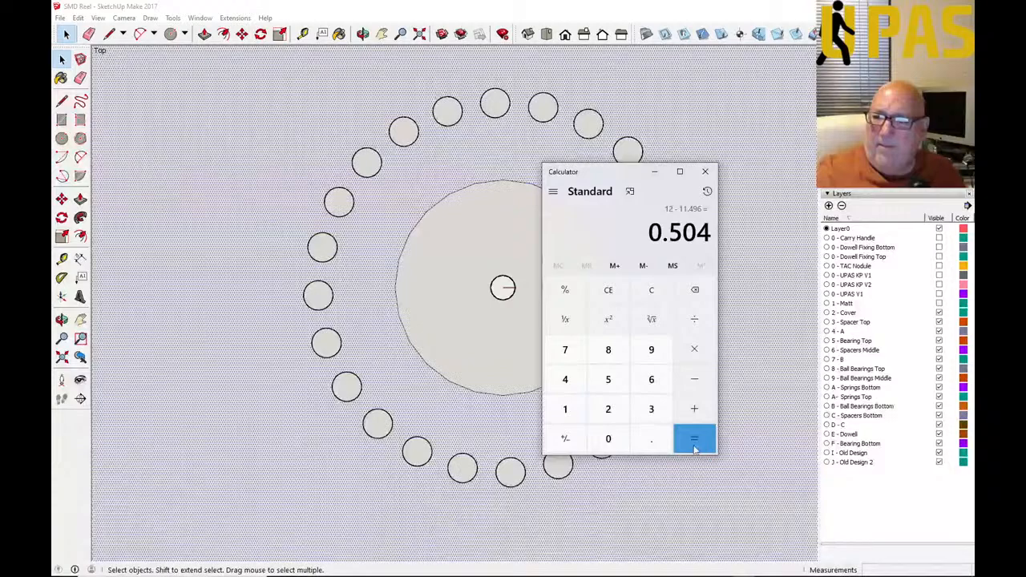
Step: Clear the previous result and calculate 12 minus 95.7 percent
left_click(651, 290)
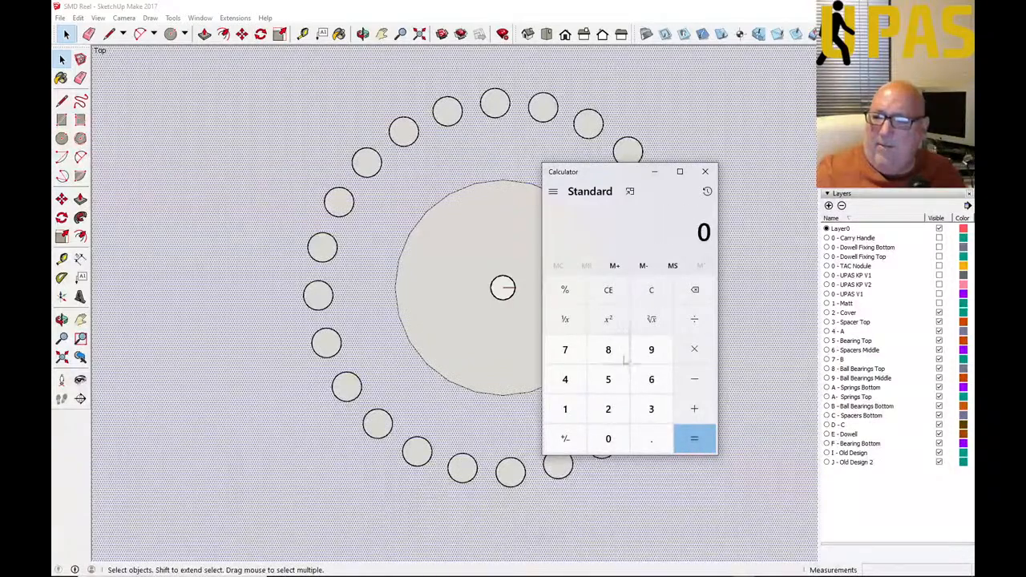
left_click(570, 412)
left_click(607, 409)
left_click(694, 379)
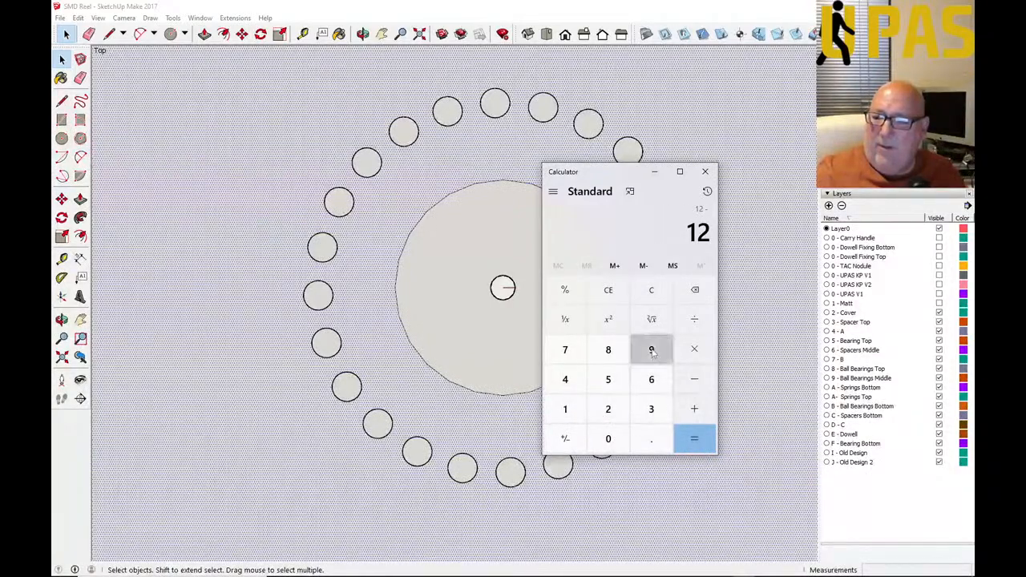
left_click(651, 350)
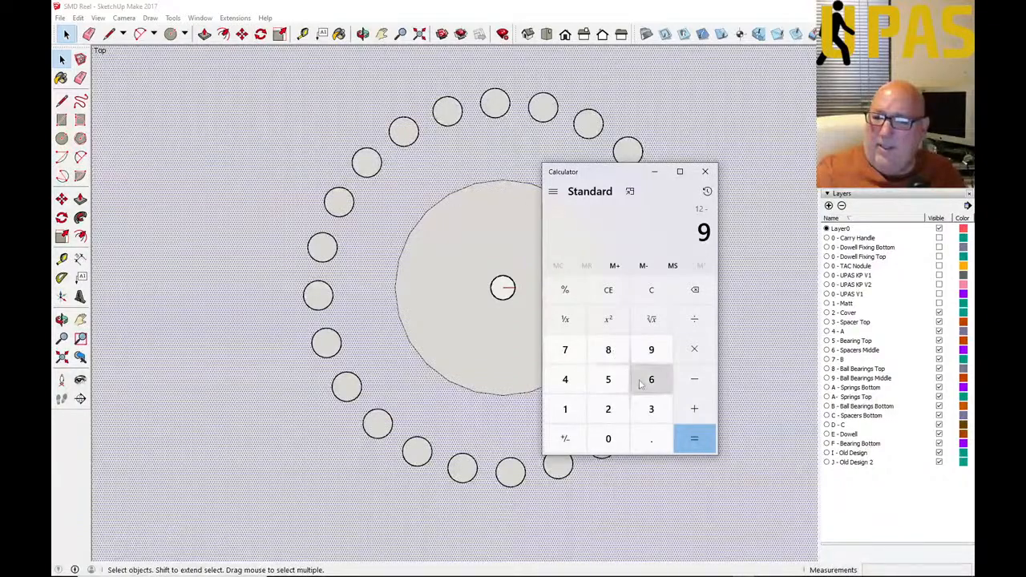
left_click(616, 383)
left_click(650, 438)
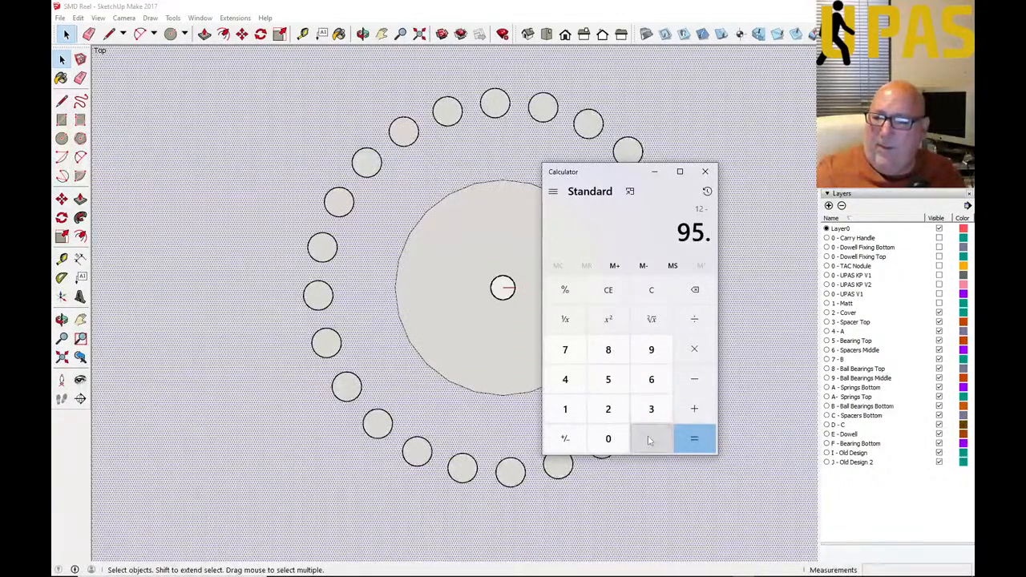
left_click(574, 354)
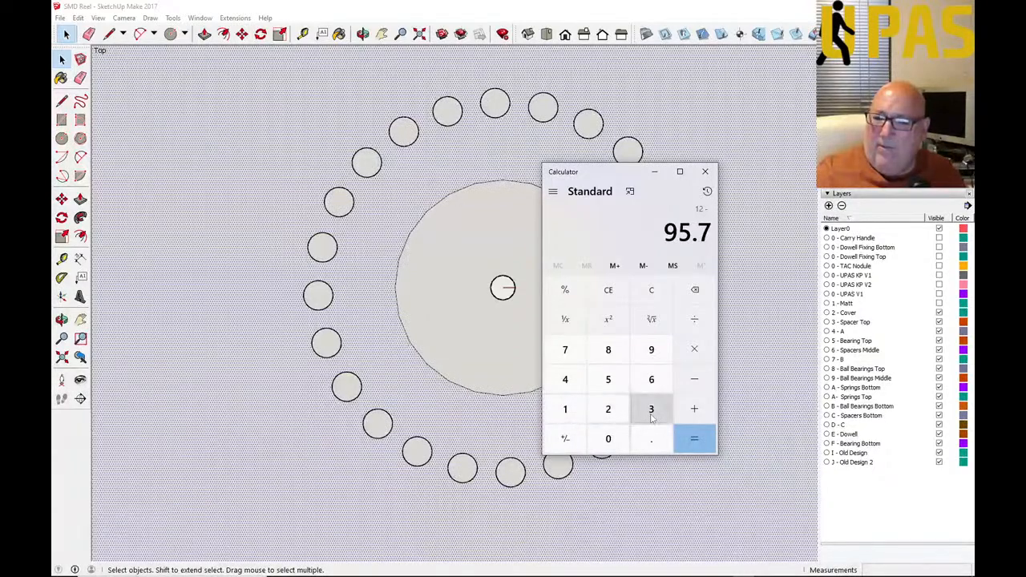
left_click(581, 303)
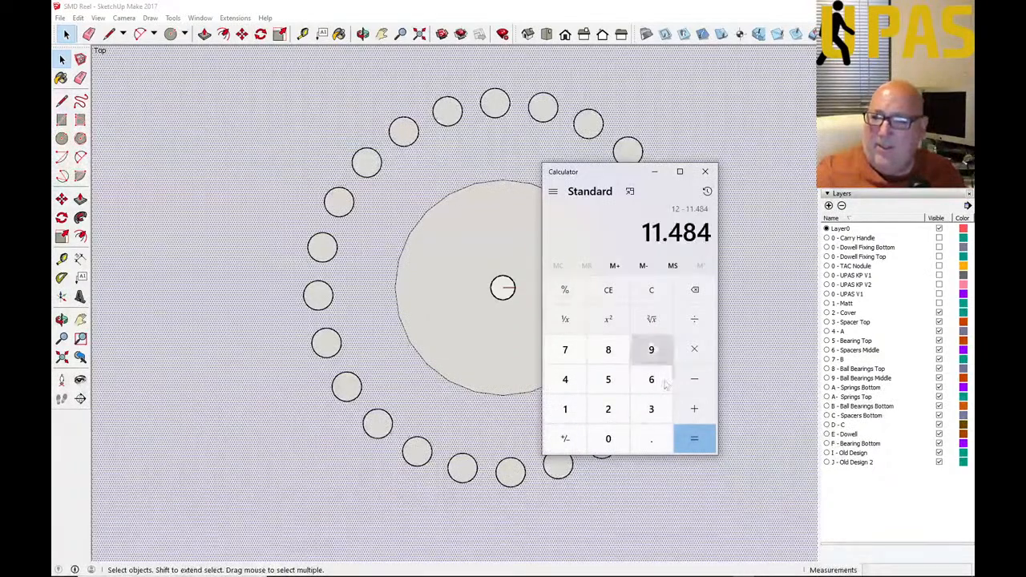
left_click(703, 446)
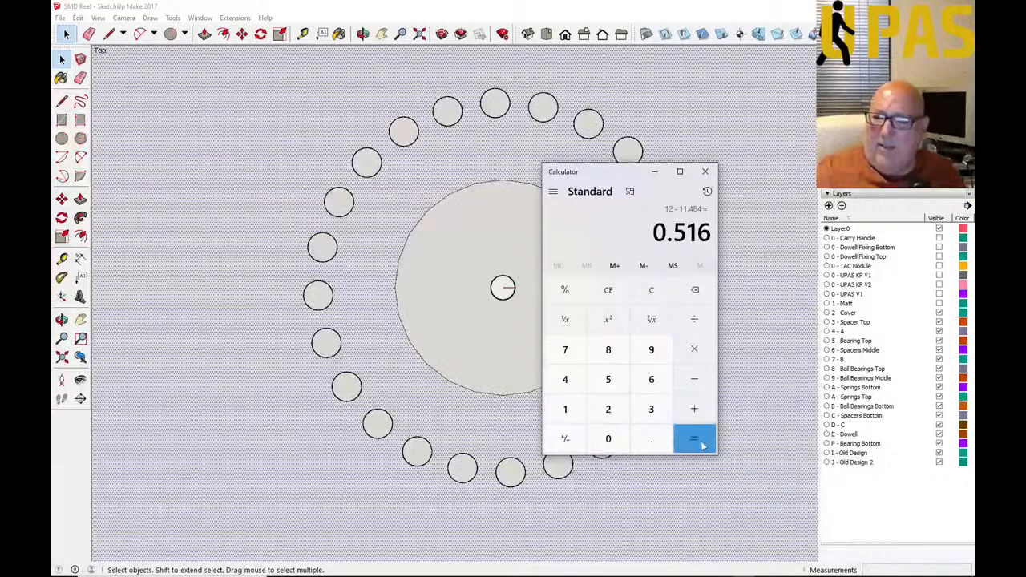
Step: Clear the result and repeat the calculation of 12 minus 95.7 percent to double-check it
left_click(651, 290)
left_click(565, 408)
left_click(608, 409)
left_click(699, 379)
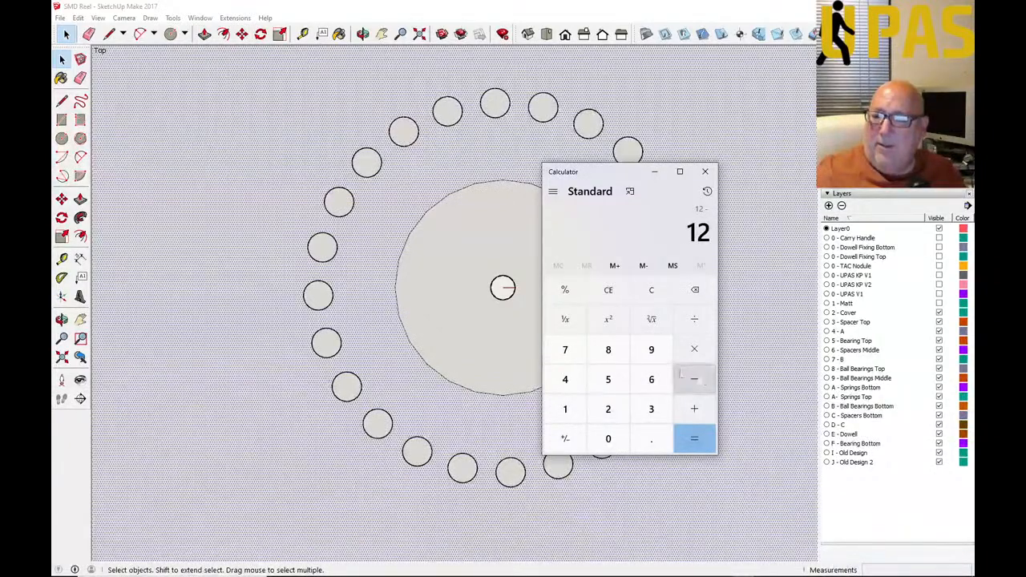
left_click(641, 352)
left_click(608, 379)
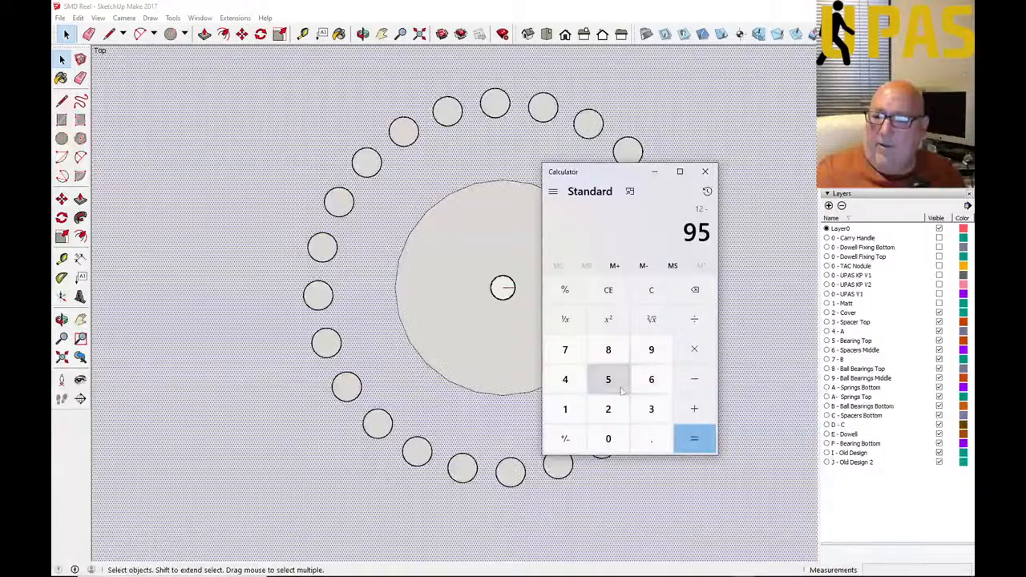
left_click(651, 438)
left_click(564, 349)
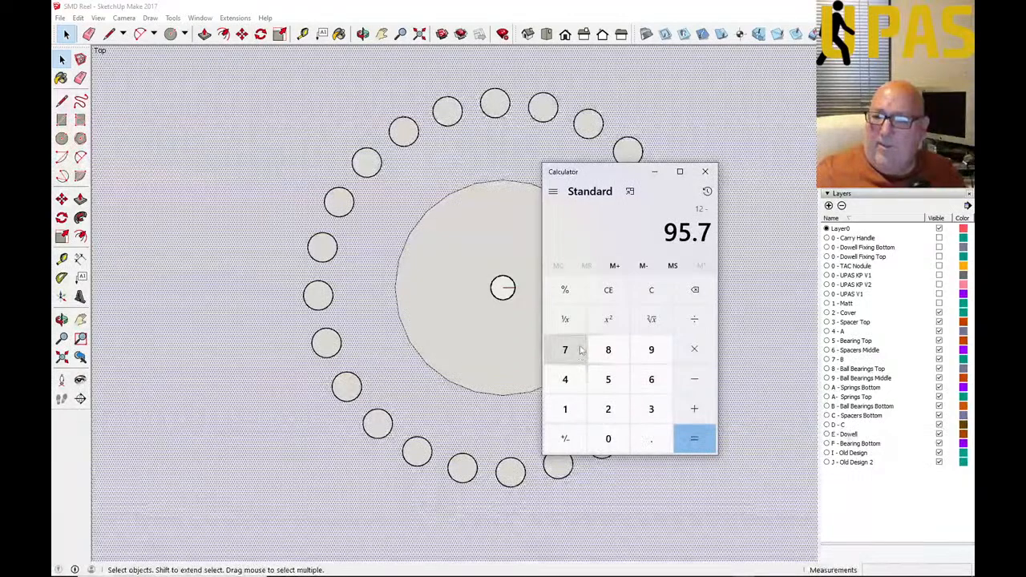
left_click(565, 290)
left_click(696, 440)
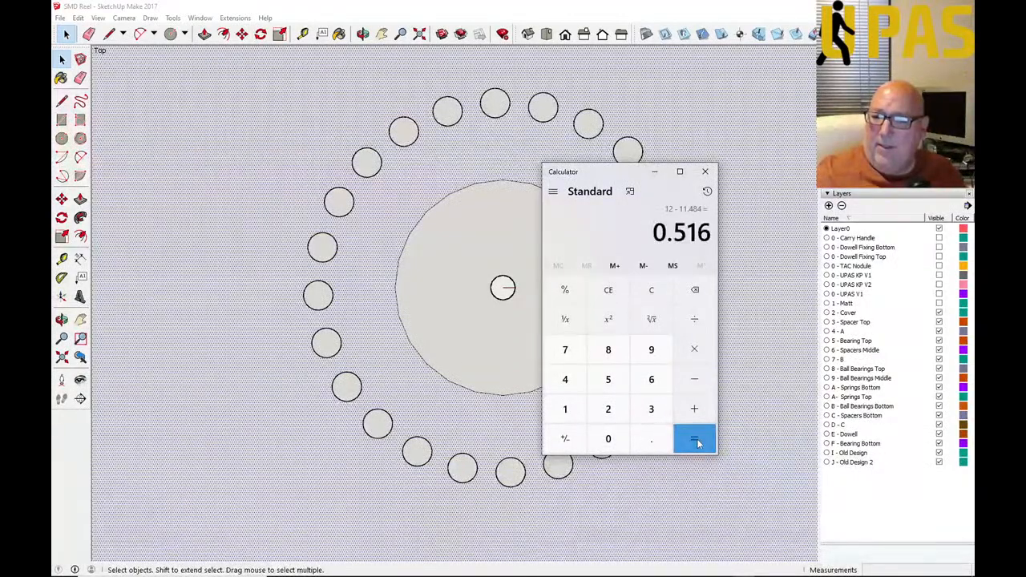
Step: Switch back to SketchUp, create the pocket cut inside the large centre circle at 95.7% depth, and save the model
left_click(654, 172)
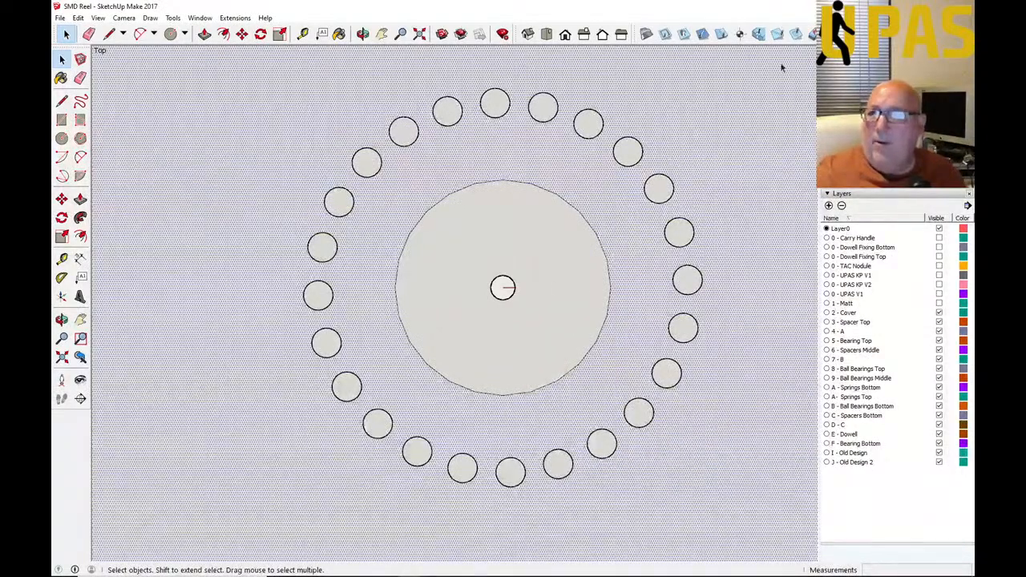
left_click(802, 37)
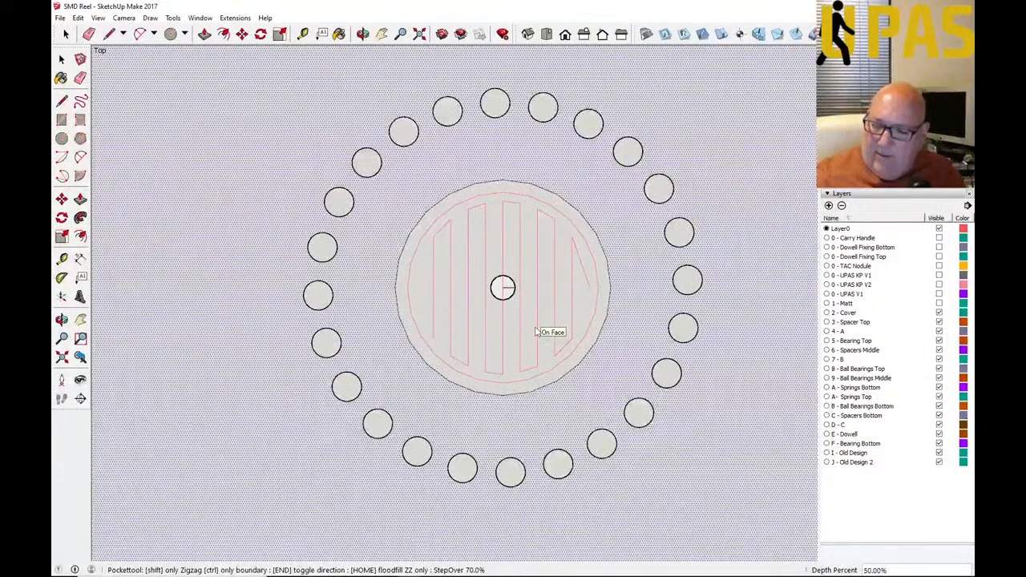
type(".7")
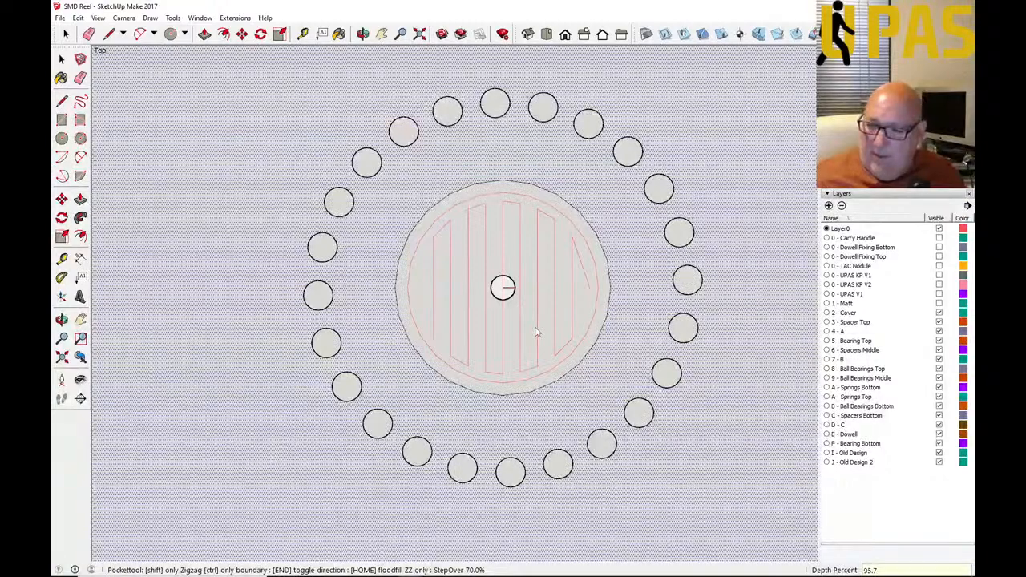
key("Return")
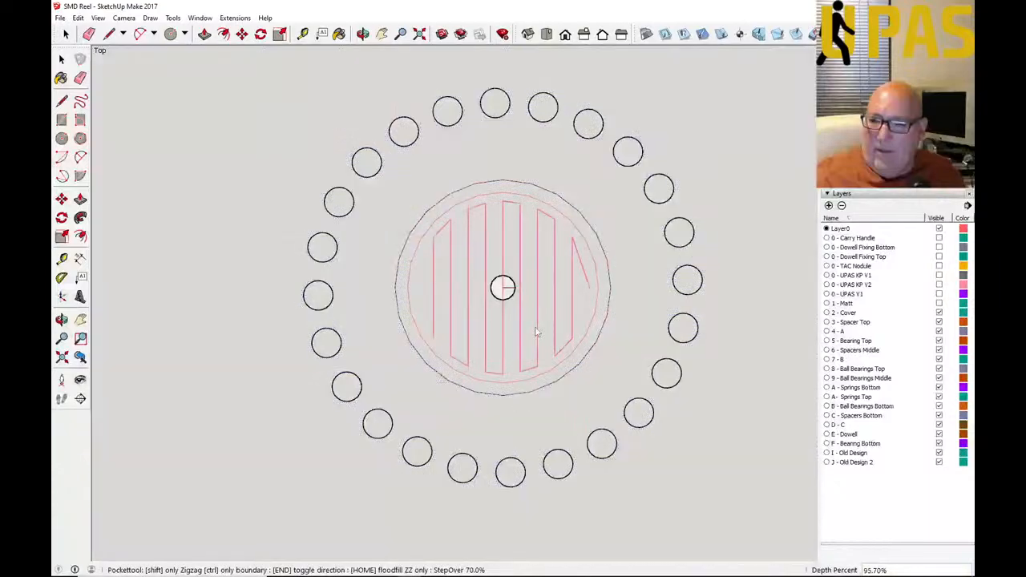
left_click(59, 17)
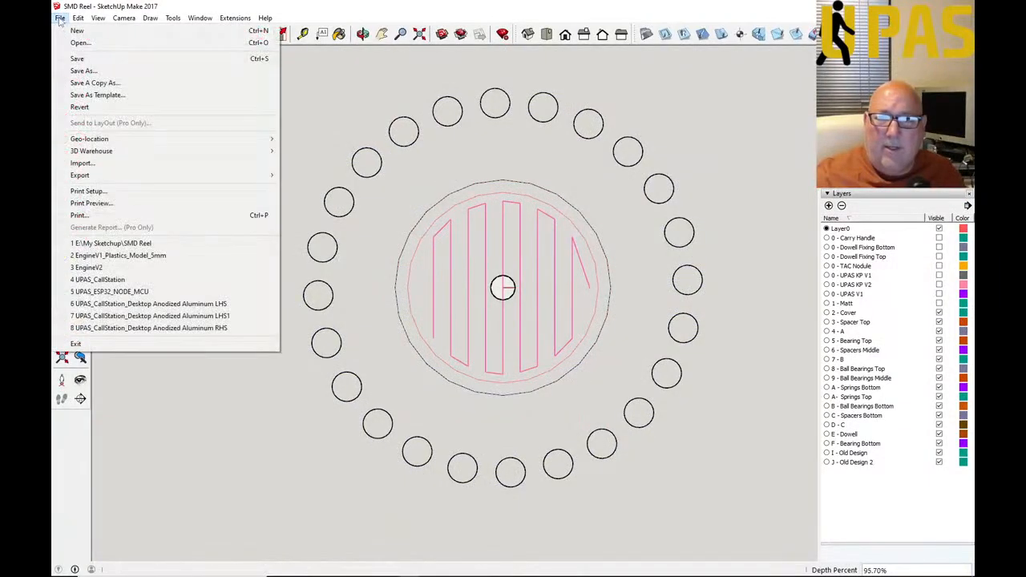
left_click(67, 58)
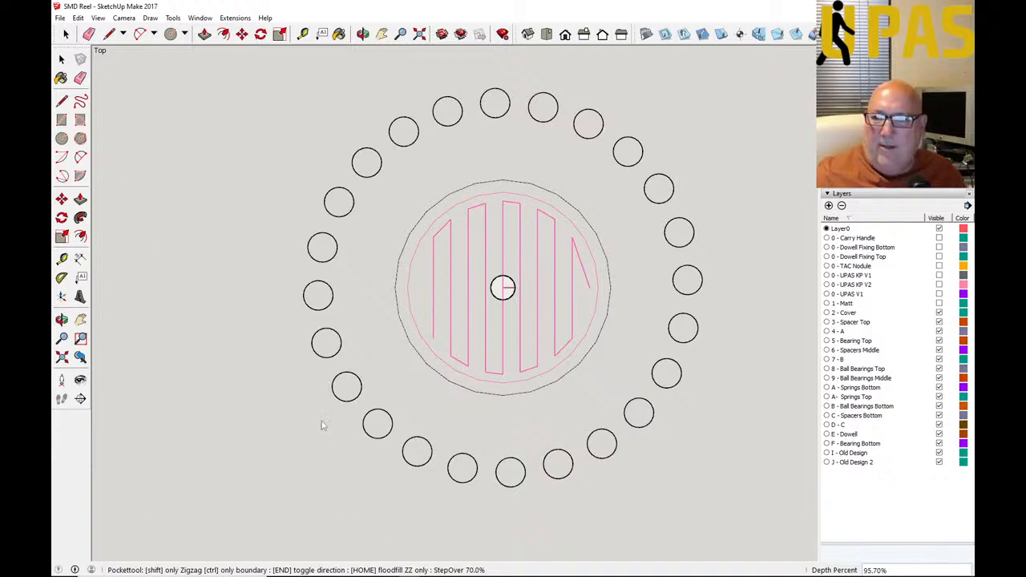
Step: Leave the pocket tool, switch to Calculator, recalculate 12 minus 95.7 percent, and return to SketchUp
key("space")
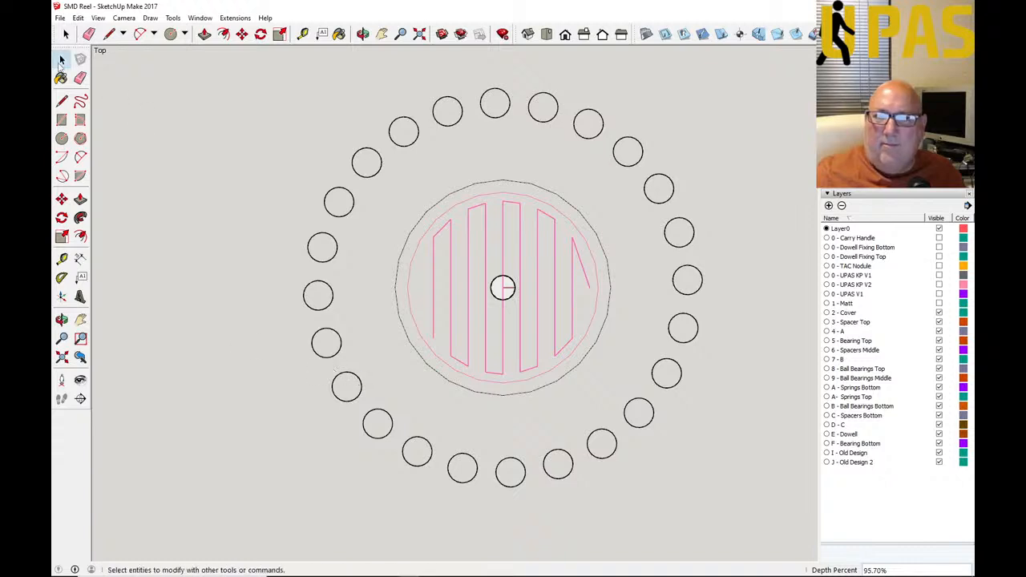
scroll(264, 243, "down", 1)
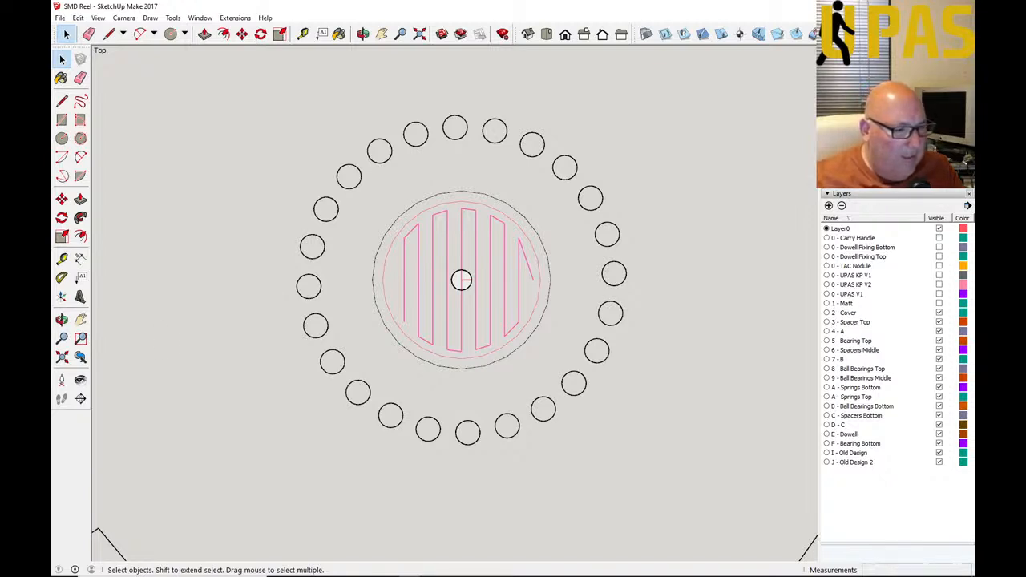
key("alt+Tab")
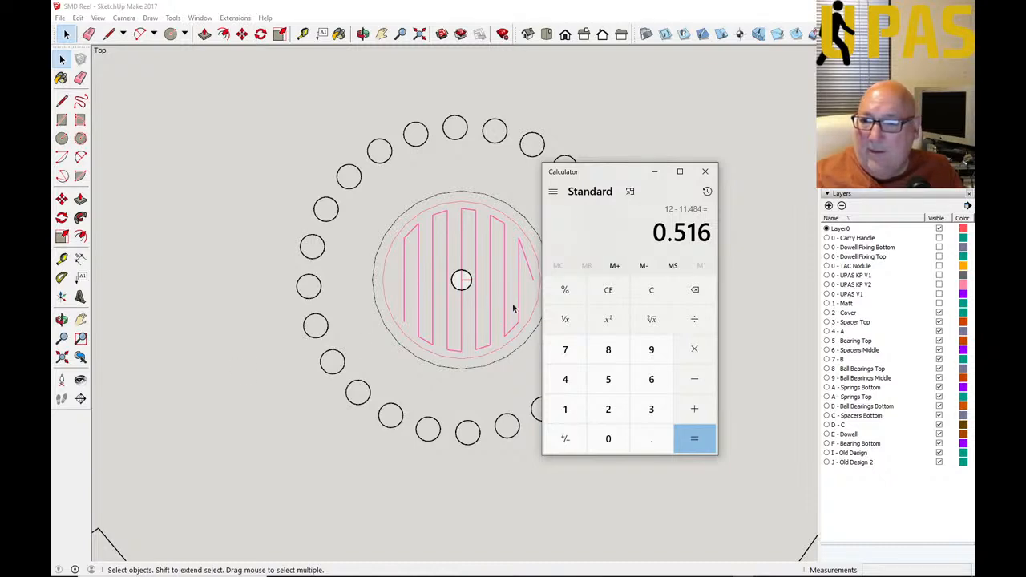
left_click(607, 290)
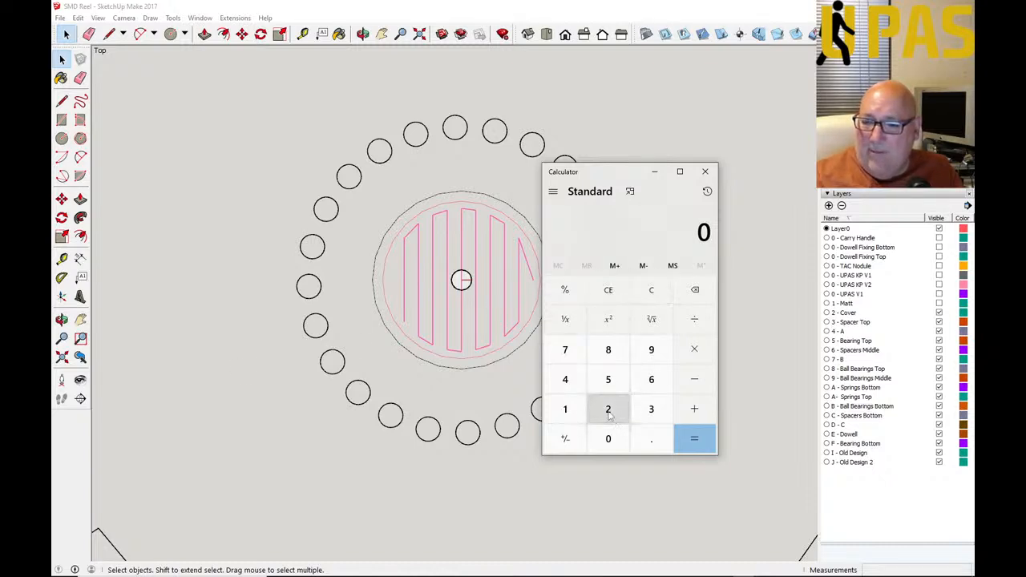
left_click(565, 409)
left_click(607, 409)
left_click(694, 380)
left_click(651, 350)
left_click(610, 383)
left_click(651, 438)
left_click(565, 349)
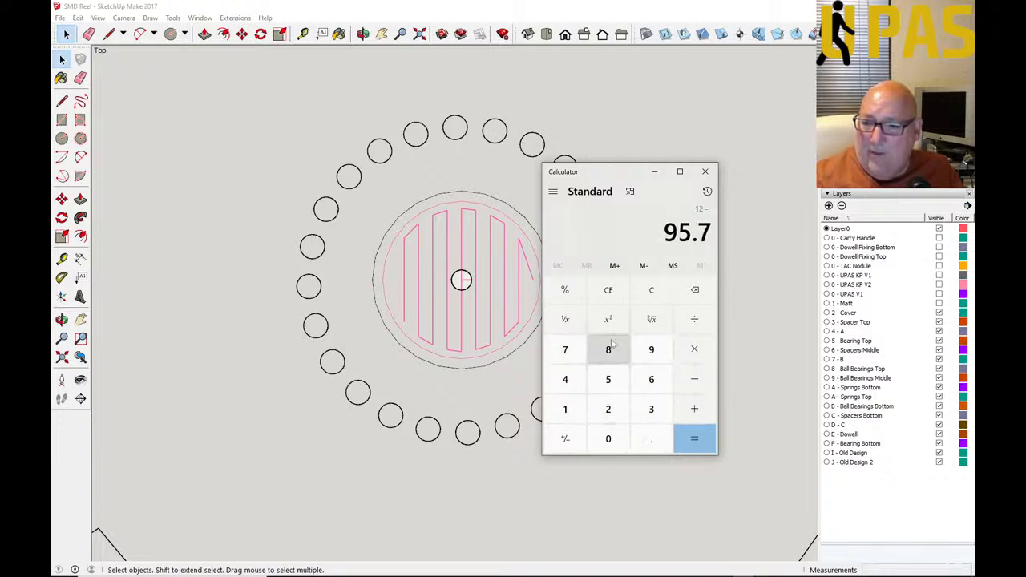
left_click(571, 293)
left_click(694, 437)
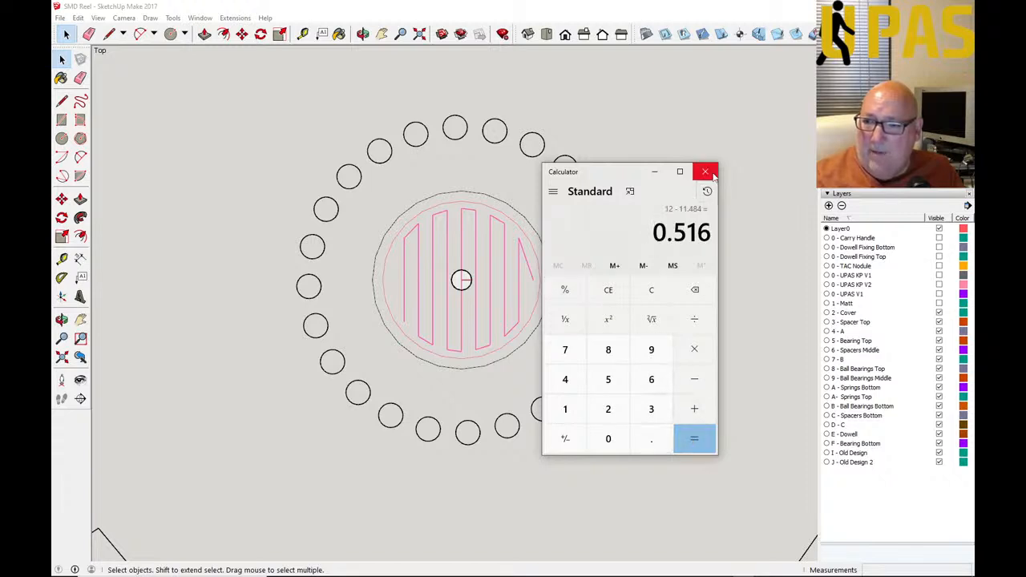
left_click(654, 172)
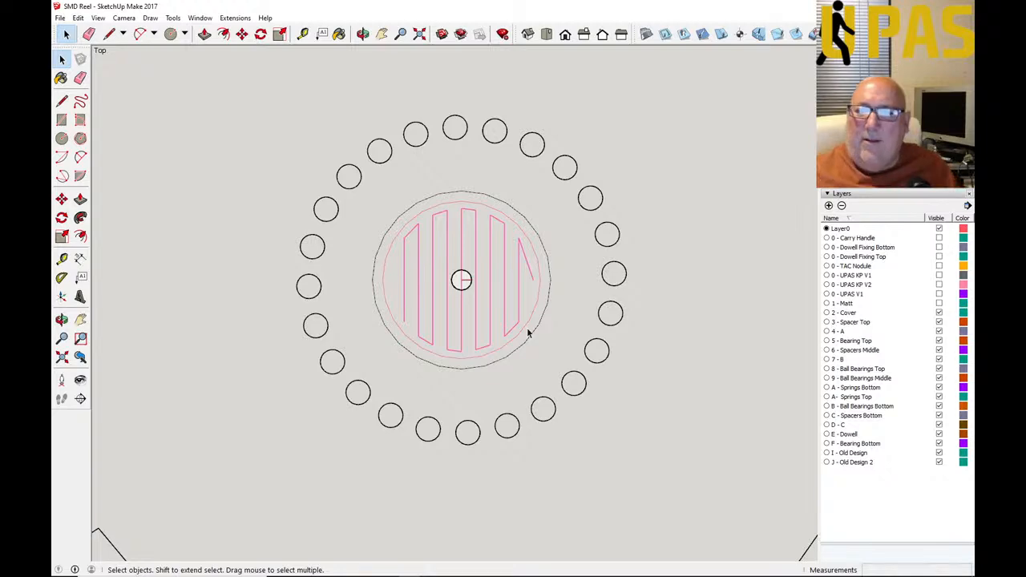
Step: Measure the diameter of the topmost small hole in the ring around the pocketed centre circle
scroll(495, 326, "down", 4)
scroll(464, 329, "down", 3)
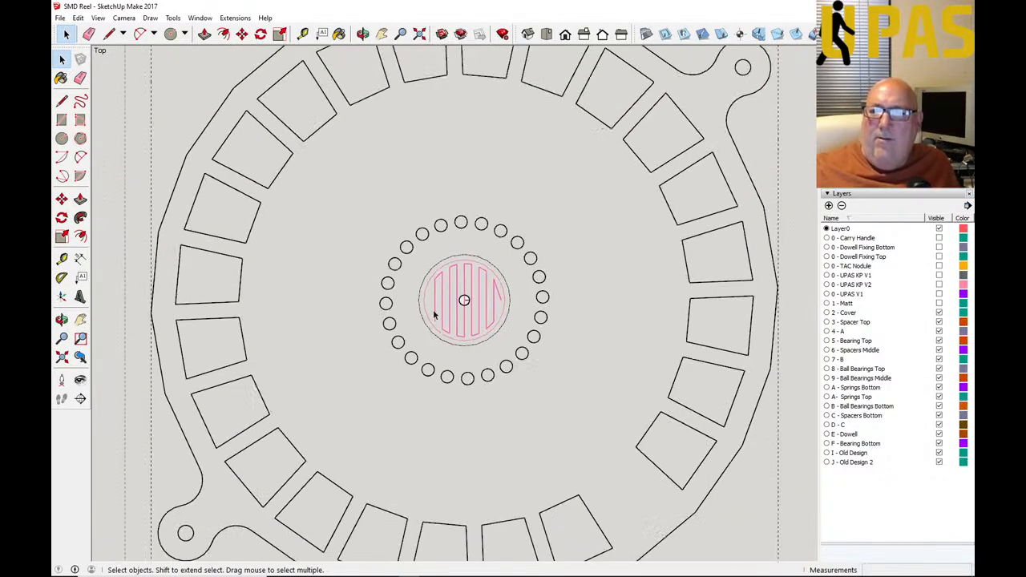
scroll(435, 301, "up", 4)
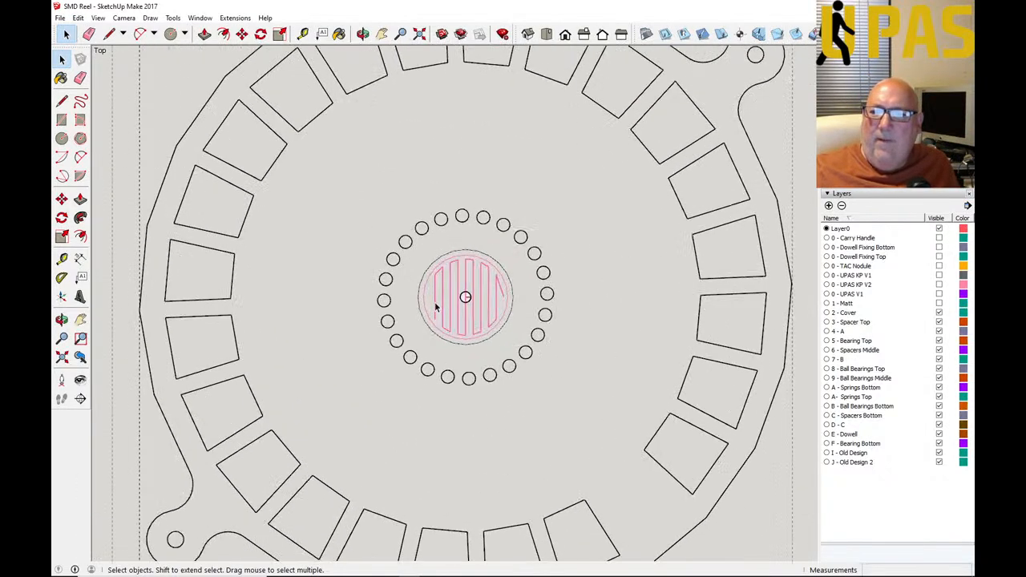
scroll(352, 301, "down", 2)
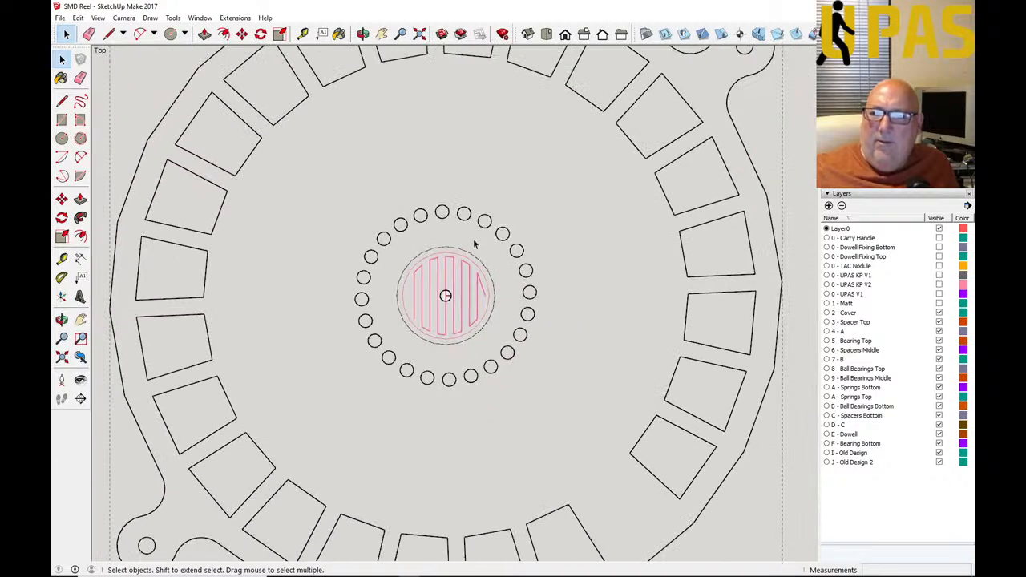
scroll(435, 225, "up", 3)
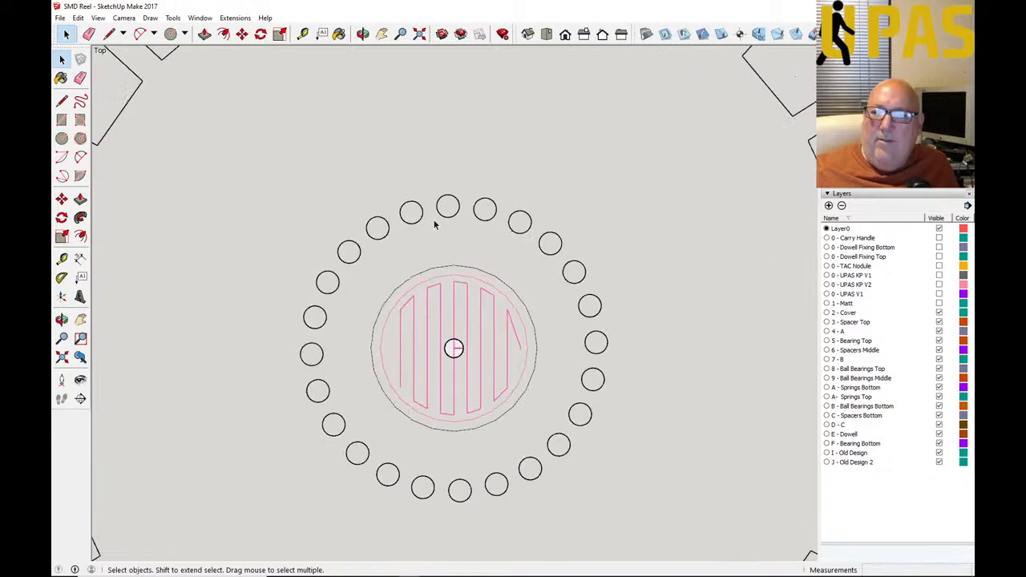
left_click(302, 34)
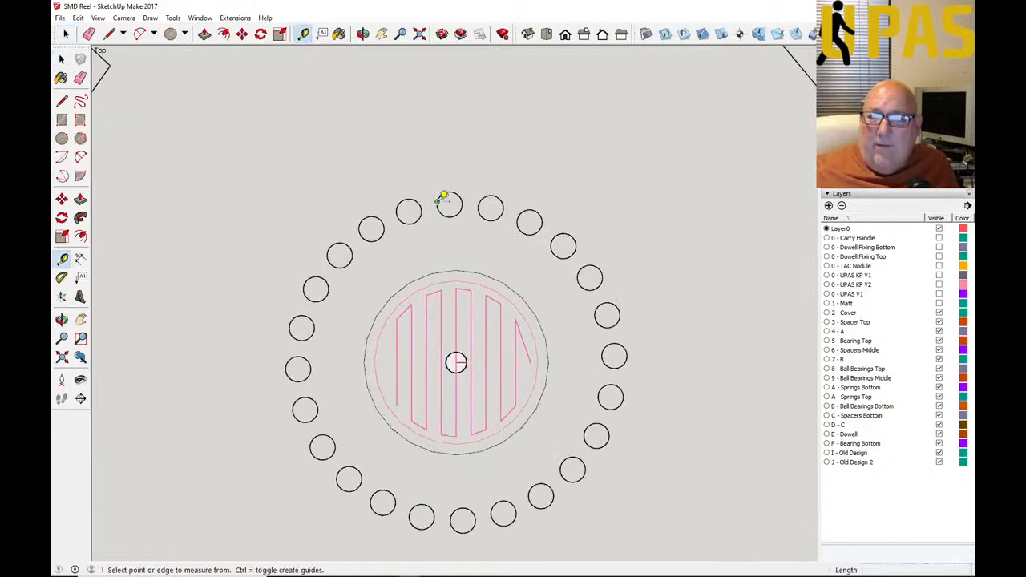
left_click(438, 205)
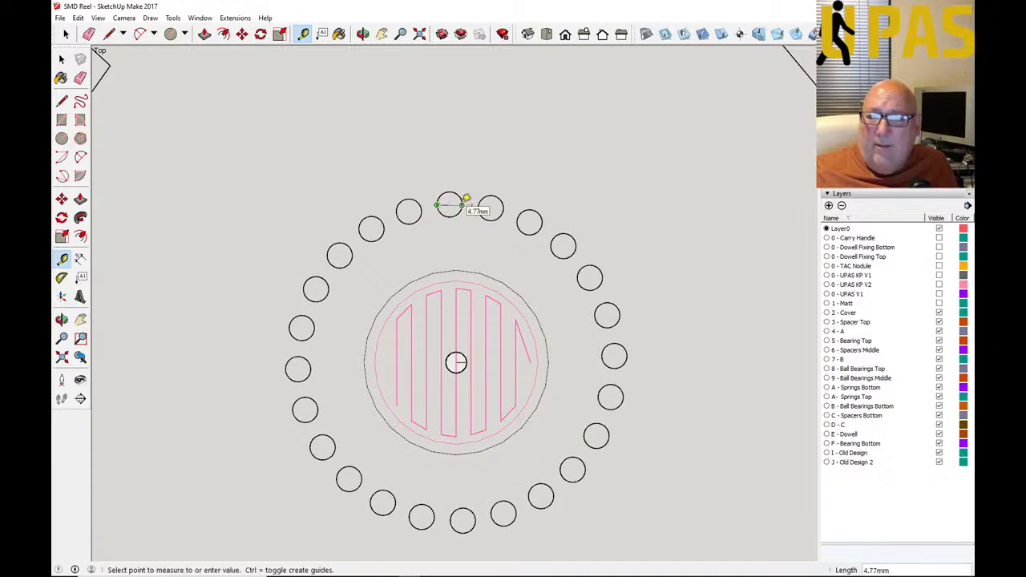
scroll(467, 196, "up", 3)
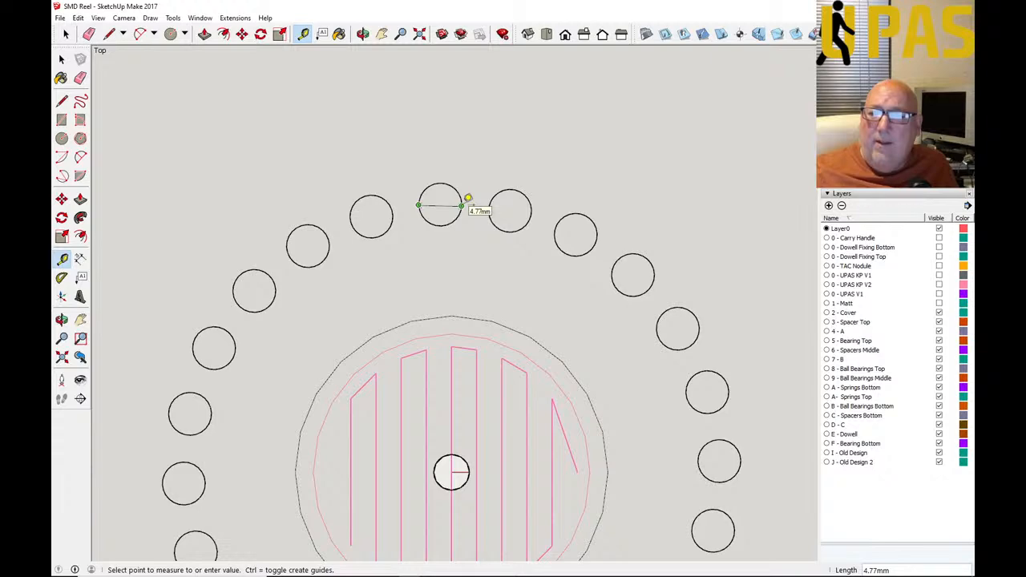
scroll(467, 196, "down", 5)
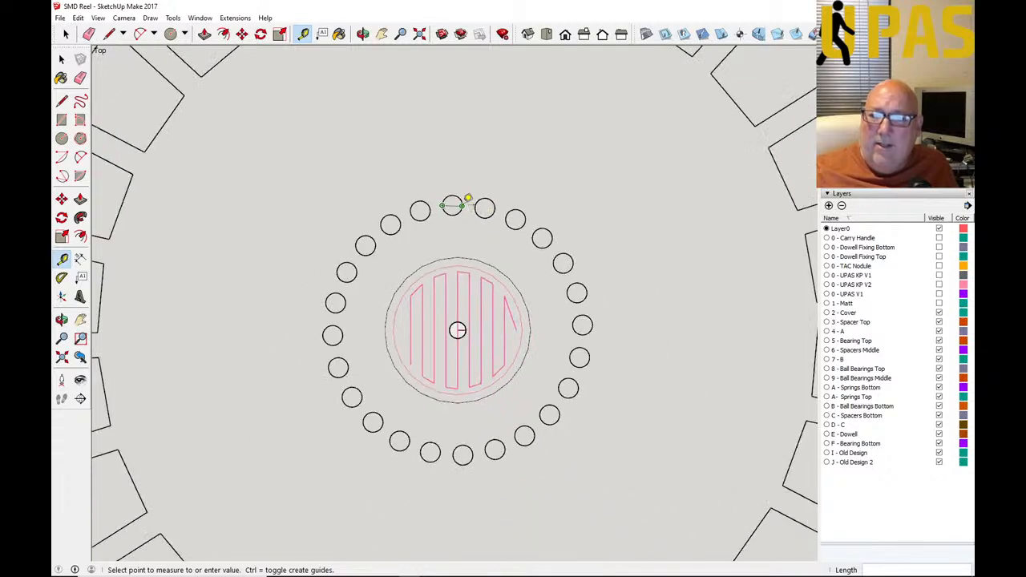
scroll(467, 196, "down", 1)
left_click(61, 59)
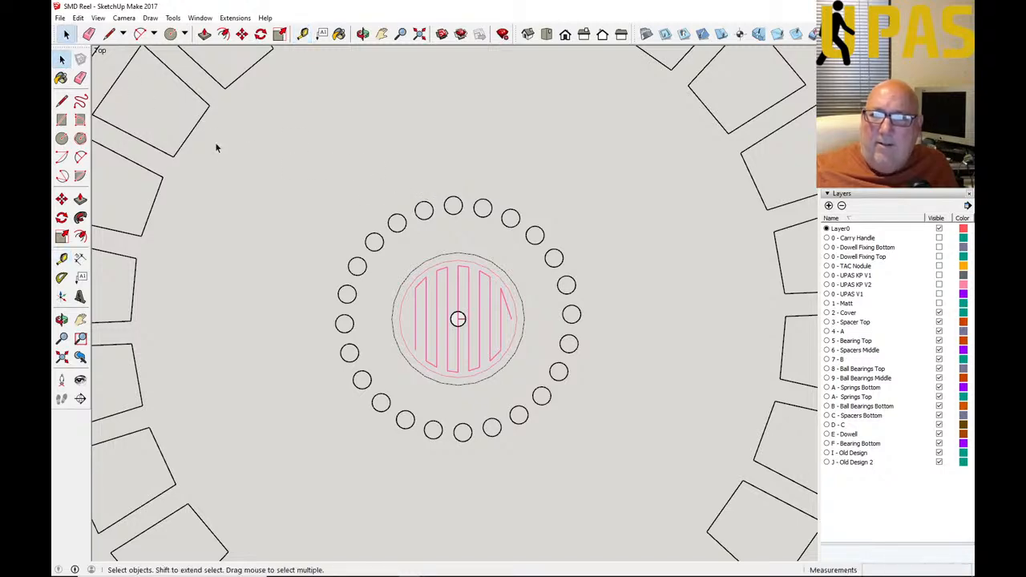
scroll(224, 157, "down", 1)
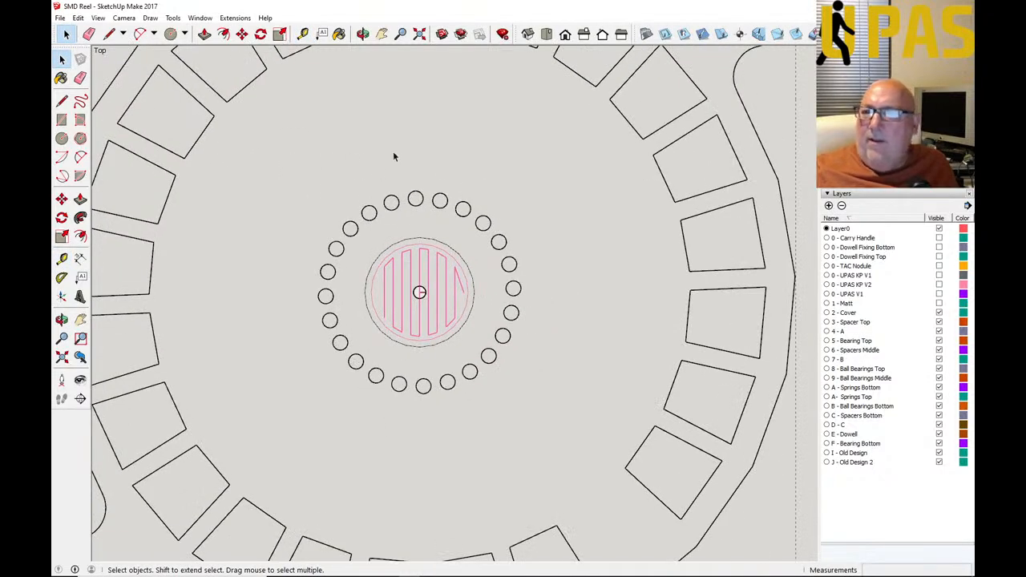
scroll(571, 226, "down", 1)
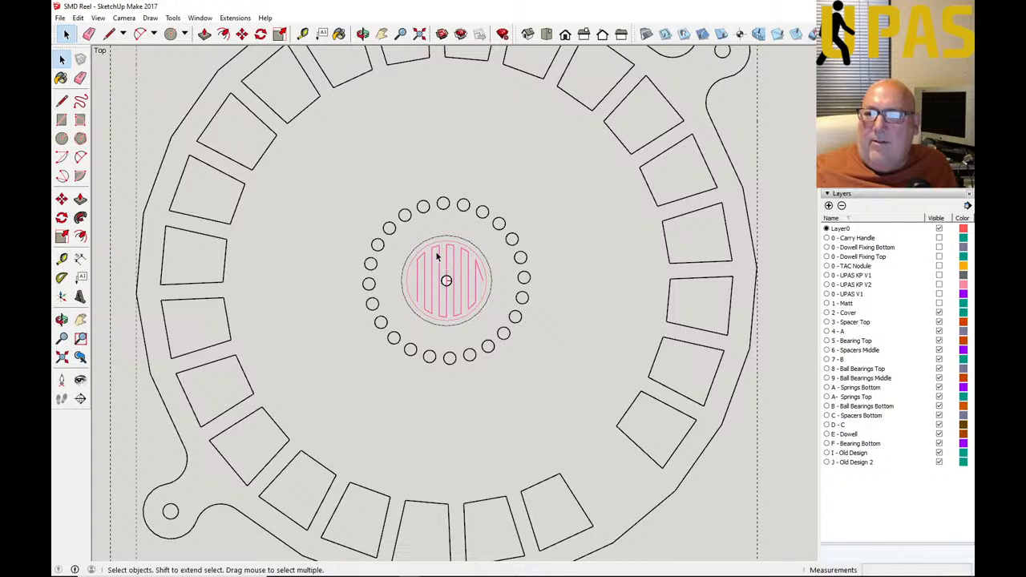
scroll(410, 230, "up", 2)
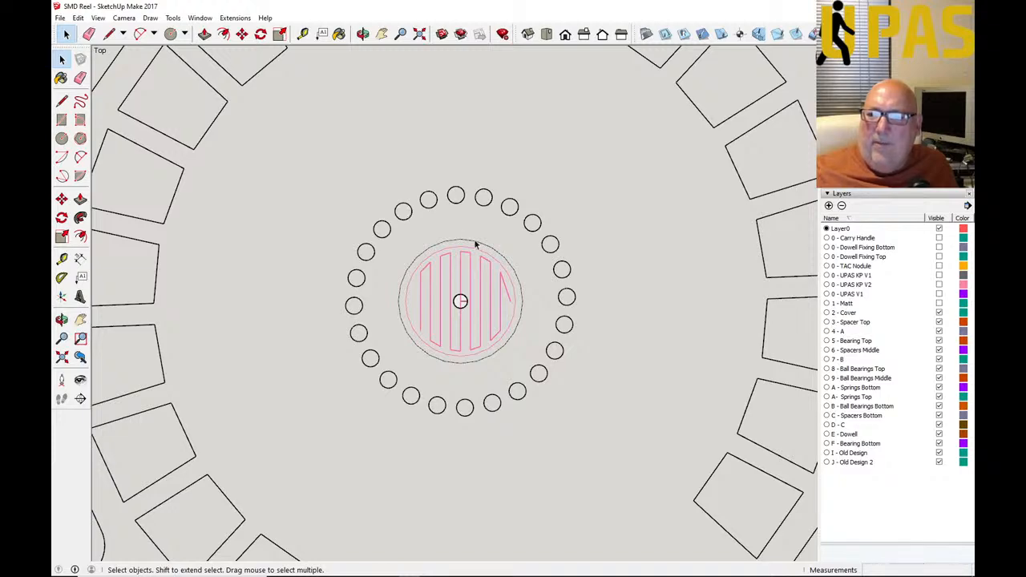
scroll(475, 245, "down", 1)
scroll(473, 244, "down", 2)
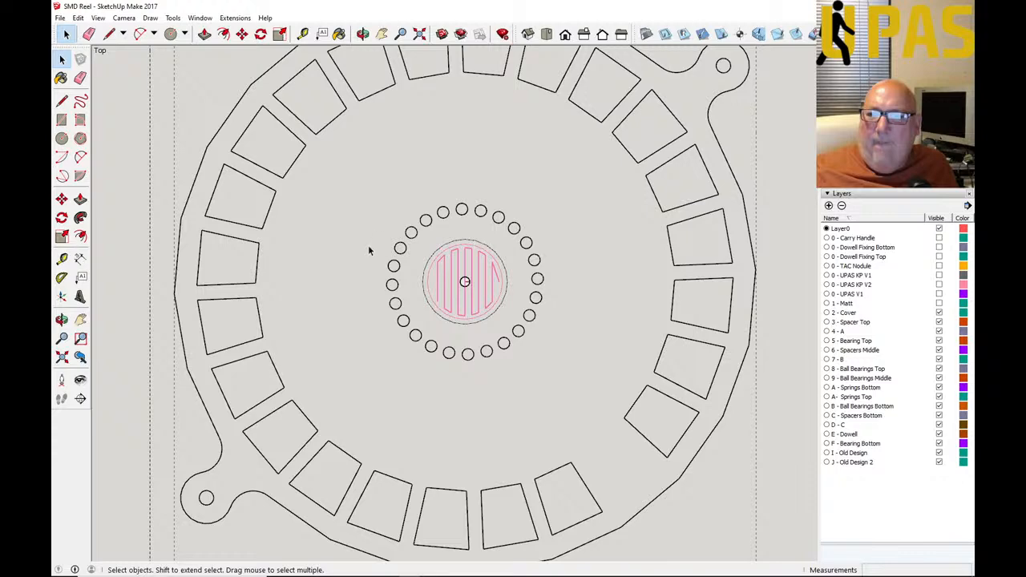
scroll(428, 268, "down", 1)
scroll(447, 264, "up", 3)
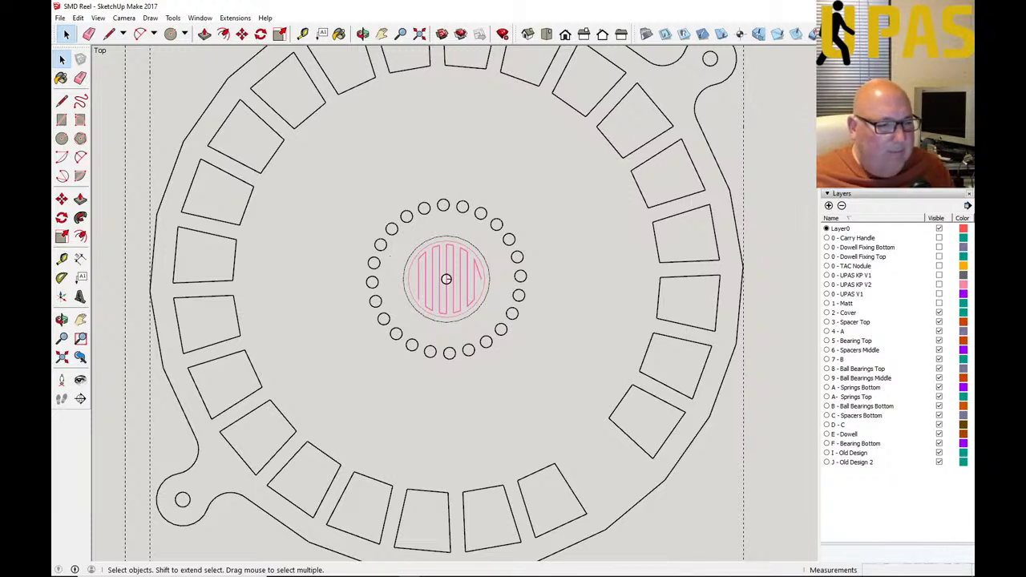
Step: Switch to Calculator, clear the previous result and calculate 12 minus 10 percent
key("alt+Tab")
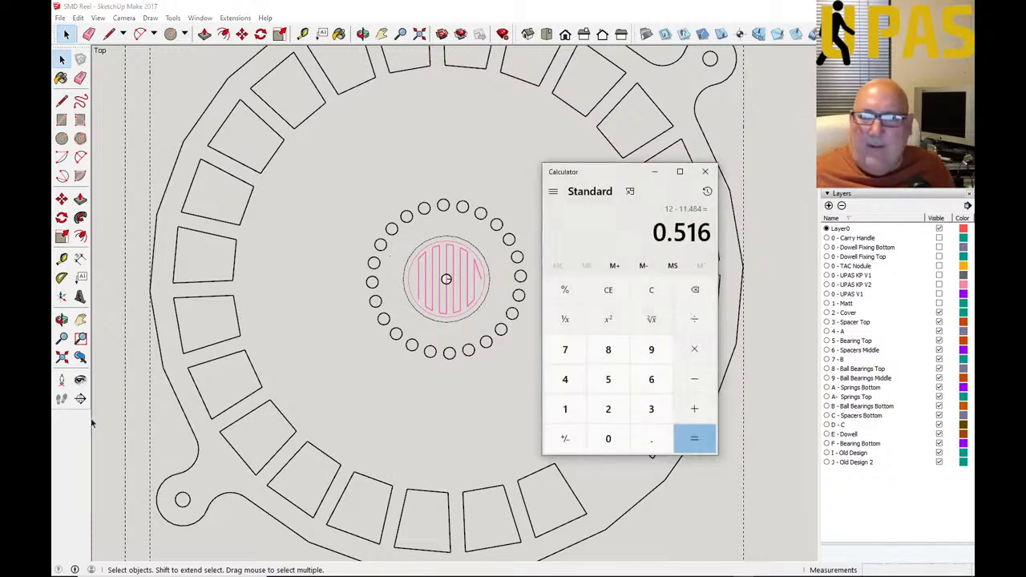
left_click(619, 296)
left_click(571, 412)
left_click(608, 413)
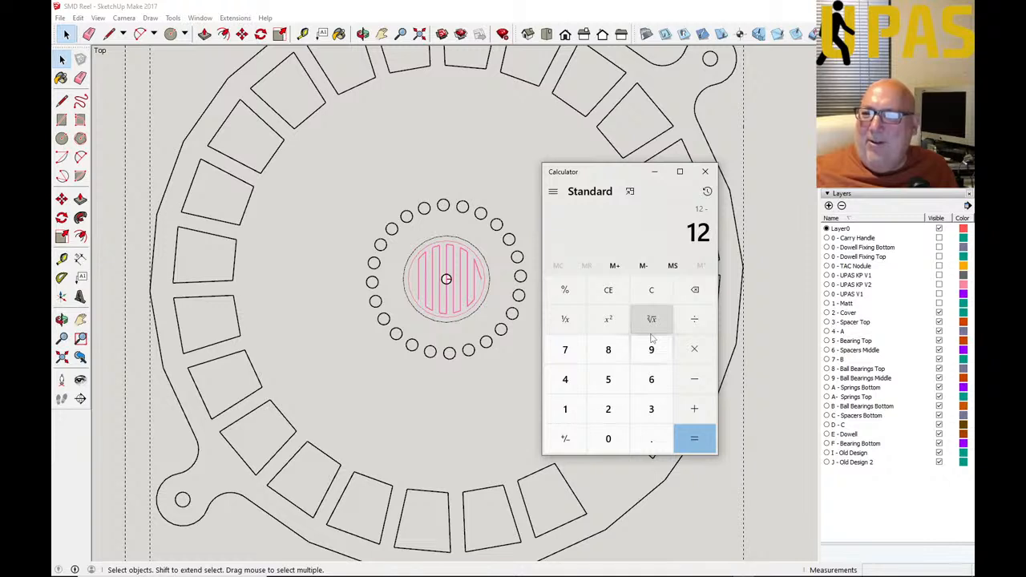
left_click(566, 409)
left_click(607, 438)
left_click(565, 292)
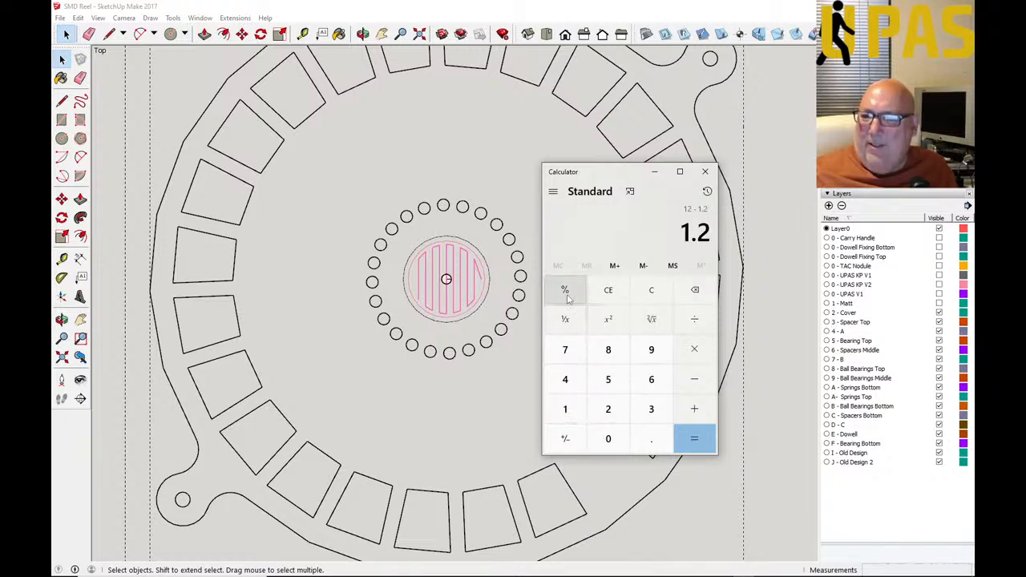
left_click(694, 439)
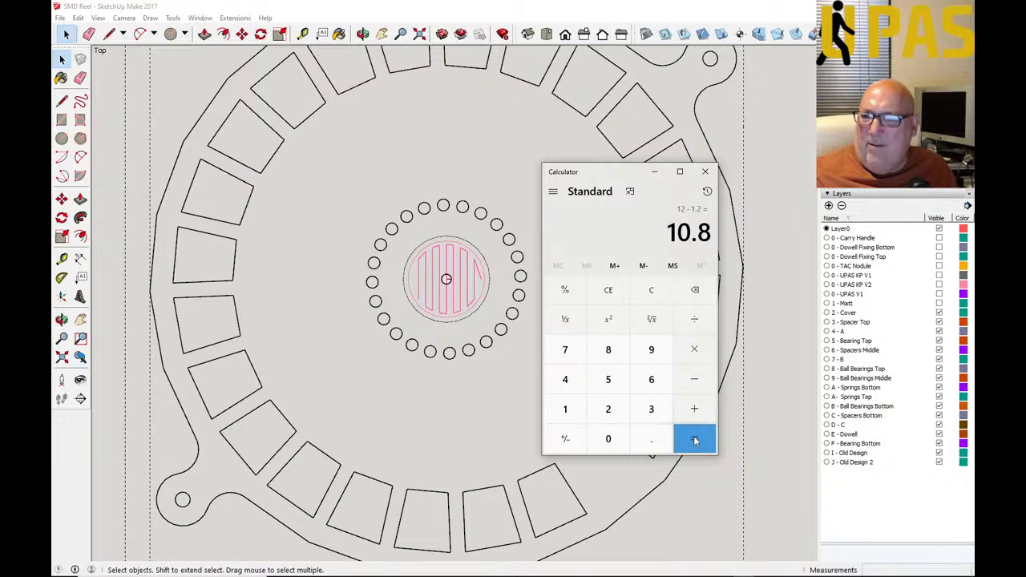
Step: Clear the previous result and calculate 12 minus 0.96
left_click(608, 290)
left_click(565, 408)
left_click(607, 411)
left_click(686, 383)
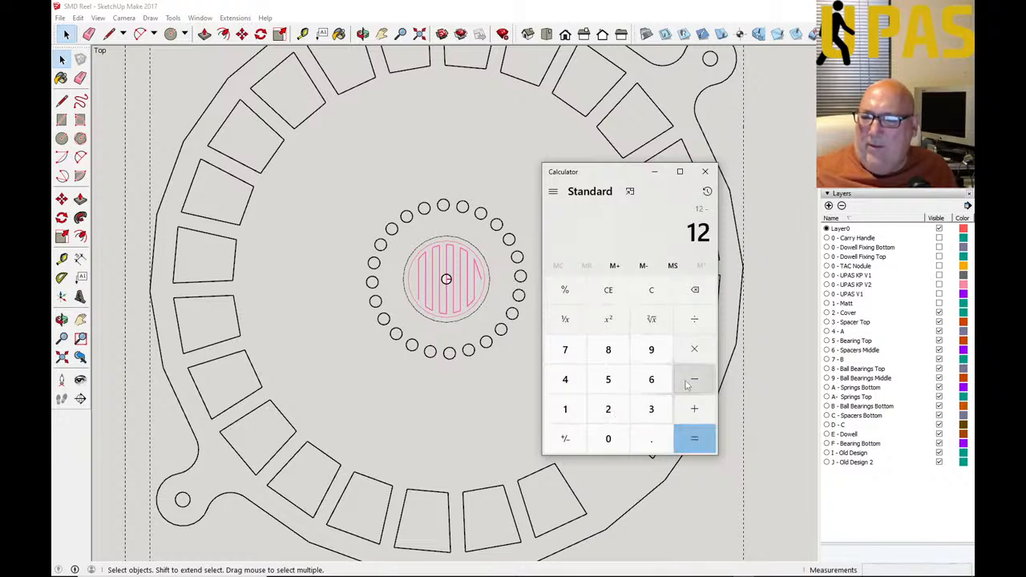
type("0.96")
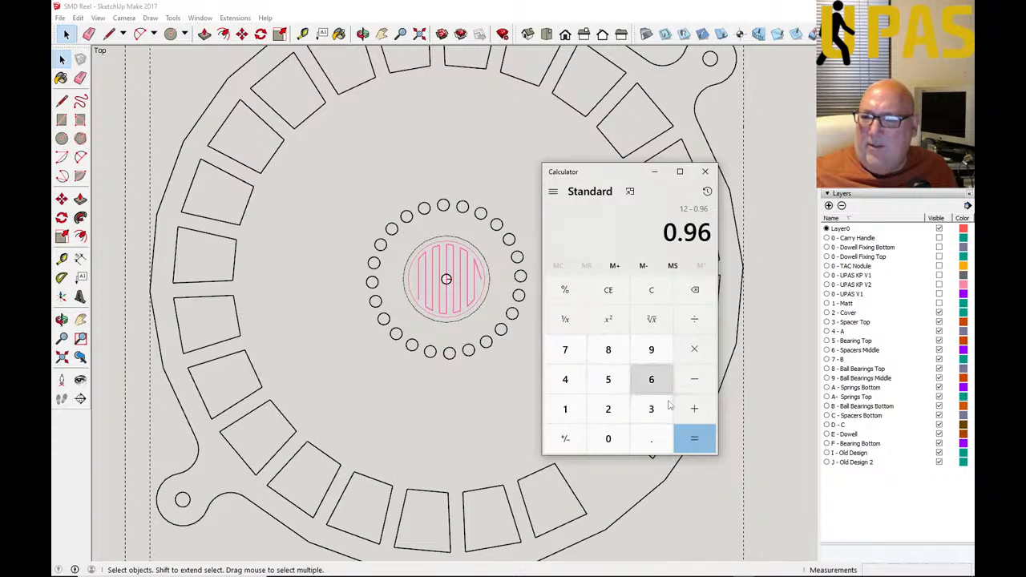
left_click(694, 440)
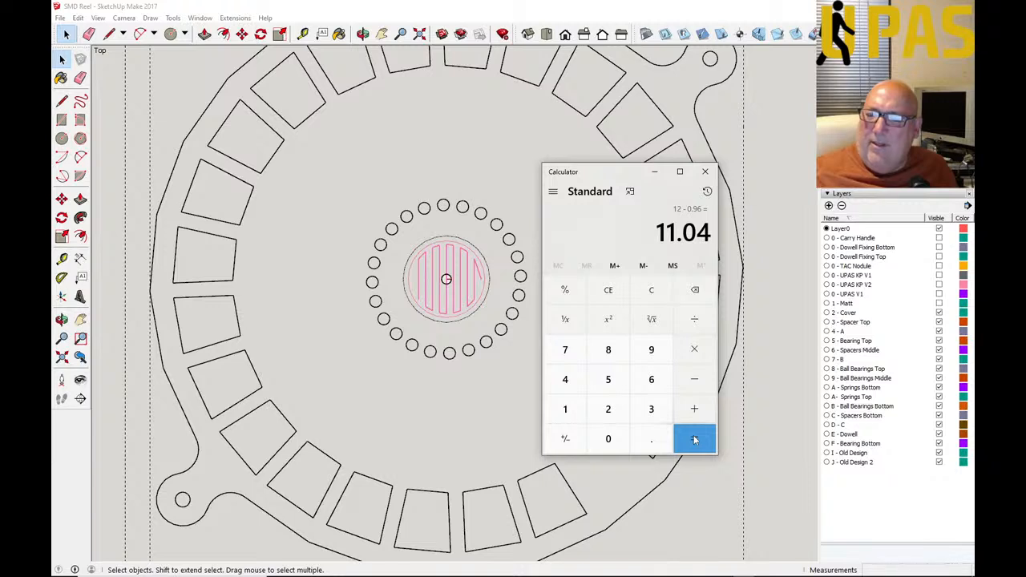
Step: Clear the result, calculate 12 minus 8 percent as a check, and return to SketchUp
left_click(651, 290)
left_click(571, 409)
left_click(608, 408)
left_click(694, 379)
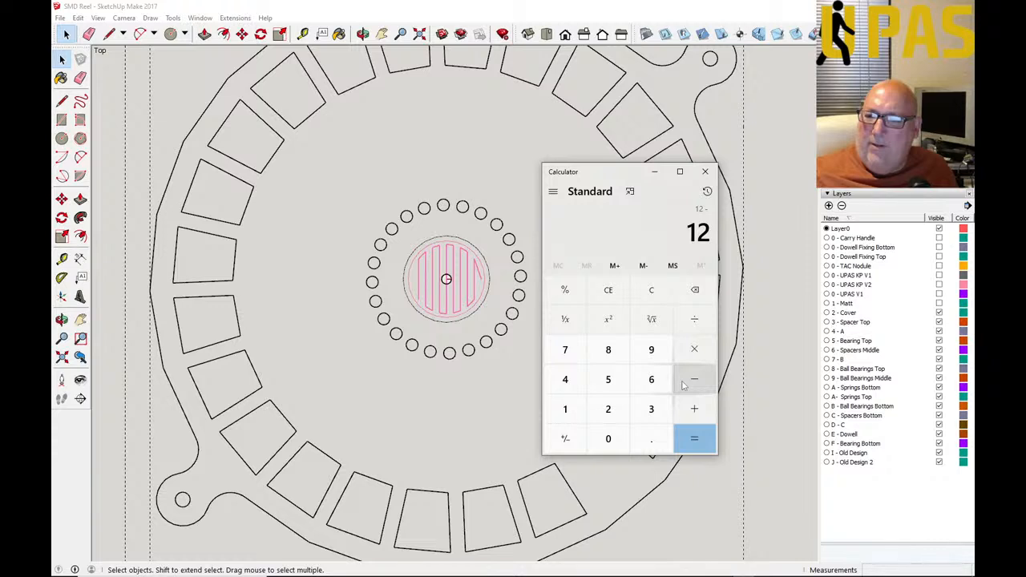
left_click(602, 355)
left_click(565, 290)
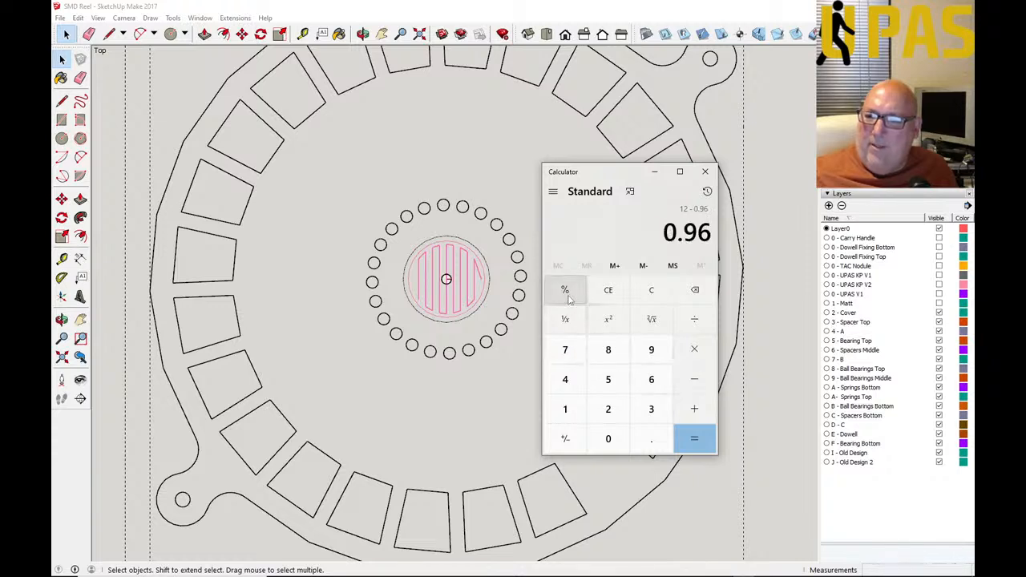
left_click(695, 446)
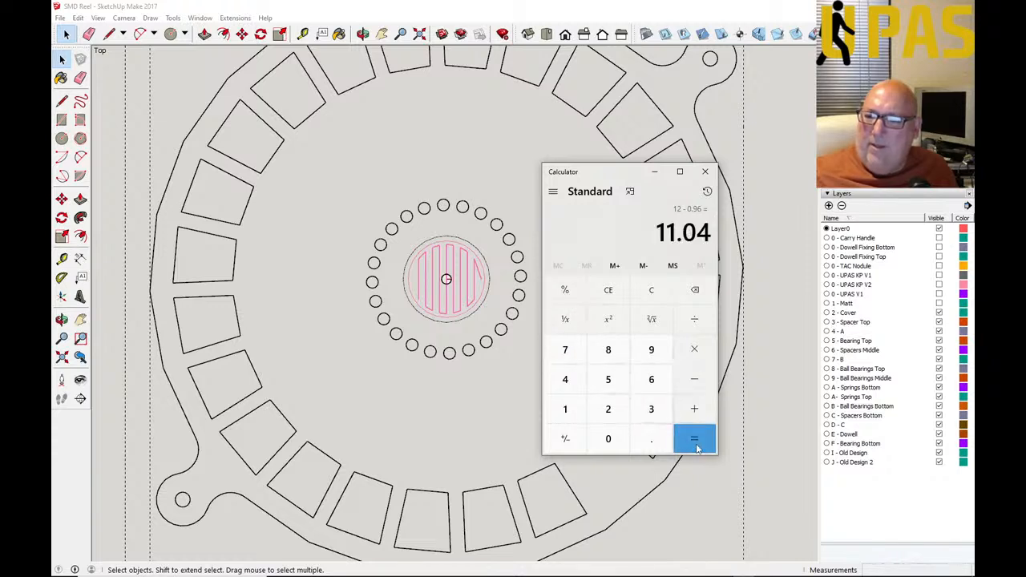
left_click(655, 174)
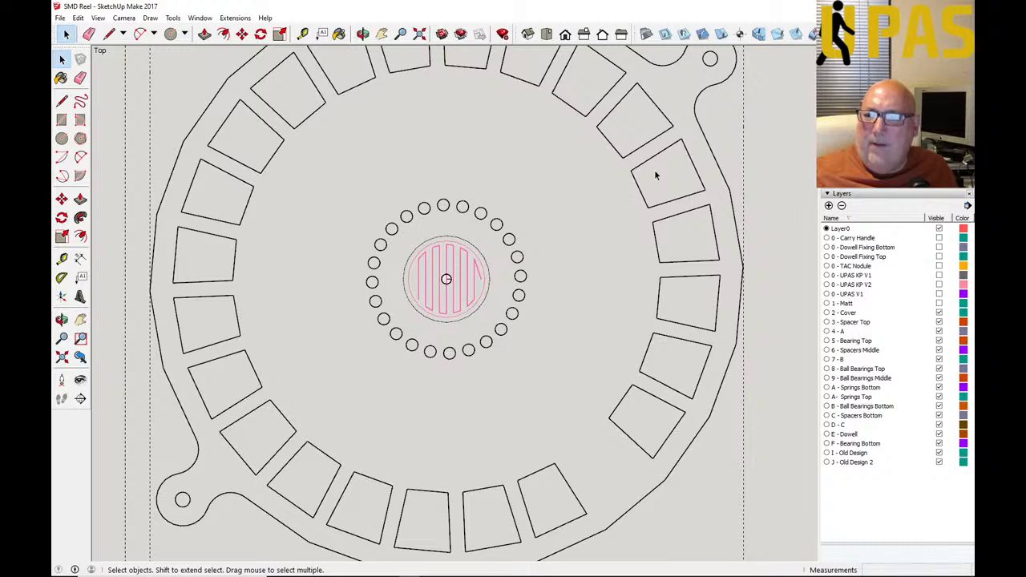
Step: Place a plunge hole at 100% depth in the centre of the topmost small hole of the inner ring
left_click(740, 33)
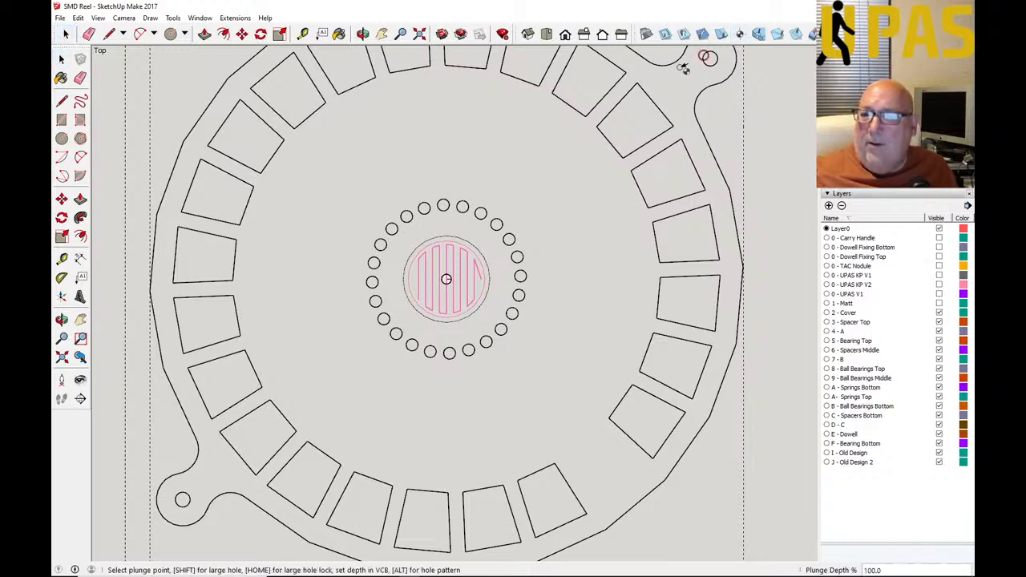
scroll(465, 200, "up", 5)
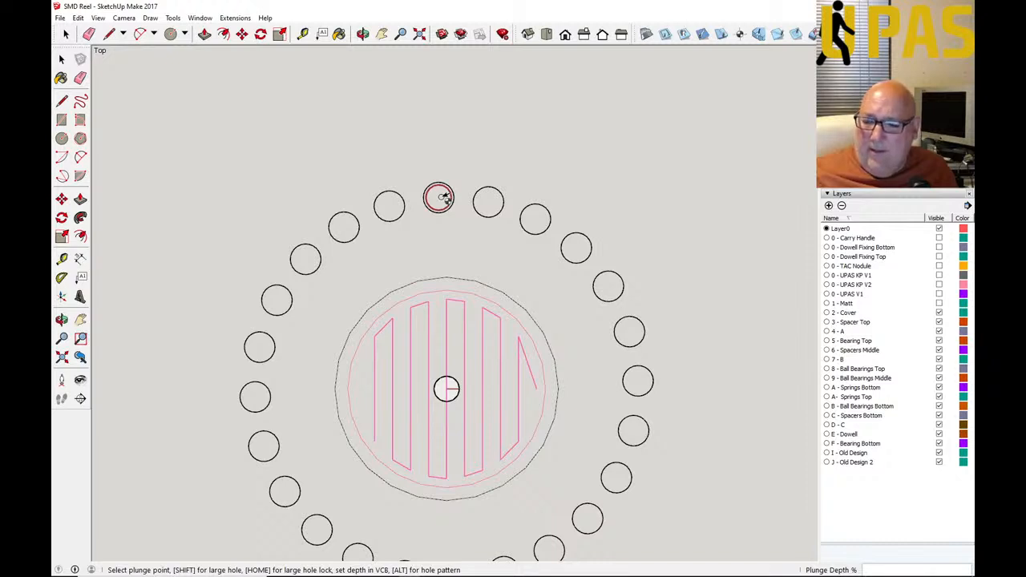
key("Return")
left_click(440, 198)
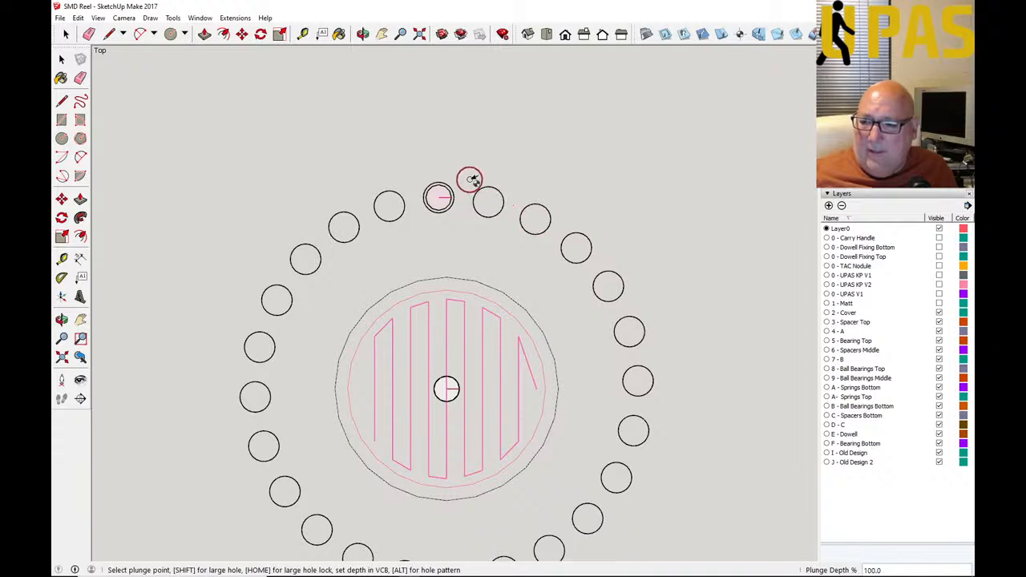
Step: Place plunge holes at 8% depth in the first two ring holes counter-clockwise from the topmost hole
scroll(471, 177, "down", 1)
scroll(485, 228, "up", 2)
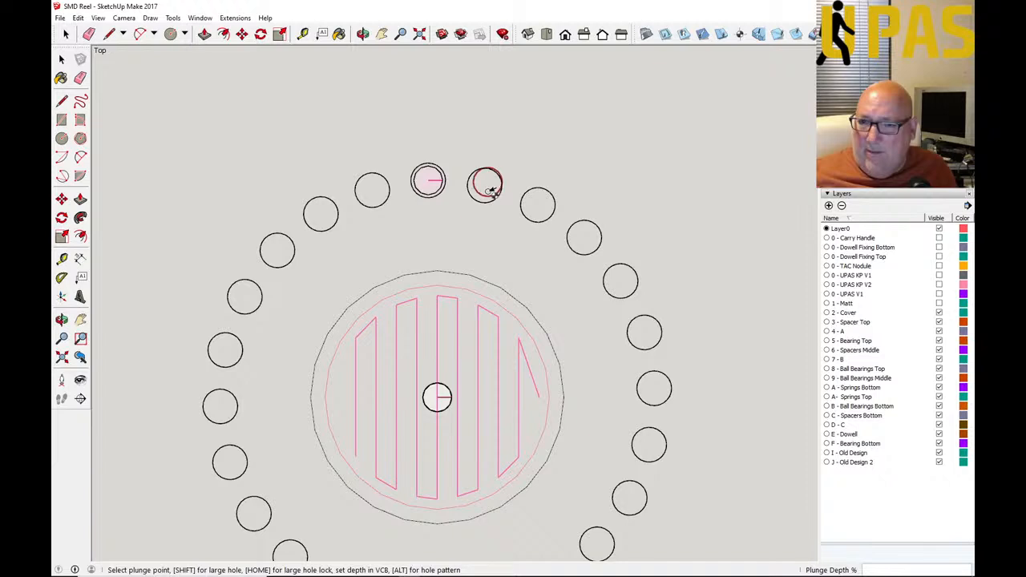
type("8")
key("Return")
left_click(372, 191)
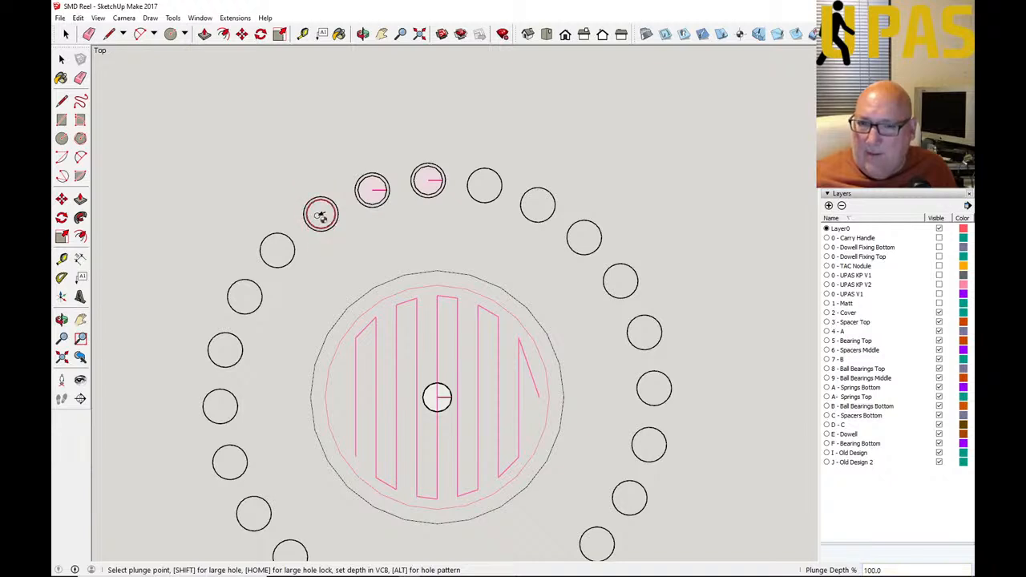
type("8")
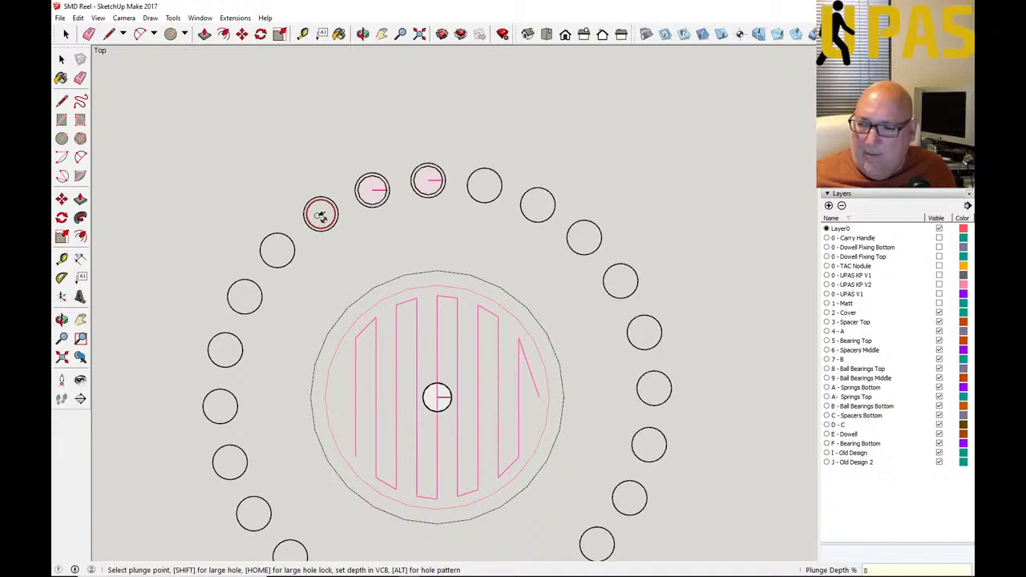
key("Return")
left_click(319, 215)
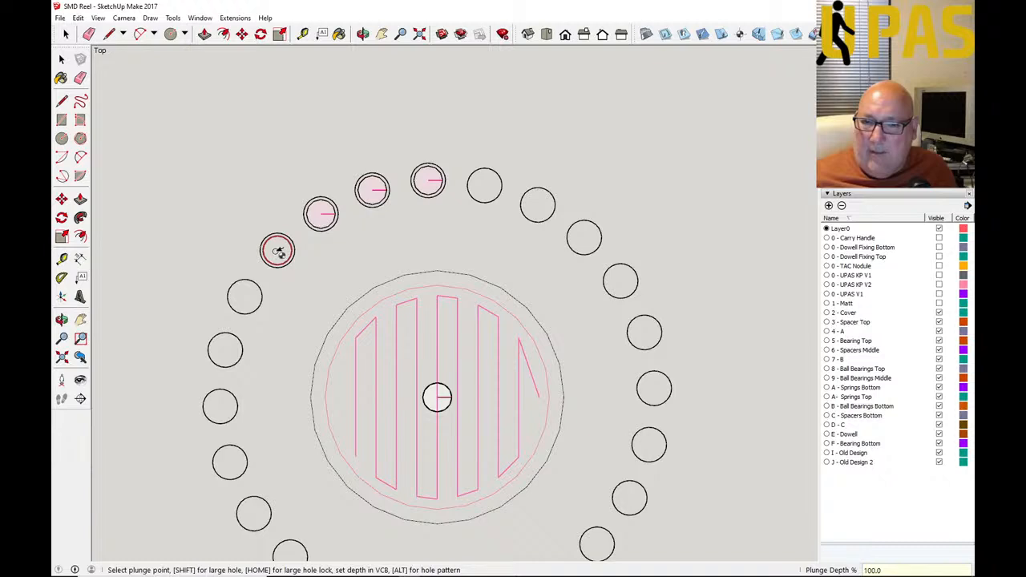
Step: Place plunge holes at 8% depth in the third, fourth and fifth ring holes counter-clockwise from the topmost hole
type("8")
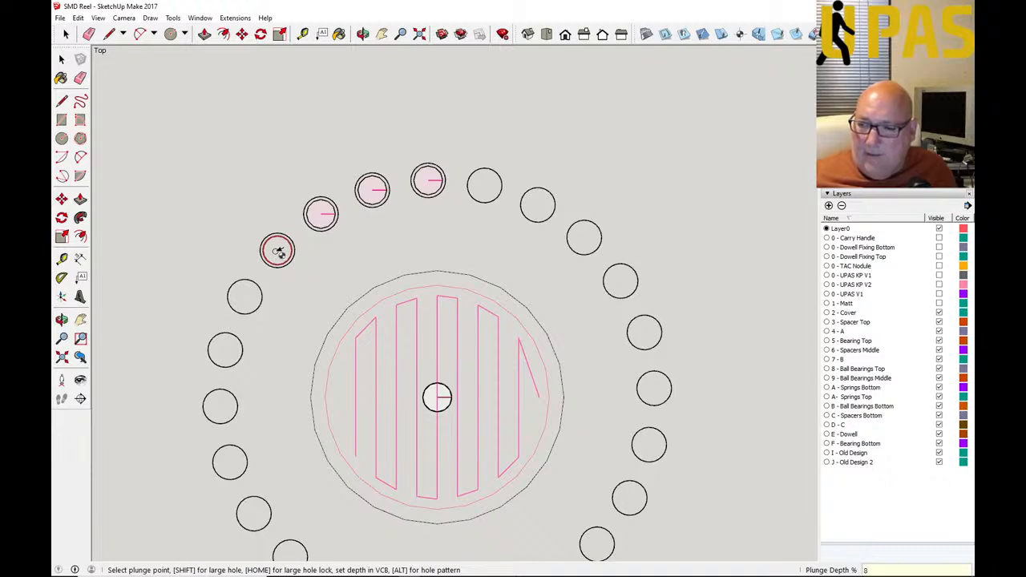
key("Return")
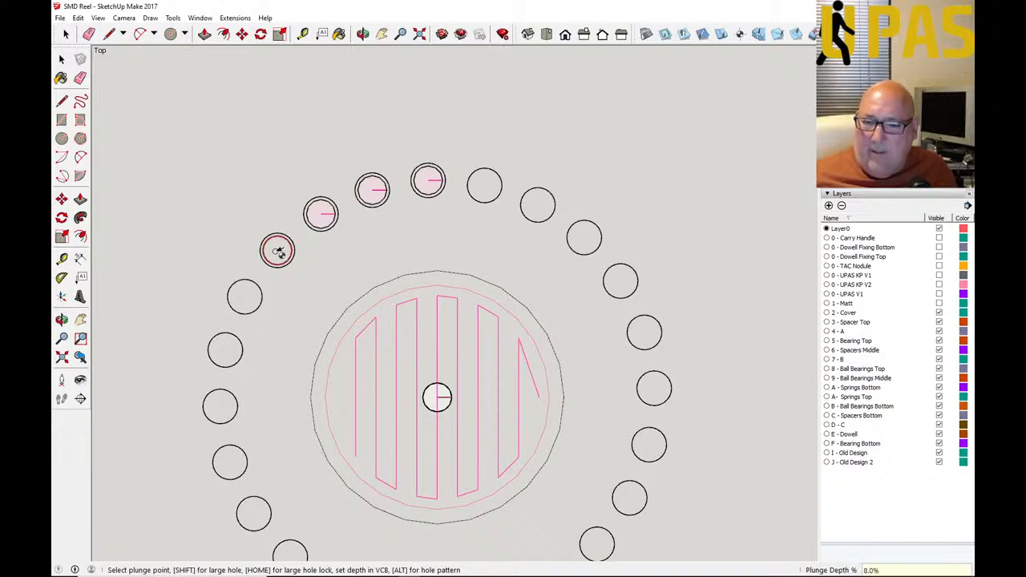
left_click(277, 251)
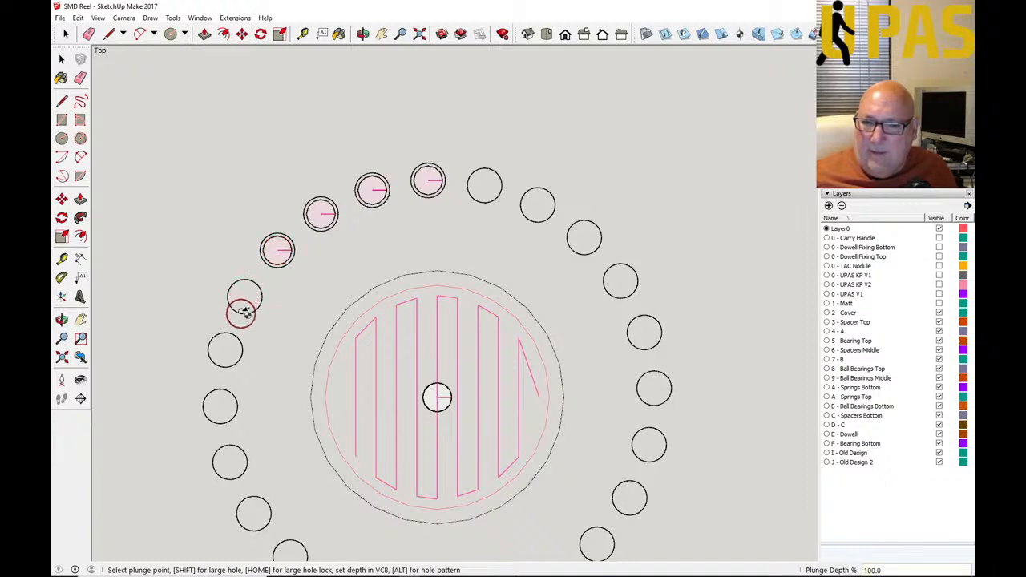
type("8")
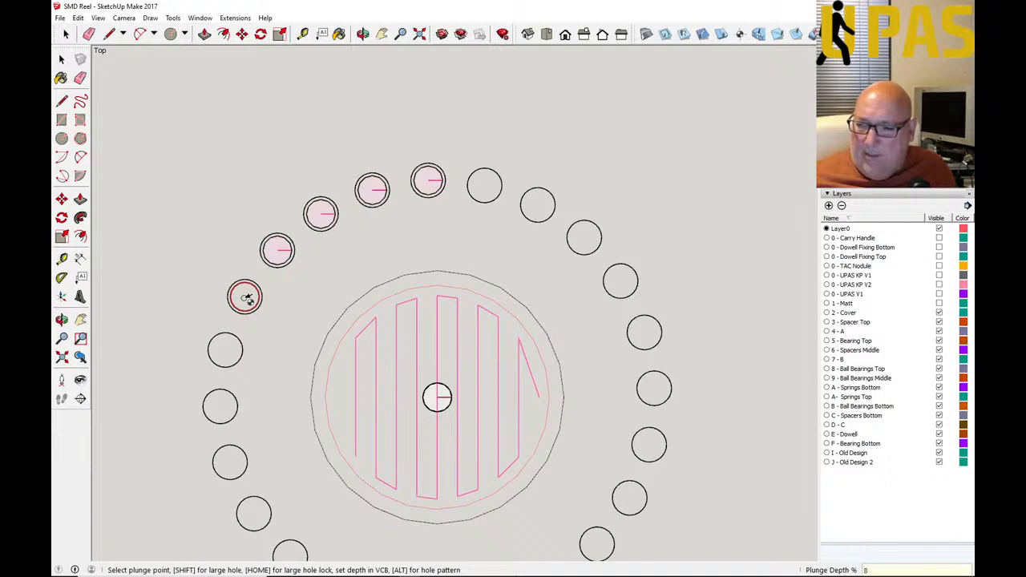
left_click(245, 298)
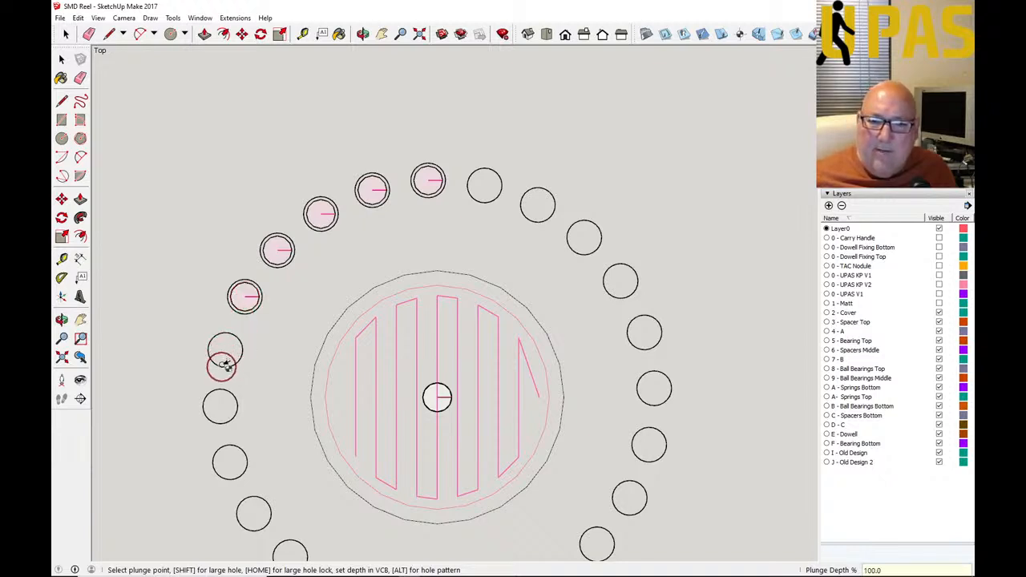
type("8.0")
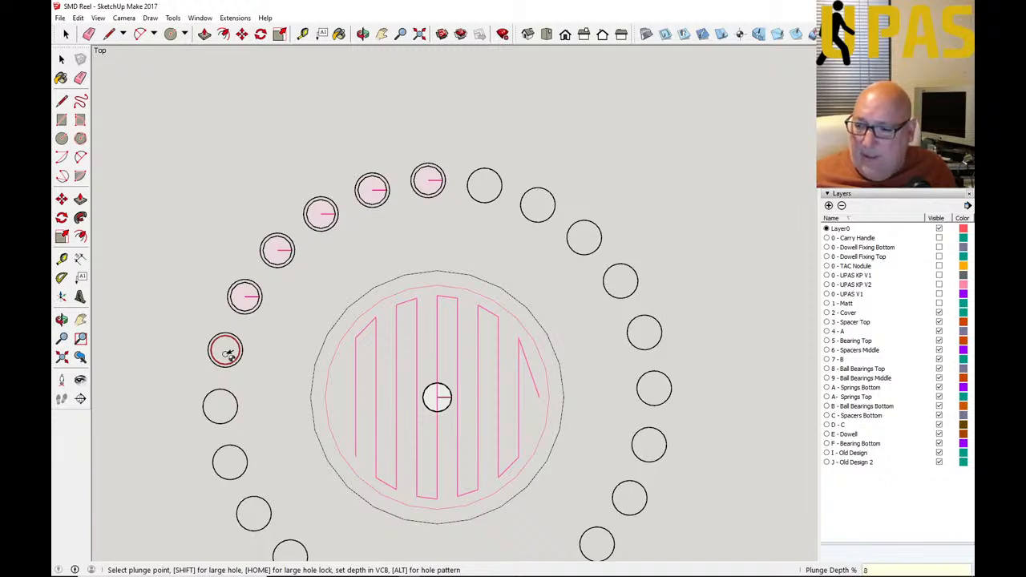
left_click(227, 353)
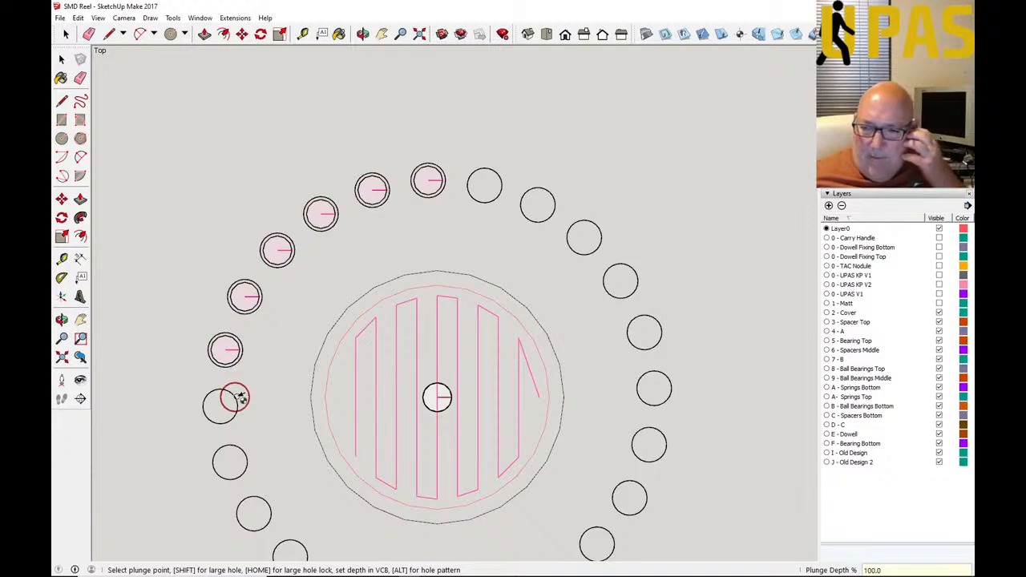
Step: Place plunge holes at 8% depth in the ring's leftmost hole and the hole just below it
scroll(272, 333, "down", 5)
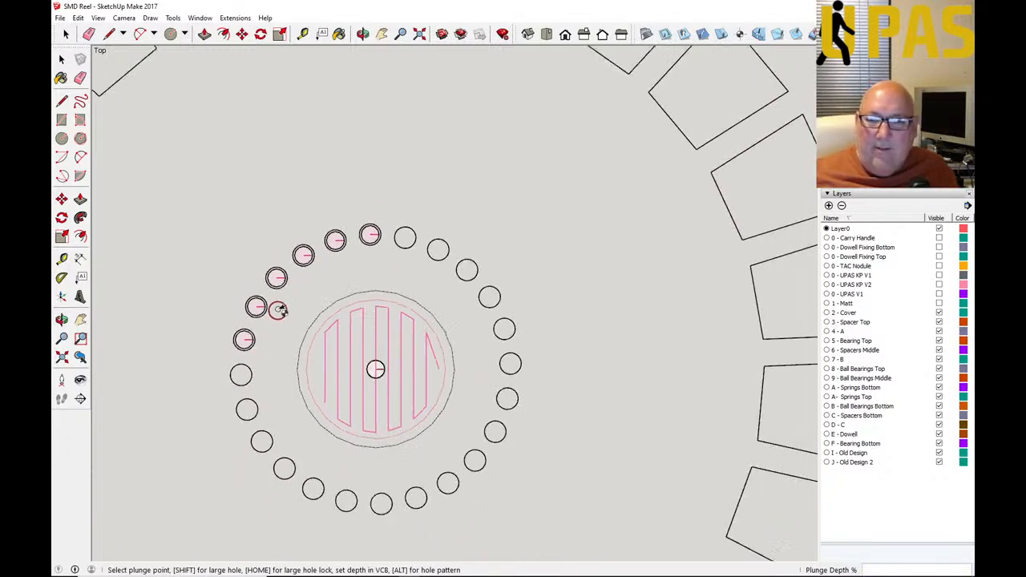
scroll(272, 332, "down", 3)
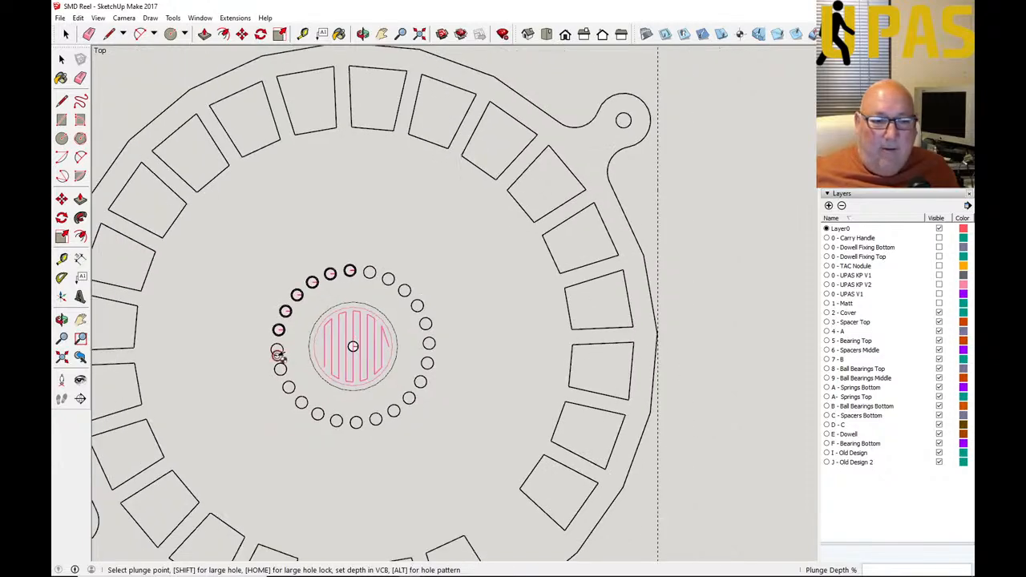
scroll(277, 352, "up", 4)
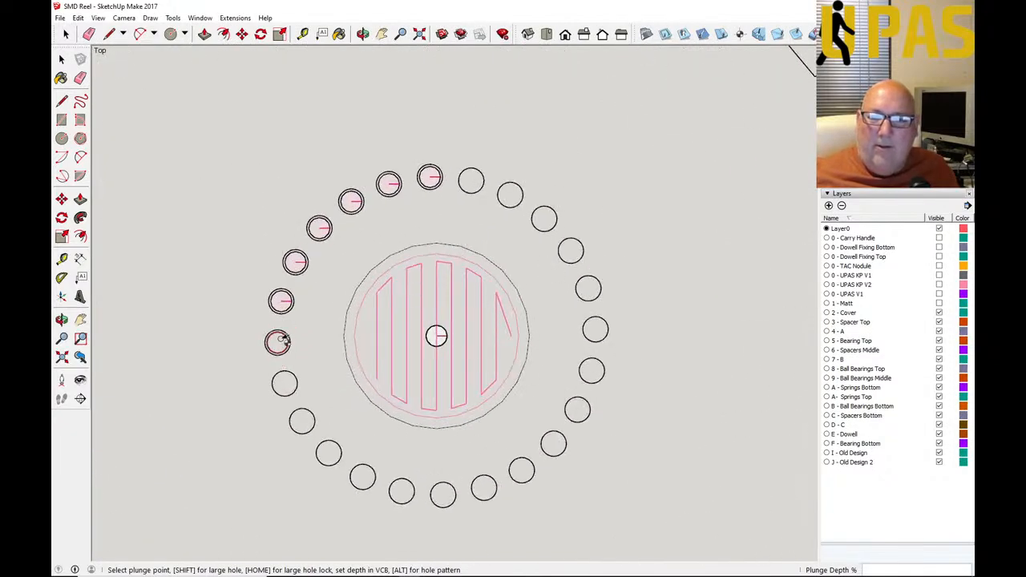
key("Return")
left_click(280, 342)
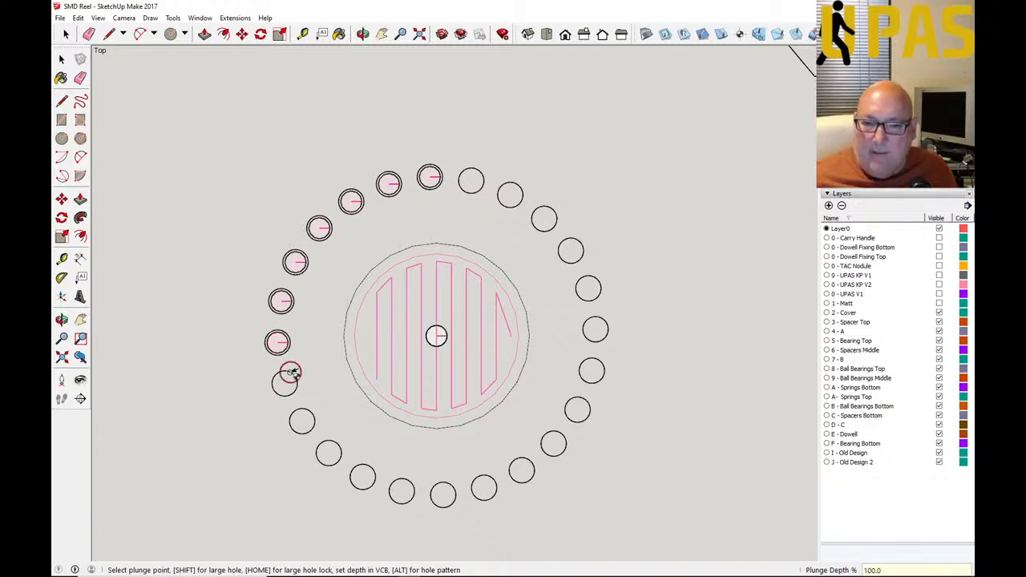
type("8")
key("Return")
left_click(286, 383)
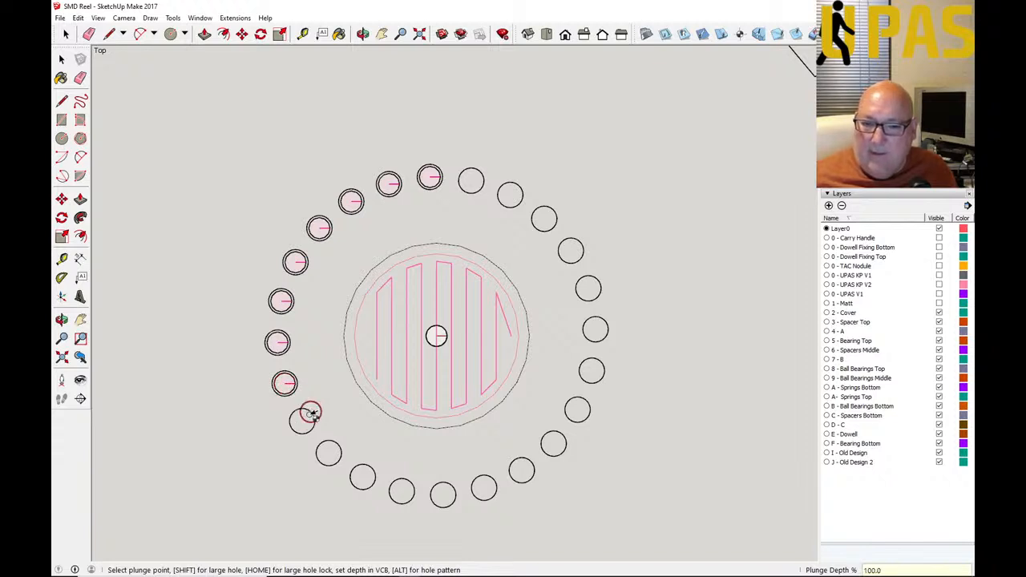
Step: Place plunge holes at 8% depth in the next two holes down the ring's lower-left side
type("8")
key("Return")
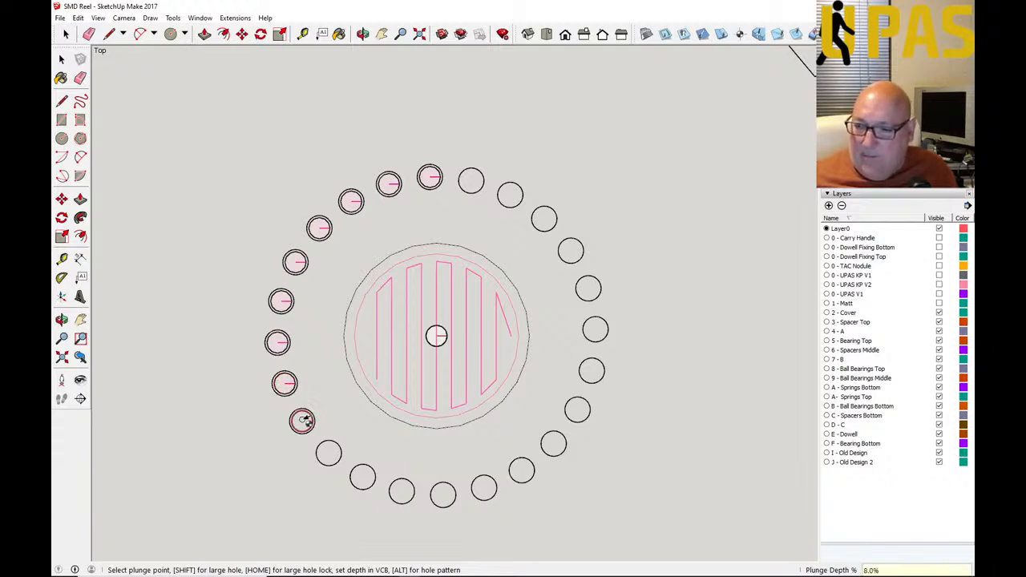
left_click(304, 422)
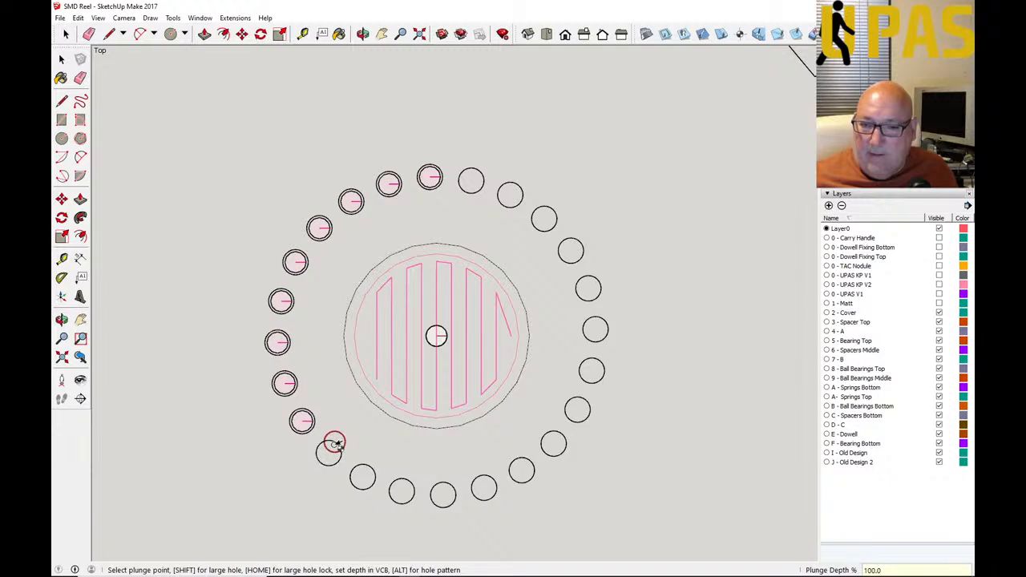
type("8")
key("Return")
left_click(332, 452)
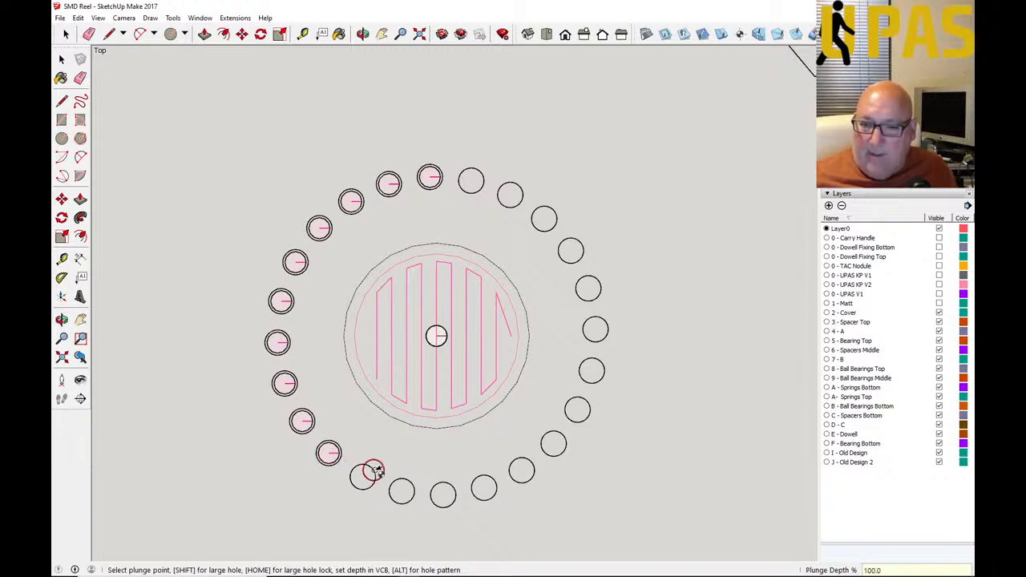
Step: Place plunge holes at 8% depth in the next three holes counter-clockwise, ending with the ring's lowest hole
type("8.0")
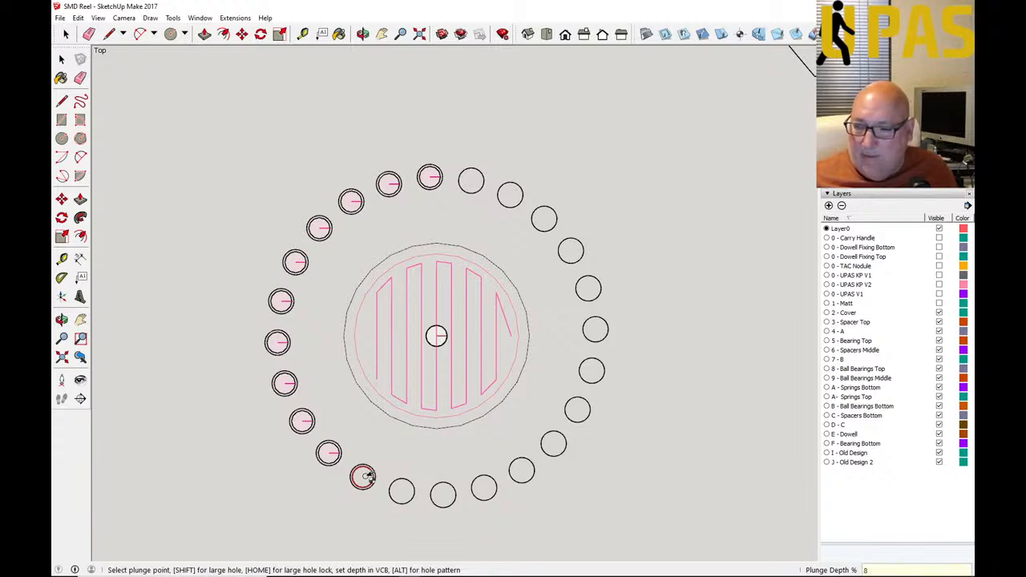
key("Return")
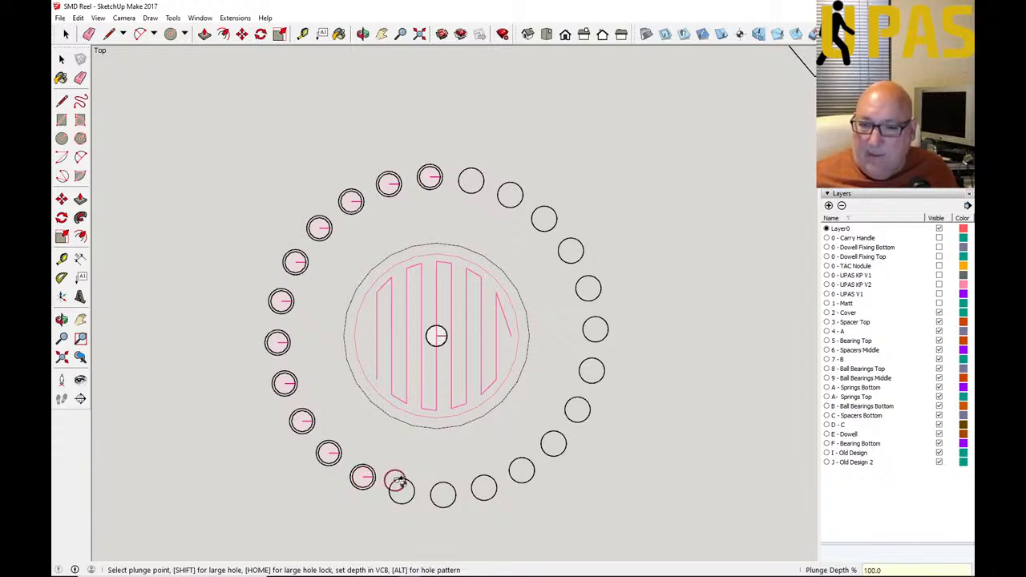
type("8.0")
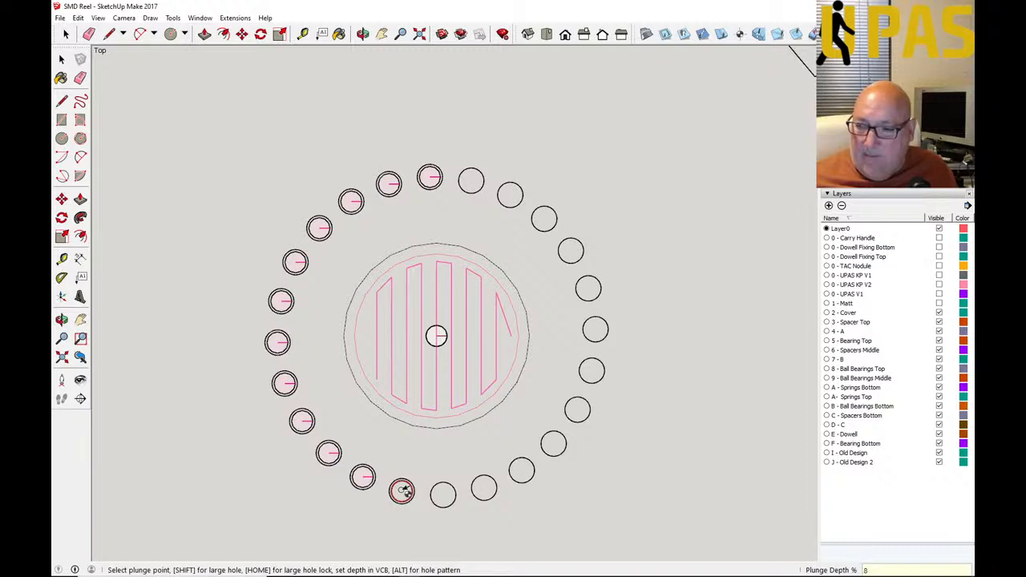
key("Return")
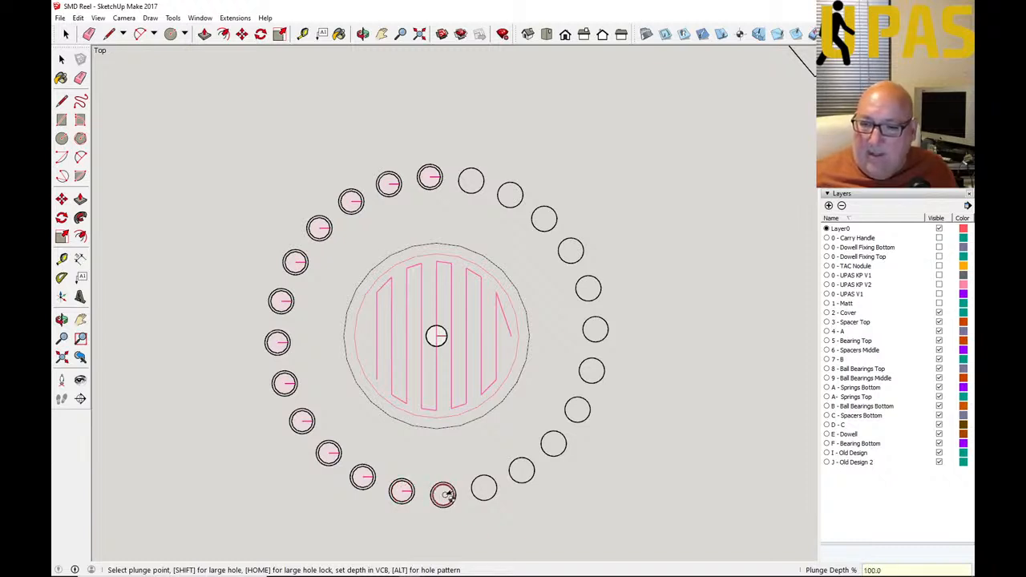
type("8.0")
key("Return")
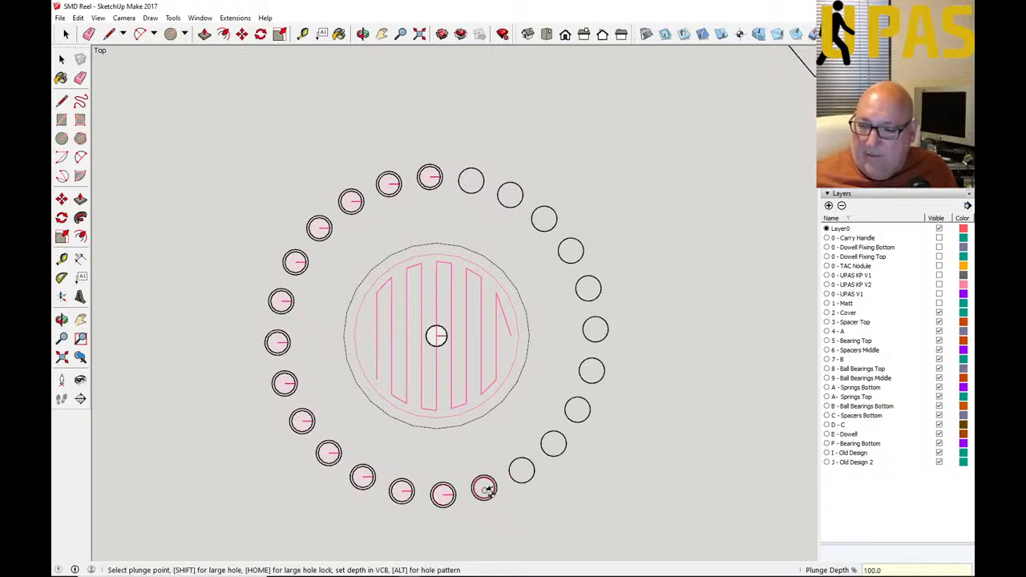
Step: Place plunge holes at 8% depth in the two holes that follow the ring's lowest hole counter-clockwise
type("8")
key("Return")
left_click(484, 490)
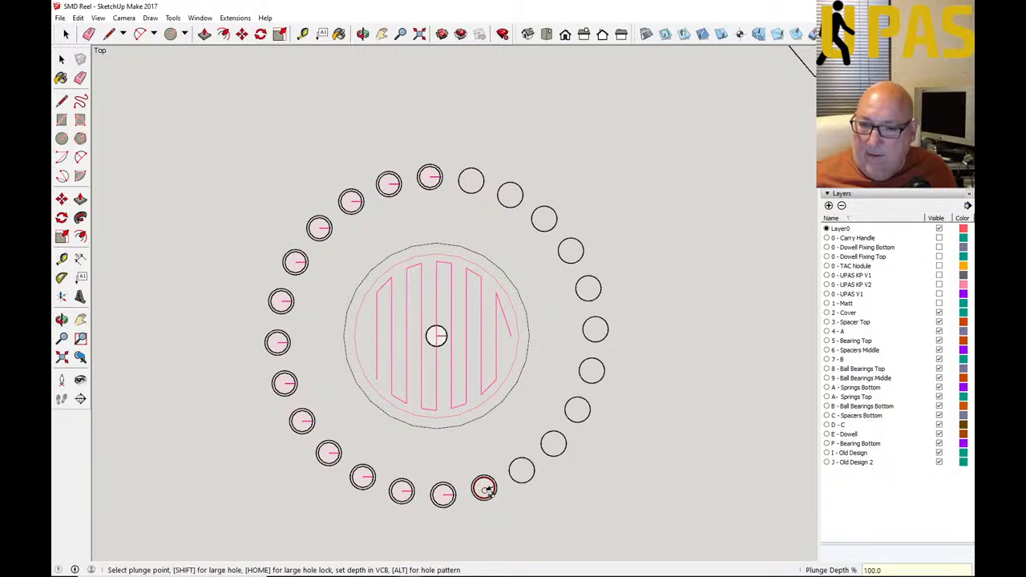
type("8")
key("Return")
left_click(522, 470)
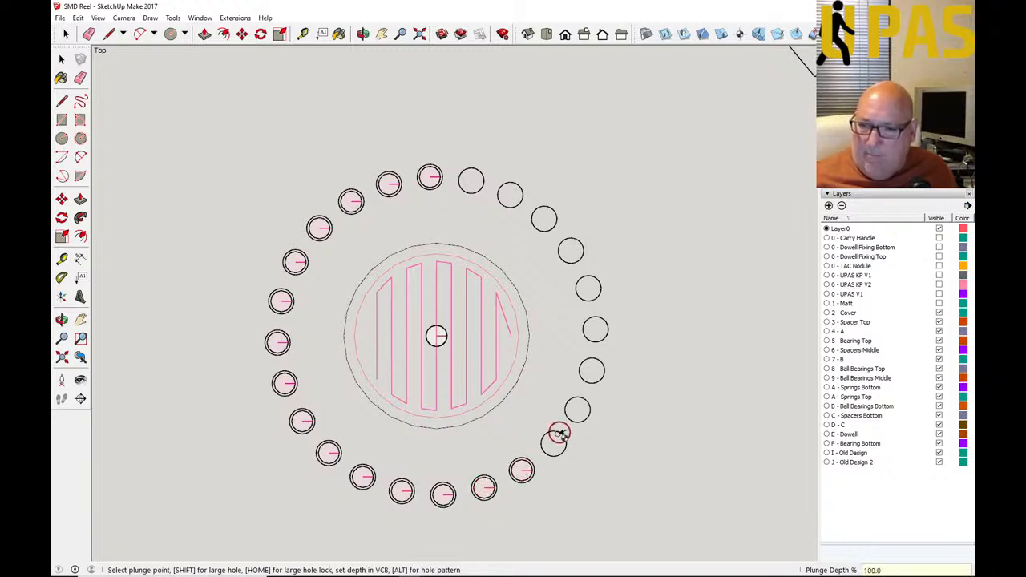
Step: Place plunge holes at 8% depth in the next three holes up the ring's lower-right side, stopping just below the rightmost hole
type("8")
key("Return")
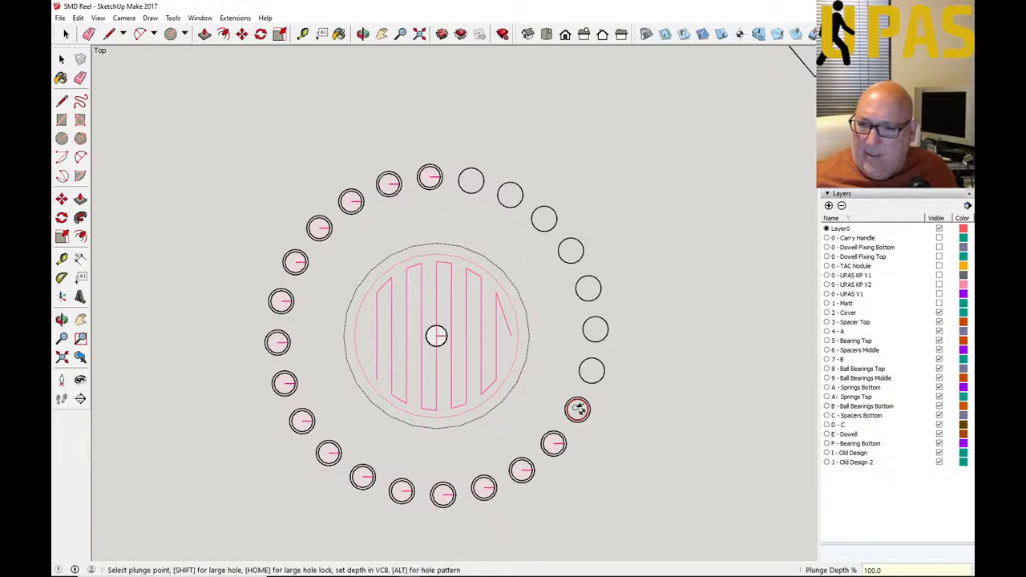
type("8.0")
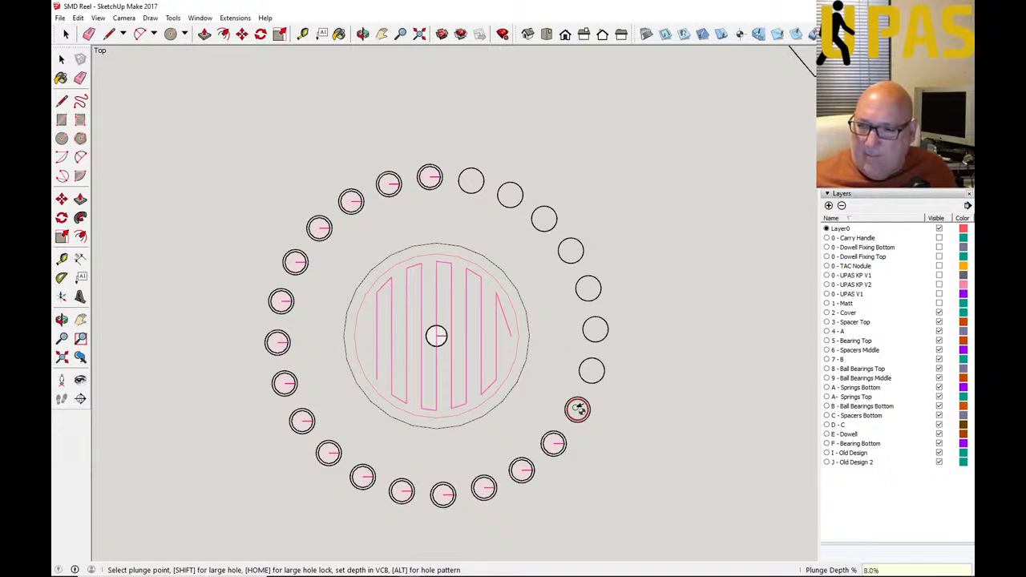
key("Return")
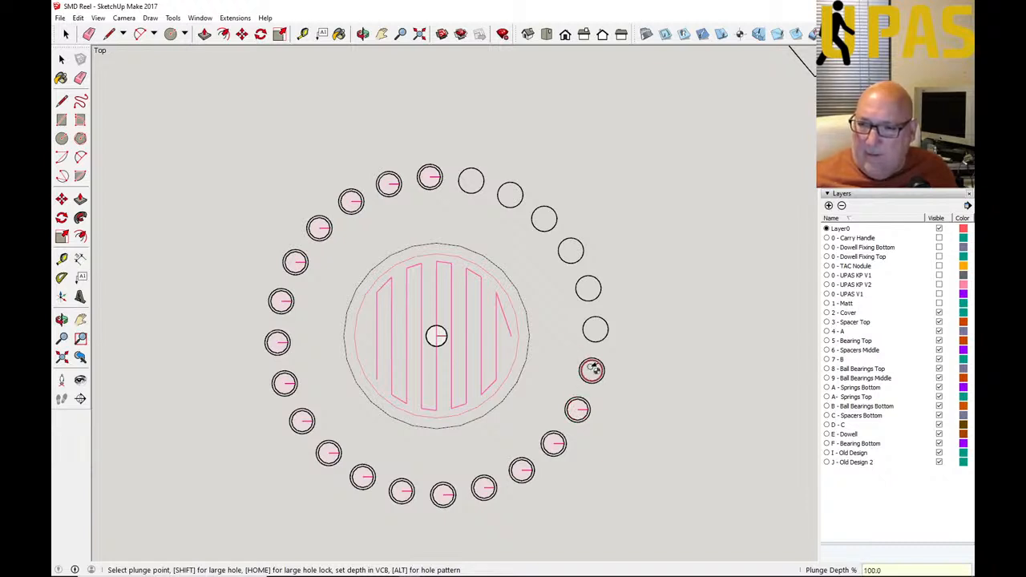
type("8.0")
key("Return")
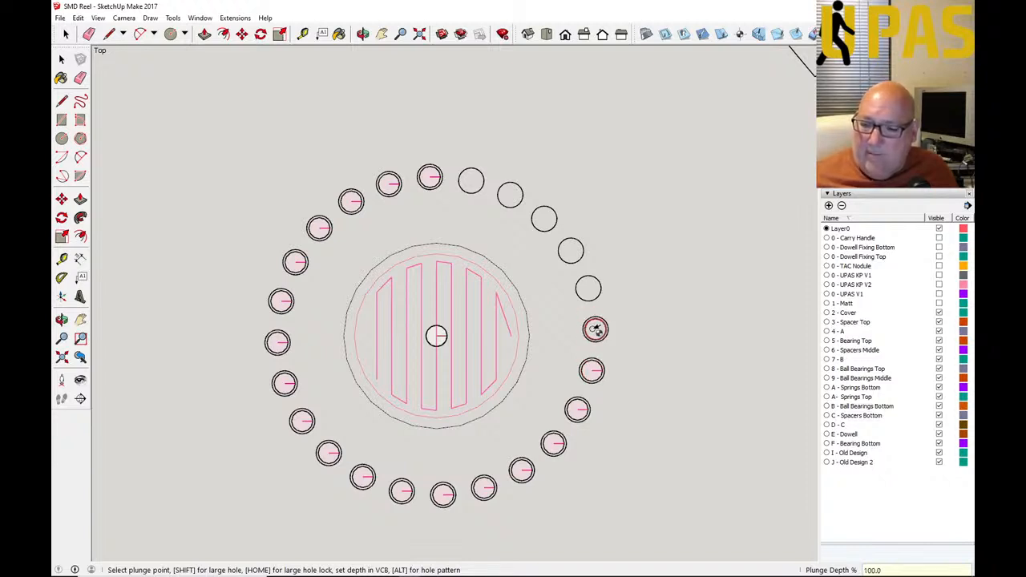
Step: Place plunge holes at 8% depth in the ring's rightmost hole and the next four holes counter-clockwise from it
left_click(595, 329)
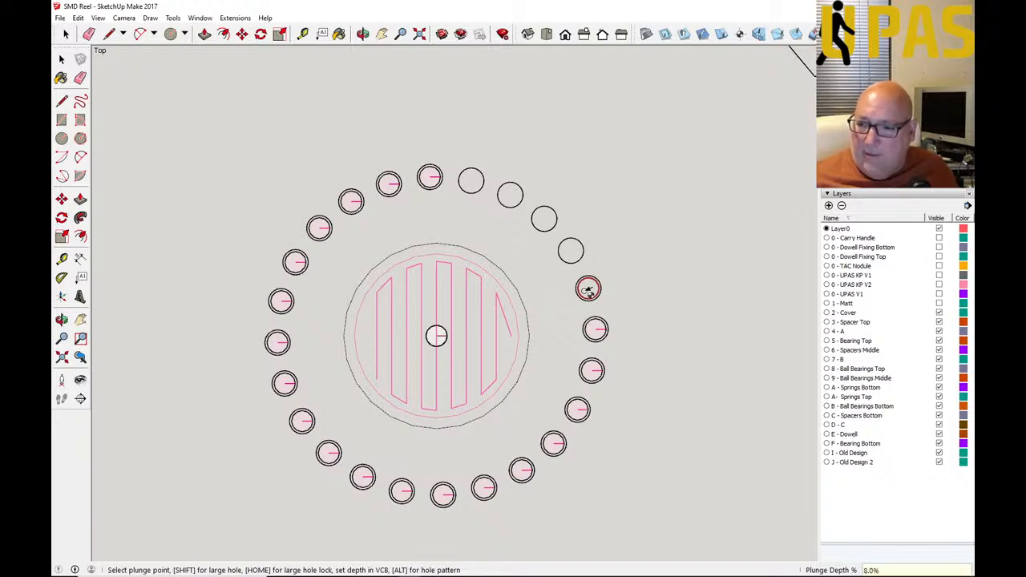
left_click(587, 290)
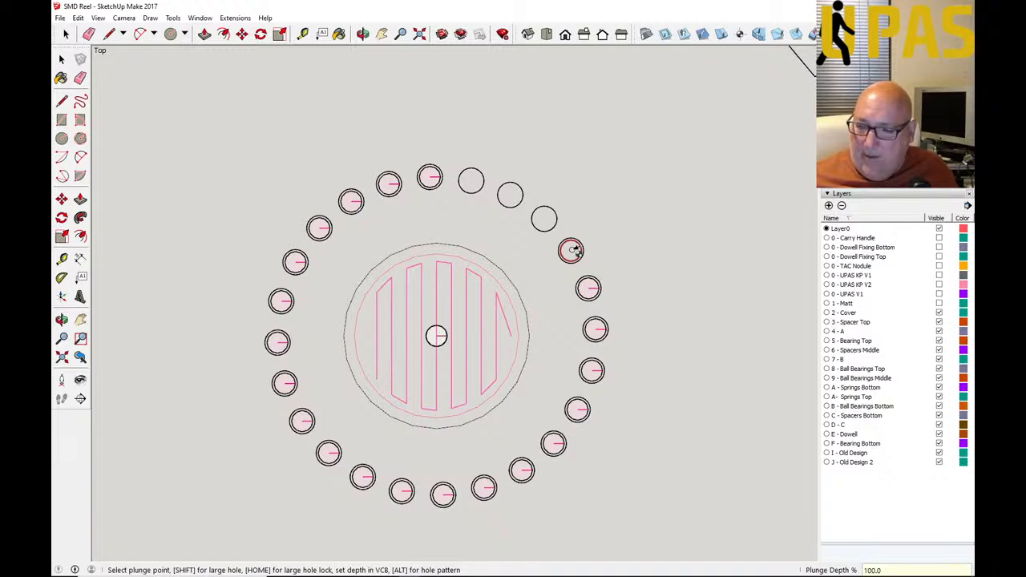
left_click(571, 251)
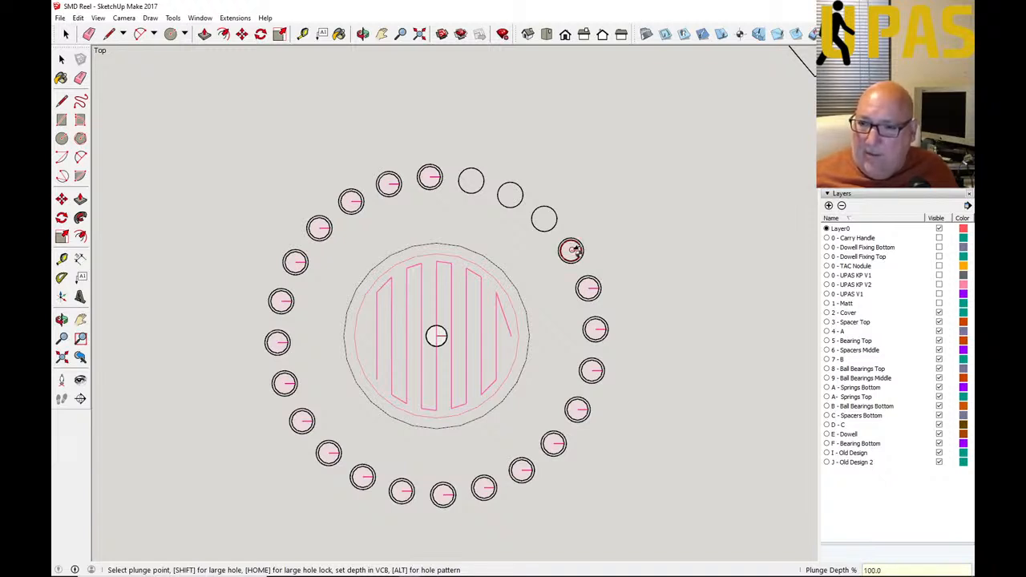
key("Return")
left_click(544, 218)
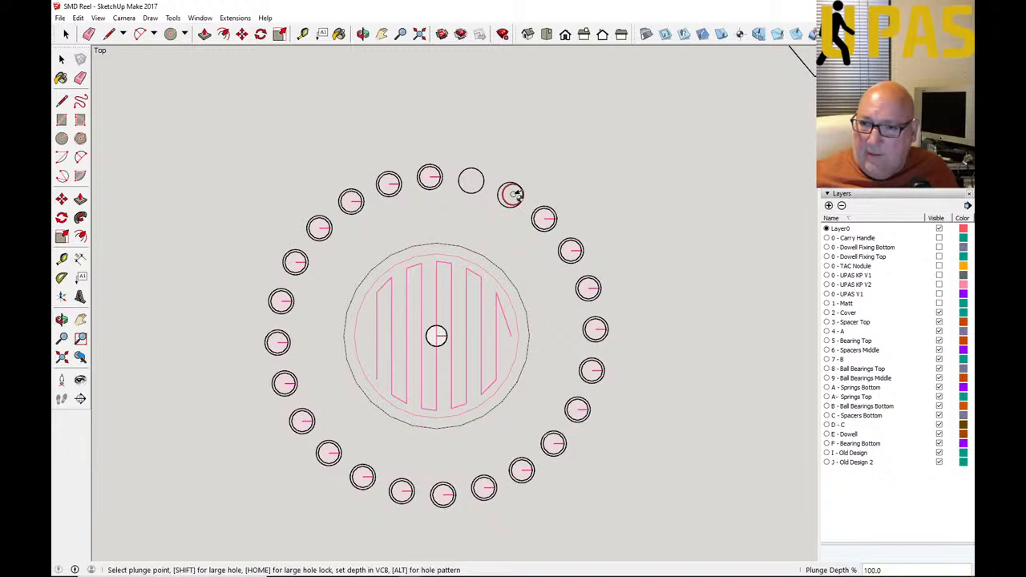
left_click(510, 196)
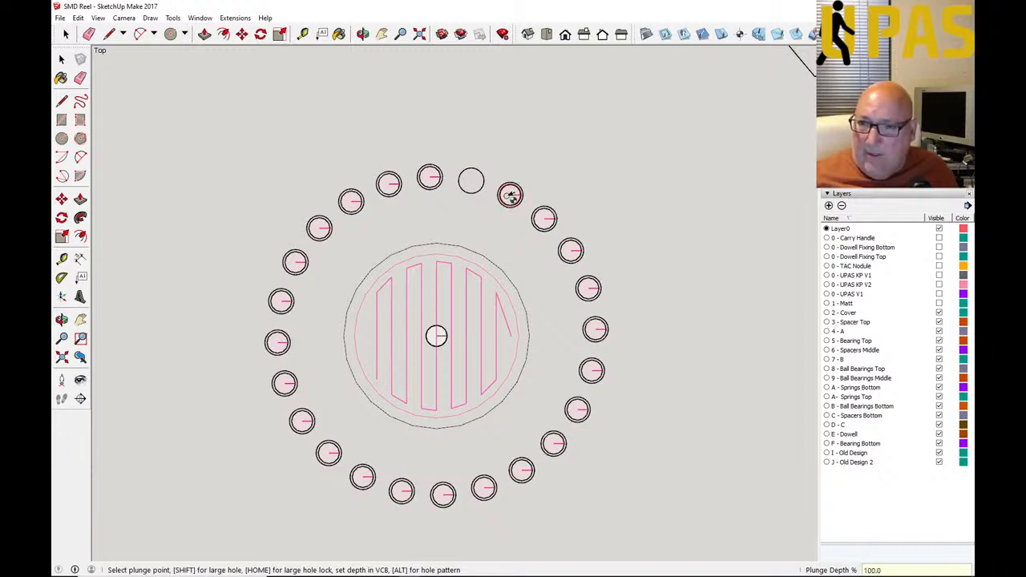
Step: Place a plunge hole in the ring's last empty hole and save the model
left_click(472, 182)
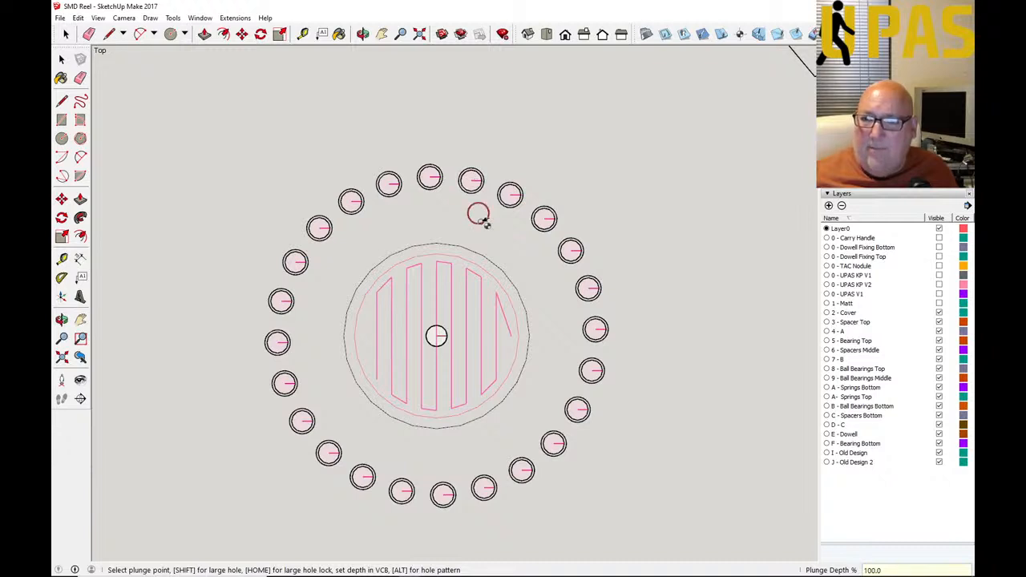
left_click(61, 57)
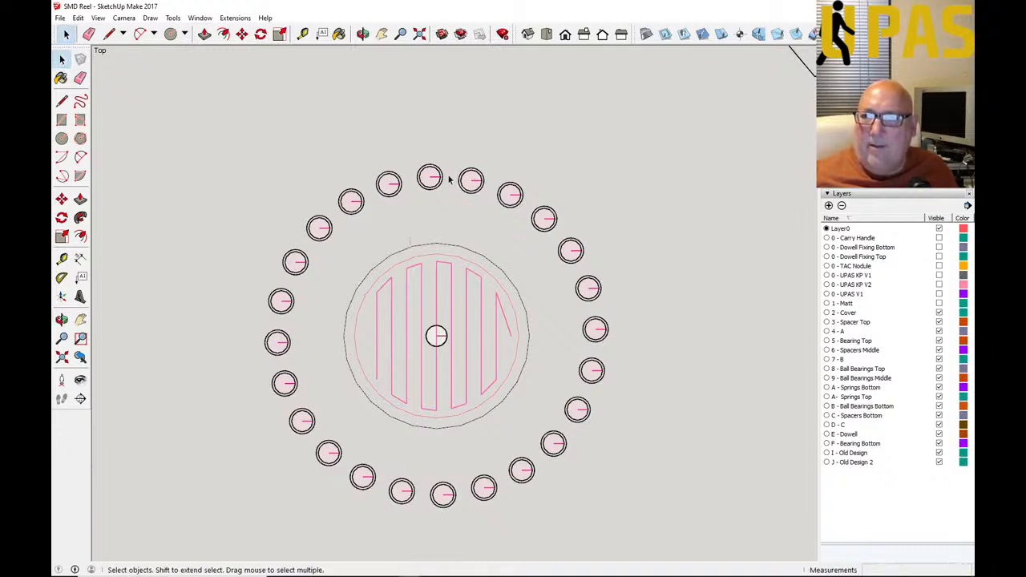
left_click(363, 35)
scroll(463, 220, "down", 6)
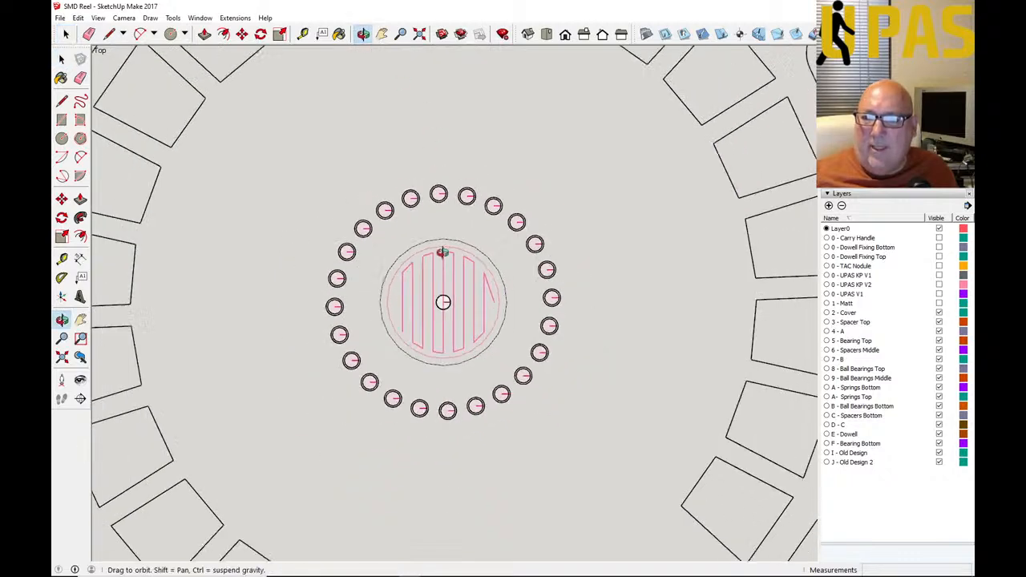
scroll(442, 258, "down", 4)
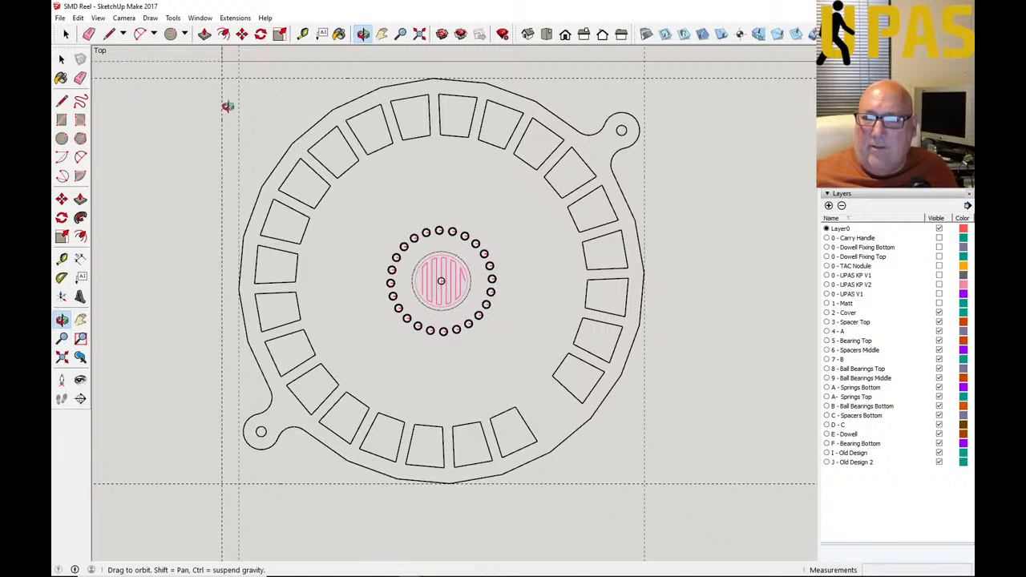
left_click(59, 18)
left_click(80, 60)
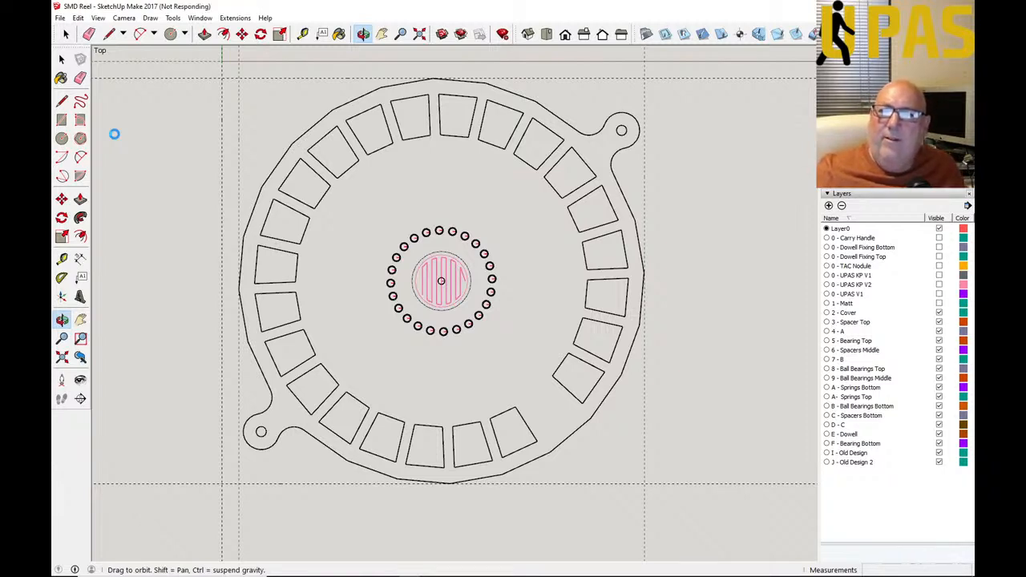
scroll(115, 137, "up", 1)
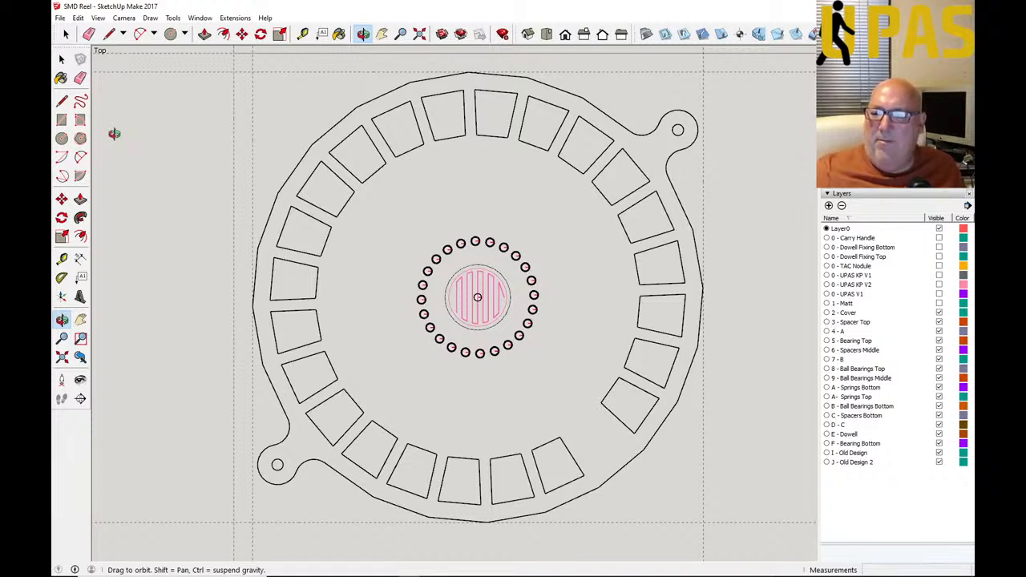
left_click(62, 58)
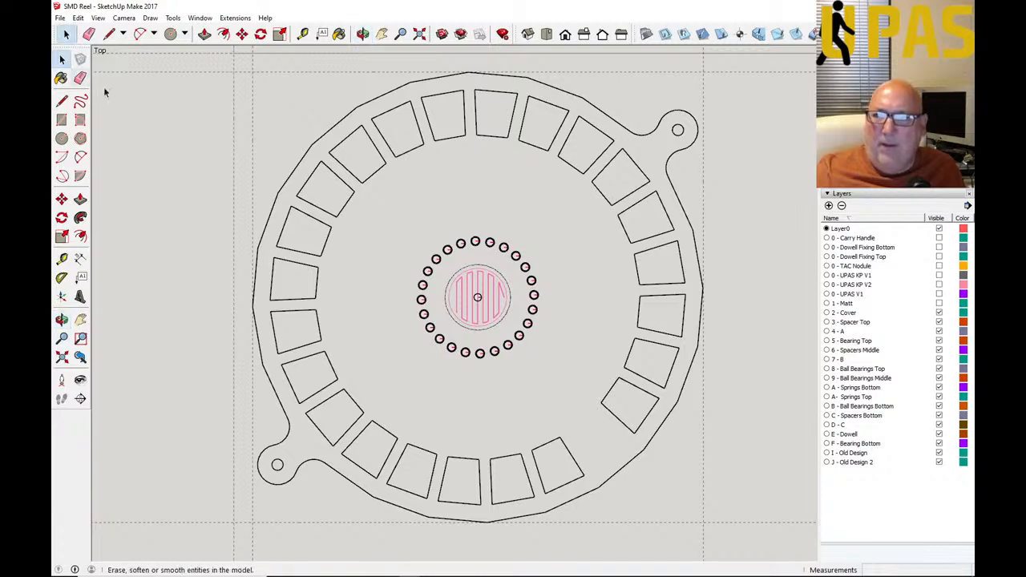
scroll(401, 164, "up", 2)
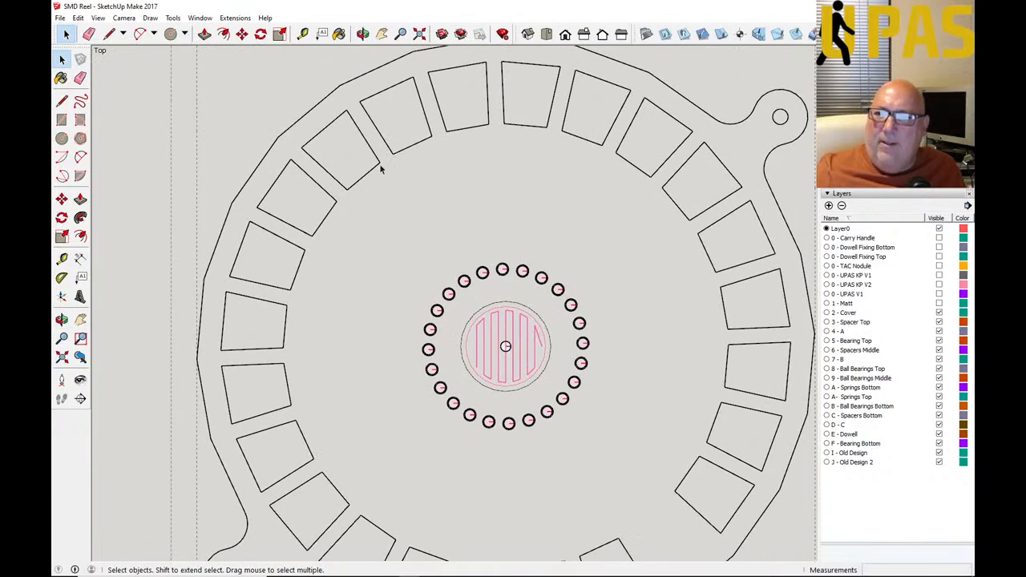
scroll(391, 141, "down", 2)
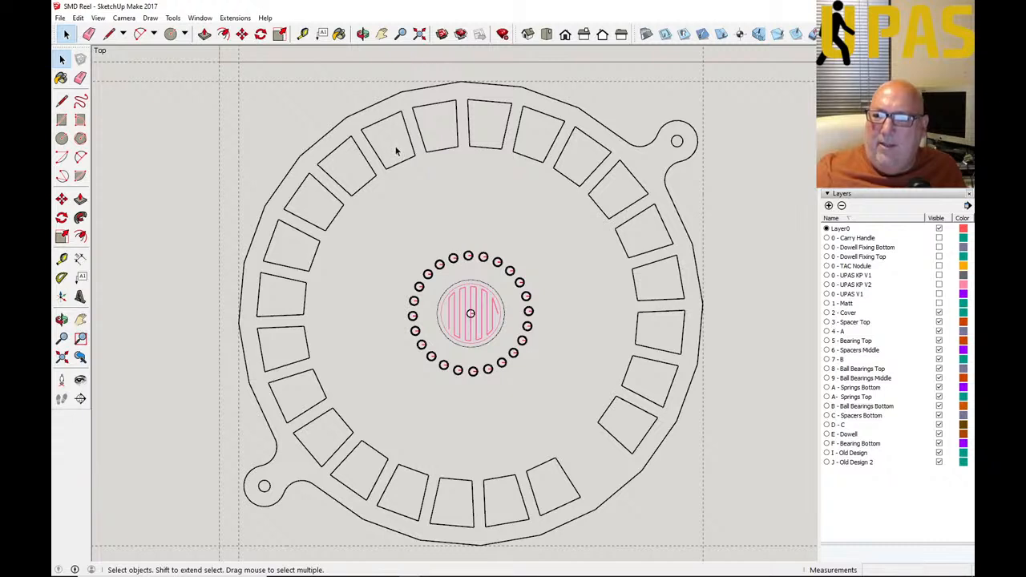
left_click(798, 40)
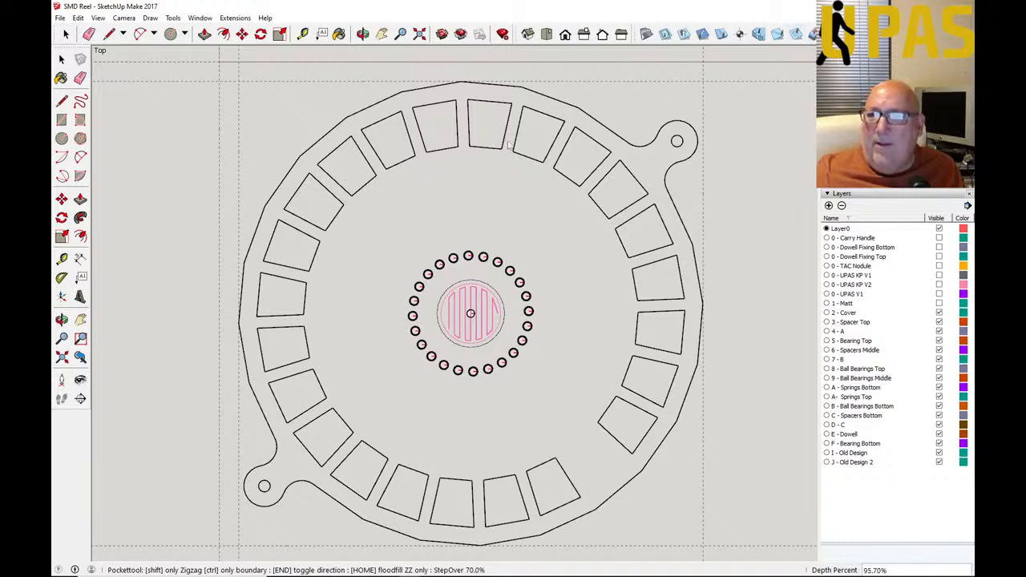
left_click(62, 59)
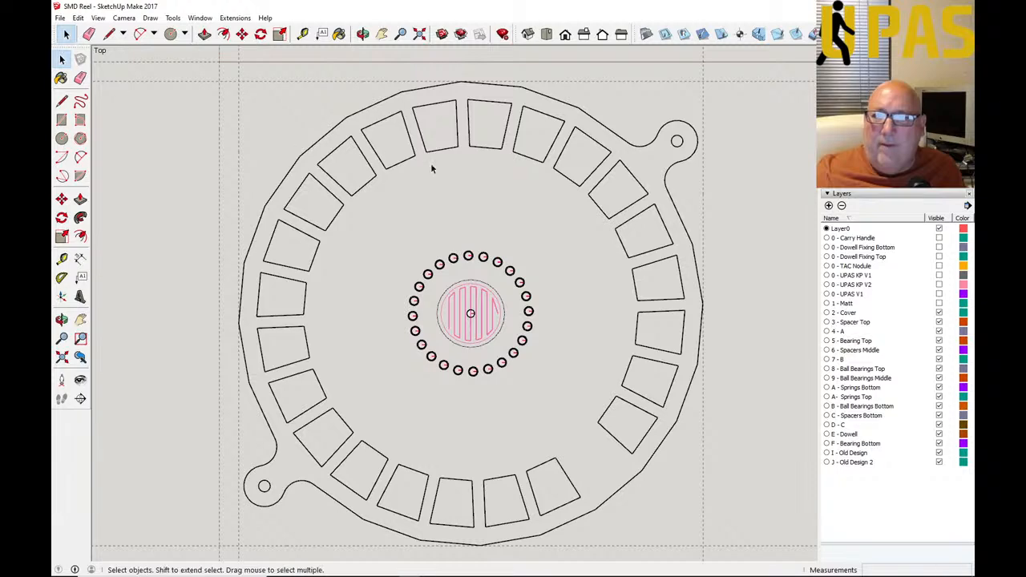
Step: Delete and redraw the inner edge of the trapezoid two places counter-clockwise from the plate's topmost one, and try the Pocket tool on it
scroll(425, 163, "up", 2)
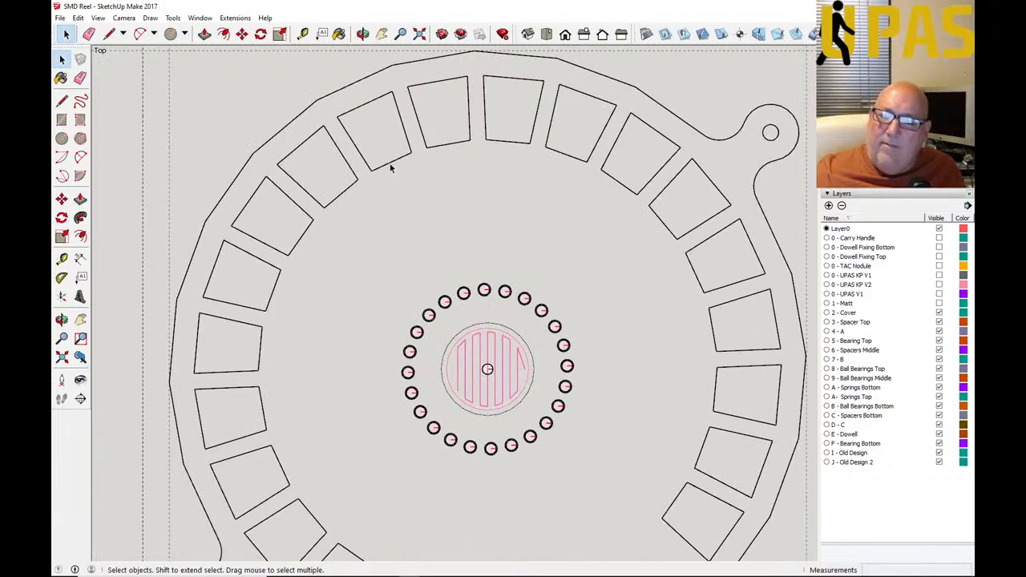
left_click(391, 166)
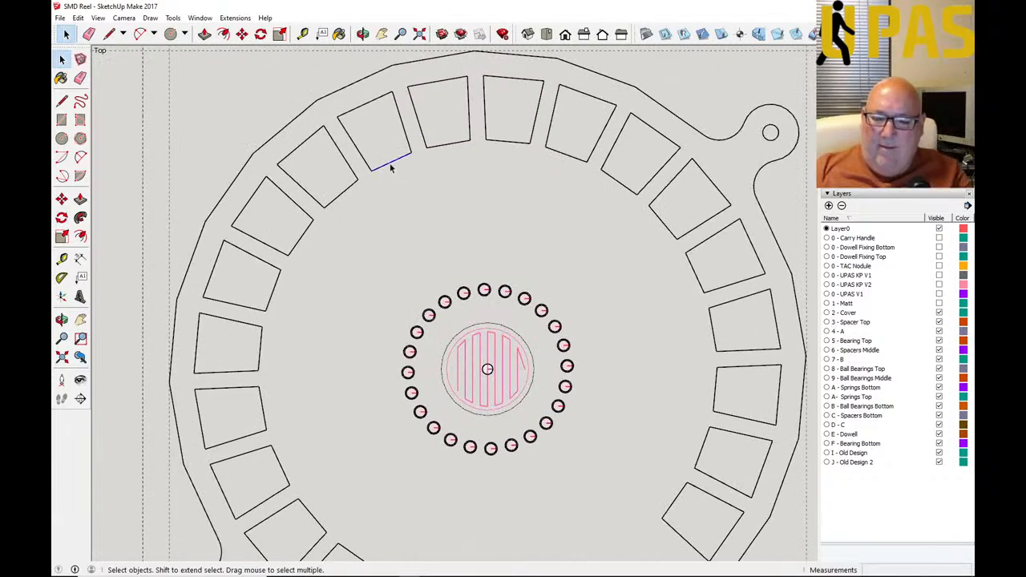
key("Delete")
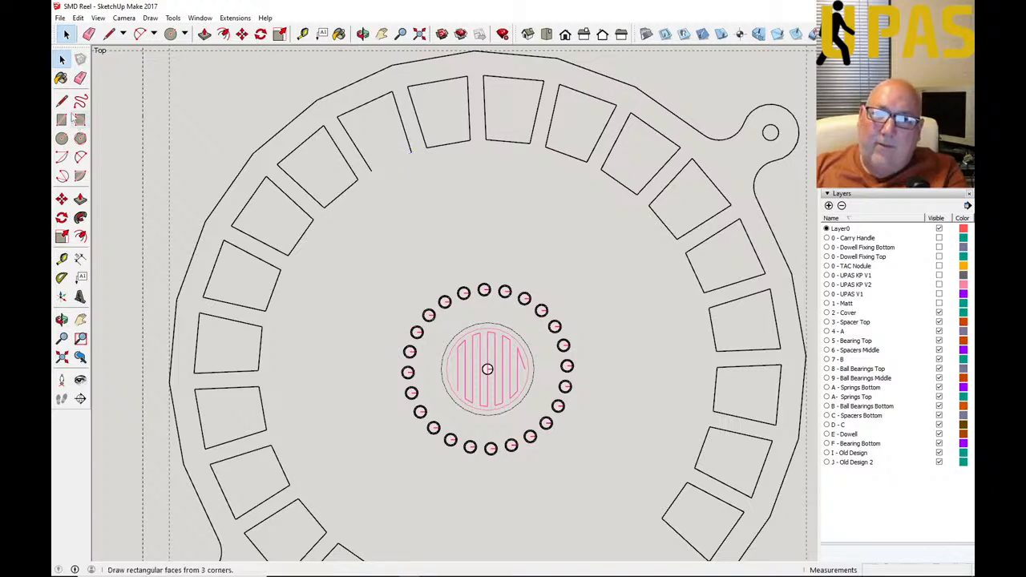
left_click(62, 101)
left_click(371, 170)
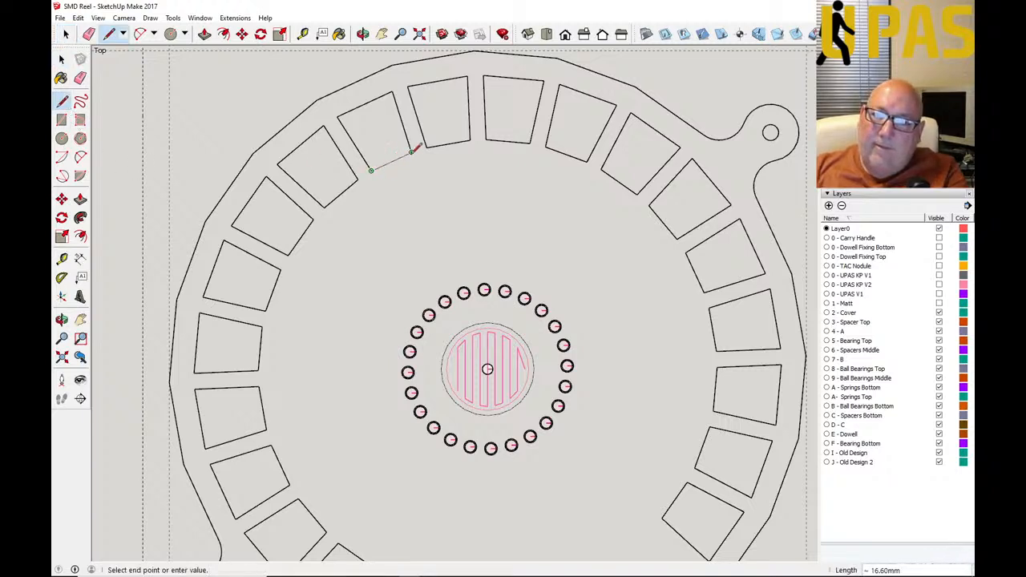
left_click(411, 151)
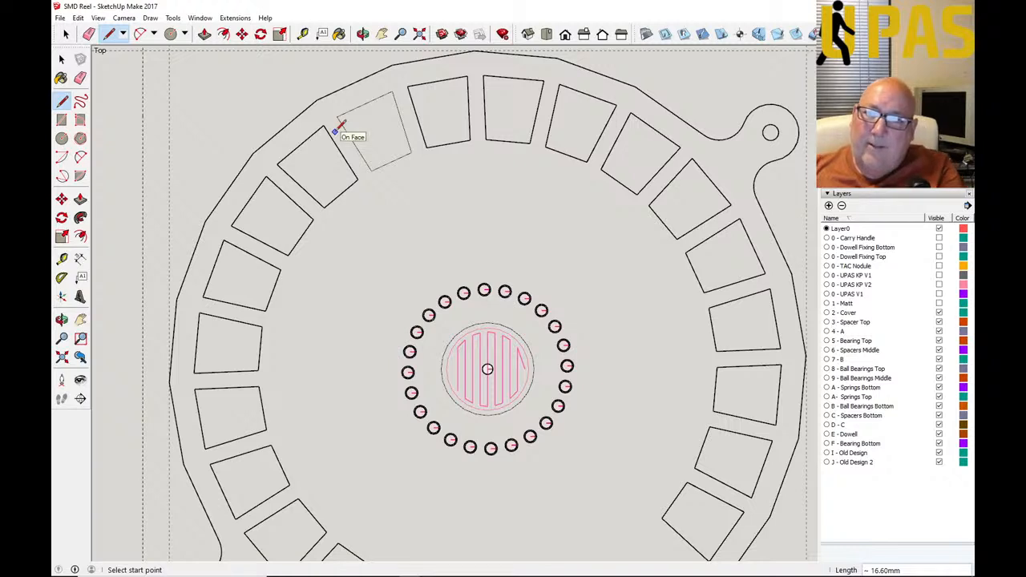
left_click(62, 59)
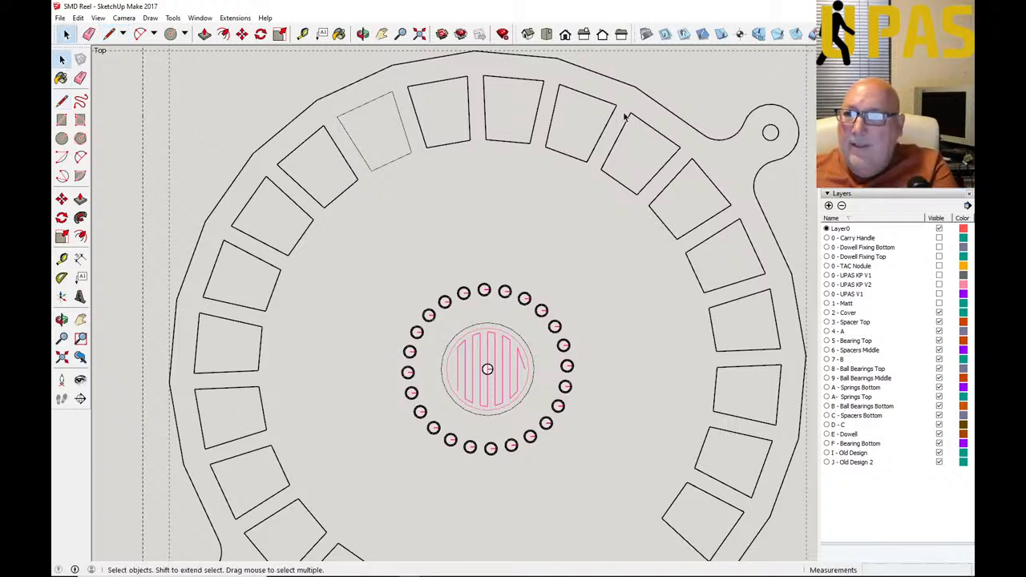
left_click(793, 35)
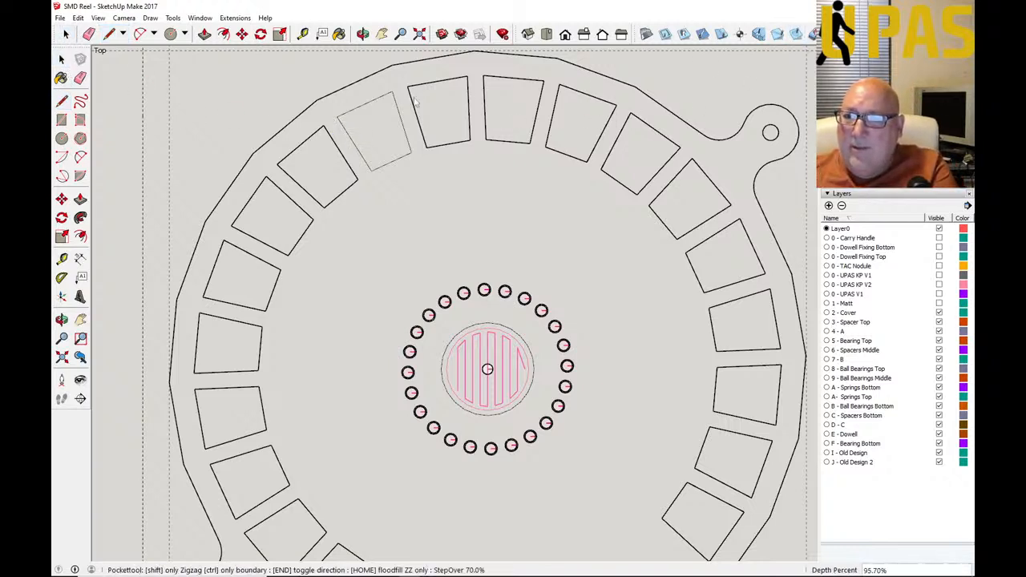
left_click(377, 124)
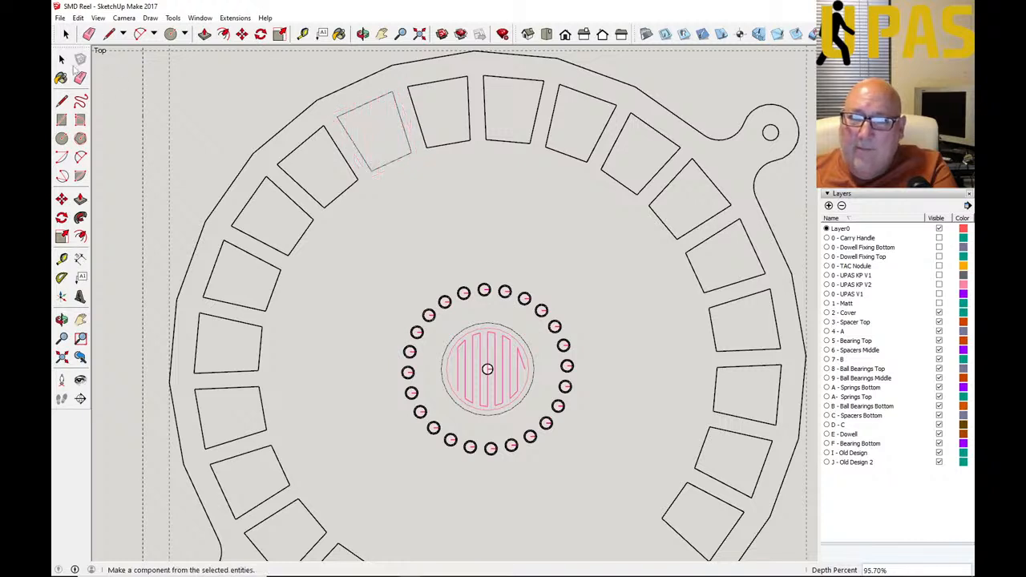
Step: Delete the inner edges of the five trapezoids that follow the redrawn one clockwise across the plate's top
left_click(447, 149)
key("Delete")
left_click(509, 143)
key("Delete")
left_click(566, 155)
key("Delete")
left_click(610, 181)
key("Delete")
left_click(663, 222)
key("Delete")
Step: Delete the inner edges of the next five trapezoids clockwise down the plate's right side, ending at the wide gap
left_click(697, 285)
key("Delete")
left_click(713, 329)
key("Delete")
left_click(715, 393)
key("Delete")
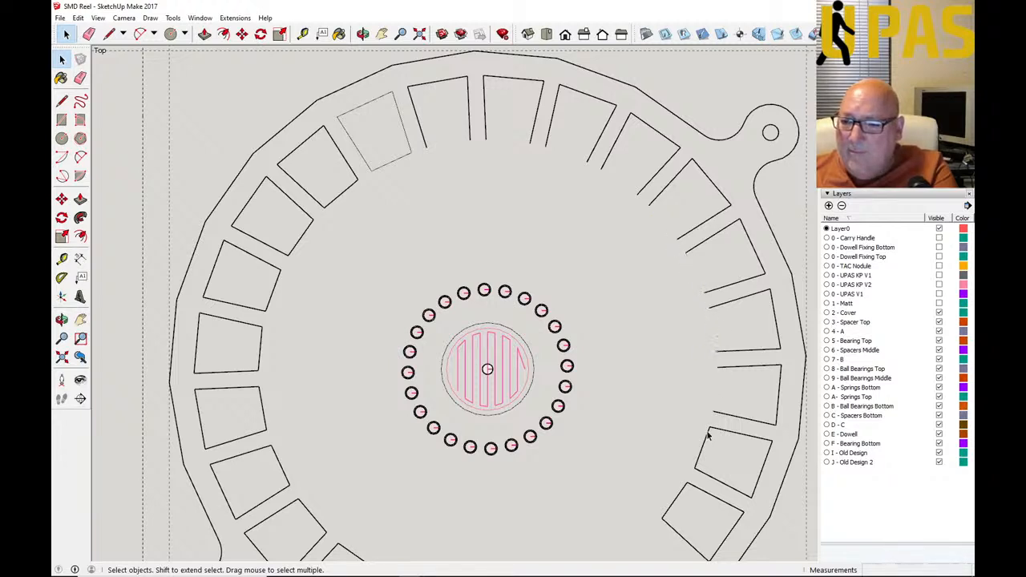
left_click(703, 446)
key("Delete")
left_click(680, 492)
key("Delete")
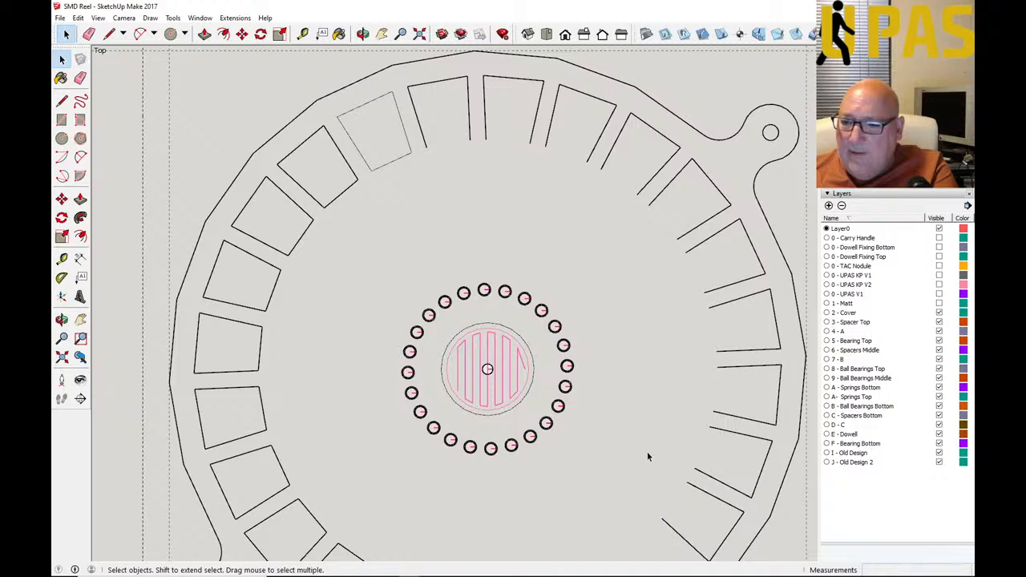
Step: Delete the inner edges of the six trapezoids clockwise from the wide gap along the plate's bottom
scroll(630, 373, "down", 4)
scroll(606, 499, "up", 2)
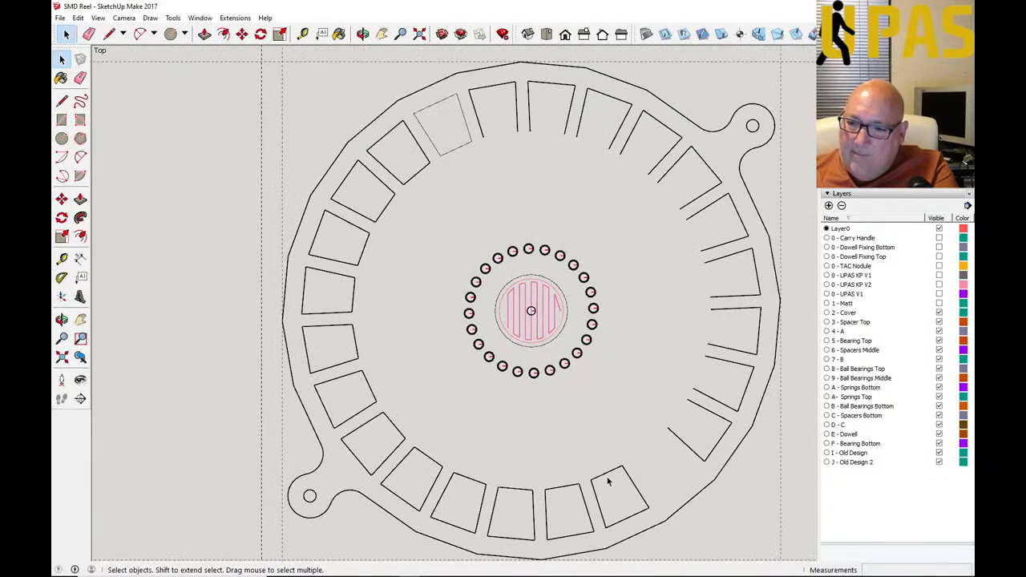
left_click(607, 474)
key("Delete")
left_click(564, 487)
key("Delete")
left_click(513, 489)
key("Delete")
left_click(469, 479)
key("Delete")
left_click(428, 460)
key("Delete")
left_click(402, 434)
key("Delete")
Step: Delete the inner edges of the remaining six trapezoids up the plate's left side, stopping before the redrawn one
left_click(372, 391)
key("Delete")
left_click(356, 345)
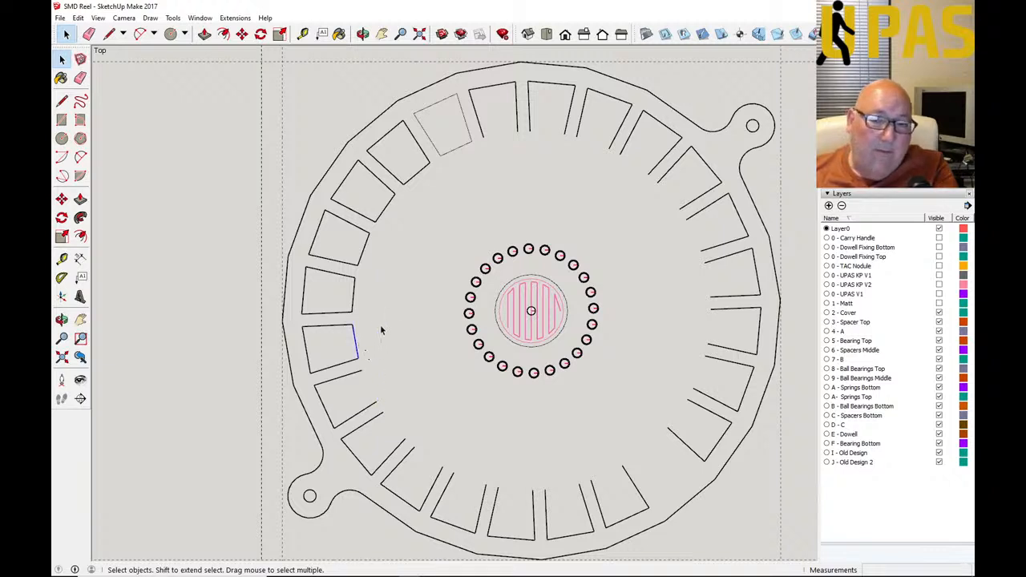
key("Delete")
left_click(354, 295)
key("Delete")
left_click(363, 253)
key("Delete")
left_click(389, 209)
key("Delete")
left_click(410, 179)
key("Delete")
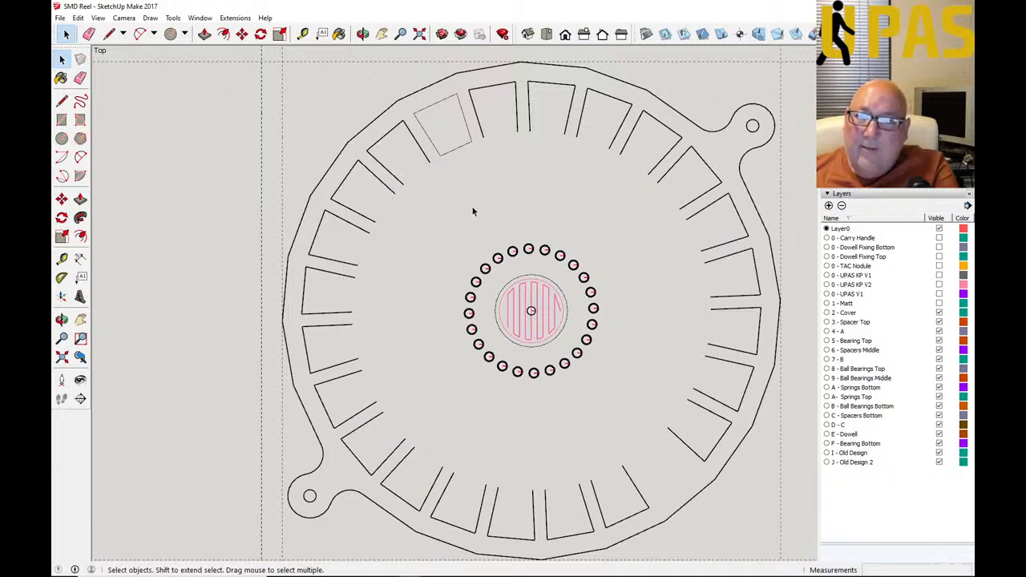
Step: Draw new inner edge lines between the open ends of the first five trapezoids clockwise from the already closed one
left_click(62, 100)
left_click(483, 136)
left_click(517, 130)
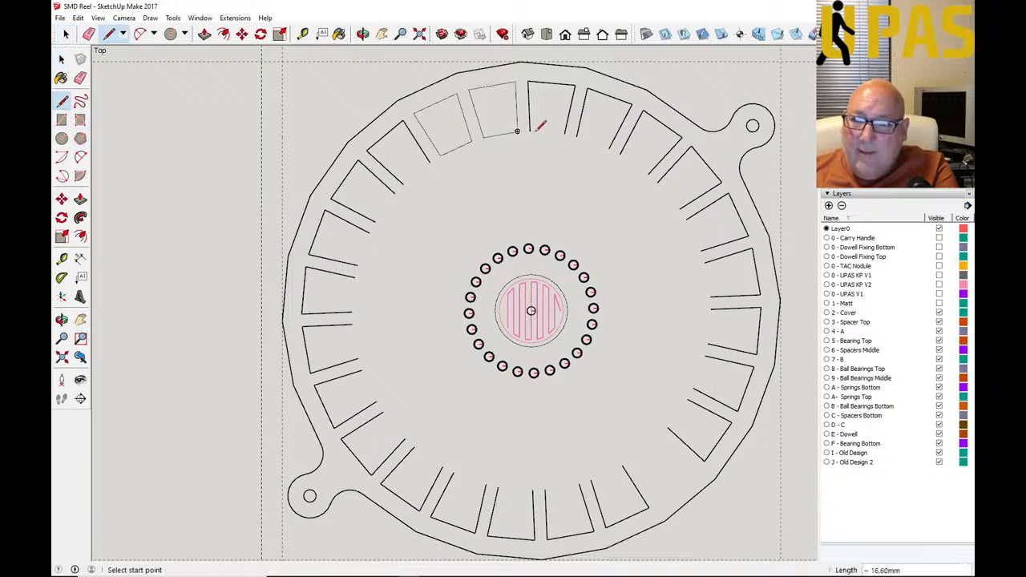
left_click(529, 130)
left_click(572, 133)
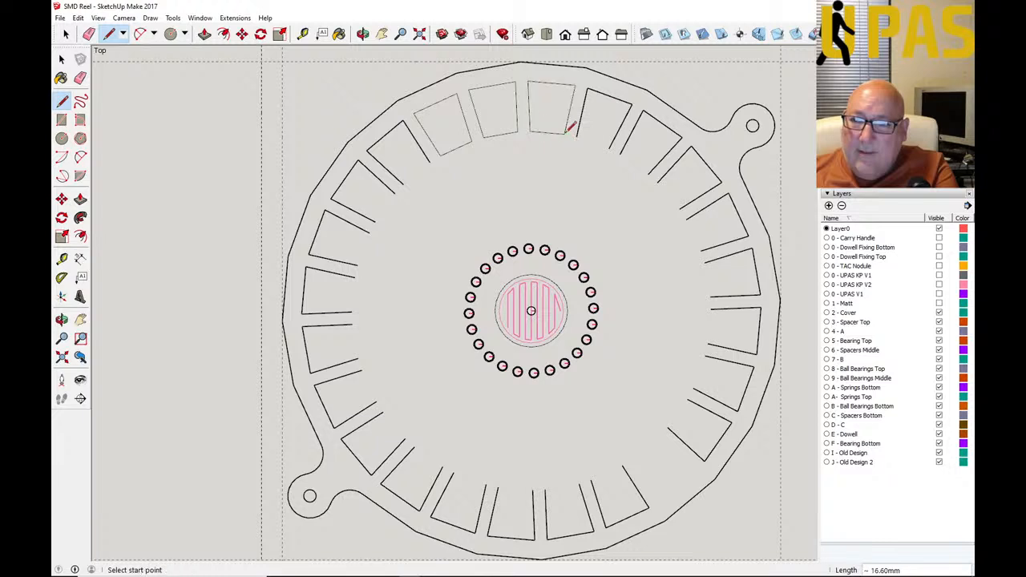
left_click(577, 135)
left_click(611, 149)
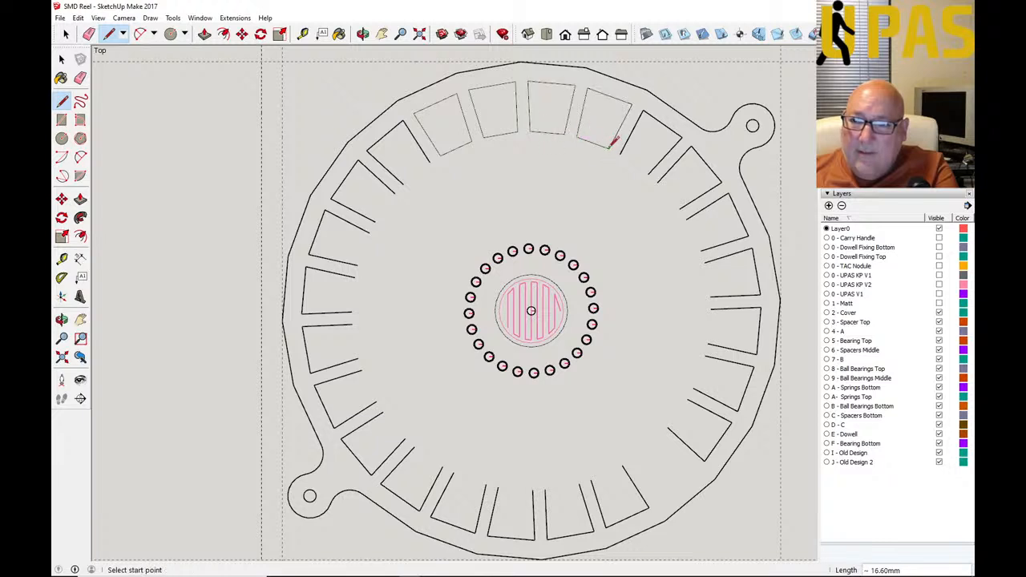
left_click(620, 153)
left_click(650, 172)
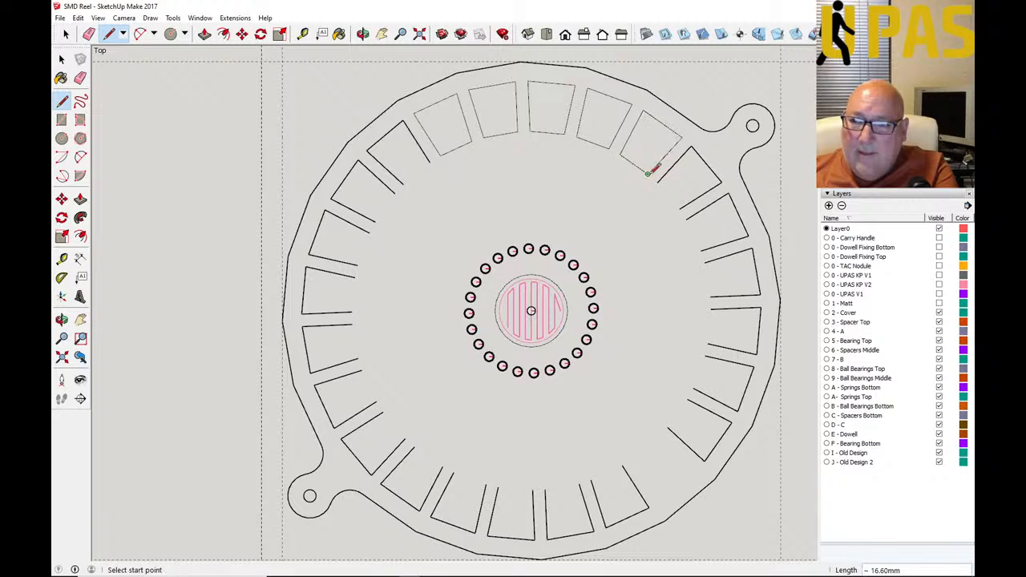
left_click(656, 182)
left_click(679, 207)
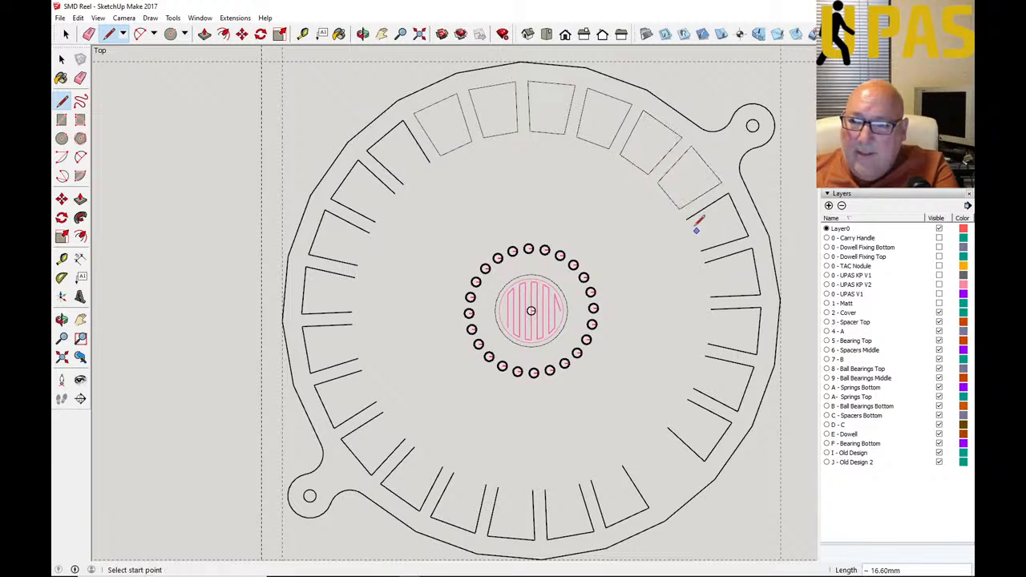
Step: Draw closing inner edge lines on the next five trapezoids down the plate's right side, ending at the wide gap
left_click(685, 219)
left_click(704, 247)
left_click(704, 262)
left_click(709, 296)
left_click(709, 308)
left_click(707, 343)
left_click(704, 355)
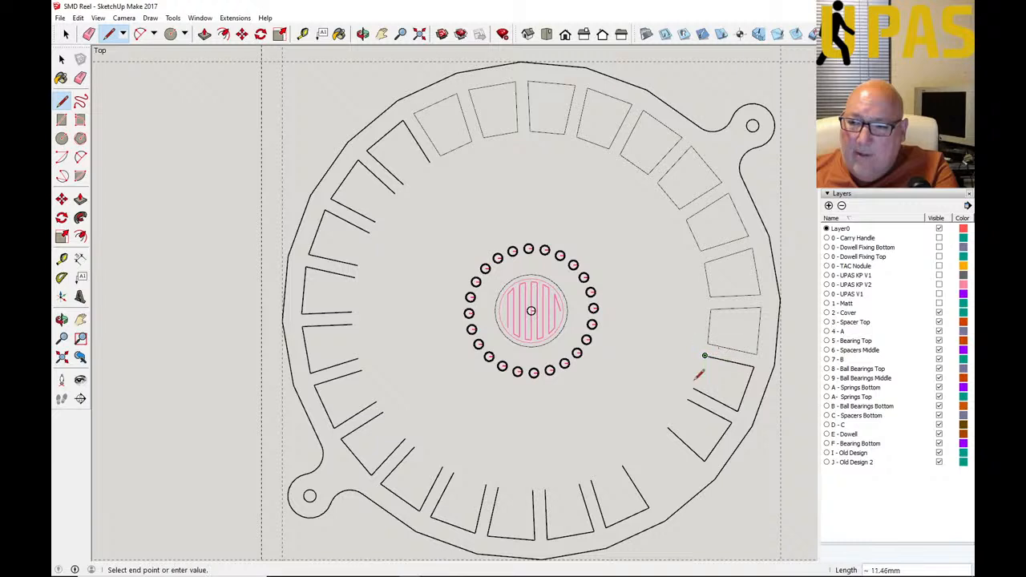
left_click(692, 387)
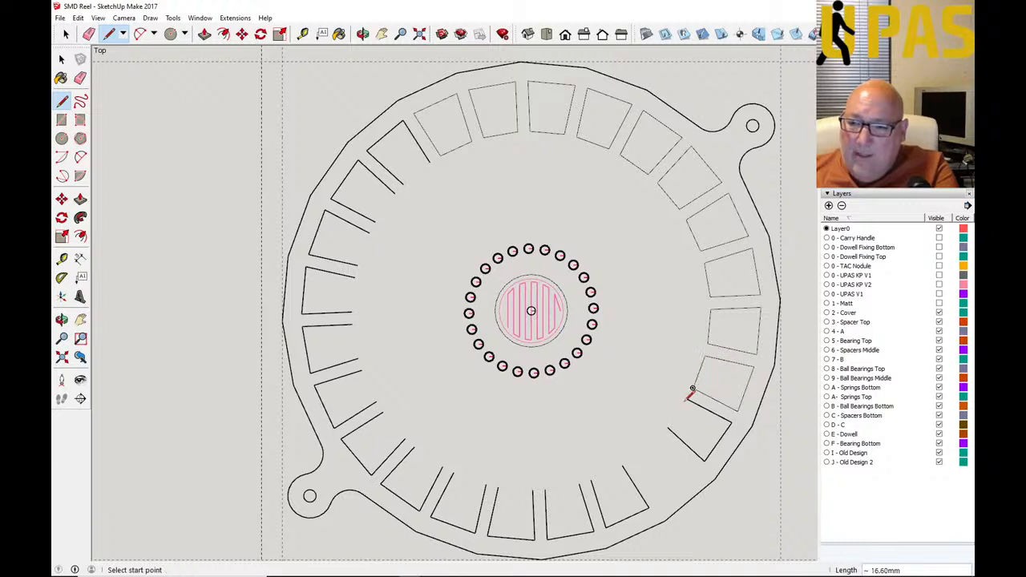
left_click(687, 398)
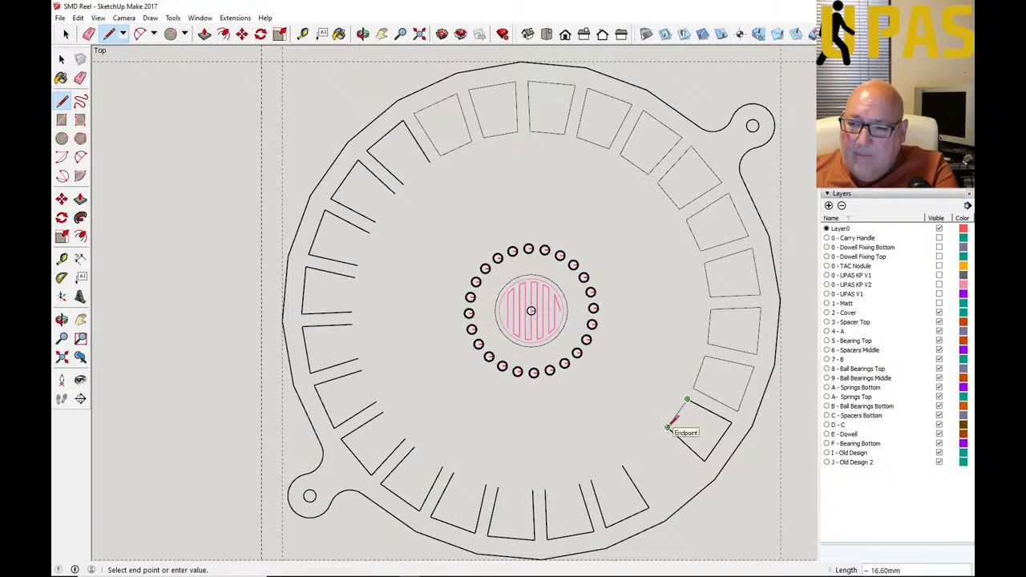
left_click(666, 428)
Step: Draw the closing inner edge of the first trapezoid clockwise past the wide gap
left_click(621, 466)
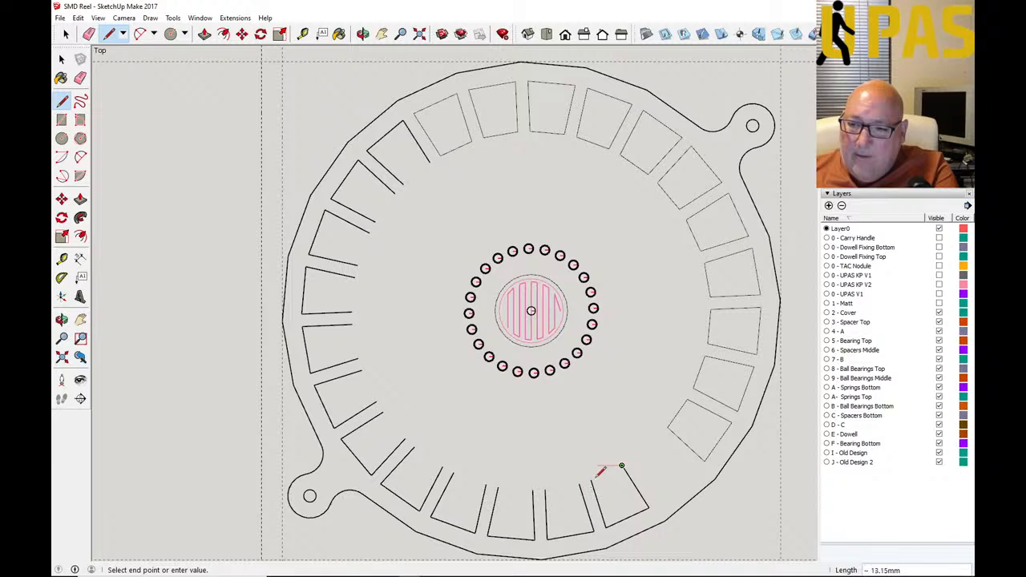
scroll(590, 479, "up", 1)
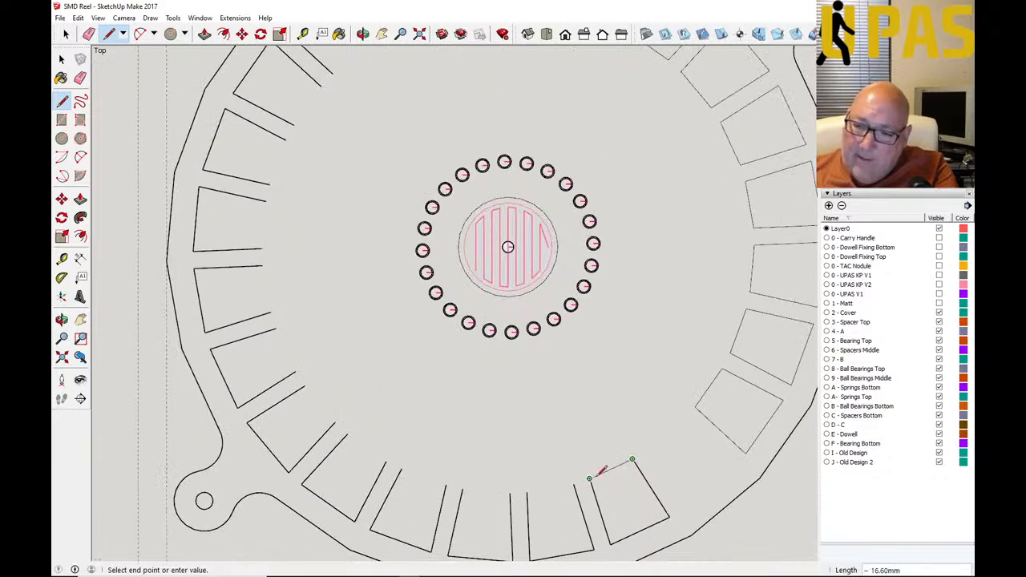
left_click(590, 478)
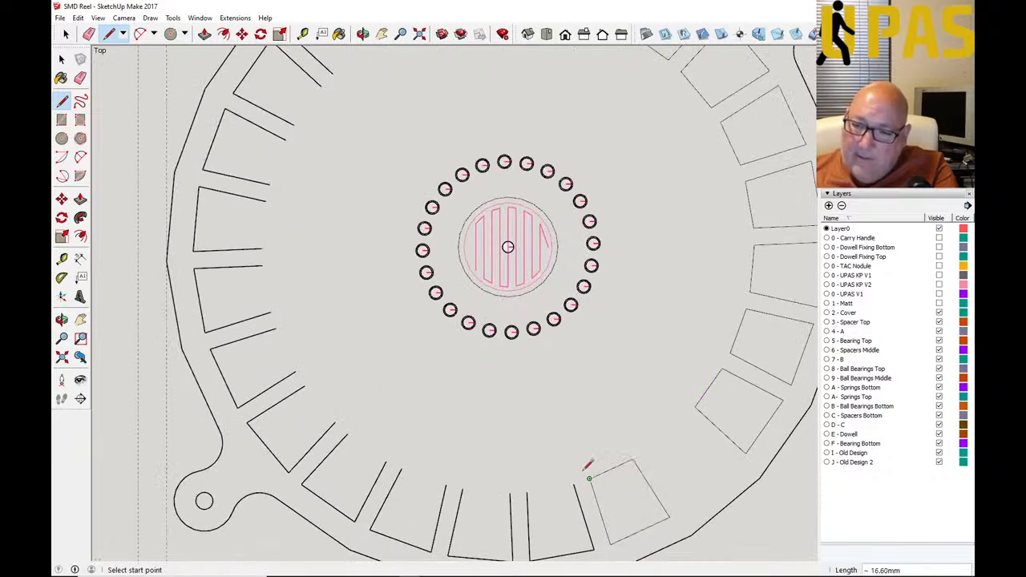
Step: Draw the closing inner edges of the next five trapezoids clockwise along the plate's bottom, ending above the lower-left mounting ear
left_click(573, 482)
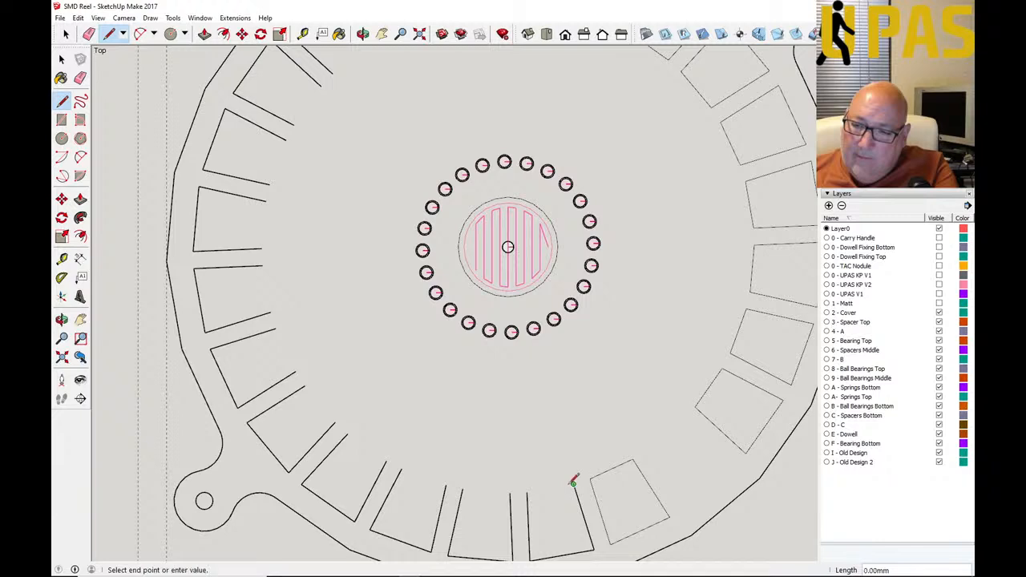
left_click(526, 492)
left_click(508, 492)
left_click(462, 489)
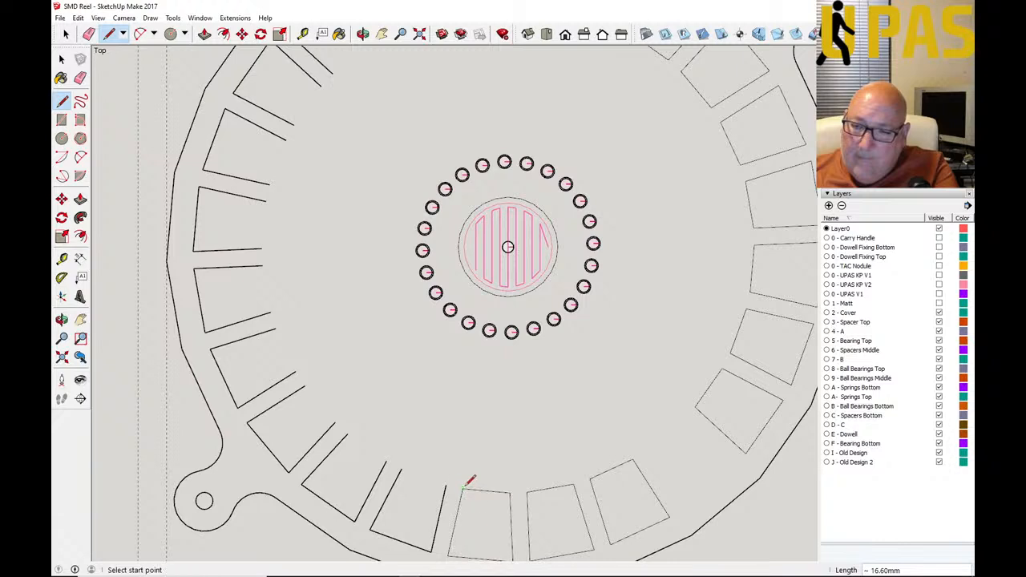
left_click(446, 484)
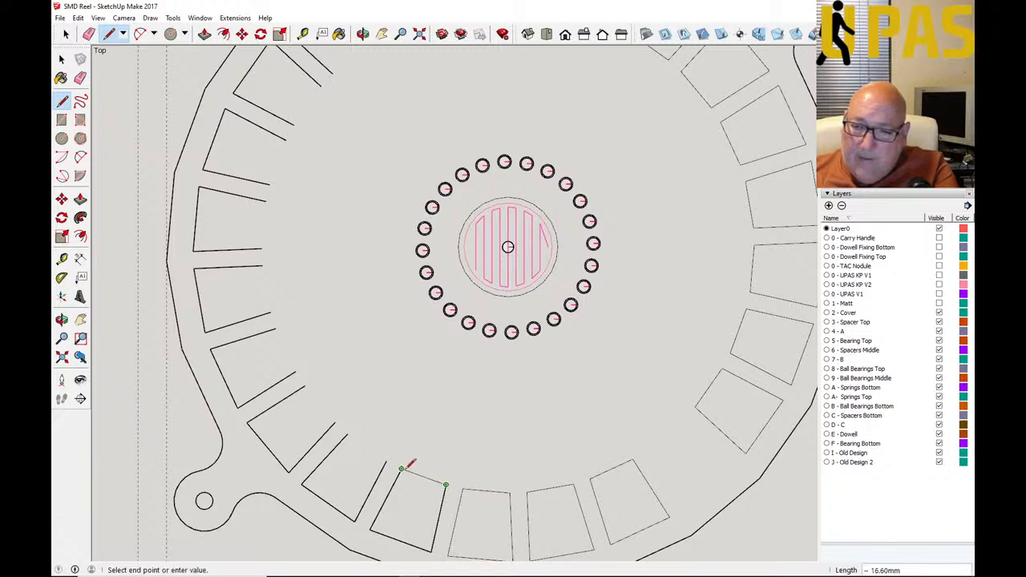
left_click(402, 468)
left_click(385, 461)
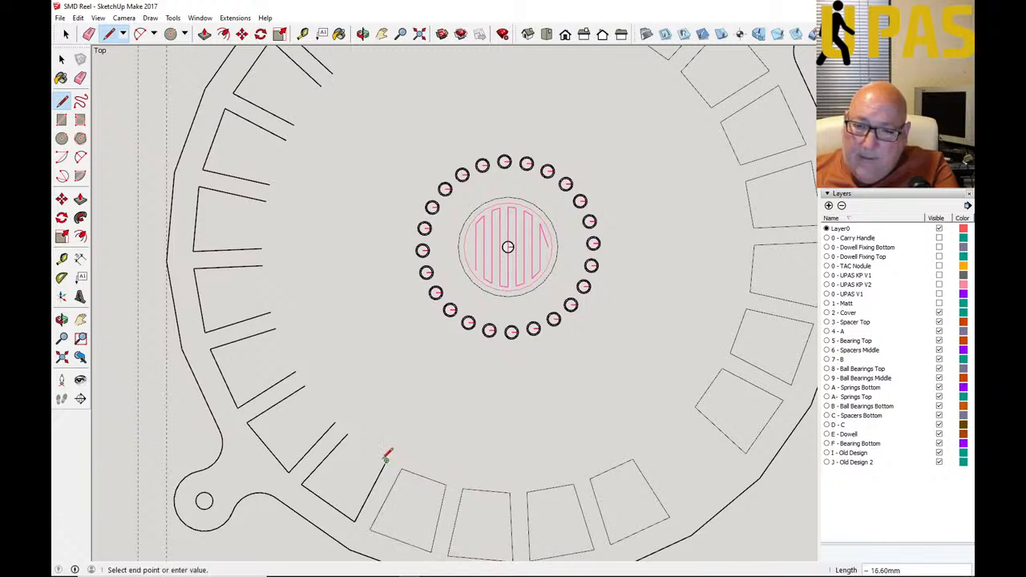
left_click(349, 434)
left_click(334, 422)
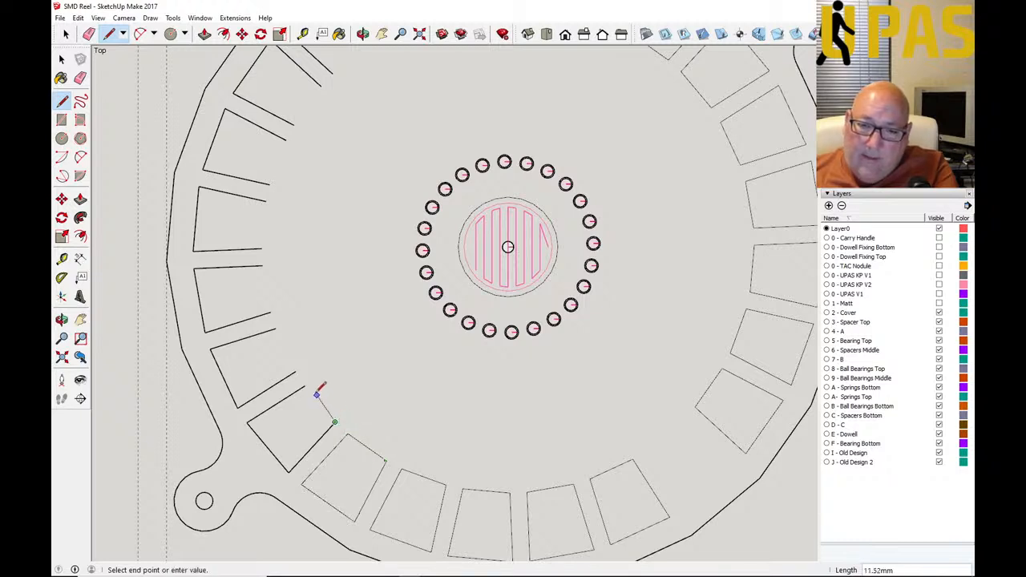
left_click(304, 386)
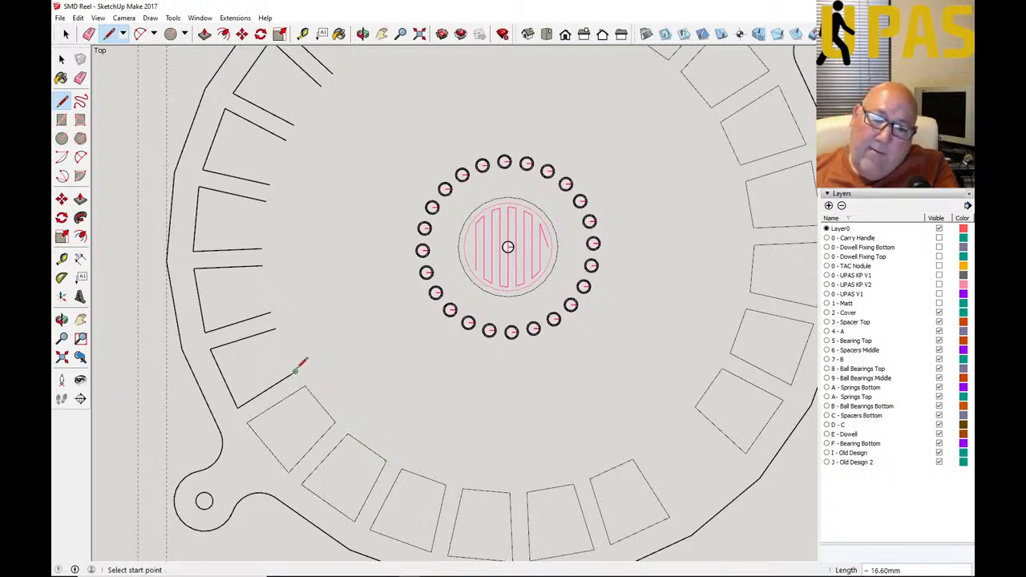
Step: Draw the closing inner edges of the next four trapezoids clockwise up the plate's left side
left_click(295, 371)
left_click(279, 331)
left_click(270, 312)
left_click(265, 265)
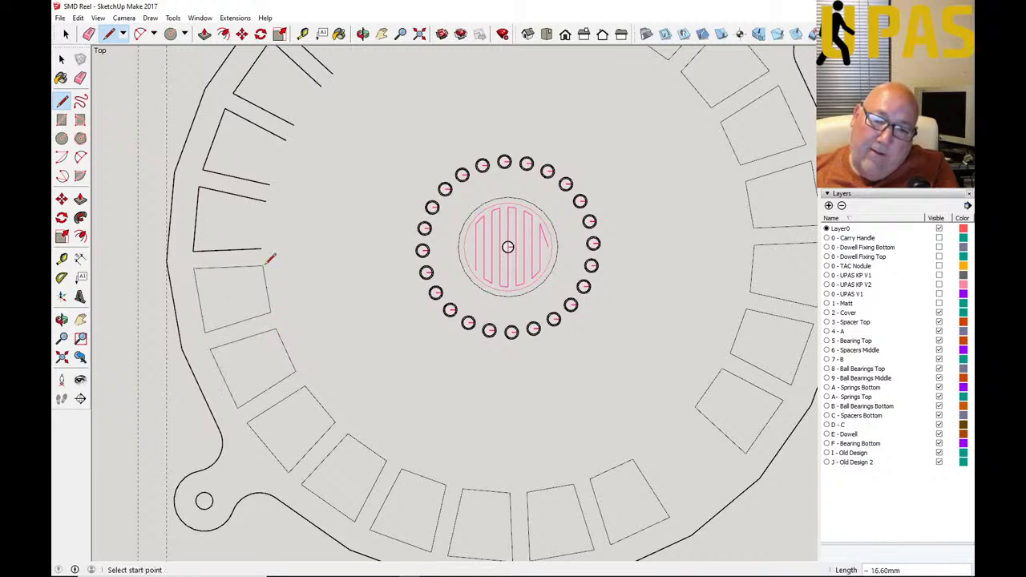
left_click(261, 248)
left_click(265, 201)
left_click(269, 184)
left_click(285, 139)
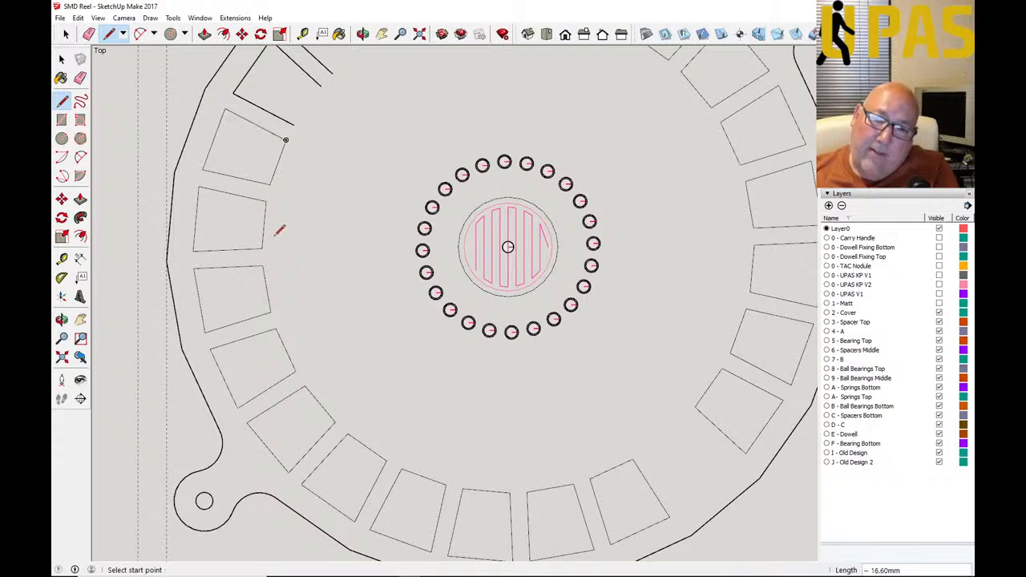
Step: Draw the closing inner edges of the last two open trapezoids at the plate's upper left and finish the Line tool
scroll(275, 288, "down", 1)
left_click(290, 152)
left_click(321, 112)
left_click(322, 112)
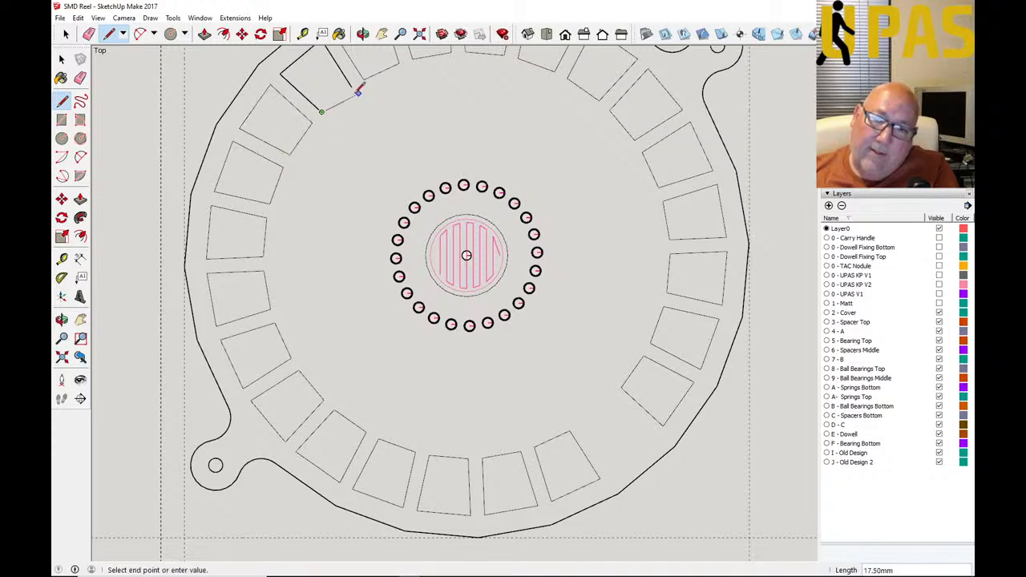
left_click(350, 87)
scroll(332, 229, "down", 3)
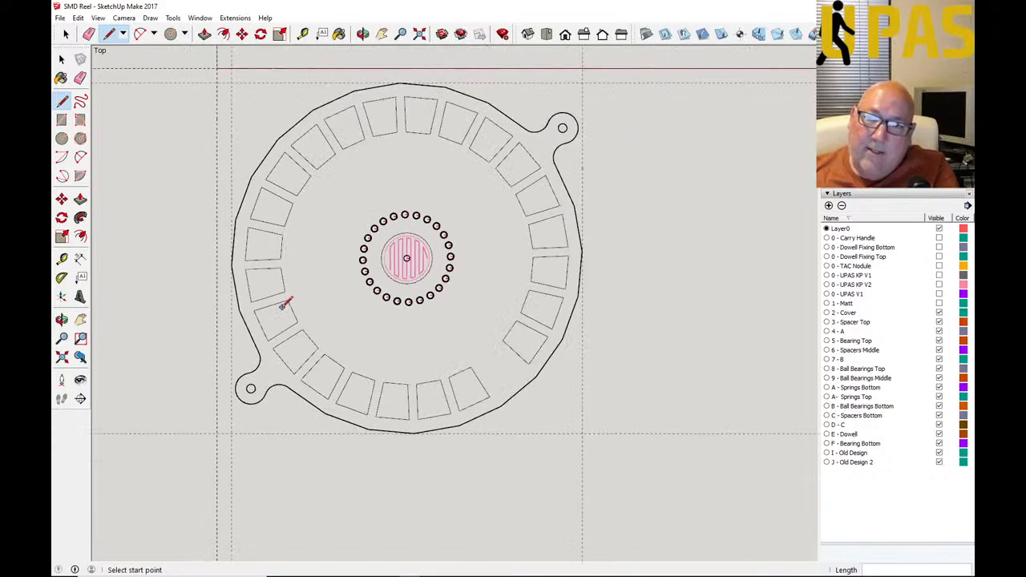
left_click(64, 59)
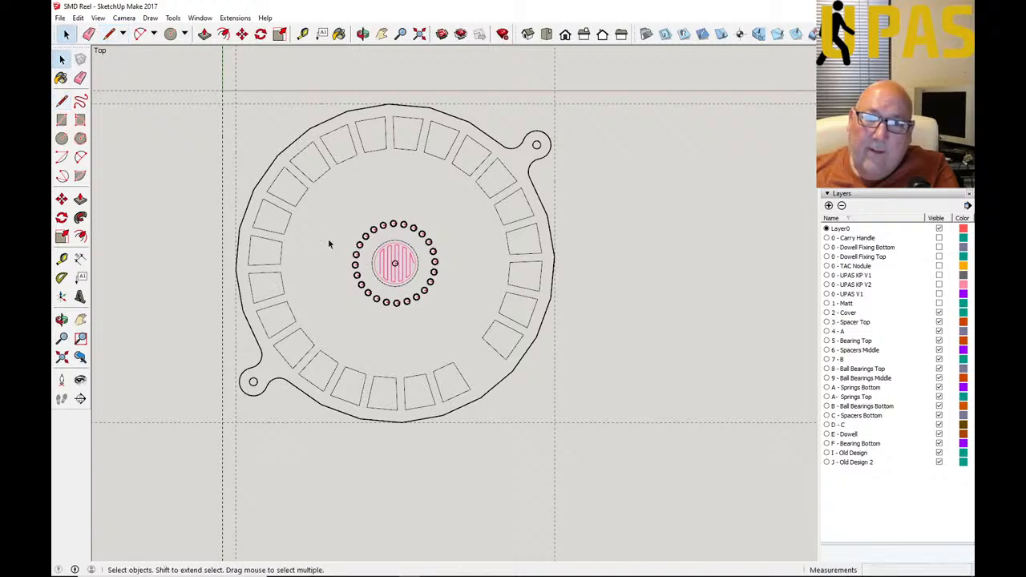
Step: Save the SMD Reel model with all trapezoid outlines closed
scroll(366, 275, "down", 1)
scroll(373, 313, "up", 2)
left_click(60, 18)
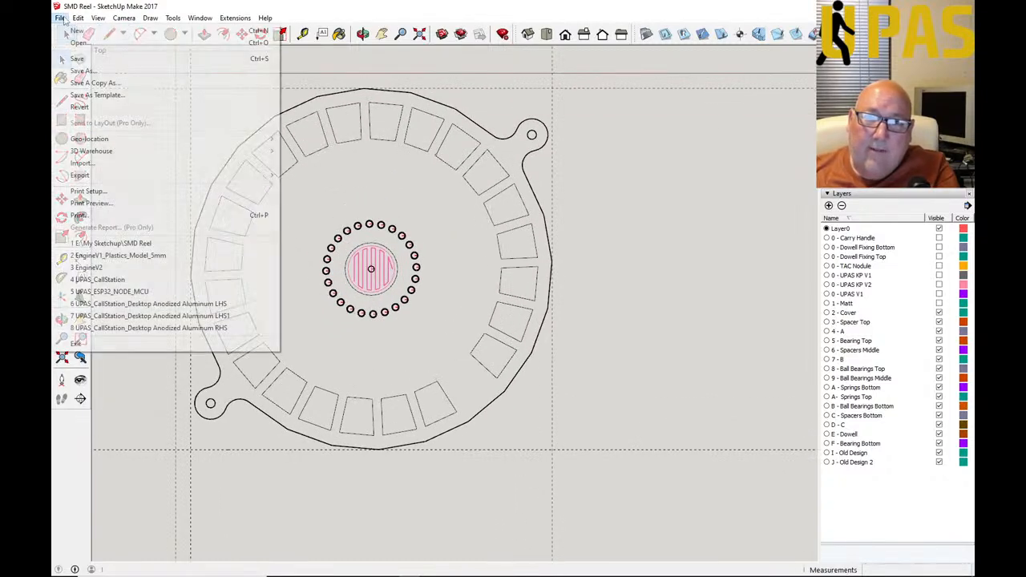
left_click(81, 41)
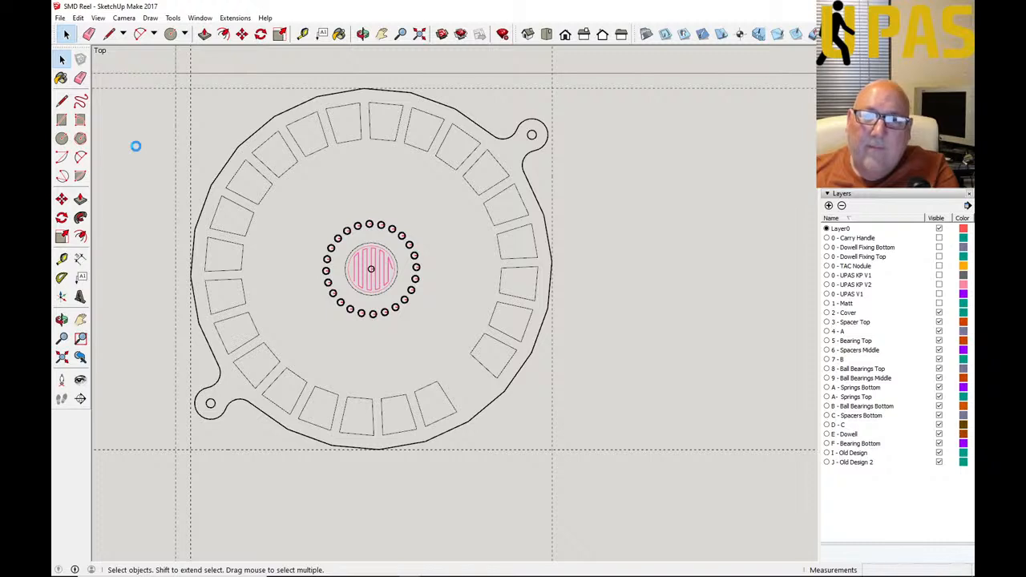
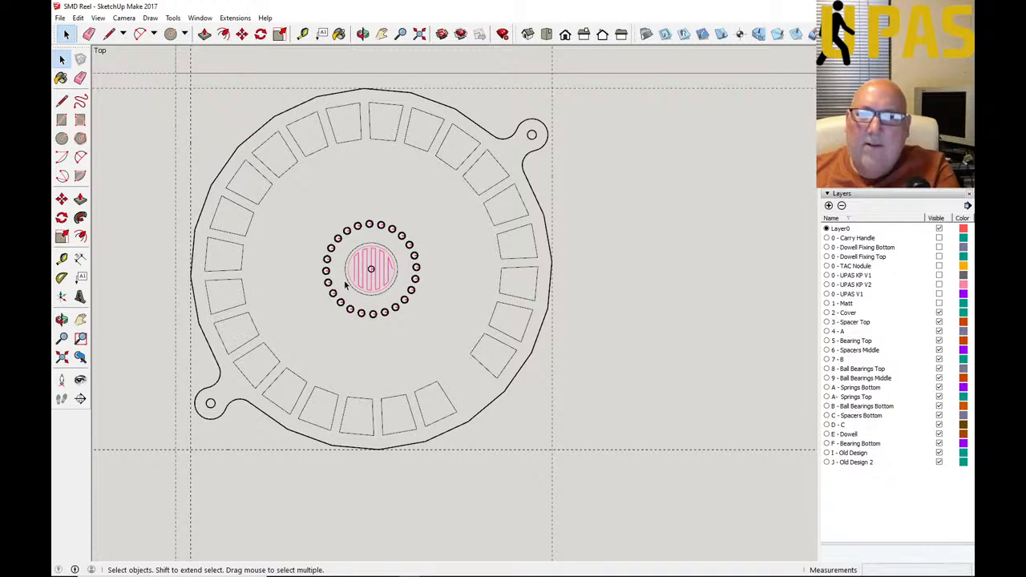
scroll(385, 272, "up", 1)
scroll(419, 298, "up", 1)
scroll(492, 331, "down", 1)
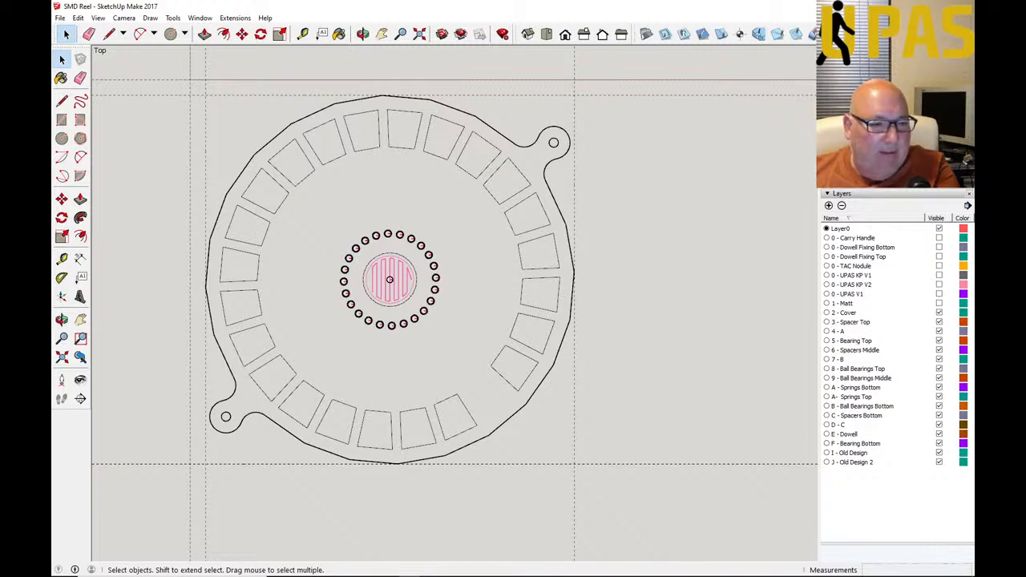
Step: Switch to Calculator and work out 12 minus 12 percent
key("alt+Tab")
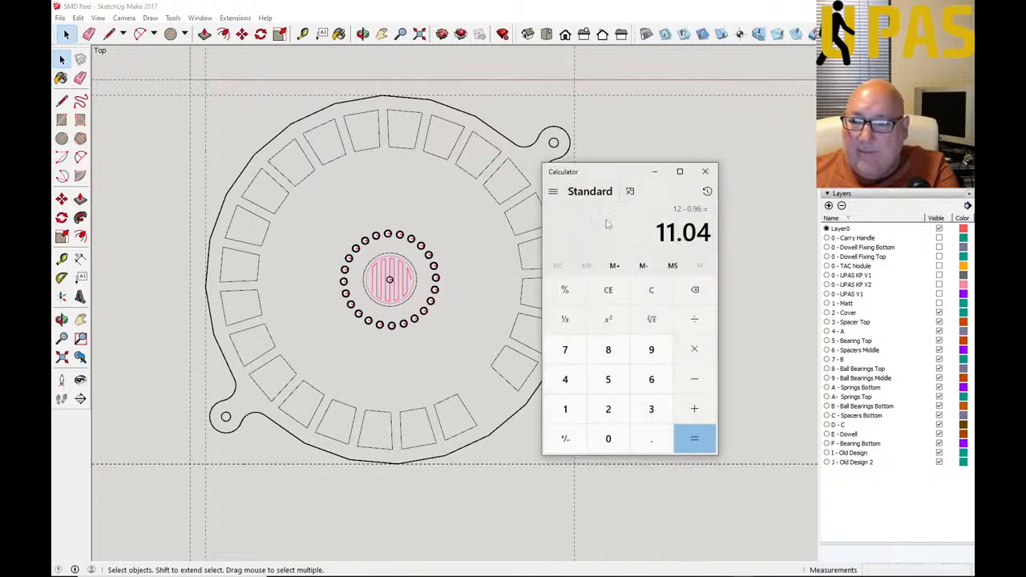
left_click(649, 290)
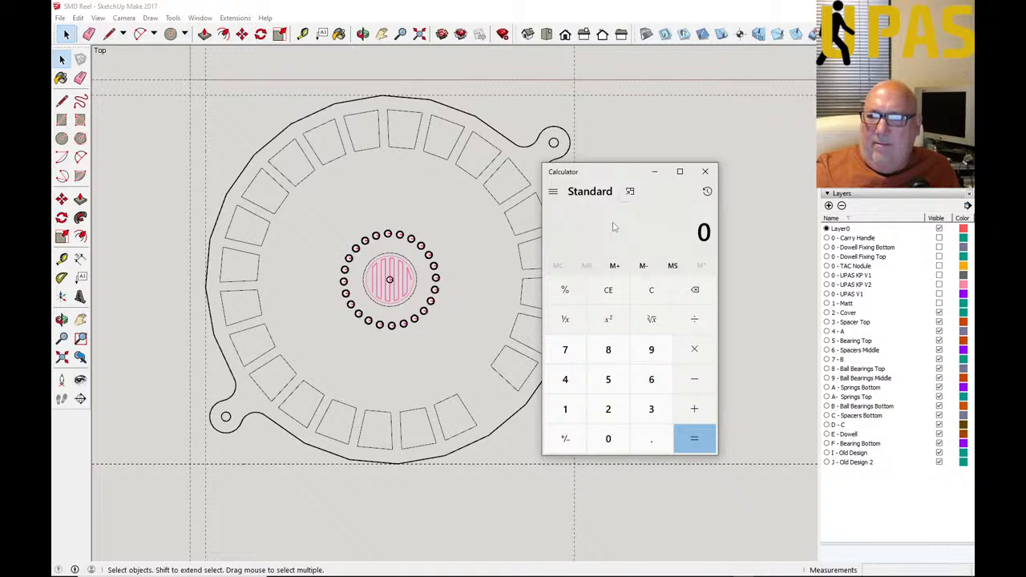
left_click(565, 409)
left_click(613, 411)
left_click(693, 382)
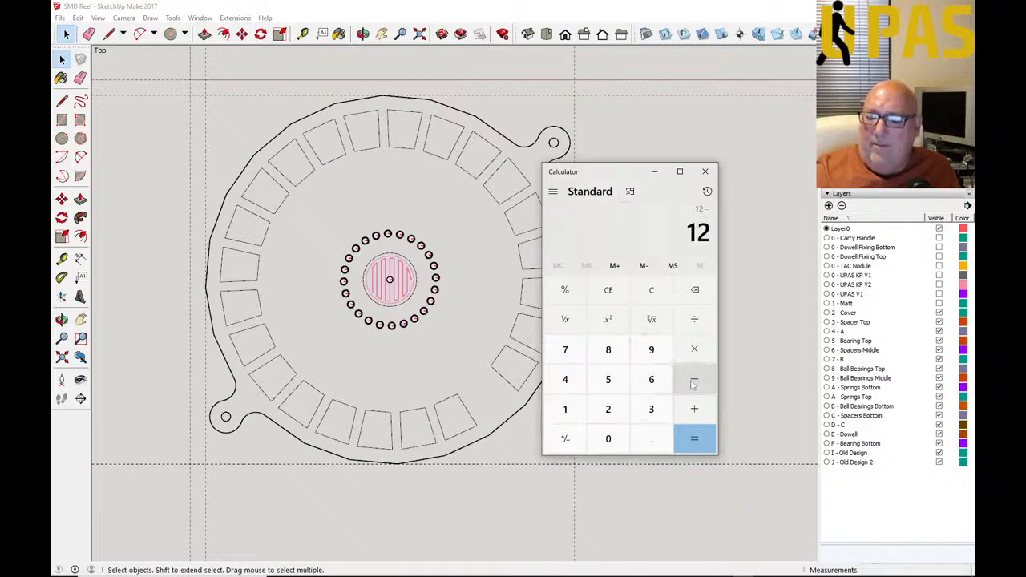
left_click(565, 410)
left_click(607, 409)
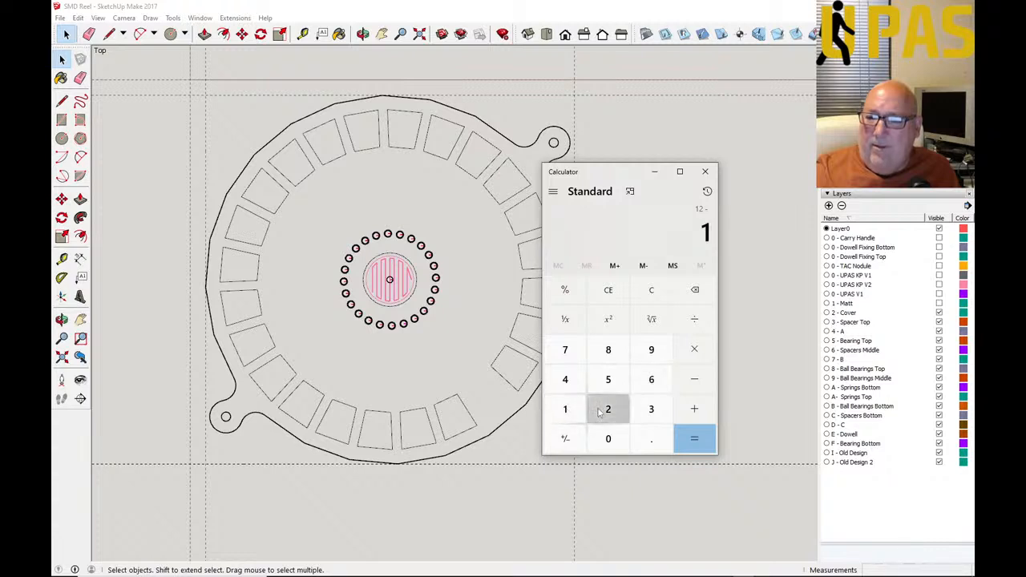
left_click(581, 301)
left_click(693, 442)
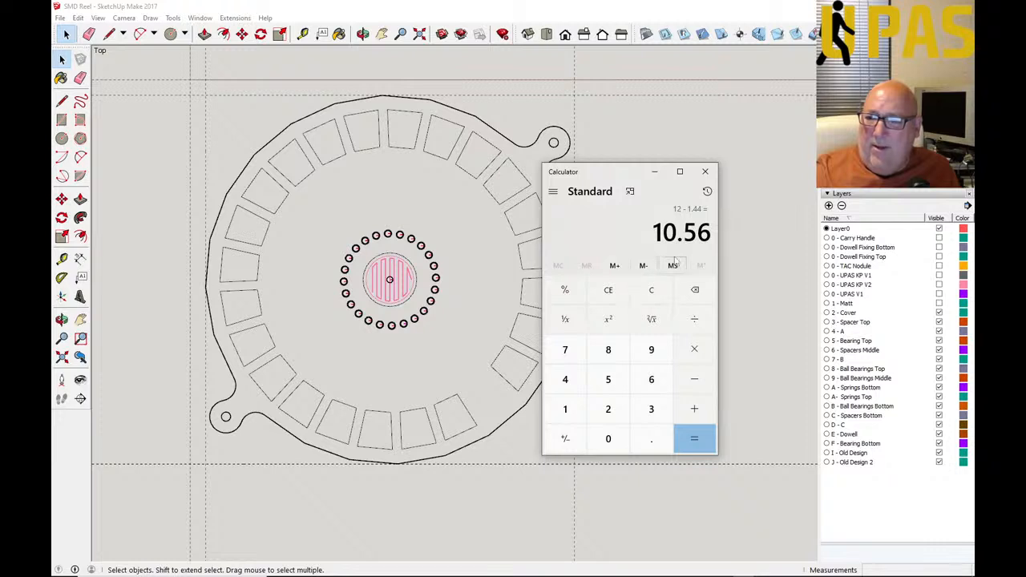
Step: Clear the previous result and work out 12 minus 12.5 percent
left_click(655, 295)
left_click(567, 416)
left_click(607, 409)
left_click(694, 381)
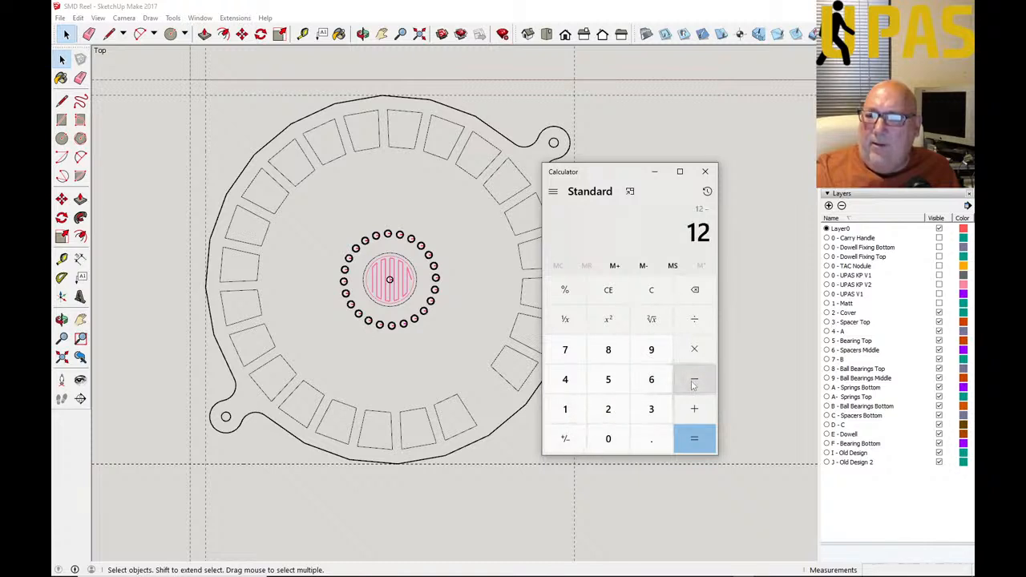
left_click(565, 410)
left_click(607, 409)
left_click(650, 438)
left_click(609, 382)
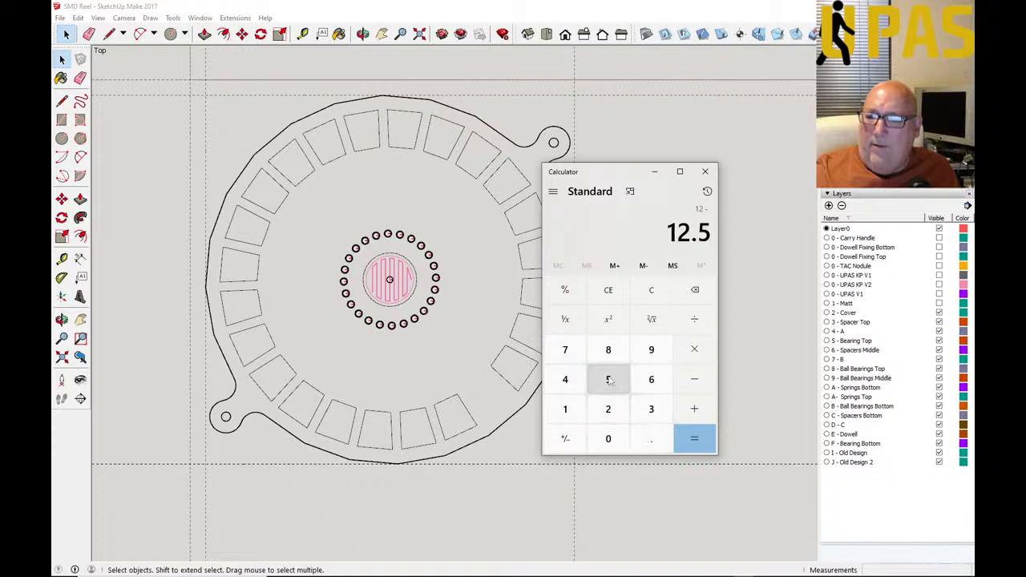
left_click(565, 290)
left_click(695, 440)
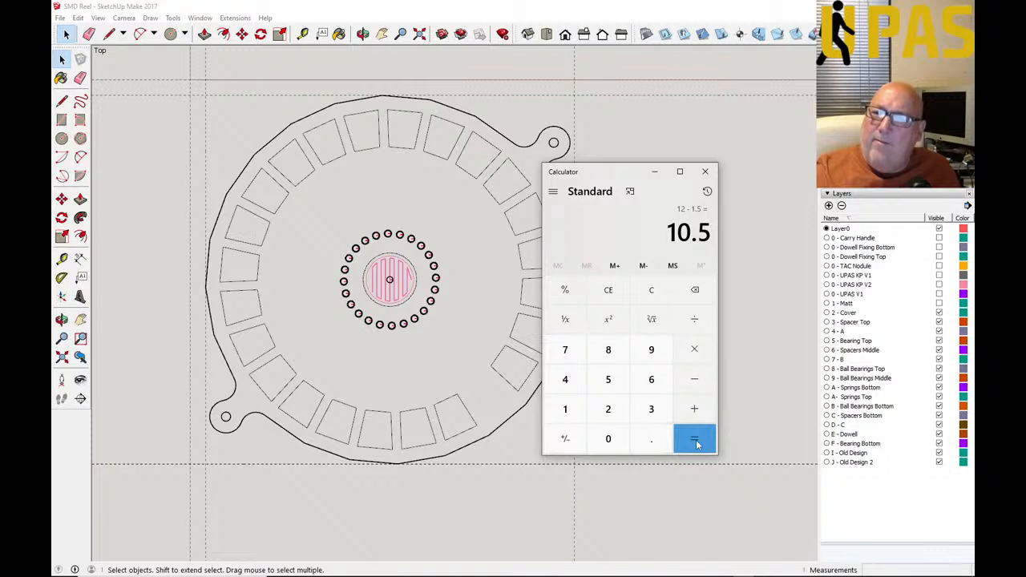
Step: Clear the previous result and start another subtraction from 12
left_click(609, 292)
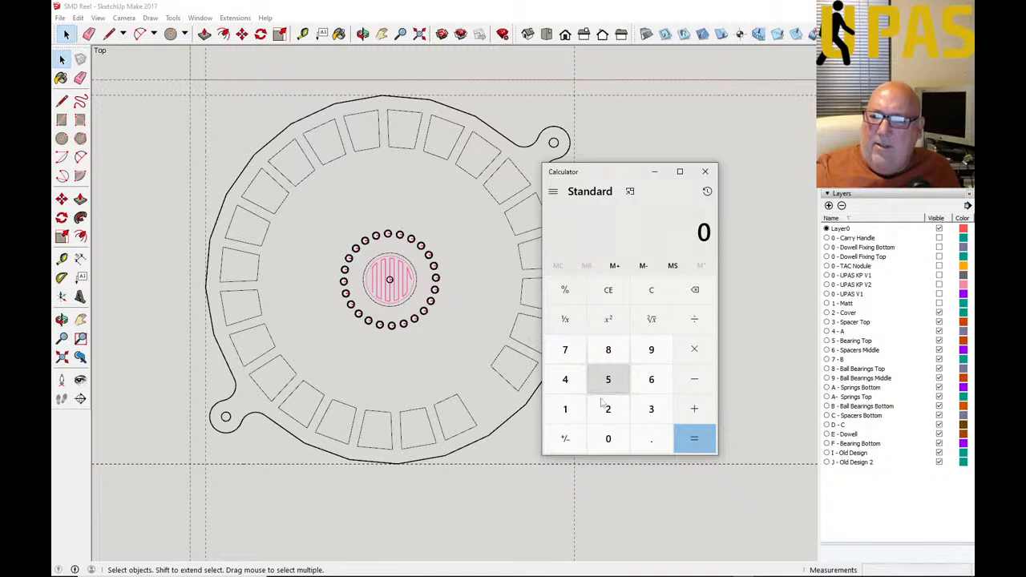
left_click(565, 408)
left_click(607, 408)
left_click(685, 380)
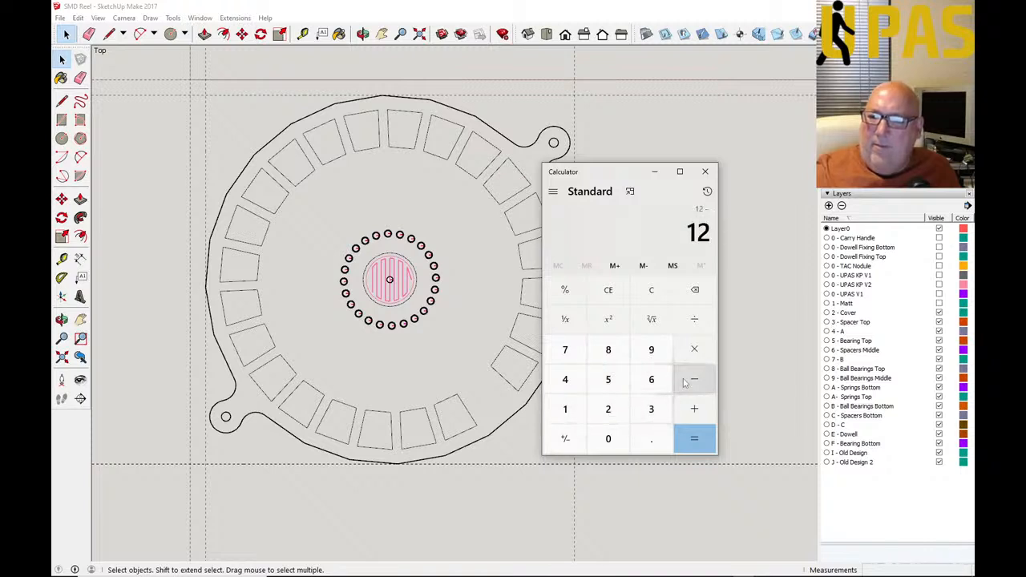
Step: Complete the calculation of 12 minus 14 percent
left_click(566, 408)
left_click(571, 378)
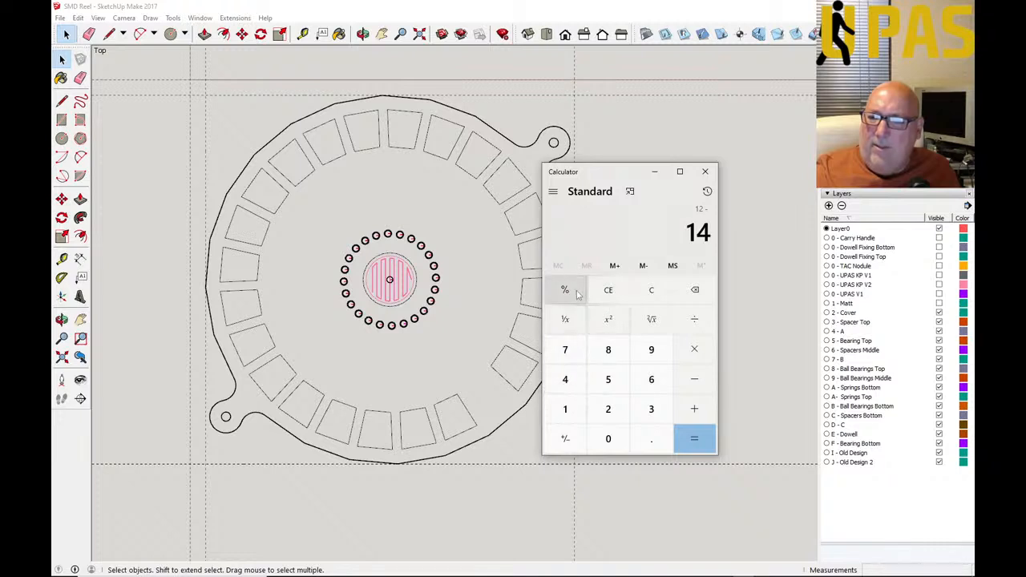
key("BackSpace")
type(".68")
left_click(704, 443)
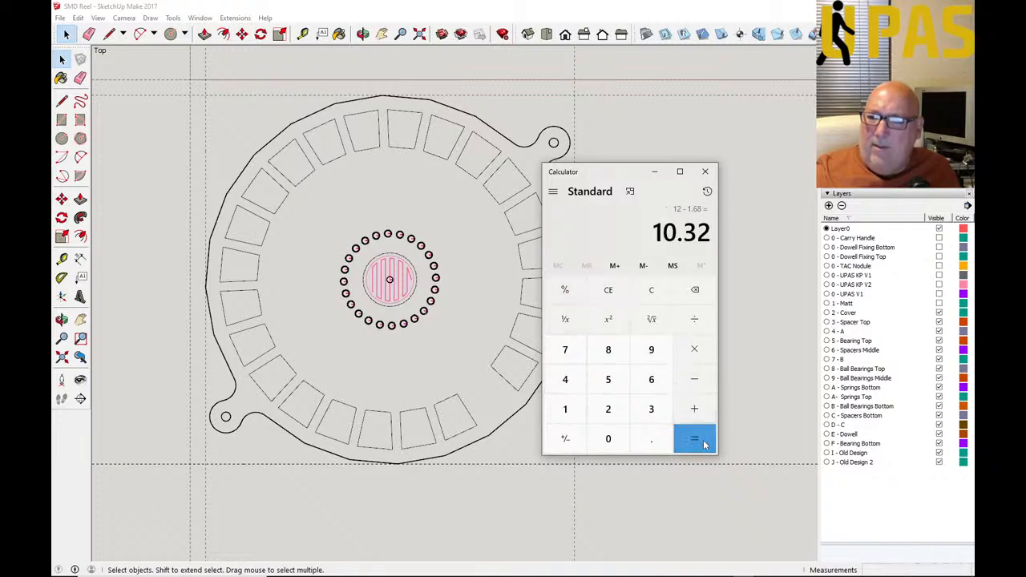
Step: Clear the previous result and calculate 12 minus 15 percent
left_click(649, 291)
left_click(565, 409)
left_click(607, 409)
left_click(694, 379)
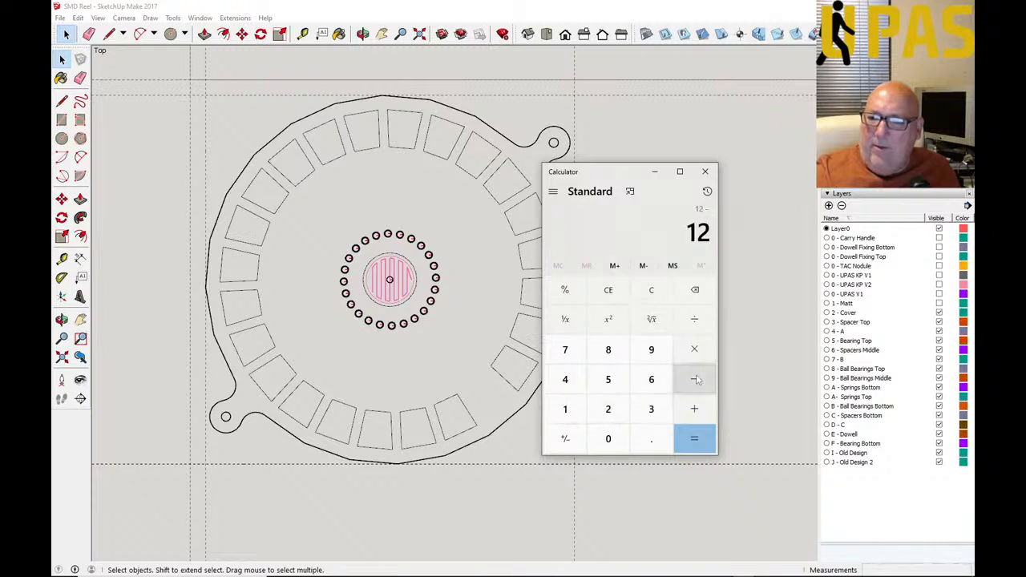
left_click(565, 409)
left_click(607, 379)
left_click(564, 290)
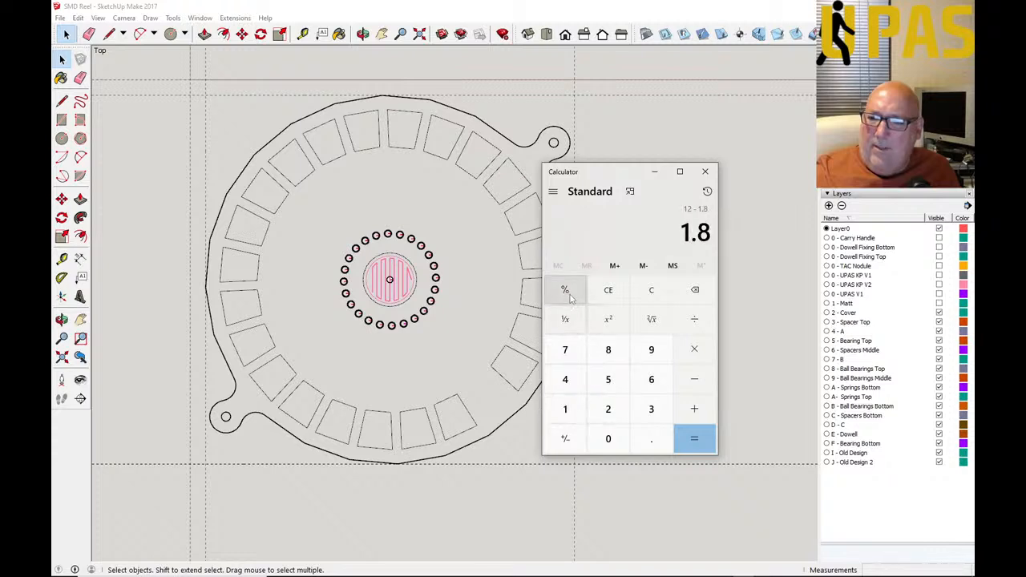
left_click(689, 443)
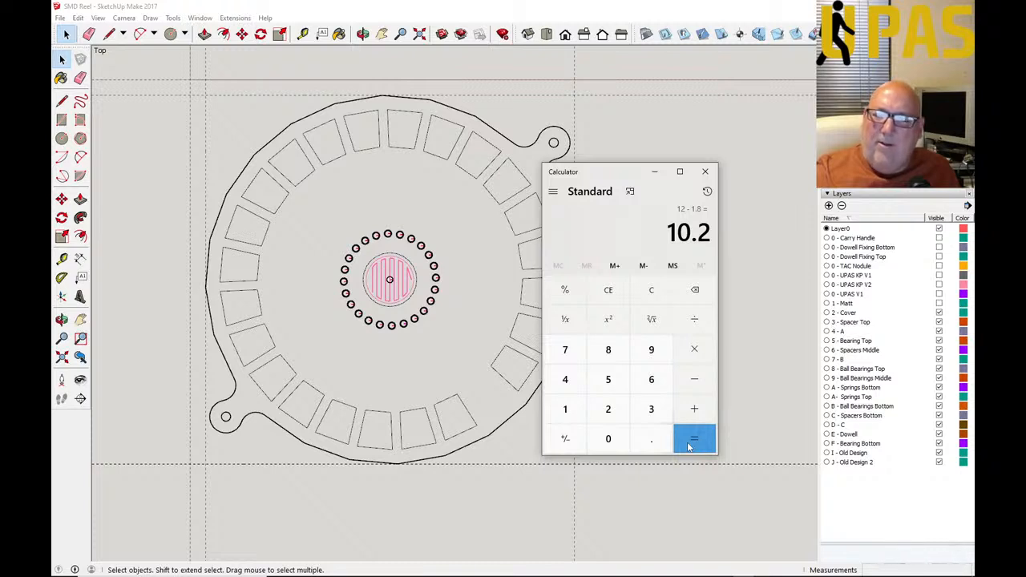
Step: Clear the previous result and calculate 12 minus 90 percent
left_click(645, 292)
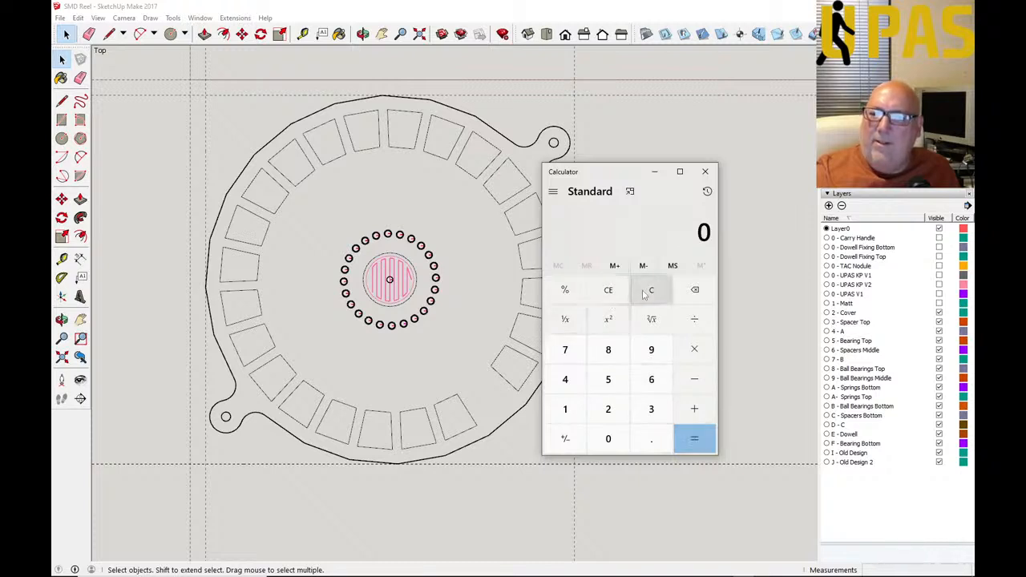
left_click(572, 411)
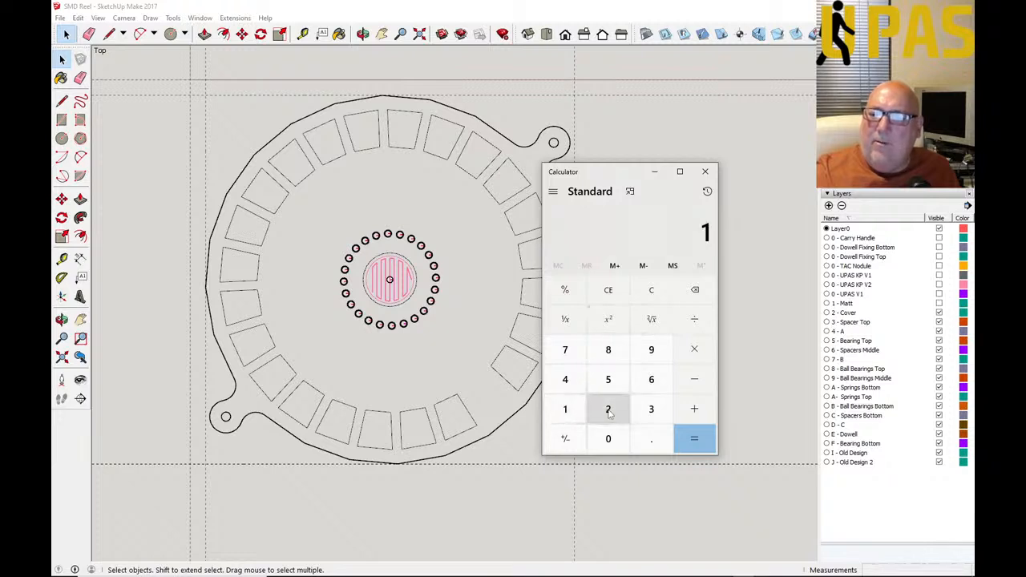
left_click(604, 409)
left_click(694, 387)
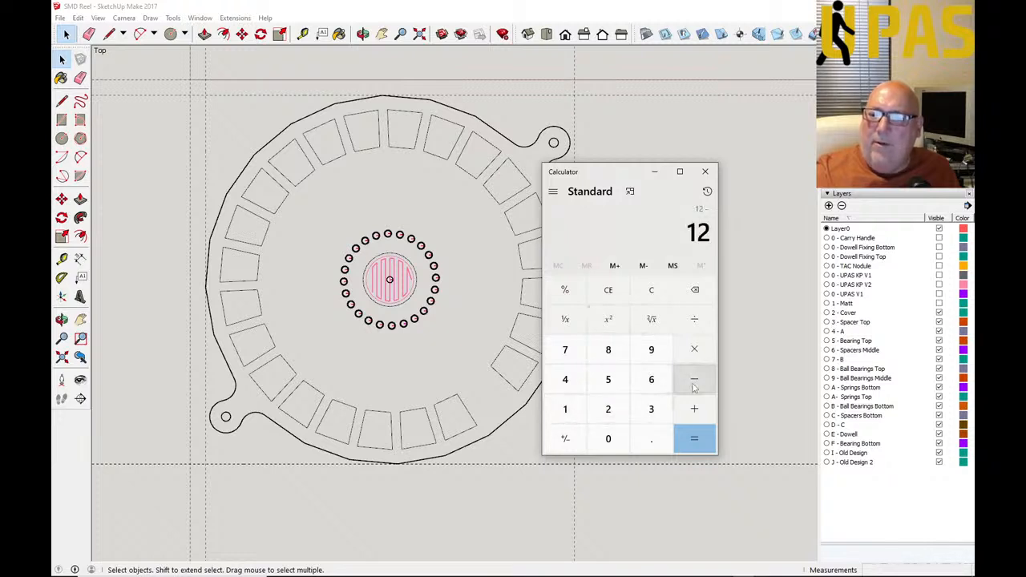
left_click(651, 349)
left_click(607, 439)
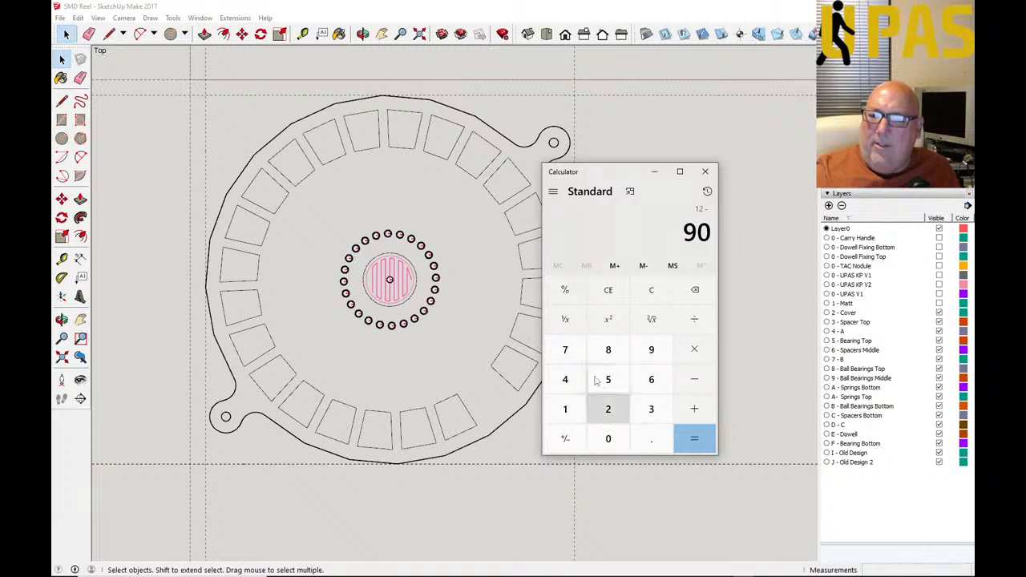
left_click(564, 289)
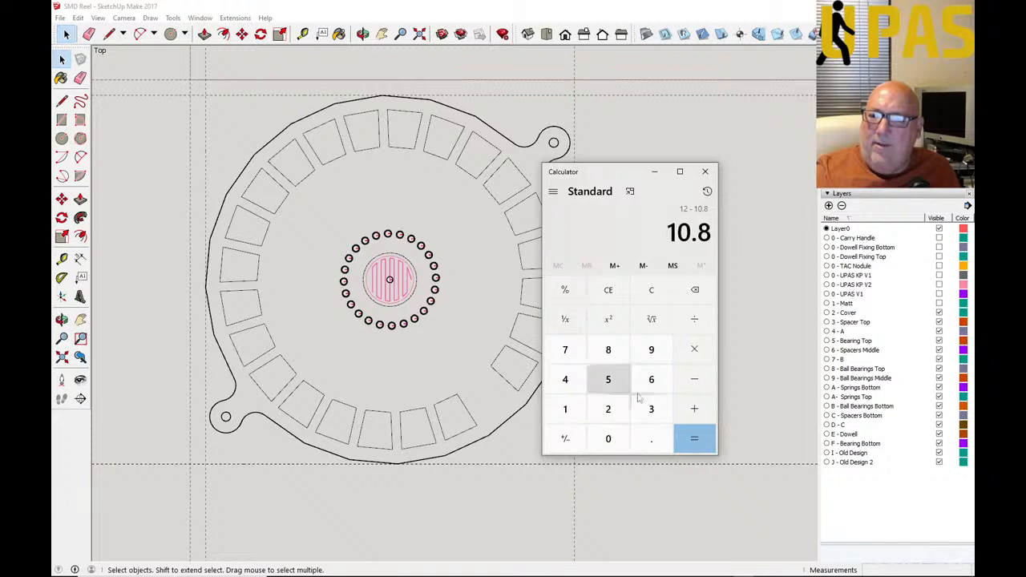
left_click(695, 444)
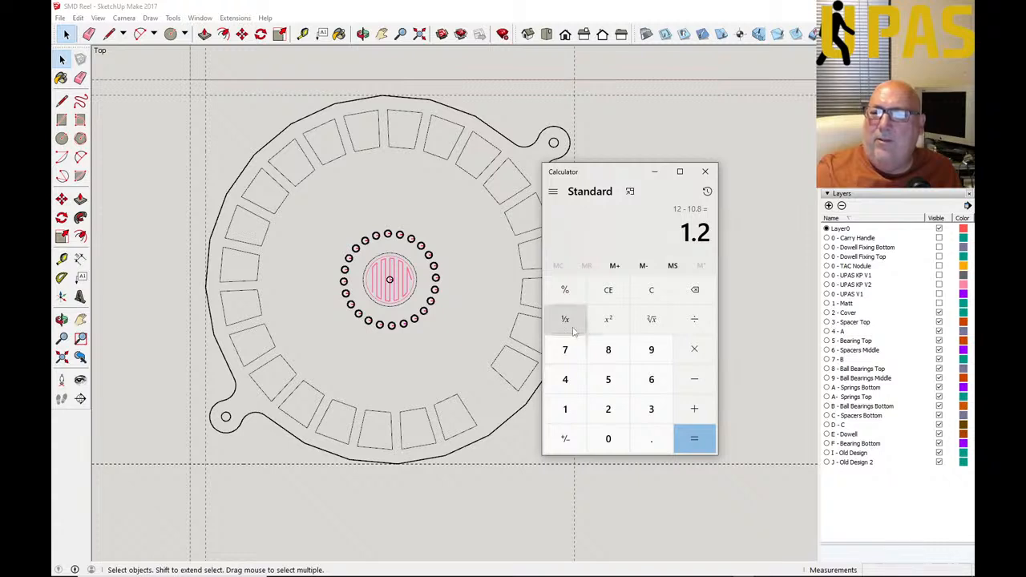
Step: Clear the previous result and calculate 12 minus 92 percent
left_click(650, 290)
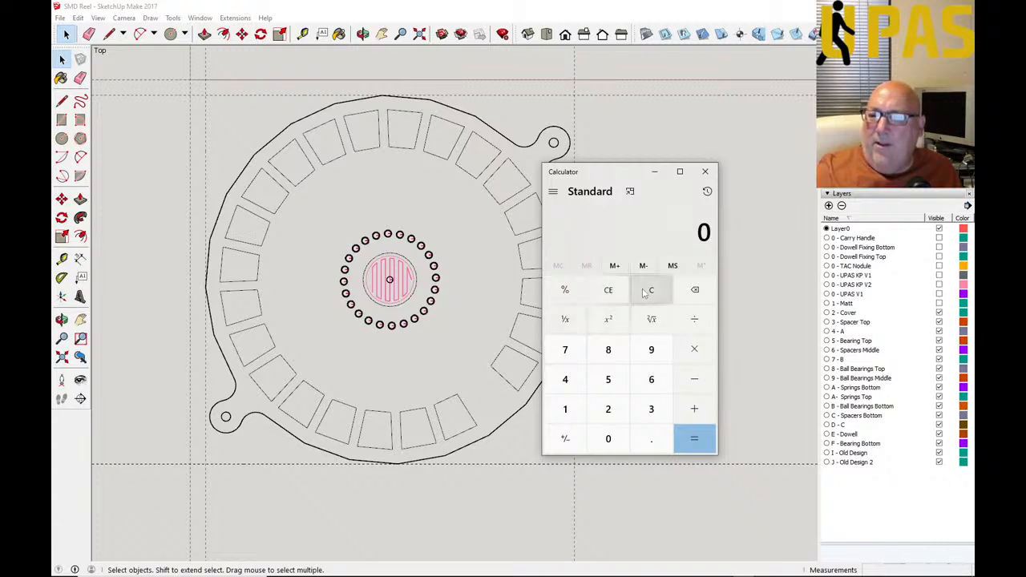
left_click(565, 409)
left_click(609, 409)
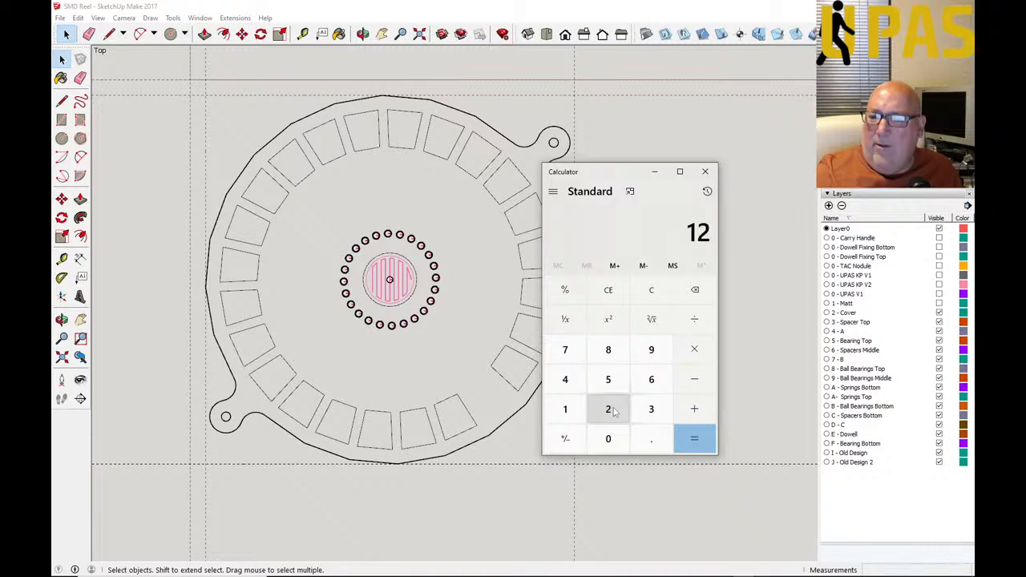
left_click(687, 377)
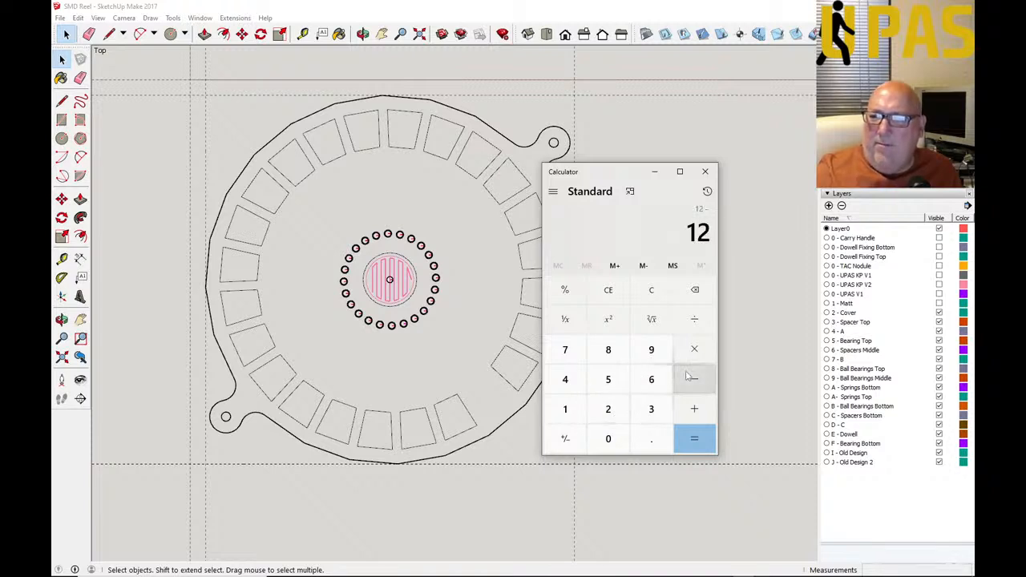
left_click(651, 350)
left_click(608, 409)
left_click(565, 292)
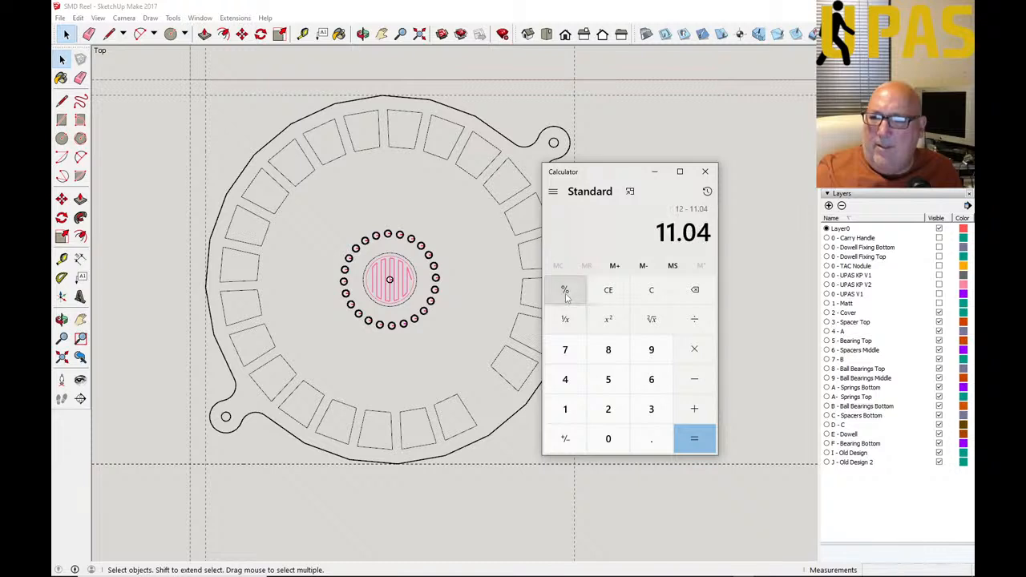
left_click(695, 438)
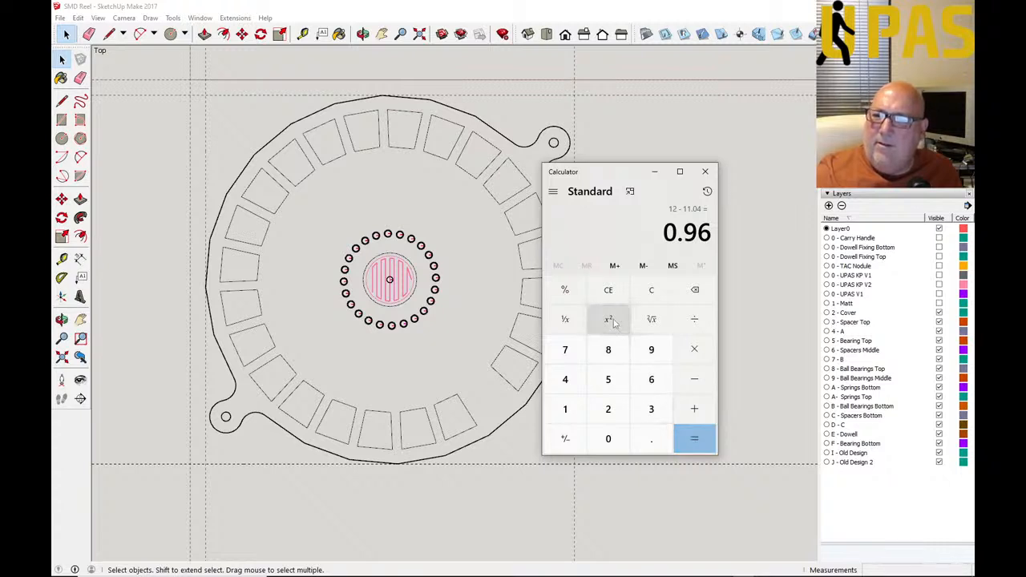
Step: Clear the previous result and calculate 12 minus 88 percent
left_click(650, 289)
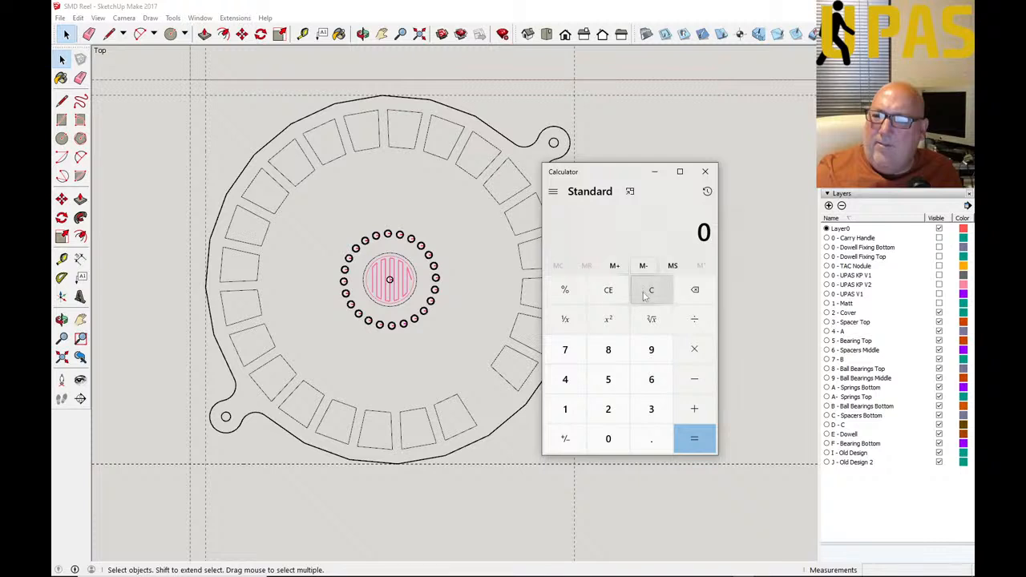
left_click(565, 408)
left_click(608, 409)
left_click(693, 379)
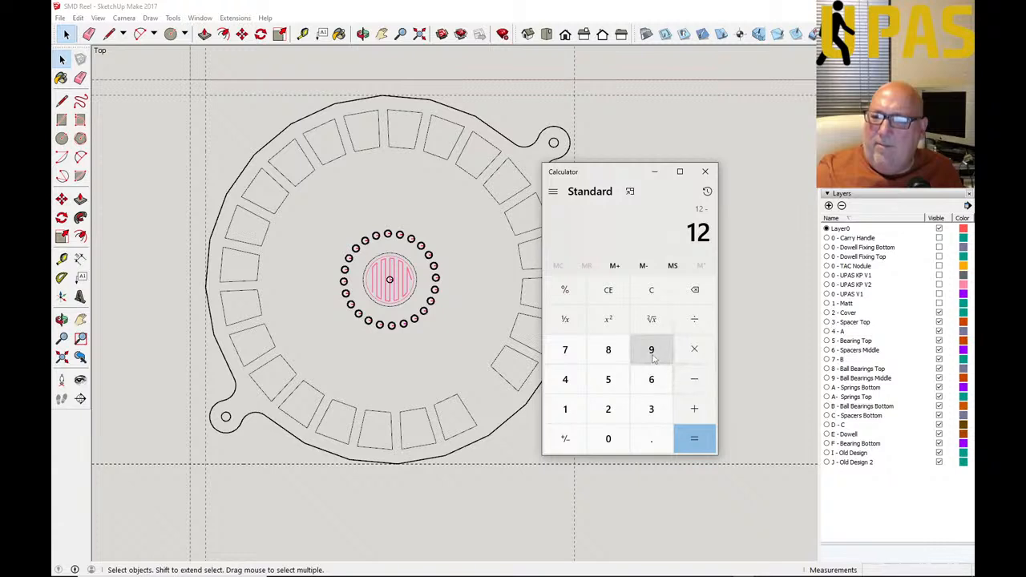
left_click(608, 350)
left_click(608, 349)
left_click(565, 290)
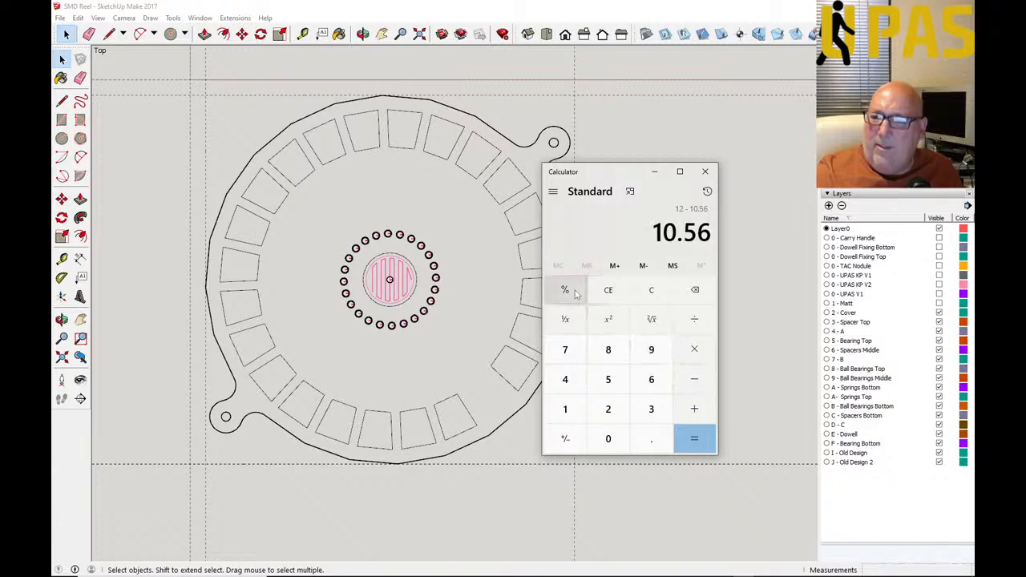
left_click(699, 440)
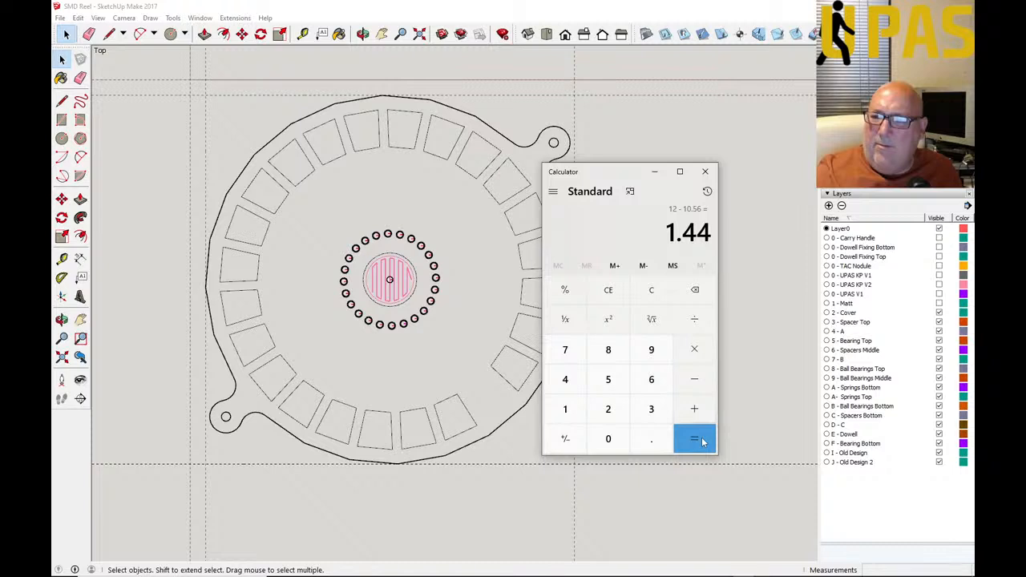
Step: Clear the previous result and calculate 12 minus 86 percent
left_click(650, 290)
left_click(584, 412)
left_click(607, 409)
left_click(695, 380)
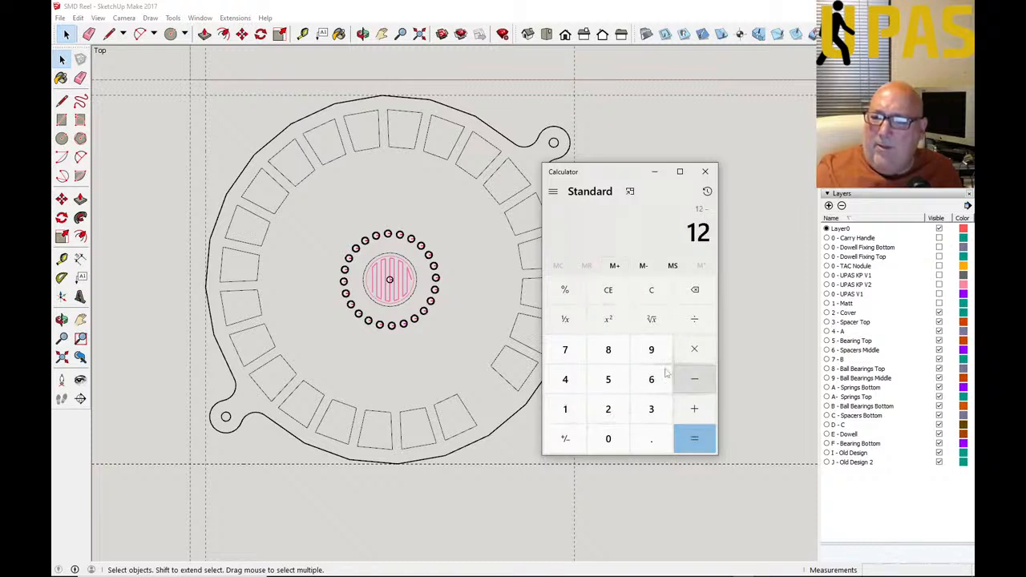
left_click(614, 350)
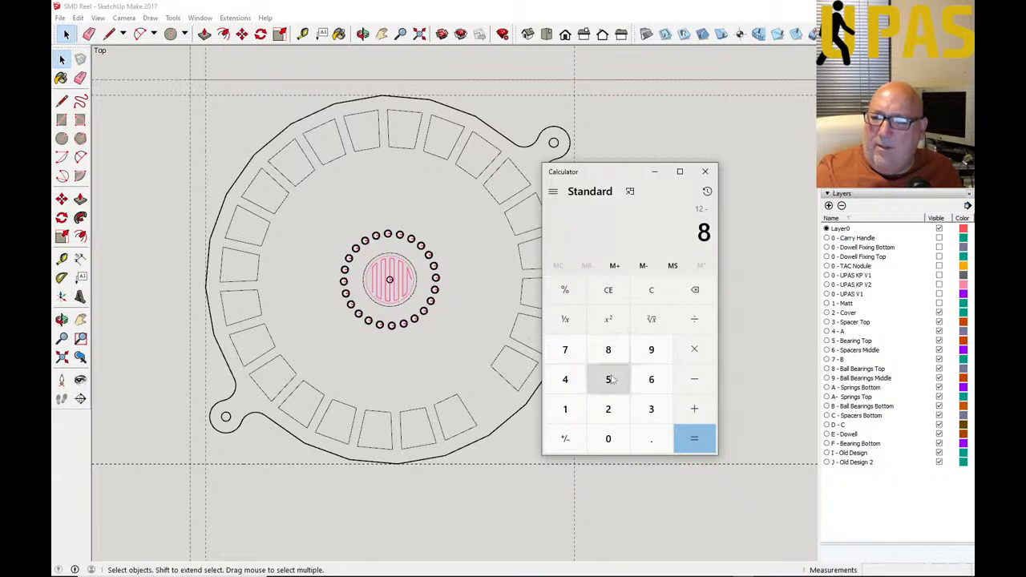
left_click(636, 376)
left_click(564, 290)
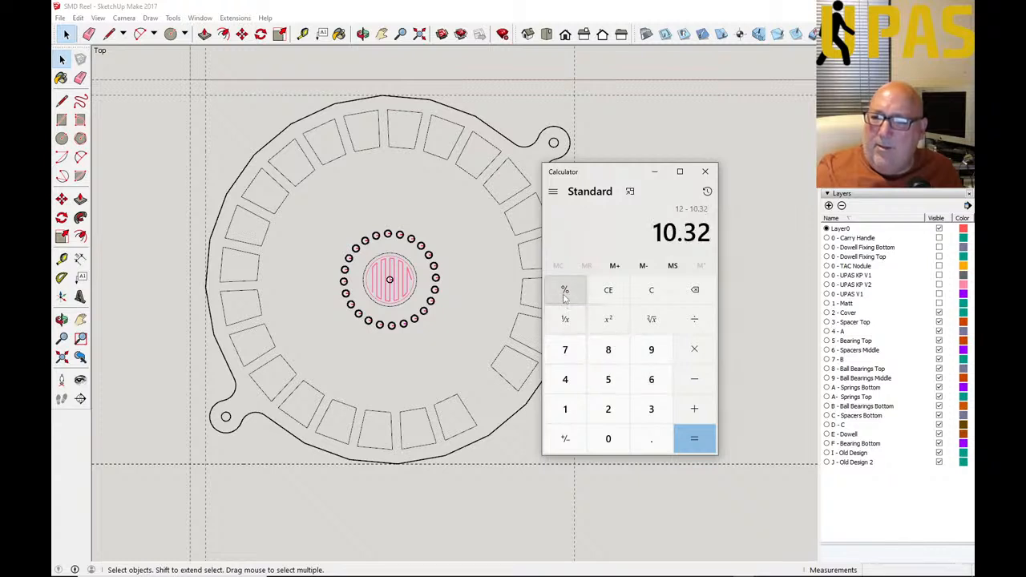
left_click(692, 440)
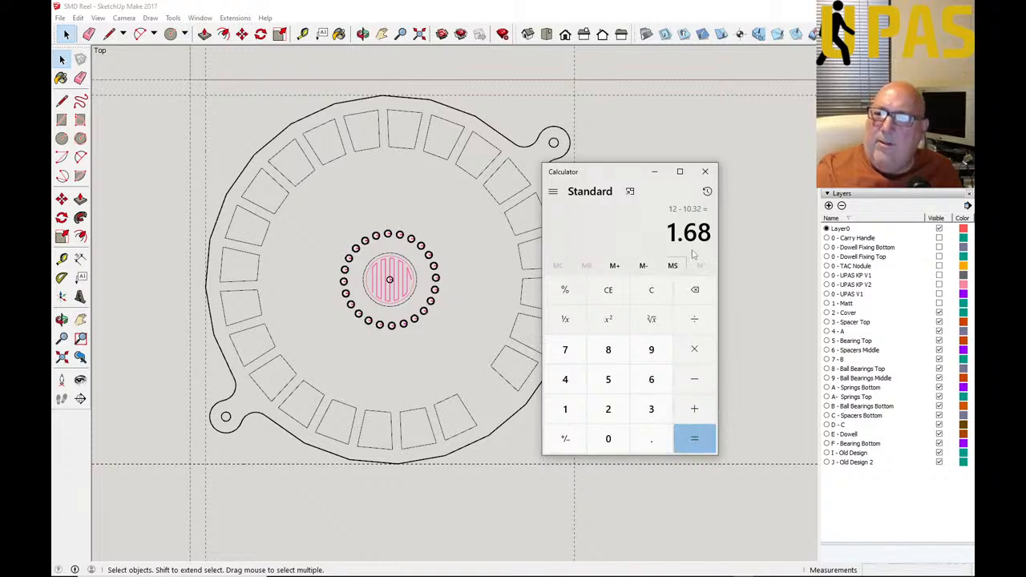
Step: Clear the previous result and calculate 12 minus 84 percent
left_click(637, 295)
left_click(565, 409)
left_click(607, 408)
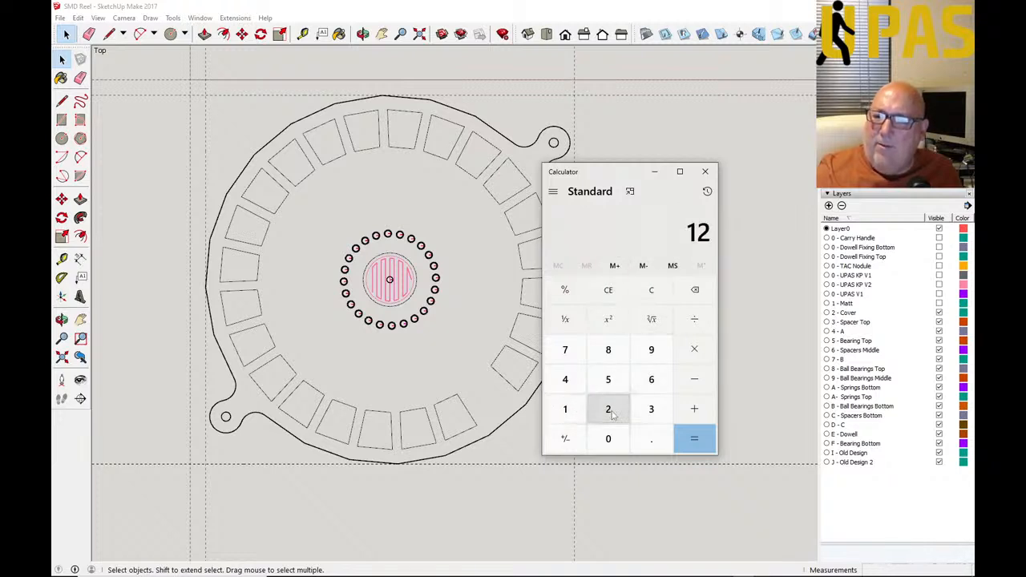
left_click(688, 381)
left_click(607, 351)
left_click(566, 379)
left_click(565, 290)
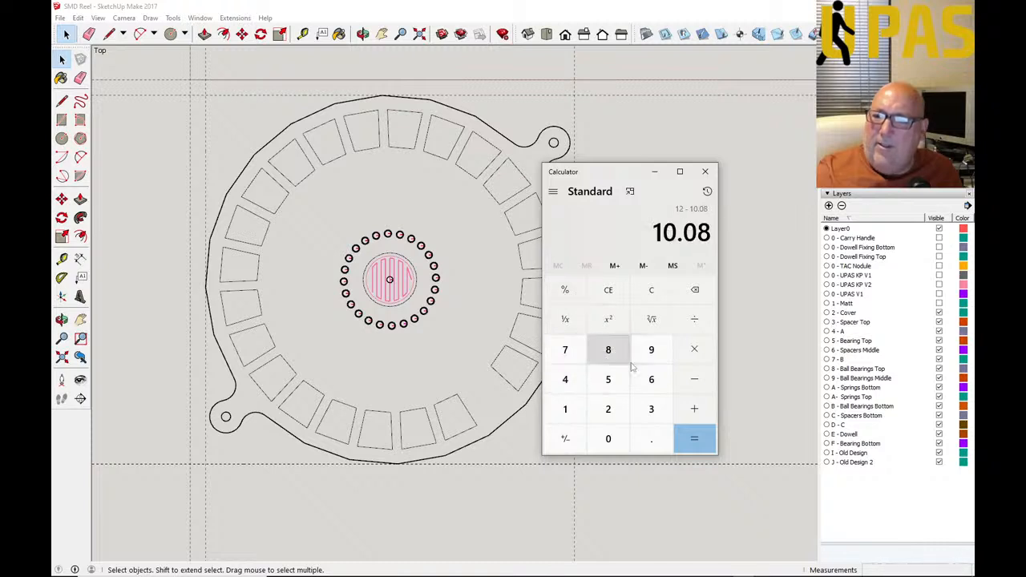
left_click(688, 441)
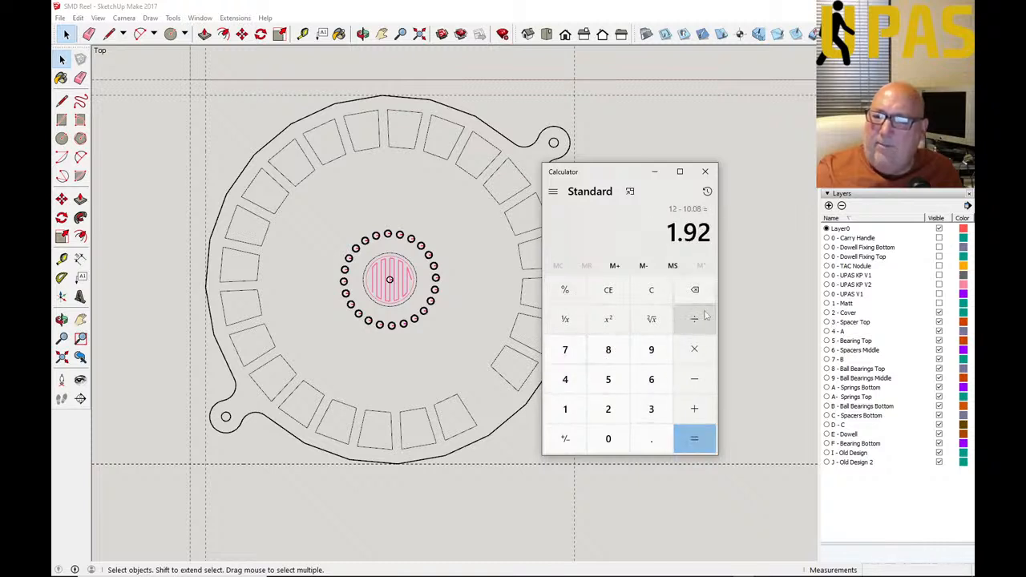
Step: Clear the previous result and calculate 12 minus 82 percent
left_click(650, 290)
left_click(565, 409)
left_click(607, 409)
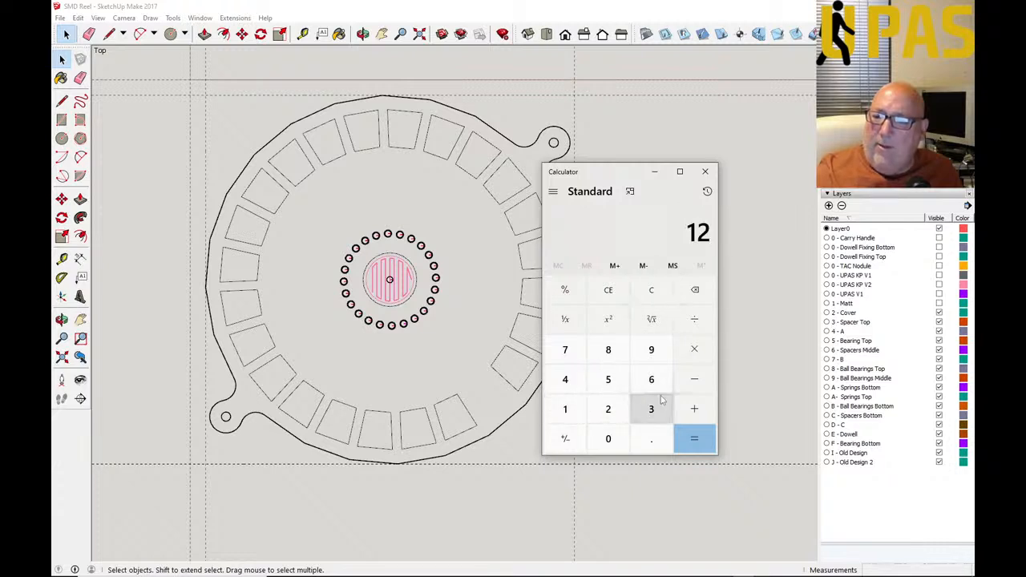
left_click(695, 380)
left_click(608, 350)
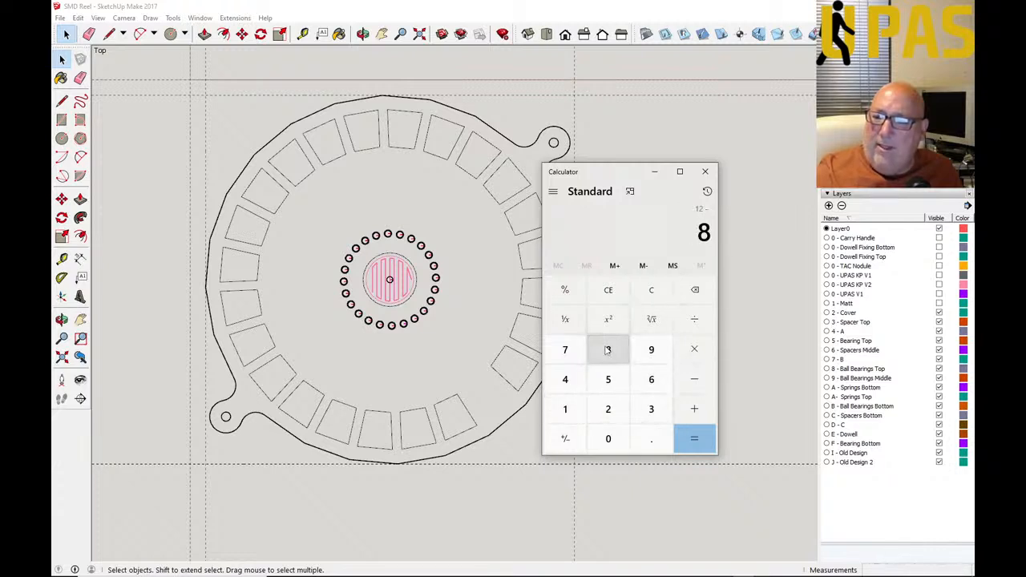
left_click(608, 410)
left_click(565, 292)
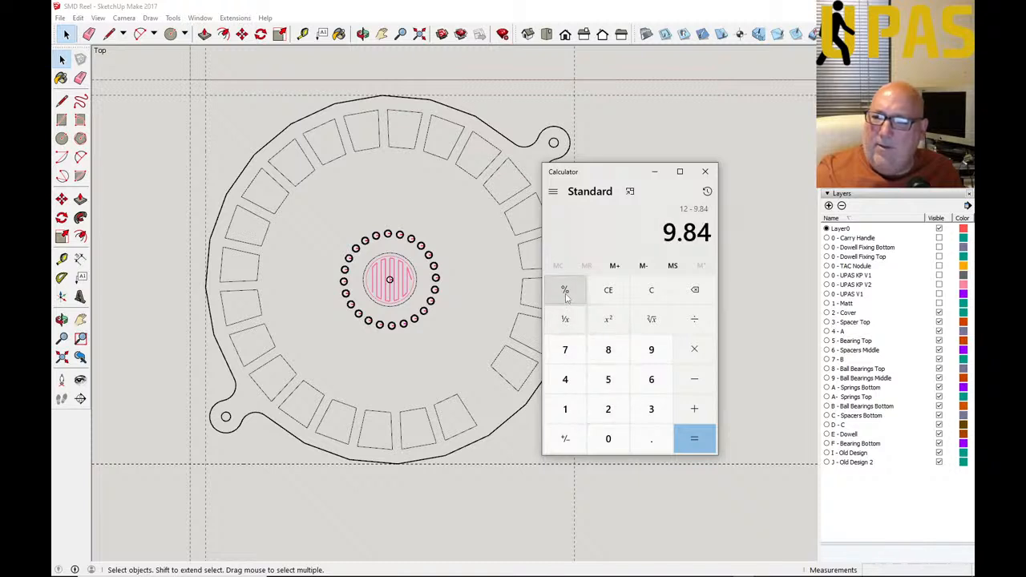
left_click(692, 440)
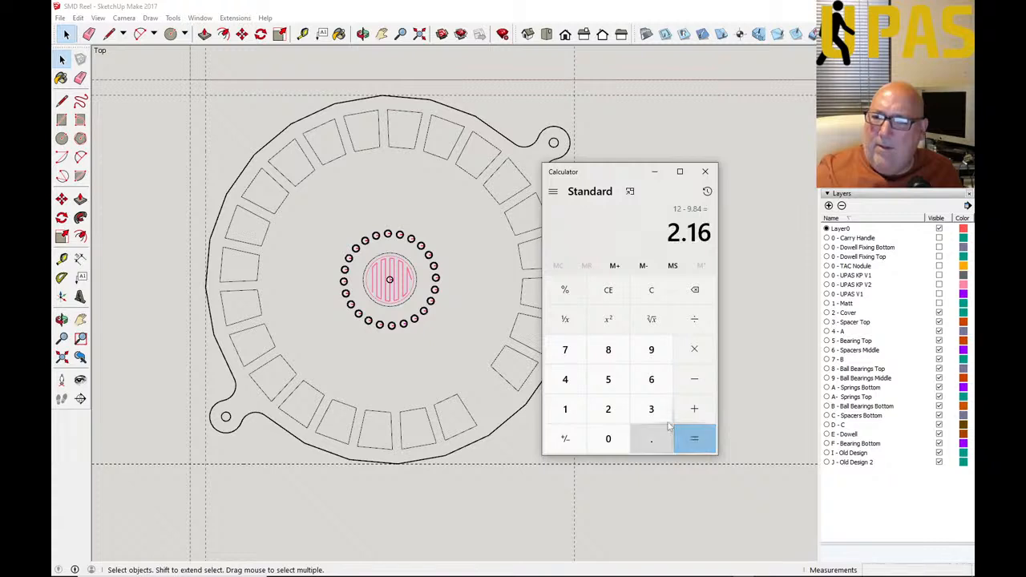
Step: Calculate 12 minus 83 percent, starting from a cleared calculator, and clear the result at the end
left_click(650, 292)
left_click(565, 409)
left_click(608, 410)
left_click(691, 381)
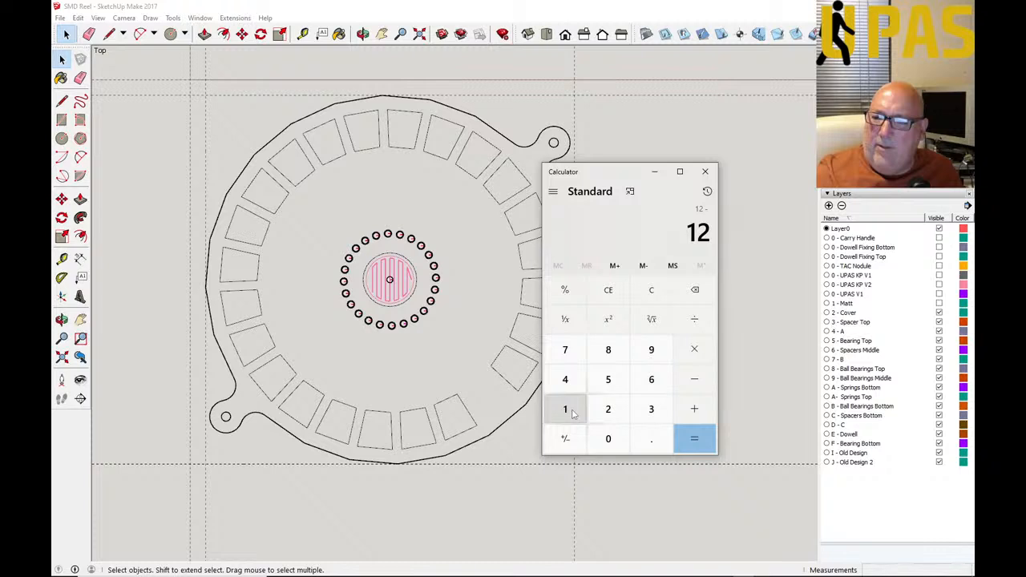
left_click(608, 349)
left_click(649, 410)
left_click(568, 291)
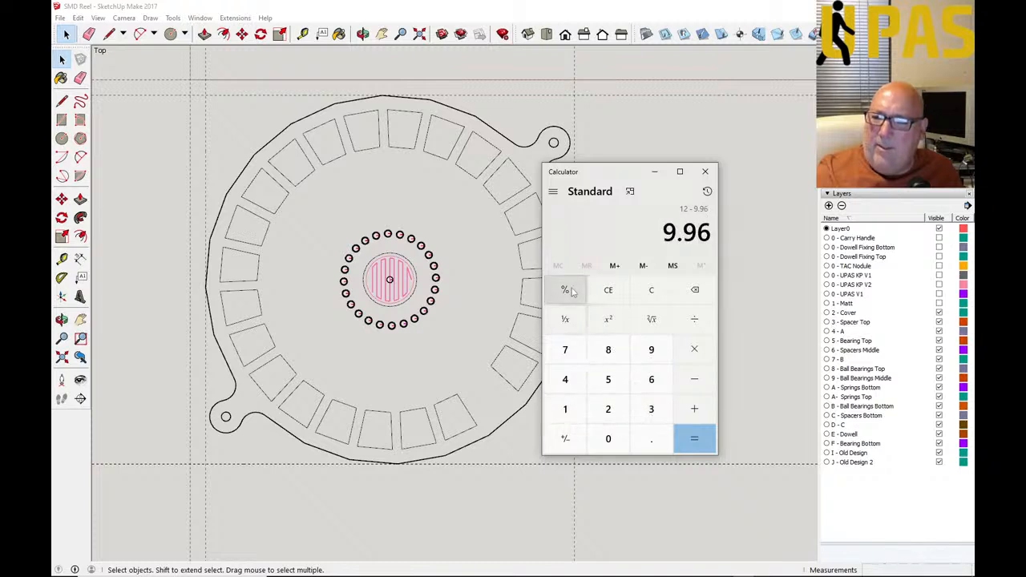
left_click(693, 439)
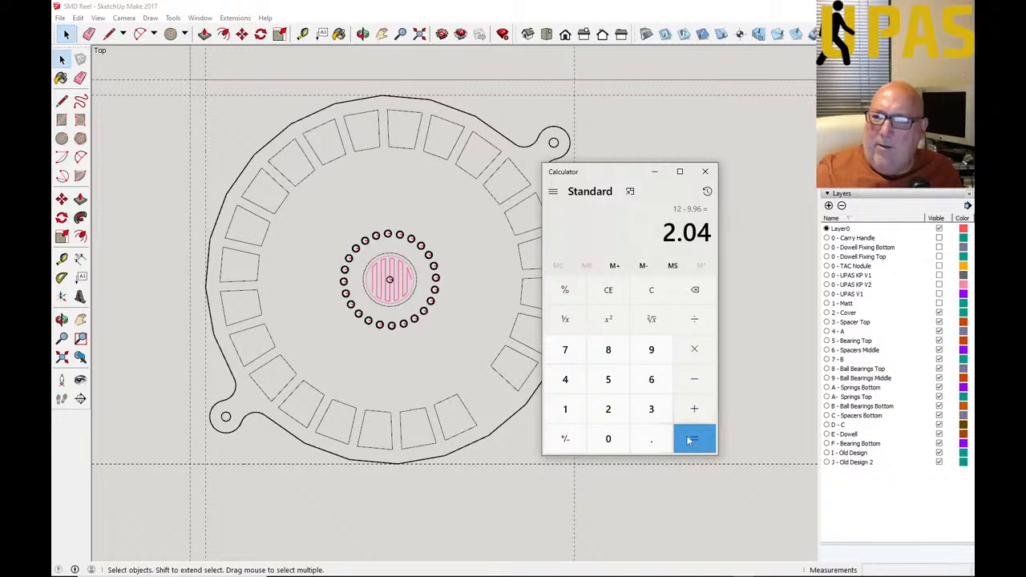
left_click(651, 293)
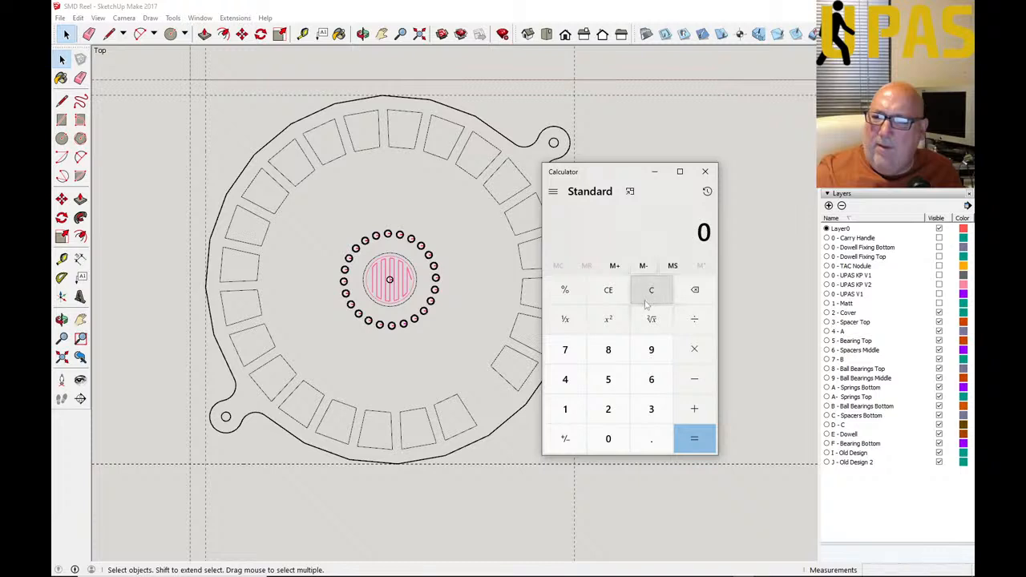
Step: Calculate 12 minus 83.5 percent
left_click(564, 409)
left_click(608, 408)
left_click(694, 379)
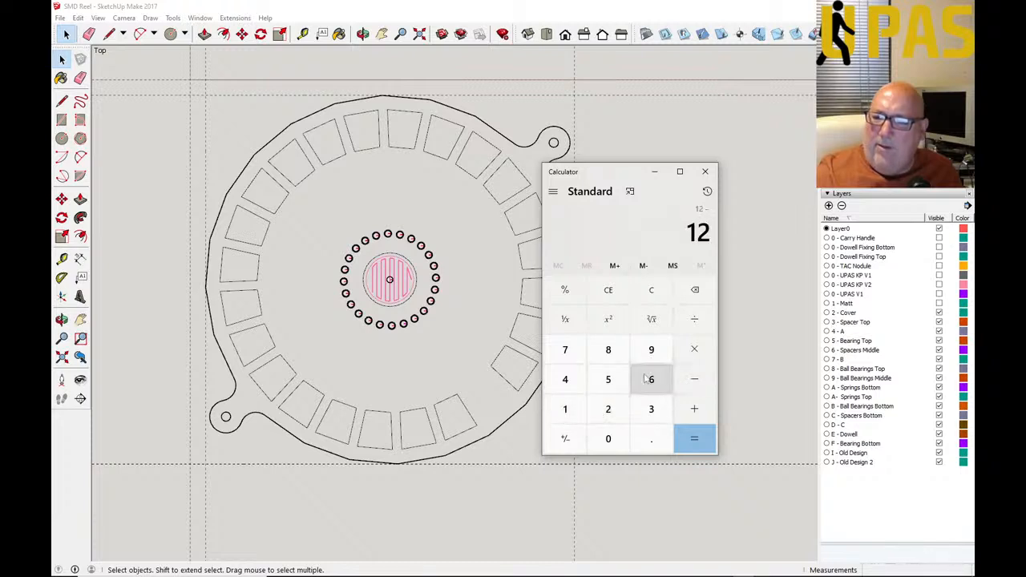
left_click(609, 351)
left_click(651, 409)
left_click(651, 439)
left_click(607, 379)
left_click(565, 290)
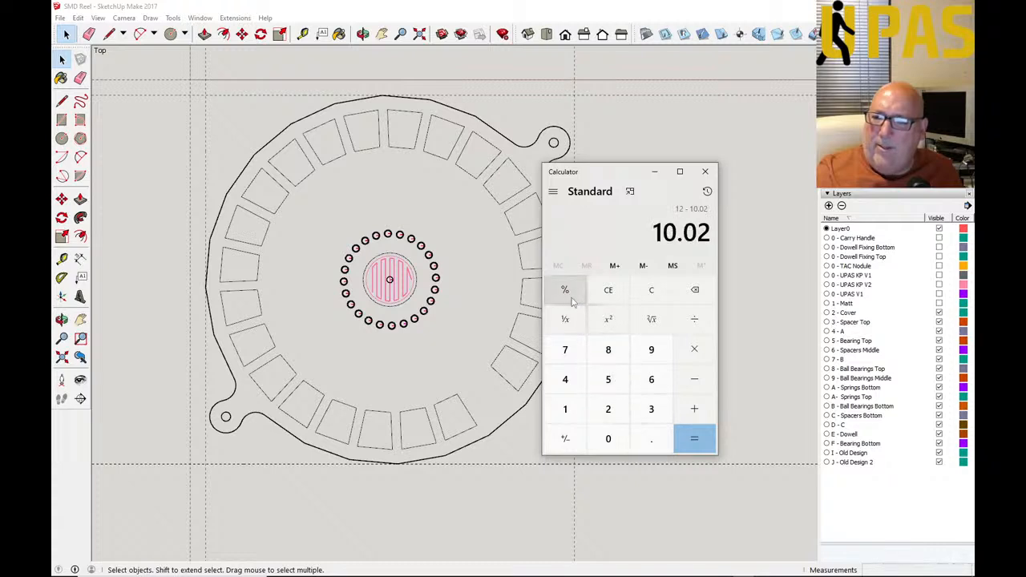
left_click(694, 445)
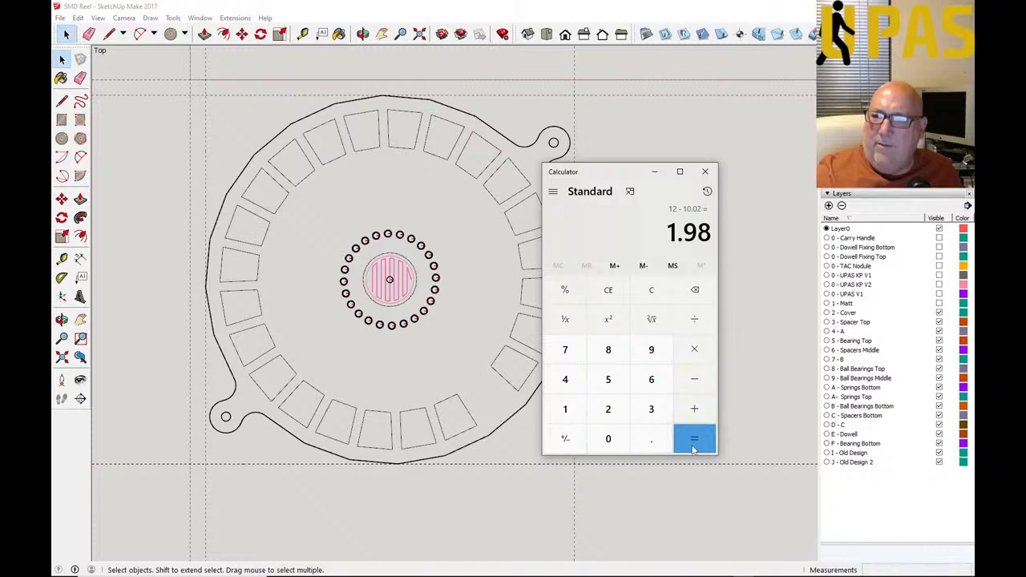
Step: Clear the result, repeat the calculation of 12 minus 83.5 percent, and minimize the calculator
left_click(651, 290)
left_click(565, 409)
left_click(608, 408)
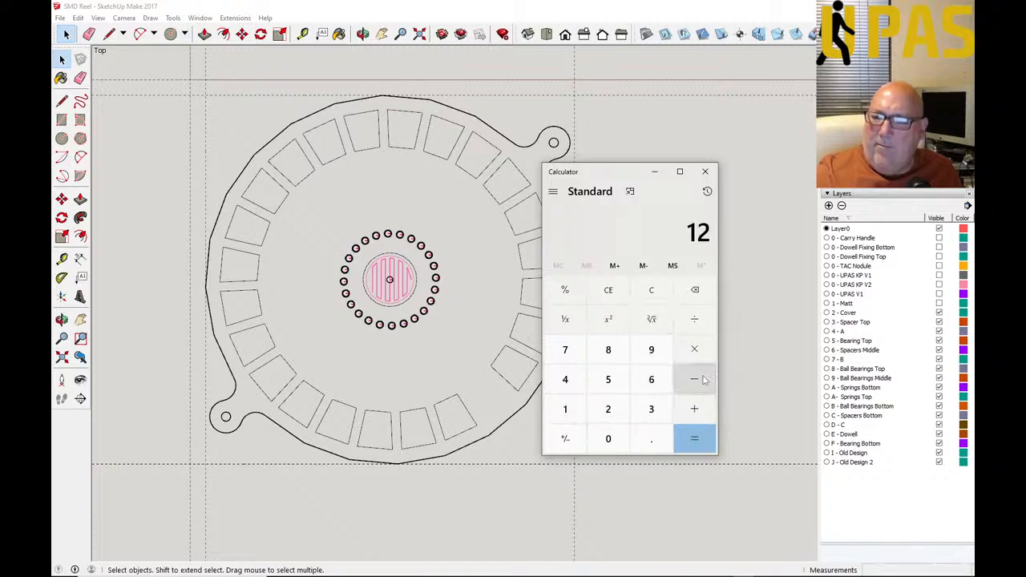
left_click(609, 353)
left_click(651, 409)
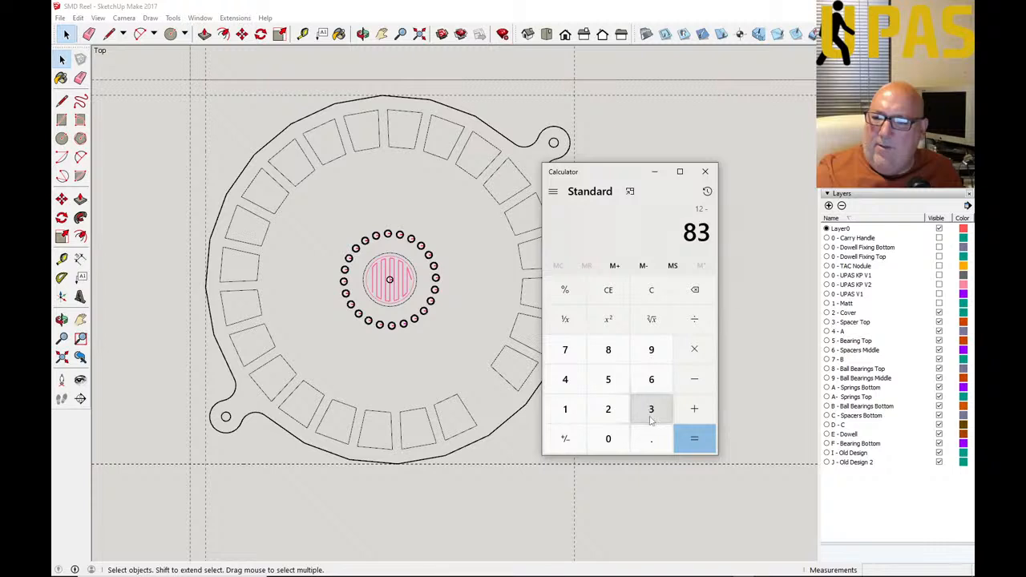
left_click(650, 439)
left_click(607, 379)
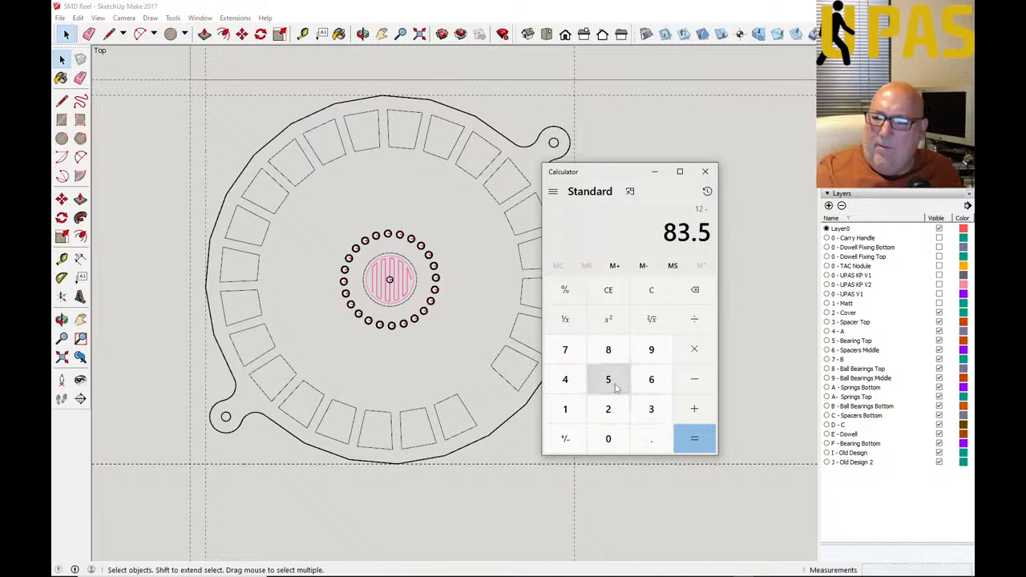
left_click(570, 294)
left_click(696, 441)
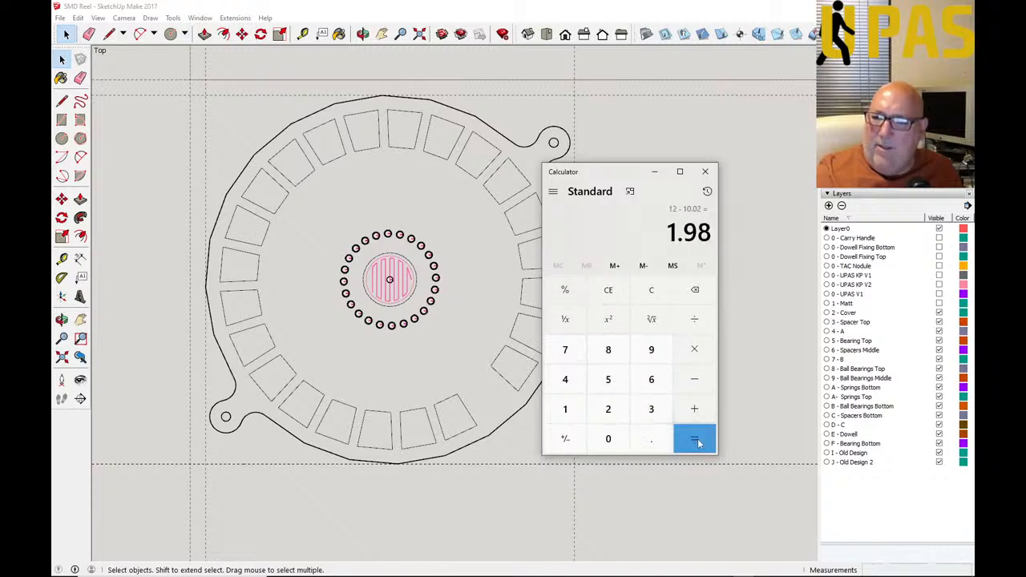
left_click(654, 171)
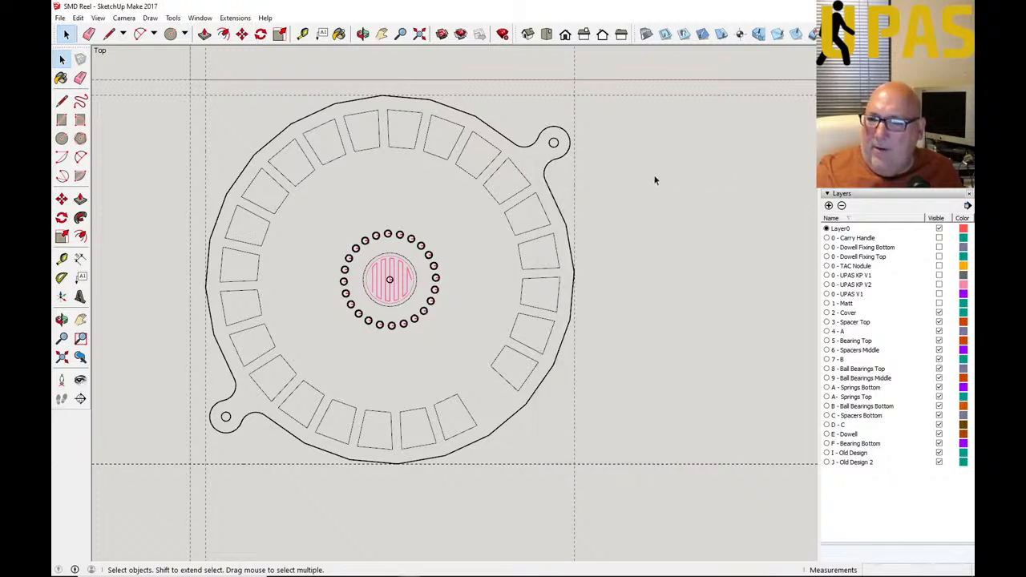
left_click(795, 33)
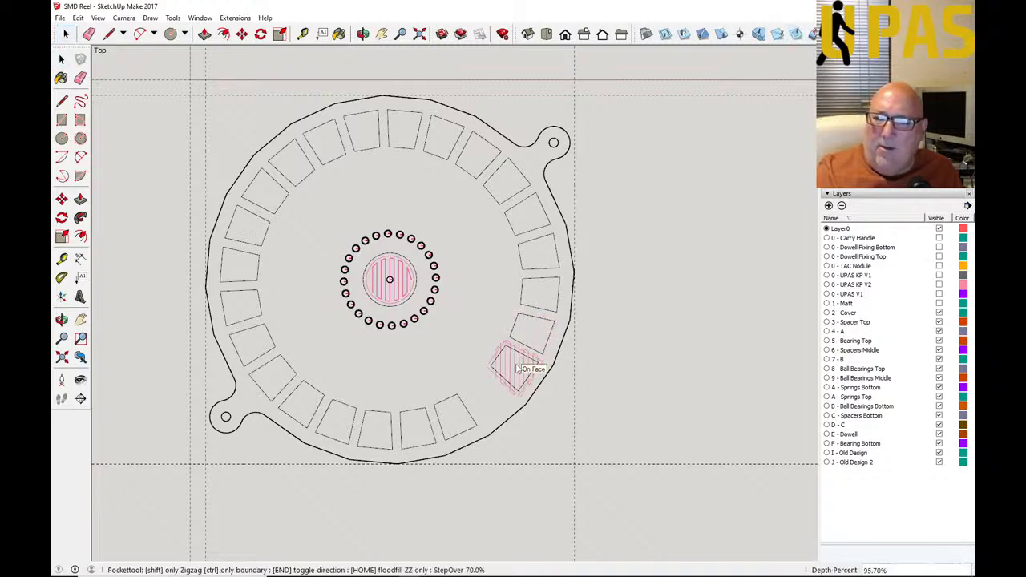
scroll(518, 368, "up", 8)
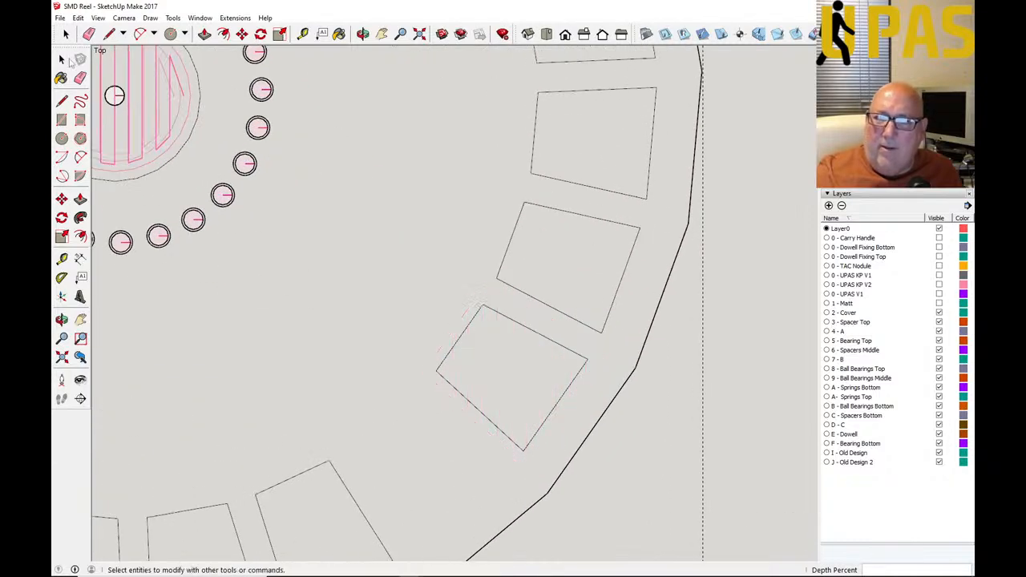
left_click(62, 58)
Step: Reverse the faces of all the trapezoidal compartments around the reel's rim, and check the main plate's face by selecting and deselecting it
scroll(460, 242, "down", 8)
left_click(494, 311)
scroll(525, 347, "down", 3)
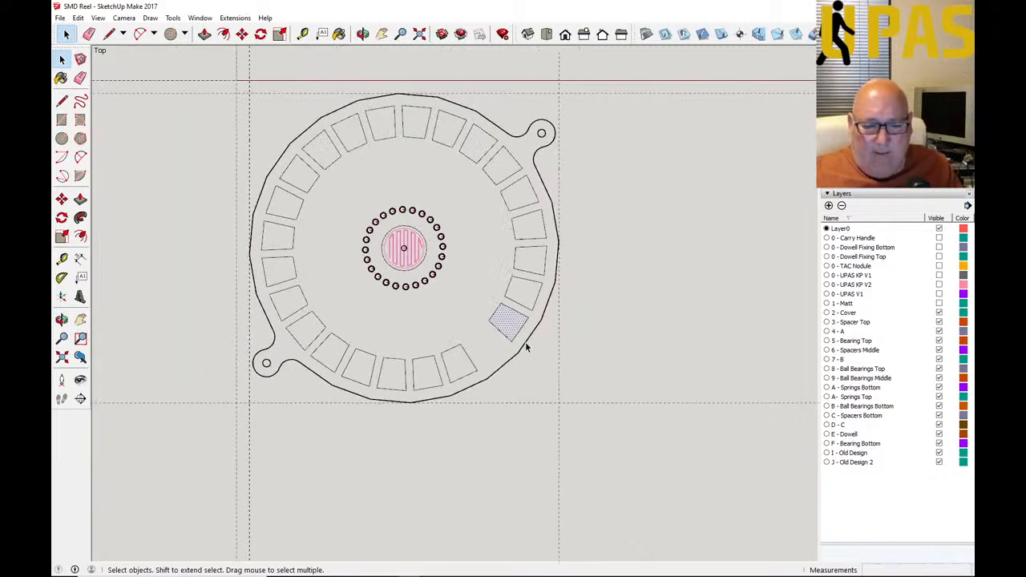
left_click(524, 290, "shift")
left_click(530, 260, "shift")
left_click(529, 226, "shift")
left_click(517, 192, "shift")
left_click(479, 142, "shift")
left_click(443, 130, "shift")
left_click(410, 128, "shift")
left_click(350, 129, "shift")
left_click(323, 151, "shift")
left_click(303, 174, "shift")
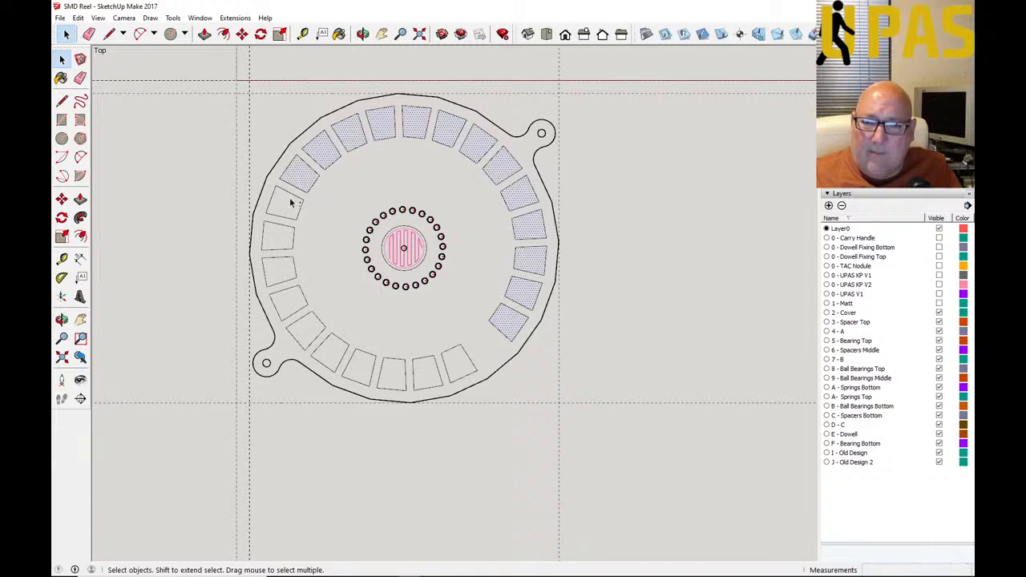
left_click(275, 271, "shift")
left_click(287, 306, "shift")
left_click(305, 331, "shift")
left_click(331, 354, "shift")
left_click(358, 364, "shift")
left_click(393, 374, "shift")
left_click(424, 377, "shift")
left_click(453, 372, "shift")
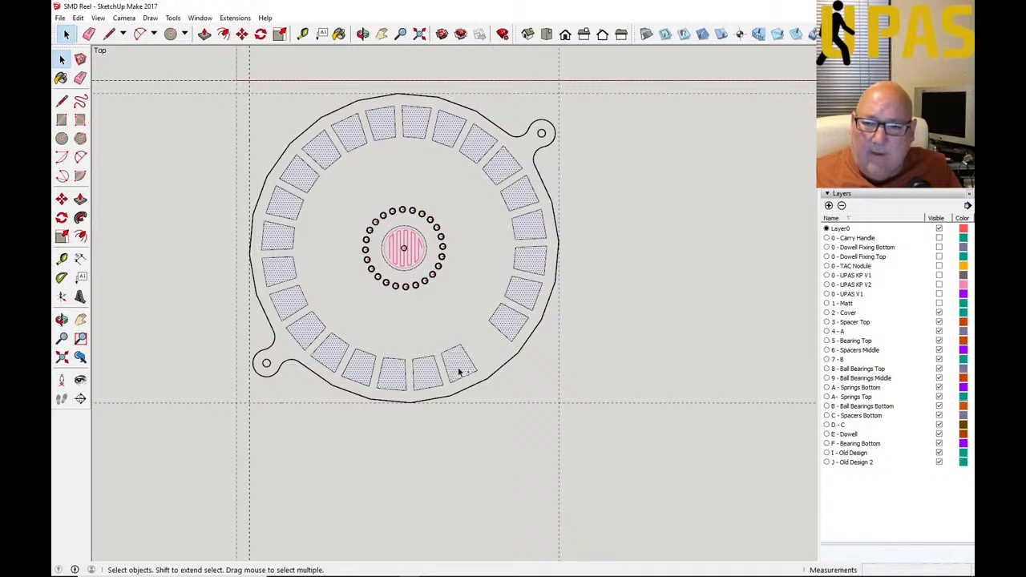
right_click(459, 368)
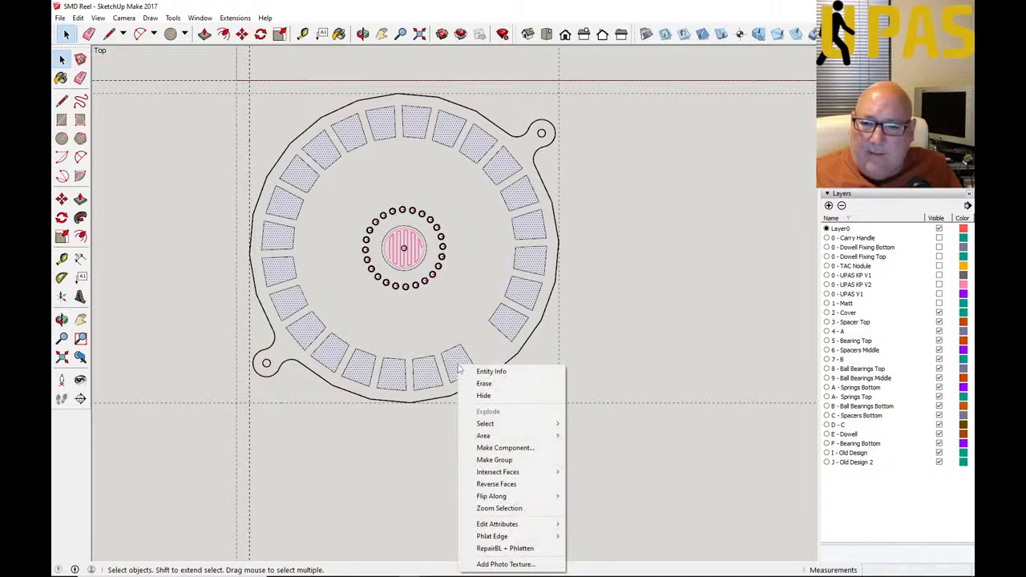
left_click(517, 484)
left_click(467, 313)
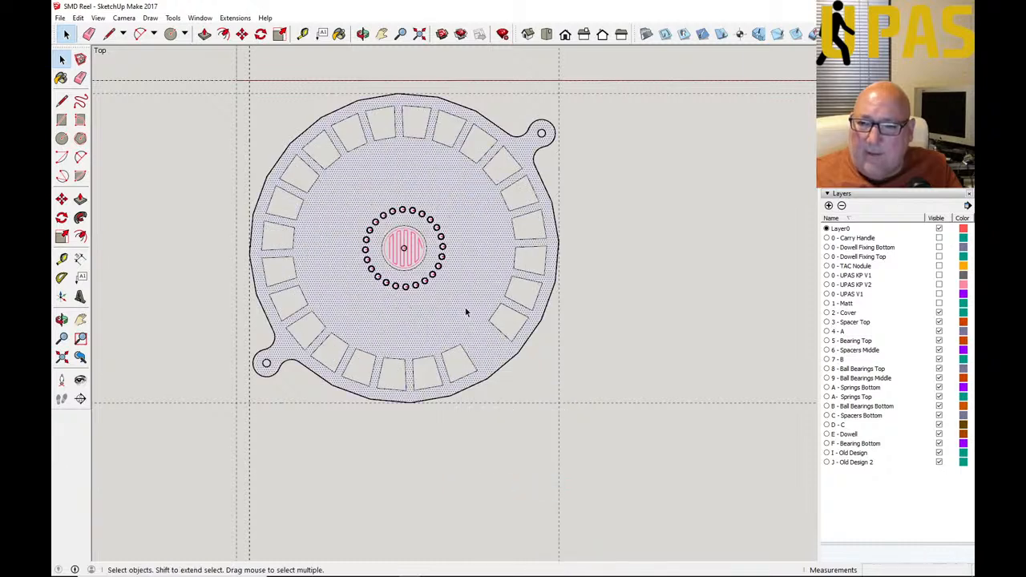
left_click(219, 238)
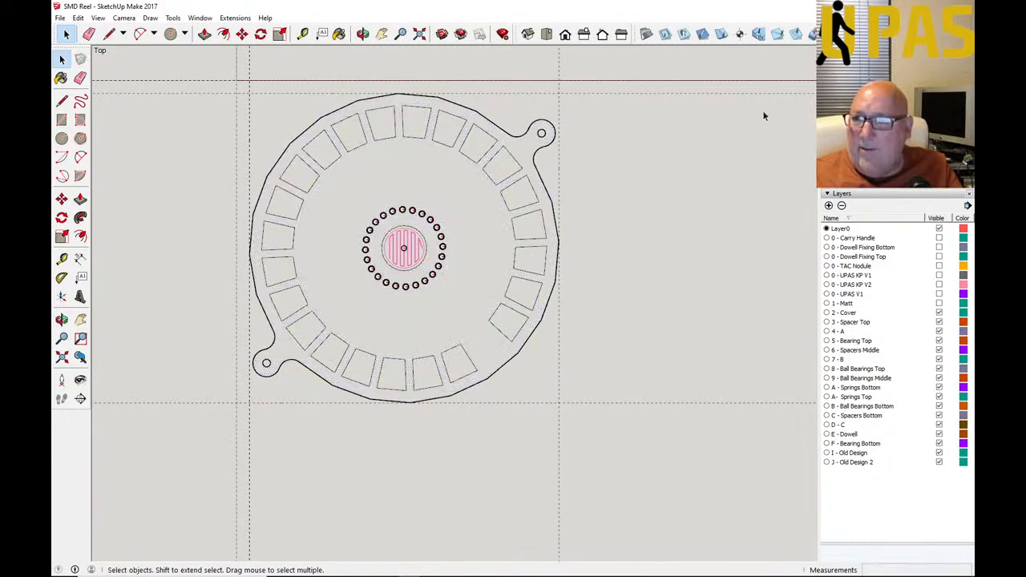
Step: Create a pocket toolpath in the trapezoid at the lower-right end of the ring, with the depth set to 83.5%
left_click(795, 34)
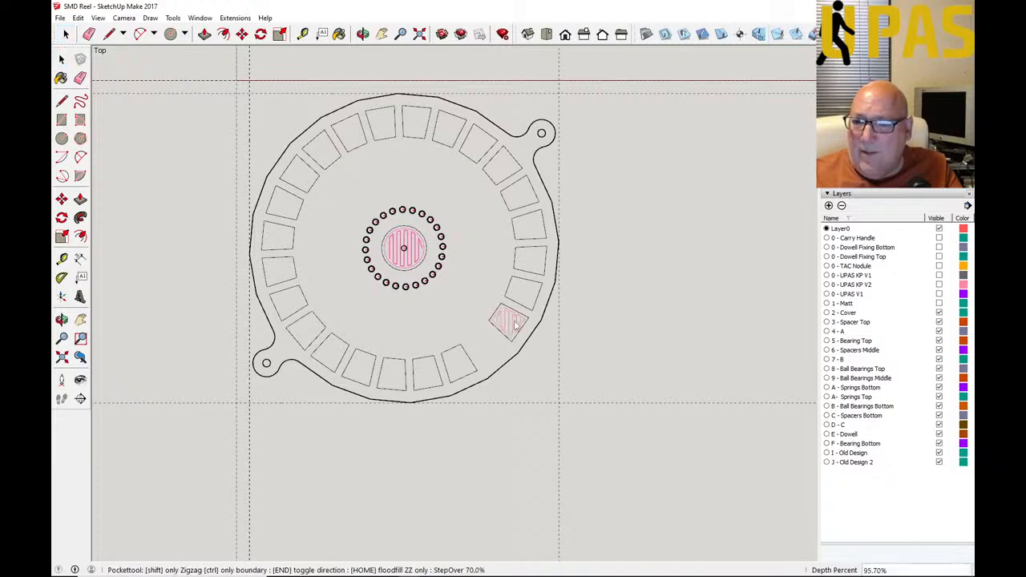
scroll(515, 323, "up", 8)
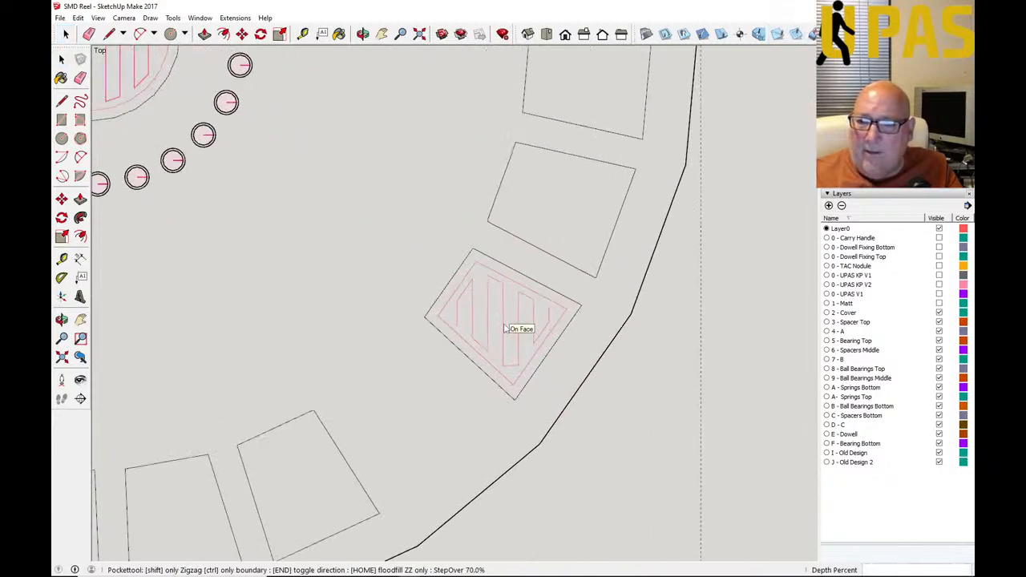
scroll(504, 328, "up", 2)
scroll(505, 328, "up", 1)
scroll(505, 328, "down", 1)
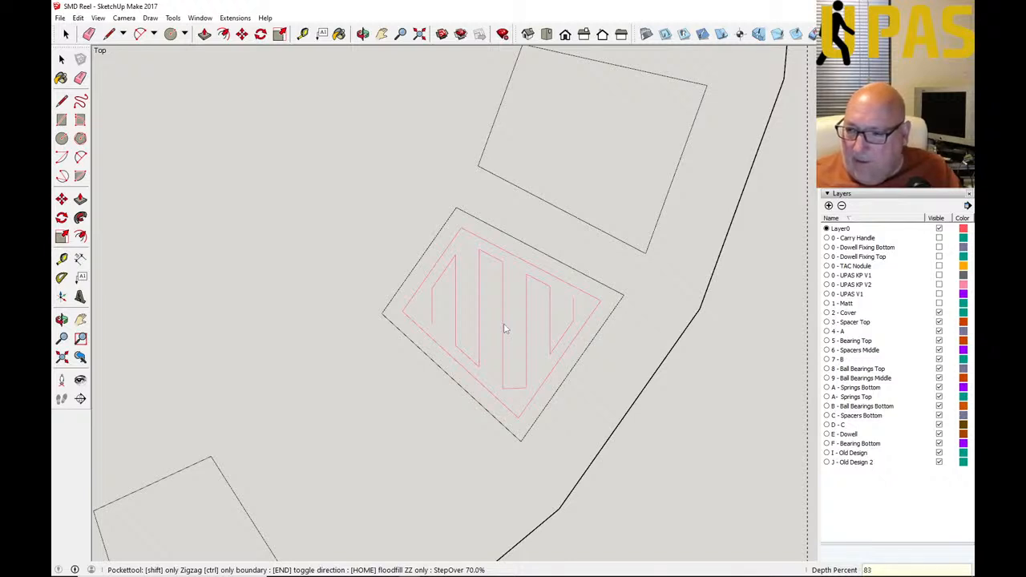
key("Return")
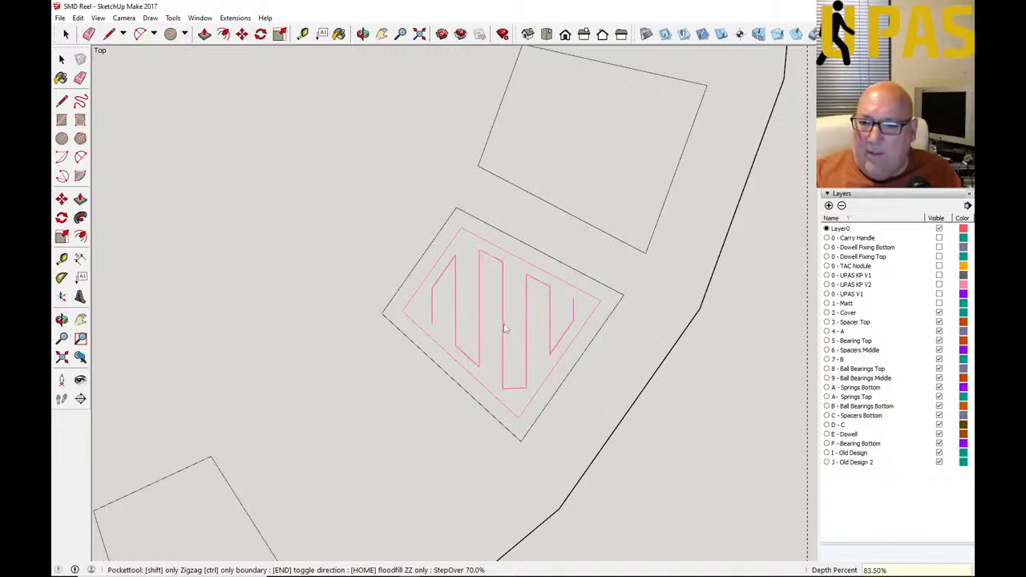
left_click(62, 58)
Step: Reopen the calculator, recalculate 12 minus 83.5 percent from a cleared display, and minimize it again
left_click(441, 576)
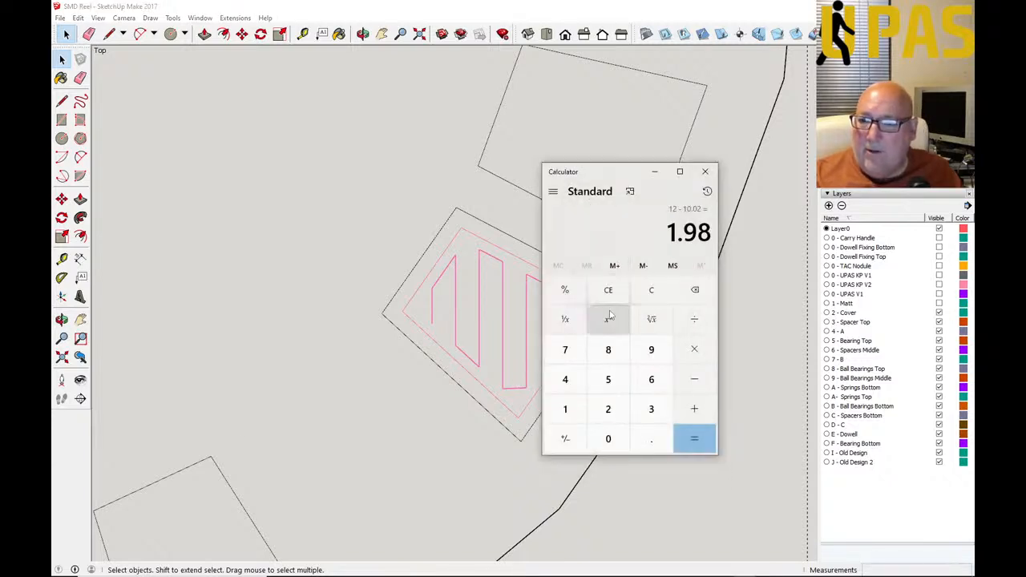
left_click(651, 290)
left_click(570, 410)
left_click(597, 415)
left_click(694, 379)
left_click(607, 350)
left_click(651, 409)
left_click(649, 441)
left_click(608, 379)
left_click(565, 289)
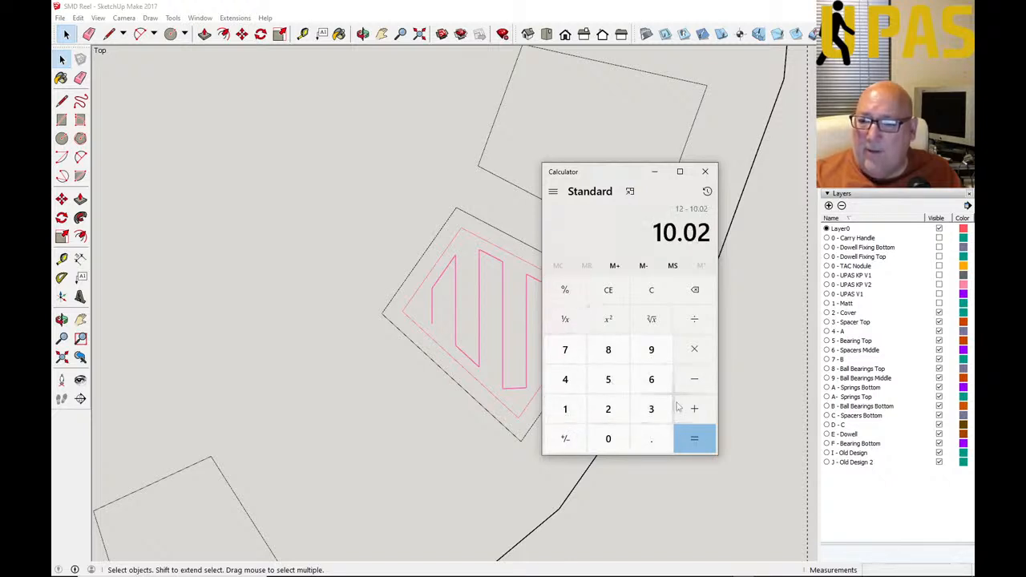
left_click(694, 439)
left_click(662, 173)
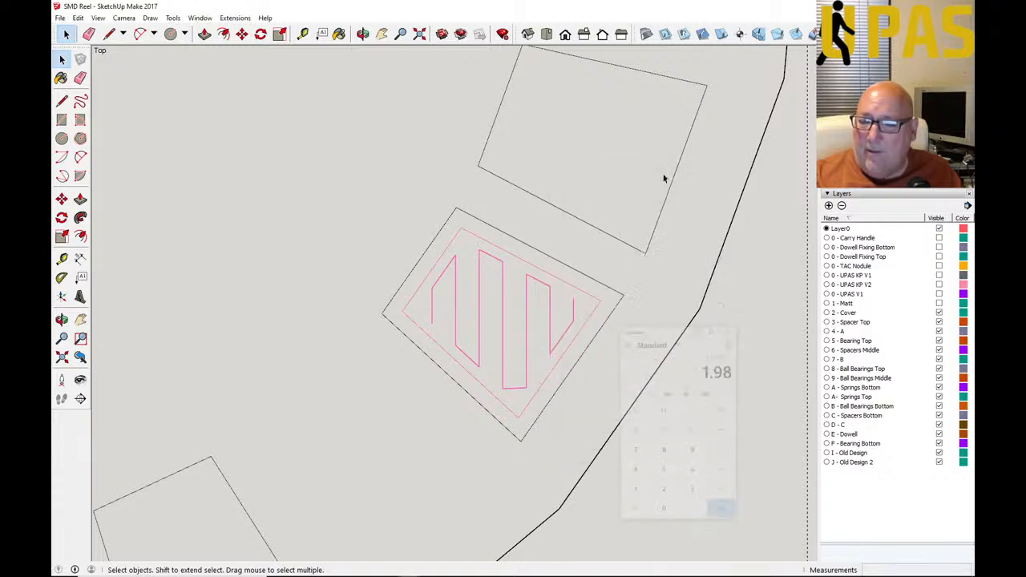
Step: Create 83.5% deep pocket toolpaths in all the remaining trapezoidal compartments around the reel's rim
left_click(758, 28)
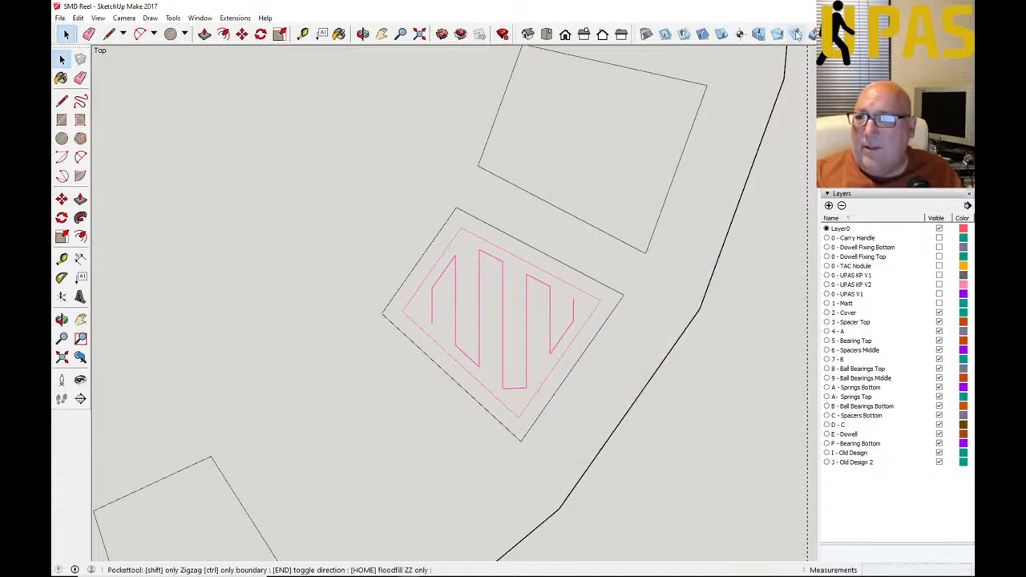
left_click(621, 161)
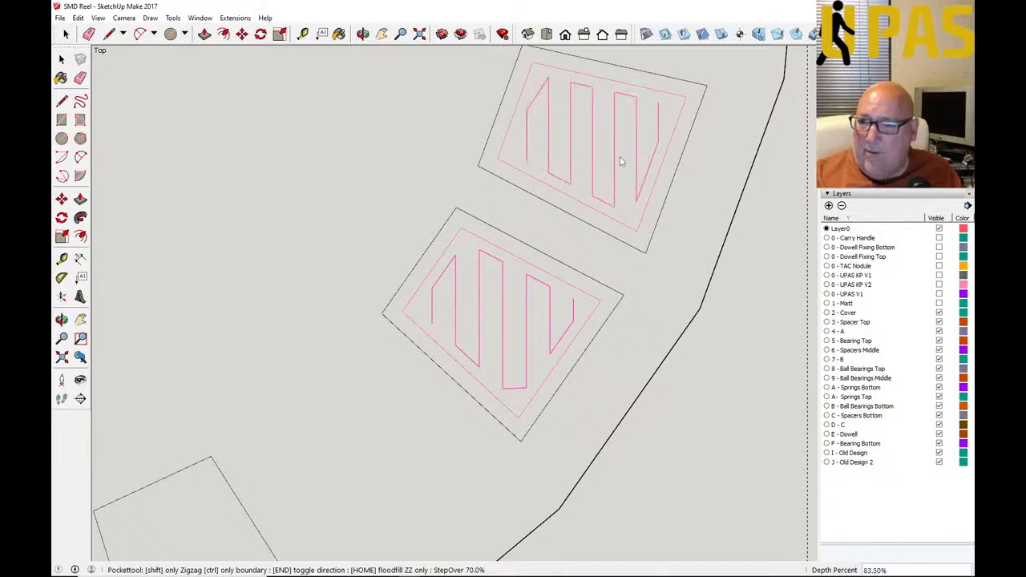
scroll(424, 375, "down", 5)
scroll(425, 375, "down", 3)
left_click(492, 232)
left_click(490, 167)
left_click(483, 115)
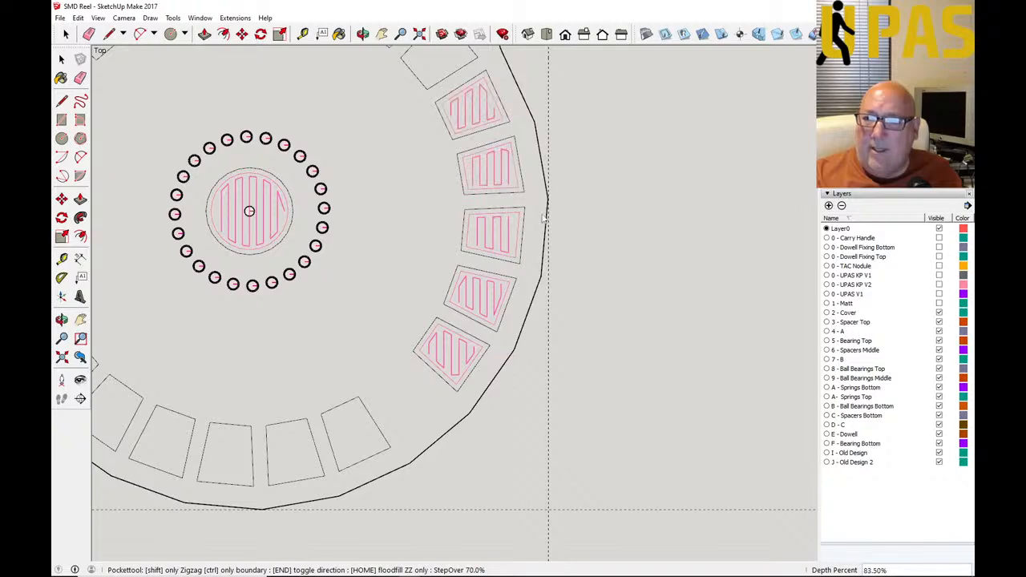
scroll(646, 363, "down", 3)
left_click(532, 192)
left_click(503, 163)
left_click(473, 147)
left_click(441, 145)
left_click(396, 144)
left_click(363, 152)
left_click(329, 167)
left_click(306, 194)
left_click(291, 228)
left_click(282, 259)
left_click(285, 298)
left_click(295, 333)
left_click(312, 365)
left_click(340, 388)
left_click(372, 405)
left_click(410, 415)
left_click(446, 410)
left_click(481, 401)
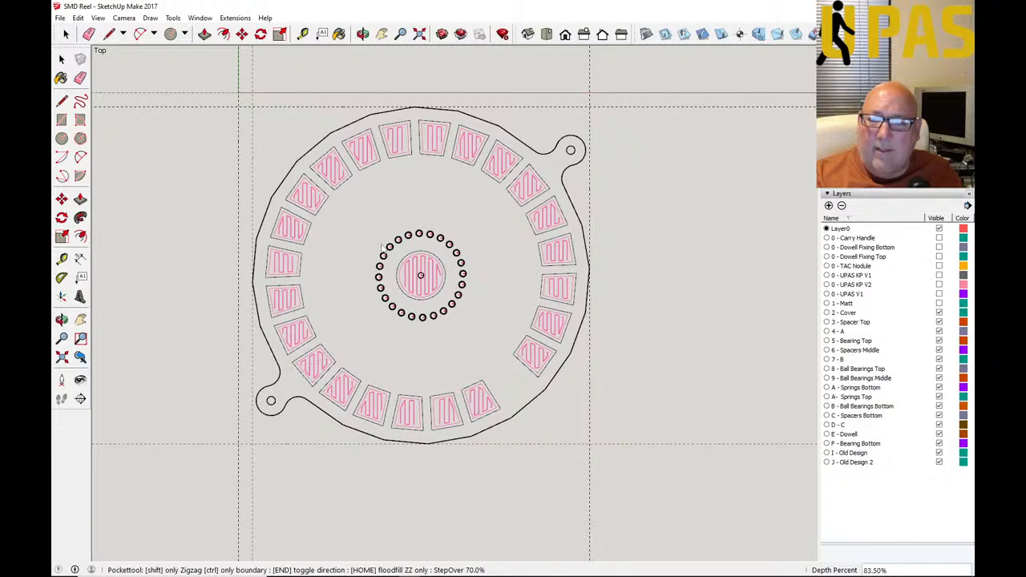
left_click(66, 34)
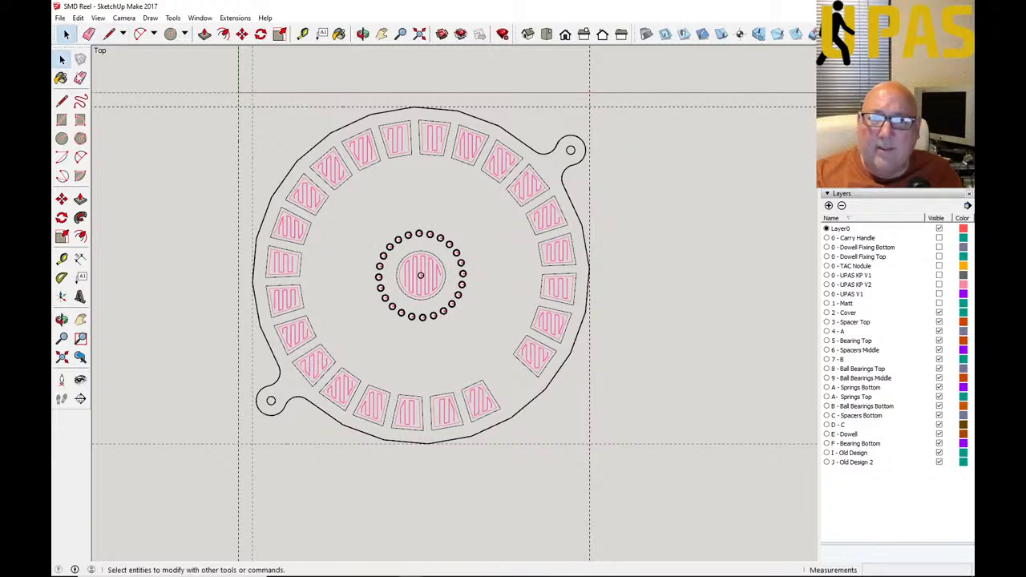
Step: Save the SMD Reel model under its existing name
left_click(60, 18)
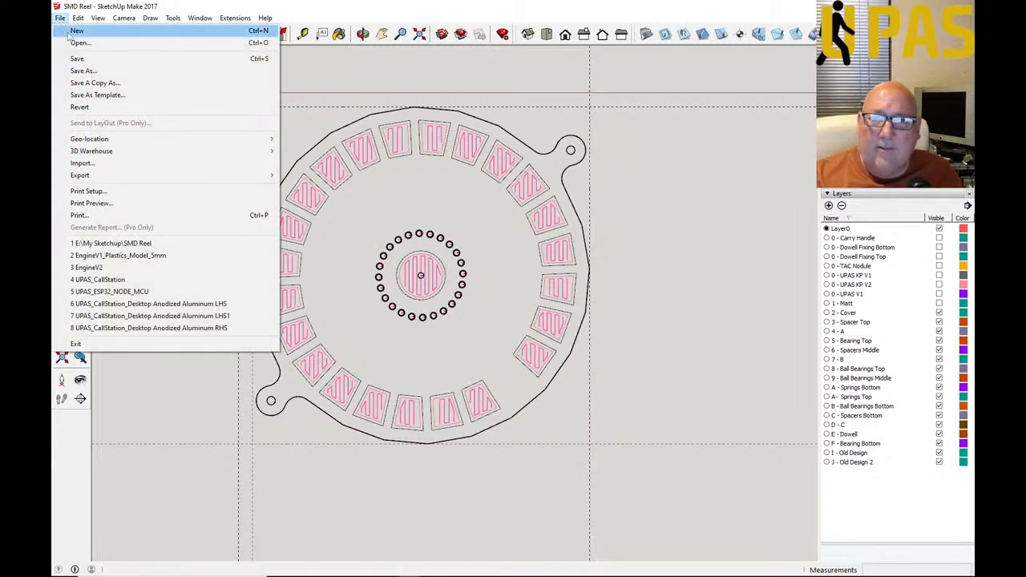
left_click(95, 60)
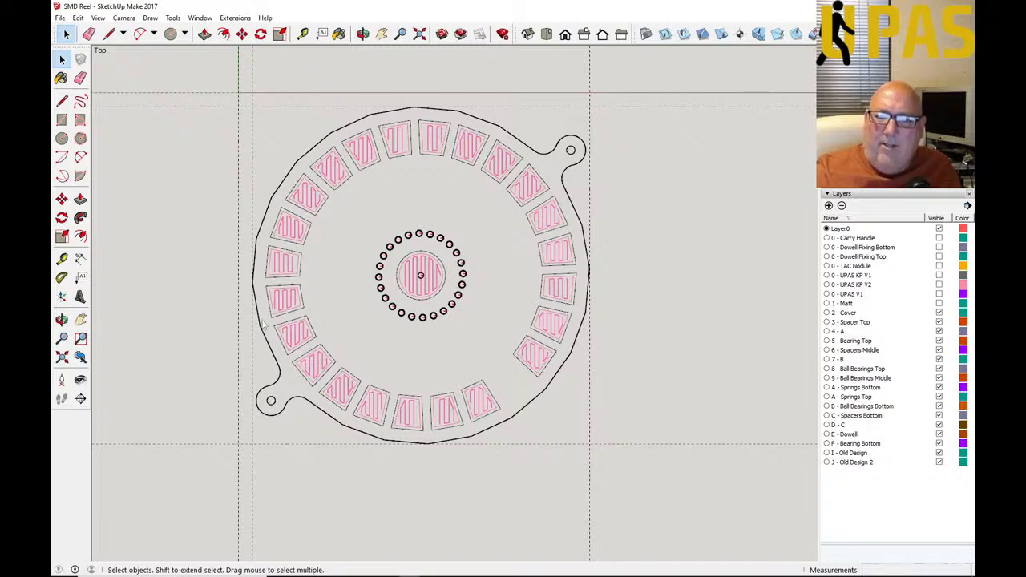
Step: Place the 250 mm square safe area in the empty space to the right of the reel
scroll(534, 189, "down", 1)
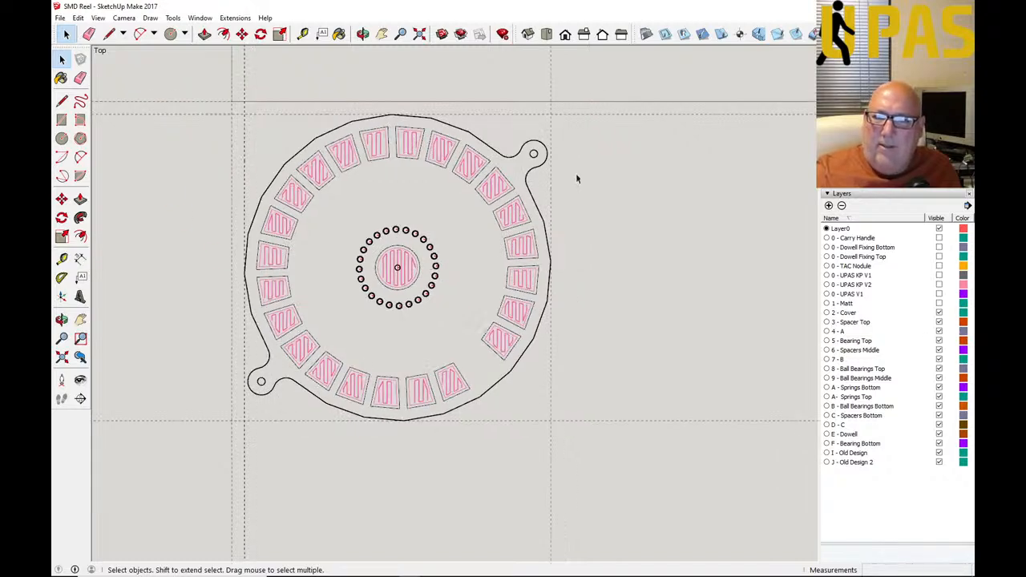
scroll(577, 176, "down", 1)
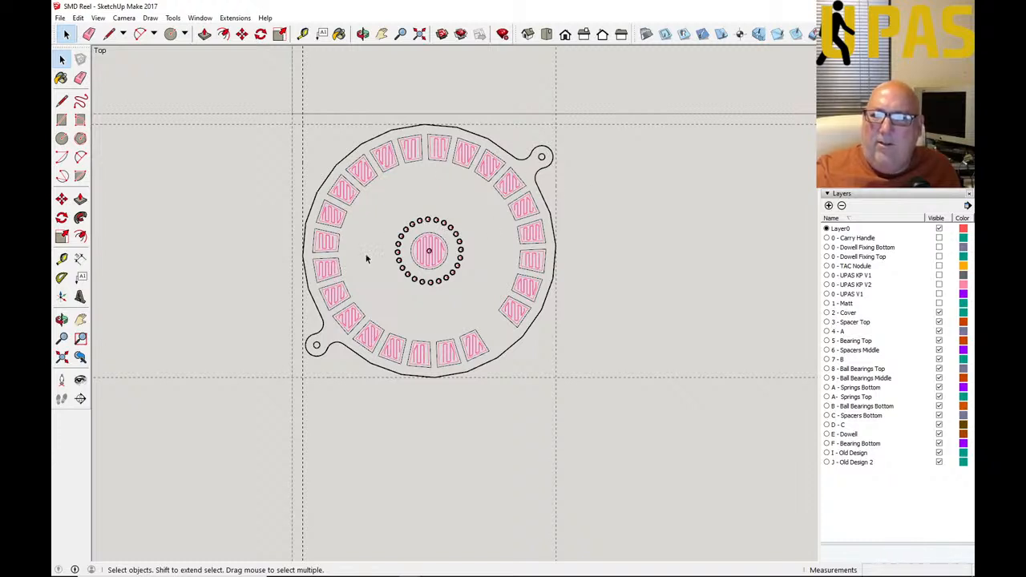
scroll(275, 291, "down", 1)
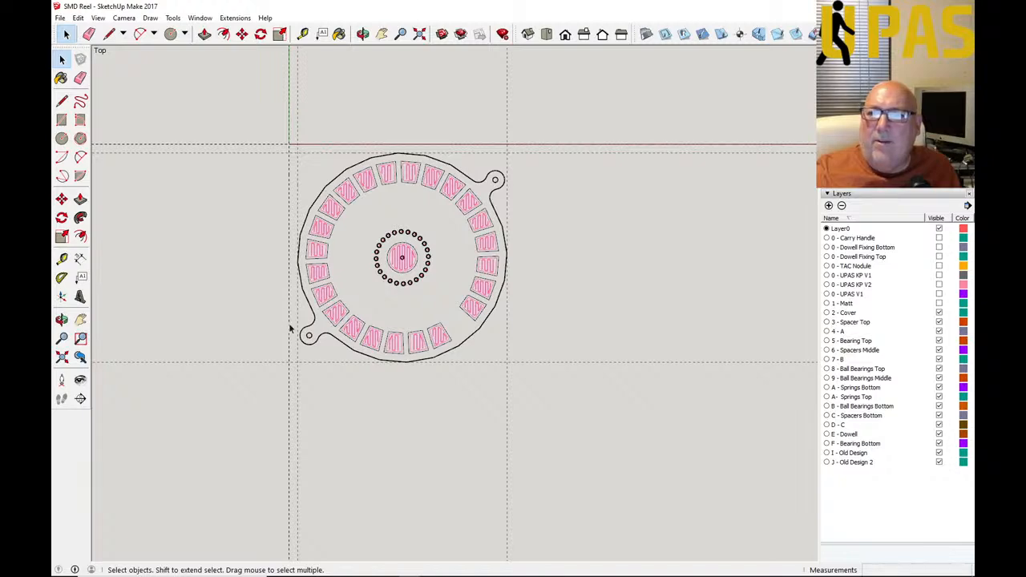
scroll(288, 322, "down", 1)
scroll(290, 322, "down", 1)
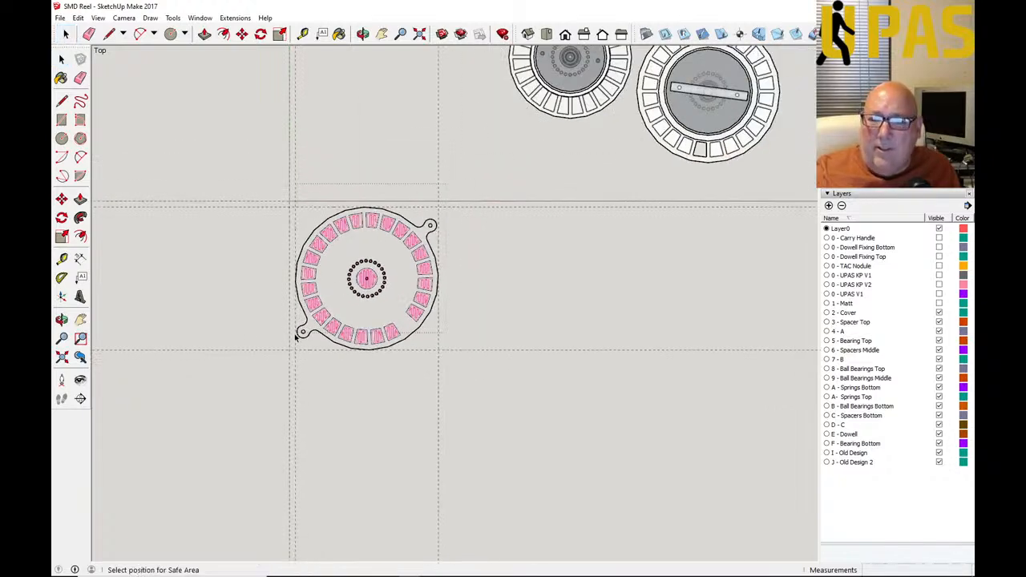
scroll(284, 352, "up", 3)
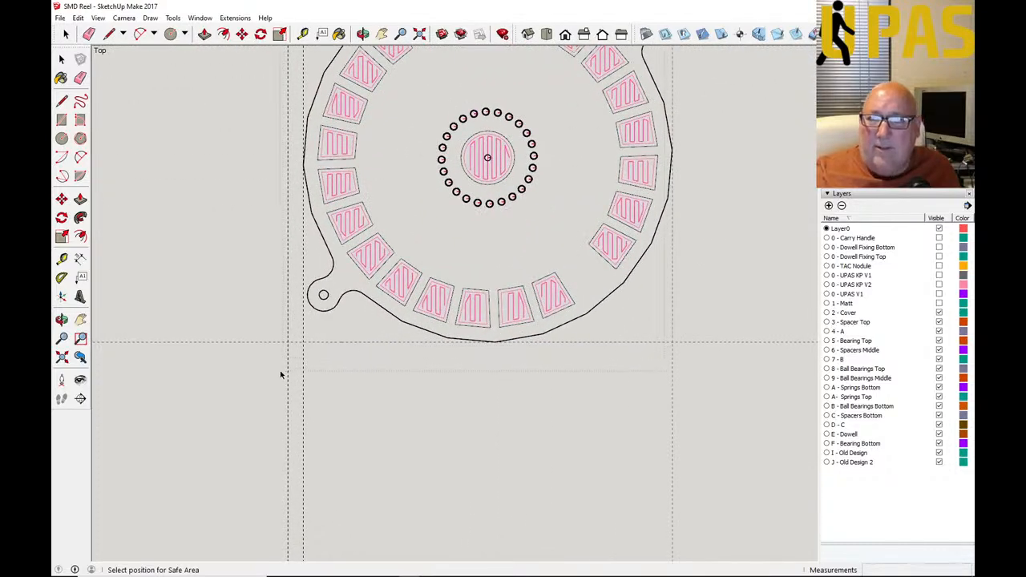
scroll(280, 370, "down", 1)
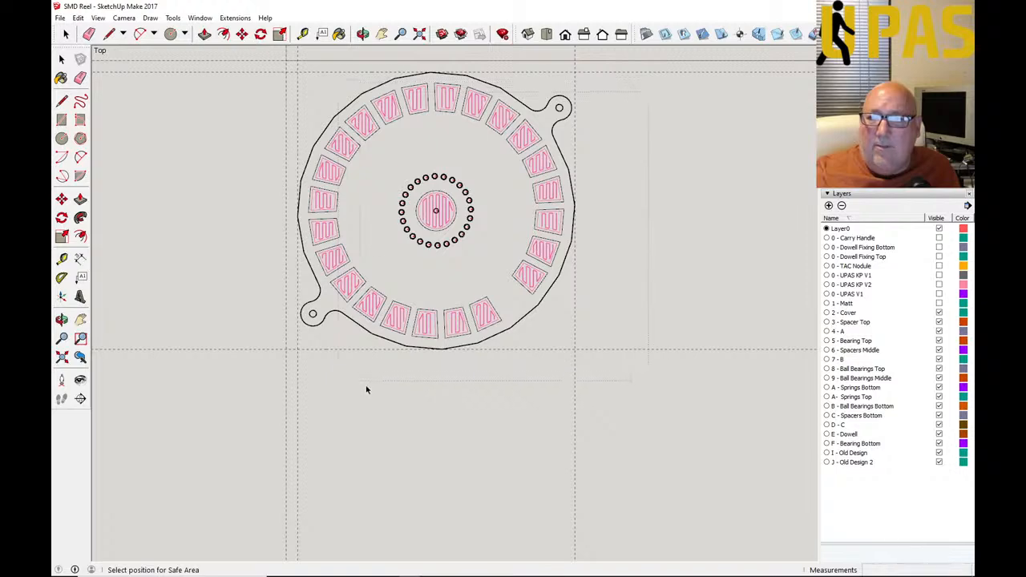
scroll(358, 382, "up", 1)
scroll(159, 387, "down", 2)
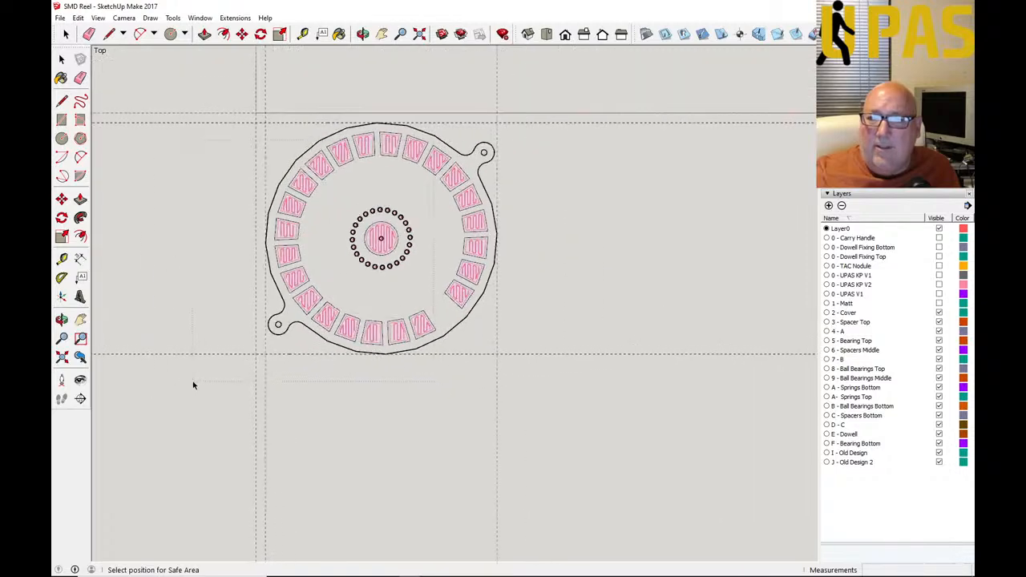
left_click(537, 428)
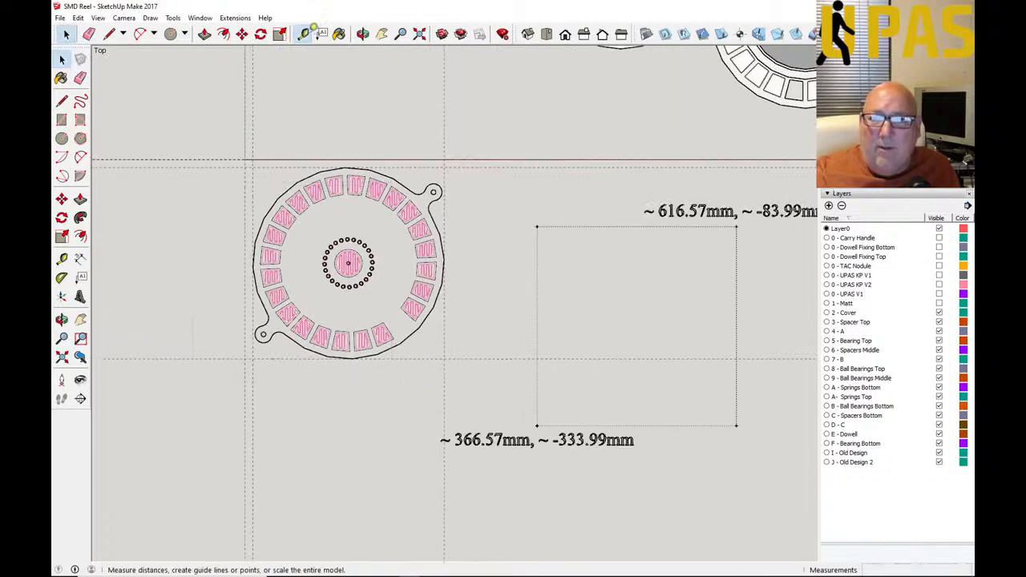
Step: Add a horizontal guide line 10 mm below the guide that touches the reel's lower edge
left_click(303, 33)
left_click(273, 358)
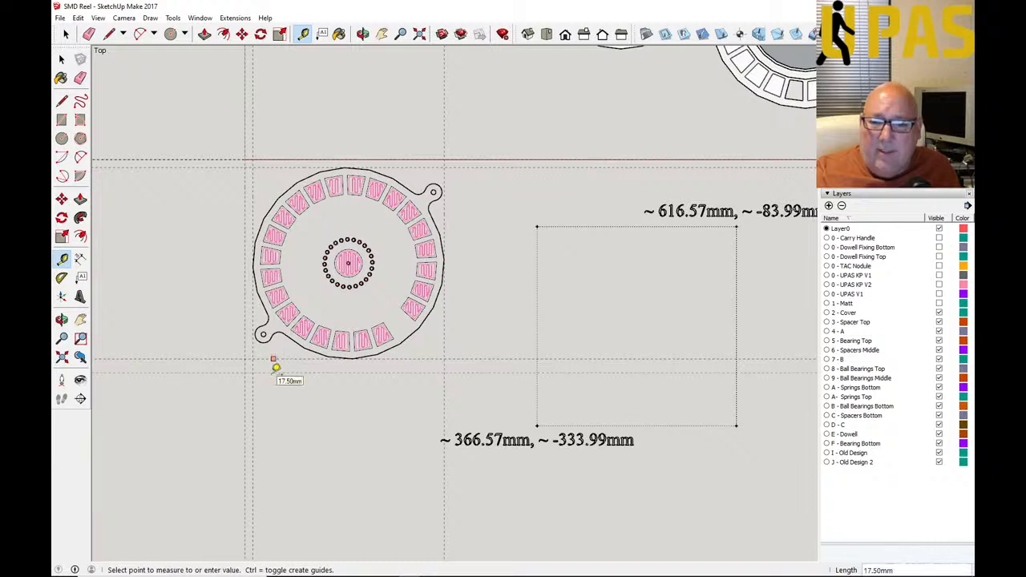
type("10")
key("Return")
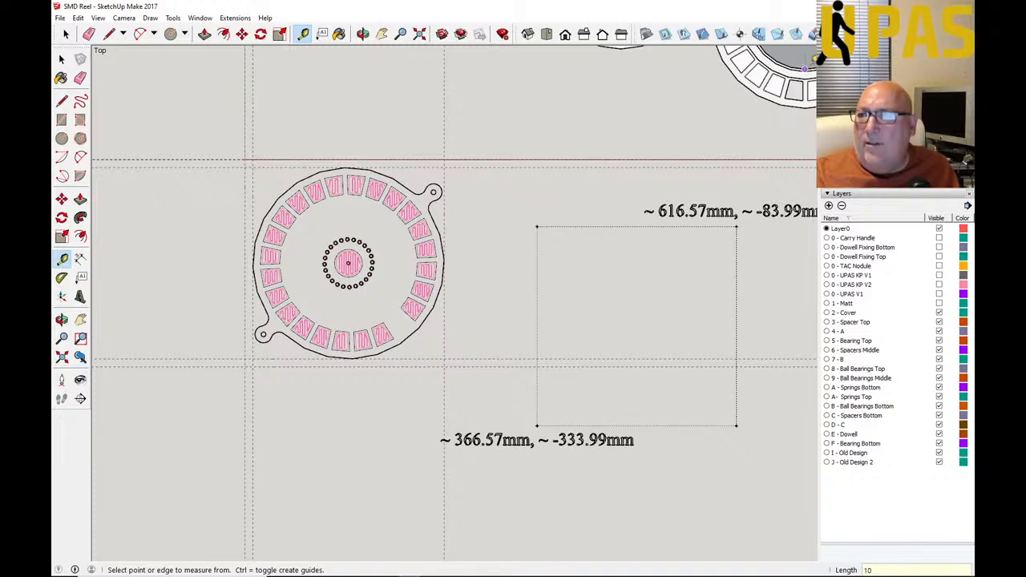
key("space")
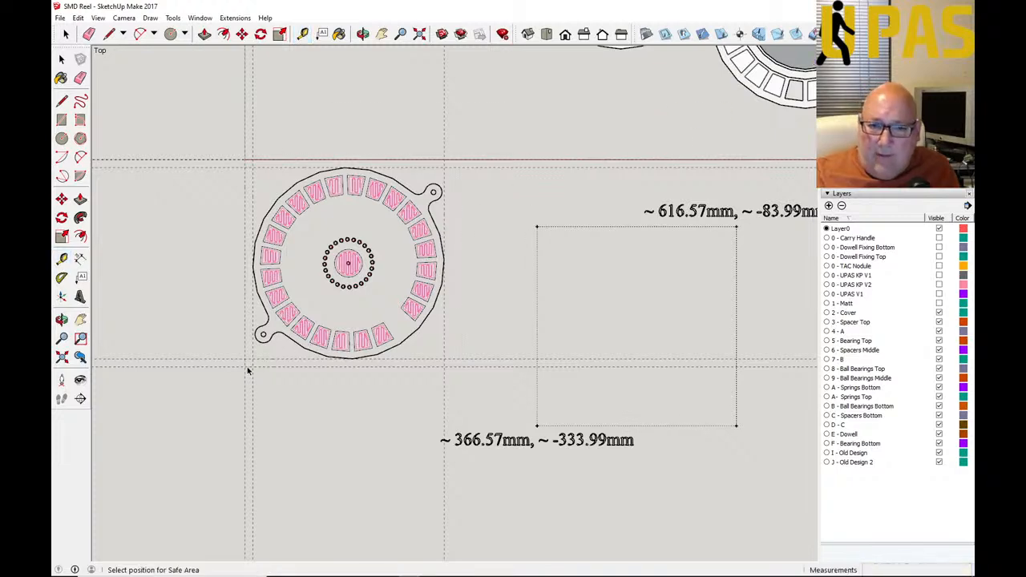
Step: Reposition the 250 mm safe area with its lower-left corner on the intersection of the outermost left and lower guides
scroll(246, 369, "up", 3)
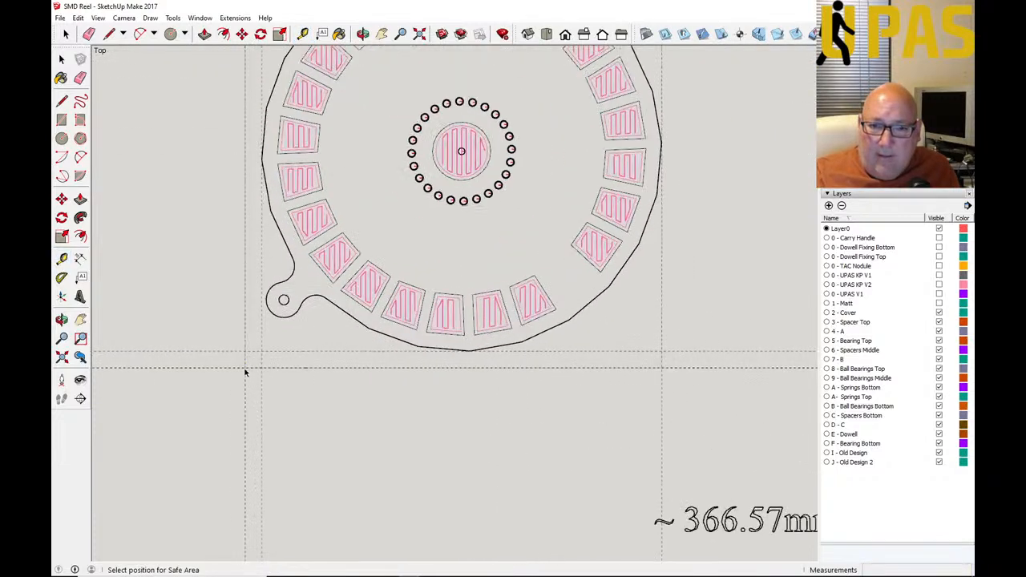
left_click(246, 372)
scroll(234, 396, "down", 1)
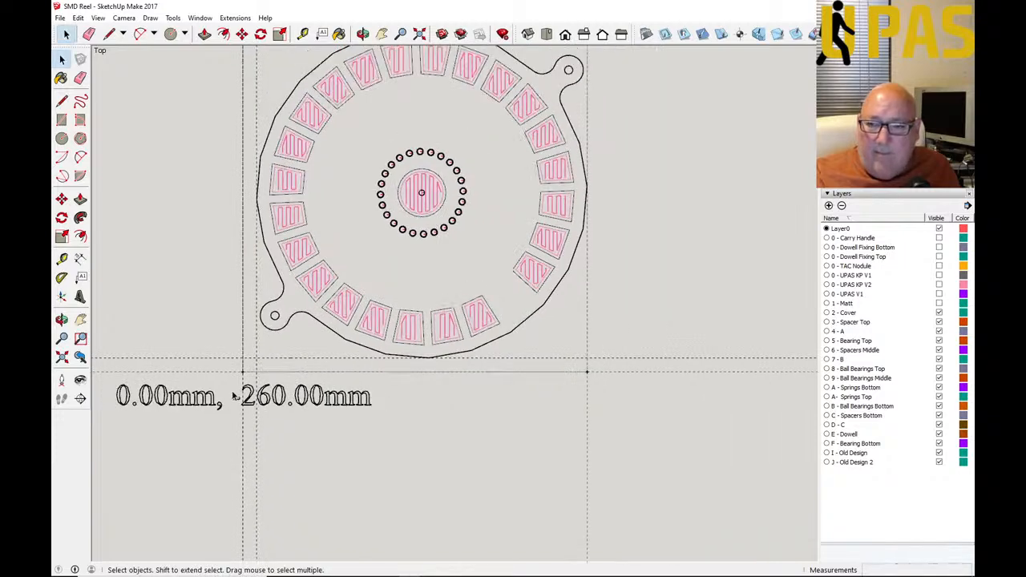
scroll(368, 443, "down", 1)
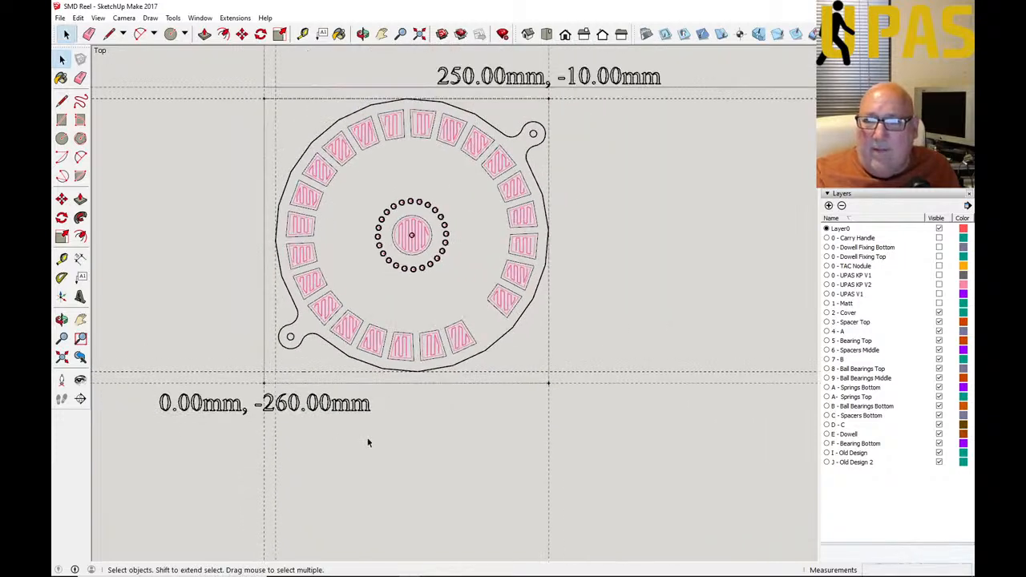
scroll(367, 442, "down", 1)
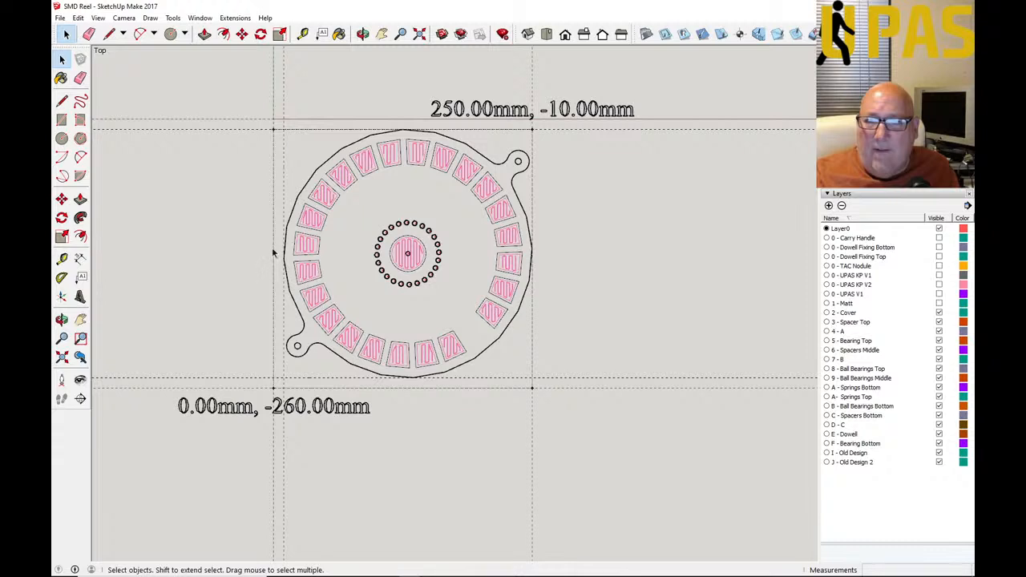
scroll(458, 339, "down", 1)
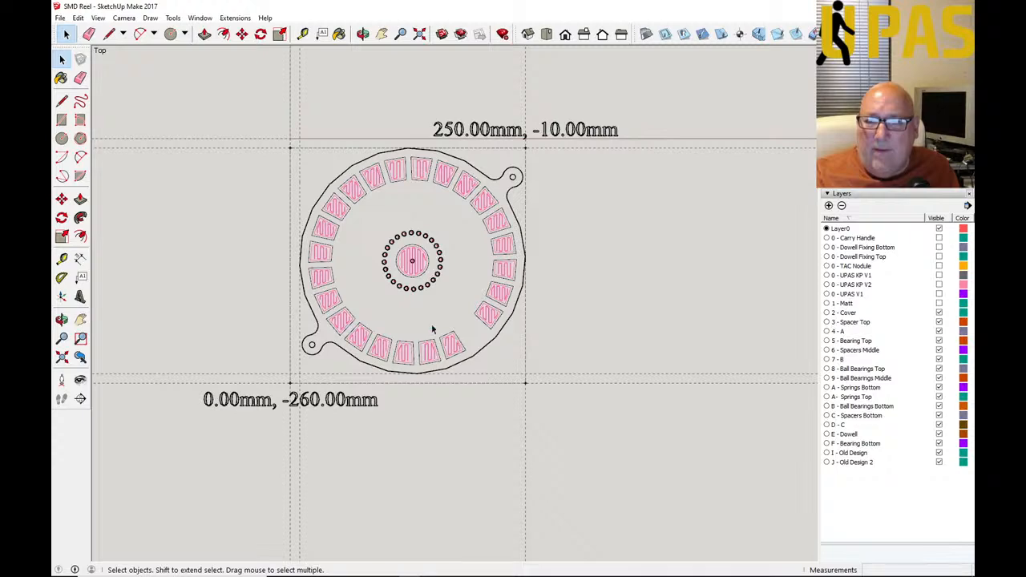
Step: Try to offset a guide 10 mm outward from the vertical guide along the reel's right edge, and undo the attempt
scroll(363, 228, "up", 2)
scroll(367, 210, "up", 1)
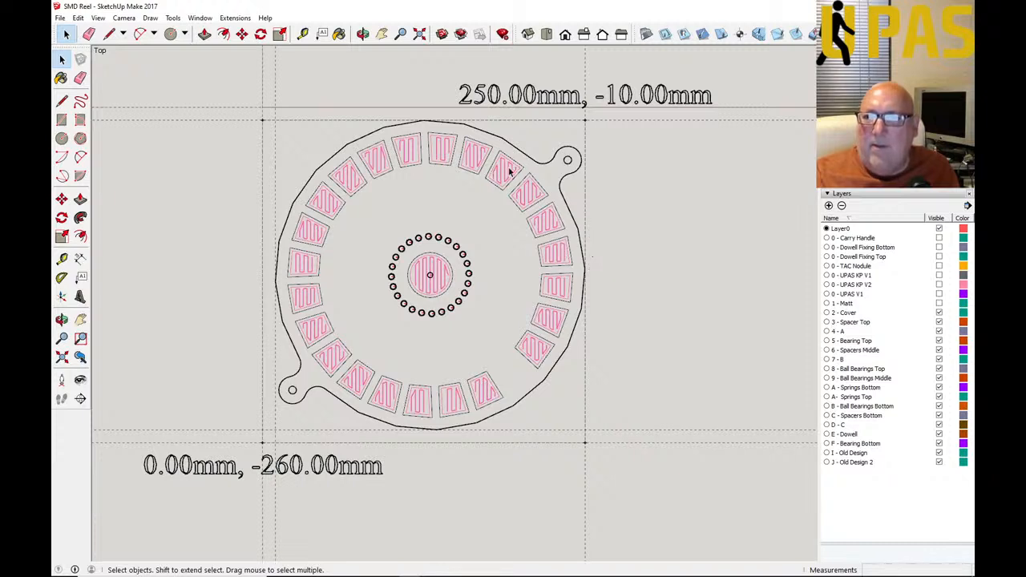
left_click(303, 33)
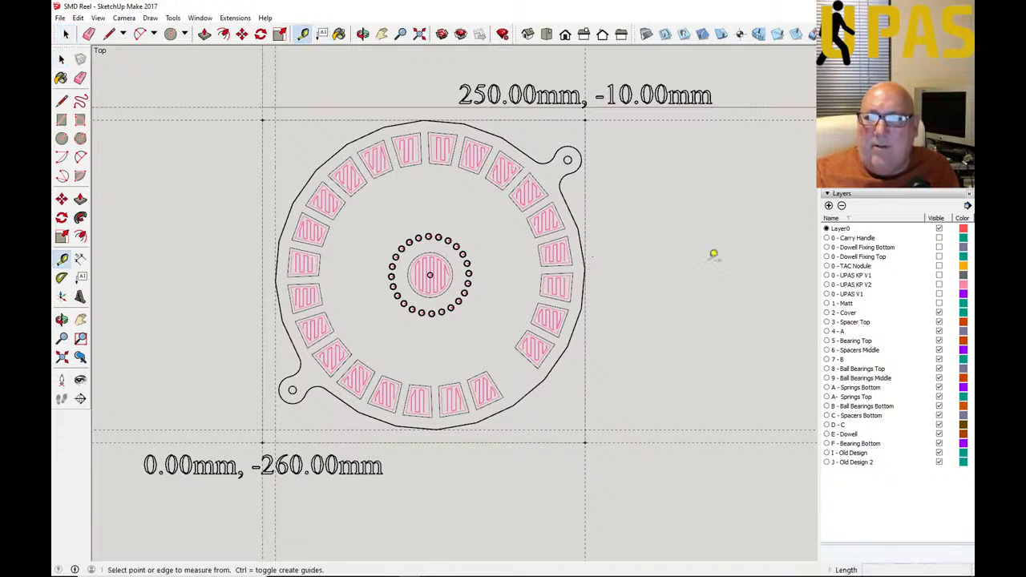
left_click(585, 196)
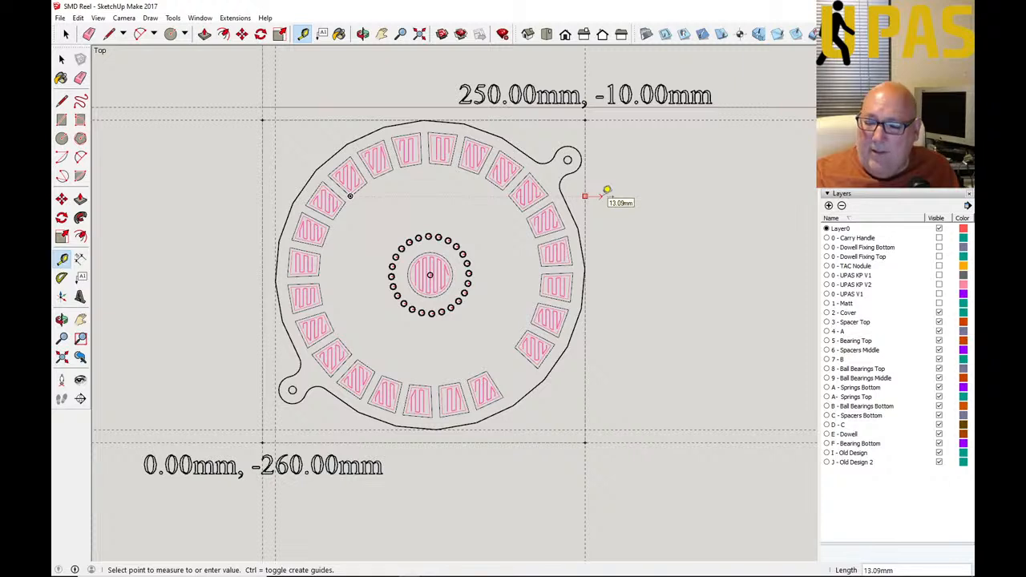
type("10")
key("Return")
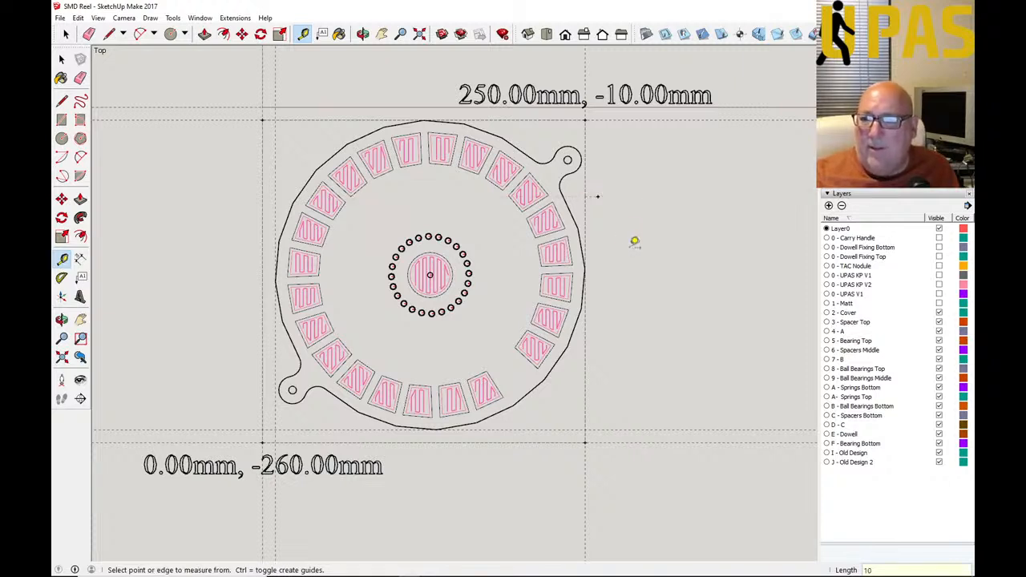
left_click(78, 18)
left_click(105, 30)
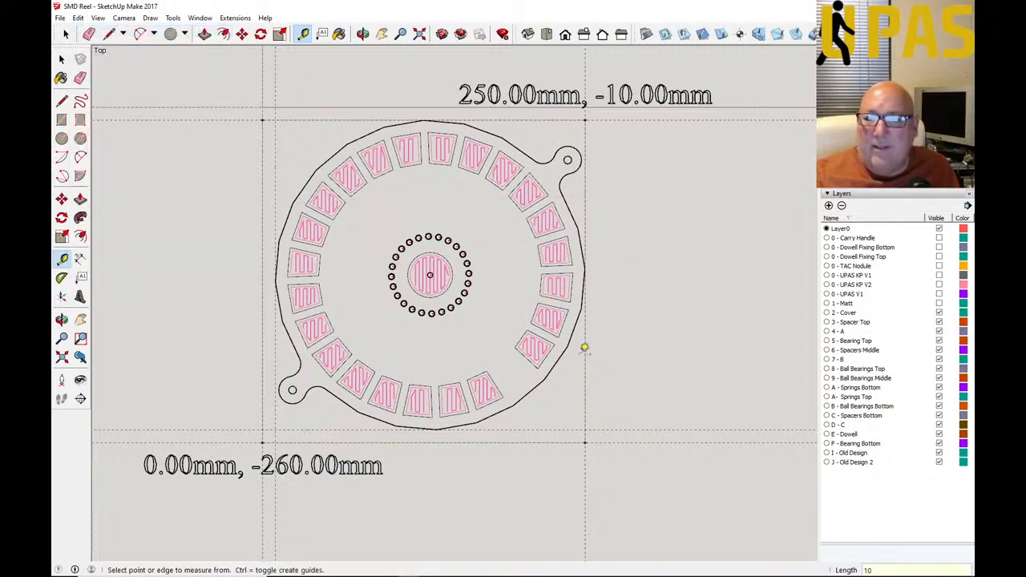
Step: Add a vertical guide line 10 mm to the right of the guide touching the reel's right edge
left_click(585, 353)
type("10")
key("Return")
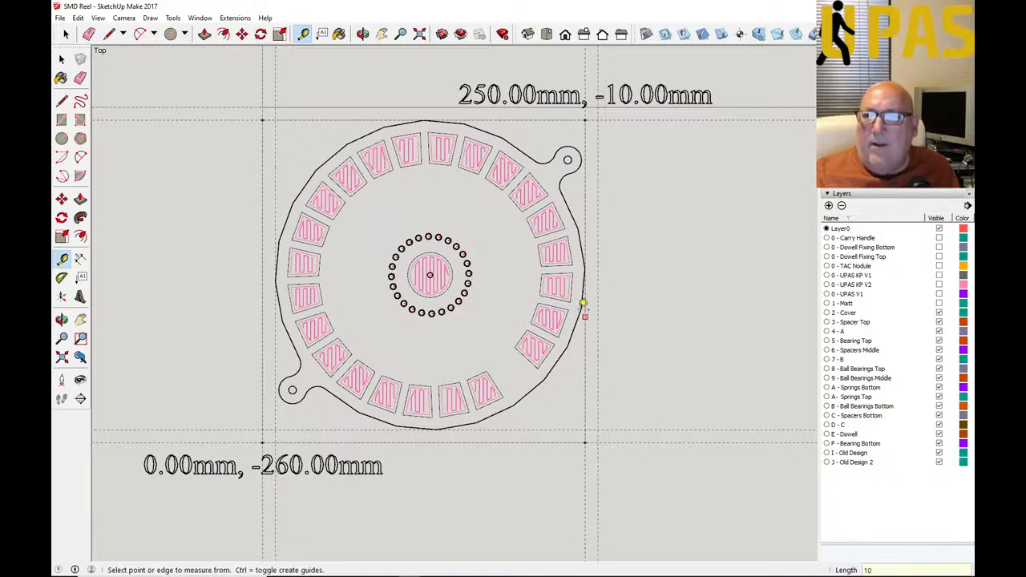
left_click(62, 60)
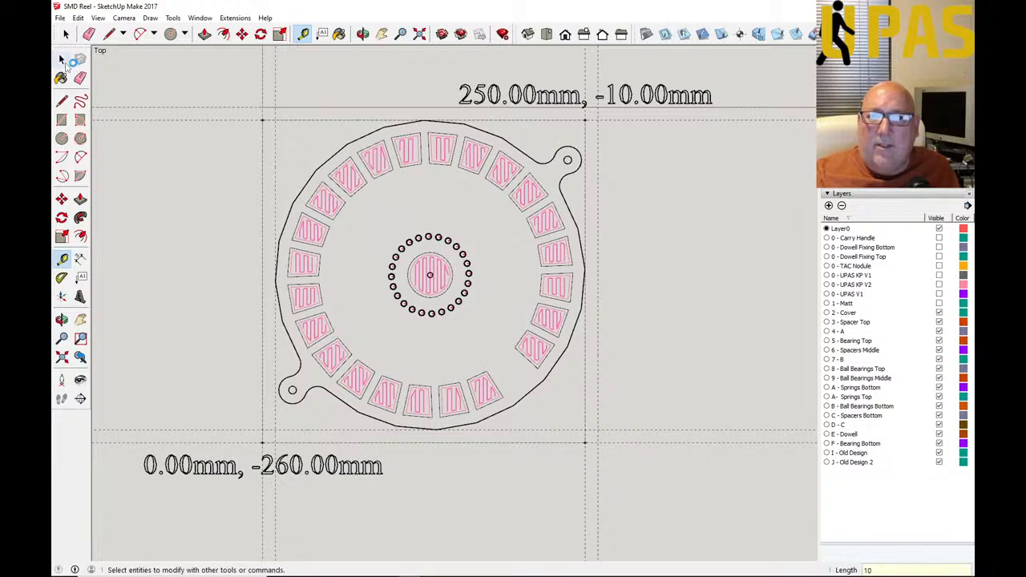
Step: Set the SketchUcam safe length (X) and safe width (Y) to 260 mm each
left_click(646, 37)
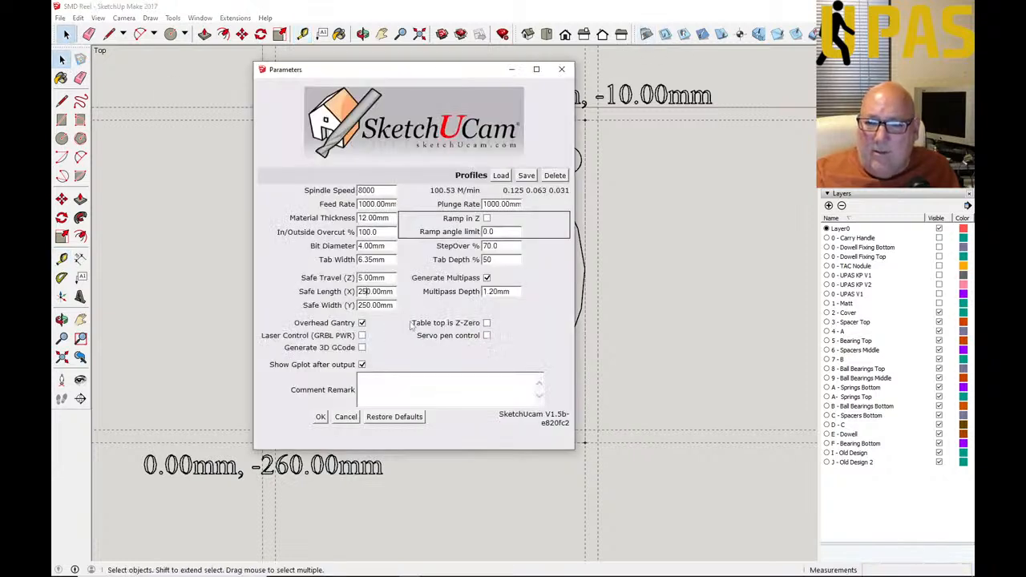
key("BackSpace")
type("6")
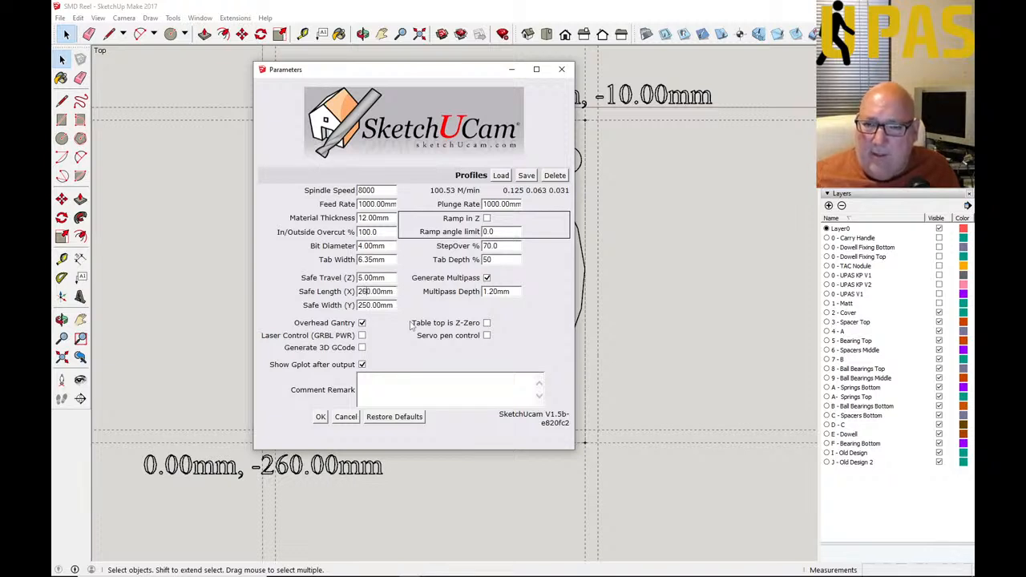
left_click(365, 305)
key("BackSpace")
type("6")
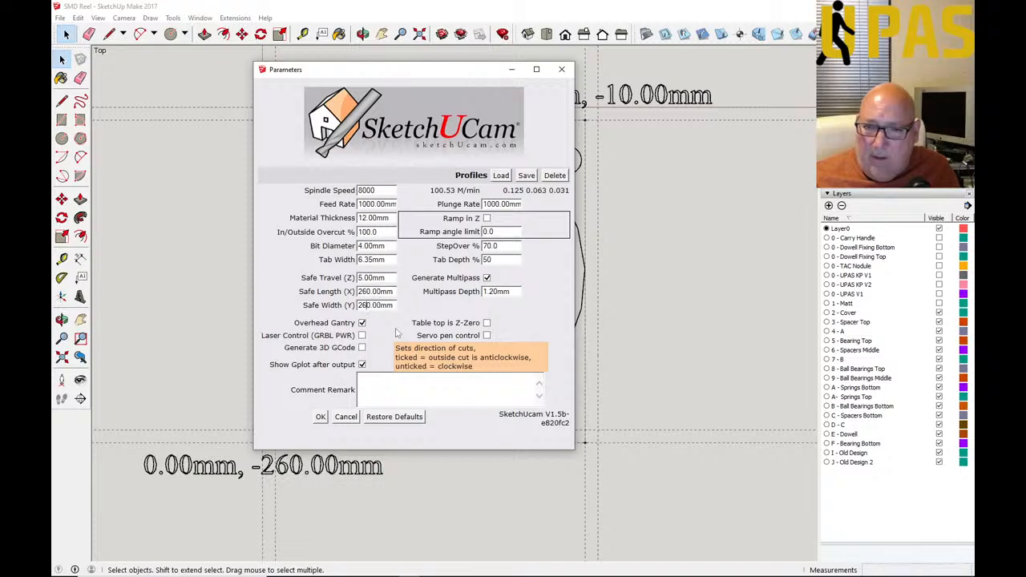
left_click(320, 417)
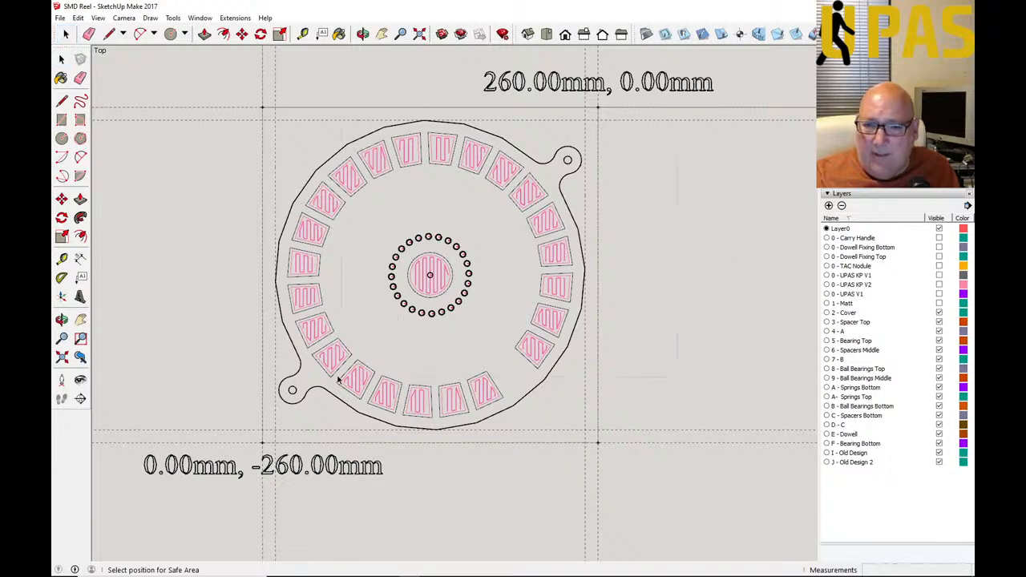
Step: Place the 260 mm safe area from the outermost lower-left guide intersection so it encloses the reel, and save the model
left_click(261, 441)
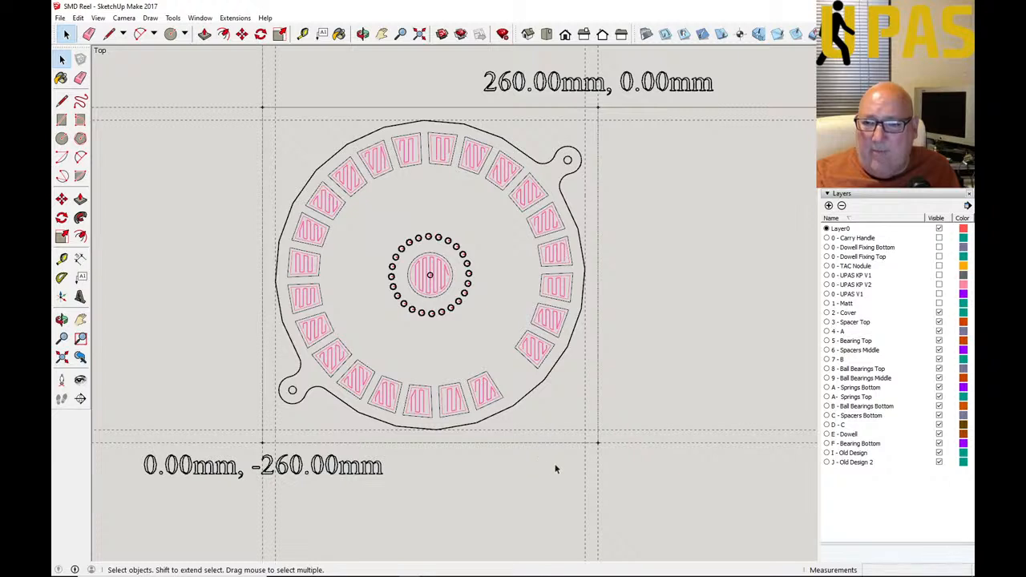
scroll(555, 464, "down", 1)
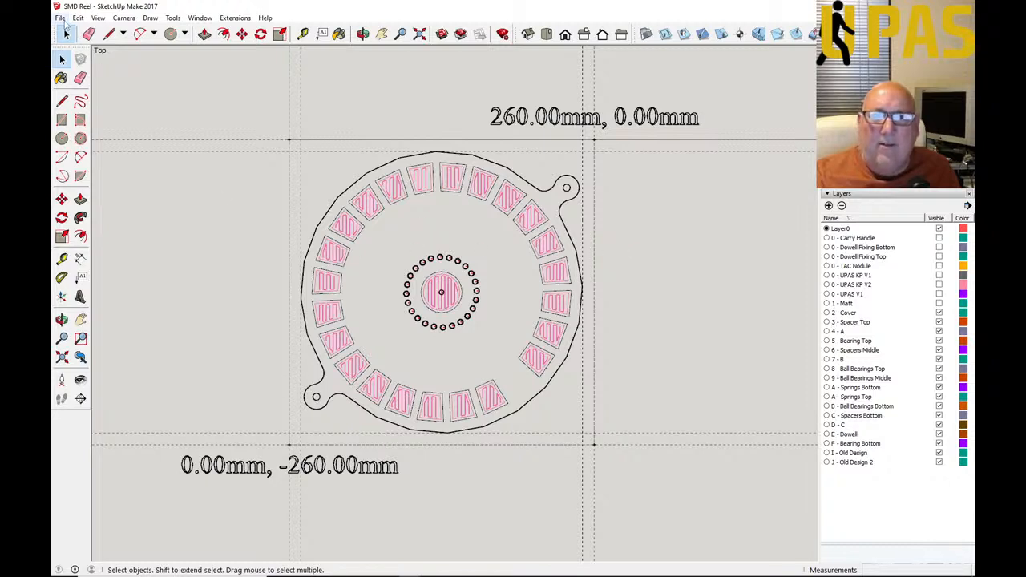
left_click(61, 19)
left_click(80, 59)
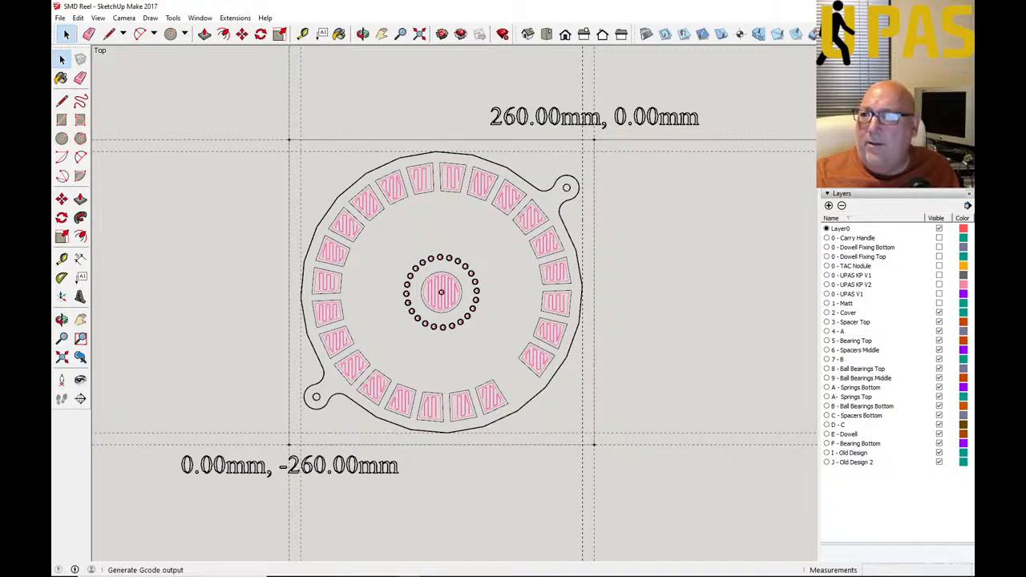
Step: Generate the reel's G-code output and choose the My Sketchup folder on the TOSHIBA EXT (E:) drive as its destination
left_click(869, 34)
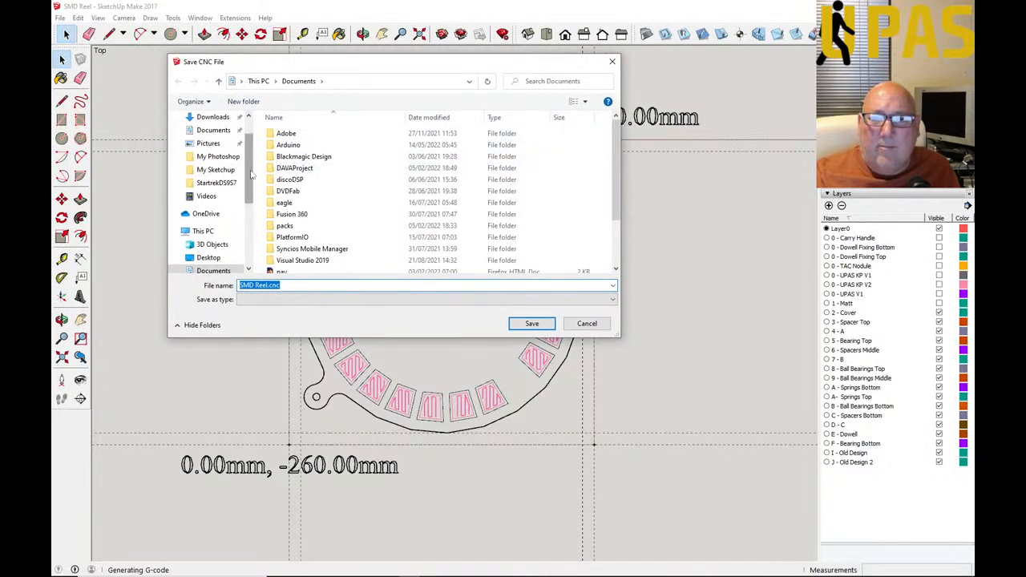
scroll(251, 175, "down", 5)
left_click(214, 239)
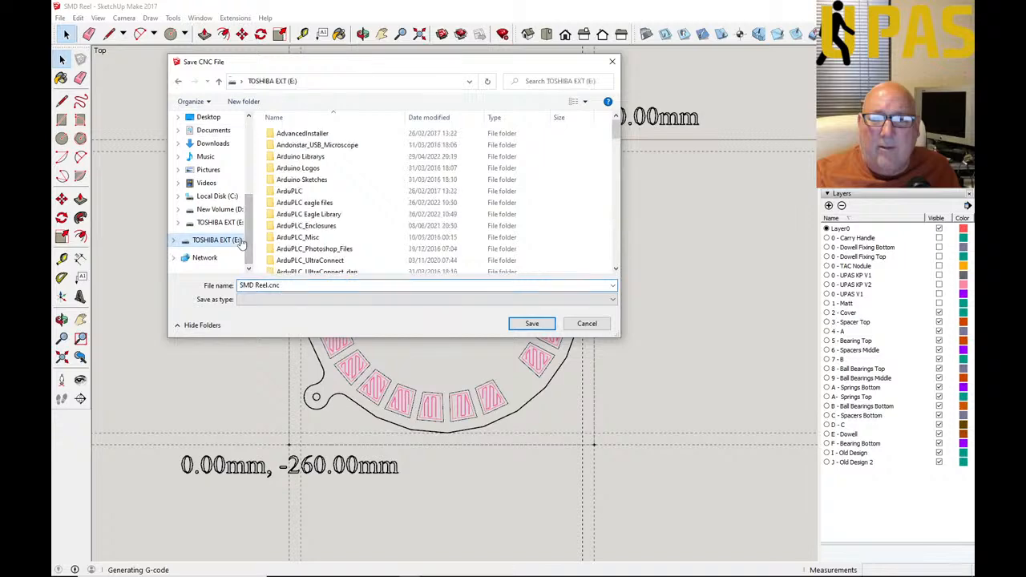
left_click_drag(616, 132, 617, 242)
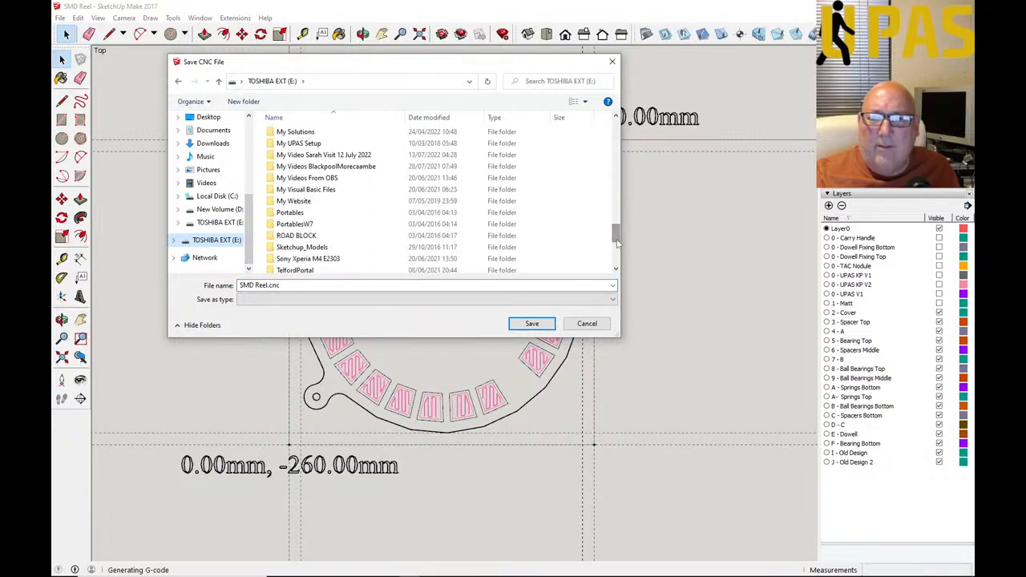
scroll(340, 189, "up", 2)
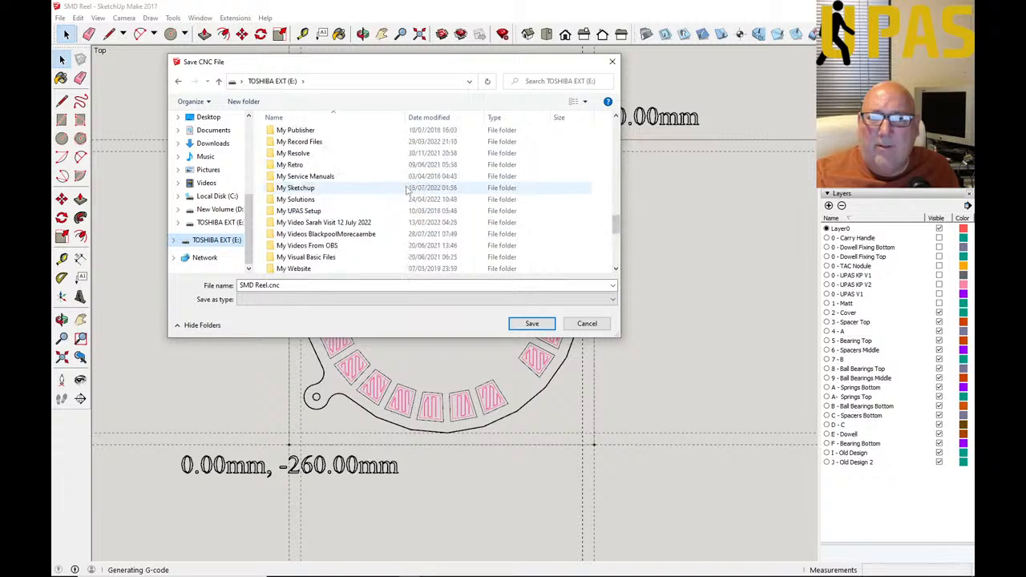
double_click(308, 189)
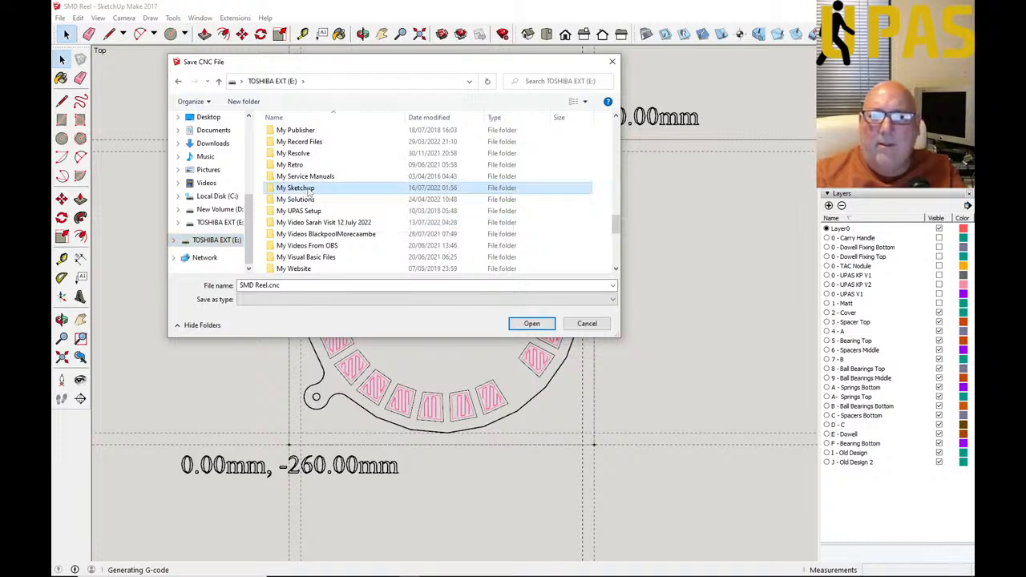
Step: Name the G-code file "SMD Reel_Bottom Tier.cnc" and save it
left_click(276, 286)
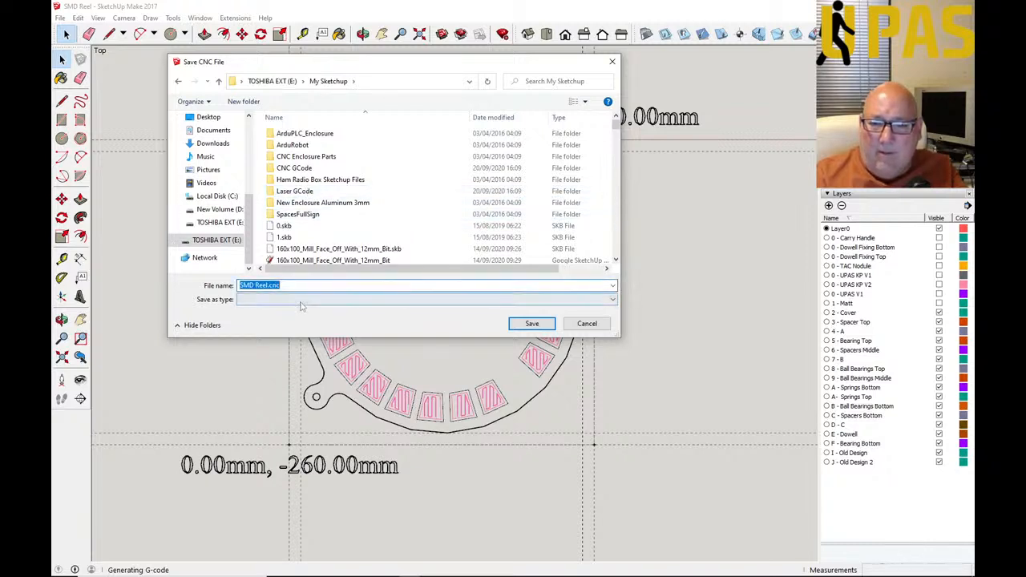
key("Right")
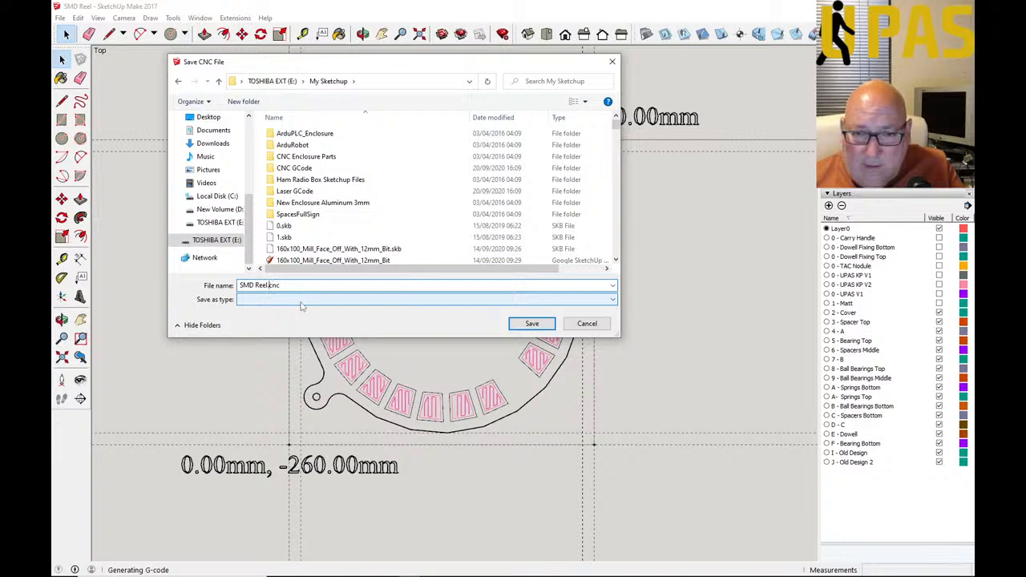
key("Left")
key("Left")
key("Left")
key("Left")
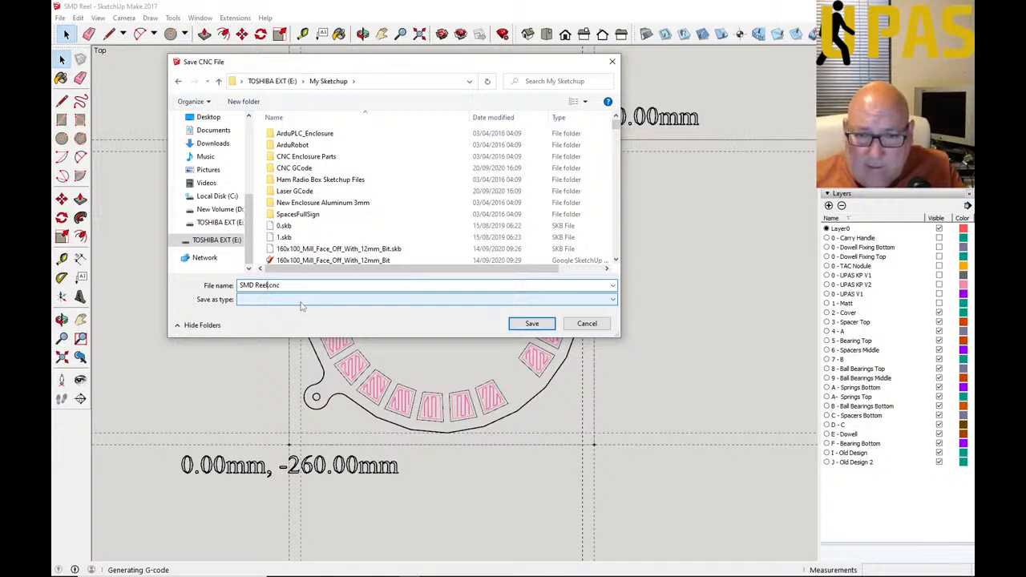
type("_")
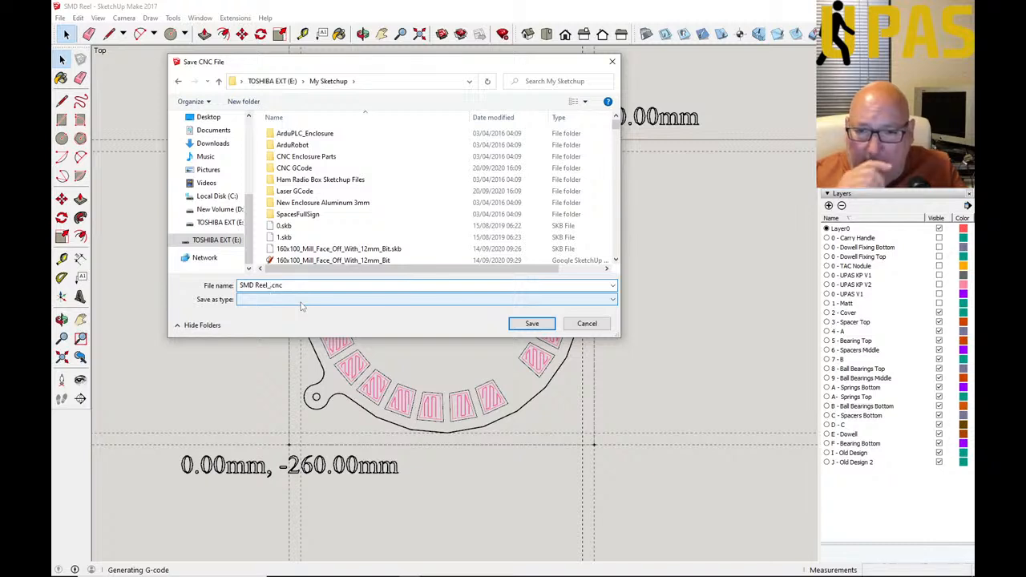
type("Bottom")
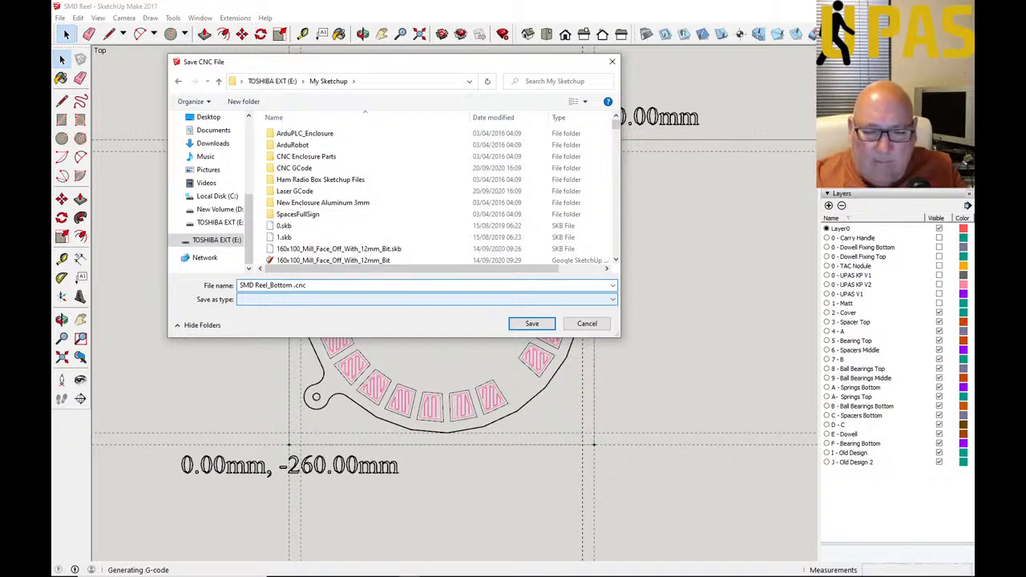
type("Tie")
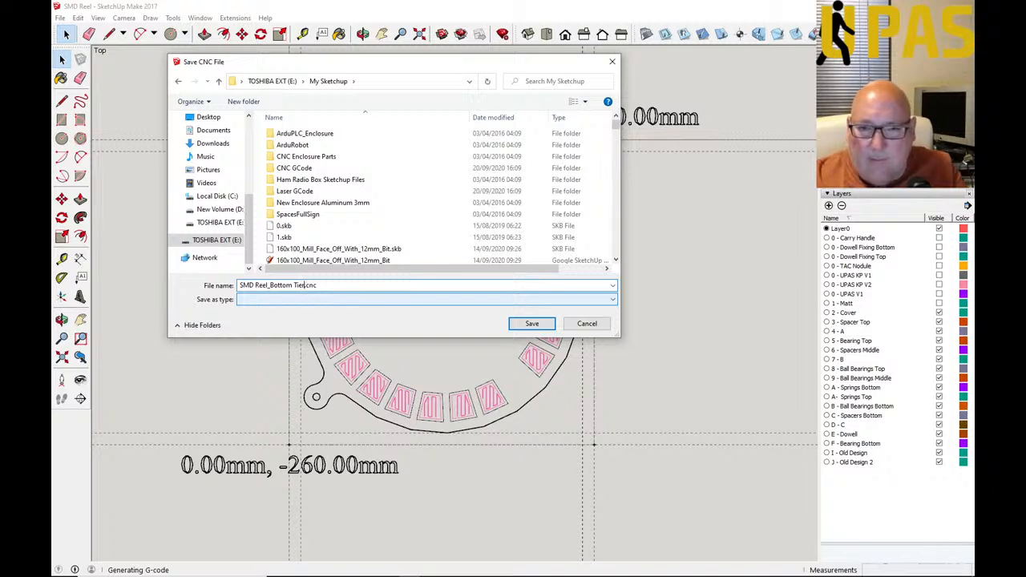
type("r")
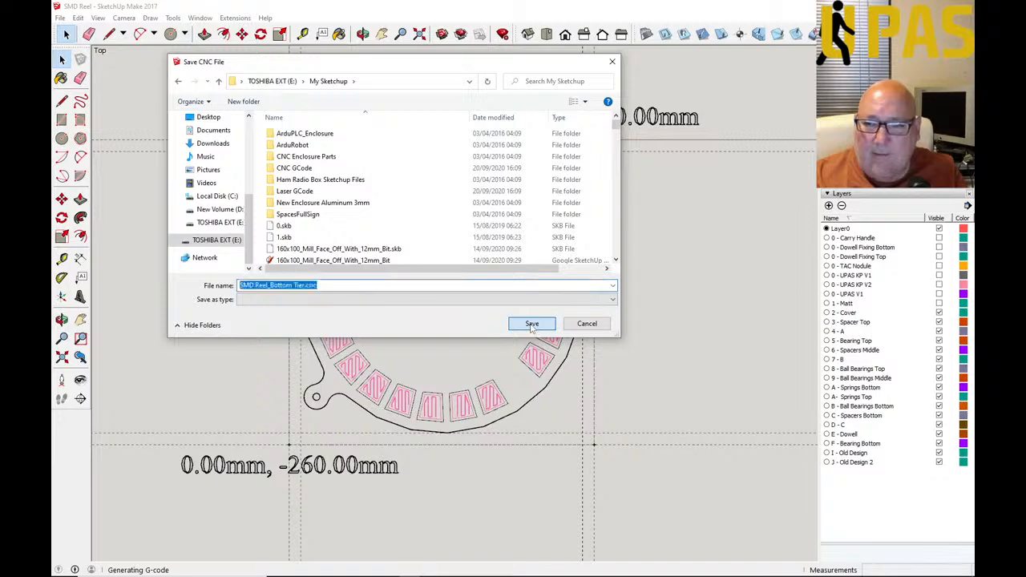
left_click(532, 324)
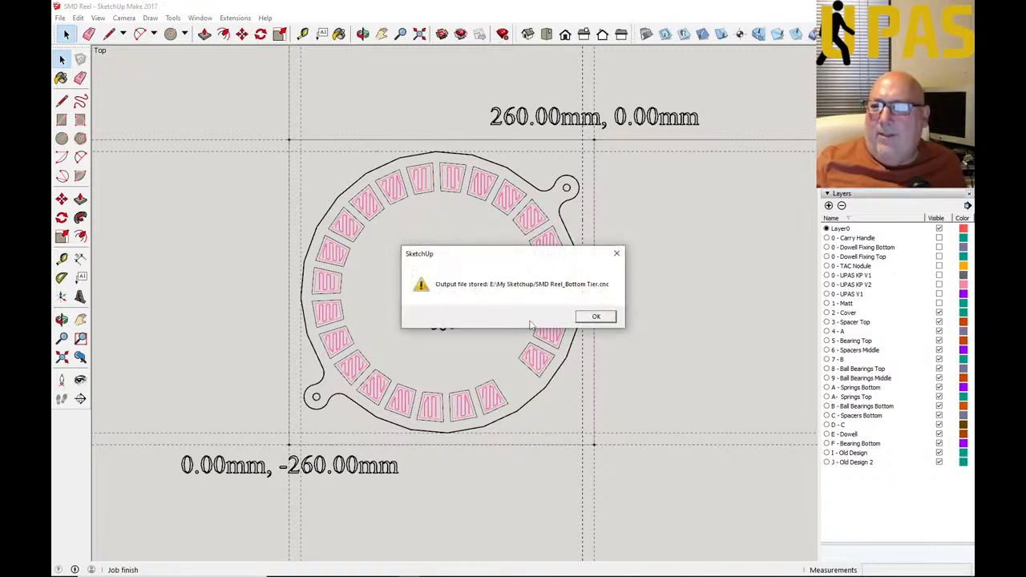
Step: Dismiss the export message and examine the plotted pocket and hole toolpaths in GCode Plotter
left_click(597, 317)
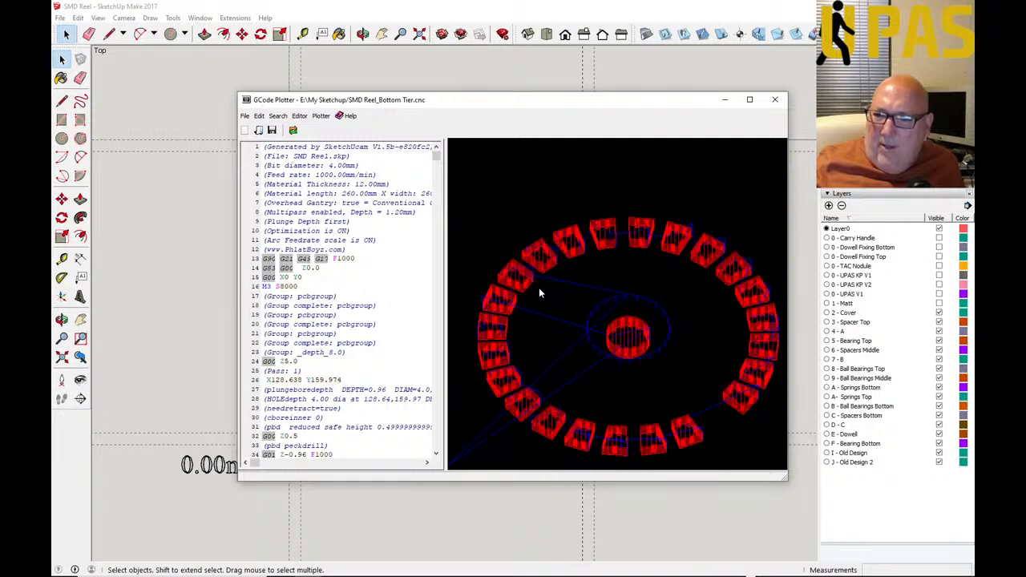
scroll(599, 309, "up", 2)
scroll(594, 310, "down", 3)
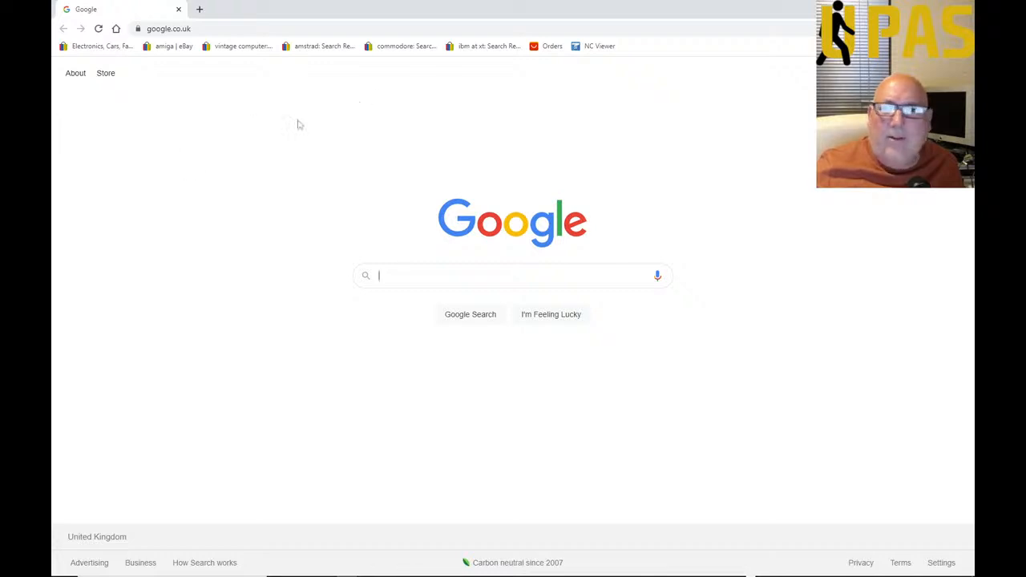
Step: Switch to NC Viewer in the browser and load "SMD Reel_Bottom Tier.cnc" from the My Sketchup folder on TOSHIBA EXT (E:)
left_click(602, 46)
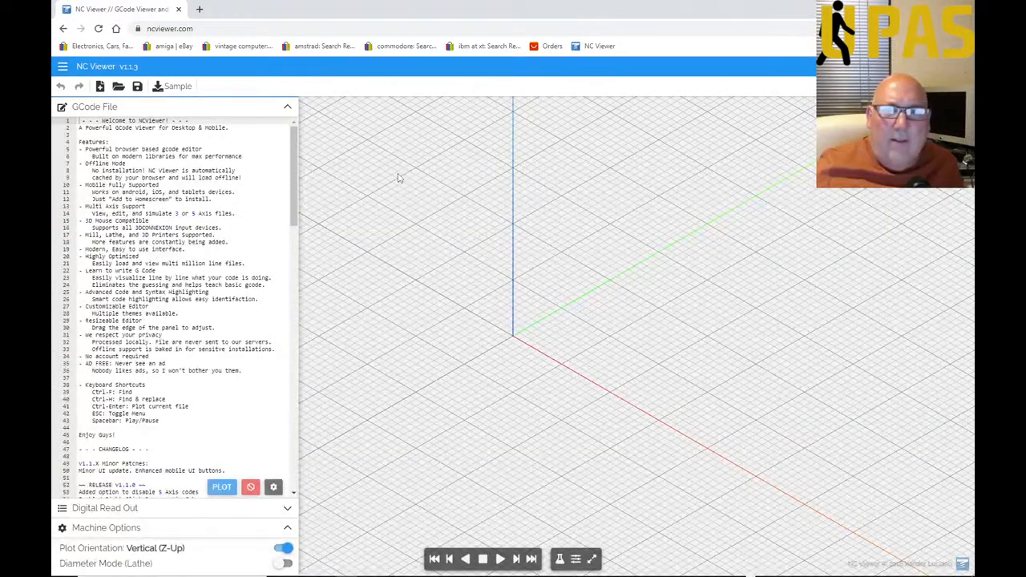
left_click(118, 86)
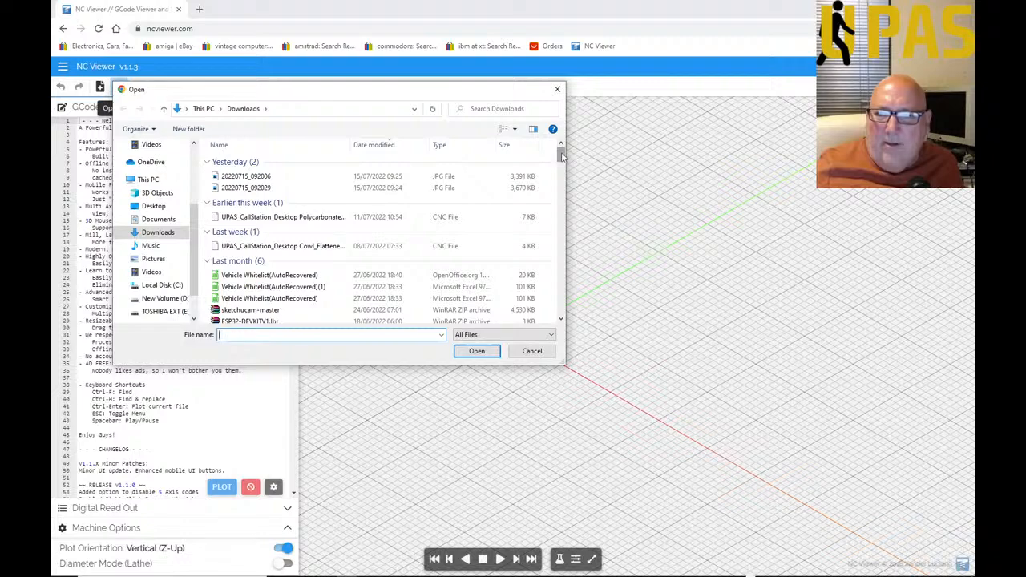
scroll(561, 156, "down", 3)
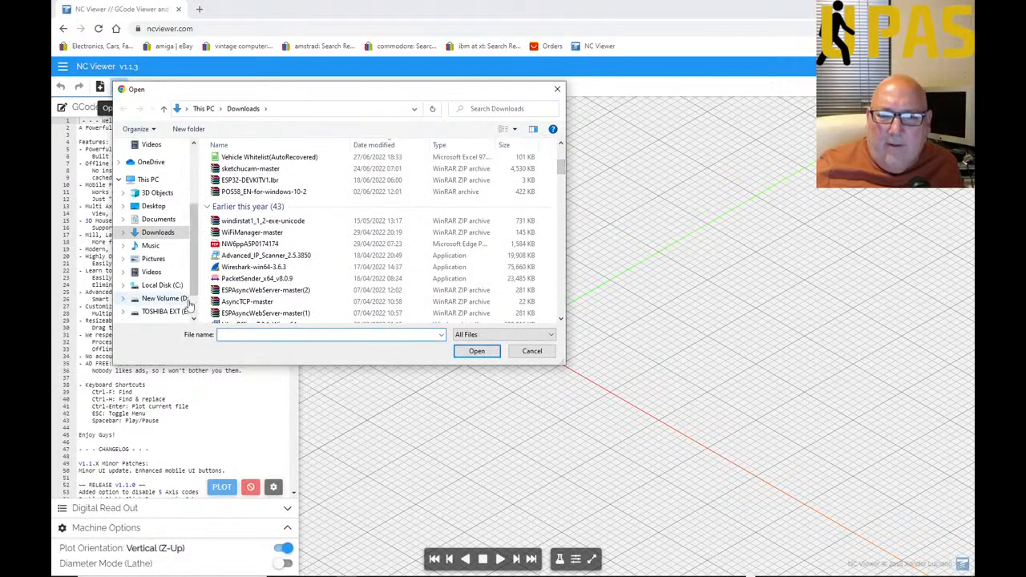
left_click(165, 311)
left_click_drag(560, 157, 561, 275)
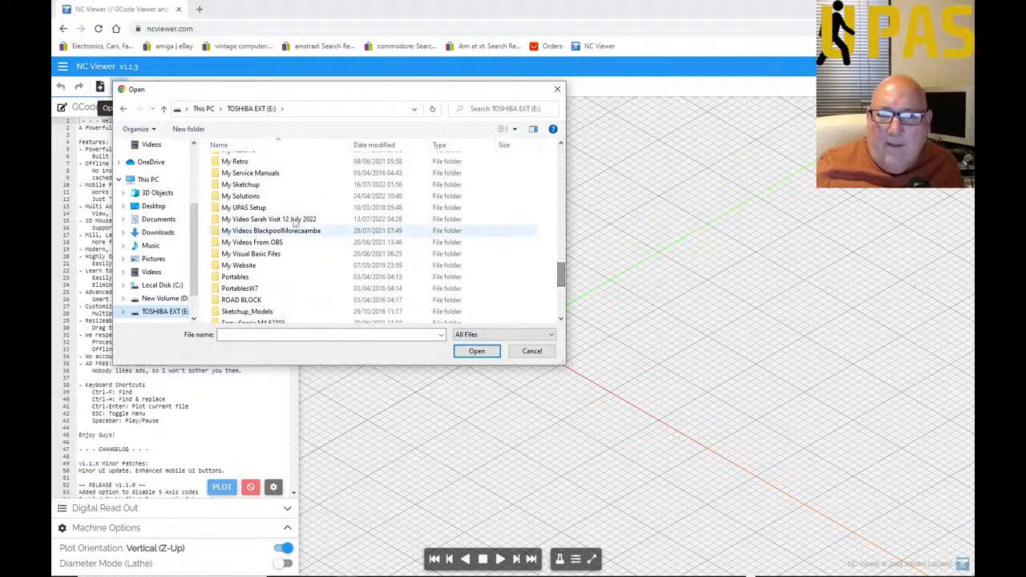
double_click(240, 185)
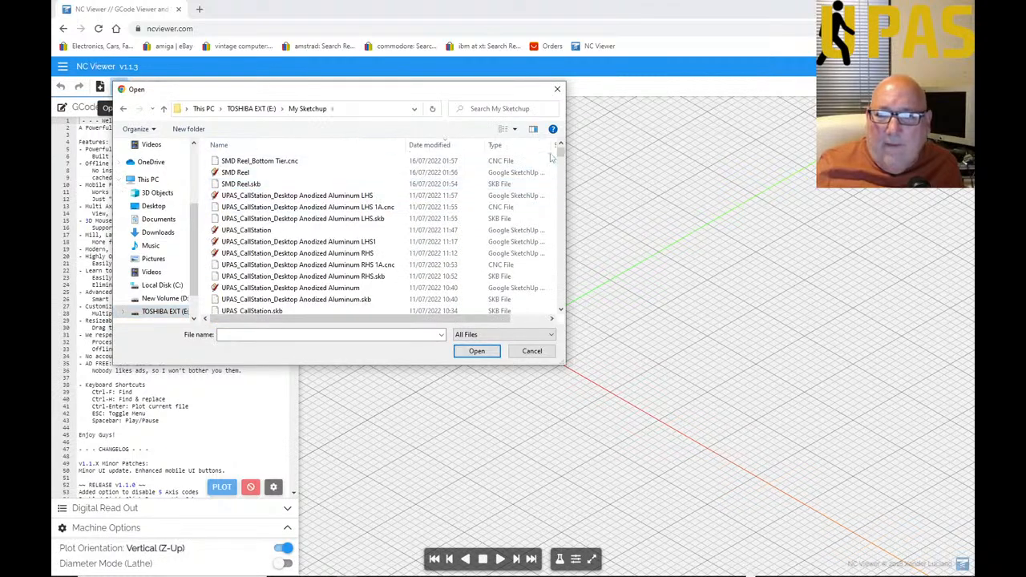
left_click(290, 164)
left_click(459, 351)
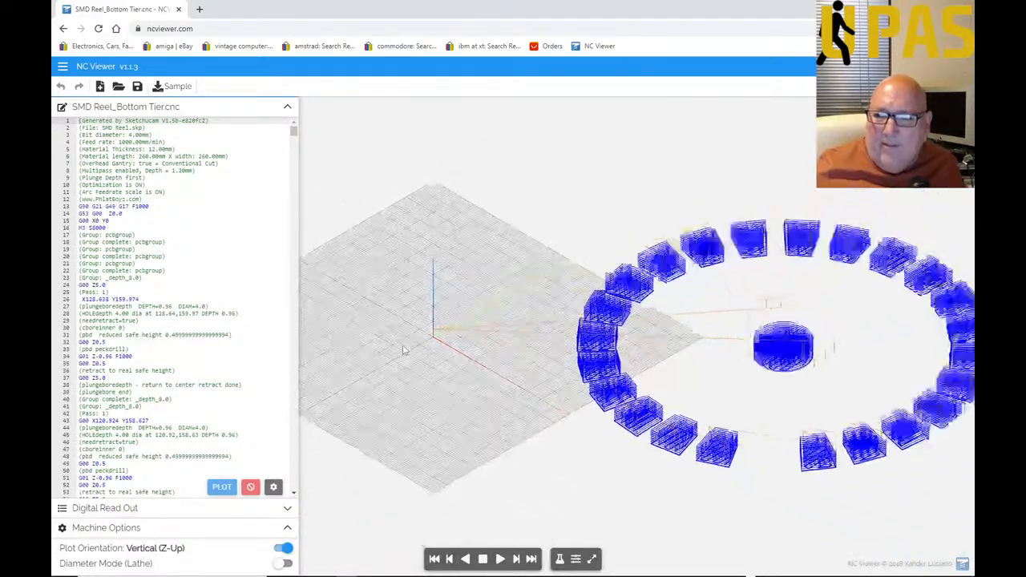
Step: Examine the whole reel's plotted toolpaths and play the cutting simulation
scroll(601, 392, "up", 5)
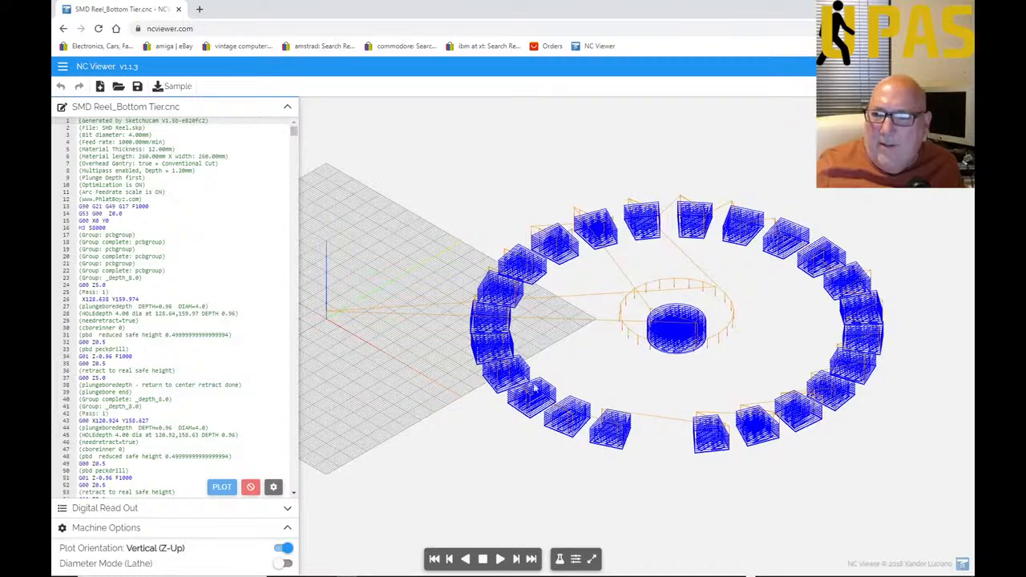
scroll(625, 396, "down", 5)
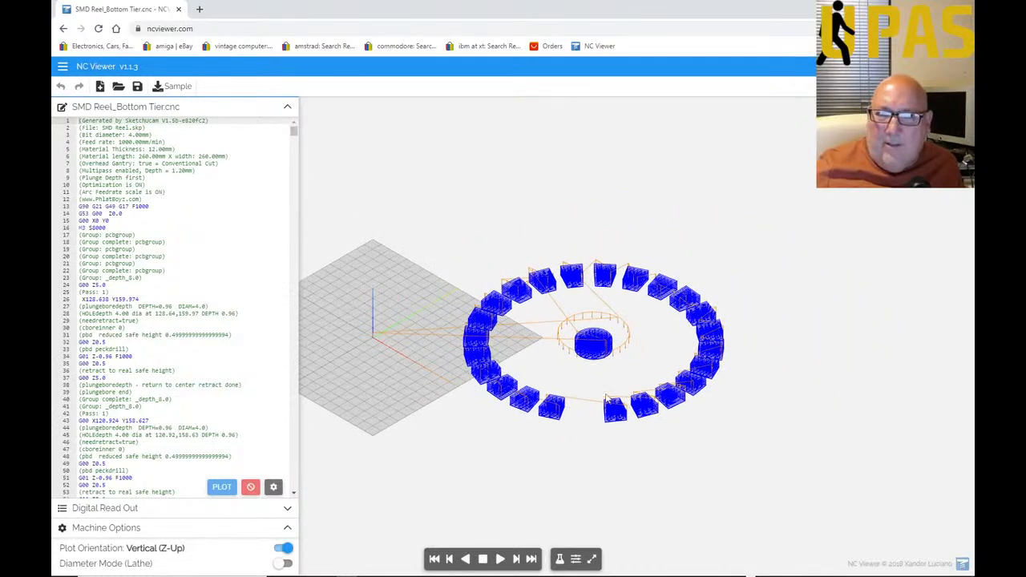
scroll(607, 401, "up", 3)
scroll(588, 393, "up", 4)
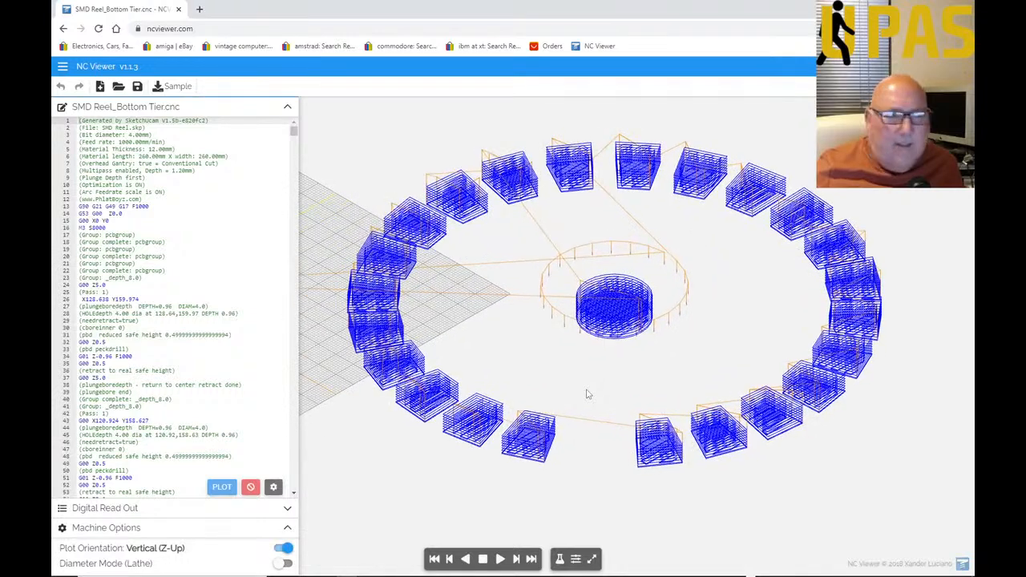
left_click(501, 559)
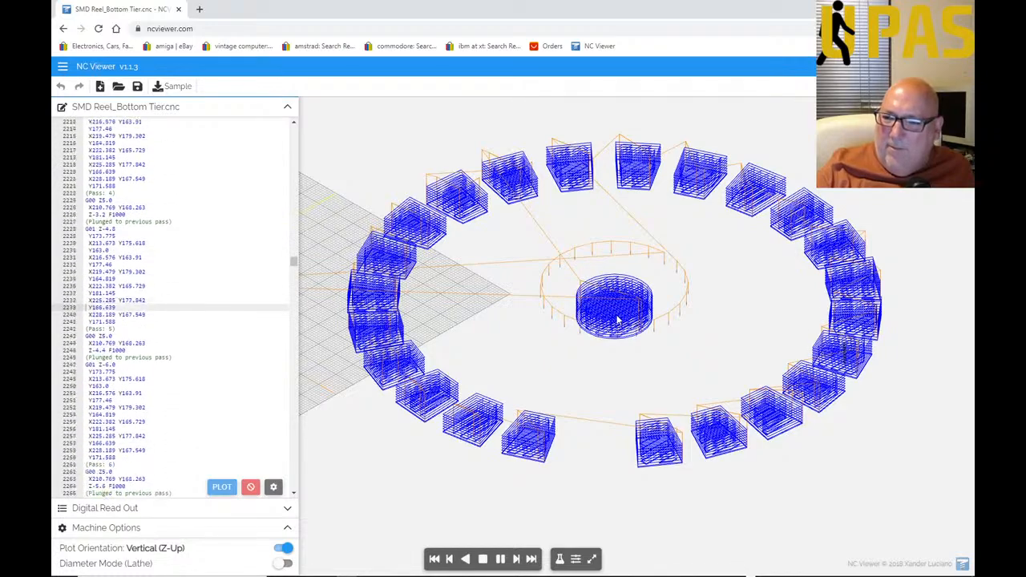
Step: Examine the central circular pocket's toolpath layers up close and against the surrounding pockets while the simulation runs
scroll(617, 320, "up", 5)
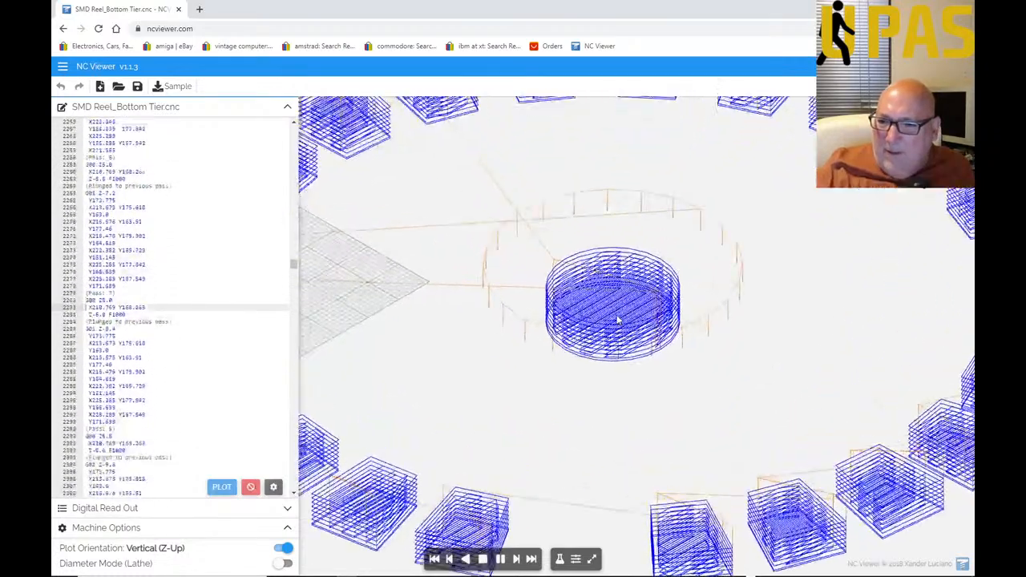
scroll(617, 321, "up", 5)
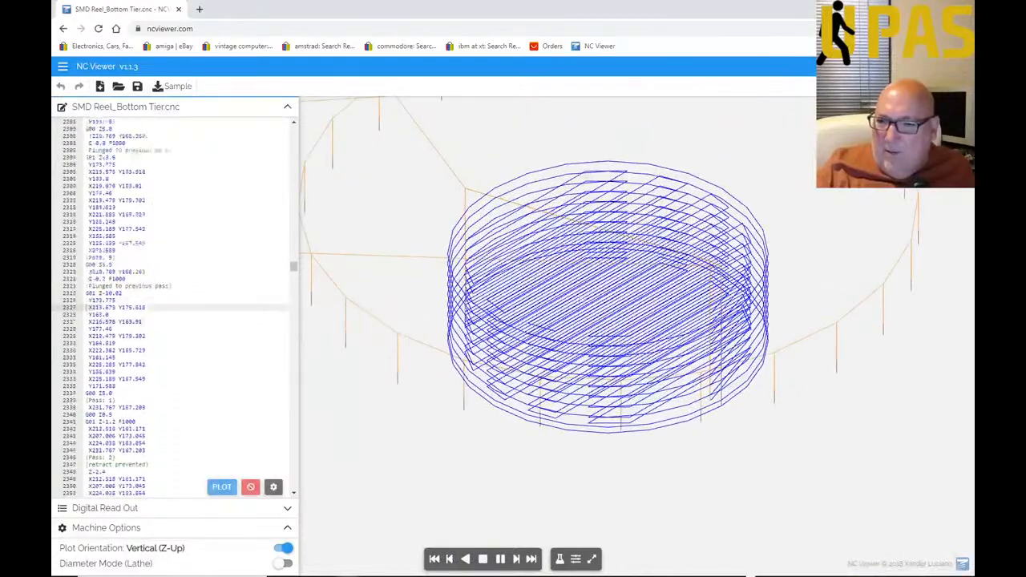
scroll(606, 303, "up", 4)
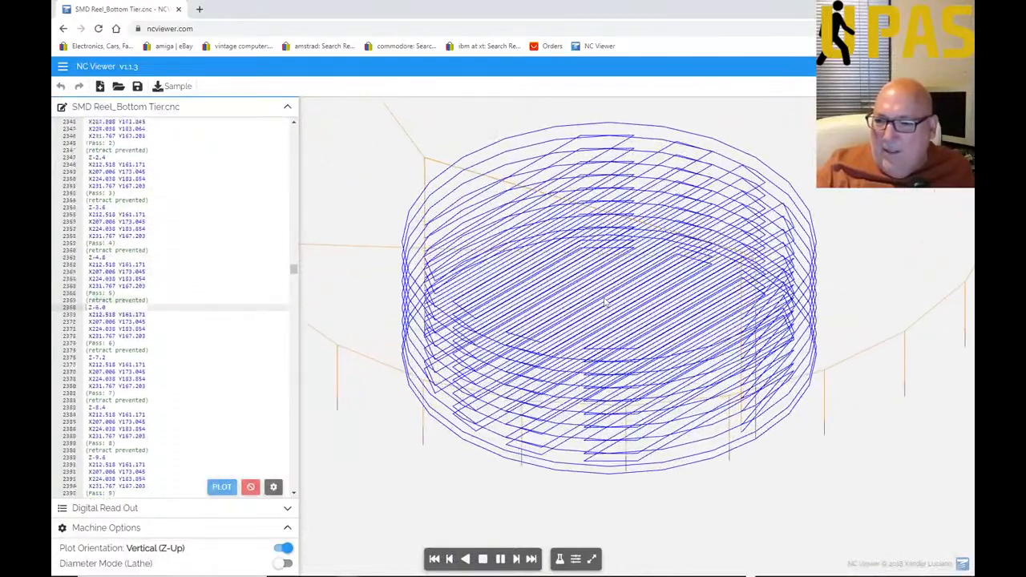
scroll(584, 325, "down", 5)
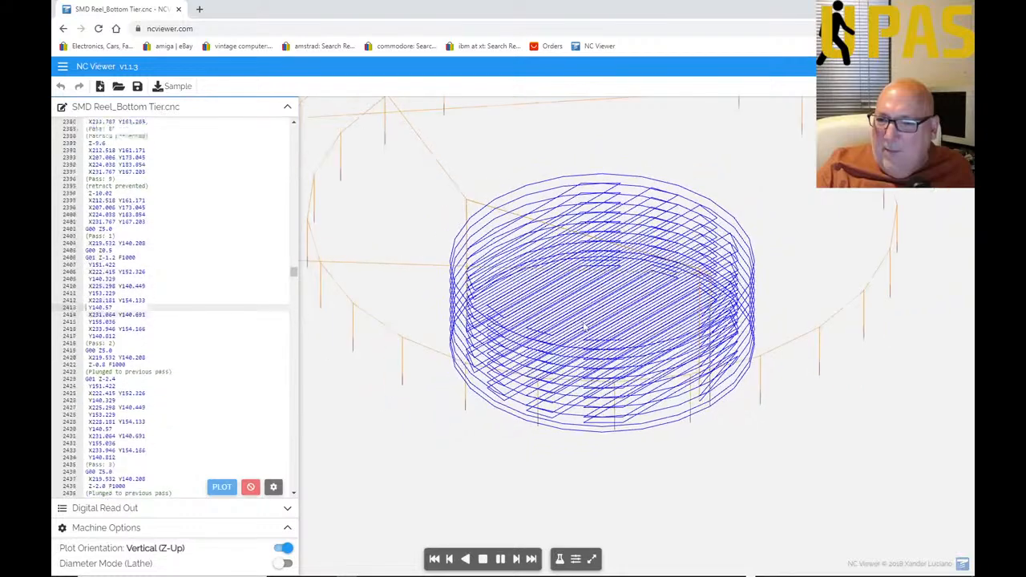
scroll(583, 327, "down", 2)
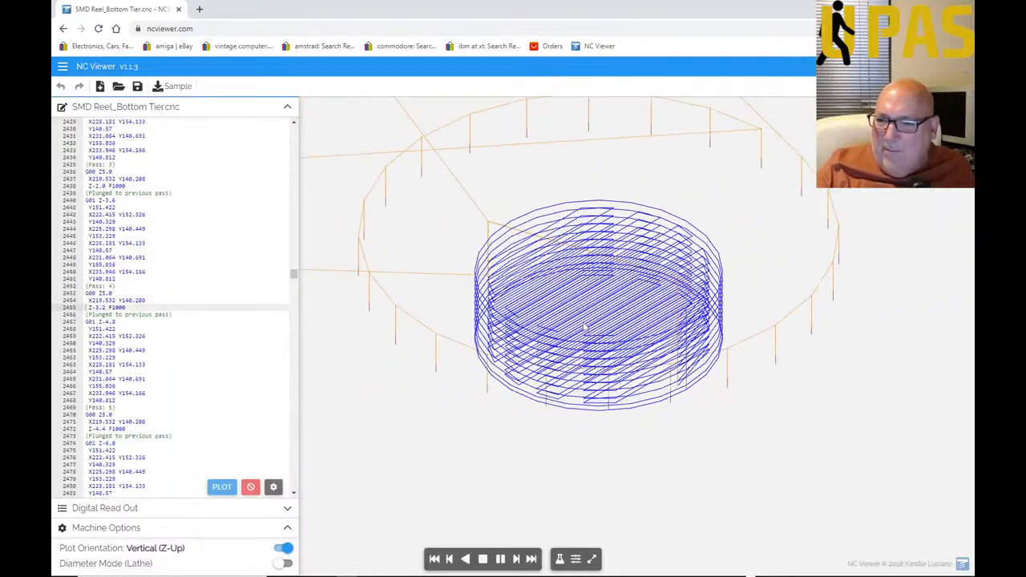
scroll(584, 326, "up", 3)
scroll(603, 312, "up", 3)
scroll(603, 312, "up", 2)
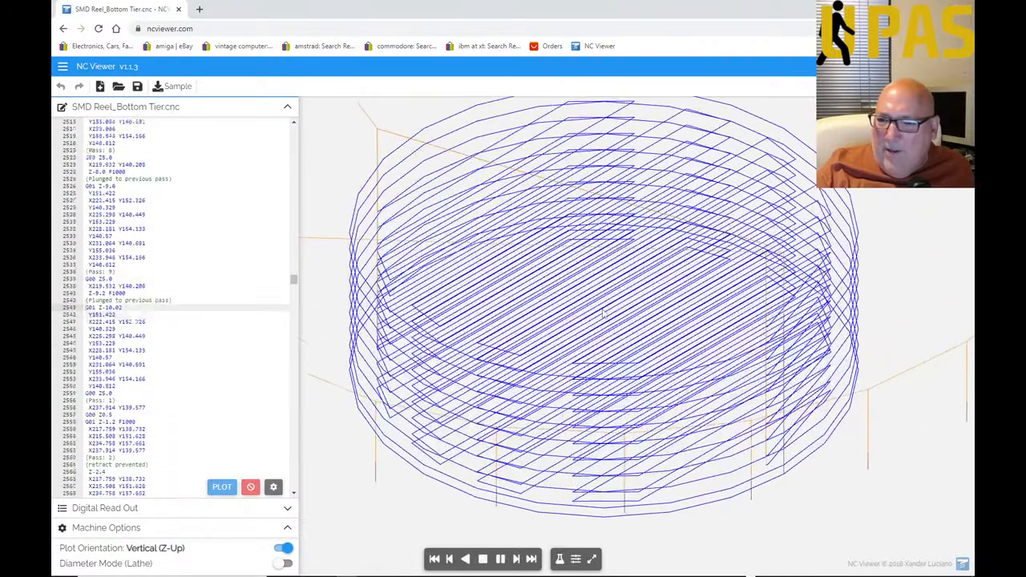
scroll(602, 312, "down", 5)
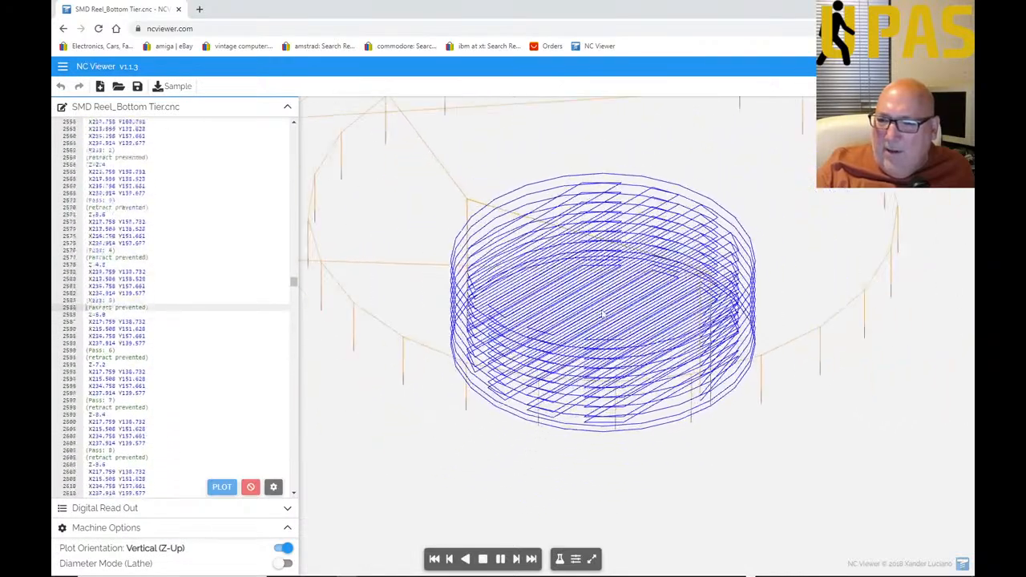
scroll(602, 312, "down", 5)
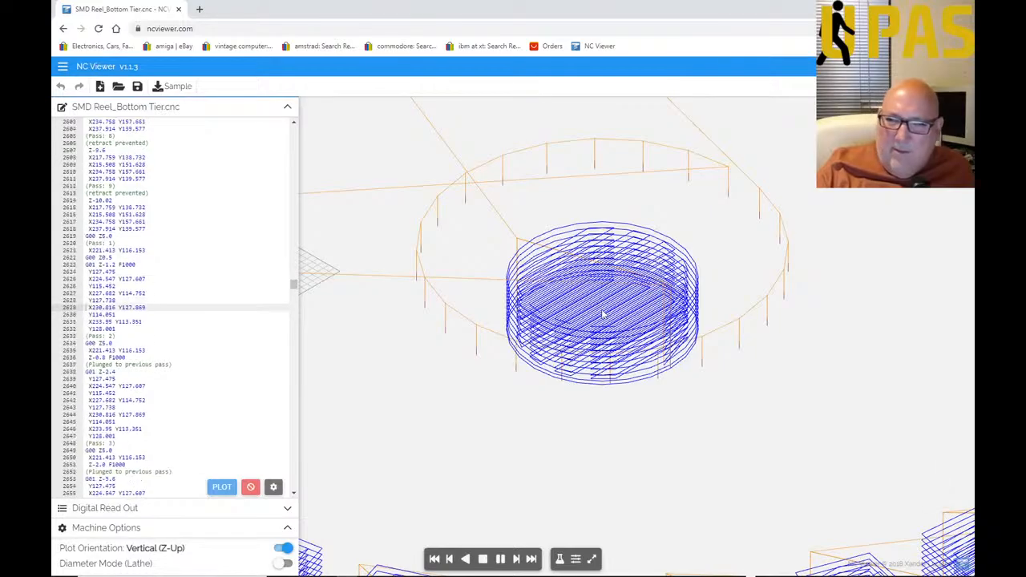
scroll(603, 313, "down", 5)
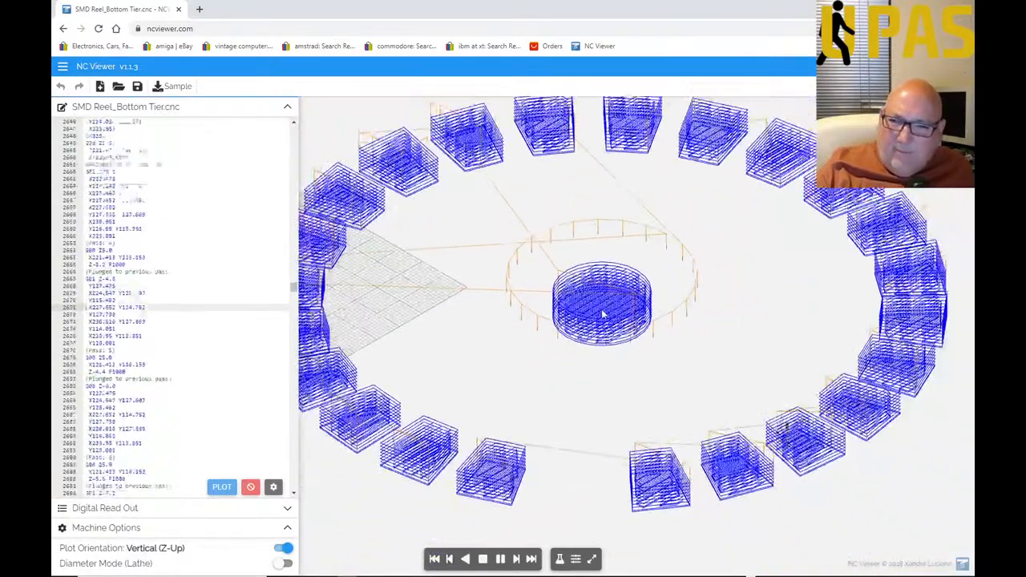
scroll(607, 311, "up", 6)
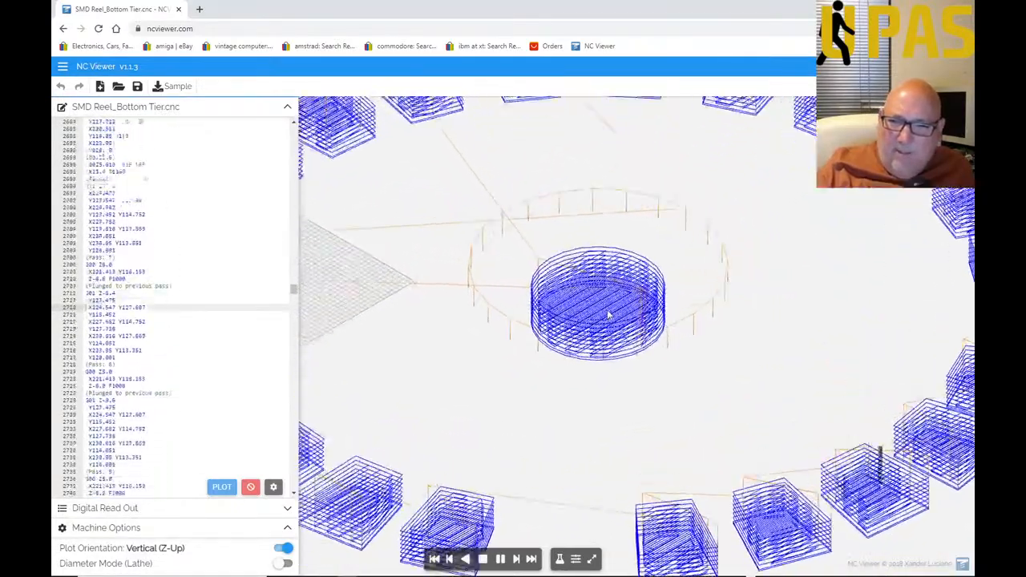
Step: Examine the central pocket's layered toolpath up close and against the whole reel, and stop the cutting simulation
scroll(606, 313, "up", 6)
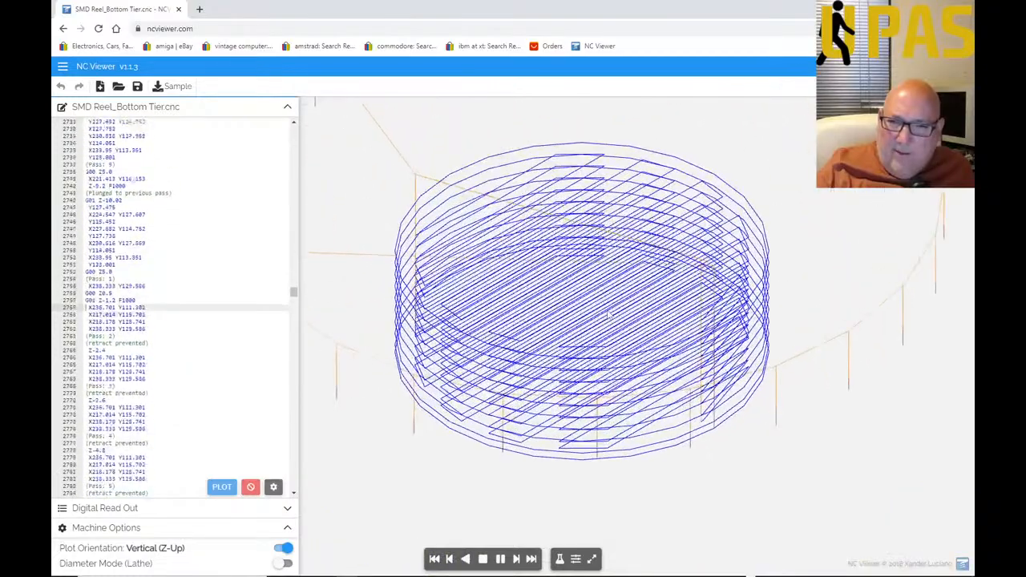
scroll(605, 315, "down", 6)
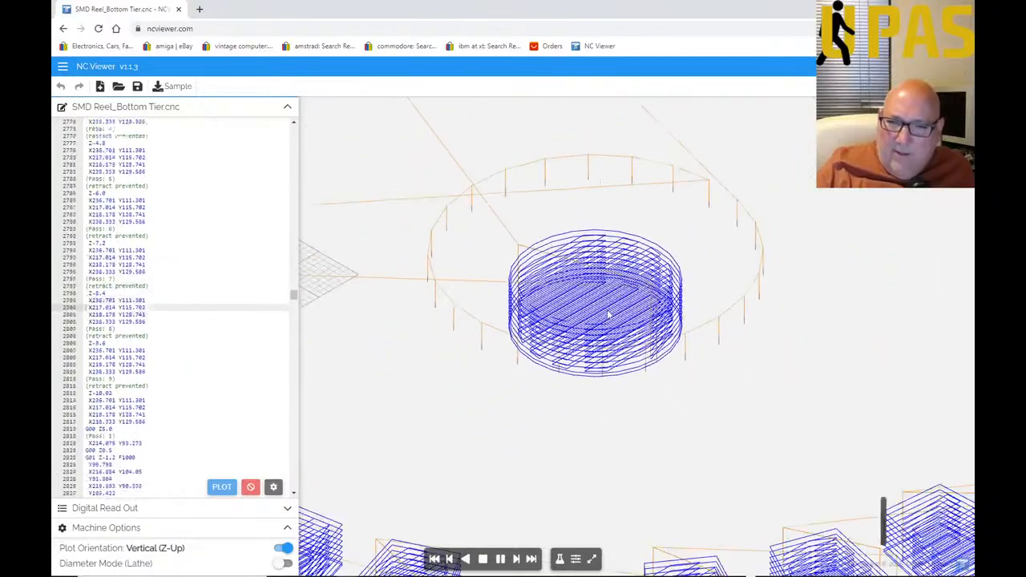
scroll(600, 318, "down", 3)
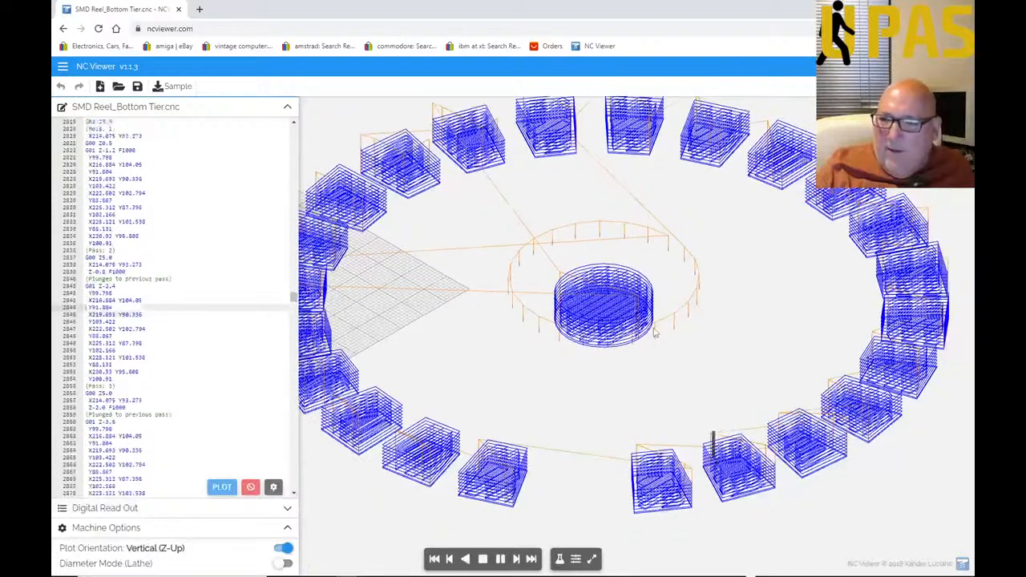
scroll(654, 333, "down", 2)
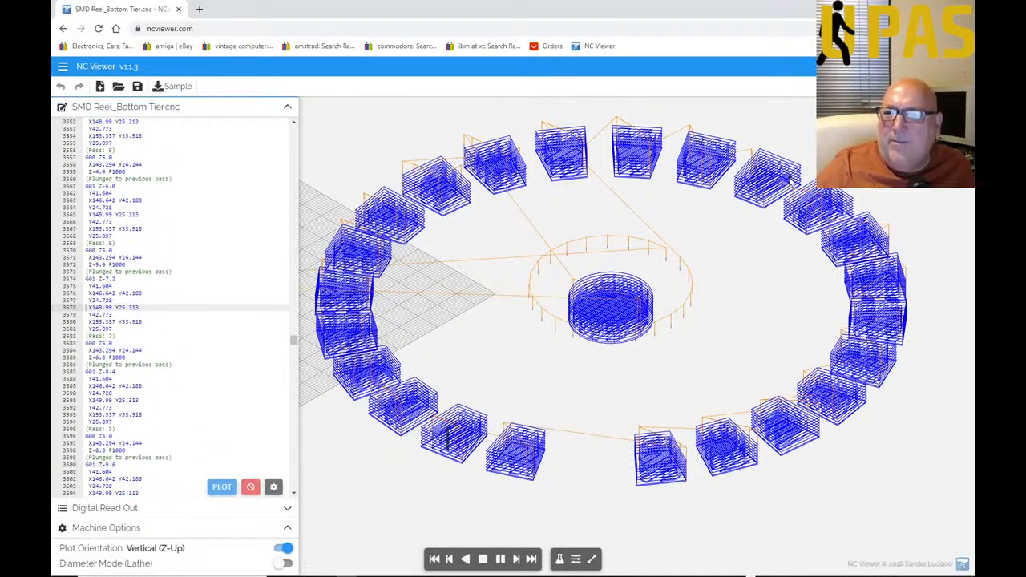
scroll(823, 293, "down", 5)
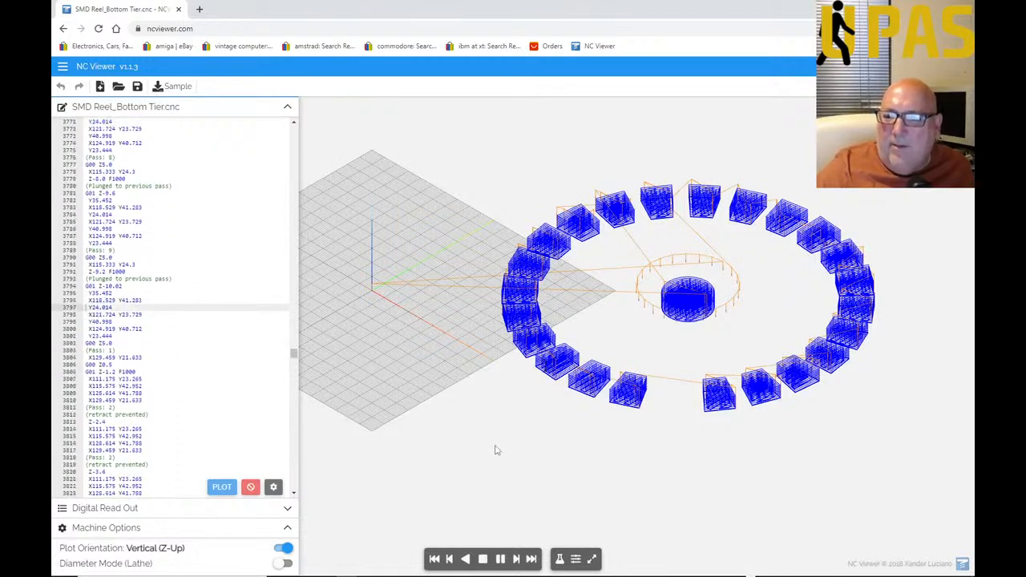
left_click(483, 559)
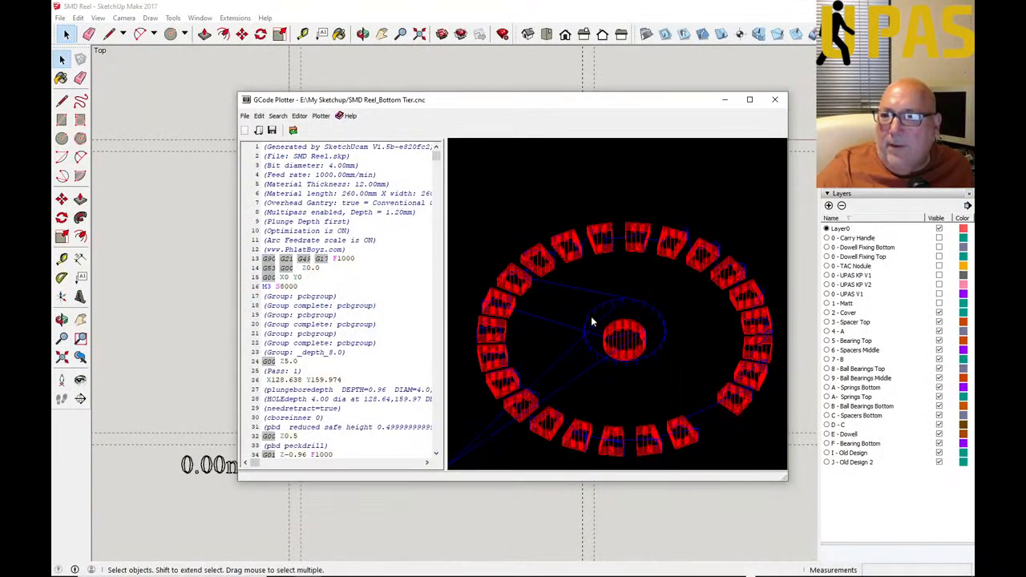
Step: Return to GCode Plotter, examine the central pocket and surrounding hole toolpaths, and close the plotter
scroll(635, 343, "up", 3)
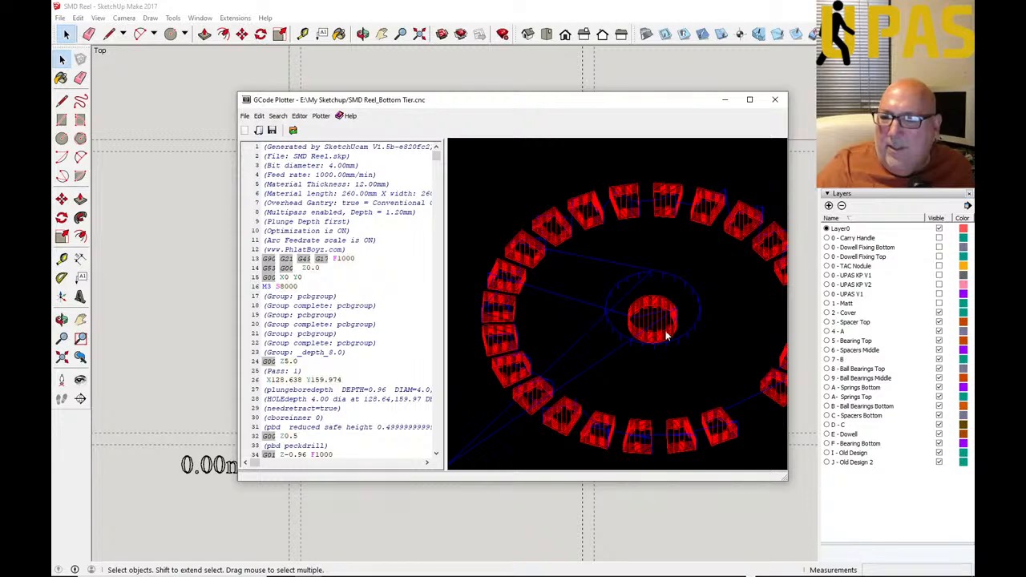
scroll(666, 326, "up", 4)
scroll(697, 311, "up", 2)
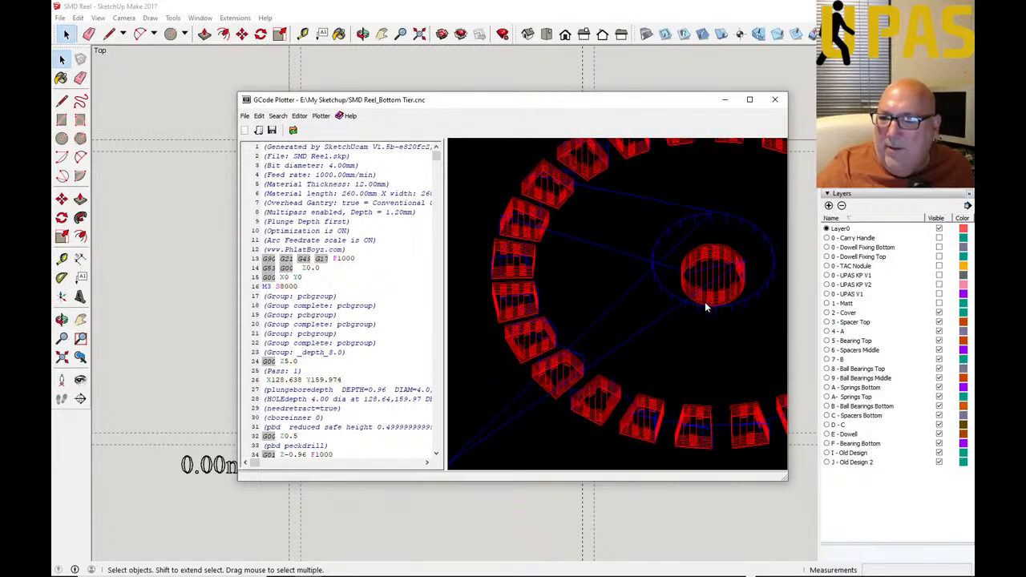
scroll(715, 293, "down", 5)
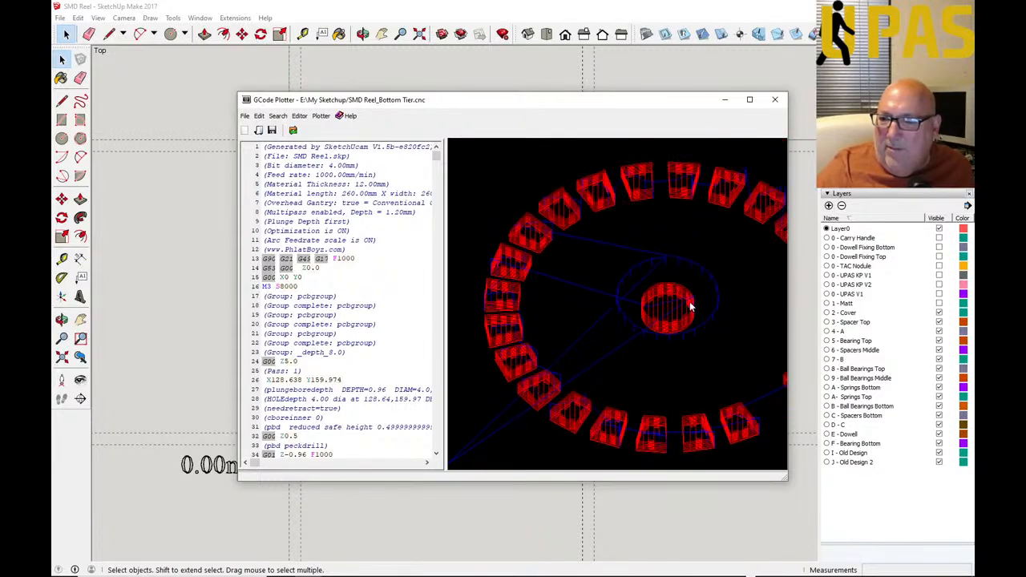
scroll(662, 330, "down", 1)
scroll(652, 341, "up", 4)
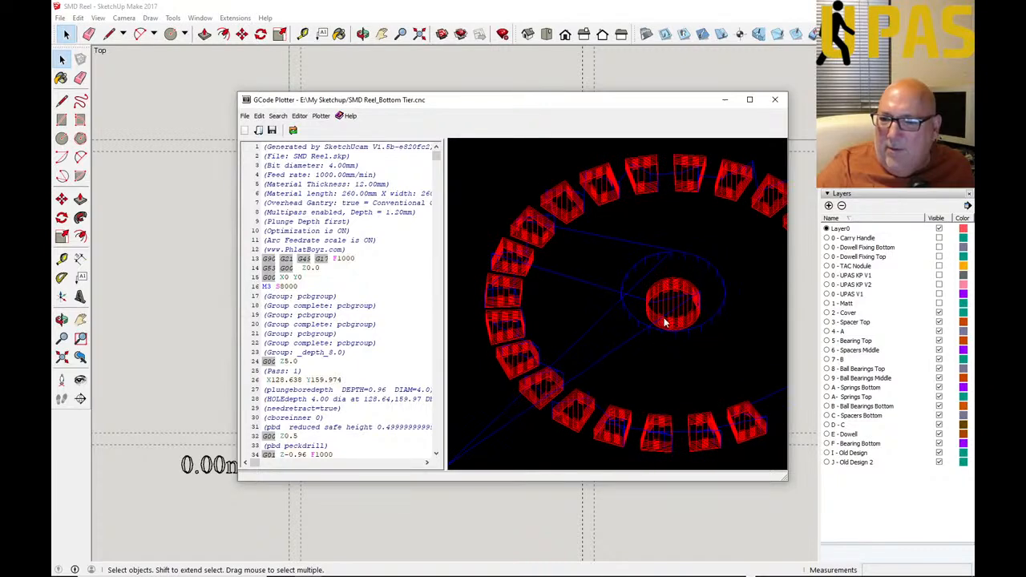
scroll(665, 322, "down", 2)
scroll(663, 321, "down", 3)
left_click(774, 100)
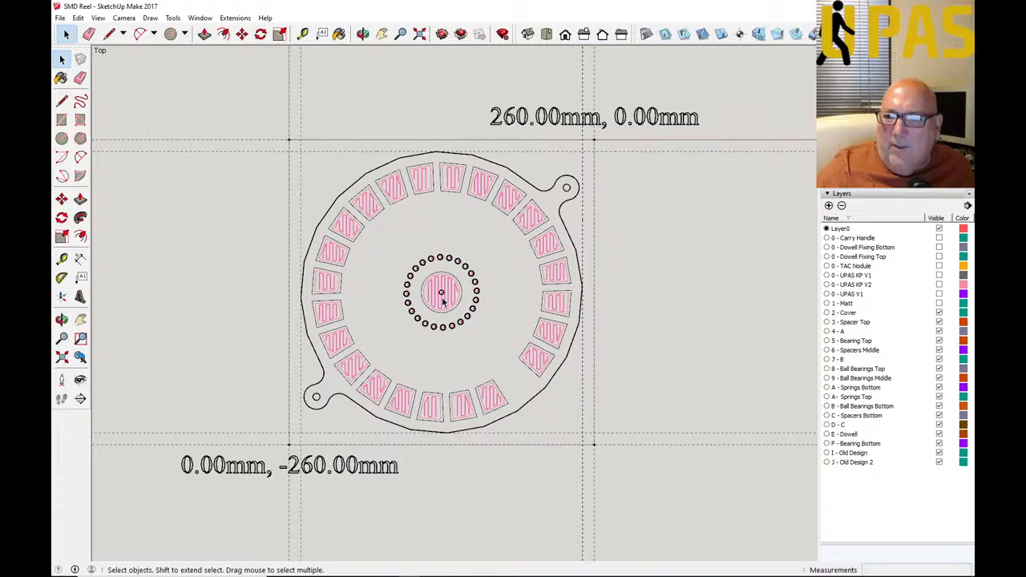
Step: Select the central pocket with its ring of holes and strip the pocket's cut marking using the toolpath eraser
scroll(441, 290, "up", 5)
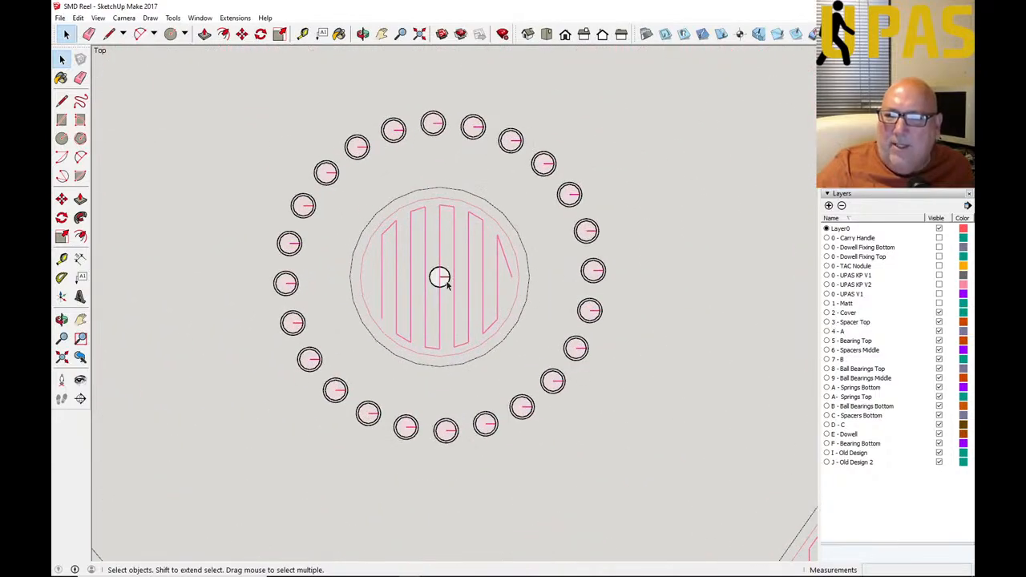
scroll(447, 284, "up", 5)
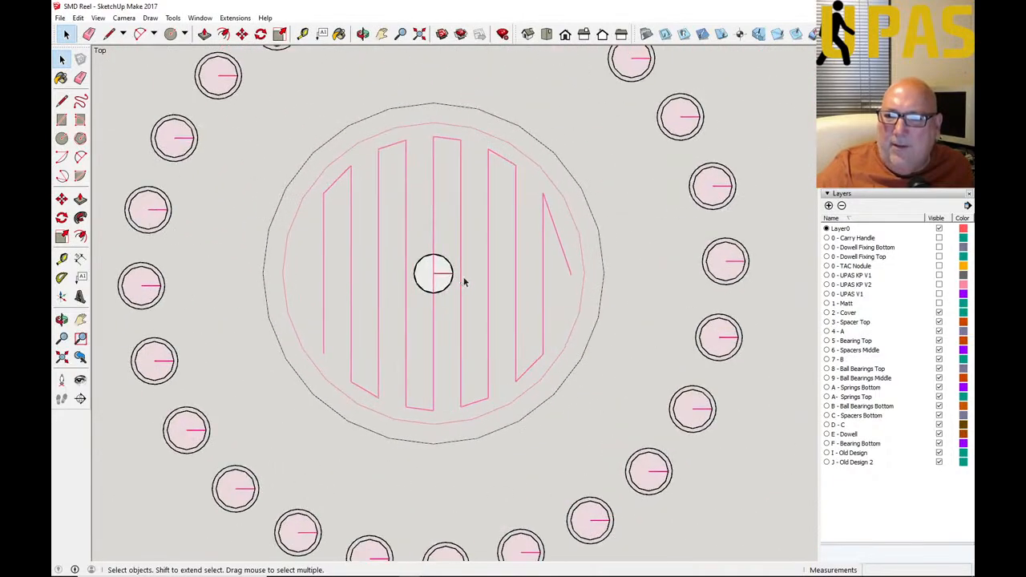
scroll(545, 288, "down", 3)
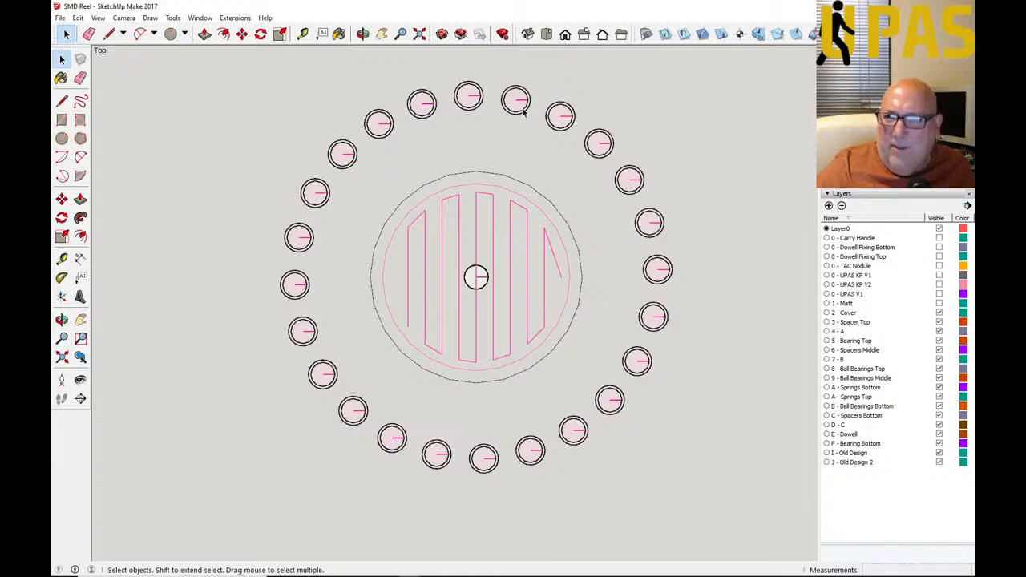
scroll(495, 165, "down", 2)
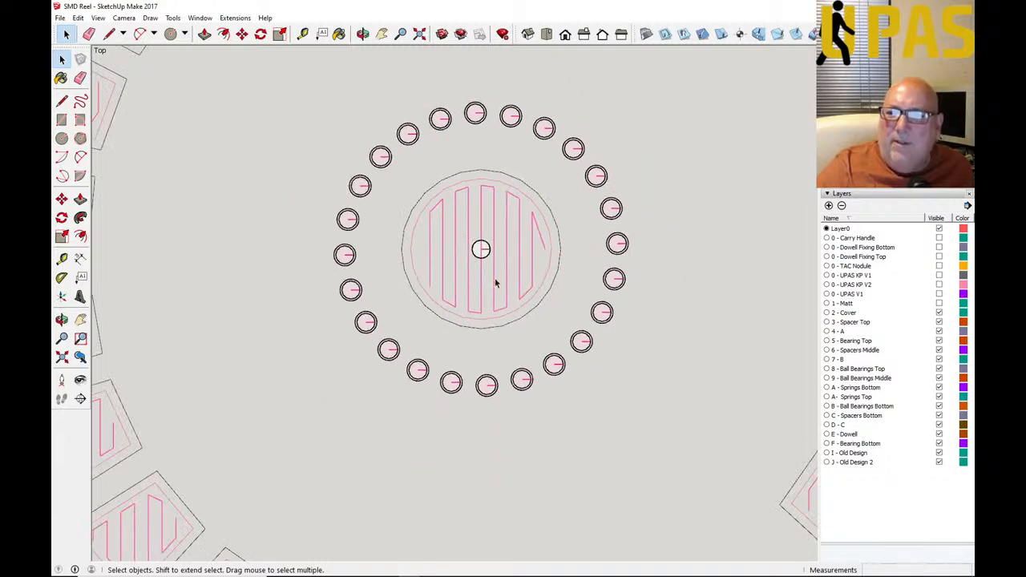
scroll(481, 249, "up", 3)
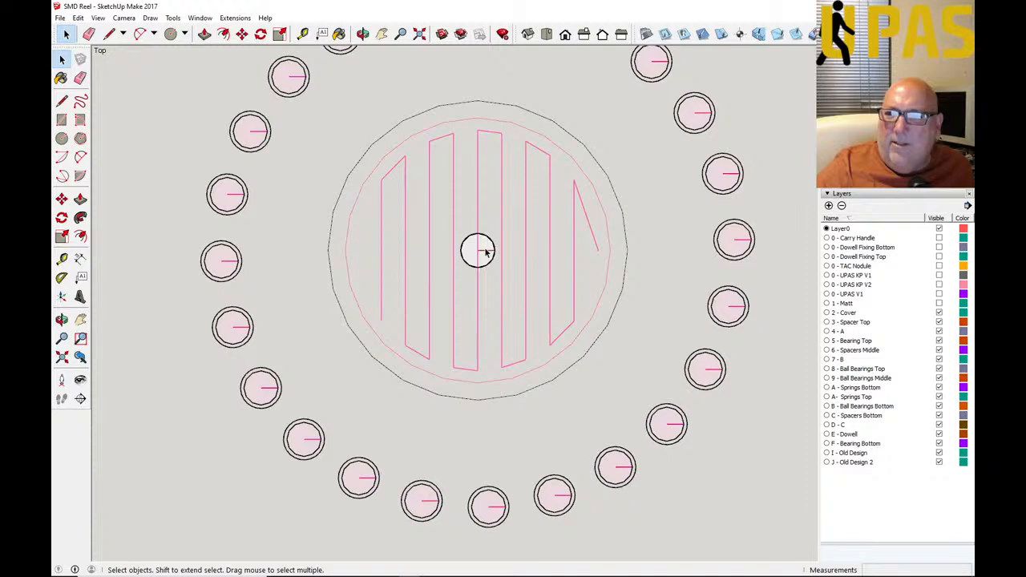
key("e")
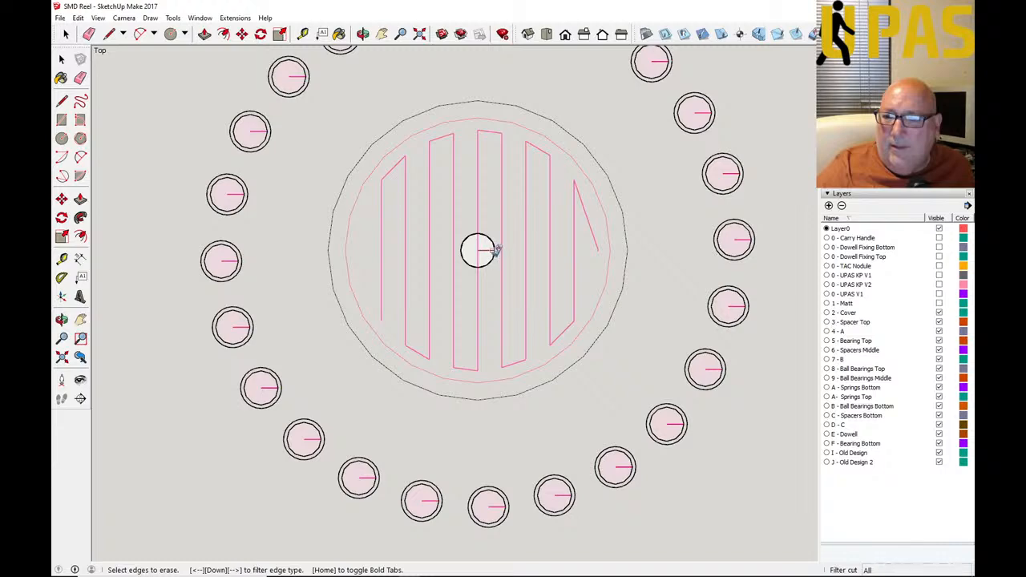
scroll(485, 293, "down", 3)
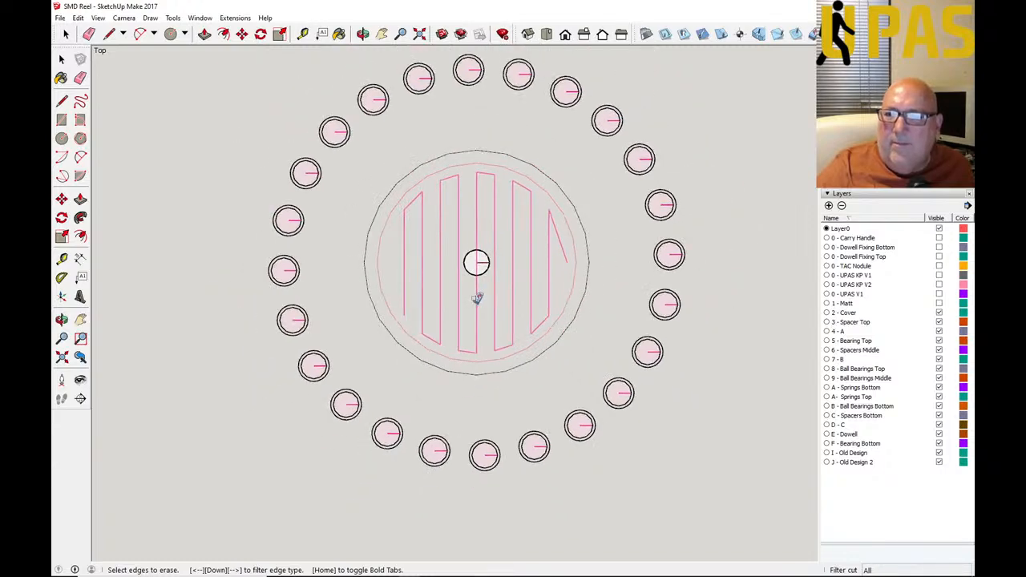
scroll(468, 308, "down", 2)
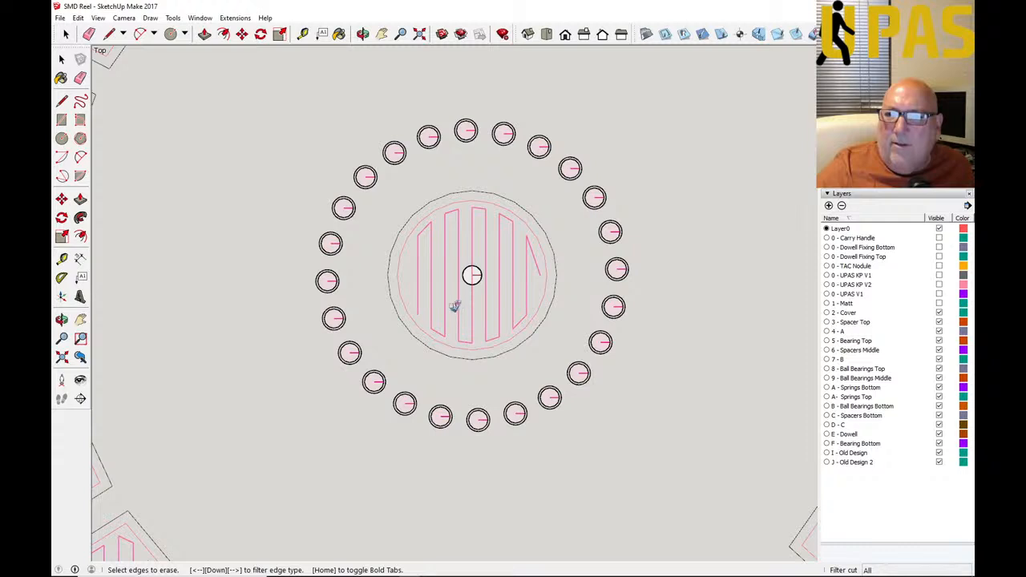
left_click(61, 58)
left_click_drag(270, 115, 654, 448)
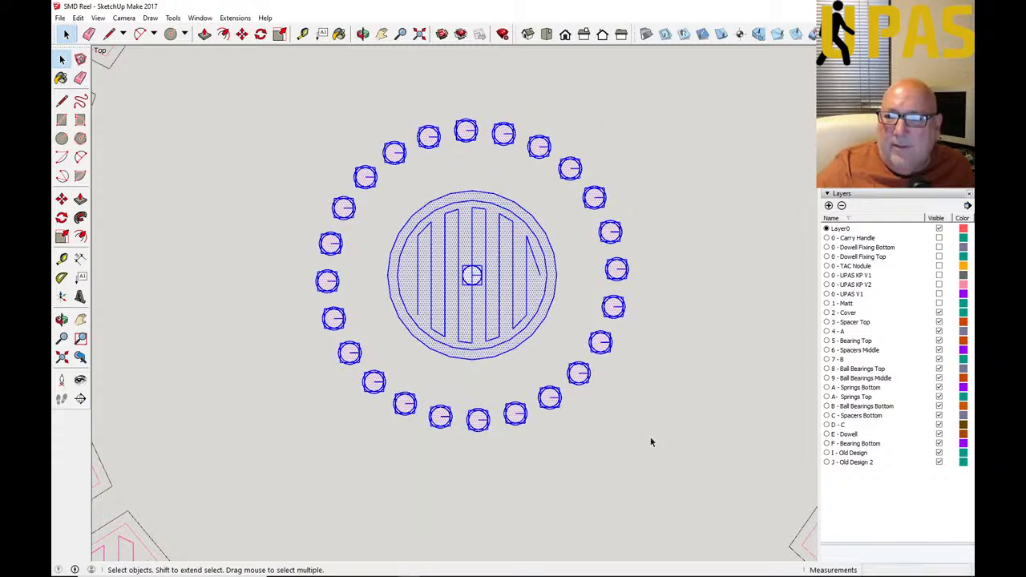
key("e")
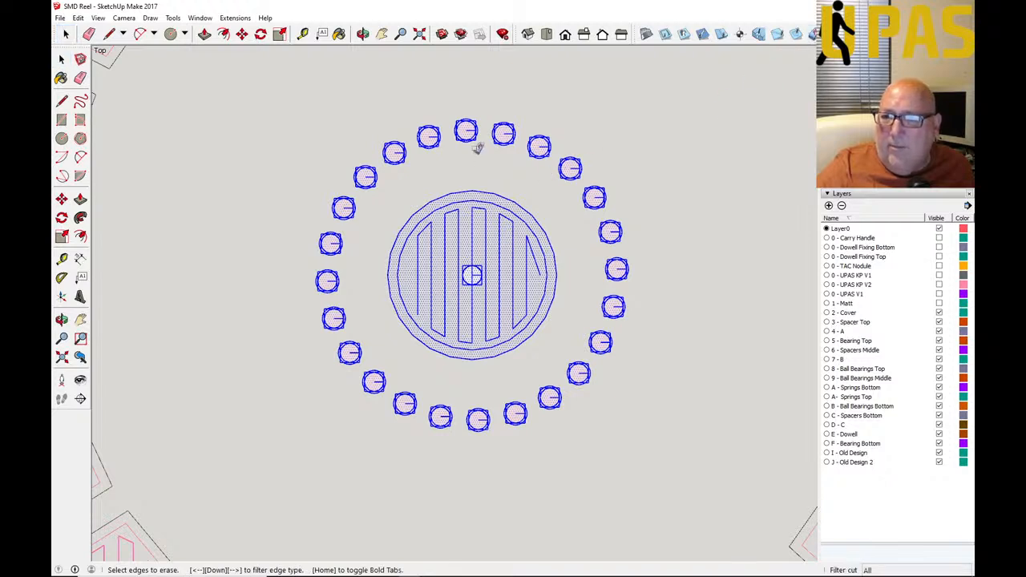
left_click(472, 131)
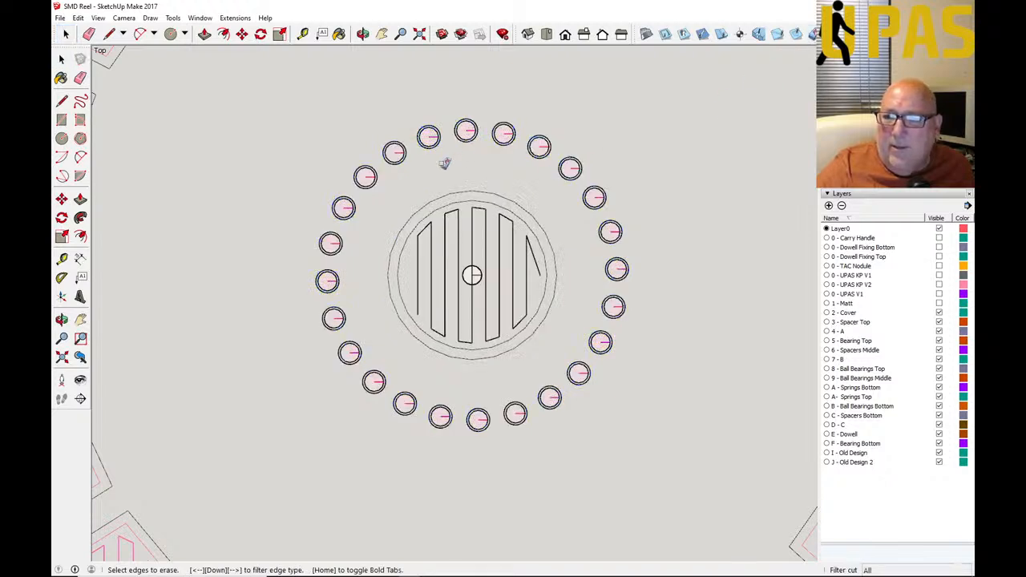
Step: Delete the plunge-hole toolpath group from the small hole at the centre of the circular pocket
left_click(62, 59)
scroll(382, 253, "up", 2)
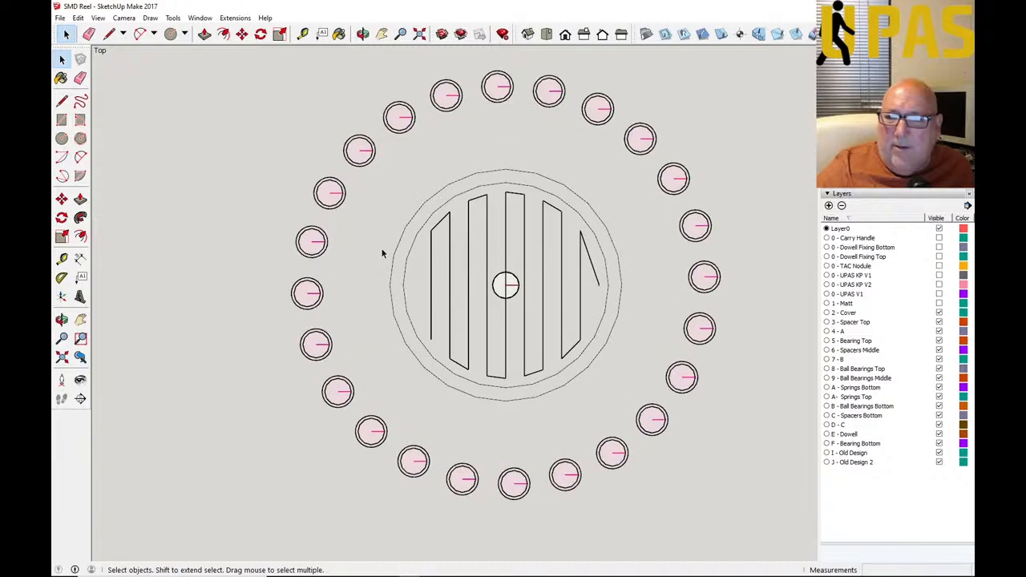
scroll(516, 291, "up", 2)
left_click(514, 289)
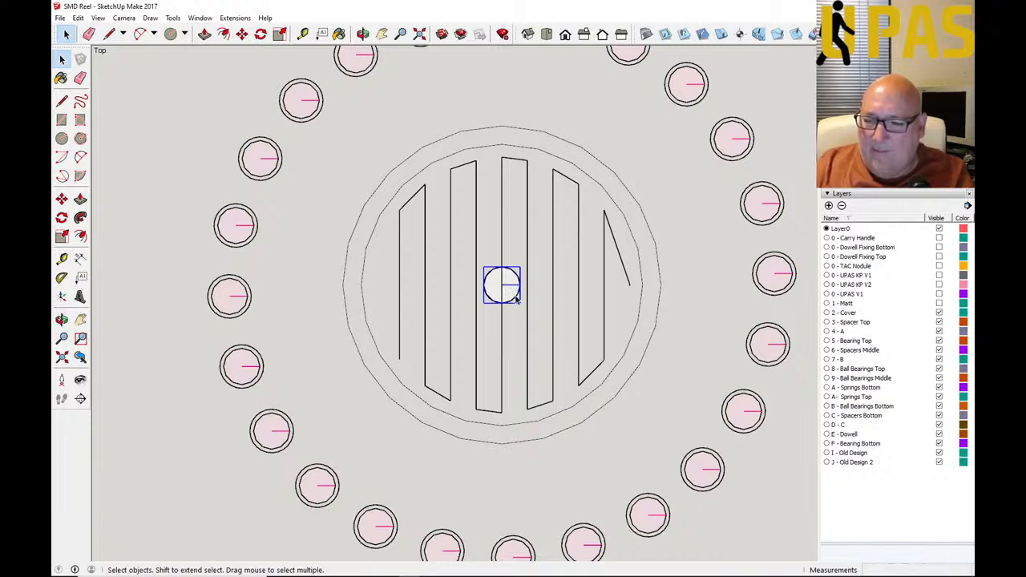
key("Delete")
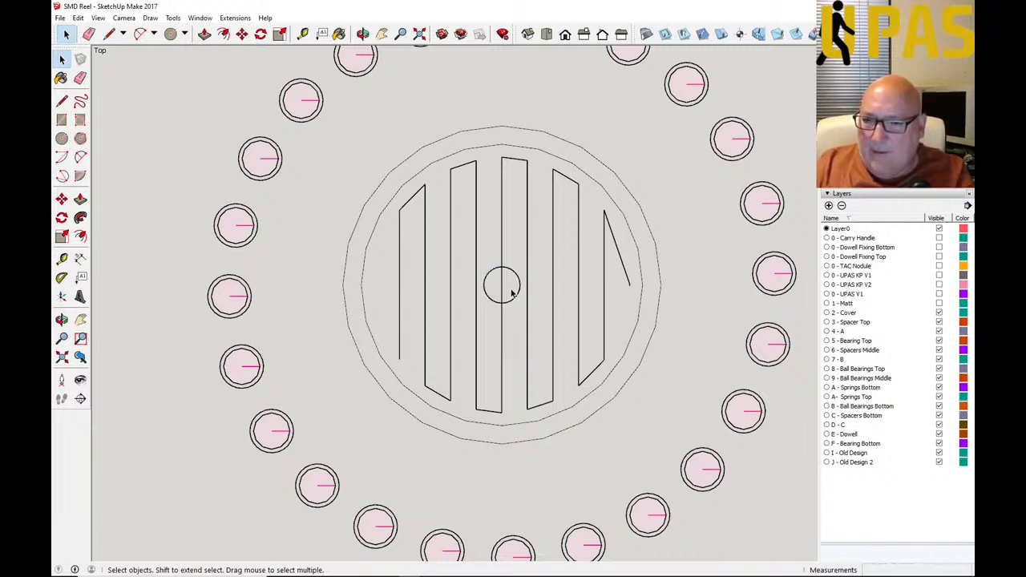
left_click(517, 295)
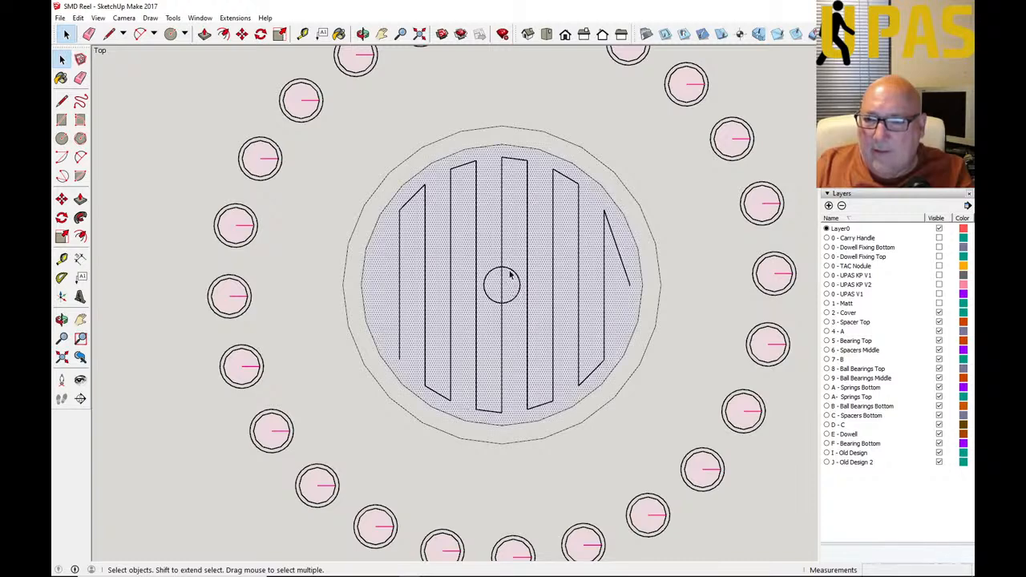
Step: Delete the plunge-hole toolpath group from every hole in the ring around the central pocket, keeping the hole circles
scroll(475, 335, "down", 3)
left_click(347, 229)
key("Delete")
left_click(365, 190)
key("Delete")
left_click(398, 161)
key("Delete")
left_click(440, 150)
key("Delete")
left_click(485, 136)
key("Delete")
left_click(529, 142)
key("Delete")
left_click(573, 161)
key("Delete")
left_click(608, 184)
key("Delete")
left_click(631, 212)
key("Delete")
left_click(649, 253)
key("Delete")
left_click(658, 295)
key("Delete")
left_click(656, 341)
key("Delete")
left_click(641, 386)
key("Delete")
left_click(617, 420)
key("Delete")
left_click(582, 451)
key("Delete")
left_click(548, 468)
key("Delete")
left_click(498, 473)
key("Delete")
left_click(457, 473)
key("Delete")
left_click(414, 458)
key("Delete")
left_click(379, 432)
key("Delete")
left_click(350, 399)
key("Delete")
left_click(331, 357)
key("Delete")
left_click(325, 311)
key("Delete")
left_click(328, 268)
key("Delete")
Step: Delete the leftover zigzag lines and the inner offset circle from the central pocket
left_click(425, 320)
key("Delete")
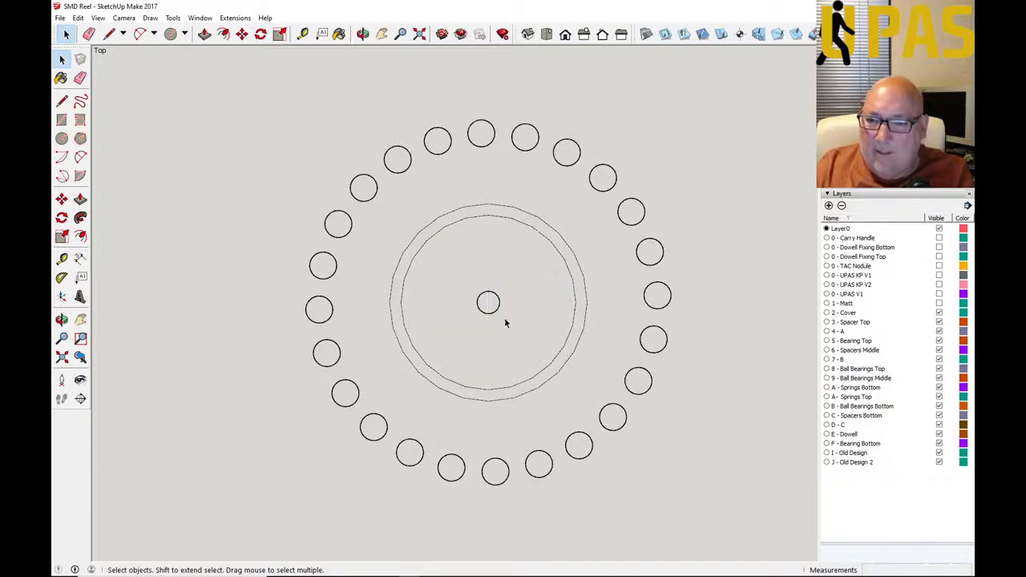
scroll(331, 357, "down", 3)
scroll(330, 358, "down", 1)
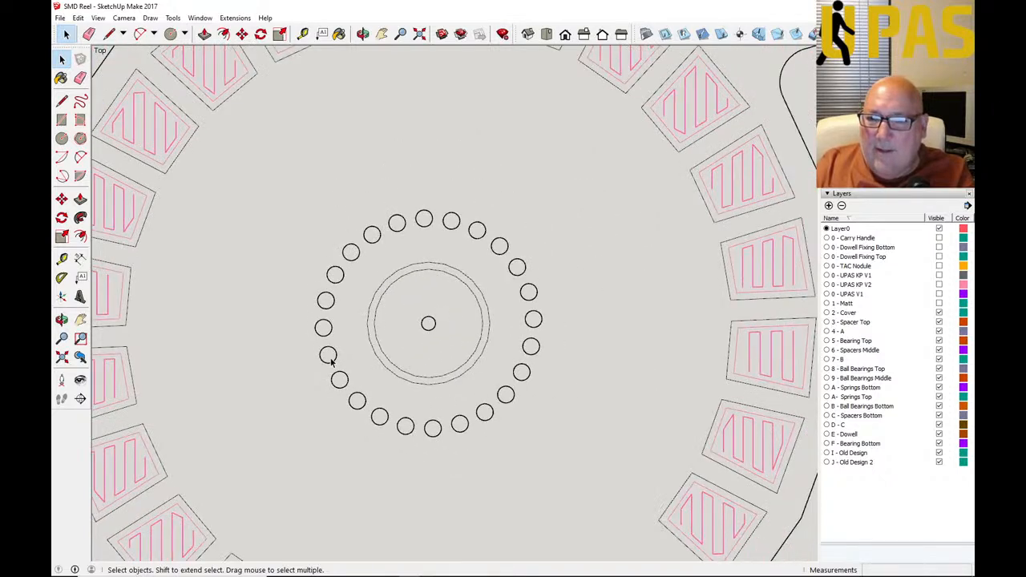
scroll(408, 321, "up", 3)
left_click(365, 278)
left_click(323, 293)
scroll(420, 321, "down", 2)
scroll(420, 322, "down", 3)
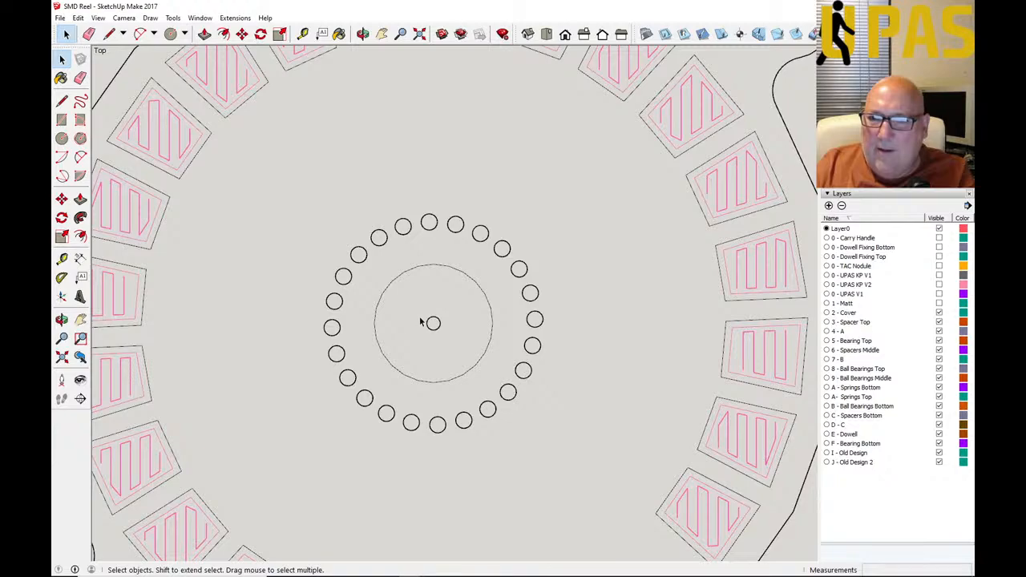
Step: Examine the central circle and the ring of holes up close and against the whole plate
scroll(425, 332, "down", 2)
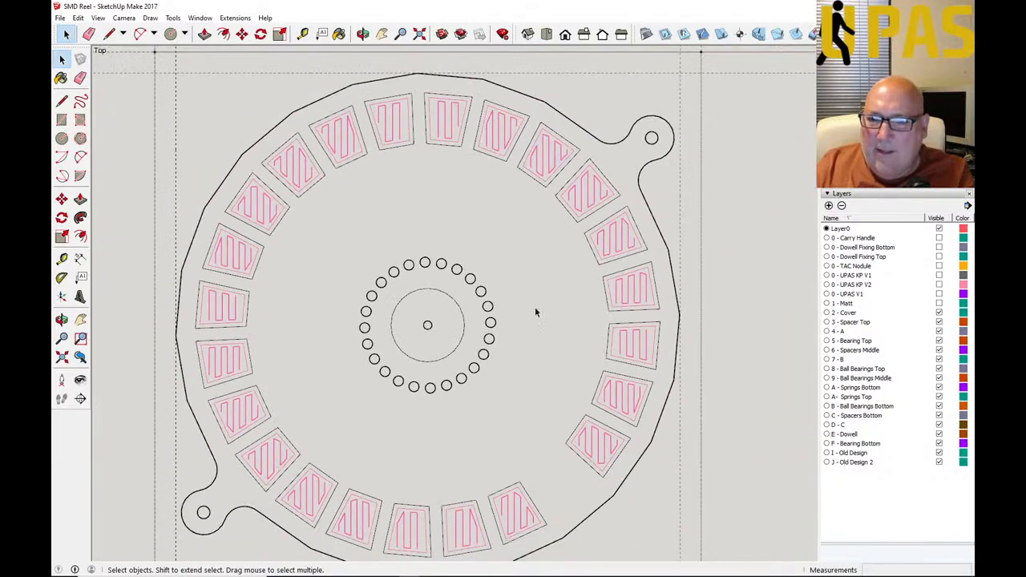
scroll(492, 367, "down", 1)
scroll(457, 363, "up", 5)
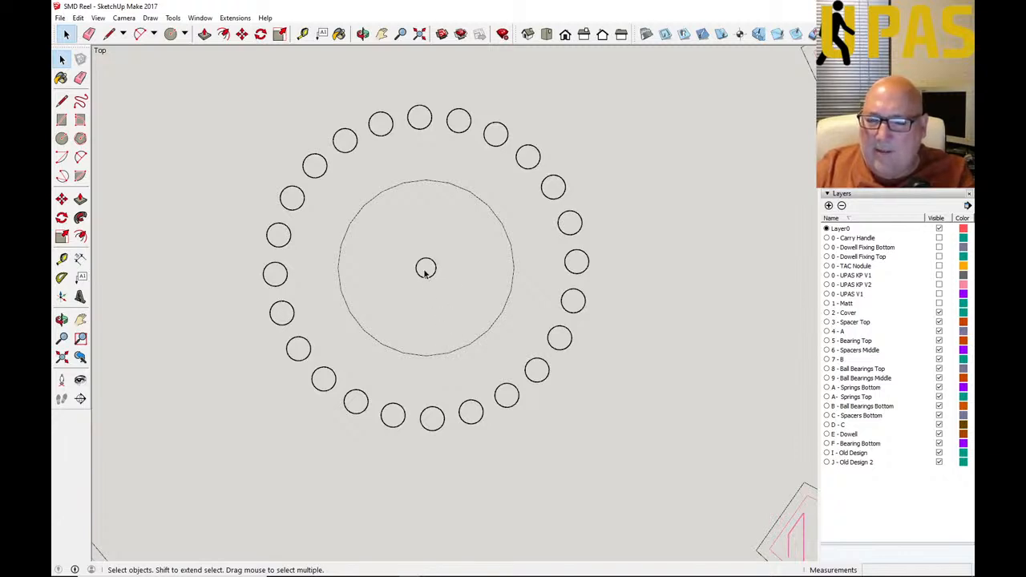
scroll(417, 279, "up", 2)
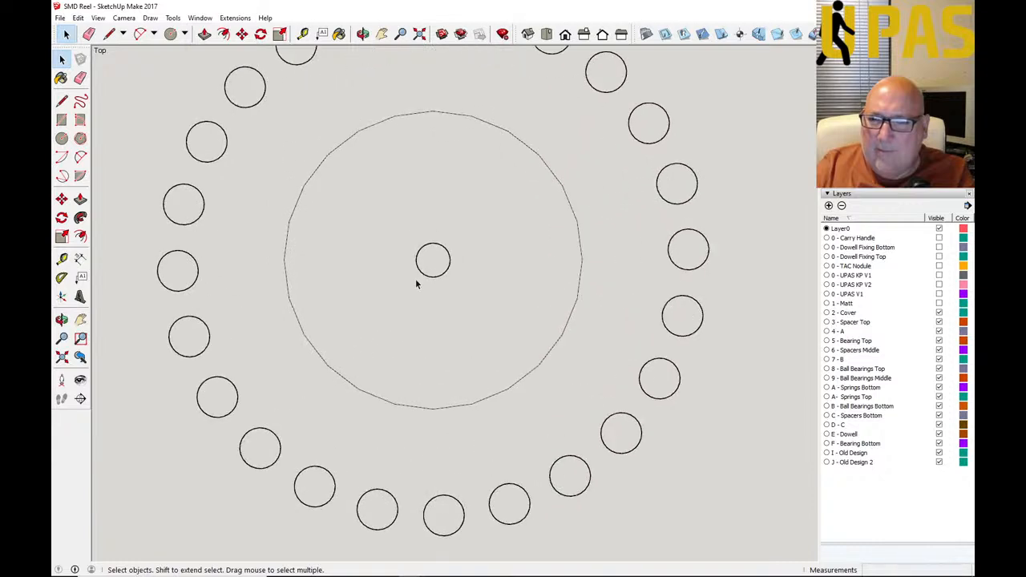
scroll(382, 286, "down", 1)
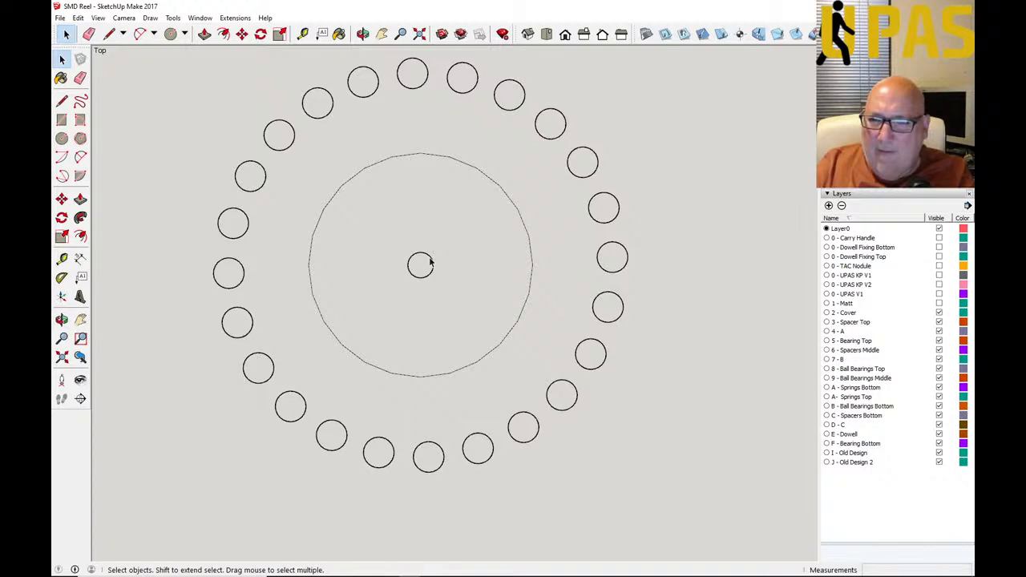
scroll(430, 262, "down", 5)
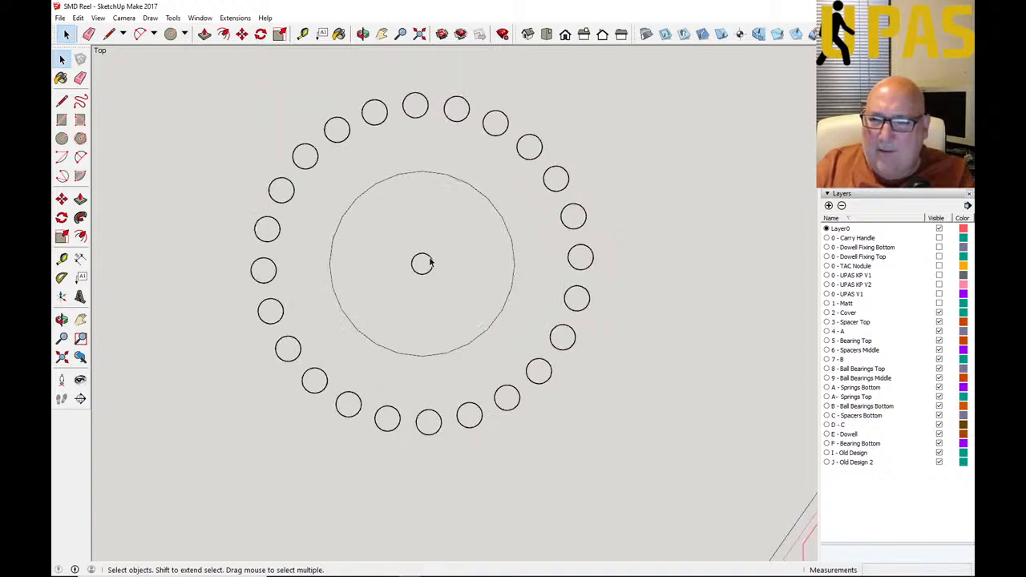
scroll(429, 262, "down", 1)
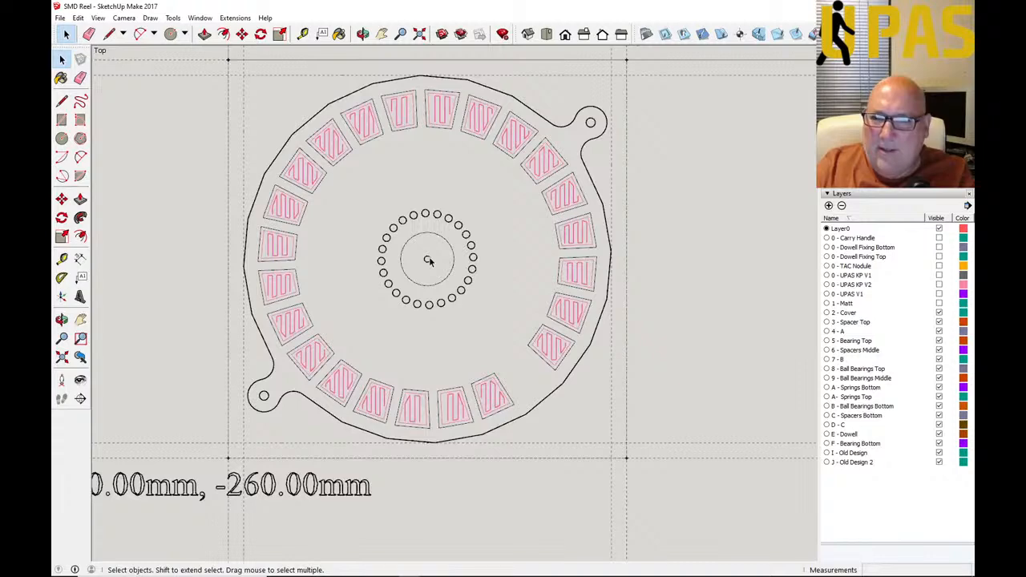
scroll(429, 260, "up", 8)
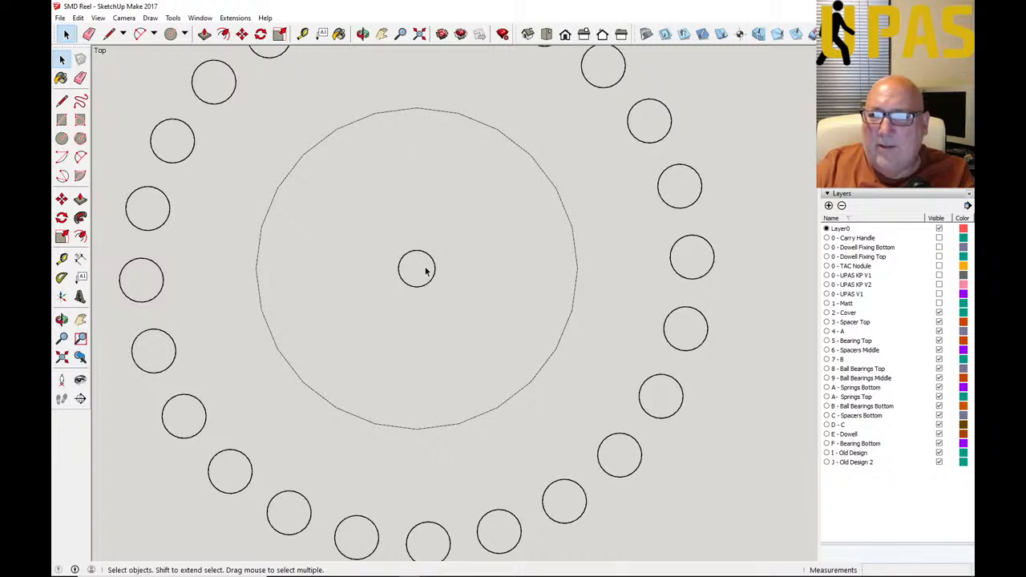
scroll(464, 279, "down", 3)
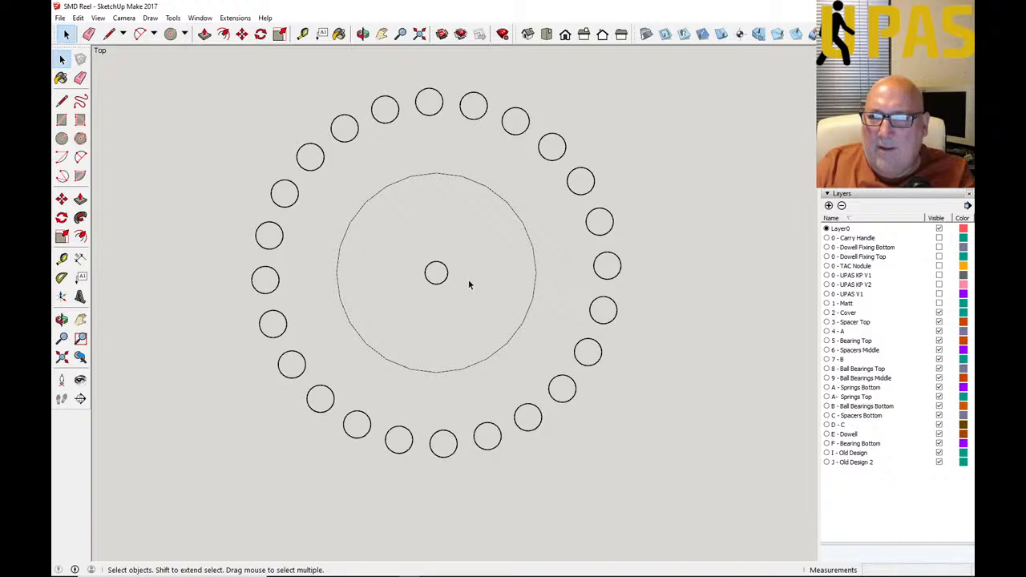
scroll(468, 281, "down", 1)
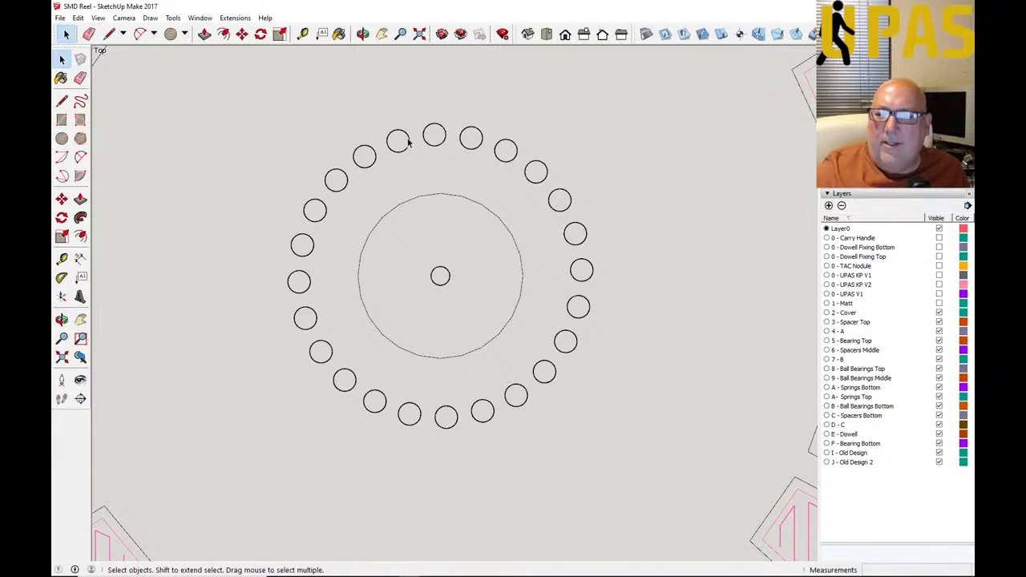
scroll(404, 151, "up", 1)
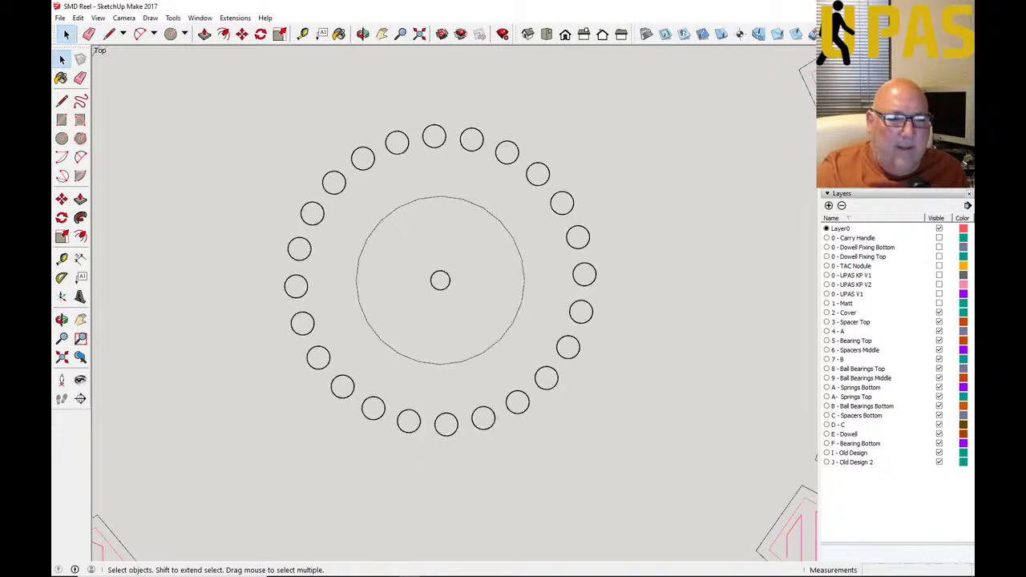
Step: Switch to Calculator and work out 12 minus 10%
key("alt+Tab")
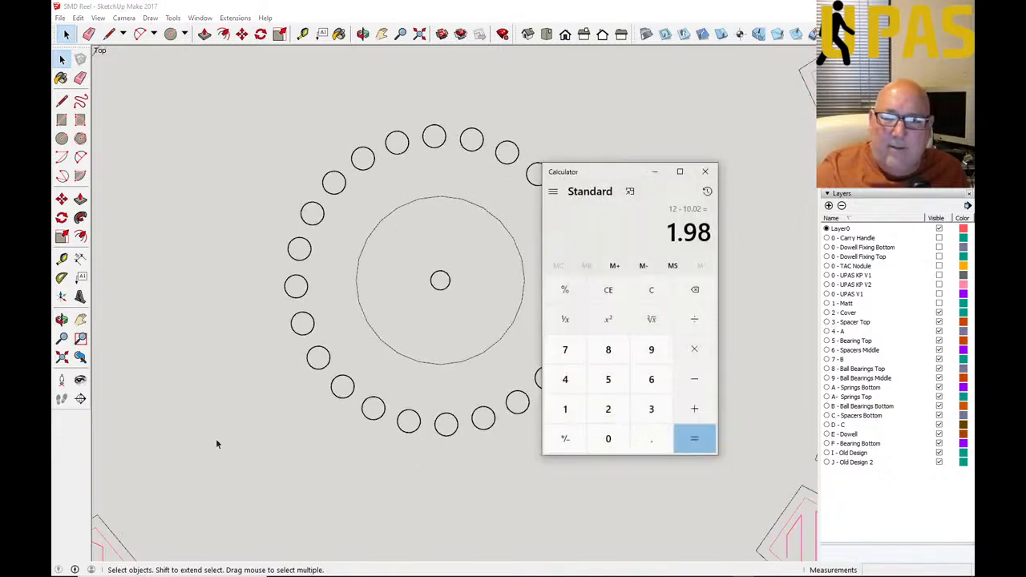
left_click(649, 291)
left_click(565, 409)
left_click(606, 409)
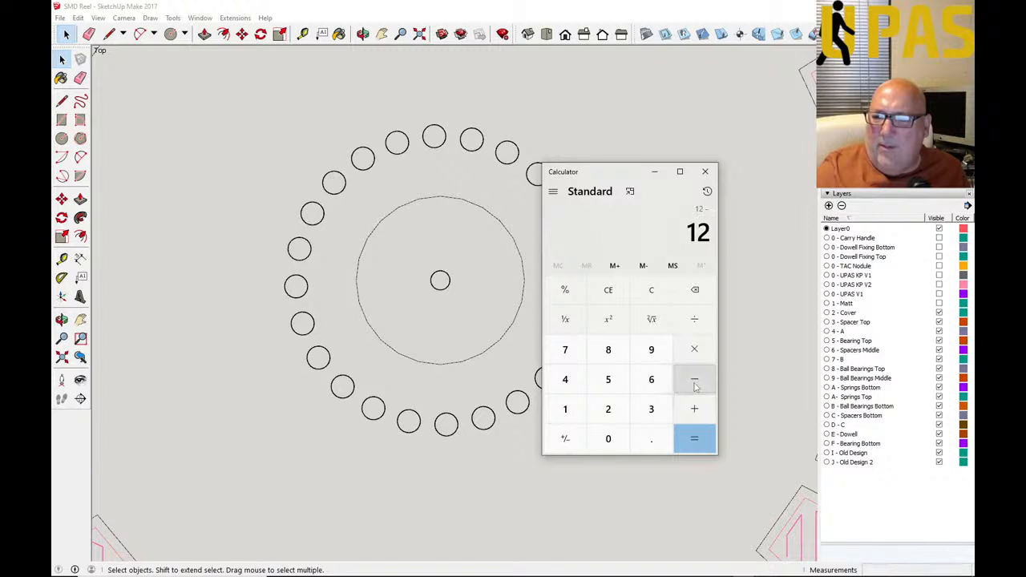
left_click(562, 412)
left_click(608, 439)
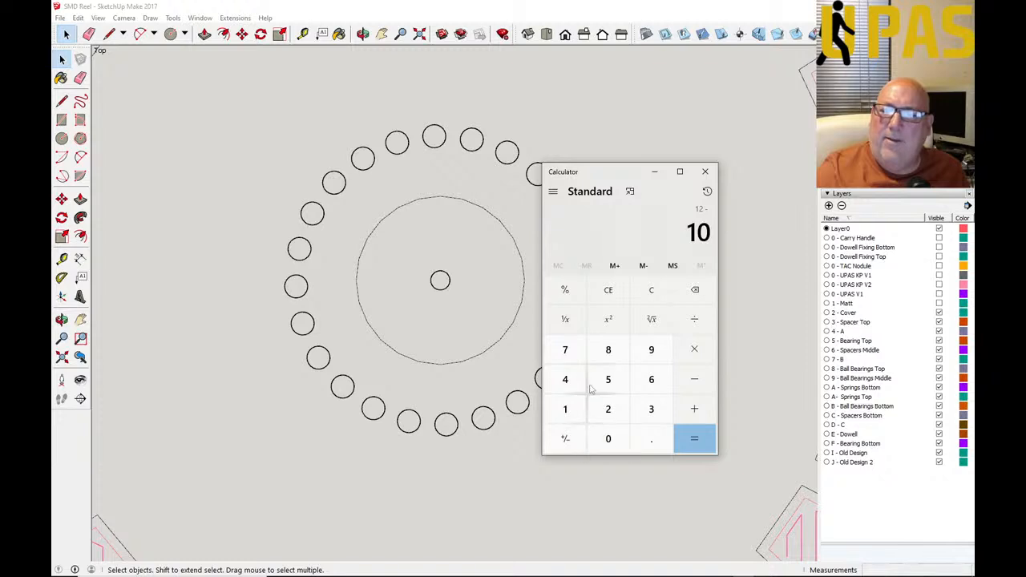
left_click(571, 292)
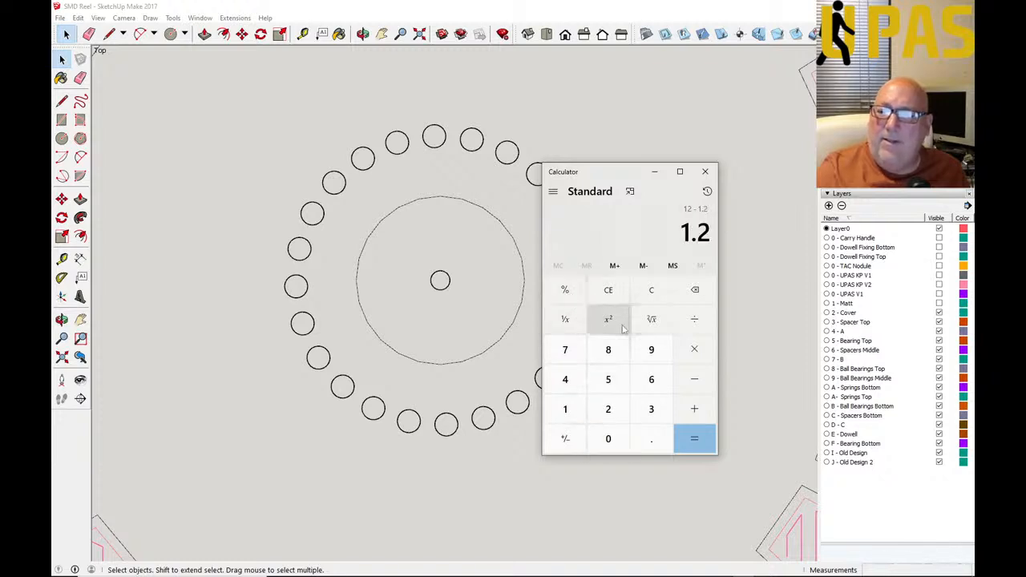
left_click(697, 439)
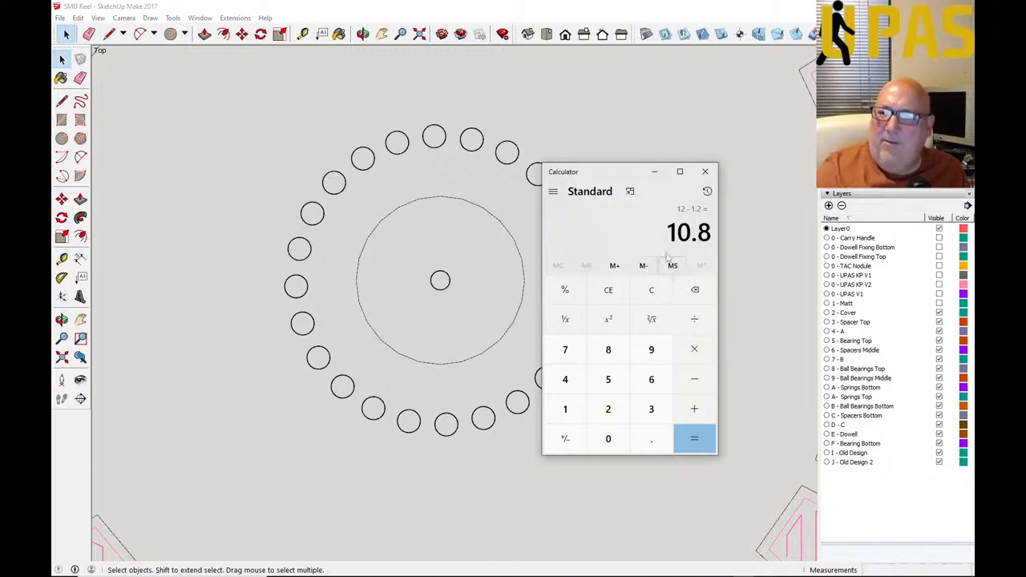
Step: Clear the calculation and work out 12 minus 8%
left_click(651, 289)
left_click(565, 409)
left_click(607, 409)
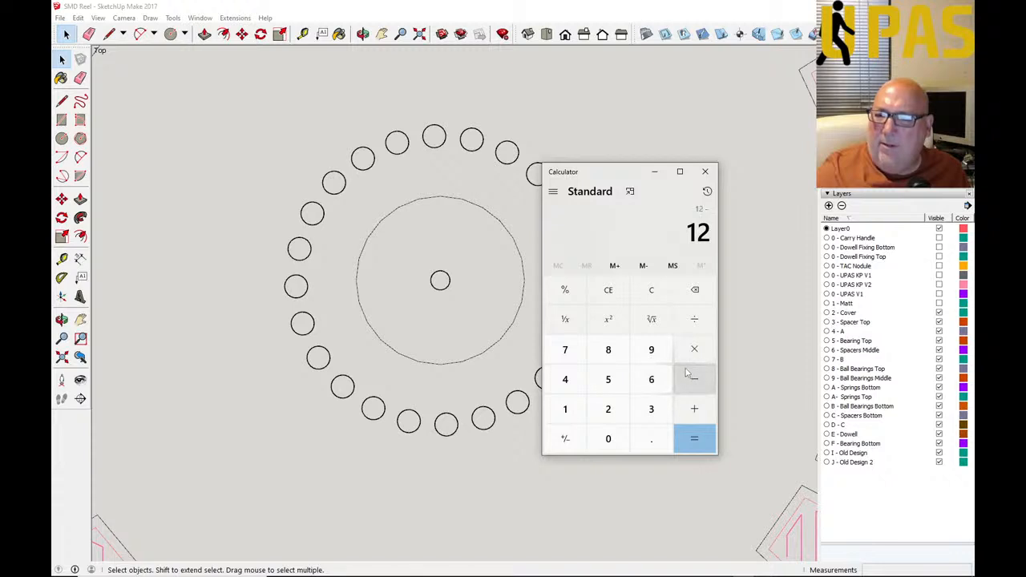
left_click(609, 350)
left_click(565, 290)
left_click(694, 440)
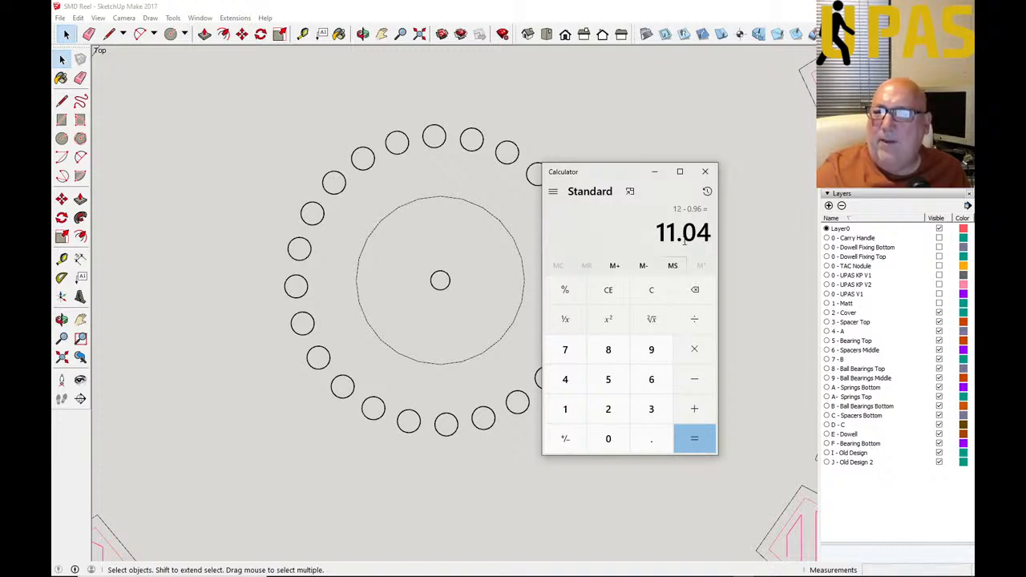
Step: Repeat the 12 minus 8% calculation to check it, and return to the SketchUp model
left_click(648, 294)
left_click(564, 409)
left_click(607, 409)
left_click(694, 379)
left_click(608, 350)
left_click(564, 290)
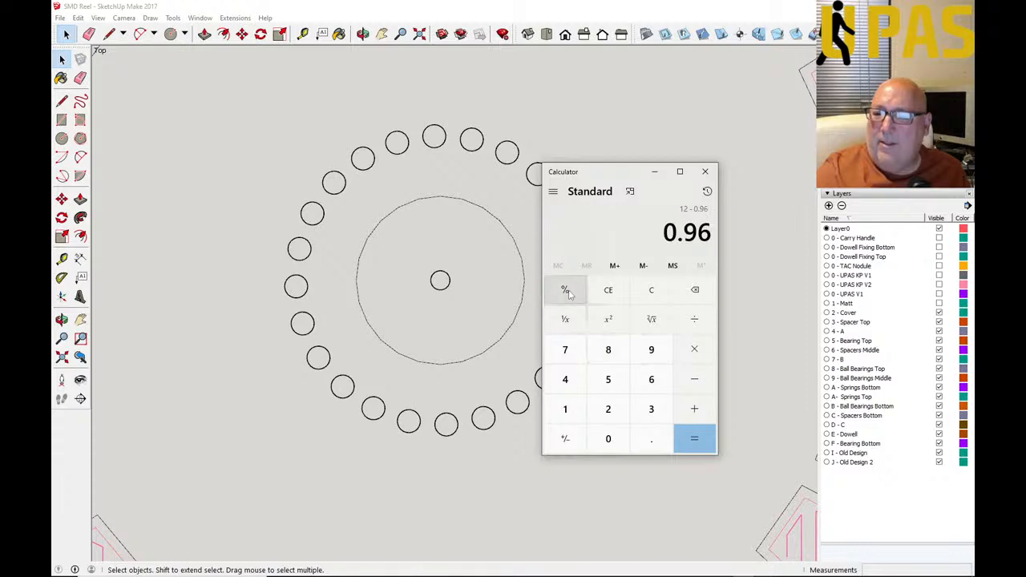
left_click(694, 438)
left_click(654, 172)
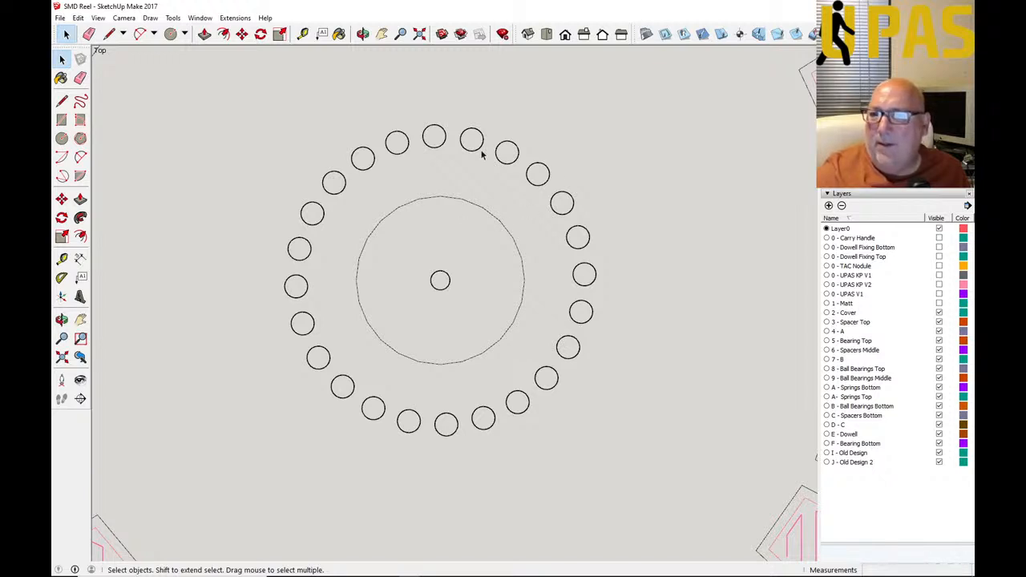
Step: Place plunge holes at 8% depth on the circles in the ring around the central pocket, clockwise from the circle just after the topmost one
left_click(739, 34)
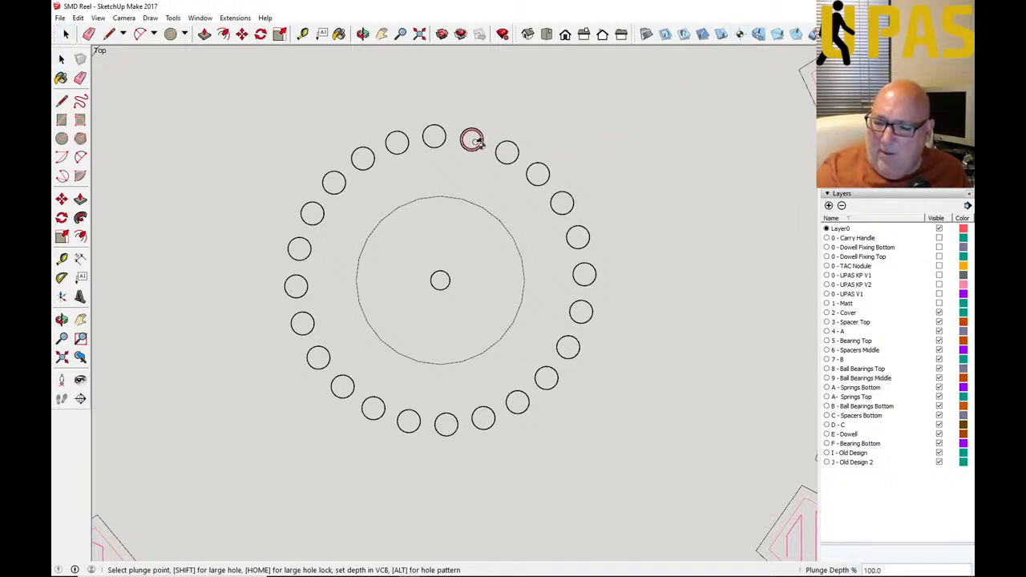
type("8.0%")
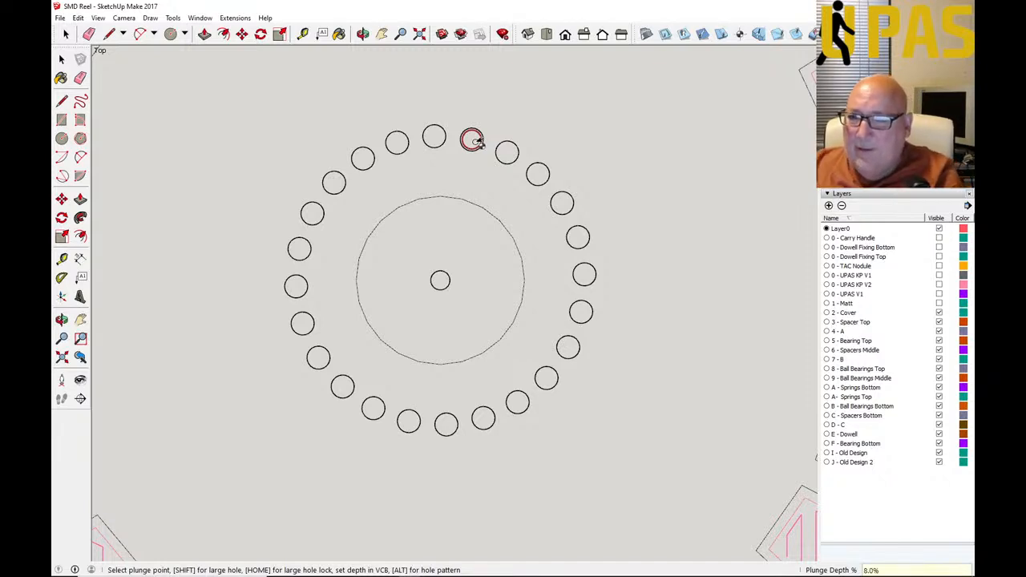
key("Return")
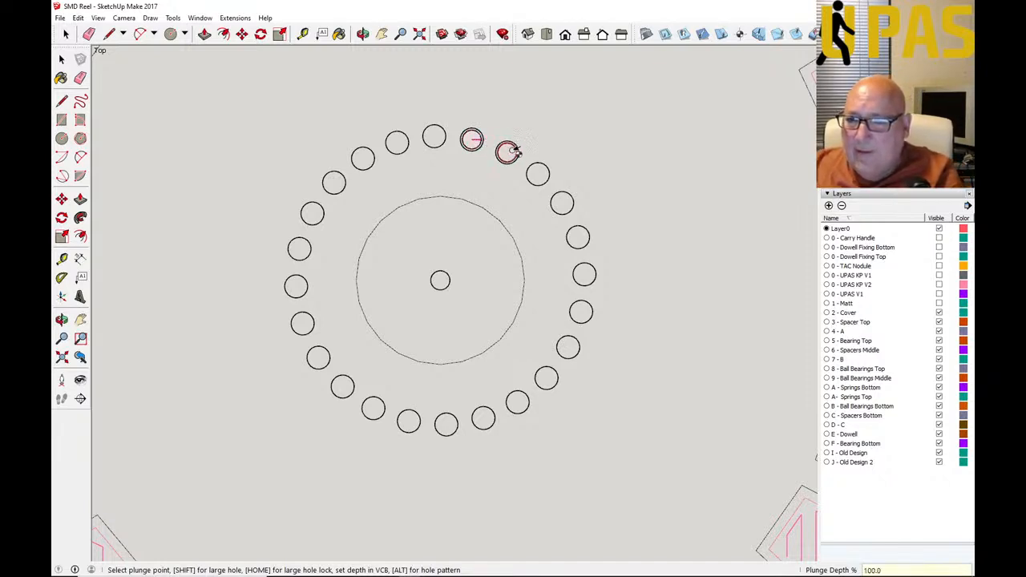
type("8")
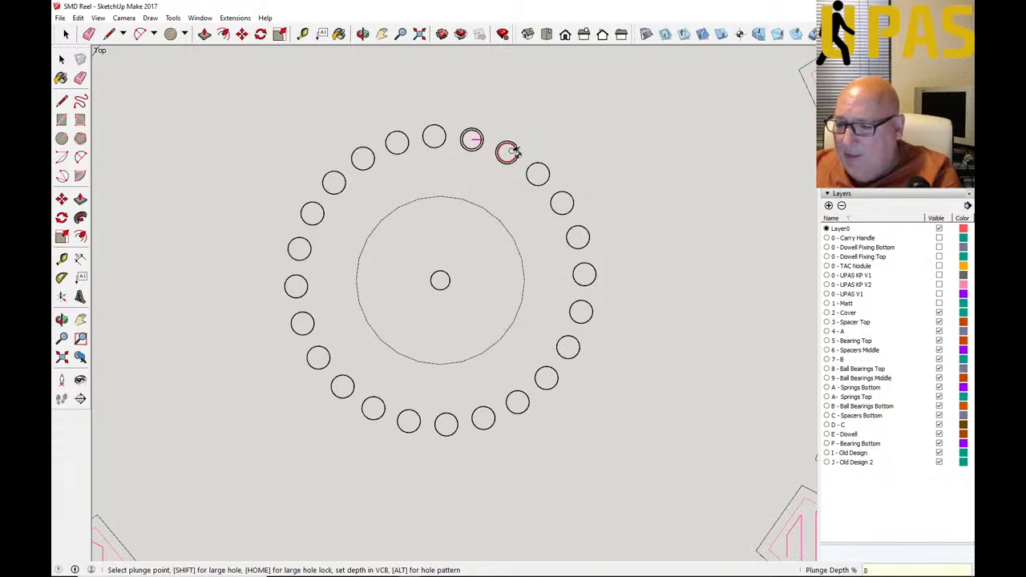
key("Return")
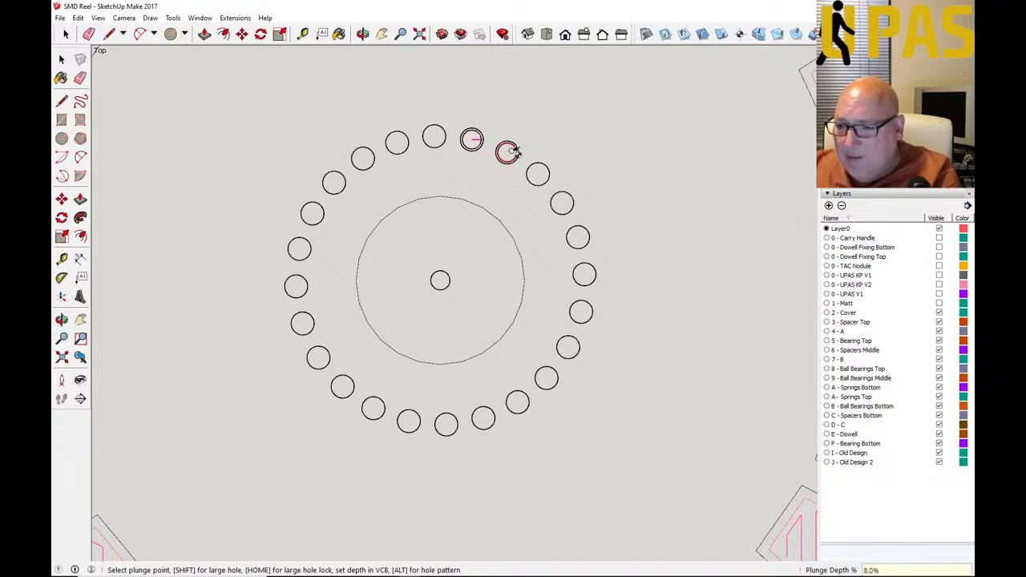
left_click(508, 153)
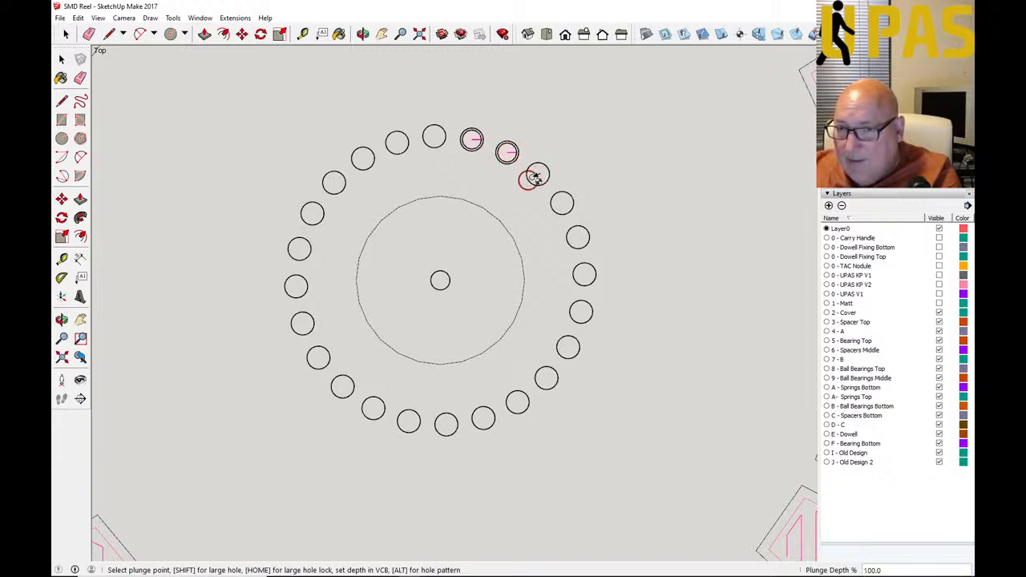
type("8")
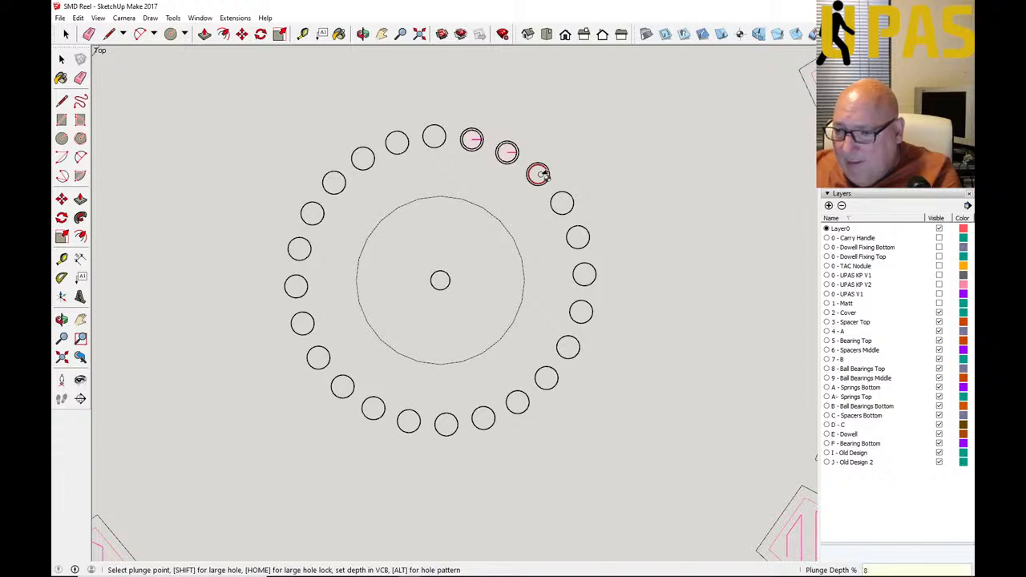
key("Return")
left_click(539, 175)
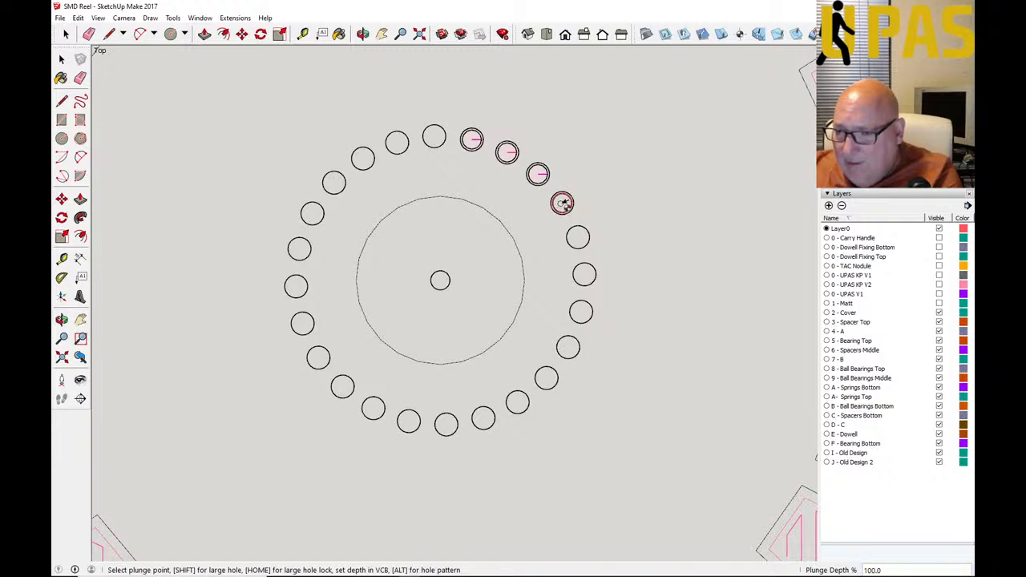
type("8")
key("Return")
left_click(563, 203)
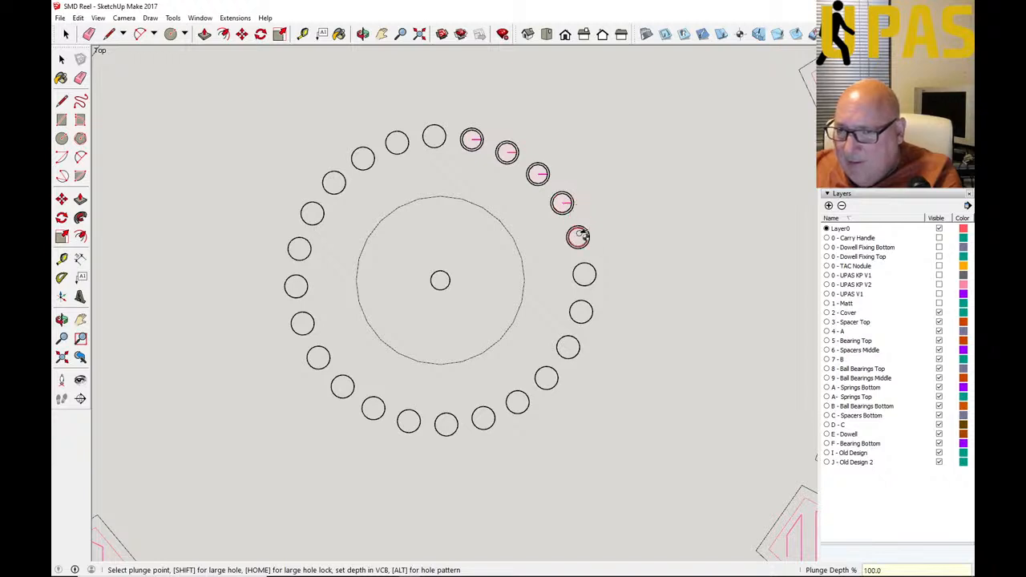
type("8")
key("Return")
left_click(577, 235)
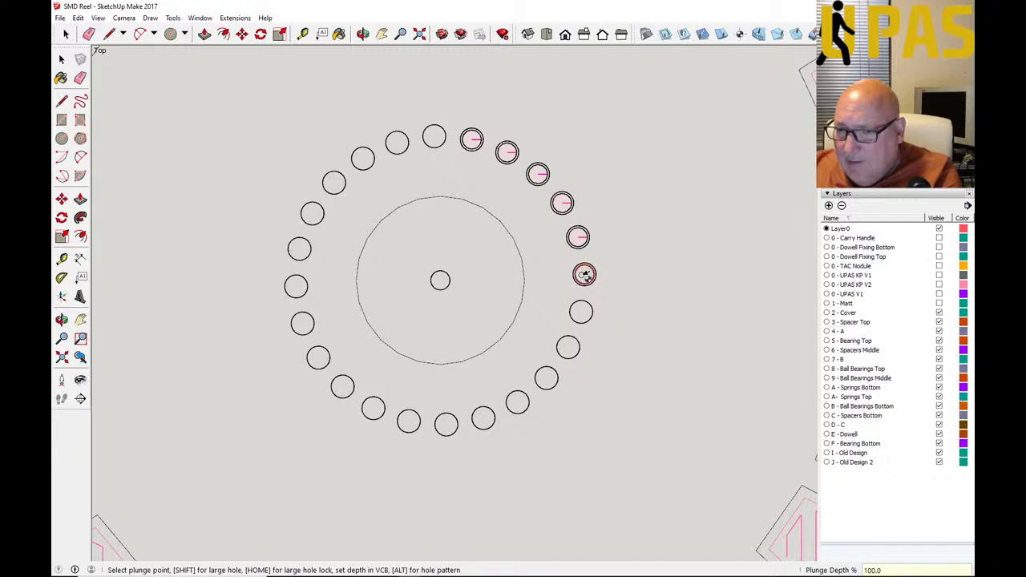
left_click(584, 274)
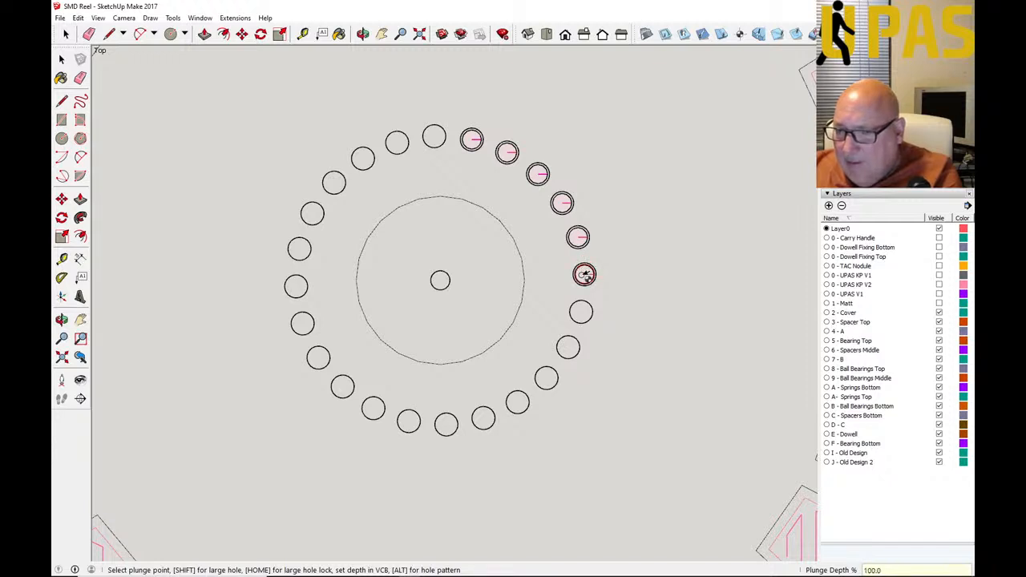
left_click(582, 312)
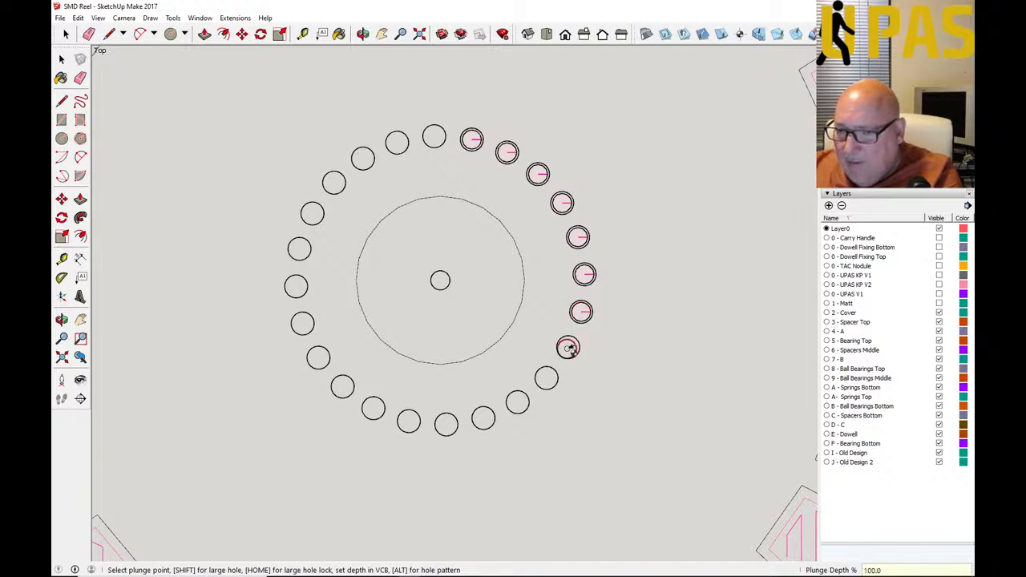
type("8")
key("Return")
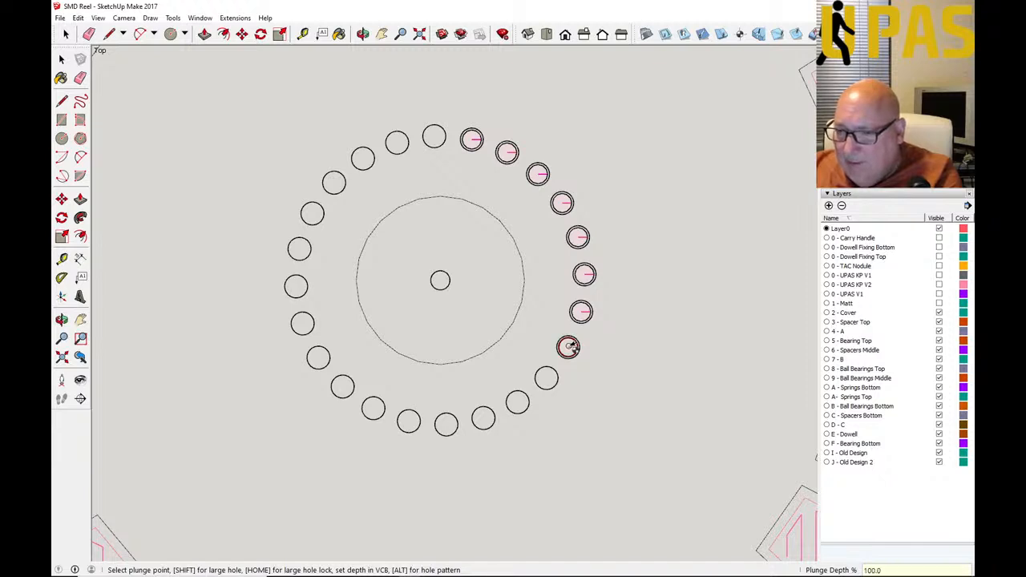
scroll(568, 346, "up", 1)
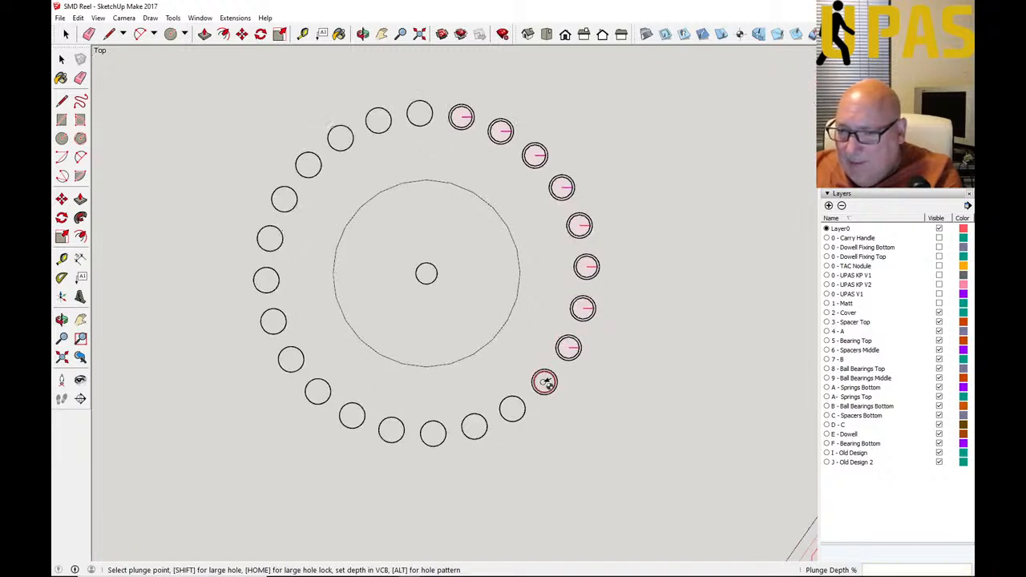
left_click(544, 382)
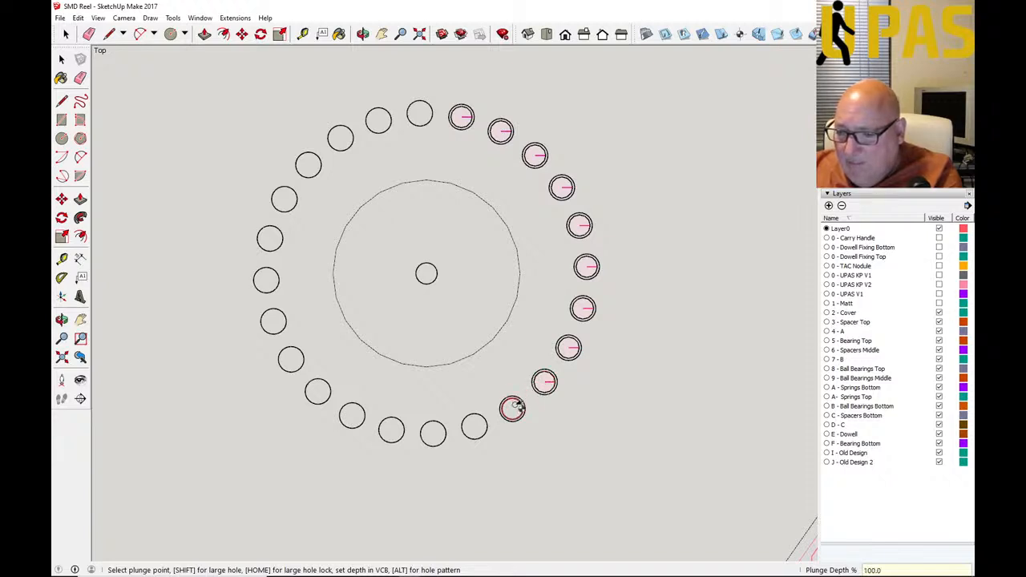
left_click(514, 407)
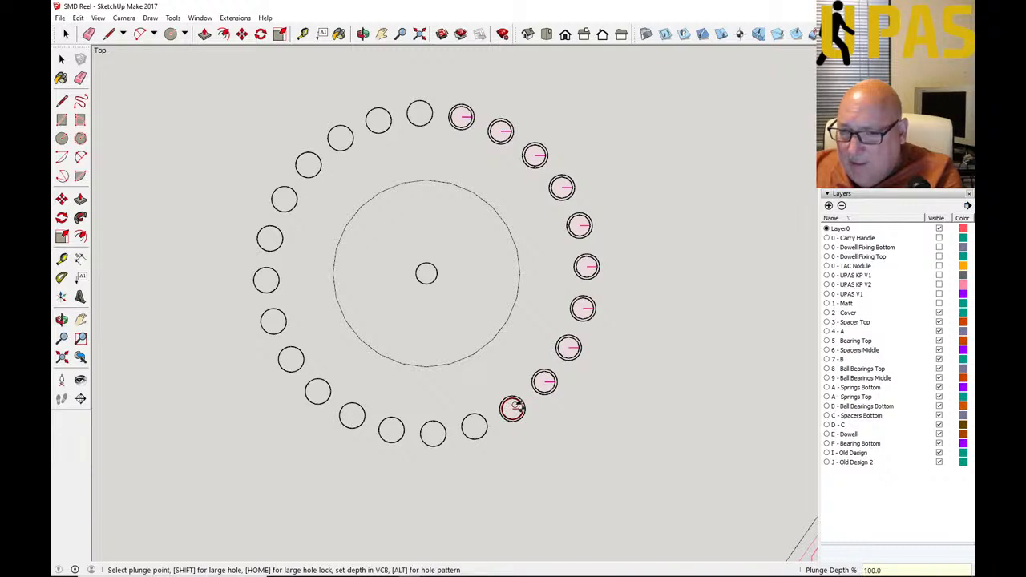
type("8")
key("Return")
left_click(474, 426)
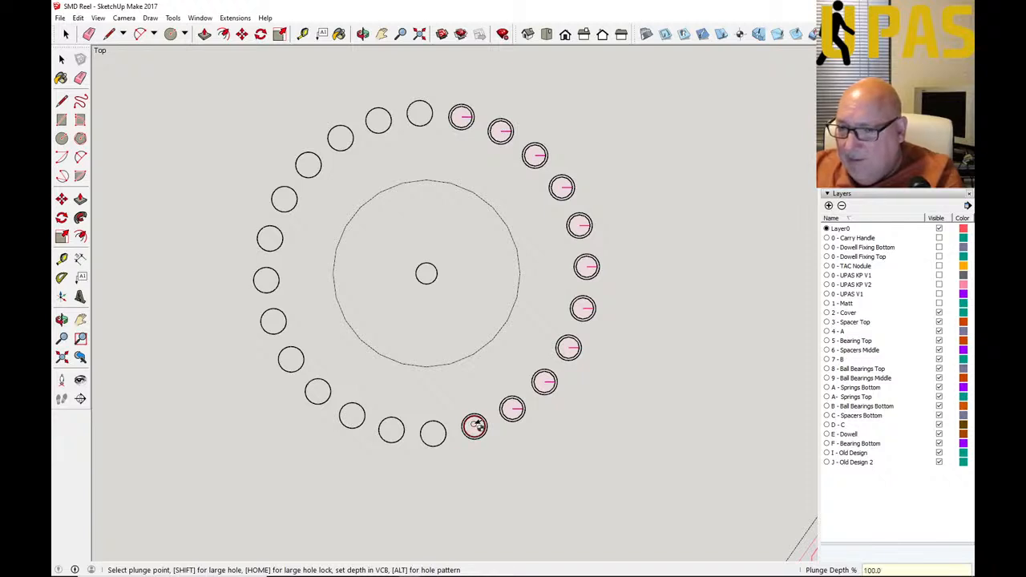
type("8")
key("Return")
left_click(434, 433)
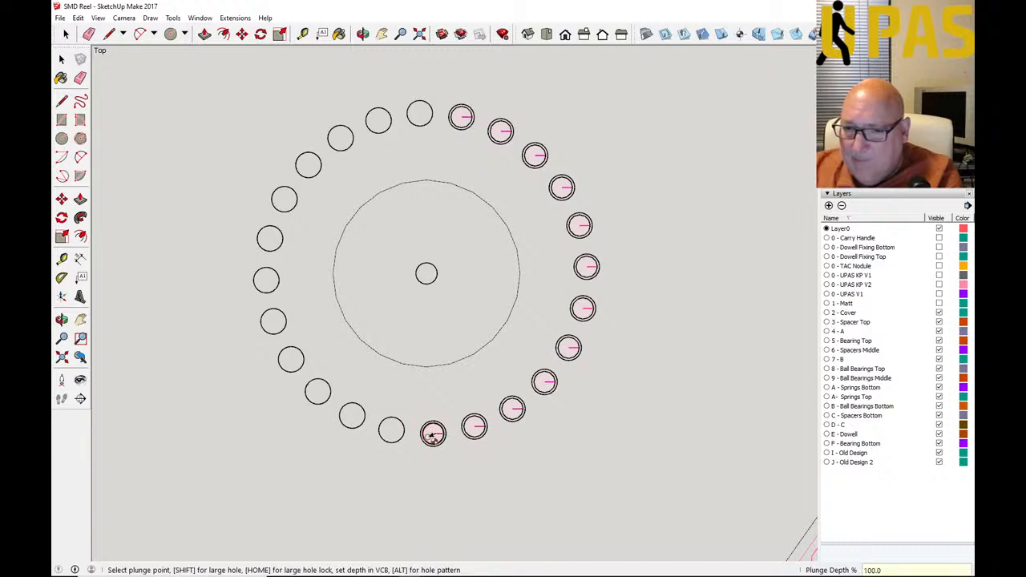
type("3")
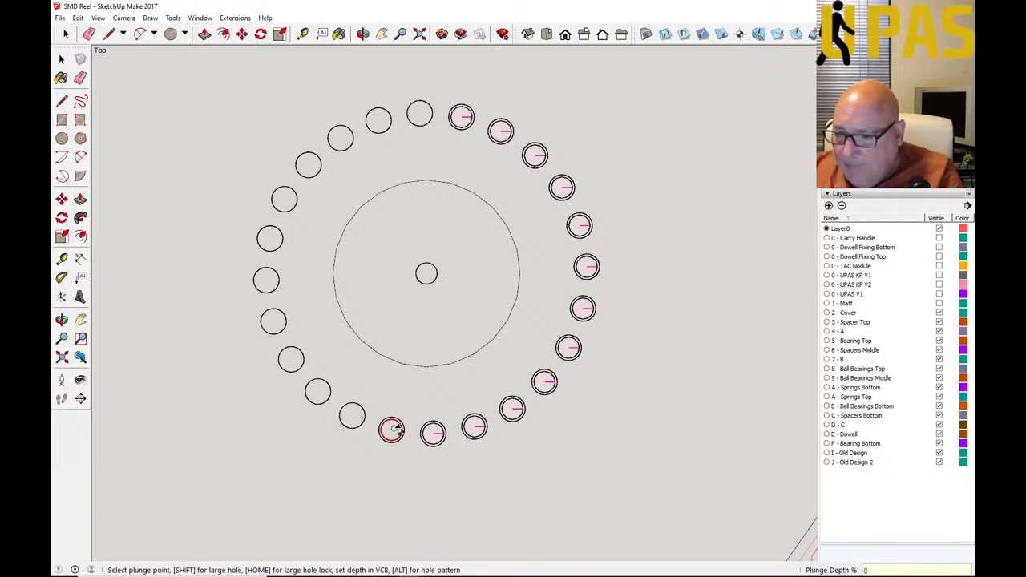
key("Return")
left_click(392, 429)
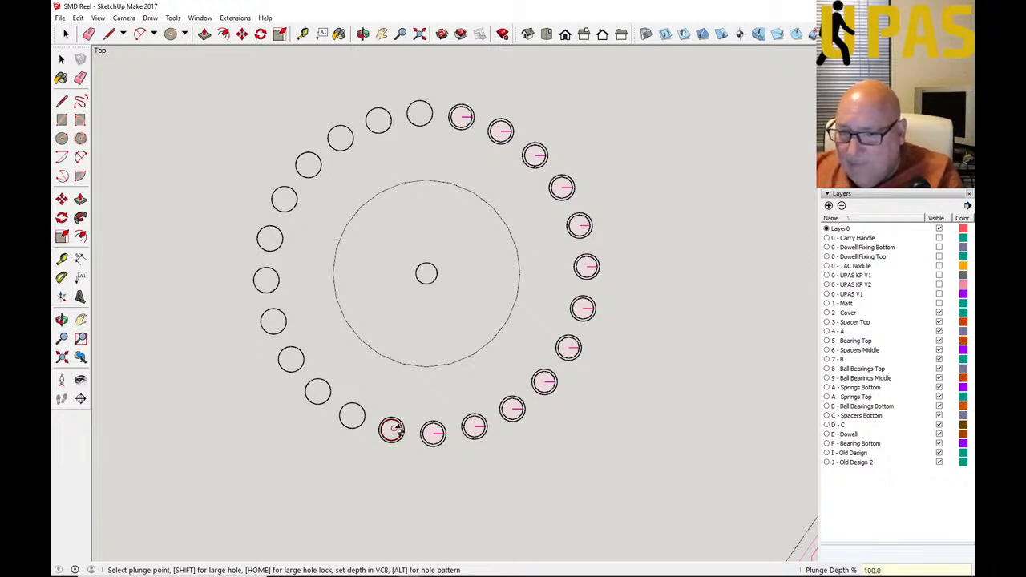
left_click(355, 416)
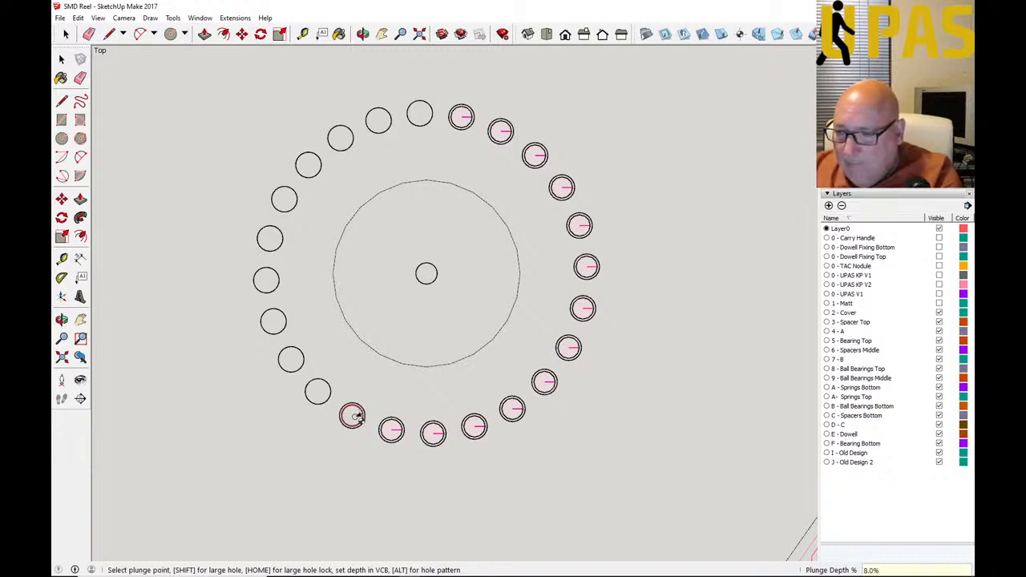
type("8")
key("Return")
left_click(323, 392)
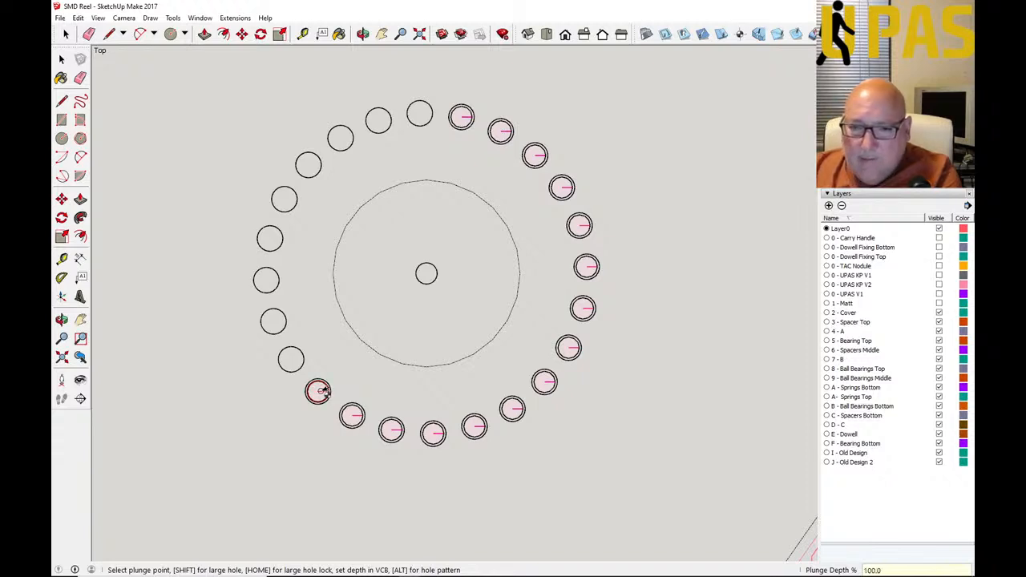
Step: Place plunge holes at 8% depth on the remaining circles of the ring, continuing clockwise until the topmost circle is done
type("8")
key("Return")
left_click(297, 360)
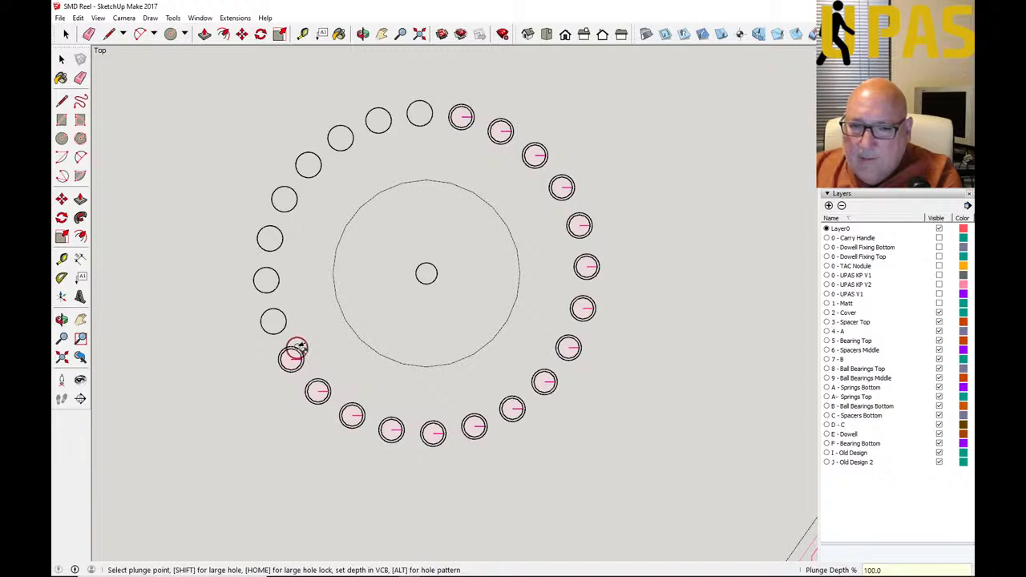
type("8")
key("Return")
left_click(275, 321)
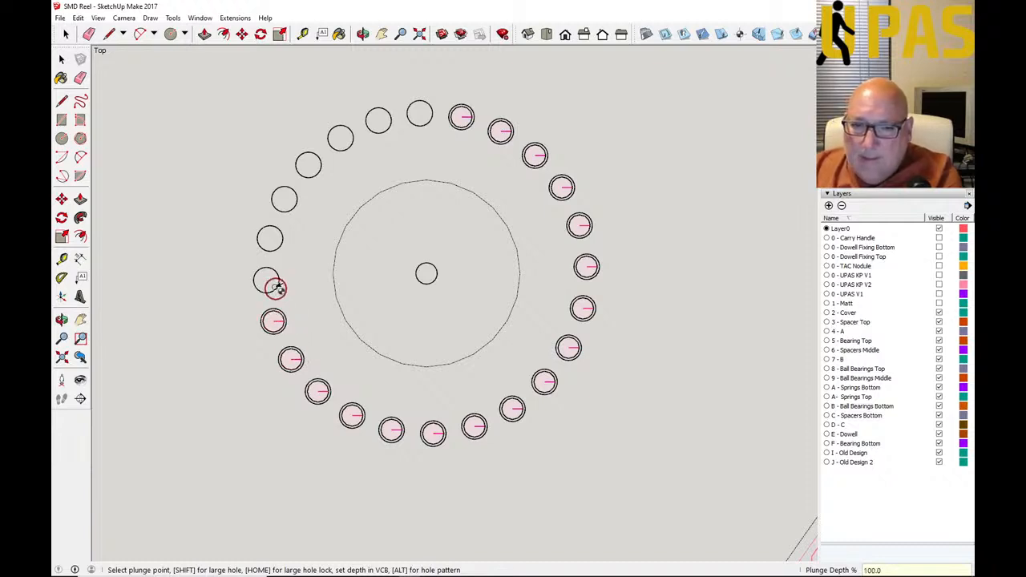
type("8.0")
key("Return")
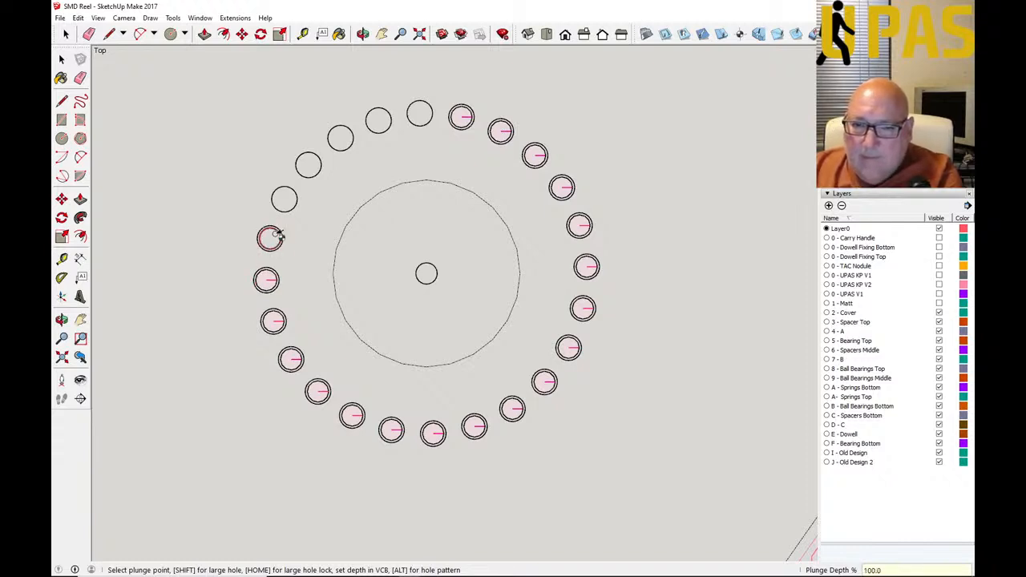
type("8.0")
key("Return")
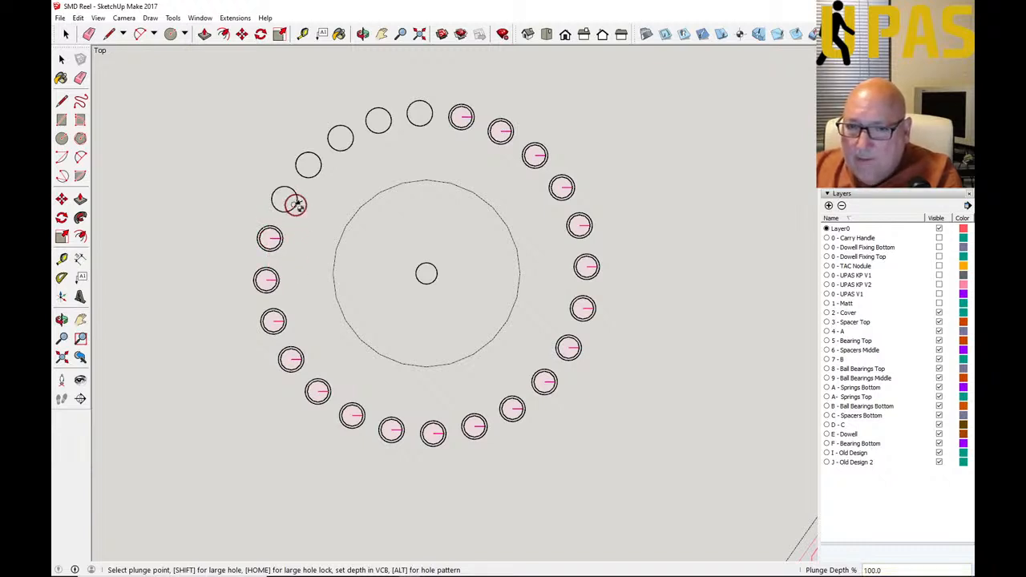
type("8.0")
key("Return")
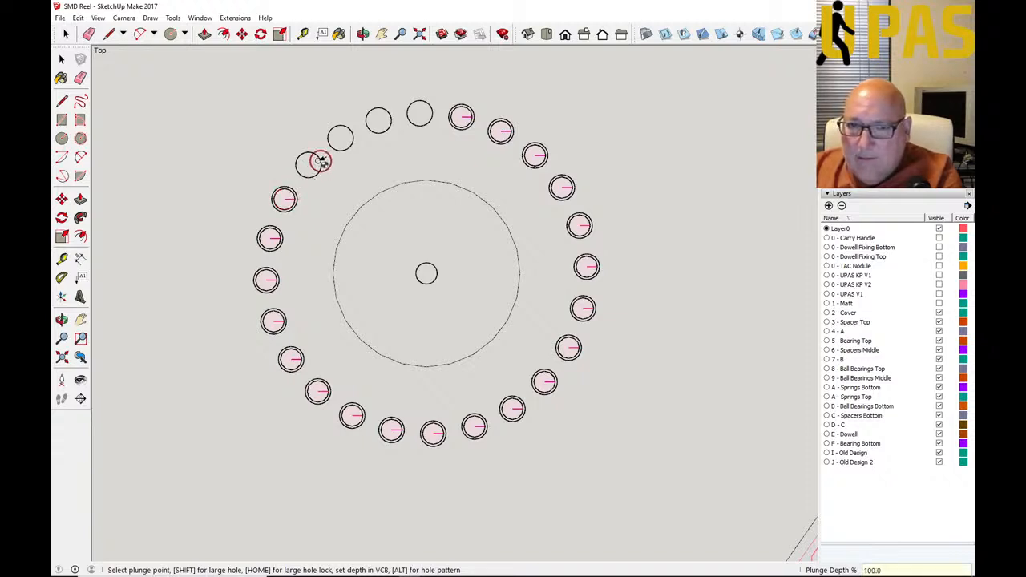
left_click(320, 163)
type("8.0")
key("Return")
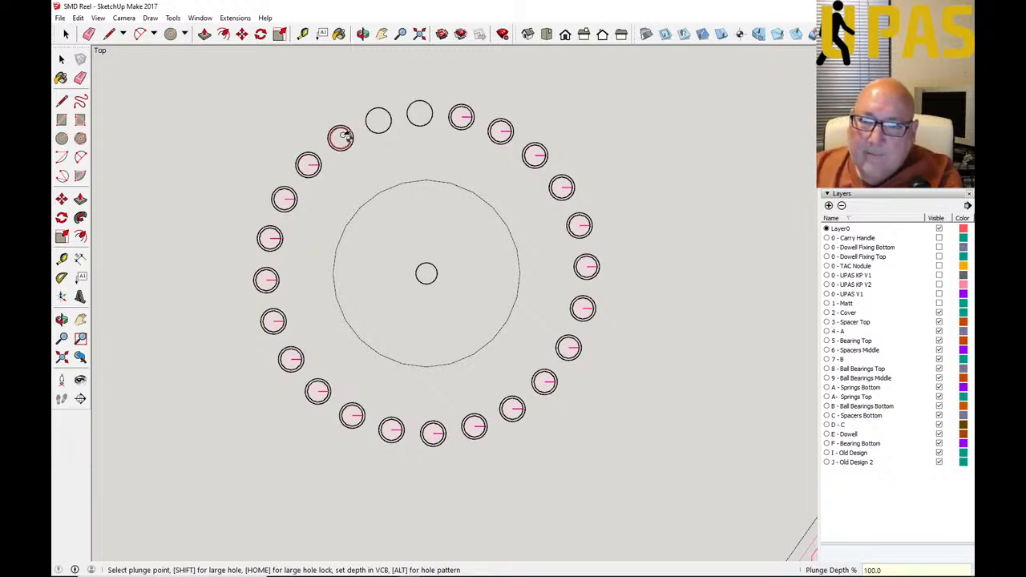
left_click(343, 136)
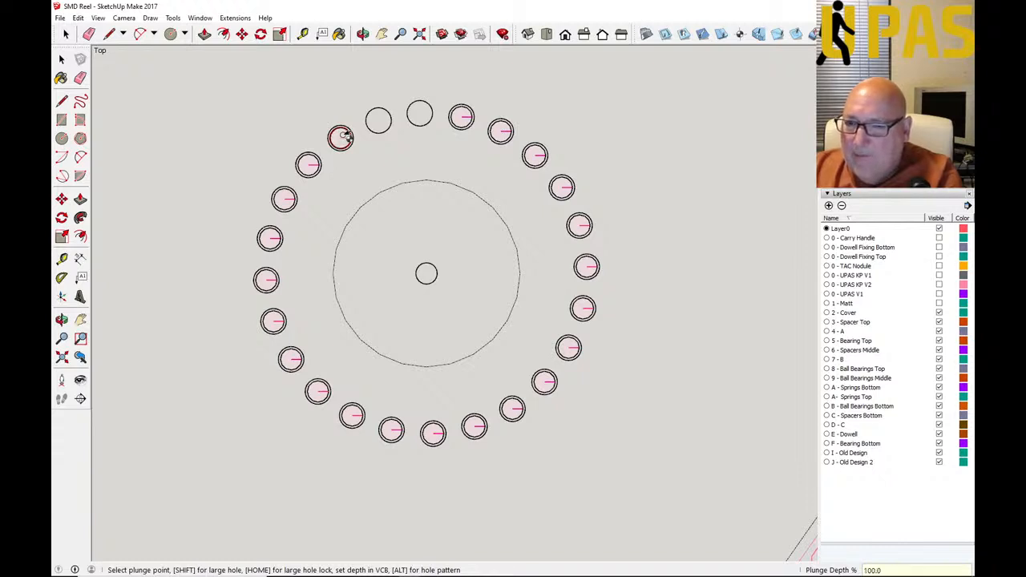
left_click(383, 116)
type("8.0")
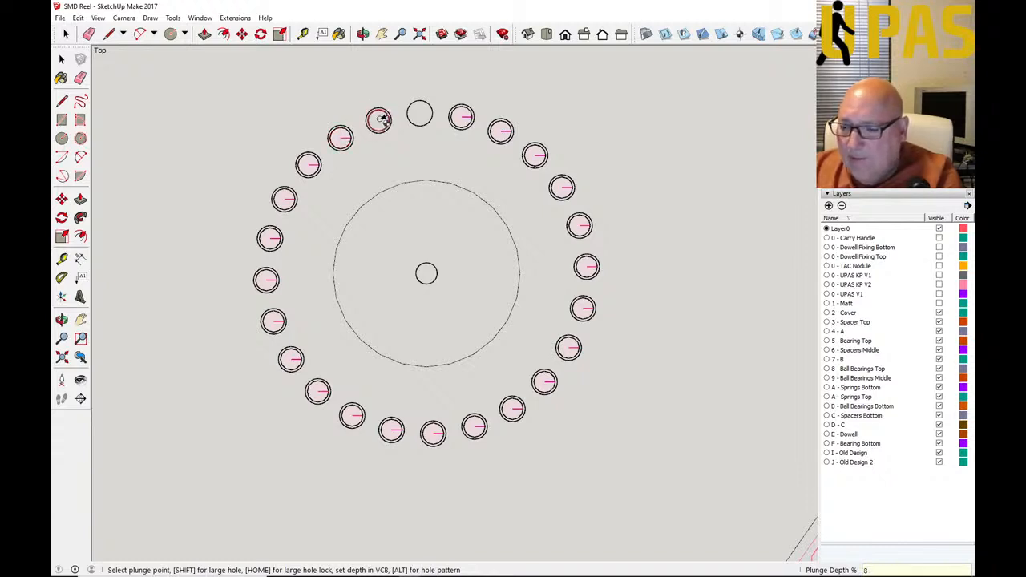
key("Return")
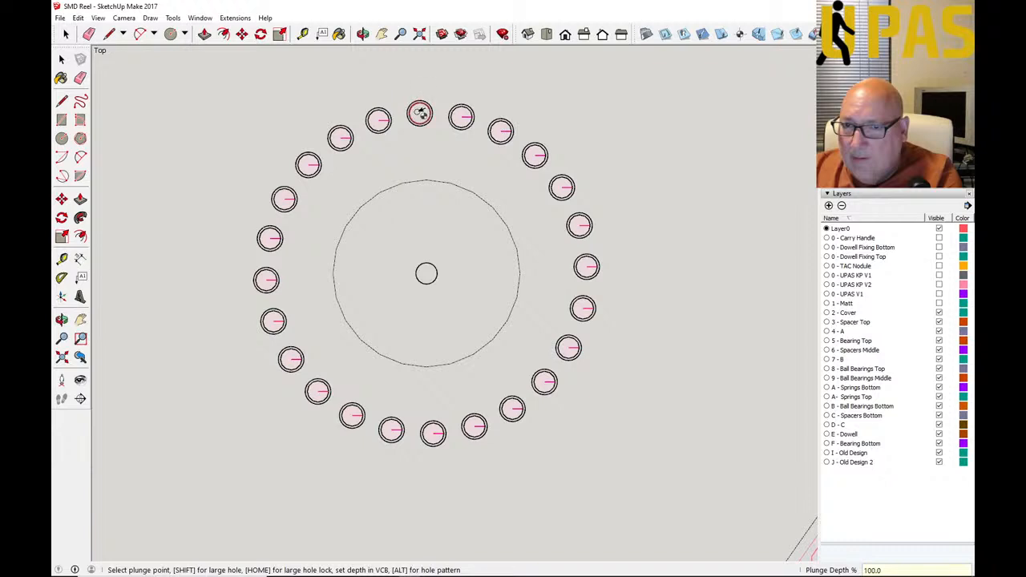
left_click(419, 113)
type("8.0")
key("Return")
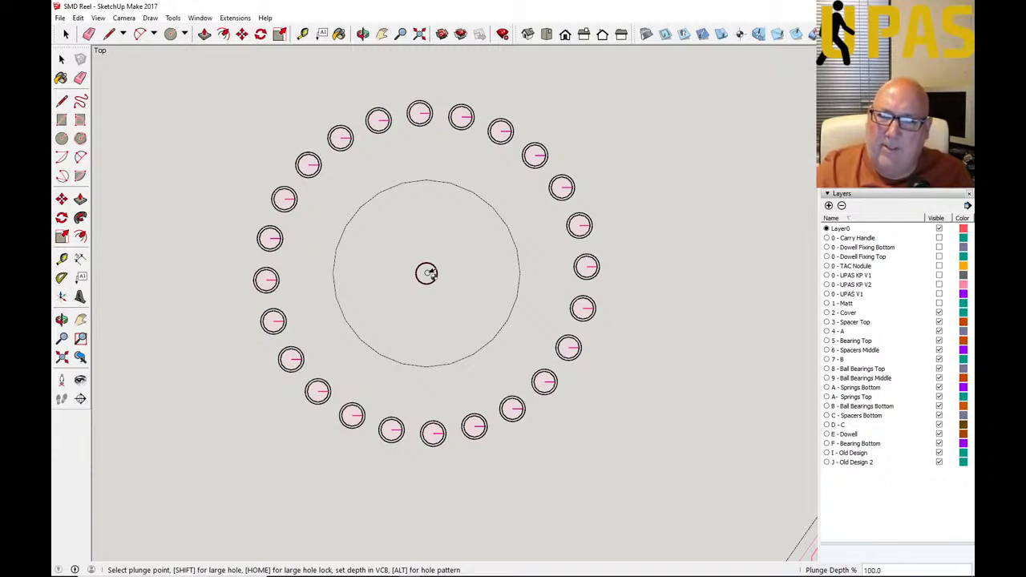
Step: Place a plunge hole at 100% depth on the small circle at the plate's centre and save the model
left_click(428, 274)
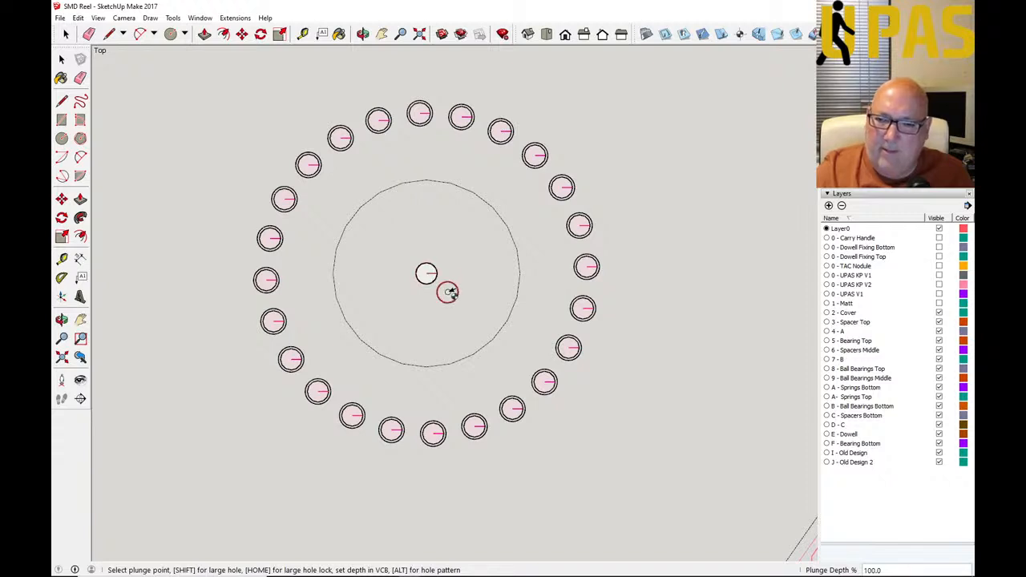
left_click(62, 58)
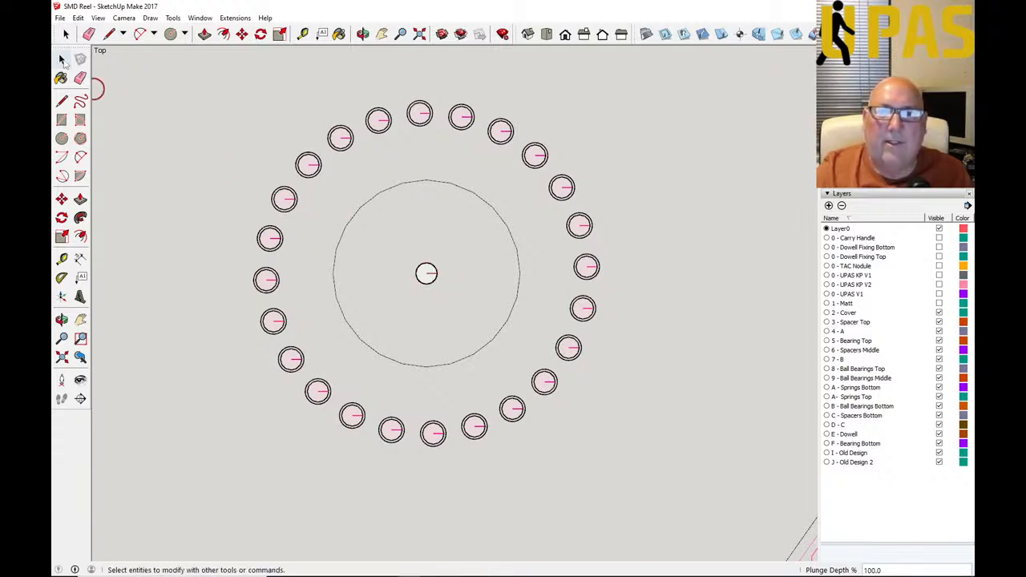
left_click(60, 18)
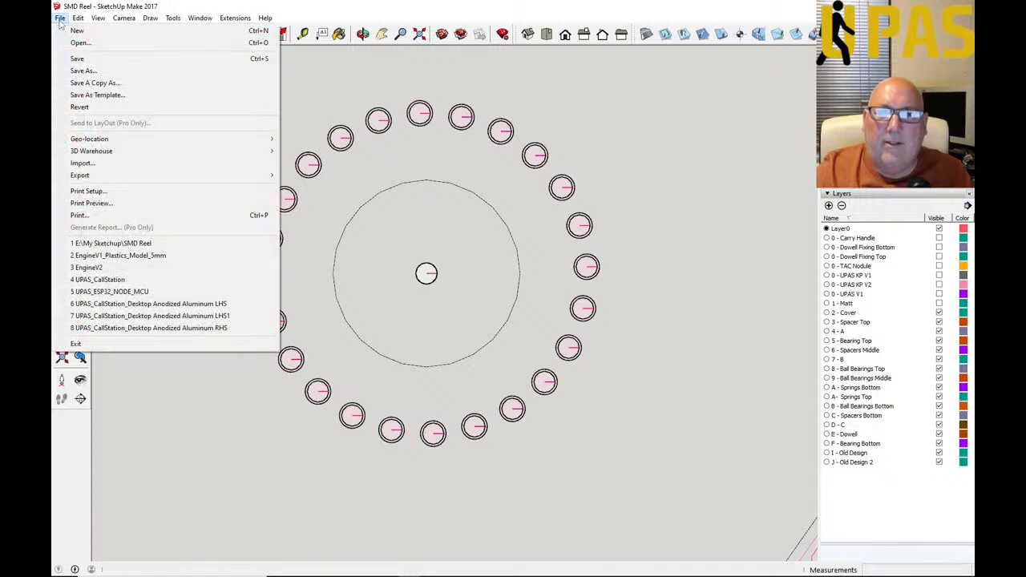
left_click(77, 59)
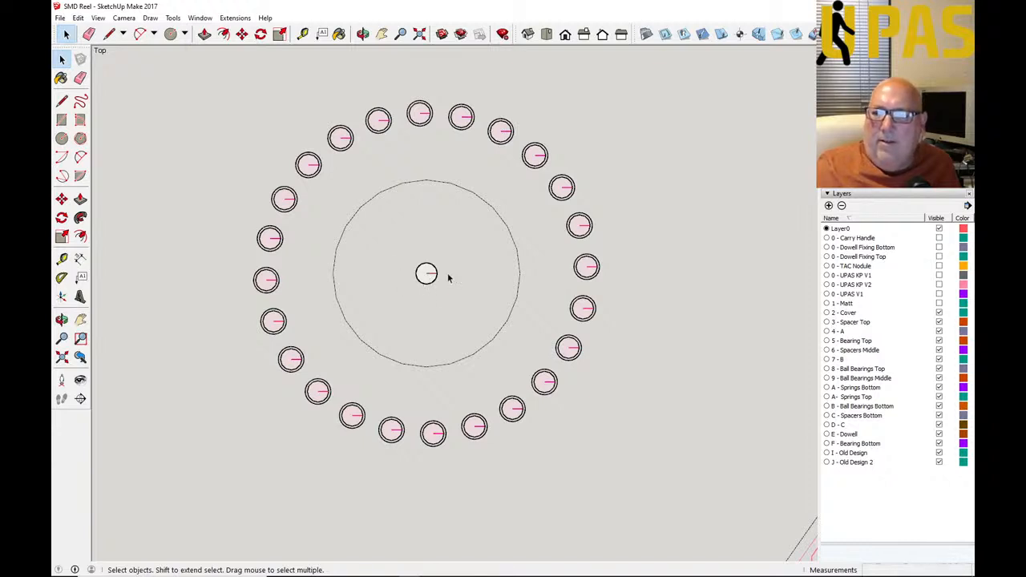
Step: Inspect the plunge-hole ring, the centre hole and the surrounding pockets across the whole plate
scroll(451, 269, "down", 1)
scroll(451, 270, "up", 1)
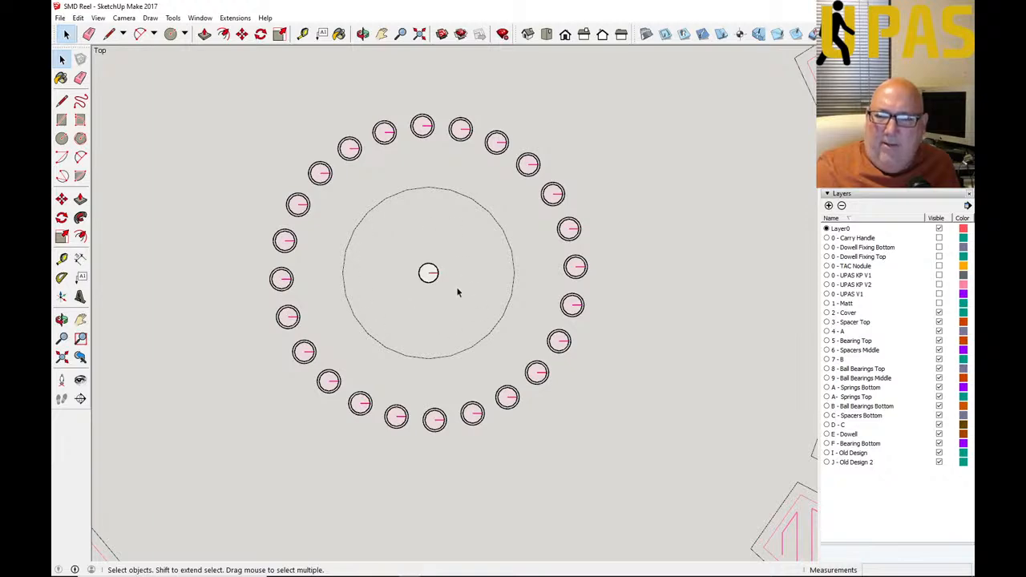
scroll(435, 293, "down", 3)
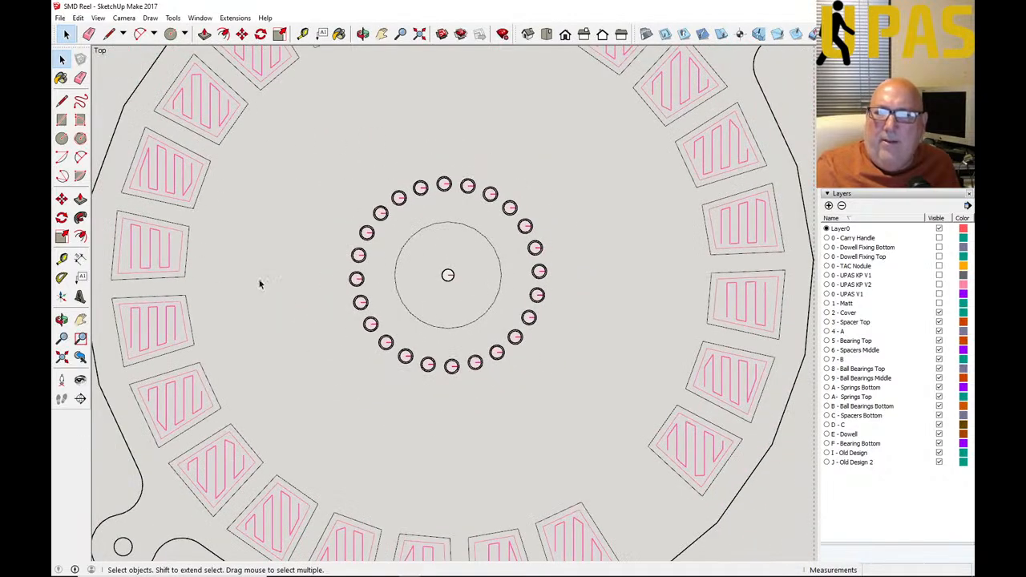
scroll(449, 277, "up", 3)
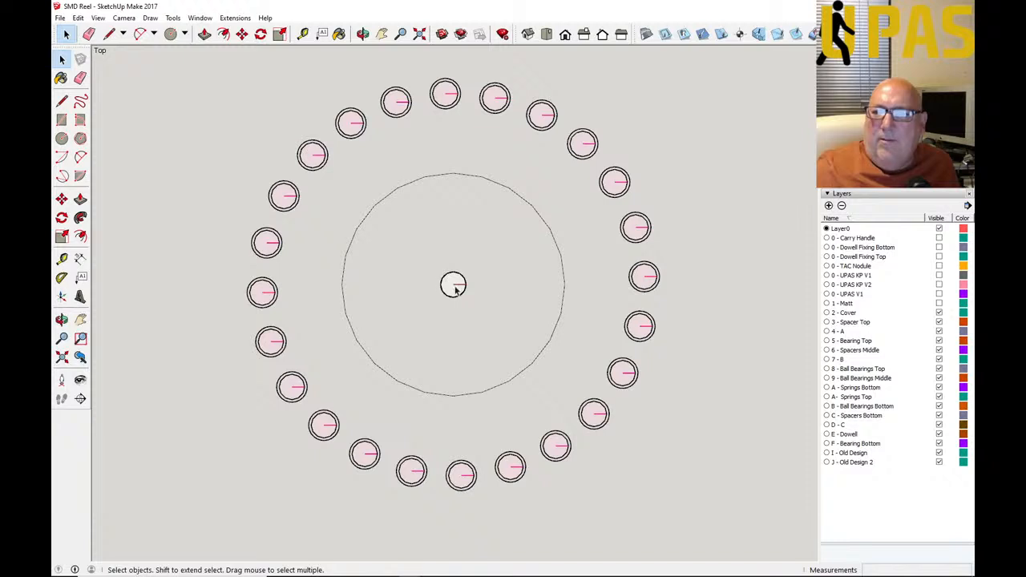
scroll(405, 285, "down", 2)
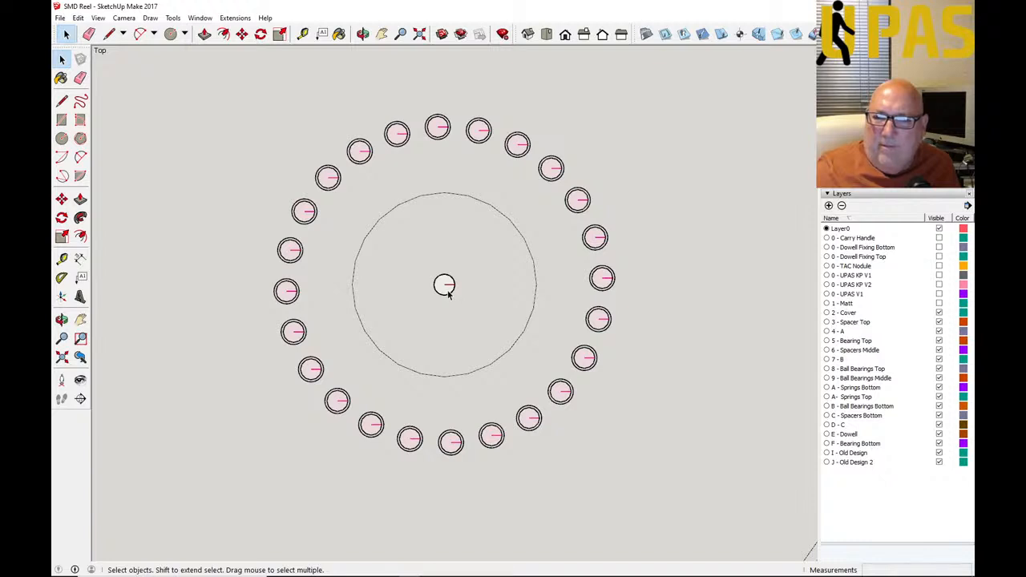
scroll(471, 277, "down", 2)
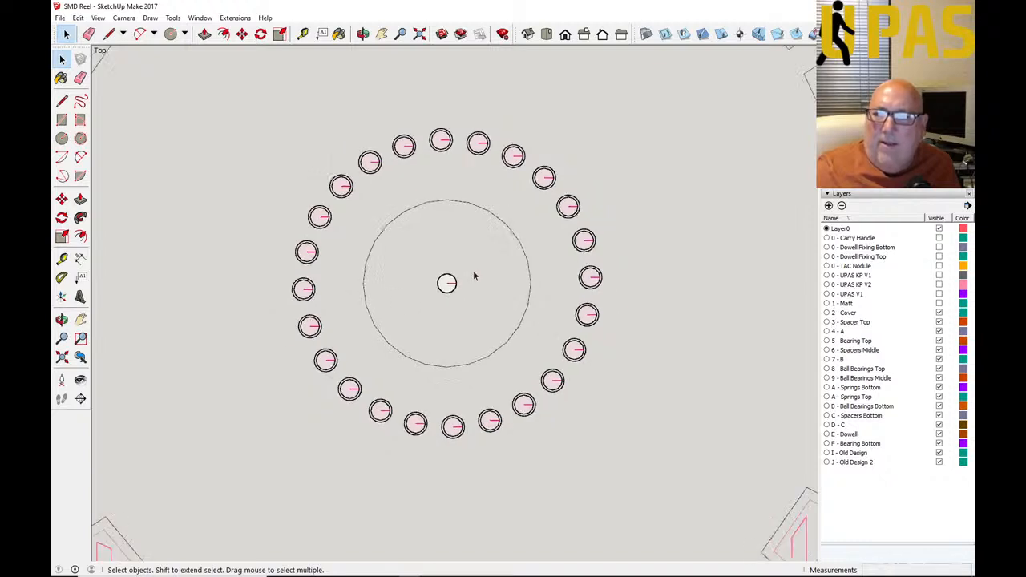
scroll(473, 276, "down", 4)
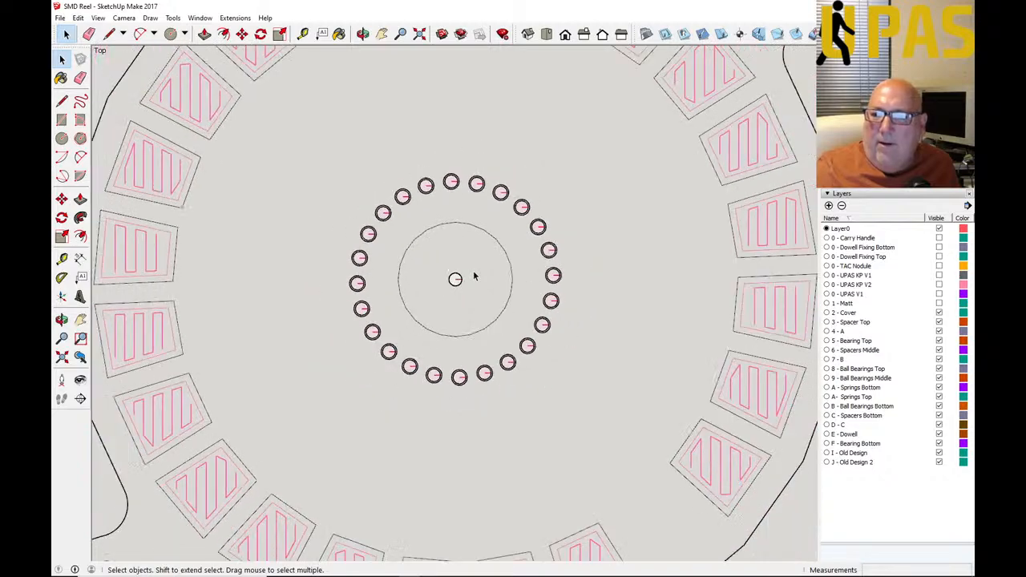
scroll(473, 276, "down", 2)
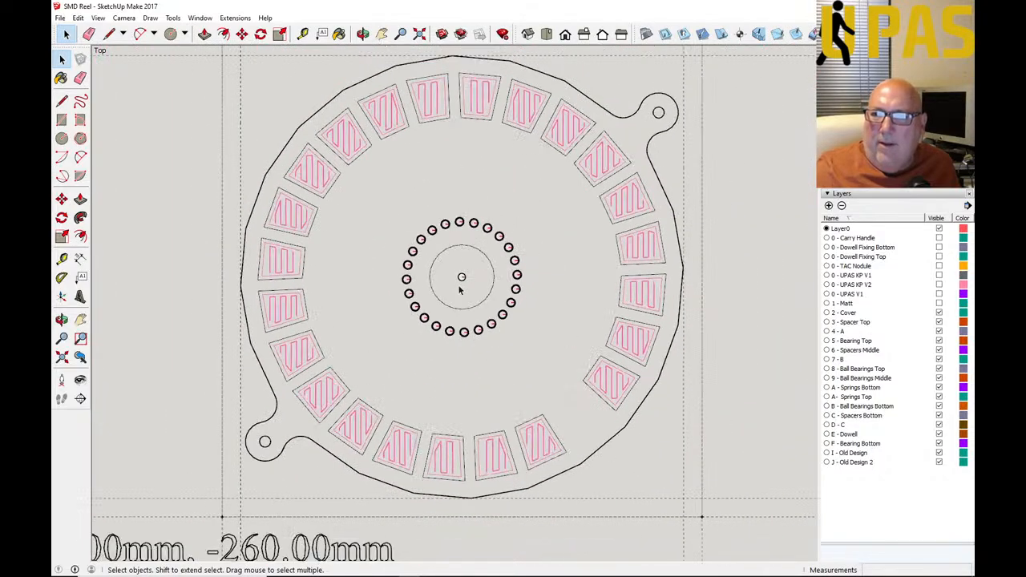
scroll(459, 276, "up", 1)
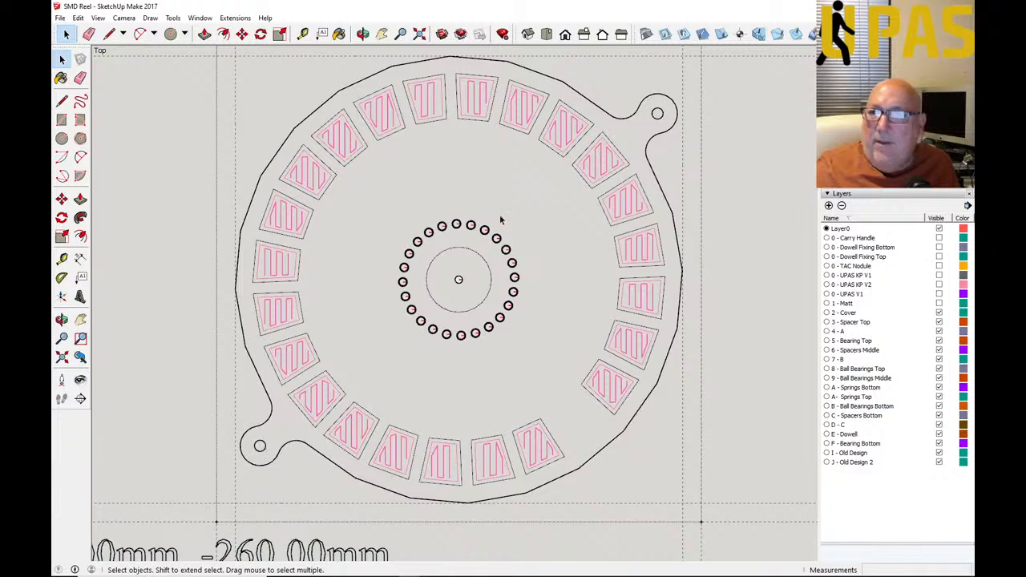
left_click(796, 34)
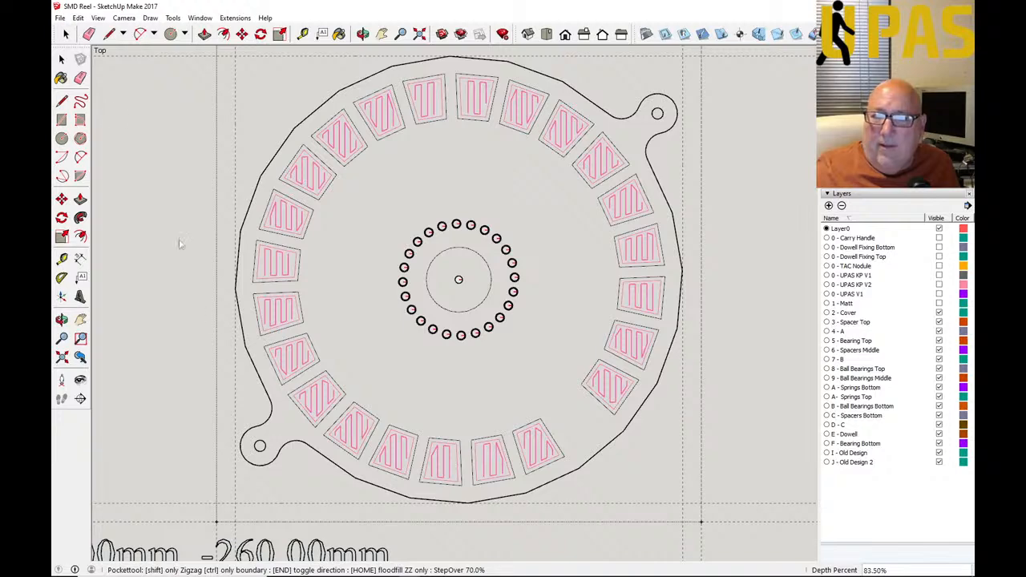
key("space")
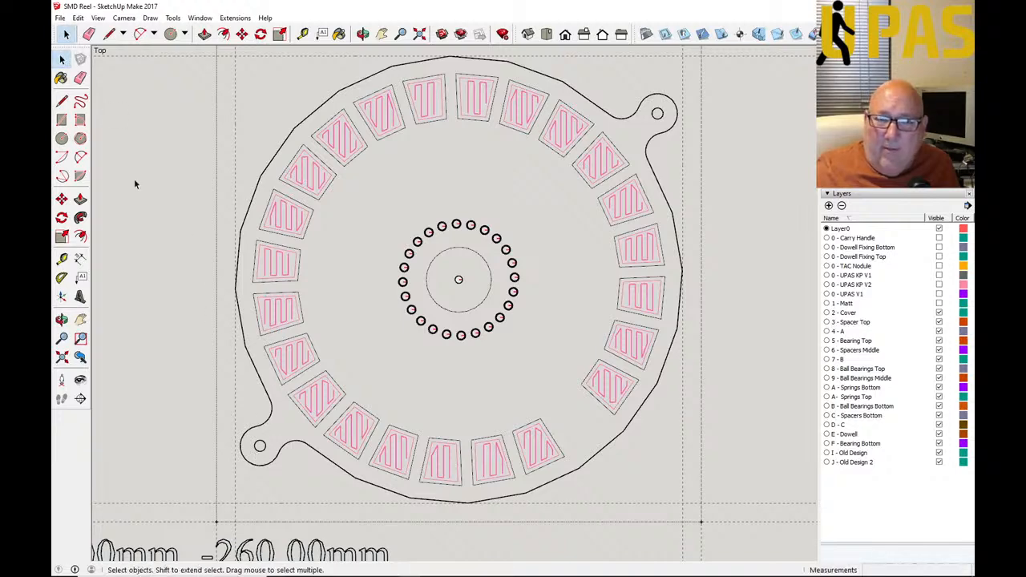
Step: Draw a circle of 3 mm radius over the hole in the plate's lower-left mounting lug, centred on the hole, to create its face
scroll(253, 458, "up", 2)
scroll(256, 453, "up", 5)
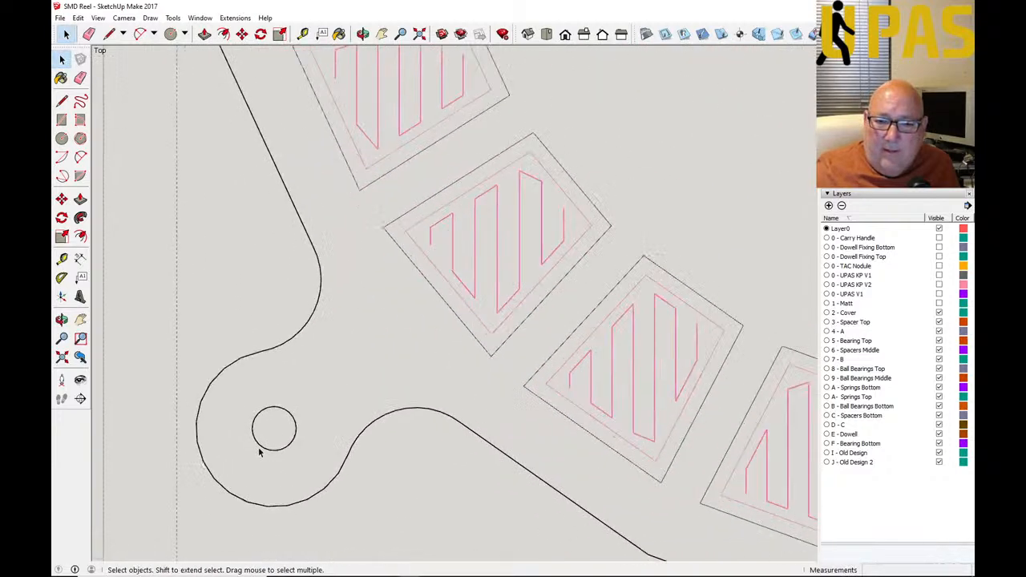
scroll(272, 421, "up", 1)
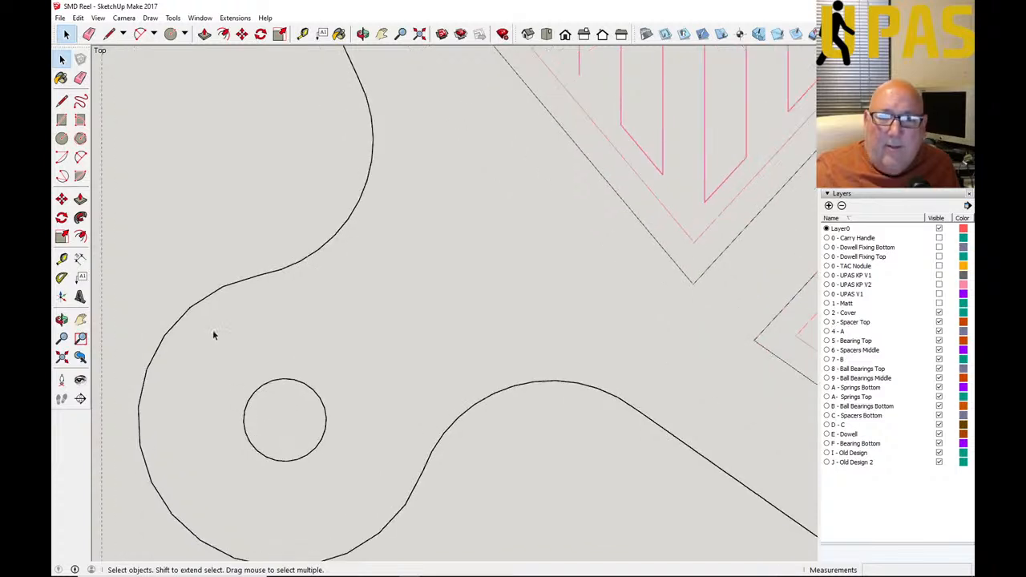
left_click(63, 138)
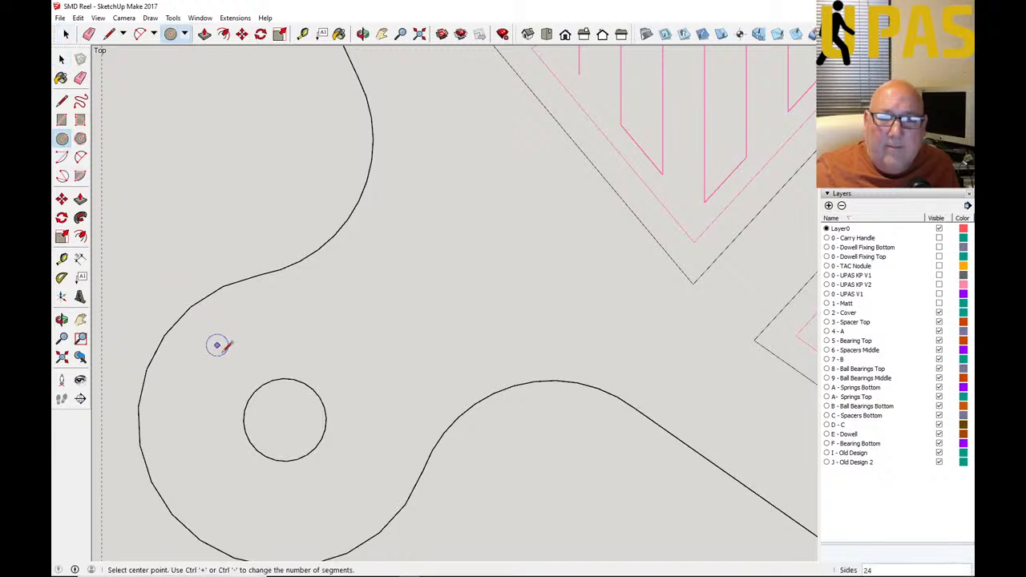
left_click(284, 419)
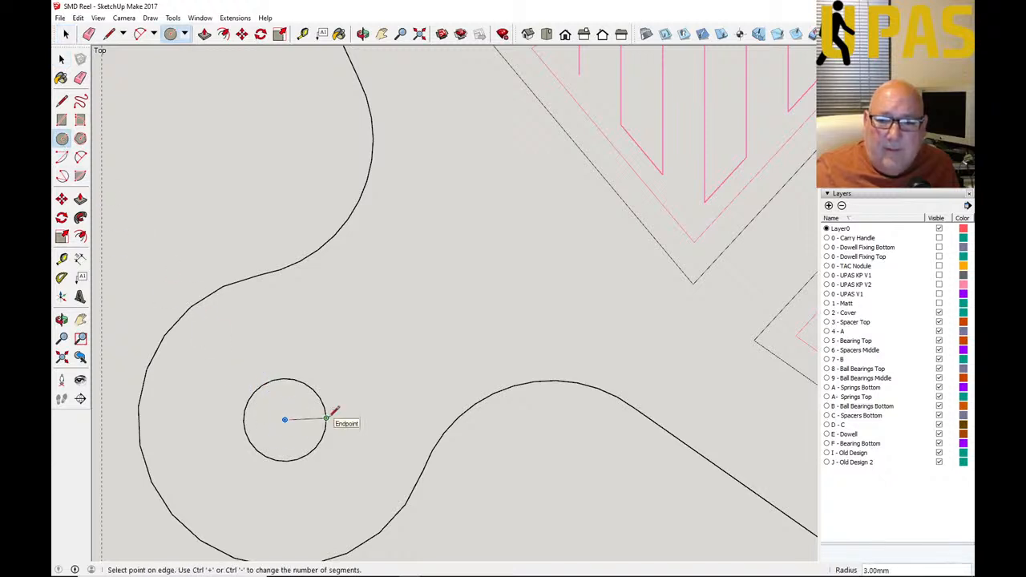
left_click(328, 417)
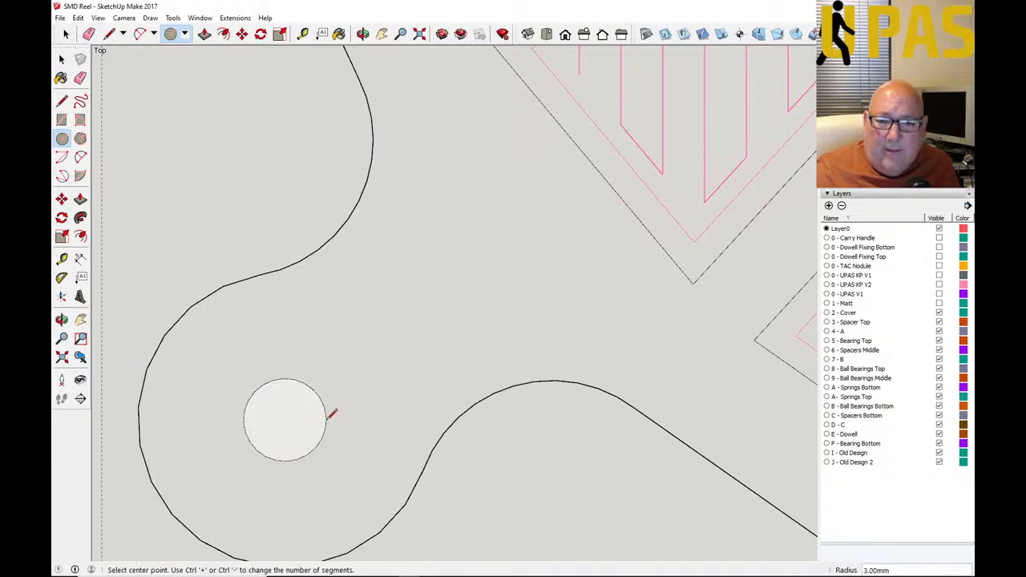
Step: Draw a matching circle over the hole in the plate's upper-right mounting lug, from its centre to its edge, to create its face
scroll(200, 381, "down", 6)
scroll(192, 391, "down", 5)
scroll(498, 142, "up", 5)
scroll(499, 143, "up", 4)
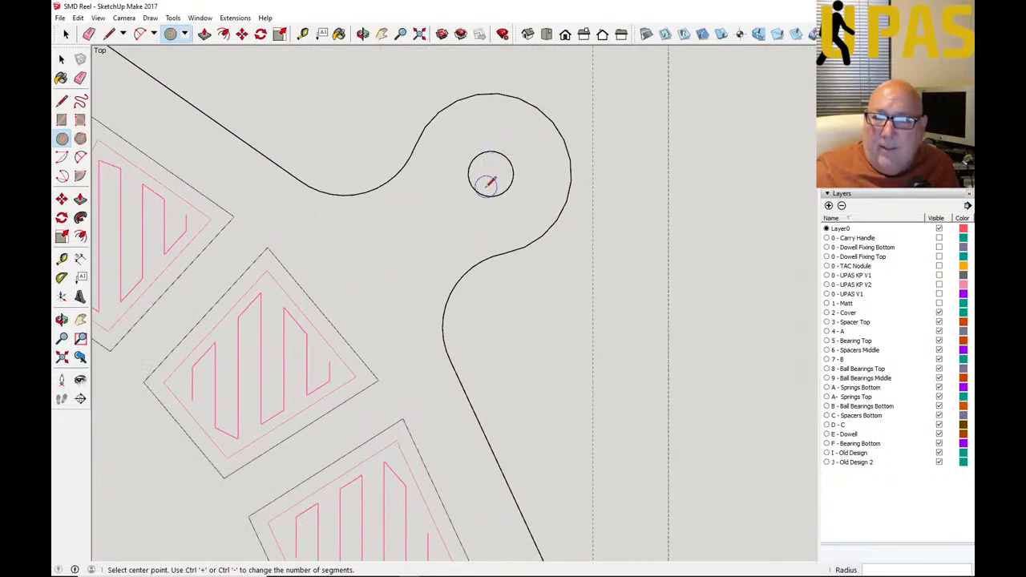
left_click(491, 173)
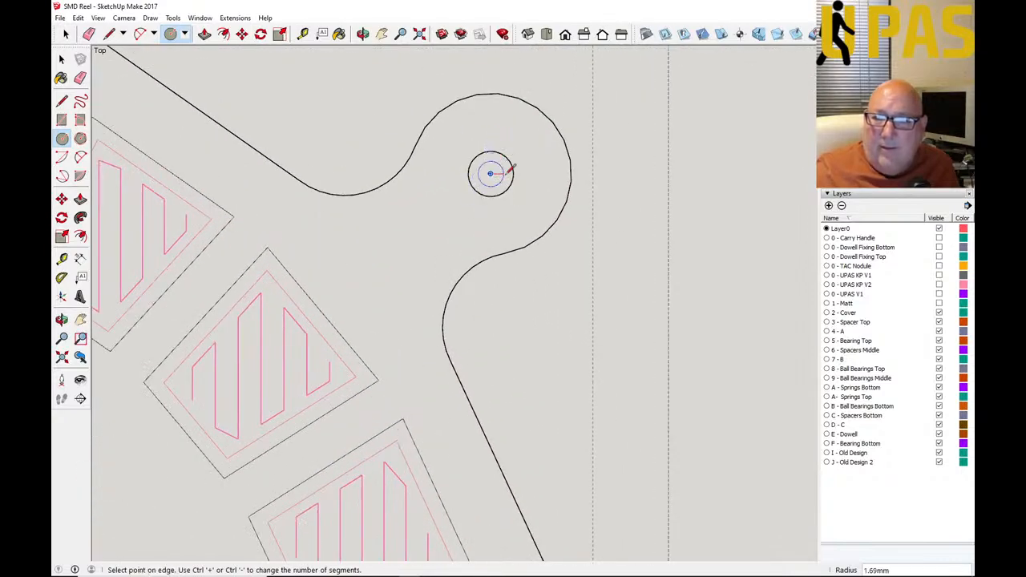
left_click(517, 166)
scroll(518, 169, "down", 2)
scroll(525, 175, "down", 6)
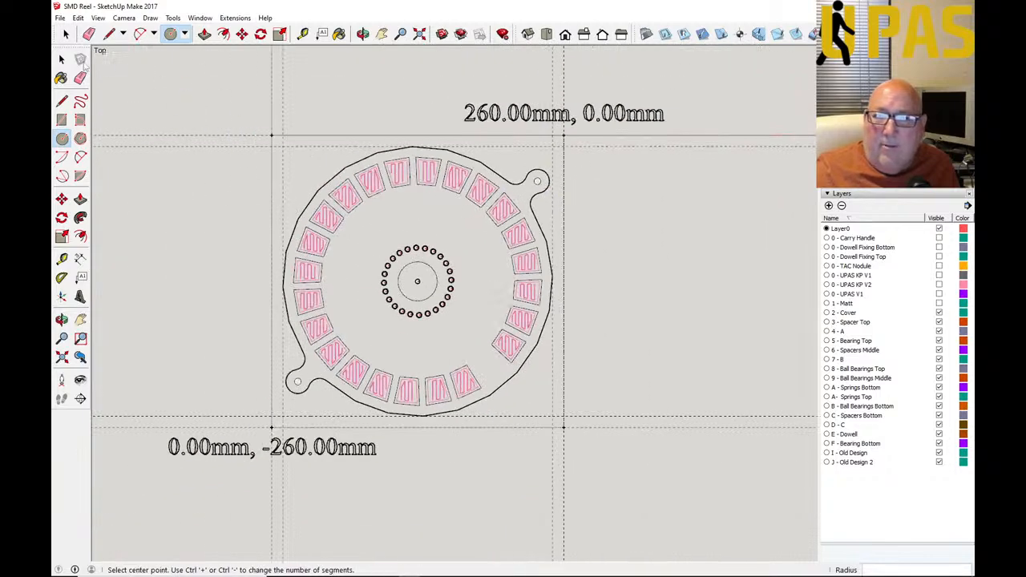
Step: Add an inside cut to the hole in the plate's upper-right mounting lug
left_click(62, 58)
left_click(777, 35)
scroll(539, 183, "up", 5)
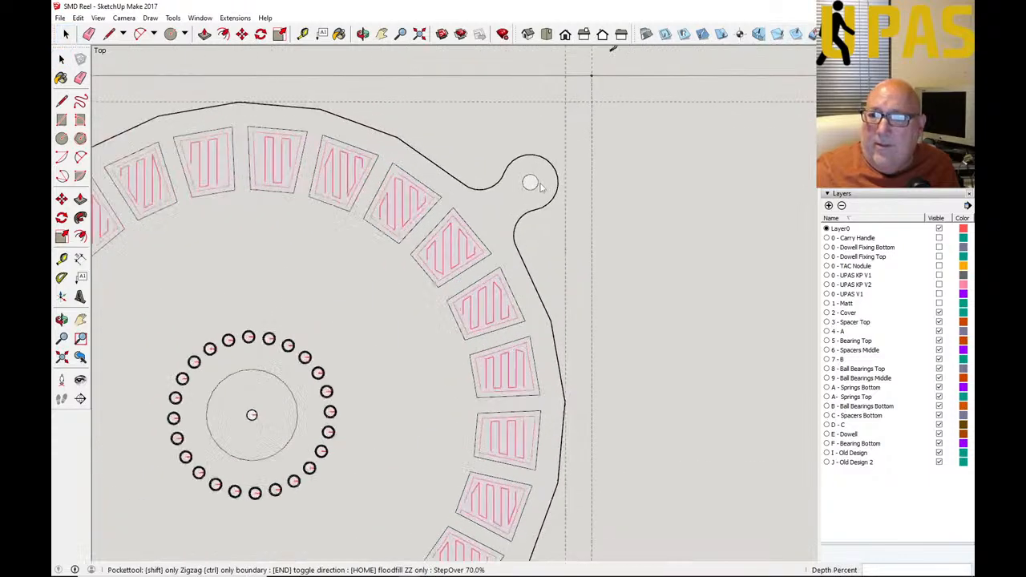
scroll(537, 184, "up", 1)
scroll(520, 181, "up", 3)
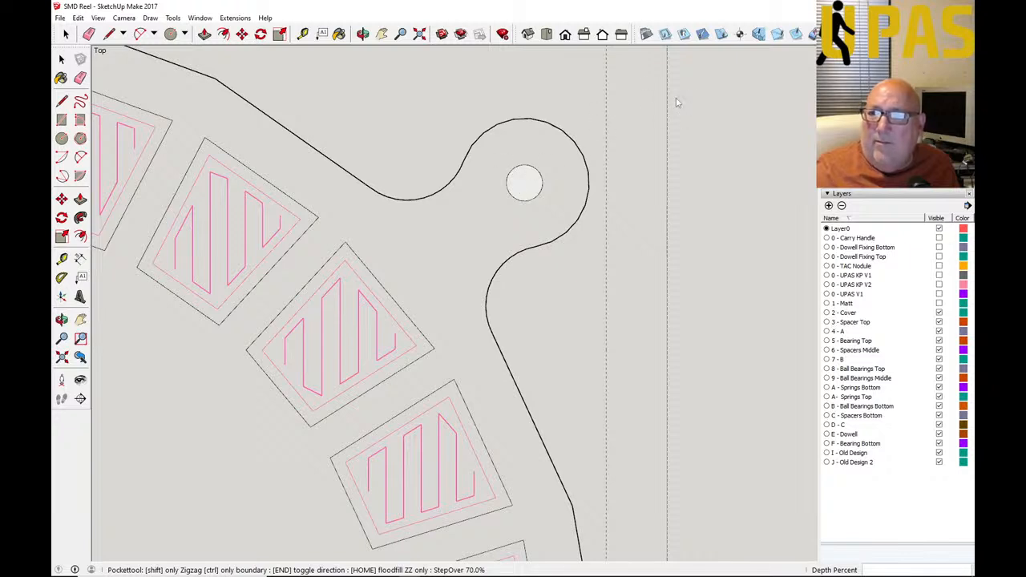
left_click(684, 37)
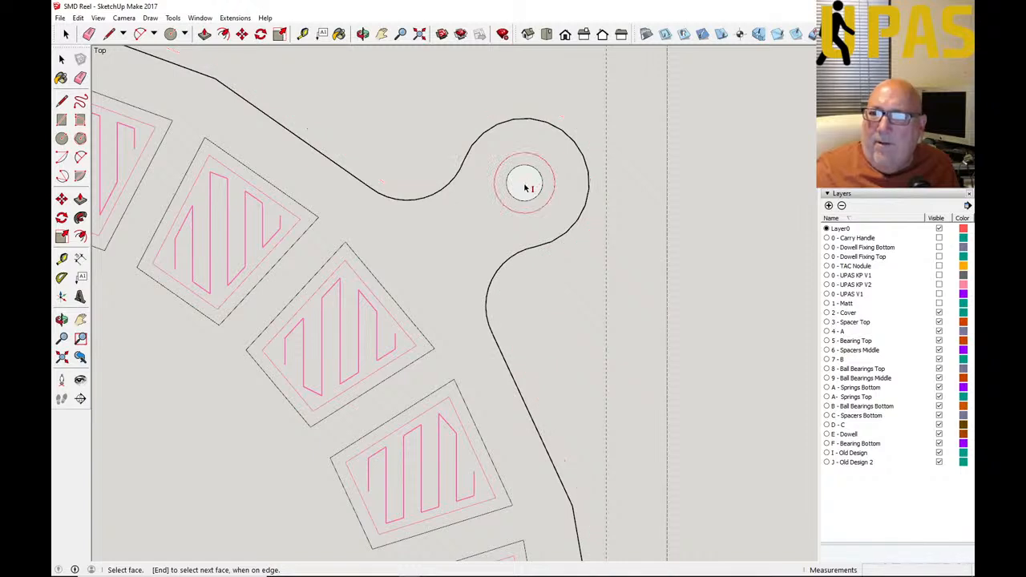
left_click(664, 35)
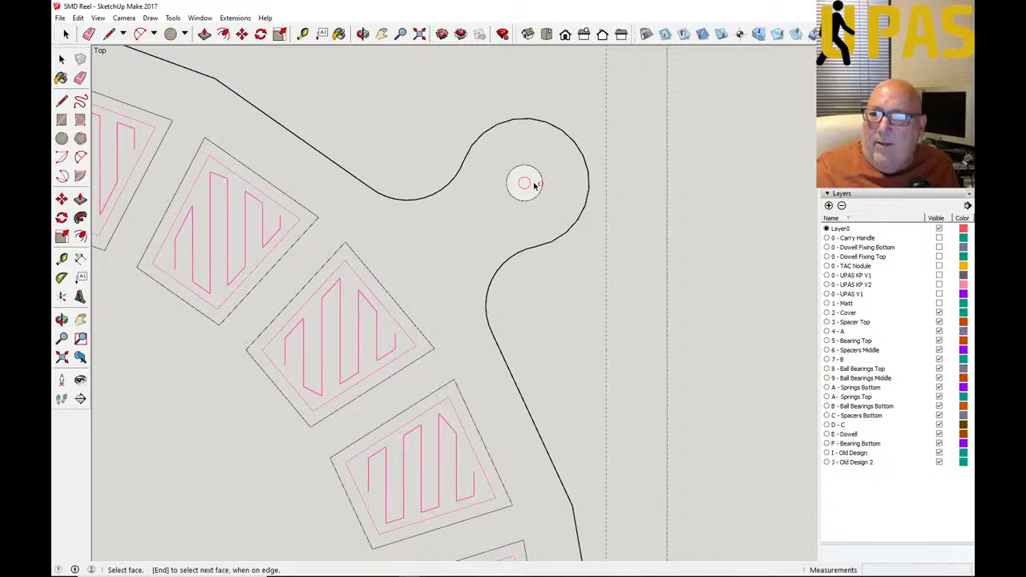
Step: Add an inside cut to the hole in the plate's lower-left mounting lug
scroll(601, 193, "down", 4)
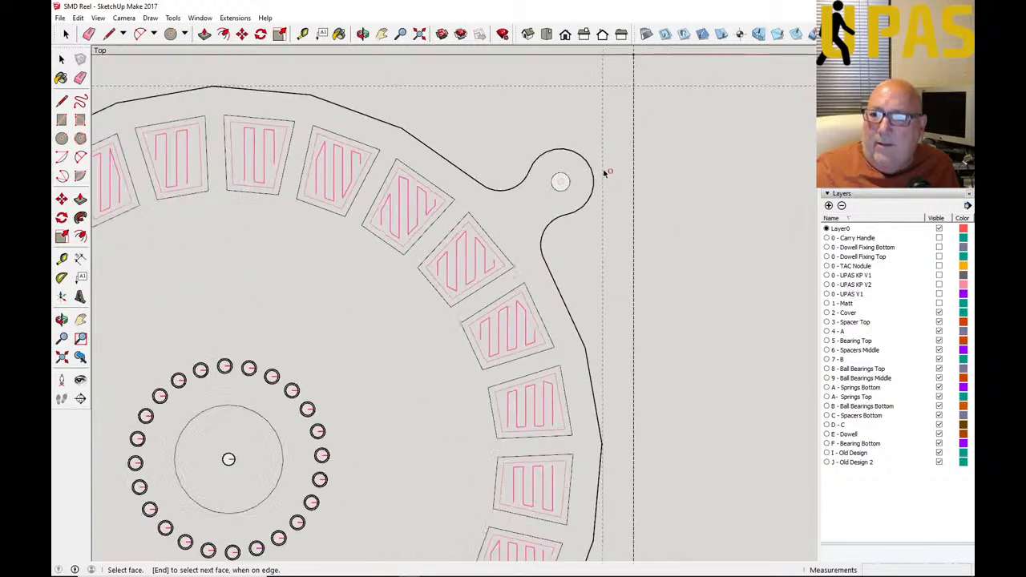
scroll(631, 153, "down", 4)
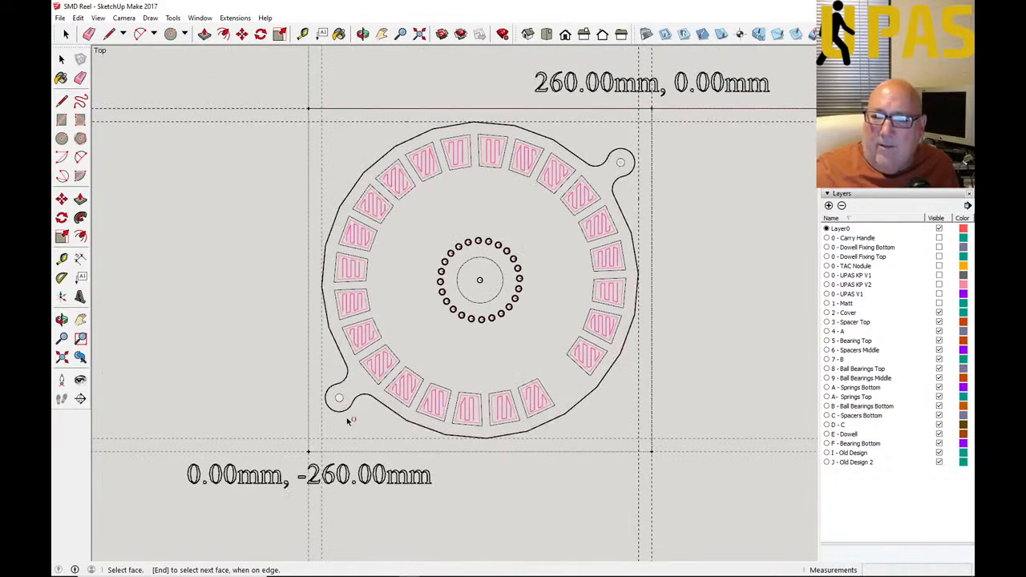
scroll(303, 415, "up", 5)
scroll(302, 416, "up", 6)
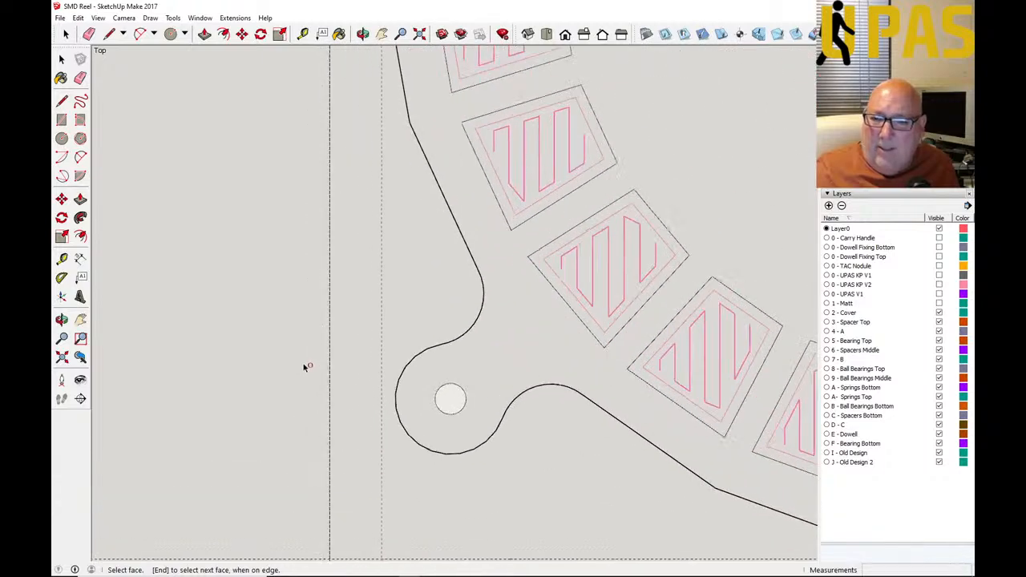
scroll(289, 373, "down", 3)
scroll(288, 374, "down", 5)
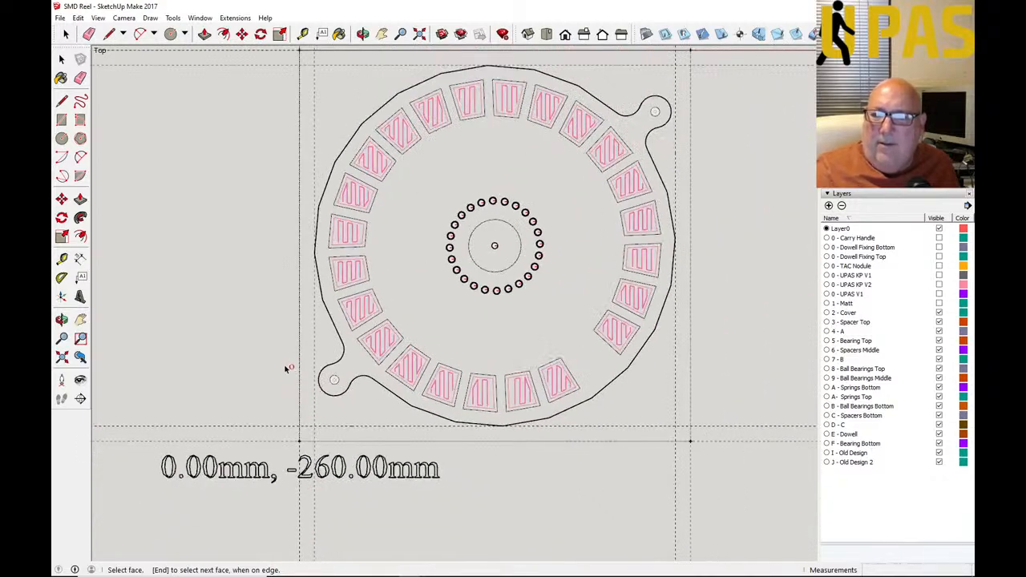
Step: Add an outside cut around the plate's full outer profile, including both mounting lugs, and save the model
left_click(336, 338)
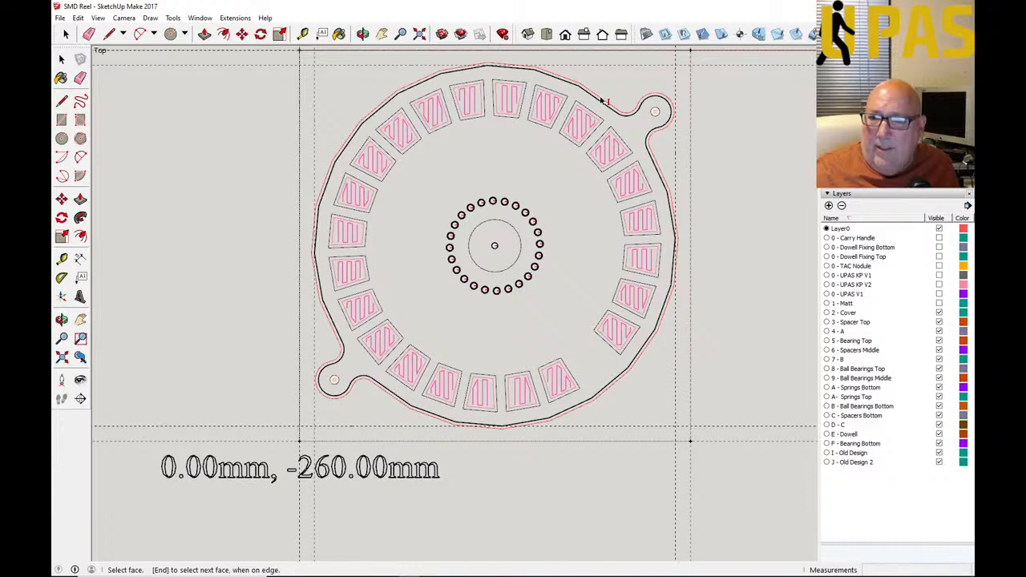
left_click(602, 100)
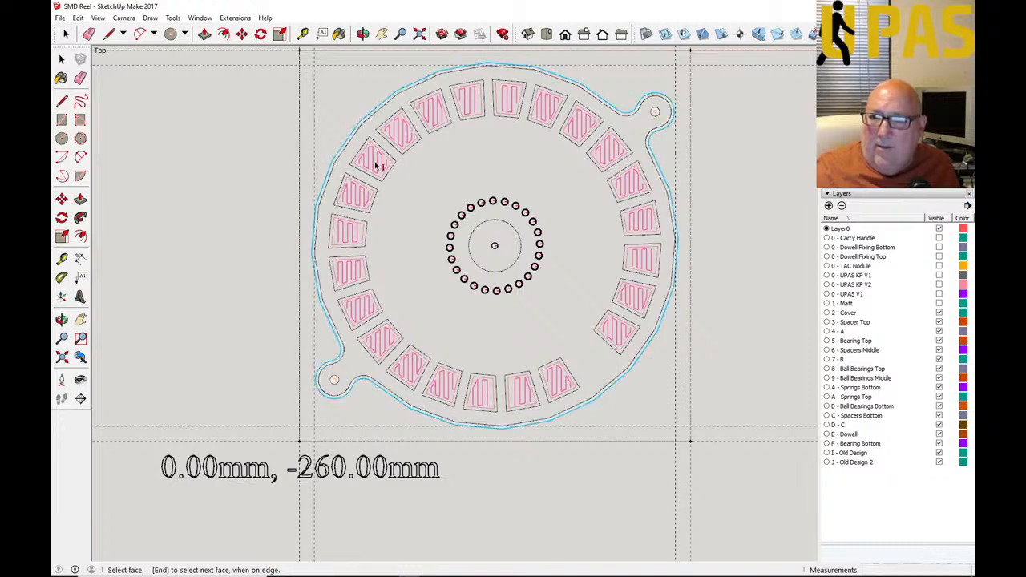
scroll(249, 247, "down", 2)
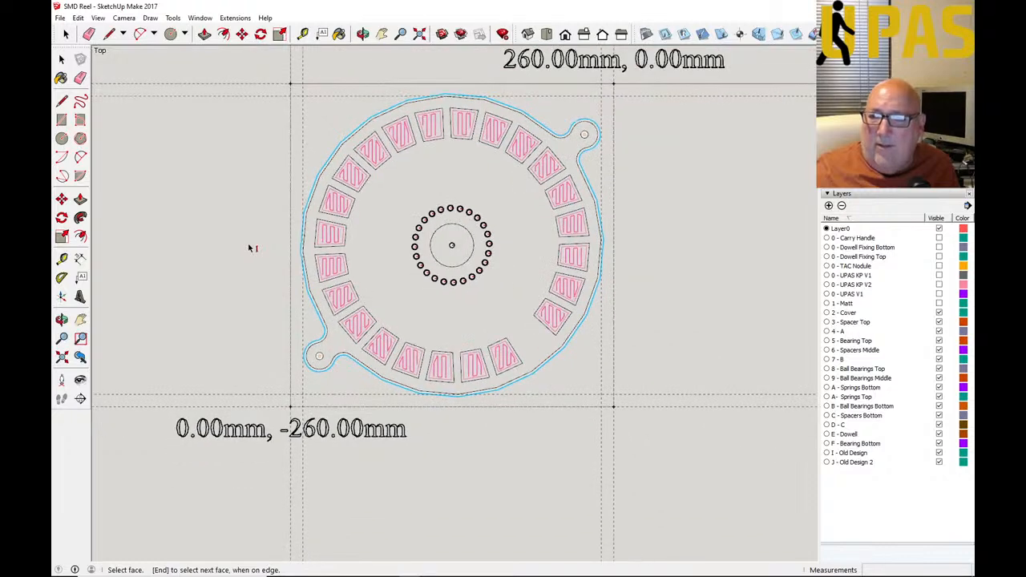
left_click(60, 17)
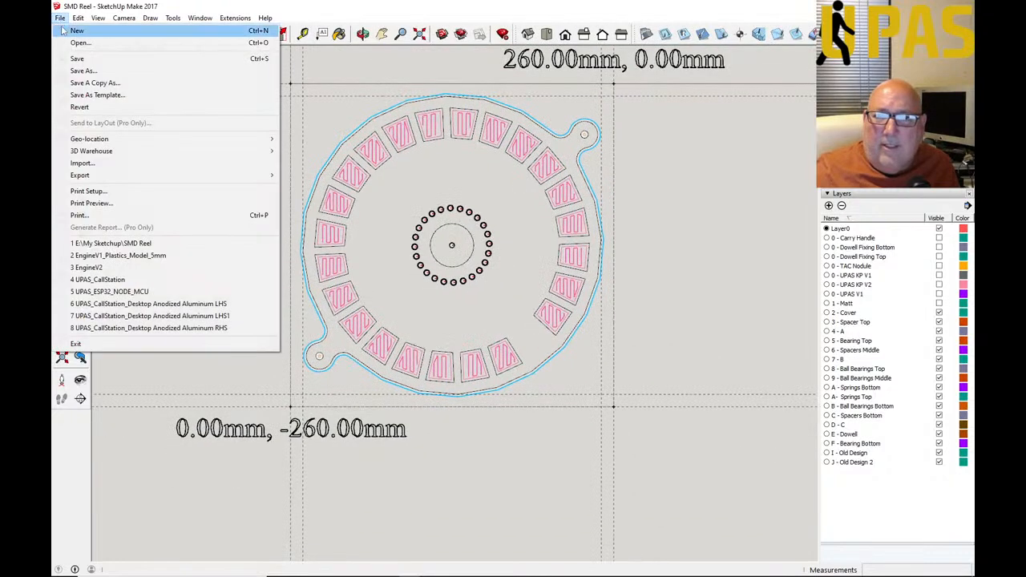
left_click(84, 60)
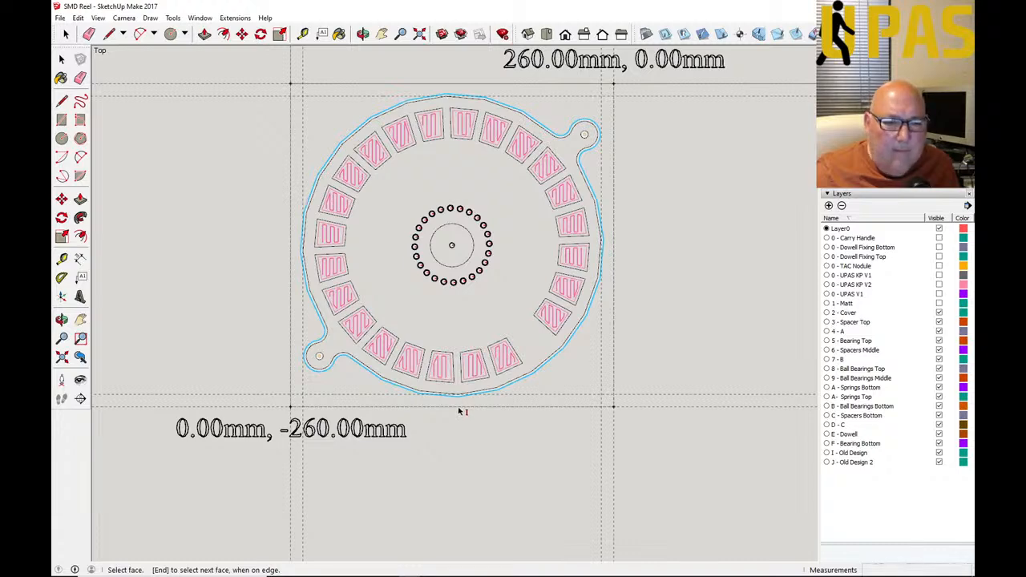
Step: Check the outside cut along the plate's lower edge and save the model again
scroll(461, 411, "up", 6)
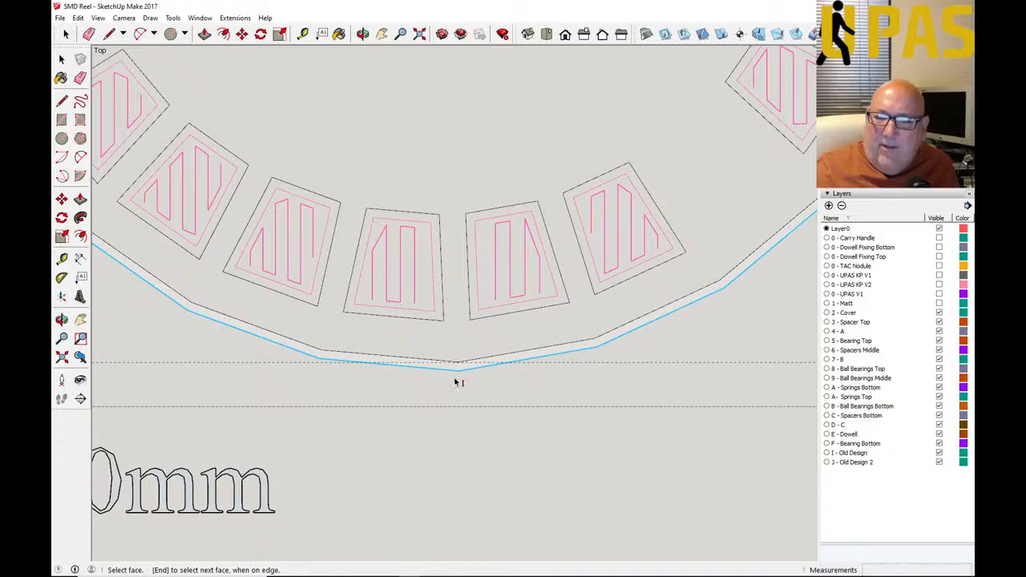
scroll(473, 384, "down", 3)
scroll(521, 386, "up", 1)
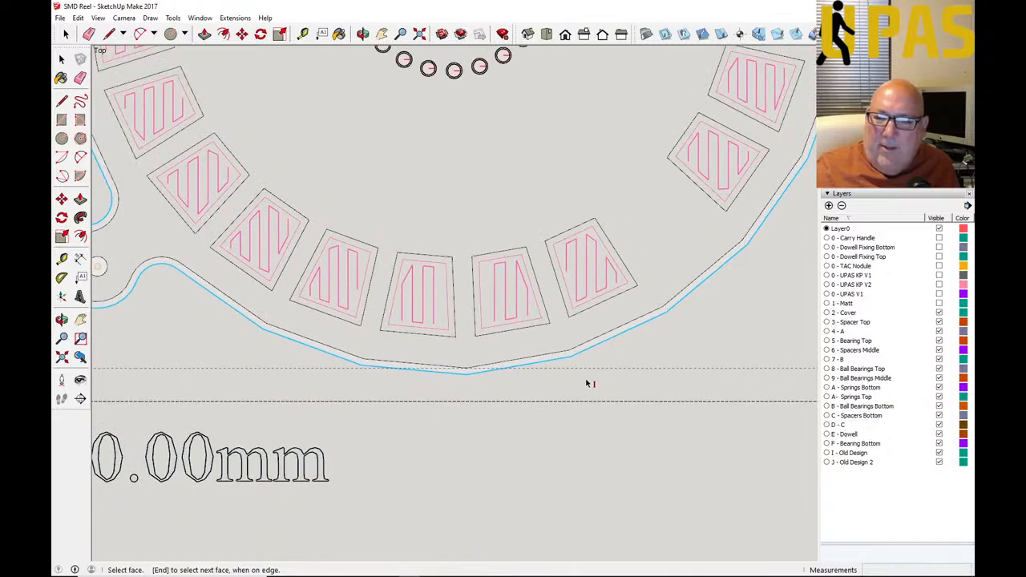
scroll(585, 382, "down", 2)
scroll(602, 371, "down", 1)
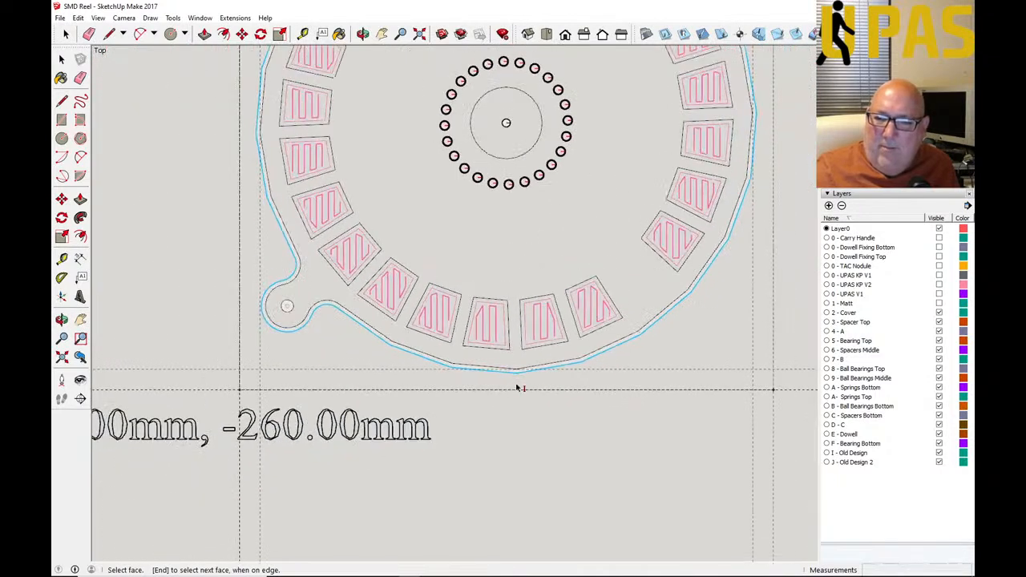
scroll(419, 386, "down", 4)
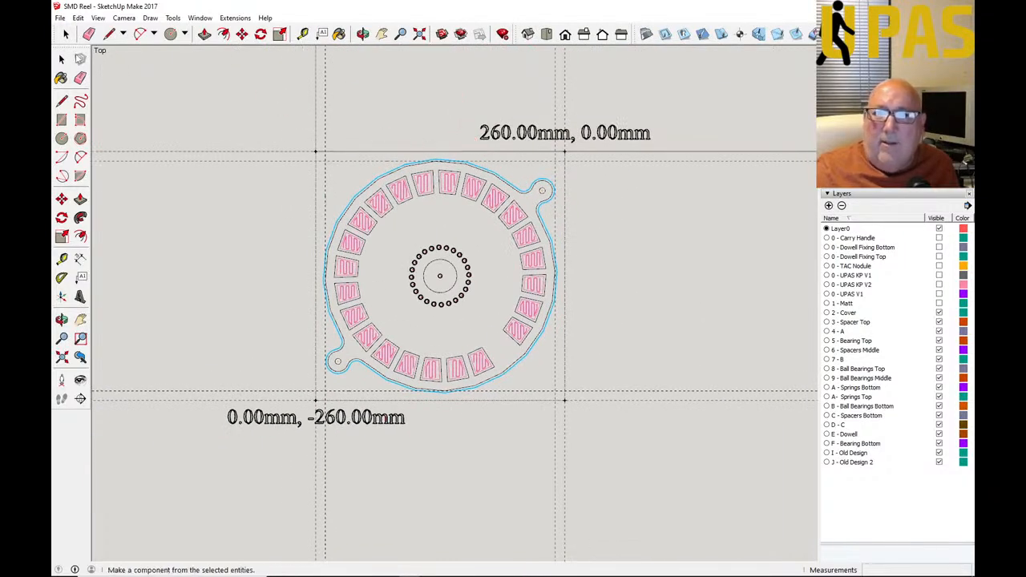
left_click(62, 60)
scroll(254, 232, "up", 2)
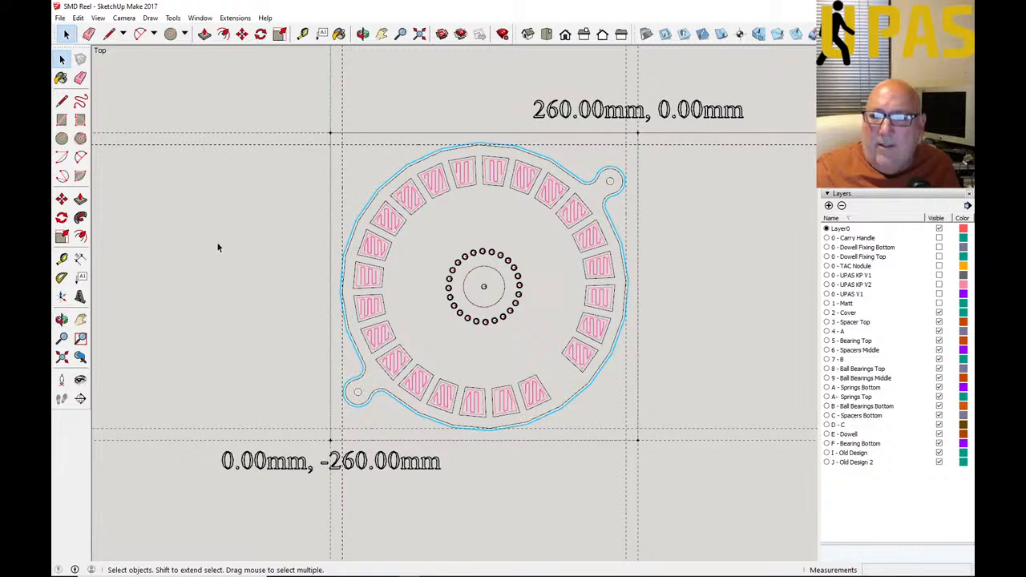
left_click(60, 18)
left_click(80, 59)
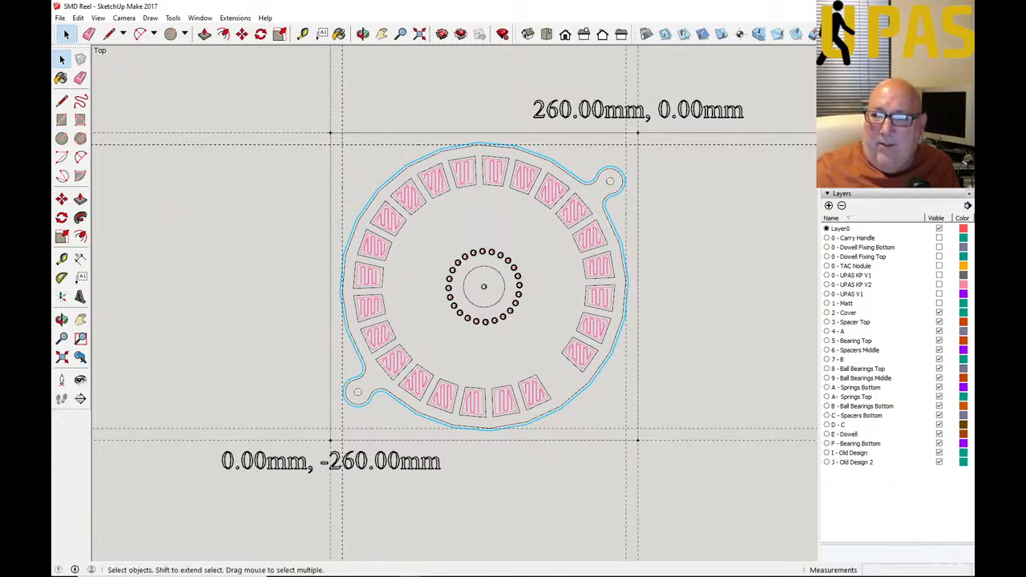
Step: Generate the G-code and save it as SMD Reel_Bottom Tier.cnc in the My Sketchup folder, replacing the existing file
left_click(882, 33)
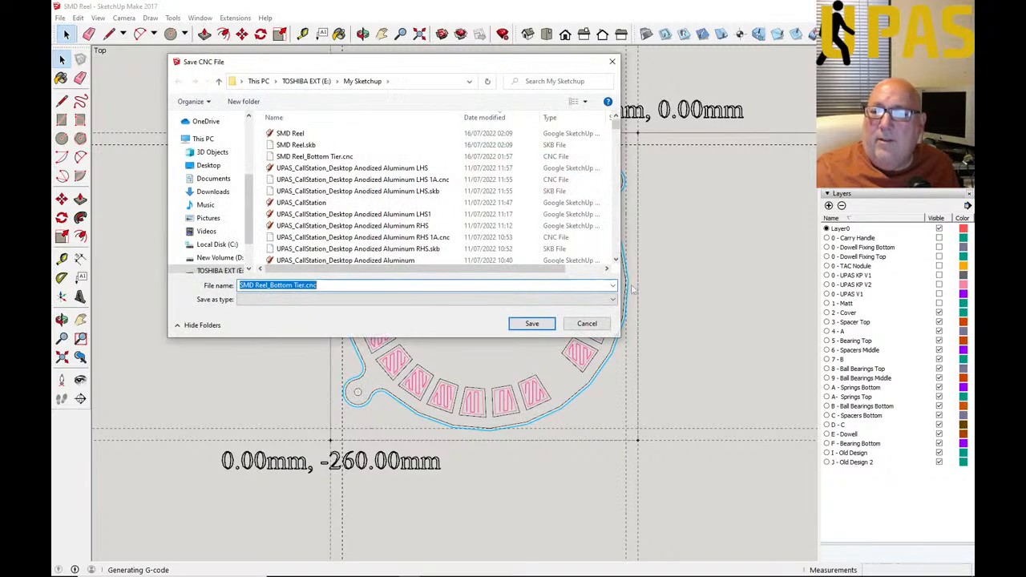
left_click(535, 323)
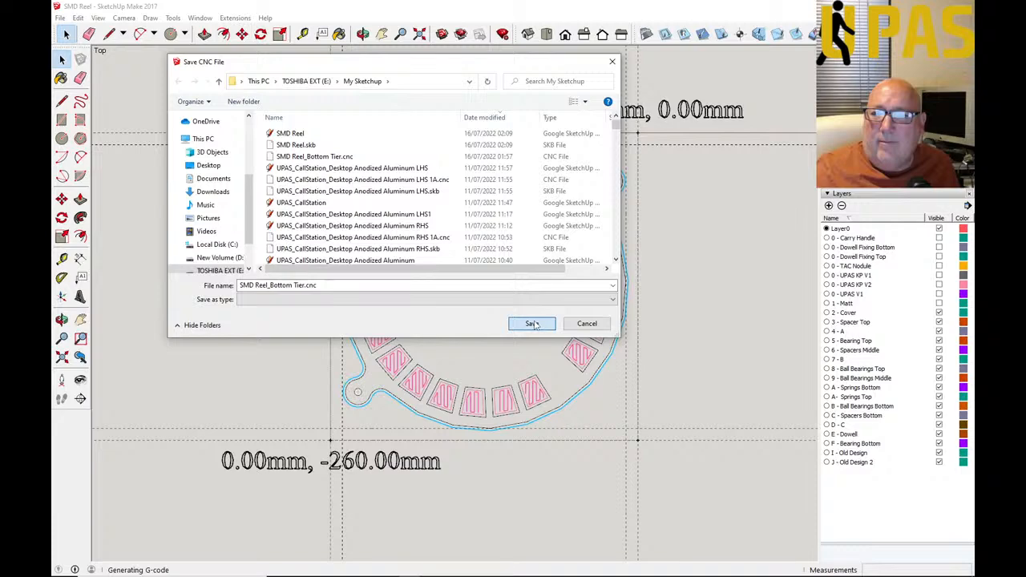
left_click(534, 324)
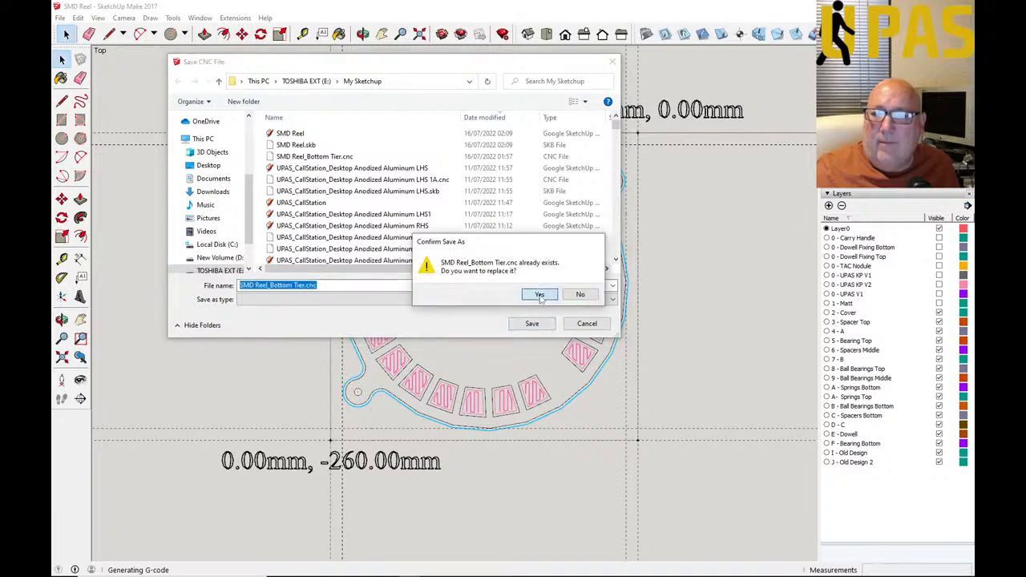
left_click(538, 299)
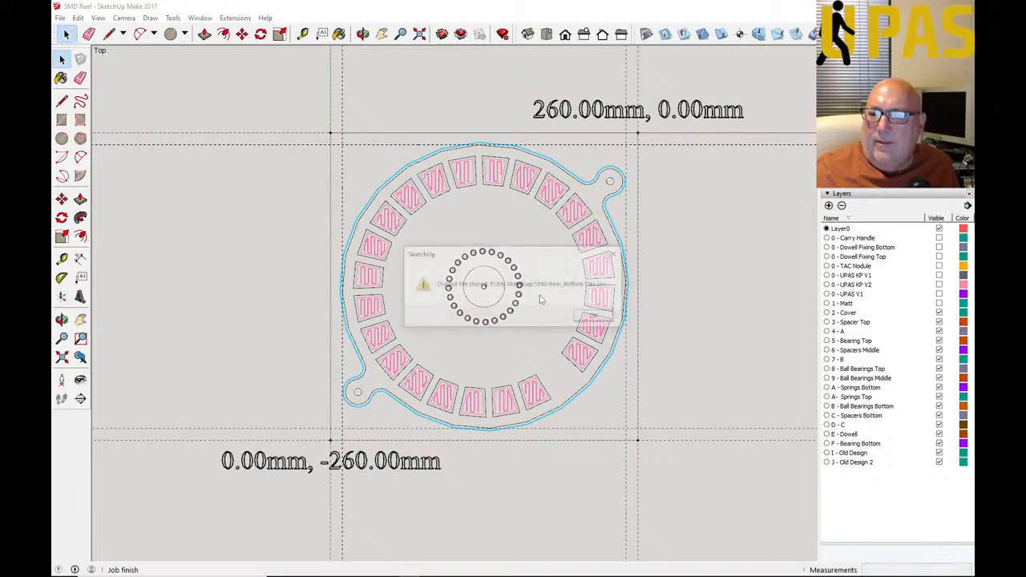
left_click(594, 317)
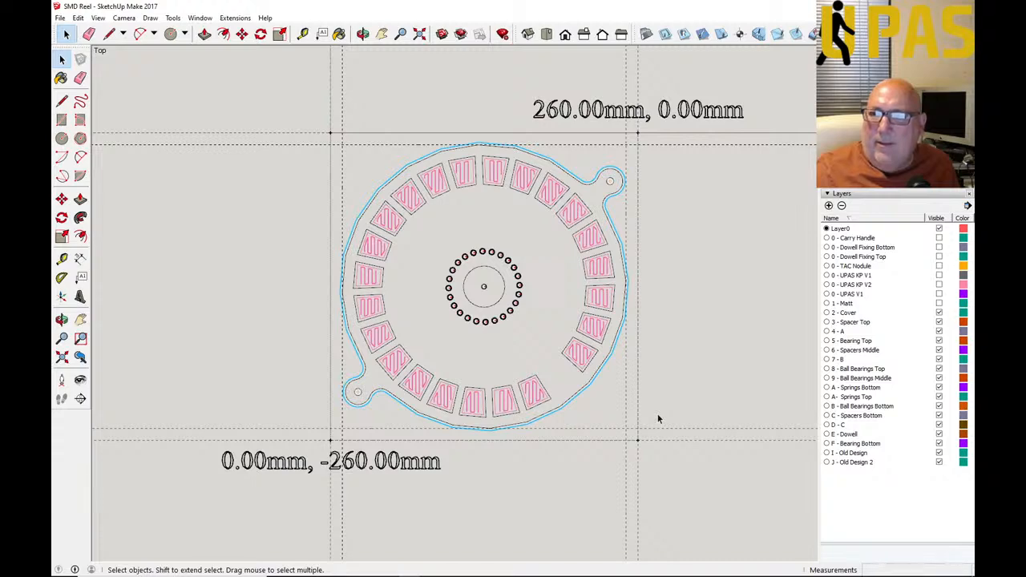
Step: Open the Phlatboyz machining parameters for review and close them without making changes
scroll(464, 389, "down", 1)
scroll(453, 389, "up", 2)
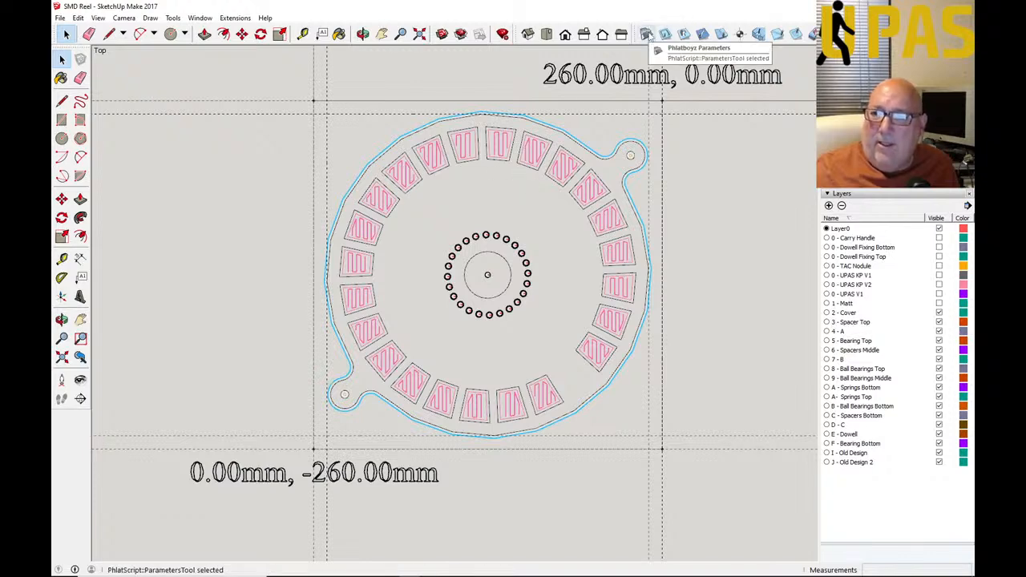
left_click(646, 34)
left_click(557, 74)
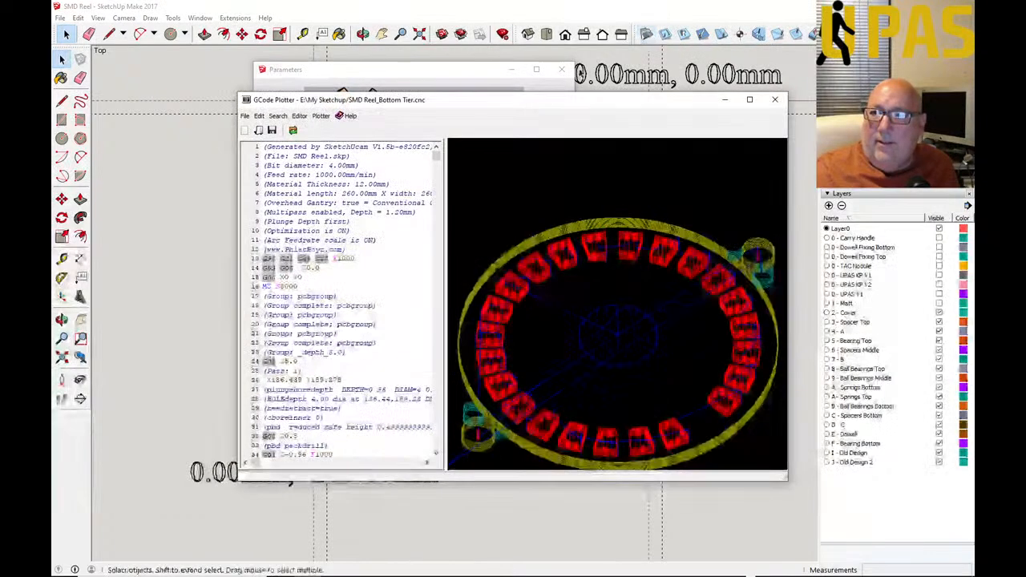
left_click(559, 72)
left_click(559, 72)
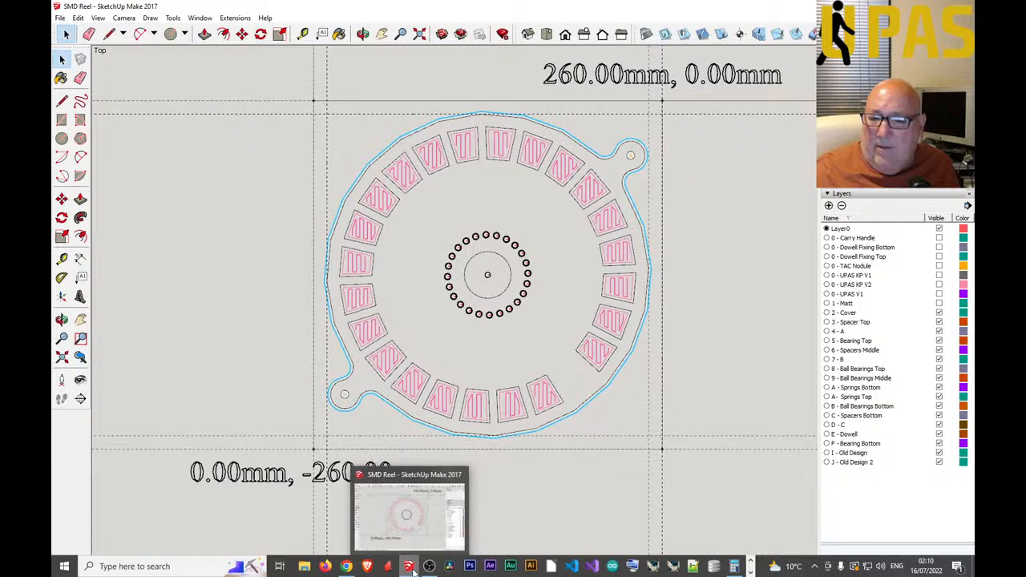
Step: Switch to GCode Plotter and examine the toolpaths for the lower-left mounting lug, outer profile, pockets and centre ring
mouse_move(437, 568)
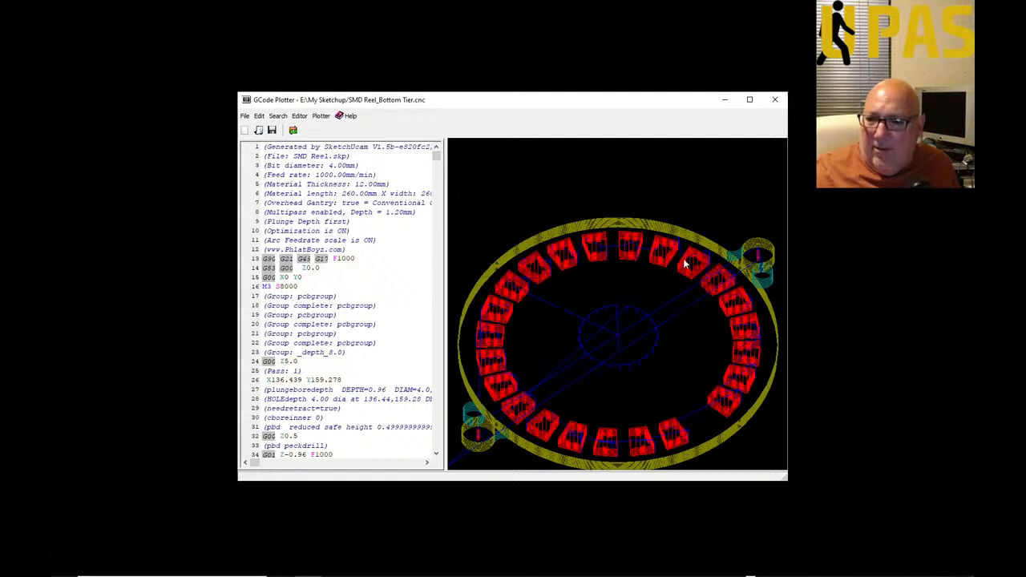
scroll(478, 426, "up", 5)
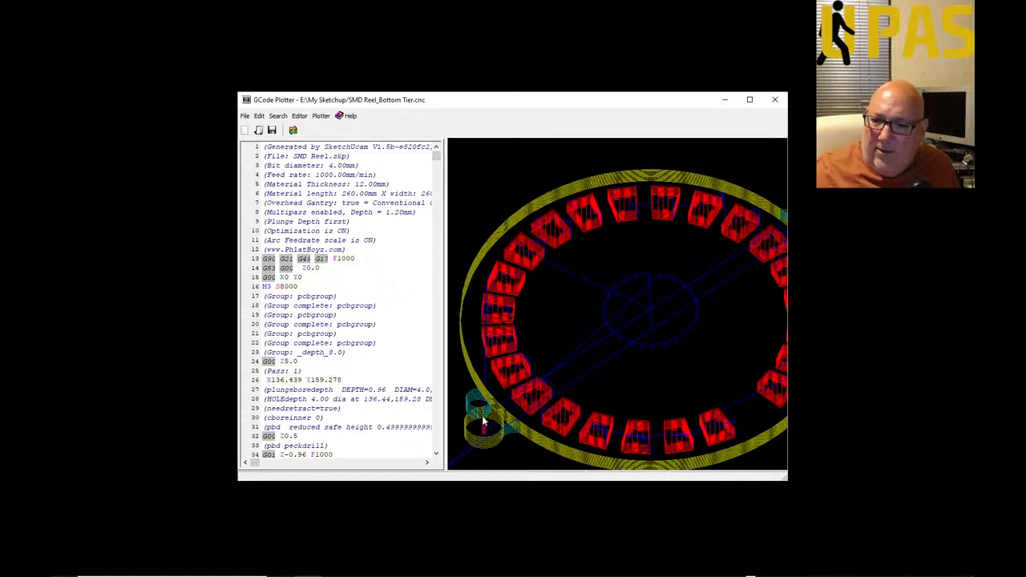
scroll(494, 405, "up", 5)
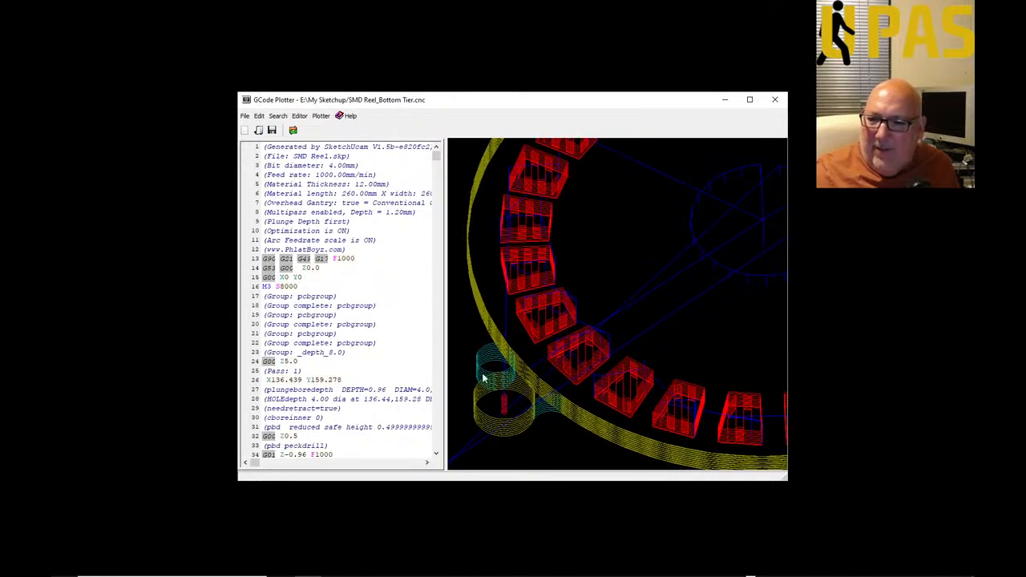
scroll(542, 416, "up", 2)
scroll(553, 403, "up", 1)
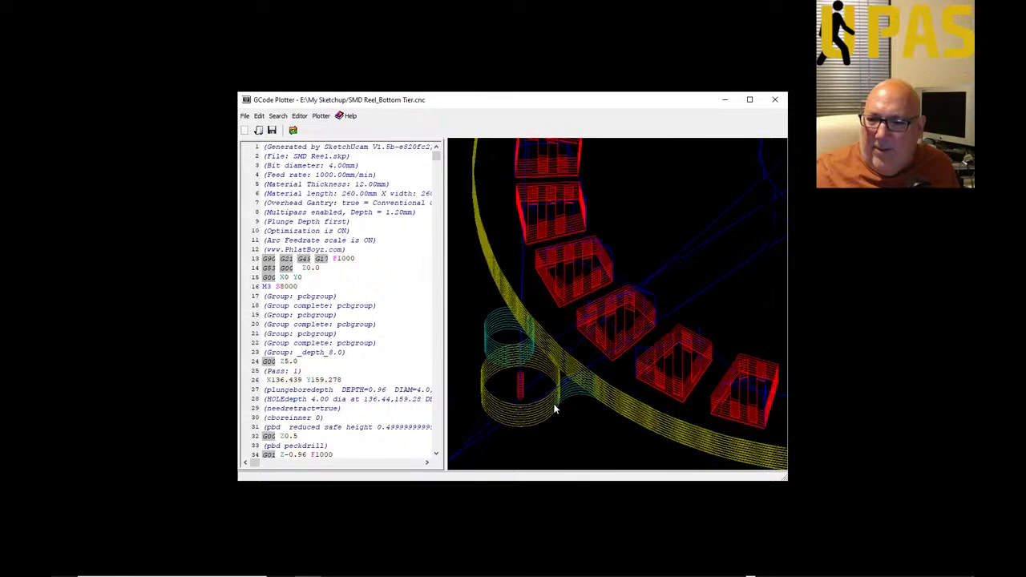
scroll(476, 388, "up", 1)
scroll(476, 389, "down", 1)
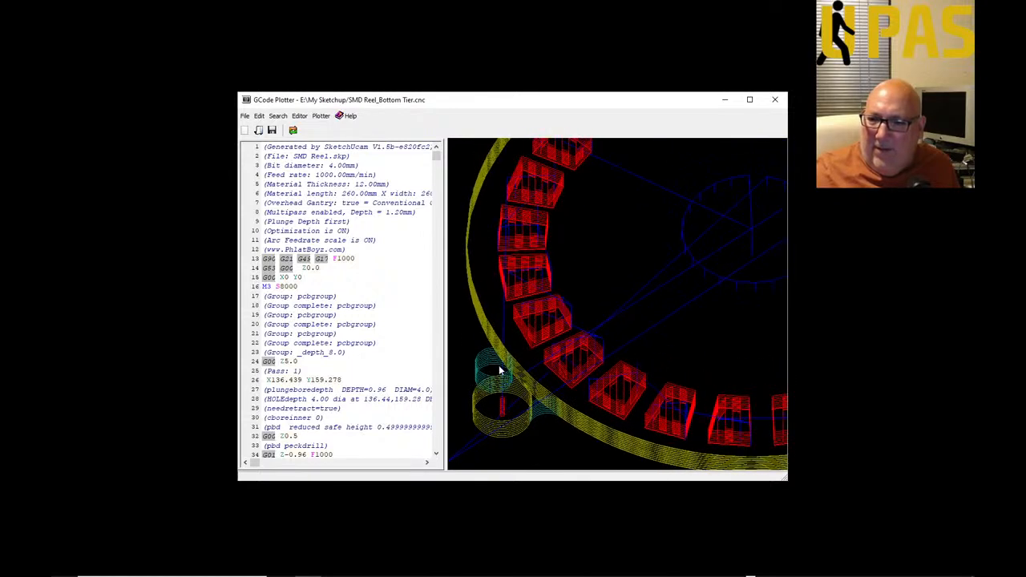
scroll(484, 414, "down", 2)
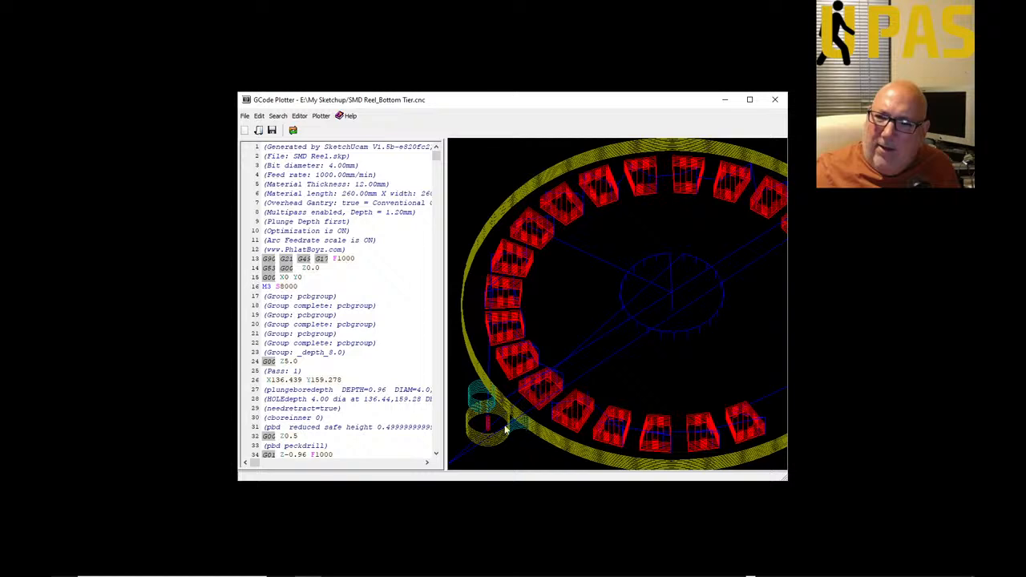
scroll(483, 420, "down", 3)
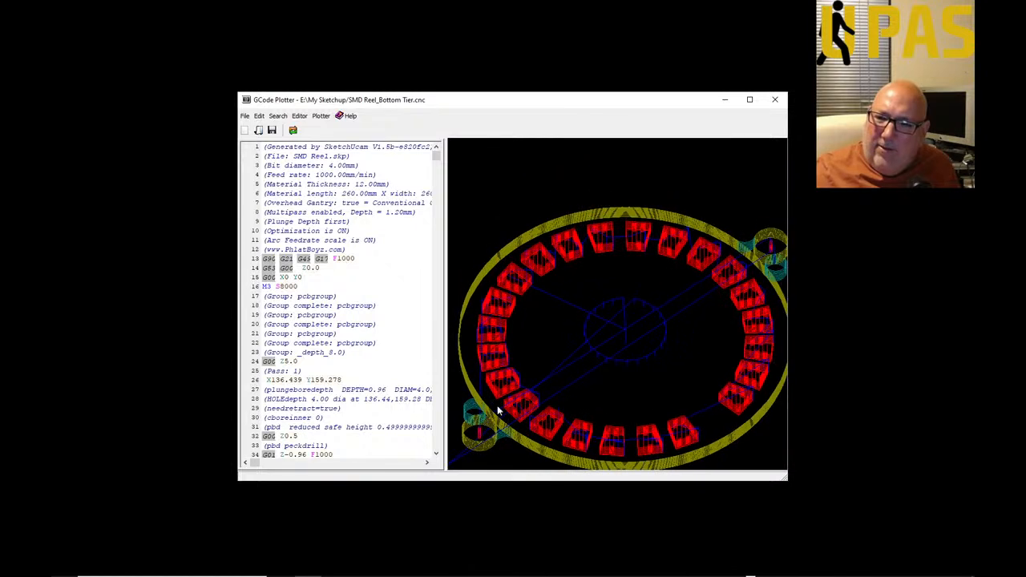
scroll(497, 411, "down", 1)
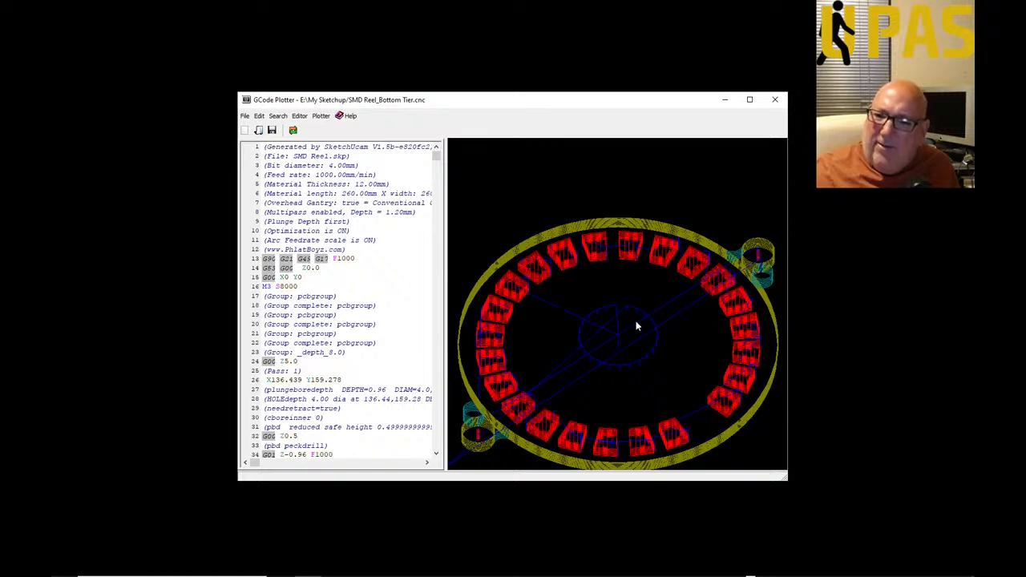
Step: Review the whole plate's plotted toolpaths and close GCode Plotter
scroll(637, 321, "down", 1)
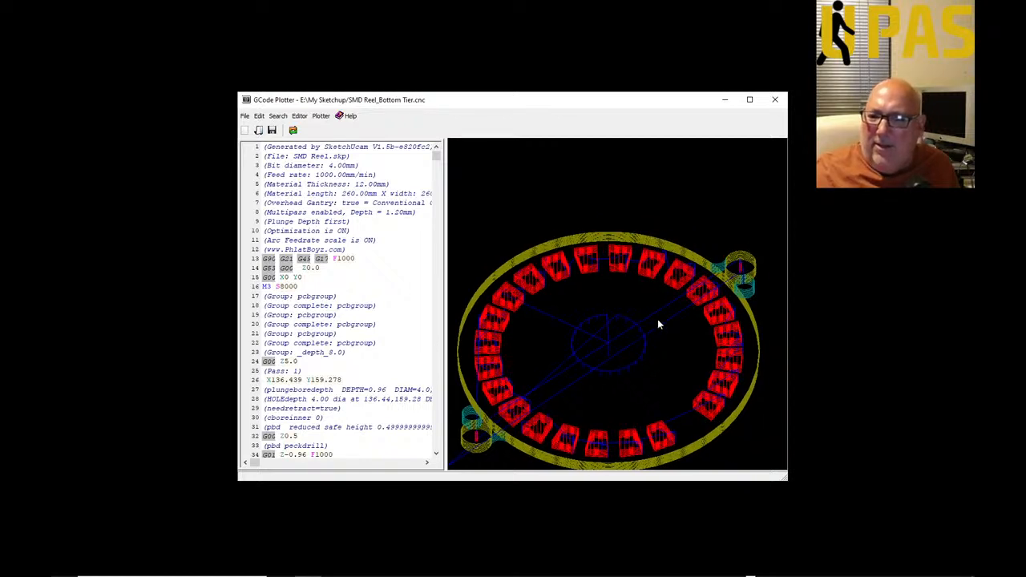
scroll(679, 311, "down", 1)
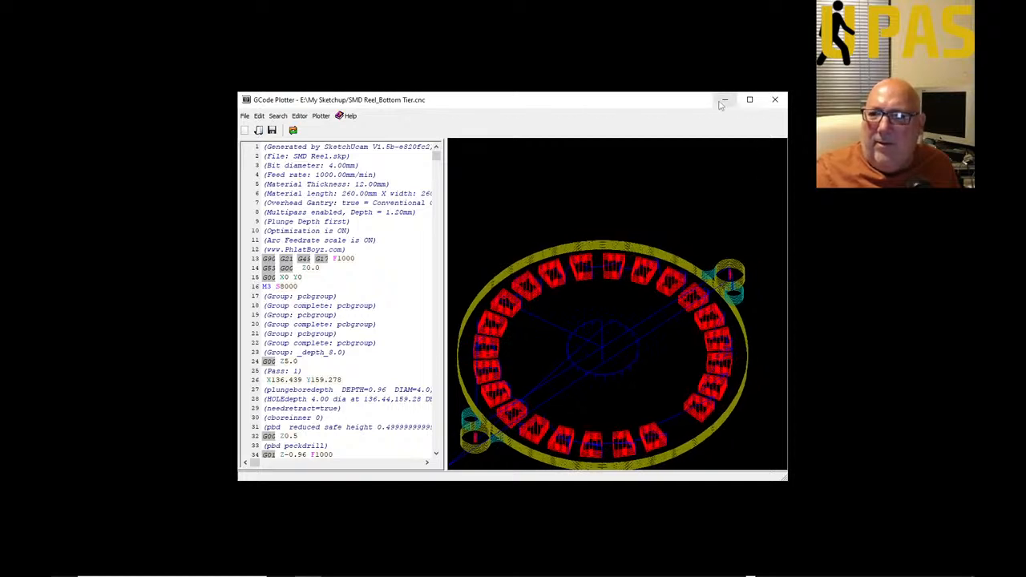
left_click(774, 99)
Step: Switch to NC Viewer in the browser and load SMD Reel_Bottom Tier.cnc from the My Sketchup folder
mouse_move(430, 568)
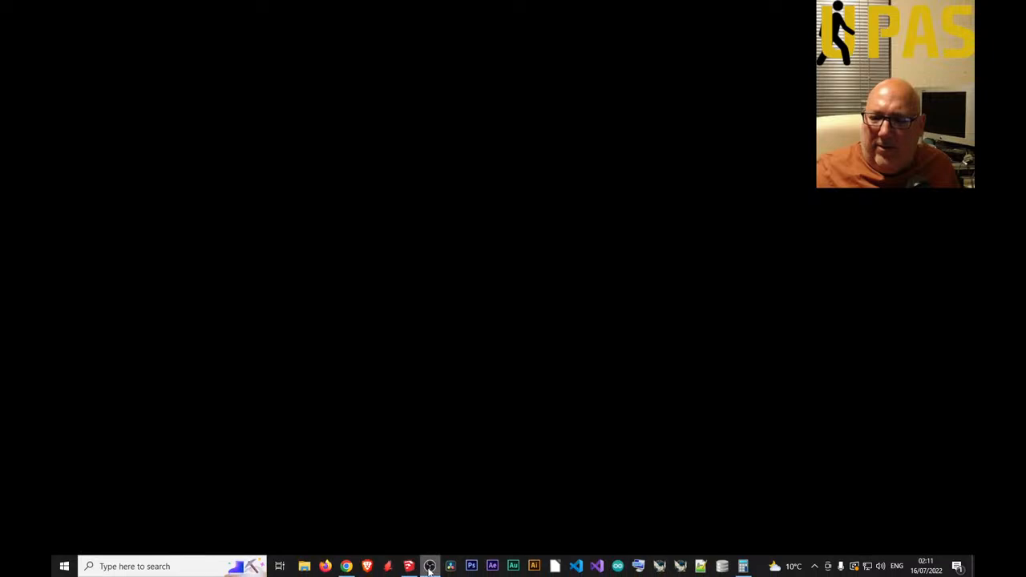
left_click(348, 567)
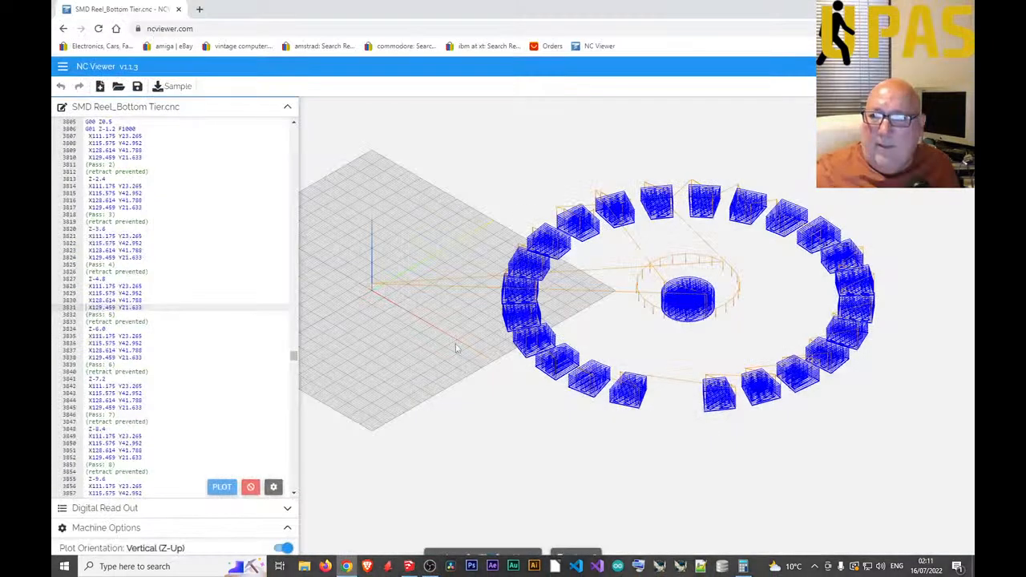
left_click(117, 86)
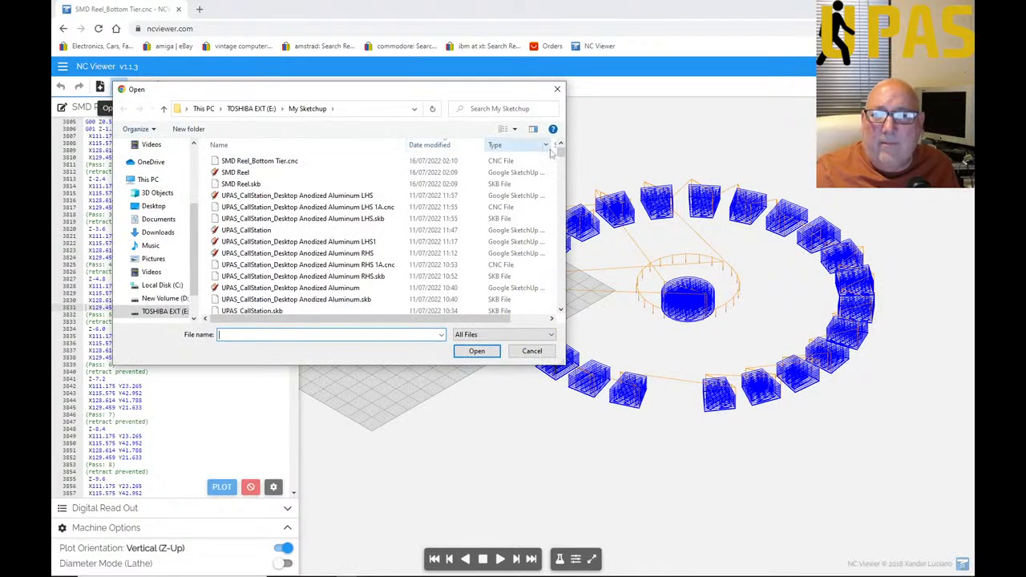
mouse_move(560, 153)
left_mouse_down()
mouse_move(559, 197)
mouse_move(559, 152)
left_mouse_up()
left_click(287, 162)
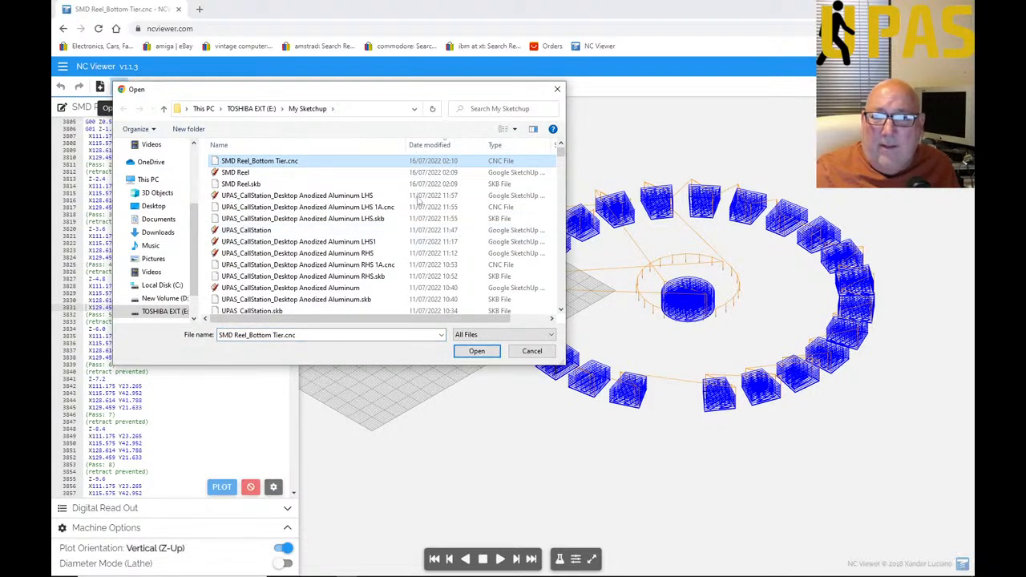
left_click(476, 351)
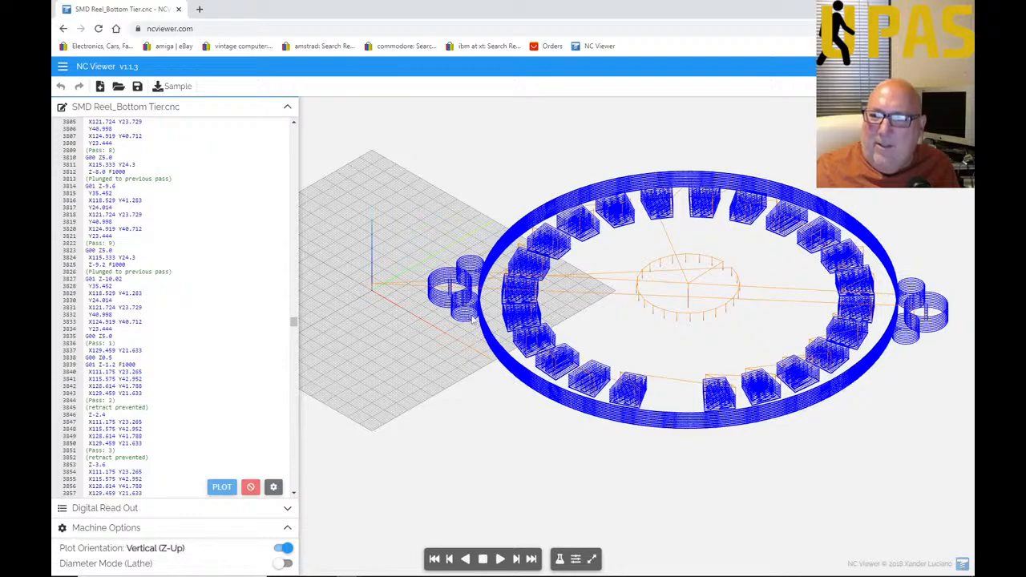
Step: Inspect the outline and lug toolpaths, and run the simulation to follow the drilling of the centre ring holes
scroll(473, 318, "up", 5)
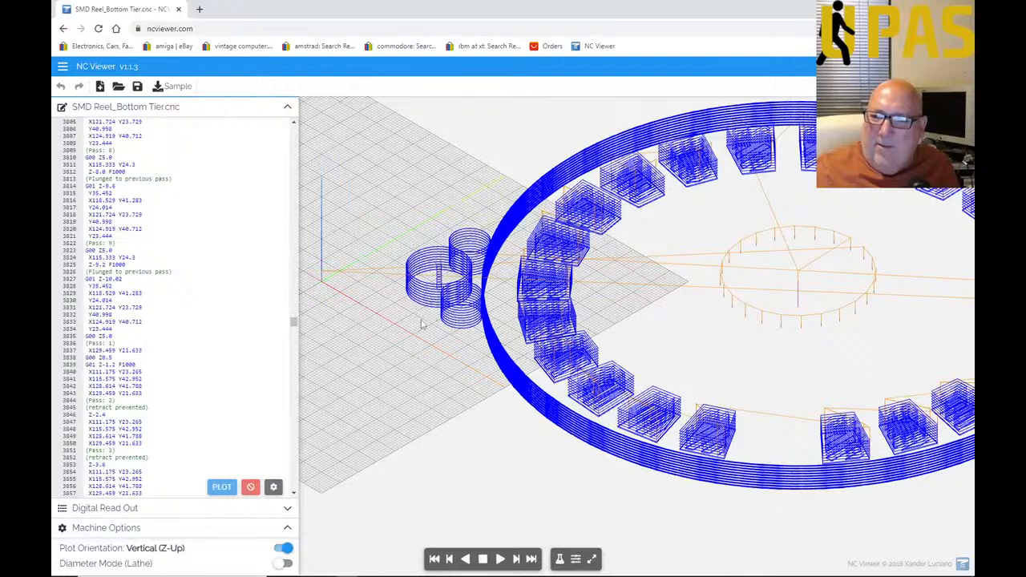
scroll(422, 323, "down", 3)
scroll(422, 323, "down", 2)
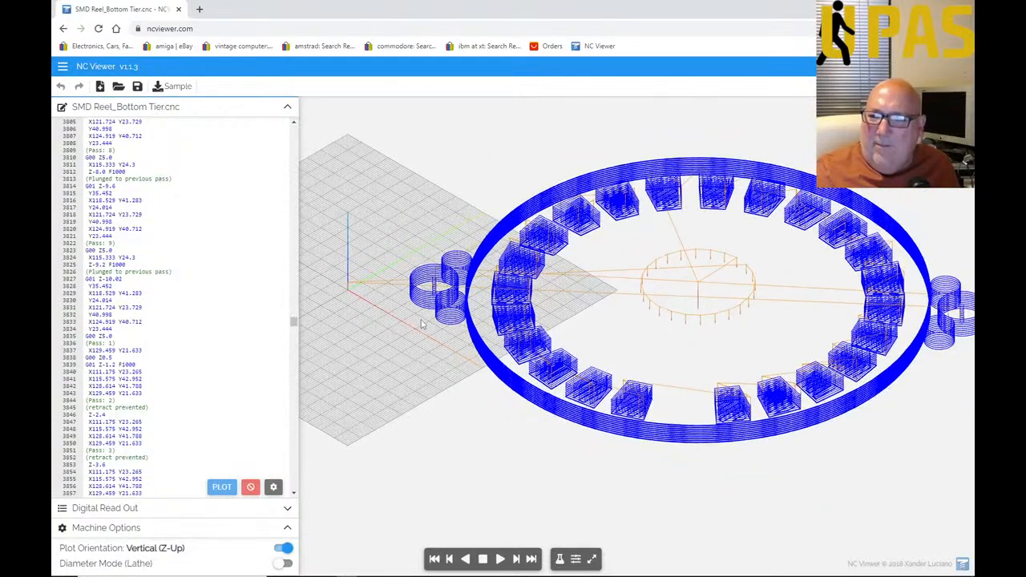
left_click(498, 558)
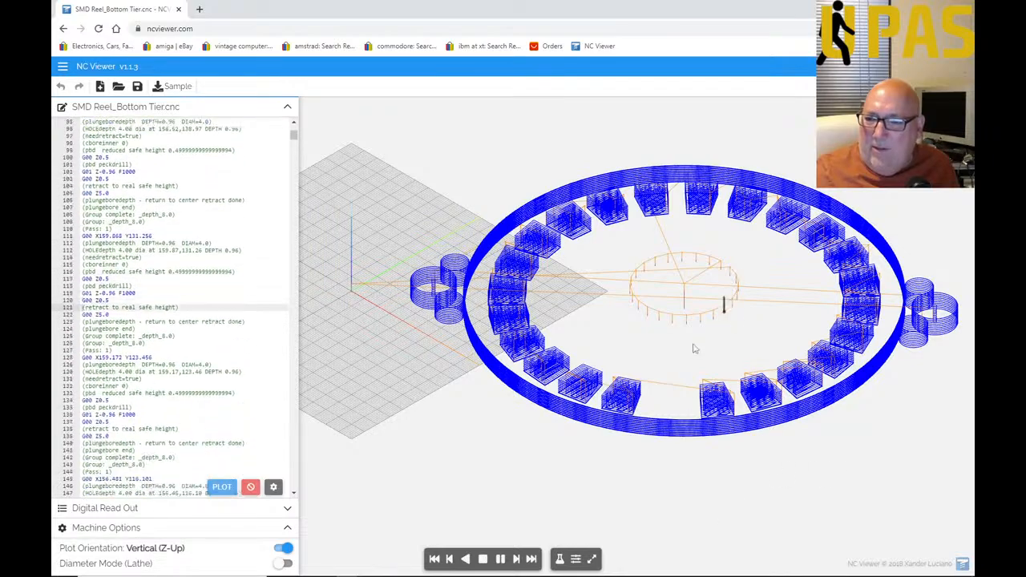
scroll(717, 328, "up", 5)
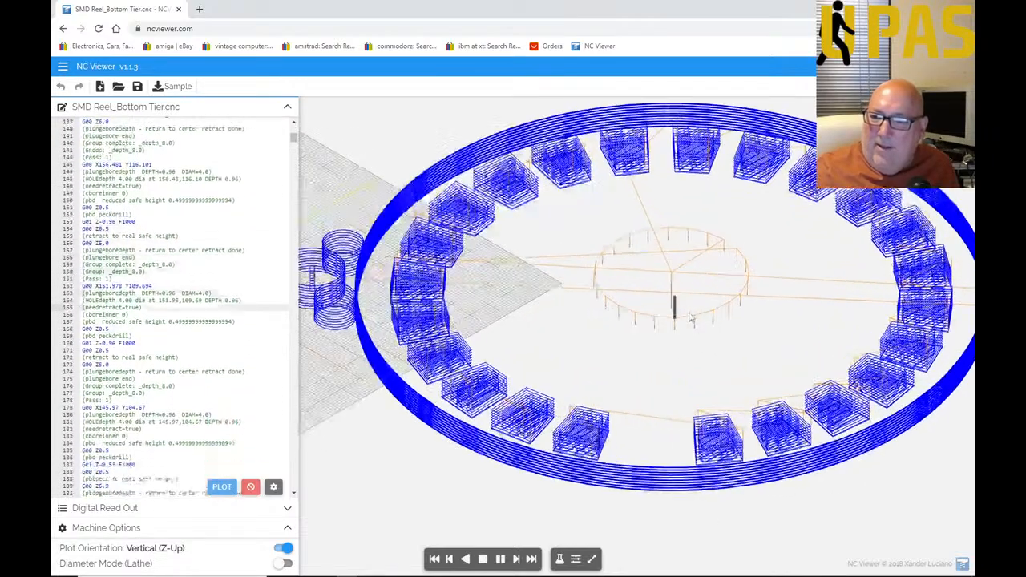
scroll(665, 335, "up", 4)
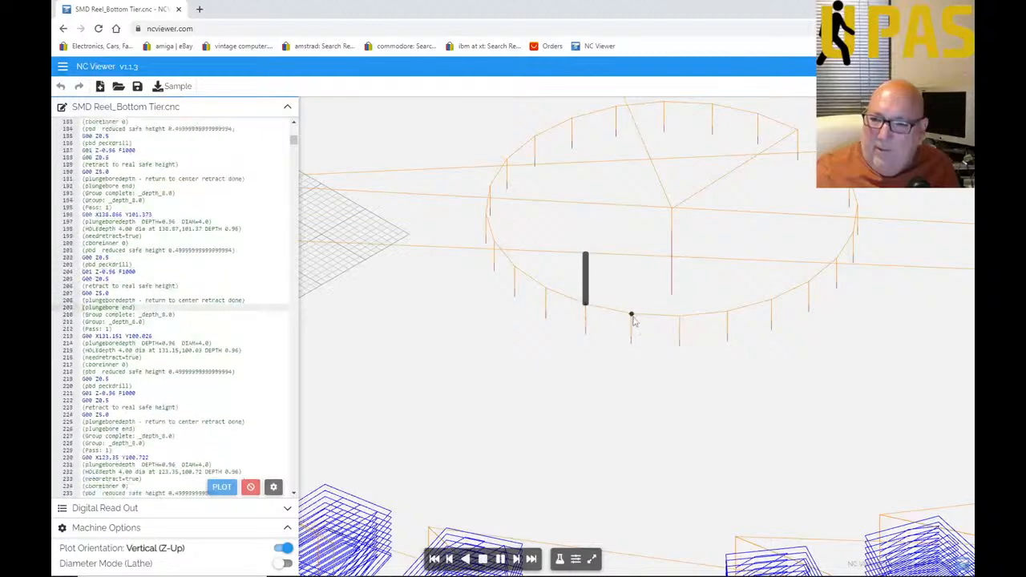
scroll(631, 341, "up", 3)
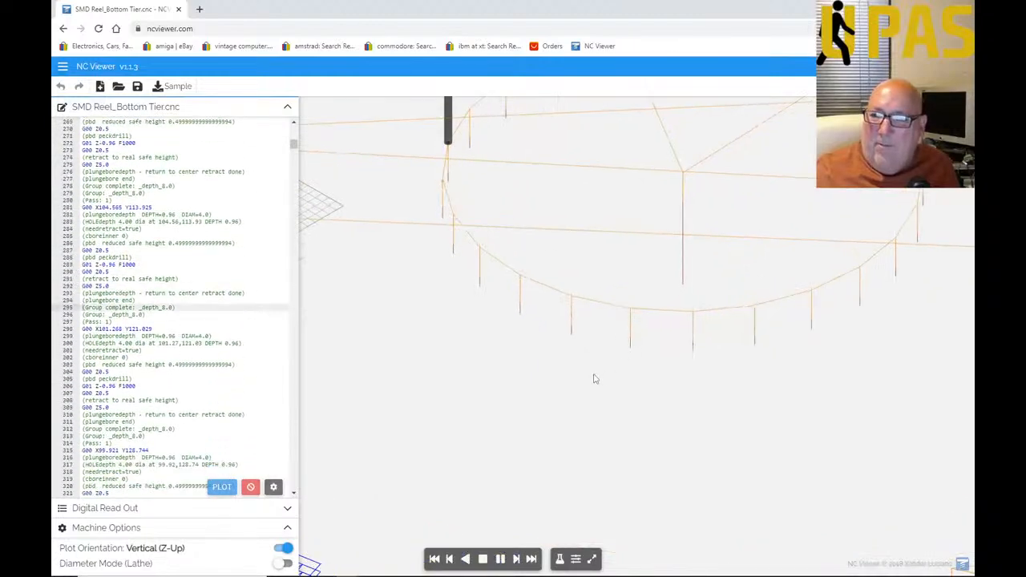
scroll(594, 377, "down", 1)
scroll(594, 379, "down", 5)
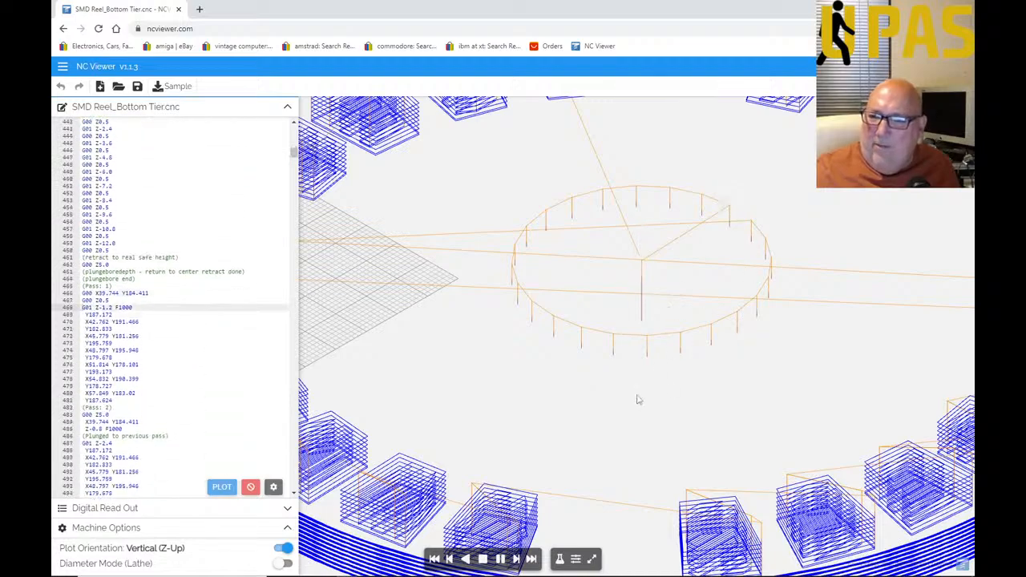
scroll(620, 364, "down", 5)
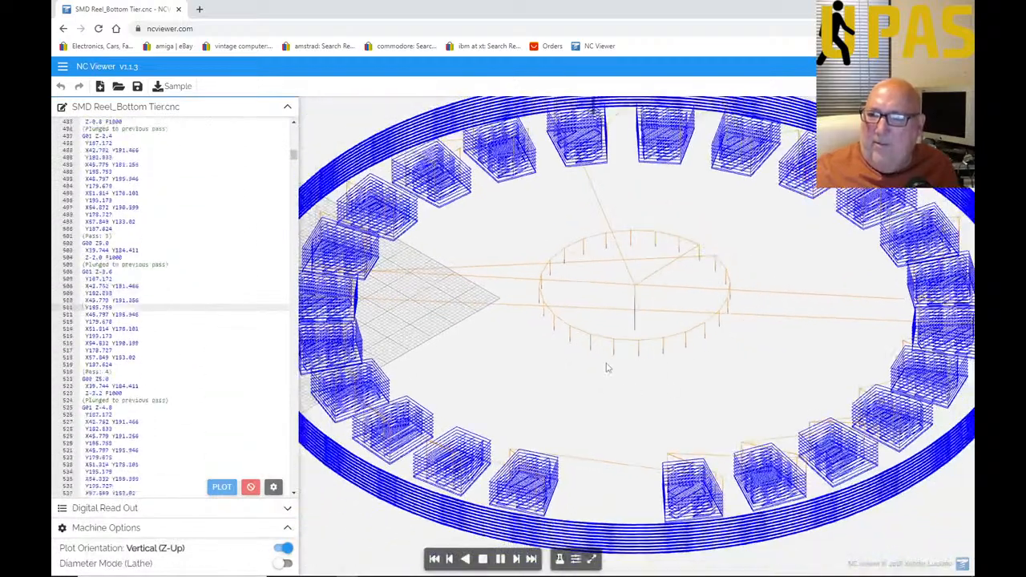
scroll(606, 367, "down", 3)
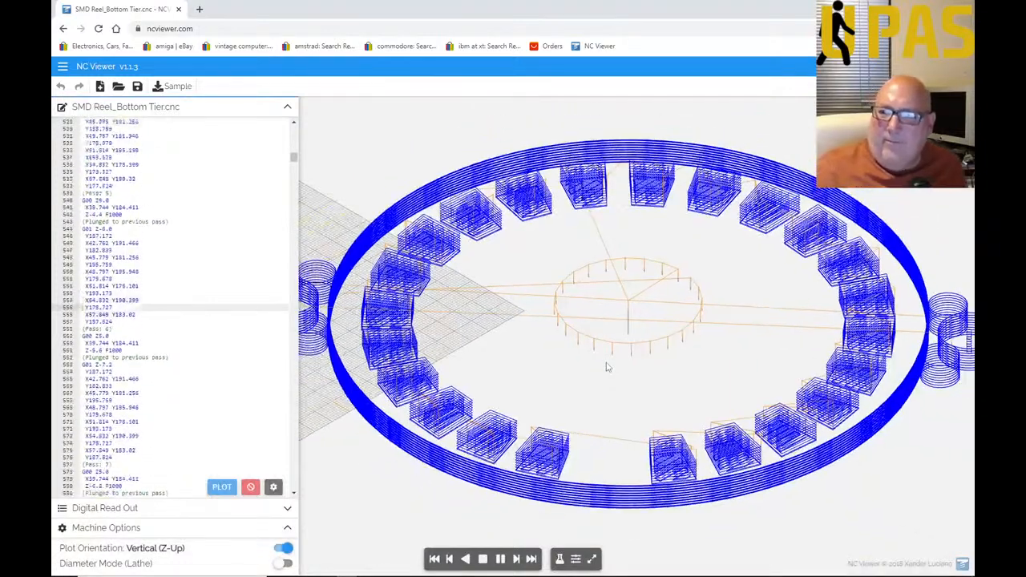
scroll(607, 367, "down", 2)
scroll(607, 367, "down", 2)
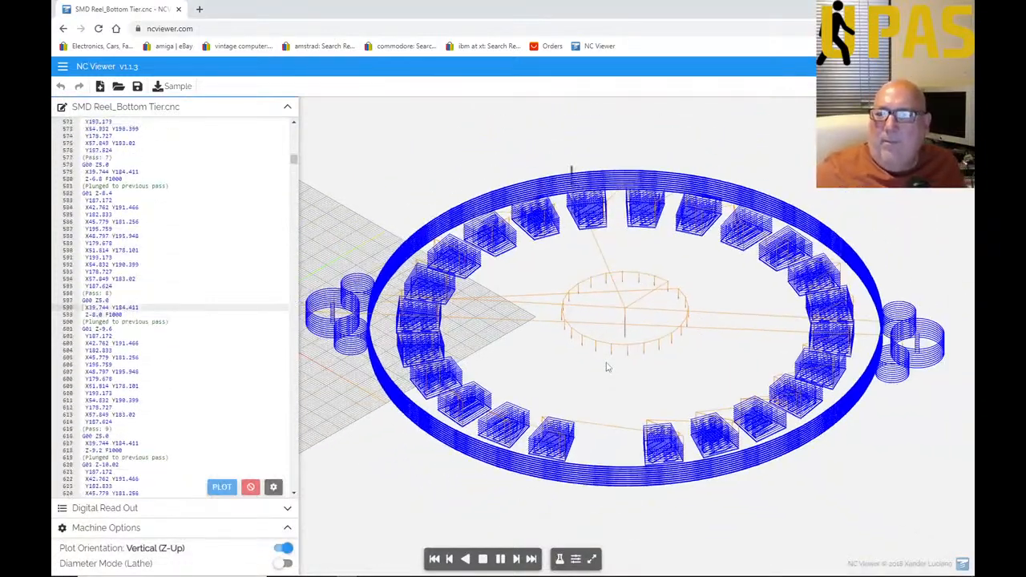
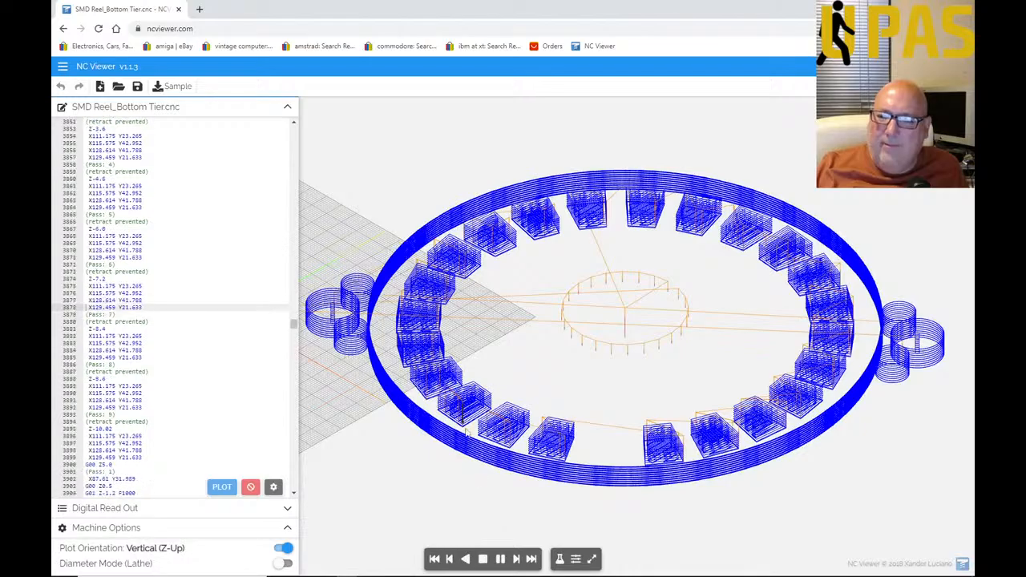
Step: Examine the multi-pass pocket cuts along the plate's lower-left arc while the simulation runs
scroll(463, 423, "up", 5)
scroll(462, 425, "up", 5)
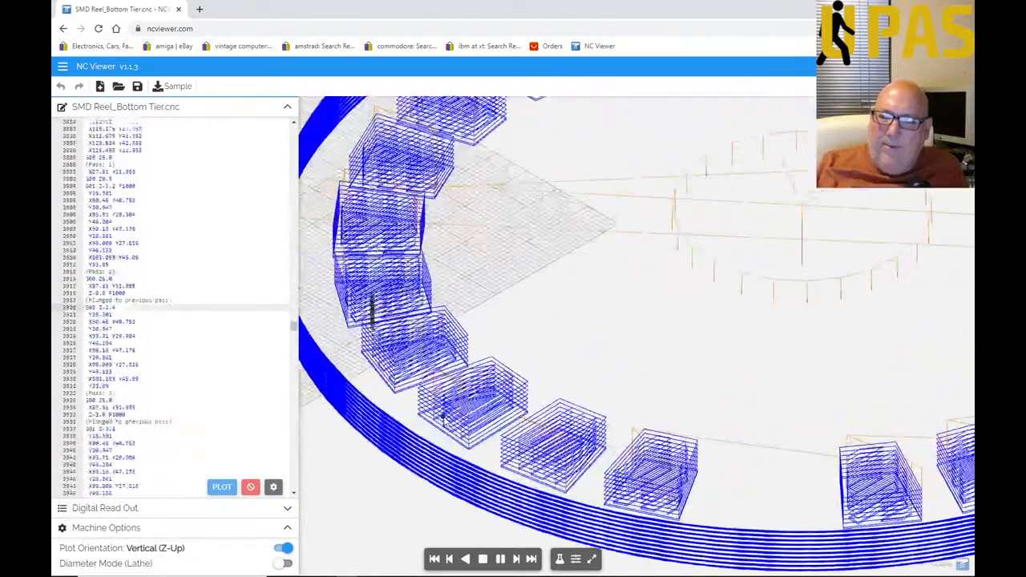
scroll(441, 423, "up", 2)
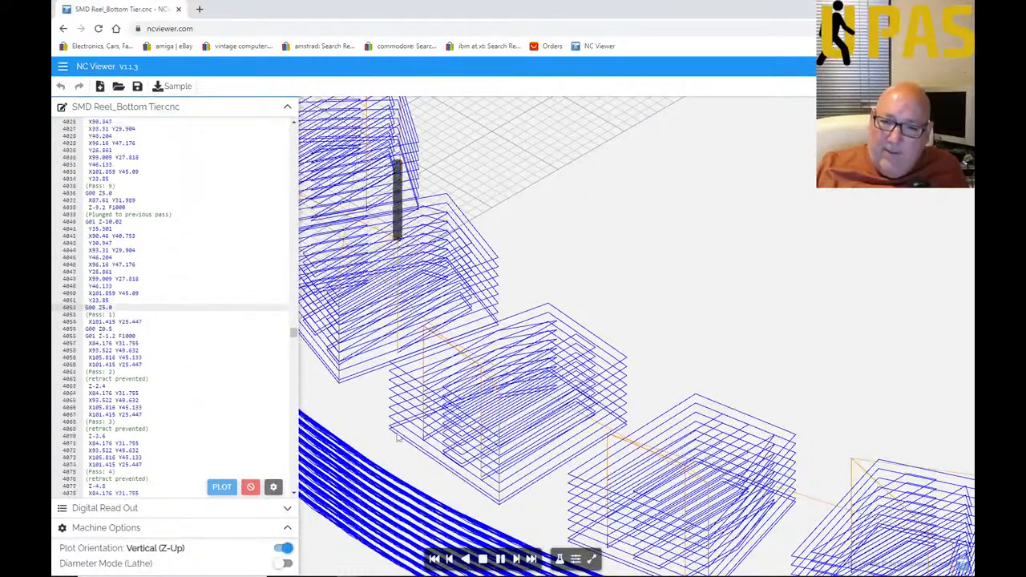
scroll(520, 467, "down", 5)
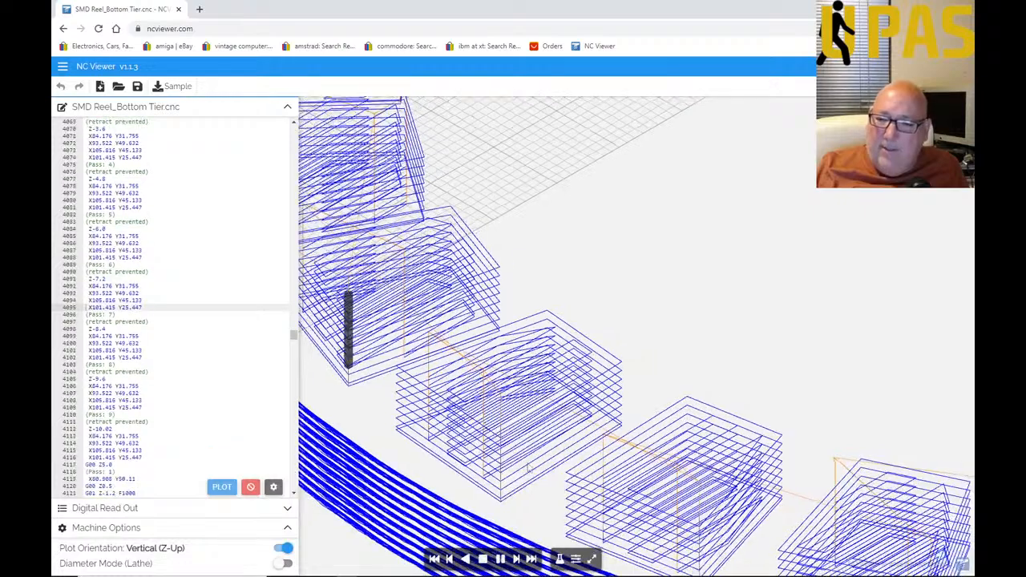
scroll(520, 467, "down", 5)
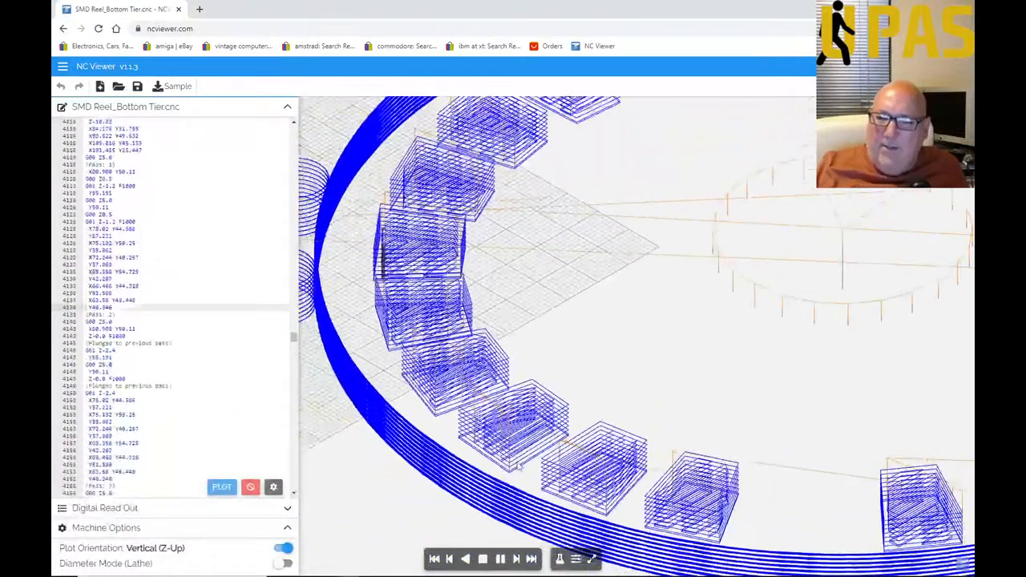
scroll(489, 426, "up", 5)
scroll(485, 425, "up", 2)
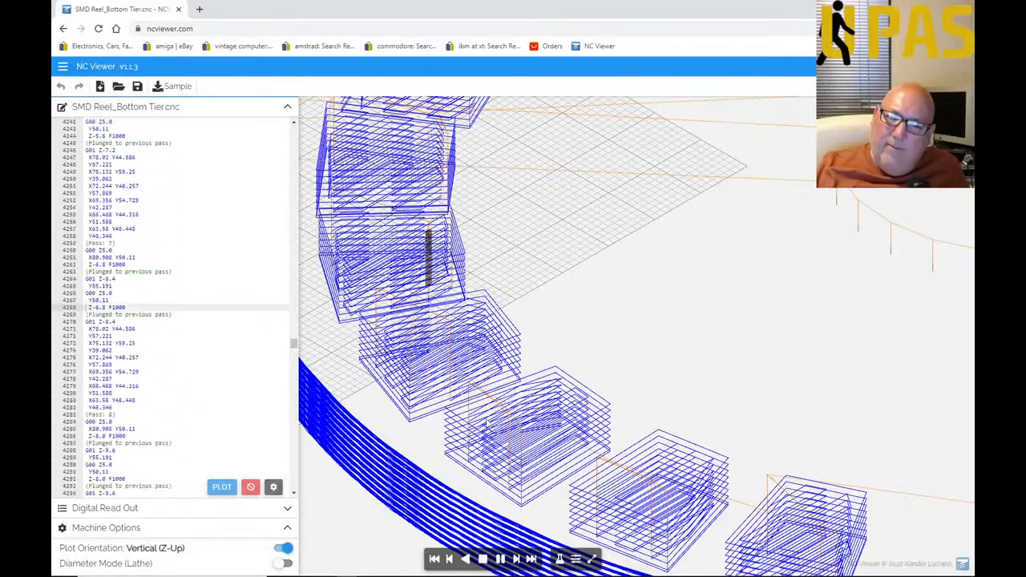
scroll(485, 425, "down", 1)
scroll(486, 425, "up", 2)
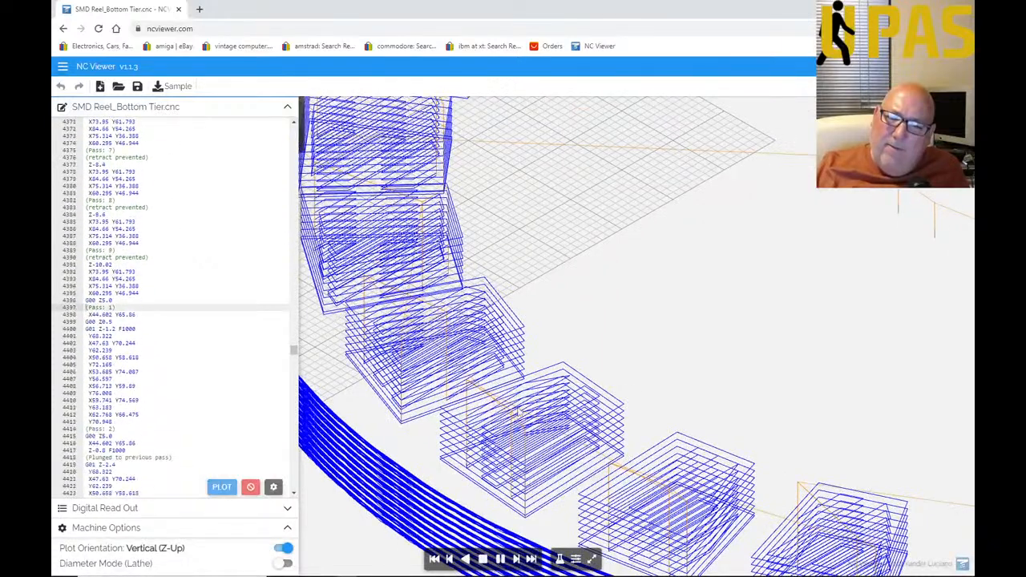
scroll(523, 406, "down", 2)
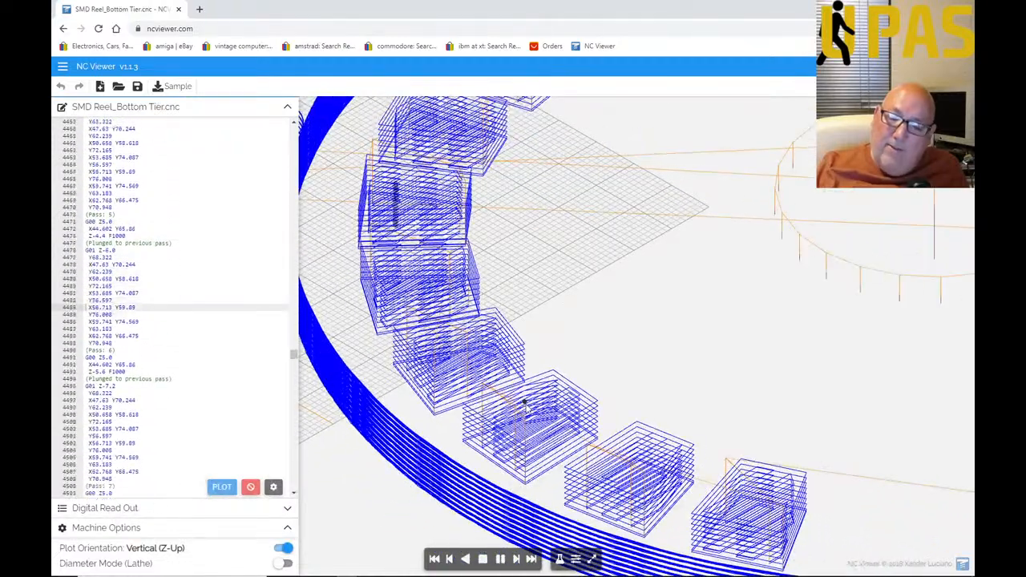
scroll(525, 406, "down", 3)
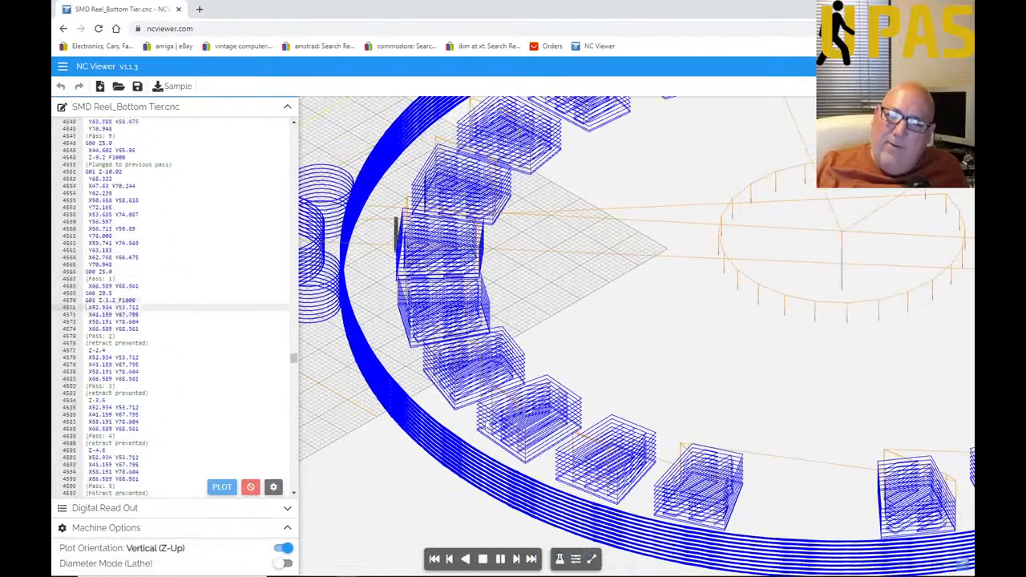
scroll(487, 427, "up", 3)
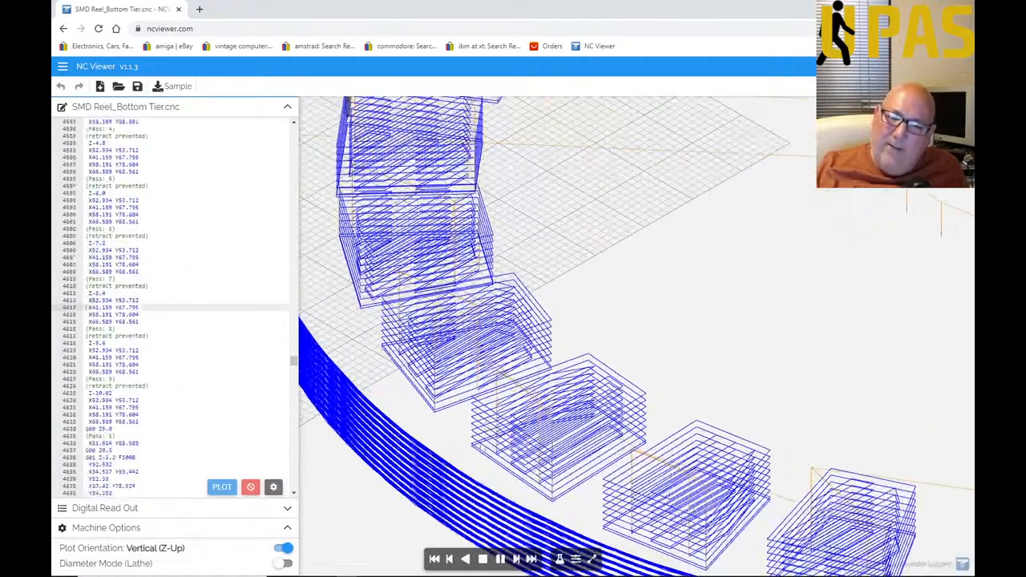
scroll(483, 453, "up", 2)
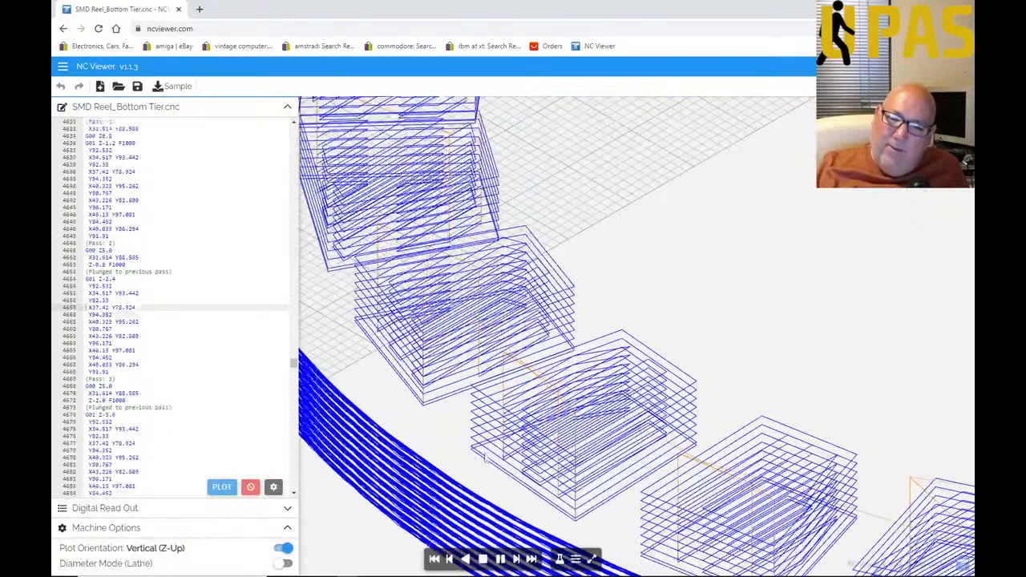
scroll(481, 459, "down", 5)
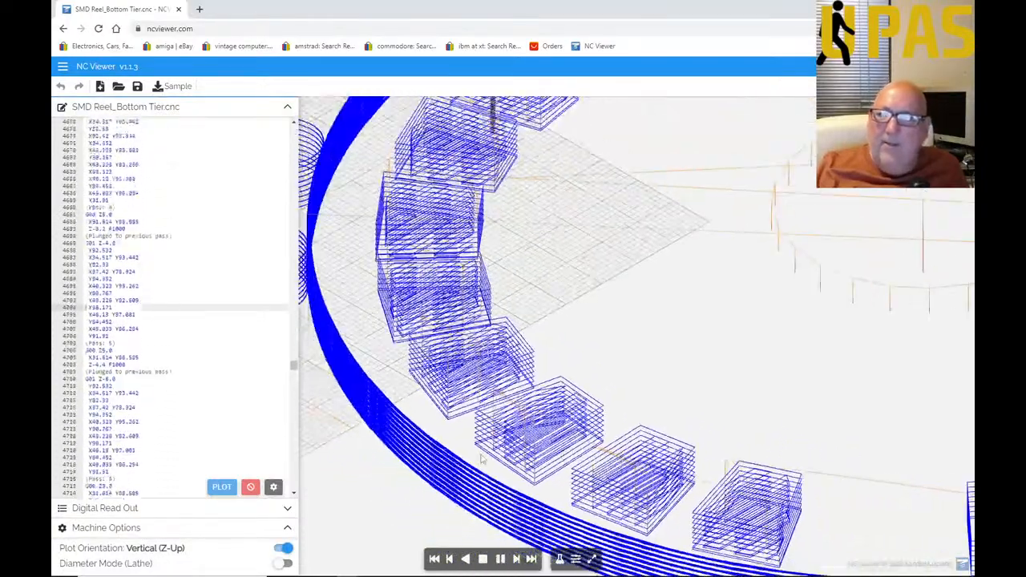
scroll(481, 457, "down", 5)
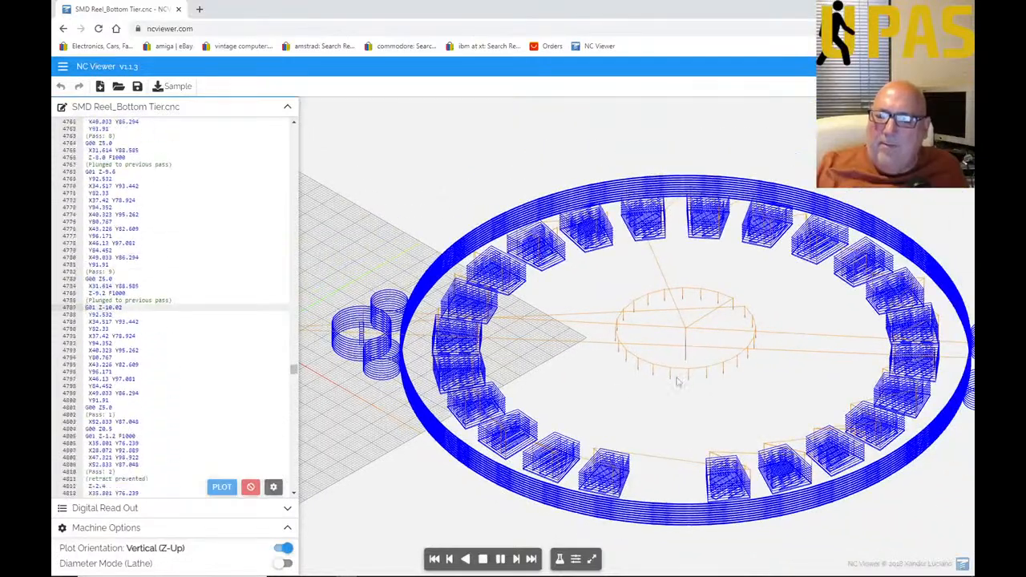
Step: Examine the shallow drill plunges around the centre ring and compare them with the plate's other toolpaths
scroll(677, 379, "up", 10)
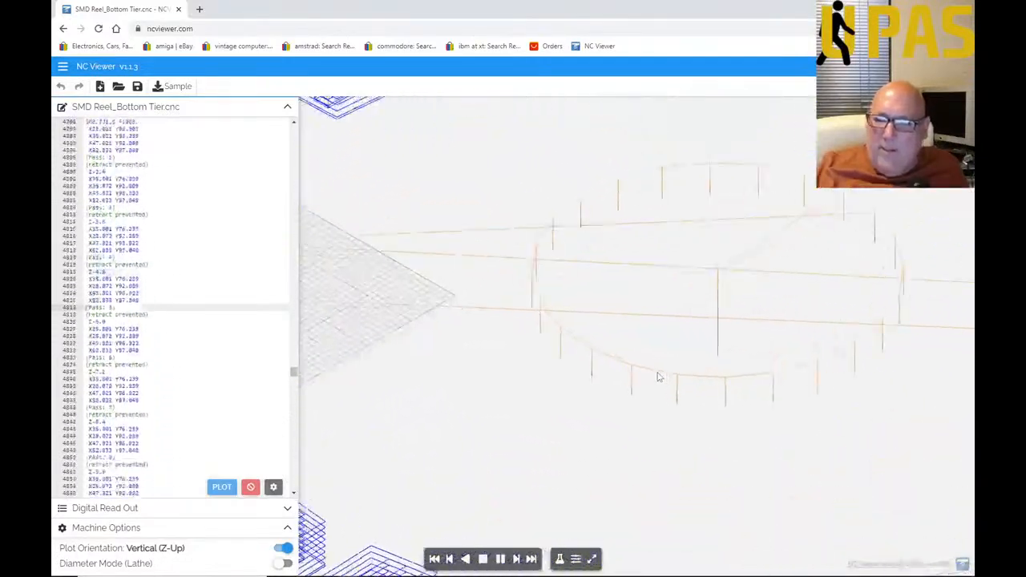
scroll(633, 400, "up", 8)
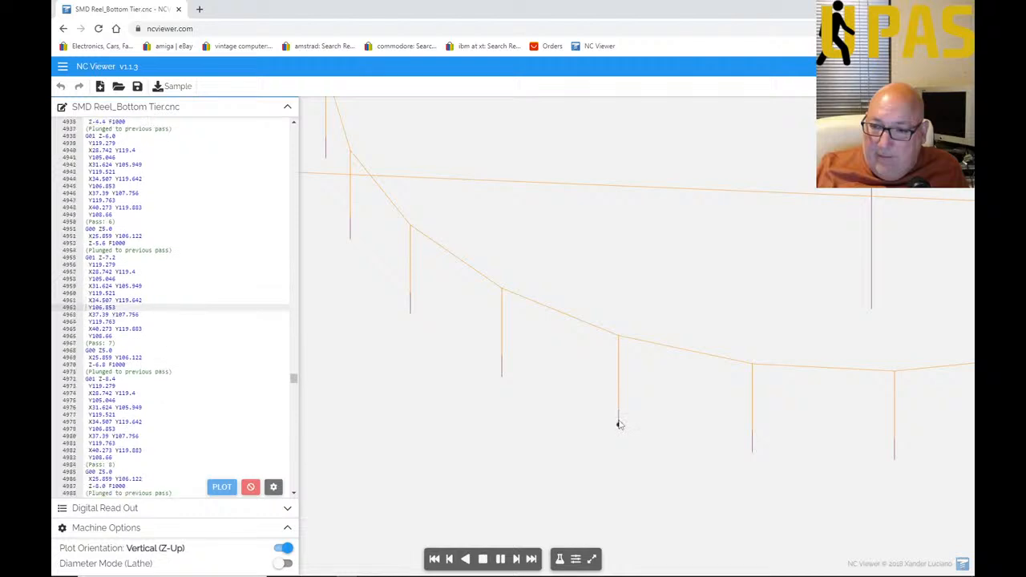
scroll(558, 407, "down", 6)
scroll(529, 410, "down", 10)
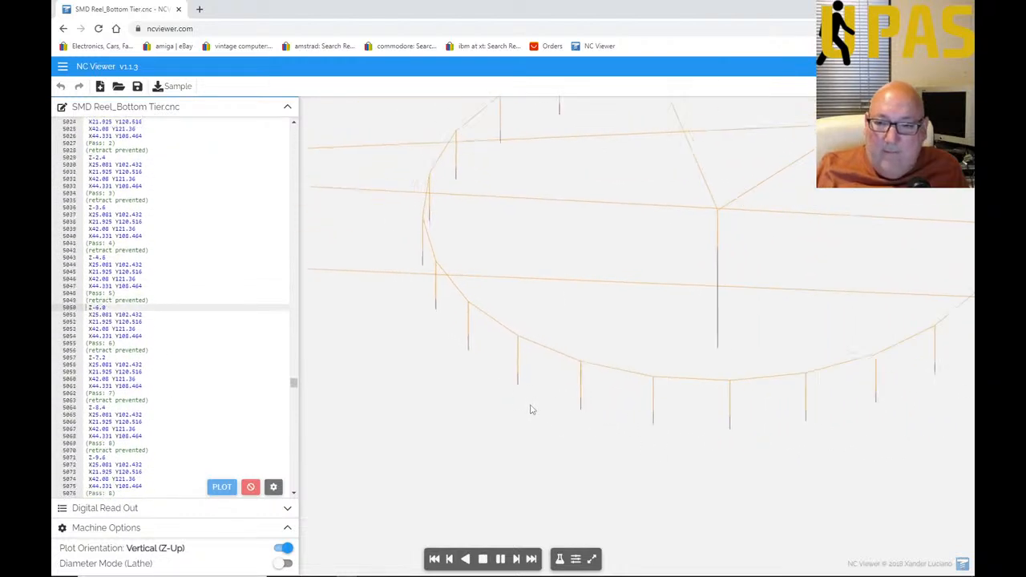
scroll(568, 415, "down", 6)
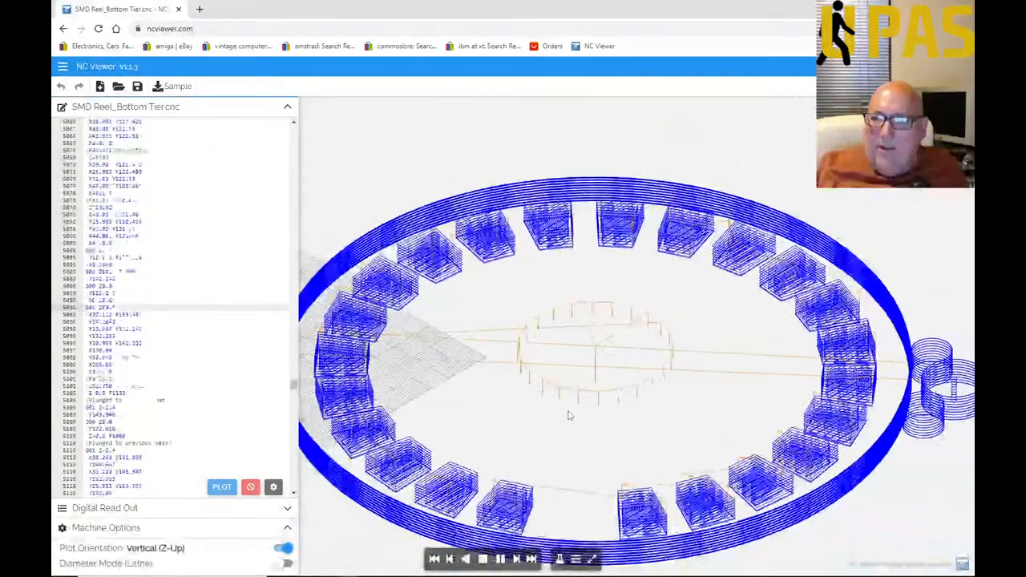
scroll(672, 391, "down", 4)
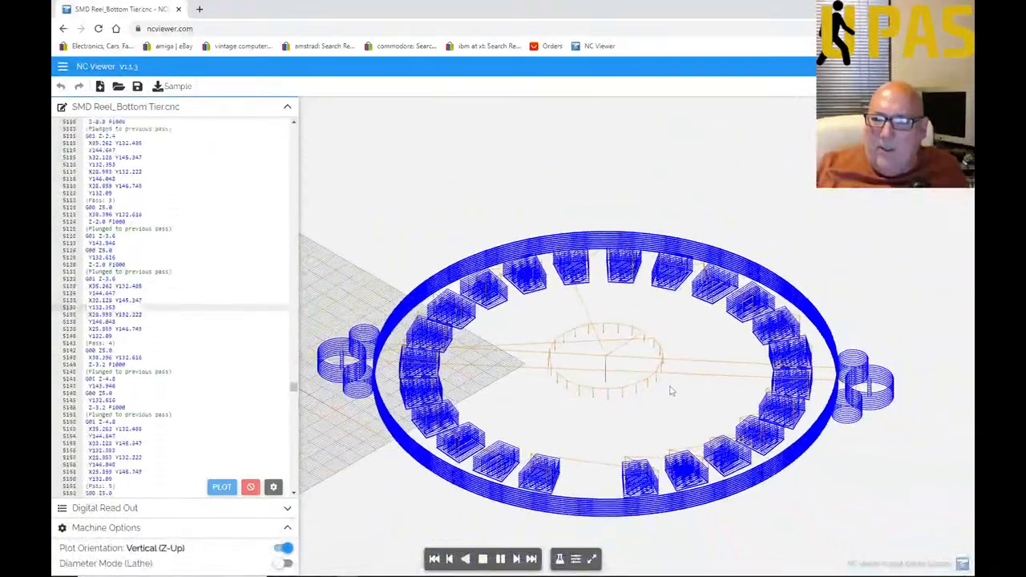
Step: Follow the simulation to the left fixing lug and examine the multi-pass circular toolpaths of its screw hole
scroll(591, 433, "up", 4)
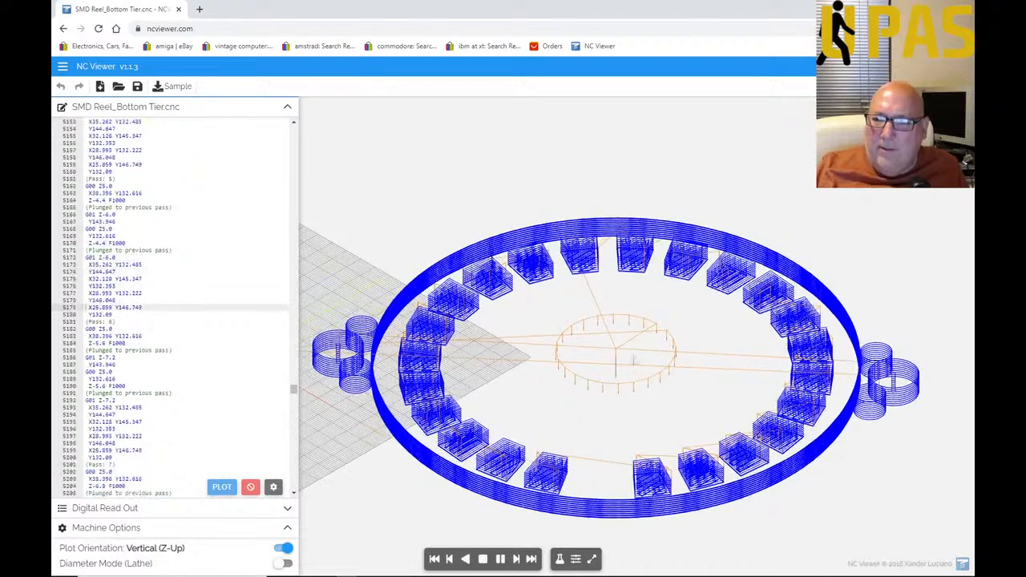
scroll(595, 438, "down", 1)
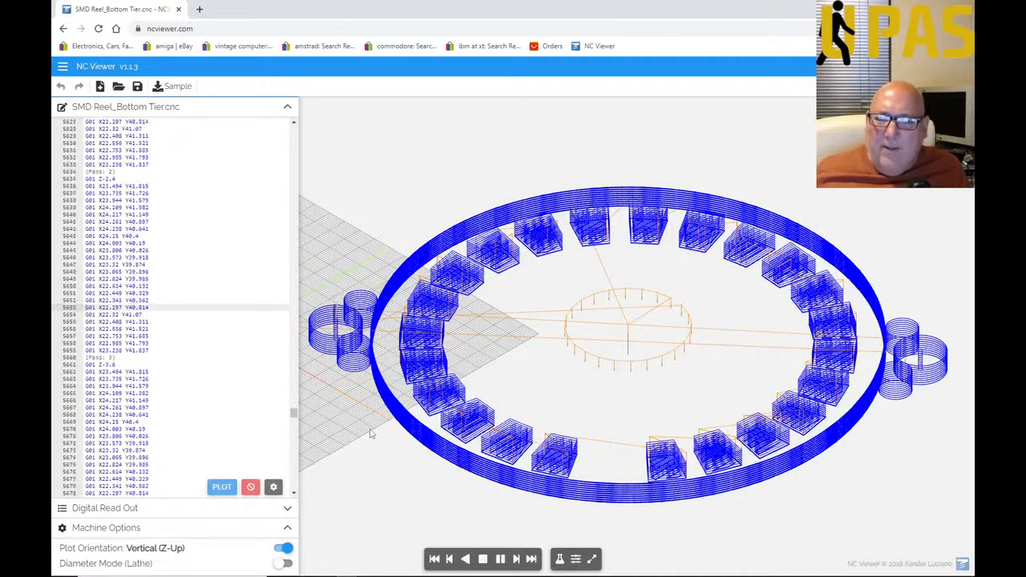
scroll(333, 315, "down", 3)
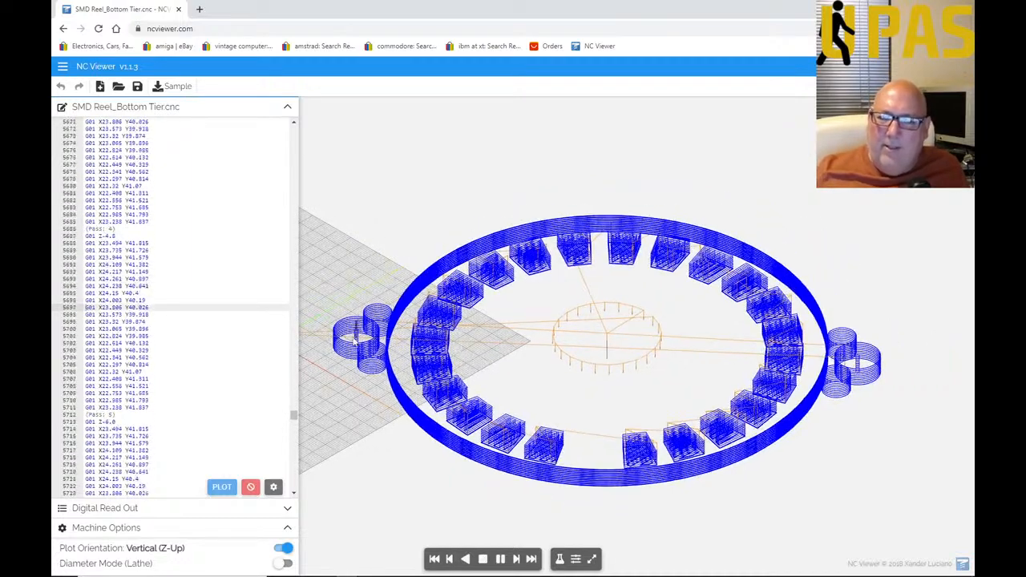
scroll(352, 349, "up", 10)
scroll(353, 350, "up", 6)
right_click_drag(378, 365, 532, 362)
scroll(517, 360, "up", 6)
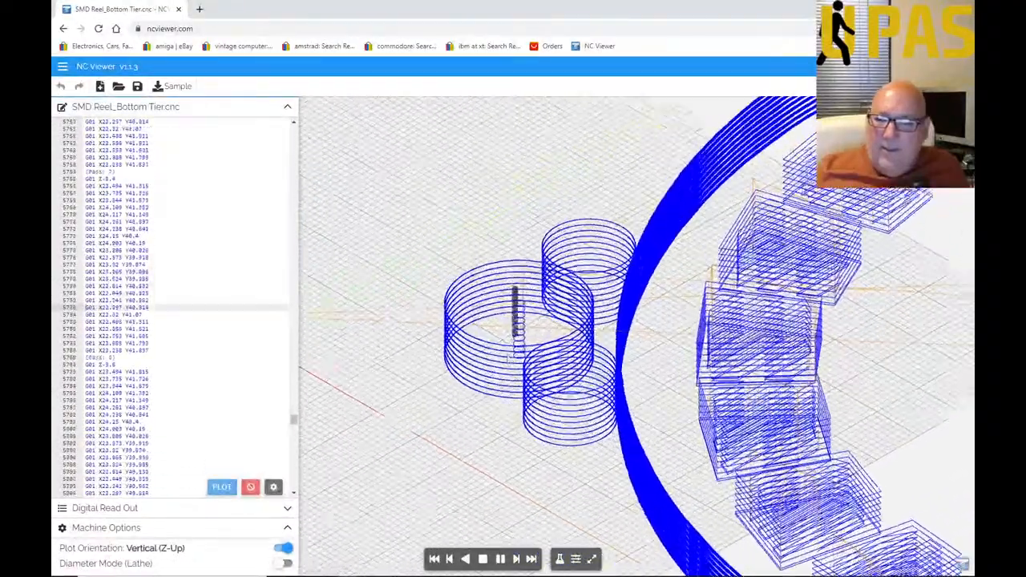
scroll(496, 357, "up", 3)
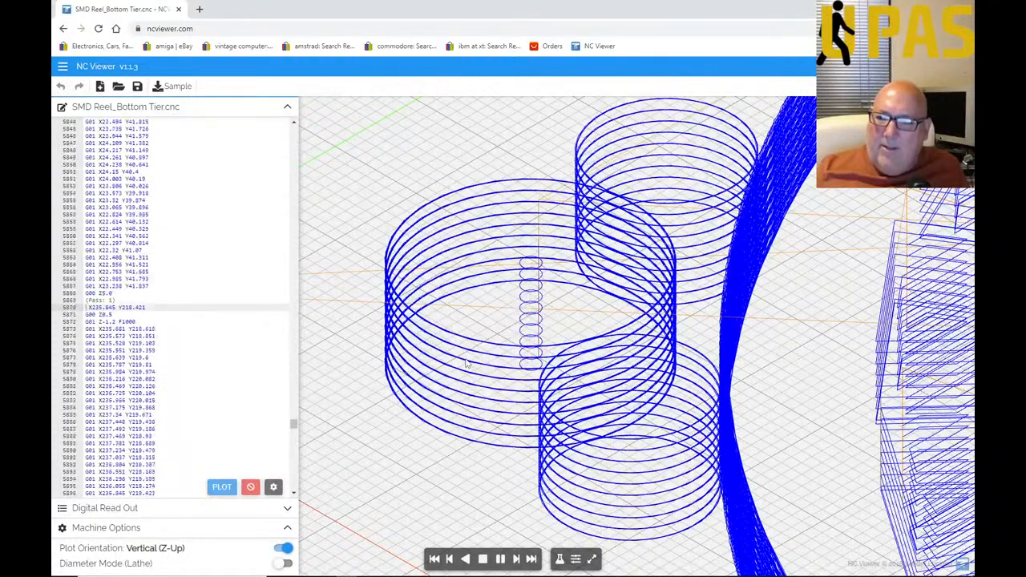
Step: Examine the right fixing lug's hole toolpath until the simulation moves on to the outline cut
scroll(426, 378, "down", 10)
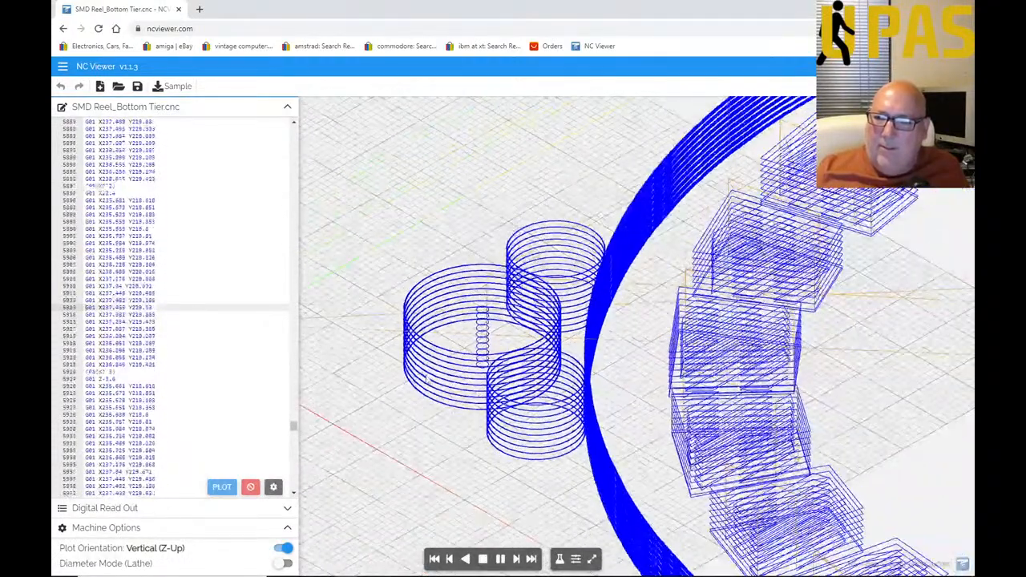
scroll(934, 392, "down", 5)
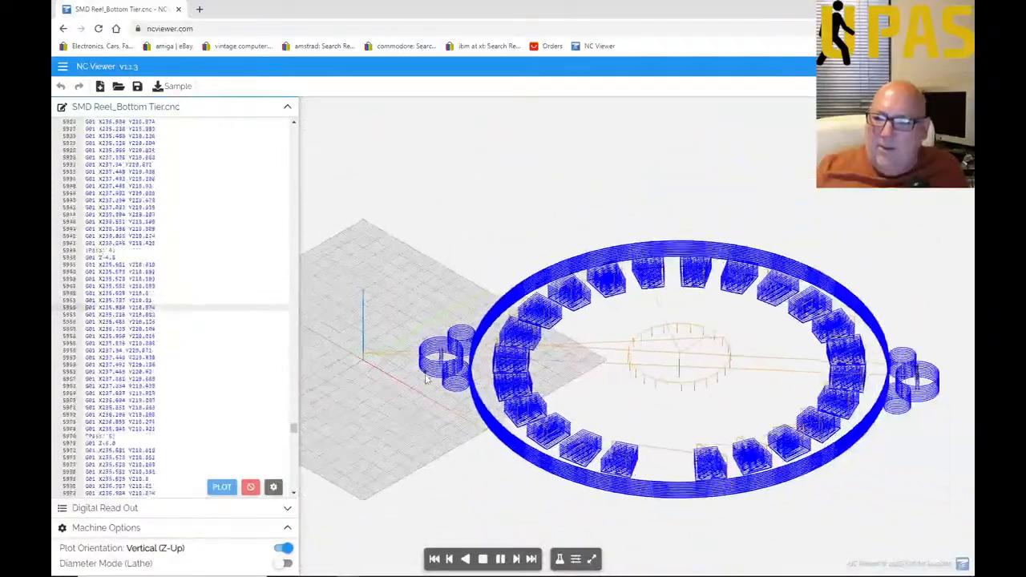
scroll(908, 383, "up", 10)
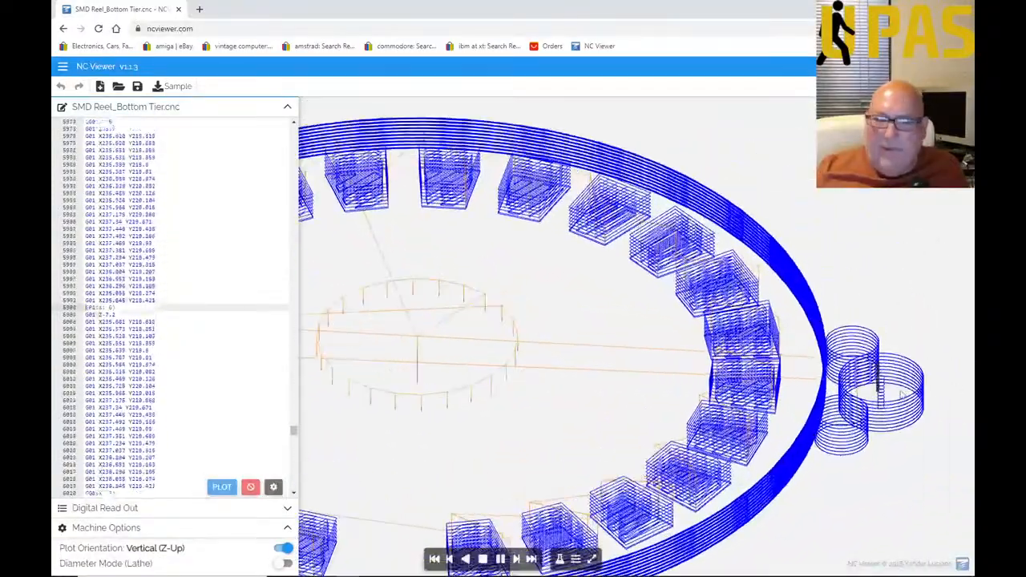
scroll(901, 394, "up", 6)
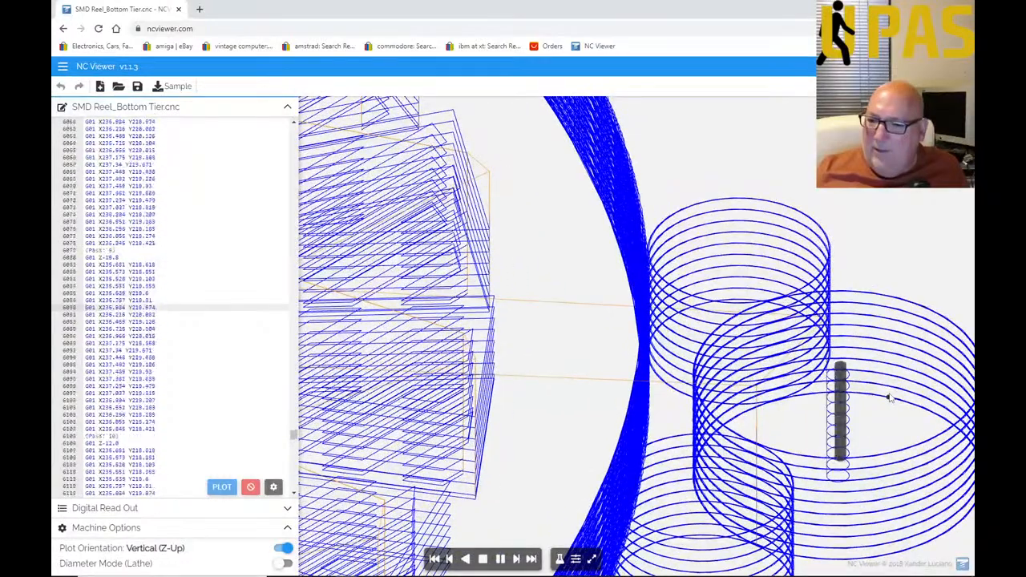
scroll(889, 398, "down", 6)
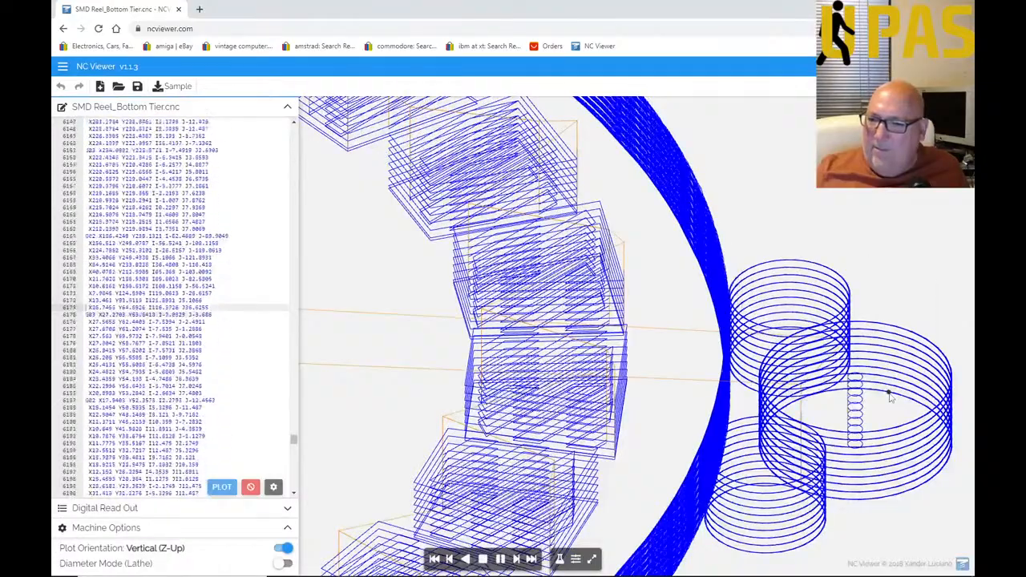
scroll(890, 398, "down", 4)
scroll(889, 398, "down", 6)
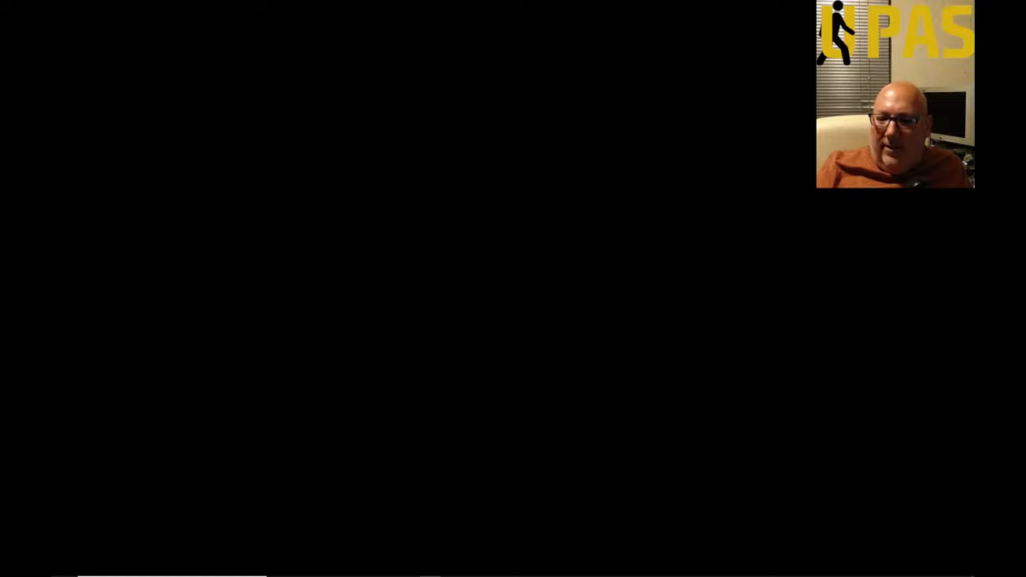
Step: Switch to the SMD Reel model in SketchUp and examine the plate's centre hole and surrounding ring of holes
mouse_move(413, 570)
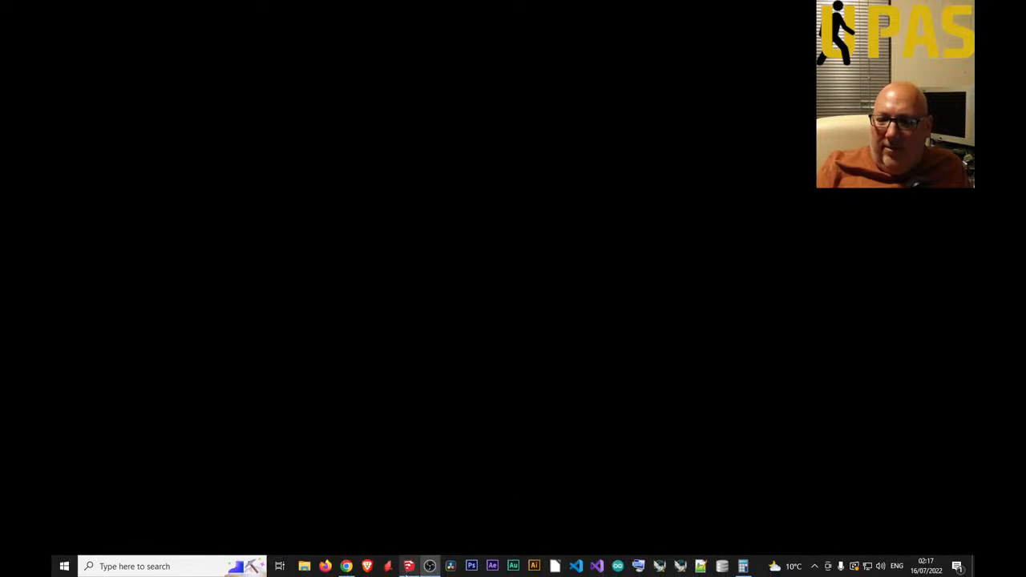
left_click(409, 566)
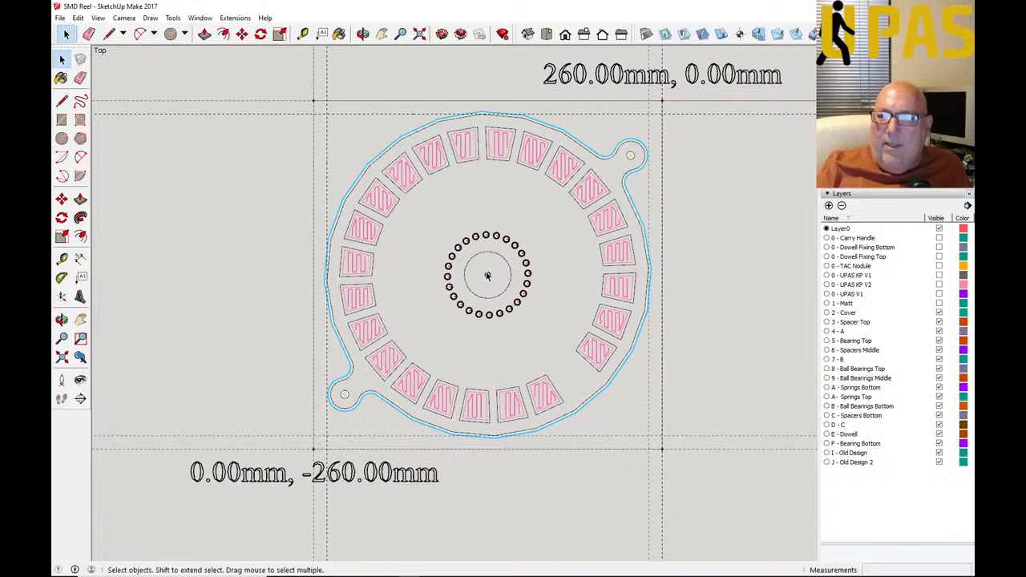
scroll(487, 275, "up", 5)
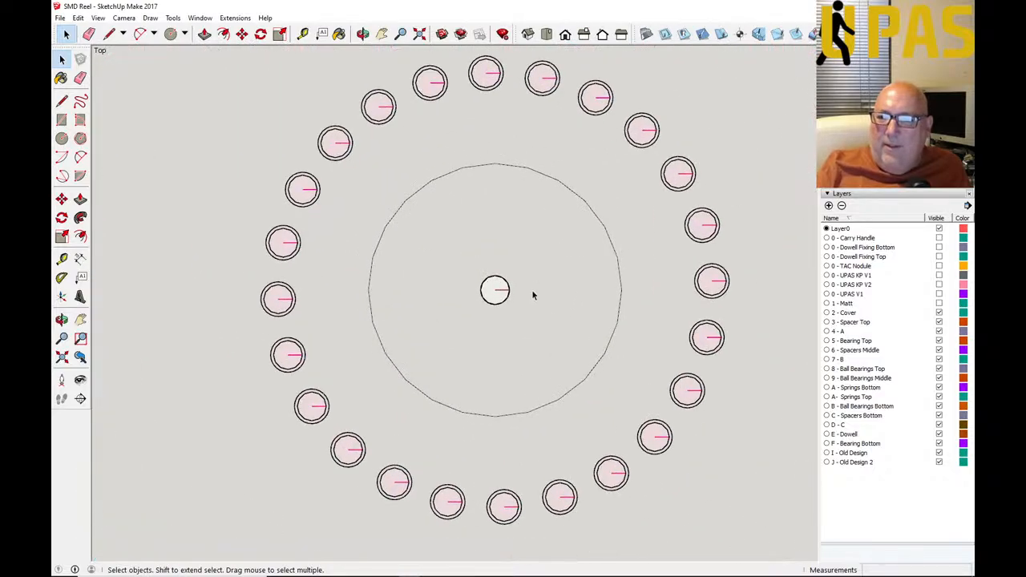
scroll(529, 293, "up", 2)
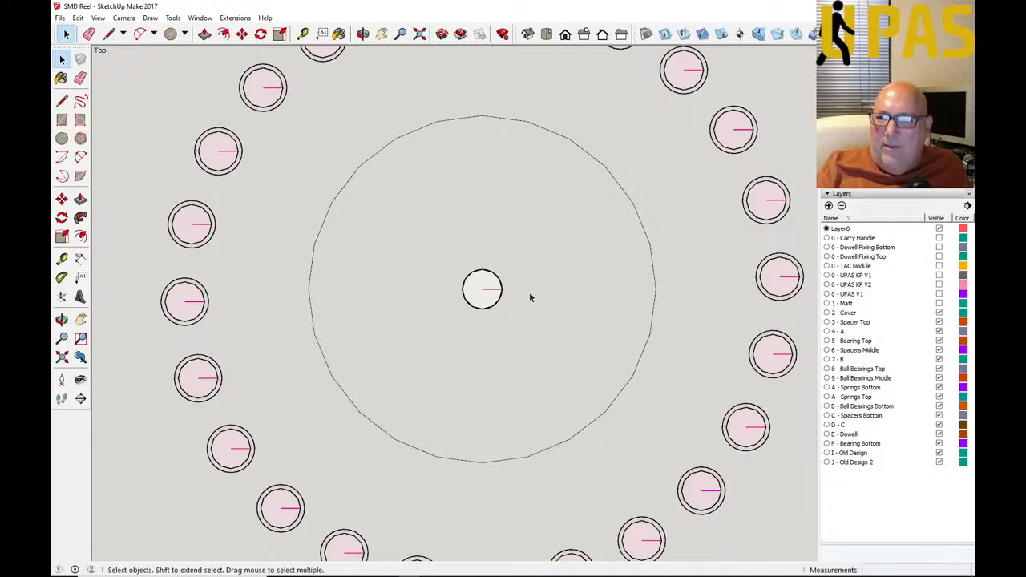
scroll(529, 297, "down", 7)
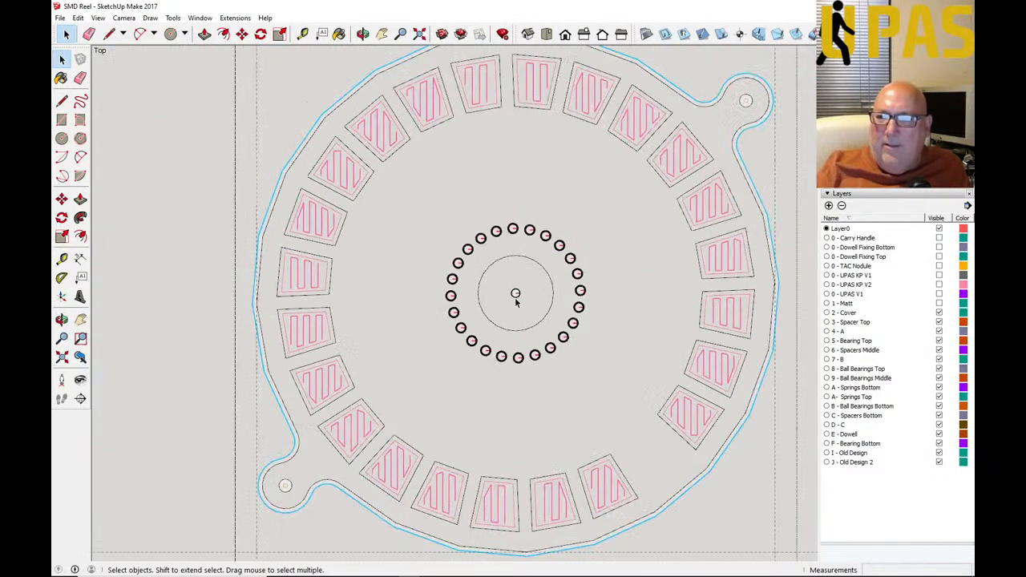
Step: Review the whole bottom-tier plate, including its pocket, hole and outline toolpaths, against the surrounding 260 mm guide square
scroll(515, 298, "down", 5)
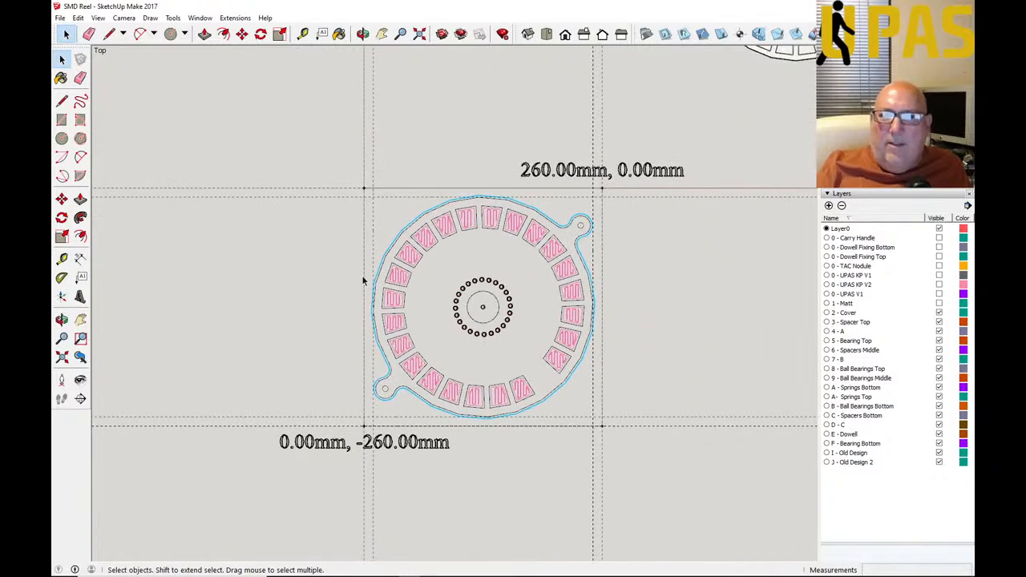
scroll(329, 314, "down", 2)
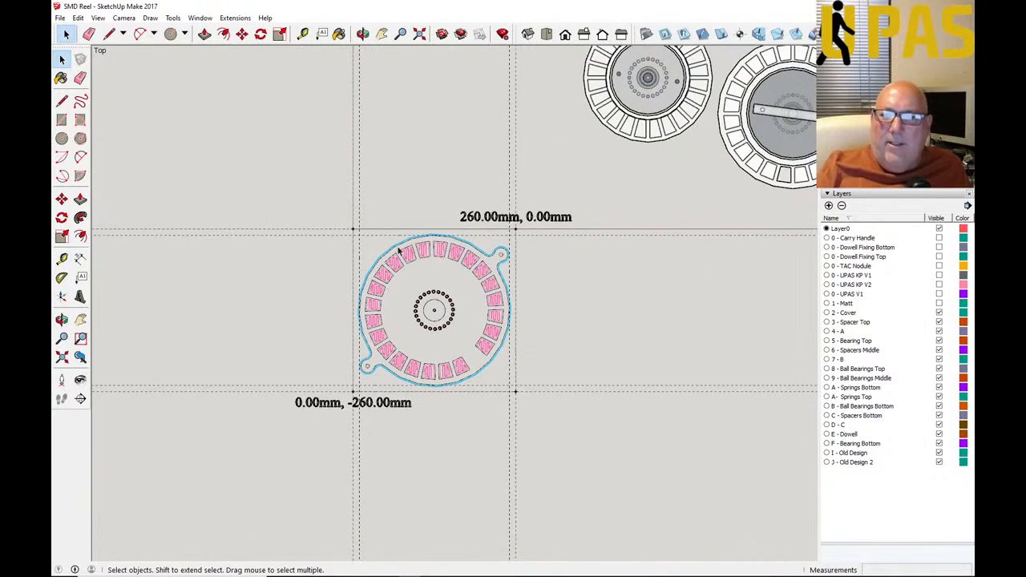
scroll(433, 319, "up", 6)
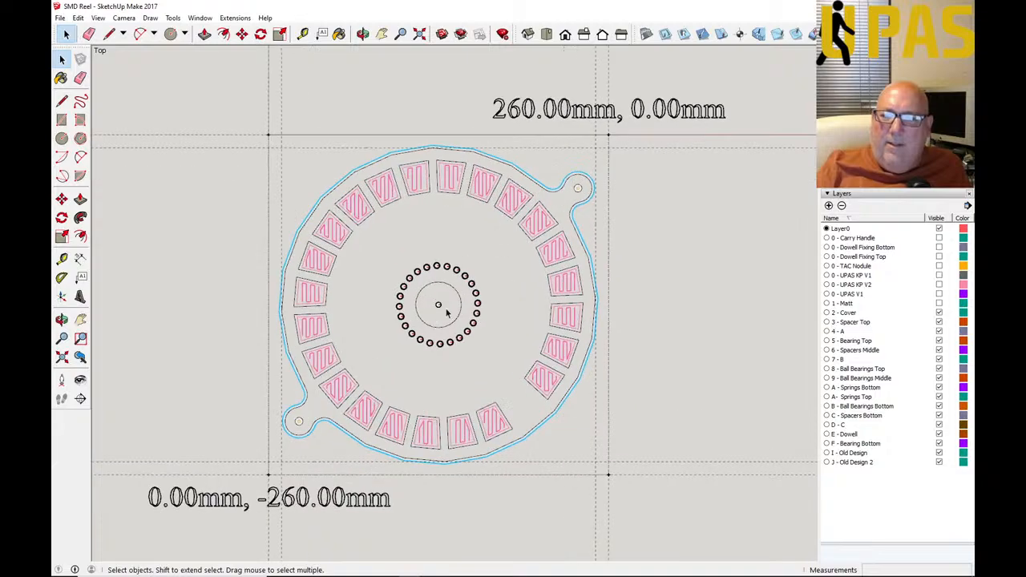
key("shift+z")
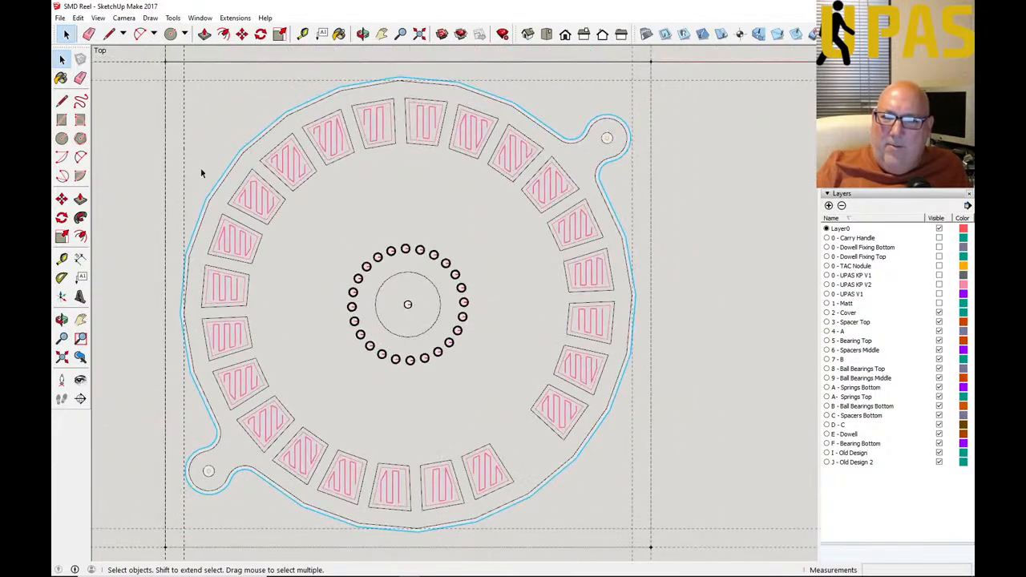
scroll(184, 340, "down", 3)
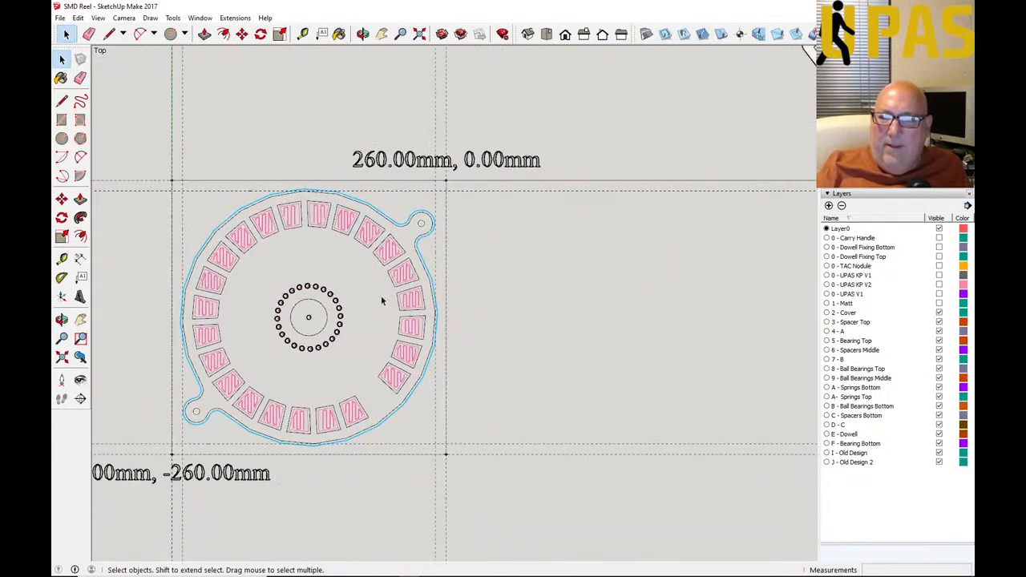
scroll(377, 311, "up", 1)
scroll(377, 311, "down", 1)
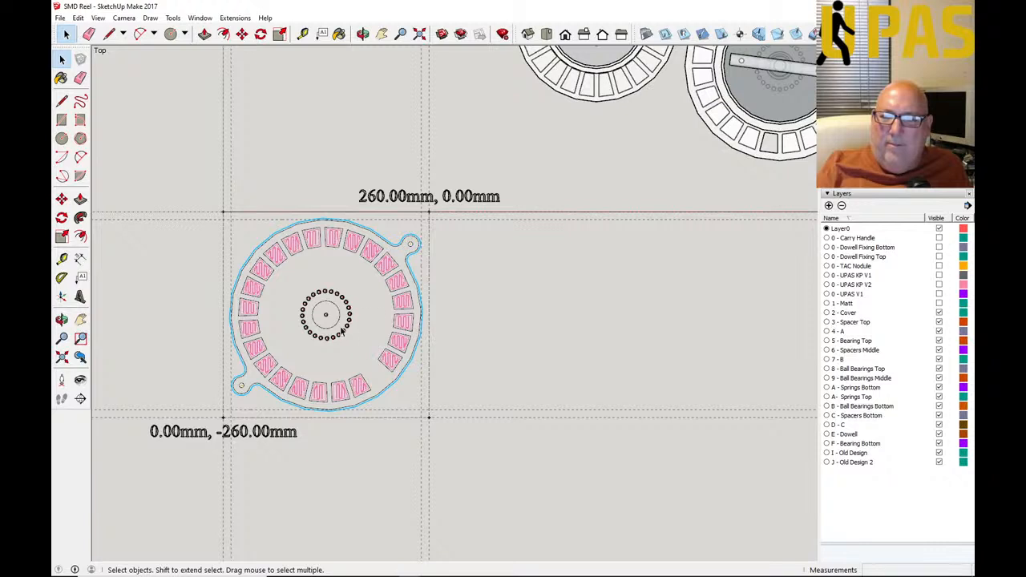
scroll(325, 324, "up", 1)
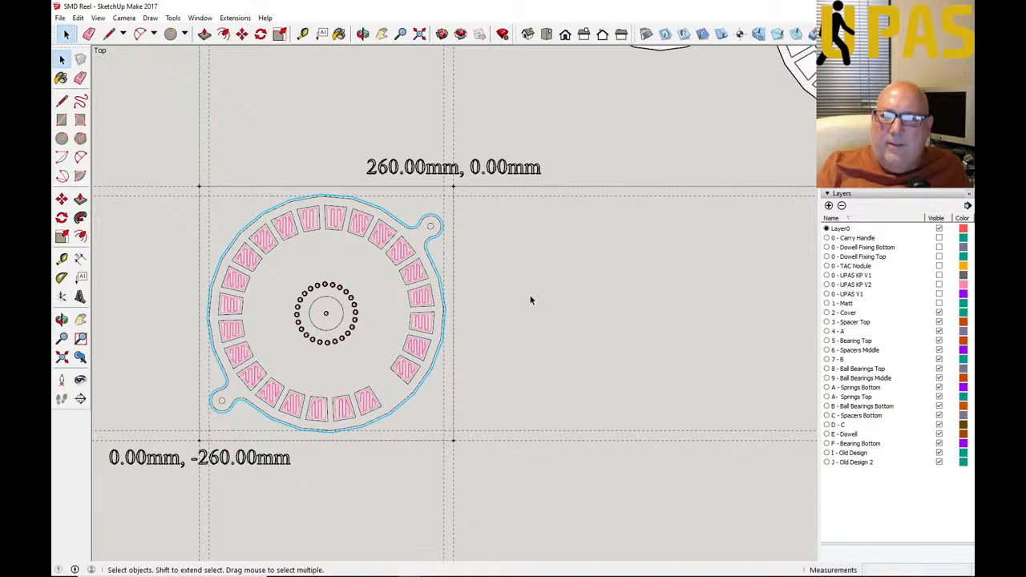
scroll(449, 264, "down", 1)
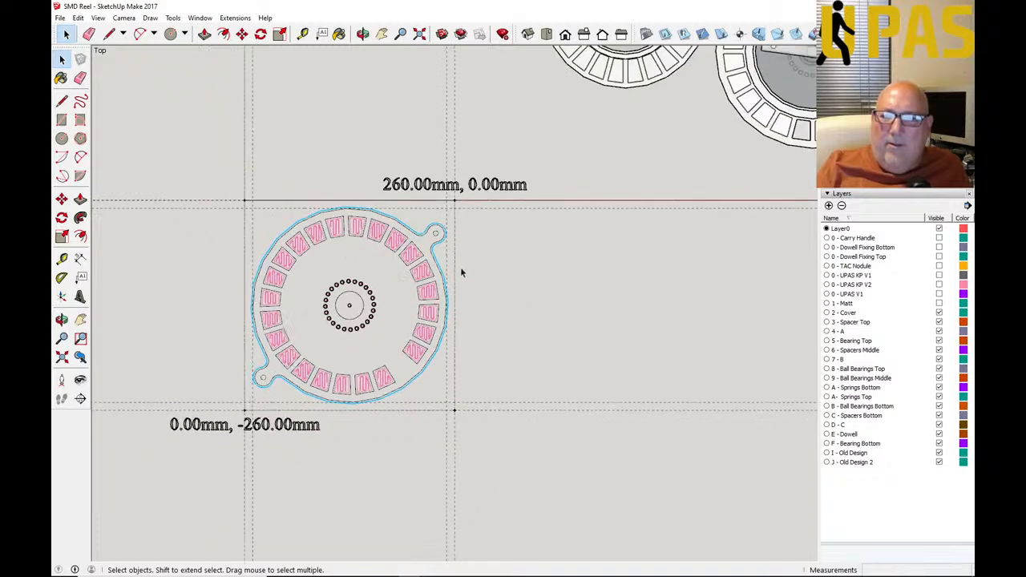
scroll(341, 309, "up", 2)
scroll(321, 305, "up", 1)
scroll(314, 284, "down", 1)
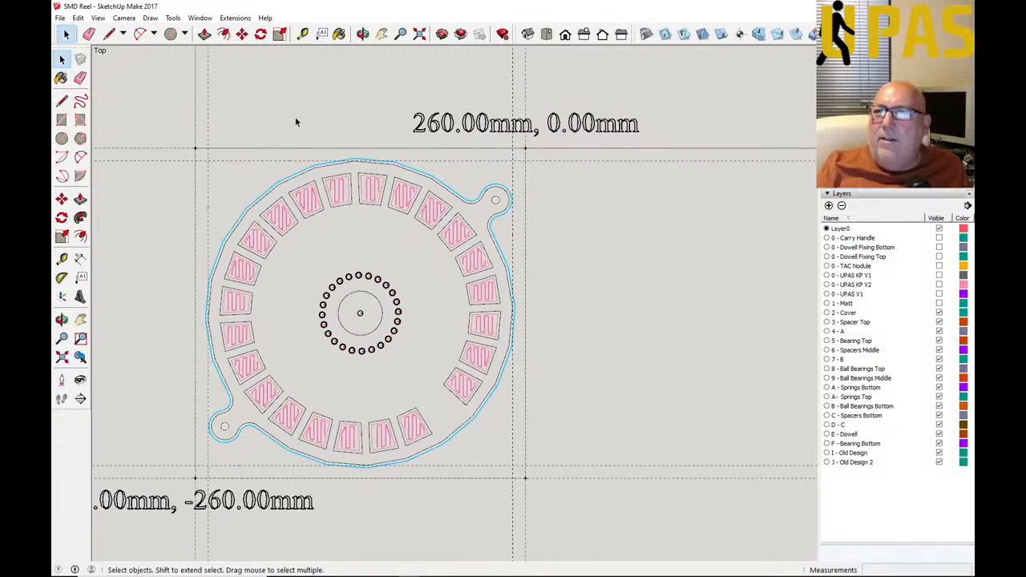
Step: Place the 3D text "4mm bit", 4 mm high in Tahoma, just above the guide square's upper edge, and deselect it
left_click(80, 297)
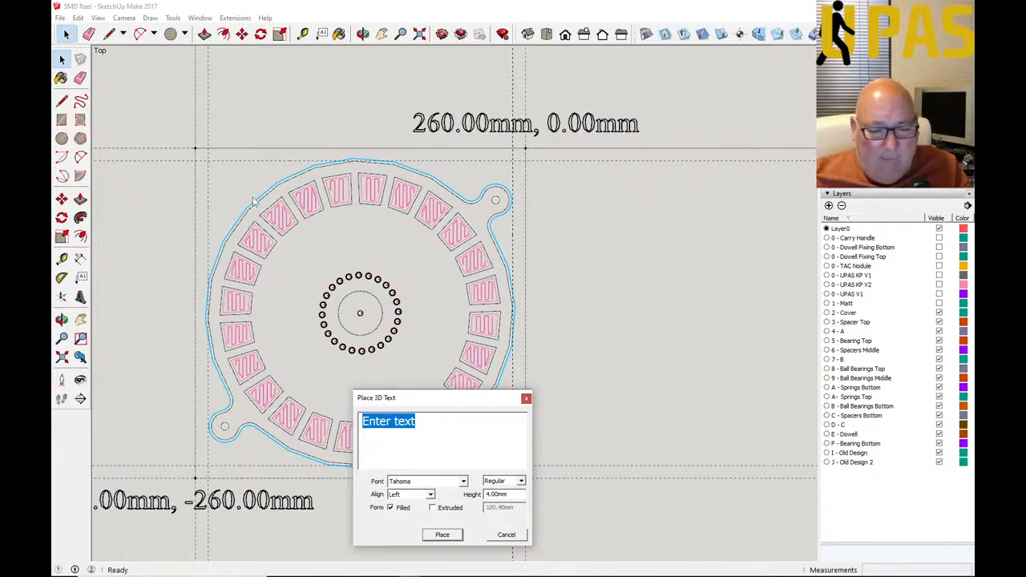
type("4mm")
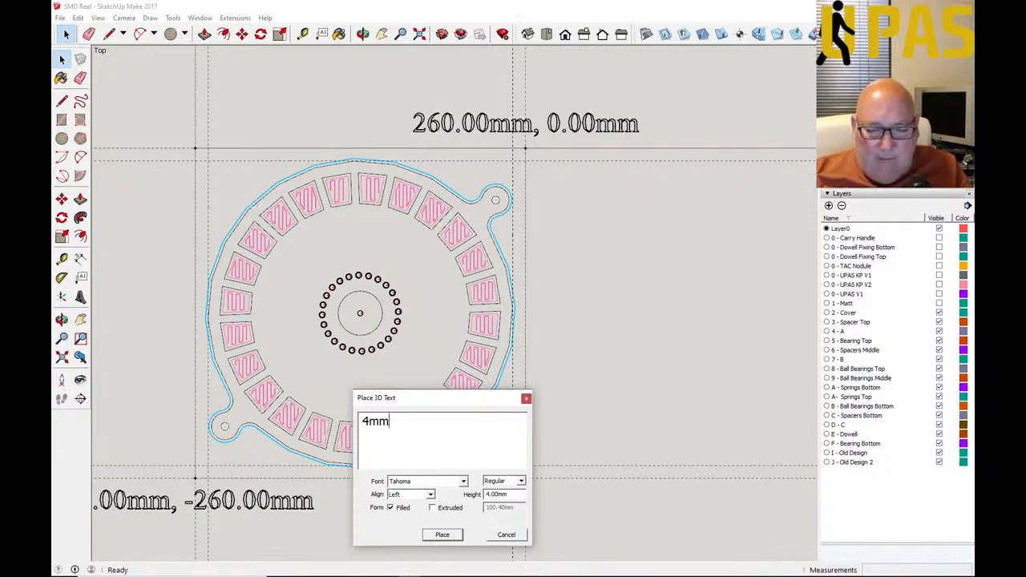
type(" bit")
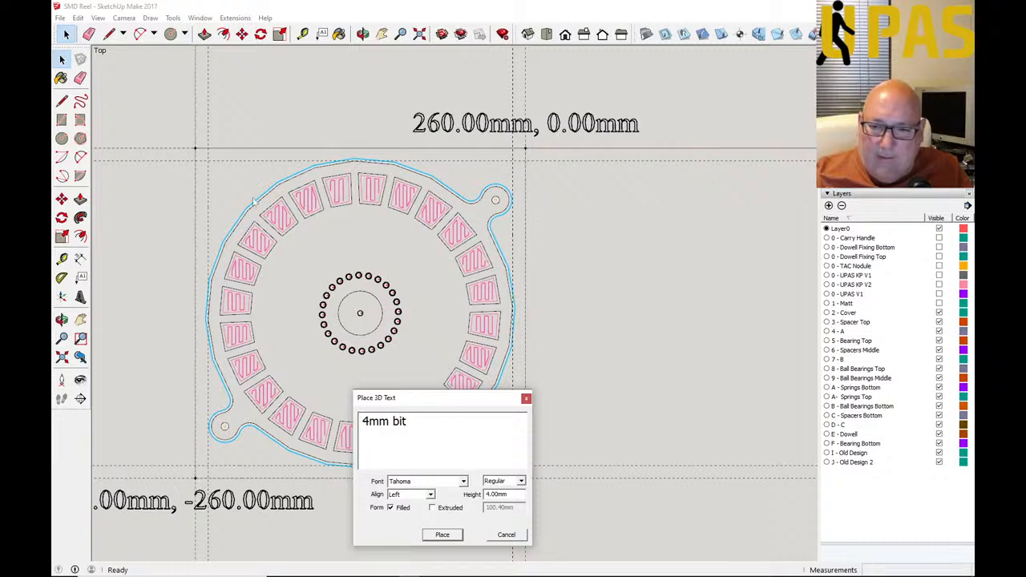
left_click(441, 535)
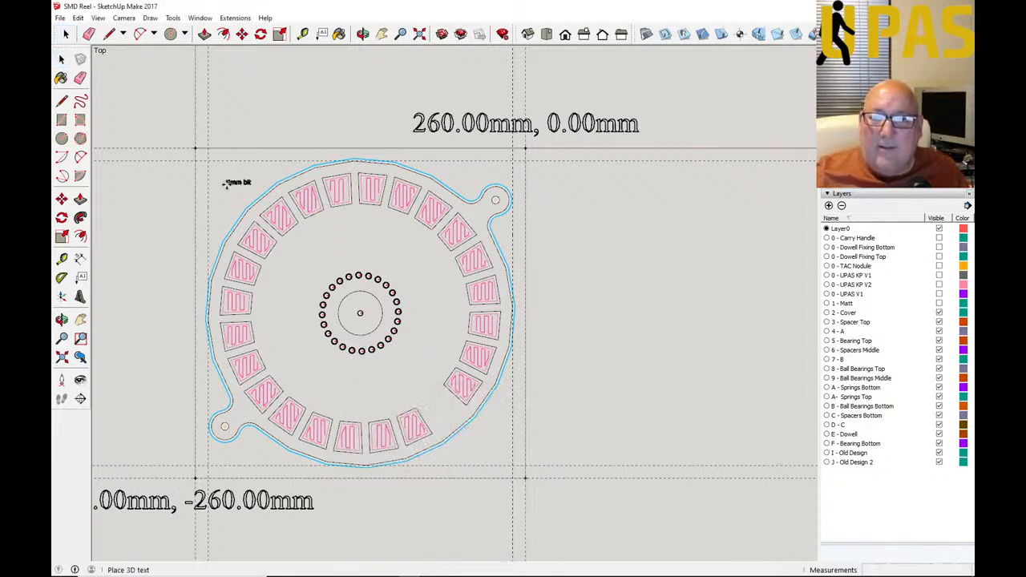
left_click(302, 138)
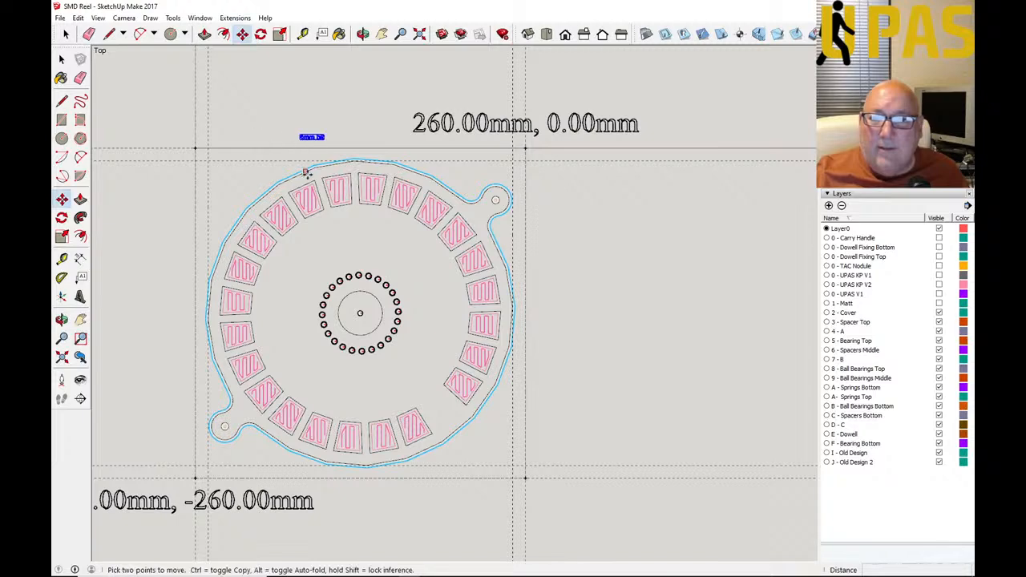
scroll(326, 140, "up", 5)
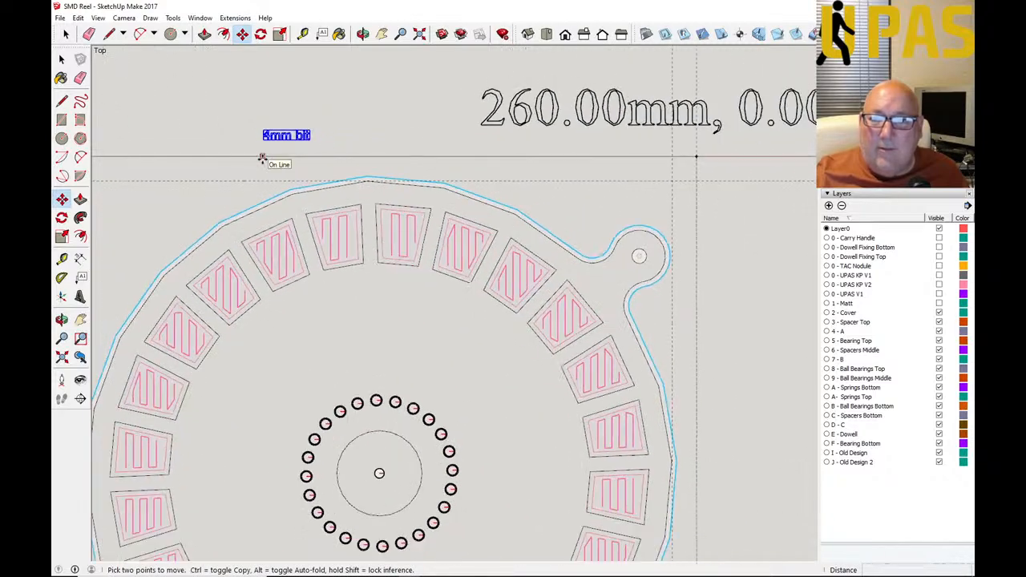
scroll(256, 161, "down", 2)
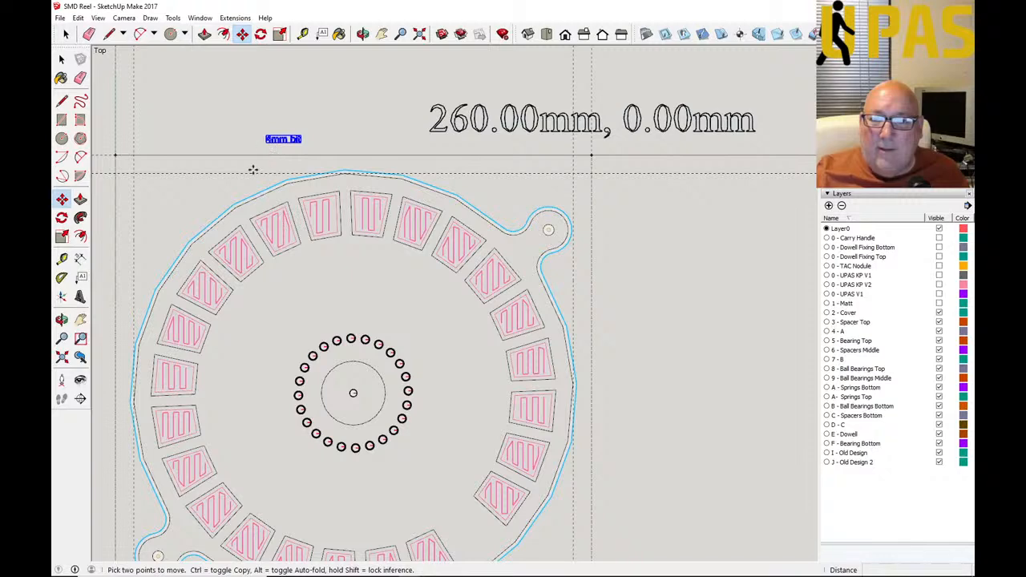
scroll(252, 168, "down", 2)
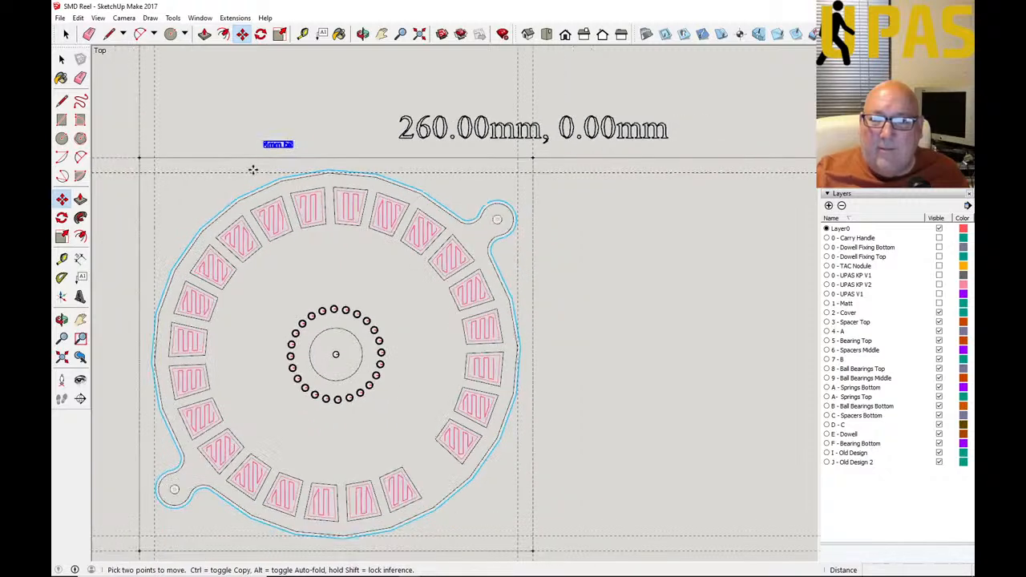
left_click(62, 59)
left_click(169, 93)
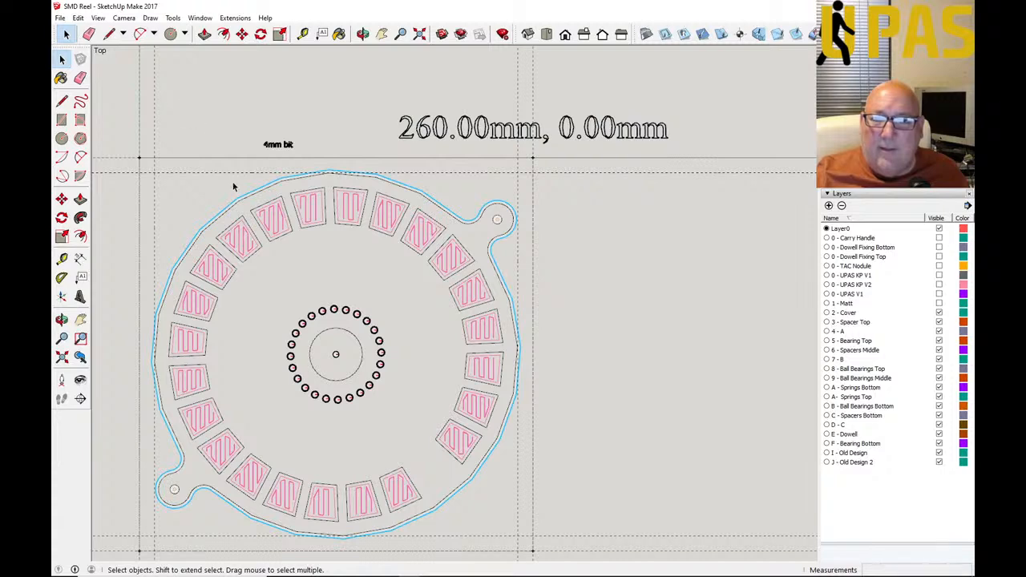
scroll(218, 164, "down", 1)
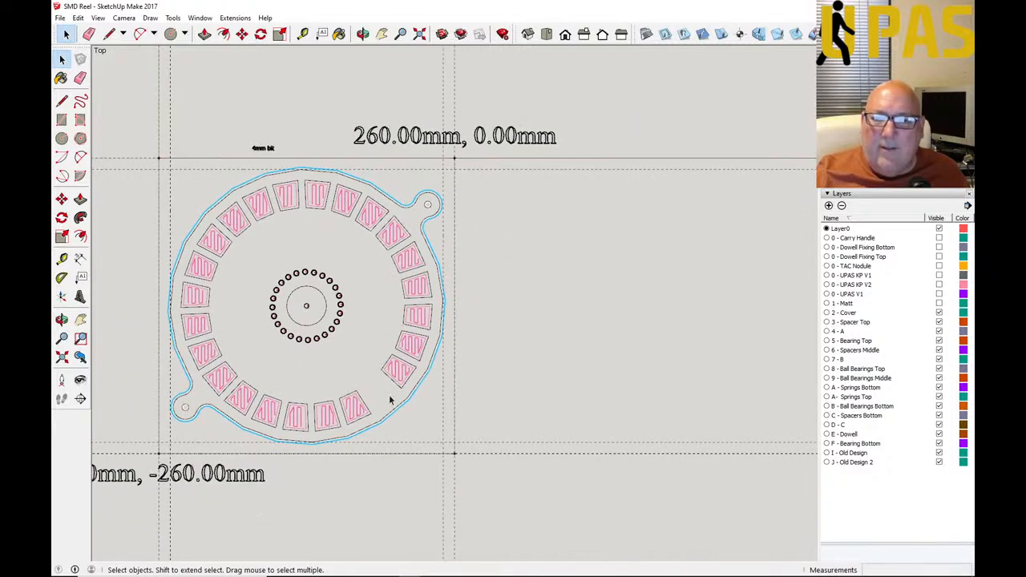
Step: Examine the flat plate's centre hole and ring of small holes, and review the whole plate with its "4mm bit" label
scroll(478, 350, "down", 2)
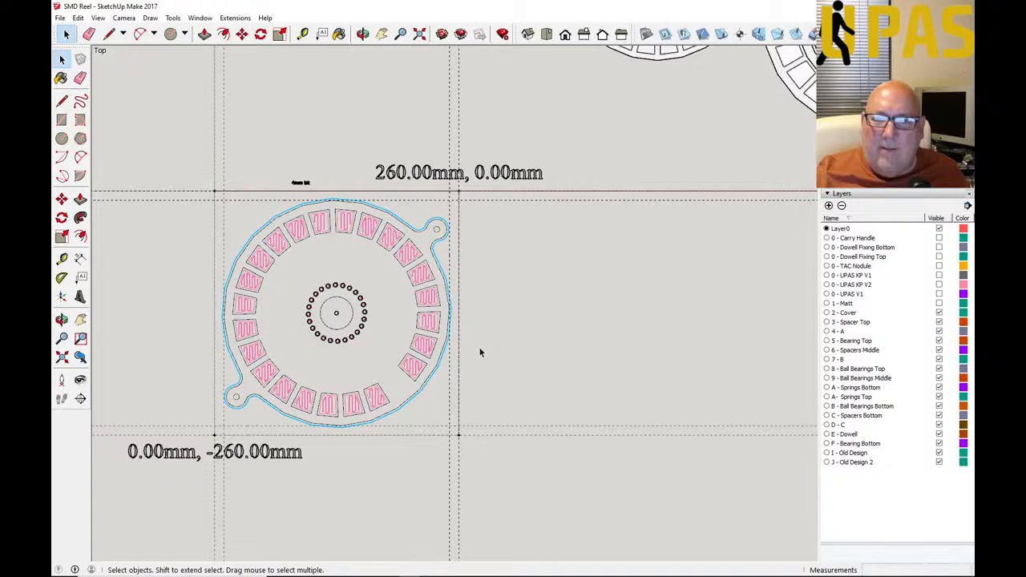
scroll(343, 332, "up", 1)
scroll(343, 332, "up", 5)
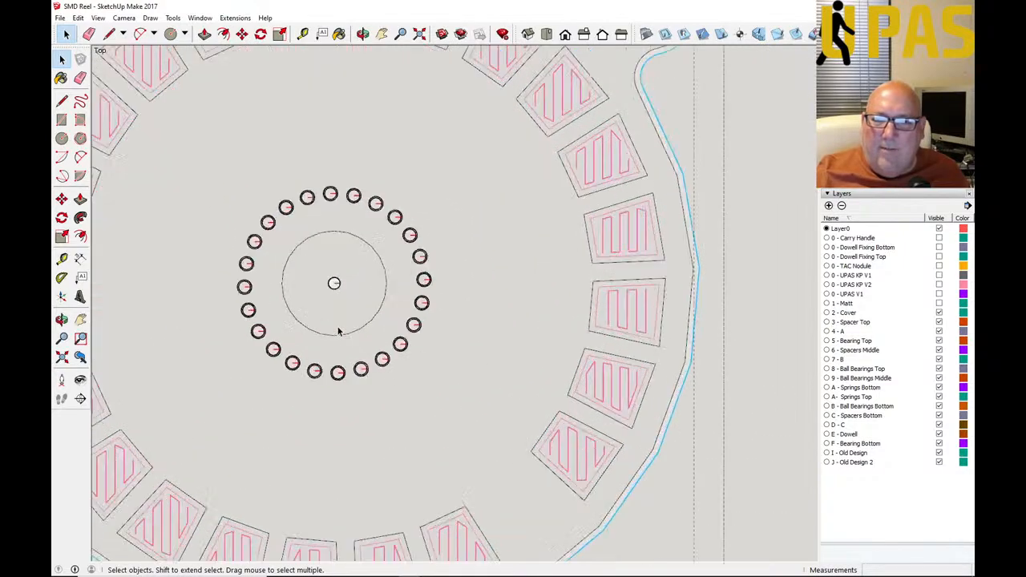
scroll(359, 281, "up", 3)
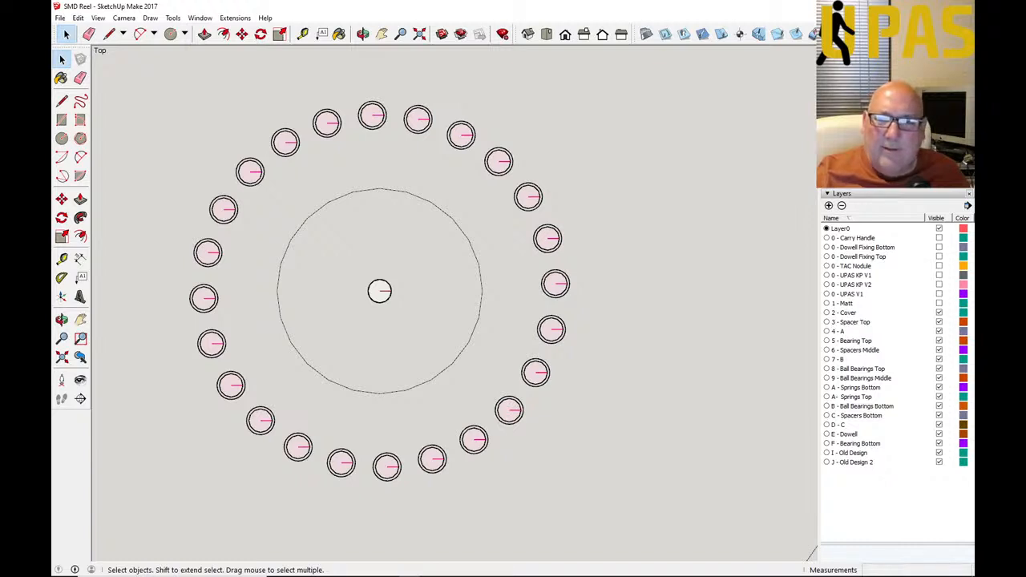
scroll(102, 470, "down", 6)
scroll(239, 407, "down", 5)
scroll(321, 420, "up", 2)
scroll(323, 425, "up", 2)
scroll(390, 407, "down", 2)
scroll(343, 435, "up", 3)
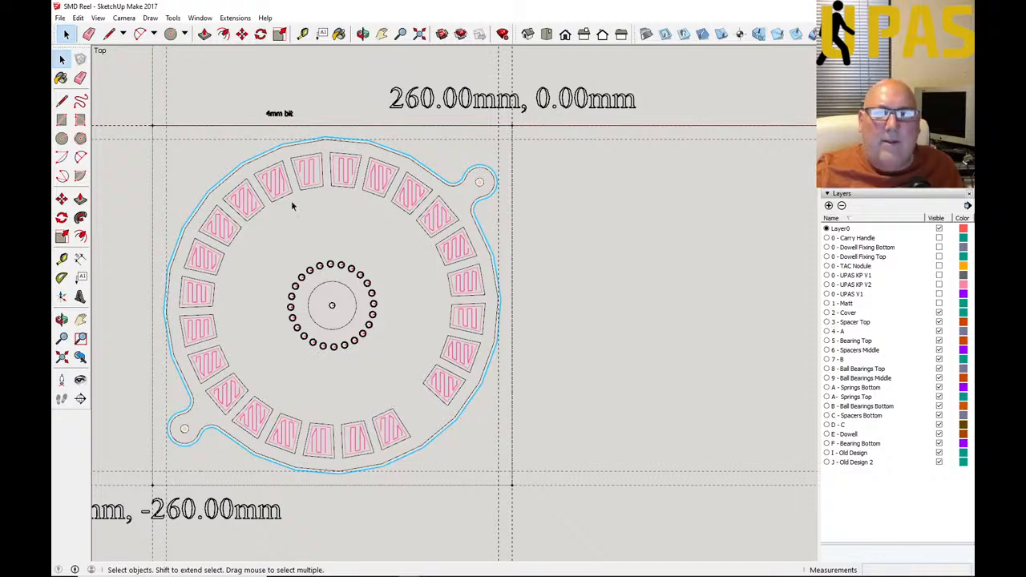
Step: Switch the camera to perspective projection and show the three-tier reel assembly with fixing lugs in isometric view
scroll(205, 340, "down", 5)
scroll(205, 342, "down", 3)
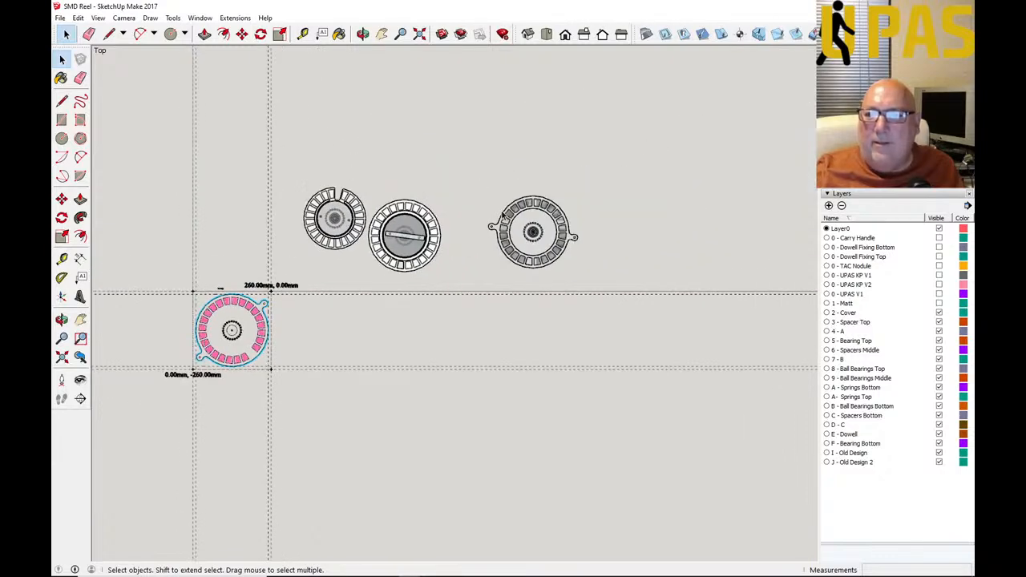
scroll(555, 248, "up", 3)
scroll(554, 248, "up", 3)
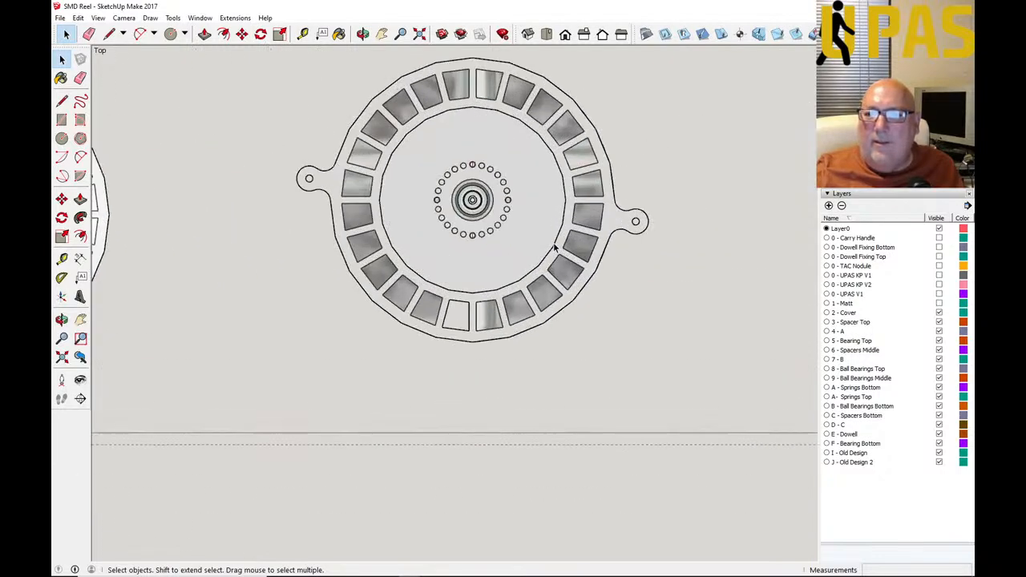
left_click(126, 18)
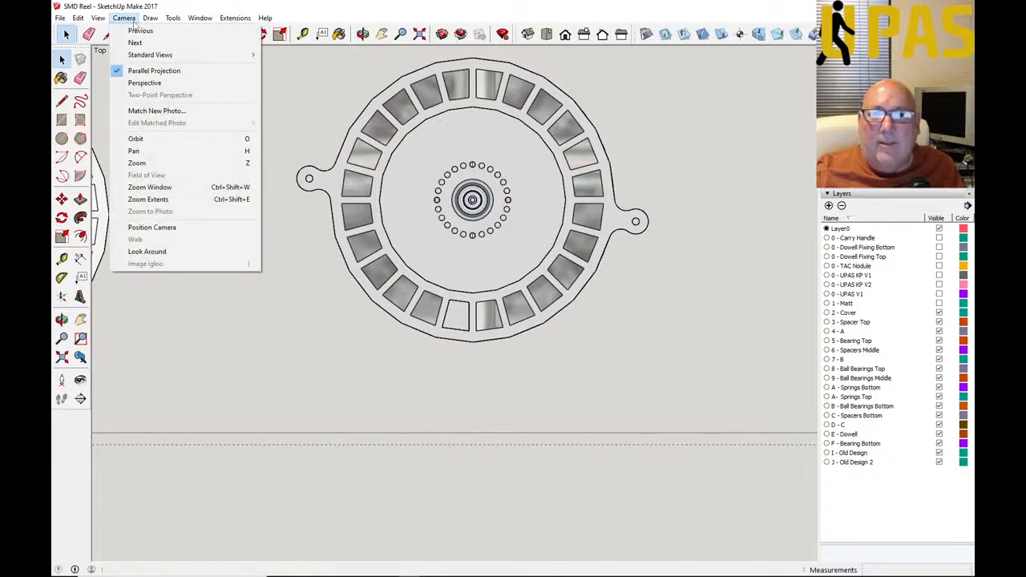
left_click(140, 80)
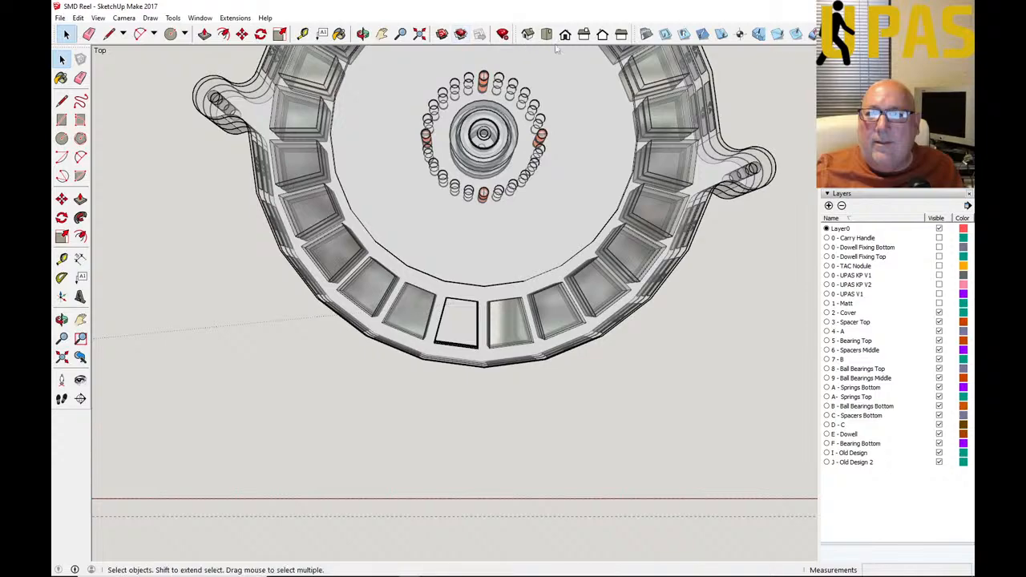
left_click(528, 33)
scroll(486, 294, "up", 3)
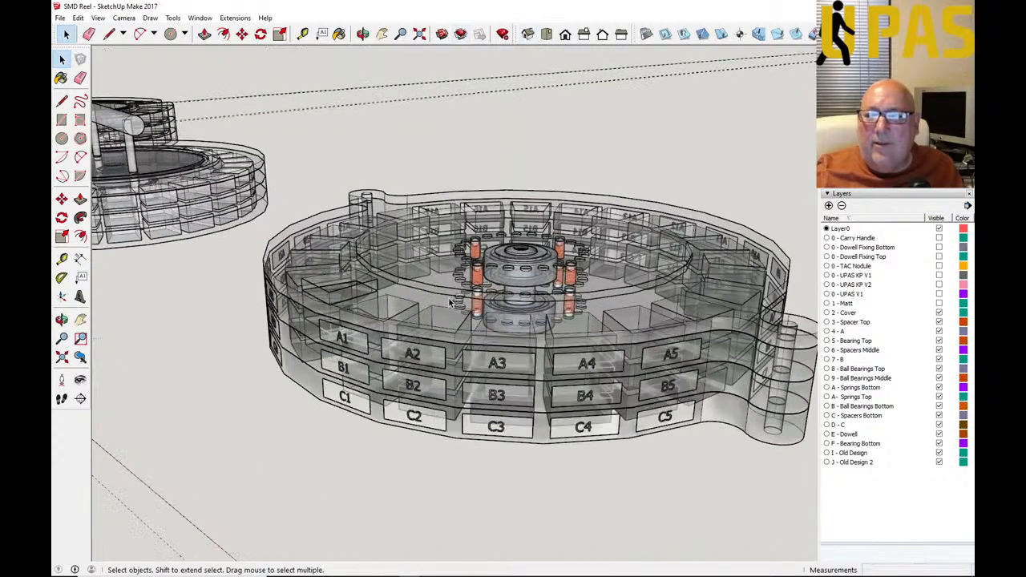
scroll(342, 92, "down", 5)
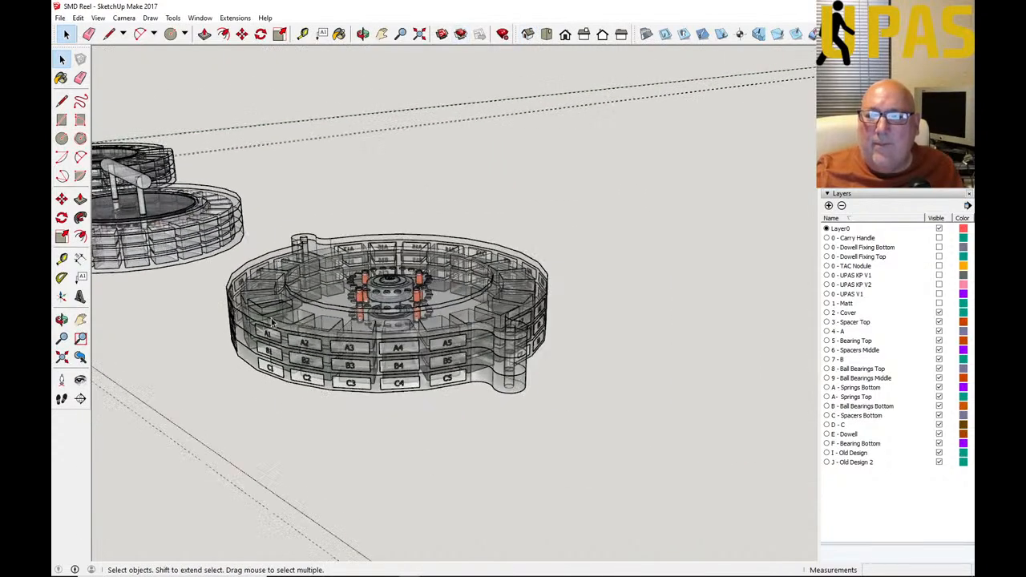
Step: Examine the three-tier reel's labelled compartments around the A1, B1 and C1 column and the blank section beside it
left_click(362, 34)
left_click_drag(305, 220, 388, 248)
left_click_drag(292, 277, 418, 301)
scroll(513, 361, "up", 4)
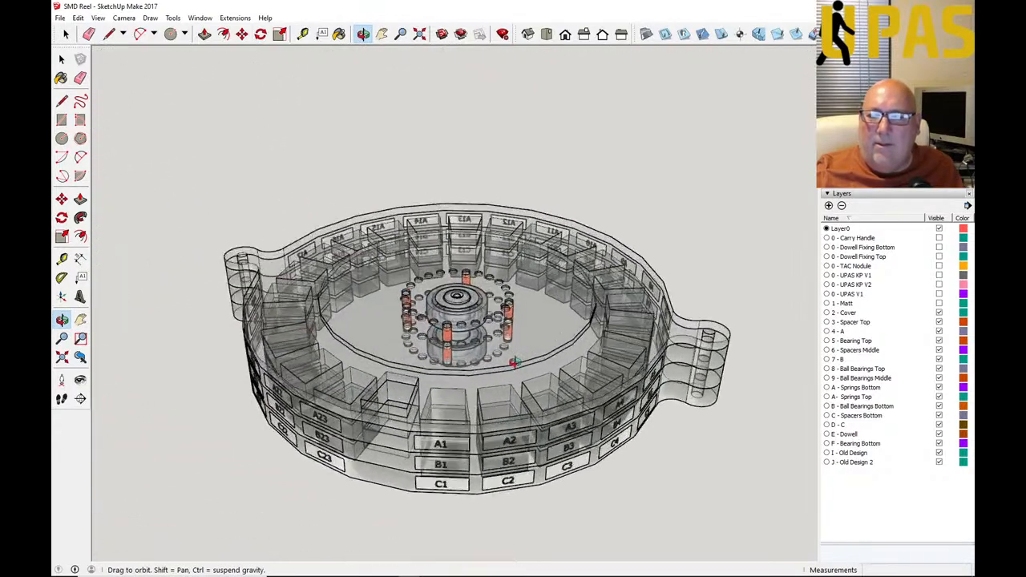
left_click_drag(357, 382, 355, 350)
scroll(355, 356, "down", 1)
mouse_move(348, 414)
left_mouse_down()
mouse_move(423, 362)
mouse_move(473, 393)
mouse_move(471, 374)
mouse_move(375, 386)
mouse_move(343, 421)
mouse_move(363, 417)
left_mouse_up()
scroll(424, 361, "up", 2)
scroll(426, 360, "down", 3)
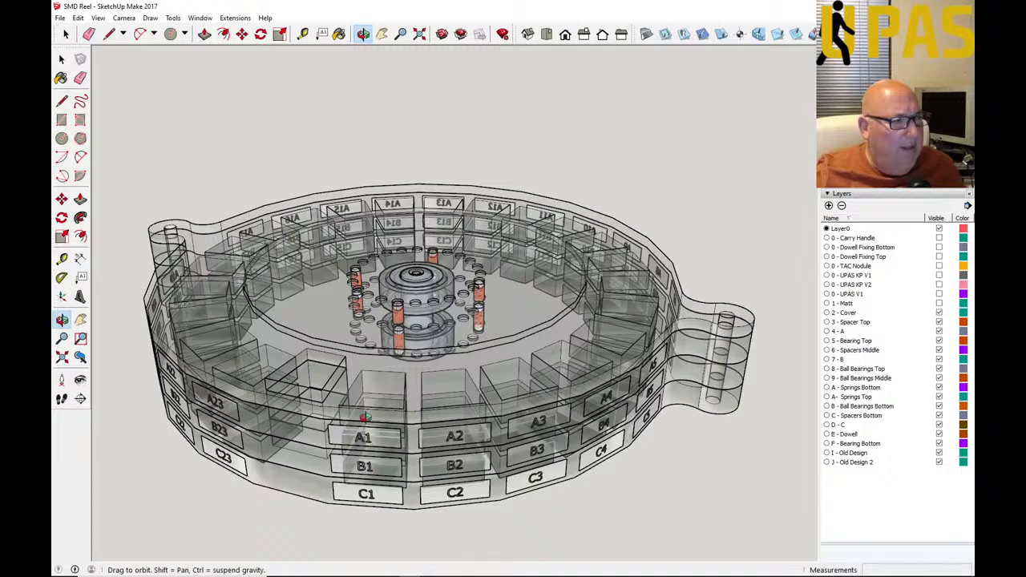
left_click_drag(363, 417, 336, 378)
scroll(373, 405, "down", 2)
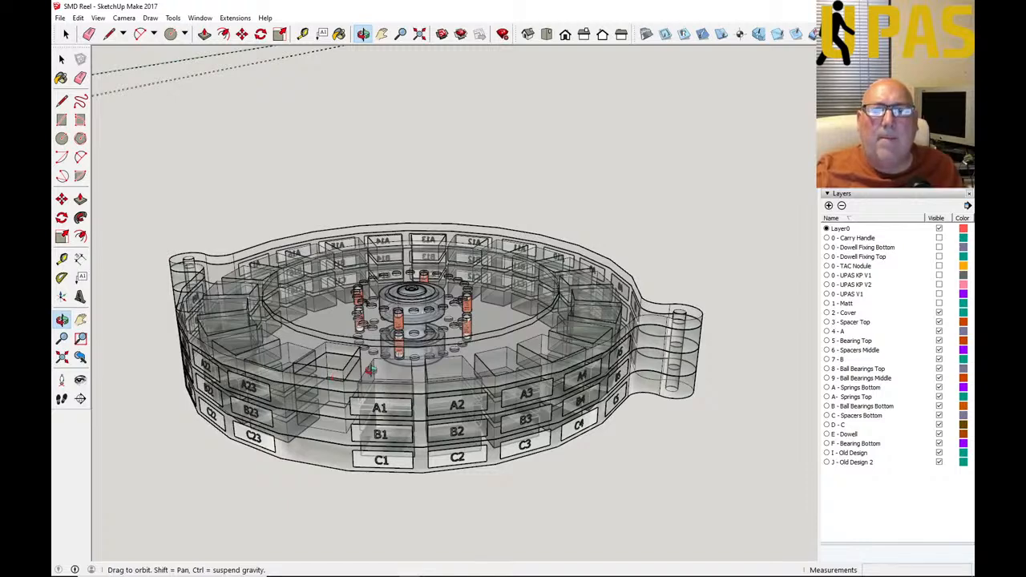
left_click_drag(368, 371, 362, 371)
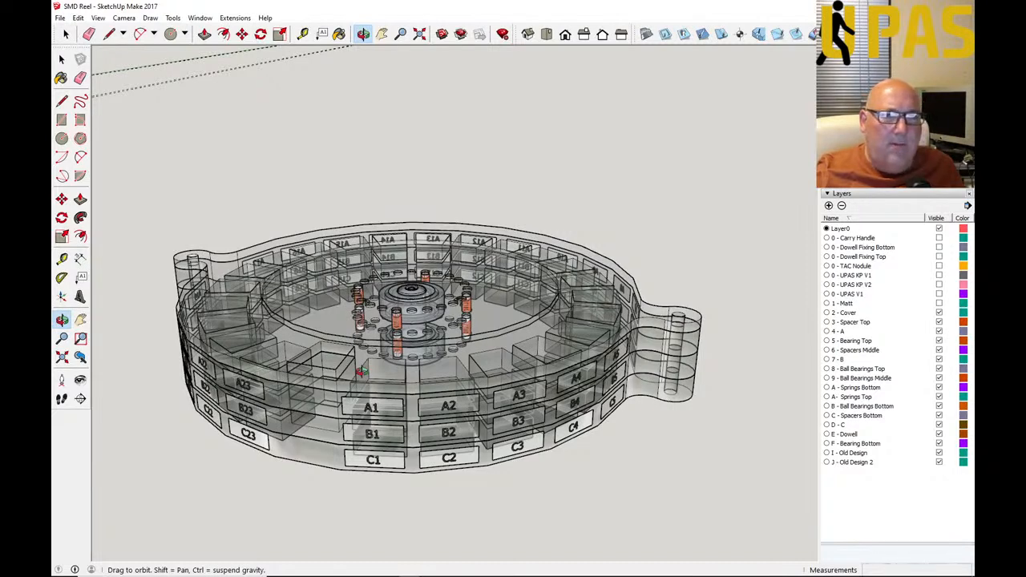
left_click_drag(376, 398, 336, 418)
scroll(348, 402, "down", 2)
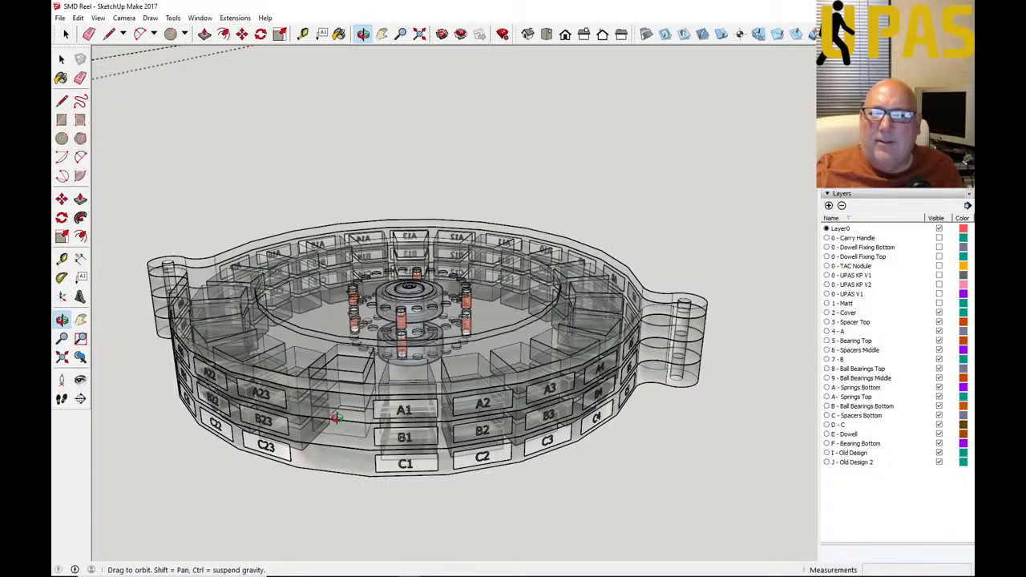
Step: Inspect the dowel holes in both fixing lugs and the central bearing hub of the assembly from a raised angle
left_click_drag(207, 307, 170, 258)
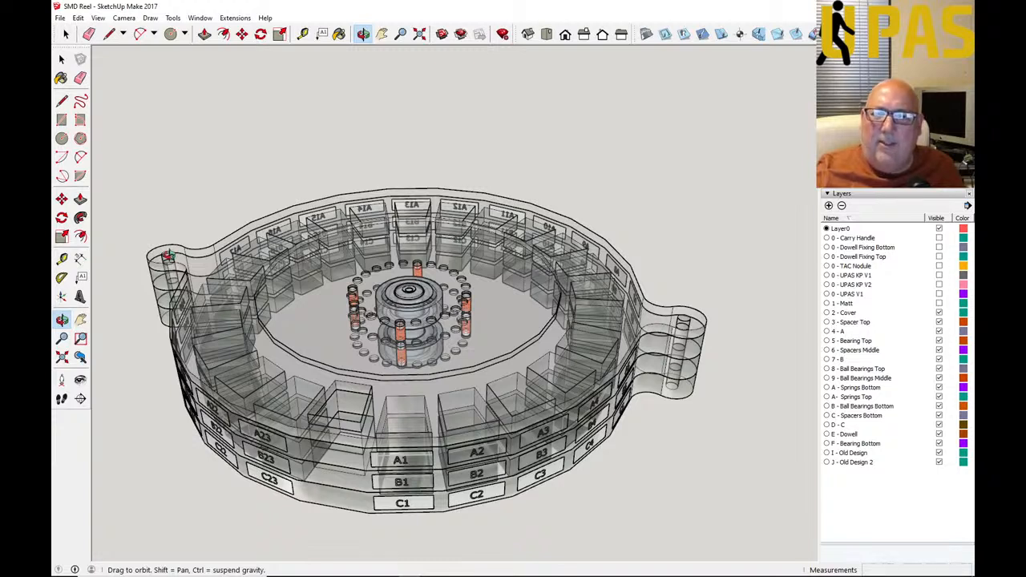
left_click_drag(186, 278, 202, 290)
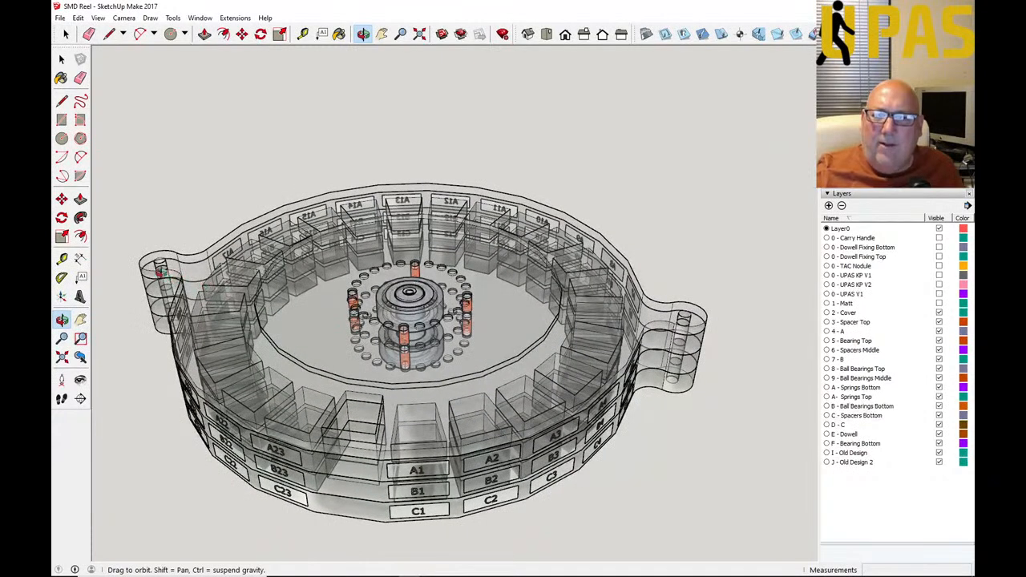
scroll(298, 296, "down", 3)
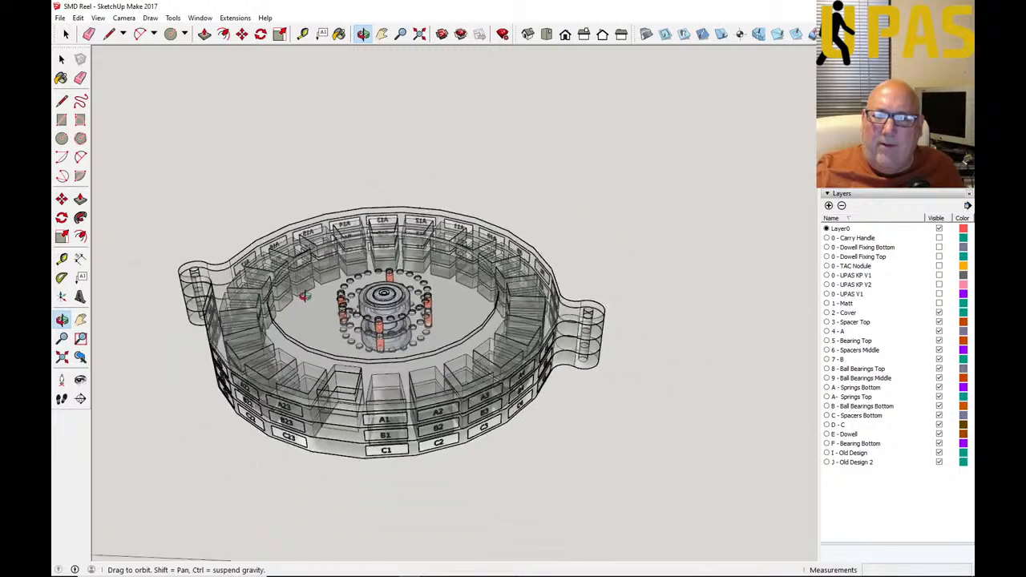
scroll(282, 296, "up", 3)
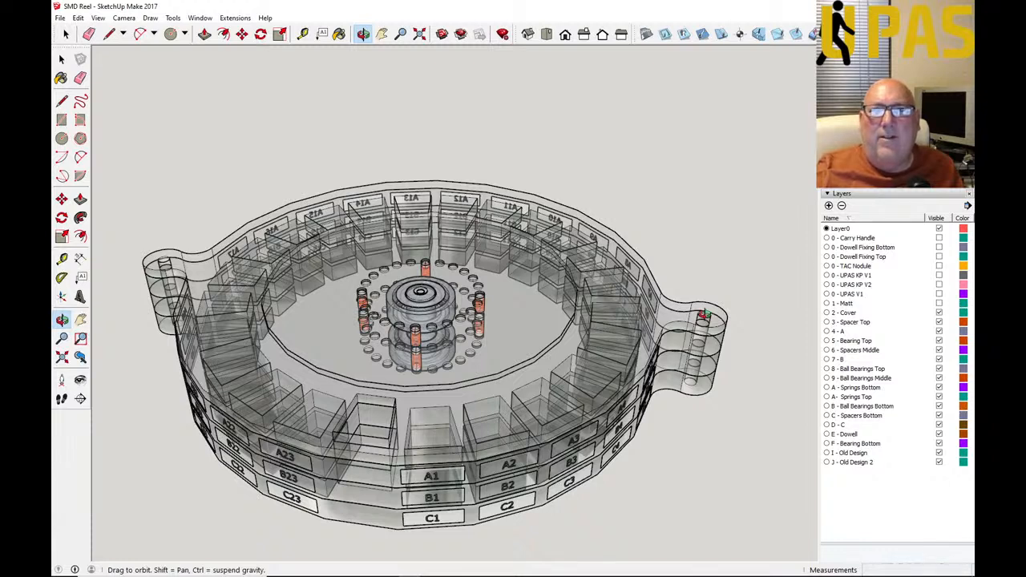
scroll(766, 325, "down", 2)
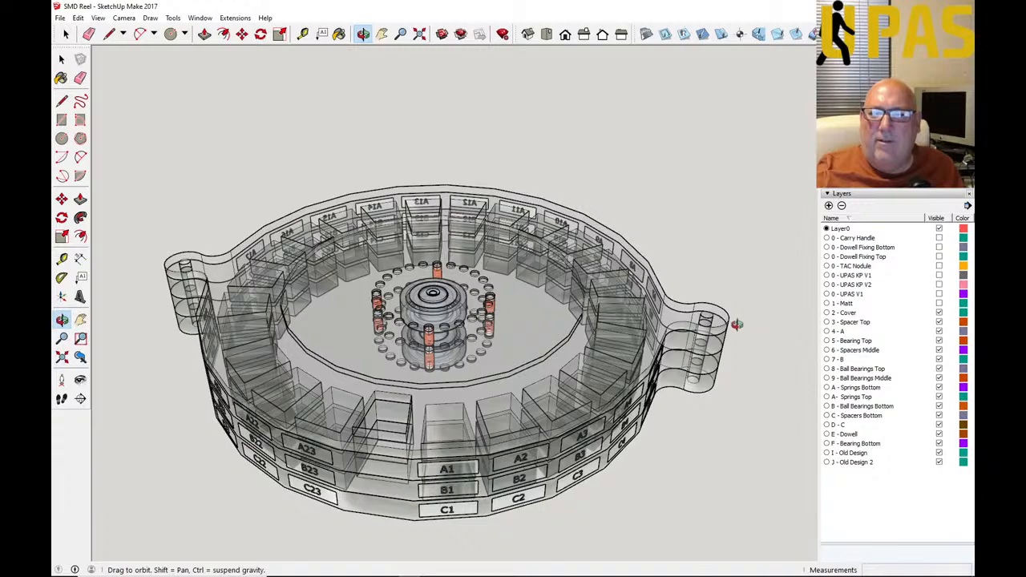
scroll(449, 353, "up", 3)
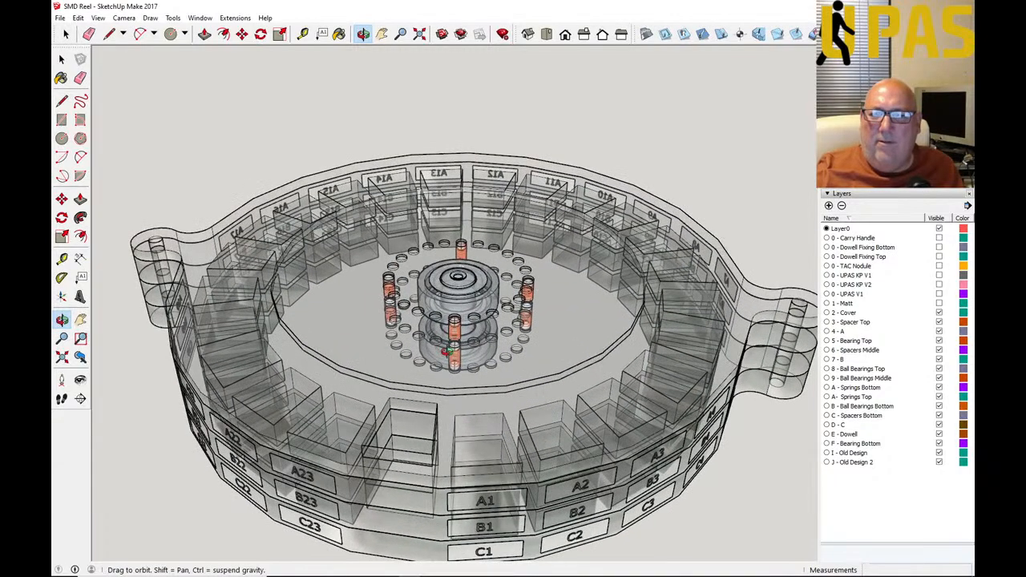
scroll(449, 352, "down", 2)
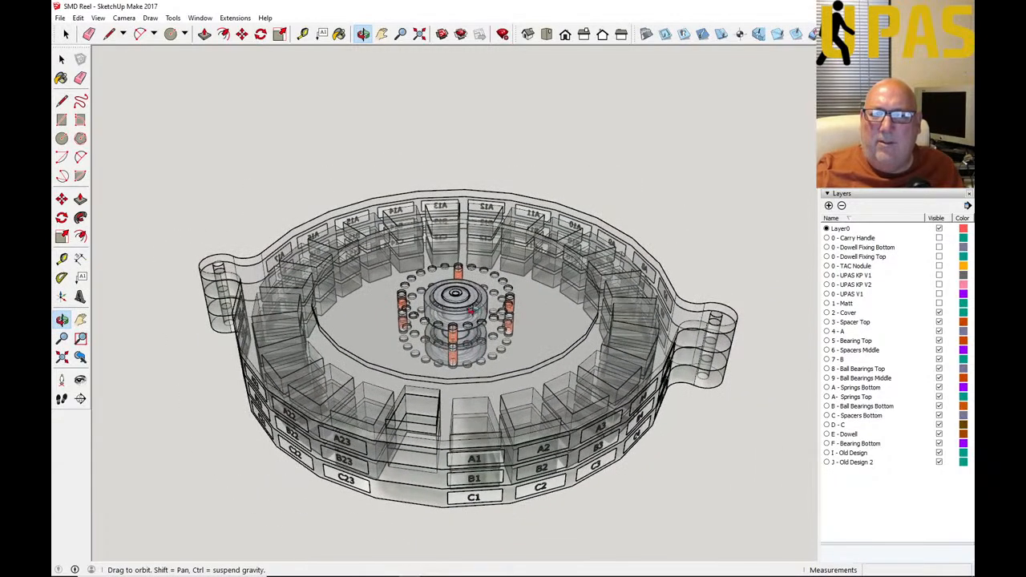
scroll(476, 311, "up", 2)
scroll(456, 304, "down", 1)
scroll(458, 309, "down", 2)
scroll(461, 311, "up", 2)
scroll(473, 315, "up", 1)
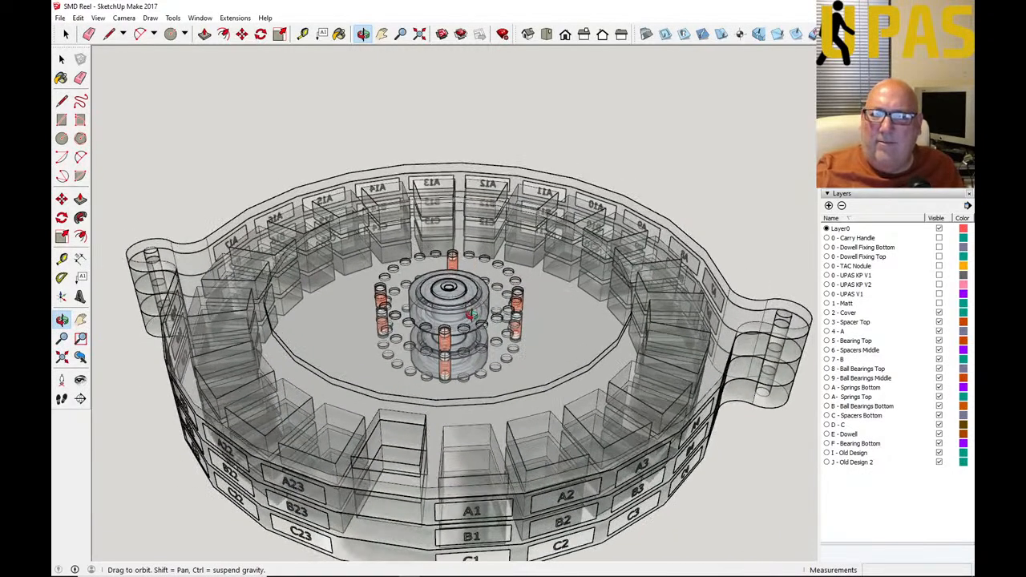
scroll(472, 315, "down", 2)
scroll(453, 323, "up", 1)
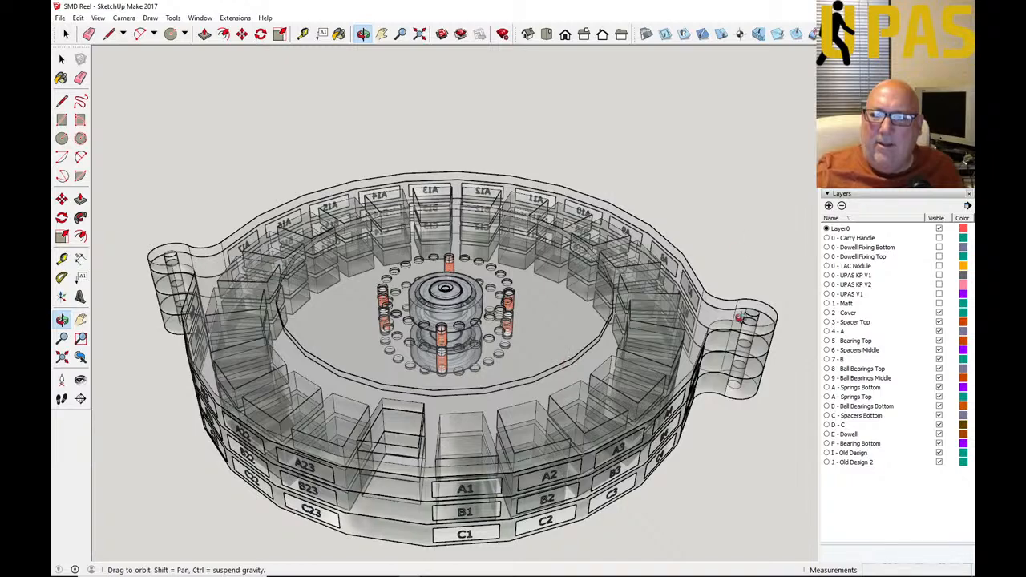
scroll(520, 327, "down", 2)
scroll(464, 478, "up", 4)
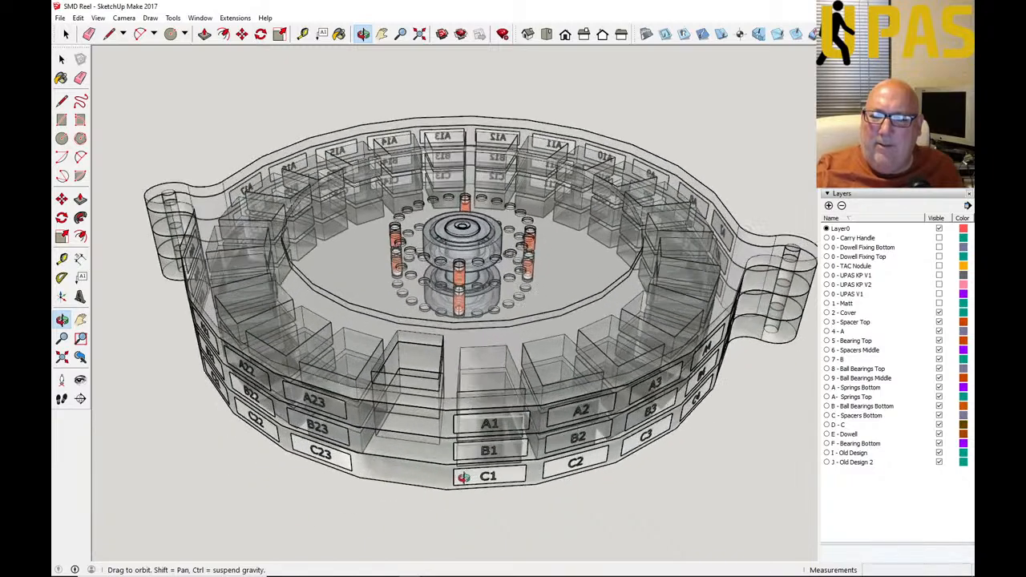
Step: Examine the central bearings, red springs and surrounding hole rings close up in relation to the compartment tiers
left_click_drag(415, 470, 385, 476)
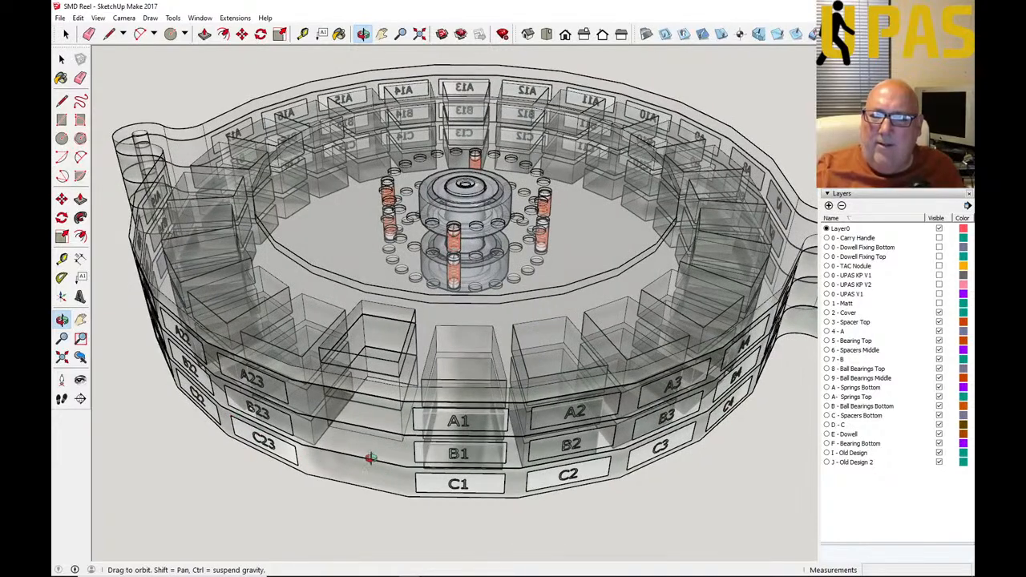
scroll(370, 458, "up", 1)
scroll(373, 459, "down", 2)
scroll(377, 451, "up", 2)
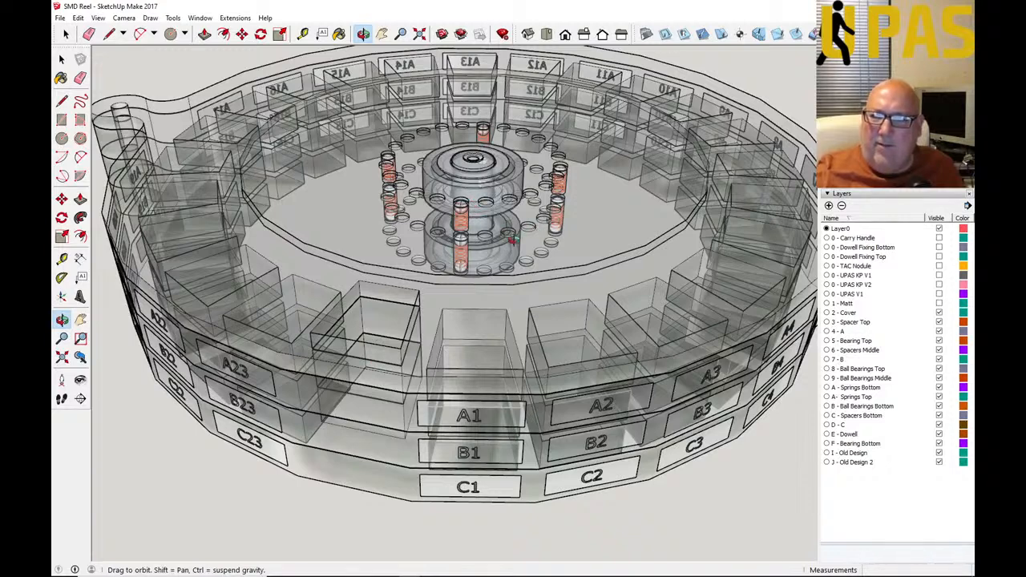
scroll(481, 309, "down", 2)
scroll(469, 321, "up", 1)
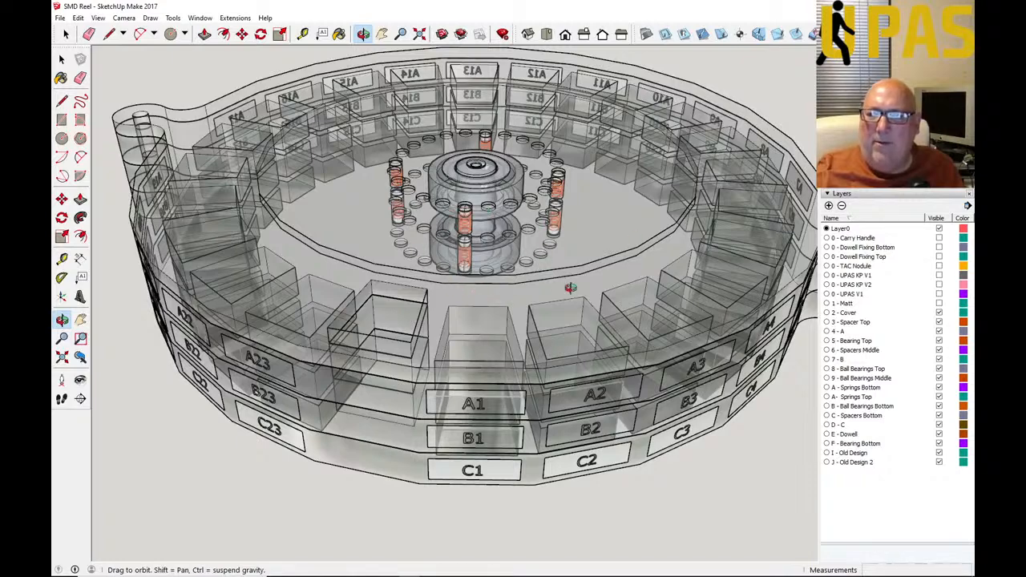
scroll(497, 339, "down", 5)
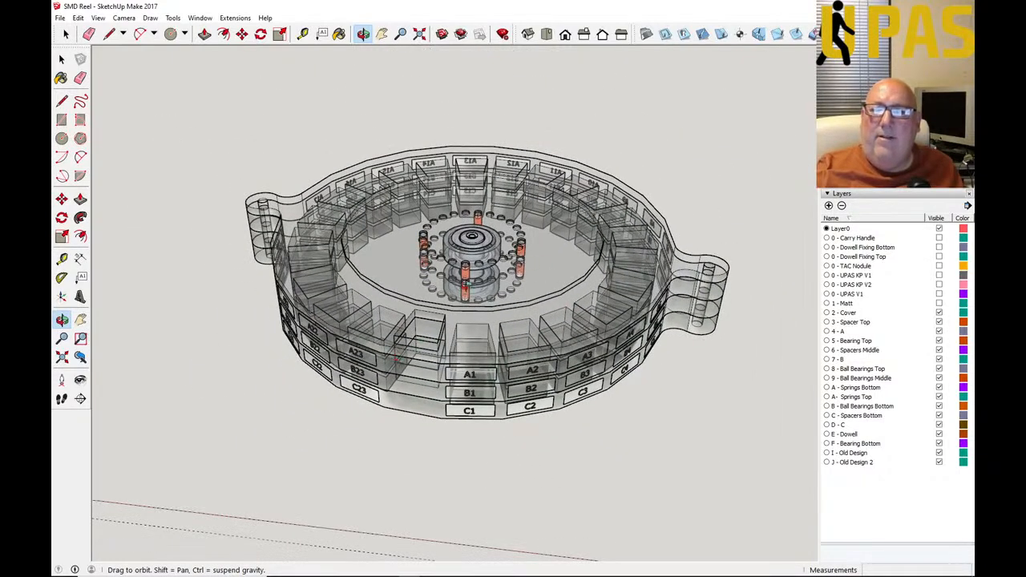
scroll(475, 275, "up", 4)
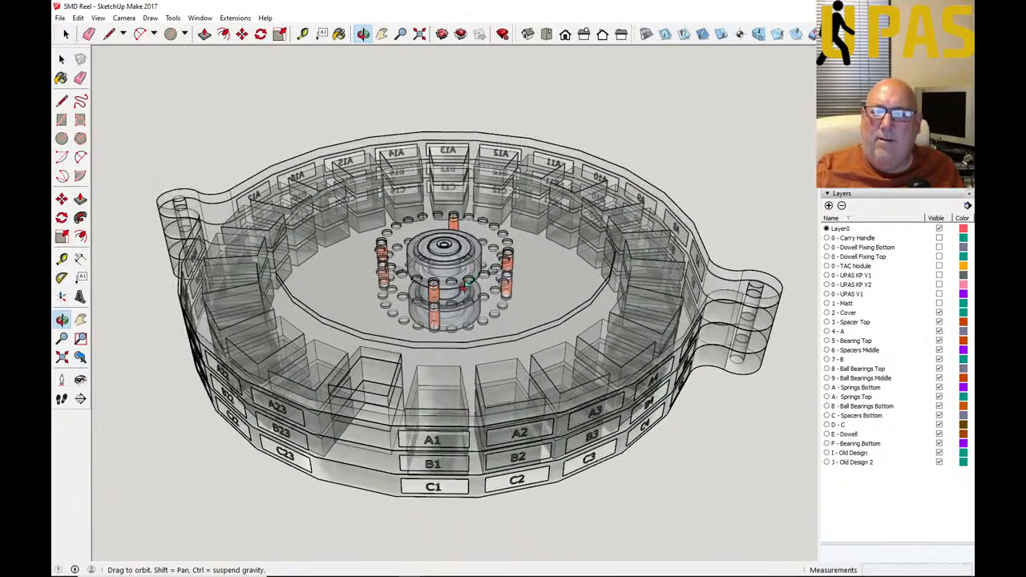
left_click_drag(464, 284, 476, 309)
left_click_drag(423, 373, 481, 303)
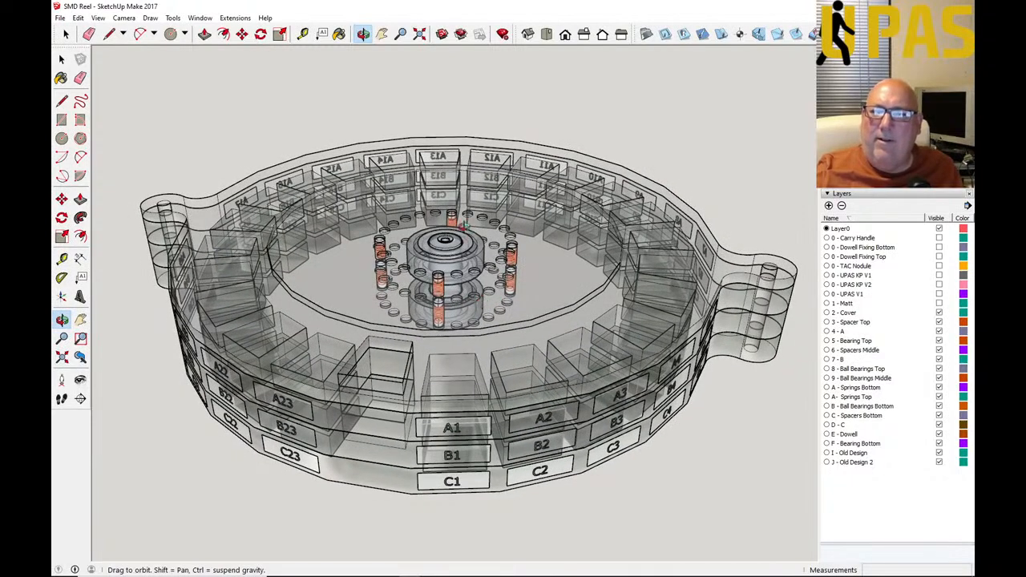
left_click(62, 59)
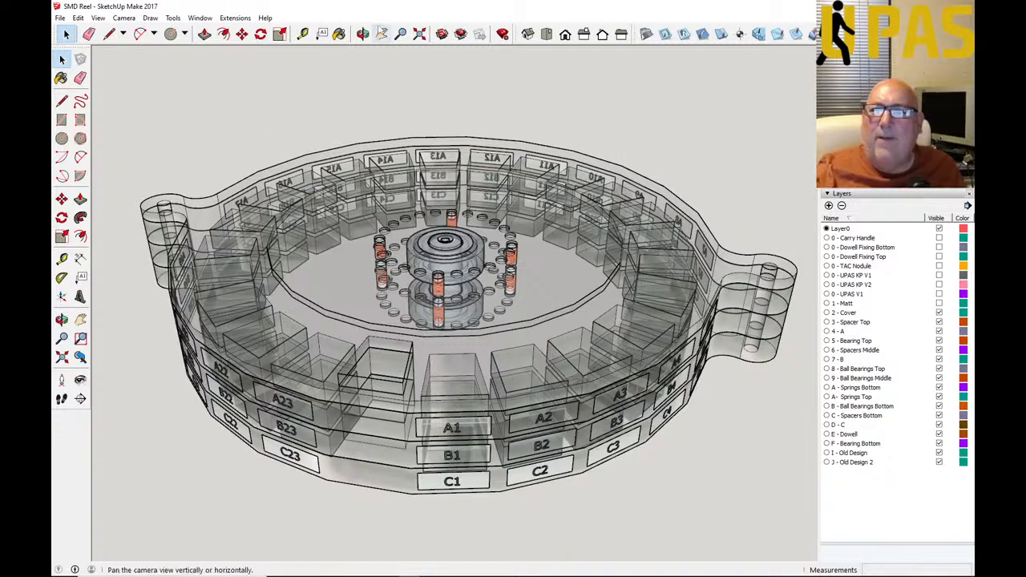
left_click(363, 34)
scroll(441, 233, "down", 3)
left_click_drag(440, 235, 419, 233)
scroll(471, 238, "up", 3)
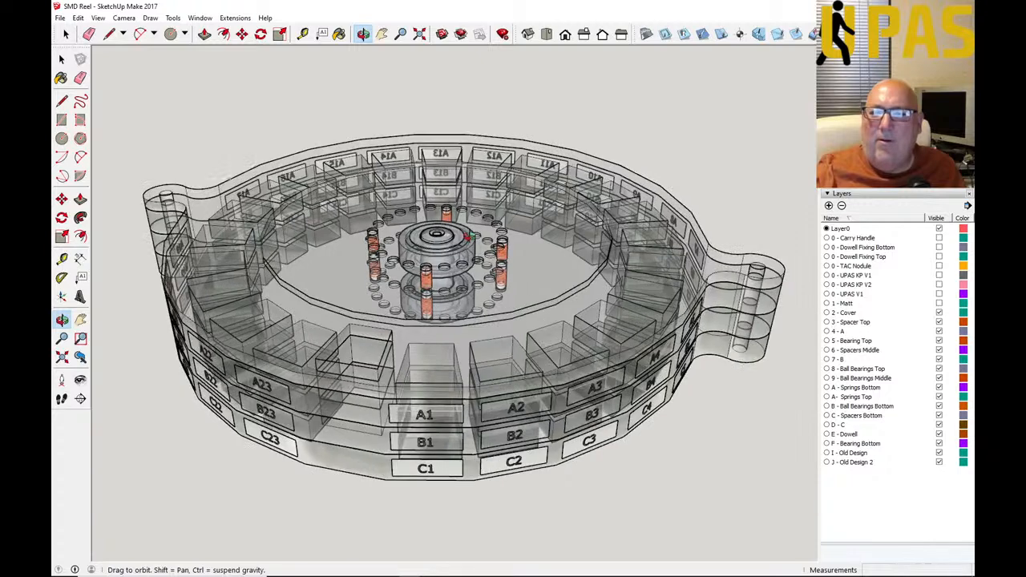